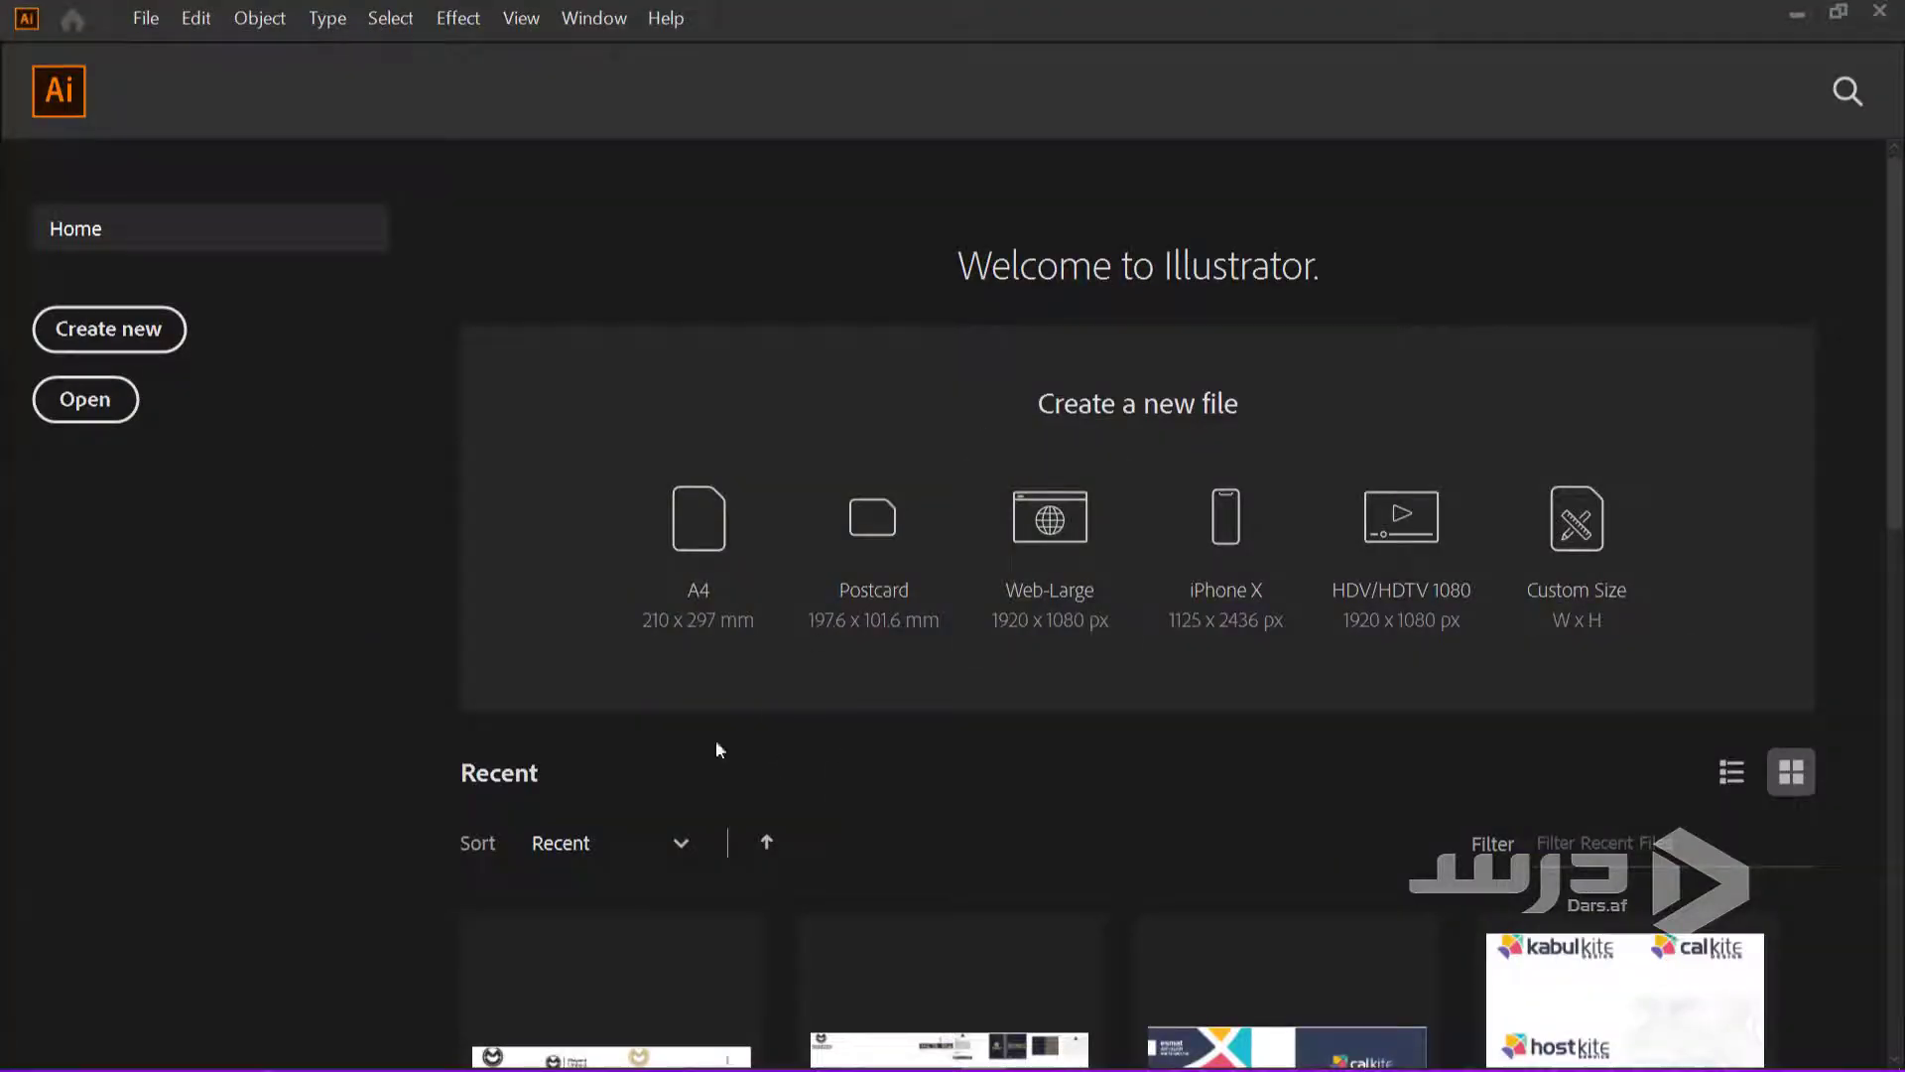
Start a new document from the Home screen to bring up the New Document presets
left_click(127, 328)
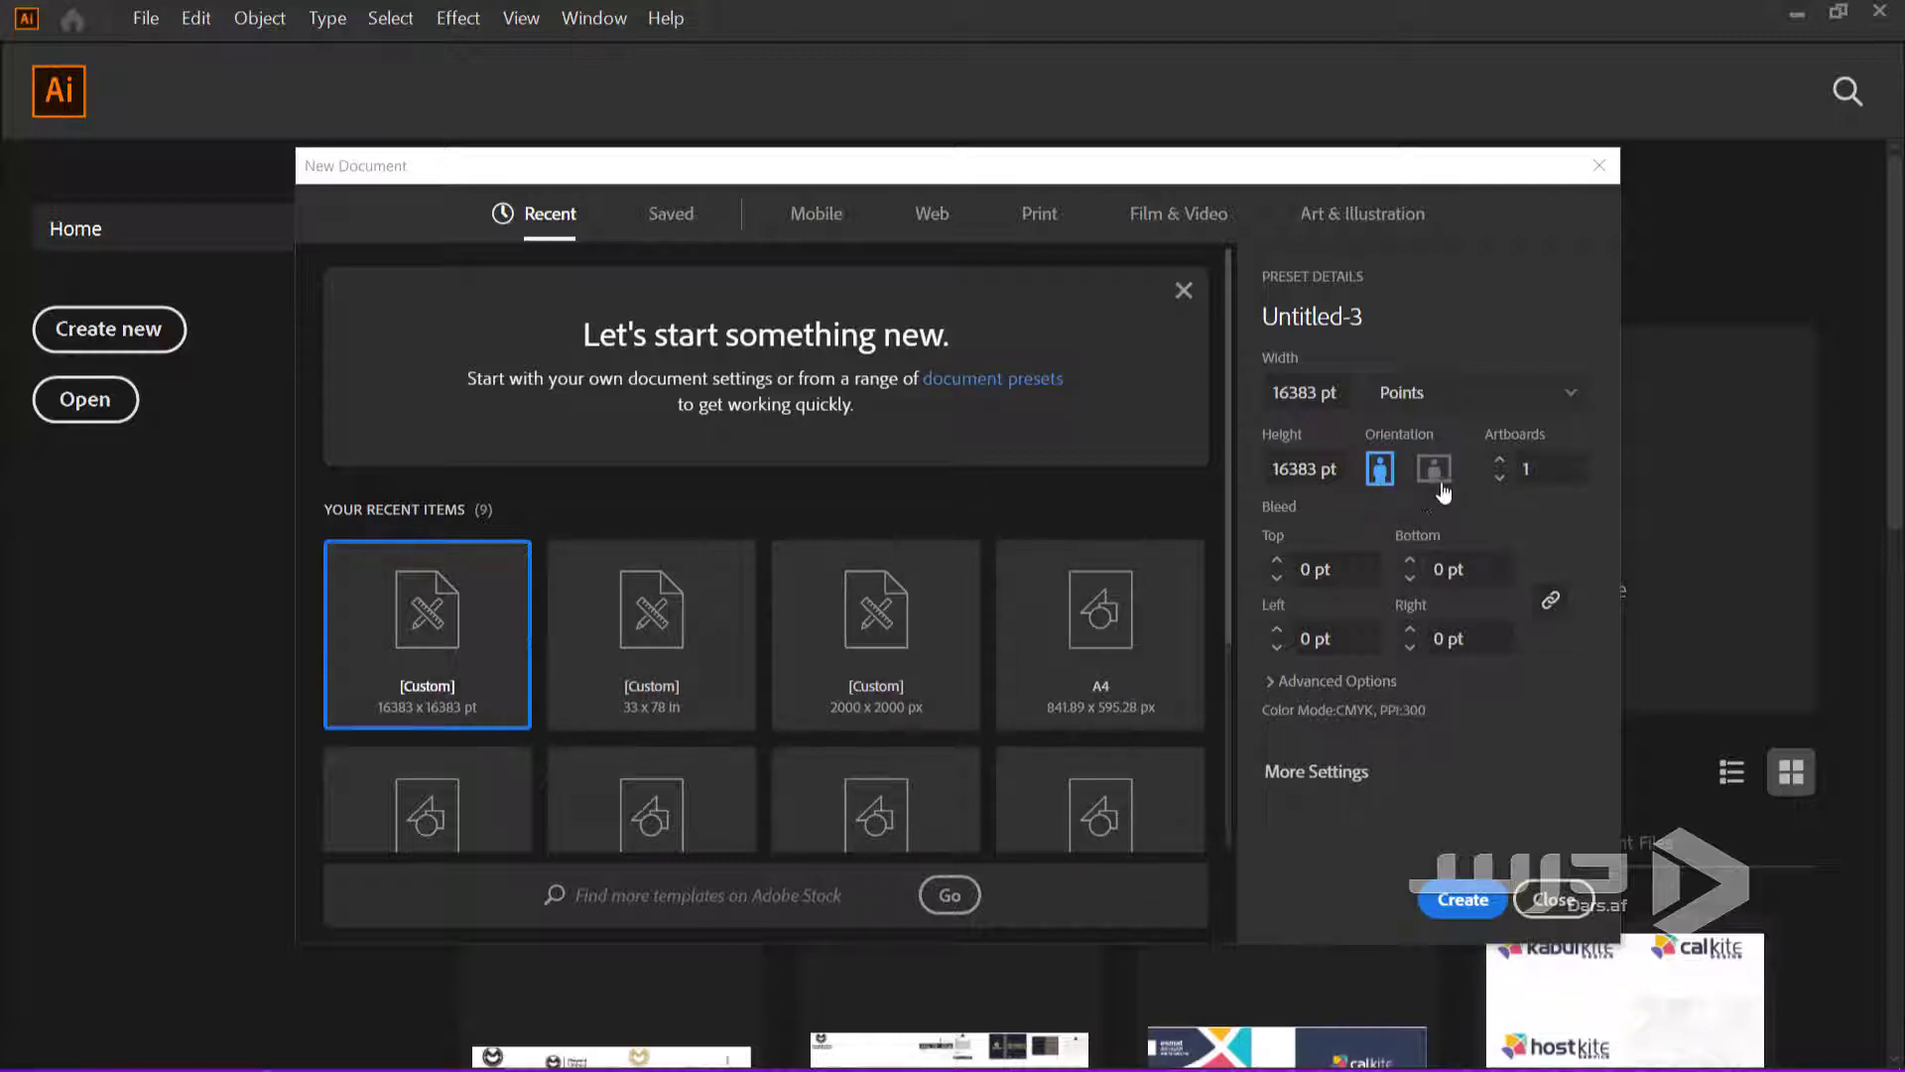
Open the full document settings and name the document 'Stand Rollup'
left_click(1328, 786)
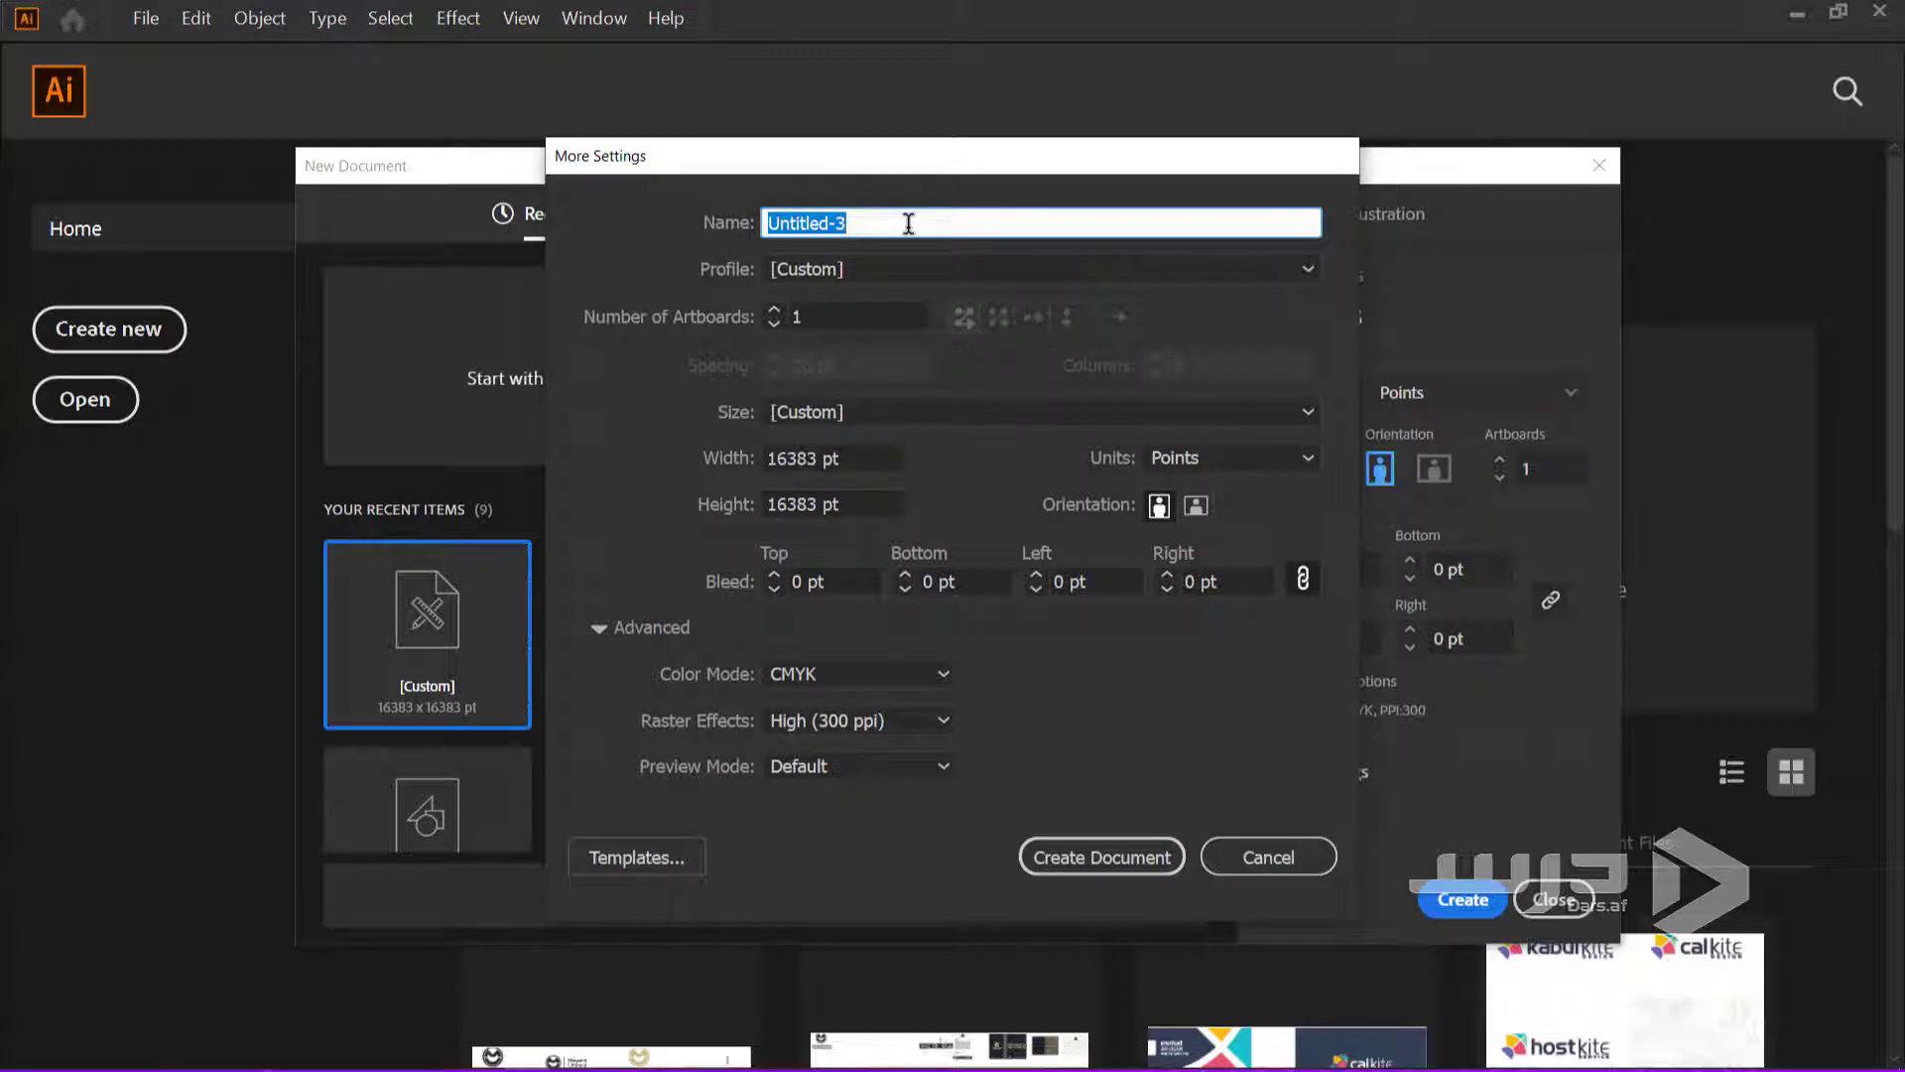
type("Stan")
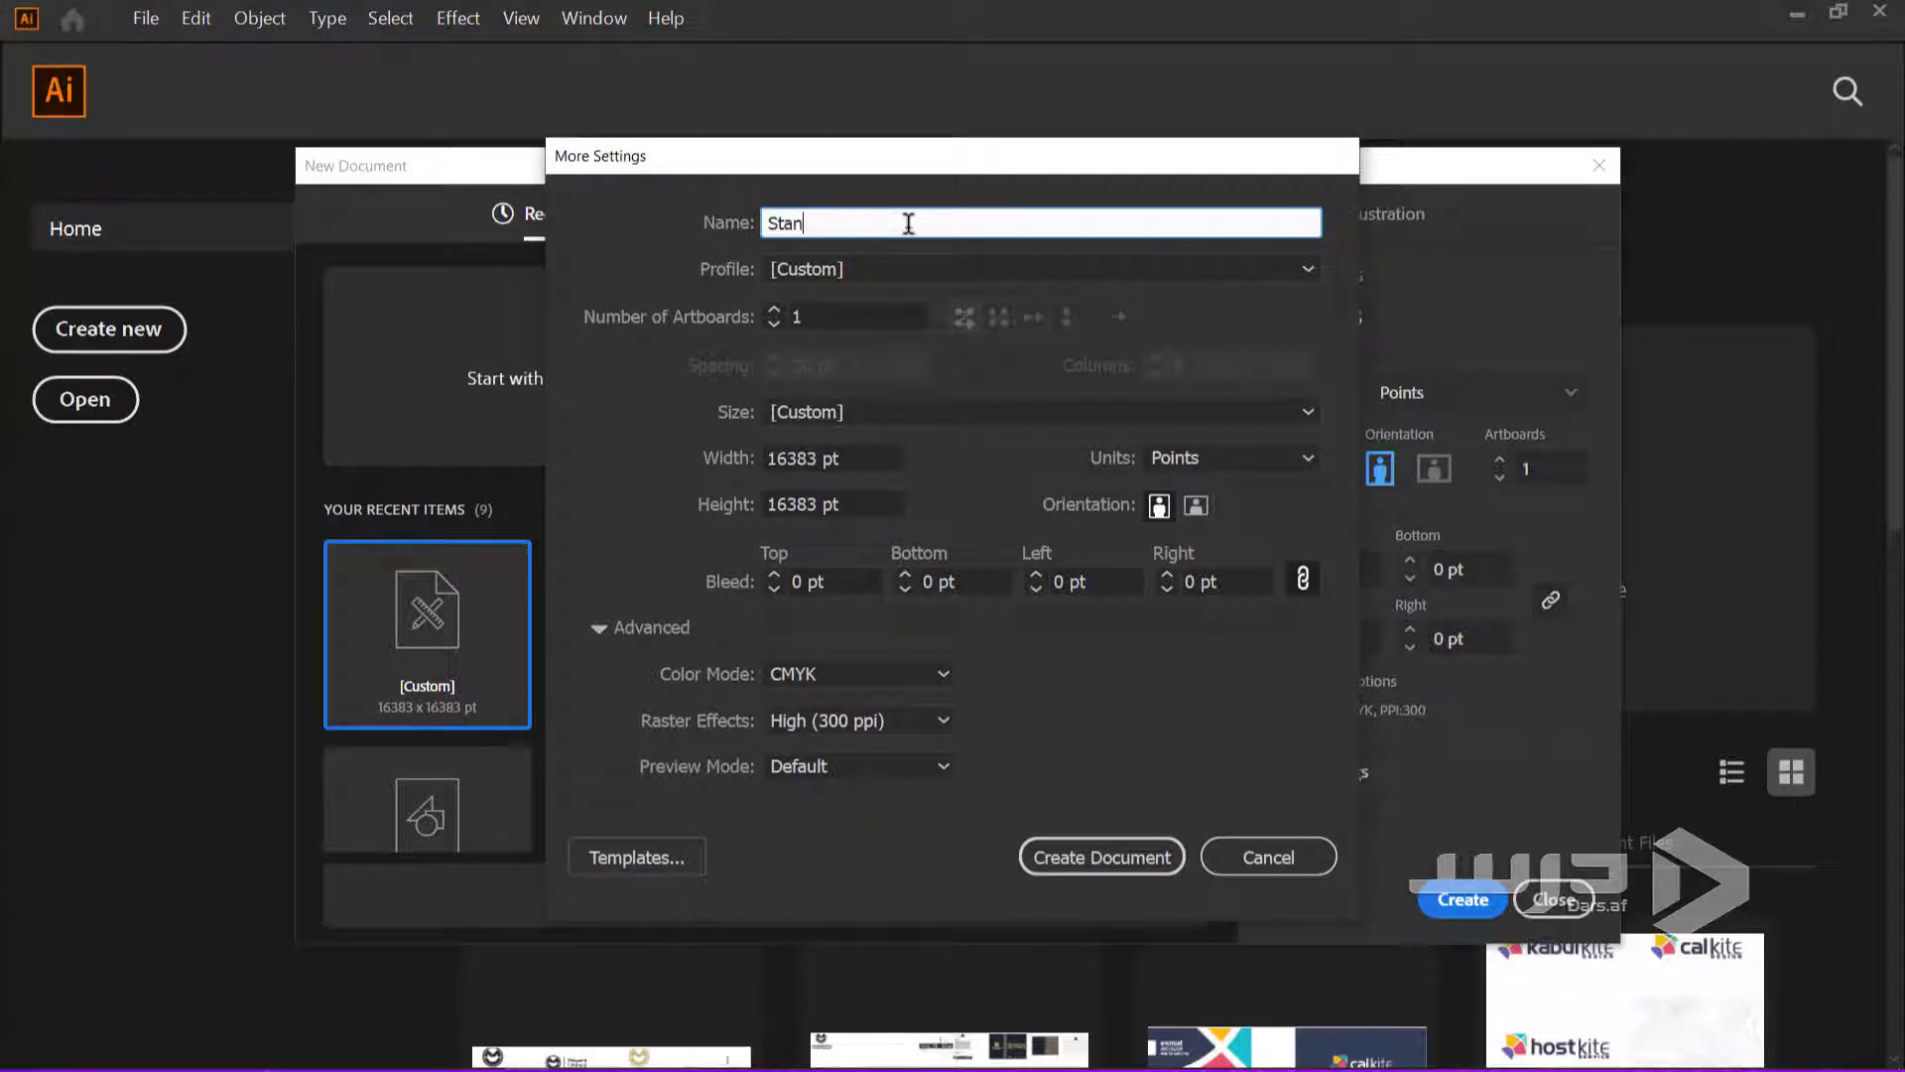
type("d Rollup")
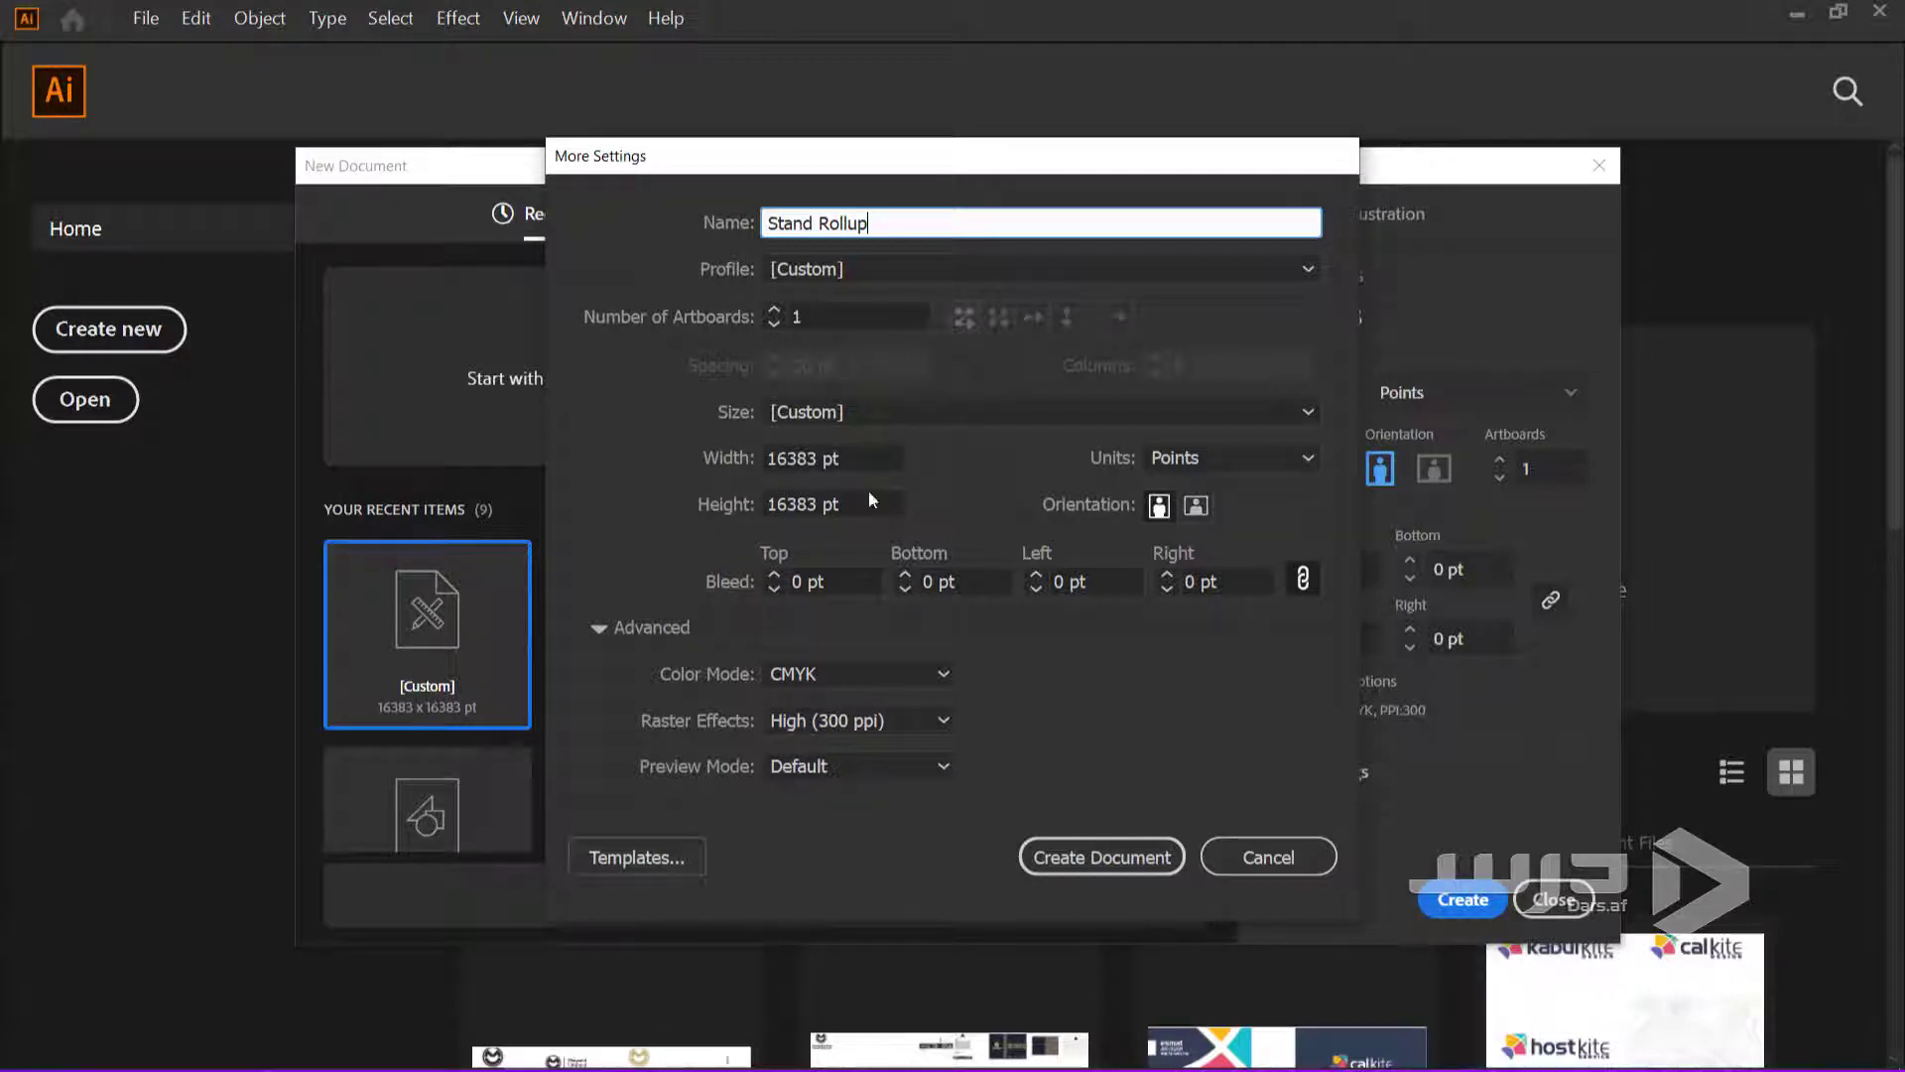
Set the document units to inches with a 33 in width and 78 in height
left_click(1256, 469)
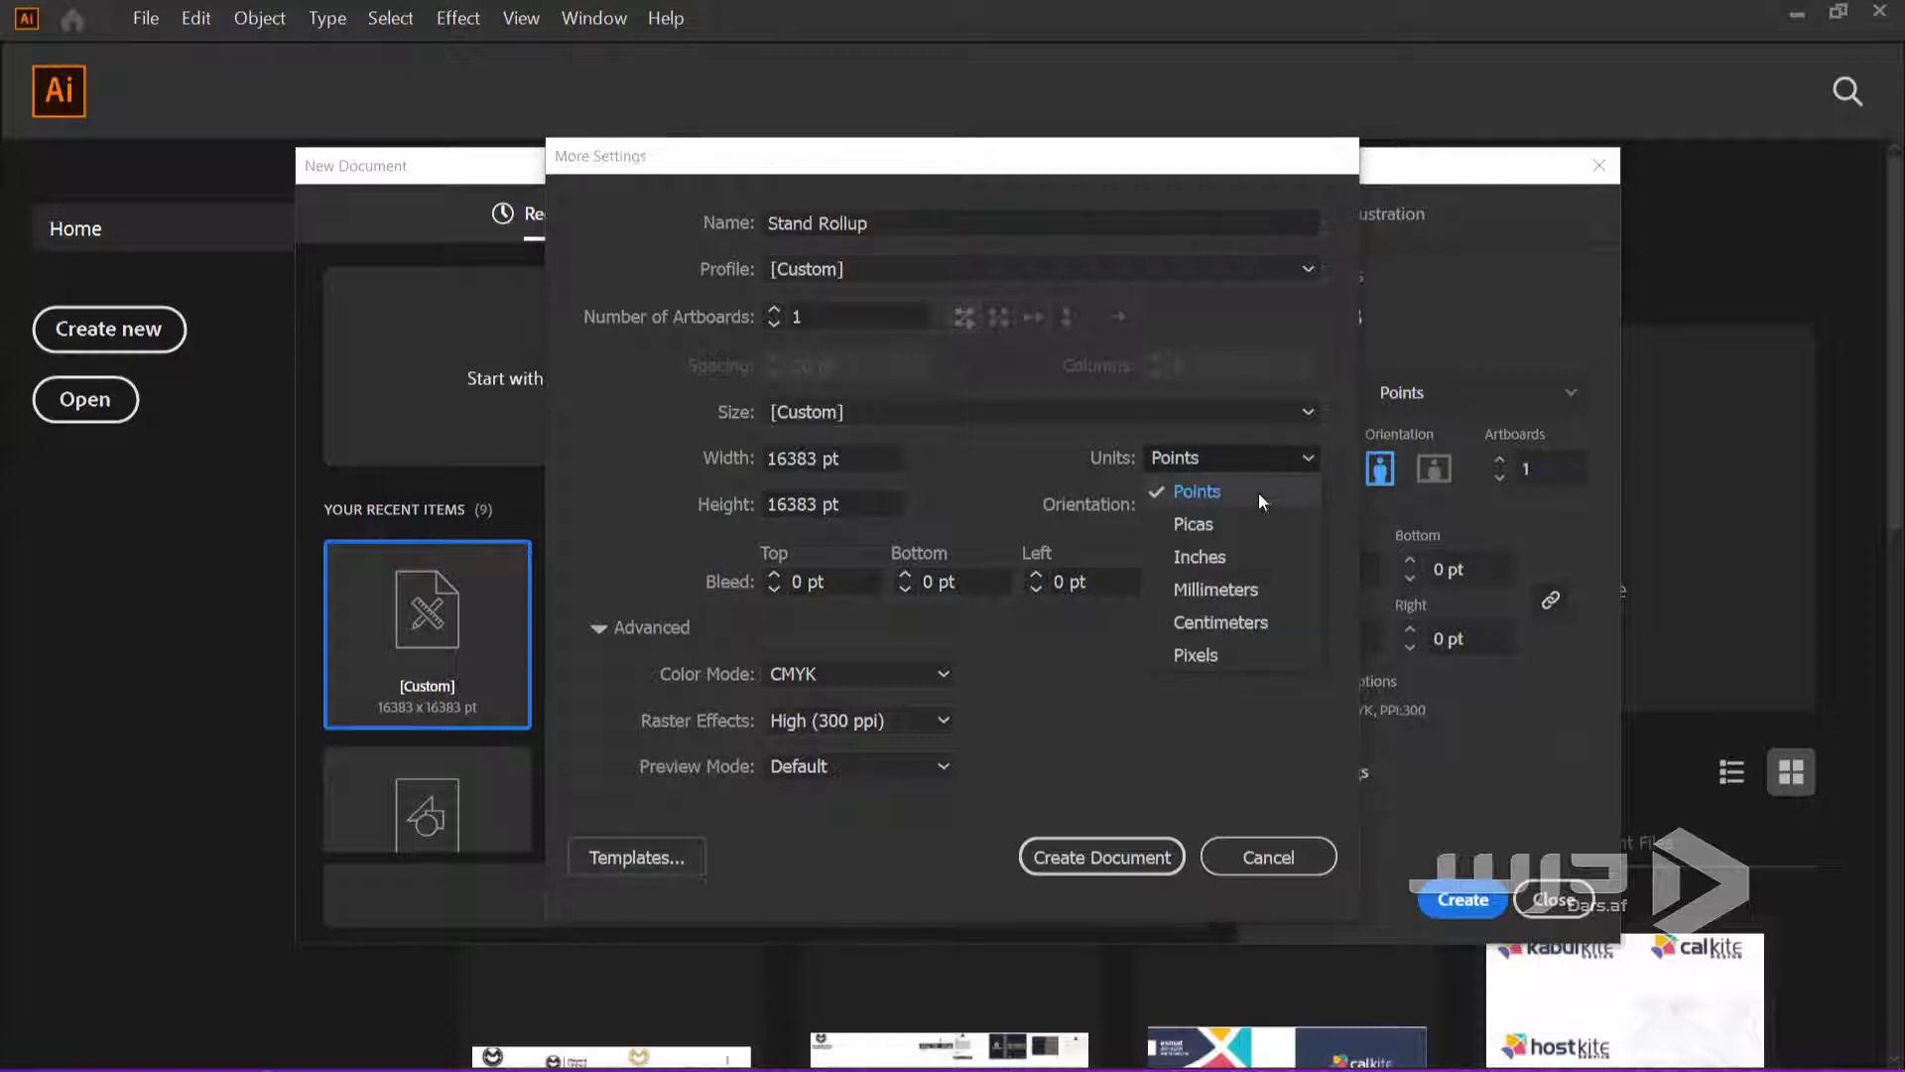
left_click(1237, 556)
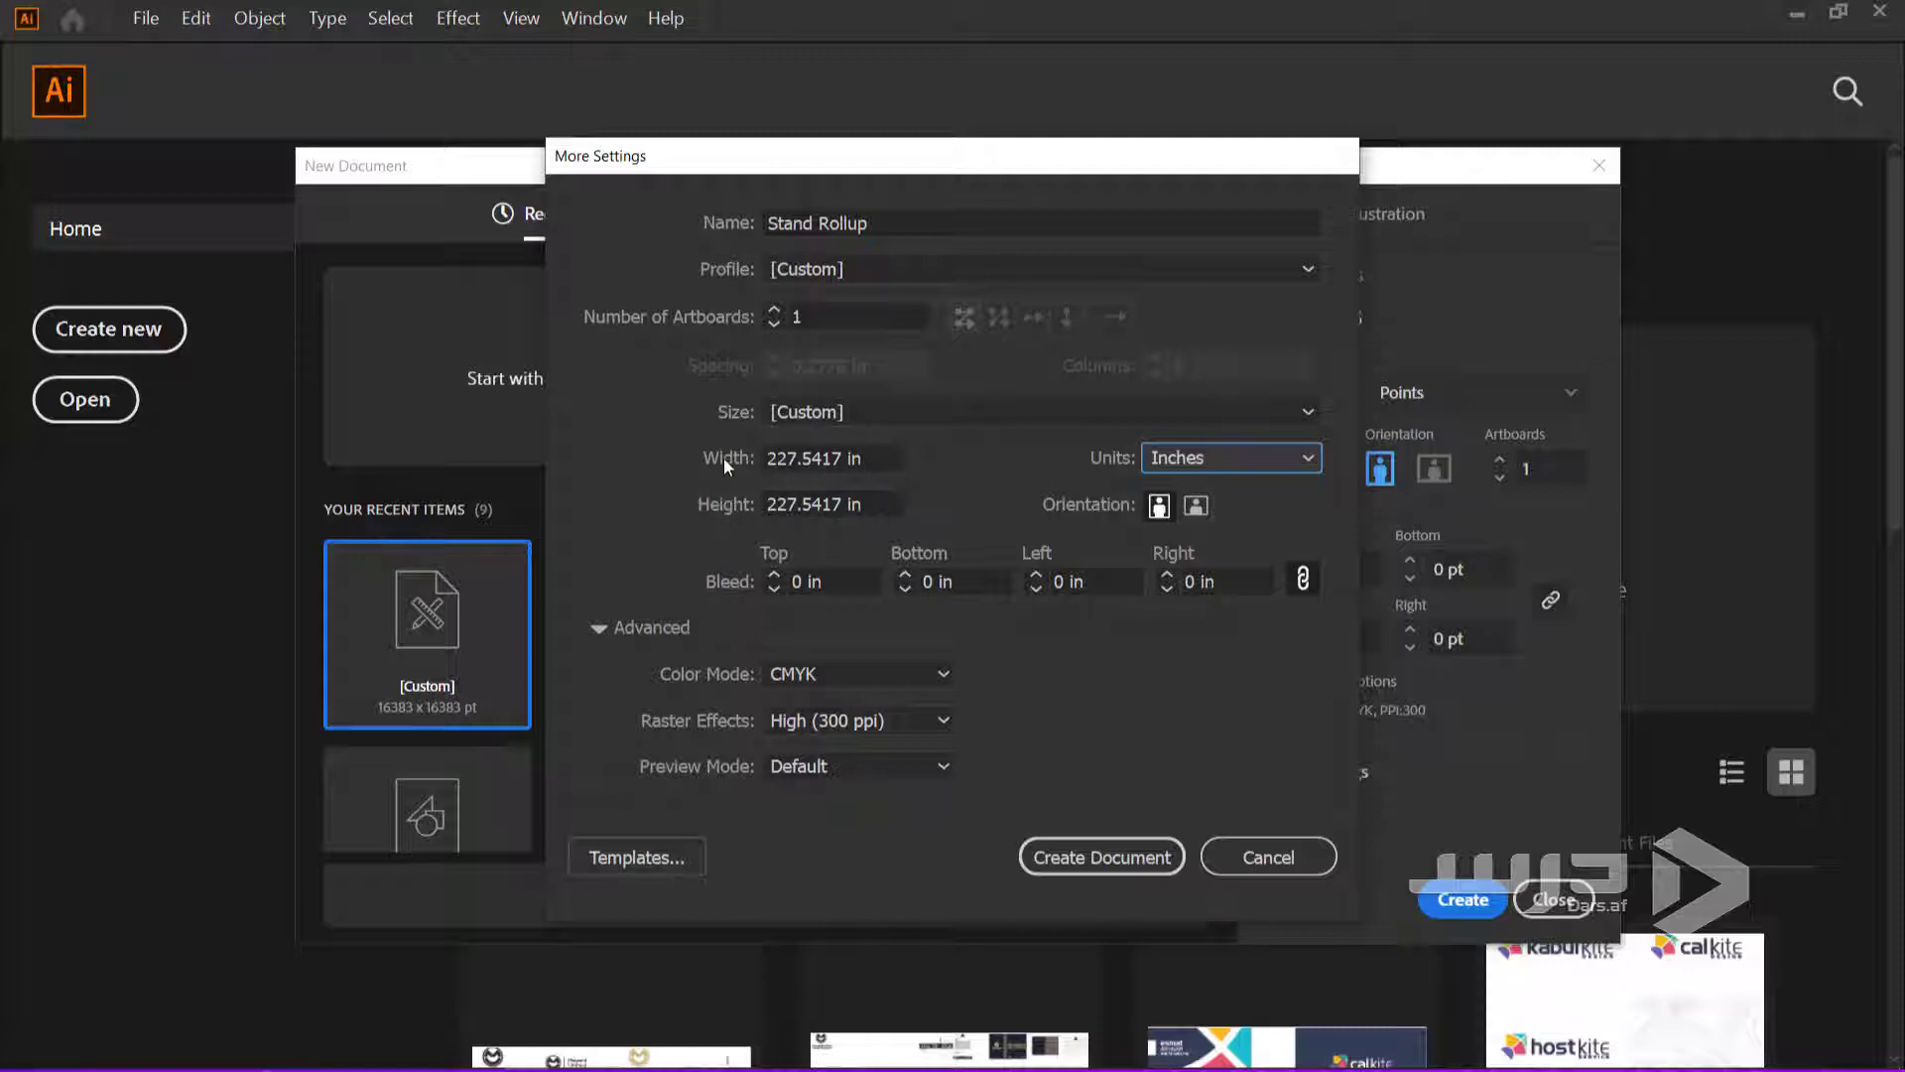
left_click(878, 459)
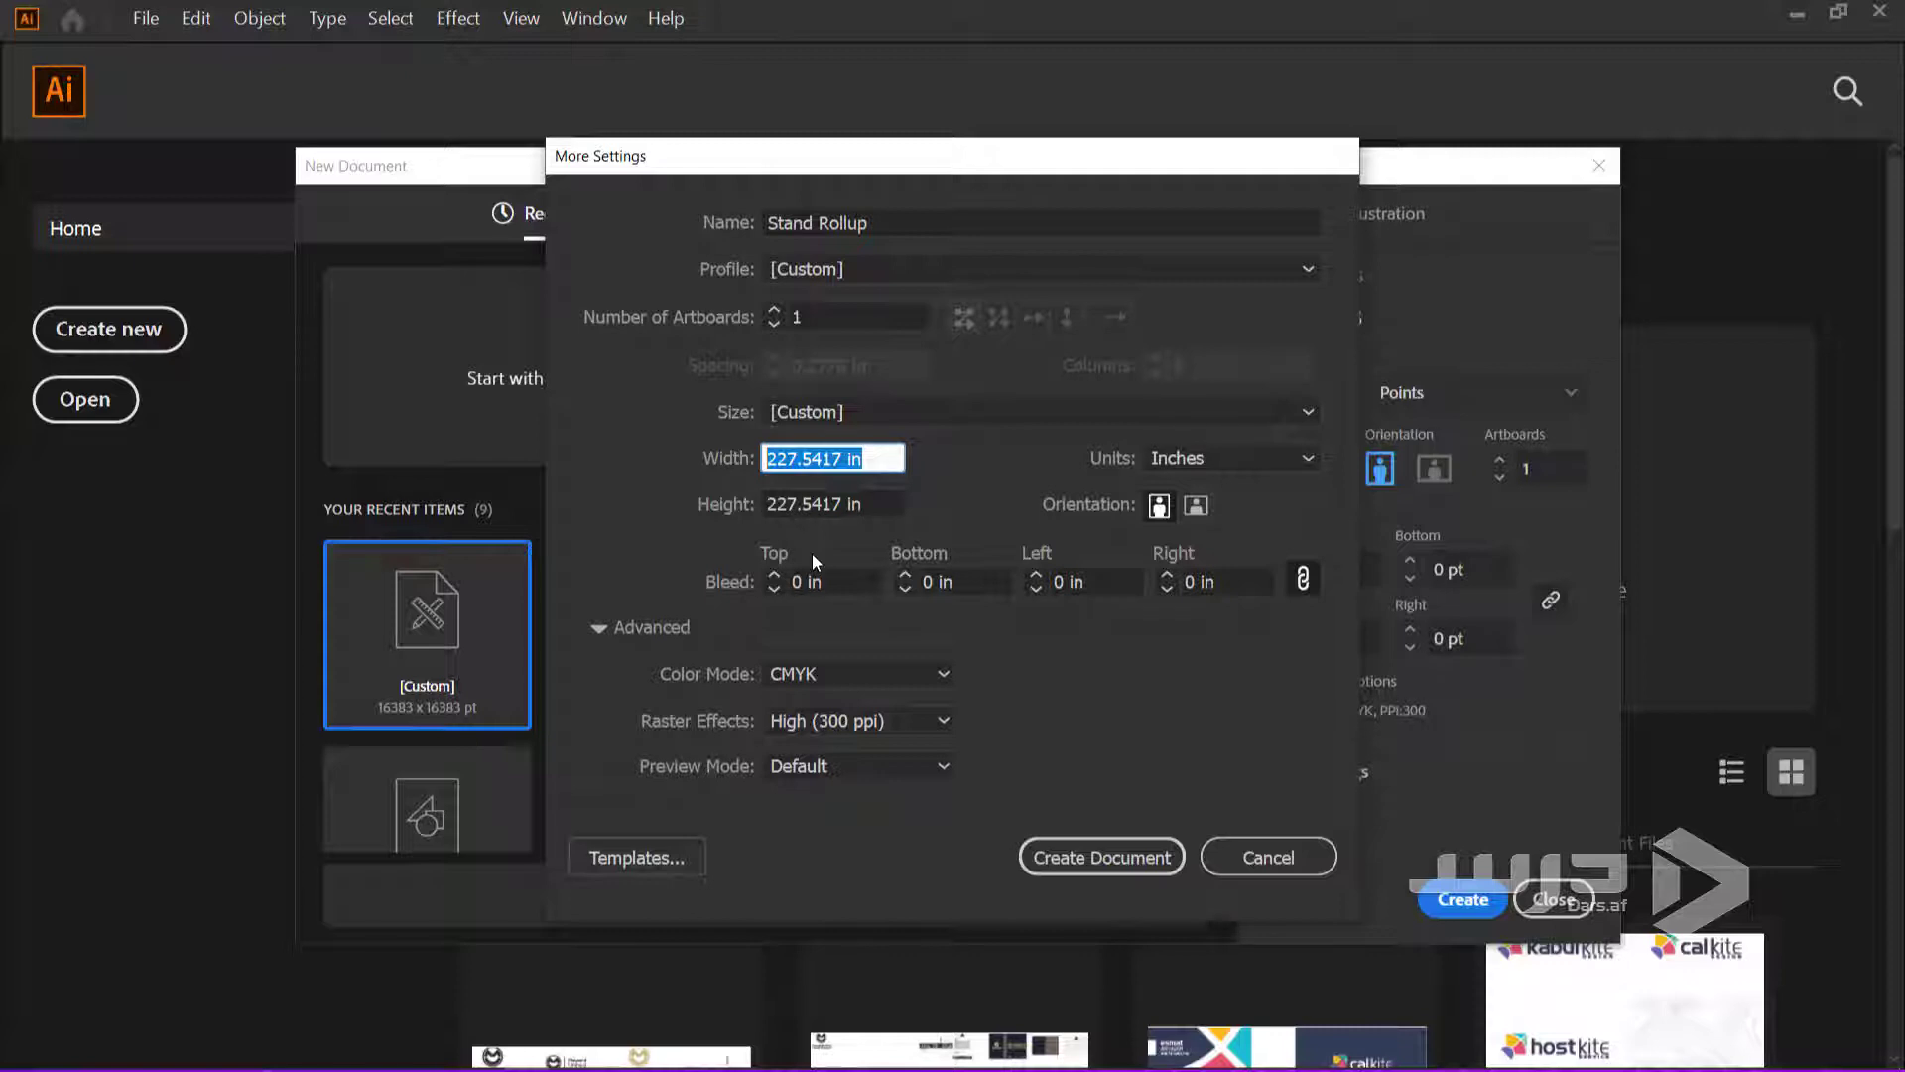
type("33")
left_click(859, 506)
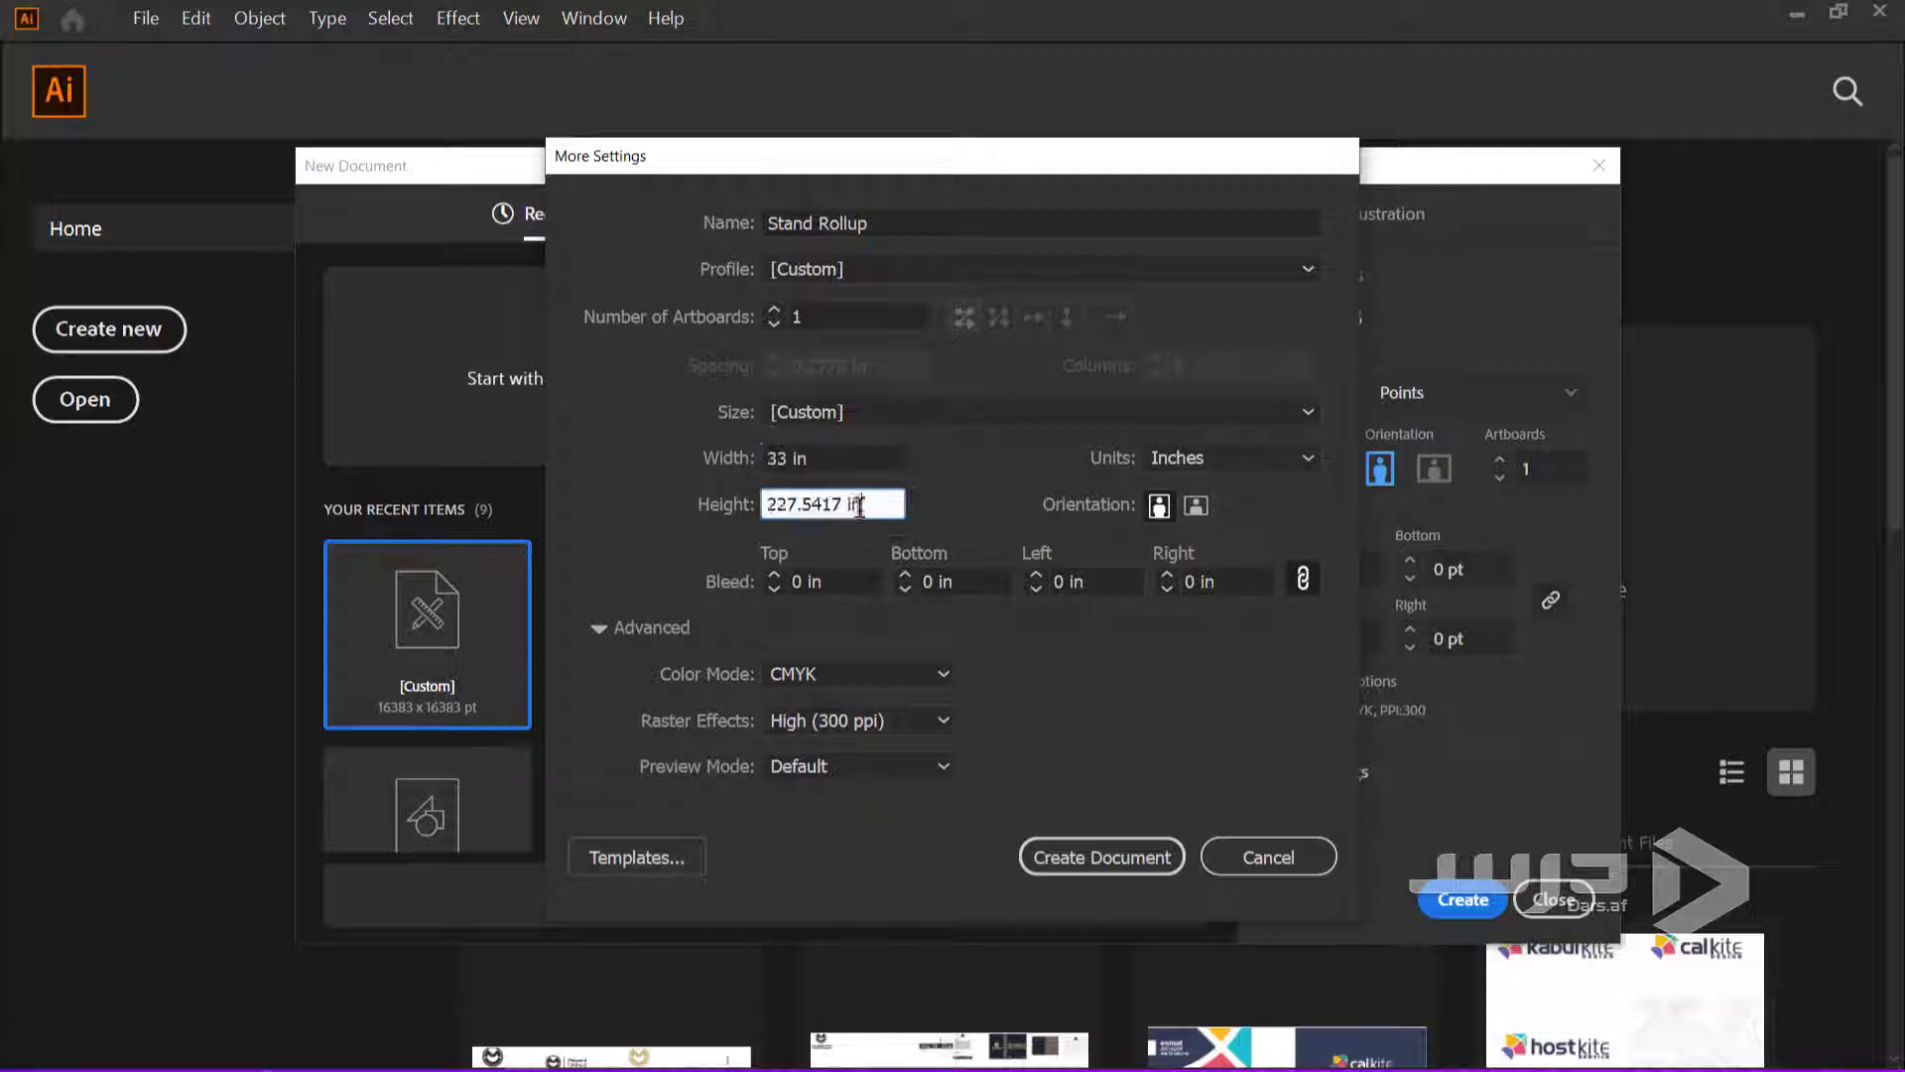
left_click_drag(859, 506, 752, 546)
type("7")
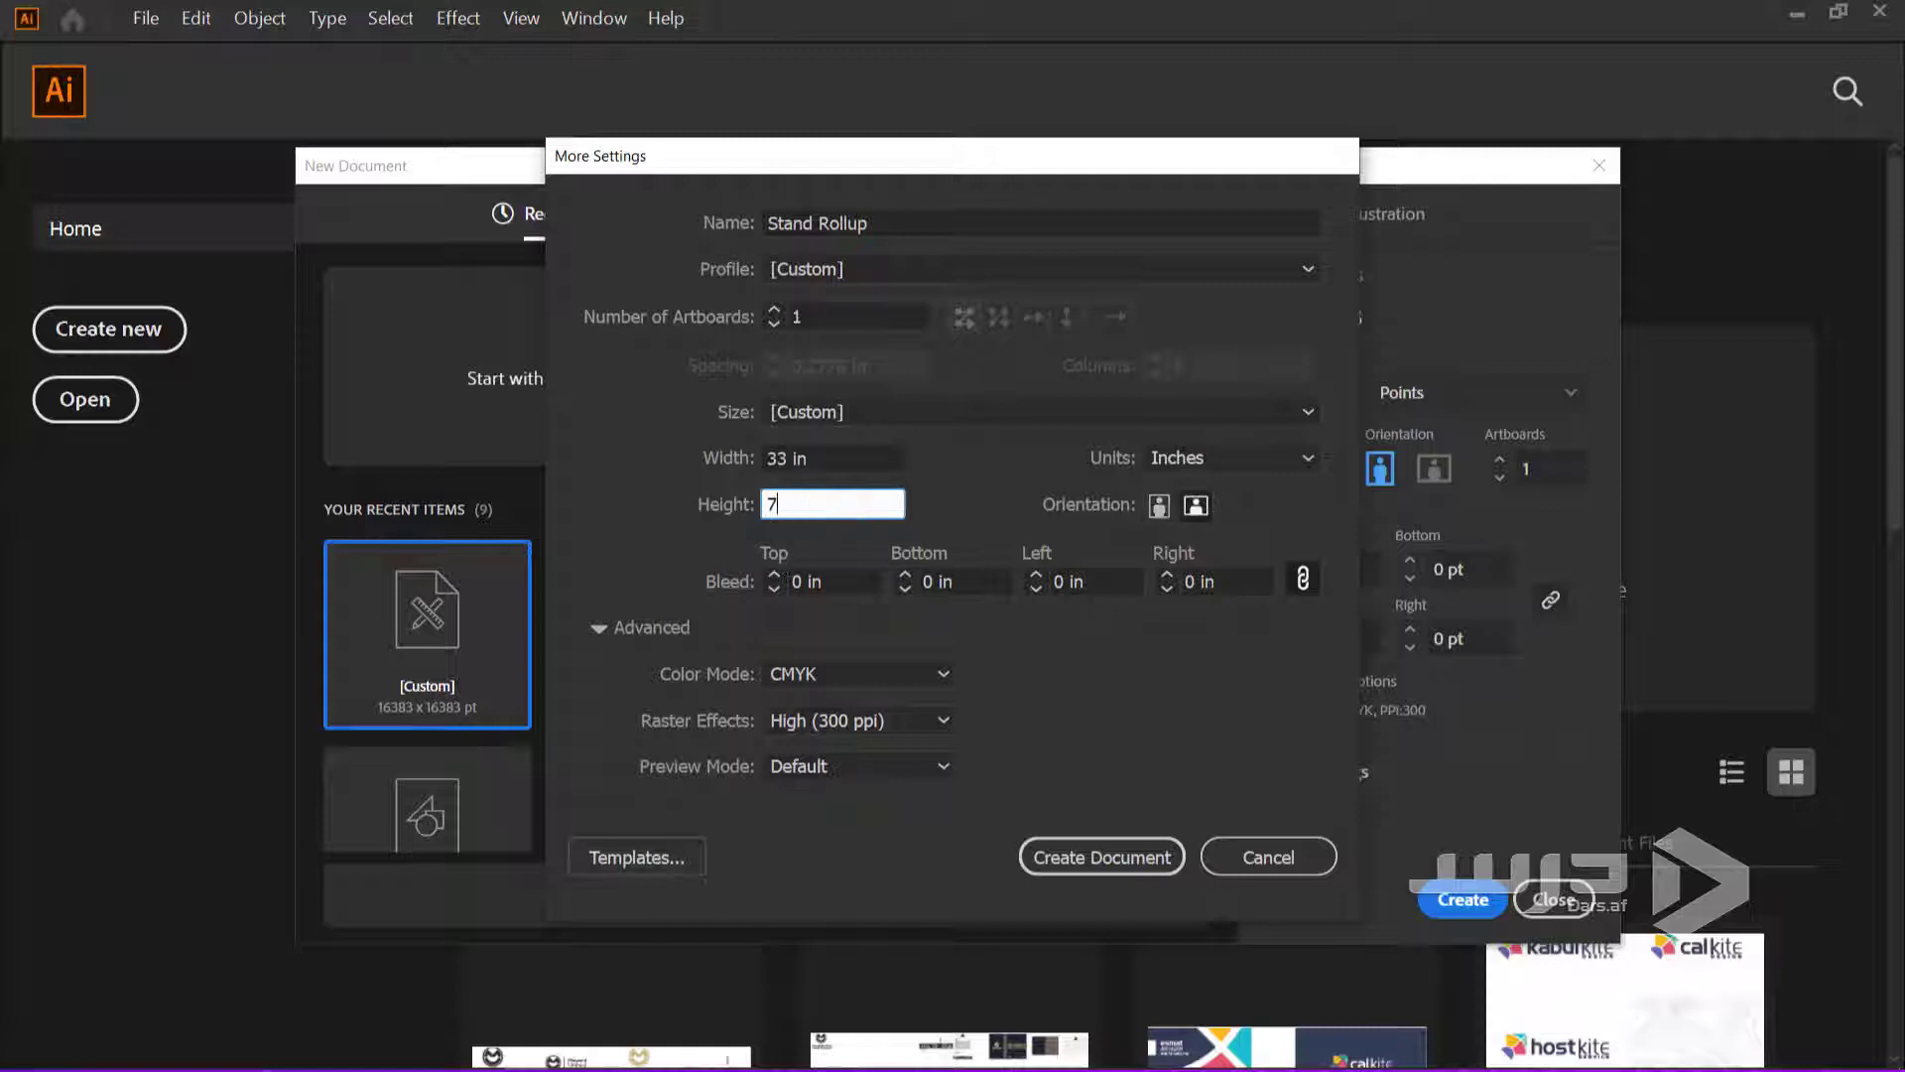
type("8")
left_click(868, 462)
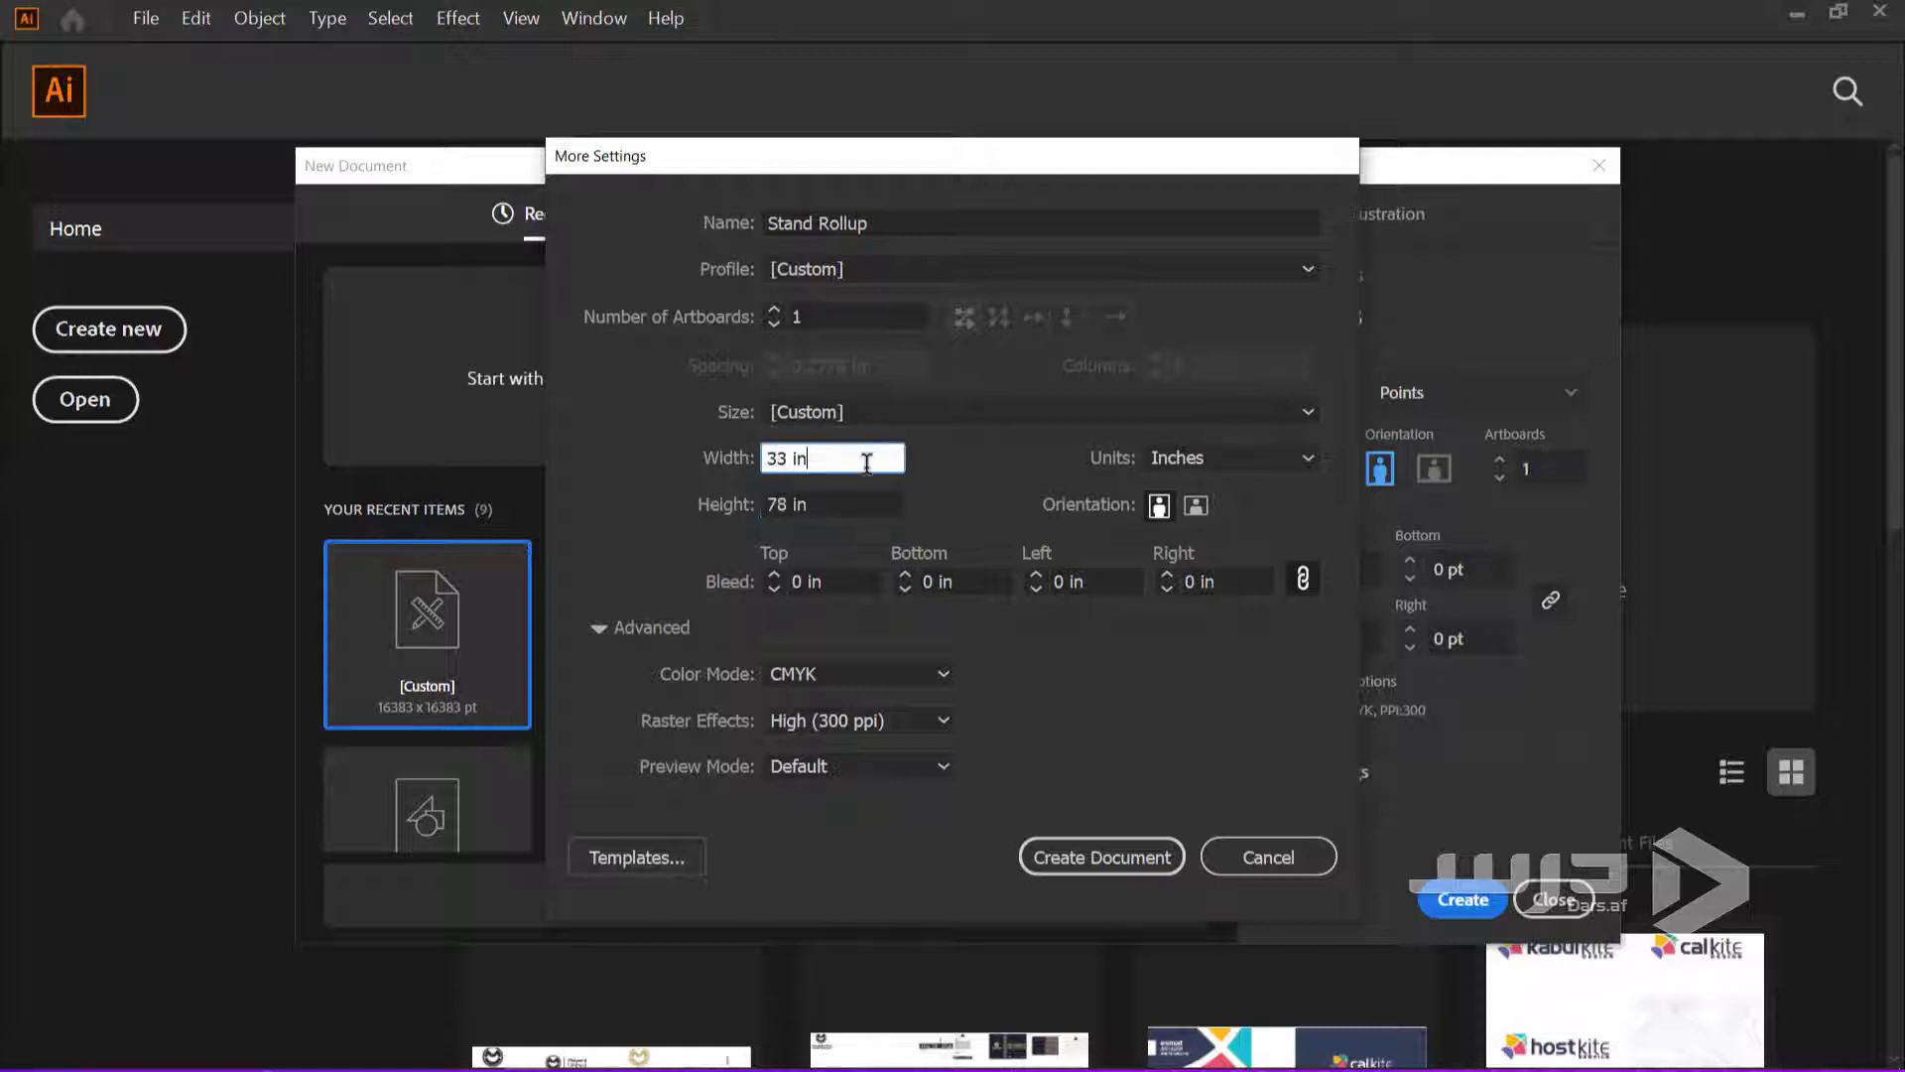
left_click(864, 508)
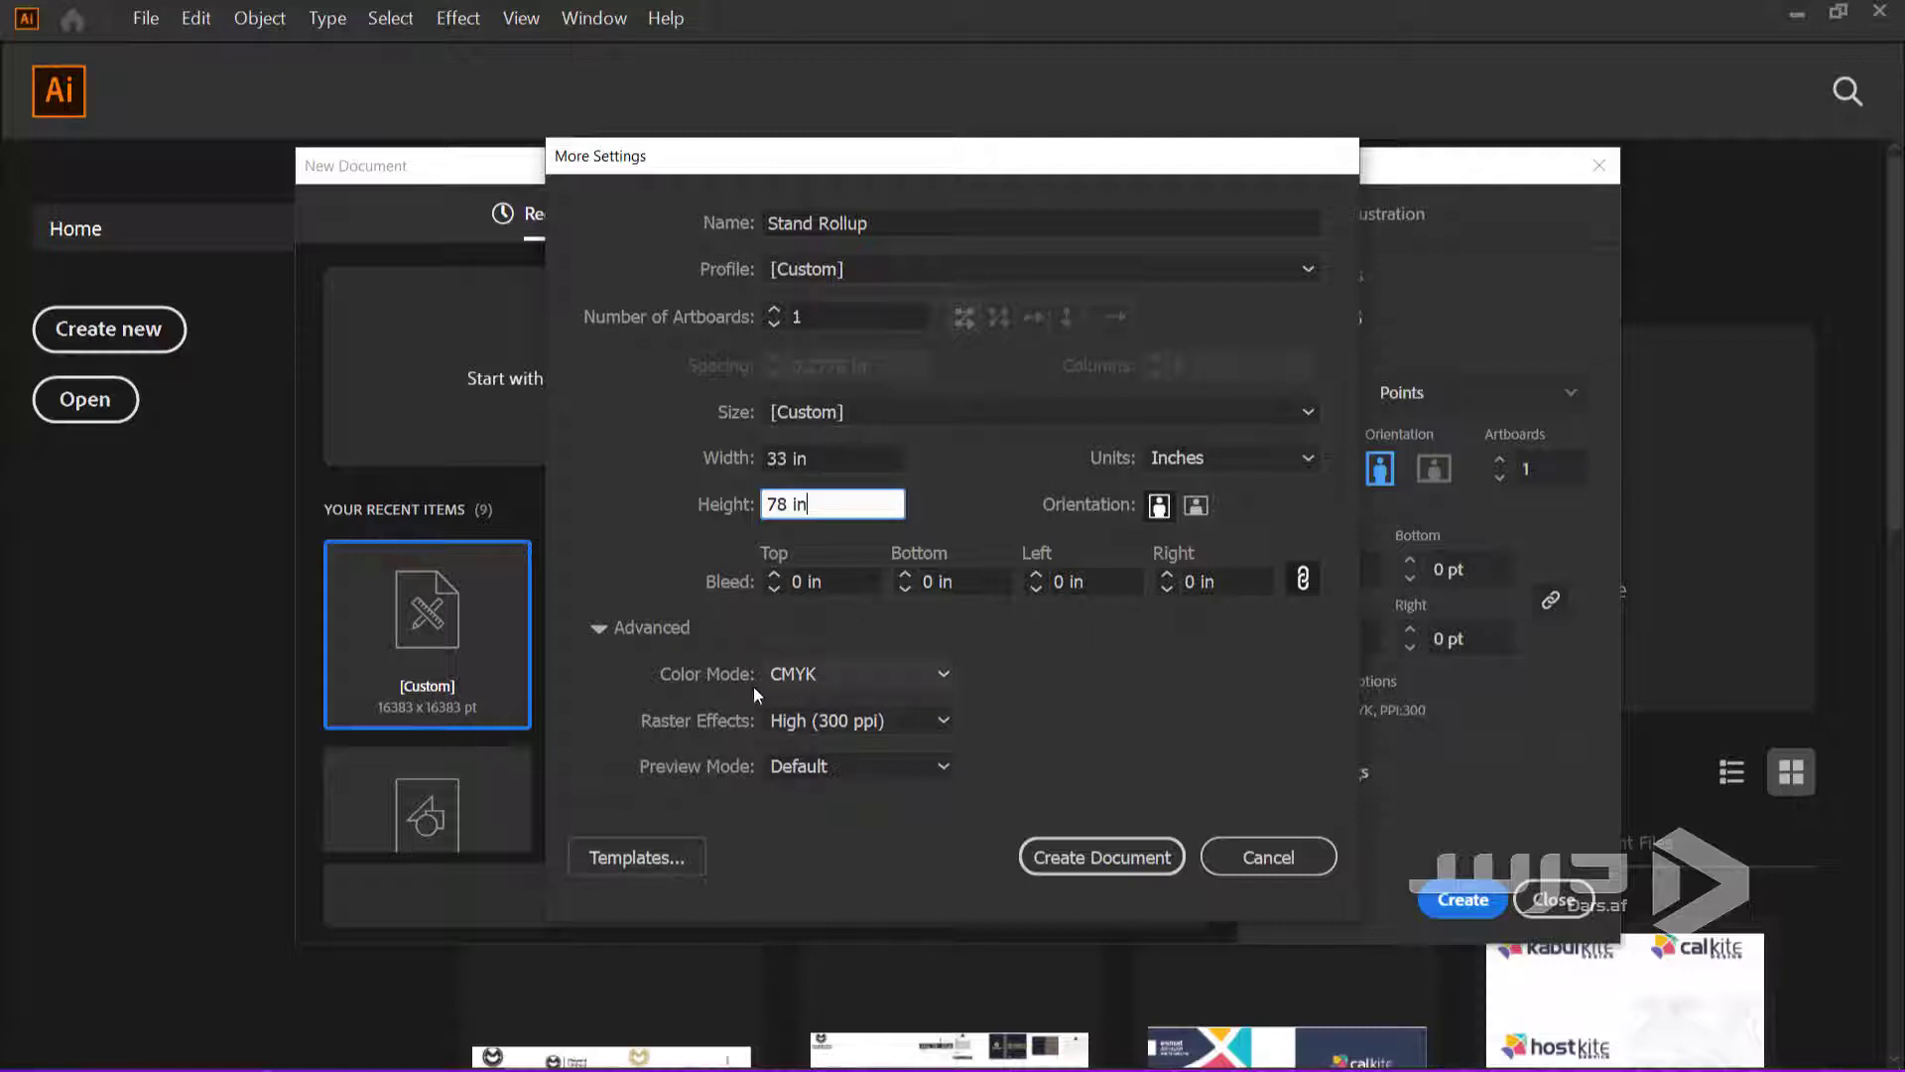
Switch the colour mode from CMYK to RGB and create the document
left_click(830, 679)
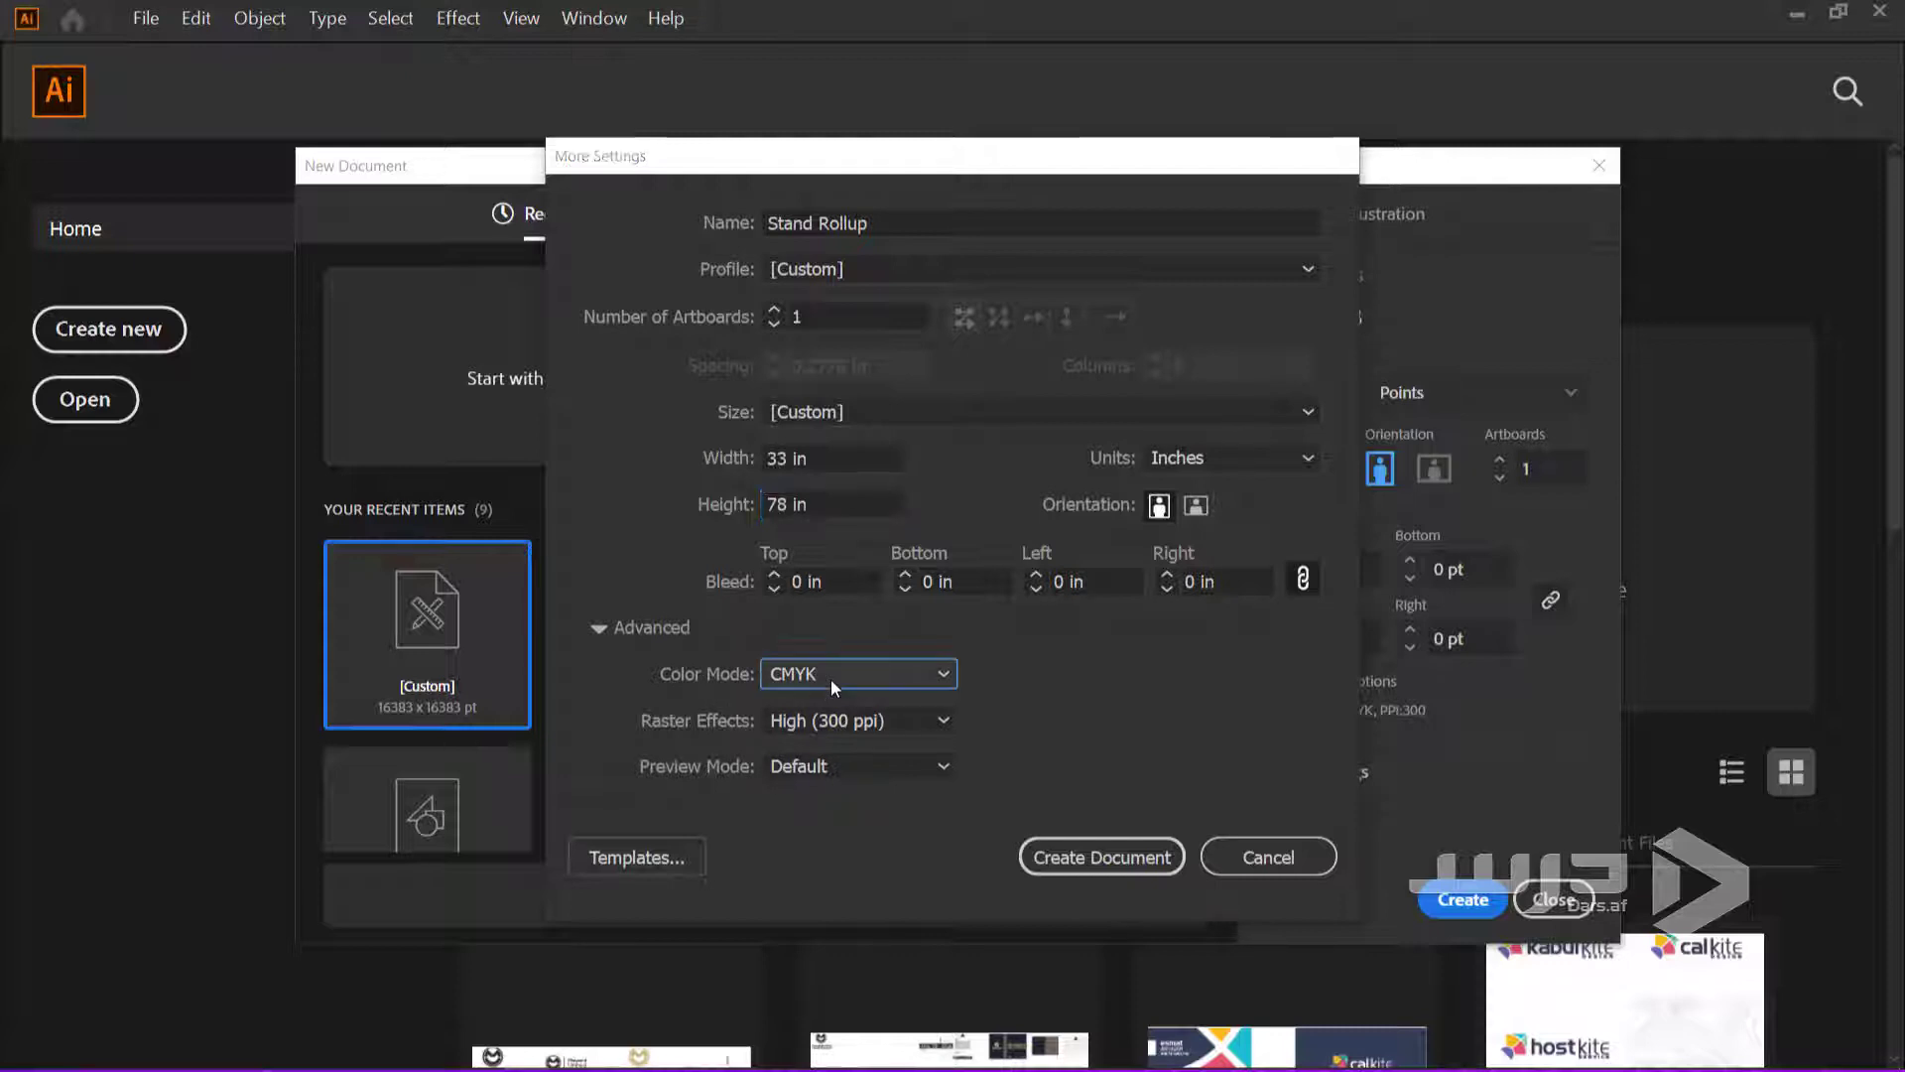
left_click(847, 737)
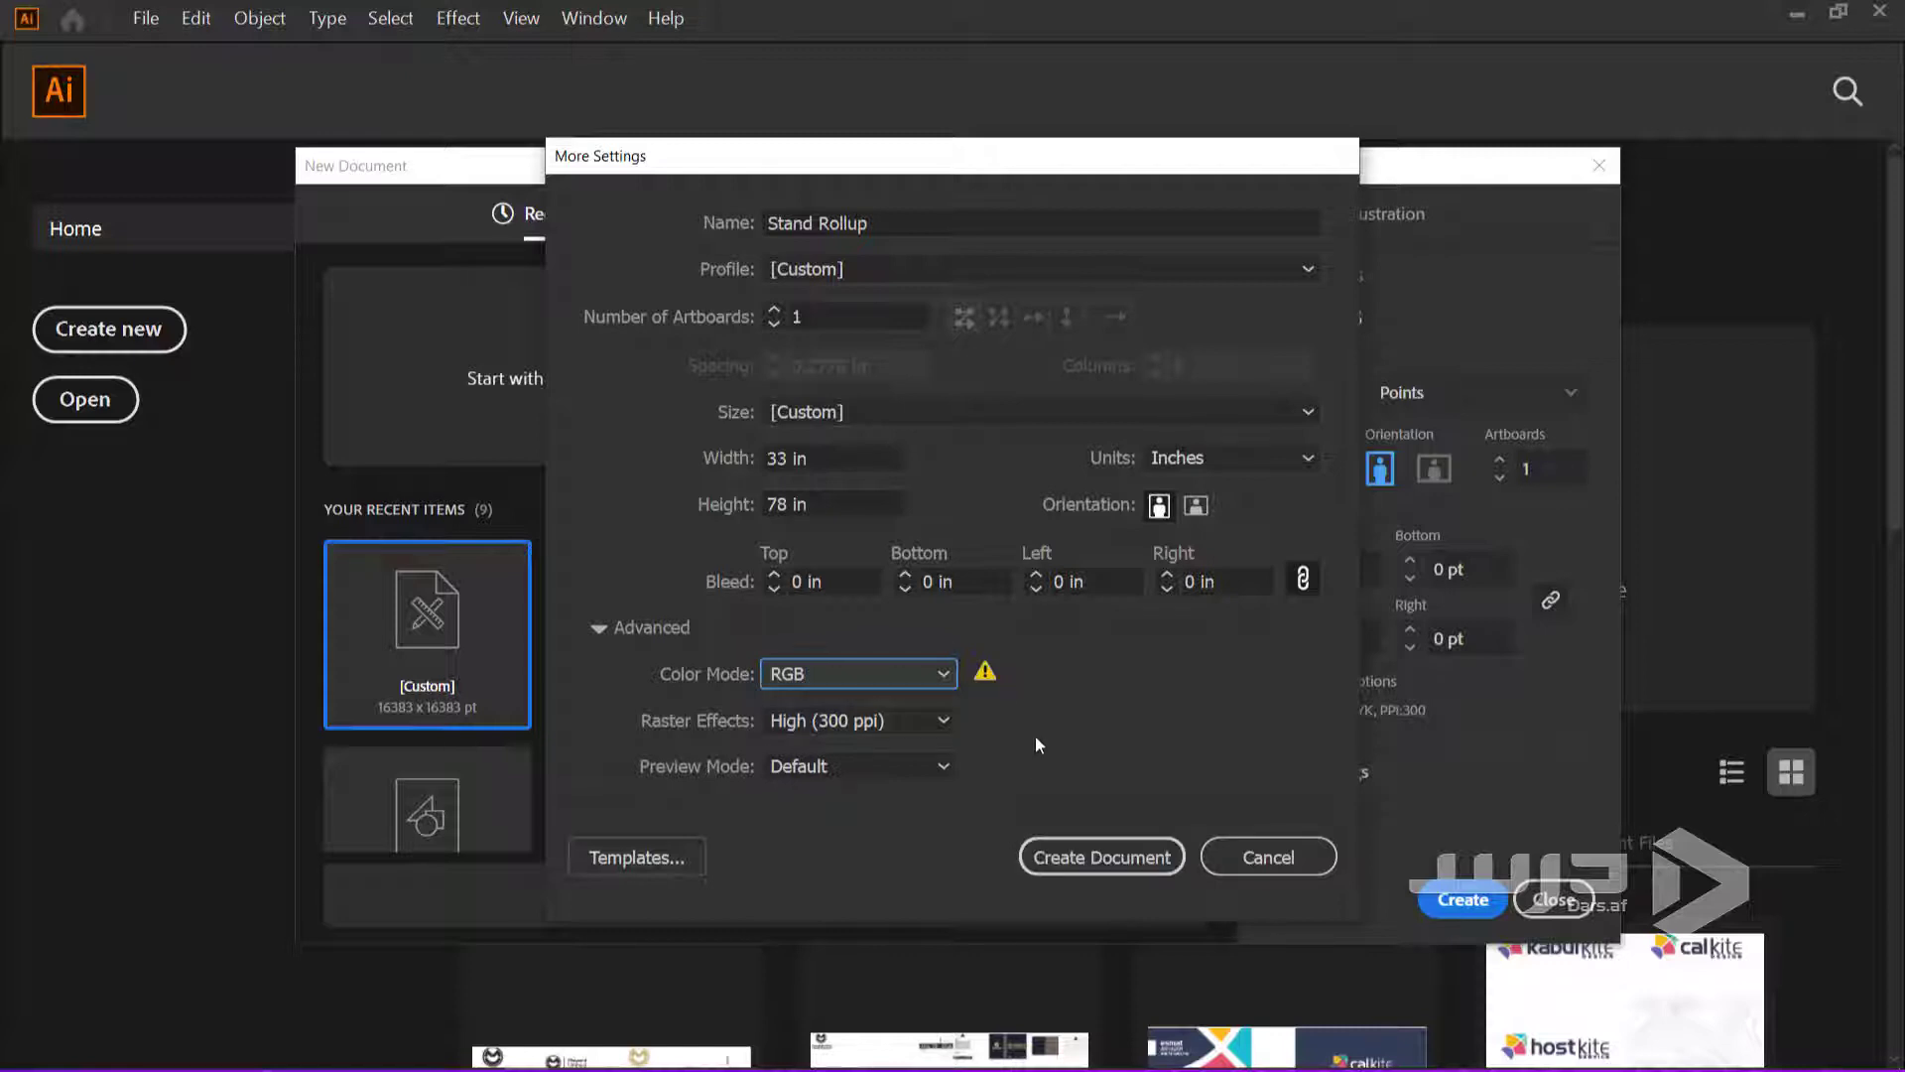
left_click(1074, 866)
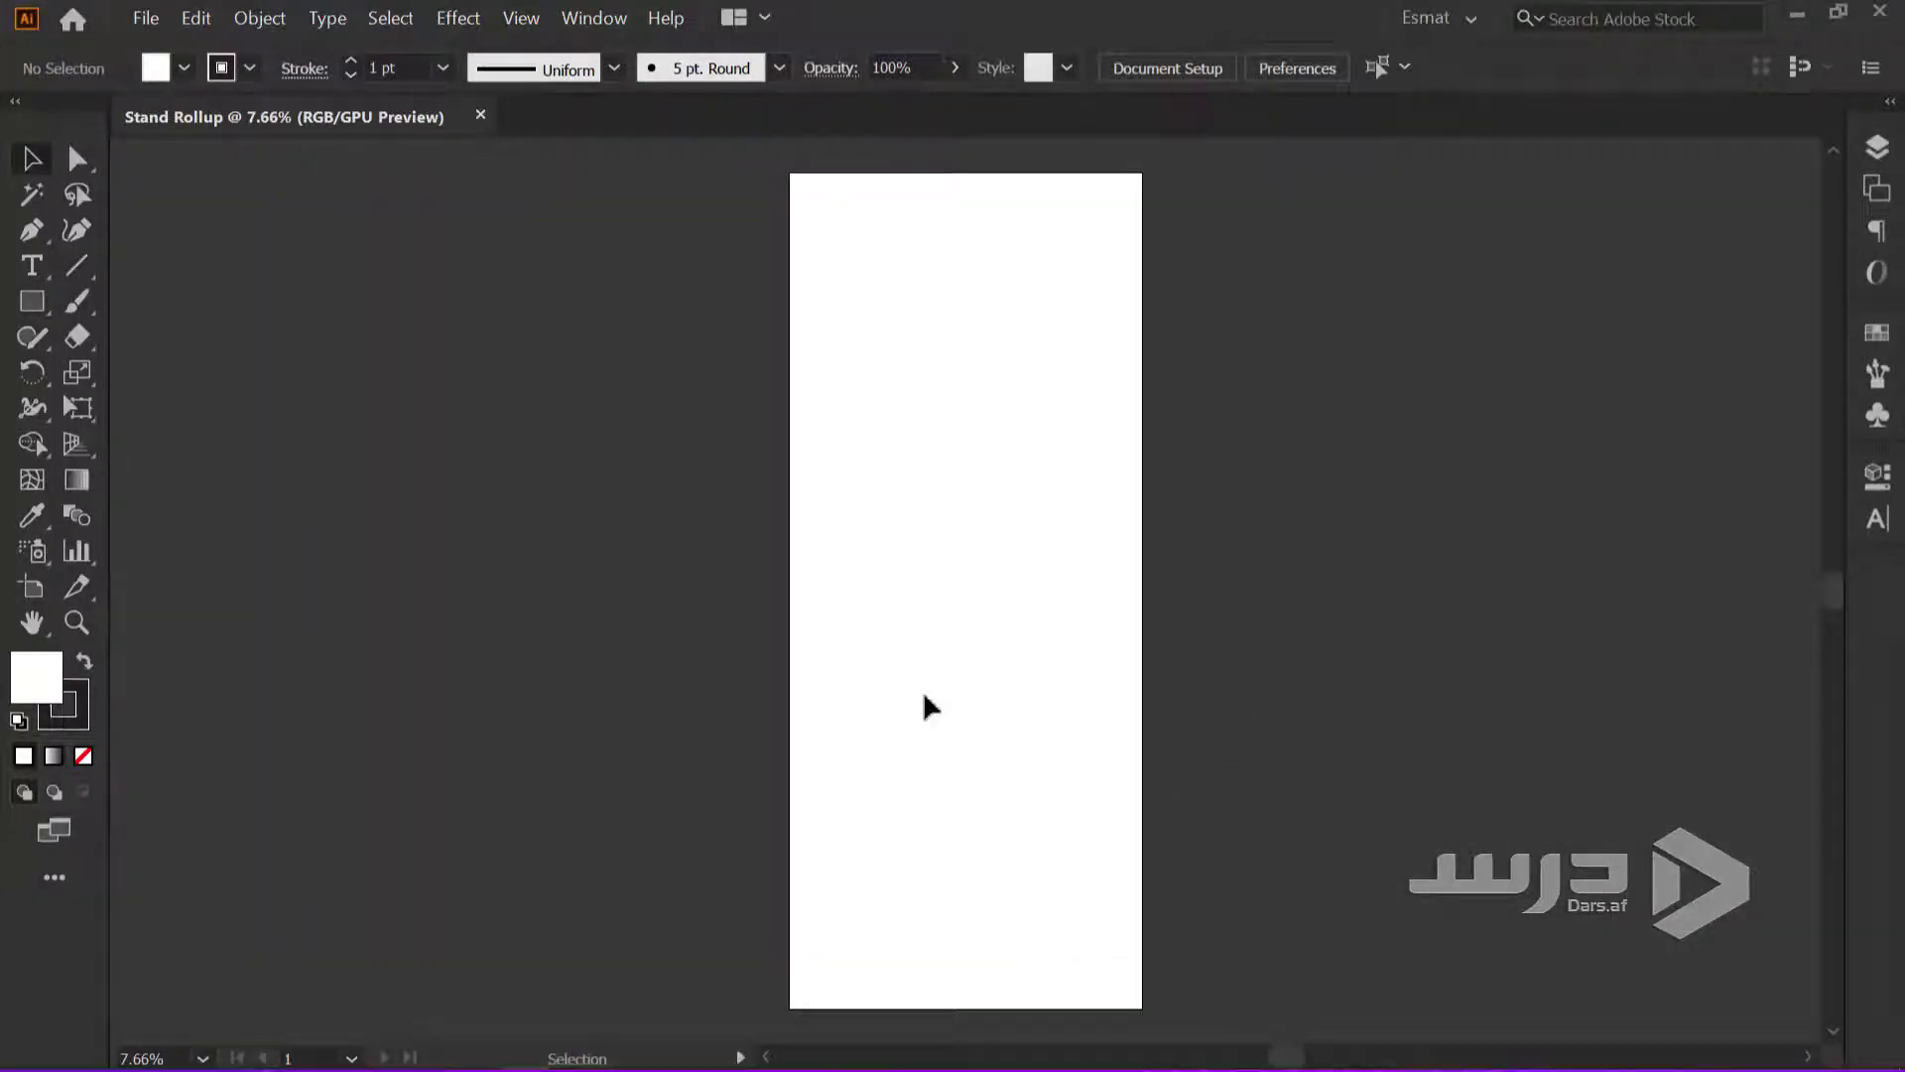
Open All Kite Logos and unlock all five of its layers
scroll(791, 669, "down", 1)
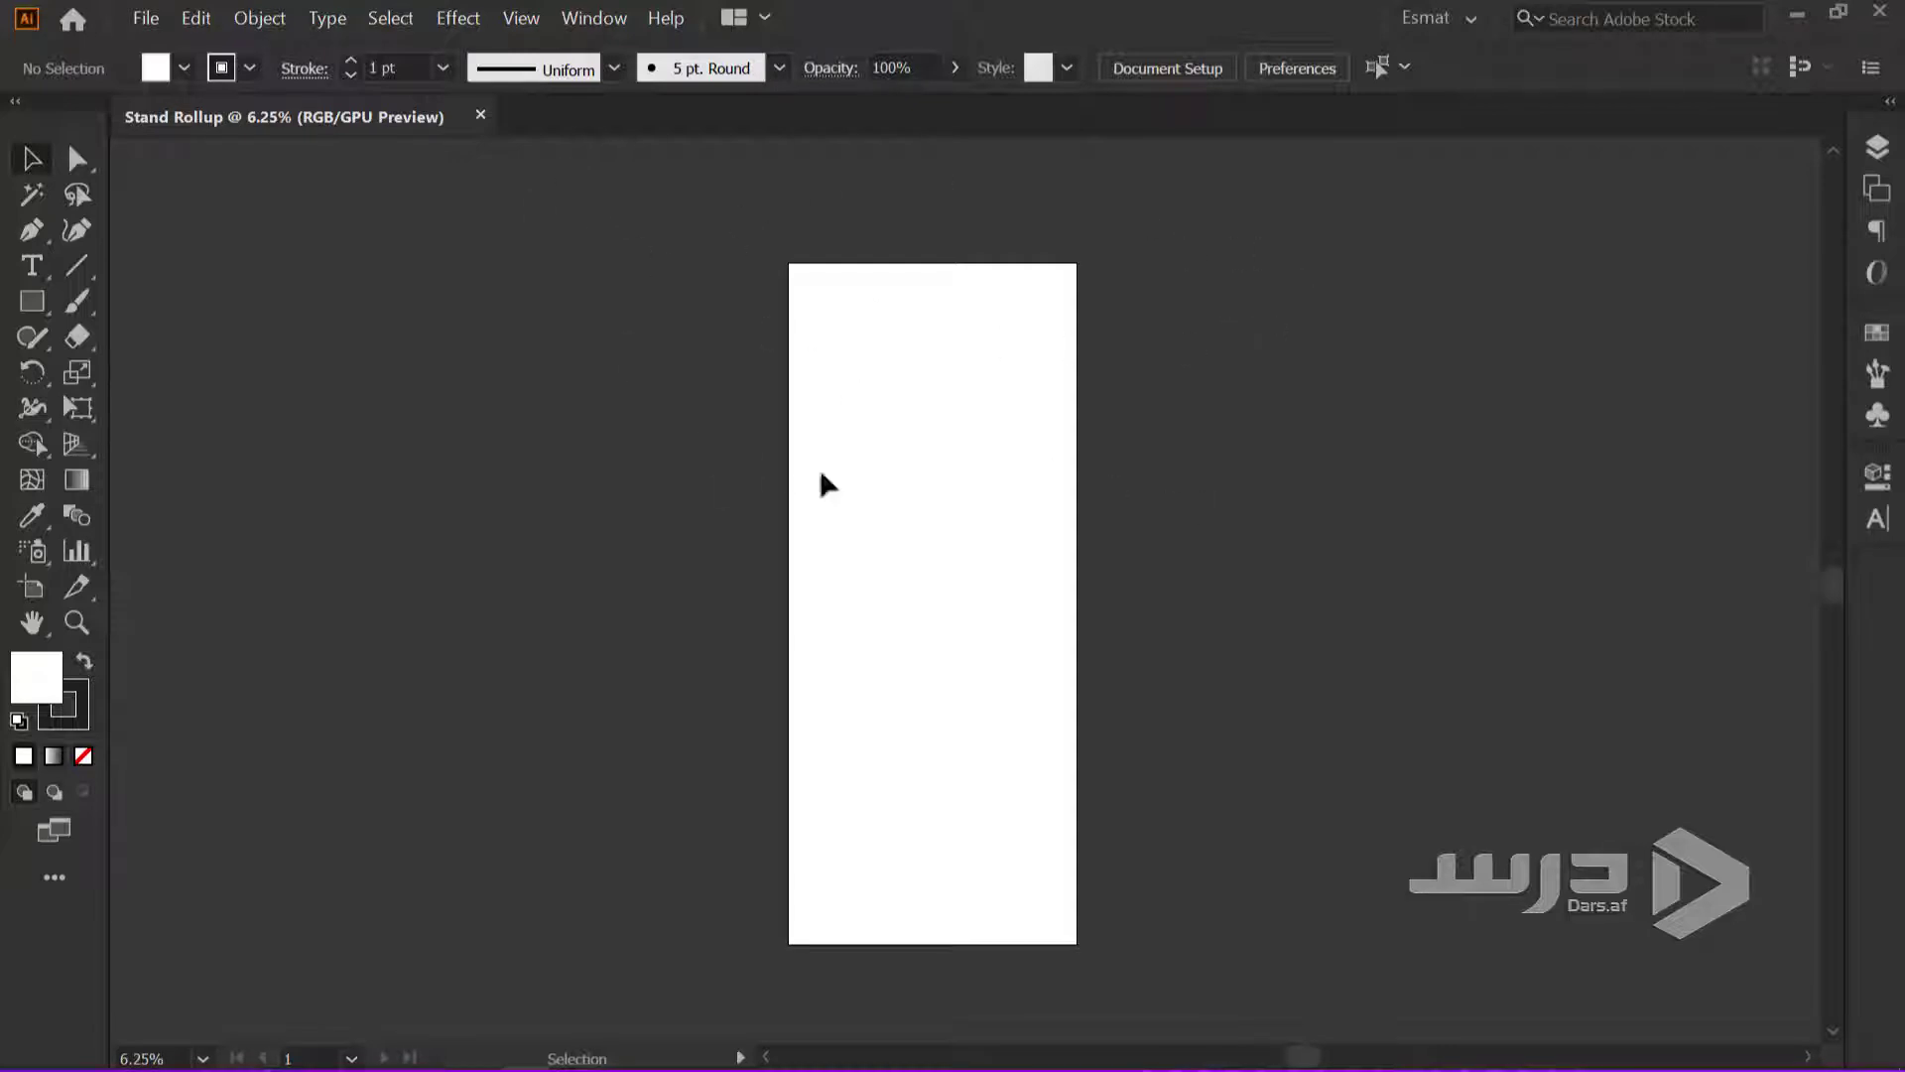
mouse_move(978, 1)
left_mouse_down()
mouse_move(730, 129)
mouse_move(958, 586)
left_mouse_up()
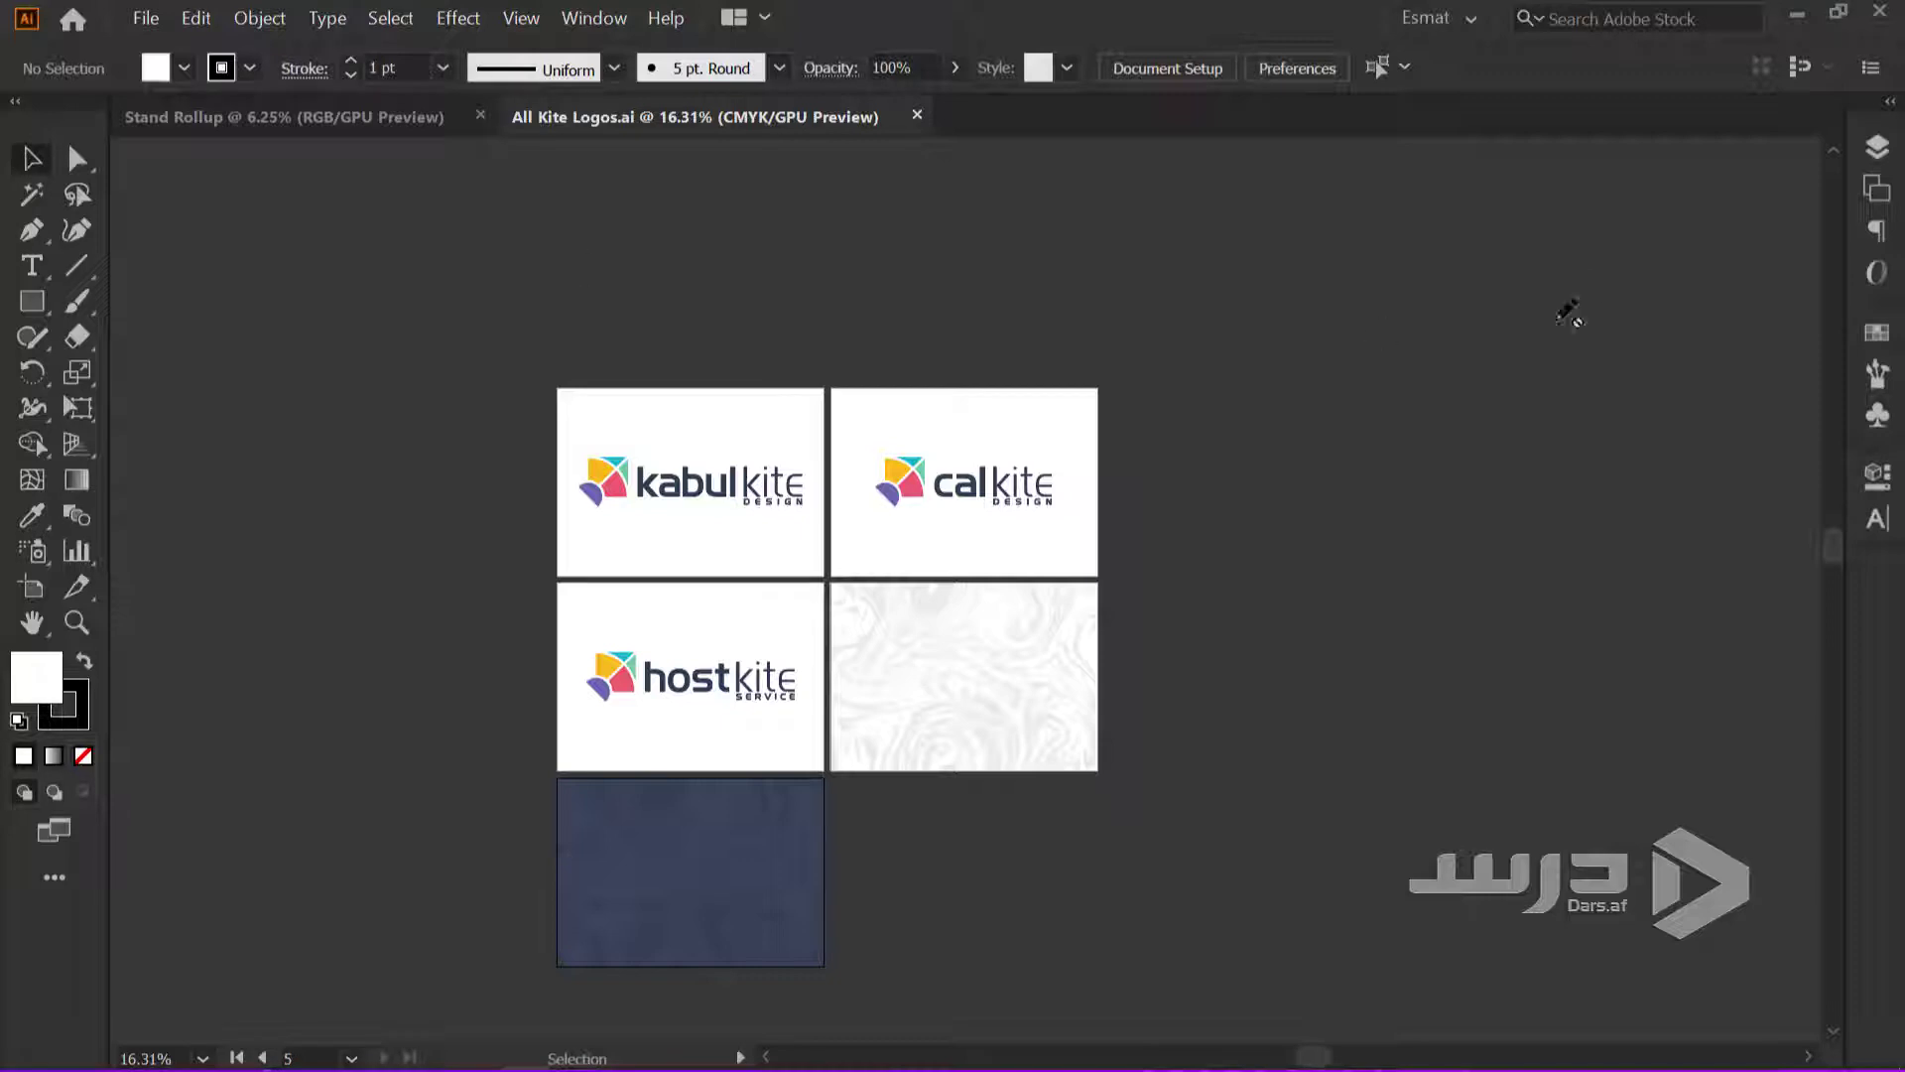
left_click(1876, 147)
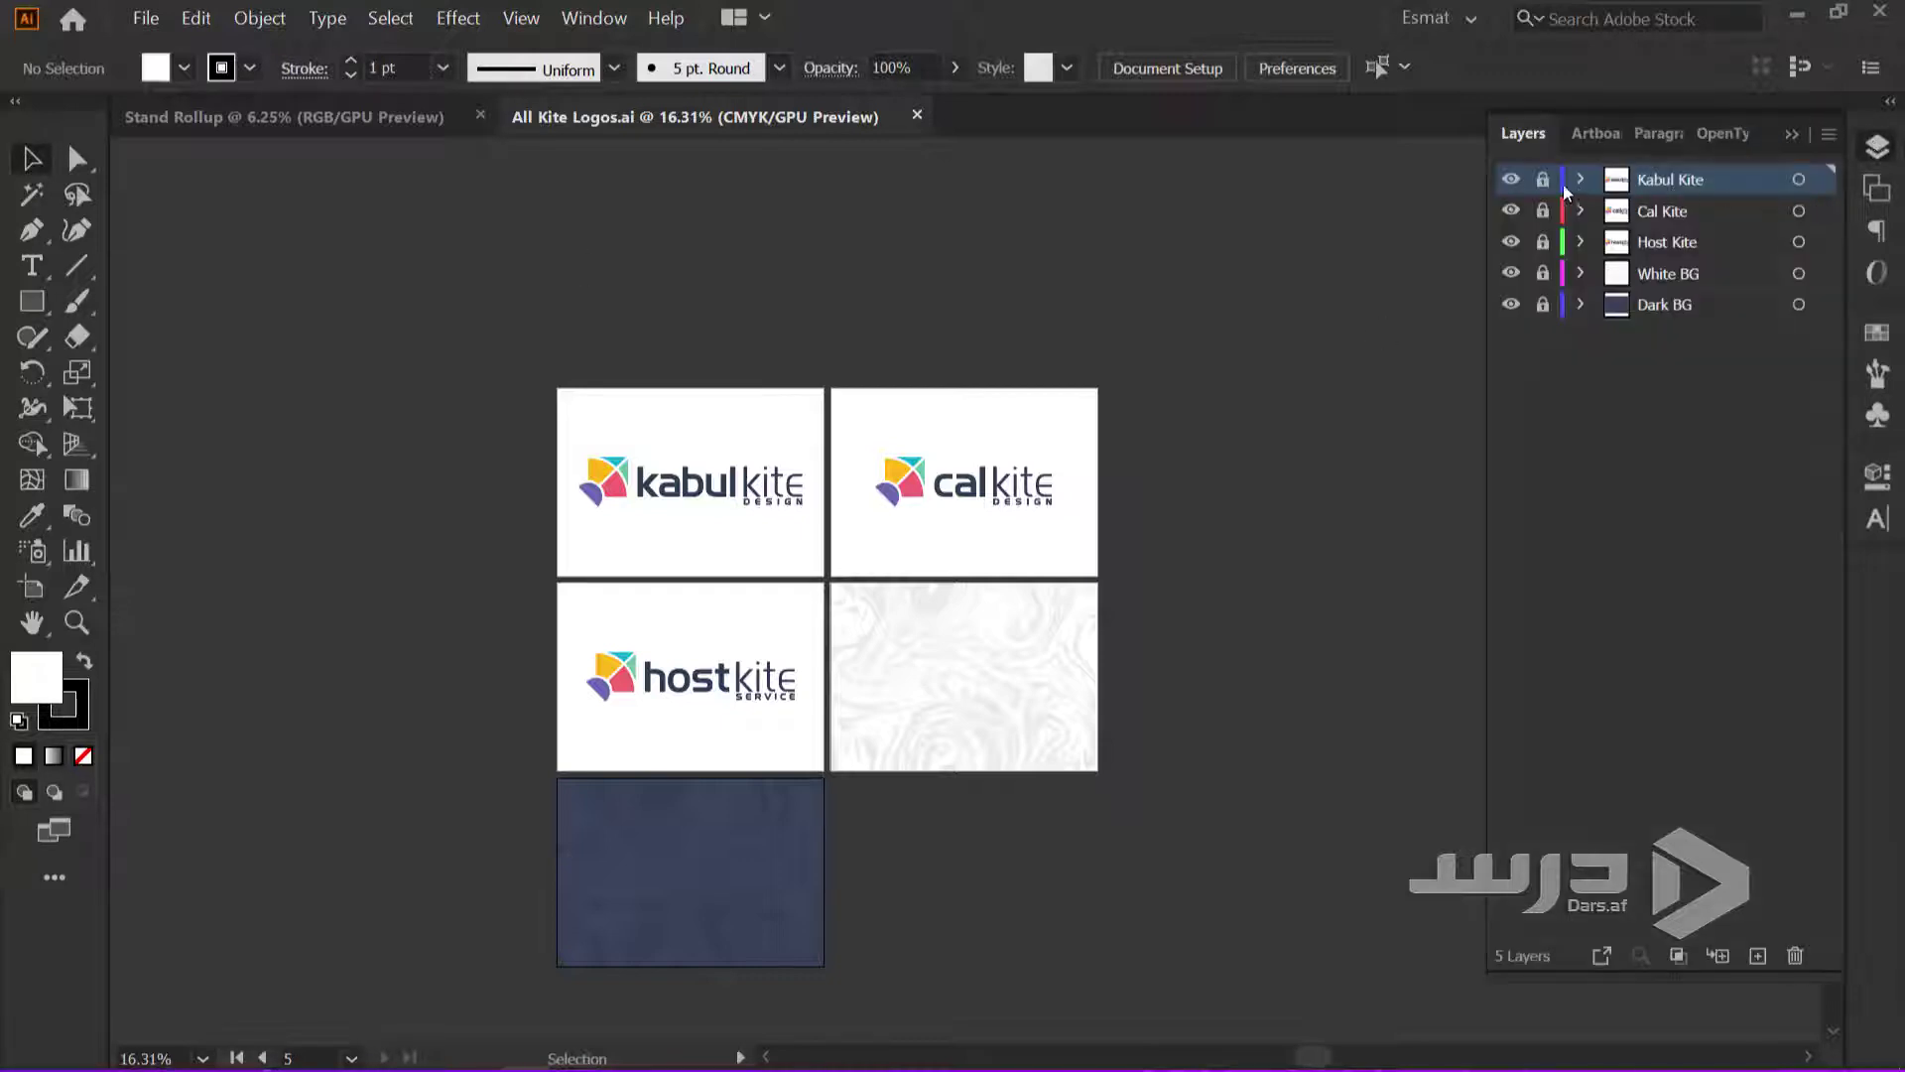
left_click_drag(1542, 179, 1529, 382)
Copy the Kabul Kite logo group into the Stand Rollup document
left_click(717, 484)
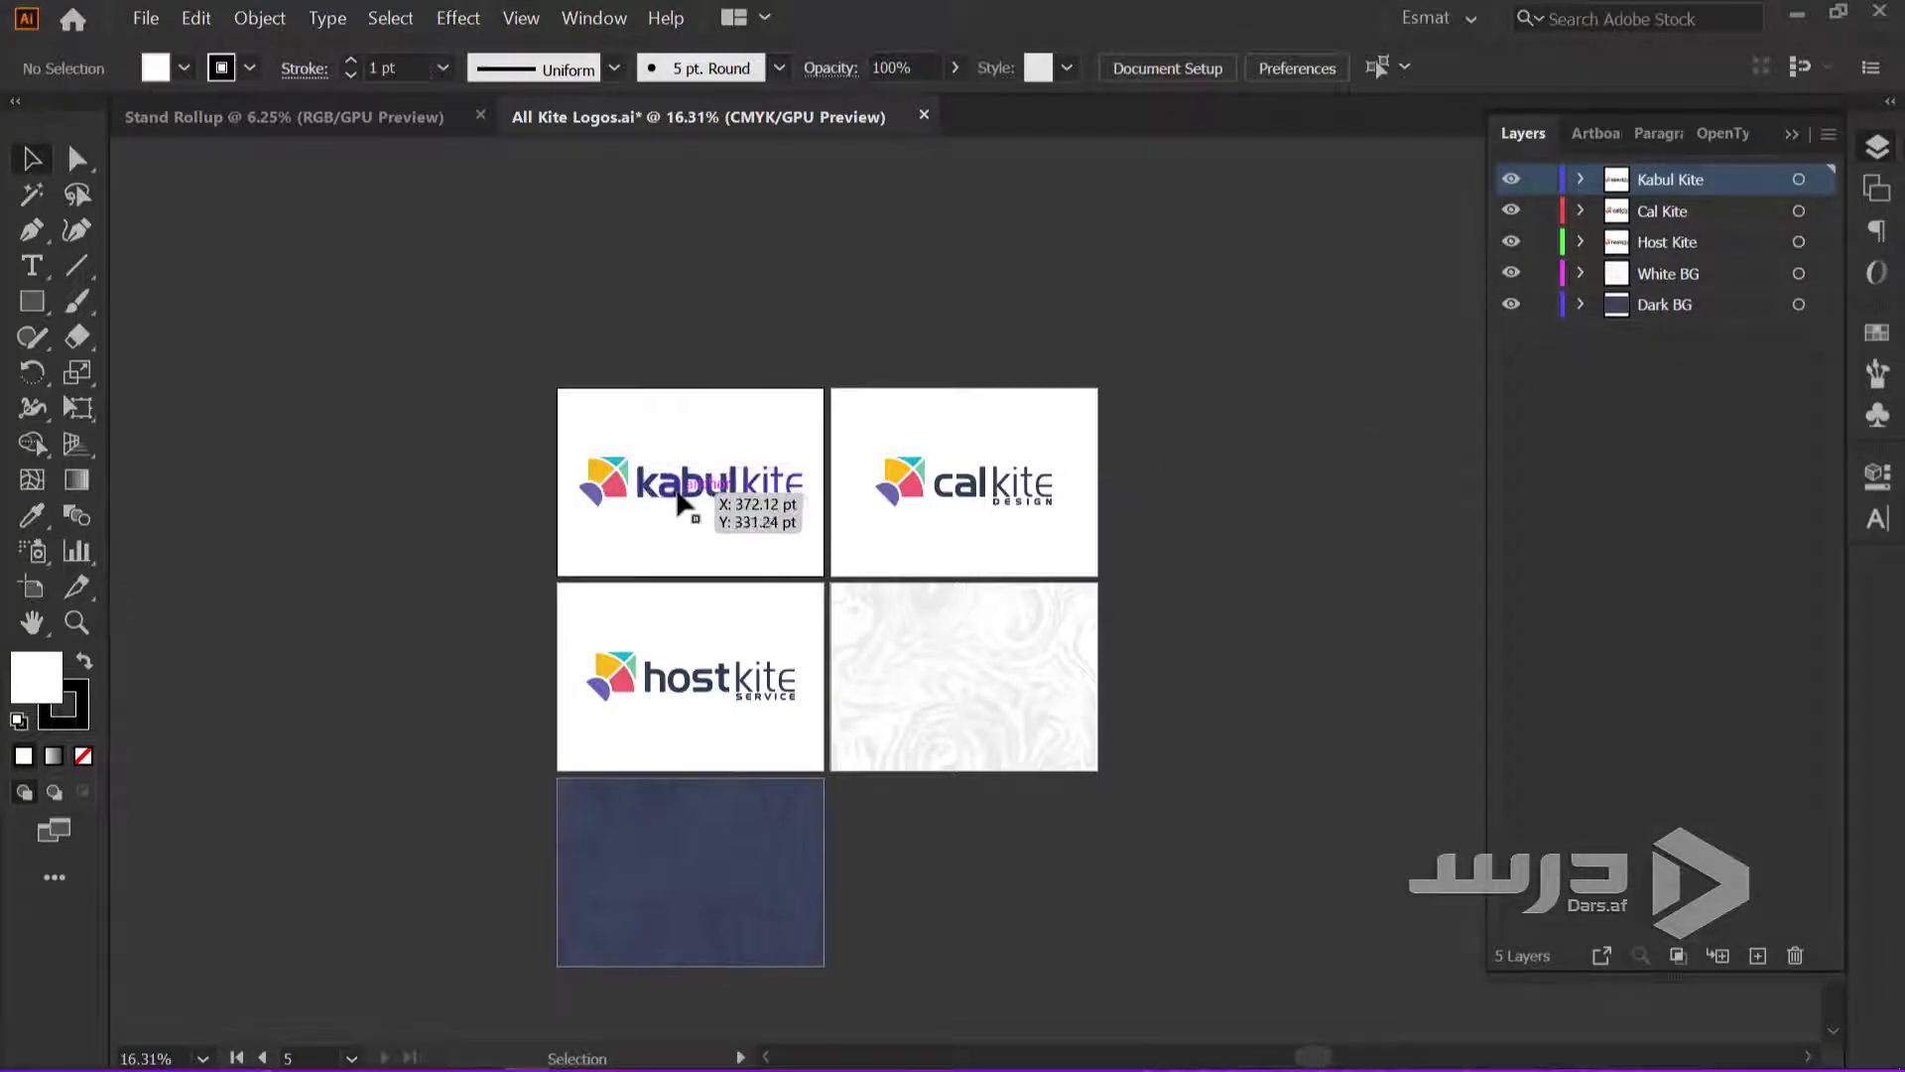
left_click(530, 540)
left_click(764, 473)
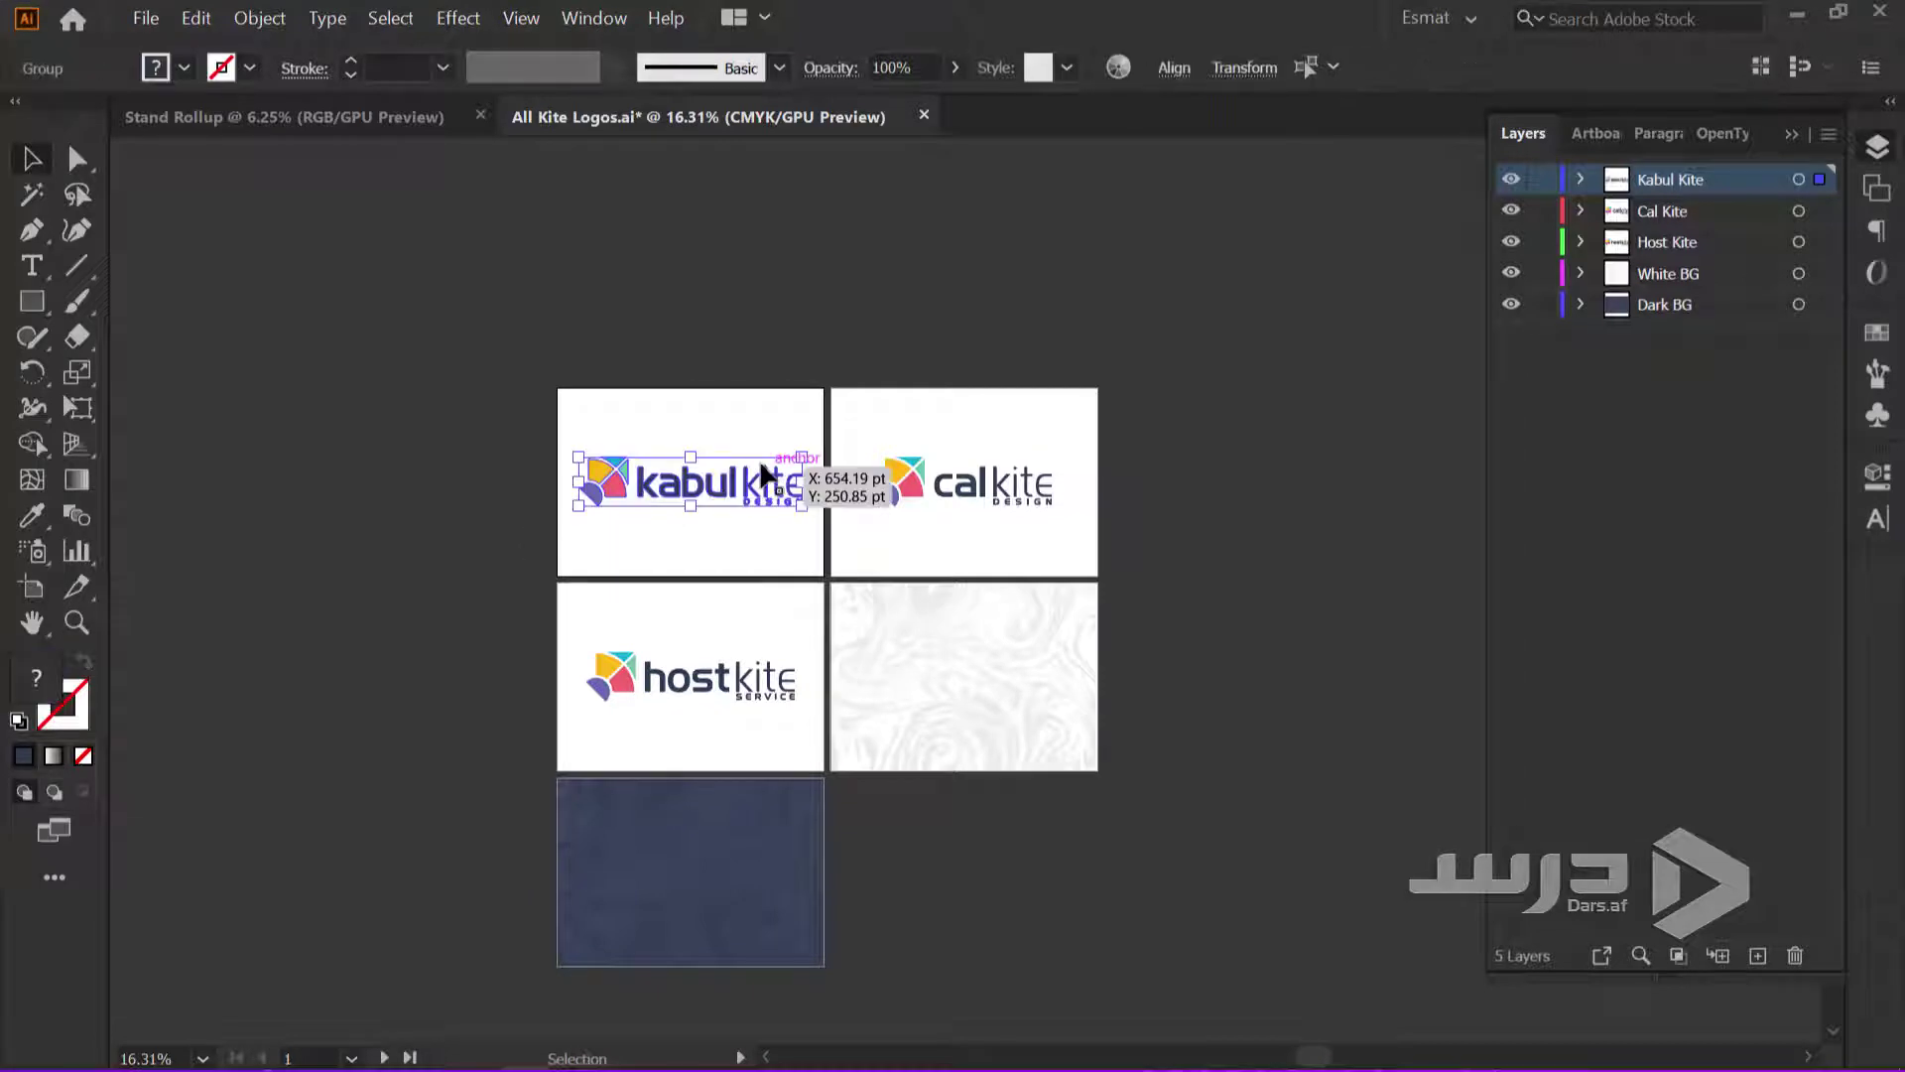
key("a")
left_click_drag(740, 489, 431, 367)
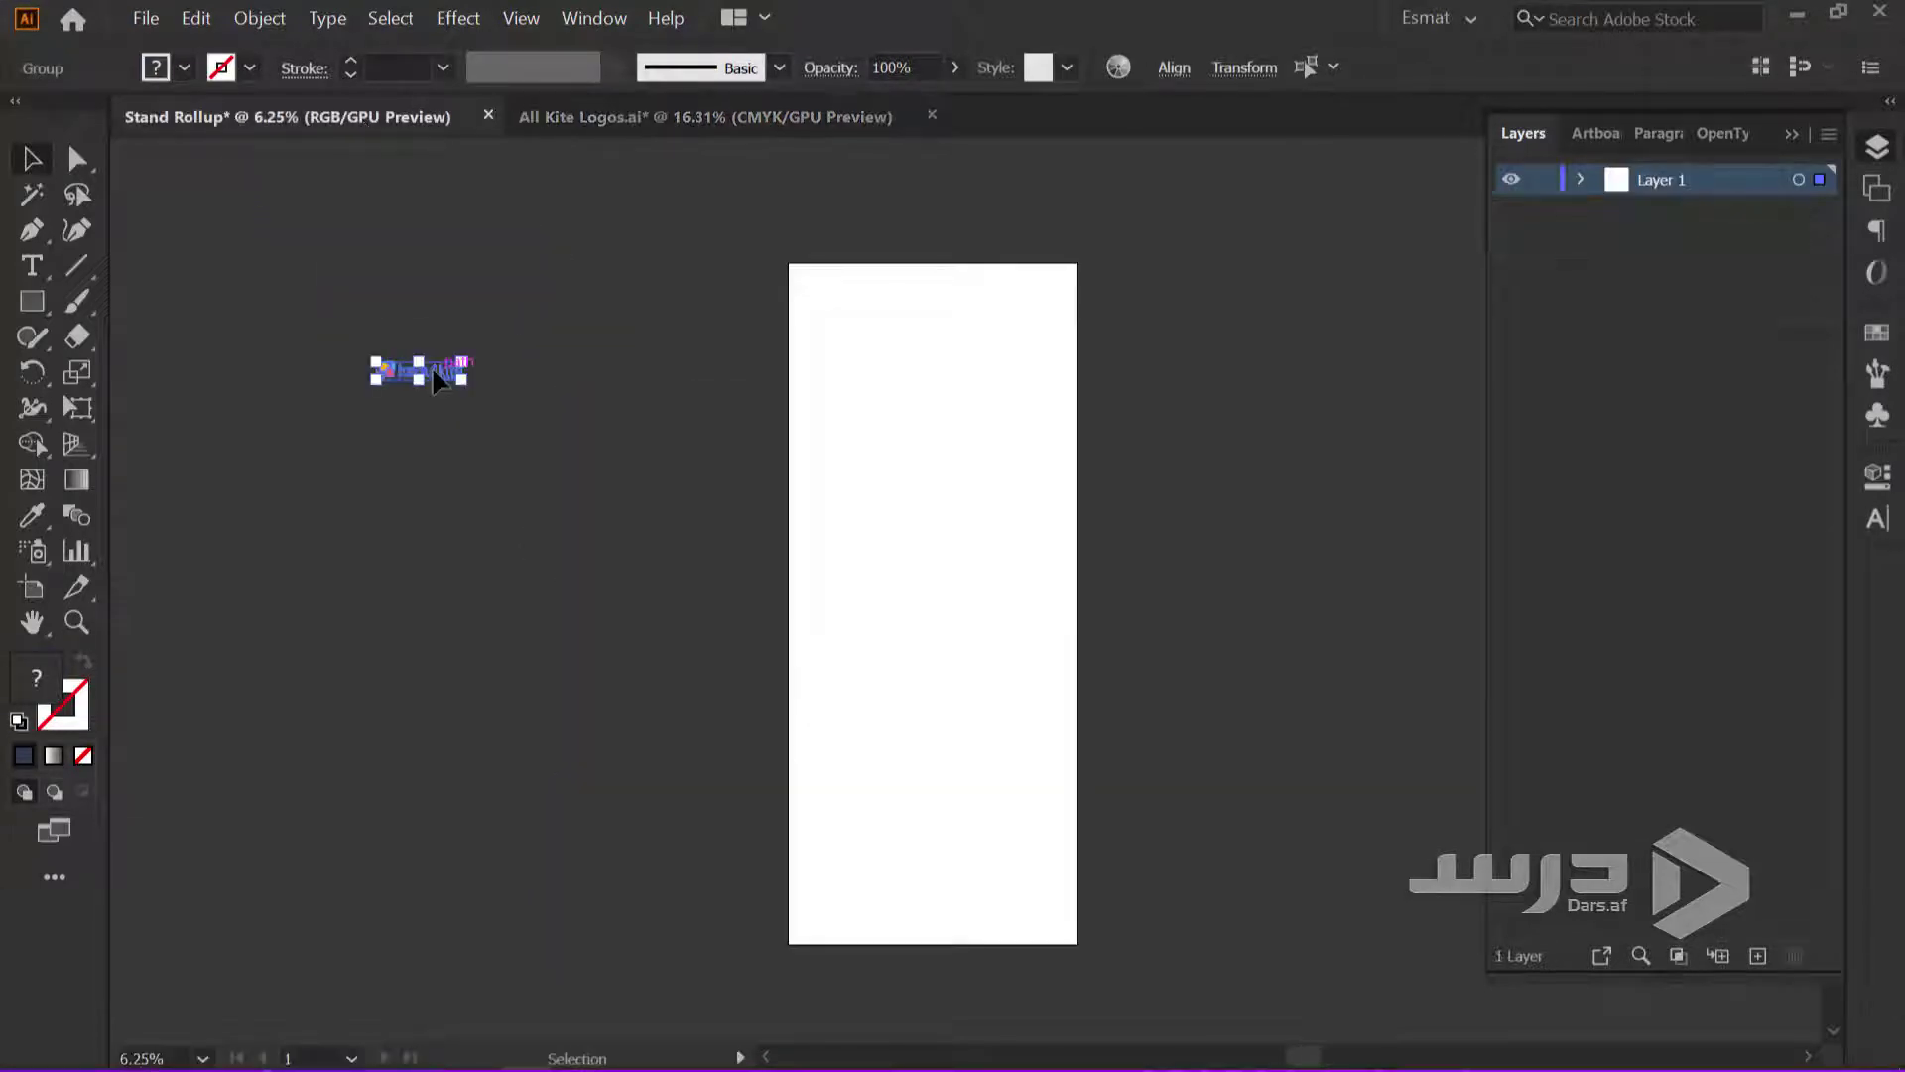
left_click(639, 123)
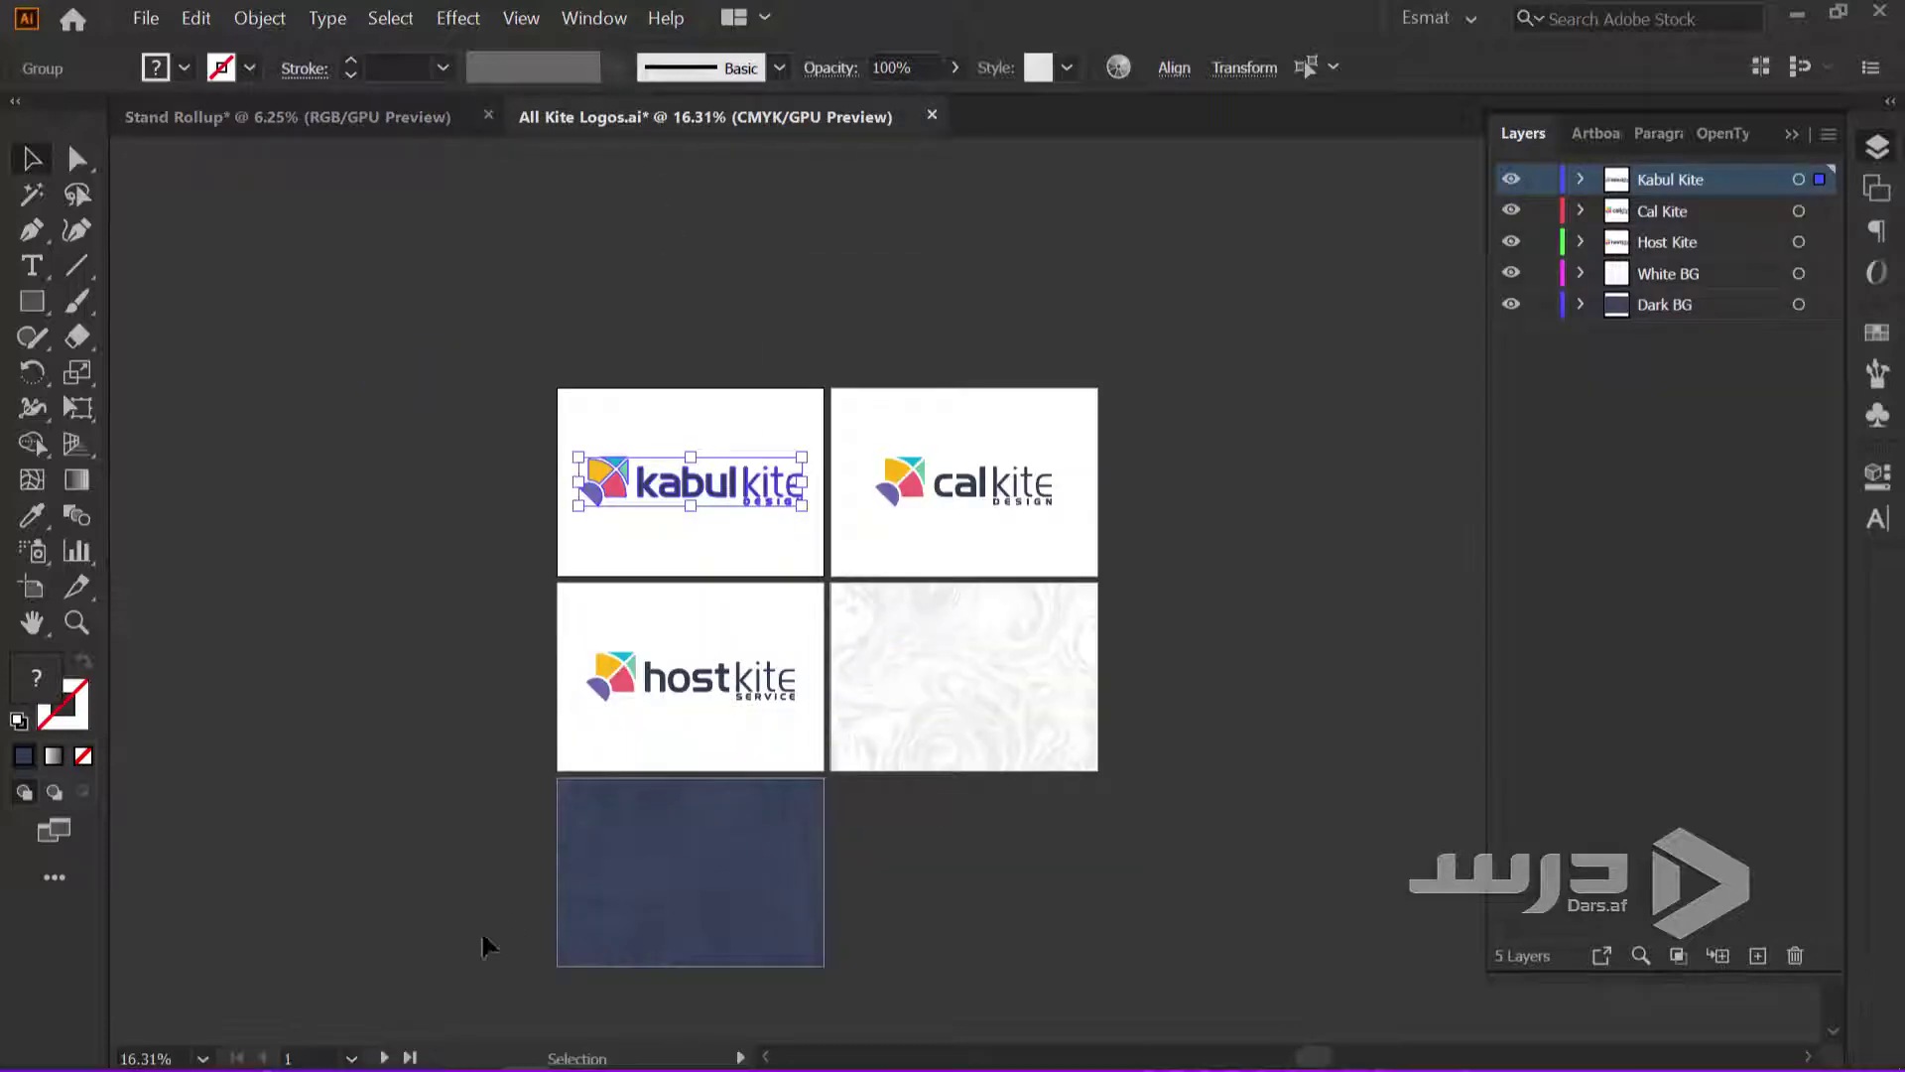
Copy the white marble texture into Stand Rollup, then bring the artboard into view
left_click_drag(480, 985, 847, 806)
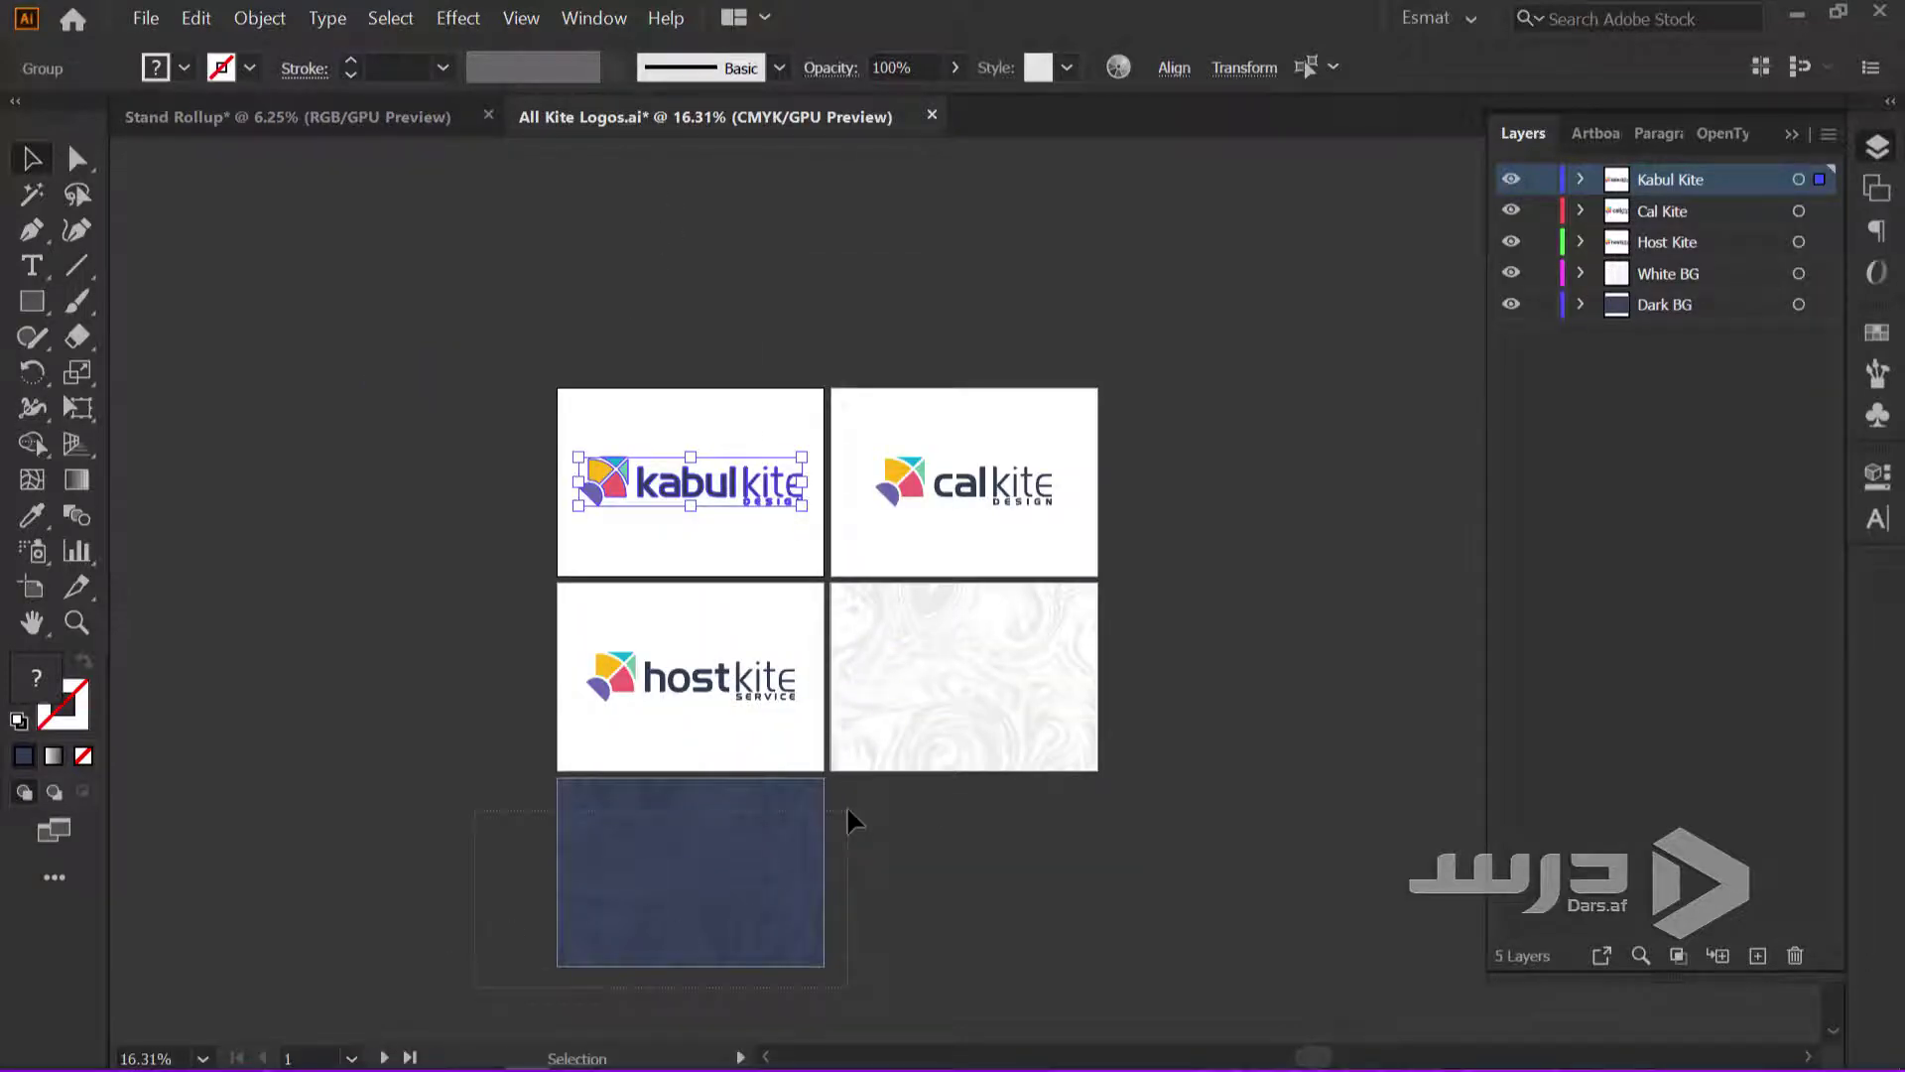
left_click(978, 678)
mouse_move(1042, 753)
left_mouse_down()
mouse_move(334, 106)
mouse_move(410, 483)
mouse_move(561, 387)
mouse_move(940, 679)
left_mouse_up()
left_click(486, 490)
scroll(813, 608, "up", 1)
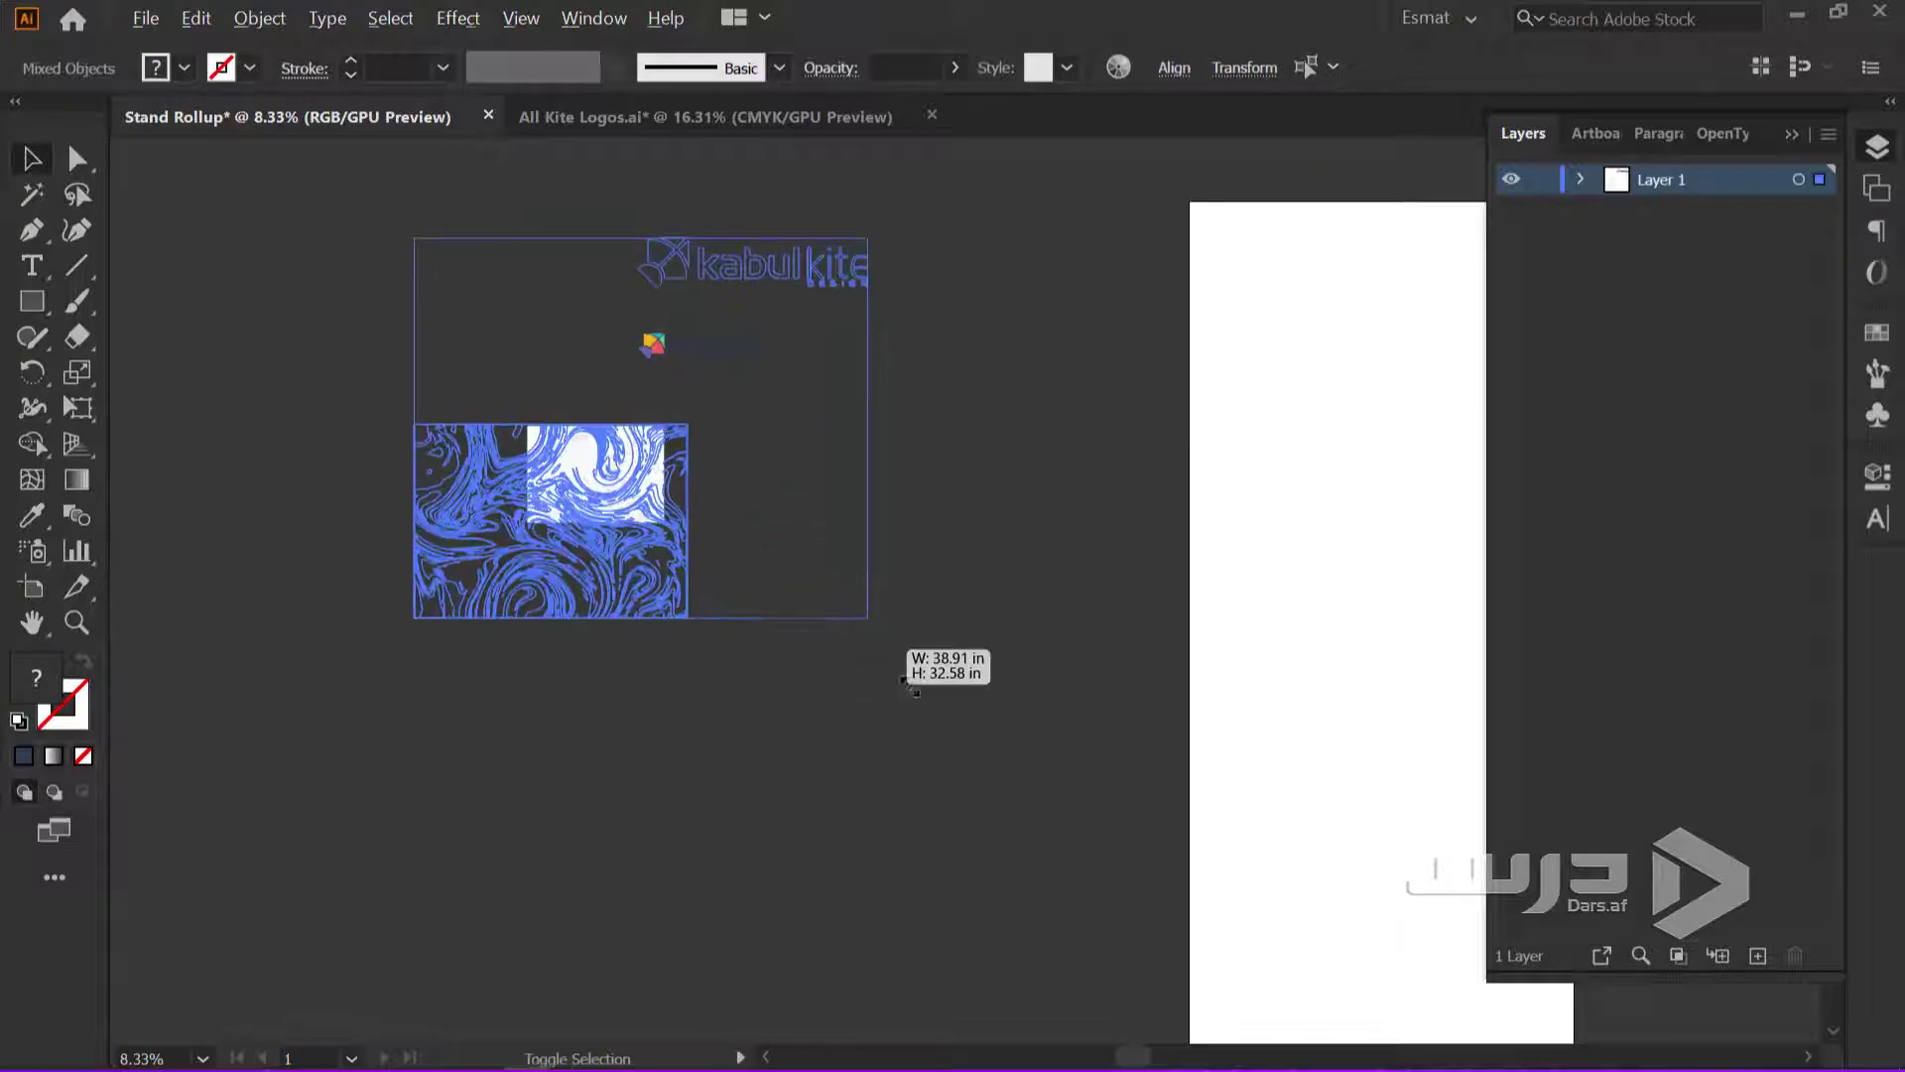
left_click(867, 746)
scroll(881, 540, "down", 2)
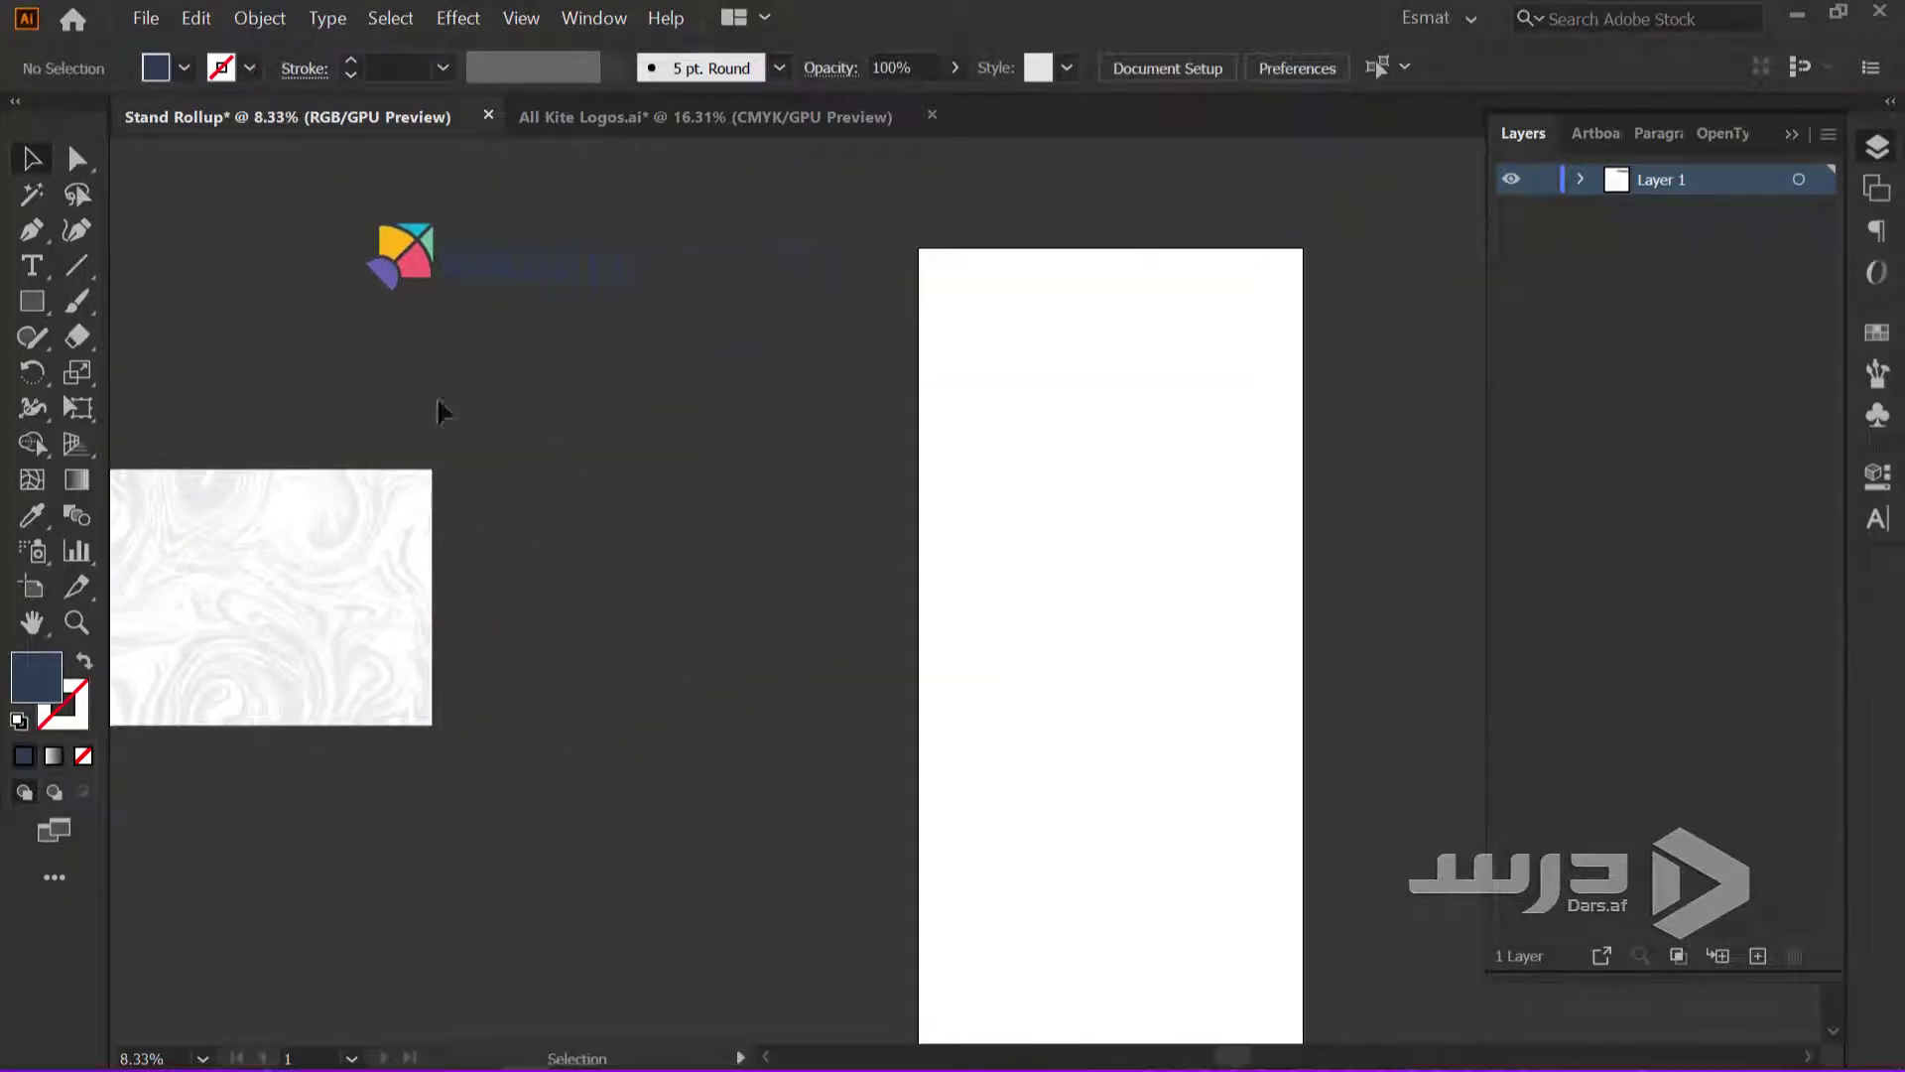
scroll(1310, 433, "up", 1)
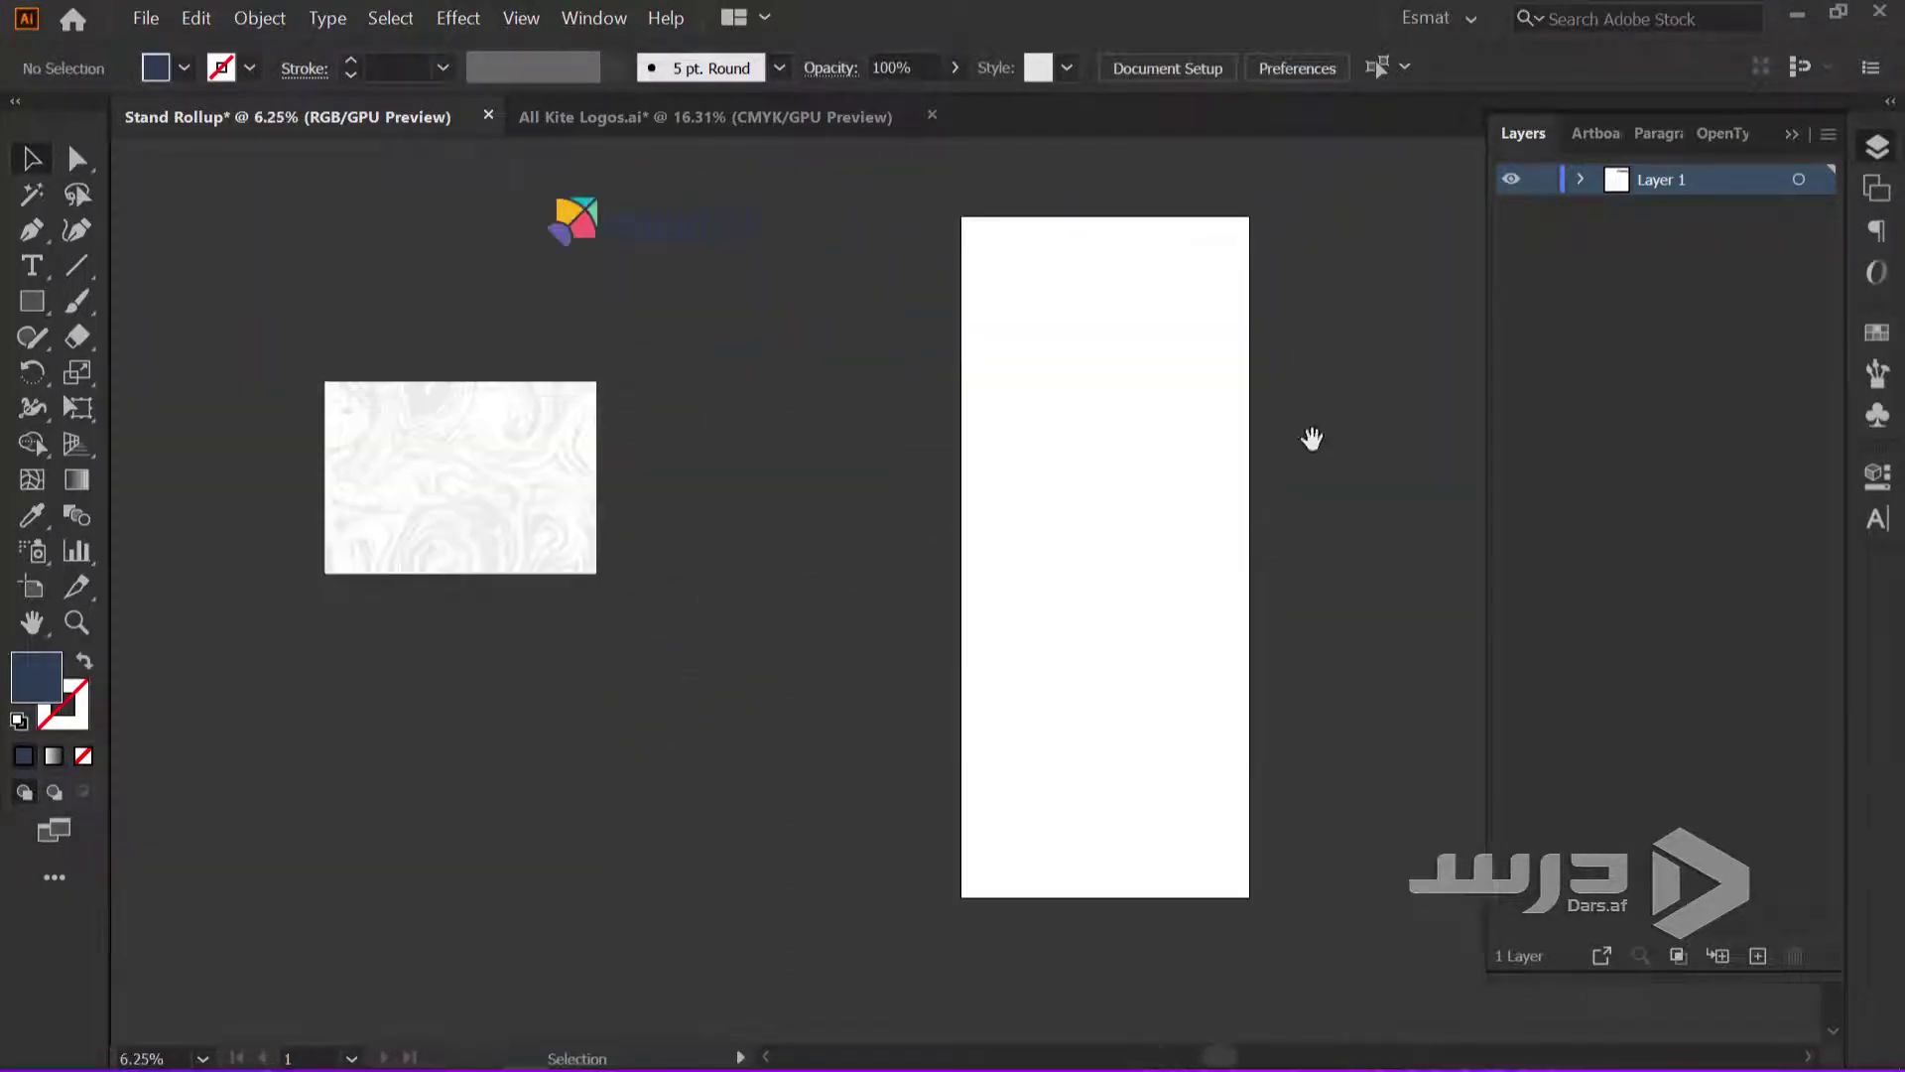
mouse_move(1309, 434)
left_mouse_down()
mouse_move(983, 467)
mouse_move(1085, 464)
mouse_move(882, 392)
left_mouse_up()
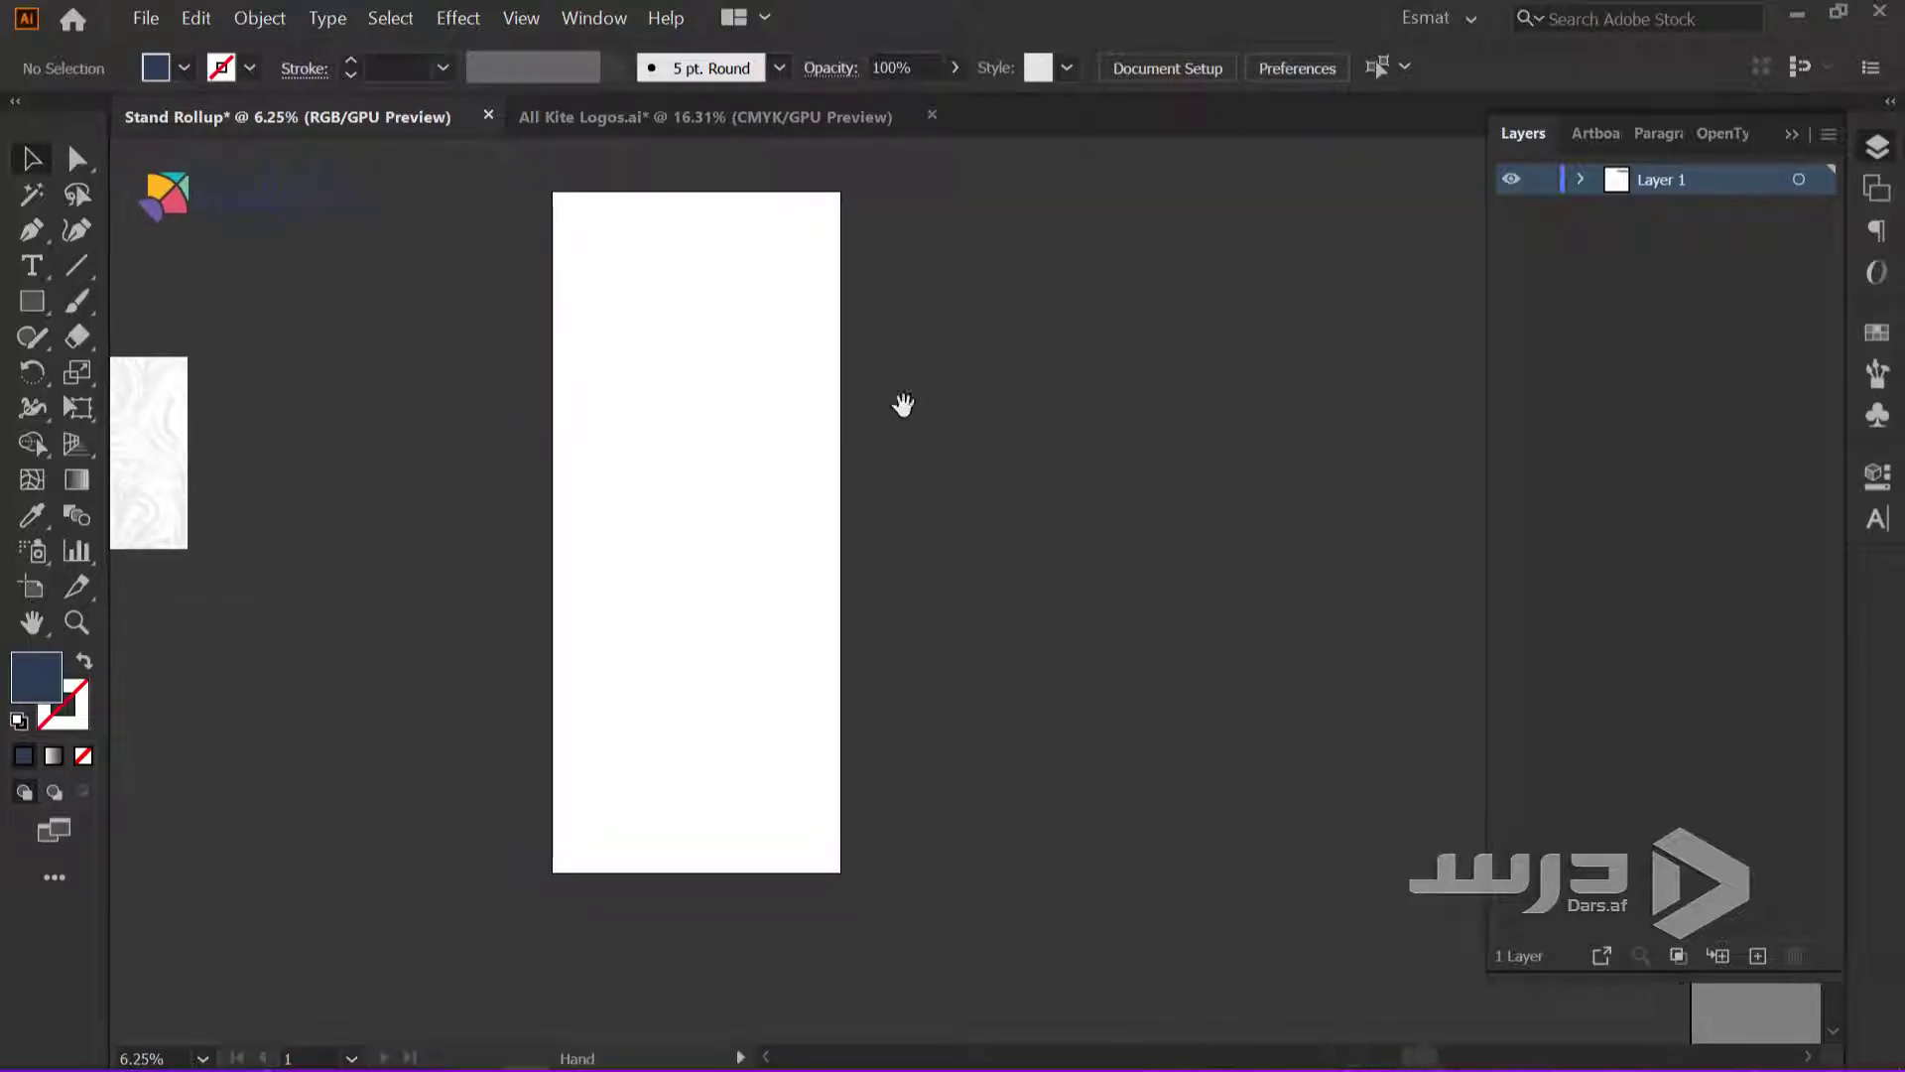
scroll(898, 402, "down", 1)
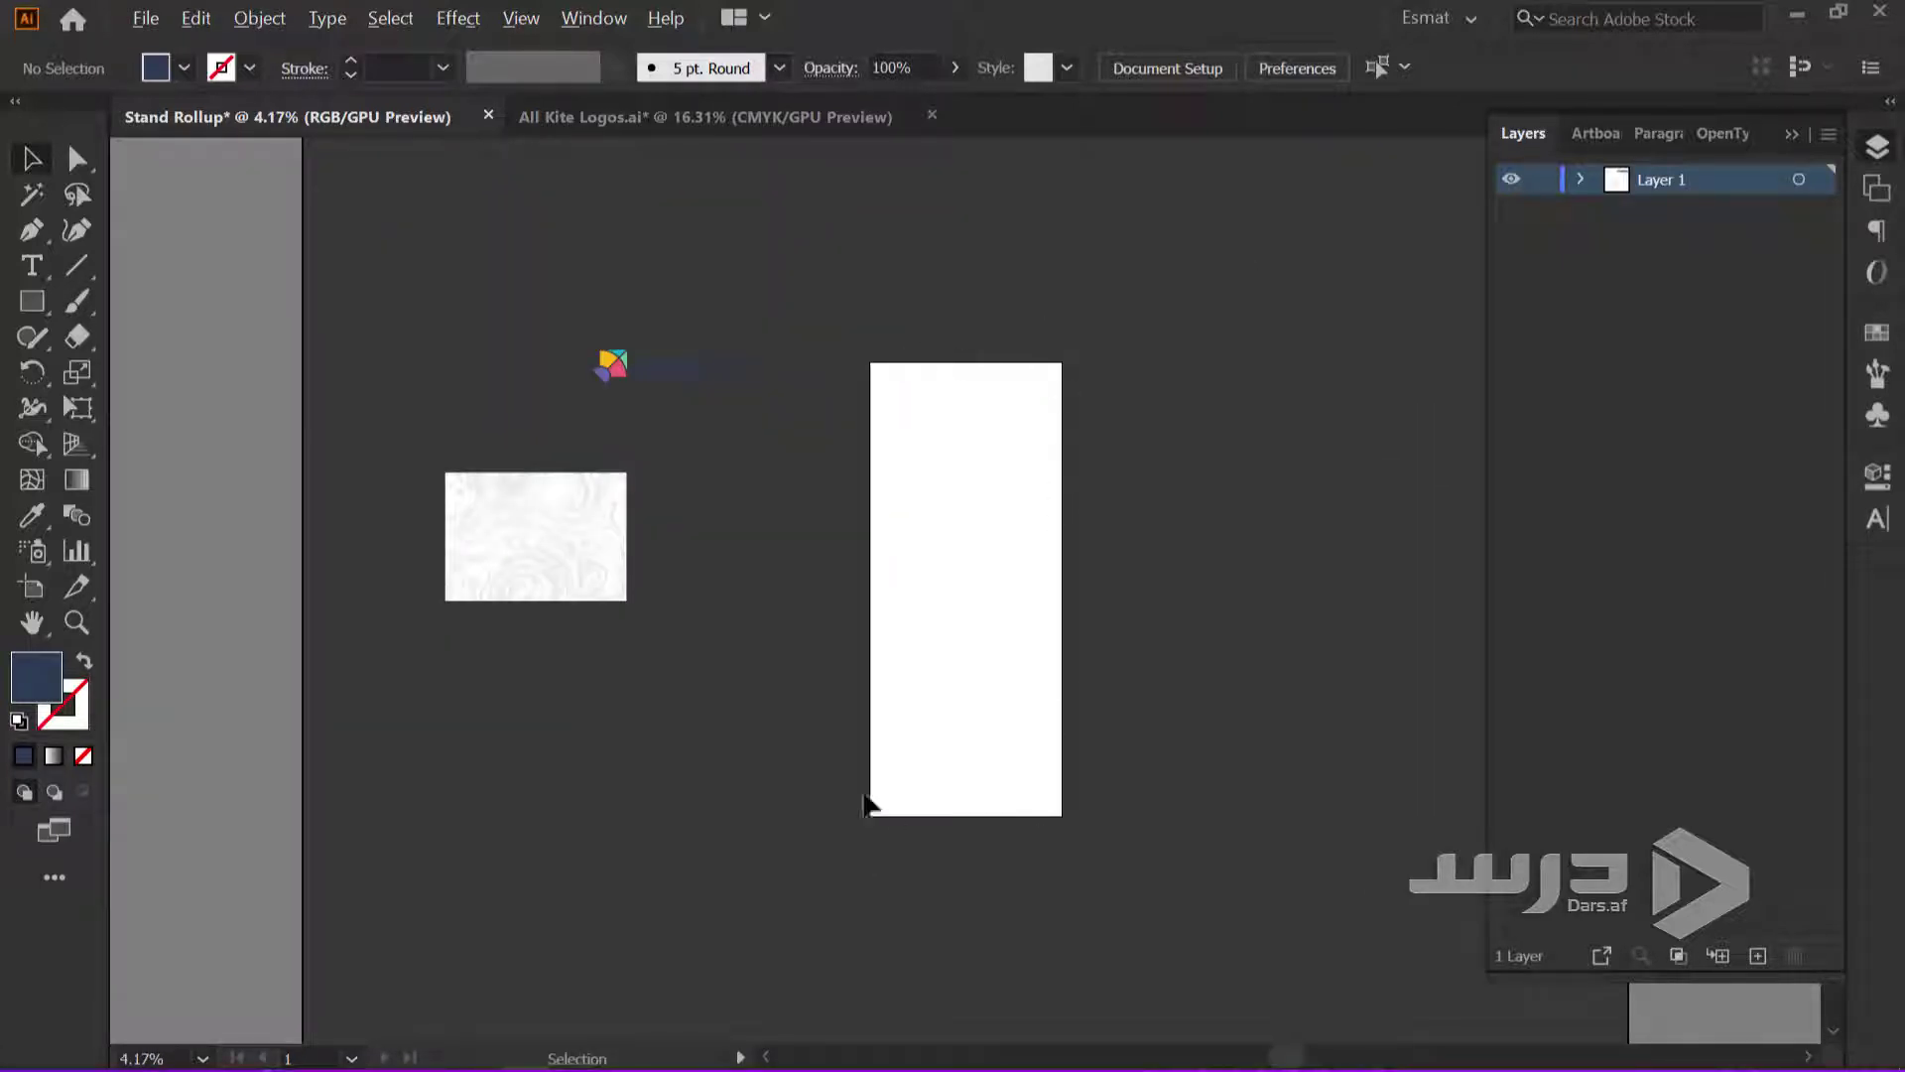
scroll(1068, 651, "up", 1)
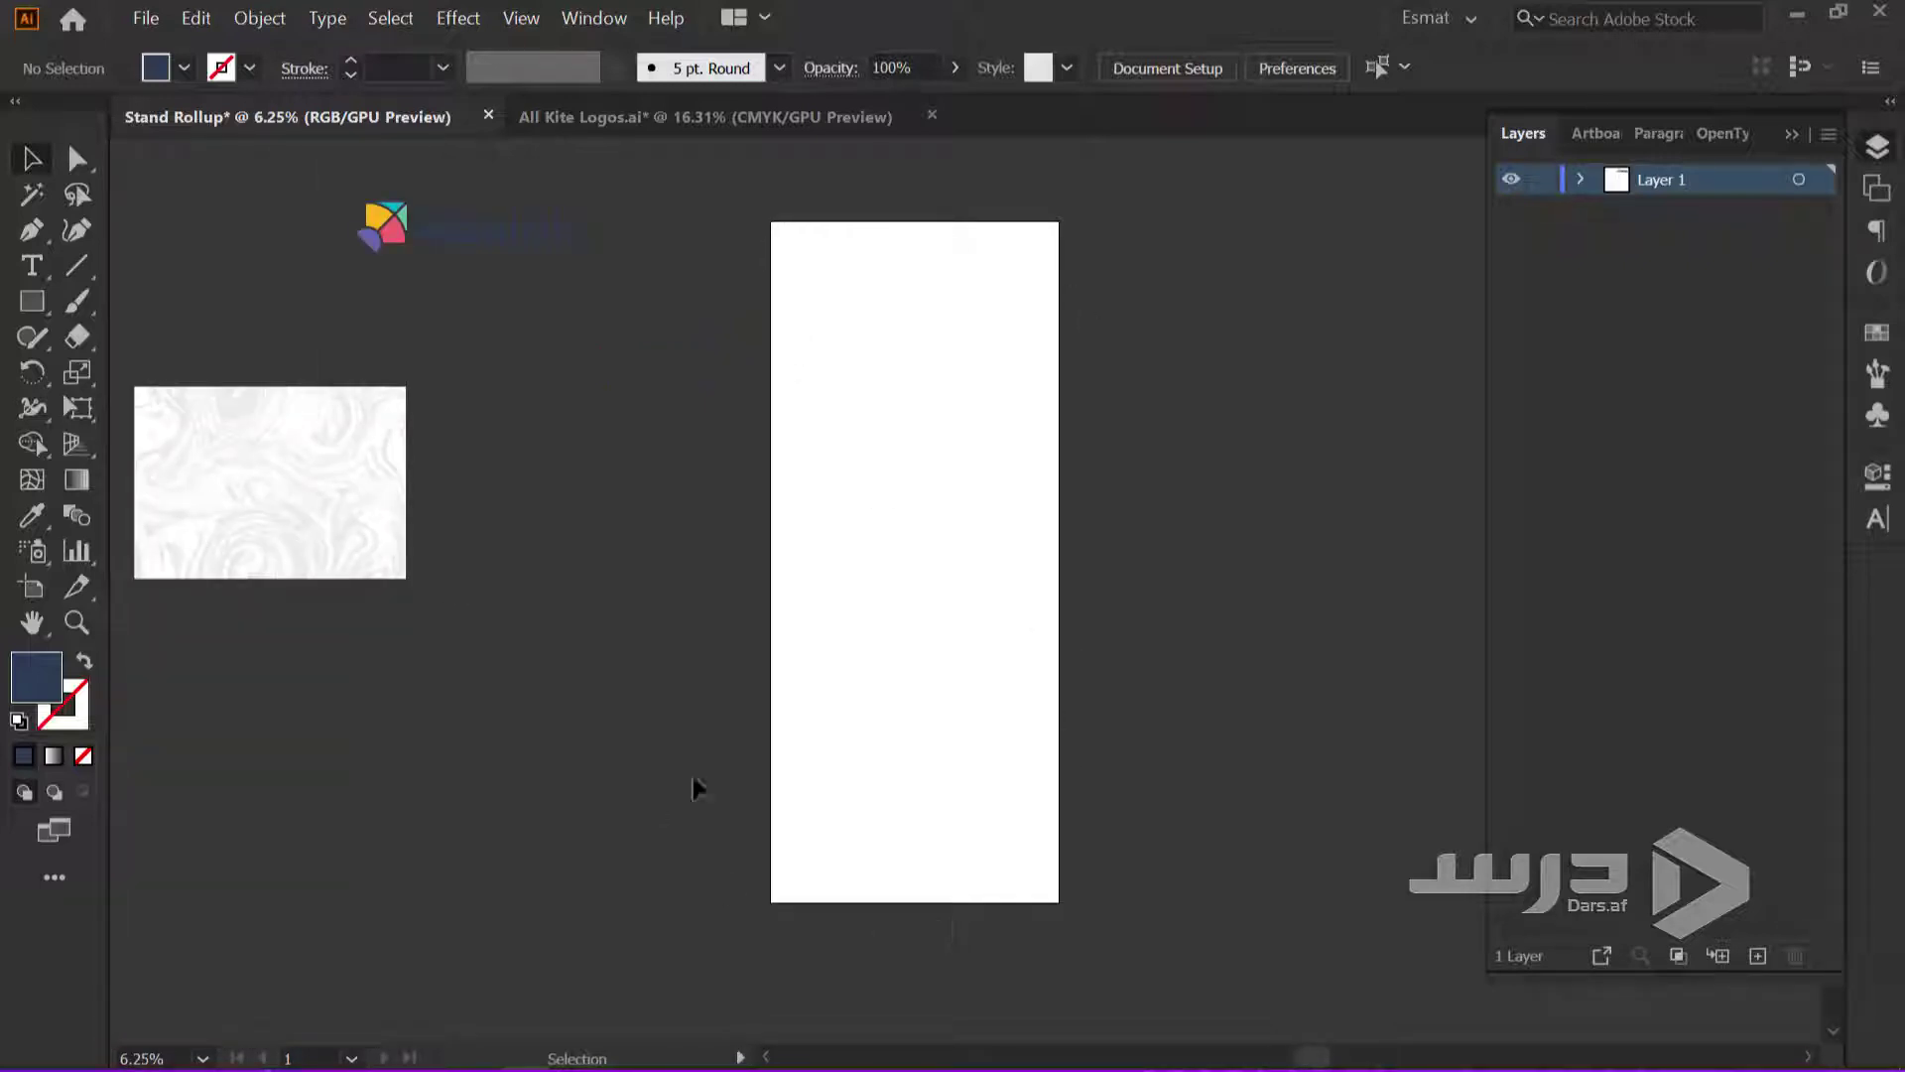
Draw a navy rectangle covering the whole Stand Rollup artboard
left_click(32, 302)
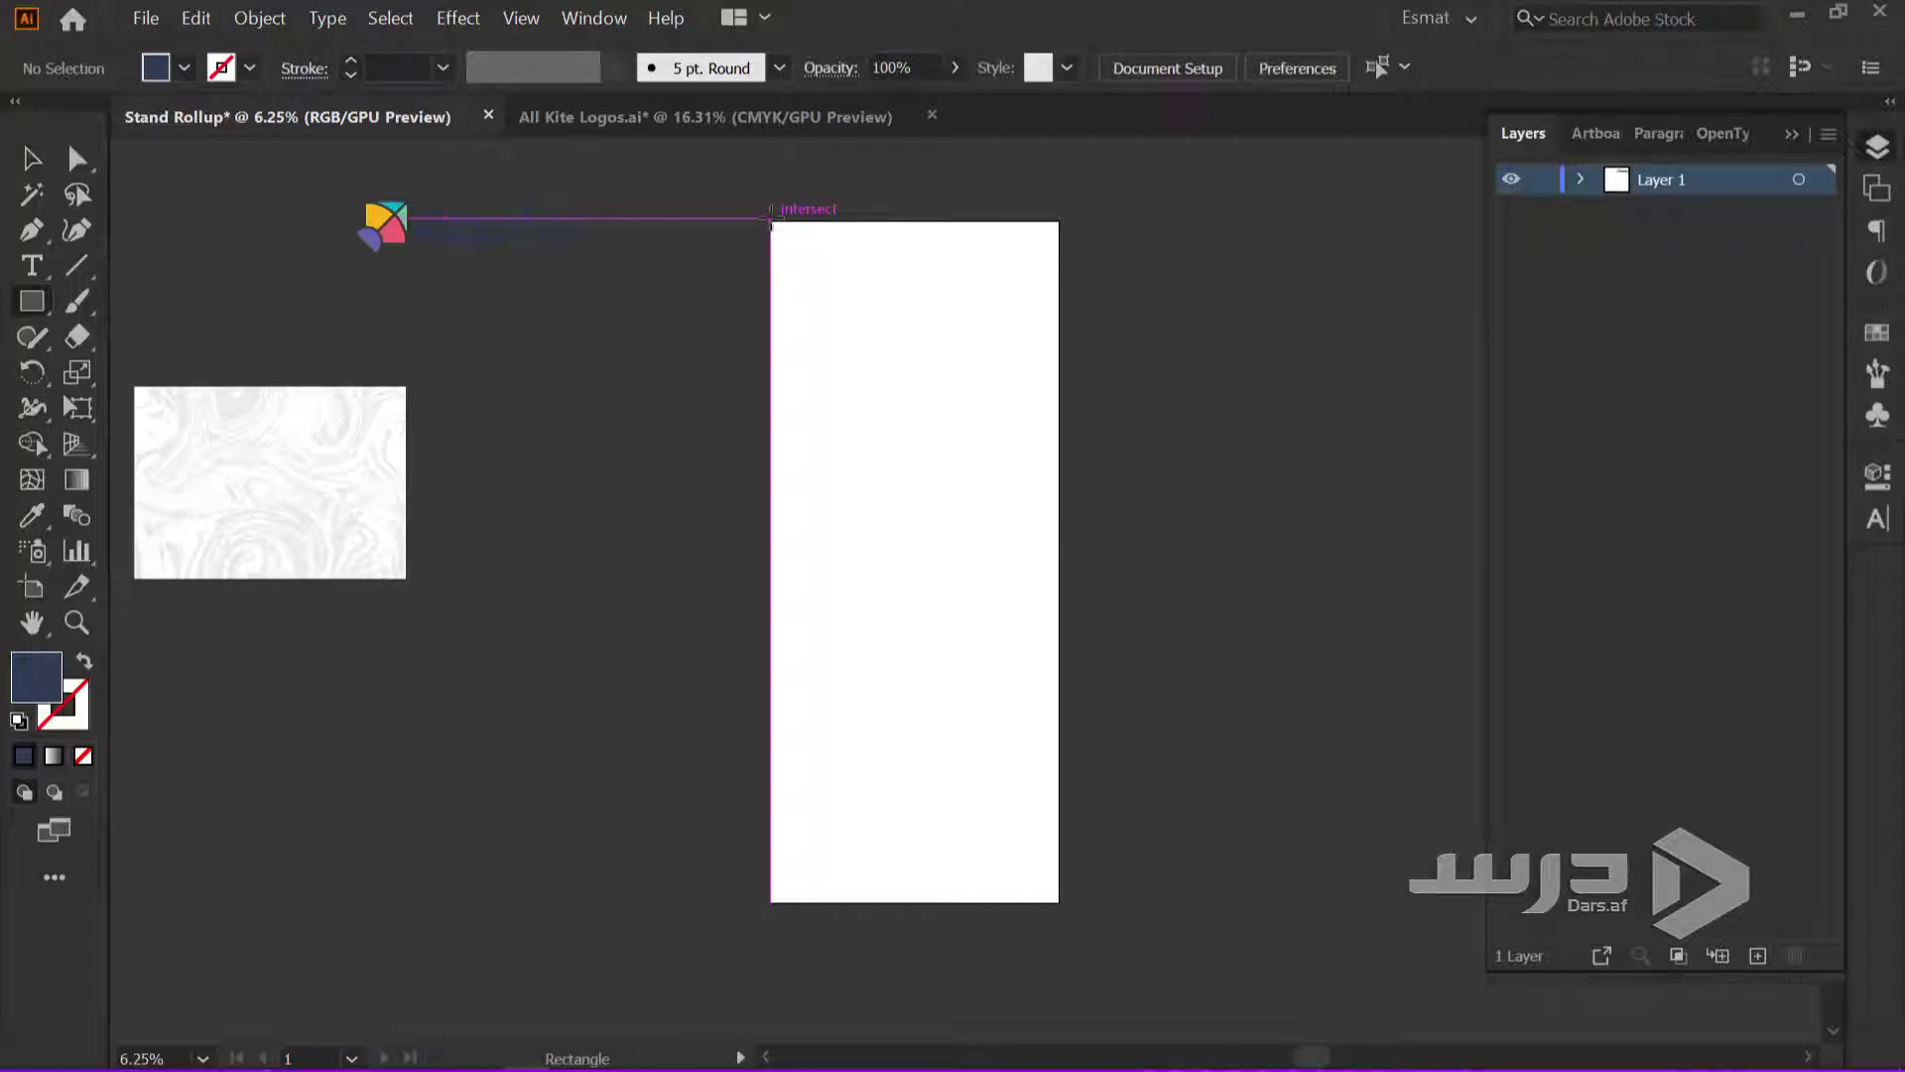
left_click_drag(771, 218, 1056, 900)
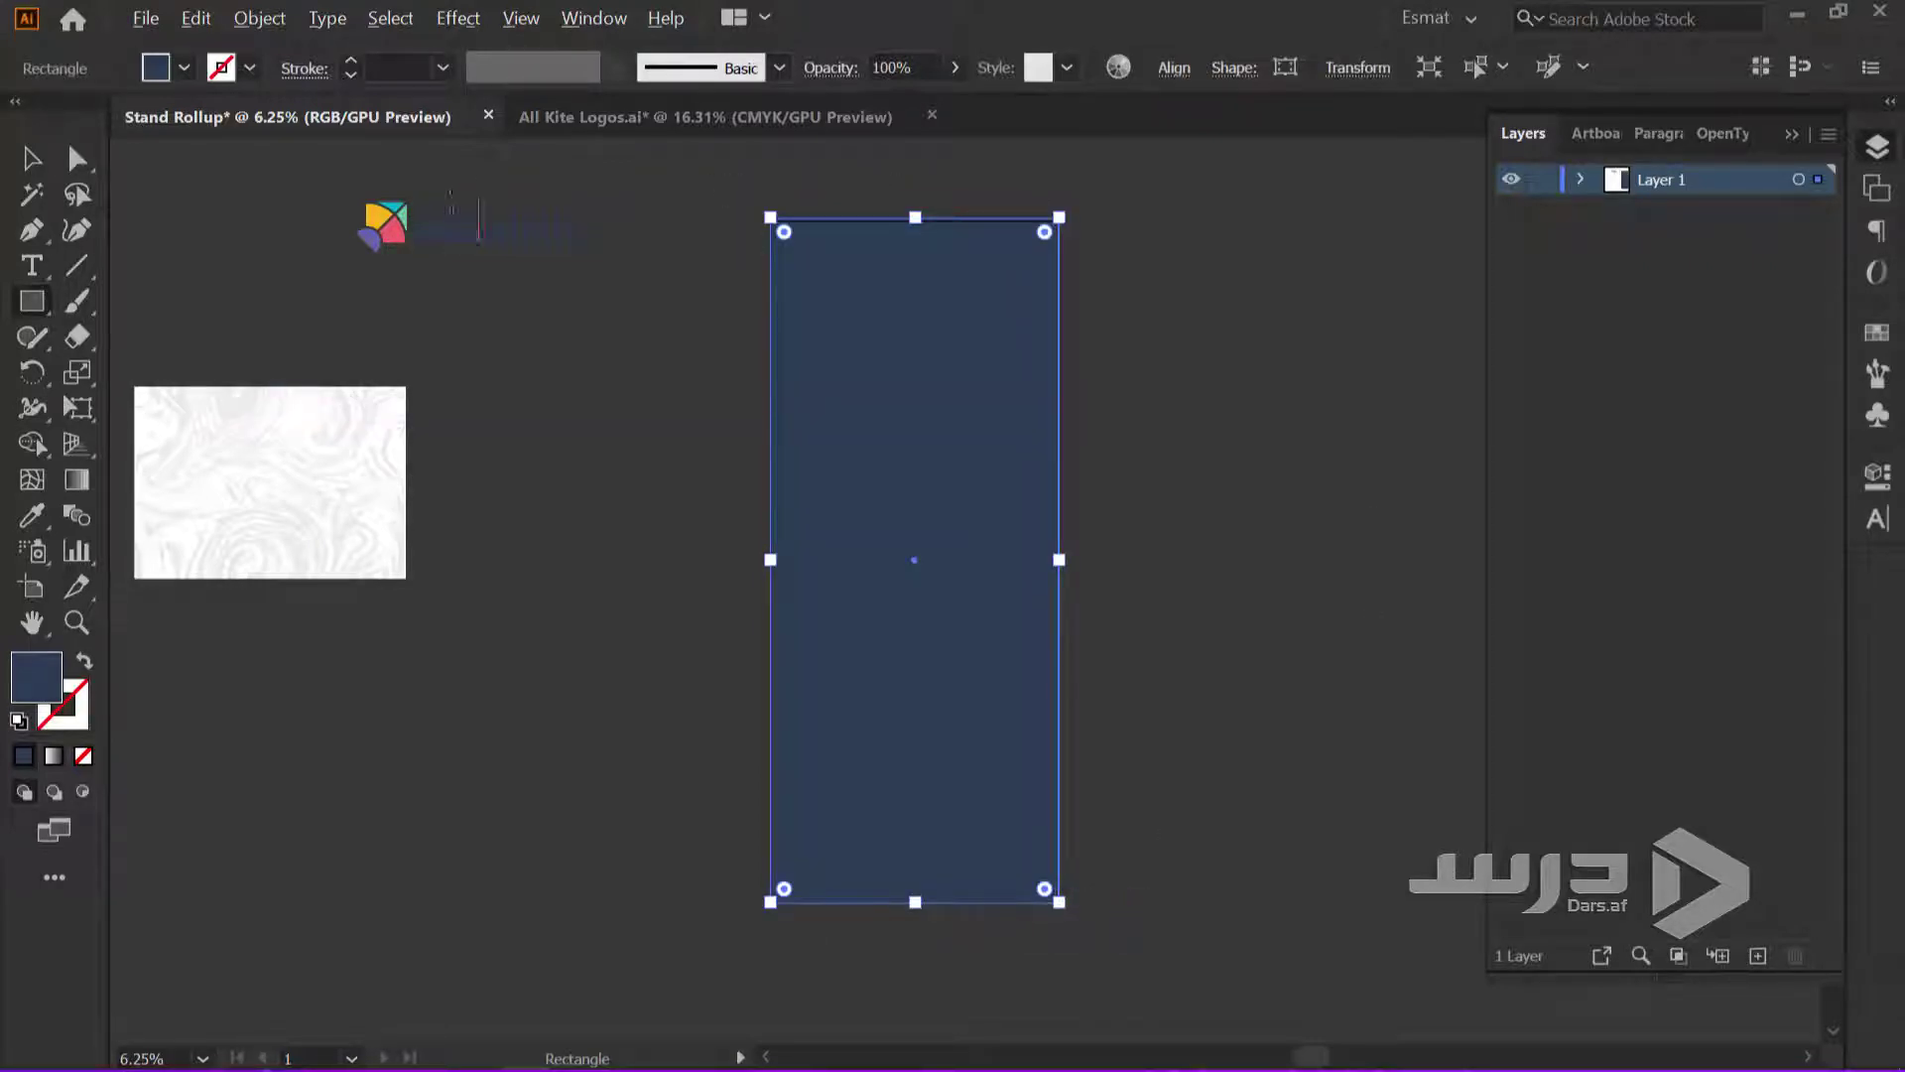
key("v")
Select the navy banner rectangle and expand Layer 1 in the Layers panel
scroll(950, 187, "up", 4)
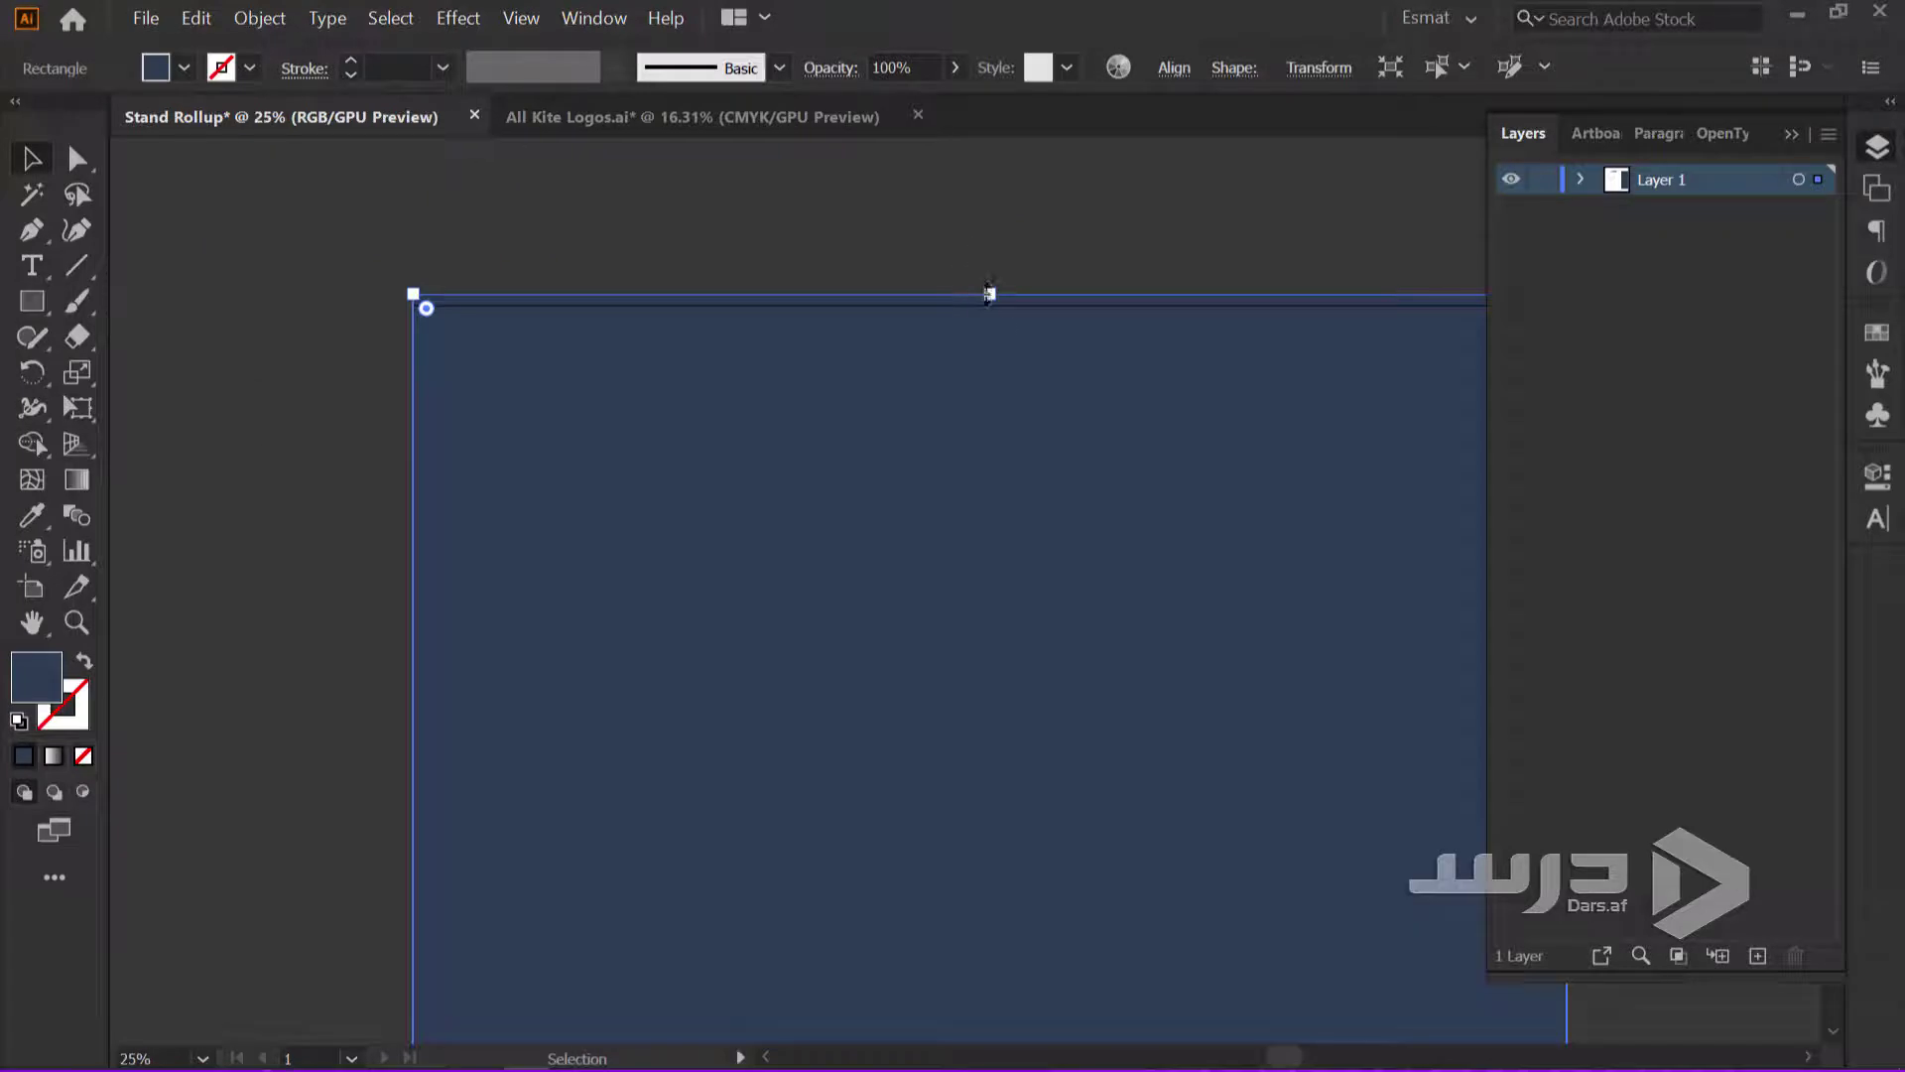
scroll(1002, 397, "down", 4)
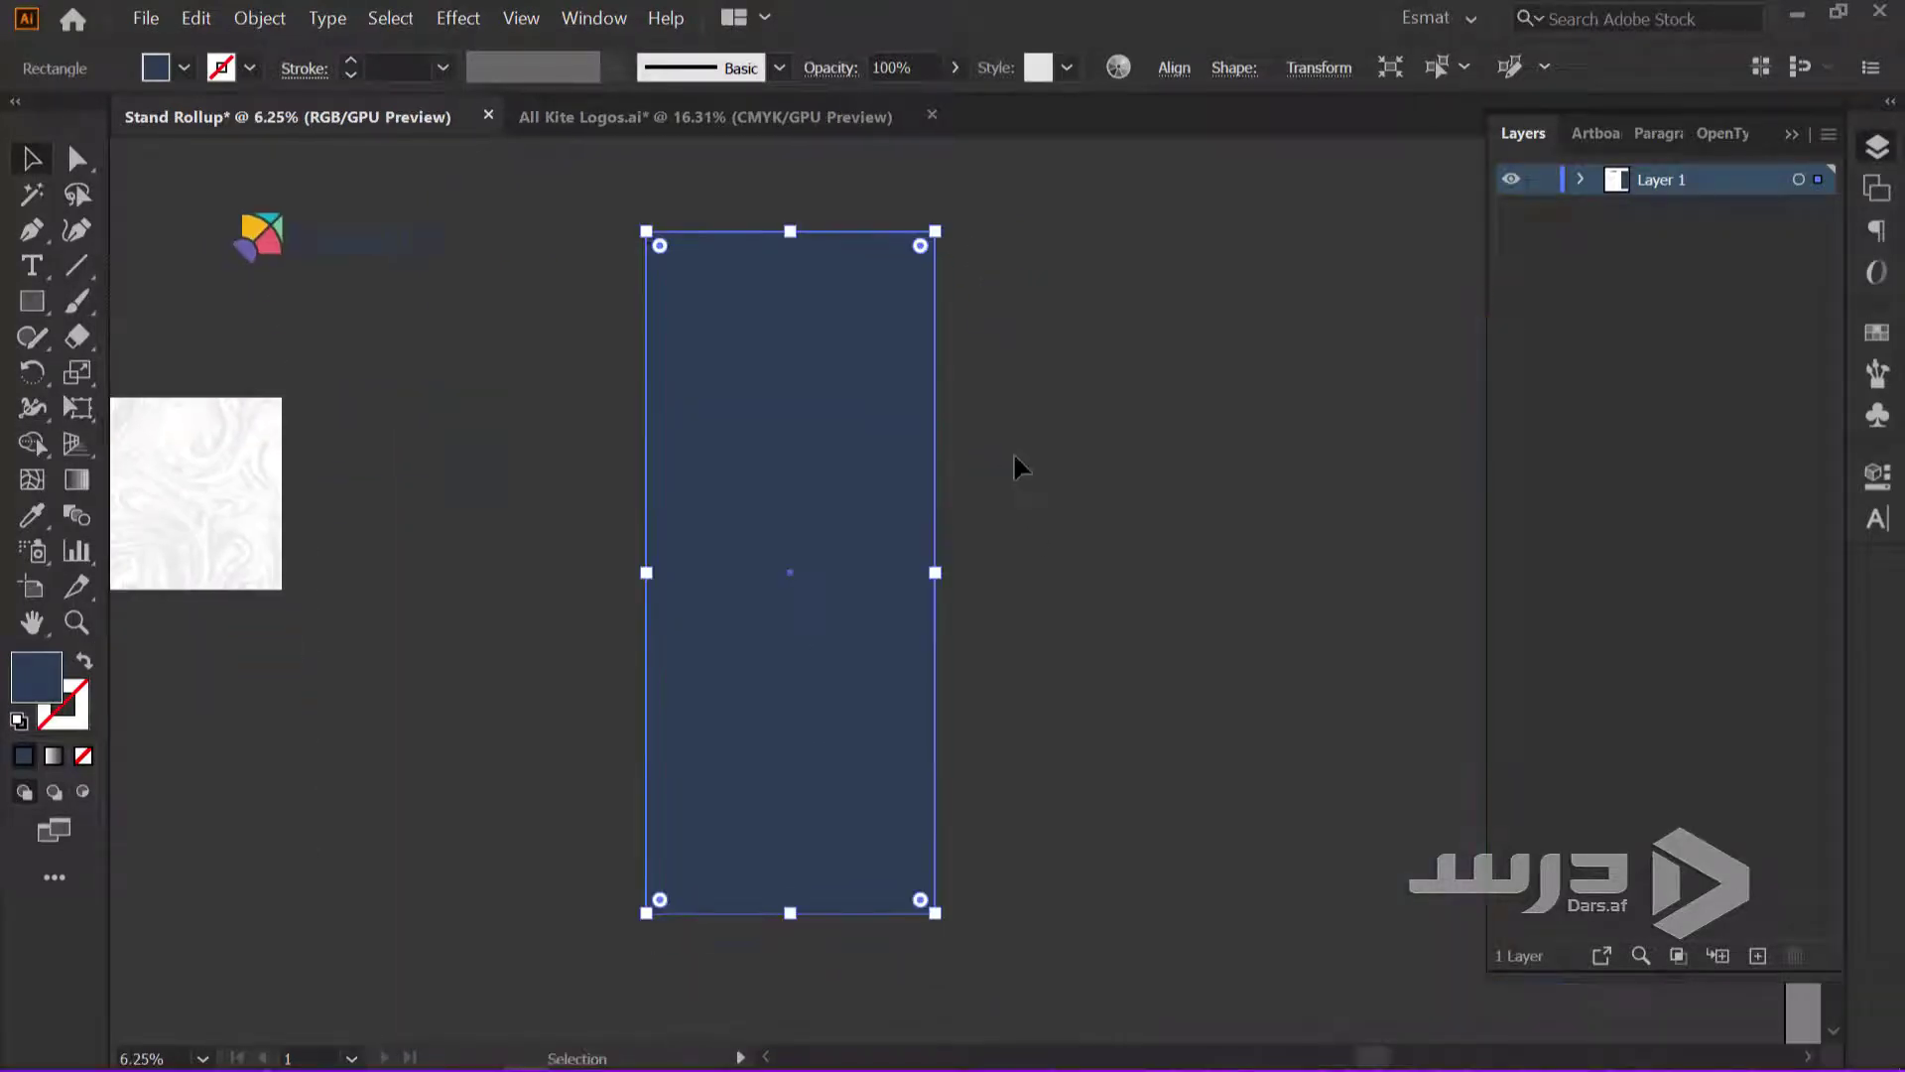
left_click(1014, 452)
left_click(929, 518)
left_click(1582, 179)
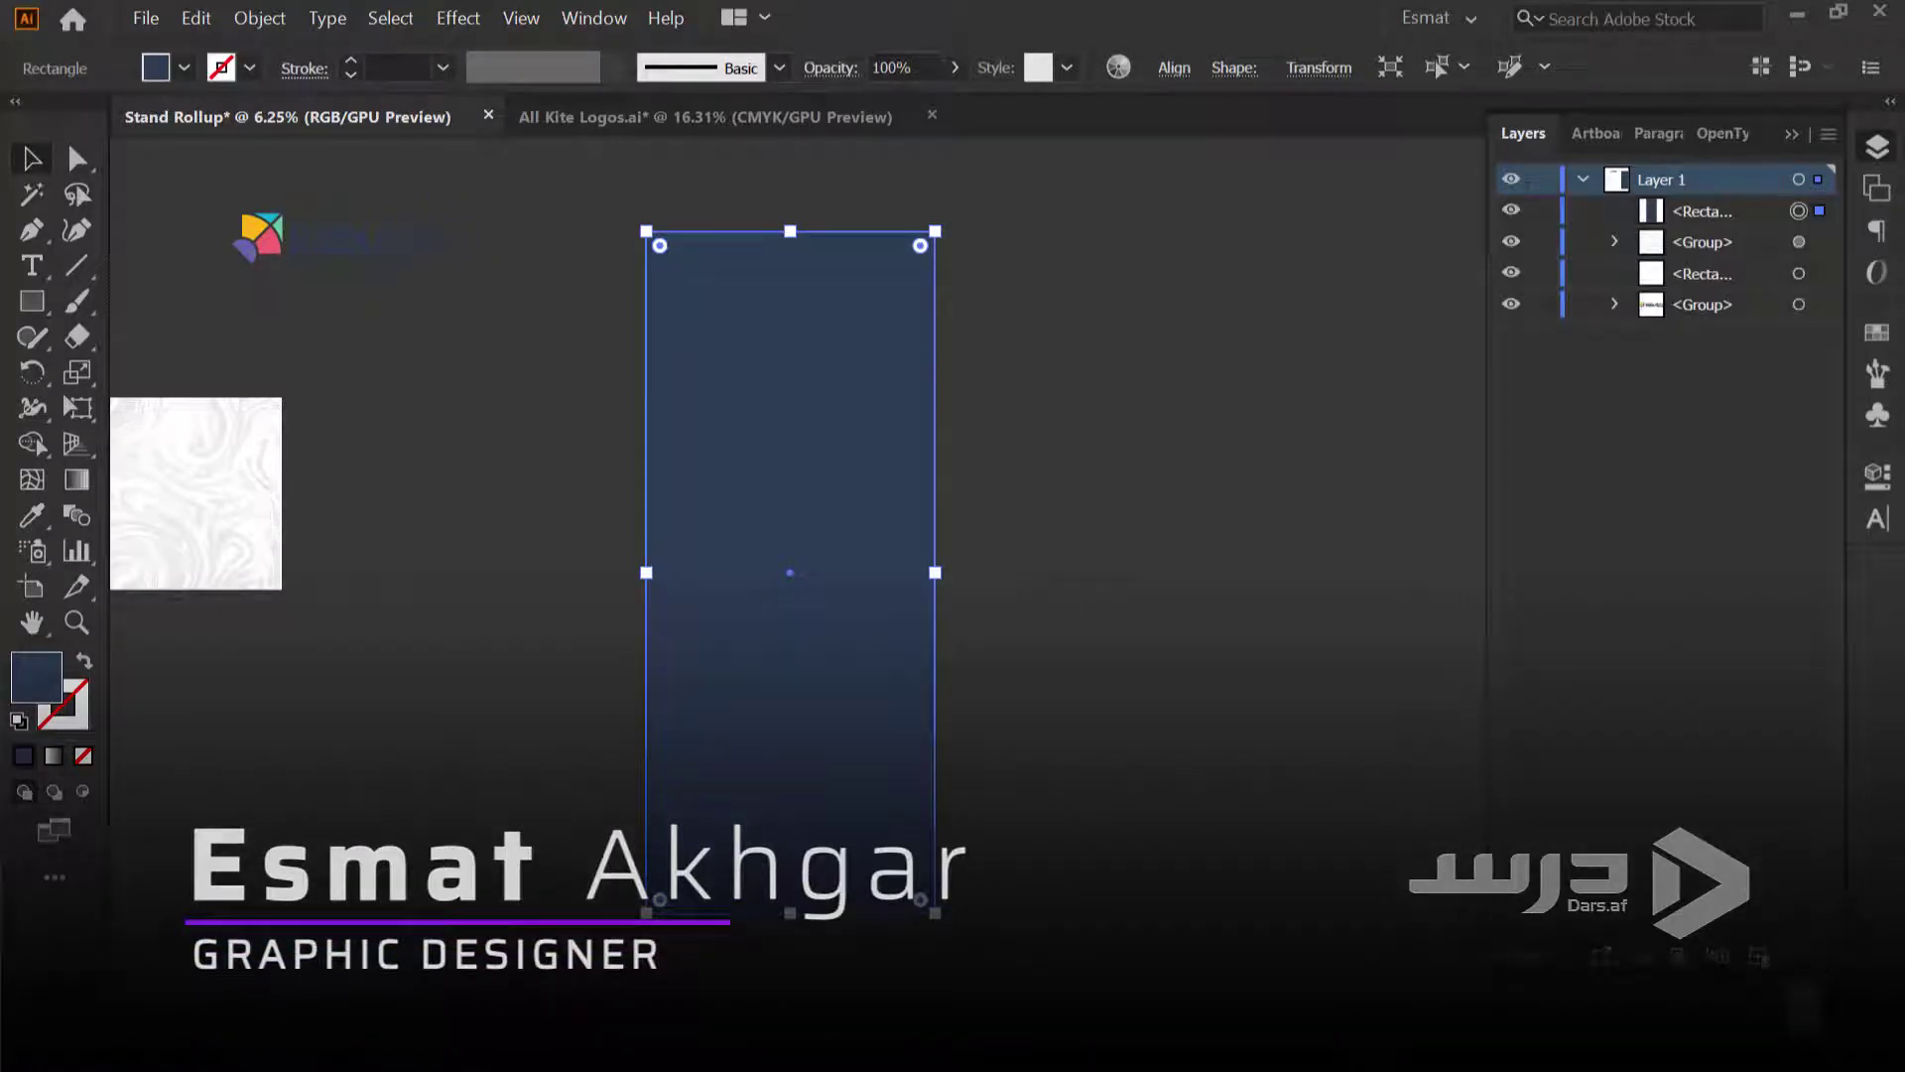
Add a new layer named 'Stand Roll up' and move the banner rectangle into it
left_click(1758, 956)
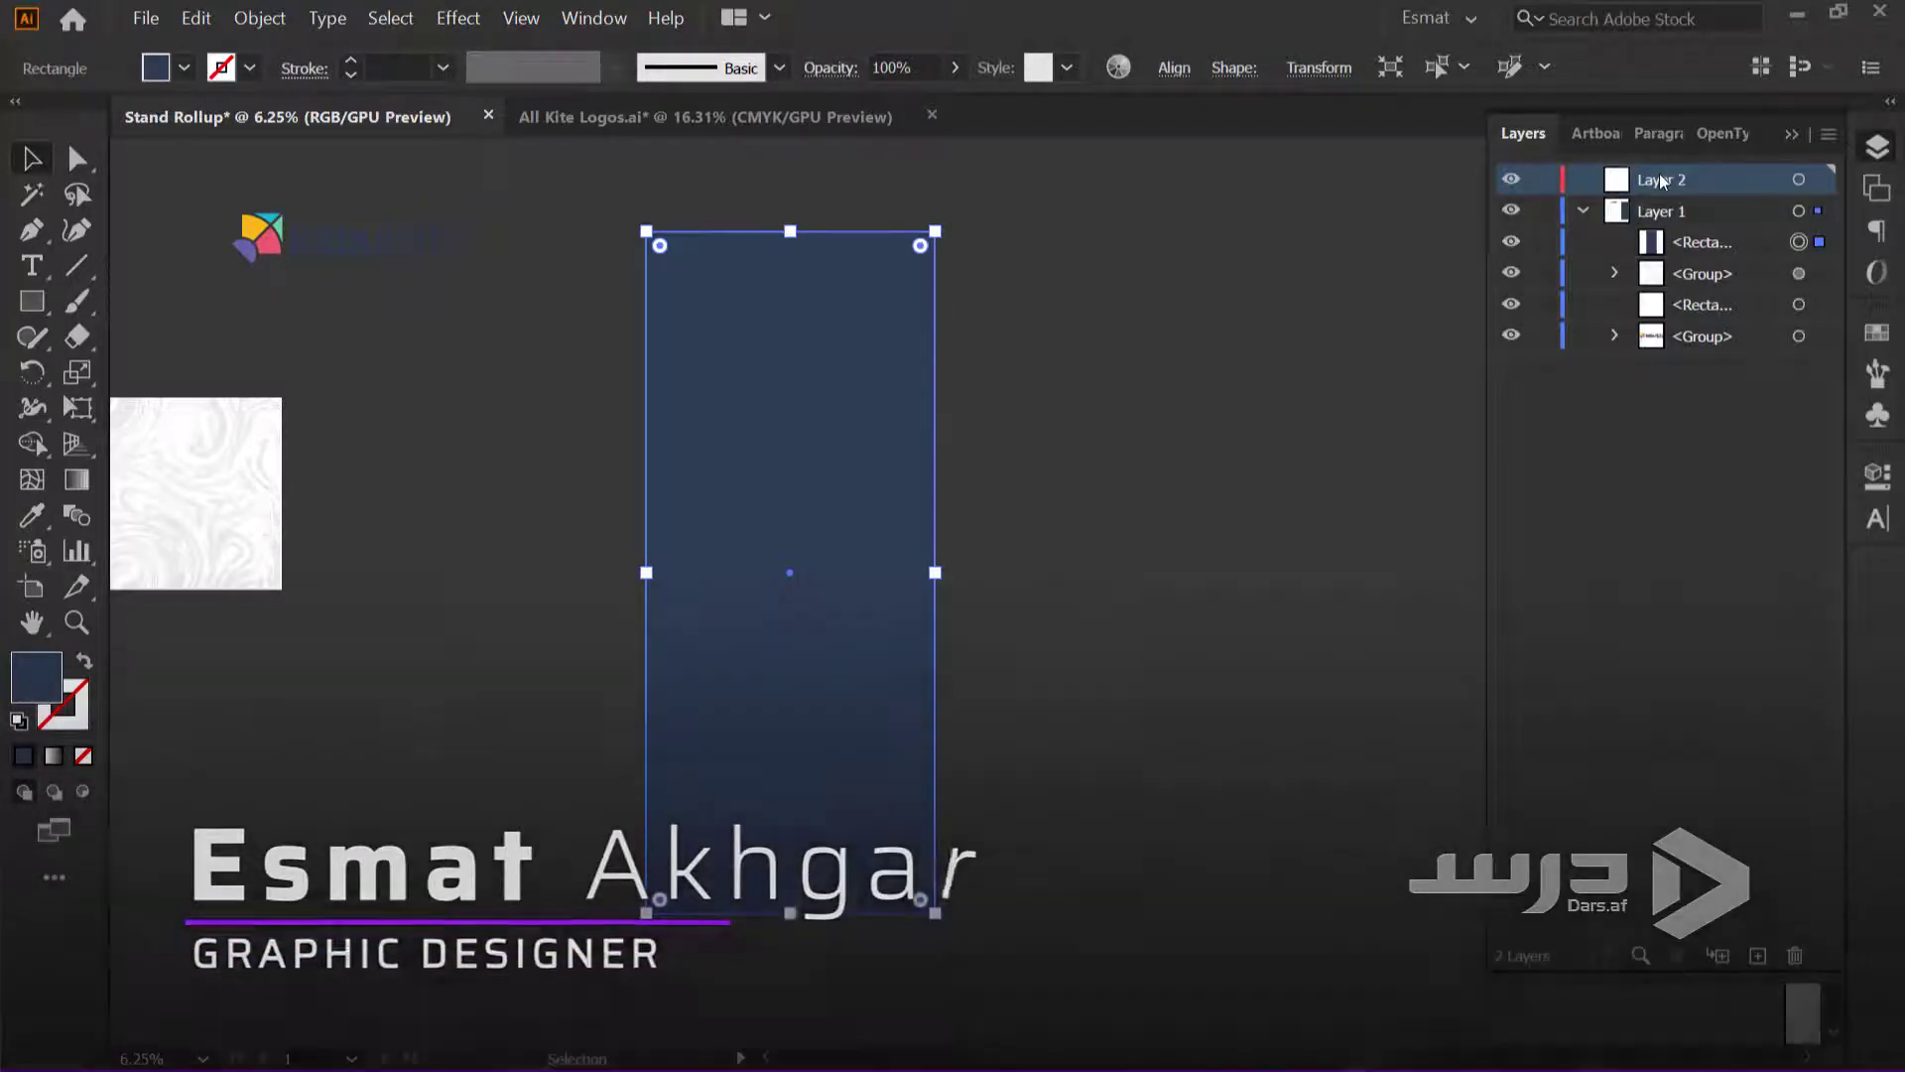
double_click(1660, 181)
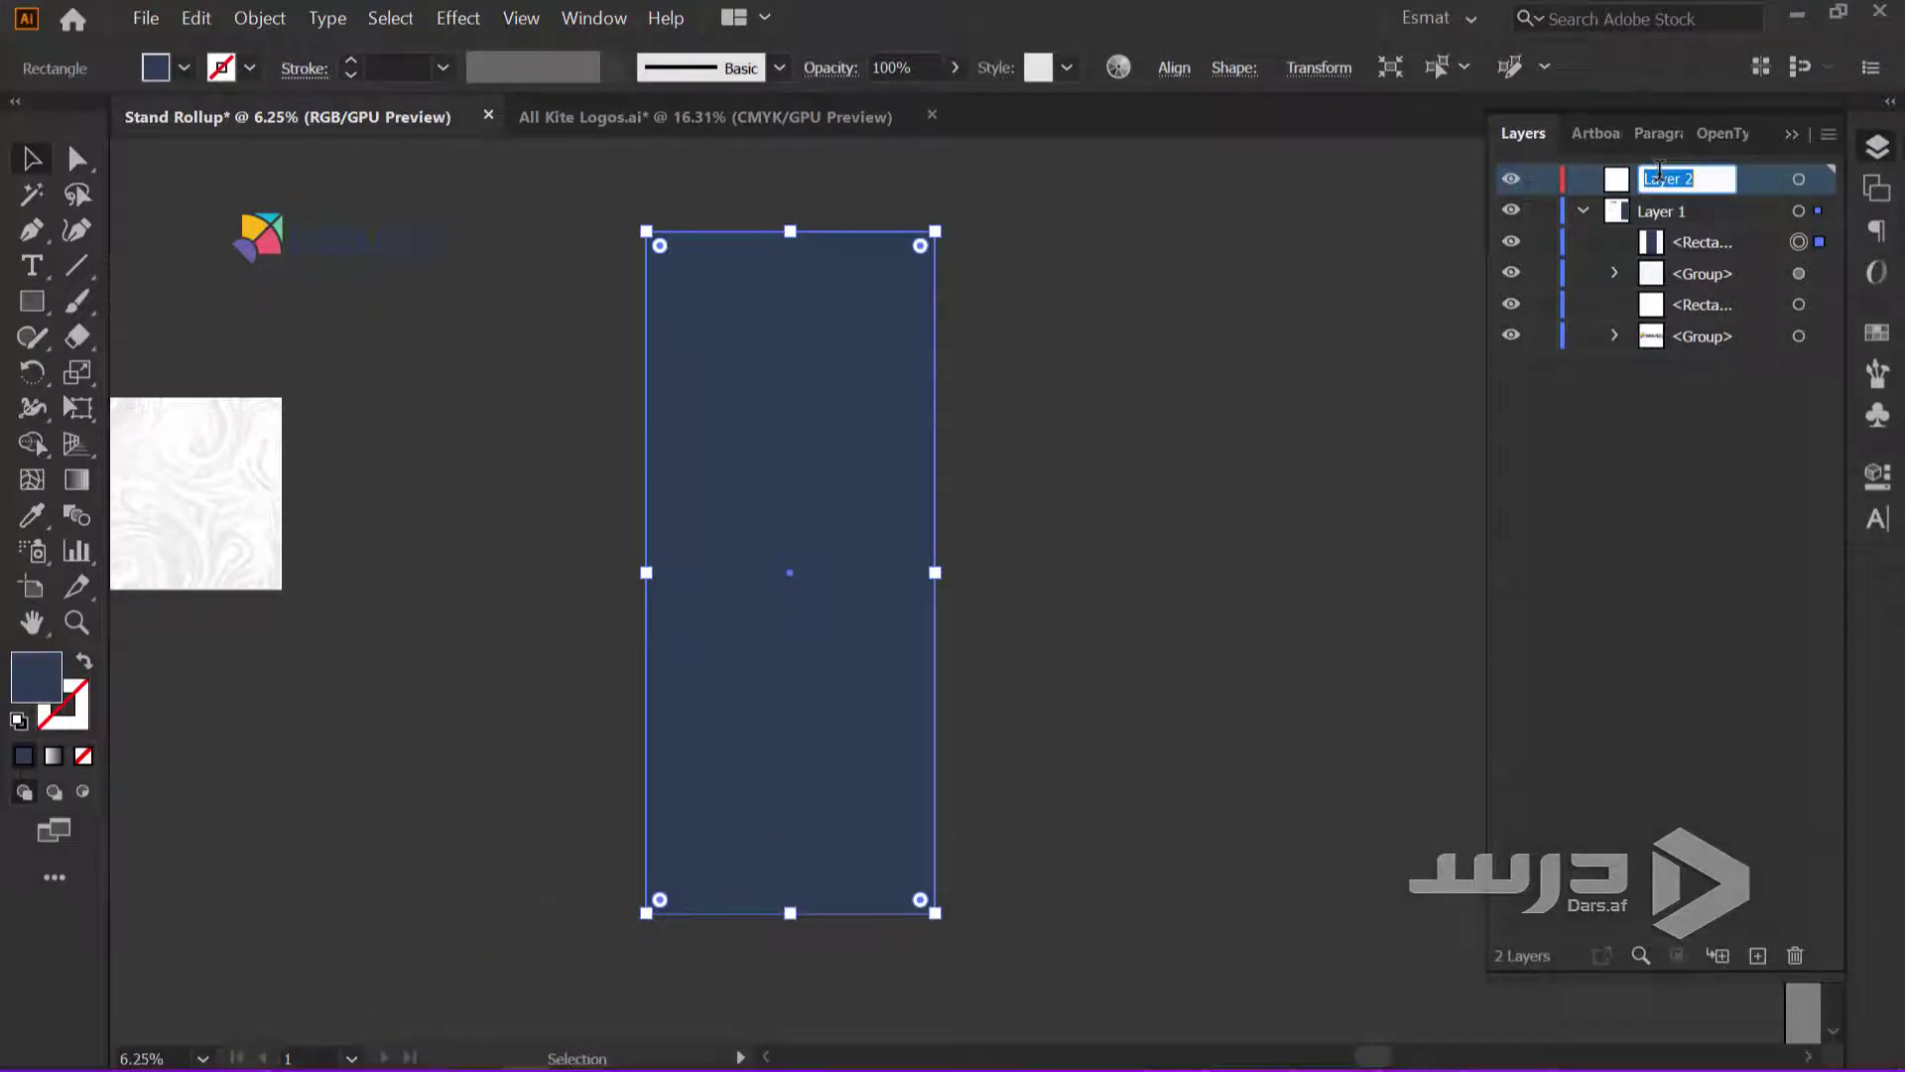
type("Stand Roll up")
key("Return")
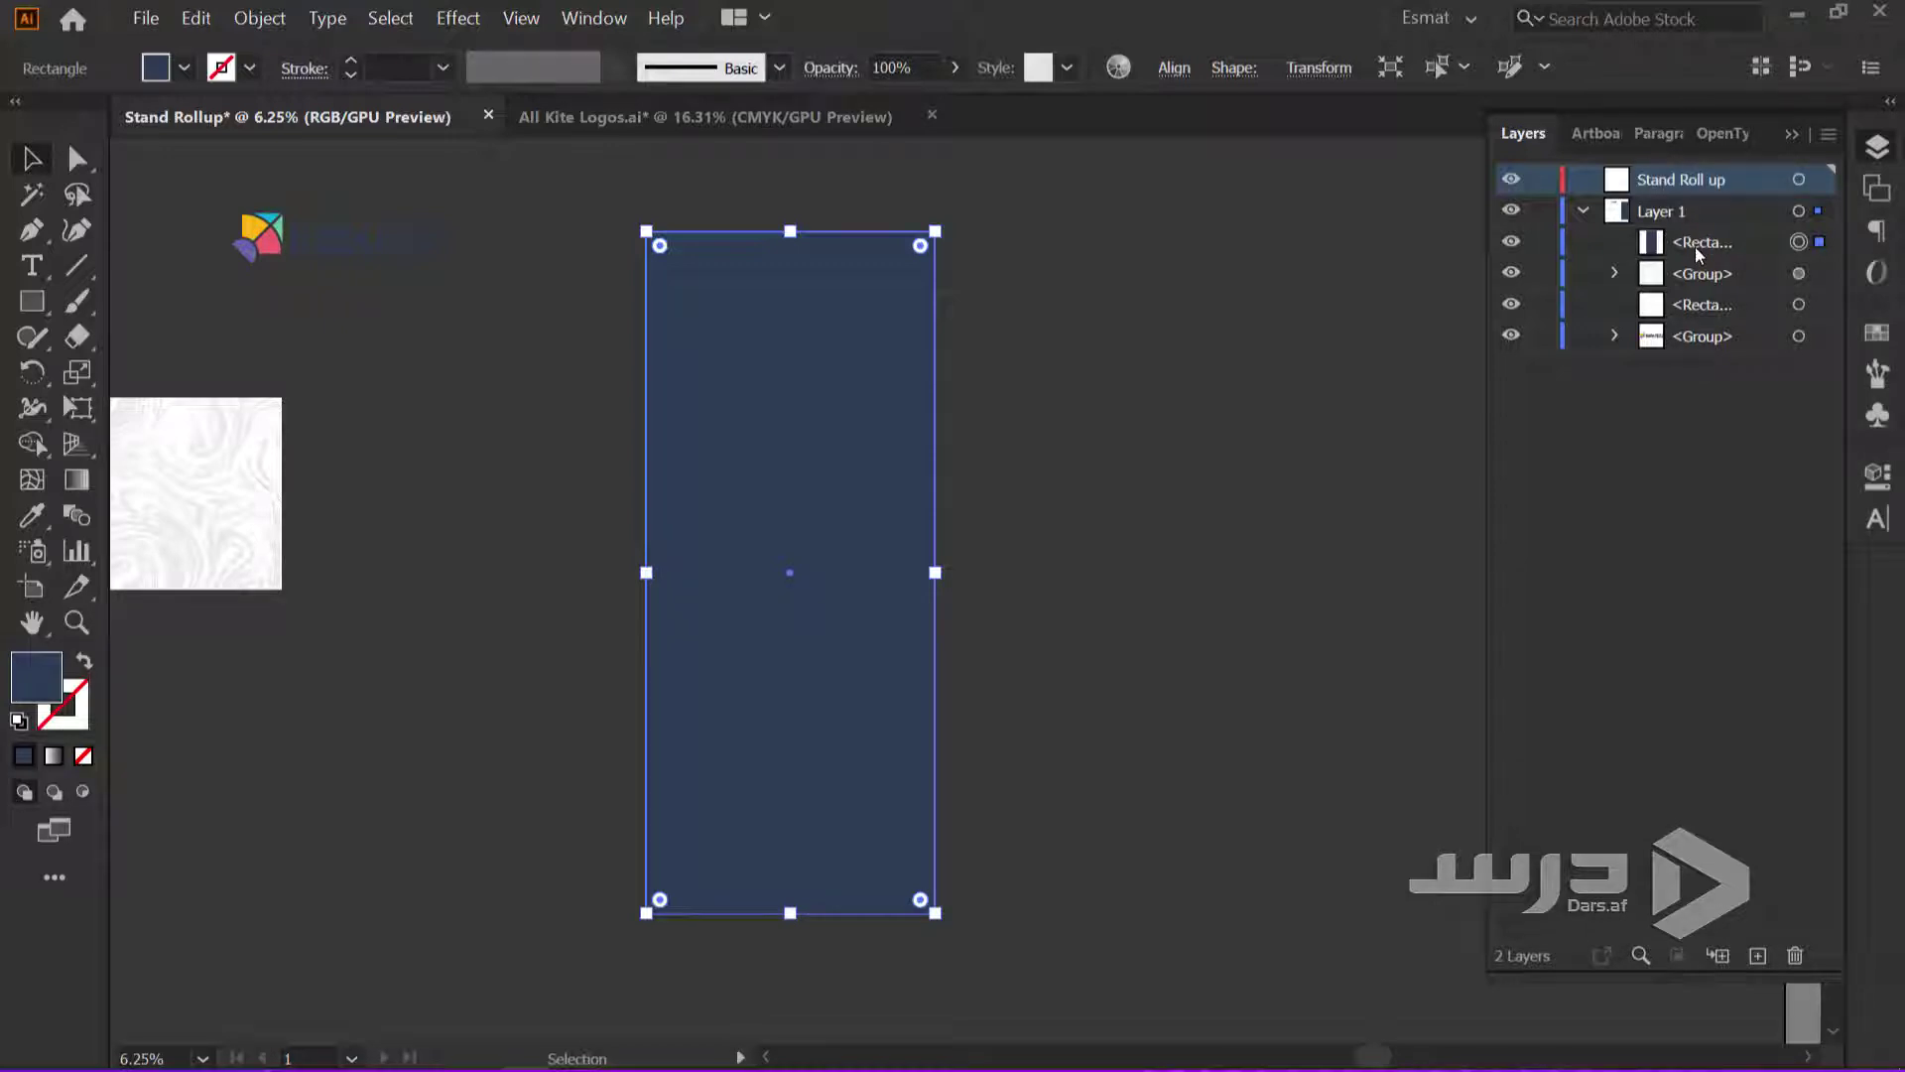
left_click_drag(1698, 254, 1687, 183)
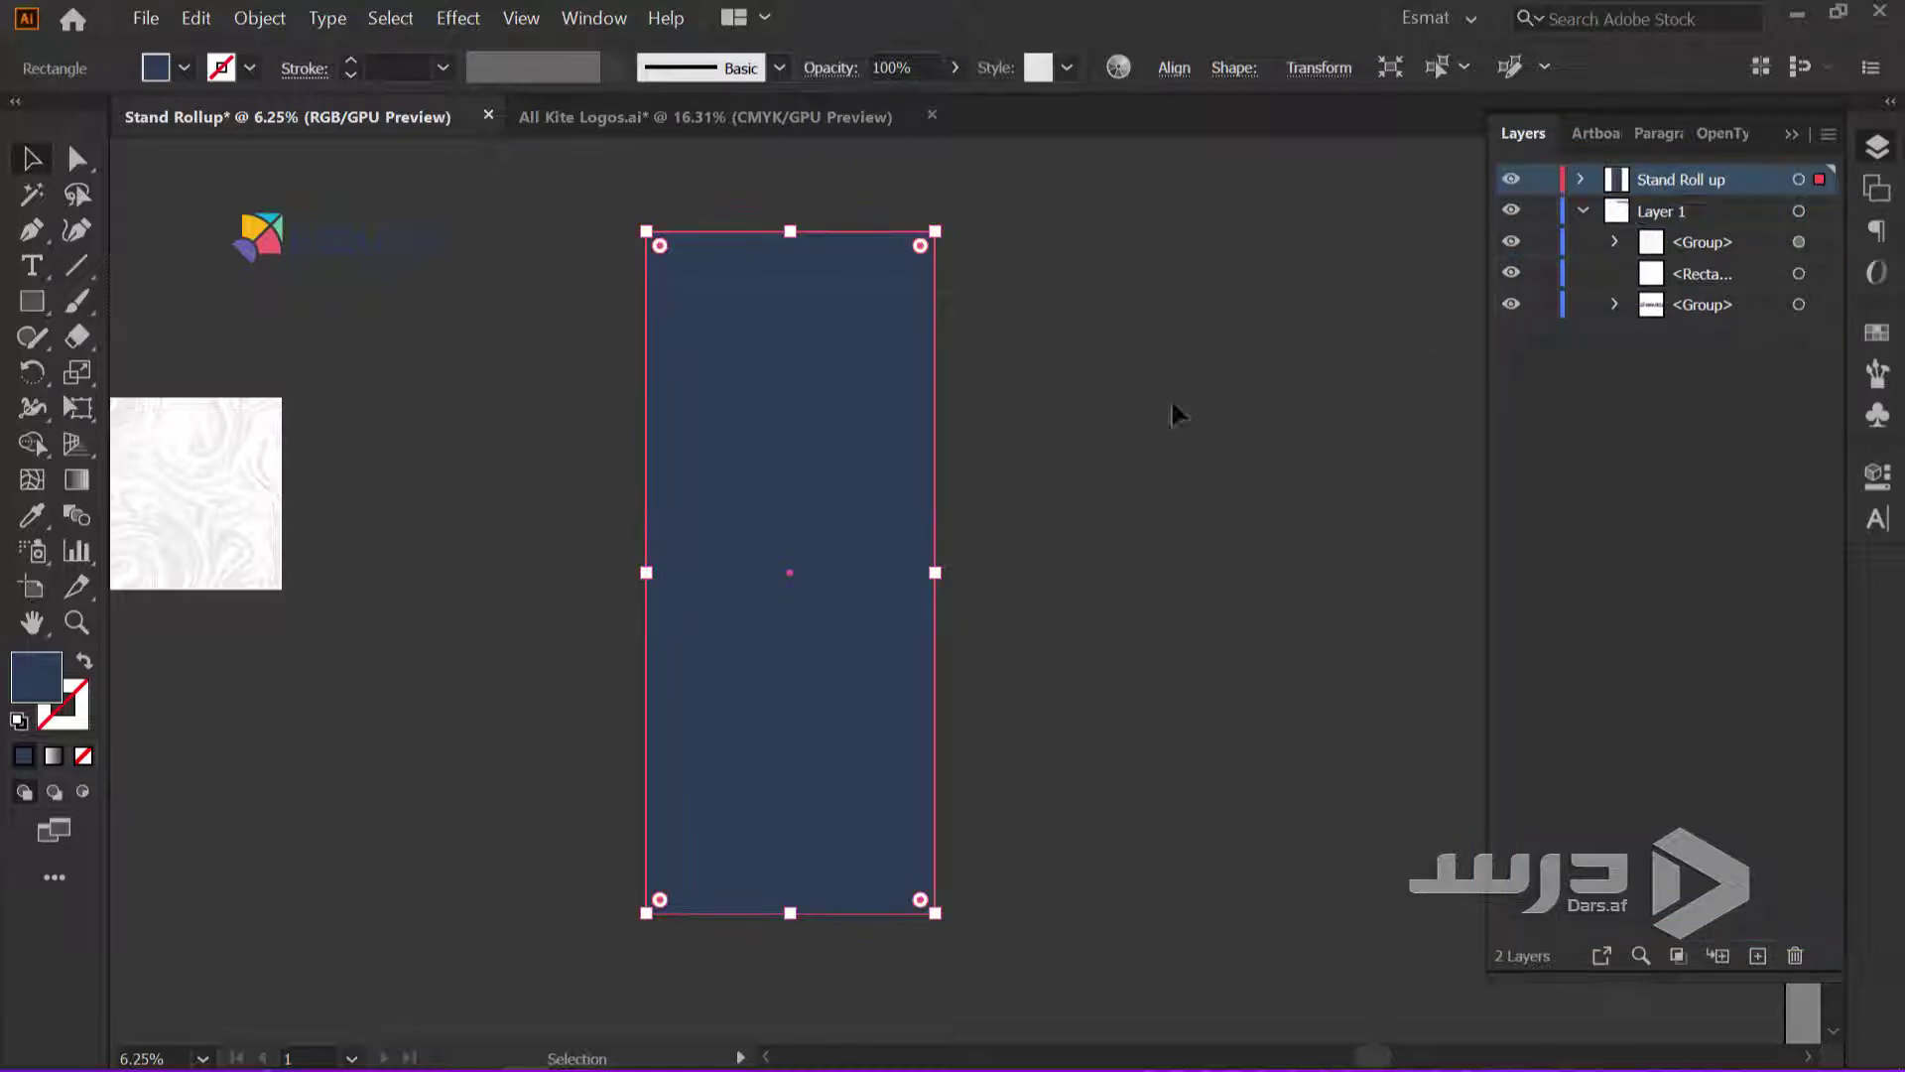
Duplicate the banner rectangle in place and hide the top copy
left_click(1583, 211)
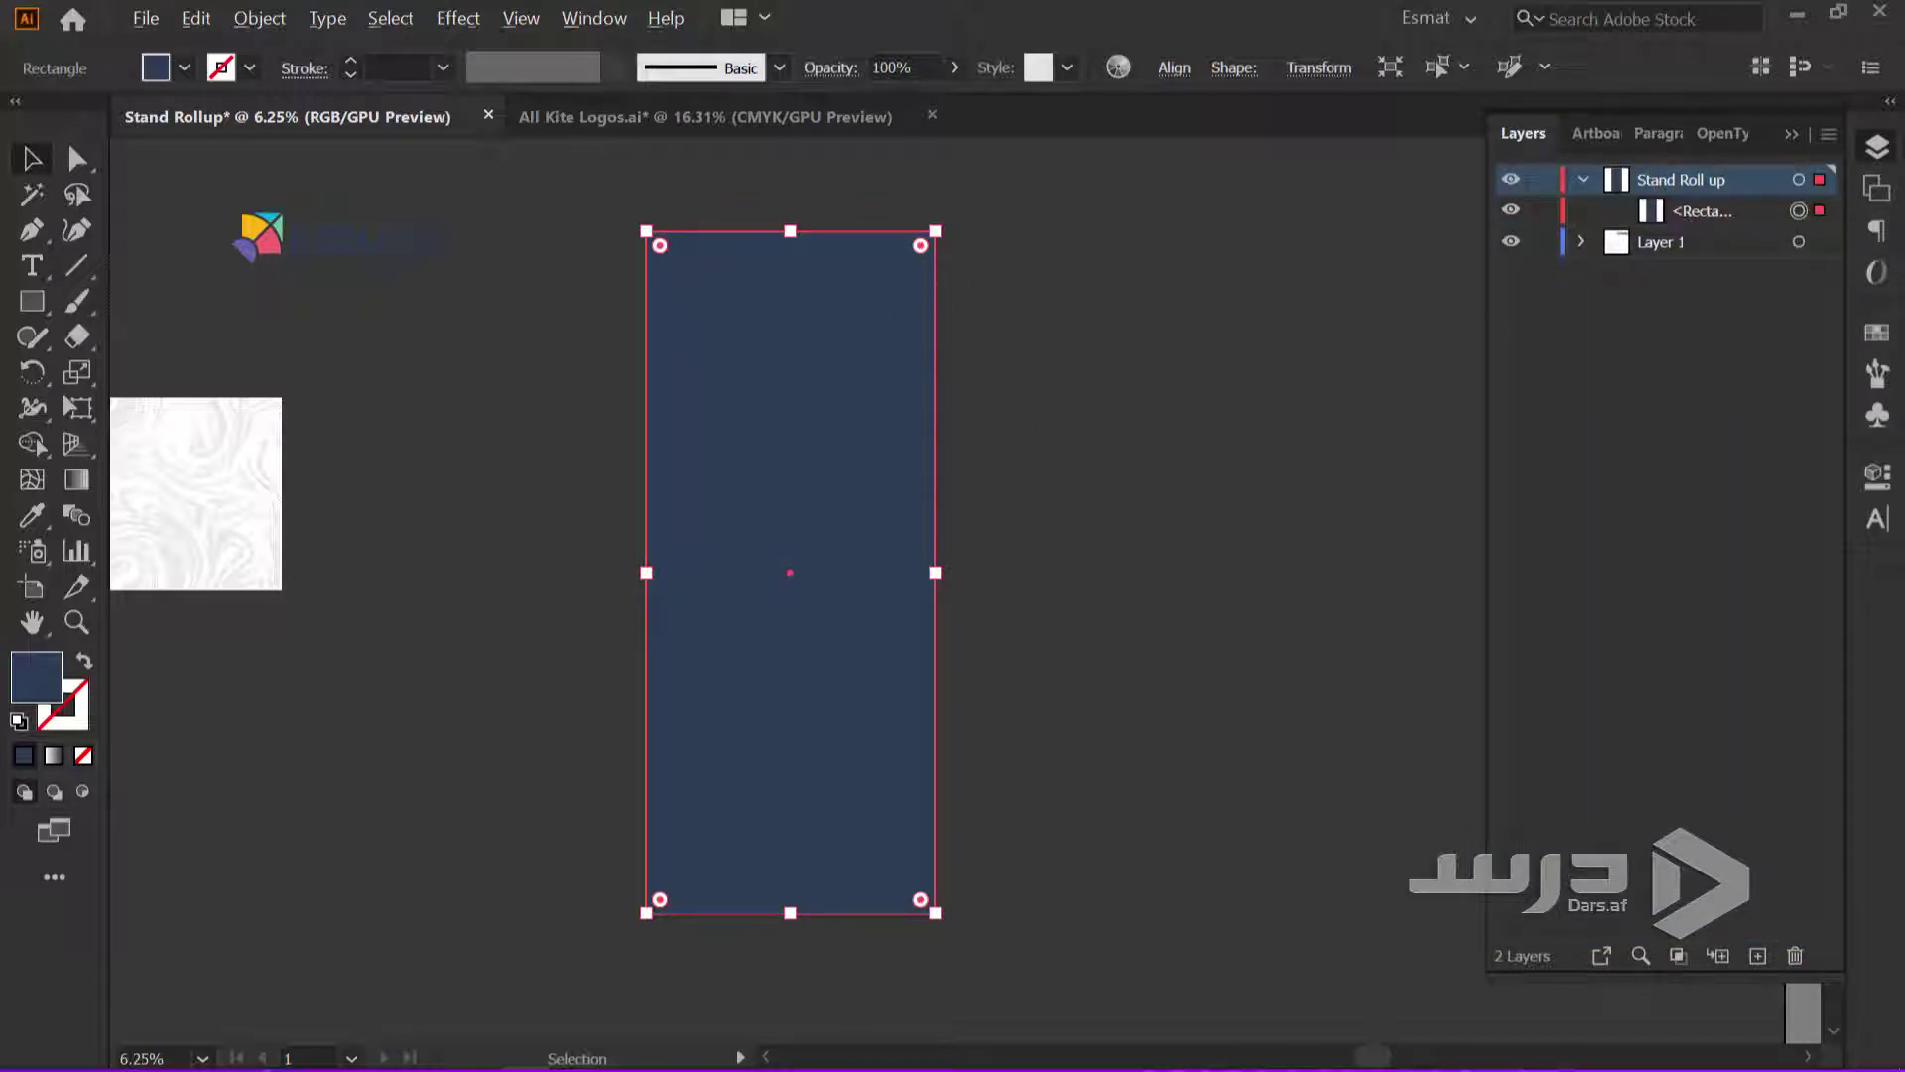
key("ctrl+c")
key("ctrl+f")
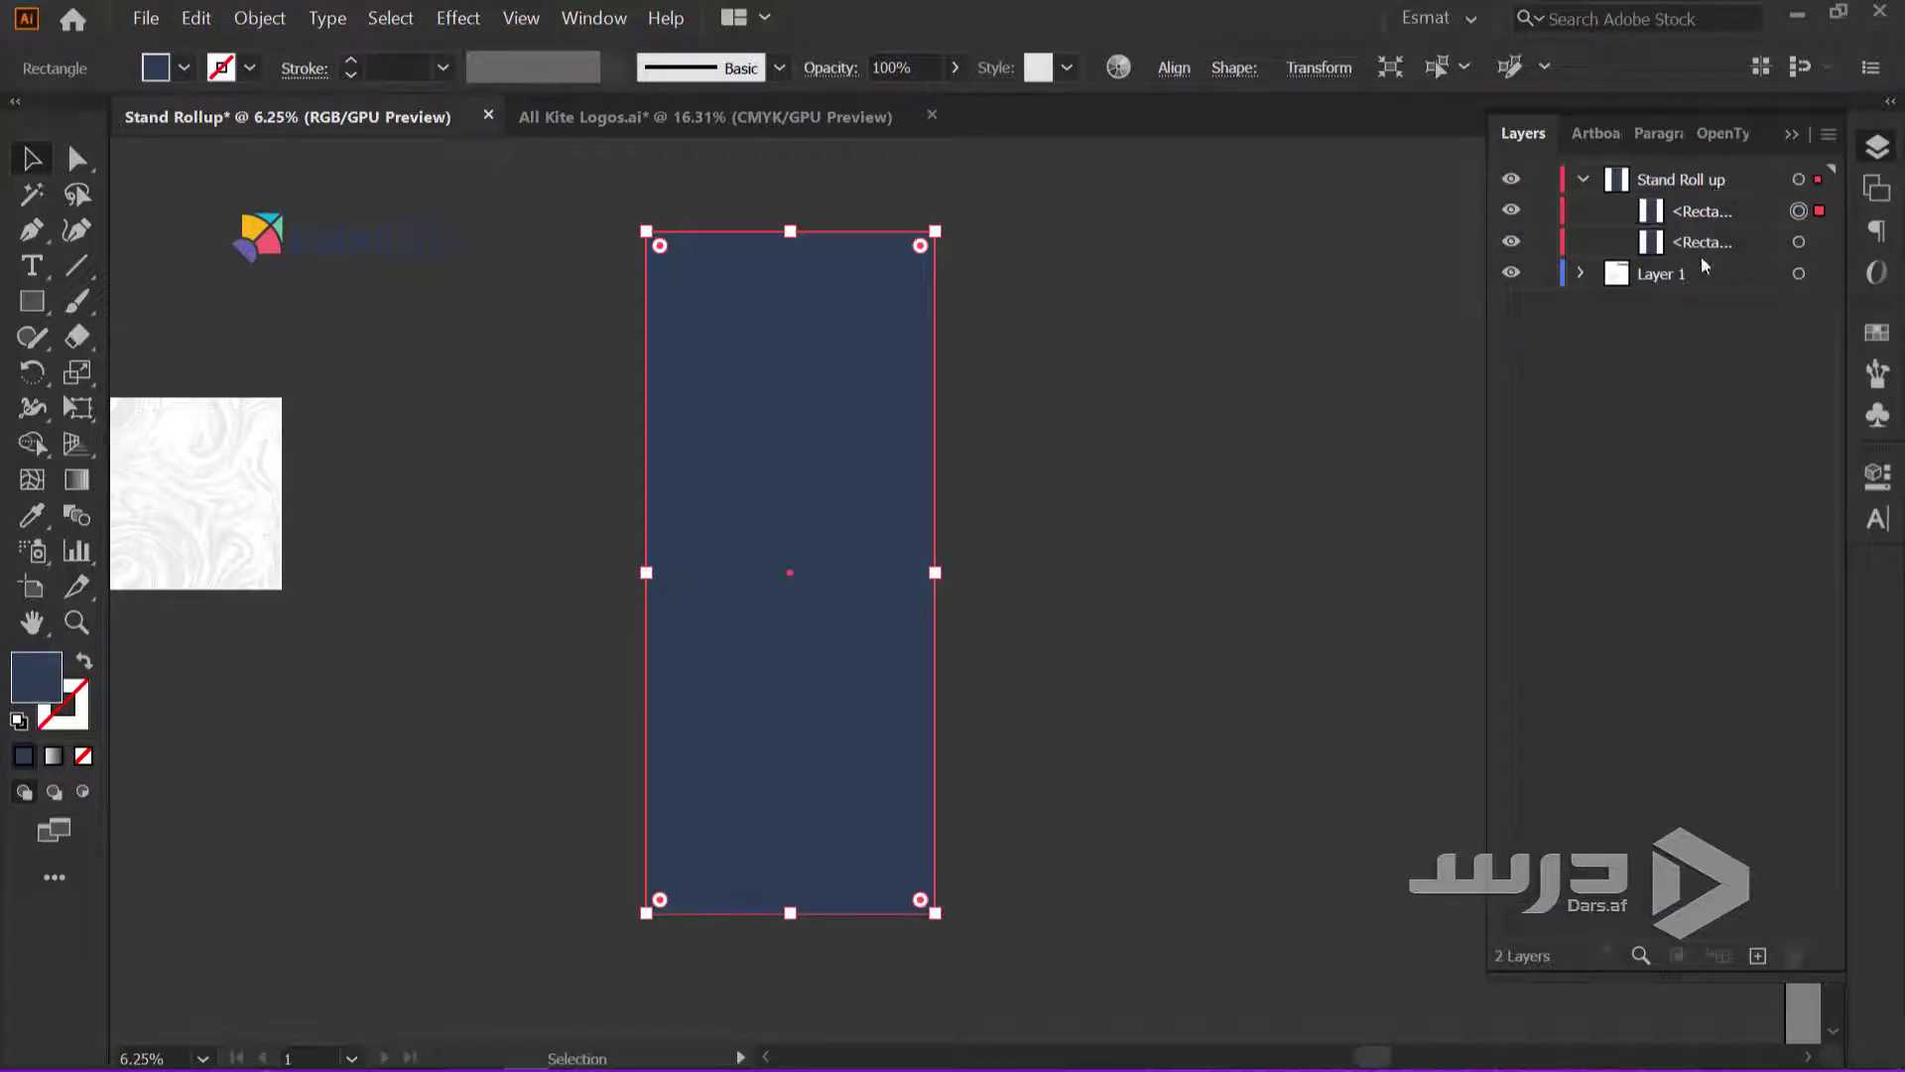
left_click(1511, 213)
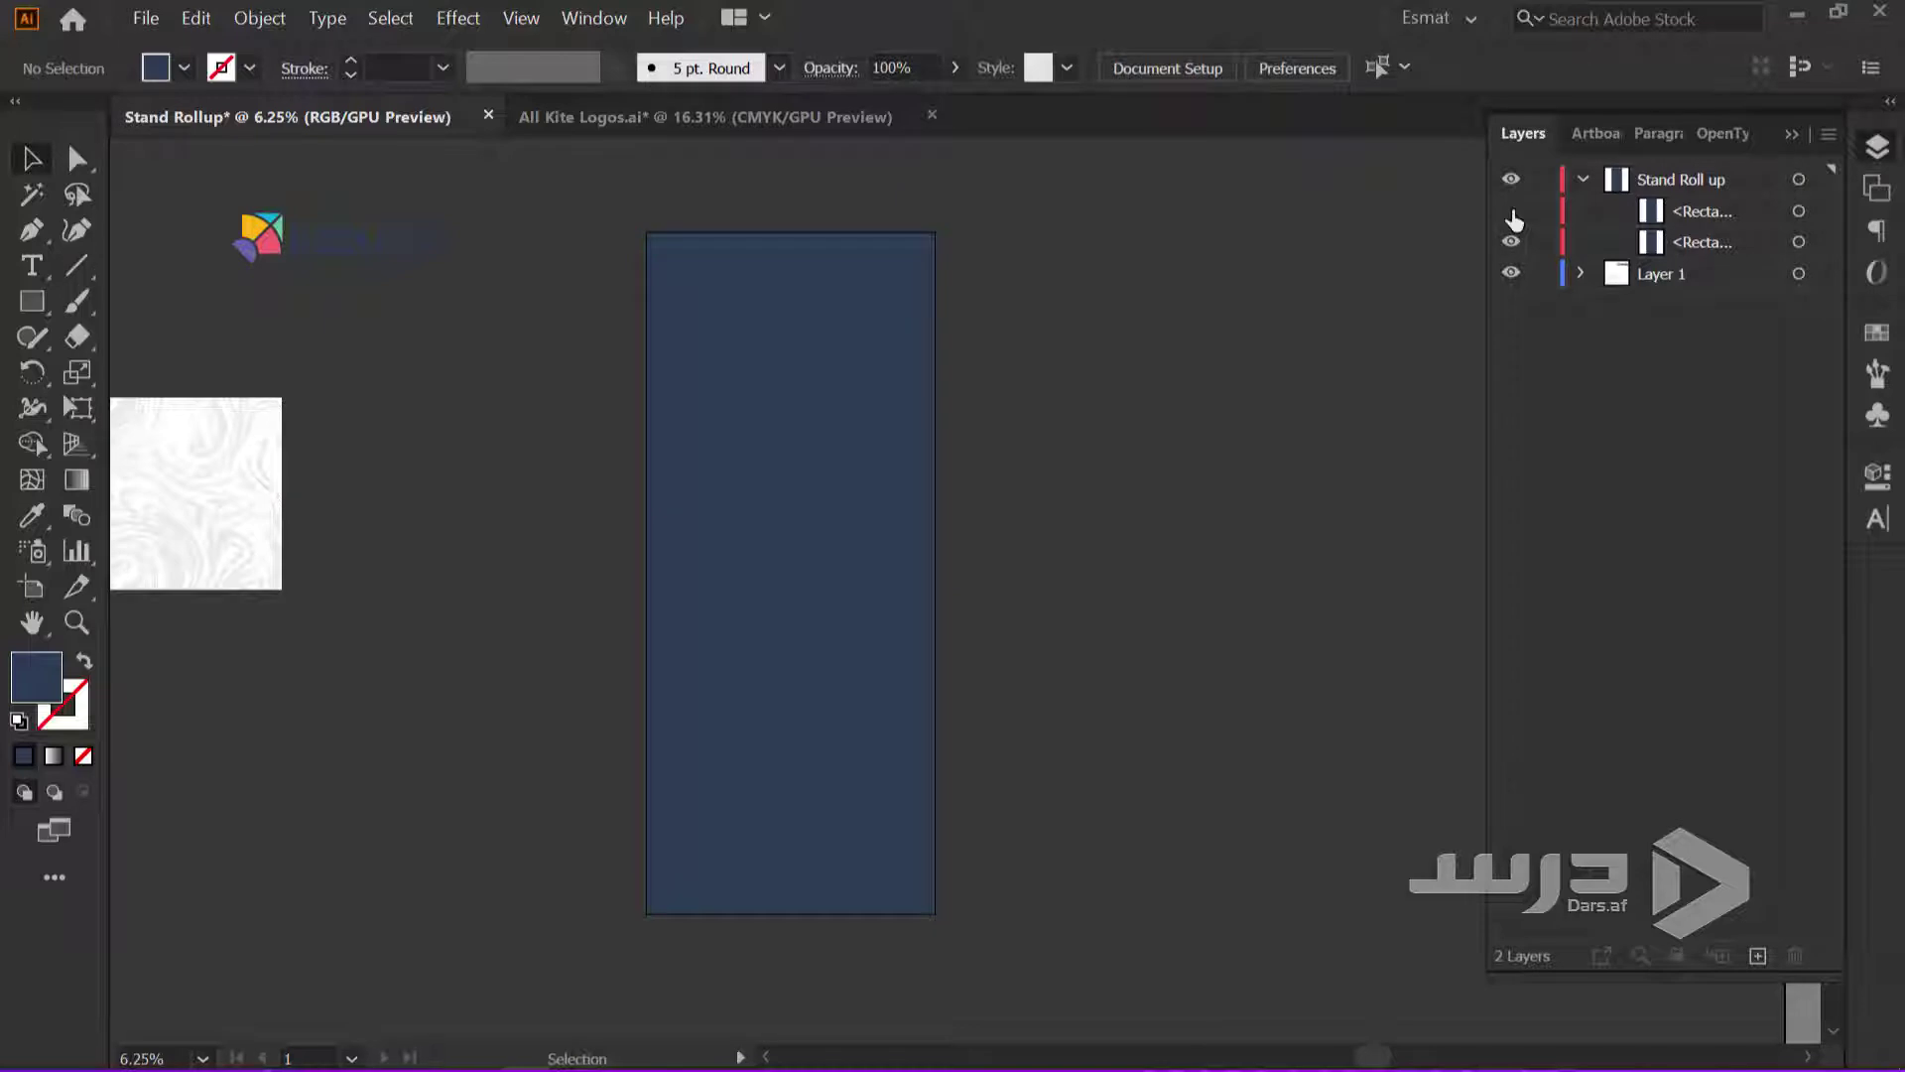
Set Draw Inside on the visible banner rectangle and draw a small rectangle at its left edge
left_click(1646, 249)
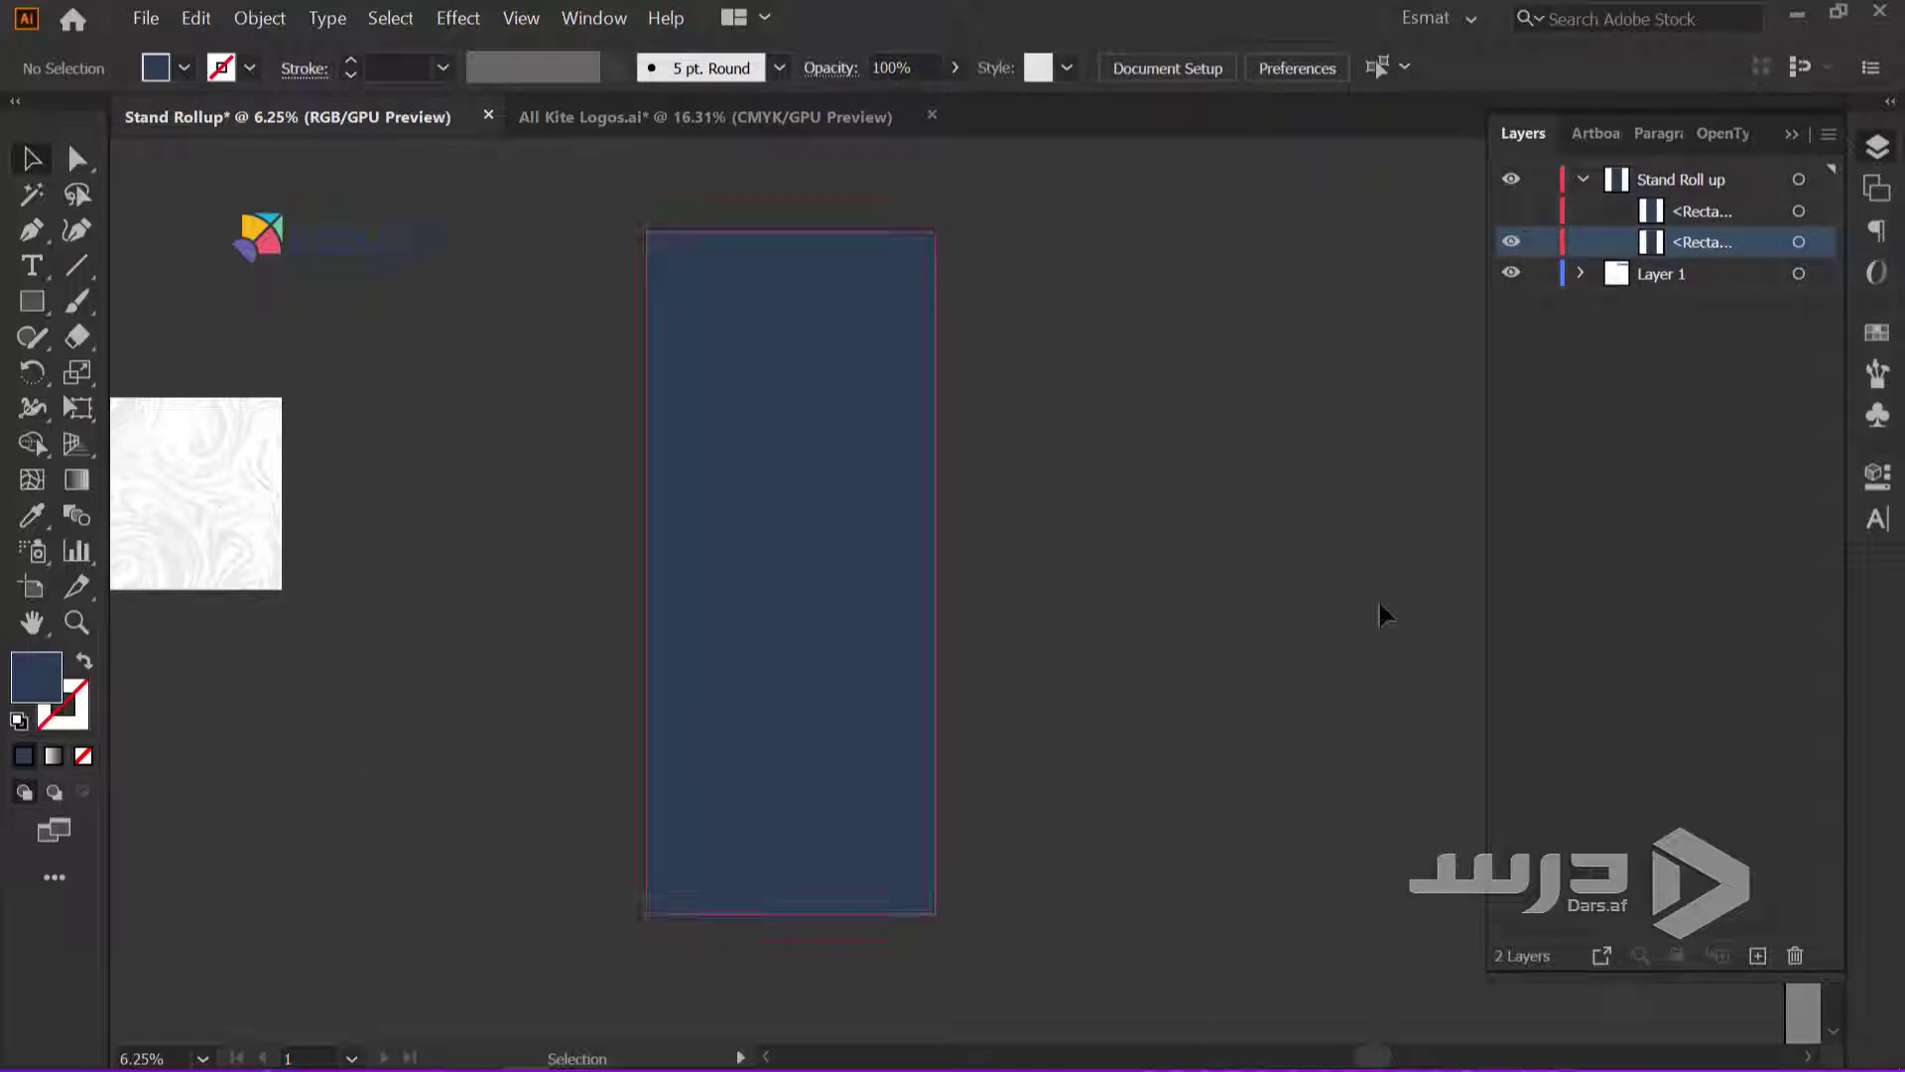
left_click(1798, 241)
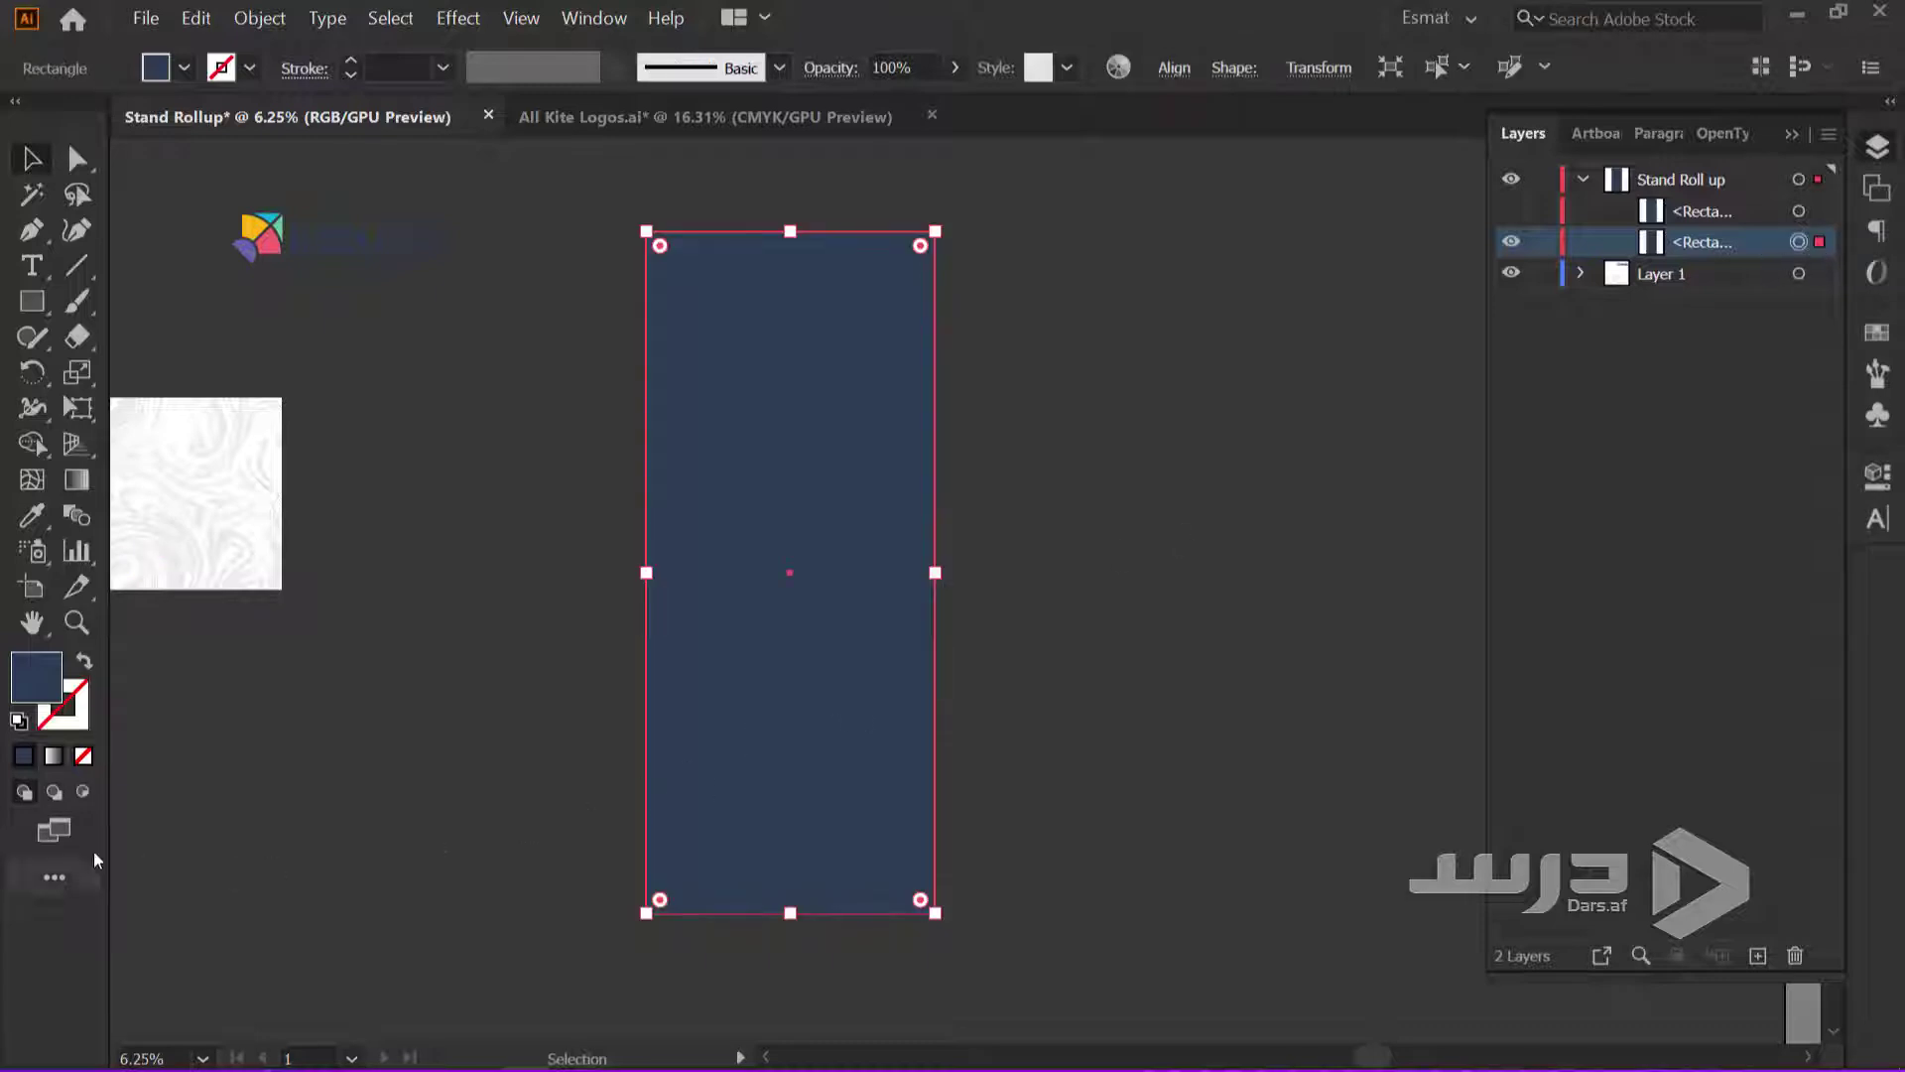
left_click(82, 796)
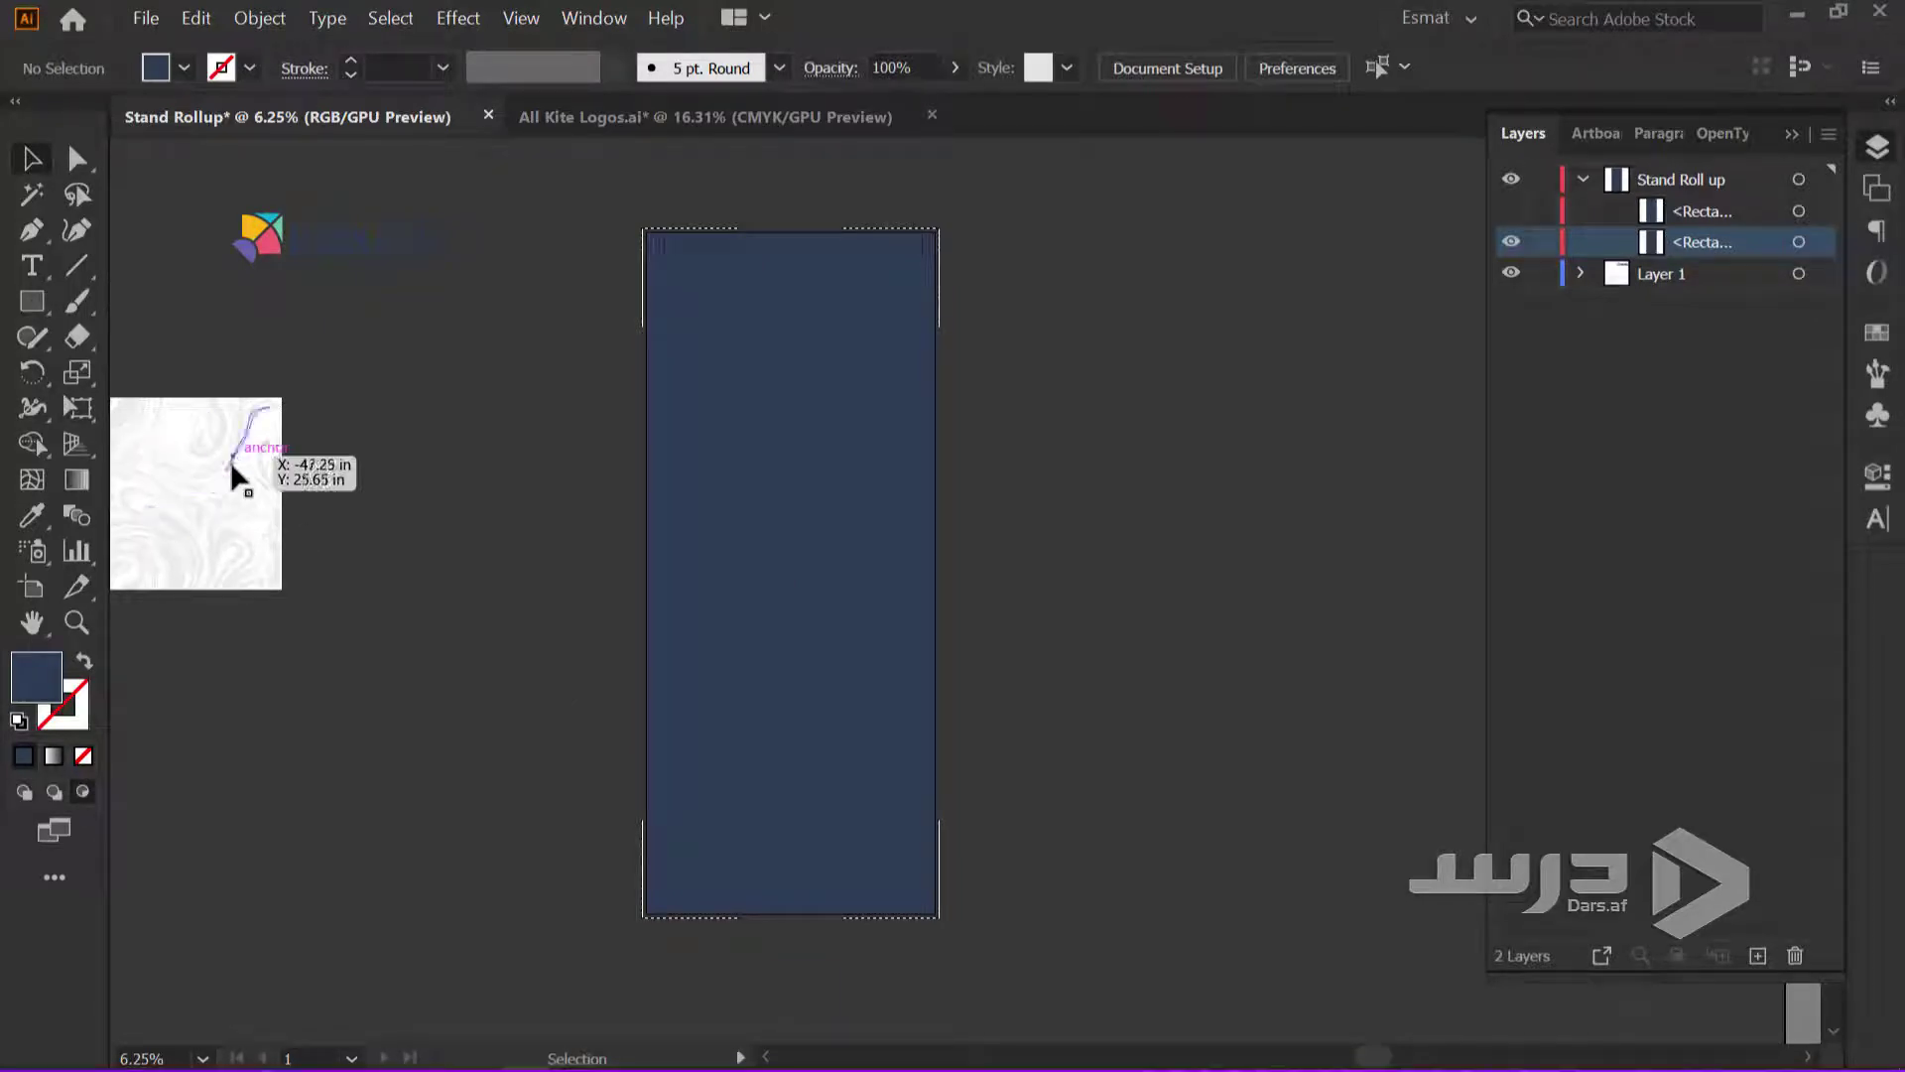
left_click(37, 306)
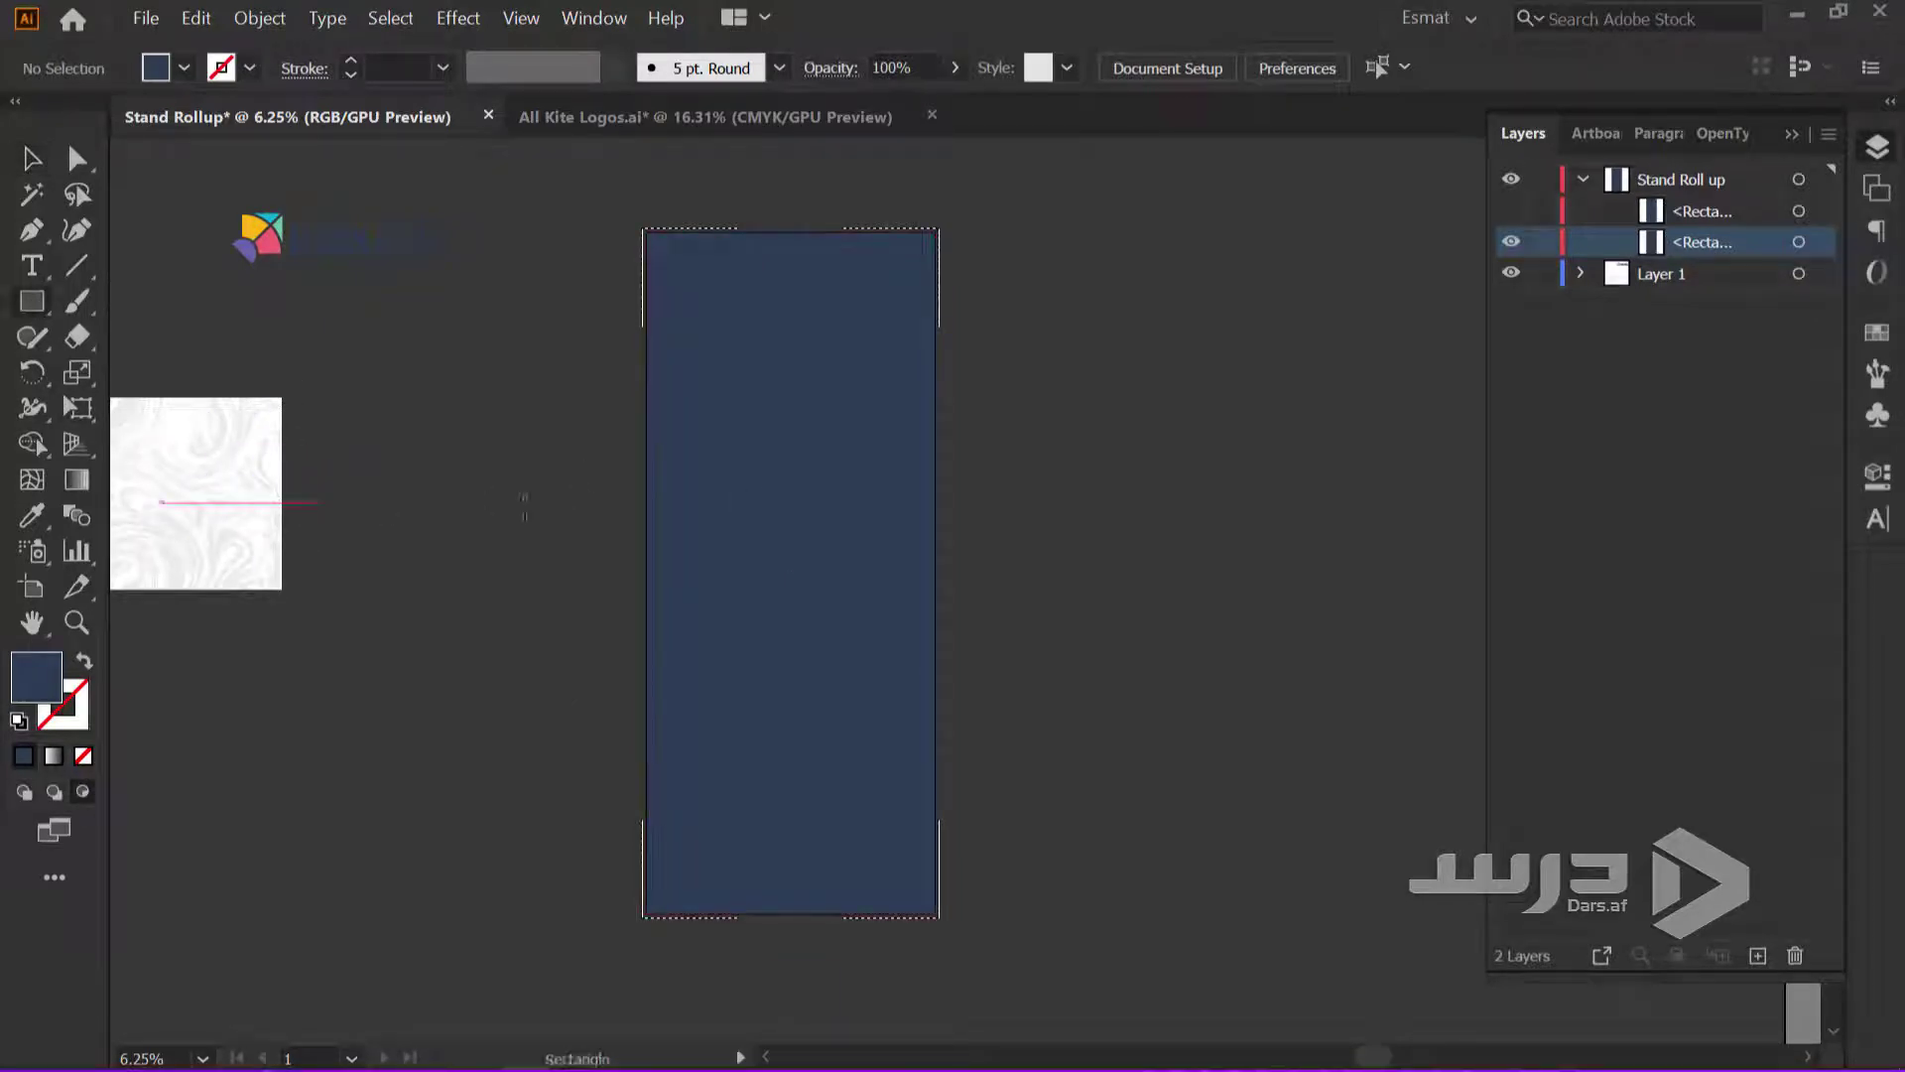
left_click_drag(603, 515, 709, 661)
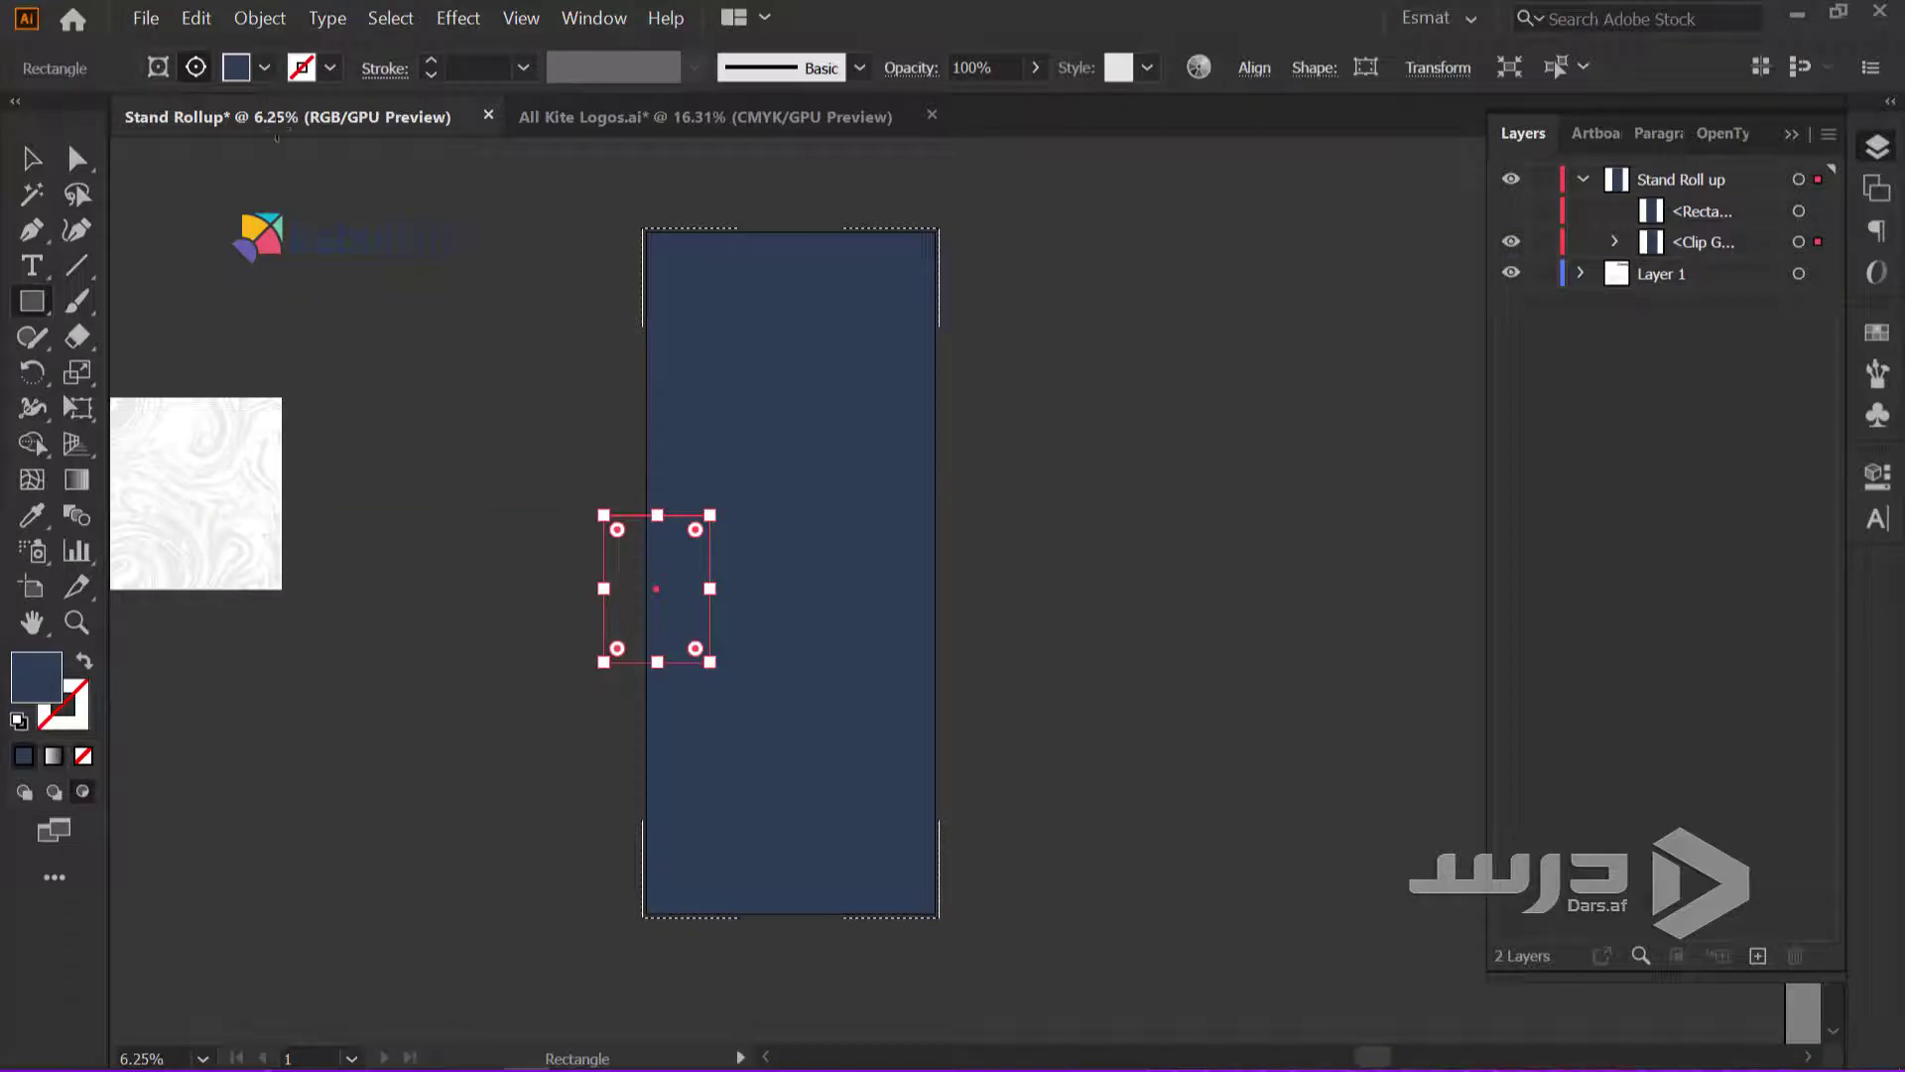
Fill the small rectangle with magenta and expand the clip group and Layer 1
left_click(264, 67)
left_click(208, 117)
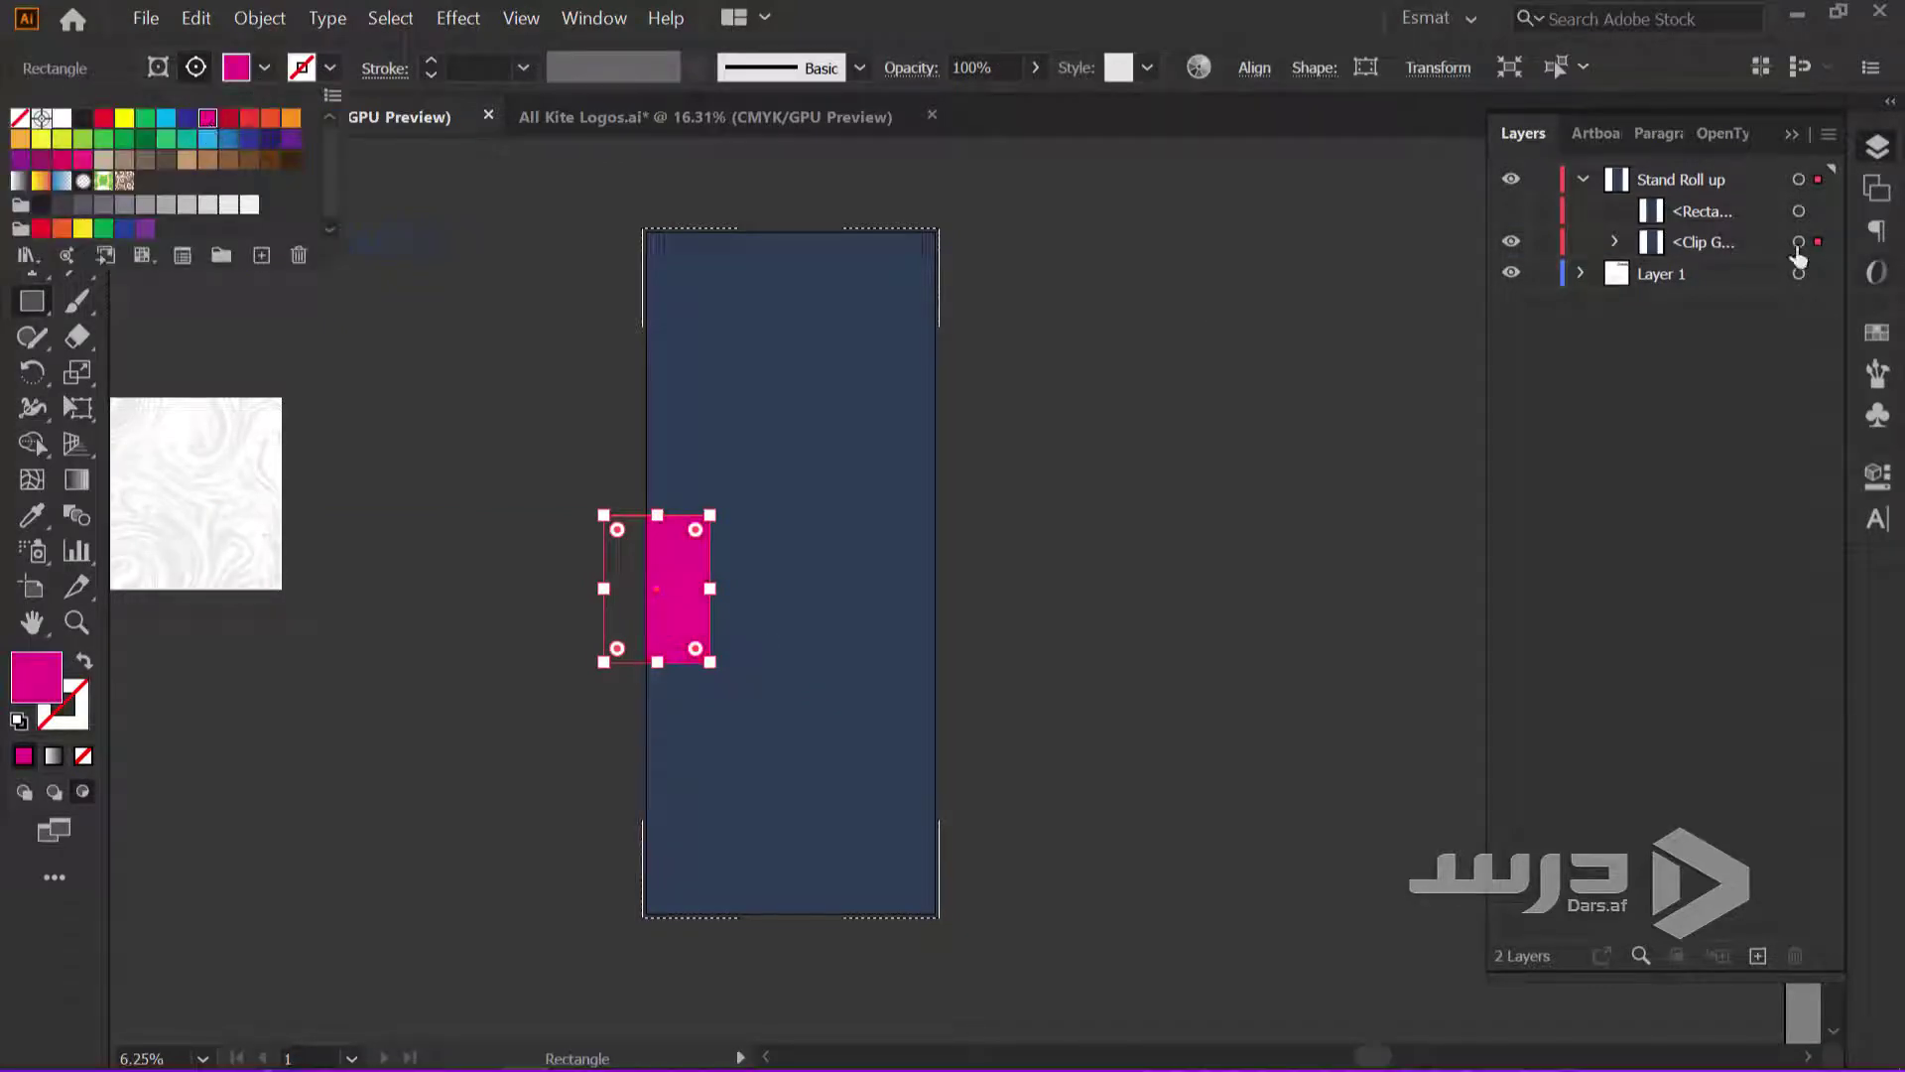
left_click(1623, 248)
left_click(1618, 243)
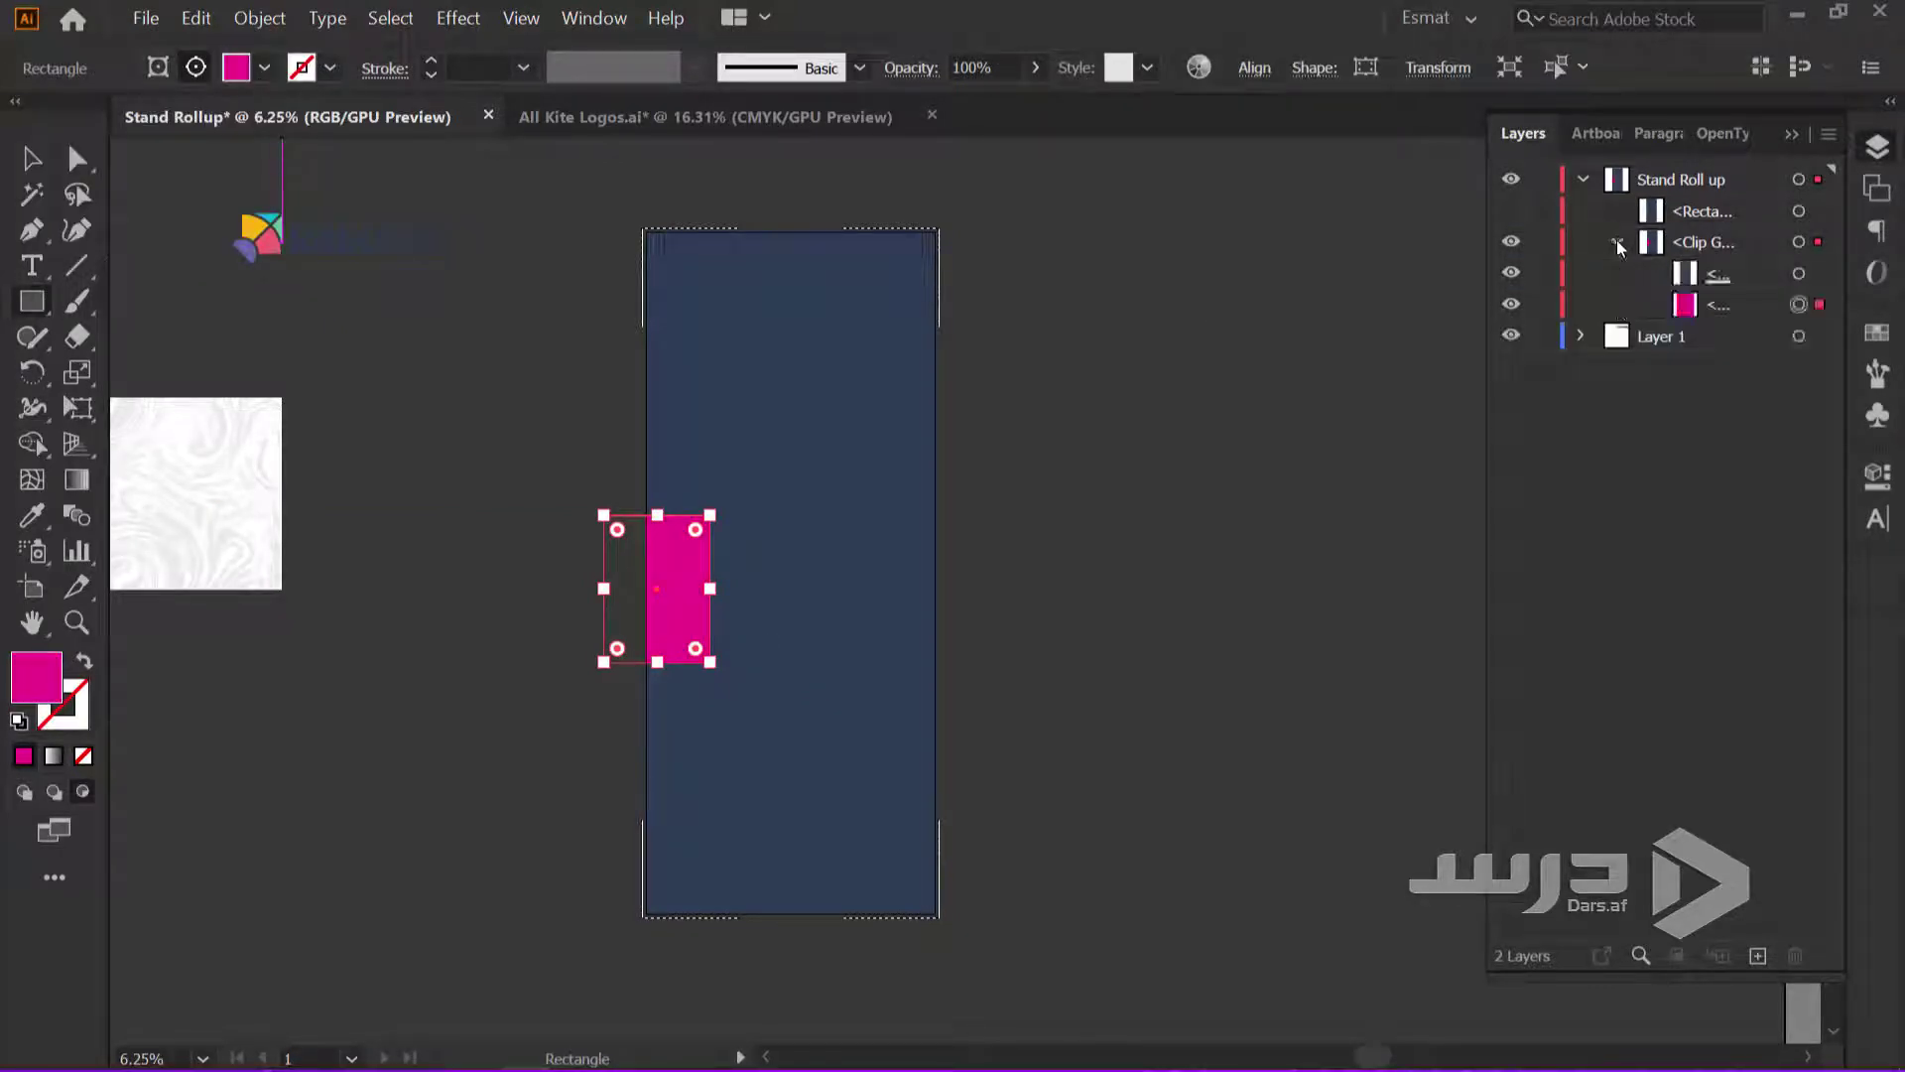
left_click(1582, 336)
key("v")
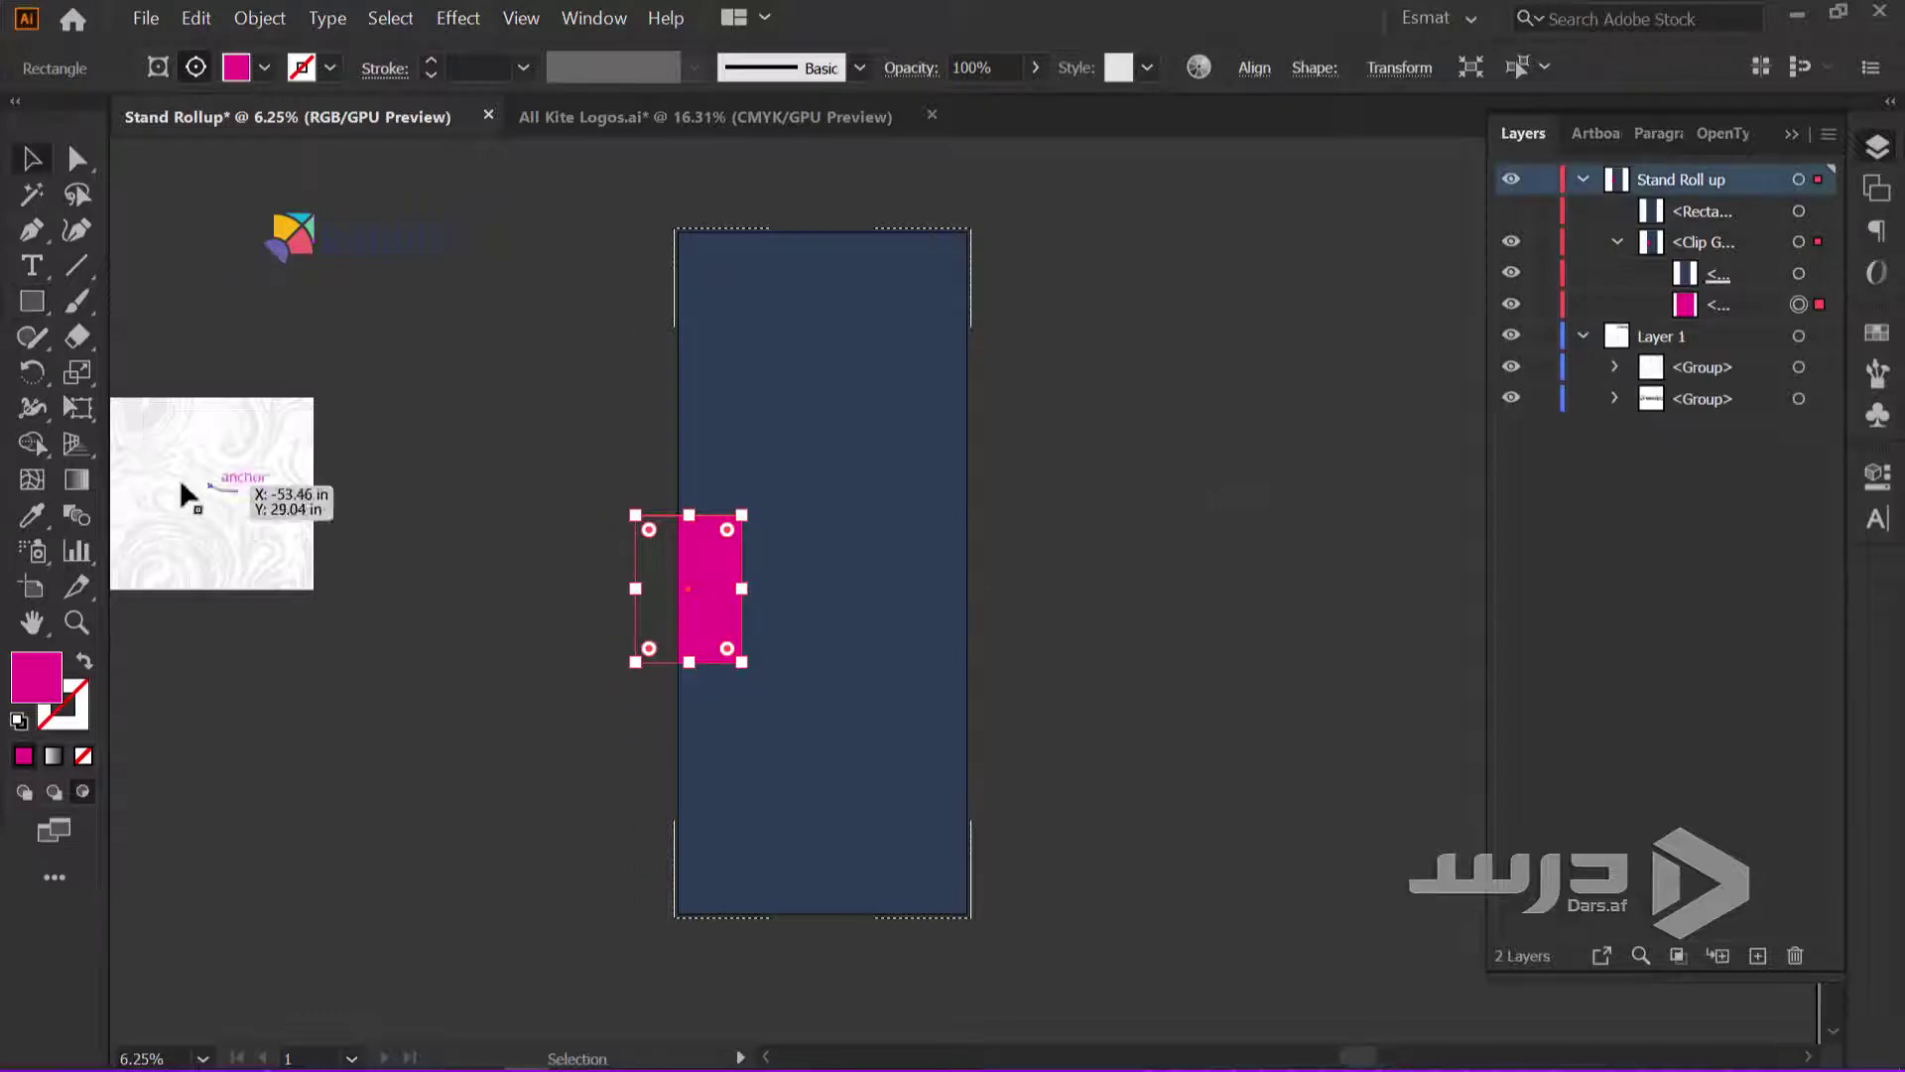
Move the marble group into the clip group and delete the magenta rectangle
left_click(877, 392)
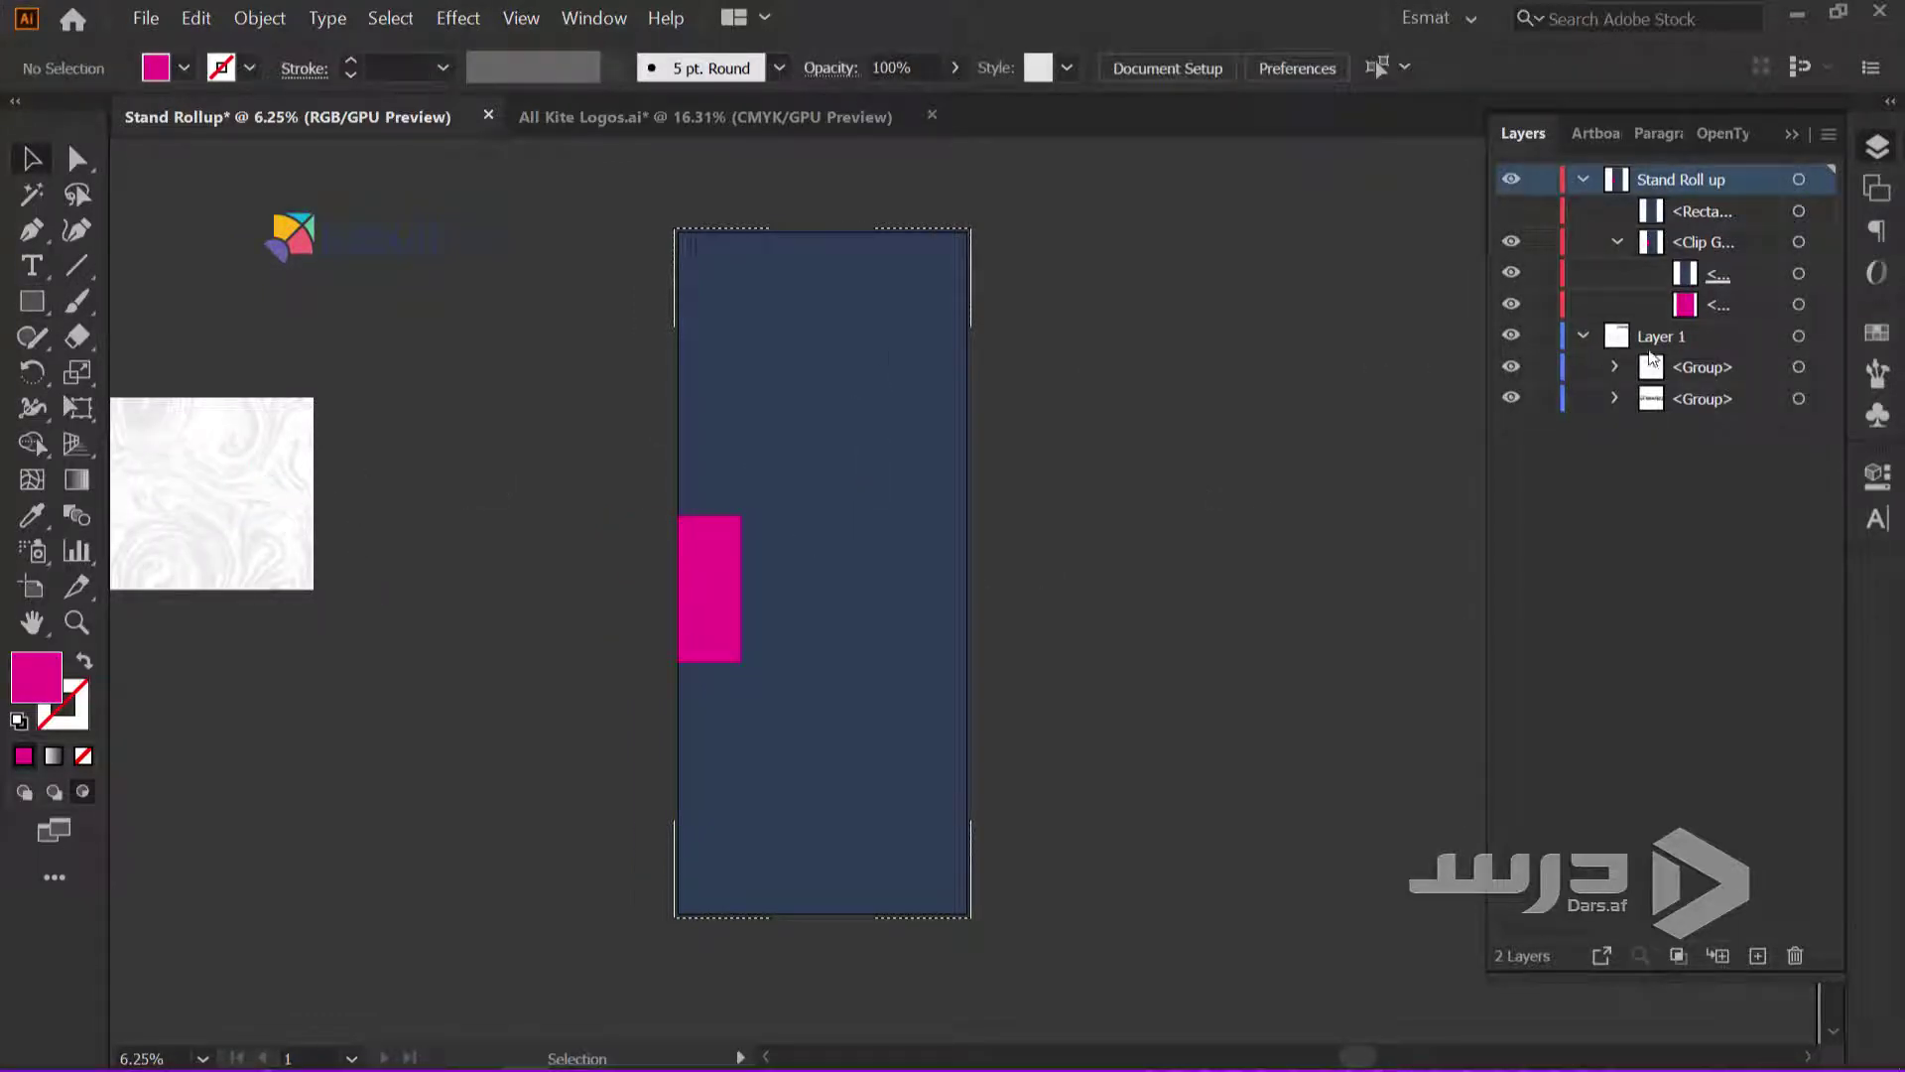
left_click(175, 452)
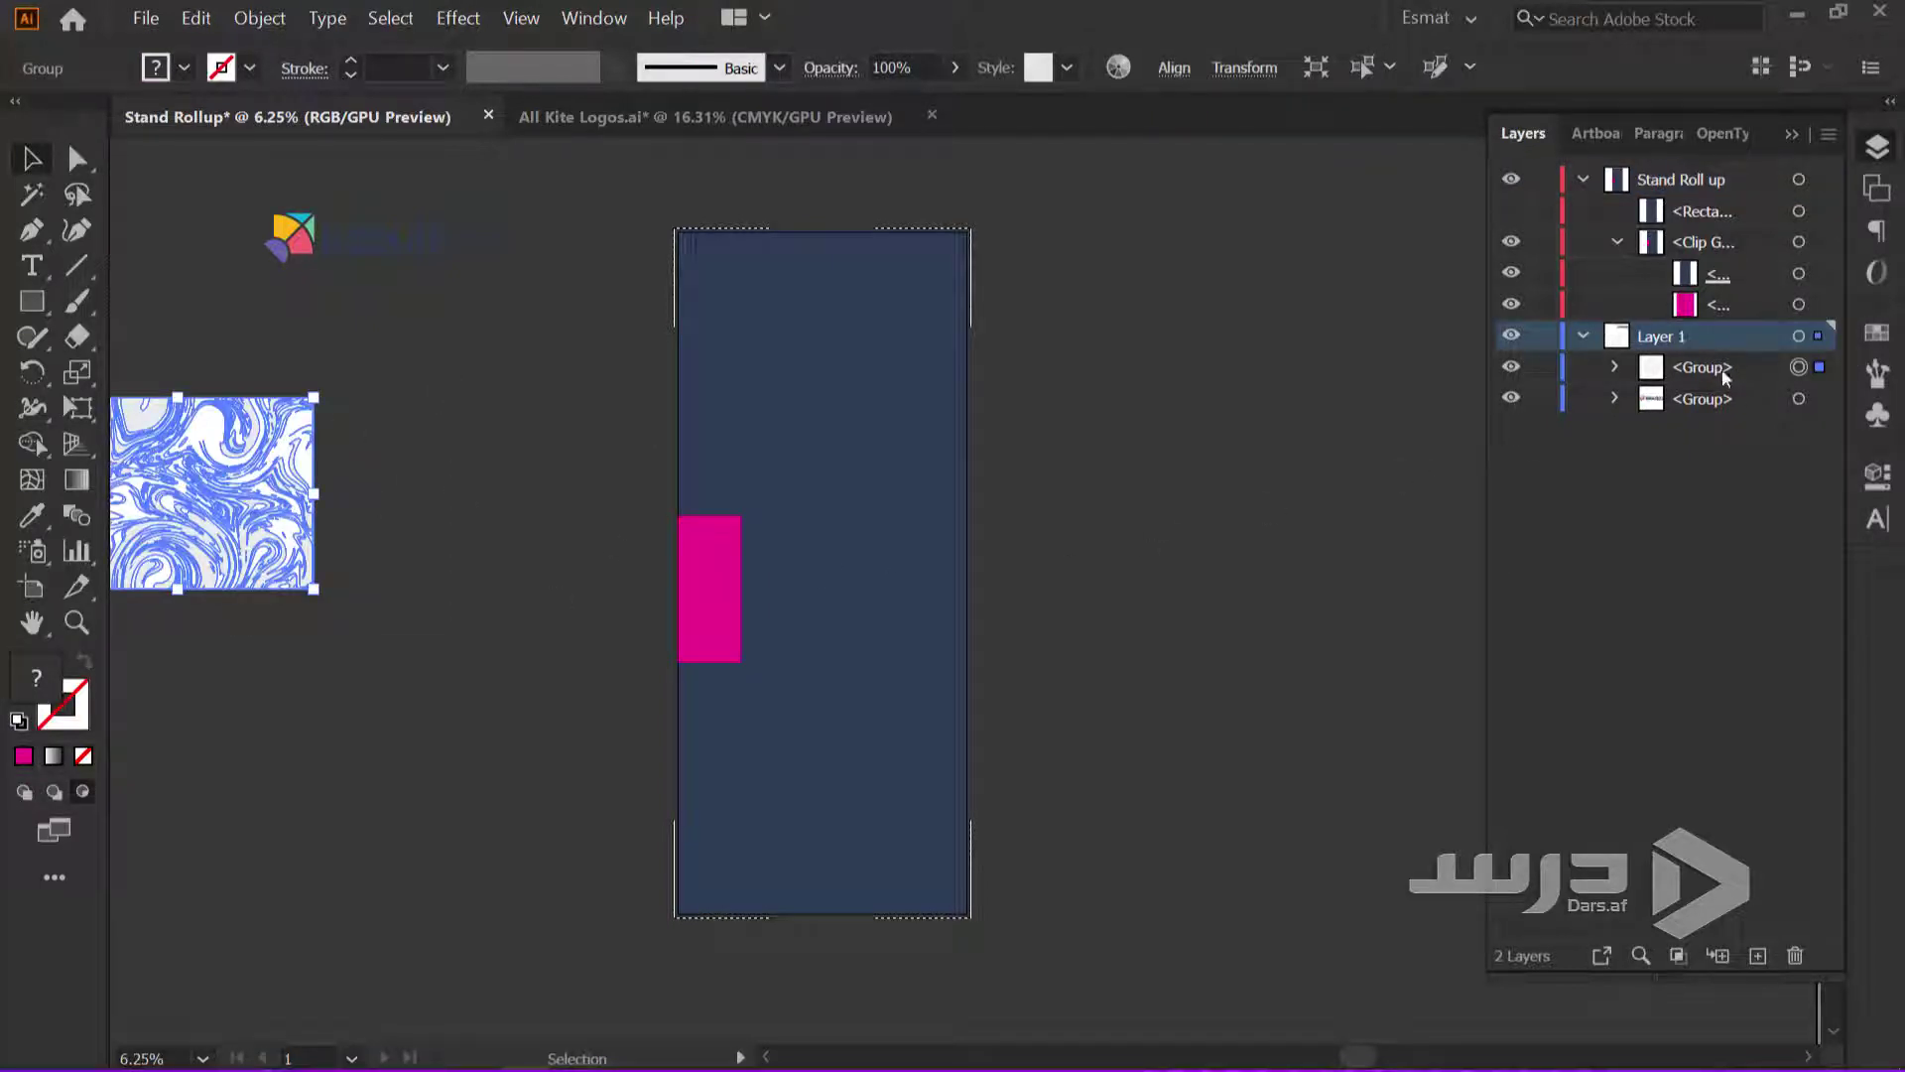
left_click_drag(1727, 369, 1727, 292)
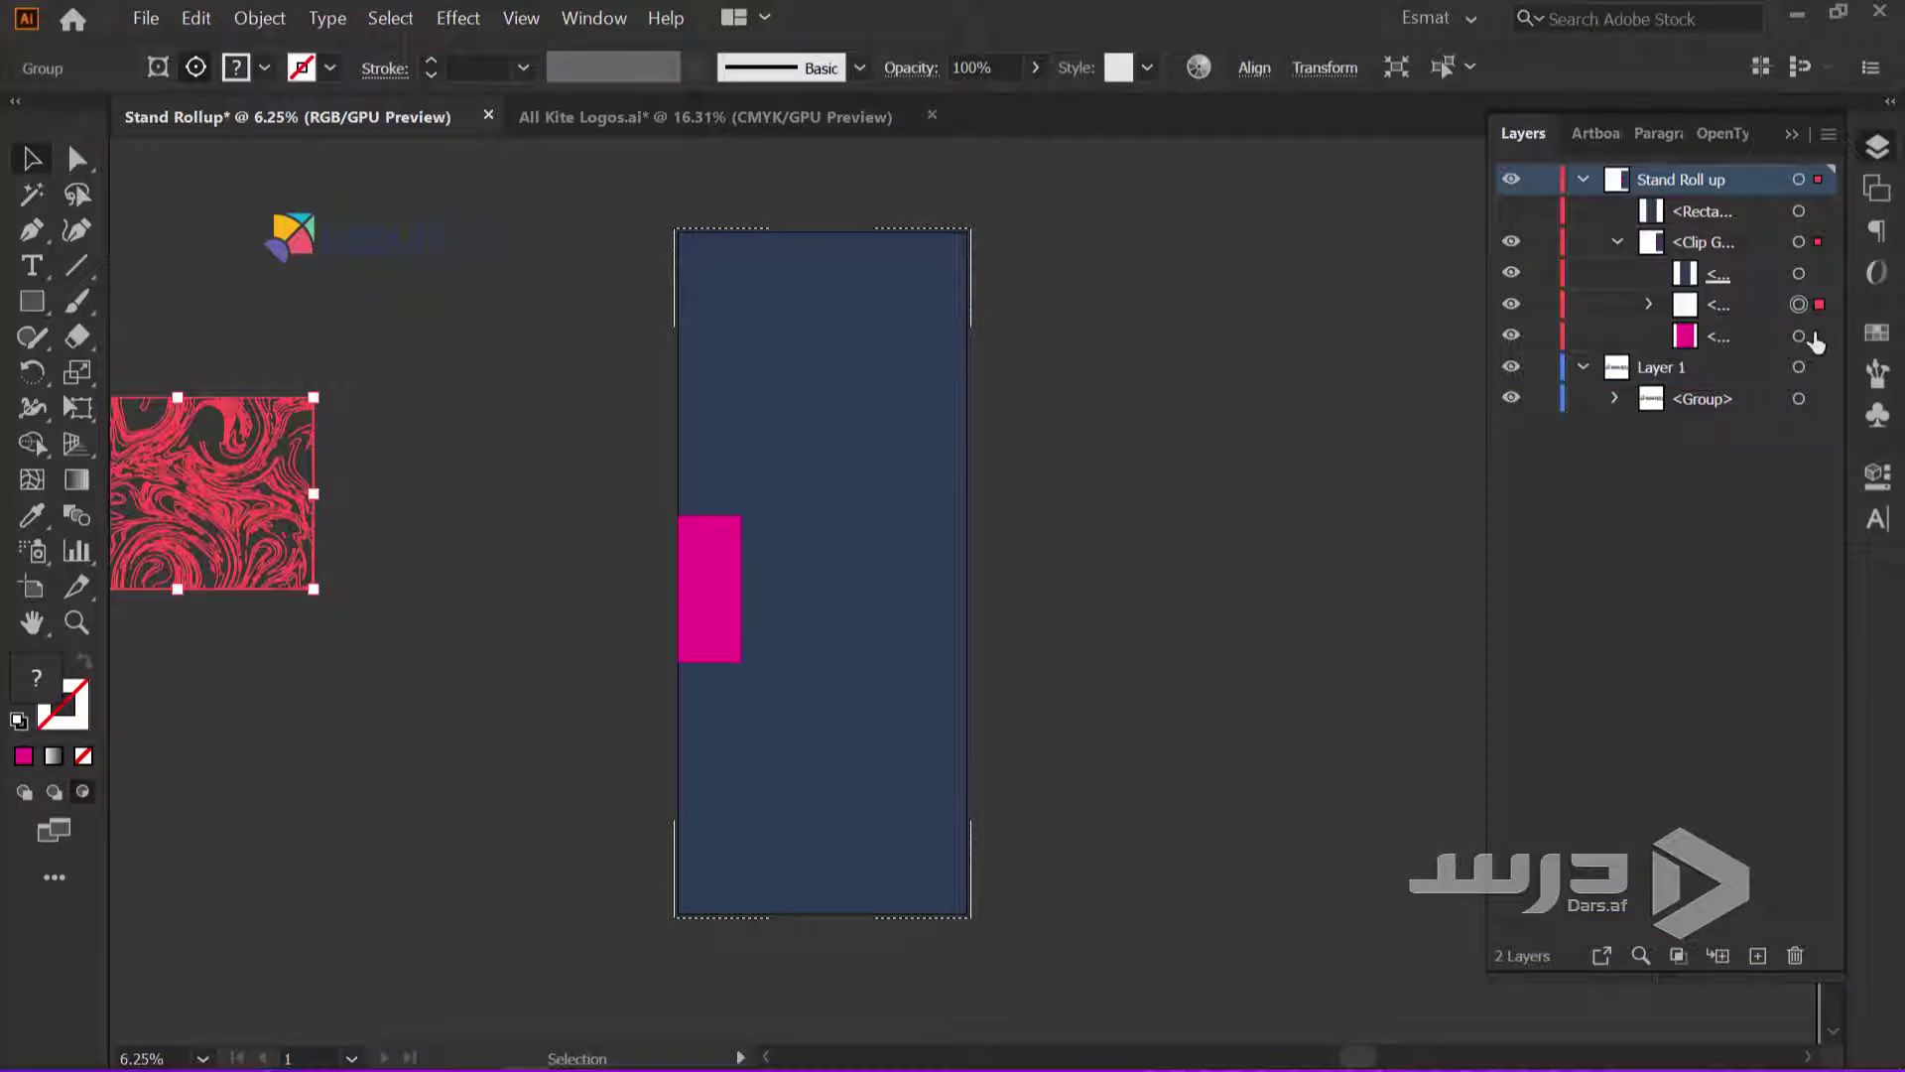
left_click(1800, 336)
key("Delete")
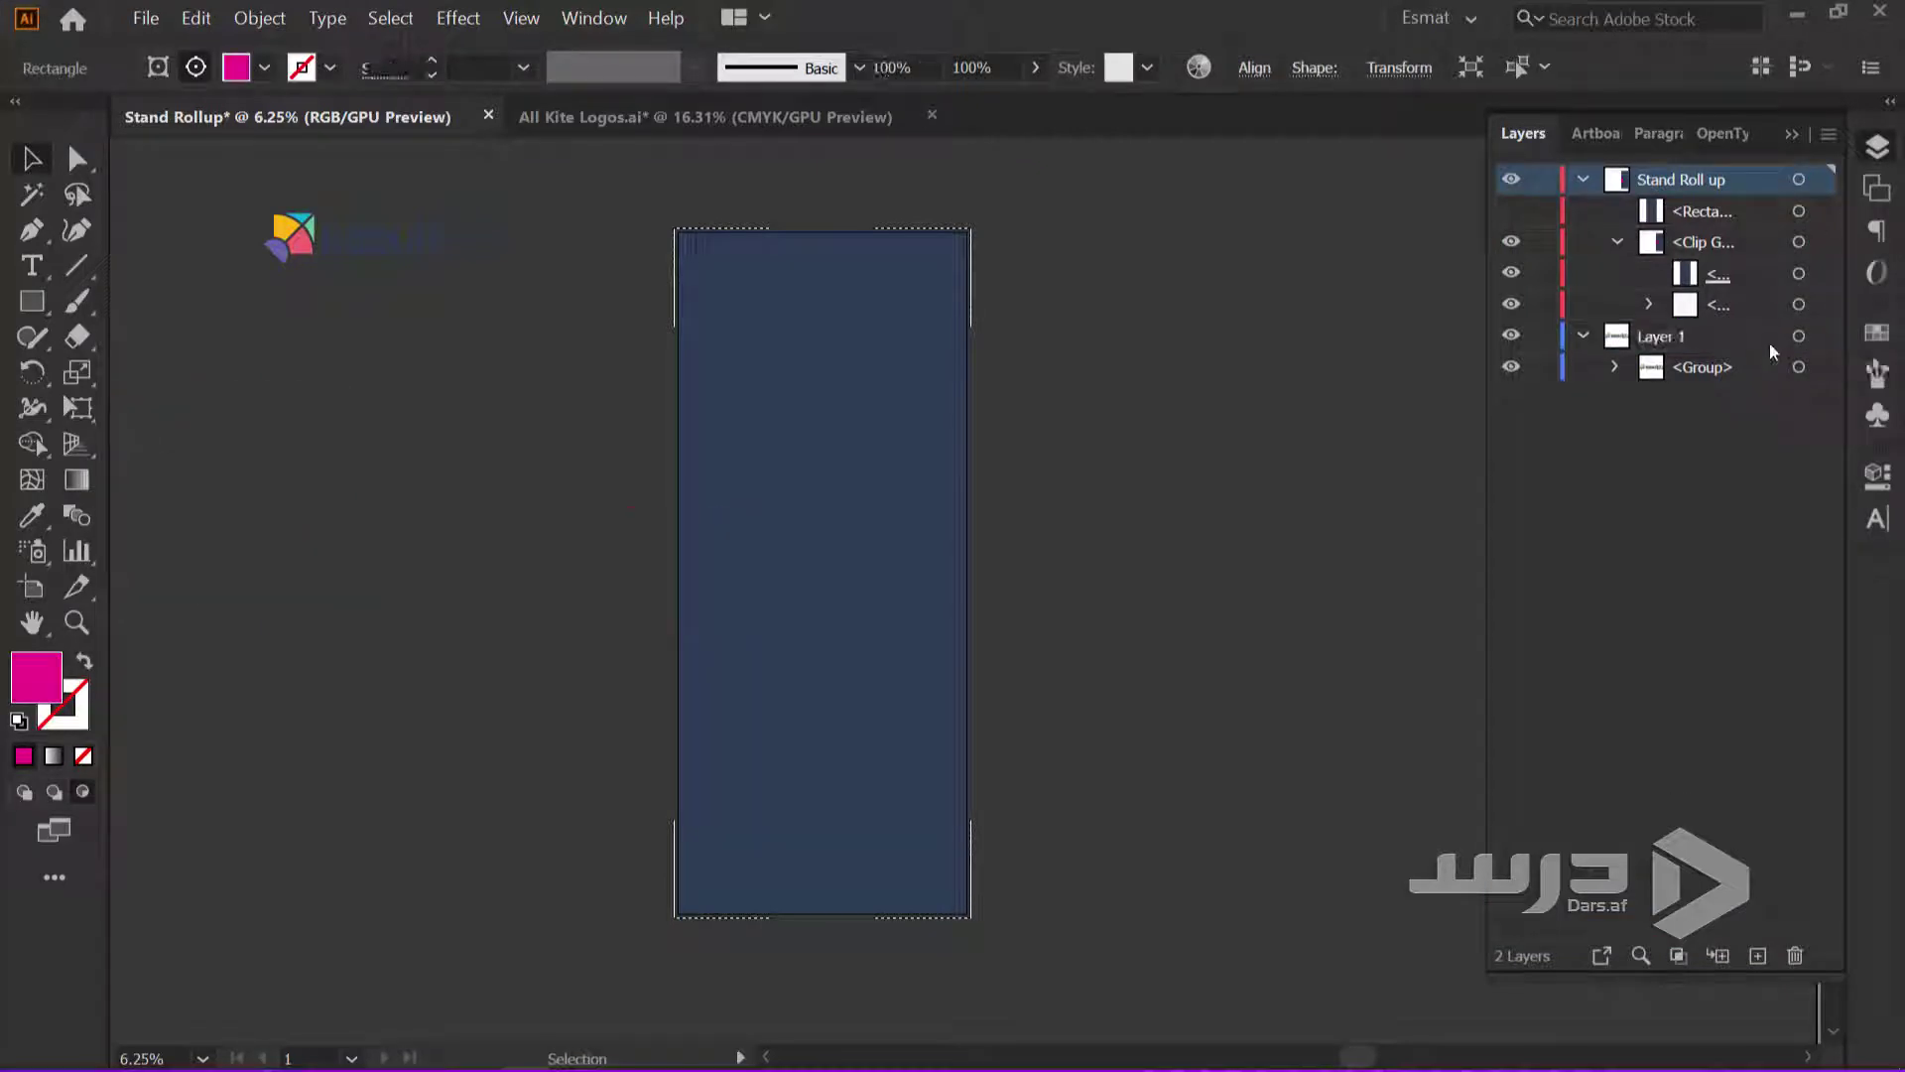
Move the marble onto the banner, rotate it 270° and enlarge it over the banner
left_click(1798, 304)
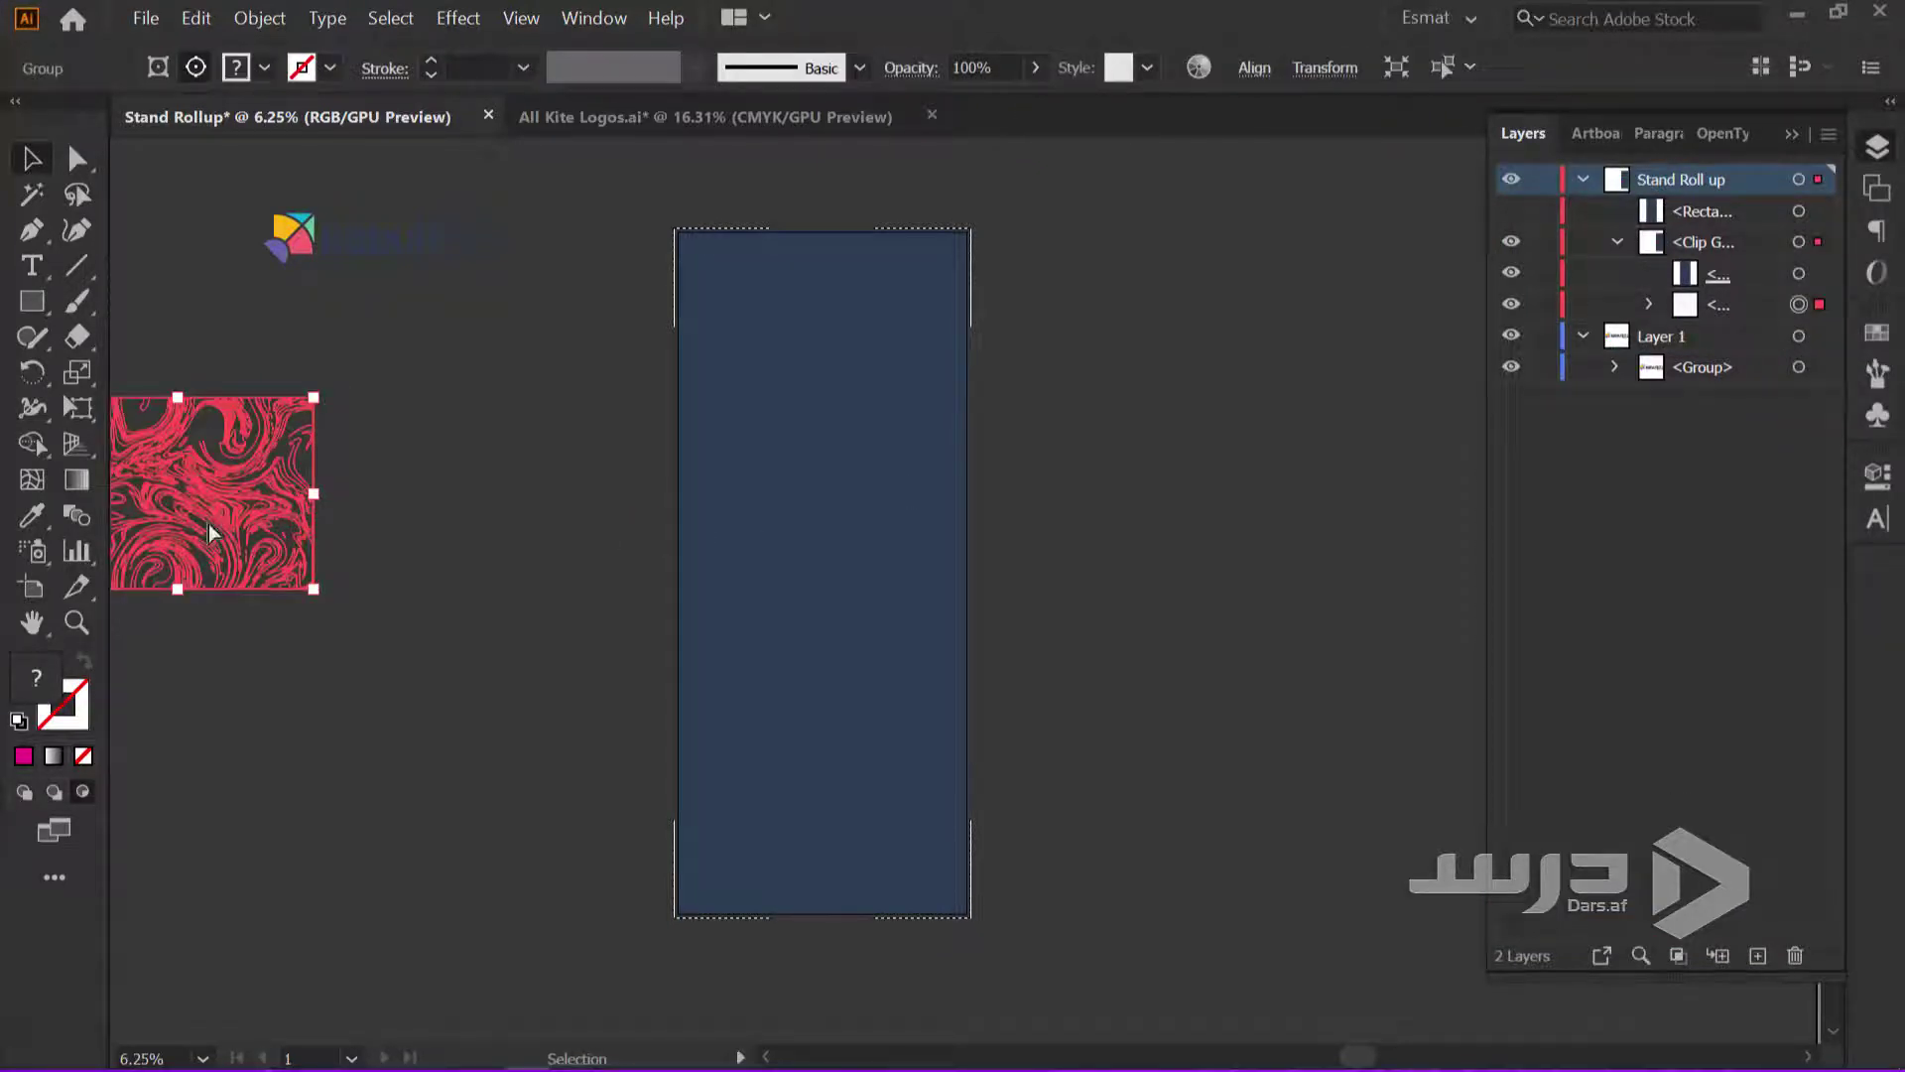
left_click_drag(208, 533, 824, 357)
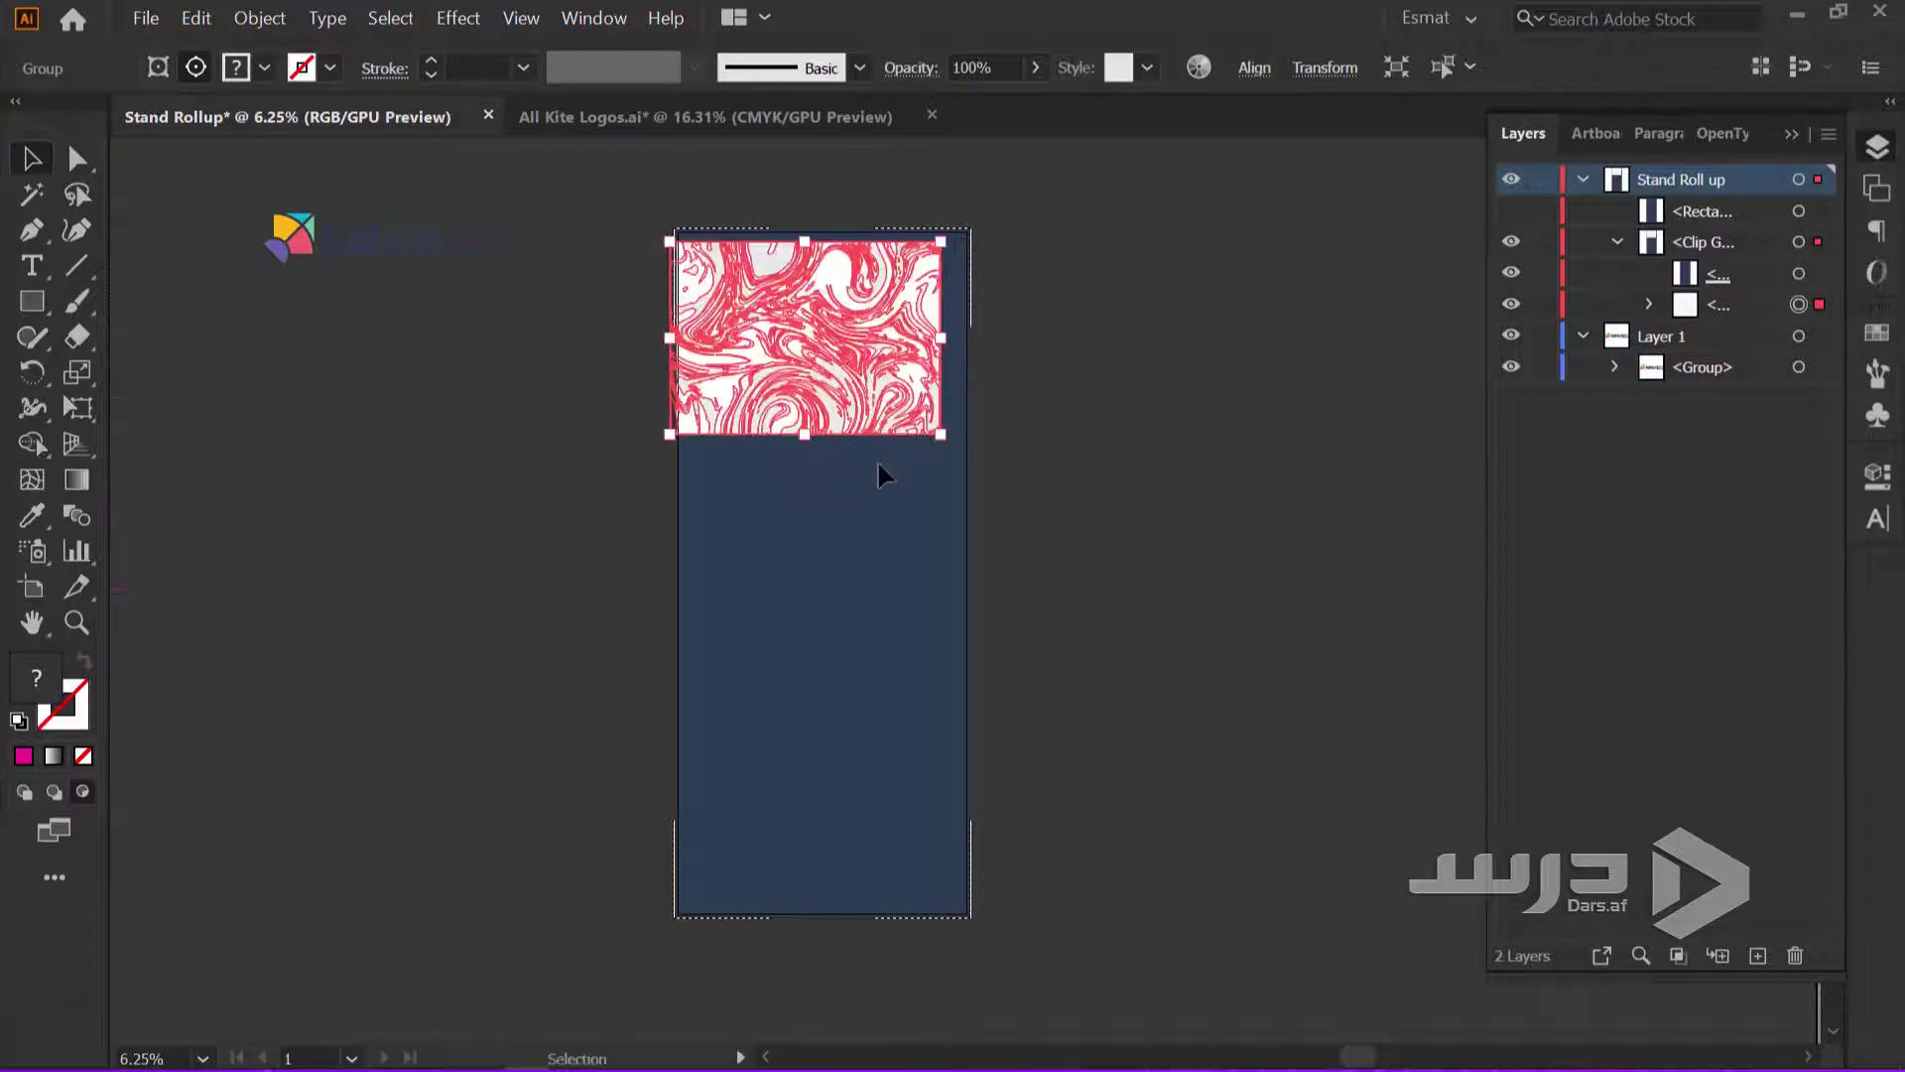
left_click_drag(973, 462, 775, 558)
mouse_move(887, 480)
left_mouse_down()
mouse_move(854, 496)
mouse_move(1017, 961)
mouse_move(967, 739)
left_mouse_up()
key("ctrl+z")
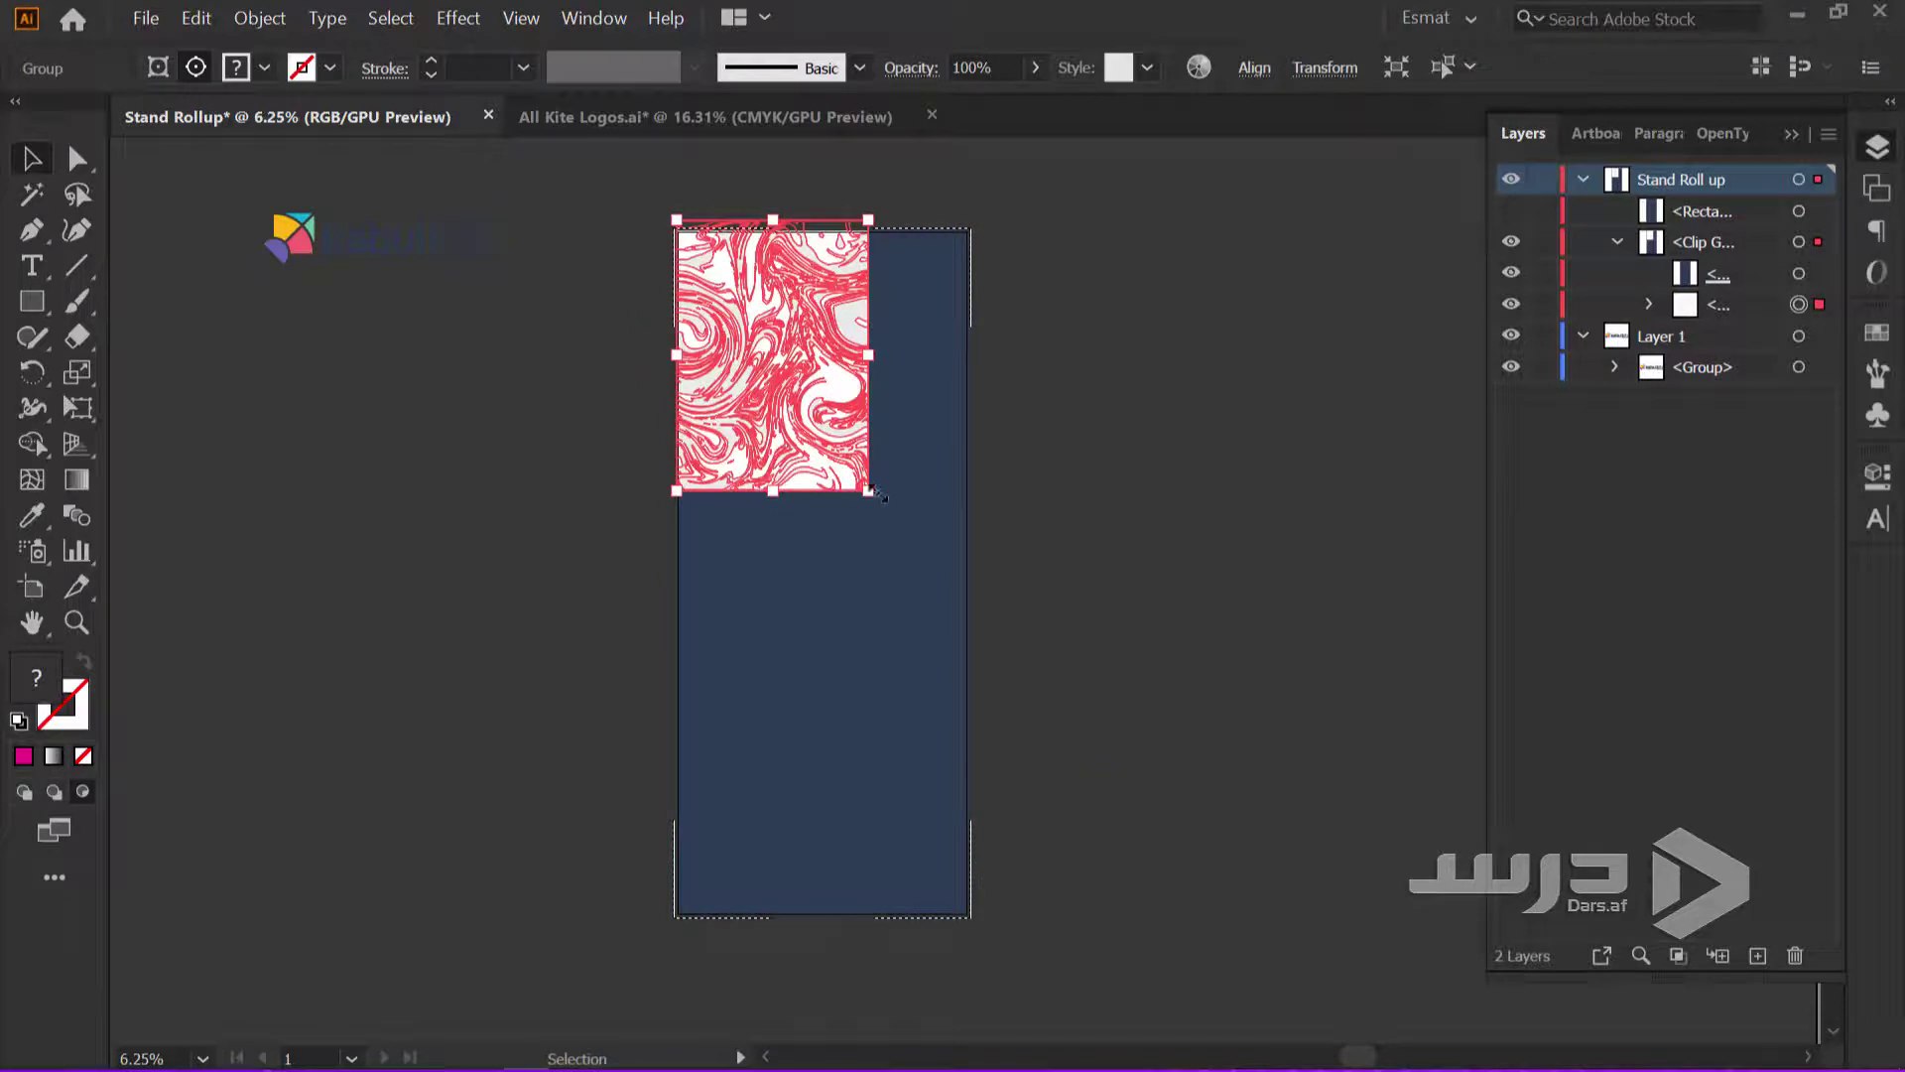
left_click_drag(872, 490, 996, 911)
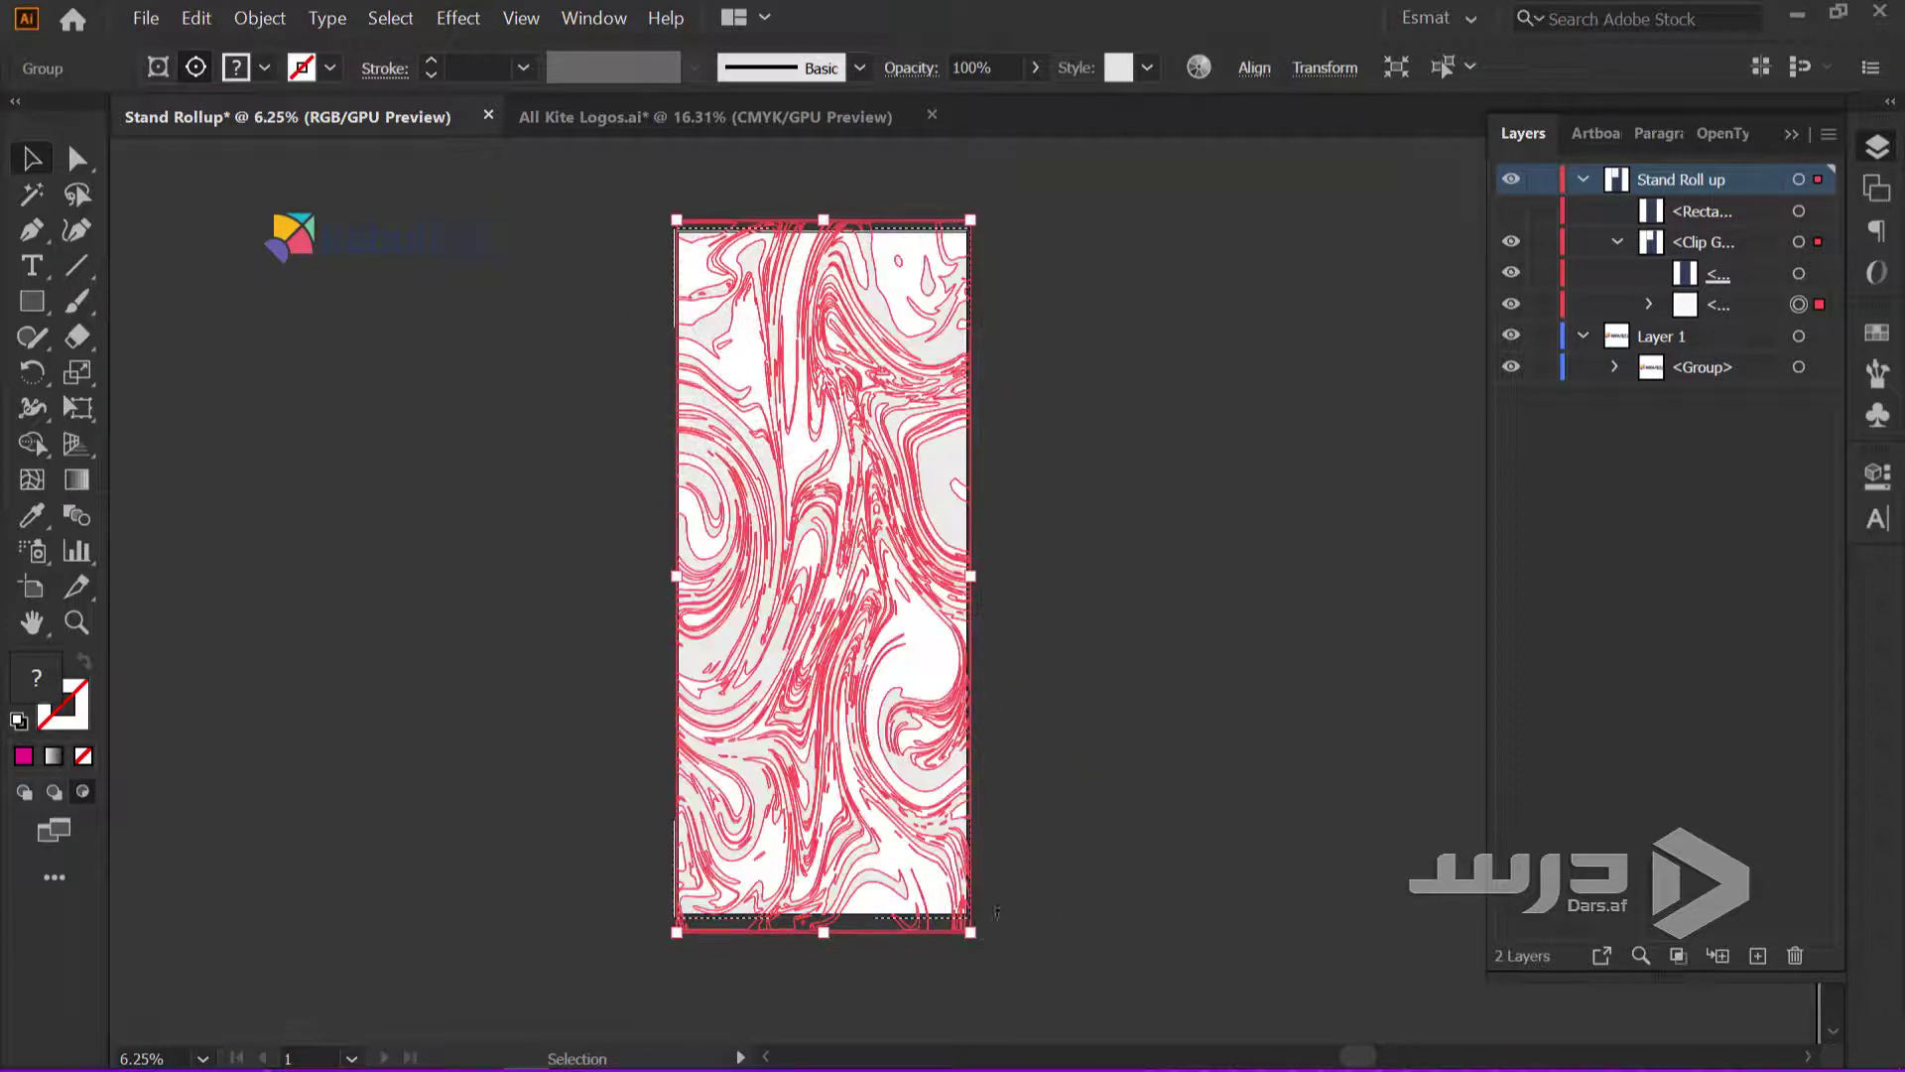
left_click(1060, 610)
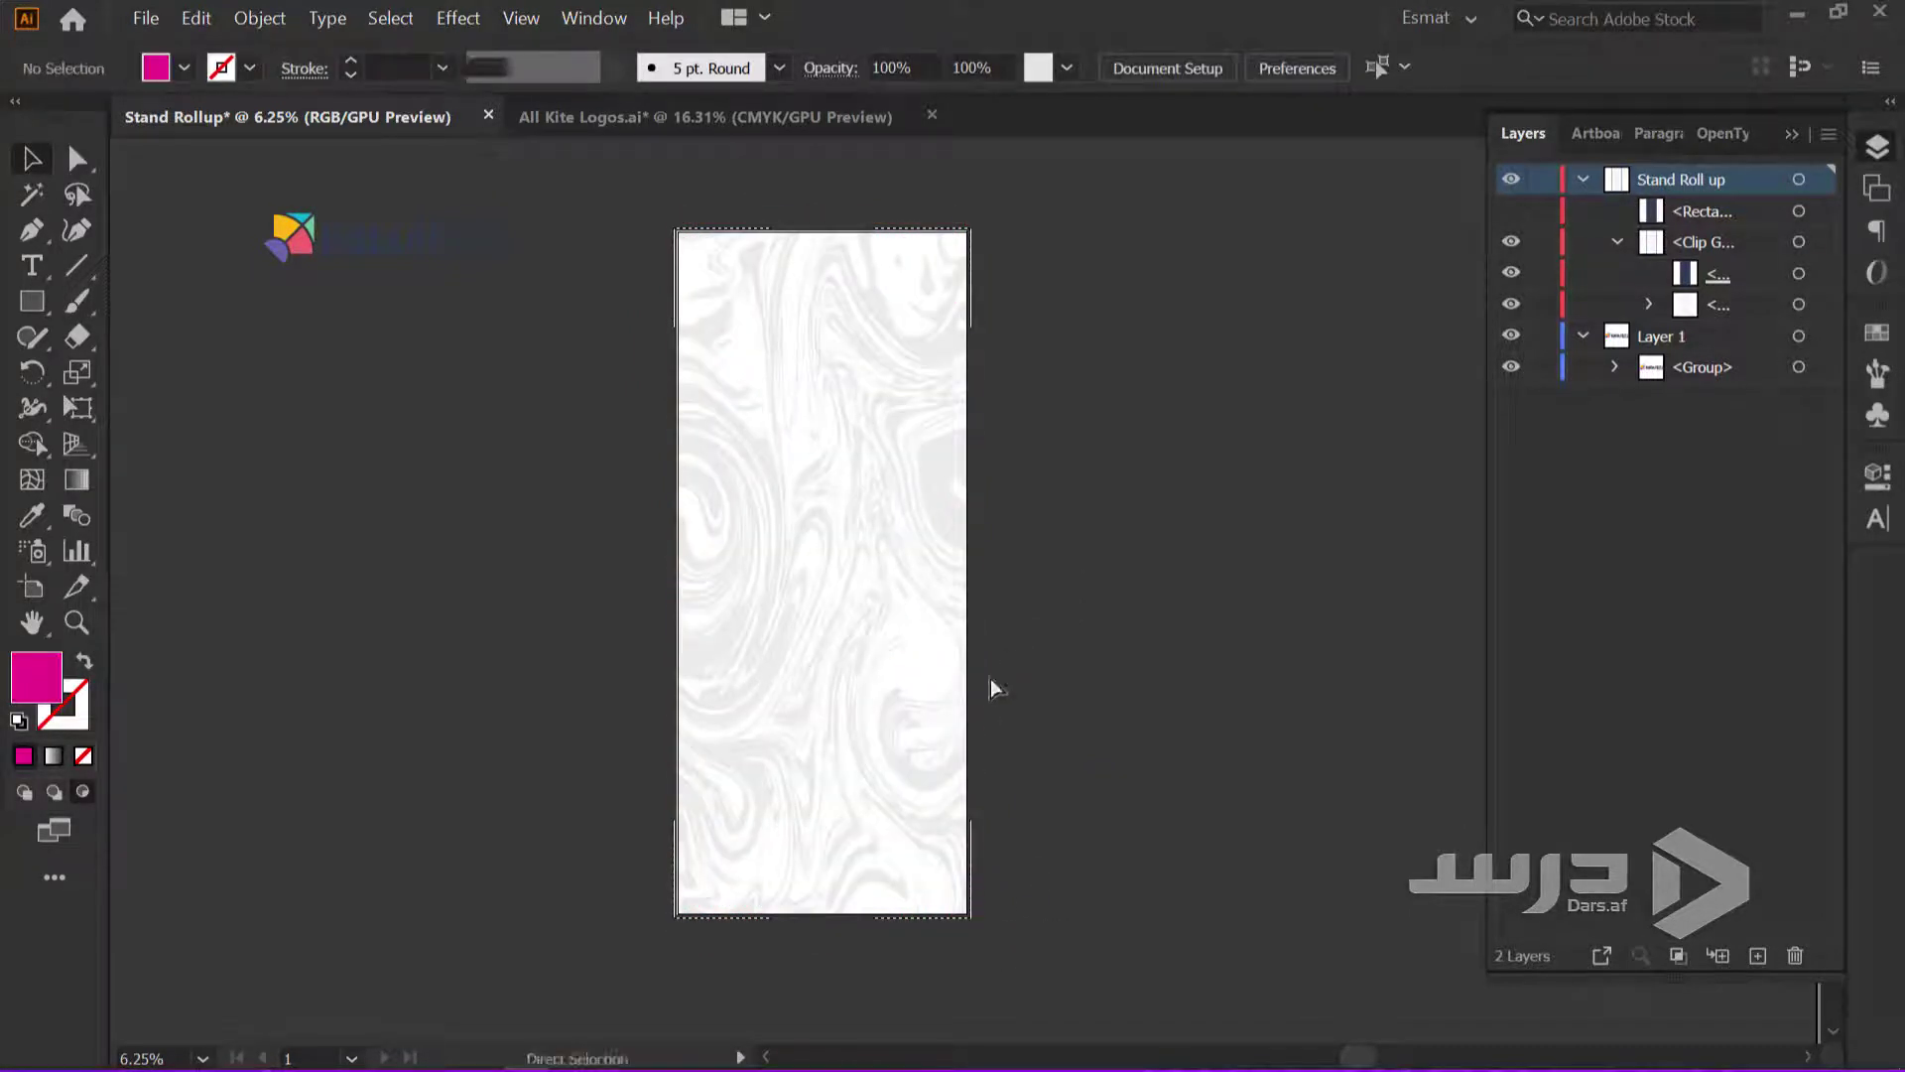
Re-enlarge and shift the marble to cover the banner, then lock the clip group
key("ctrl+z")
mouse_move(871, 491)
left_mouse_down()
mouse_move(977, 703)
mouse_move(1220, 925)
left_mouse_up()
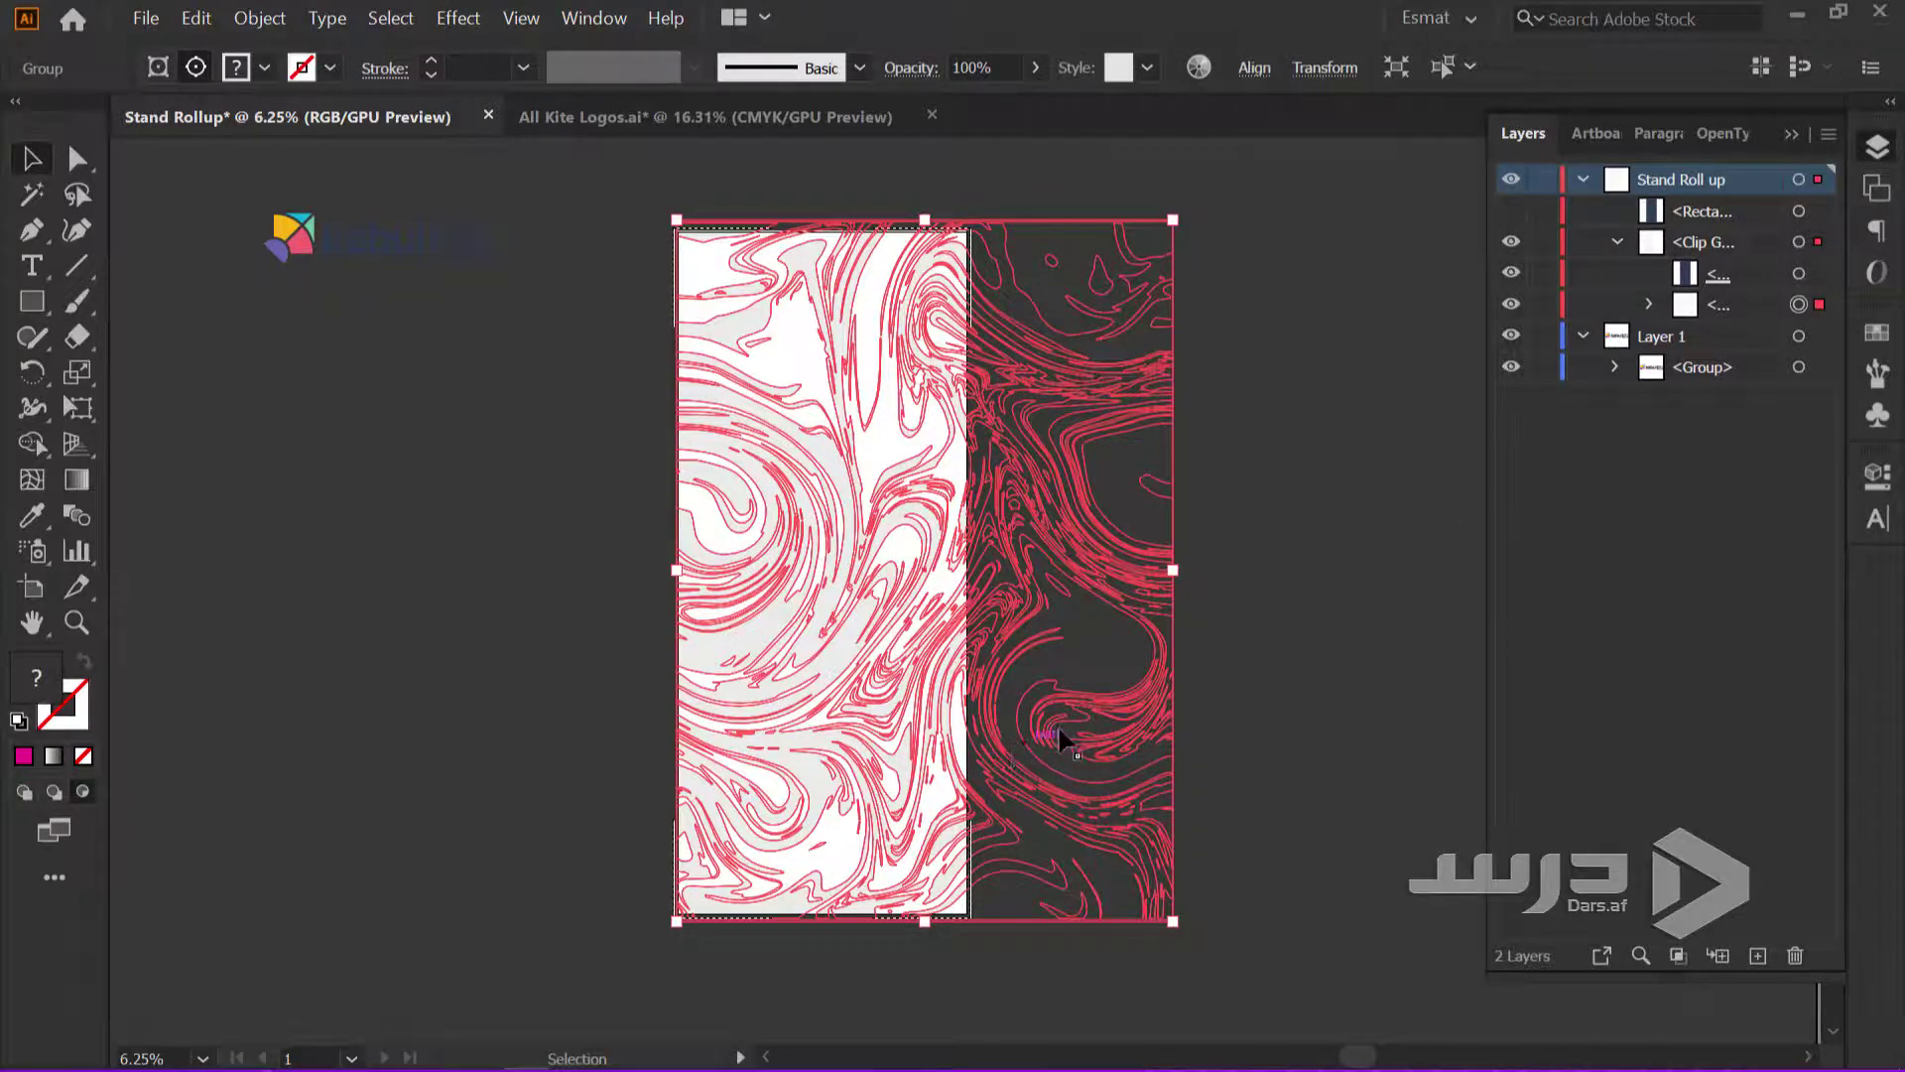
left_click_drag(1058, 731, 1014, 715)
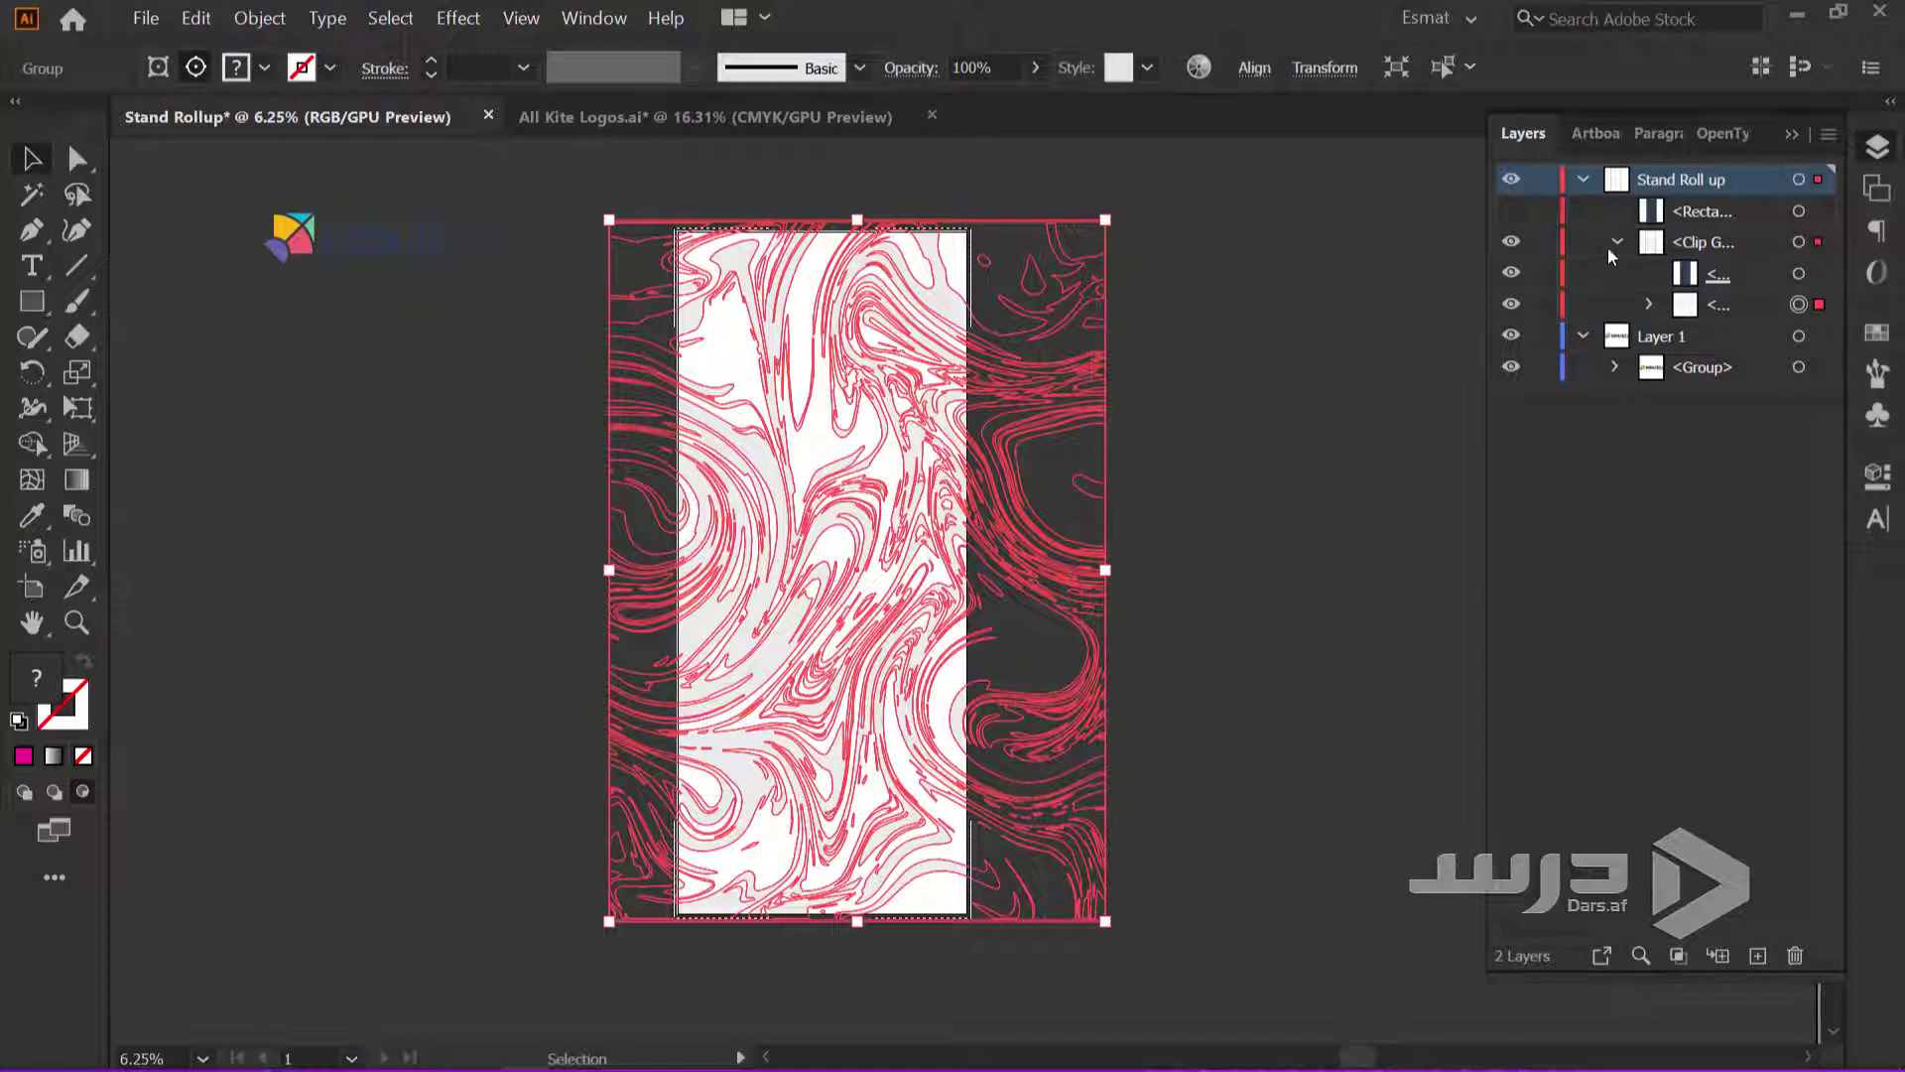
left_click(1541, 243)
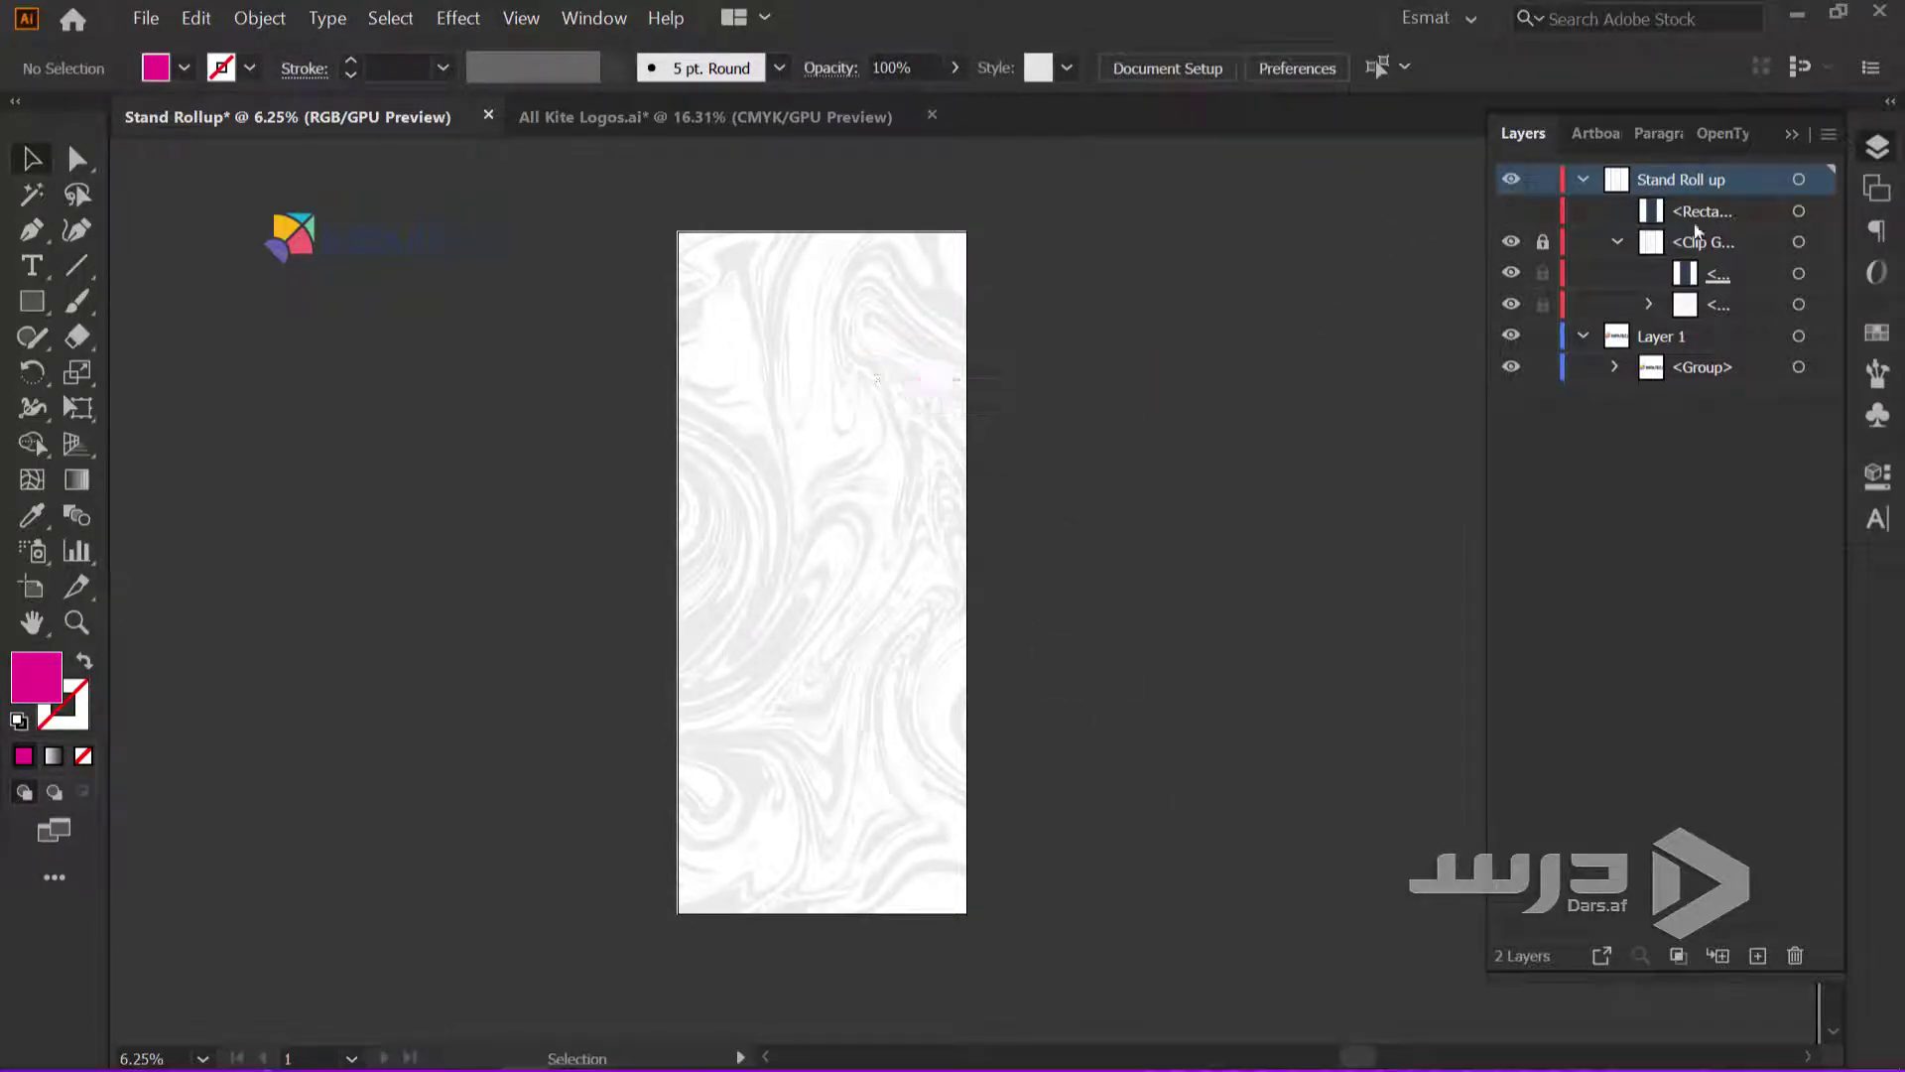
Show the hidden top rectangle and set its fill to None so the marble shows through
left_click(1616, 244)
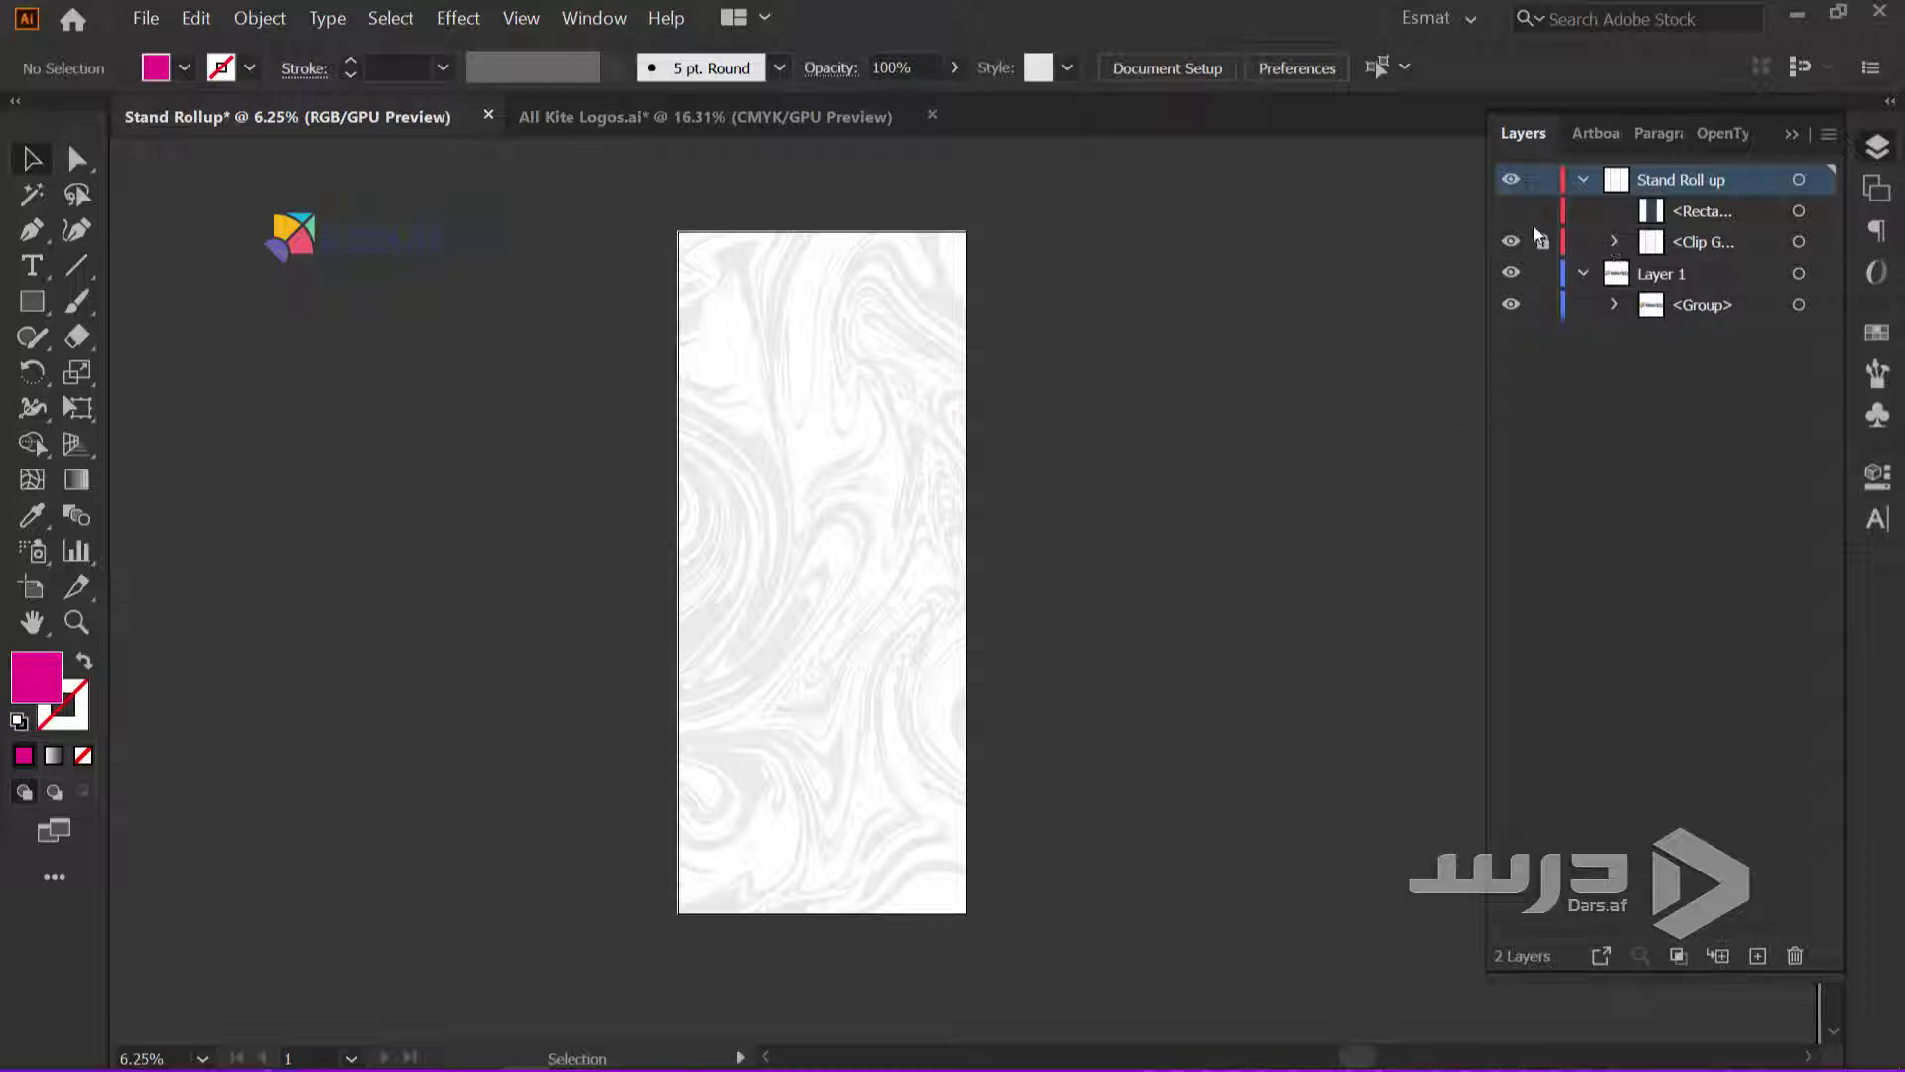
left_click(1511, 210)
left_click(818, 393)
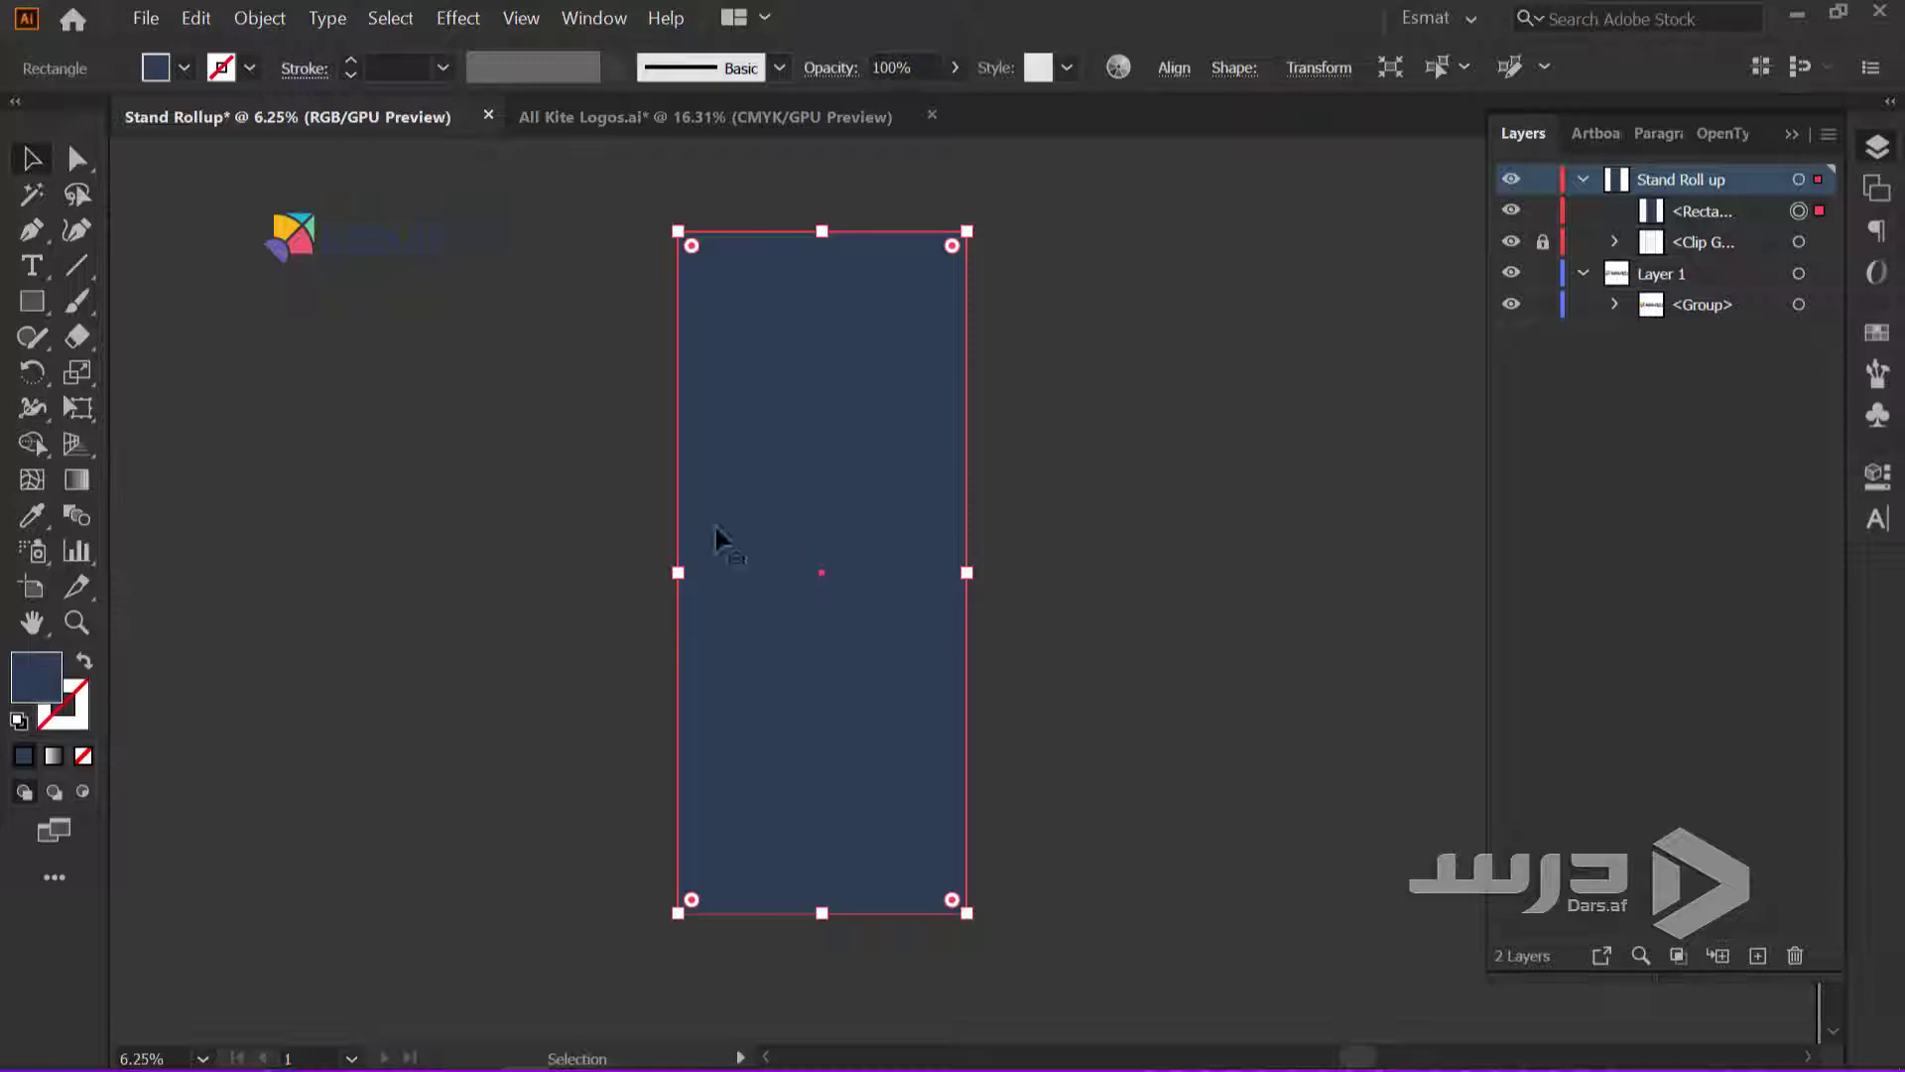
scroll(617, 610, "up", 1, "alt")
scroll(617, 609, "up", 2, "alt")
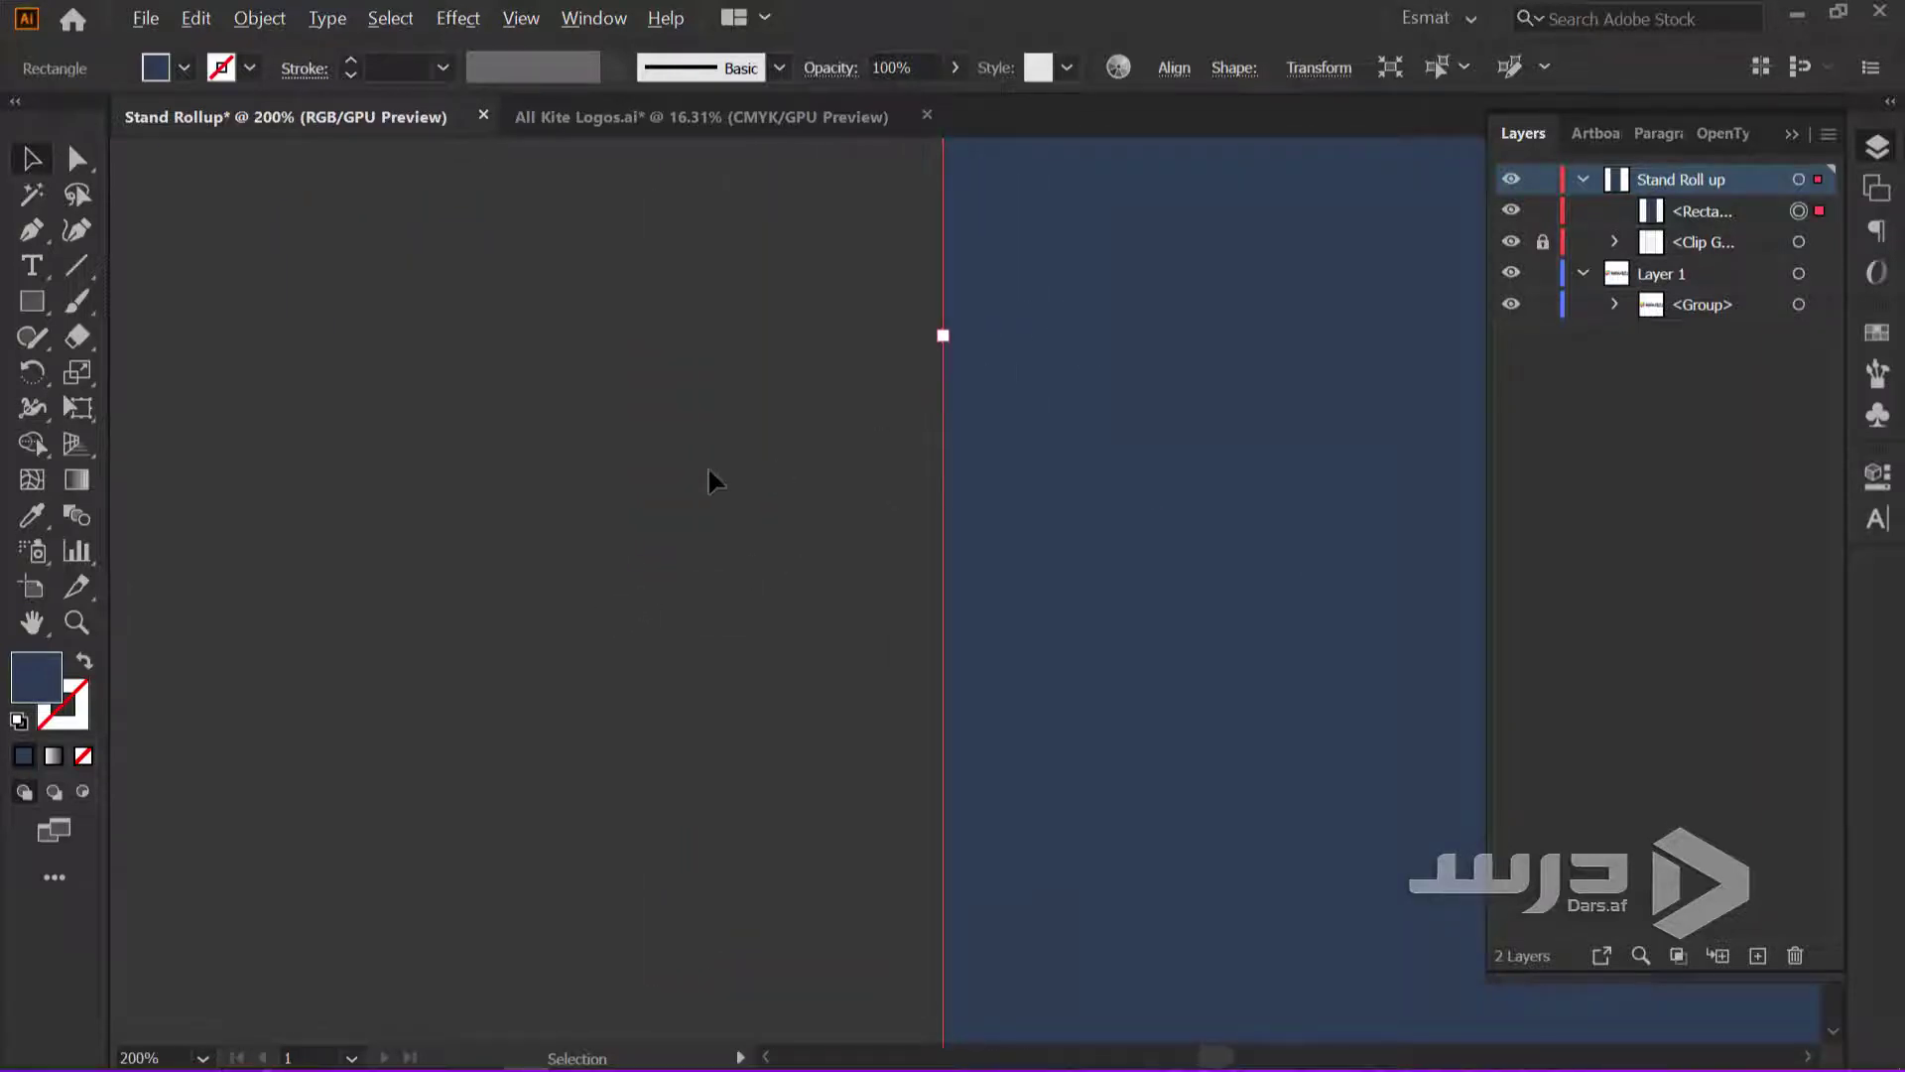
scroll(702, 477, "down", 8, "alt")
scroll(919, 481, "up", 1, "alt")
scroll(906, 347, "up", 1, "alt")
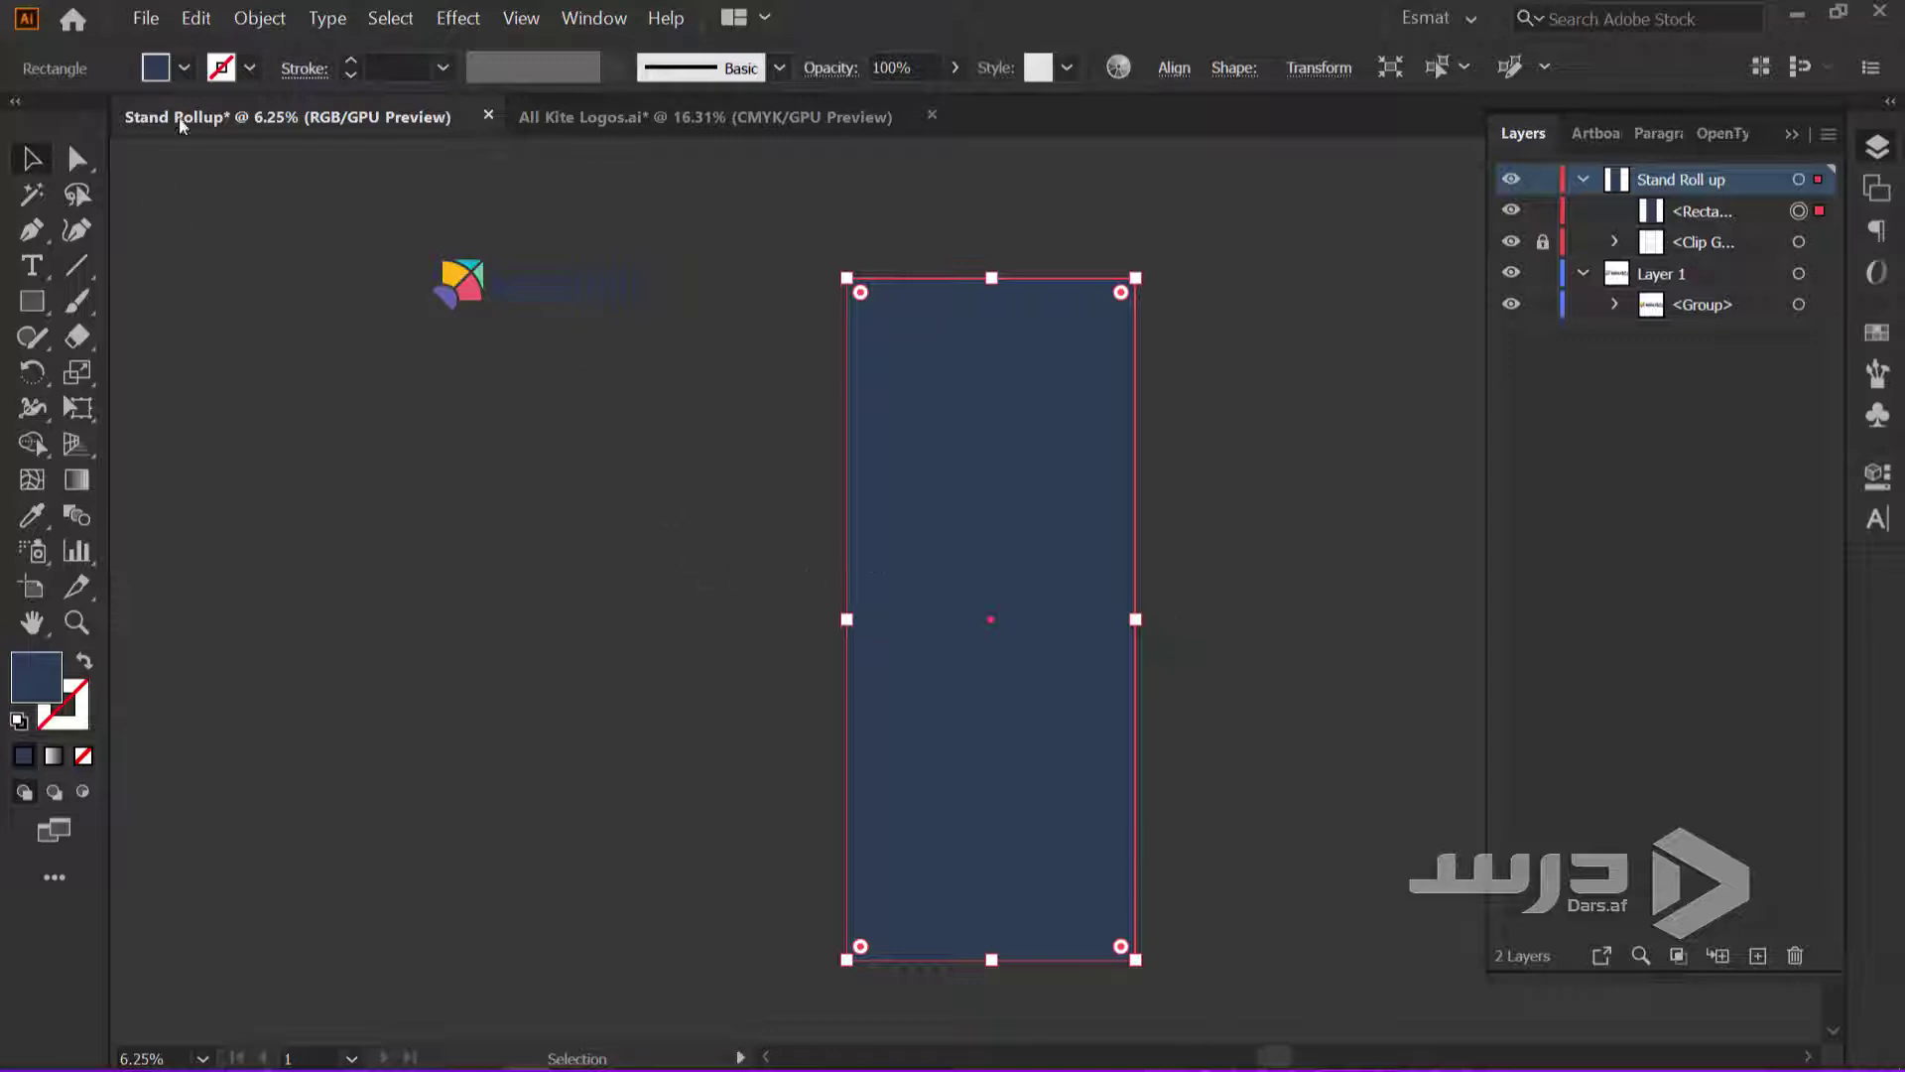
left_click(184, 68)
left_click(19, 118)
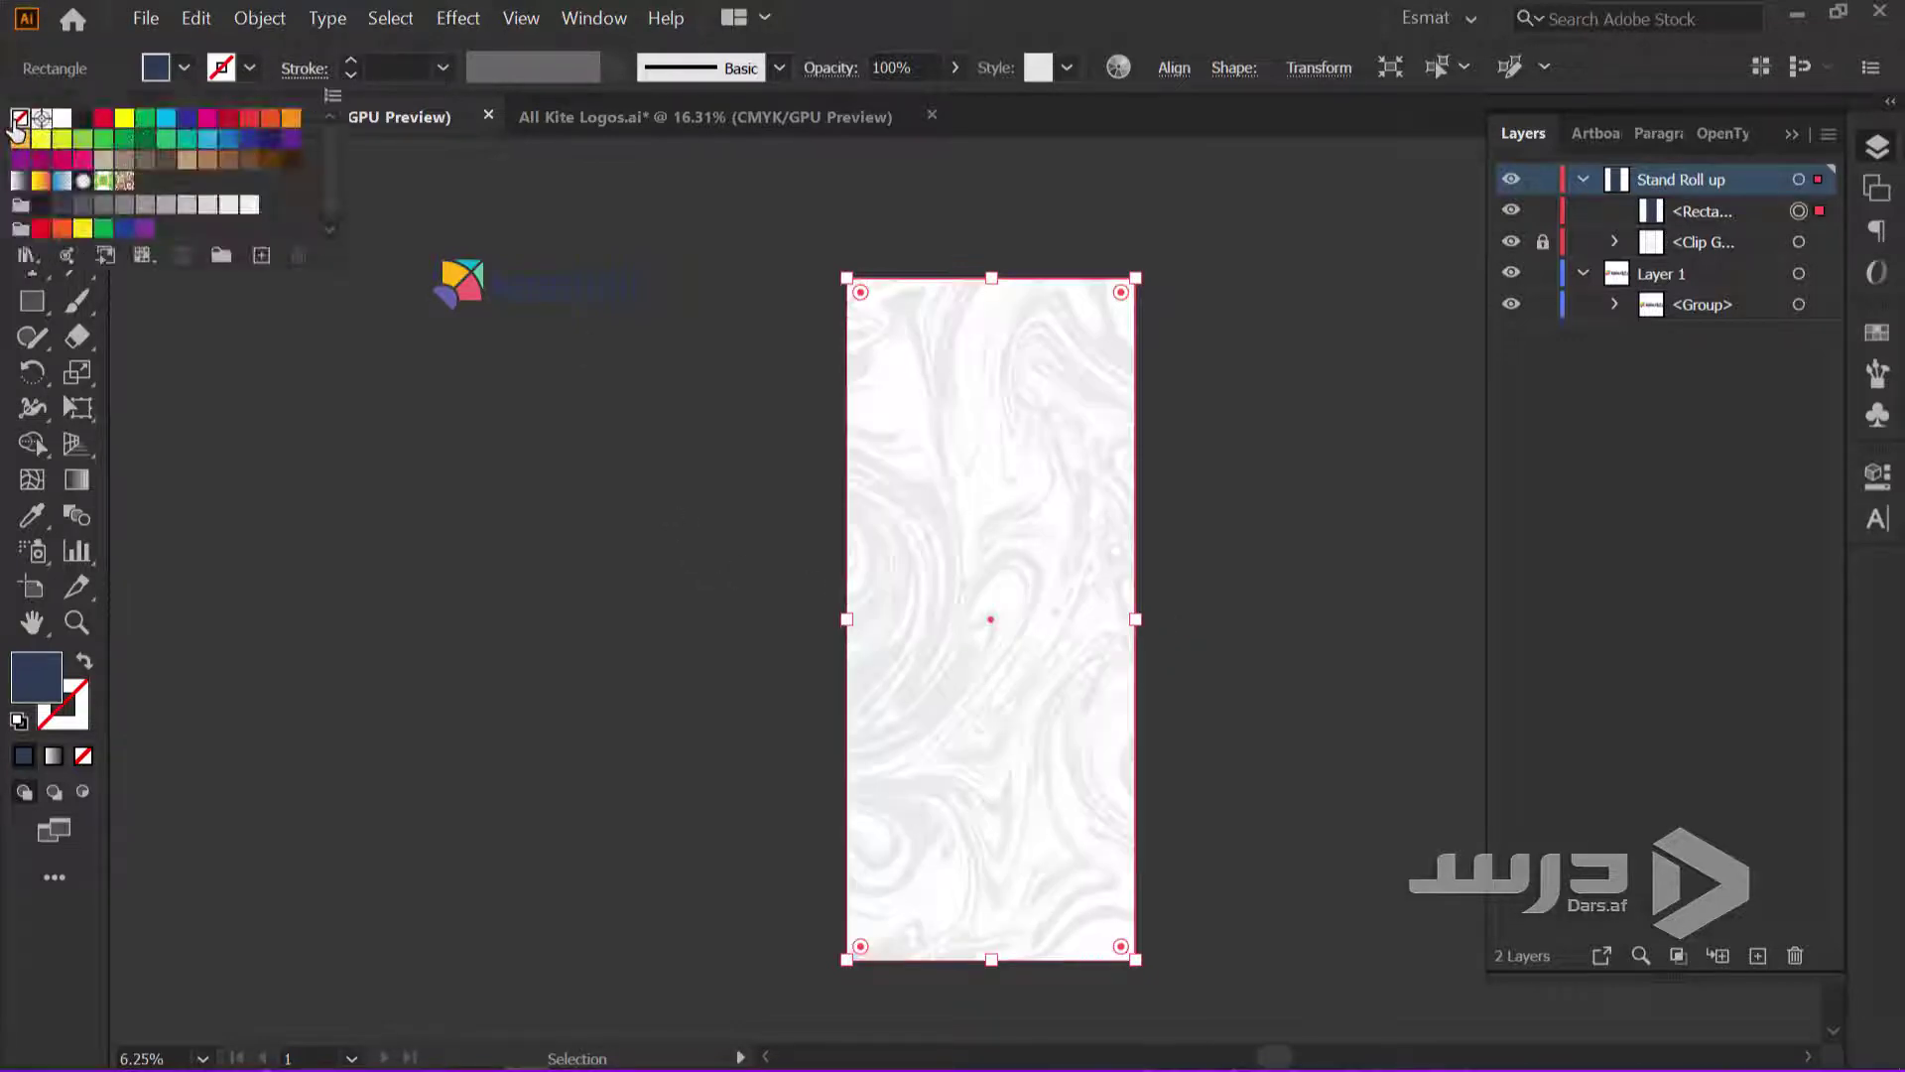
left_click(251, 68)
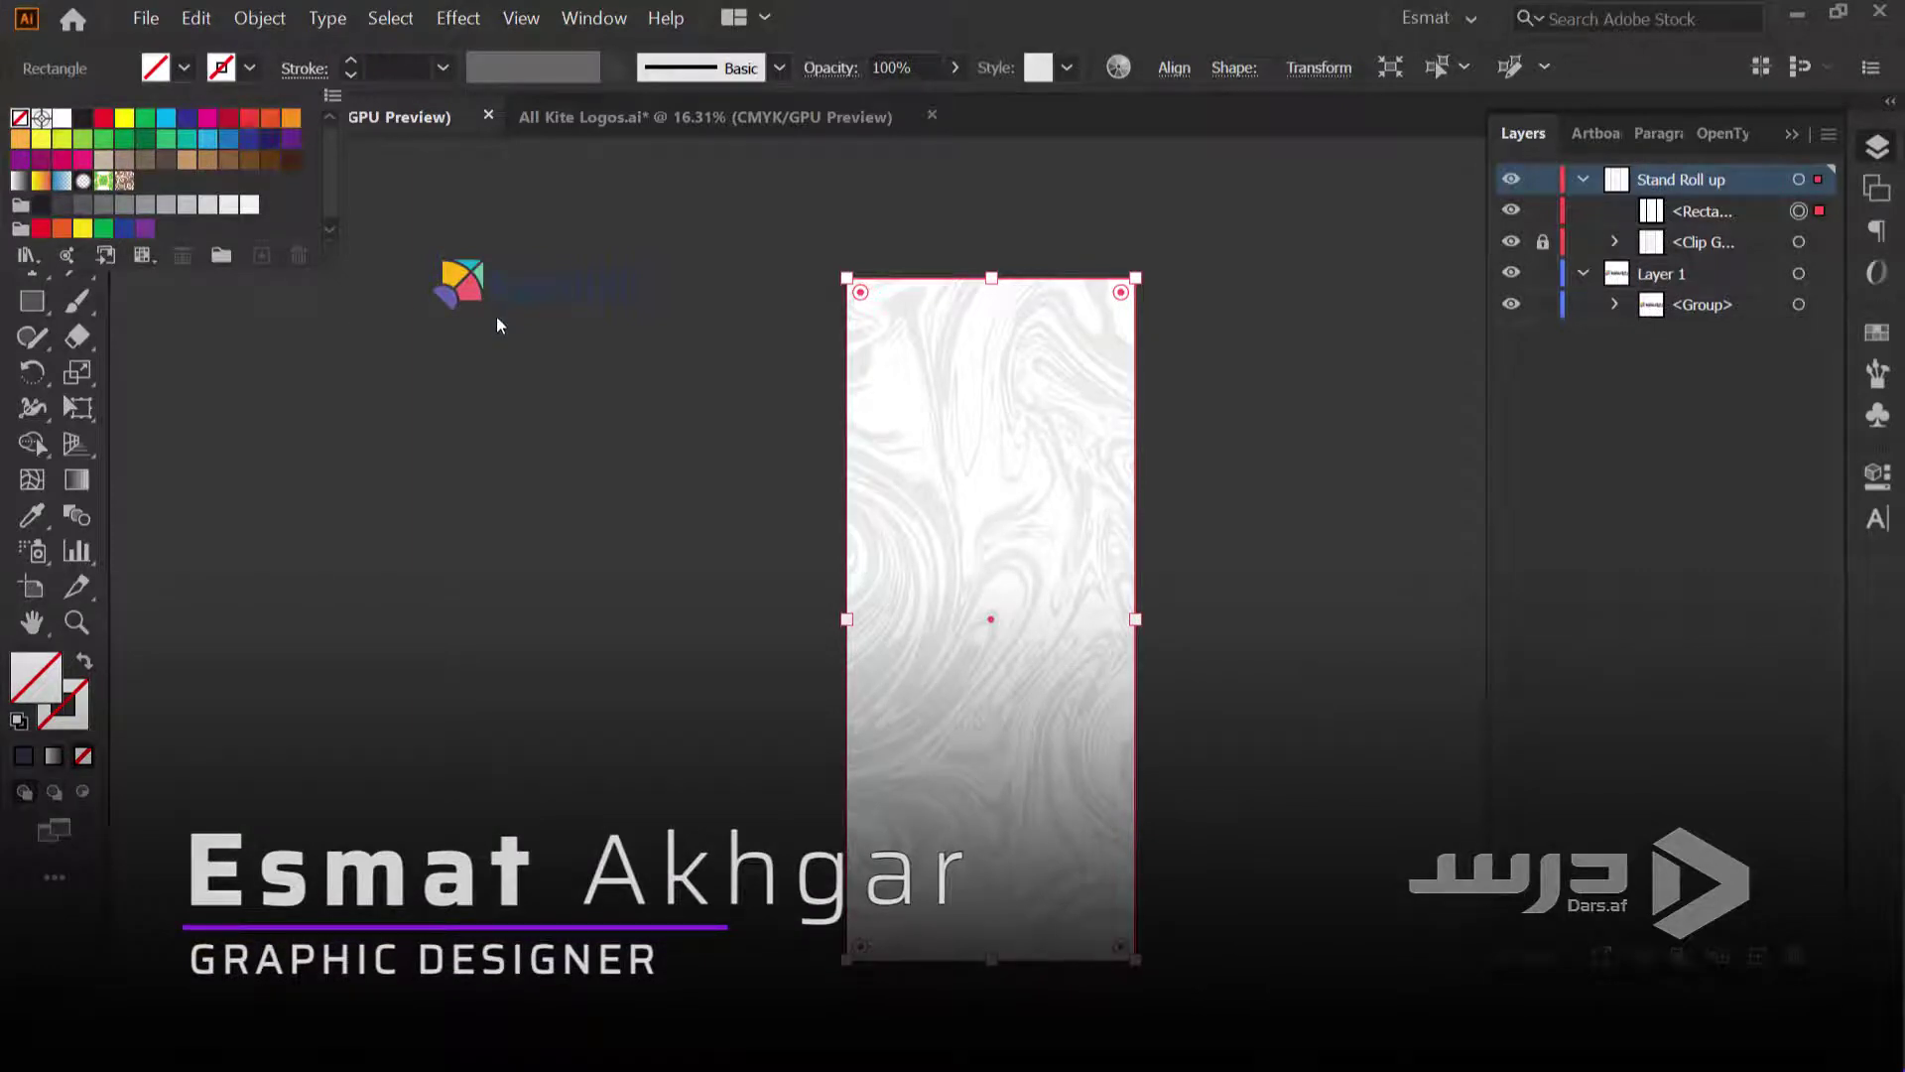
Turn the selected Kabul Kite logo's colours into a new colour group of global swatches
scroll(177, 213, "down", 1)
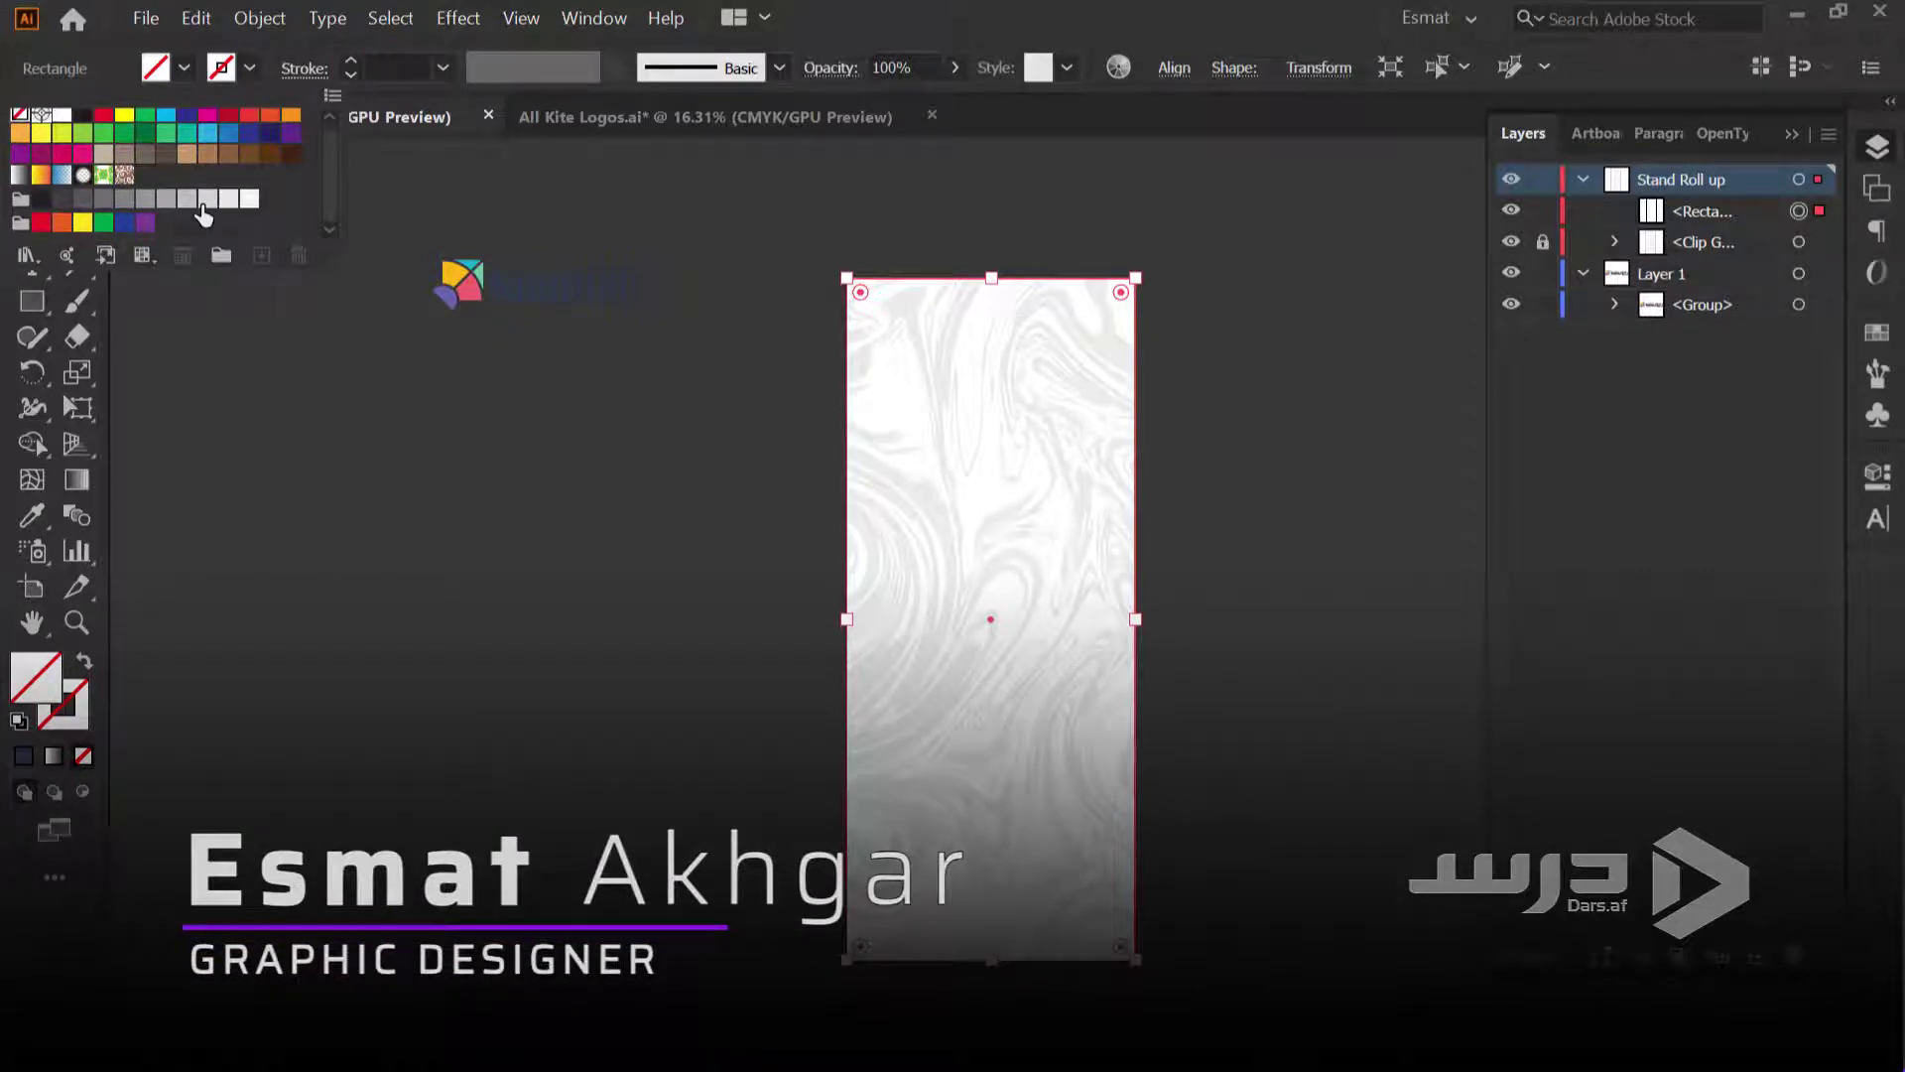
left_click(294, 371)
left_click_drag(380, 359, 592, 208)
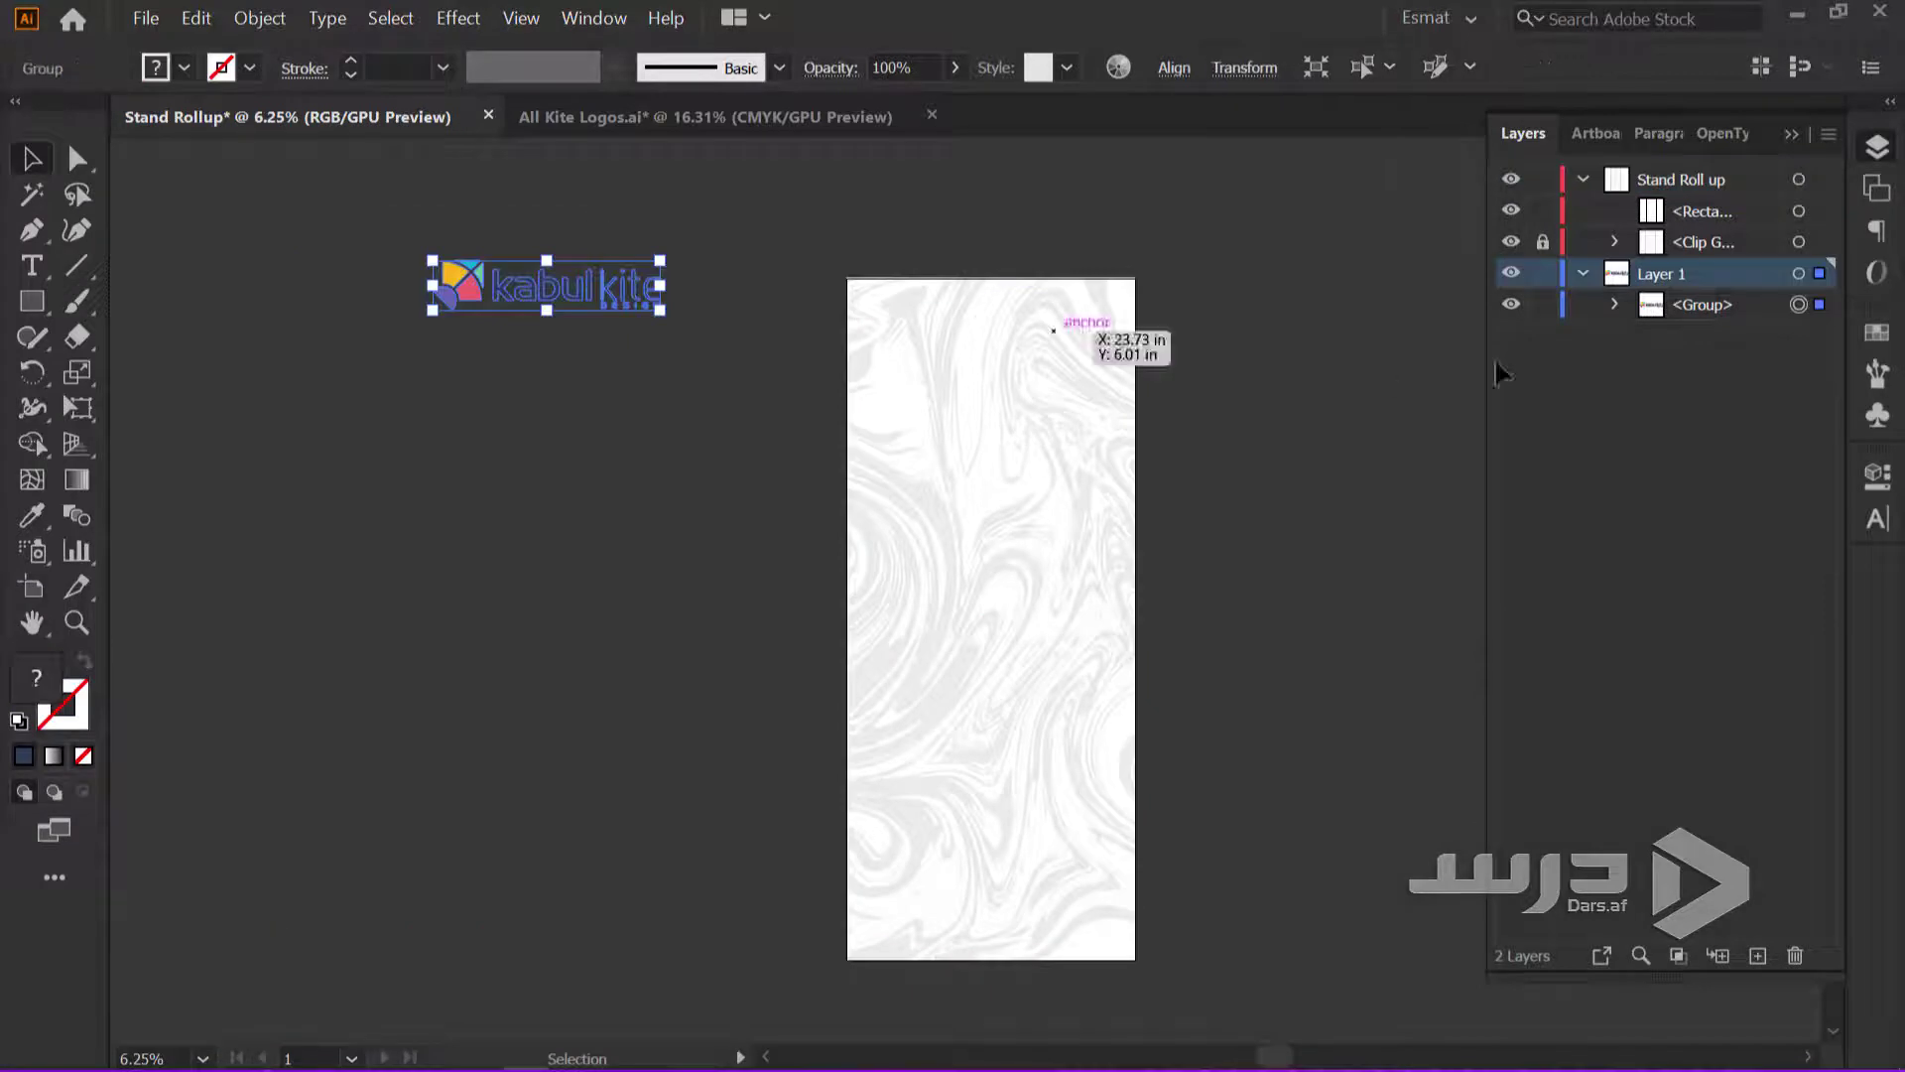
left_click(1876, 332)
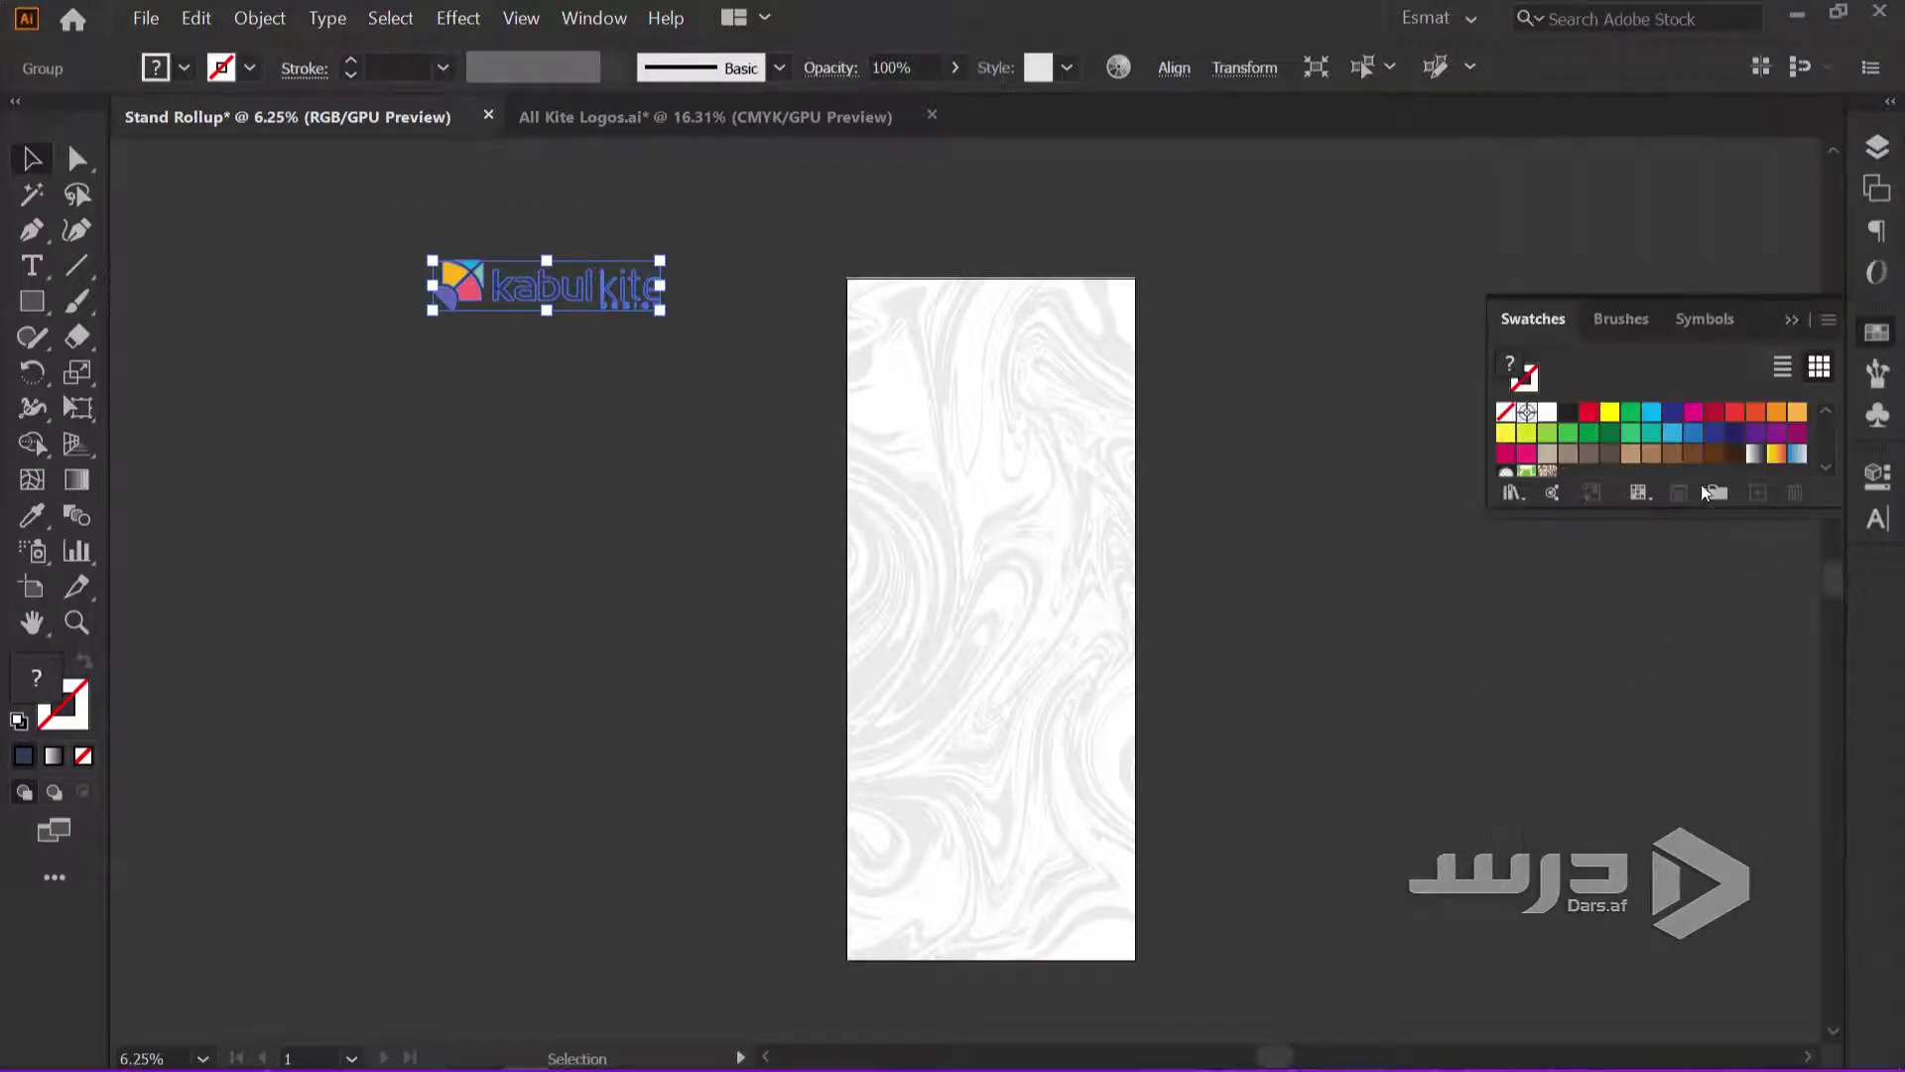
left_click(1718, 494)
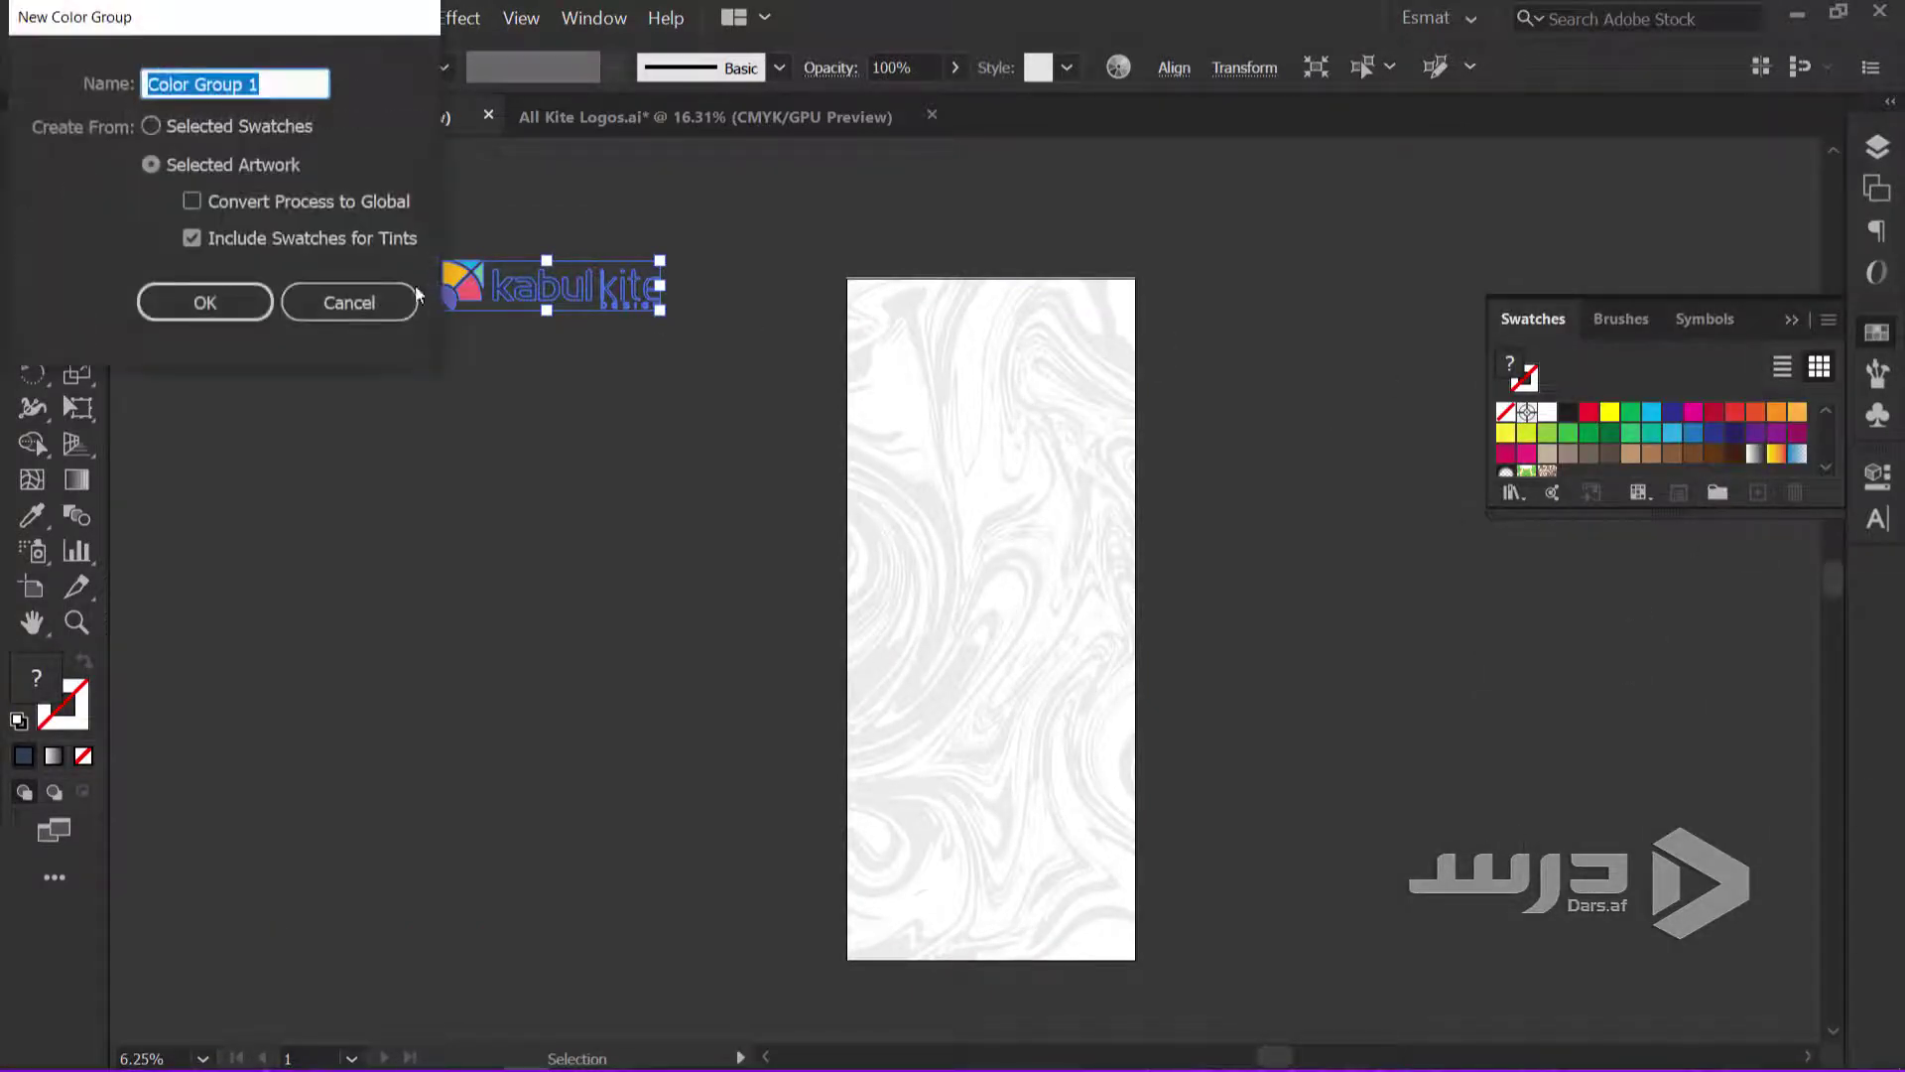
left_click(191, 201)
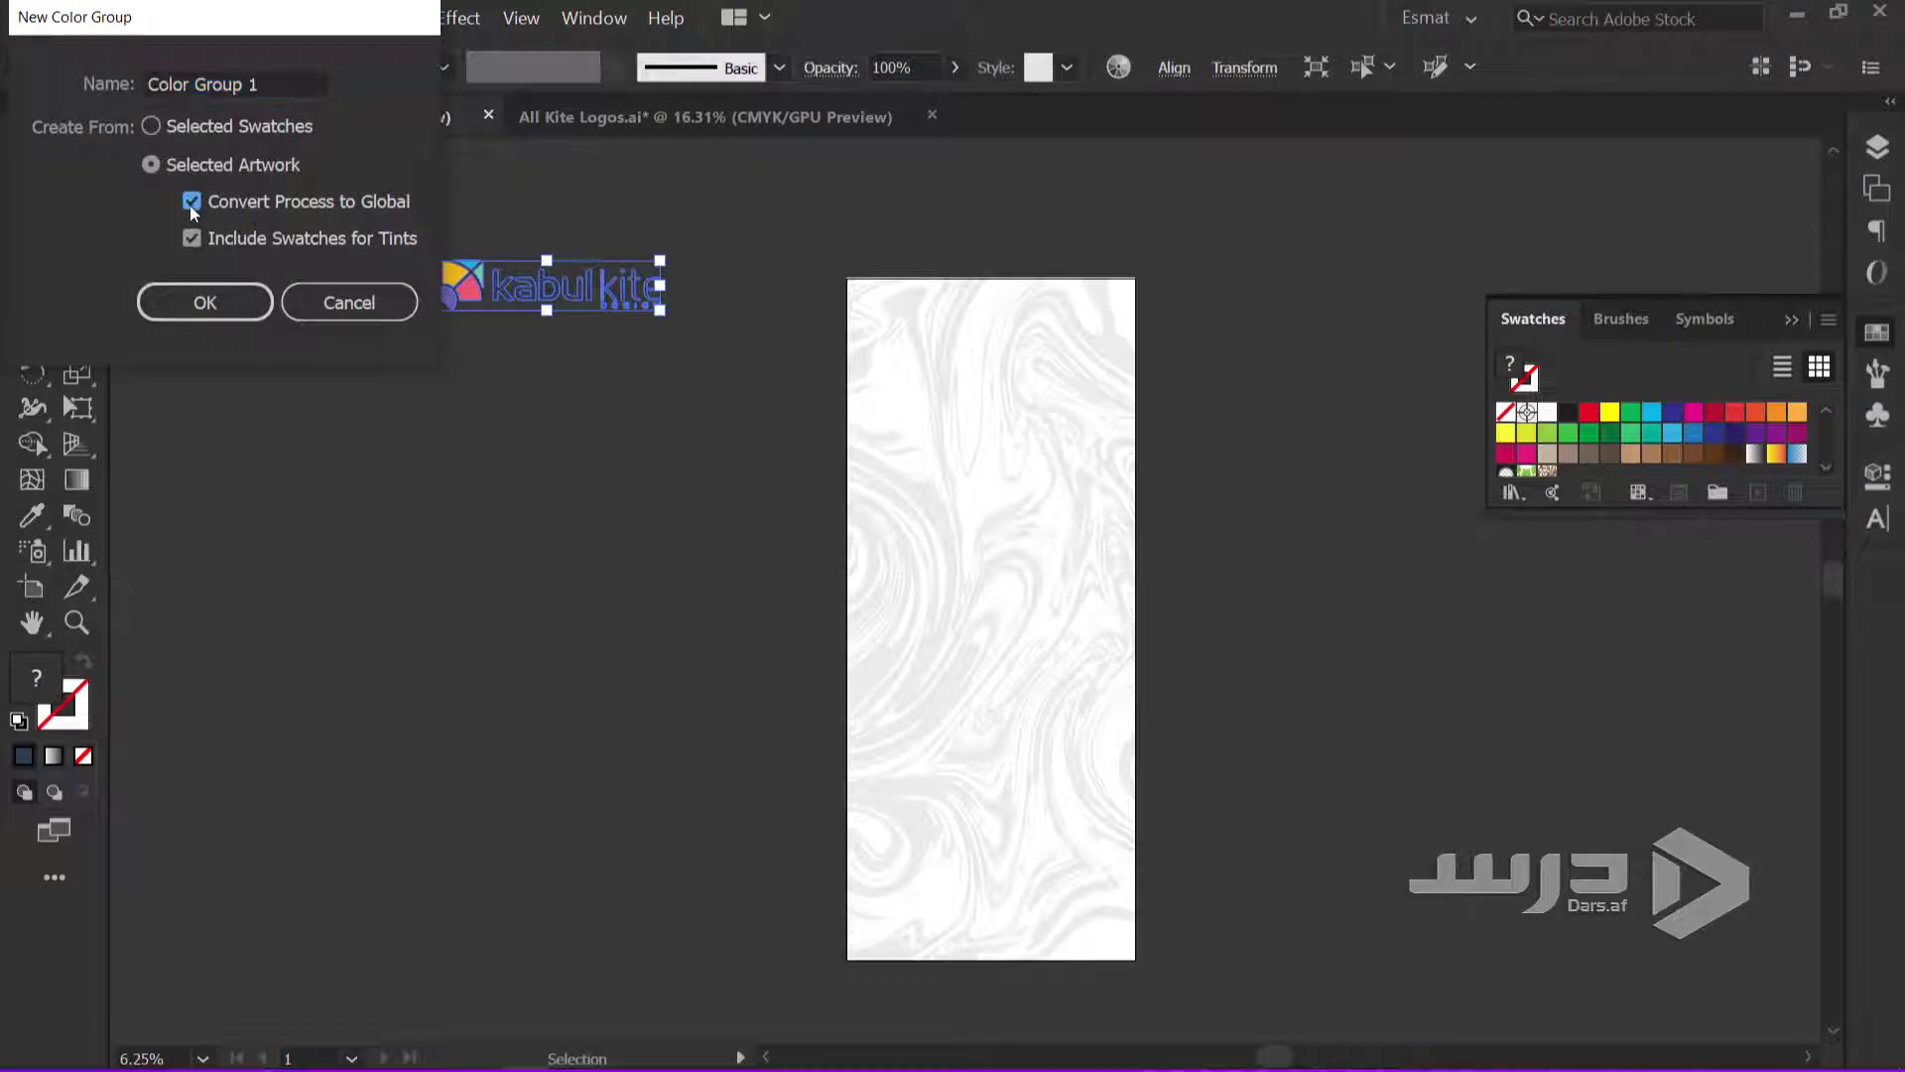
left_click(205, 302)
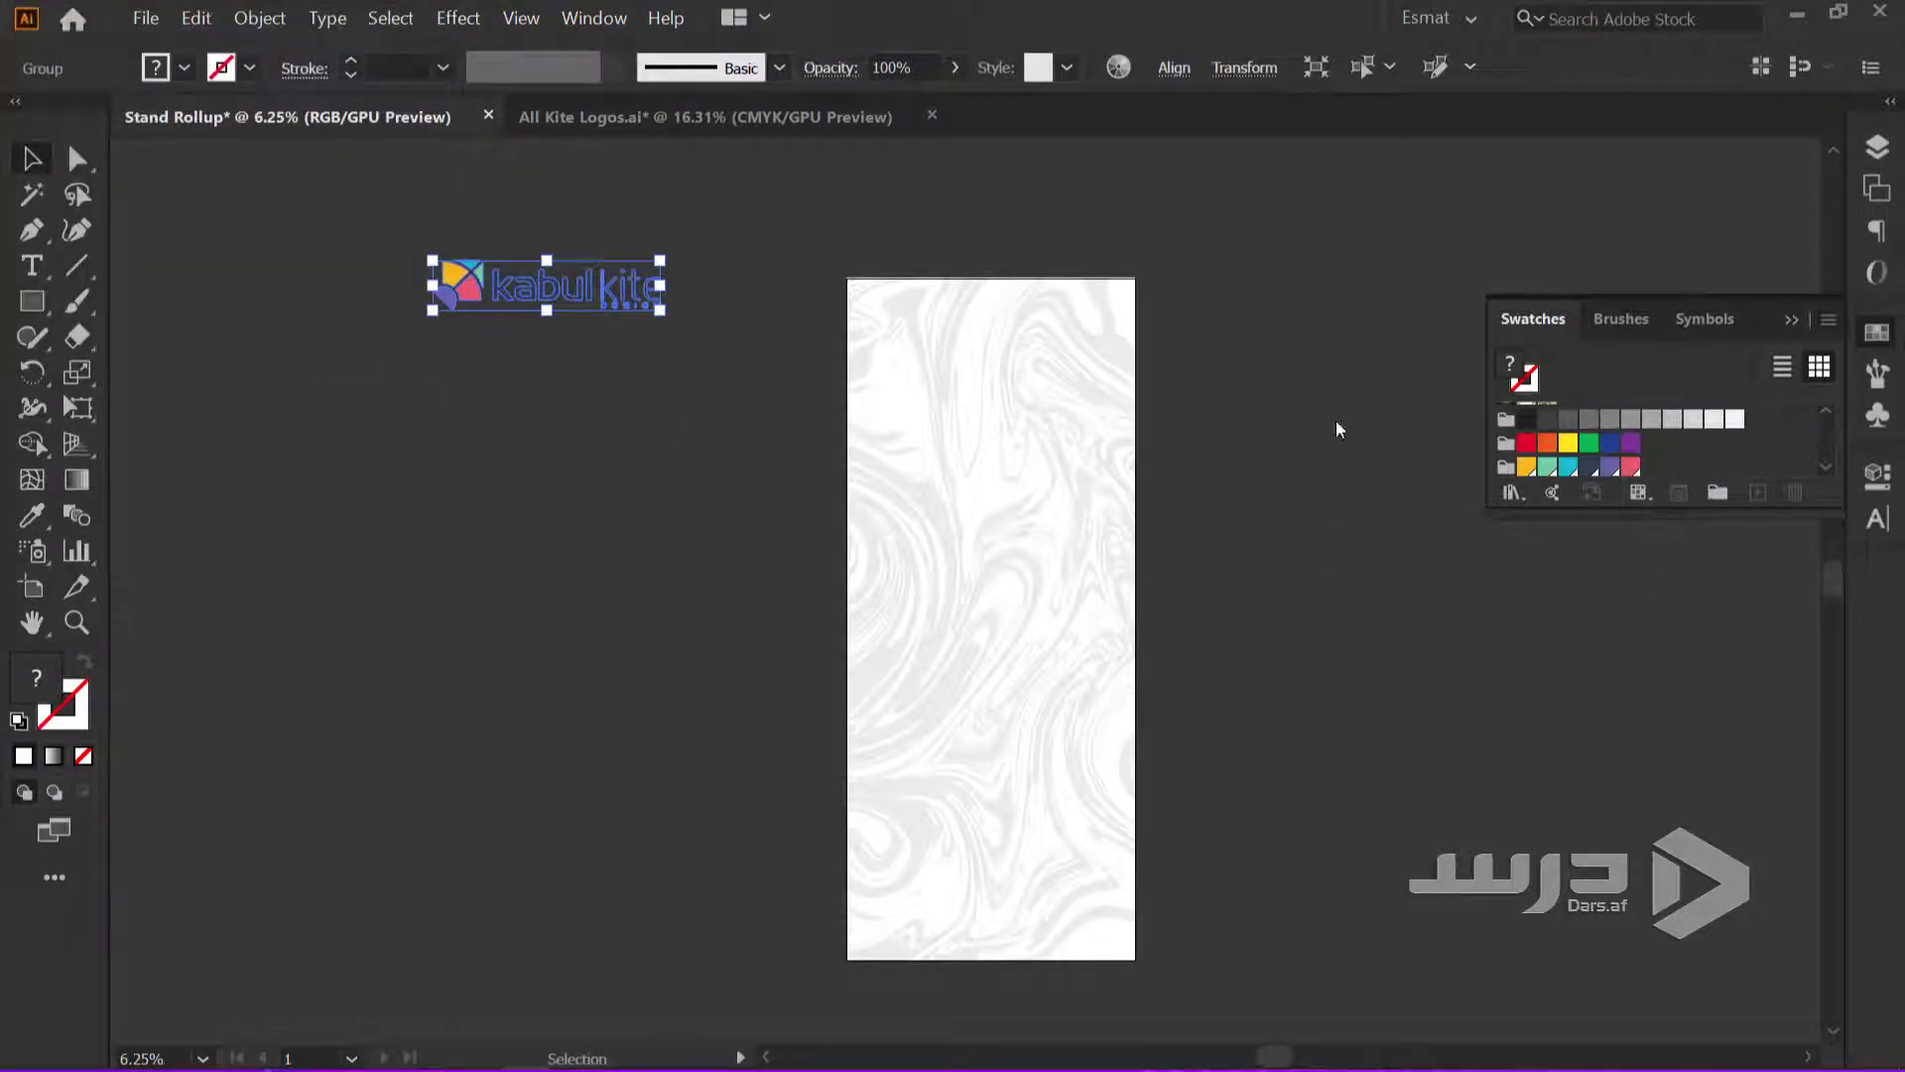
left_click(704, 391)
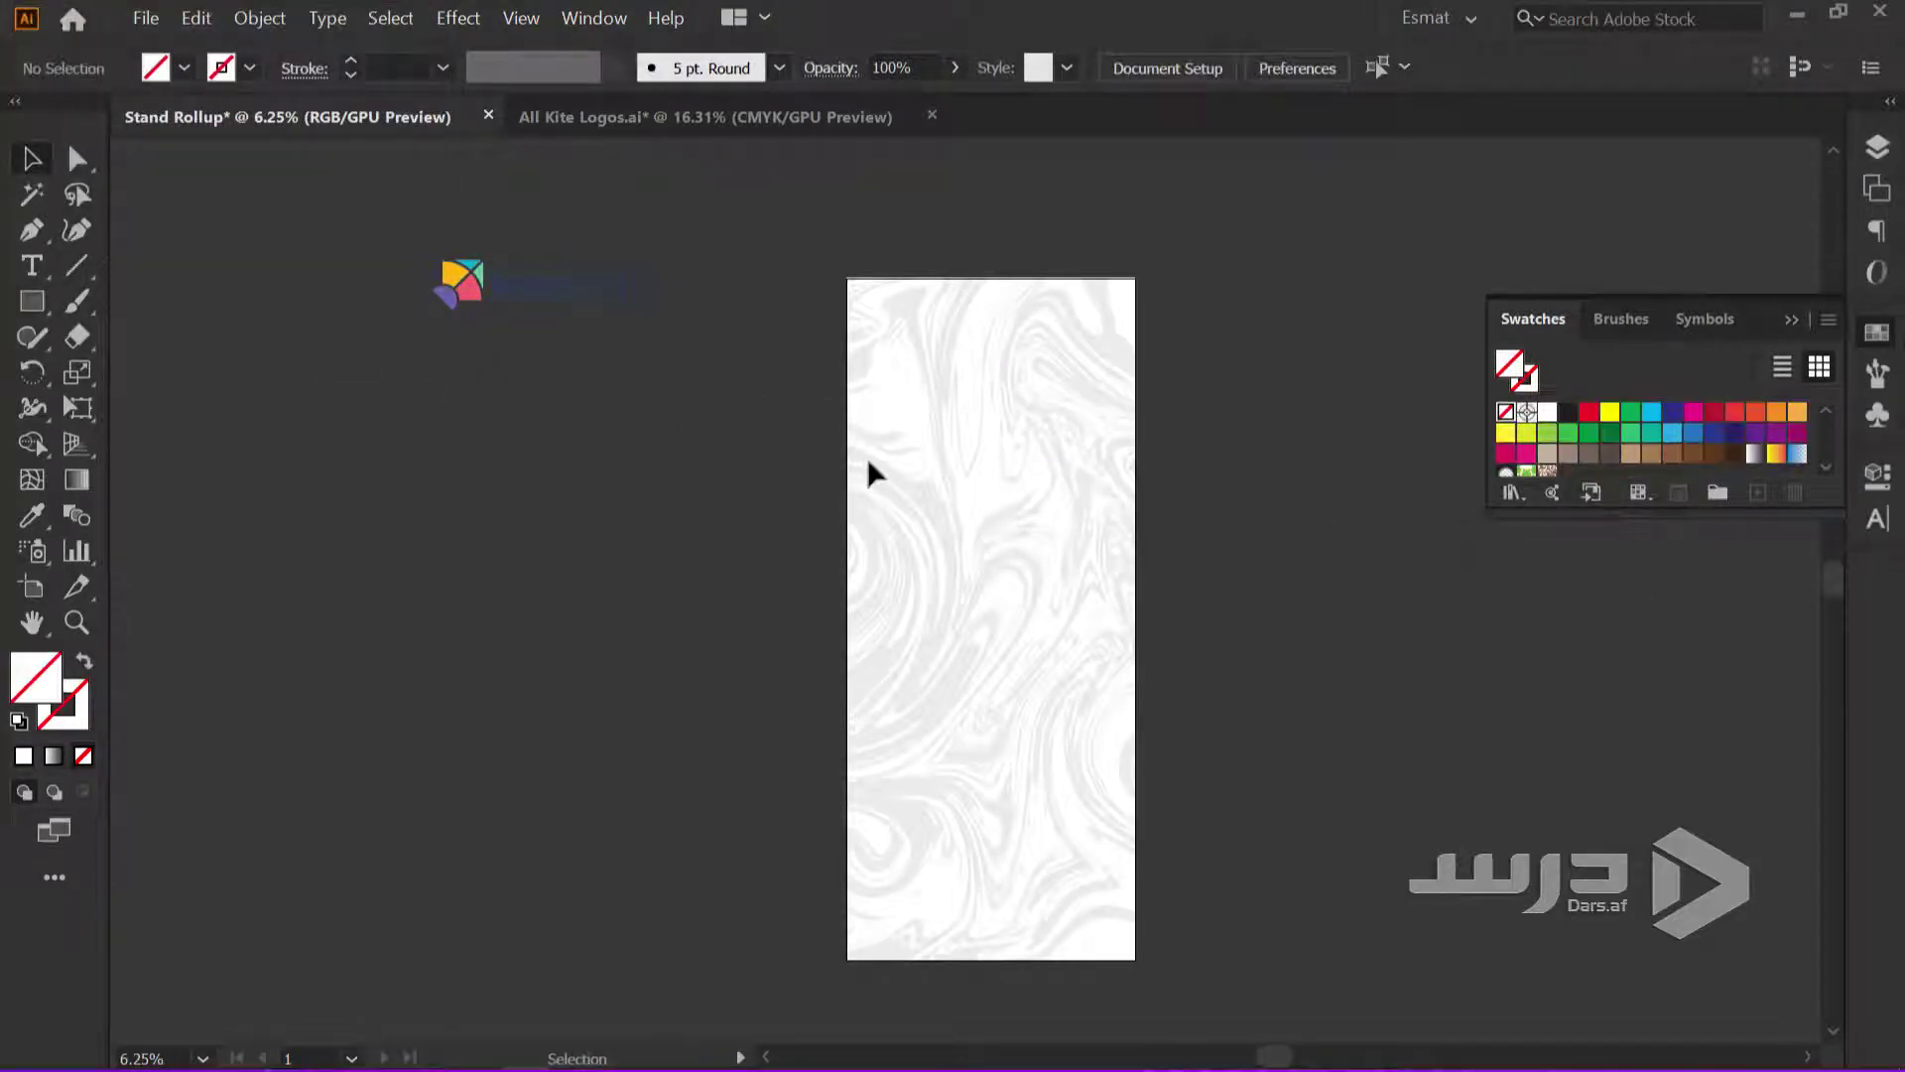
Select the marble rectangle and give its stroke the R=103 G=103 B=174 purple-blue swatch
left_click(1894, 155)
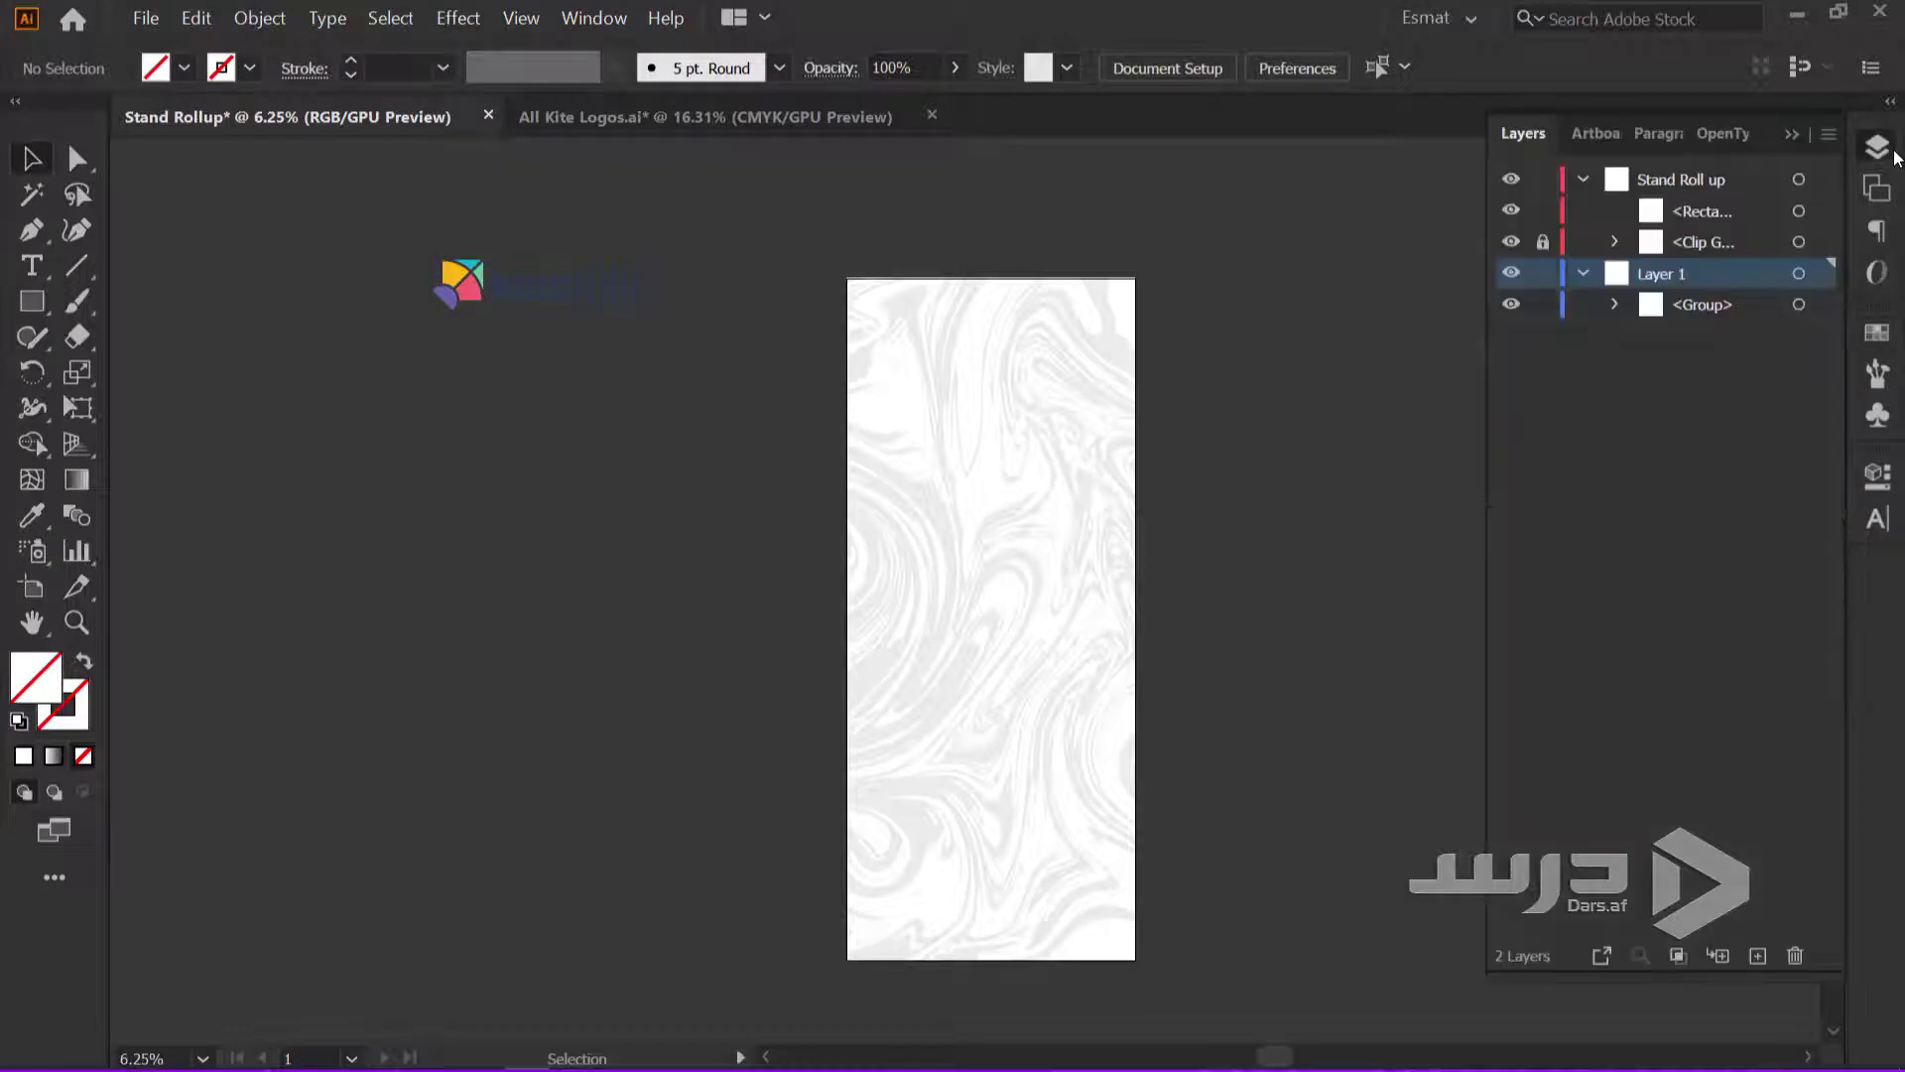
left_click(1799, 212)
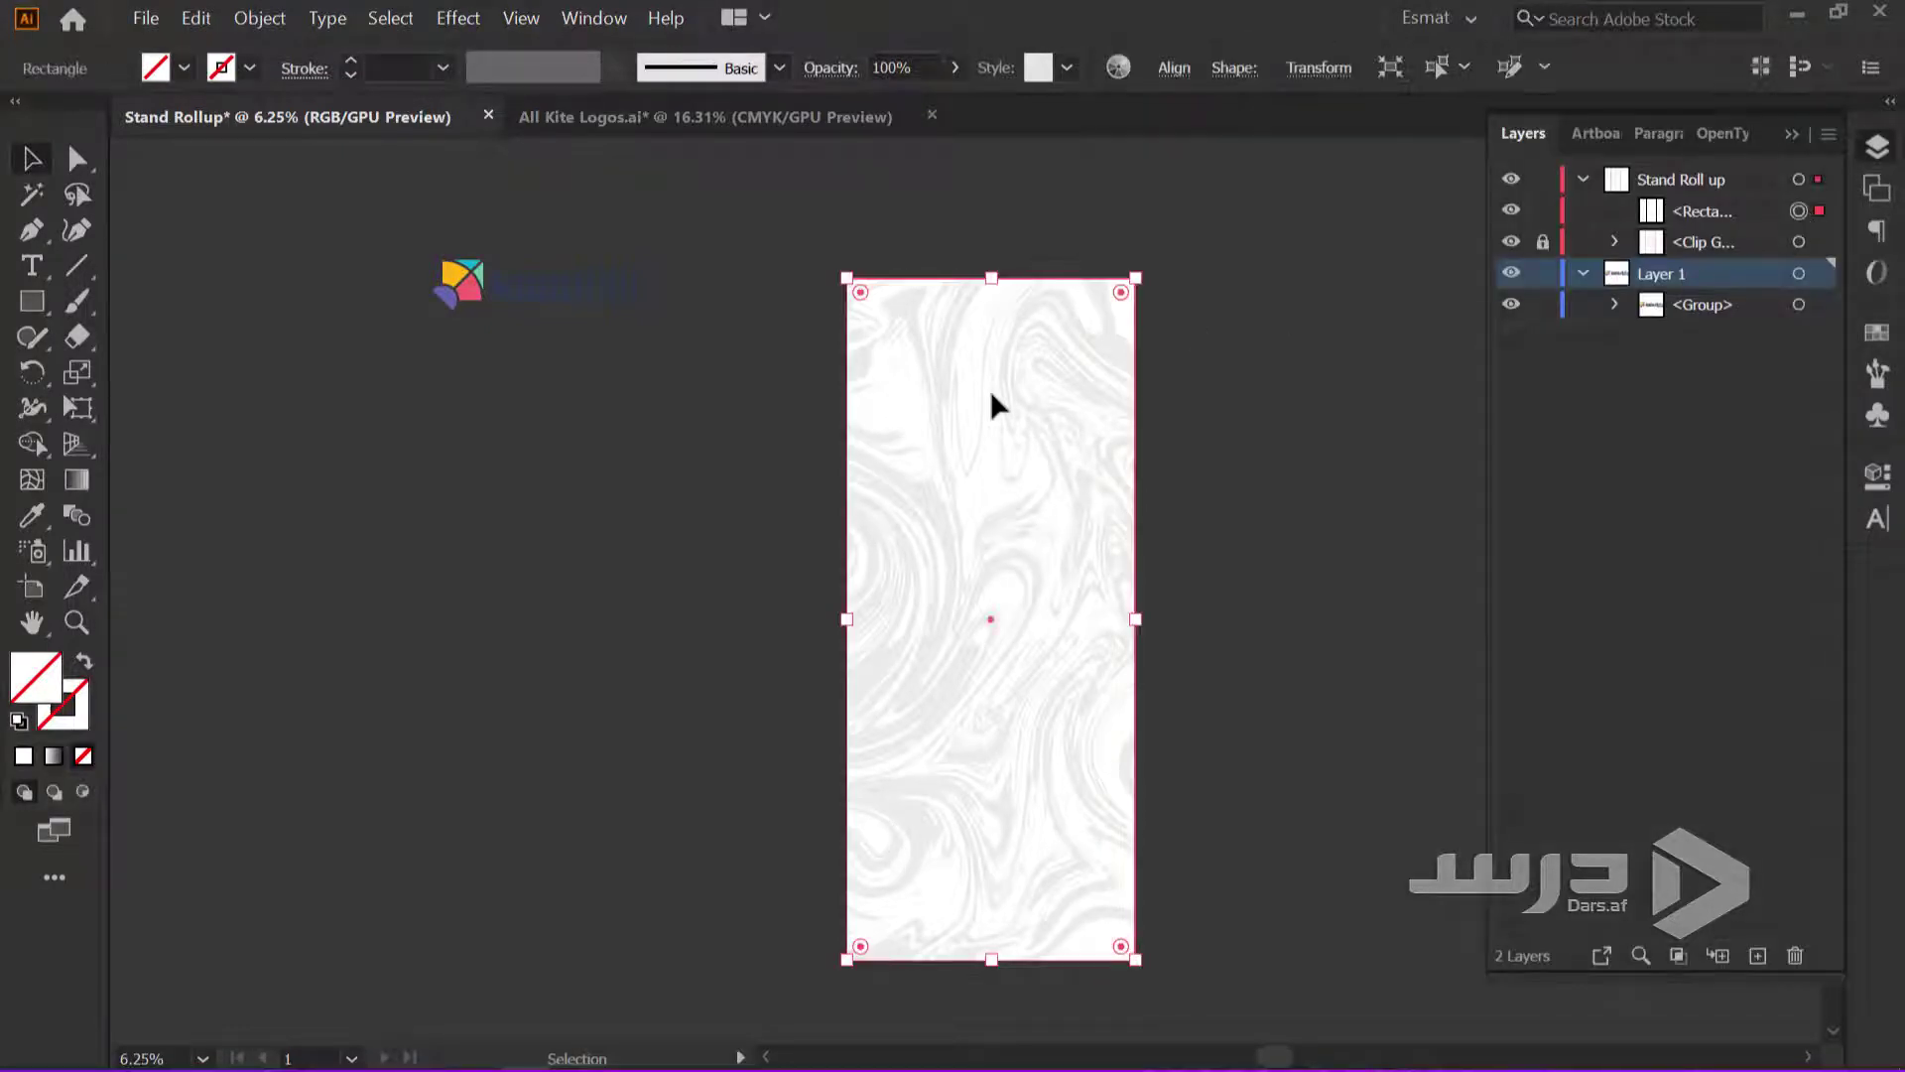
left_click(249, 69)
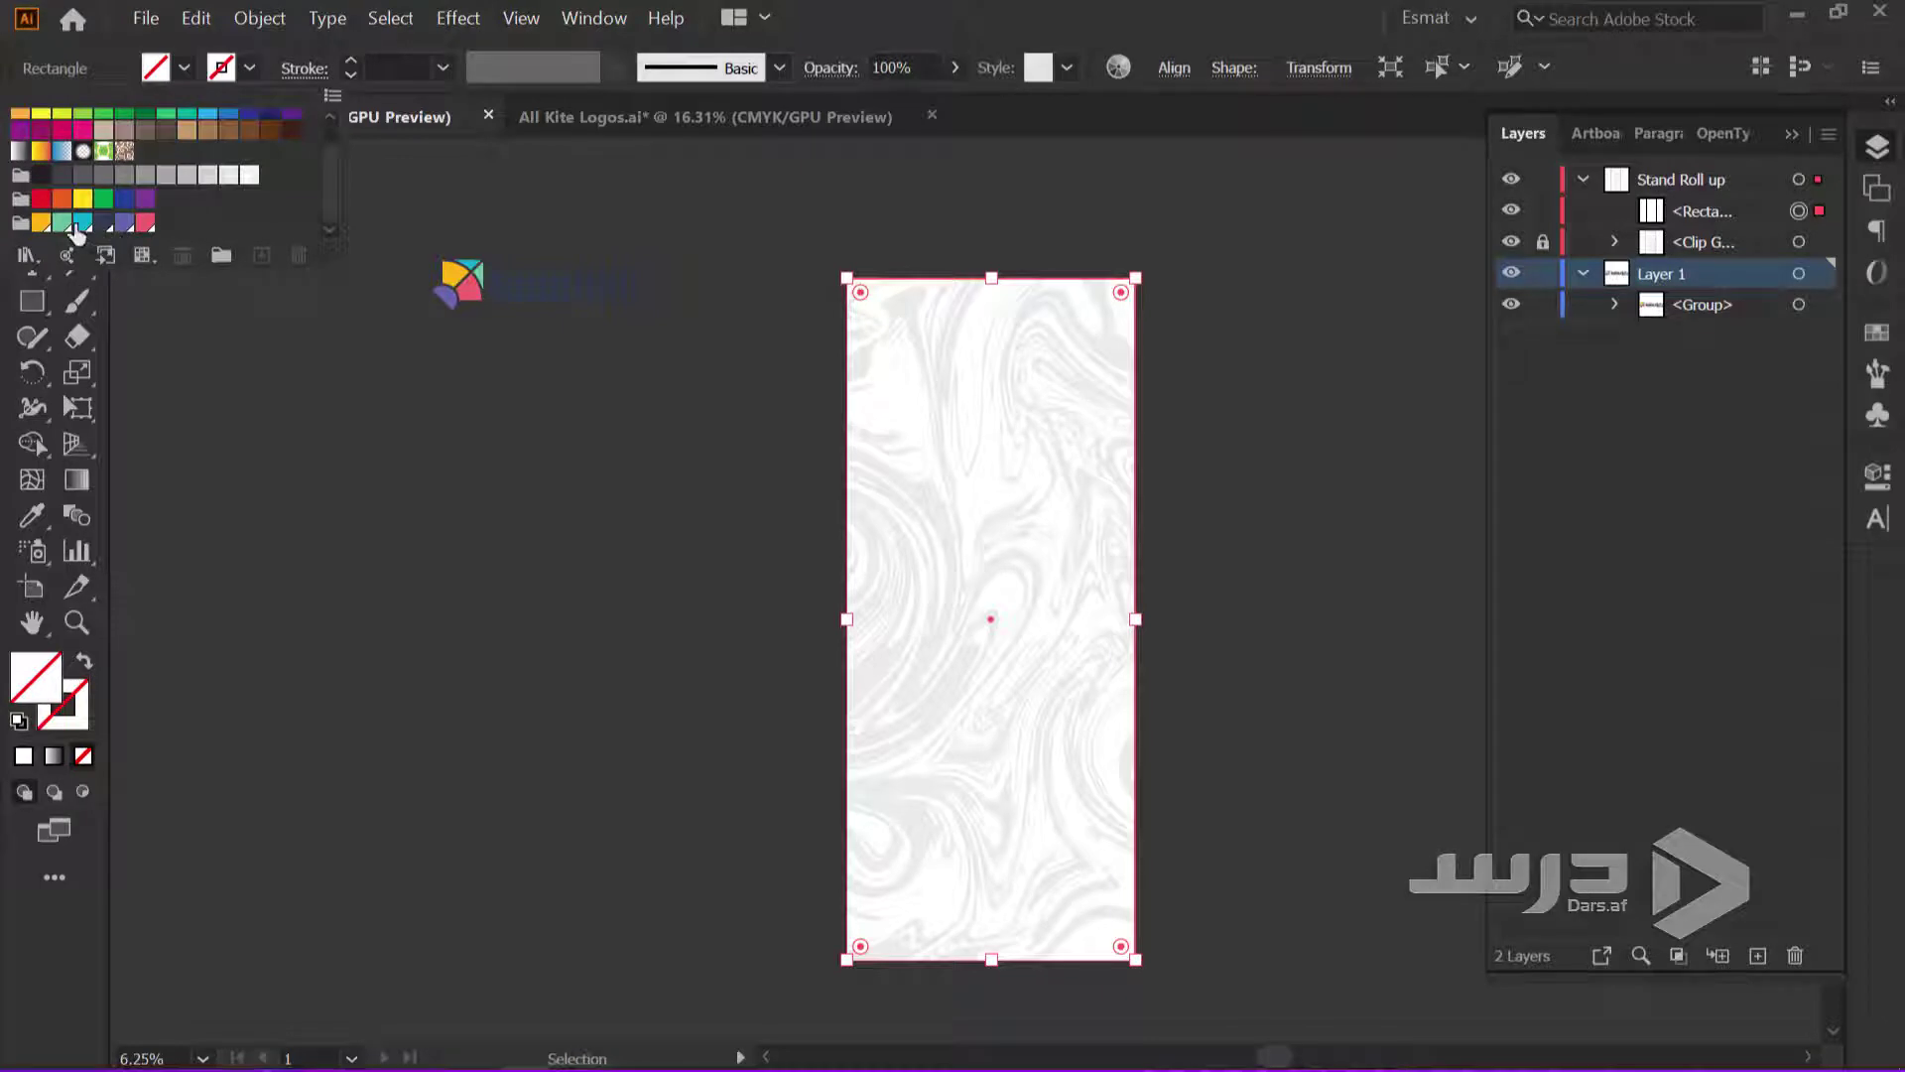
left_click(125, 224)
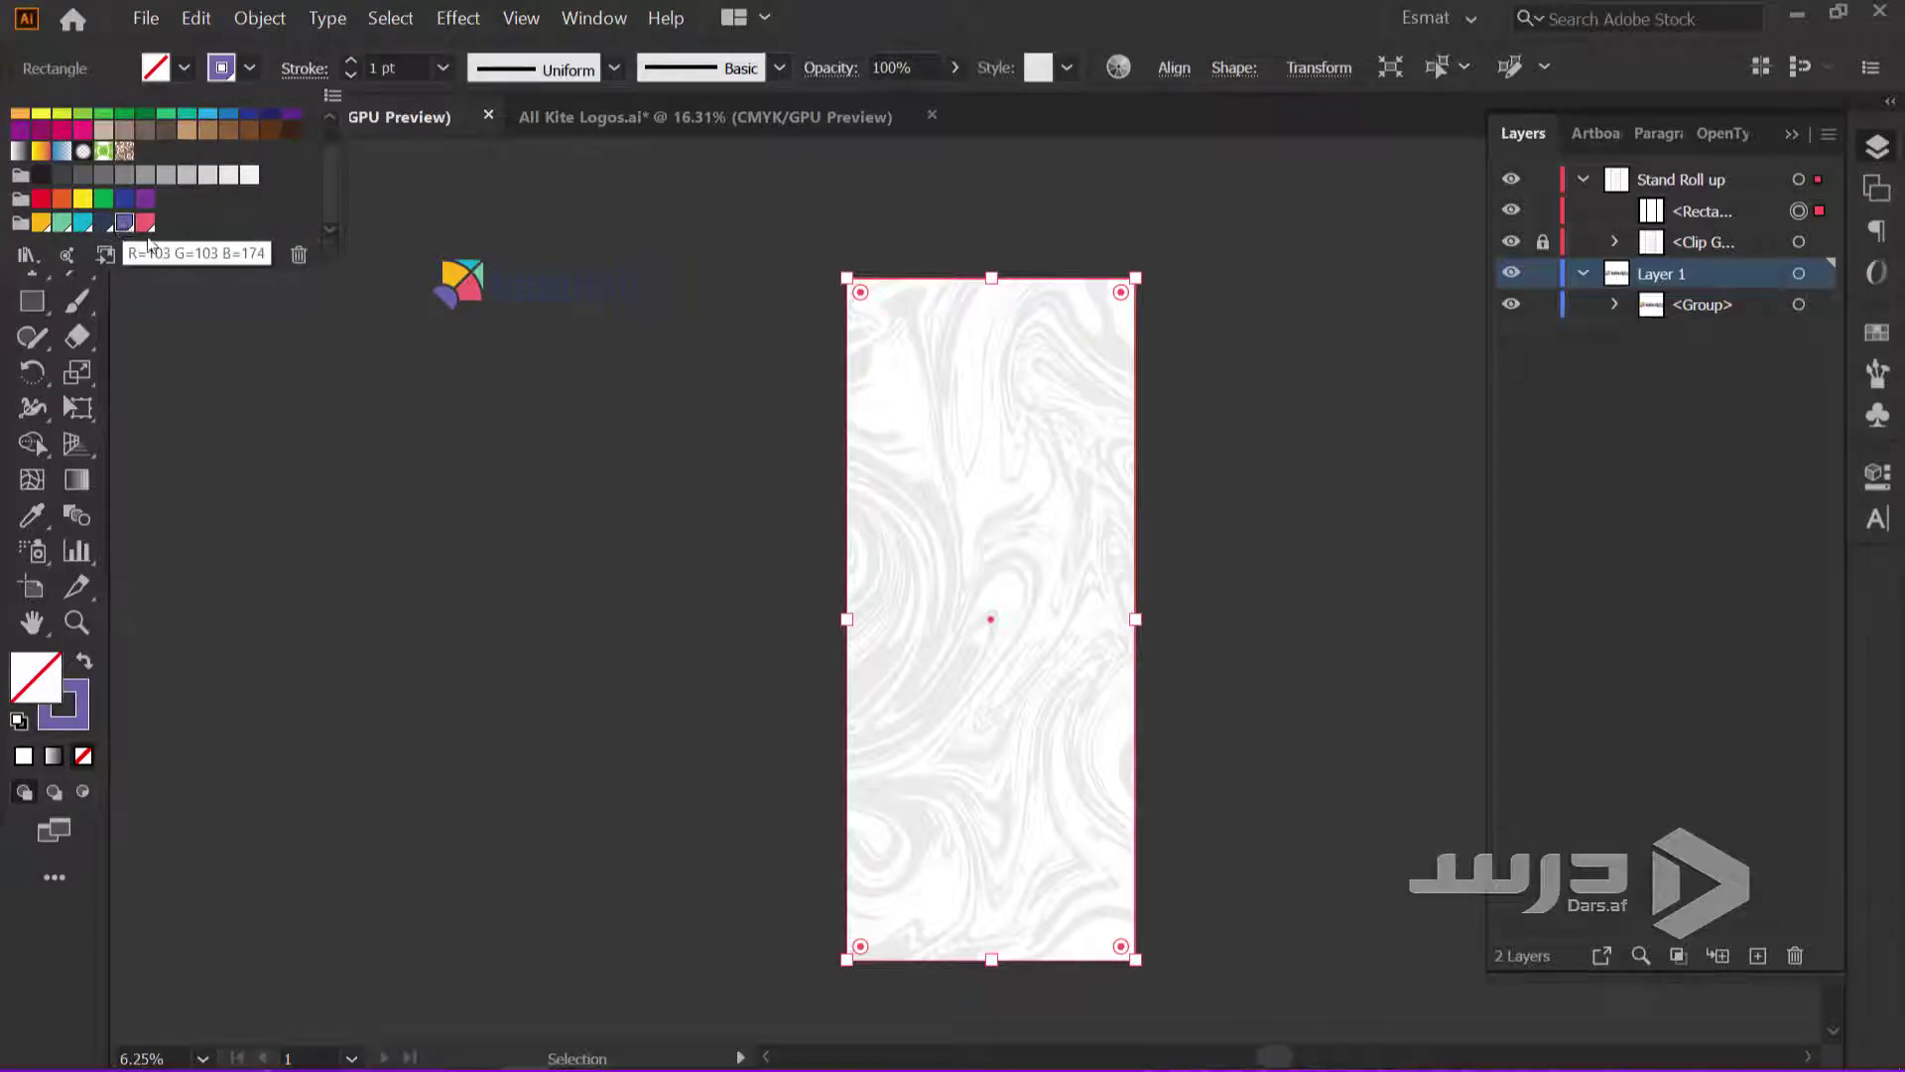
Align the stroke to the inside and try 10, 100, then 200 pt weights
left_click(443, 68)
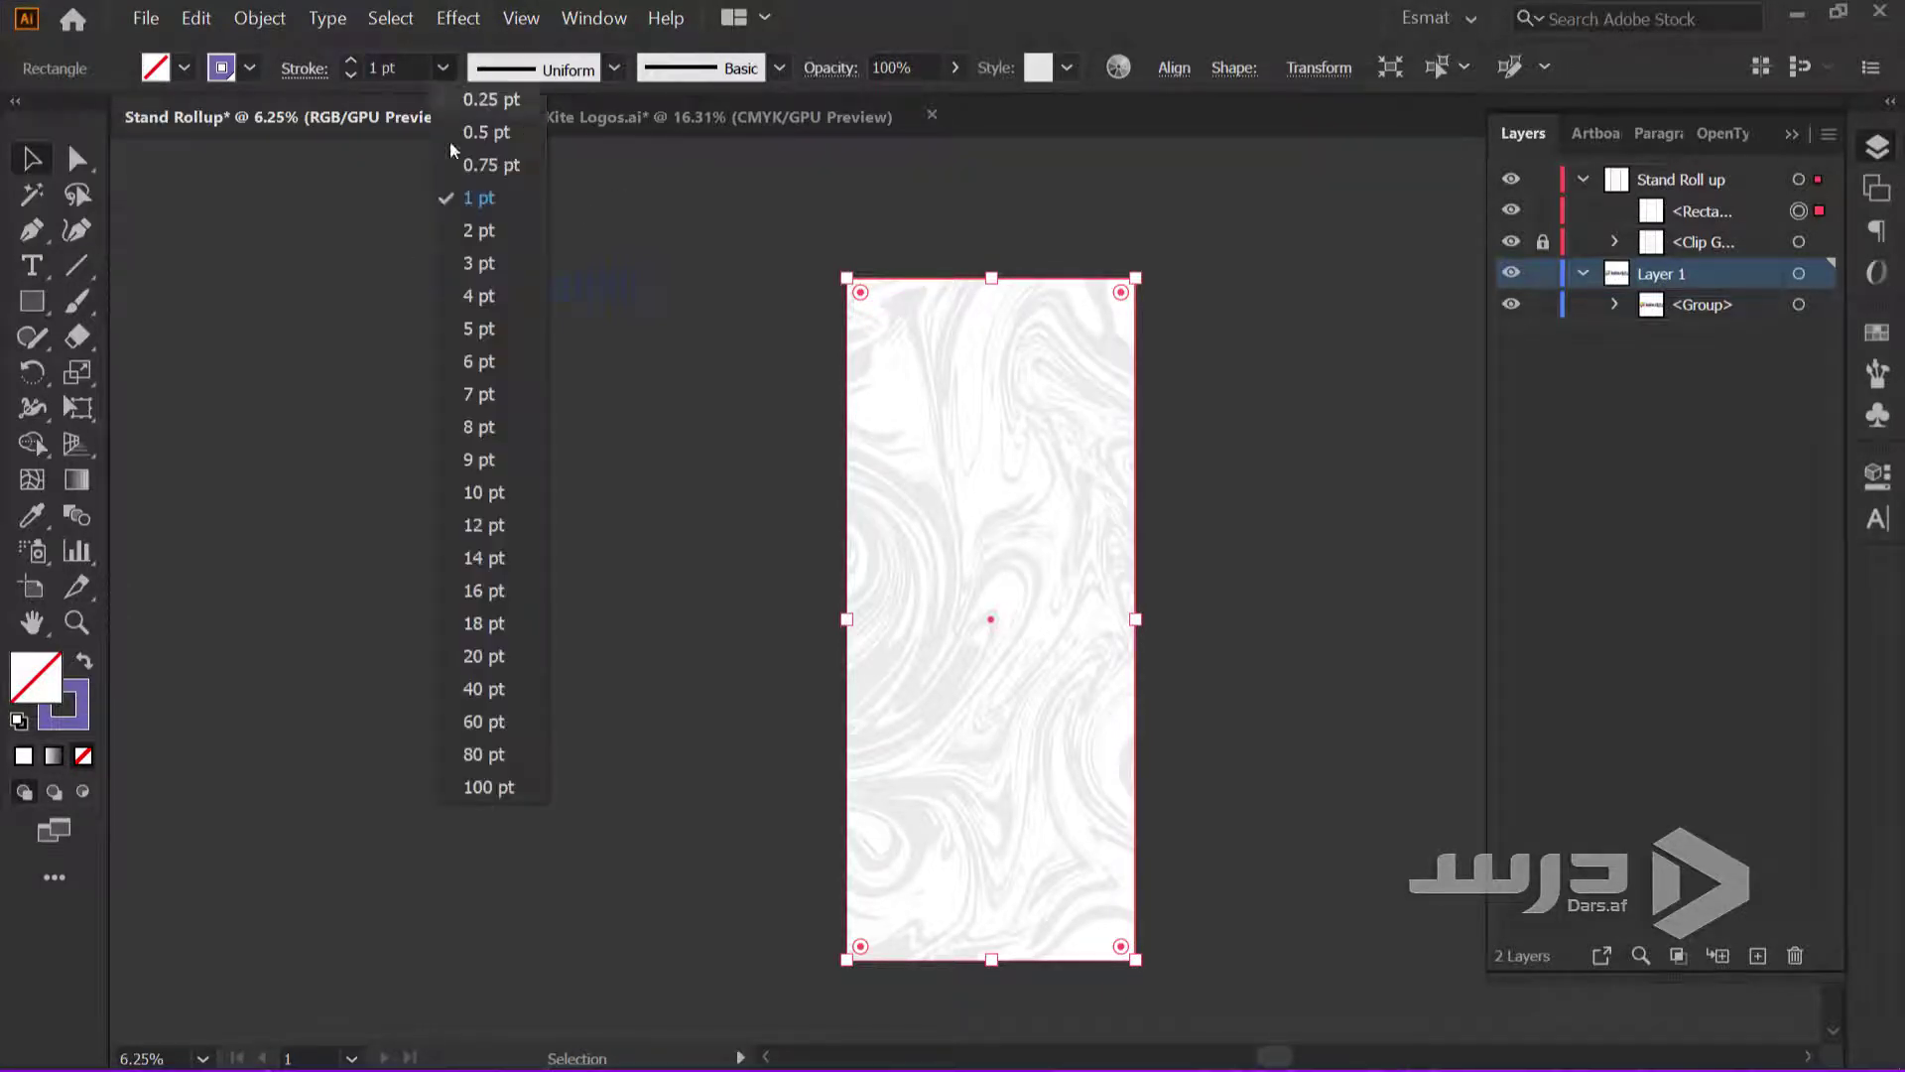
left_click(488, 492)
left_click(447, 66)
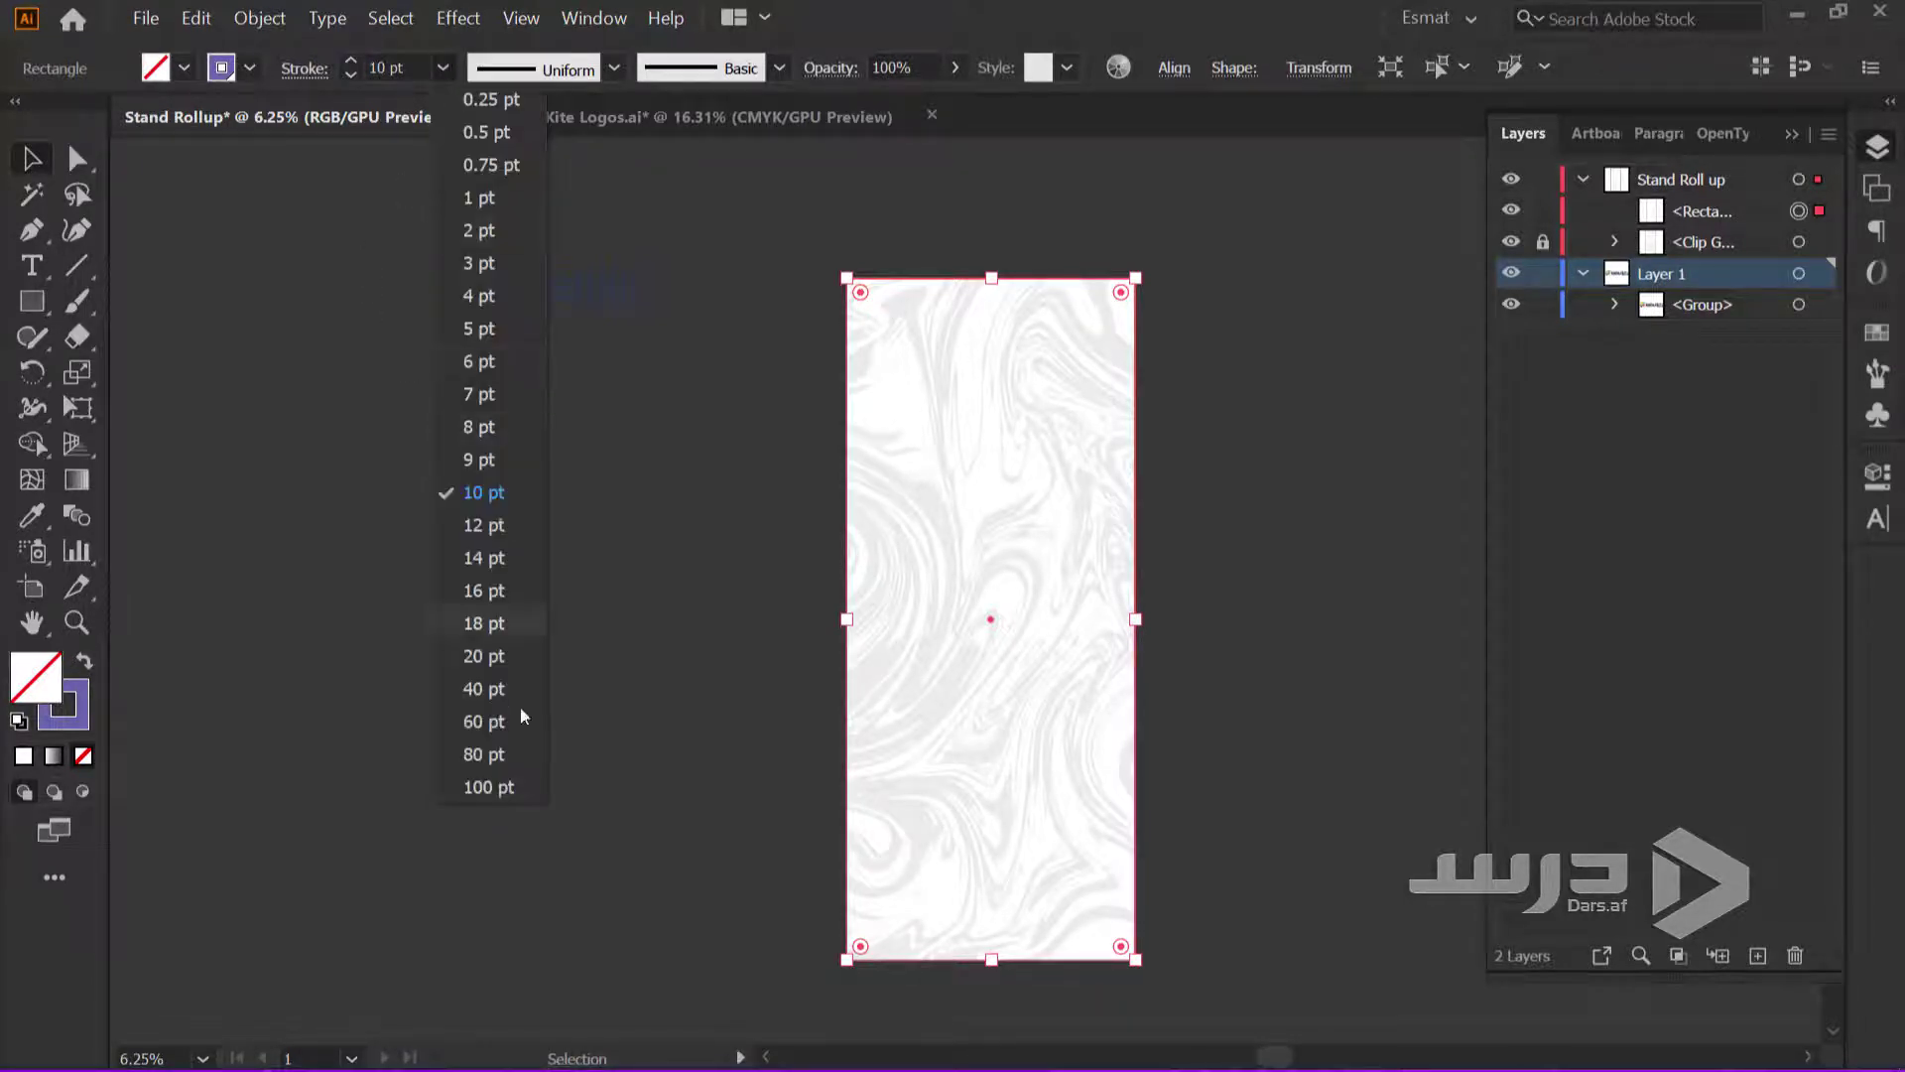
left_click(491, 784)
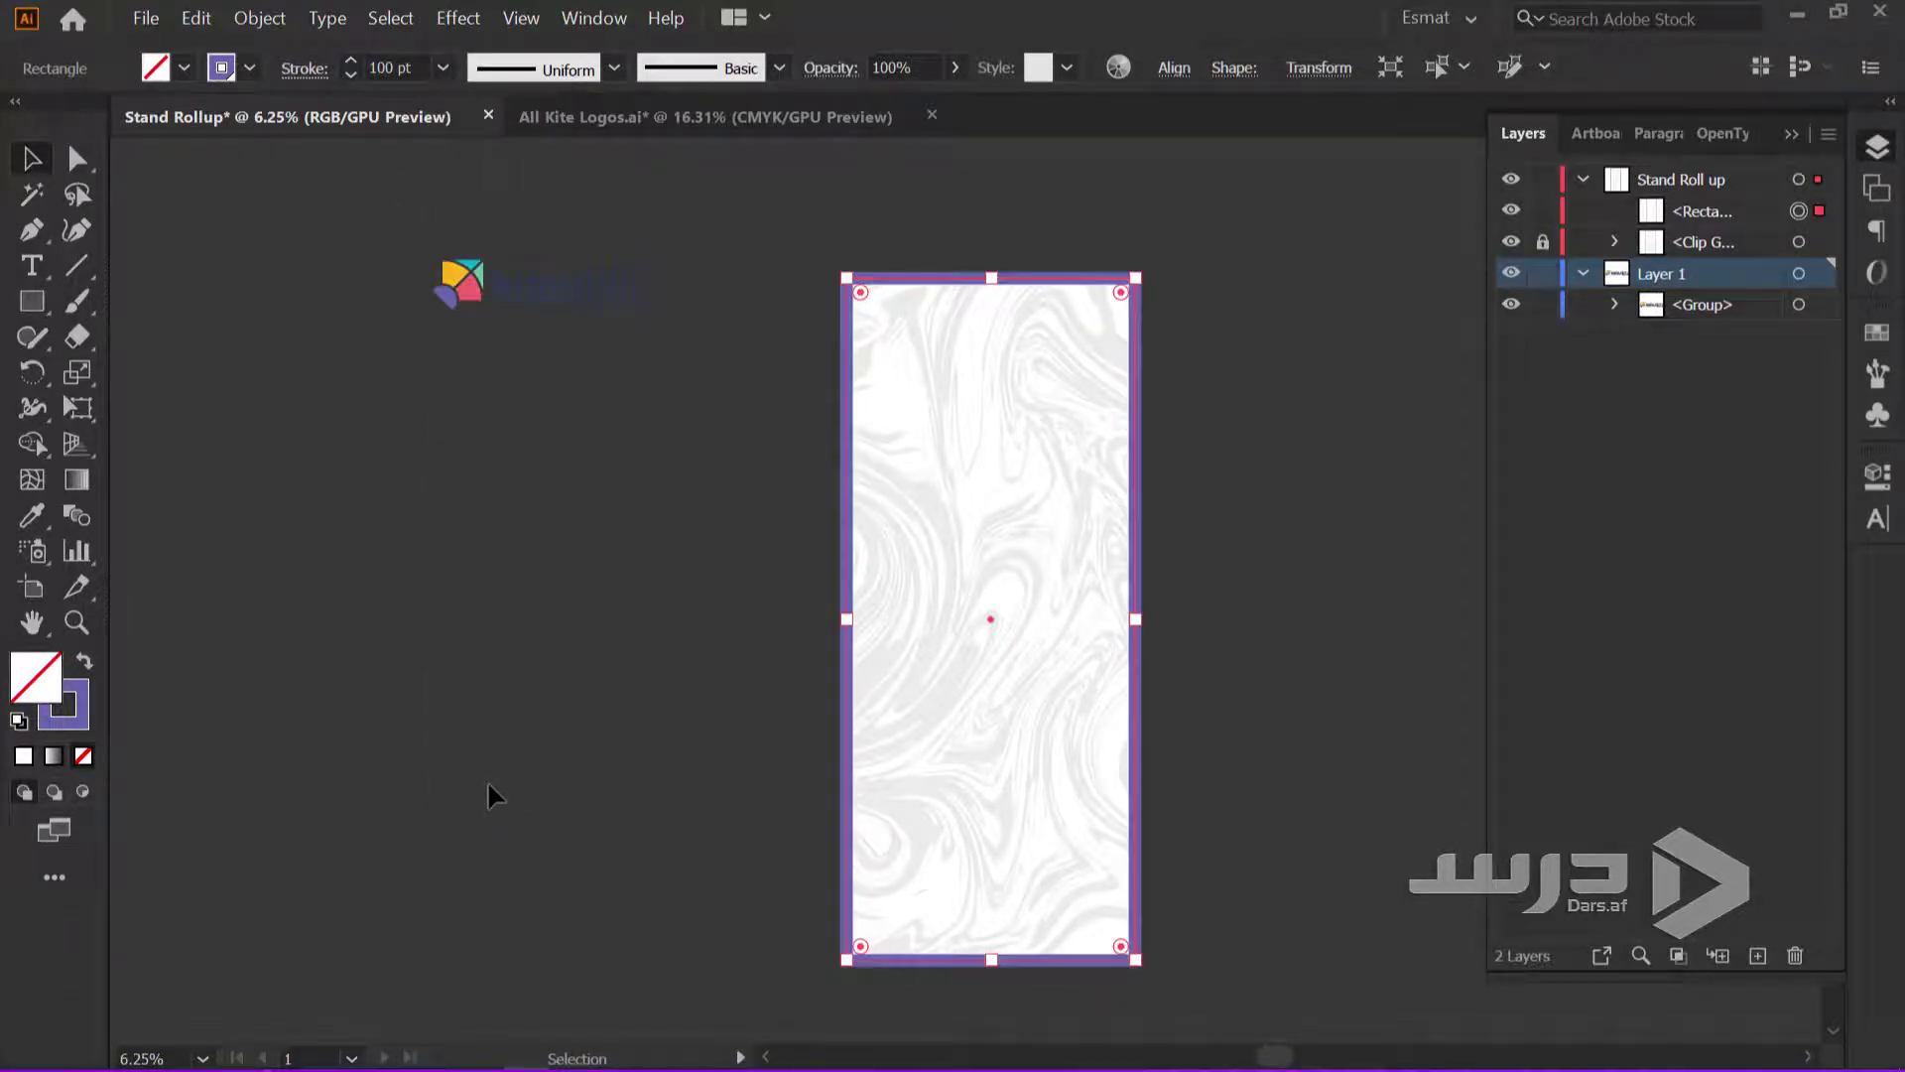
left_click(316, 69)
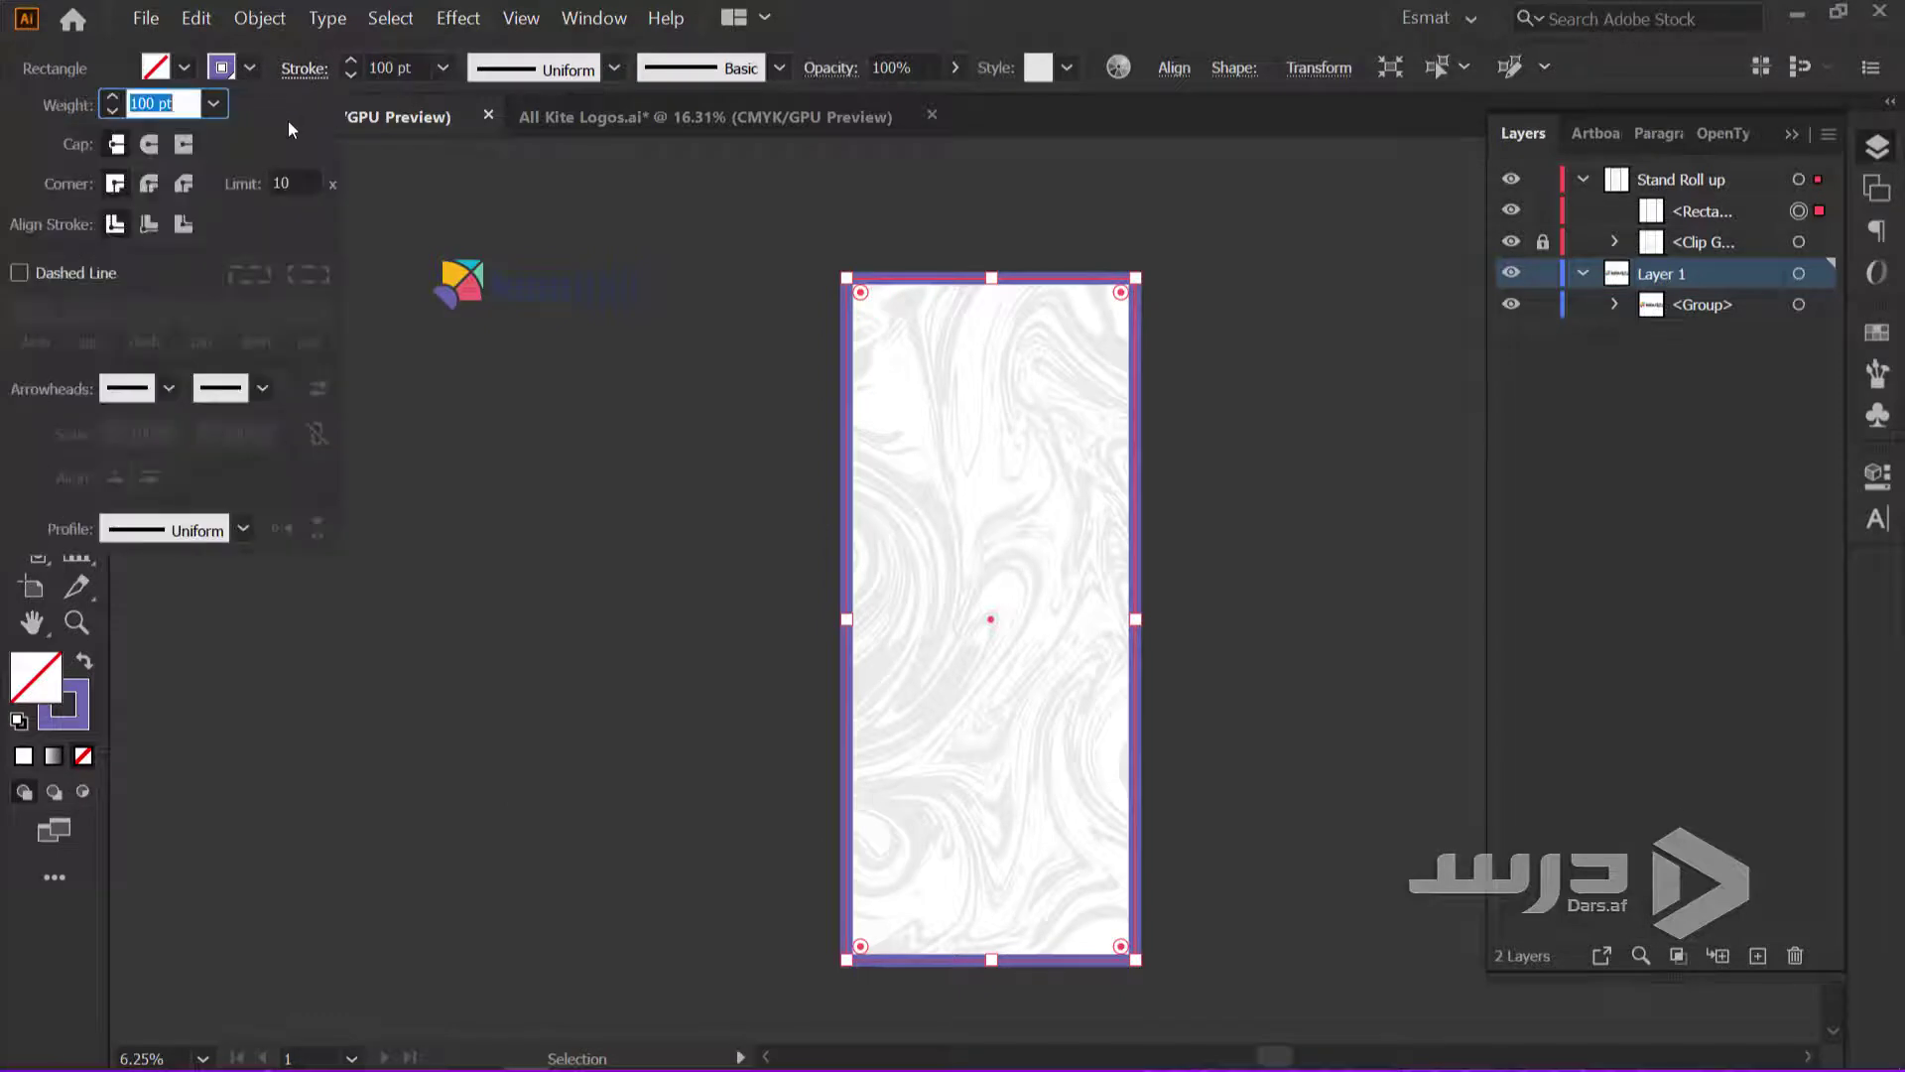
left_click(145, 227)
left_click(371, 67)
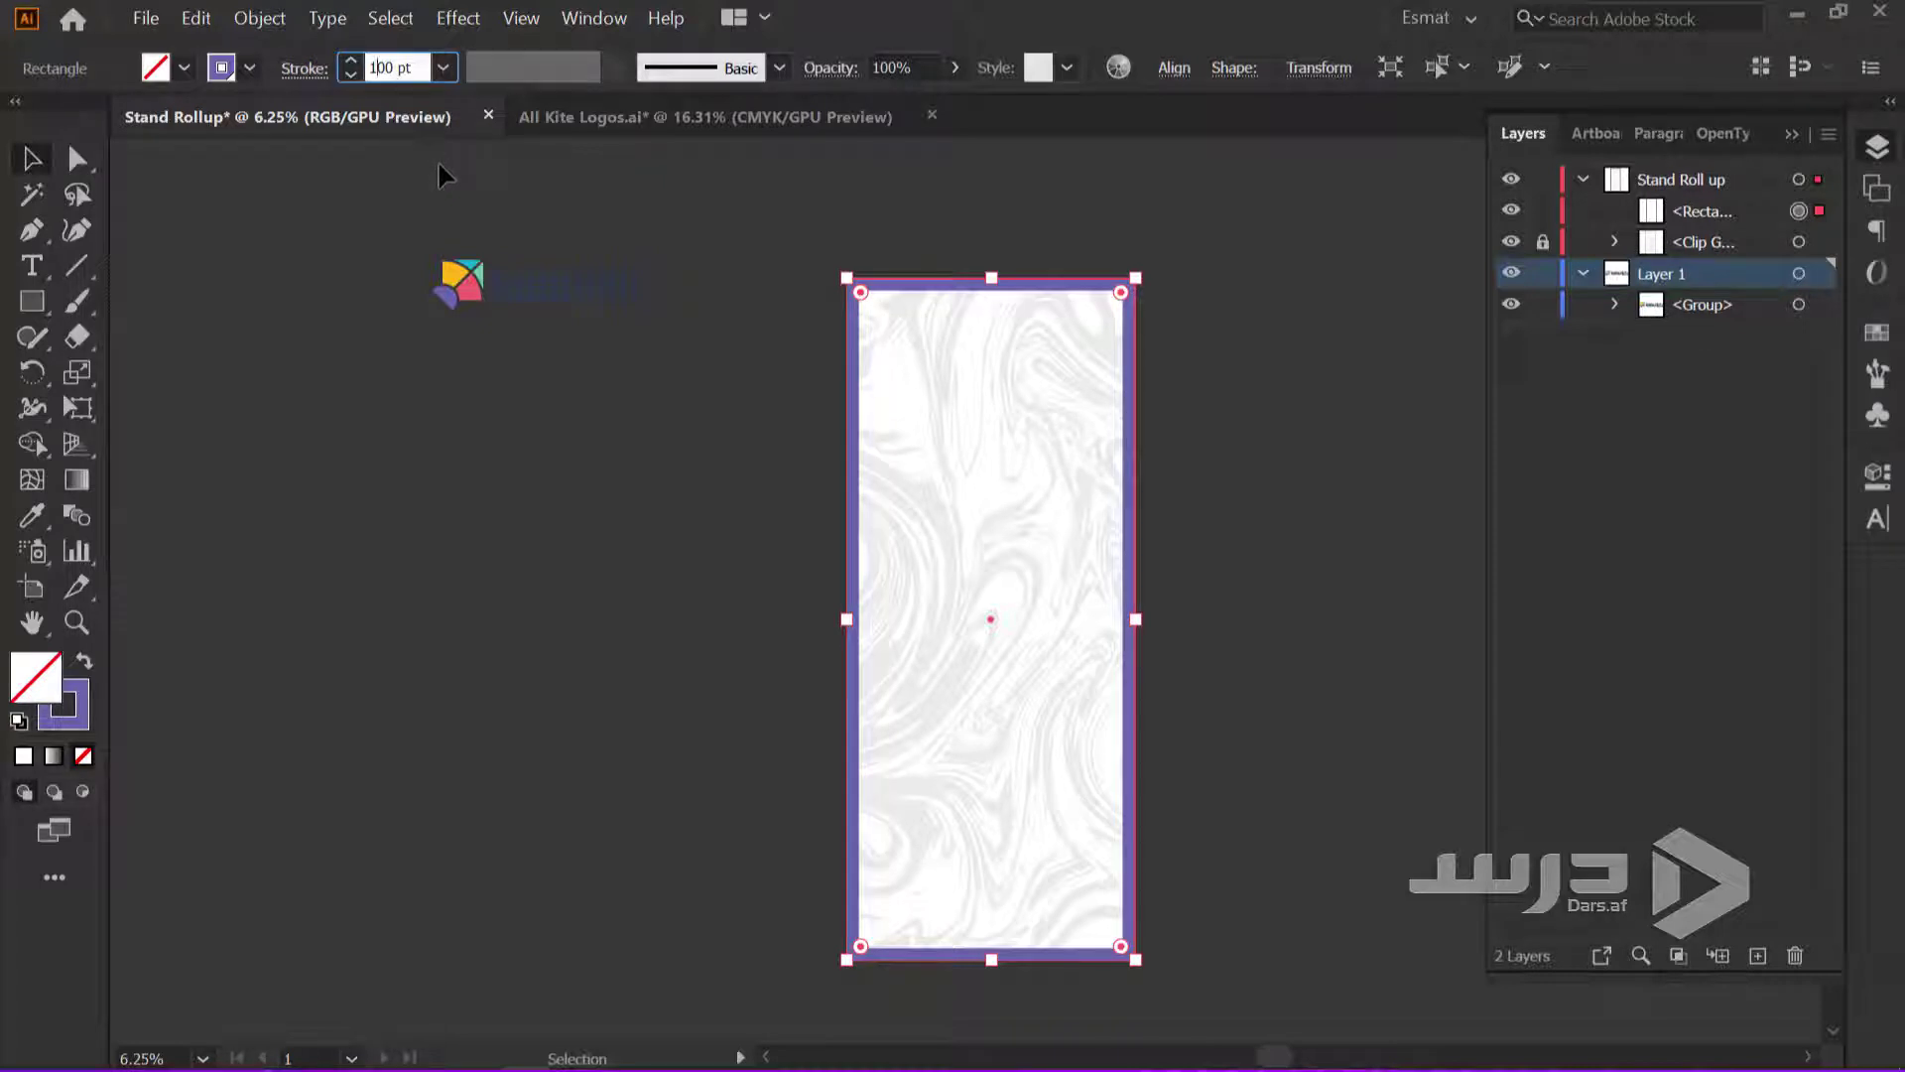
key("BackSpace")
type("2")
left_click(318, 248)
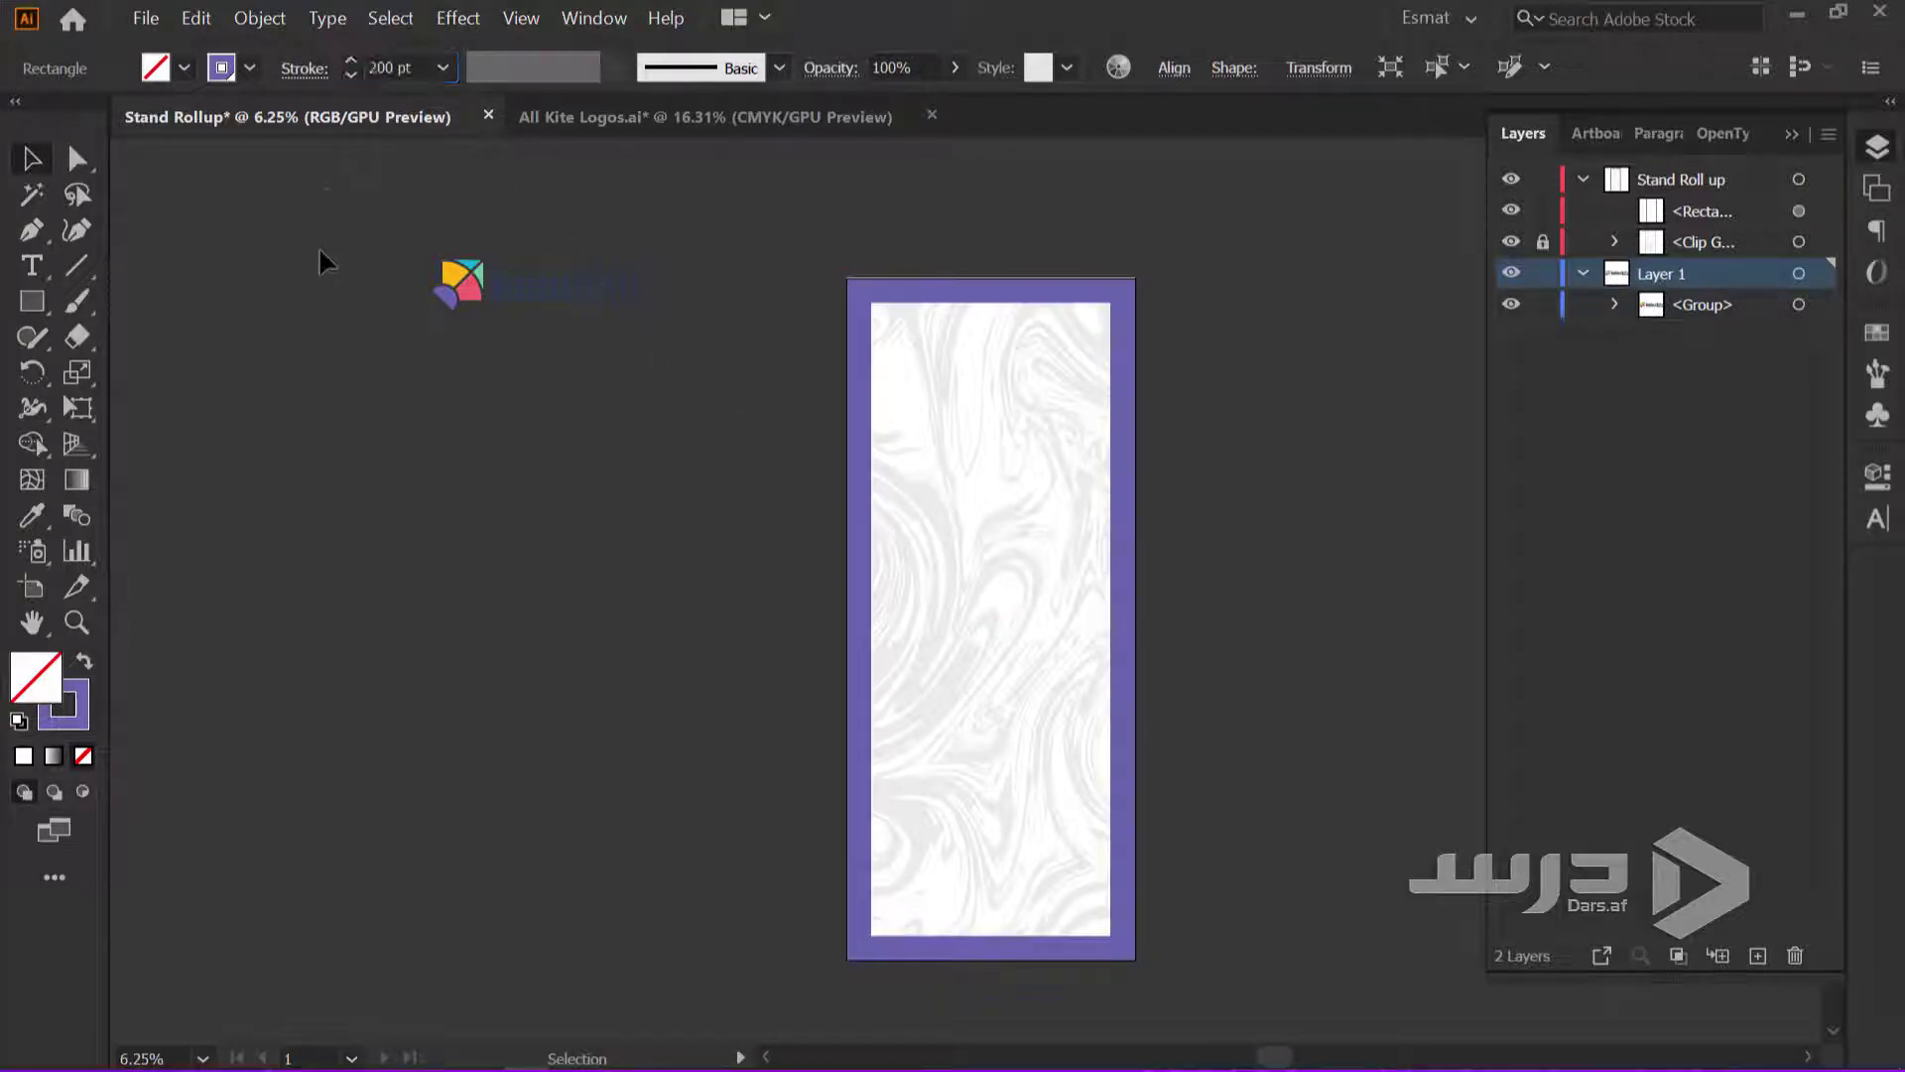
Reduce the rectangle's border weight to 120 pt and review the frame
left_click(997, 298)
left_click(387, 67)
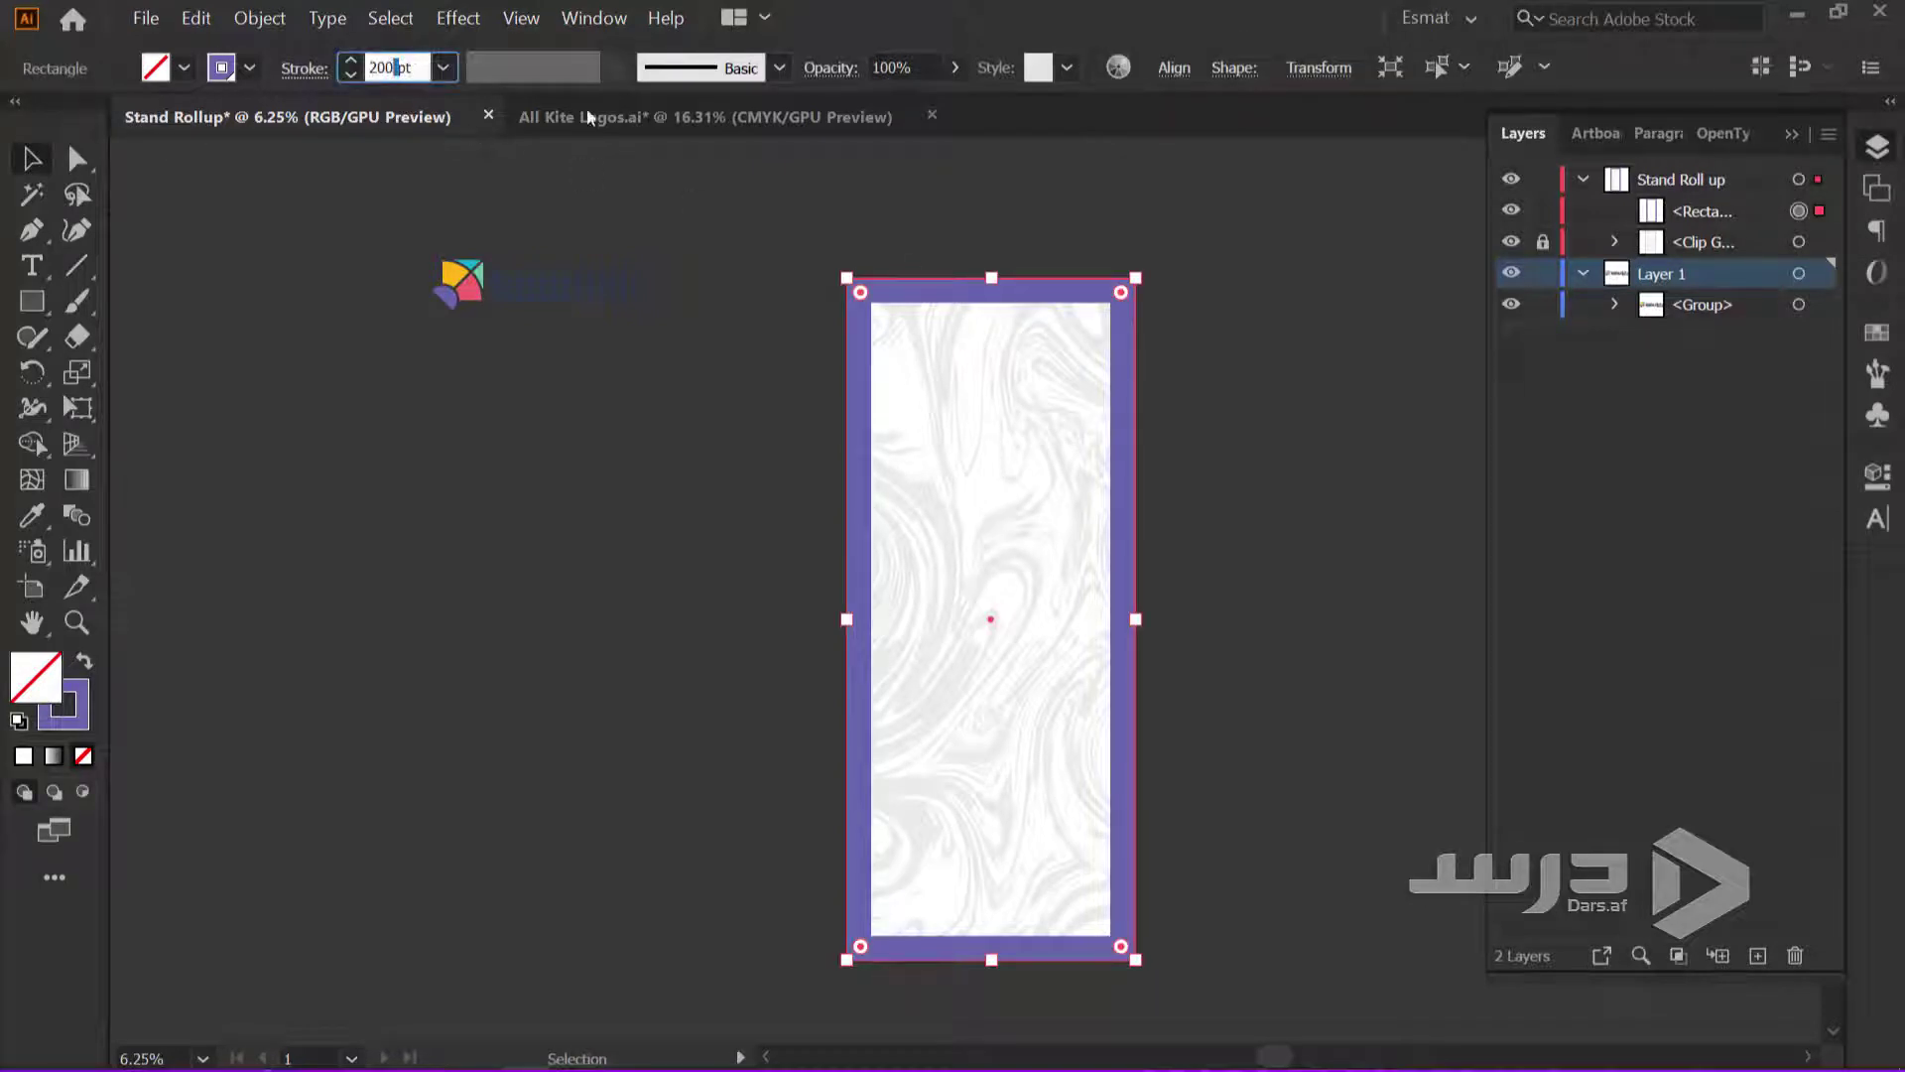
key("BackSpace")
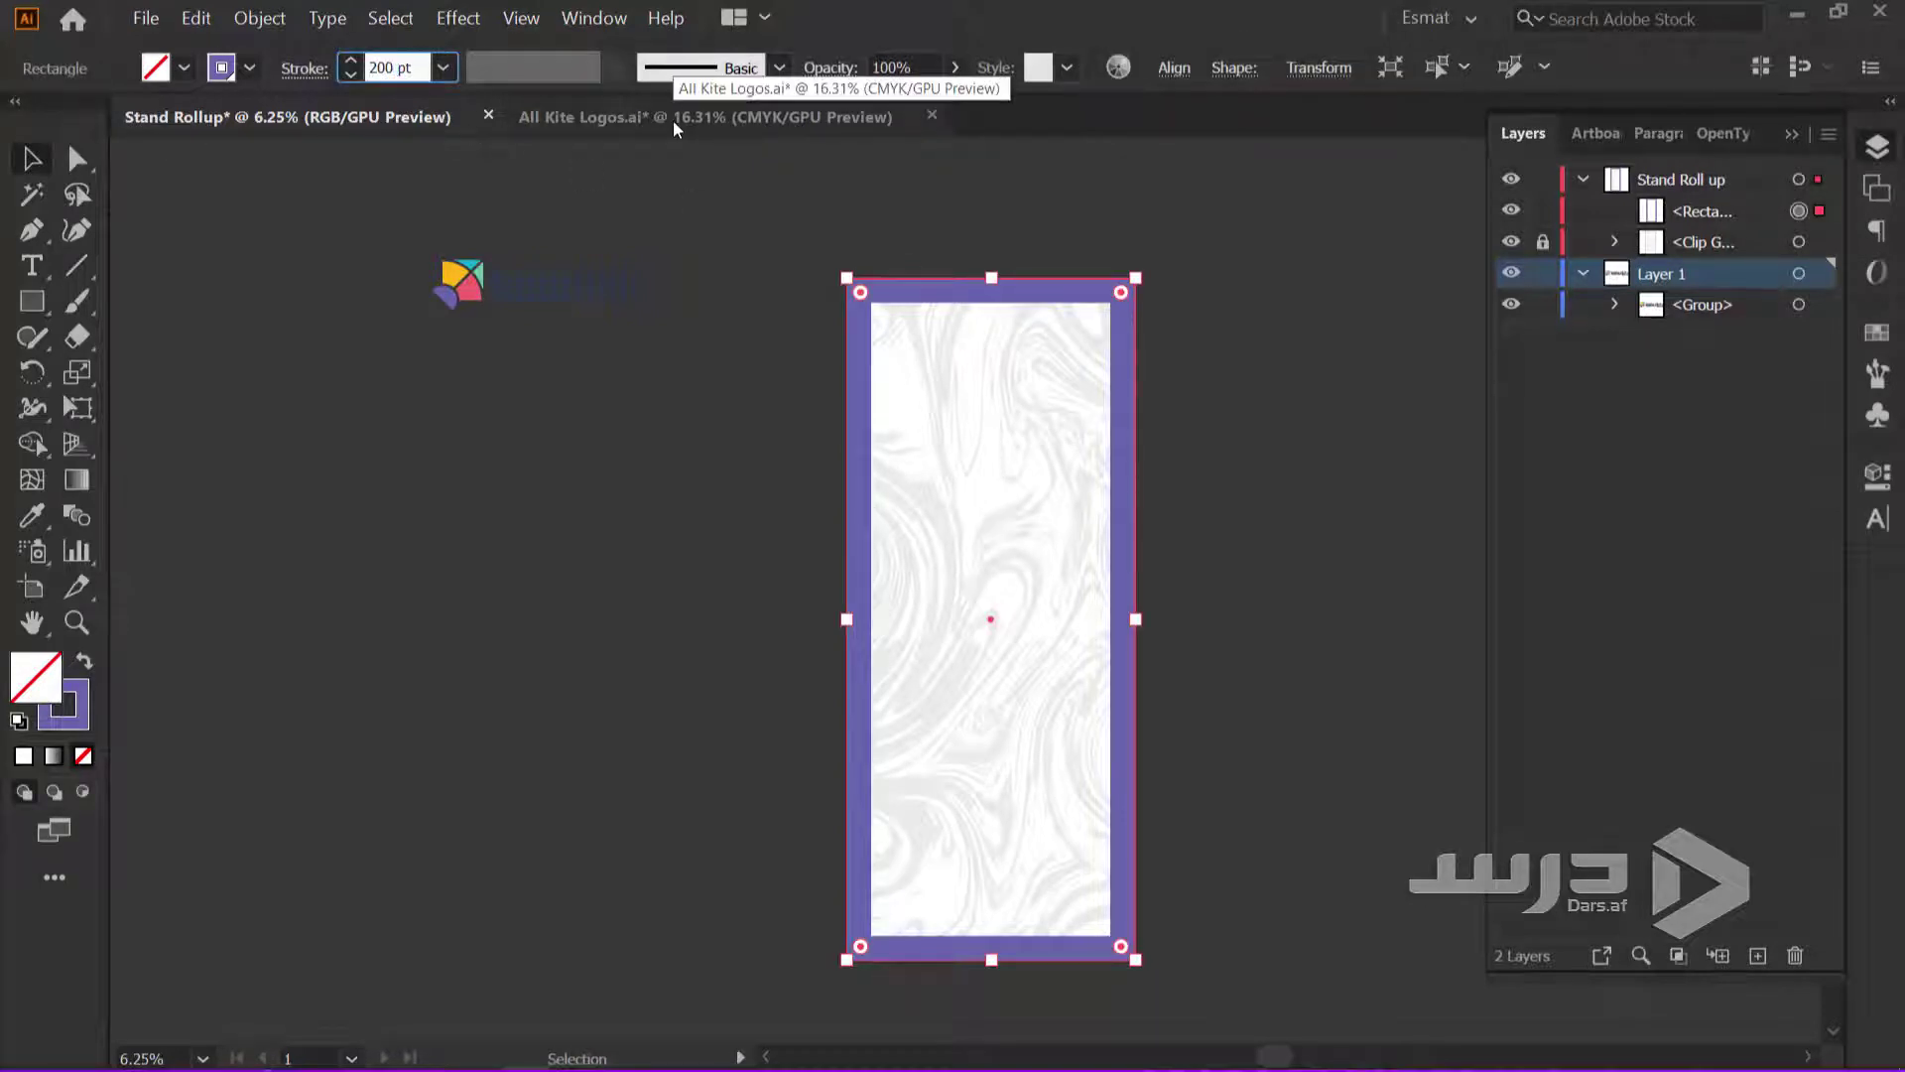
key("Left")
key("Left")
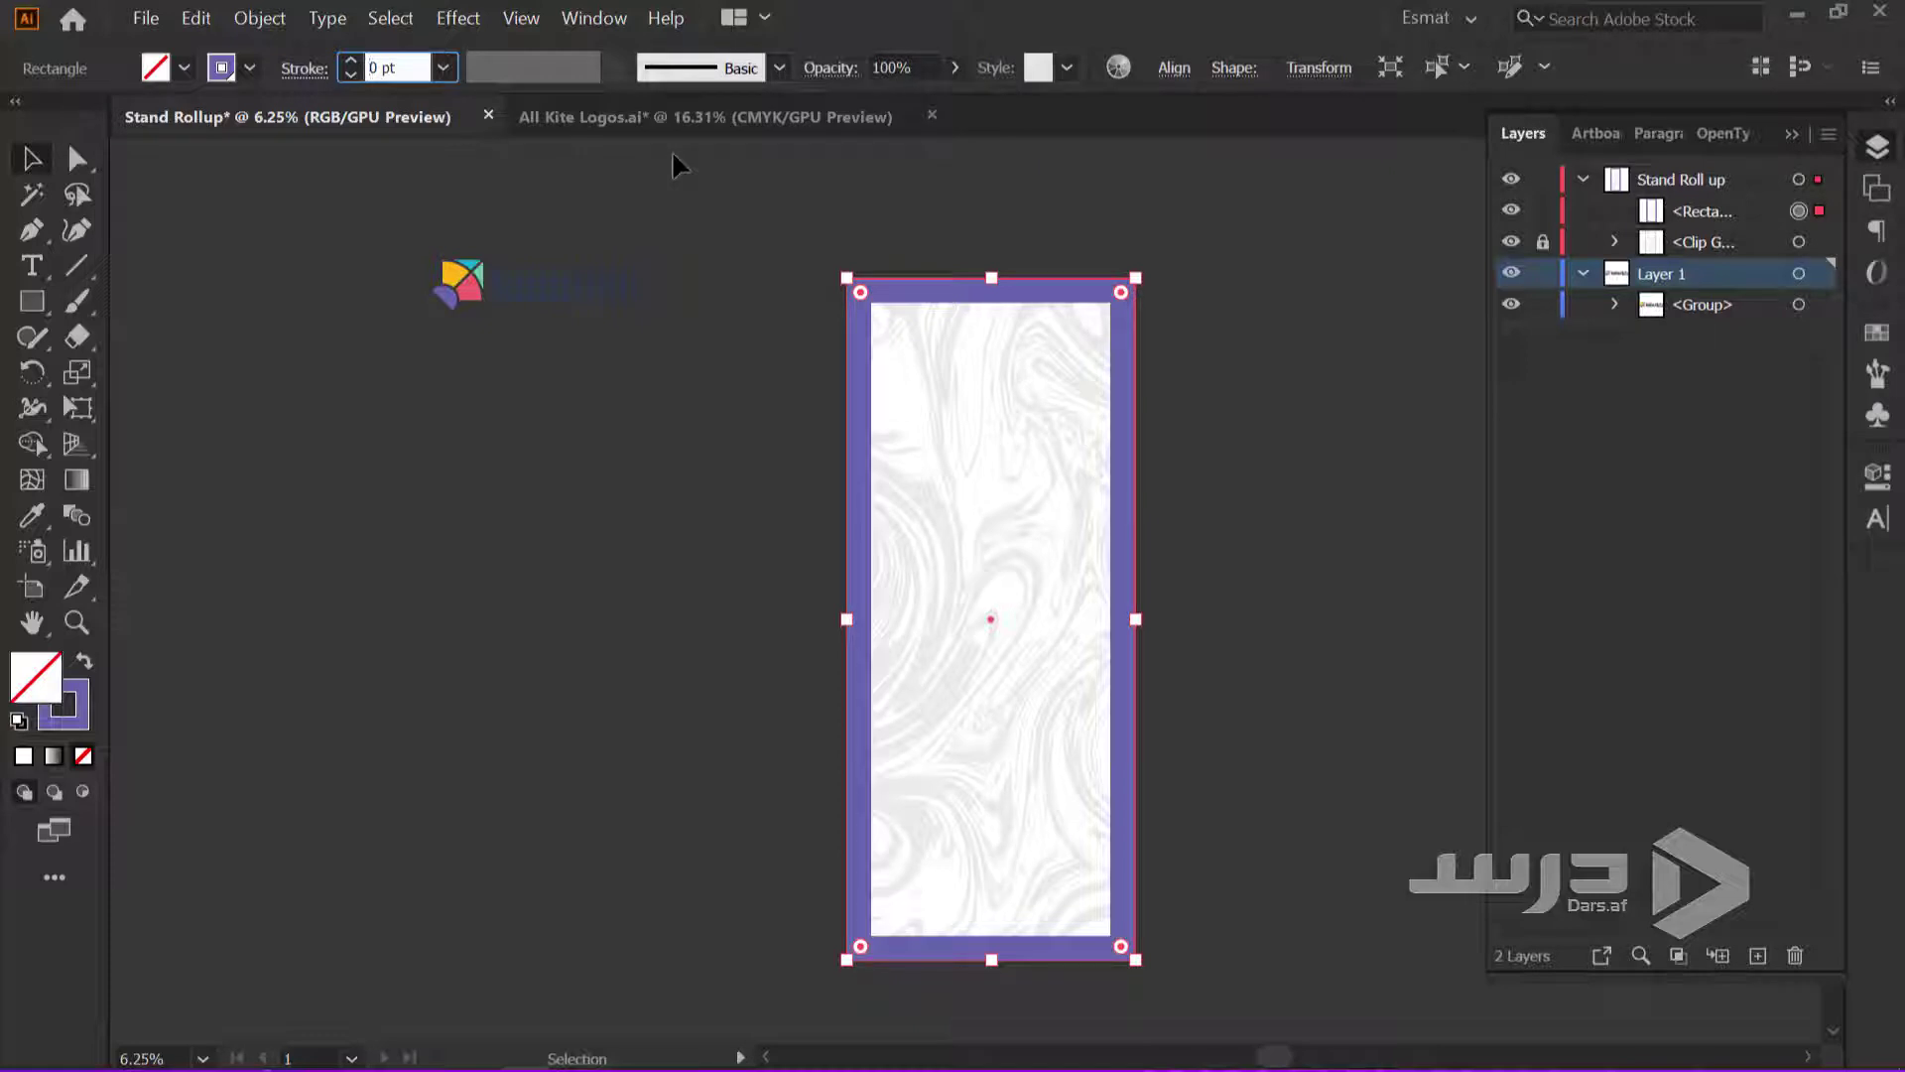
type("12")
key("Return")
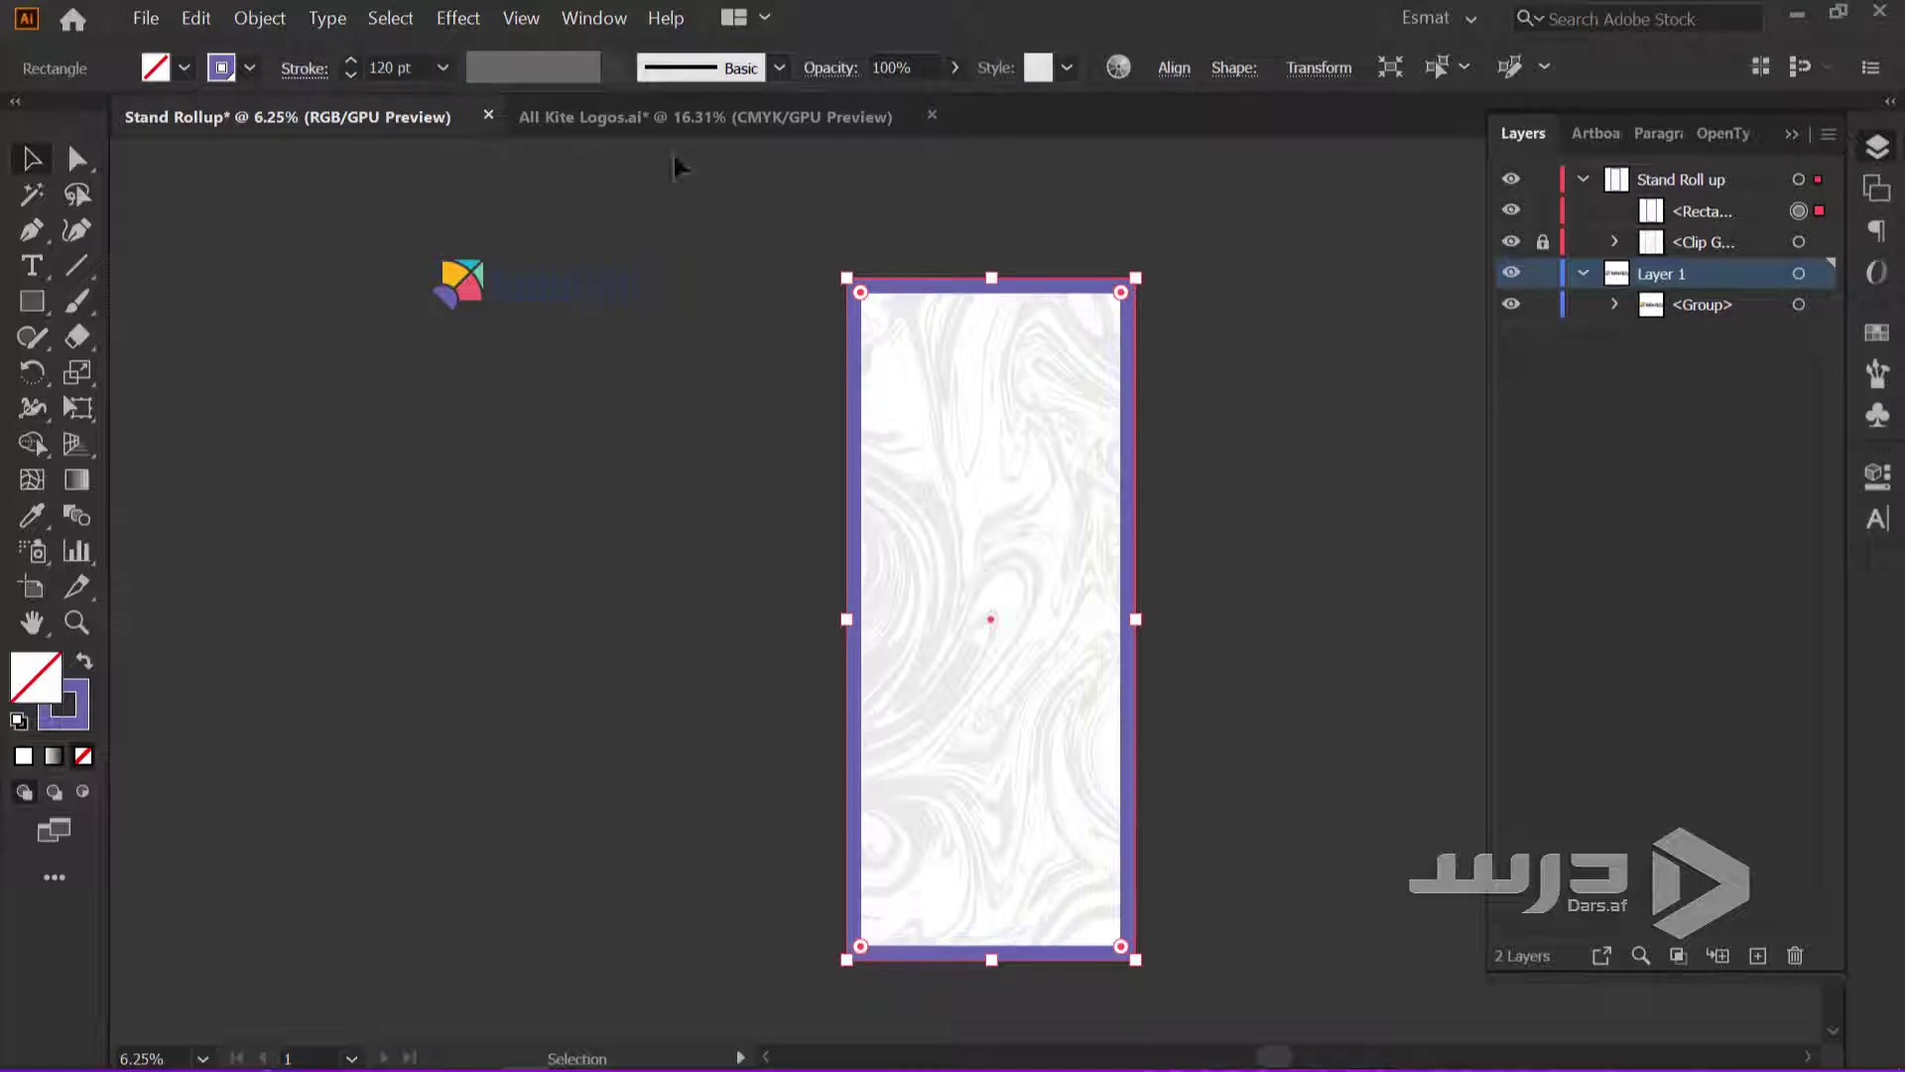
left_click(1265, 423)
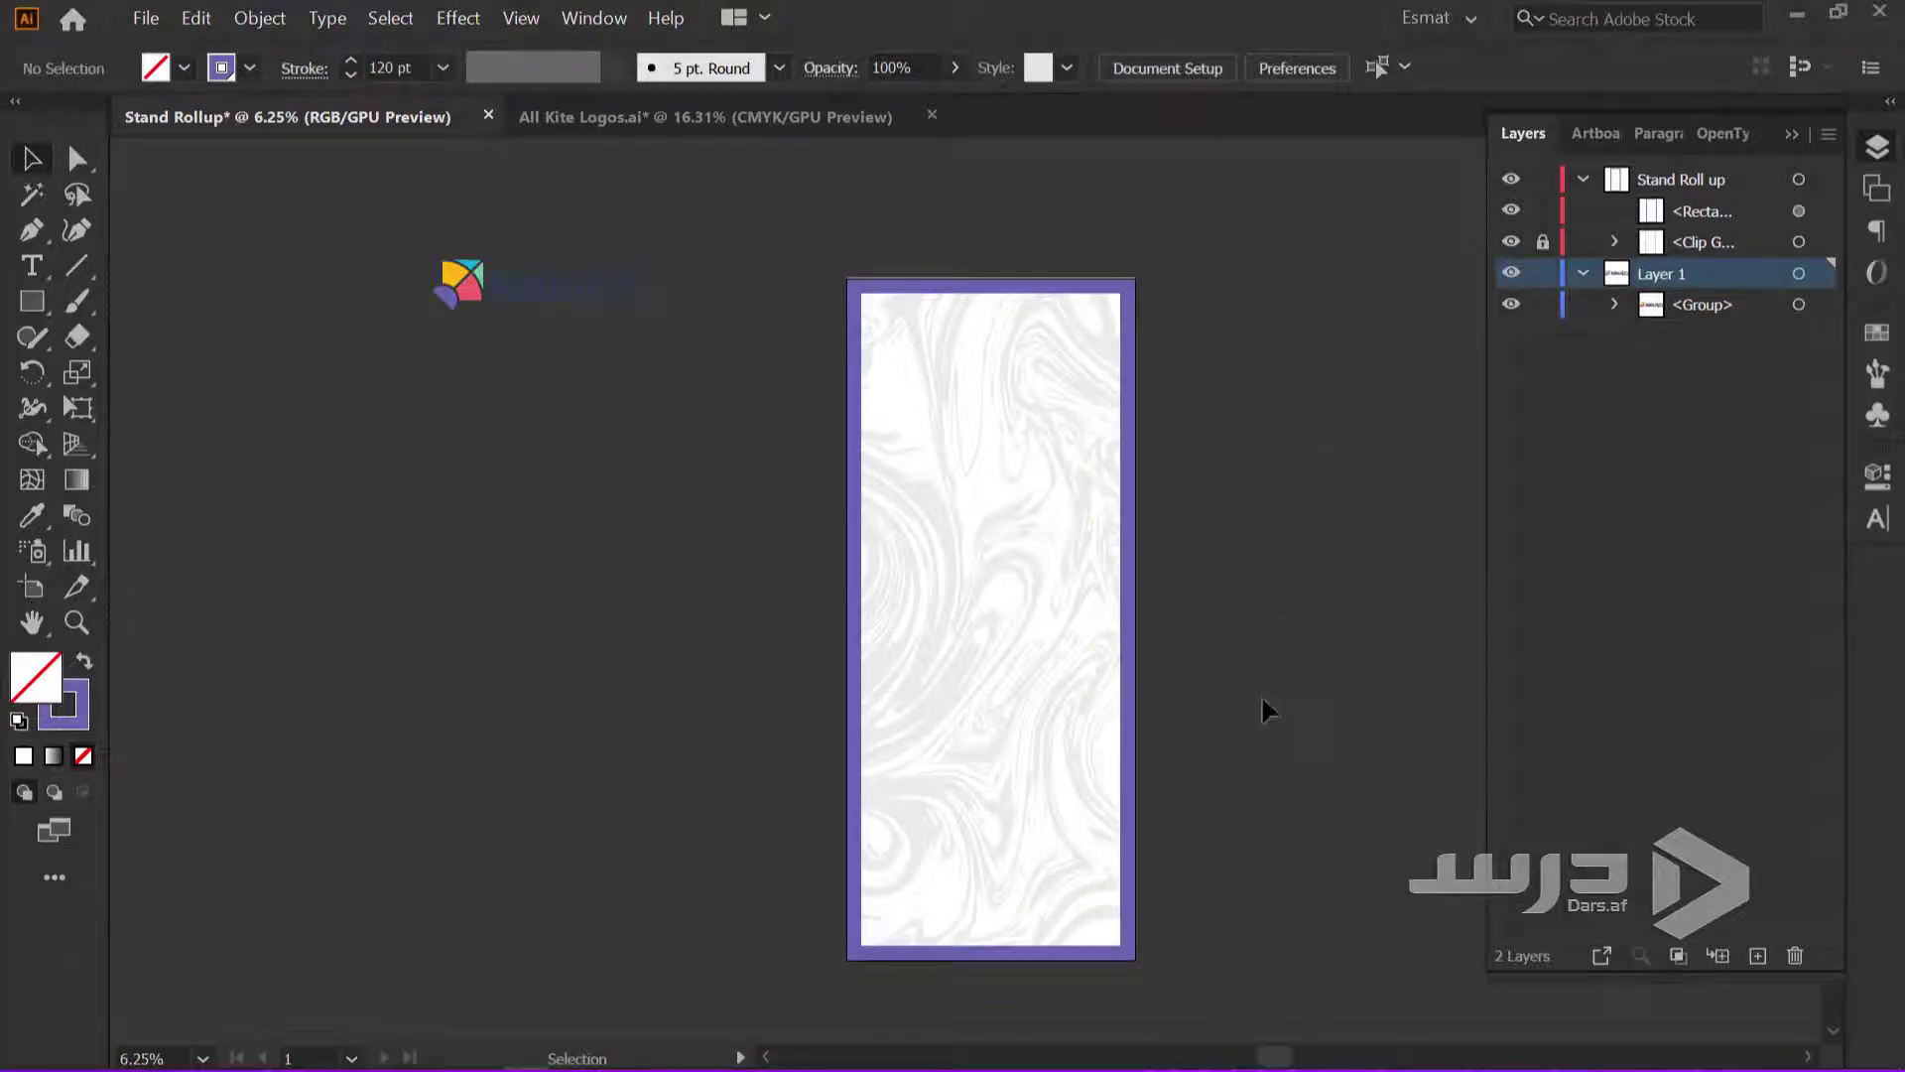
scroll(1260, 694, "up", 2, "alt")
scroll(837, 251, "up", 1, "alt")
scroll(948, 449, "up", 3, "alt")
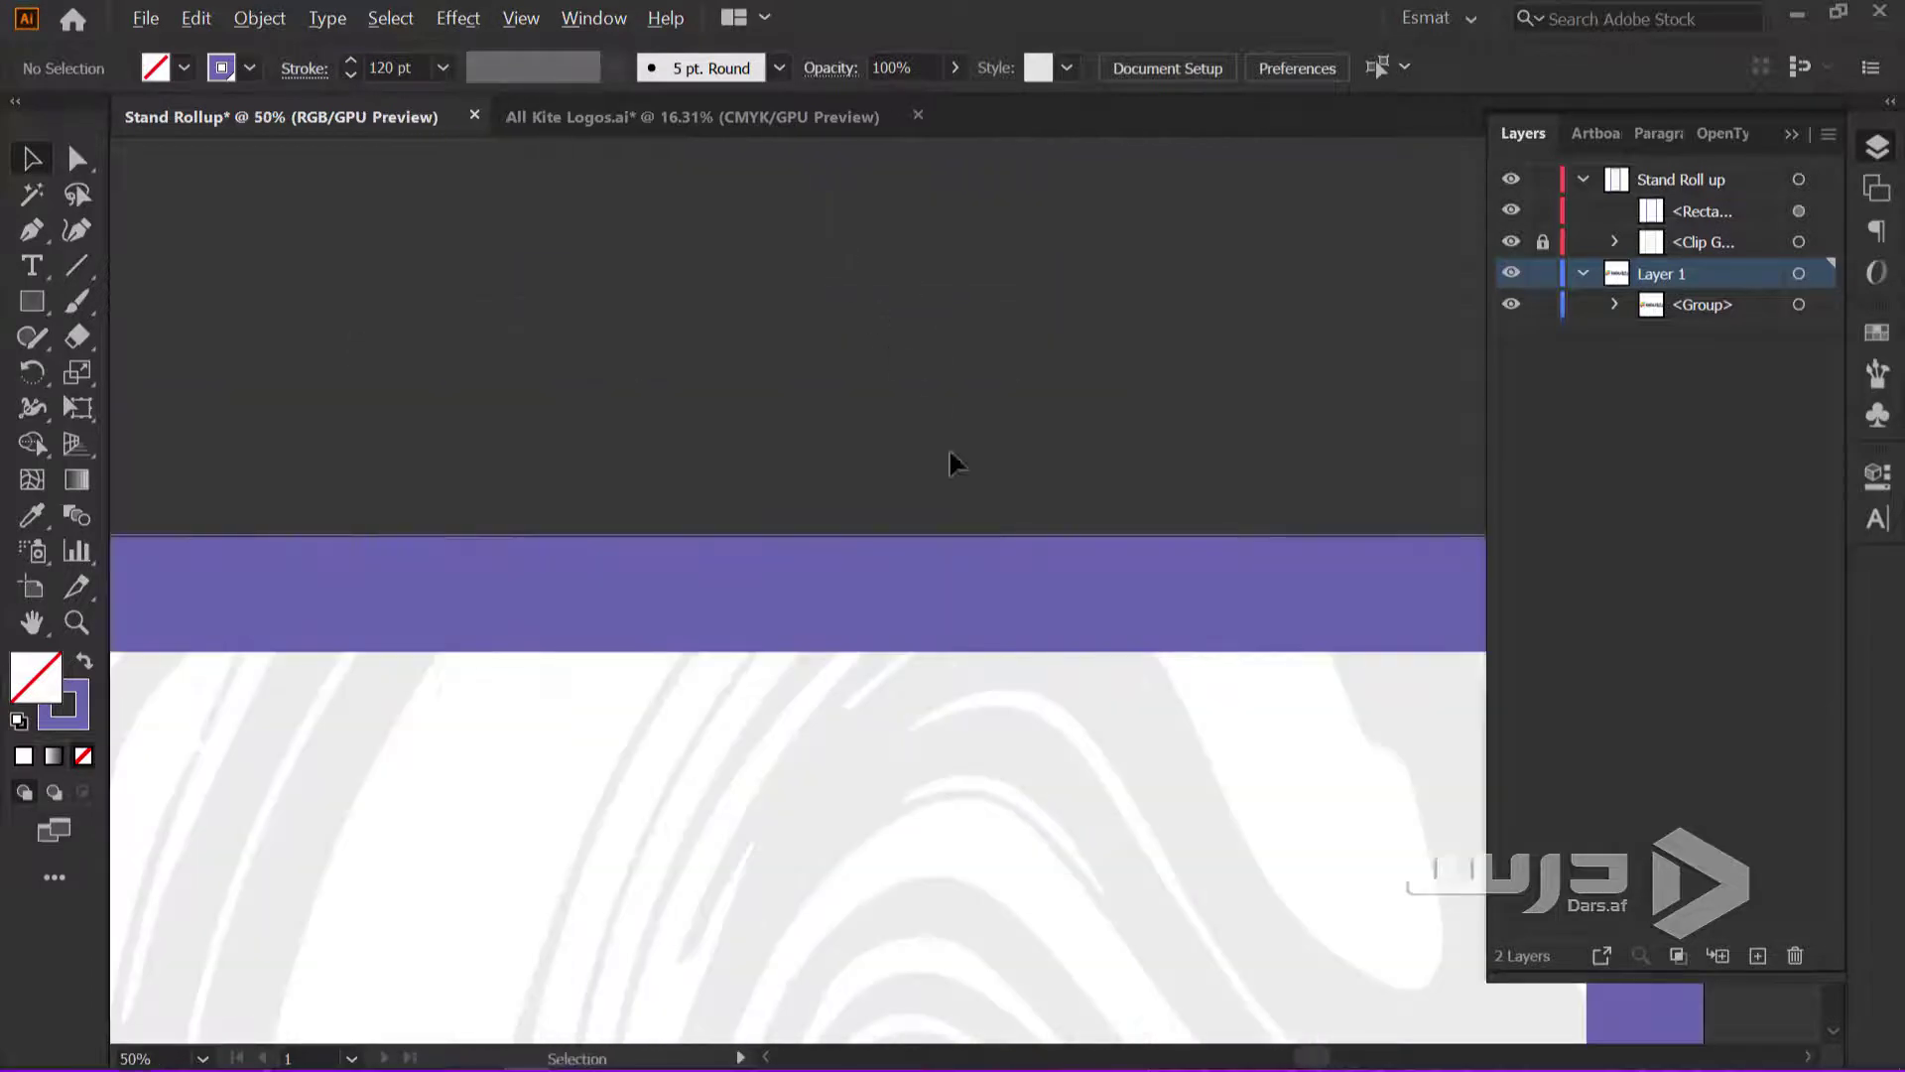
scroll(1065, 593, "down", 1)
scroll(1068, 600, "up", 5, "alt")
scroll(959, 318, "down", 7, "alt")
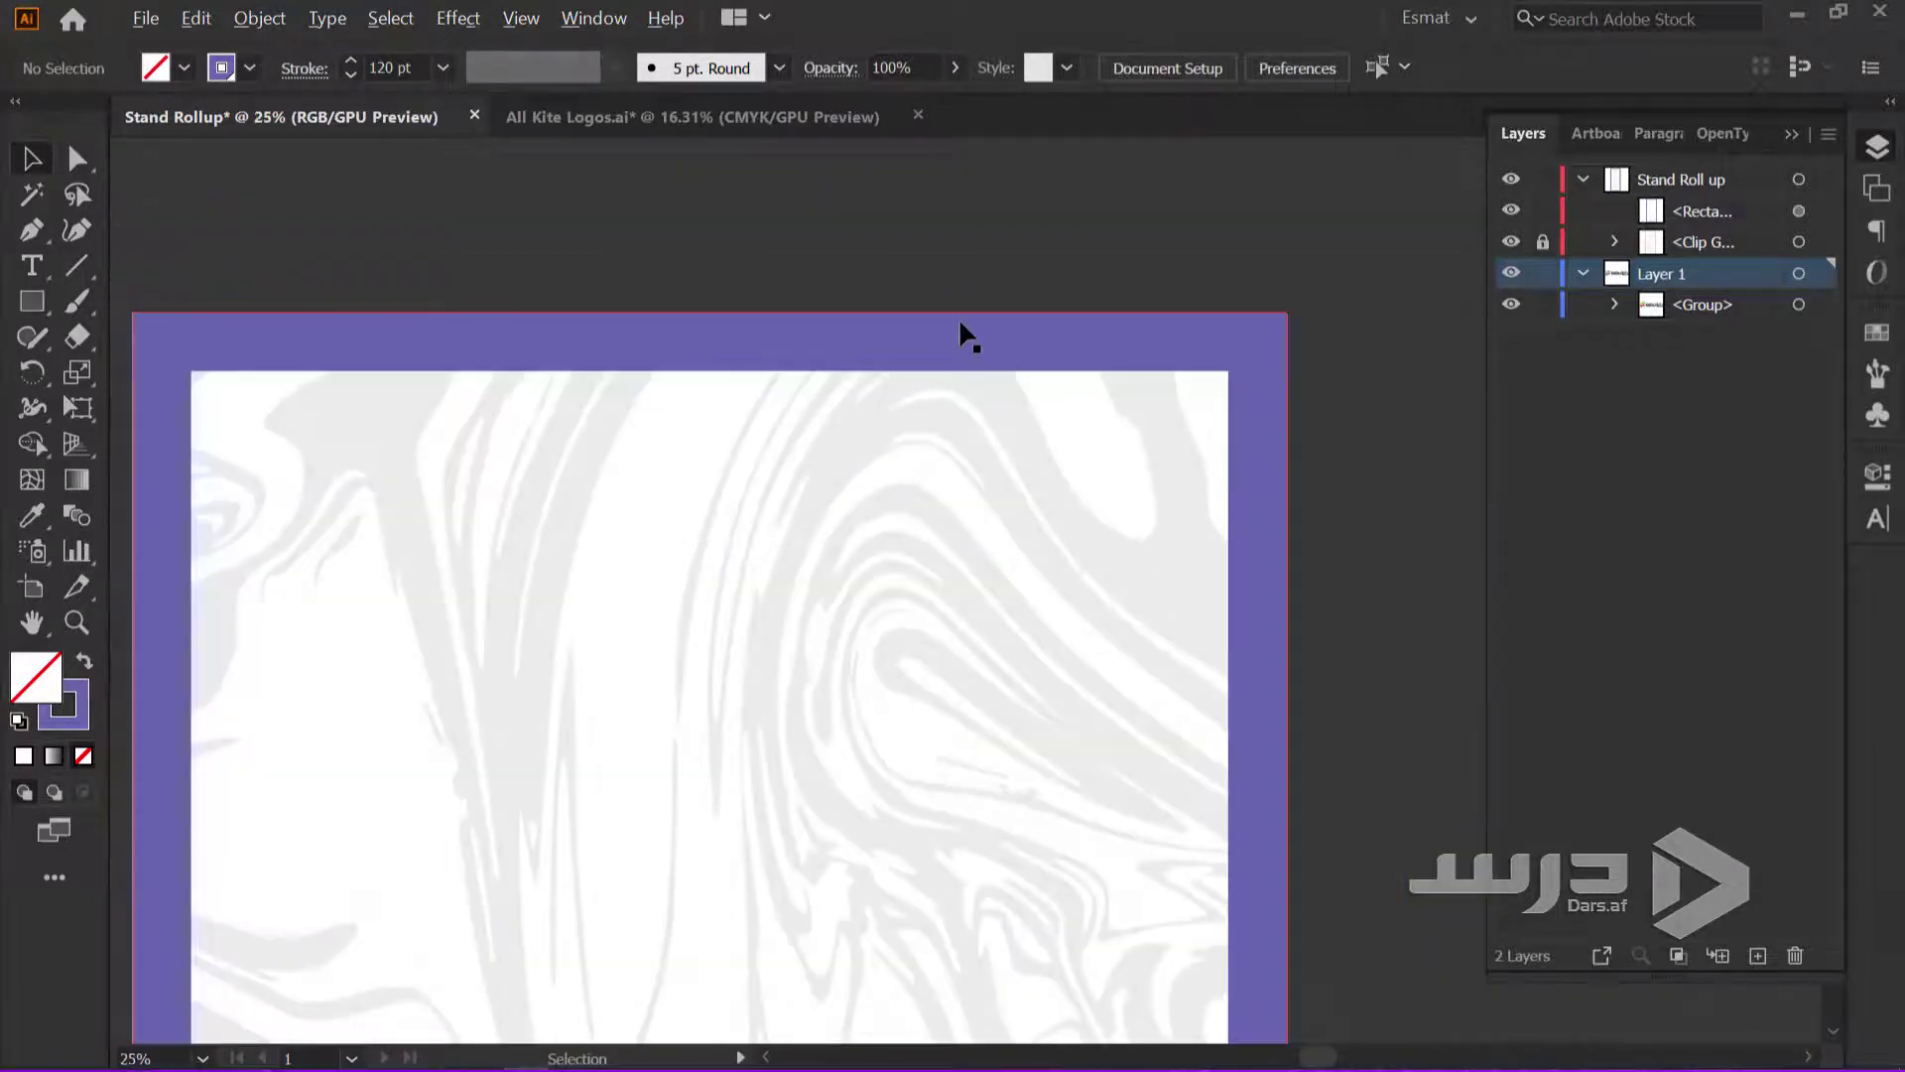
scroll(959, 318, "down", 5, "alt")
scroll(1129, 635, "up", 1, "alt")
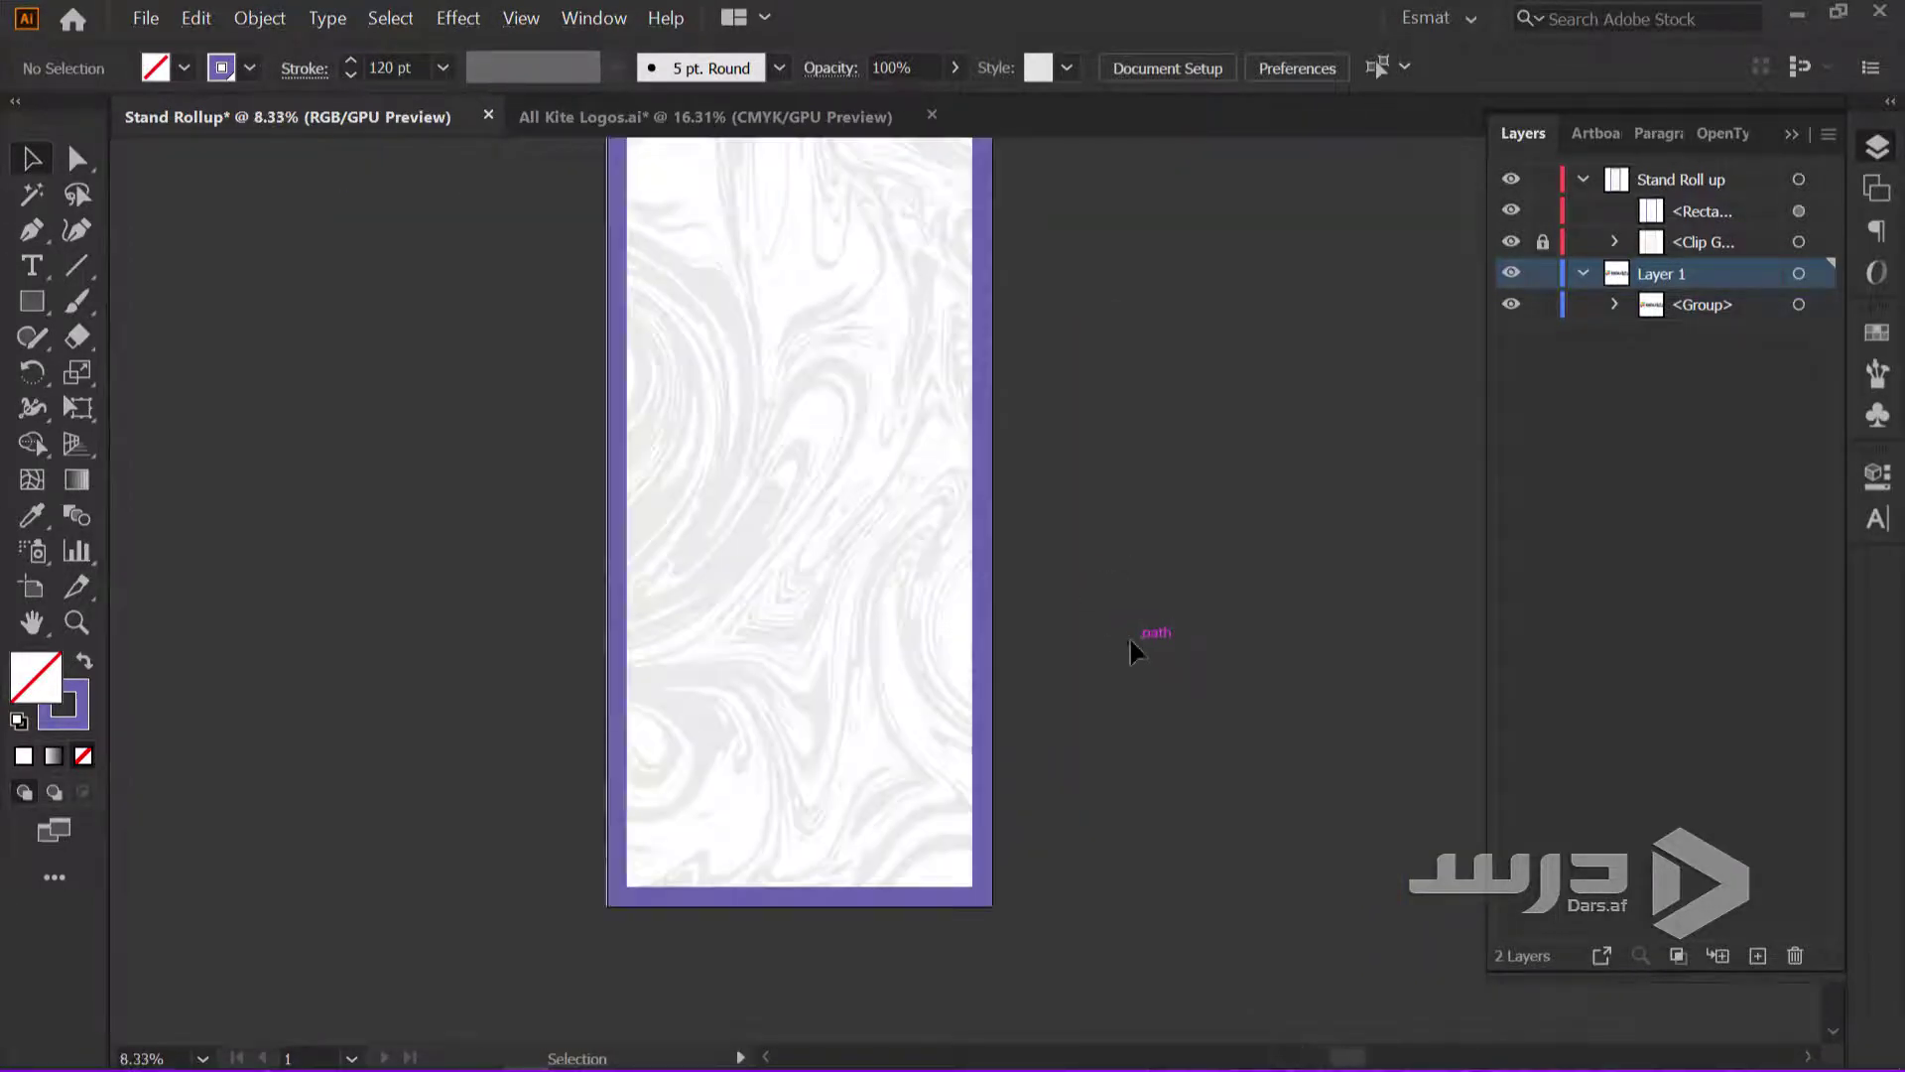
scroll(1080, 524, "down", 1, "alt")
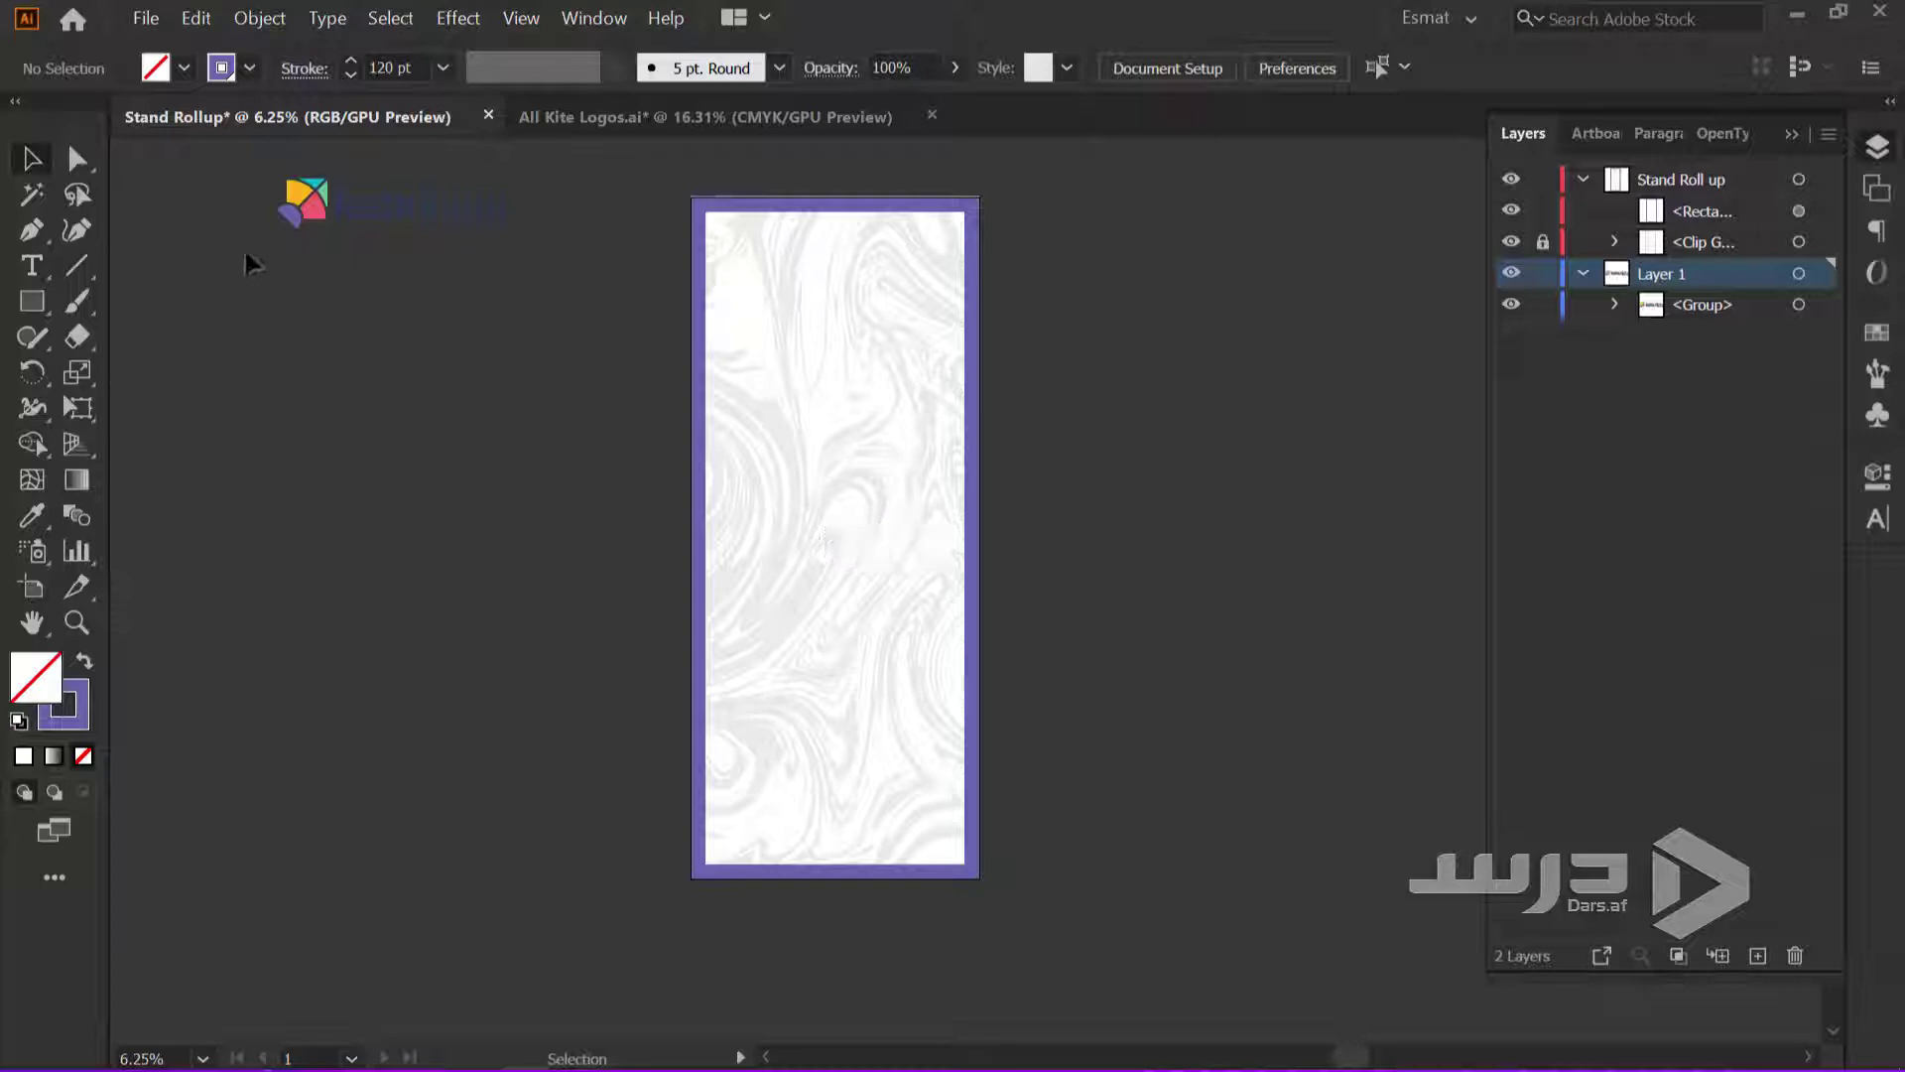
Move the Kabul Kite logo onto the banner, into the Stand Roll up layer, and shrink it
left_click_drag(282, 206, 721, 276)
scroll(778, 242, "up", 4)
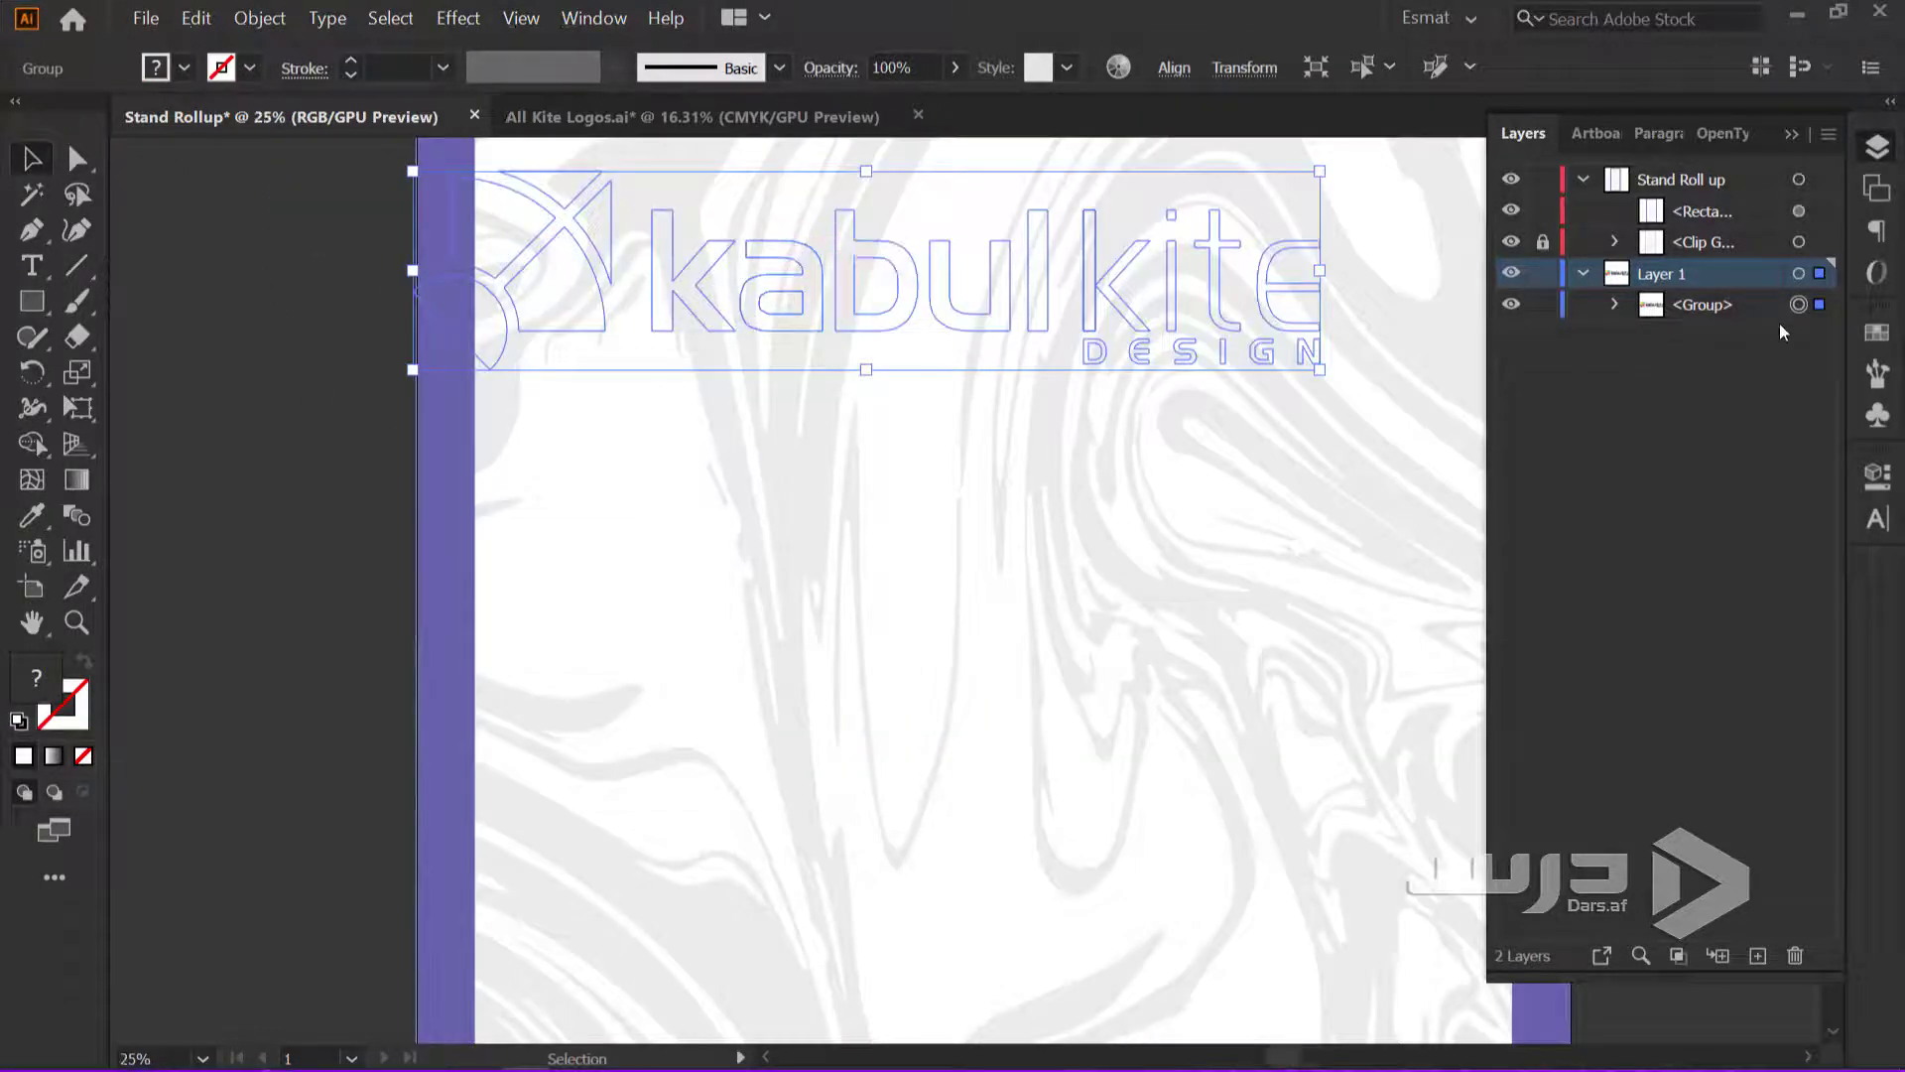
left_click_drag(1750, 307, 1738, 199)
left_click_drag(717, 365, 499, 662)
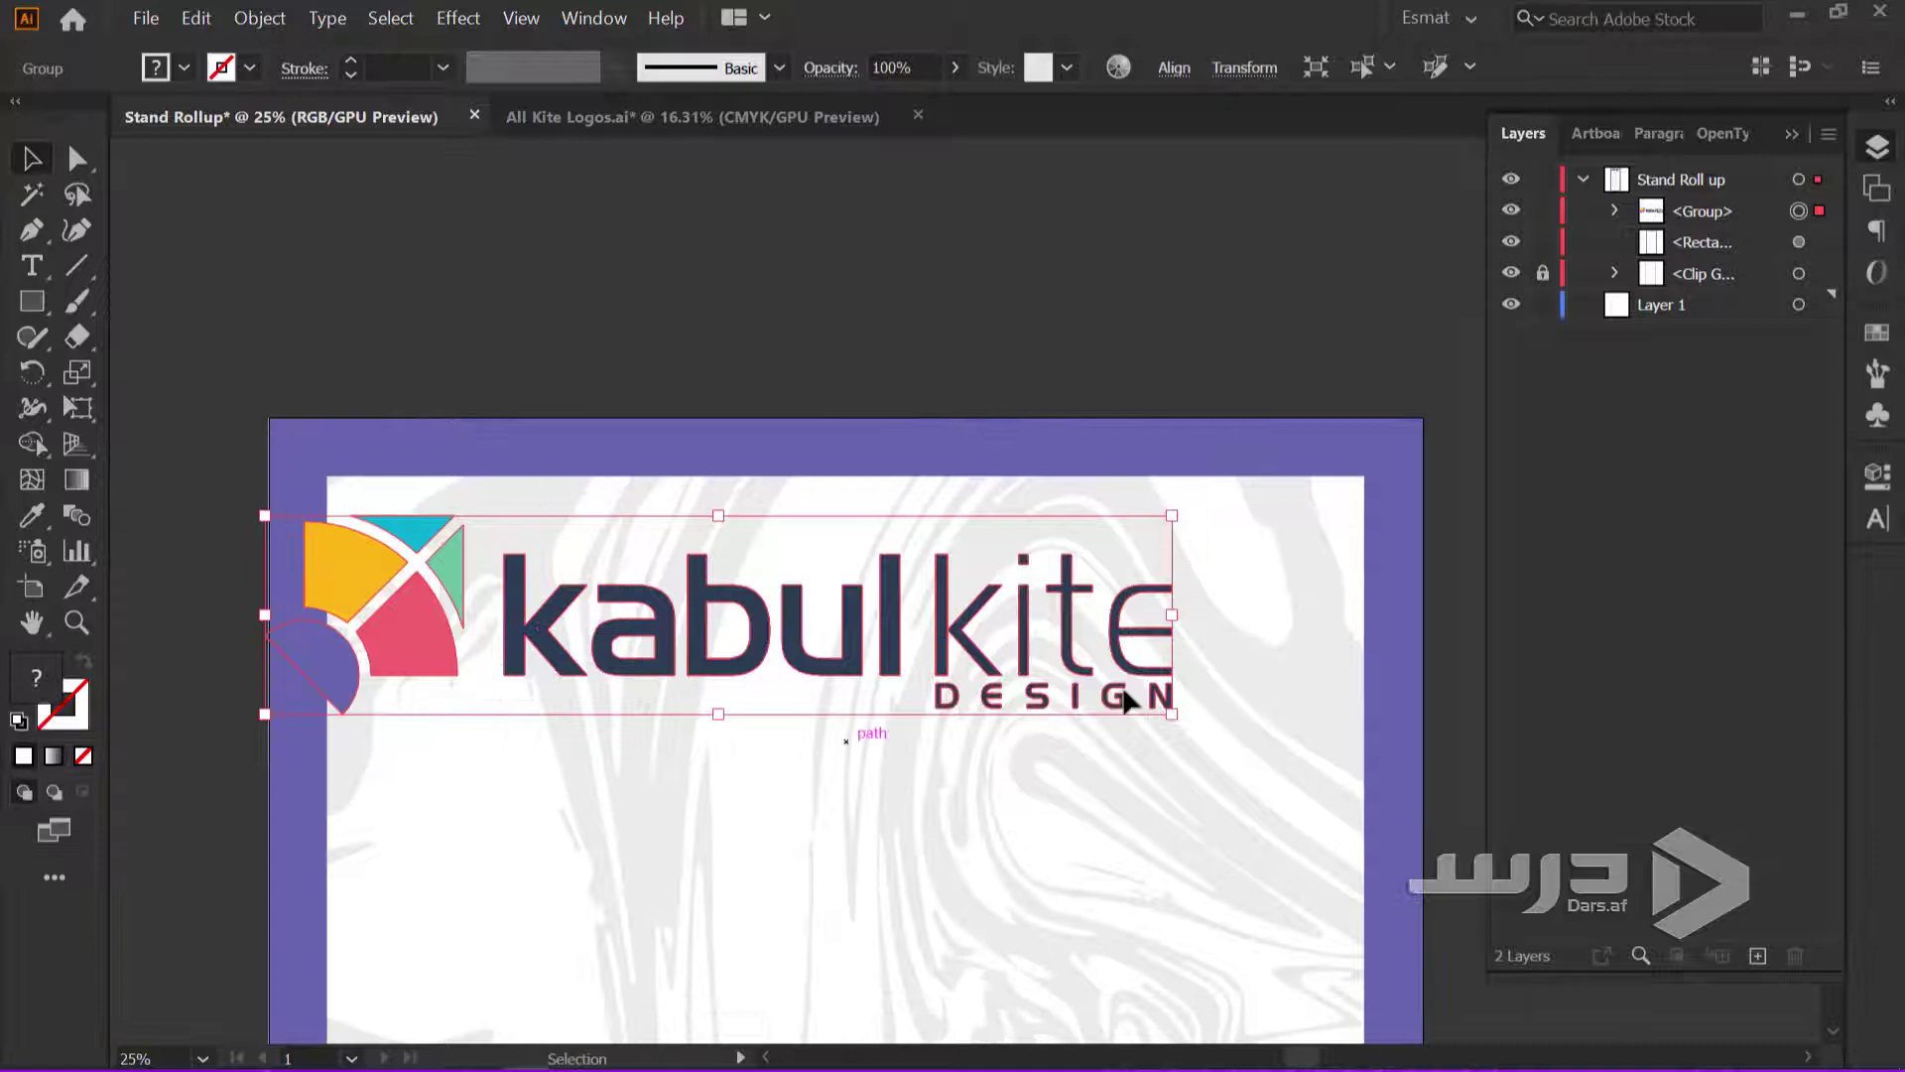
left_click_drag(1176, 714, 956, 617)
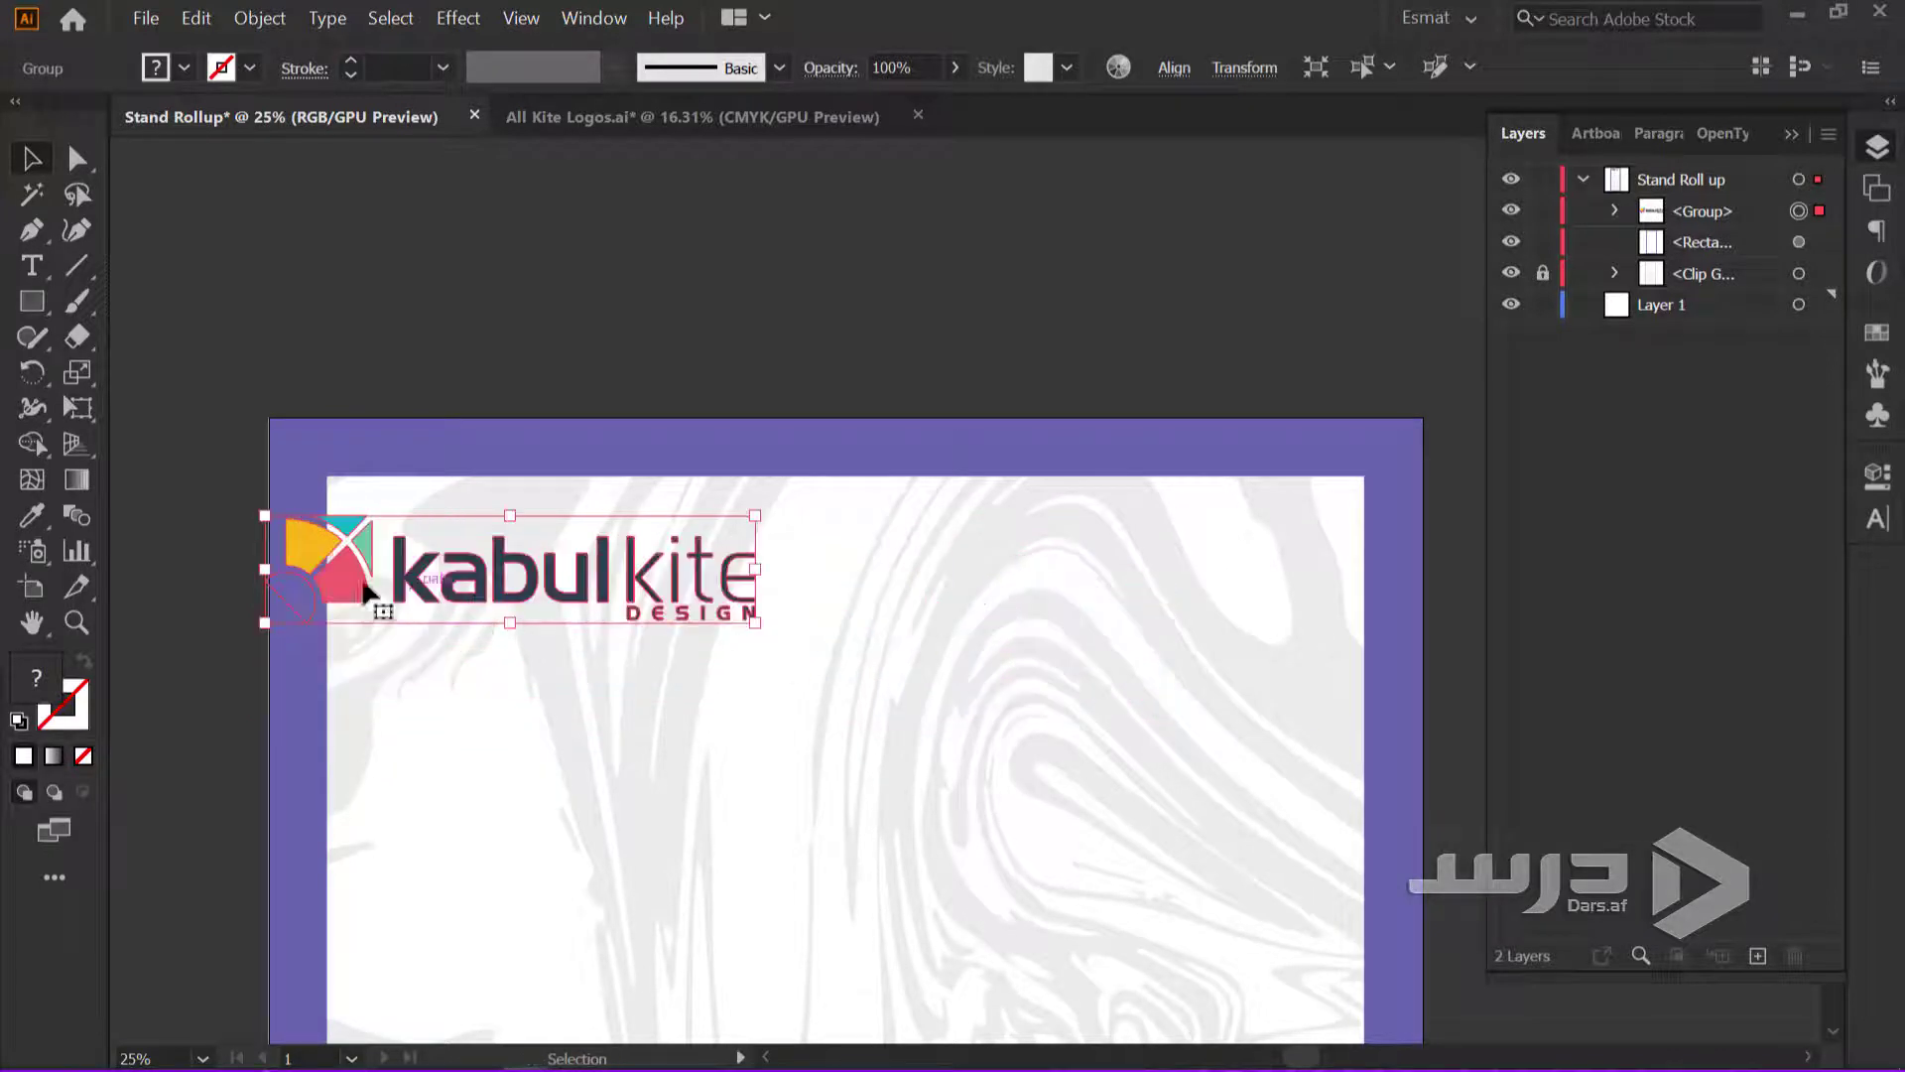
Place a logo copy beside the original, then enlarge both logos together
left_click_drag(379, 608, 855, 599)
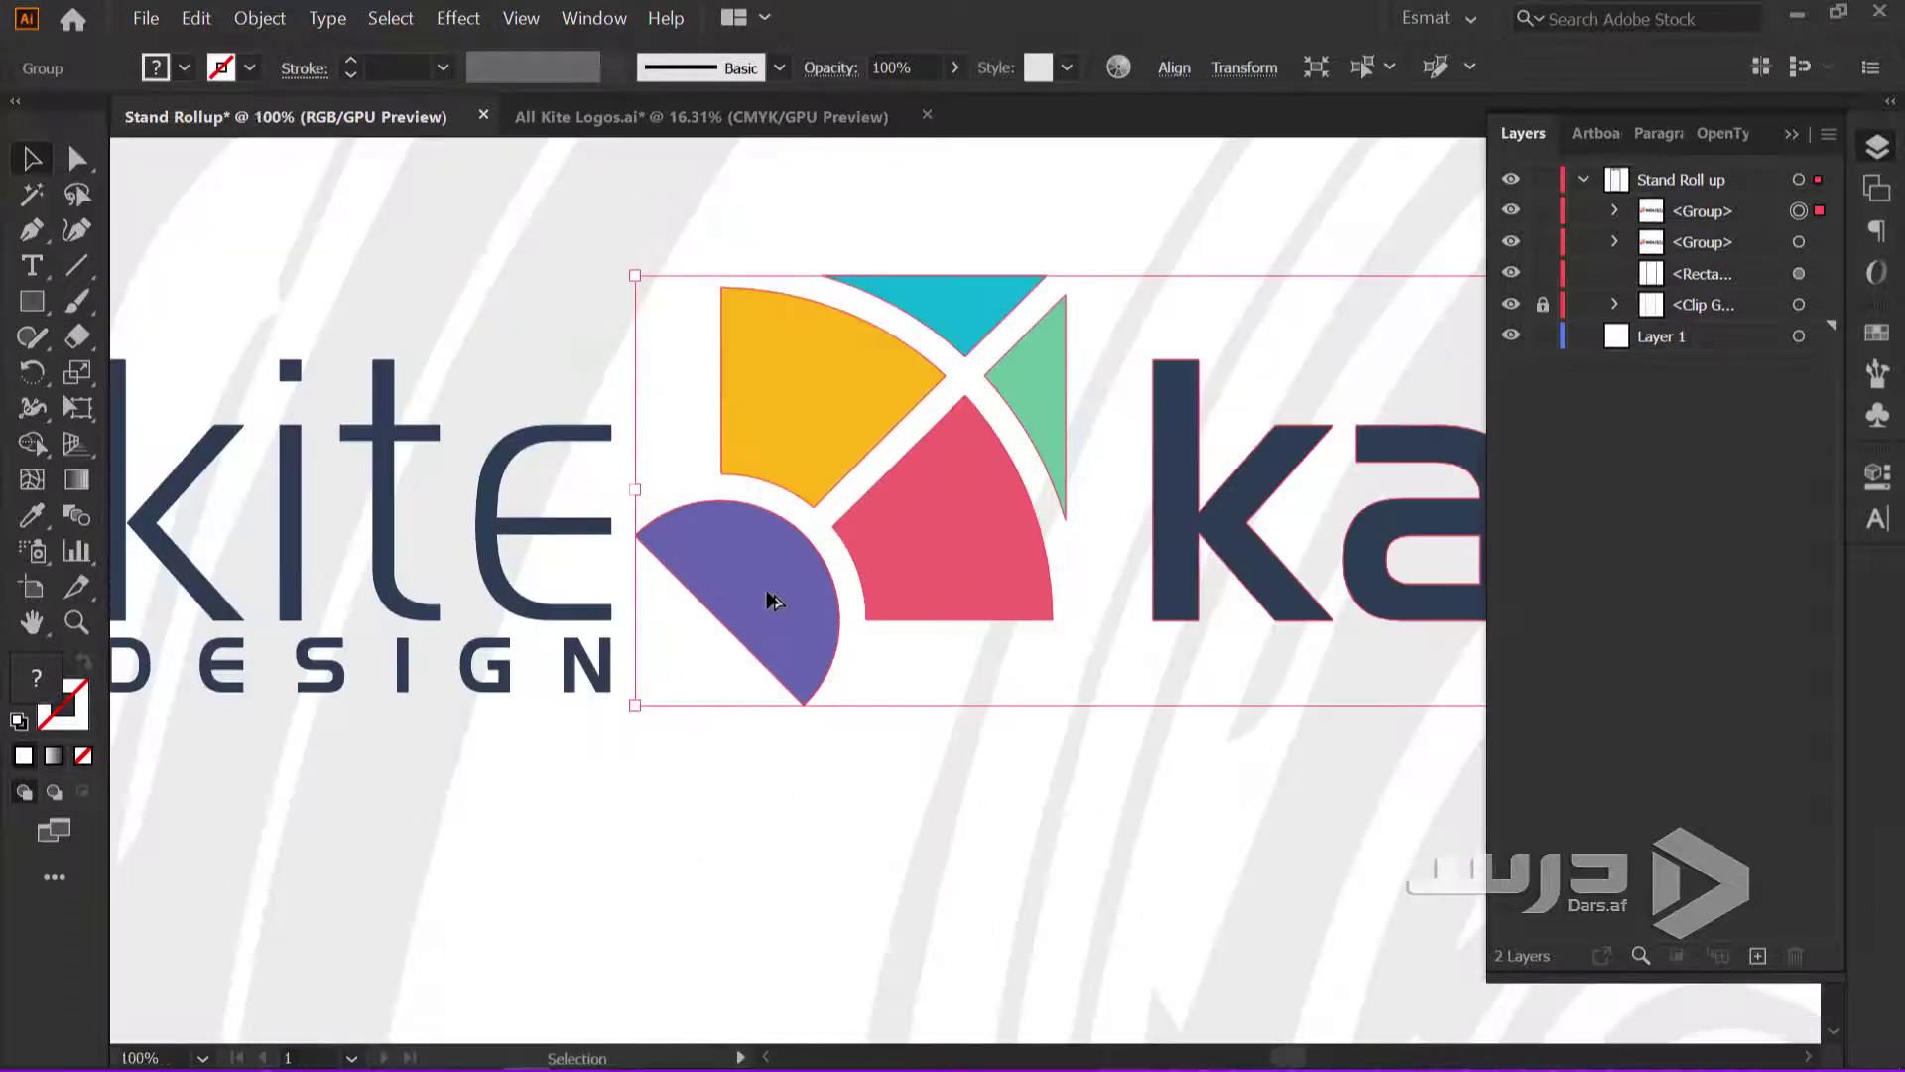
scroll(754, 596, "up", 6)
left_click_drag(738, 594, 694, 597)
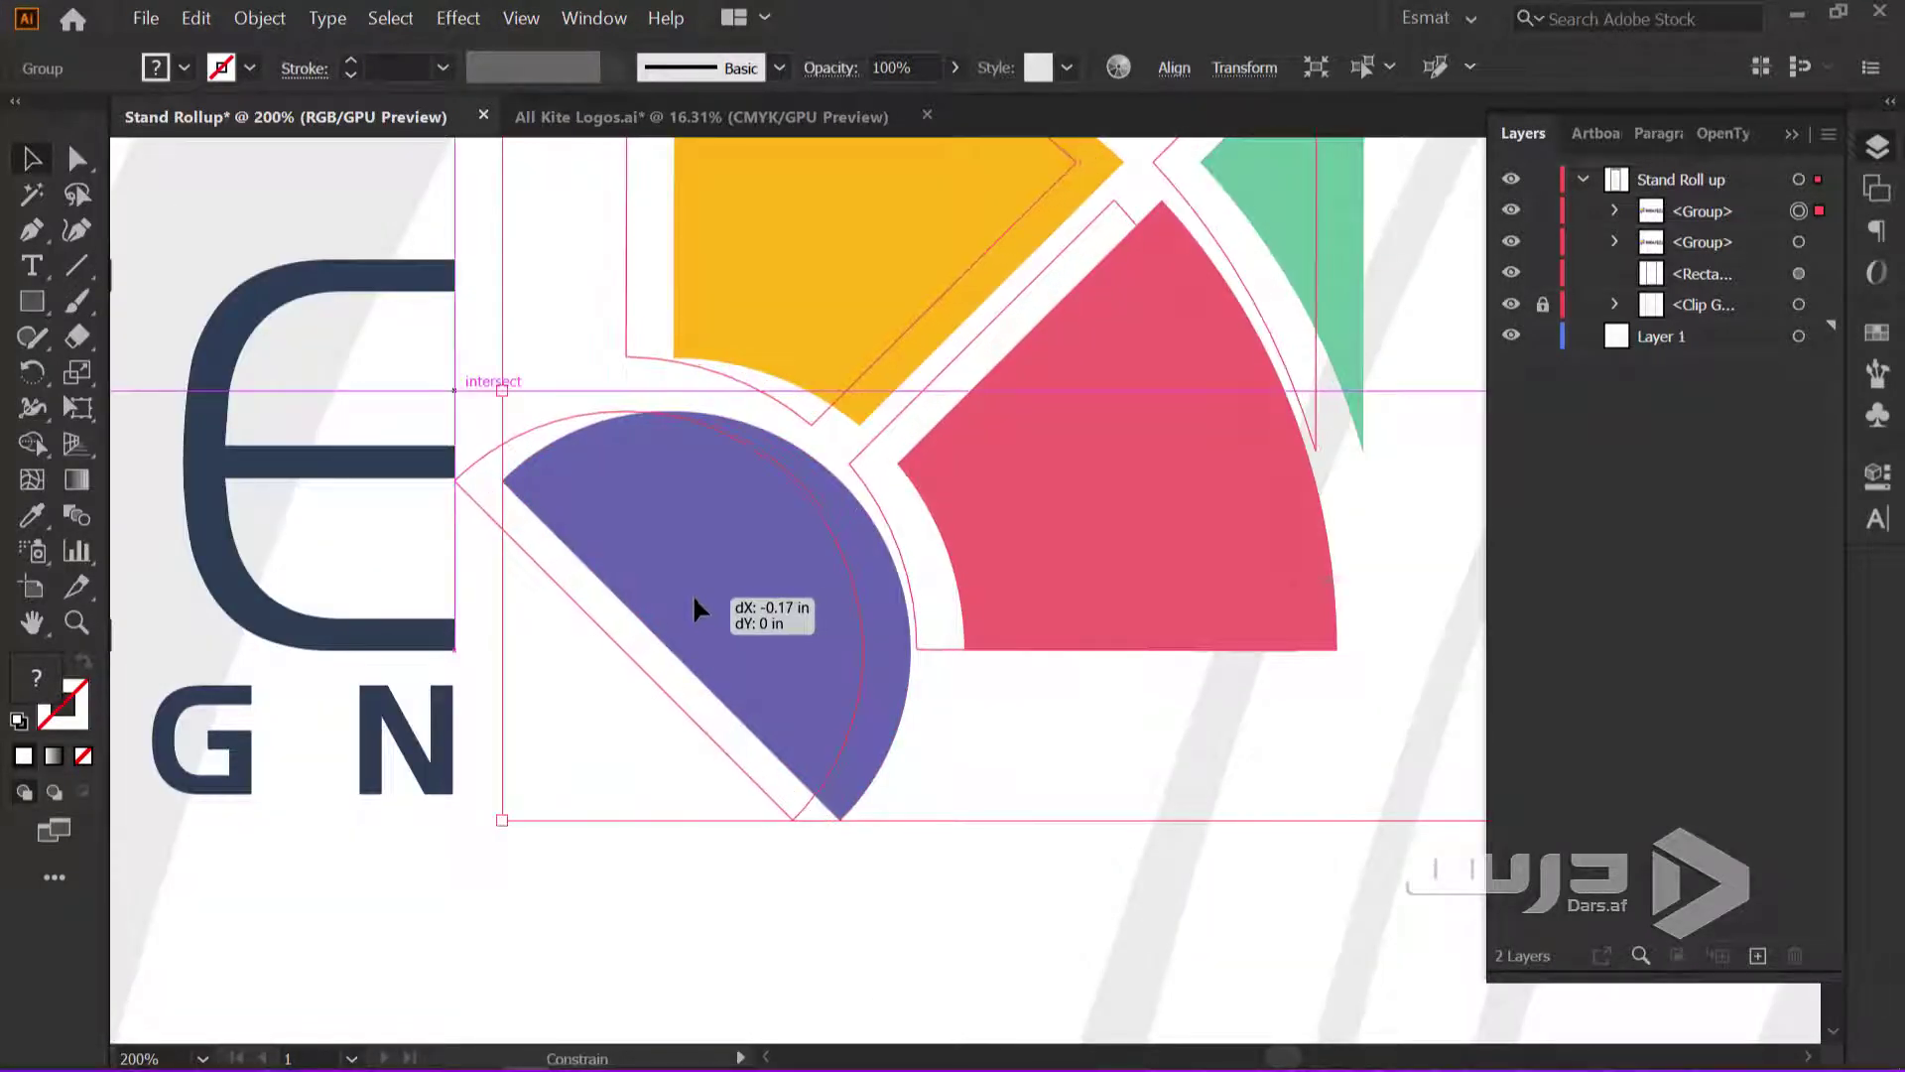
scroll(693, 598, "down", 3)
scroll(457, 585, "down", 4)
scroll(456, 585, "down", 5)
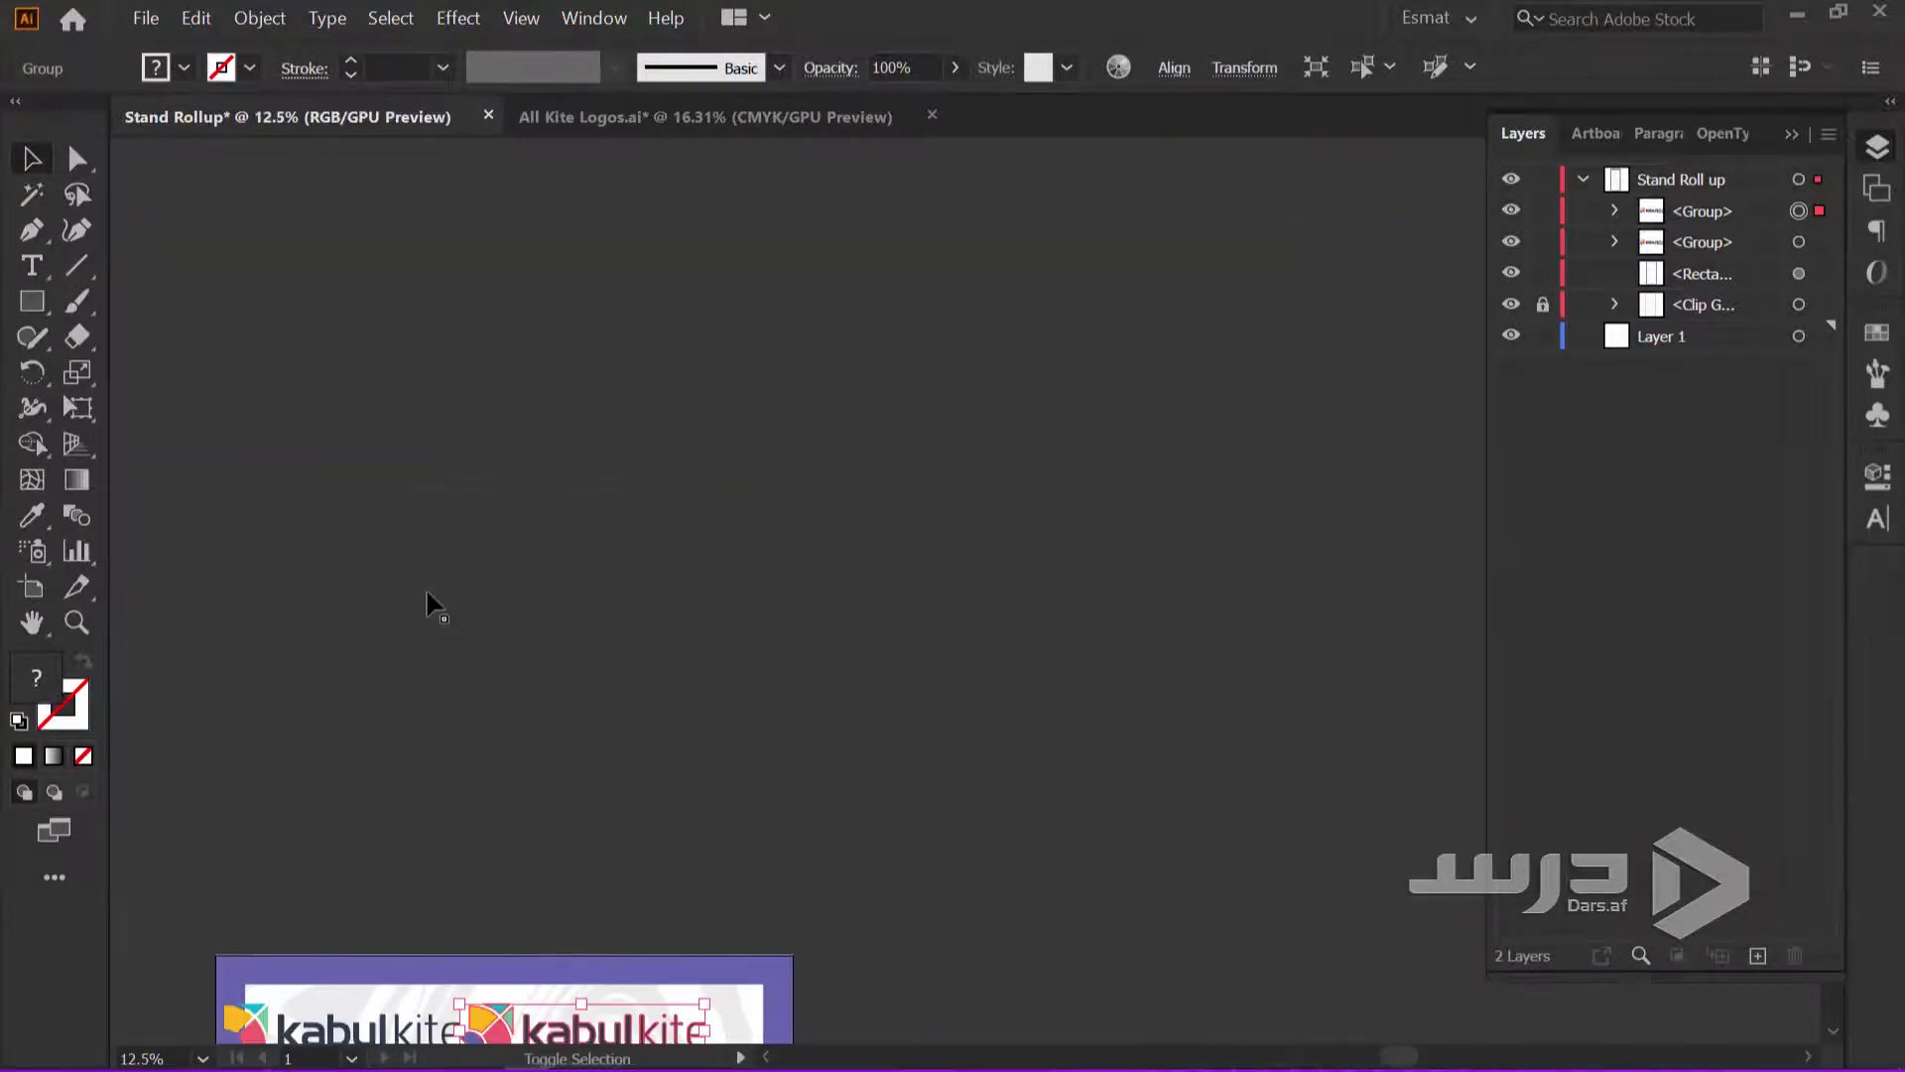
scroll(428, 595, "down", 3)
scroll(457, 625, "down", 3)
scroll(479, 645, "down", 4)
scroll(479, 645, "up", 3)
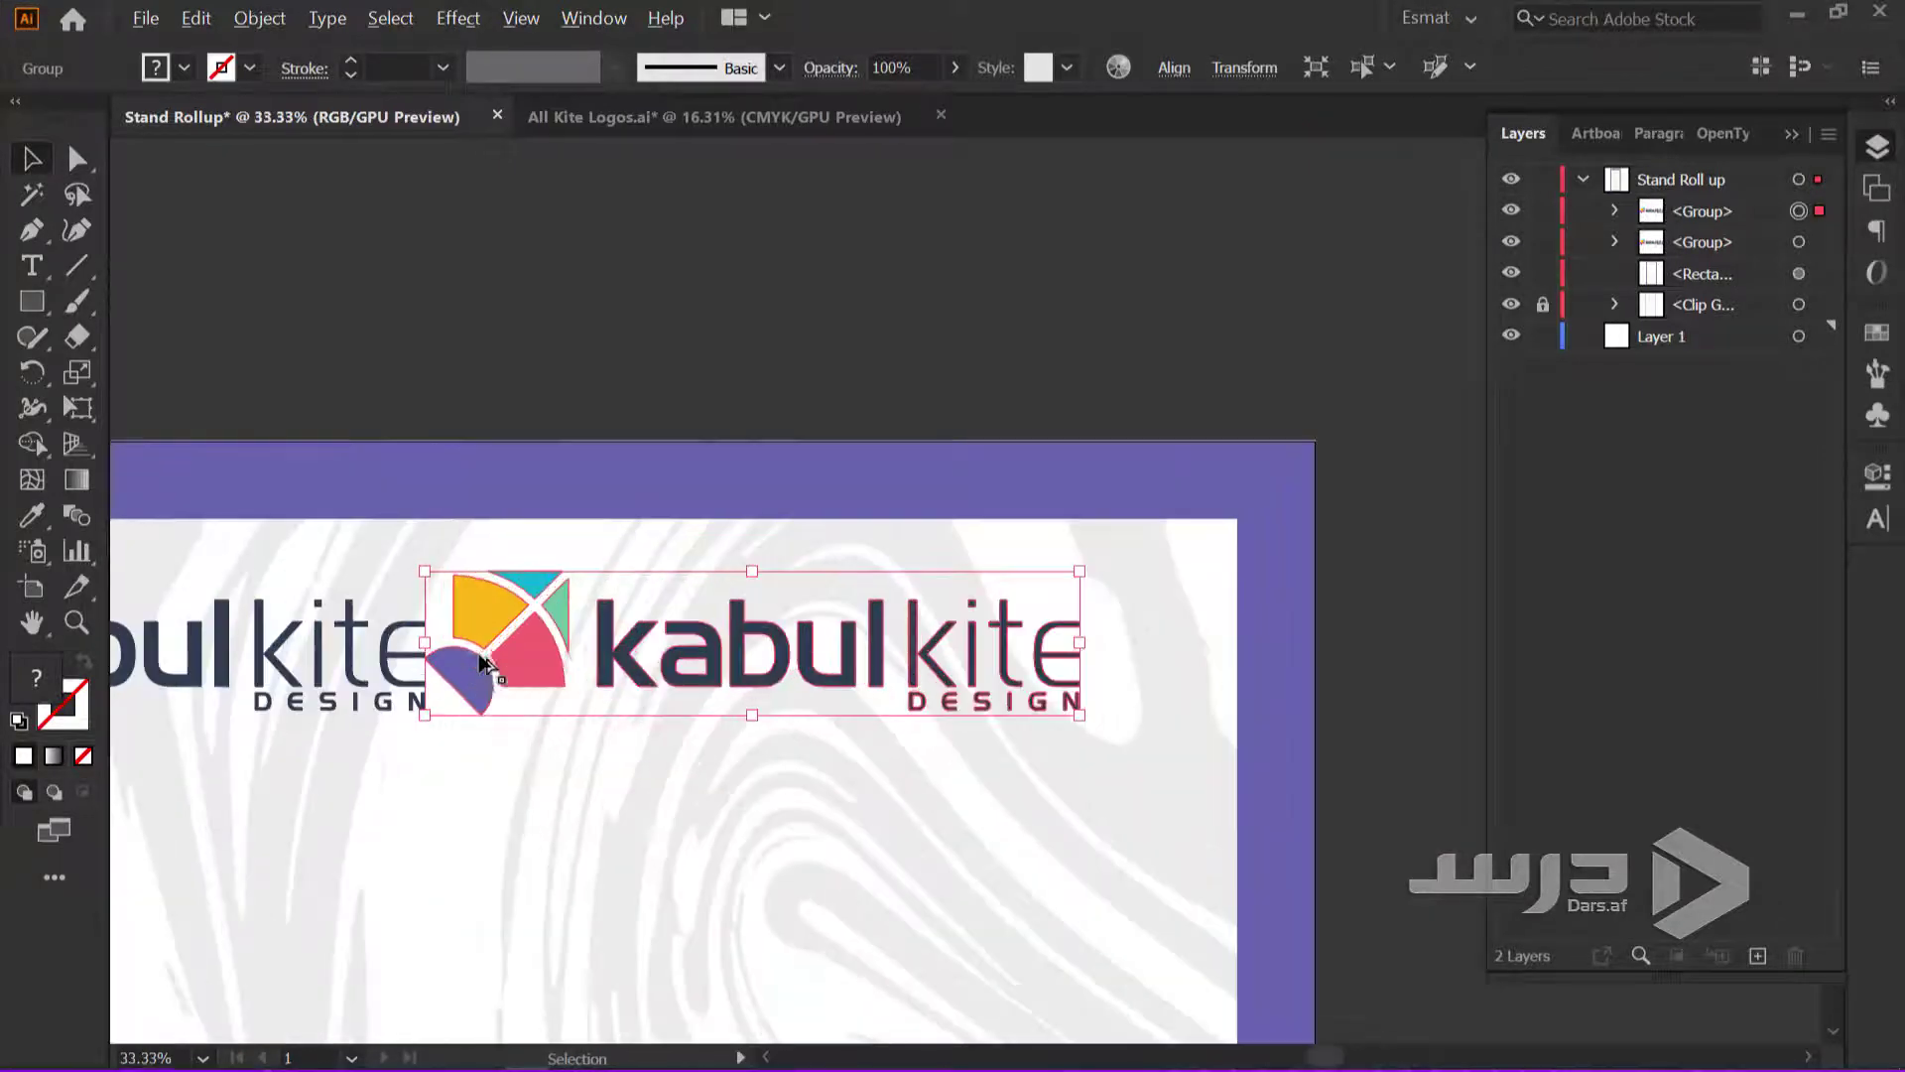
left_click(365, 650, "shift")
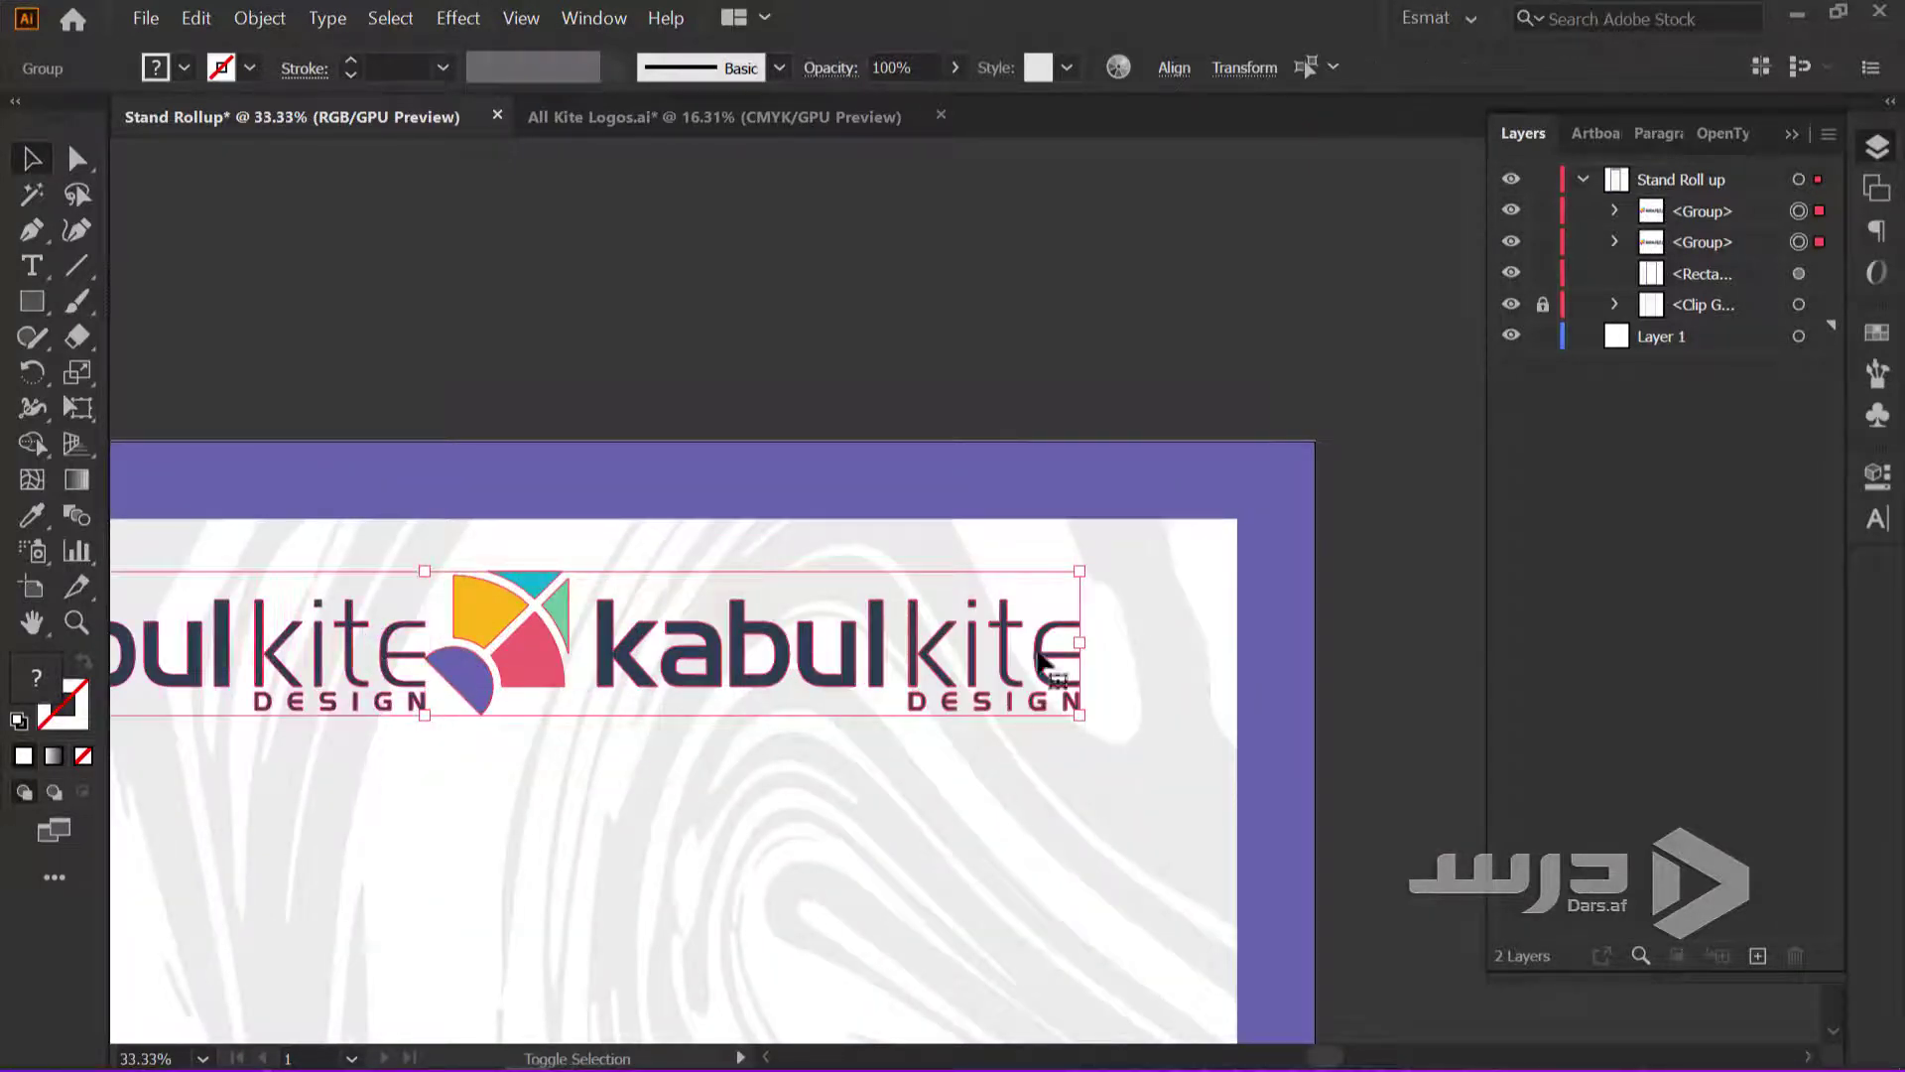
left_click_drag(1081, 570, 1315, 496)
Delete the right-hand duplicate Kabul Kite logo
key("ctrl+minus")
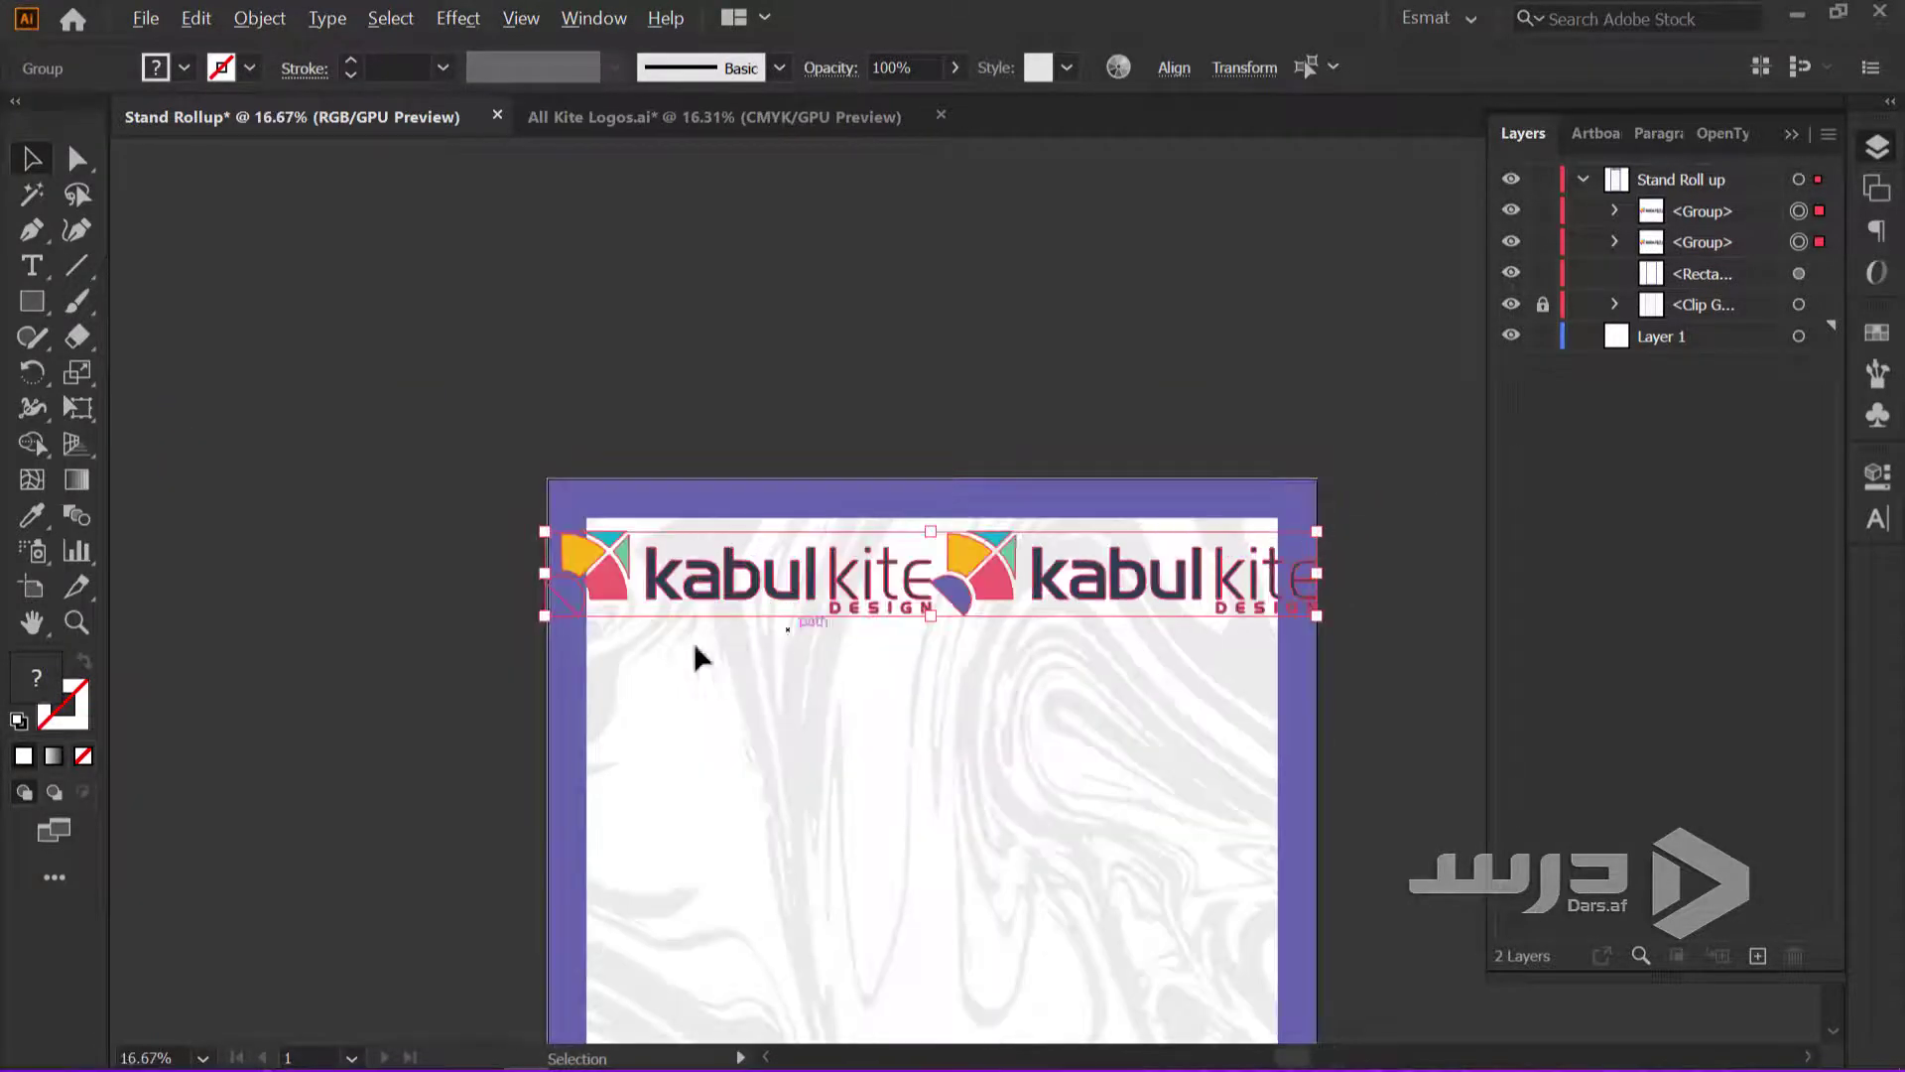
left_click(974, 682)
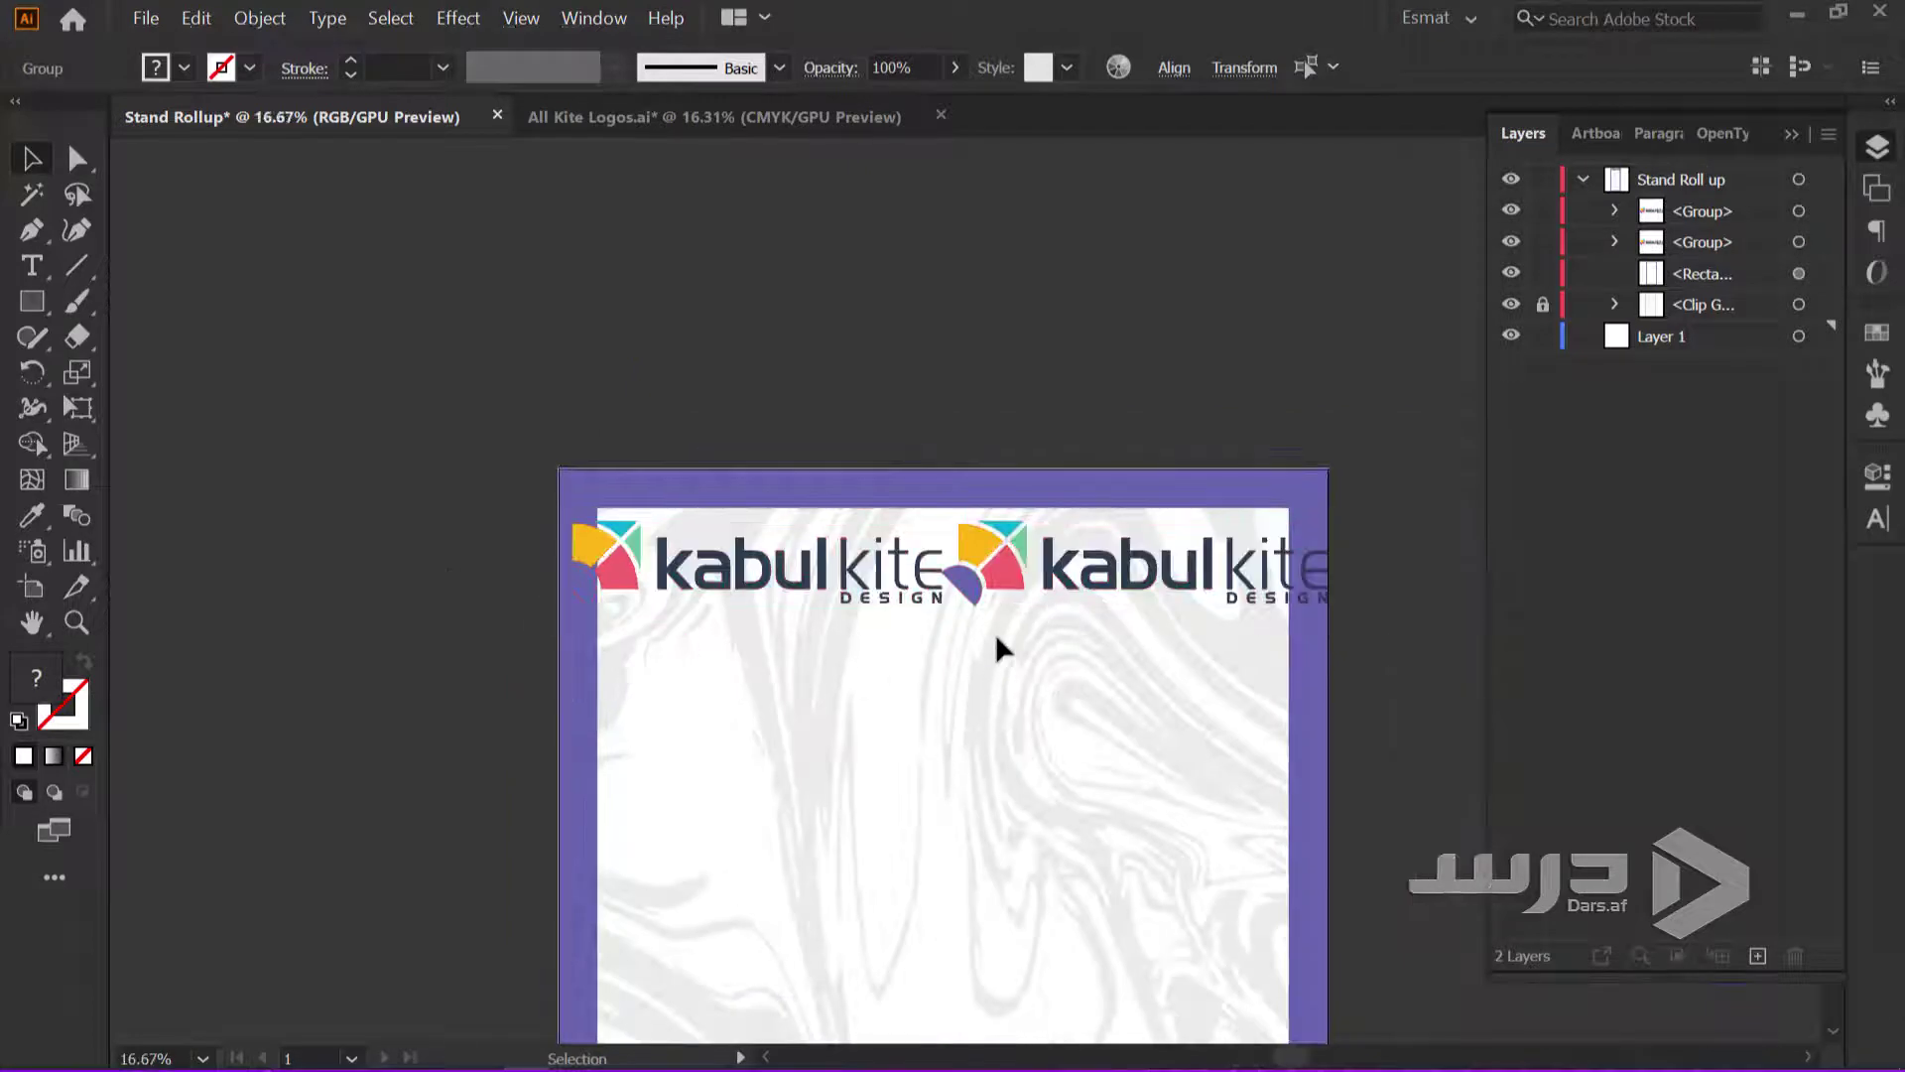
left_click_drag(1017, 576, 1027, 584)
key("Delete")
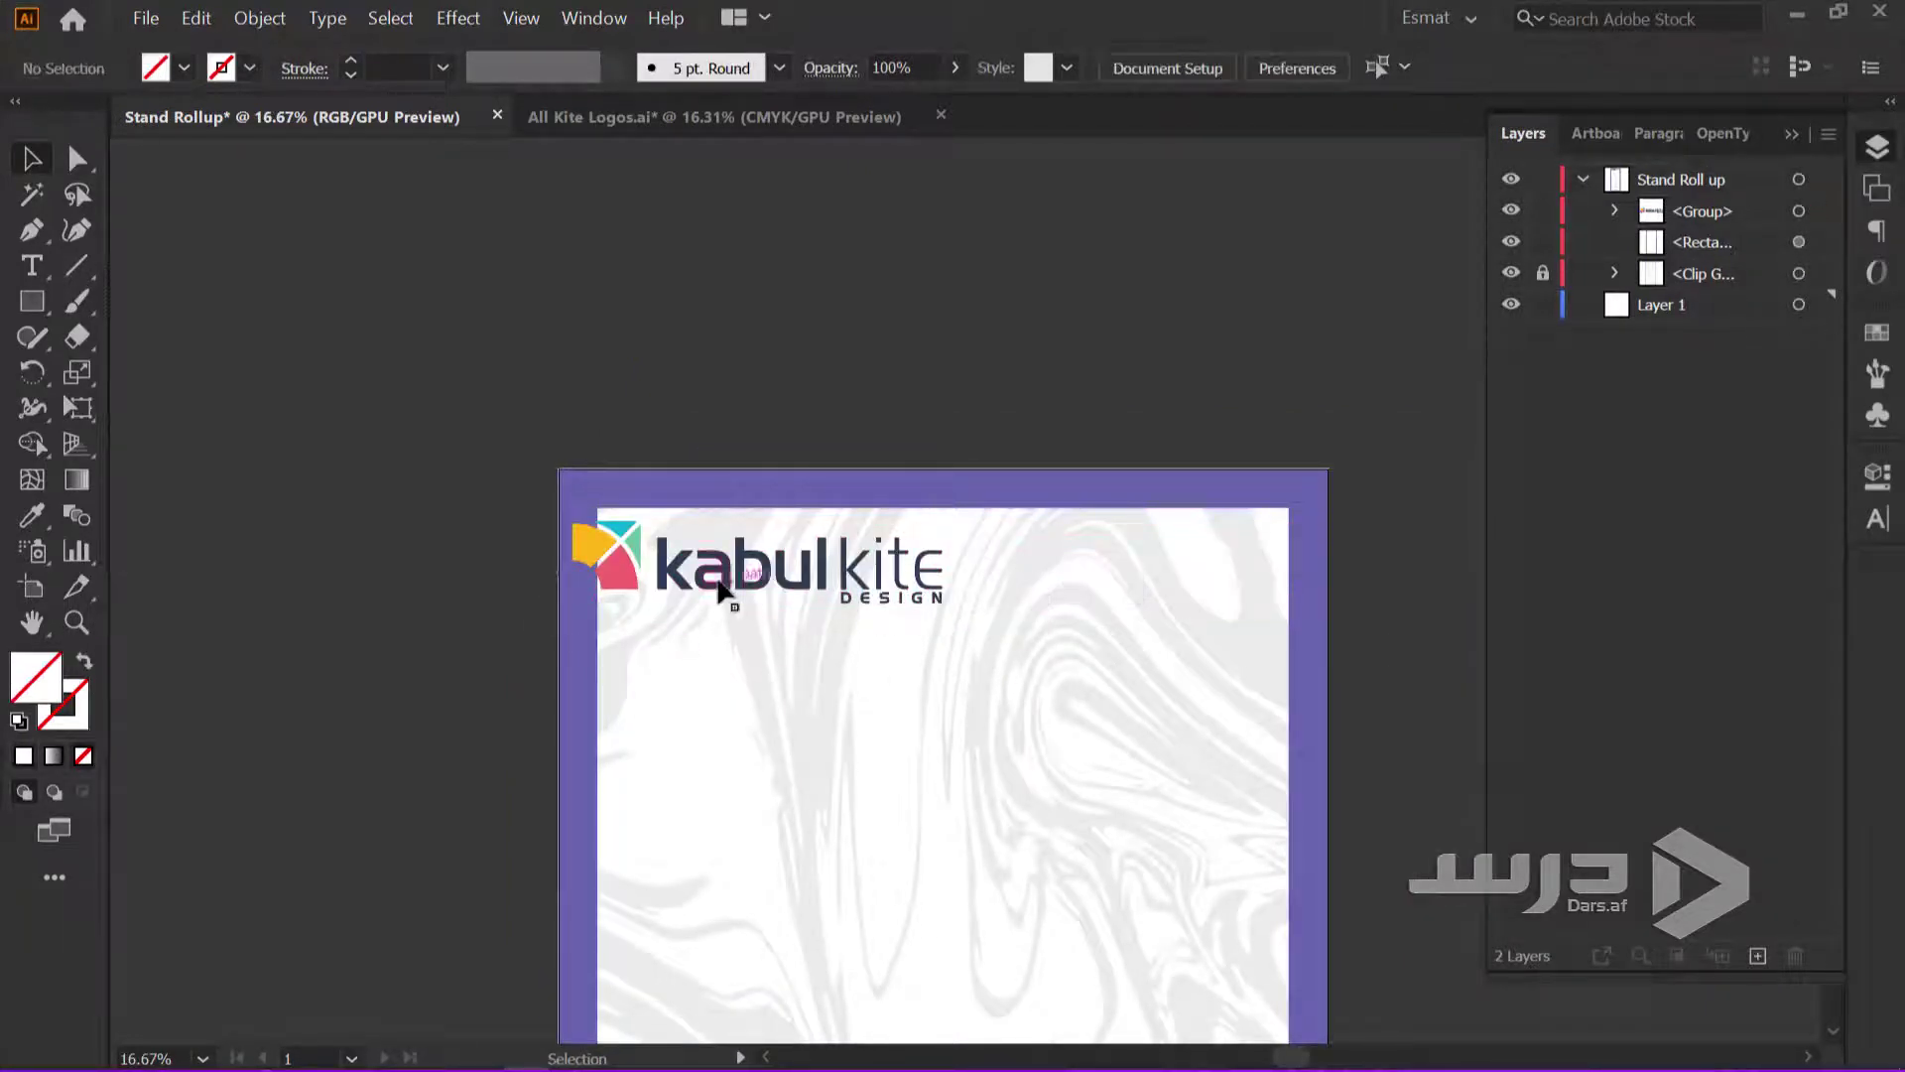
Centre the remaining logo horizontally on the artboard and nudge it slightly down
left_click(850, 592)
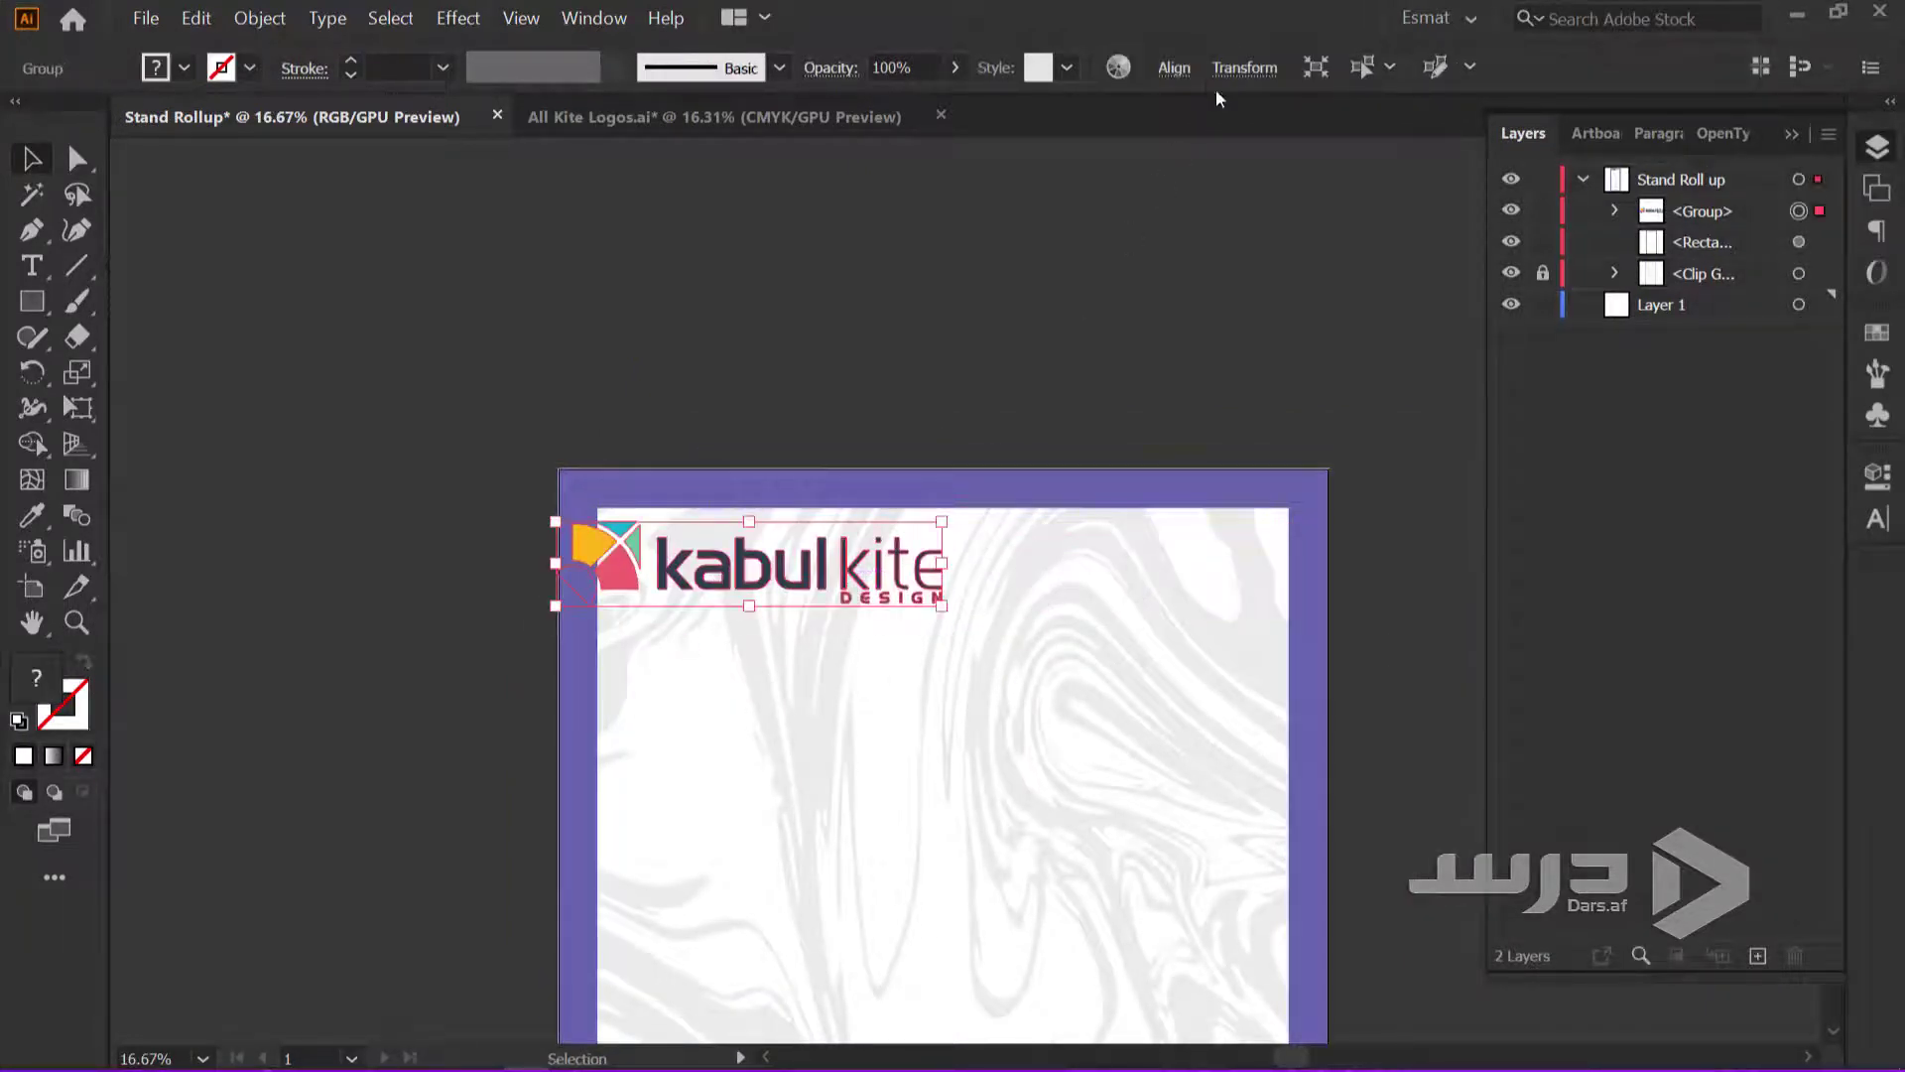
left_click(1178, 70)
left_click(928, 151)
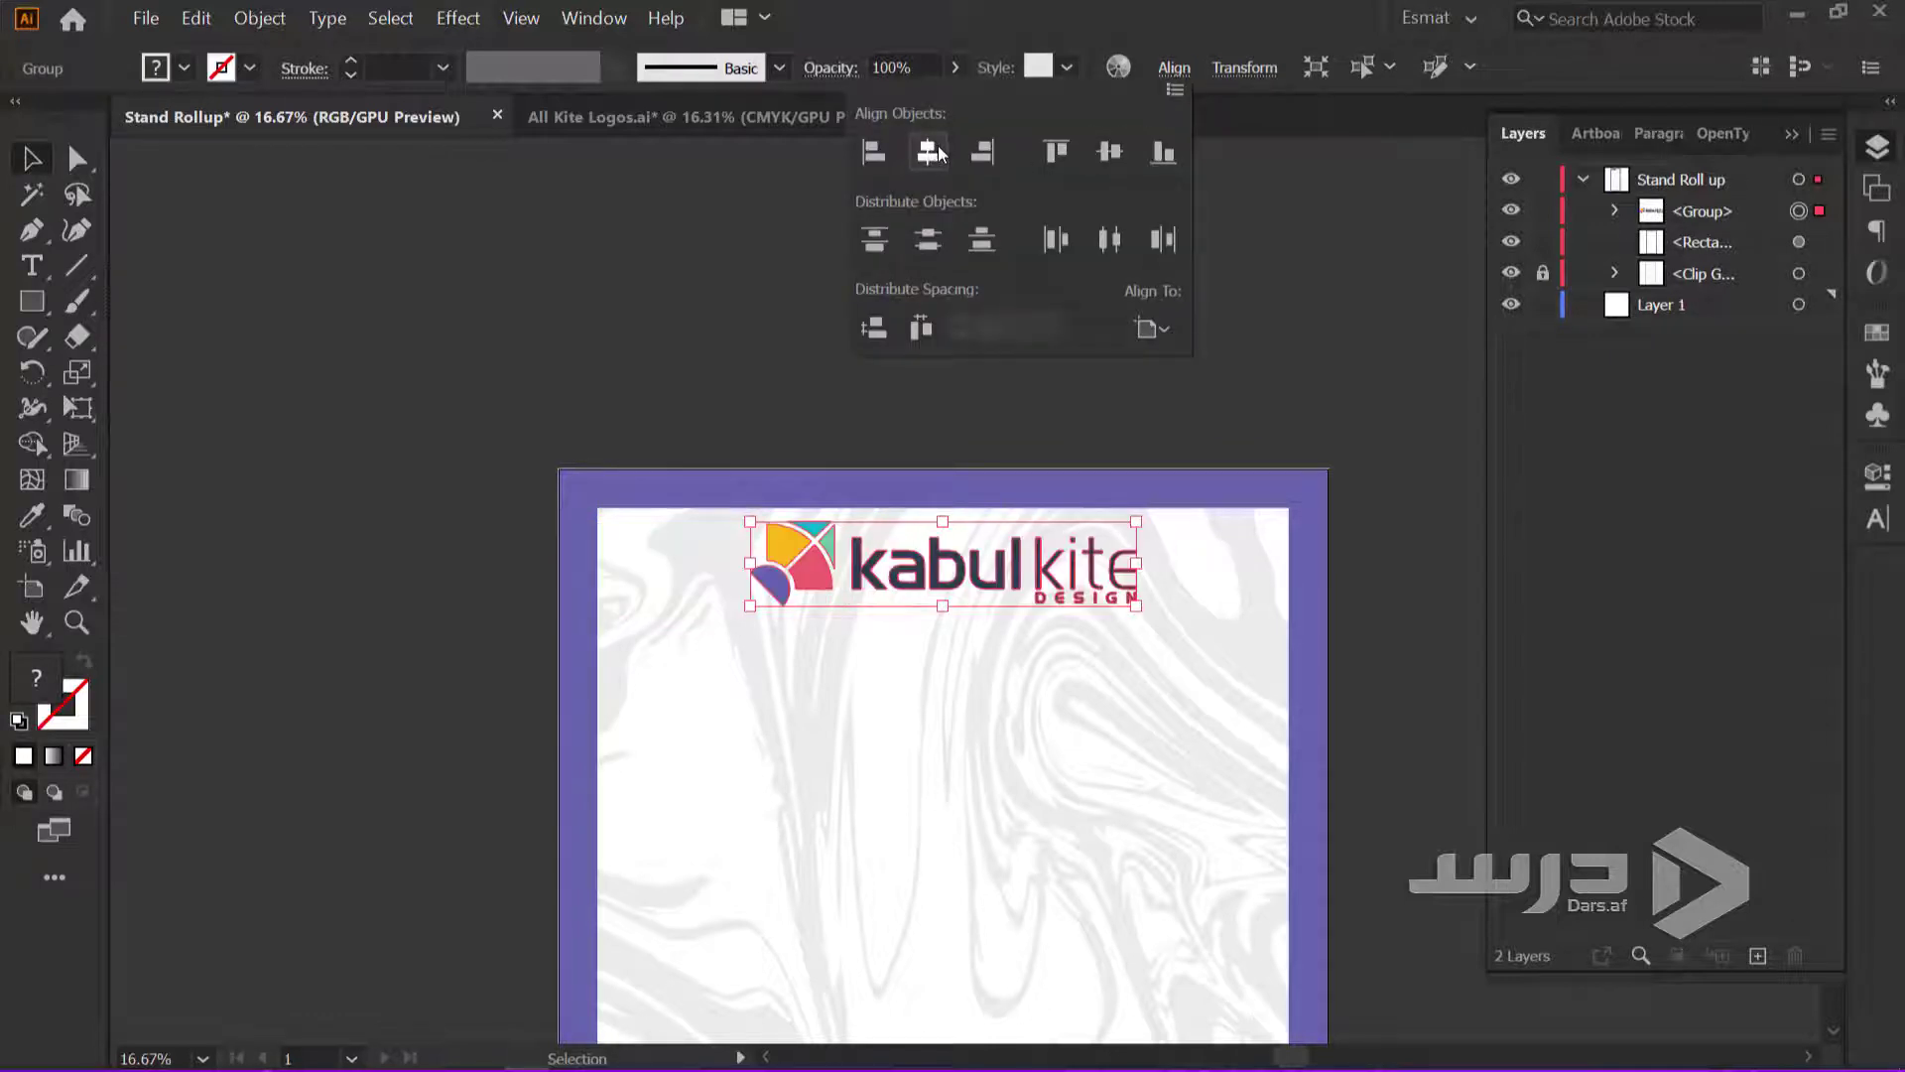
left_click(1374, 389)
left_click_drag(941, 602, 921, 600)
left_click(903, 407)
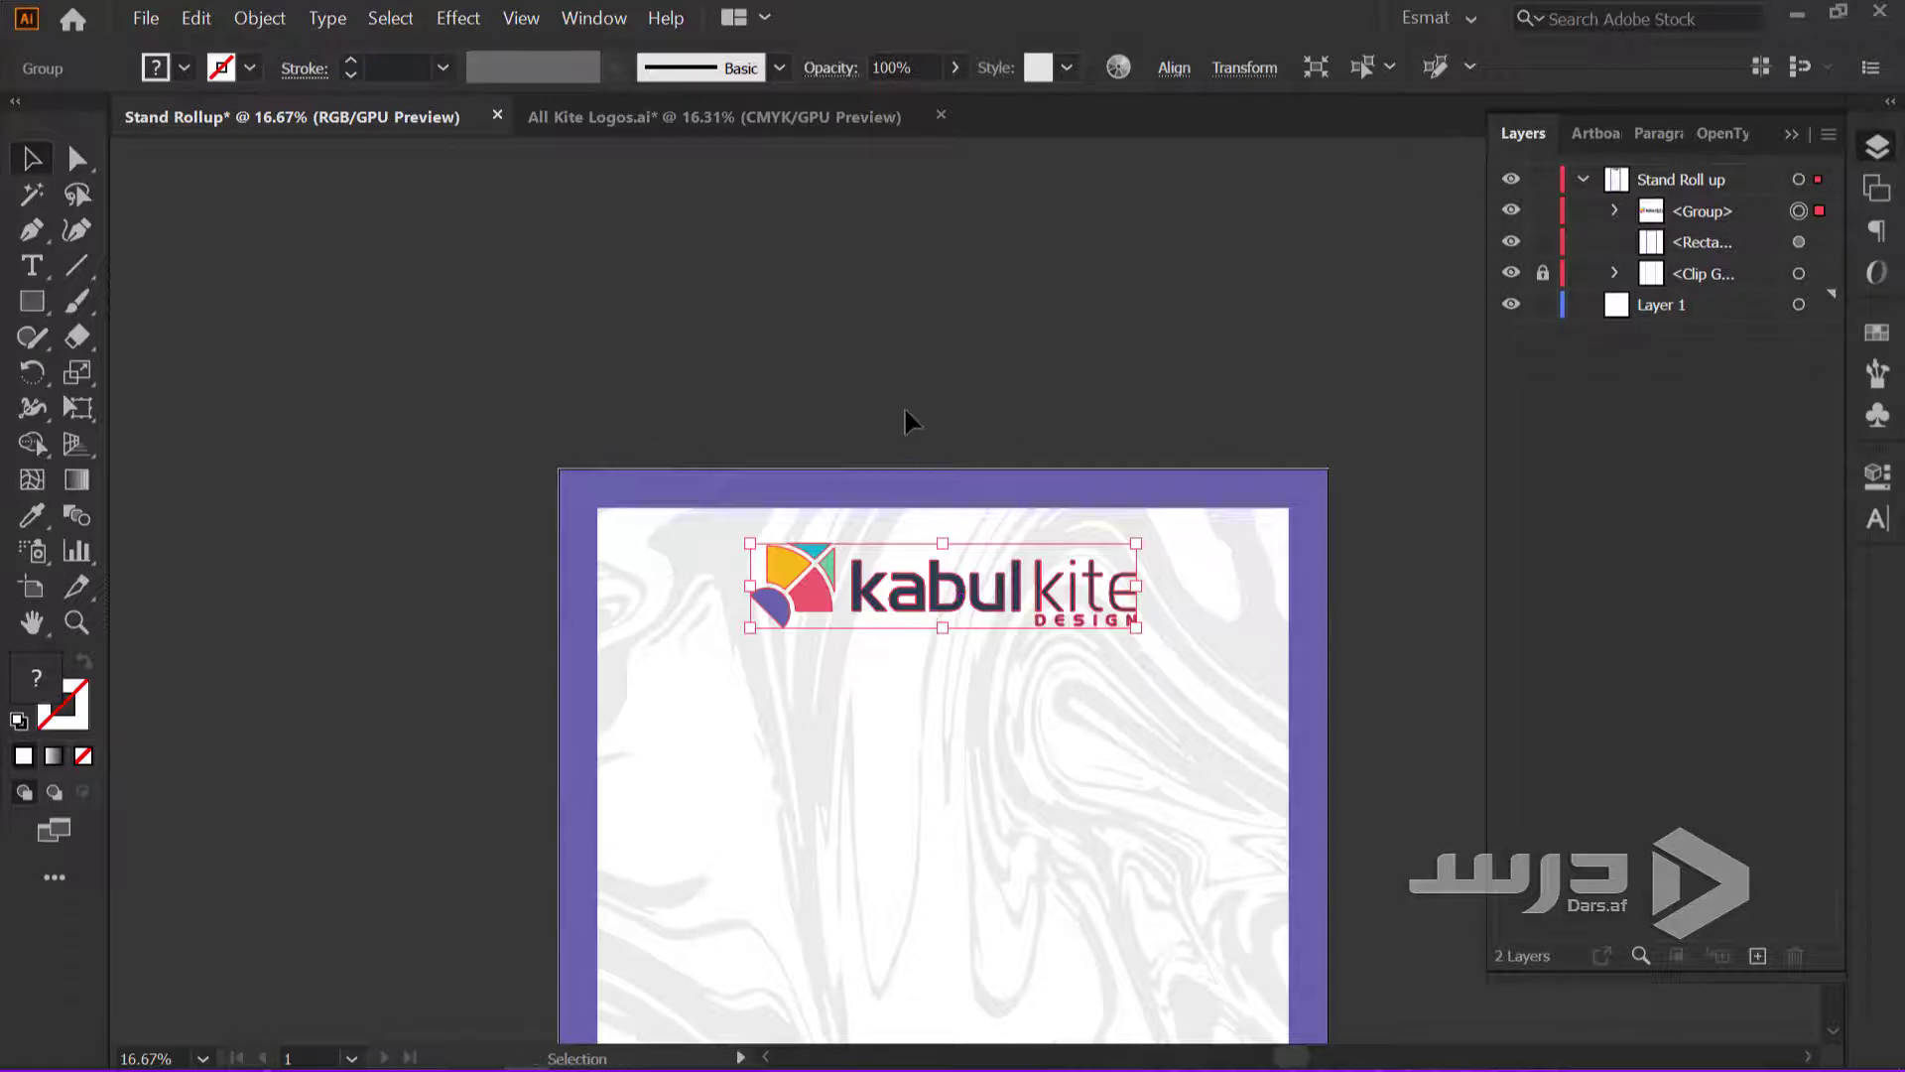
scroll(905, 406, "down", 1)
scroll(952, 476, "down", 3)
scroll(1048, 635, "up", 1)
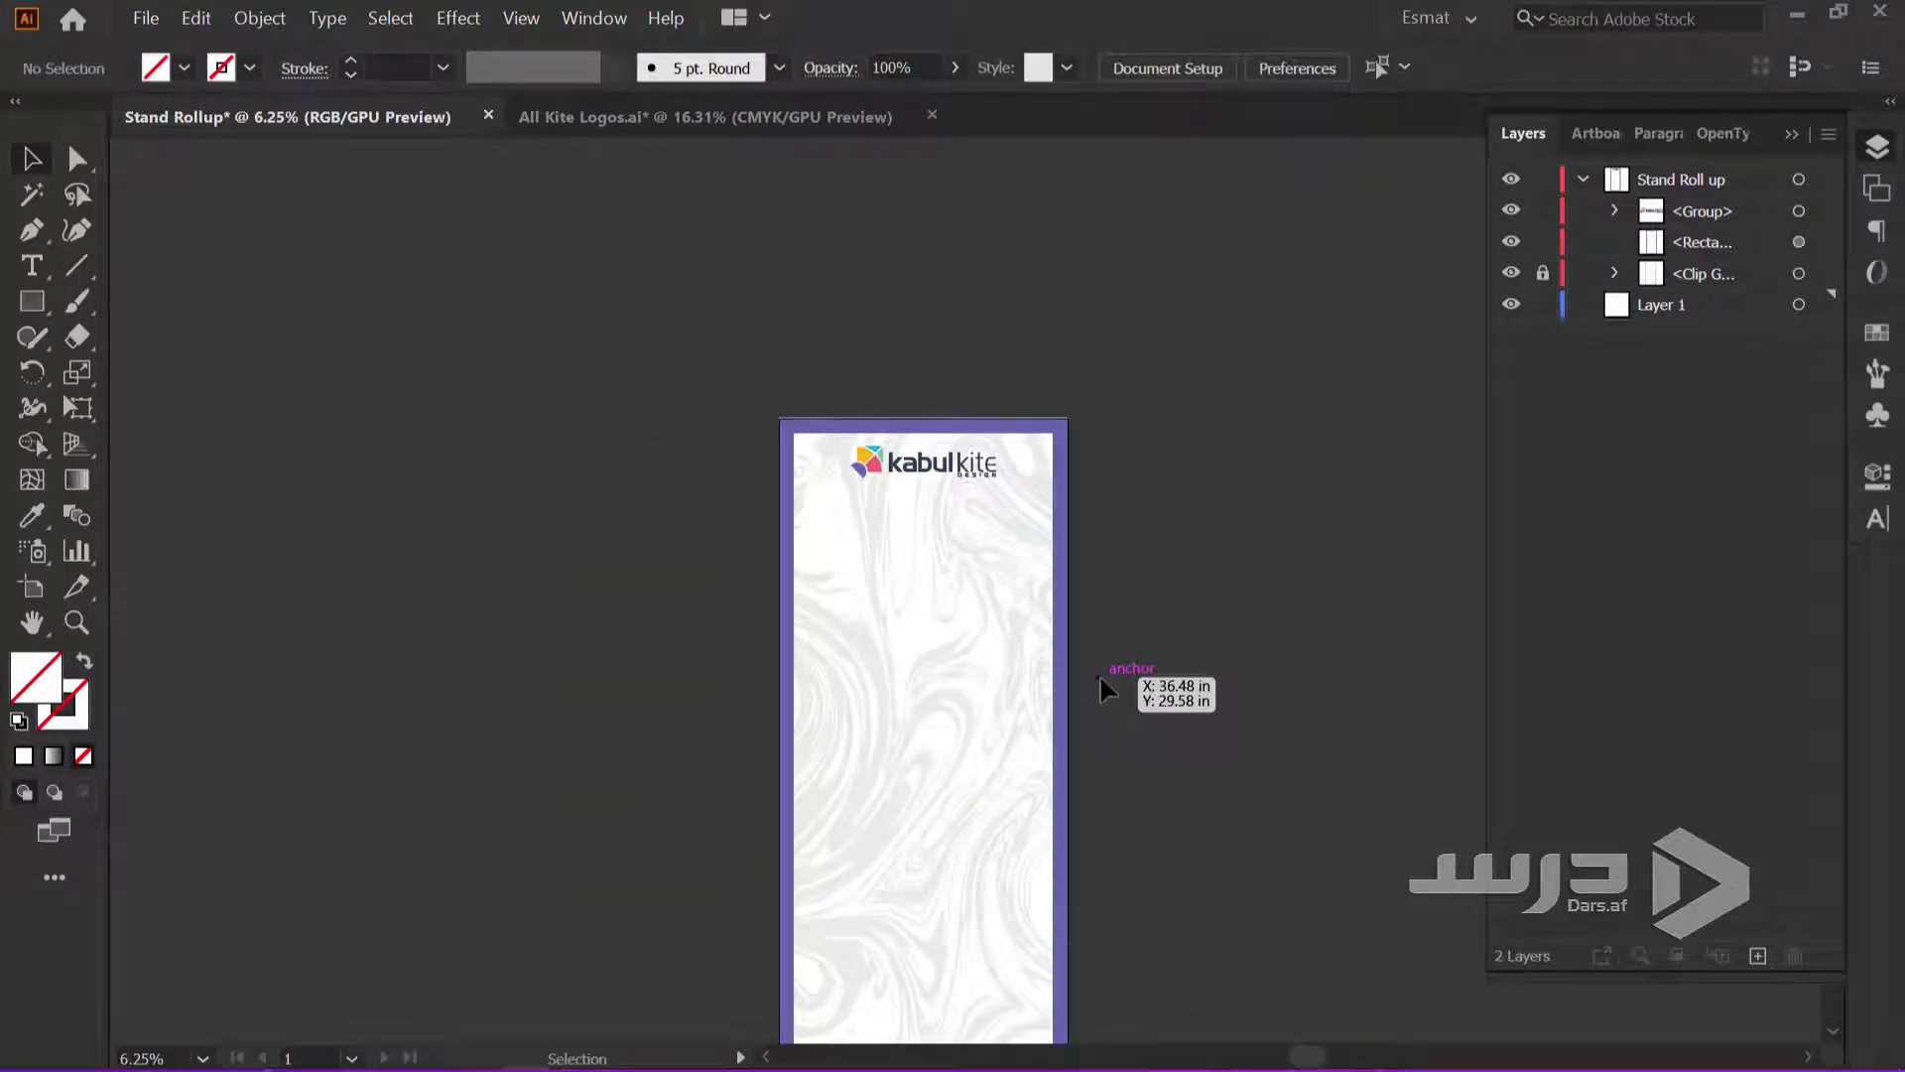
Scroll down the view, leaving the banner unchanged
scroll(1100, 685, "down", 2)
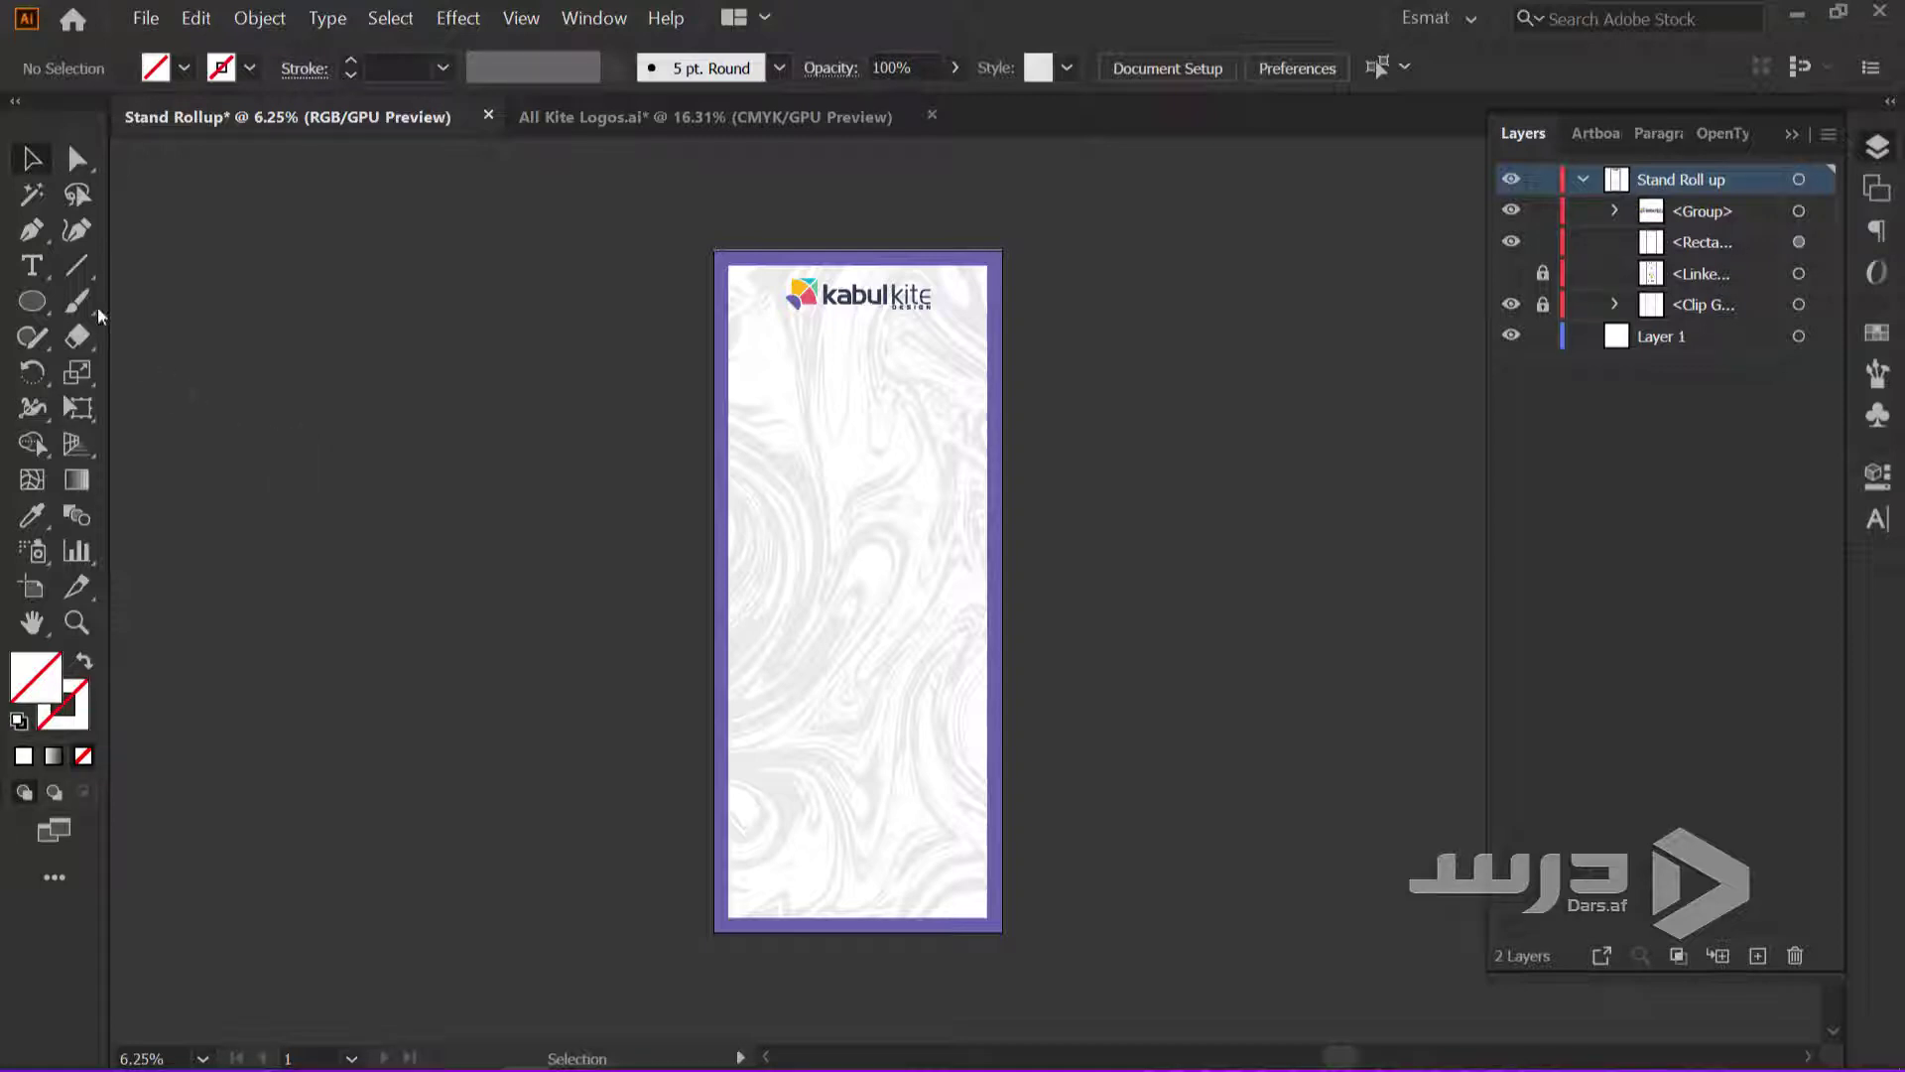
Pen-draw a closed shape below the logo with a curved left side and two bottom corners
left_click(33, 243)
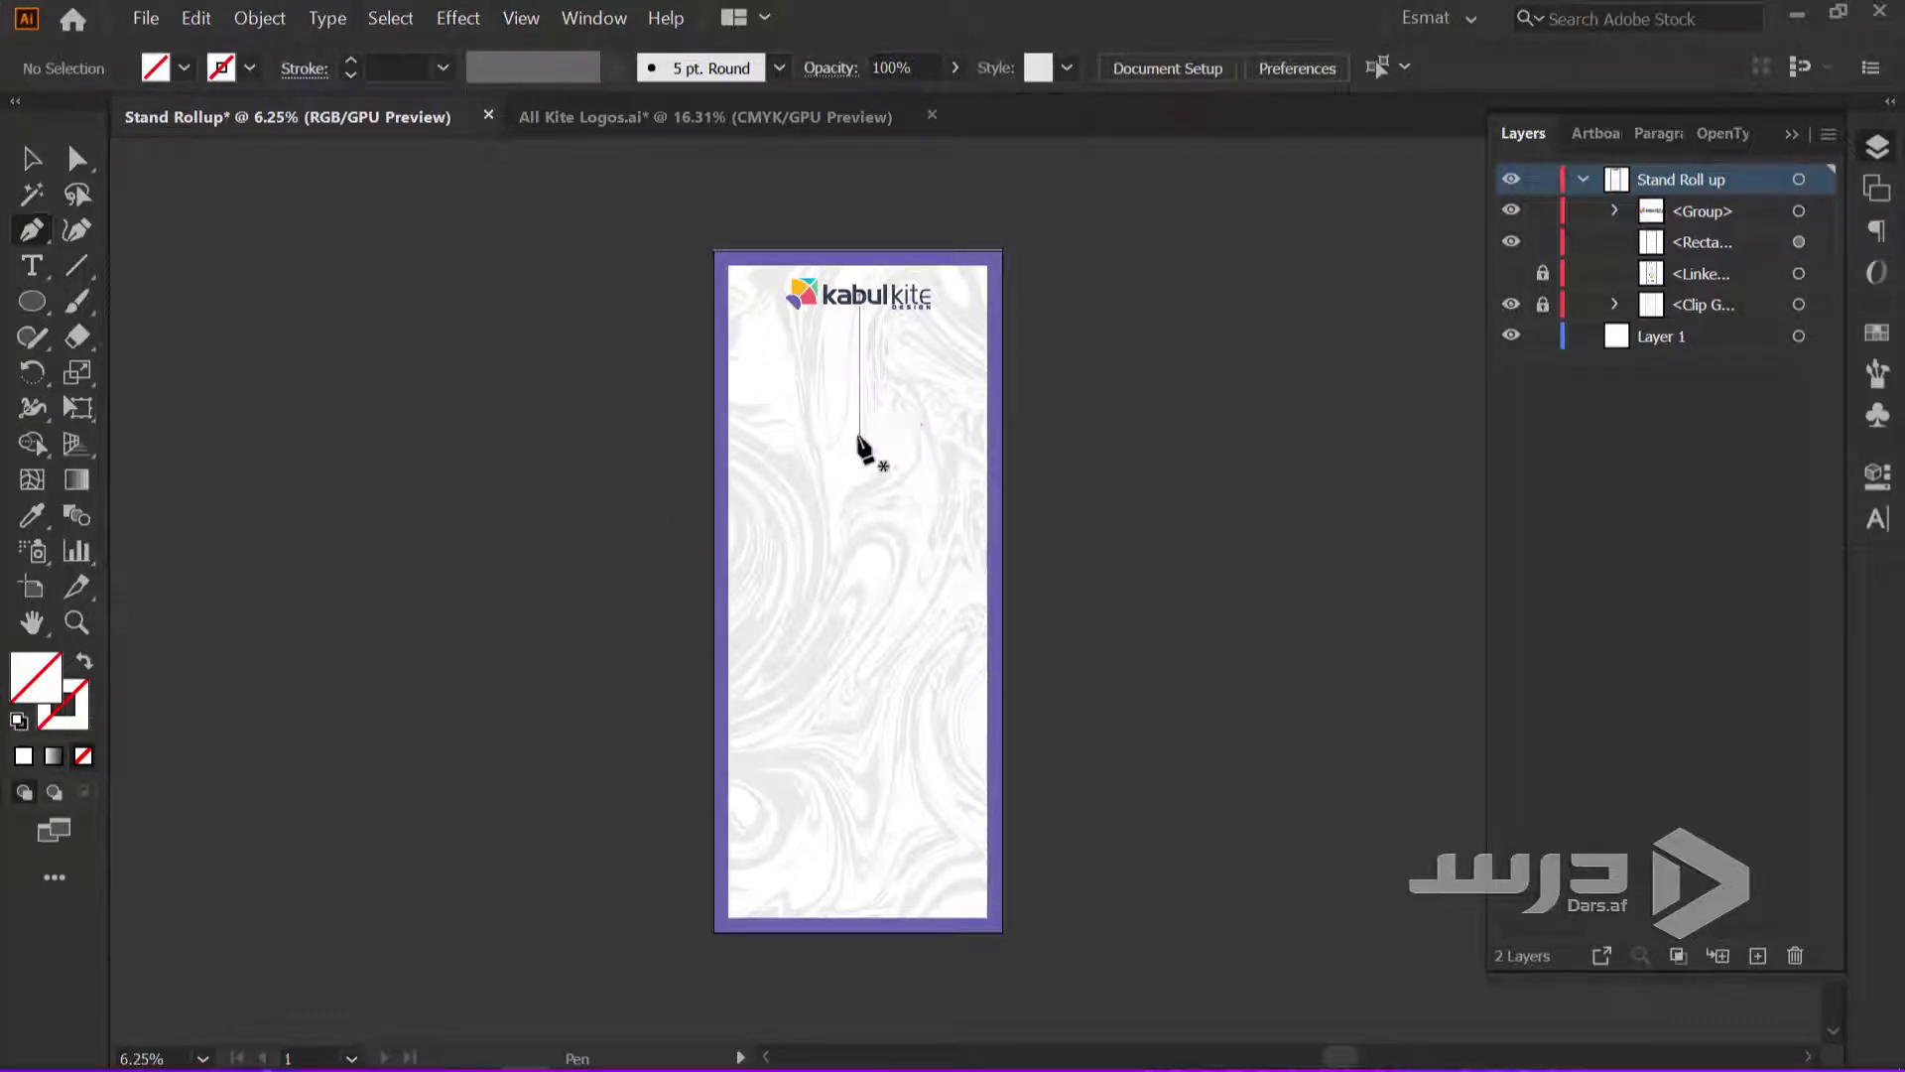
left_click_drag(859, 517, 859, 441)
left_click_drag(860, 373, 859, 443)
left_click(859, 438)
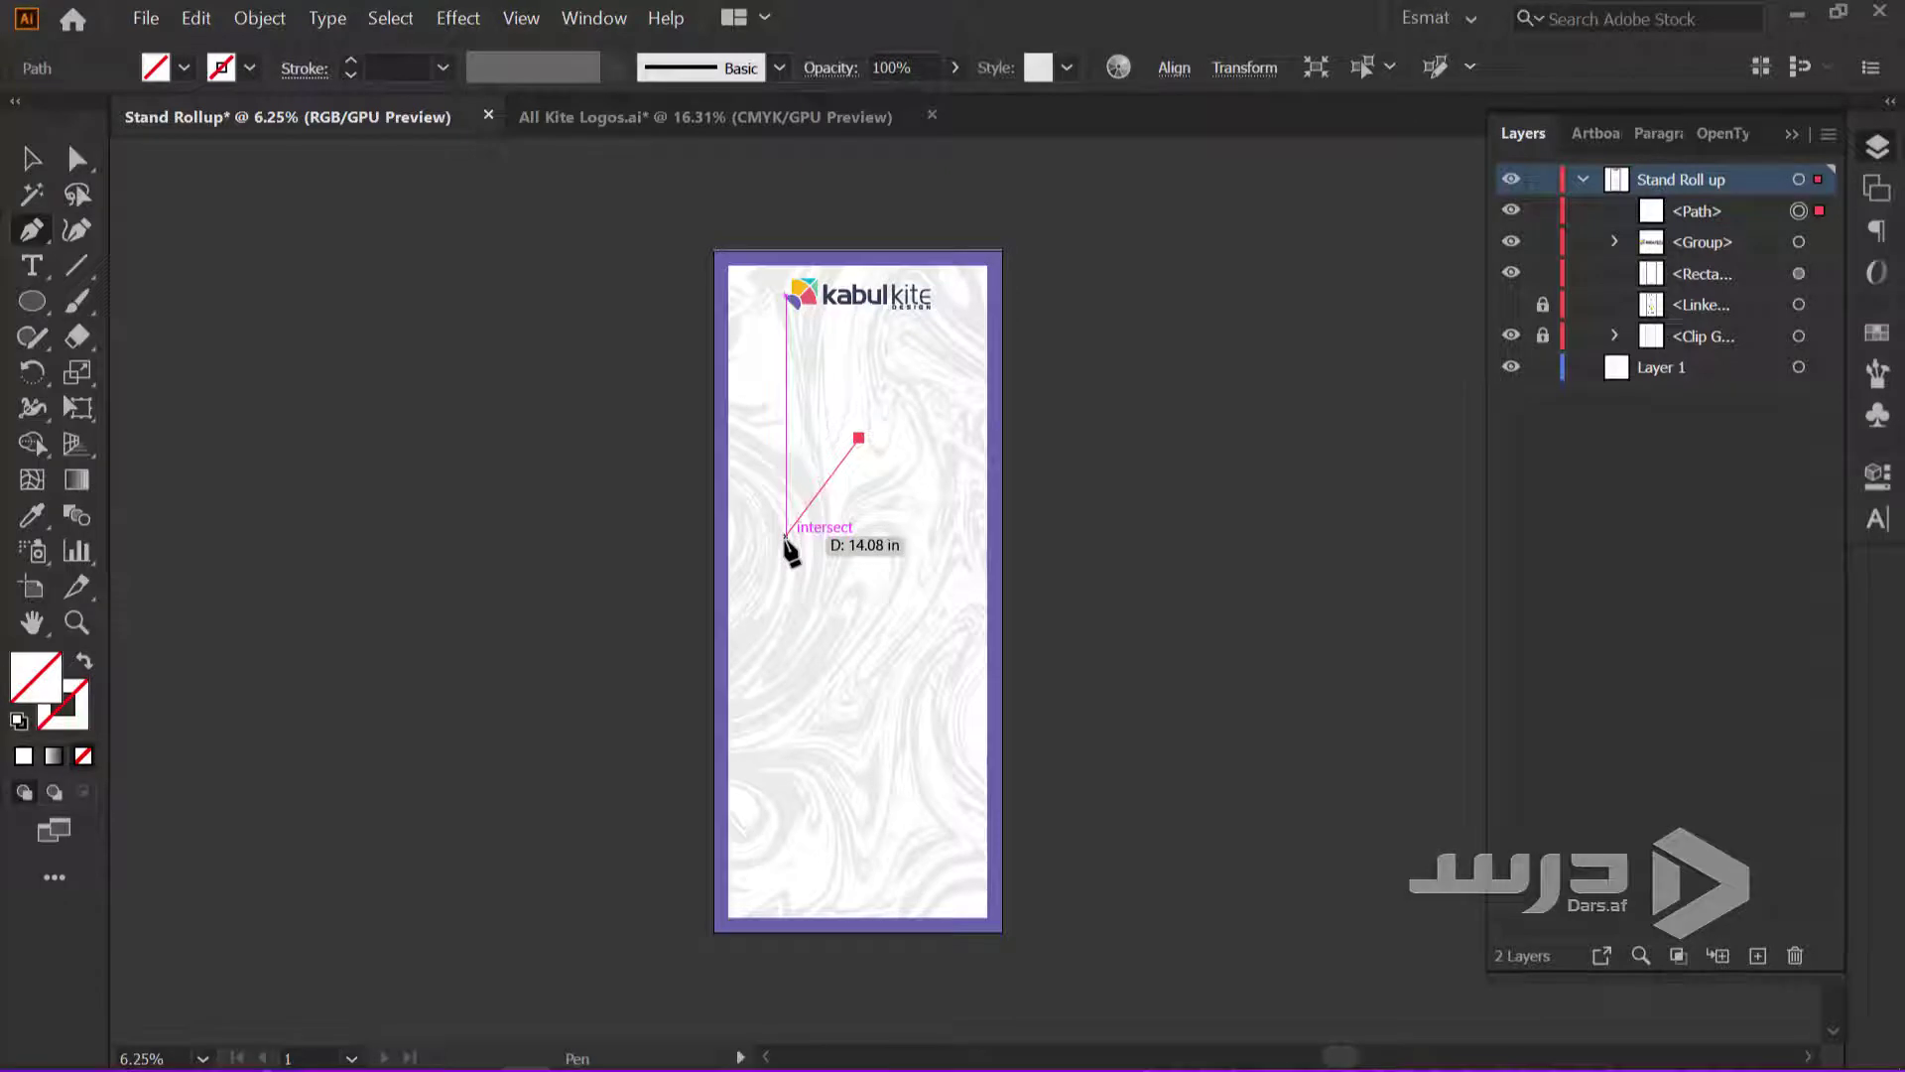
left_click_drag(782, 613, 797, 735)
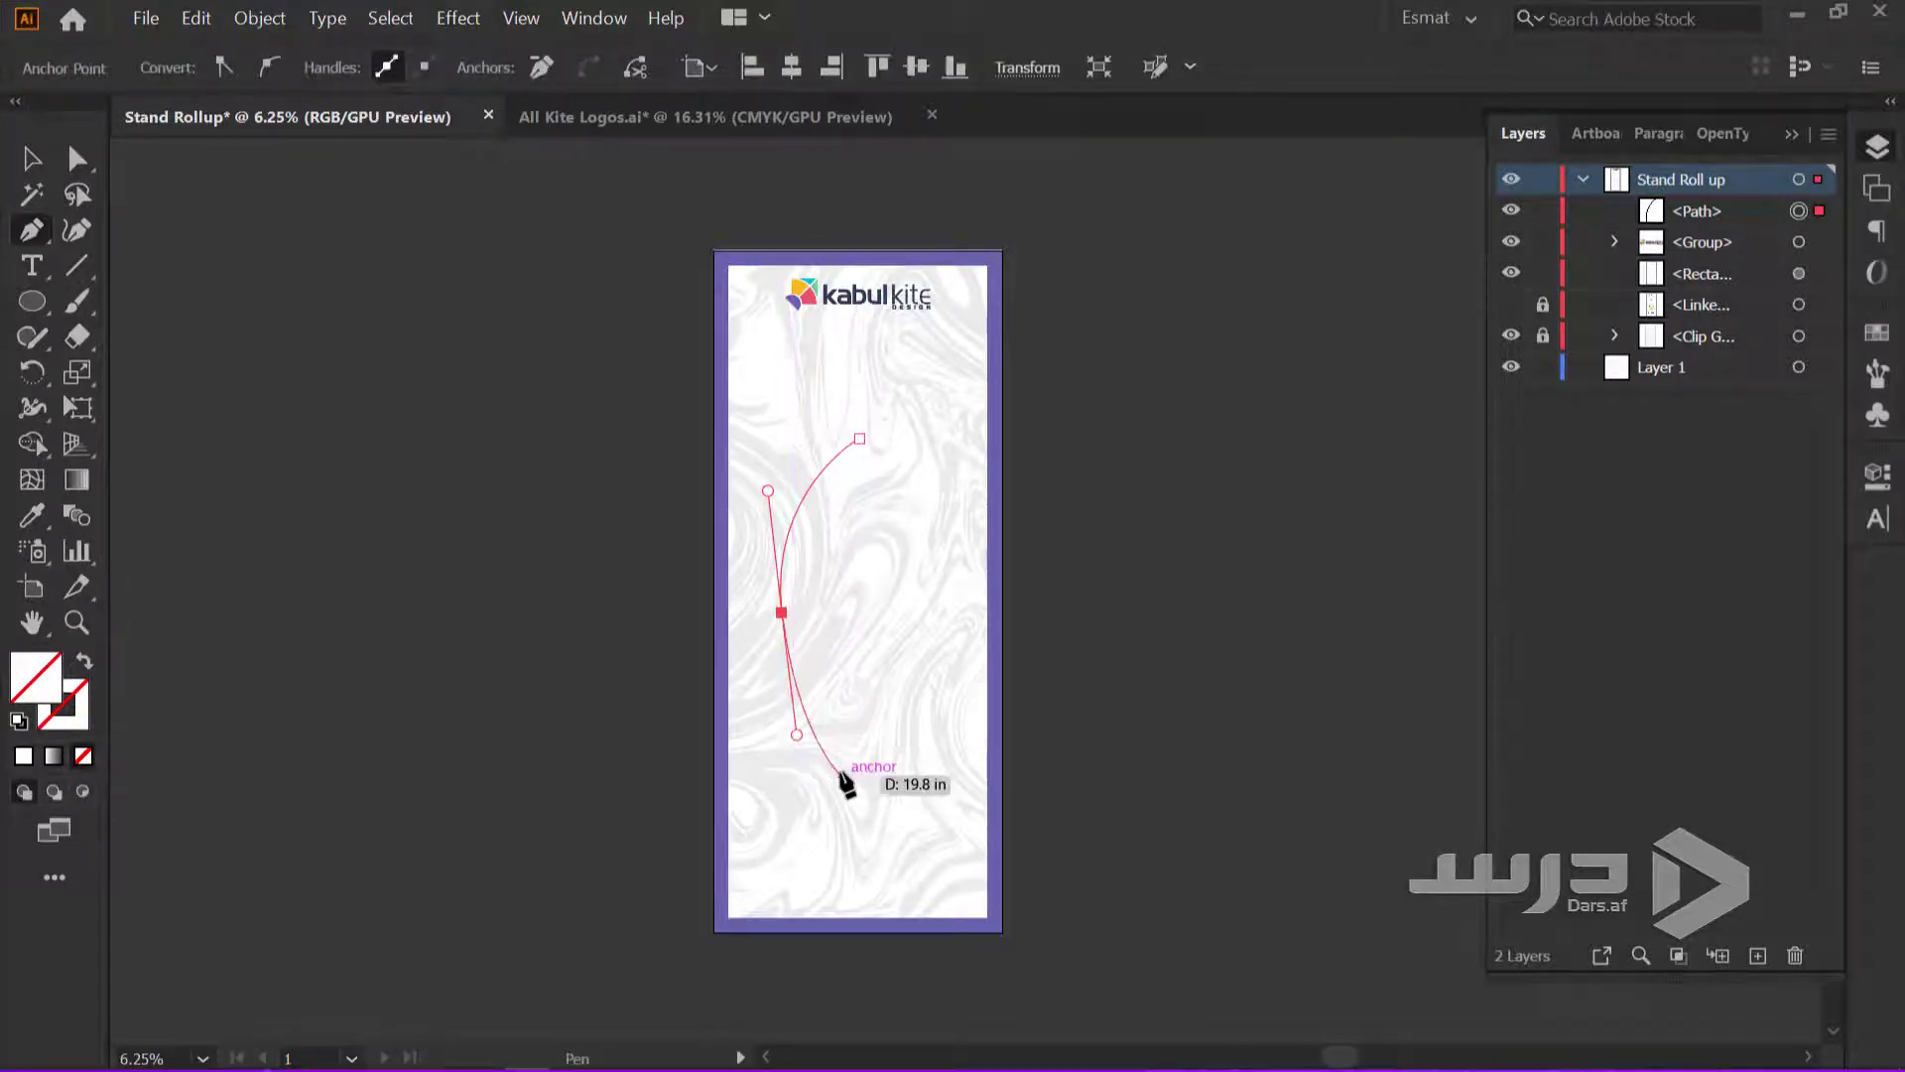
key("ctrl+z")
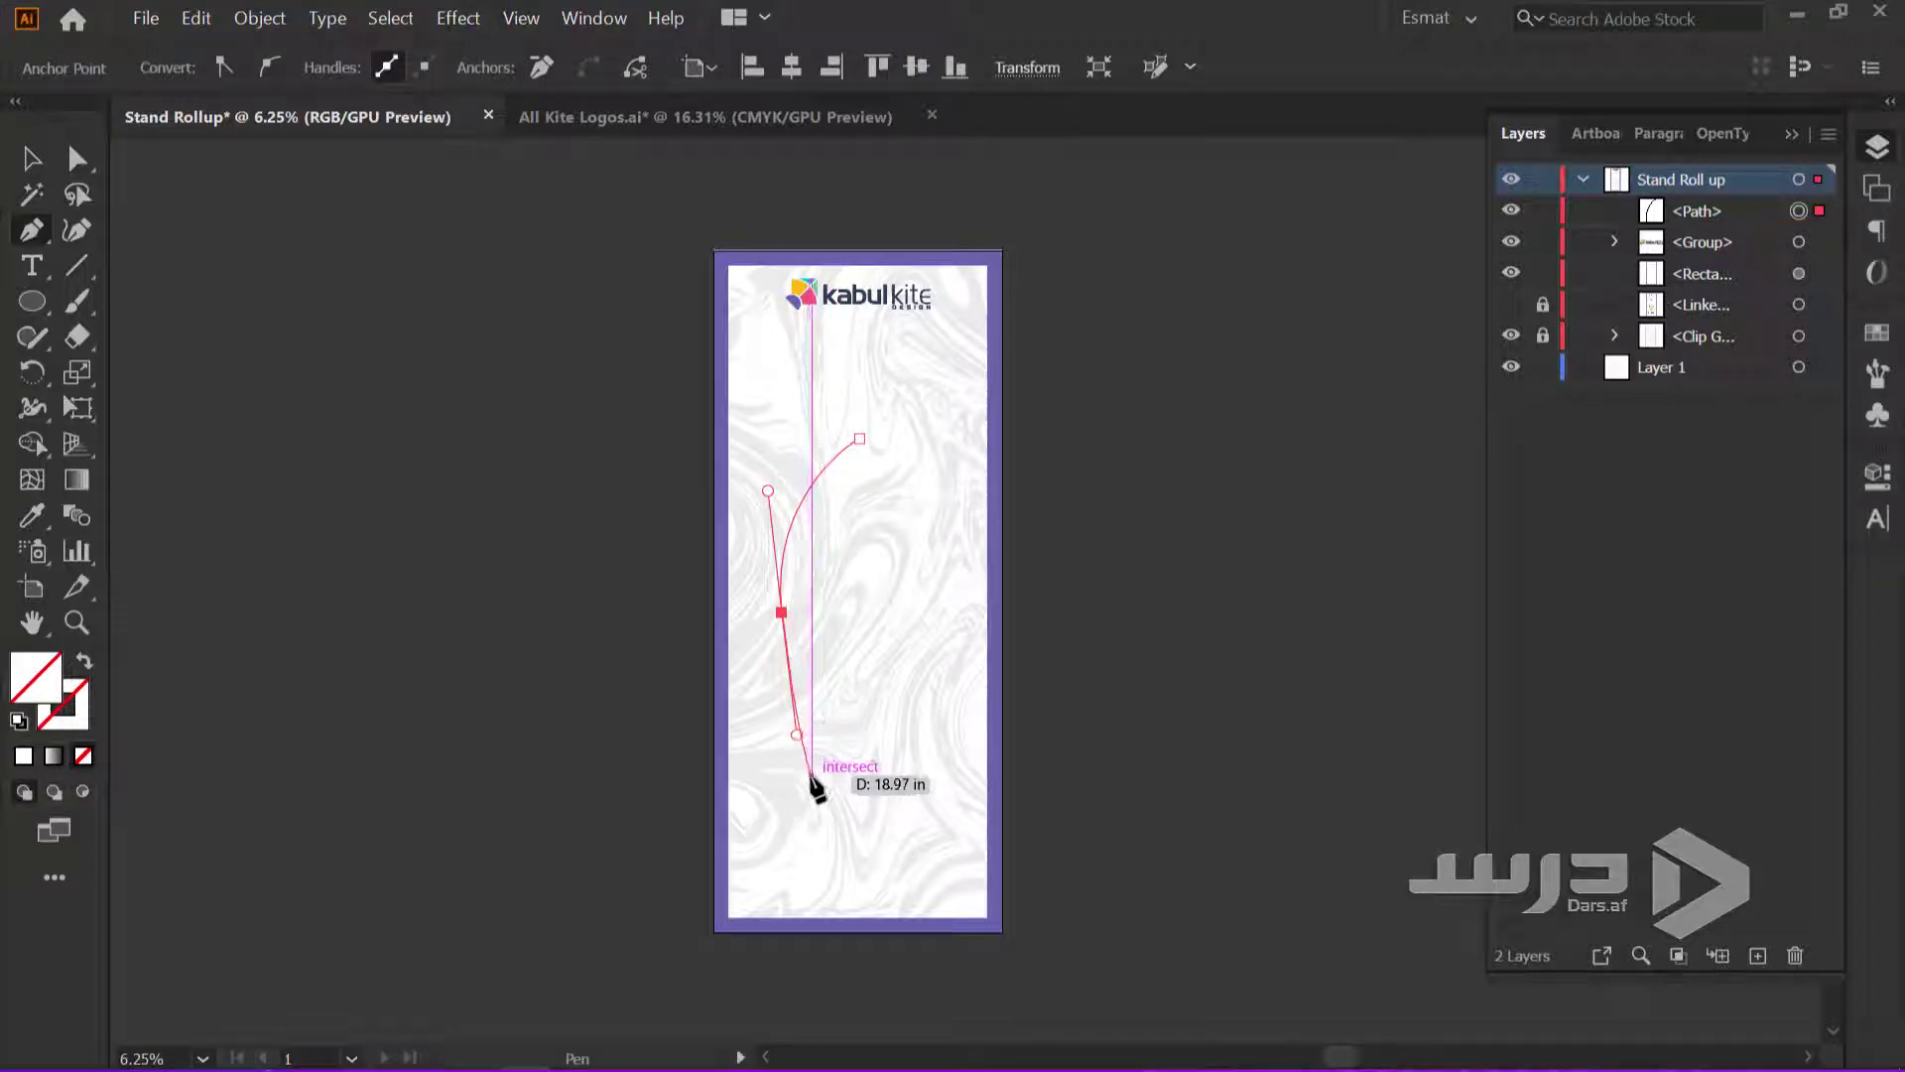
left_click(812, 774)
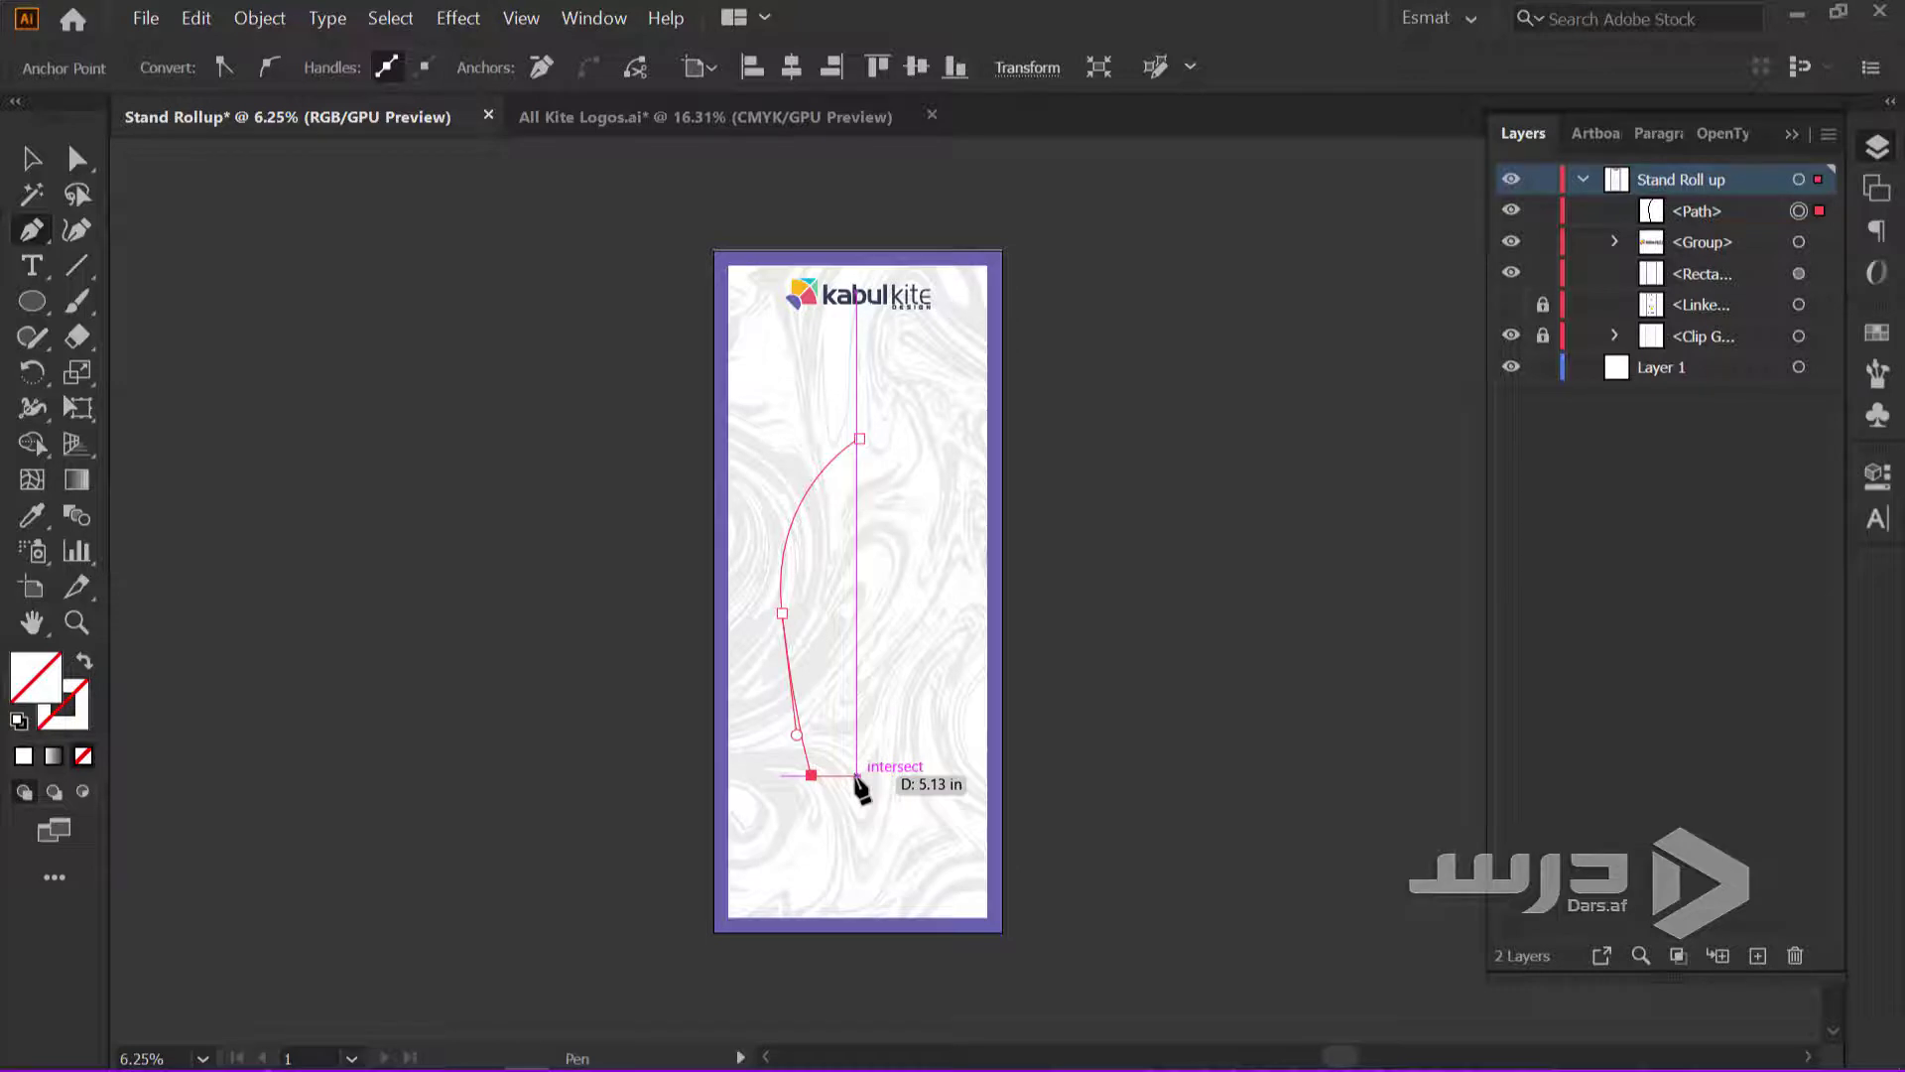
left_click(856, 775)
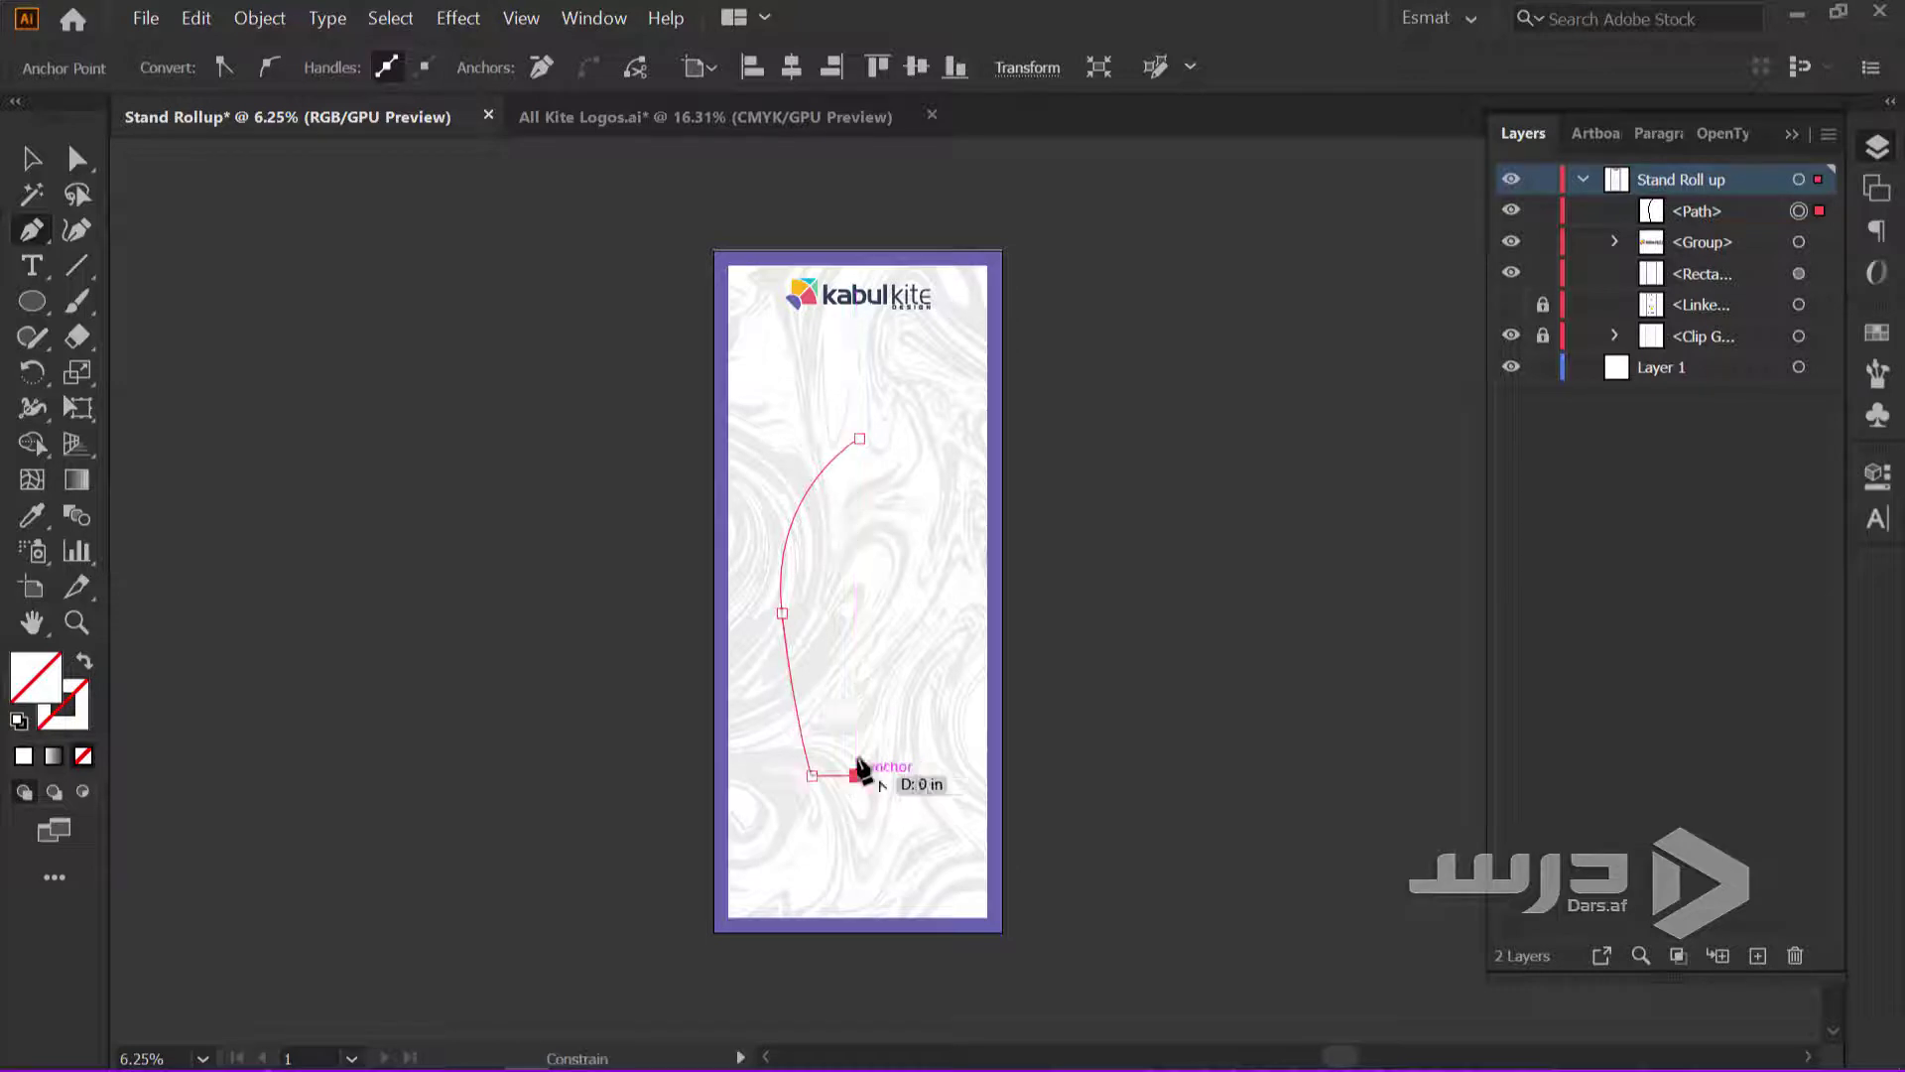
left_click(859, 438)
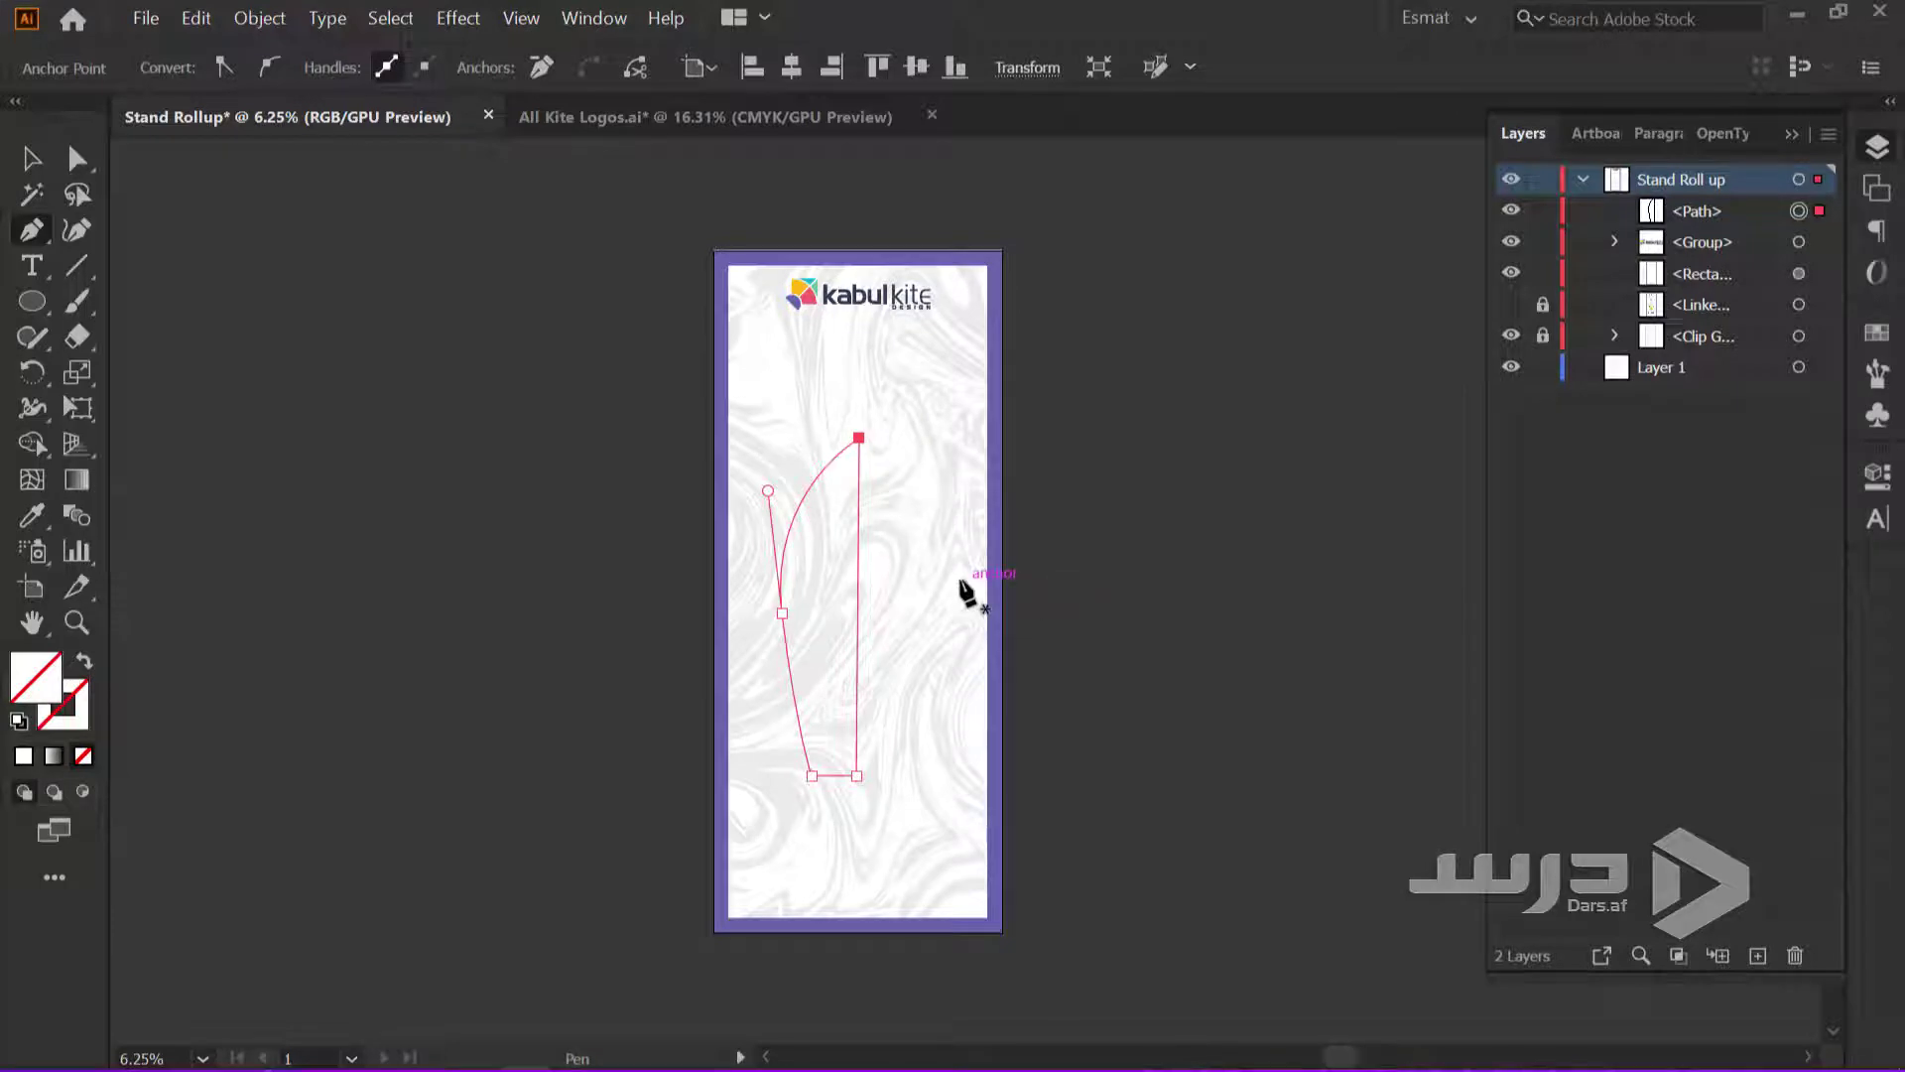
left_click(32, 159)
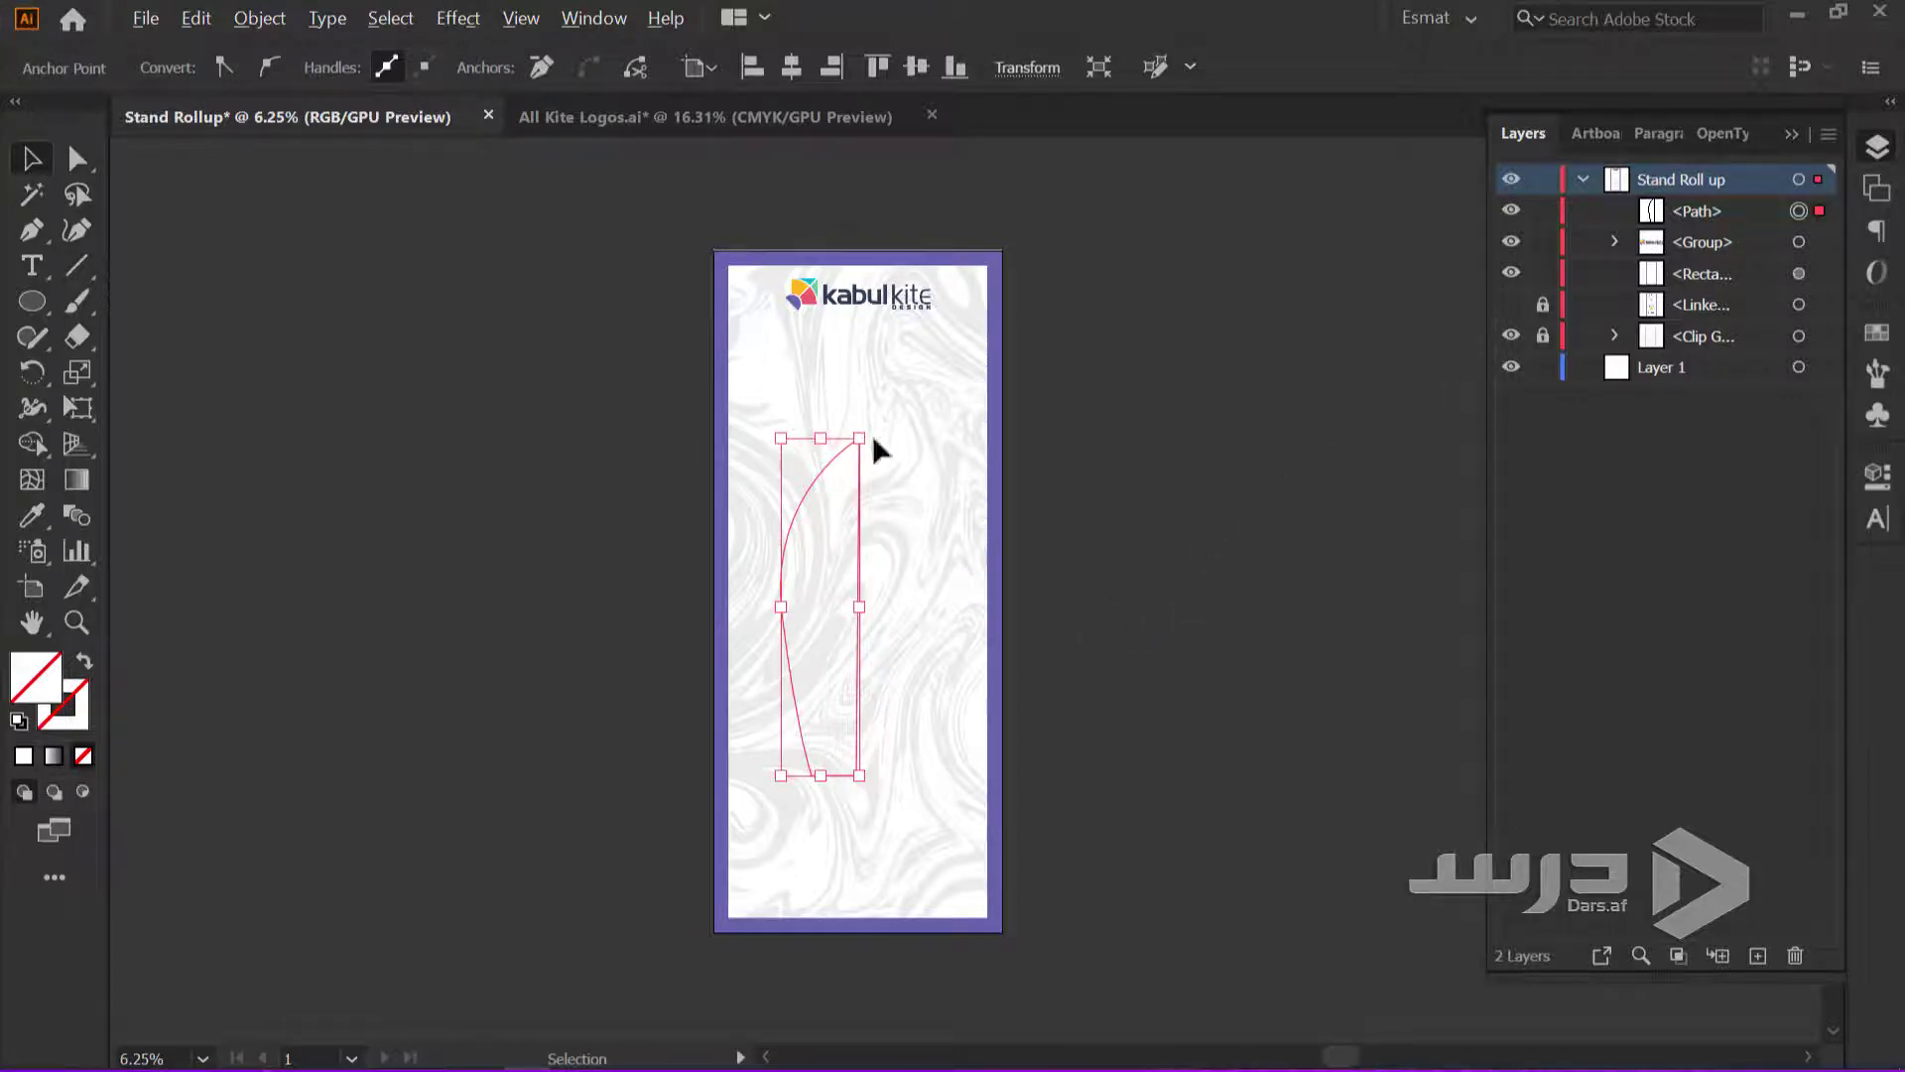
Drag the shape's top anchor upward with Direct Selection to lengthen it
scroll(873, 443, "up", 2)
scroll(873, 444, "up", 2)
scroll(873, 443, "down", 1)
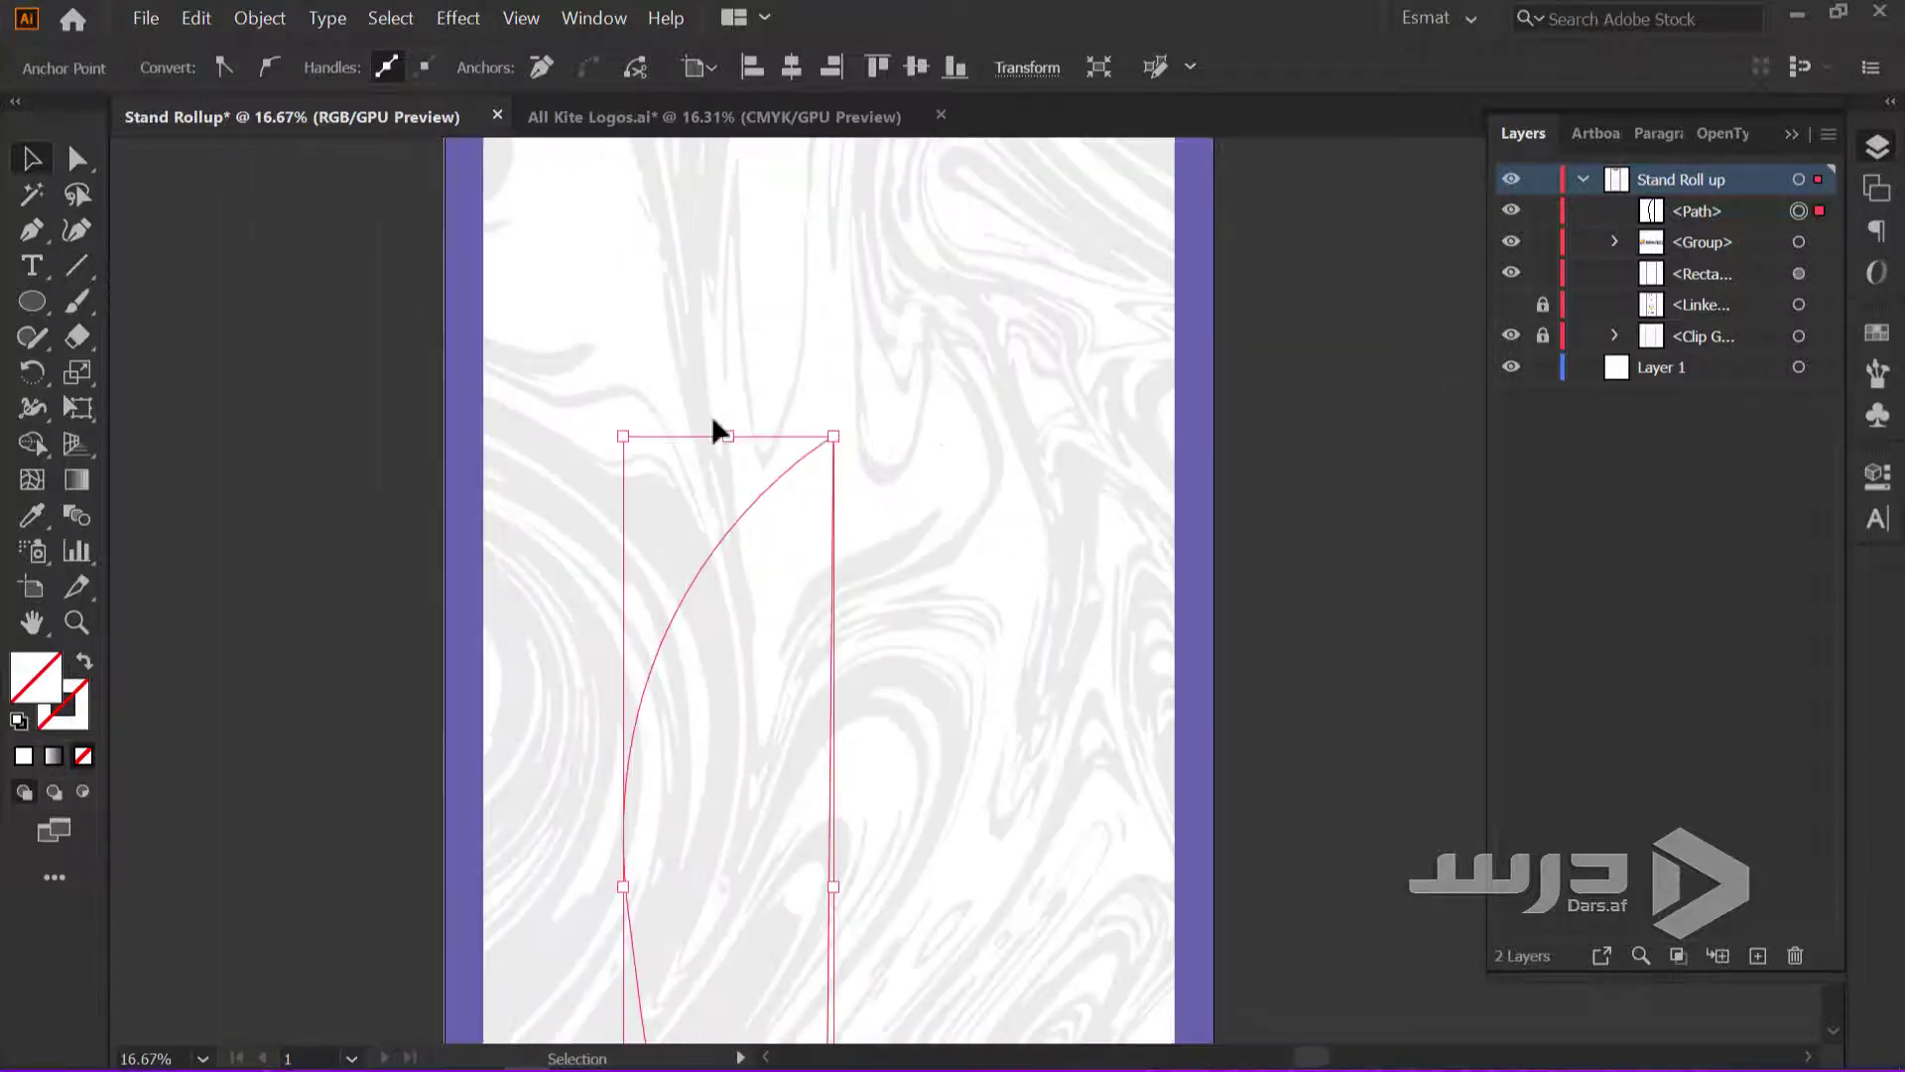
left_click(77, 158)
left_click(832, 437)
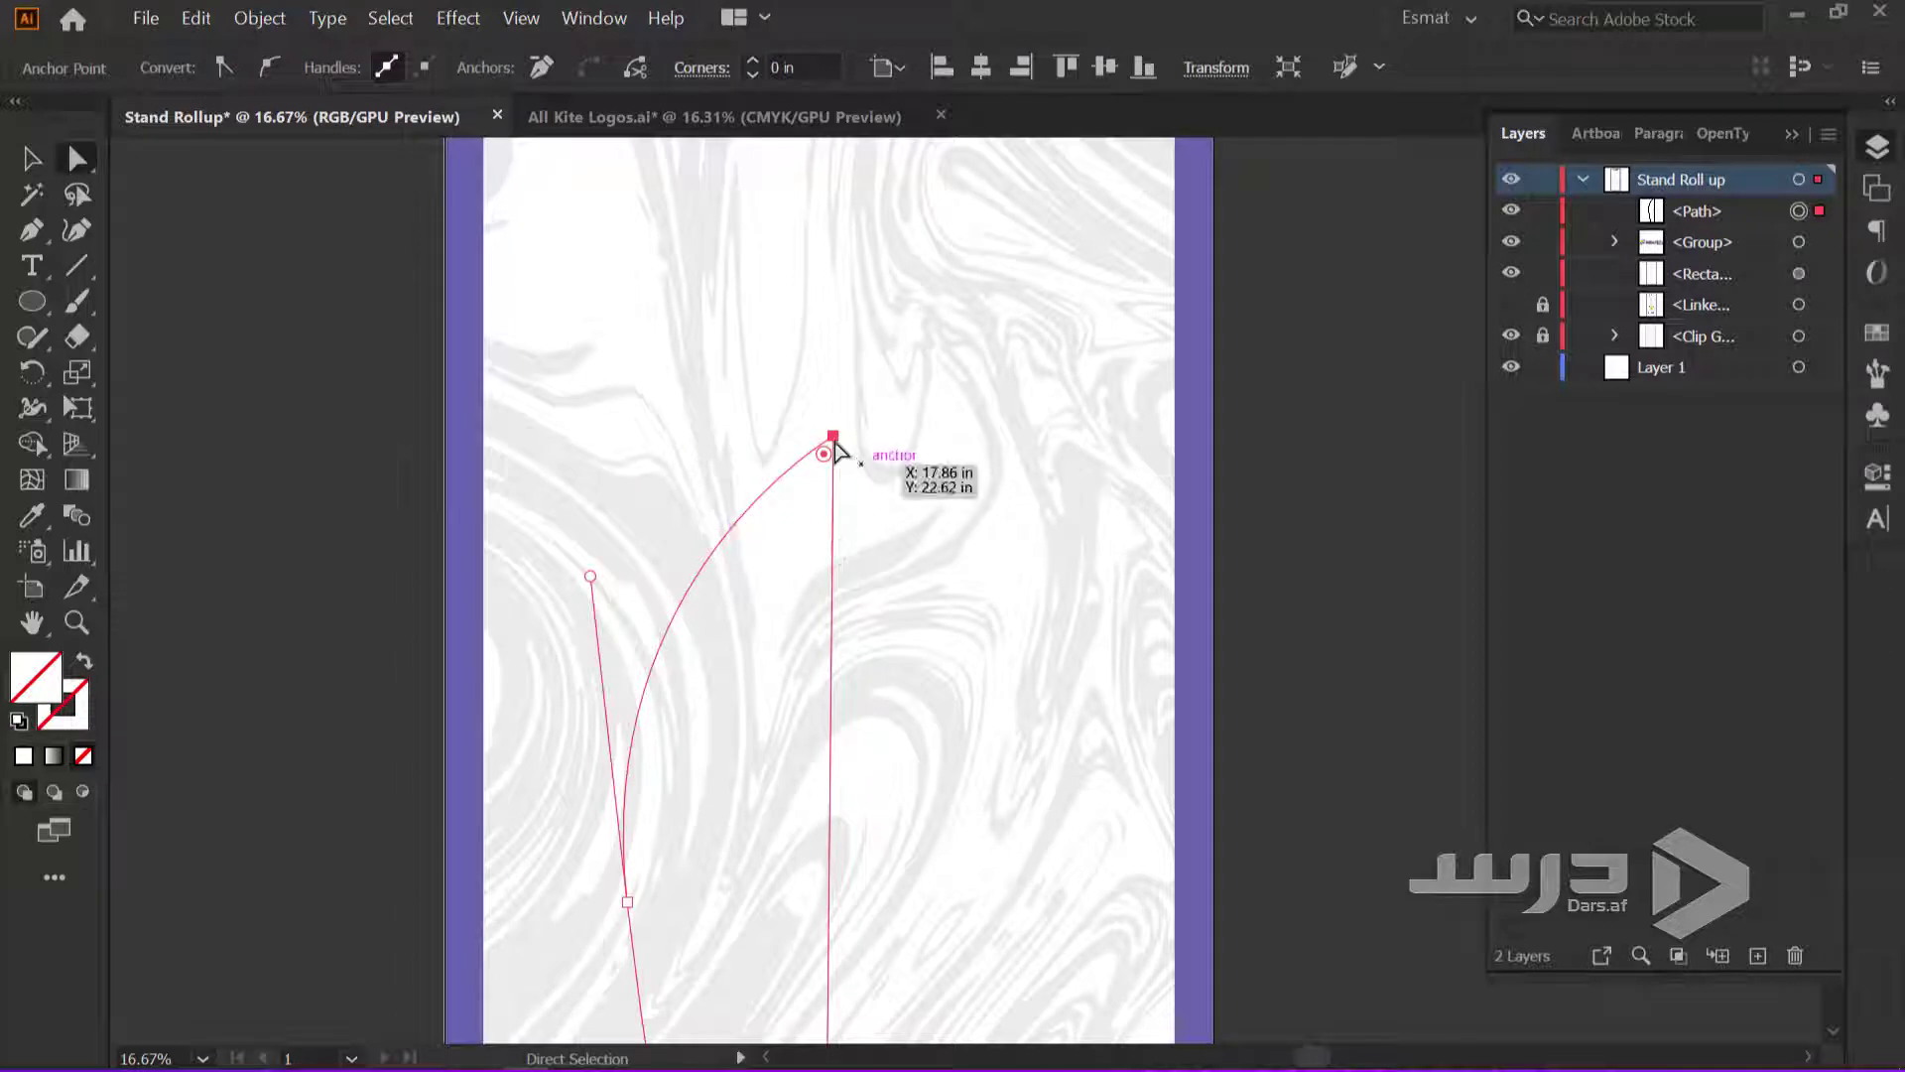
left_click_drag(832, 436, 834, 304)
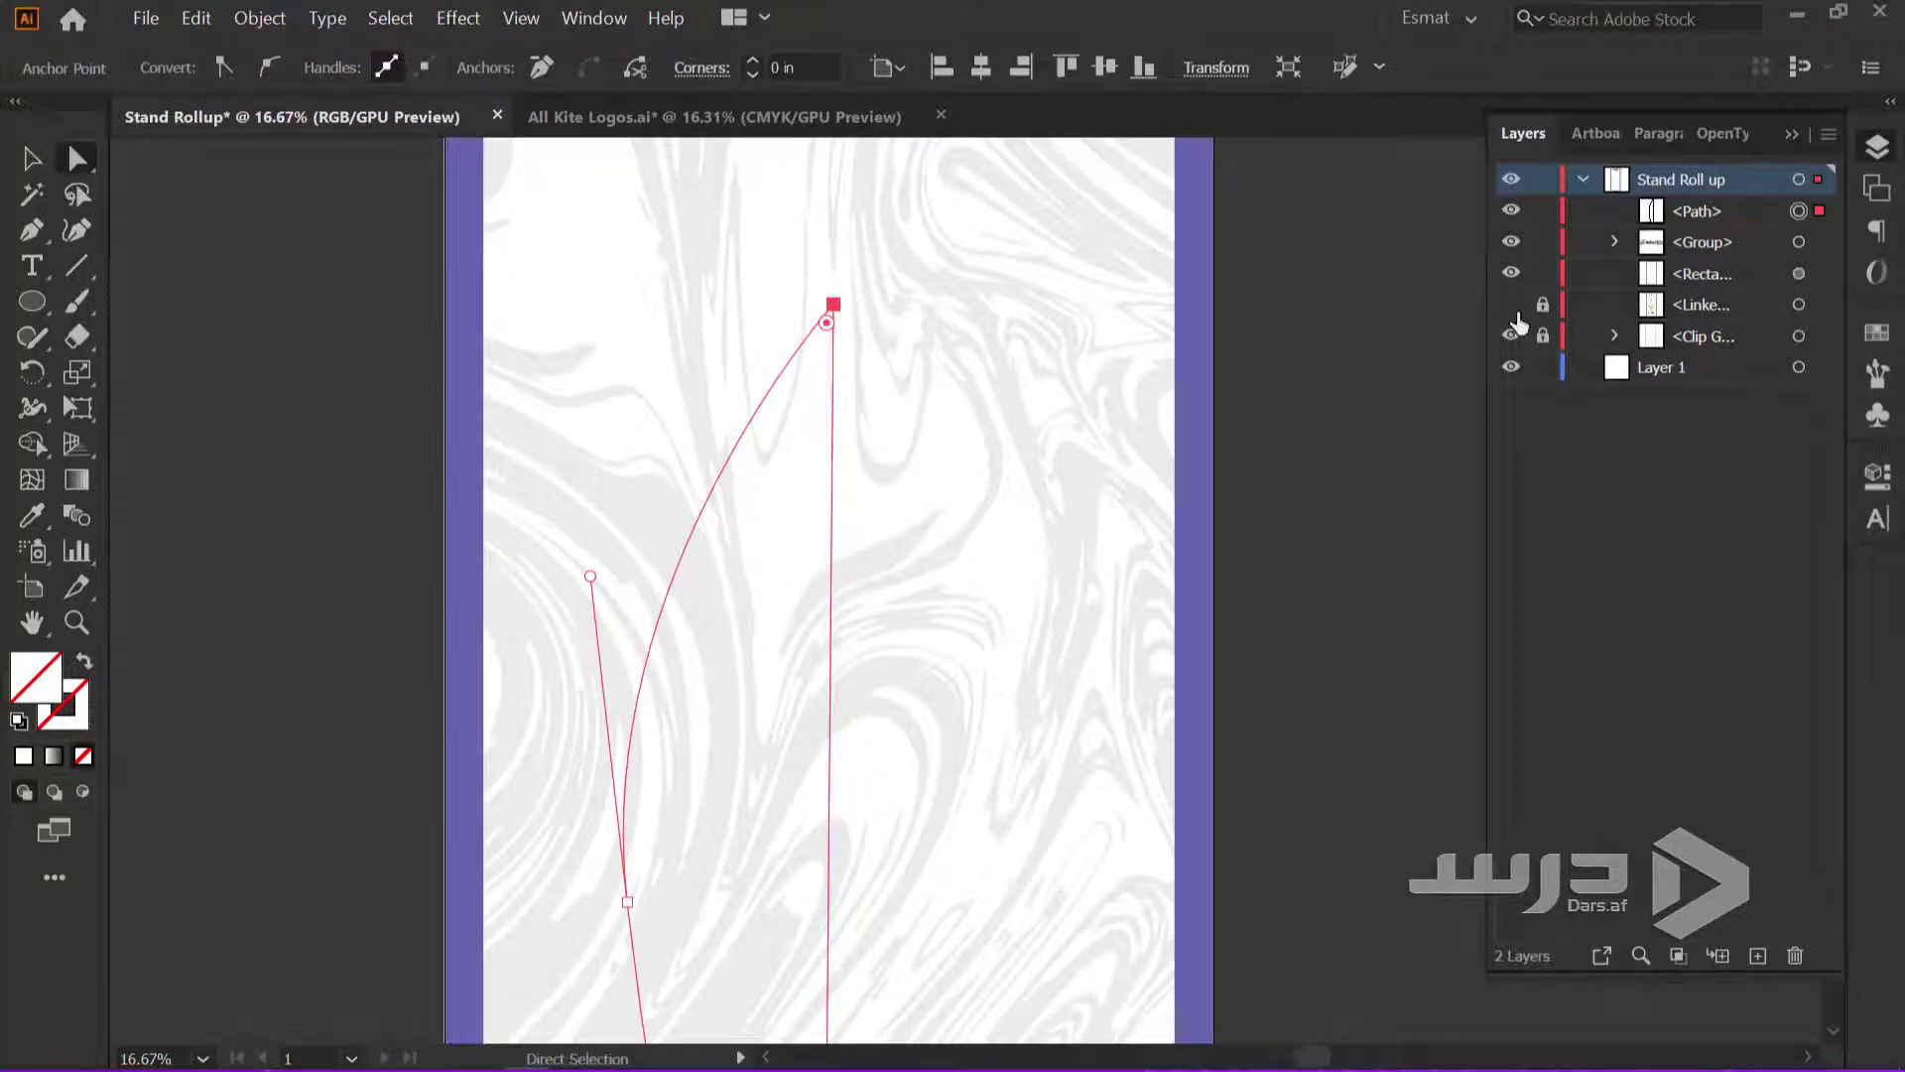
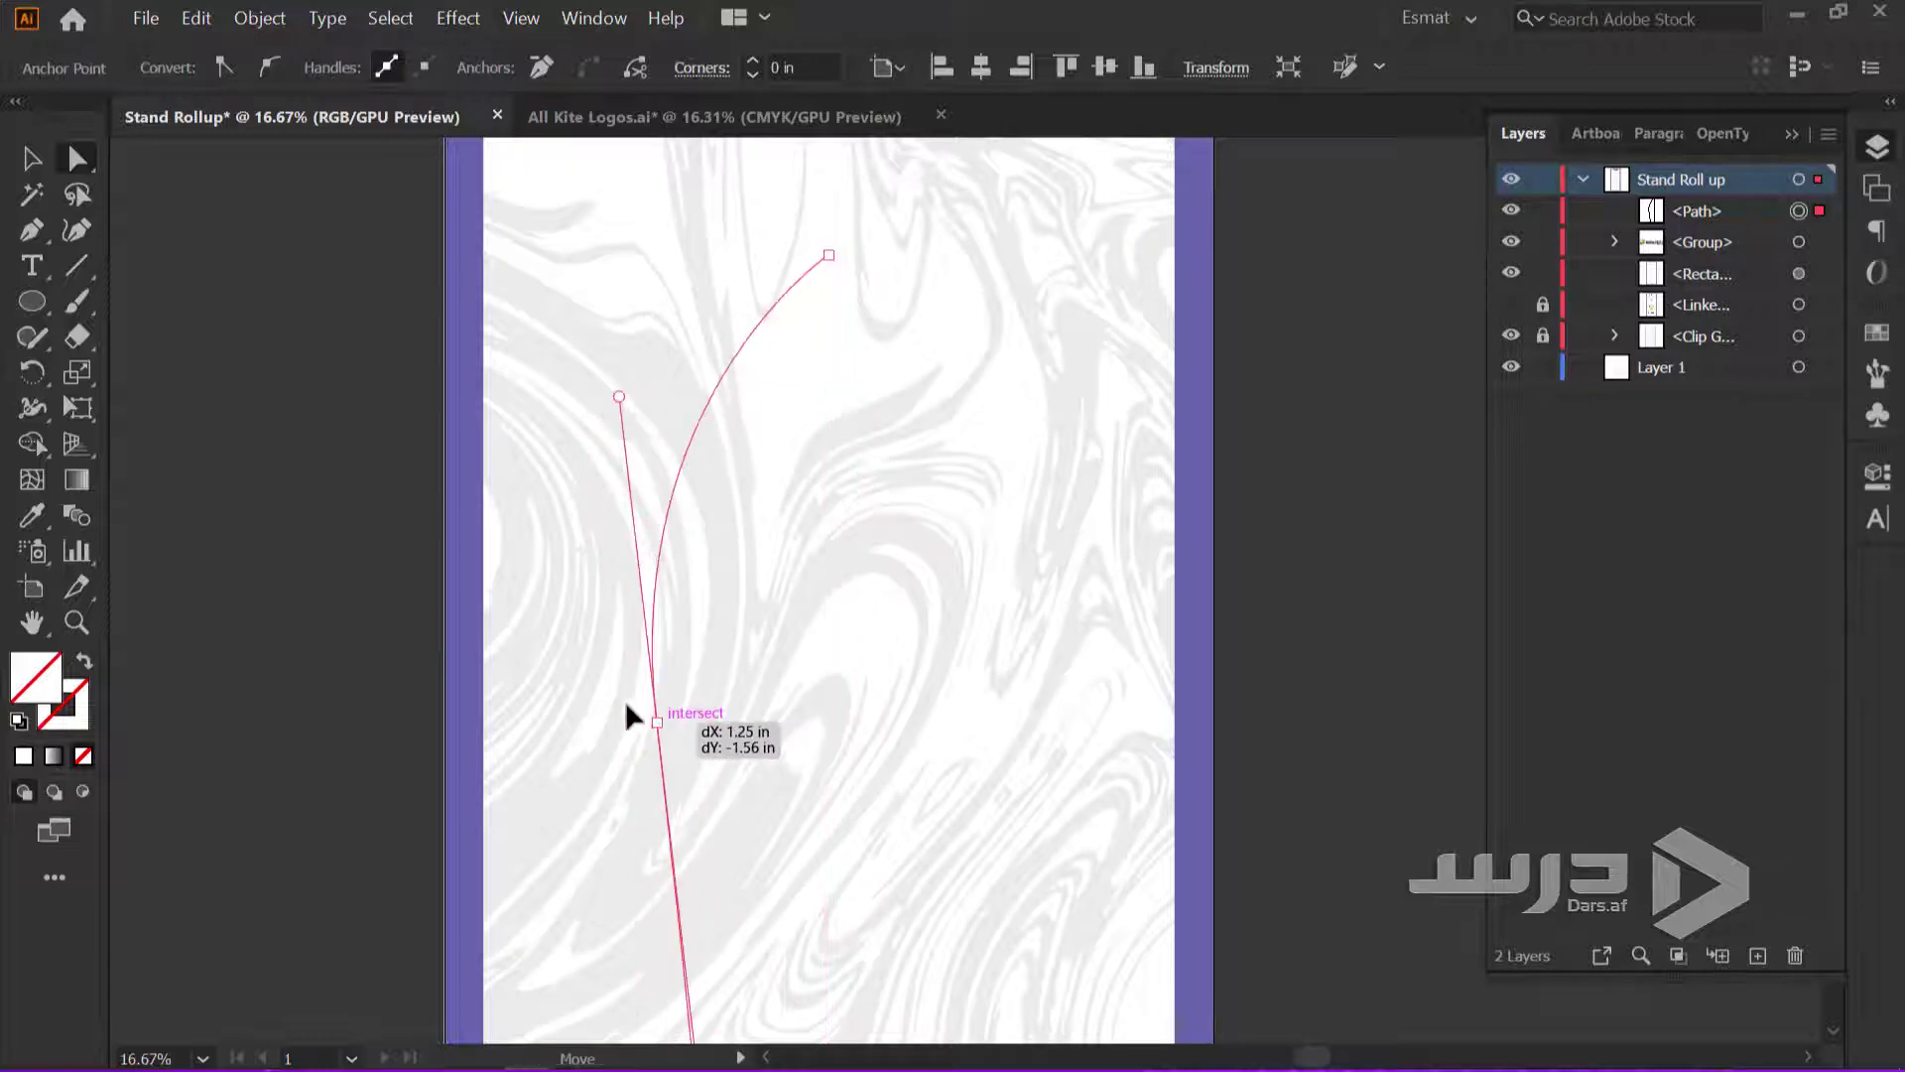
Drag the outline's anchors and handles to round the left edge, straighten its lower part and raise the base
left_click_drag(629, 715, 630, 700)
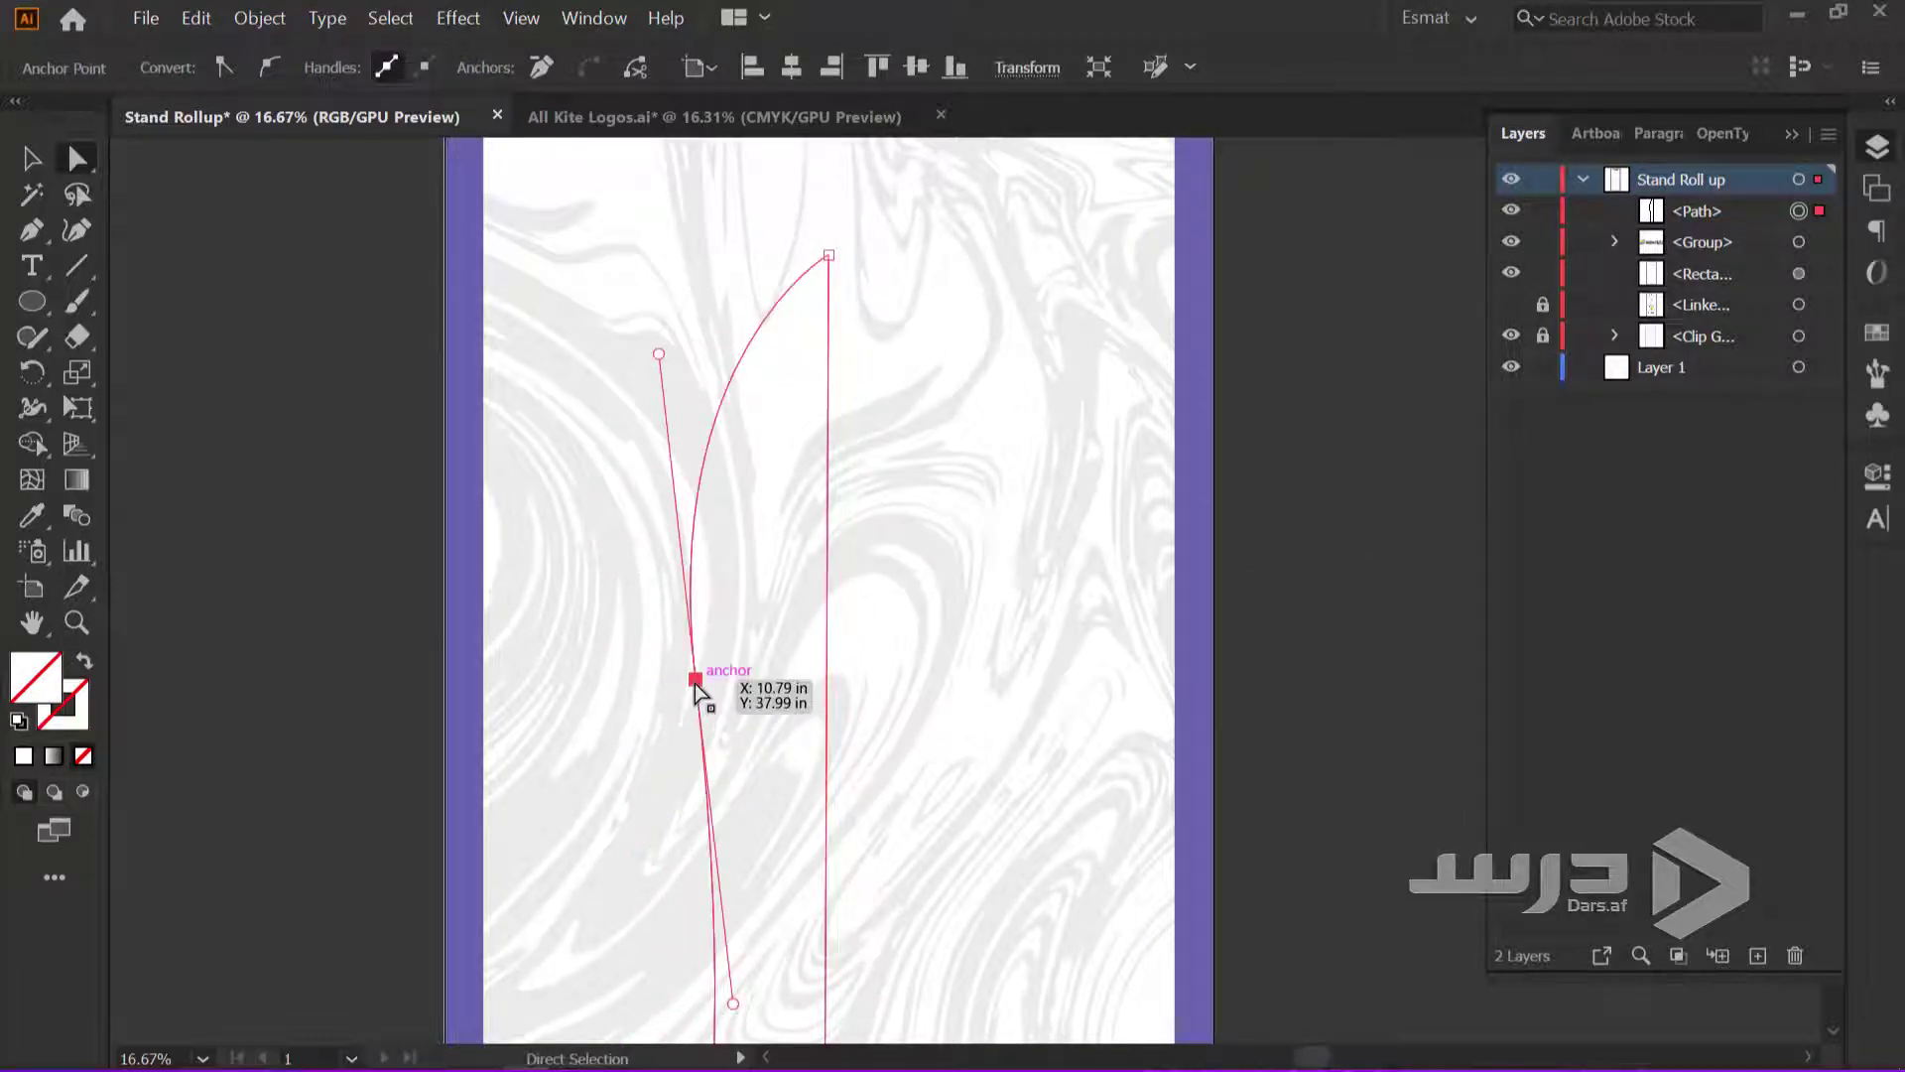
scroll(680, 723, "down", 2)
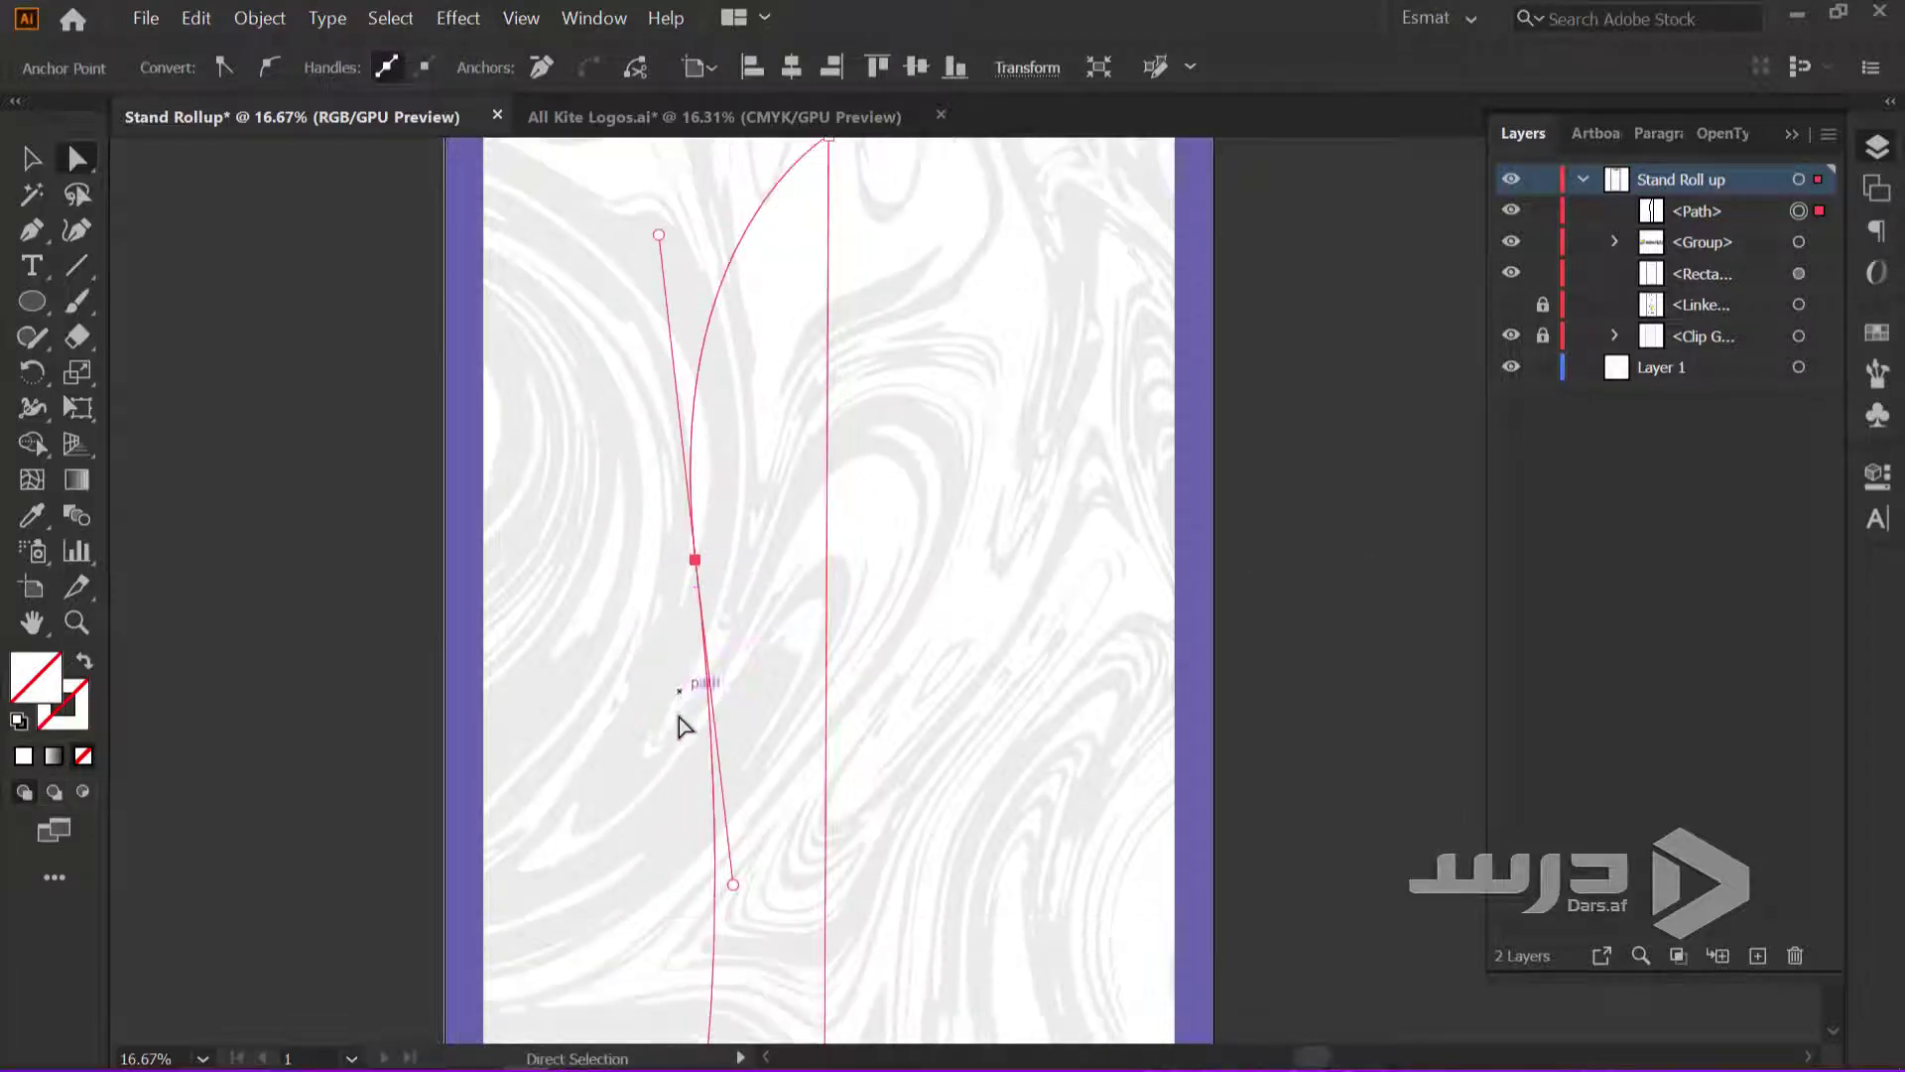
scroll(351, 734, "down", 1)
scroll(416, 859, "up", 1)
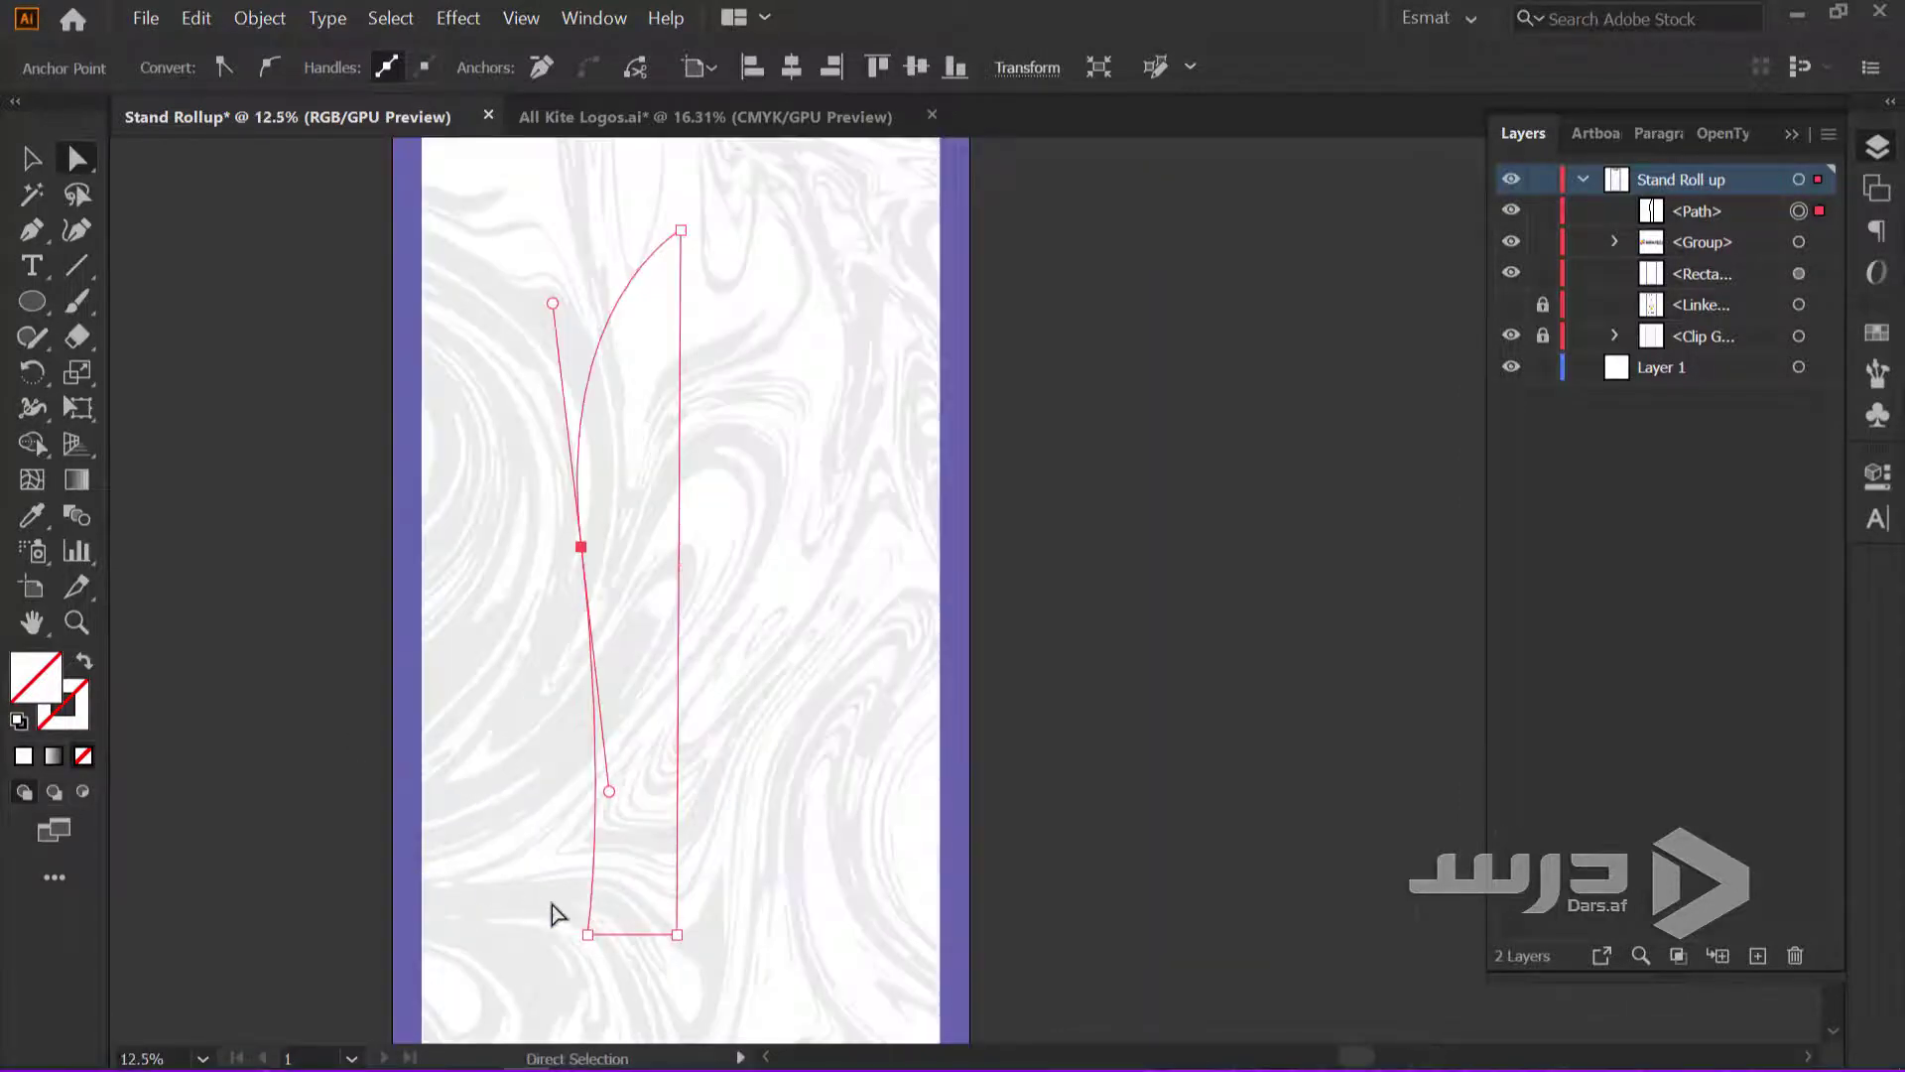
left_click(587, 934)
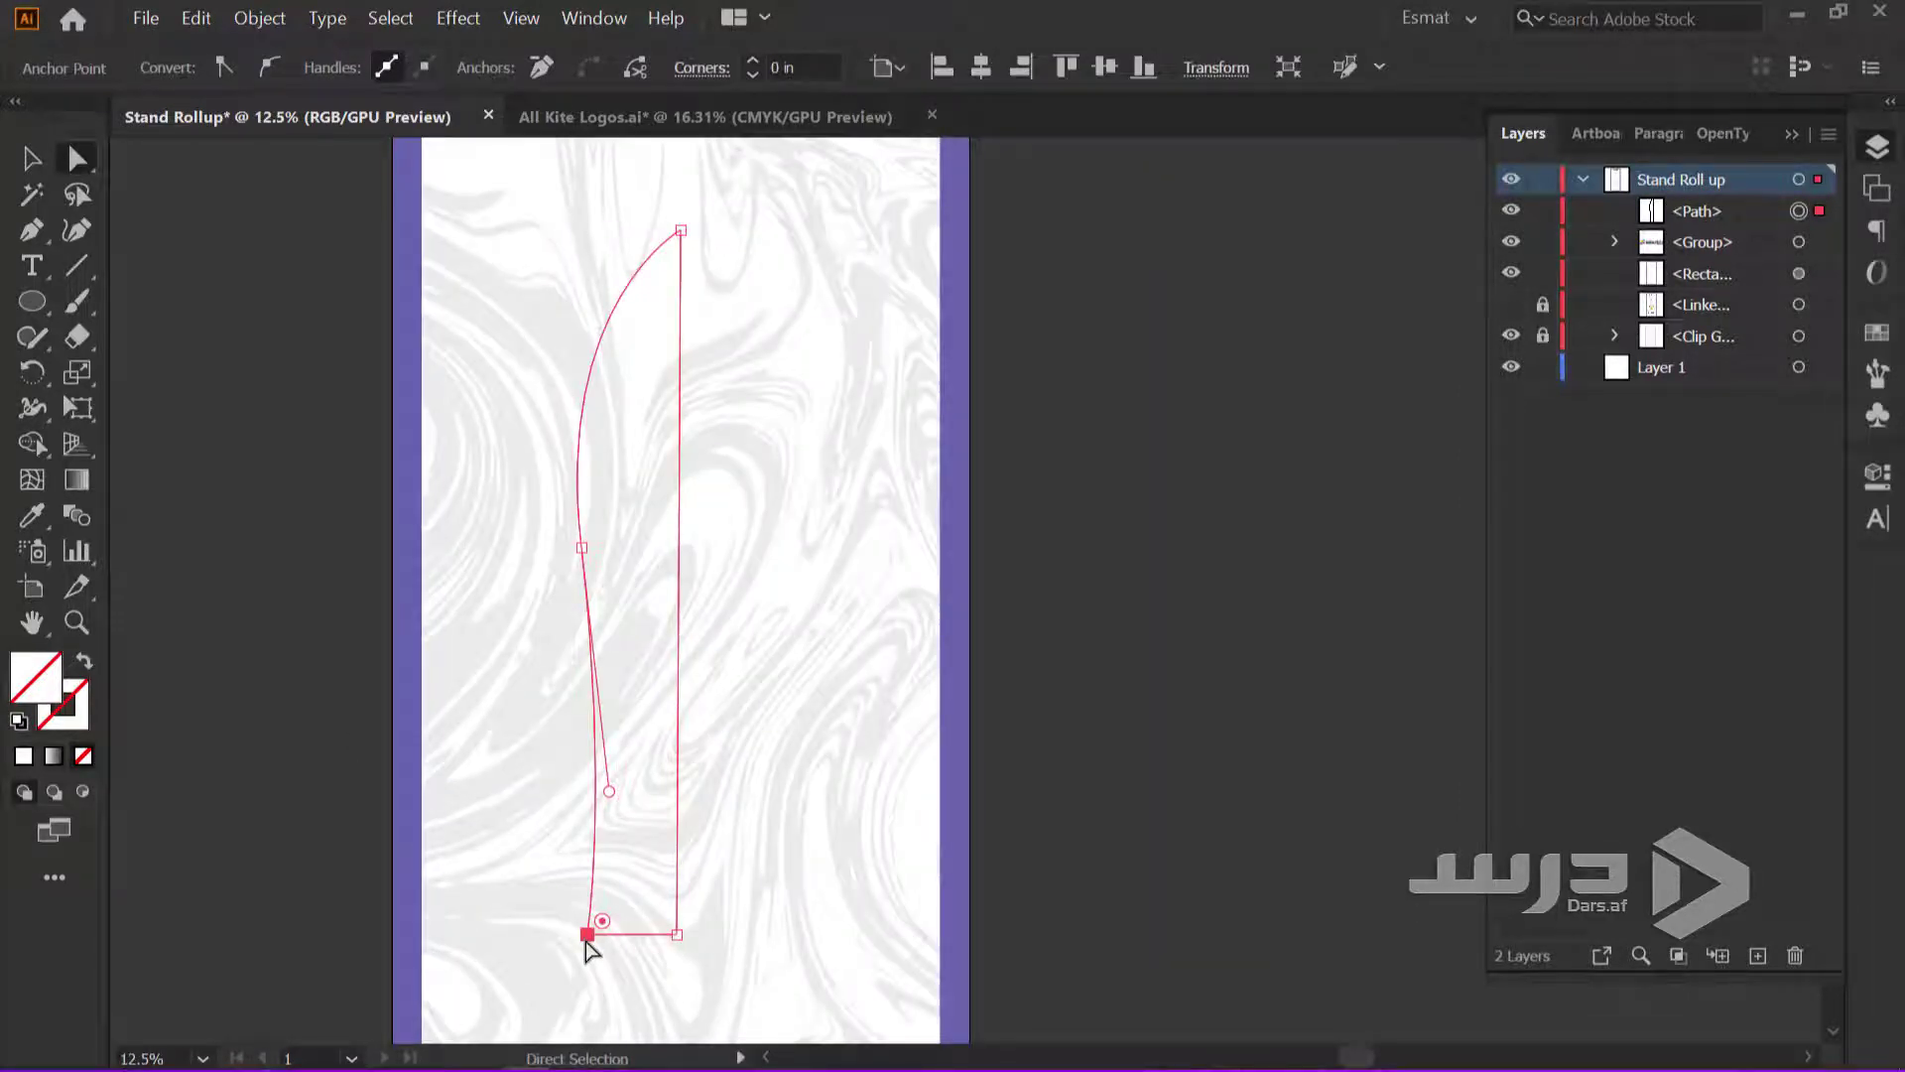
left_click_drag(587, 937, 612, 721)
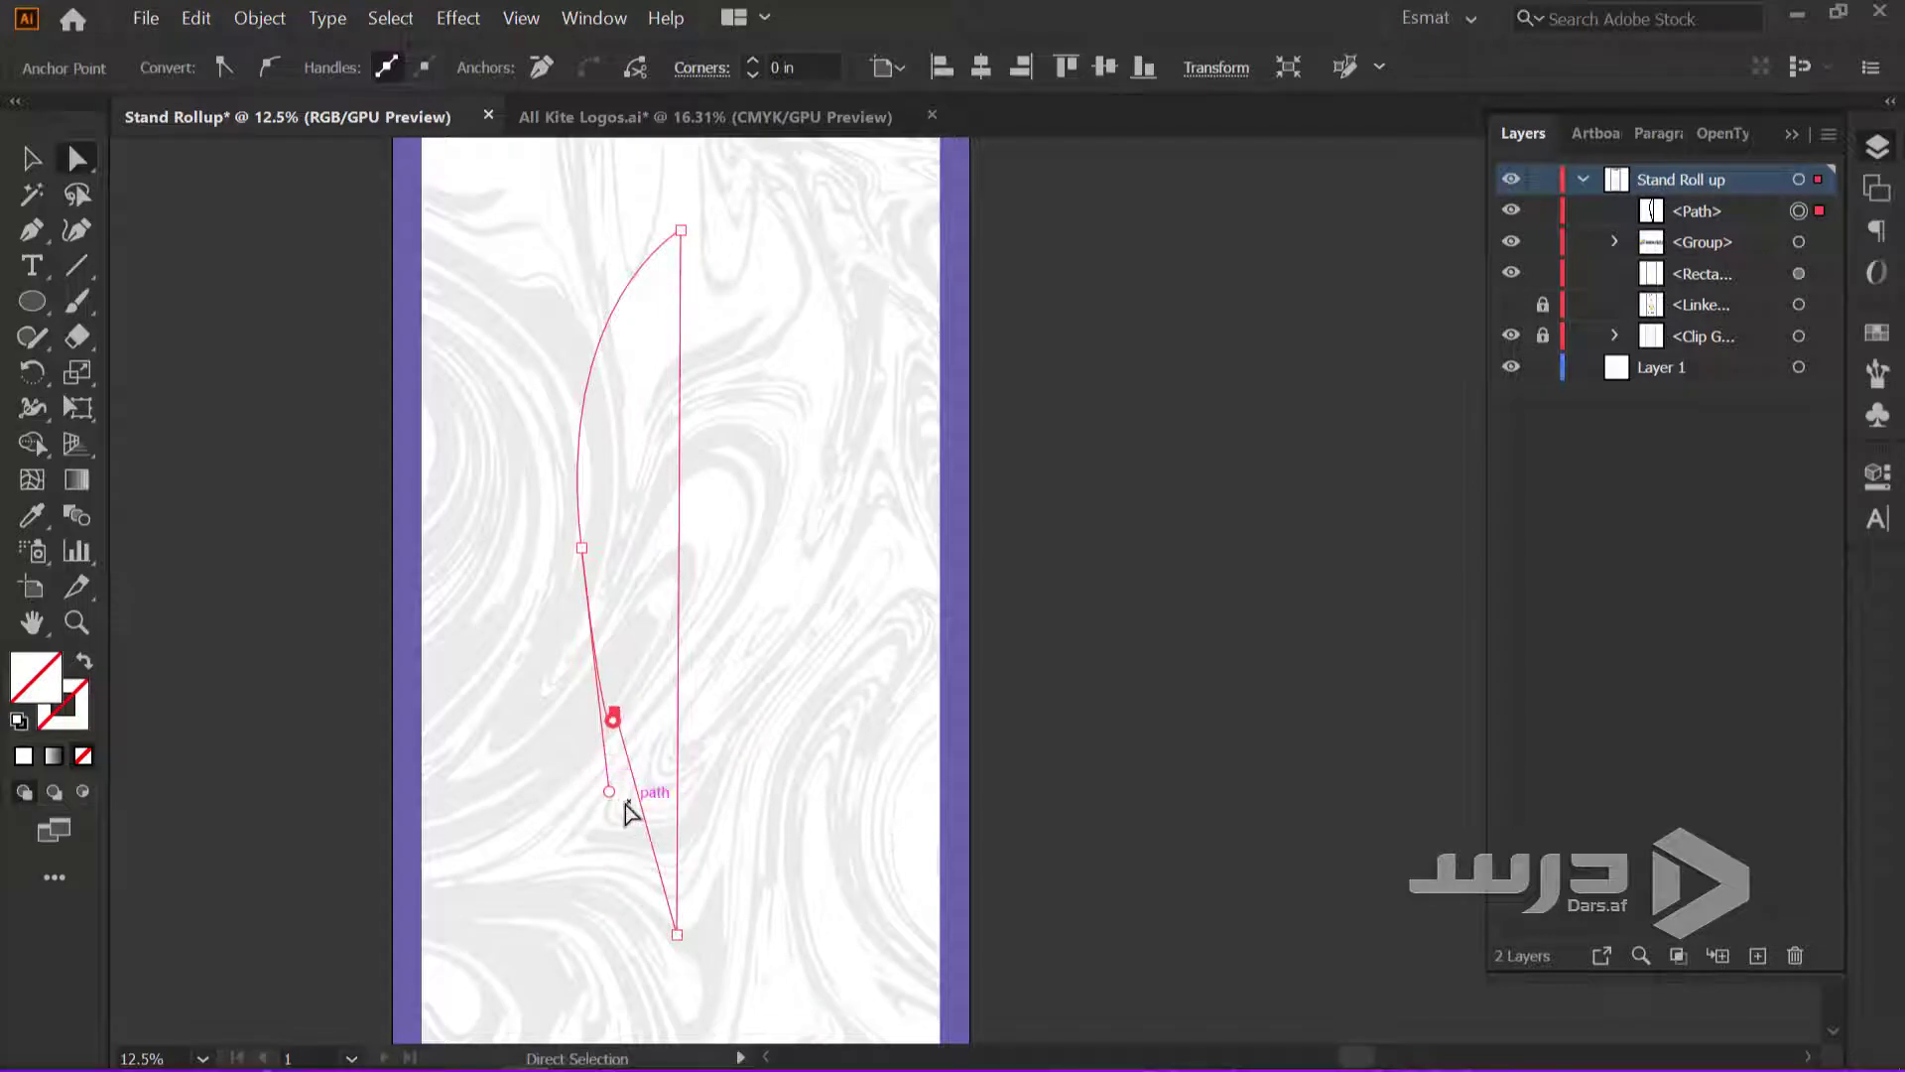
left_click_drag(611, 792, 552, 302)
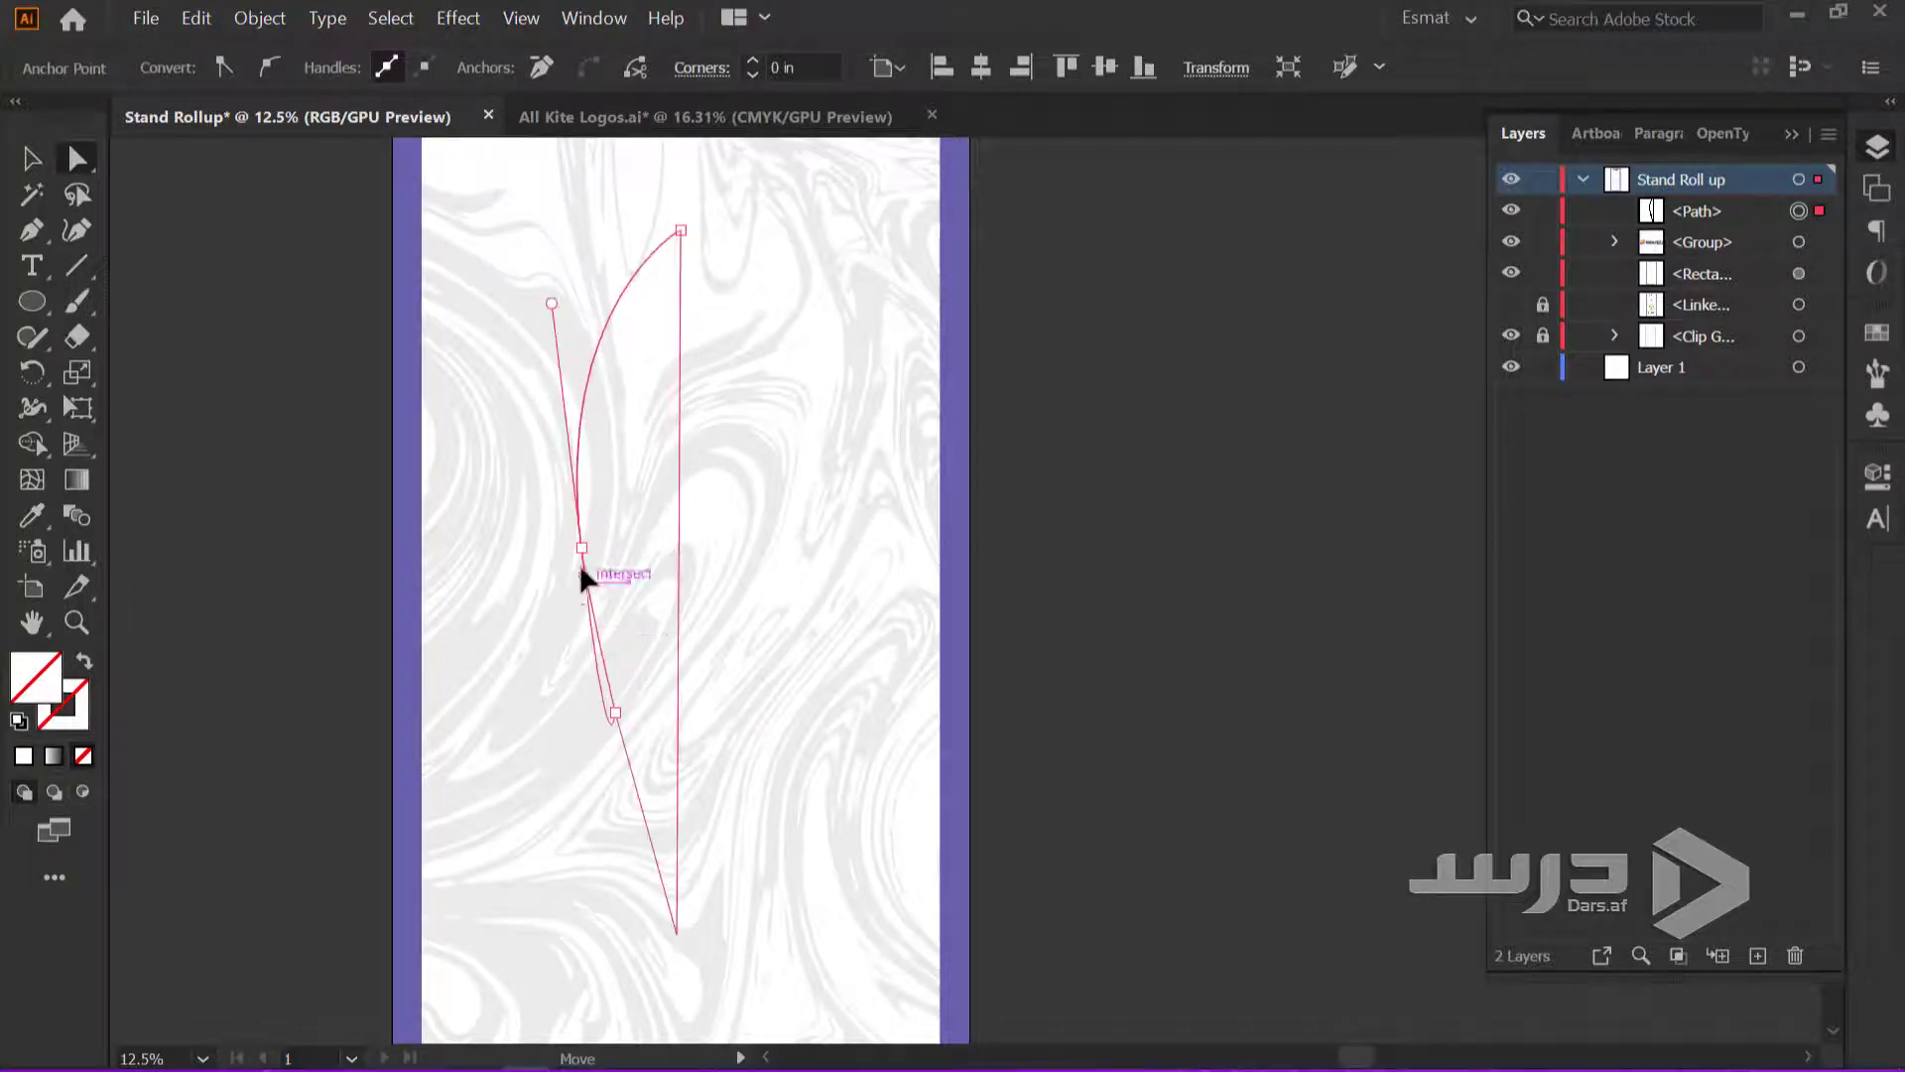
left_click_drag(583, 576, 587, 589)
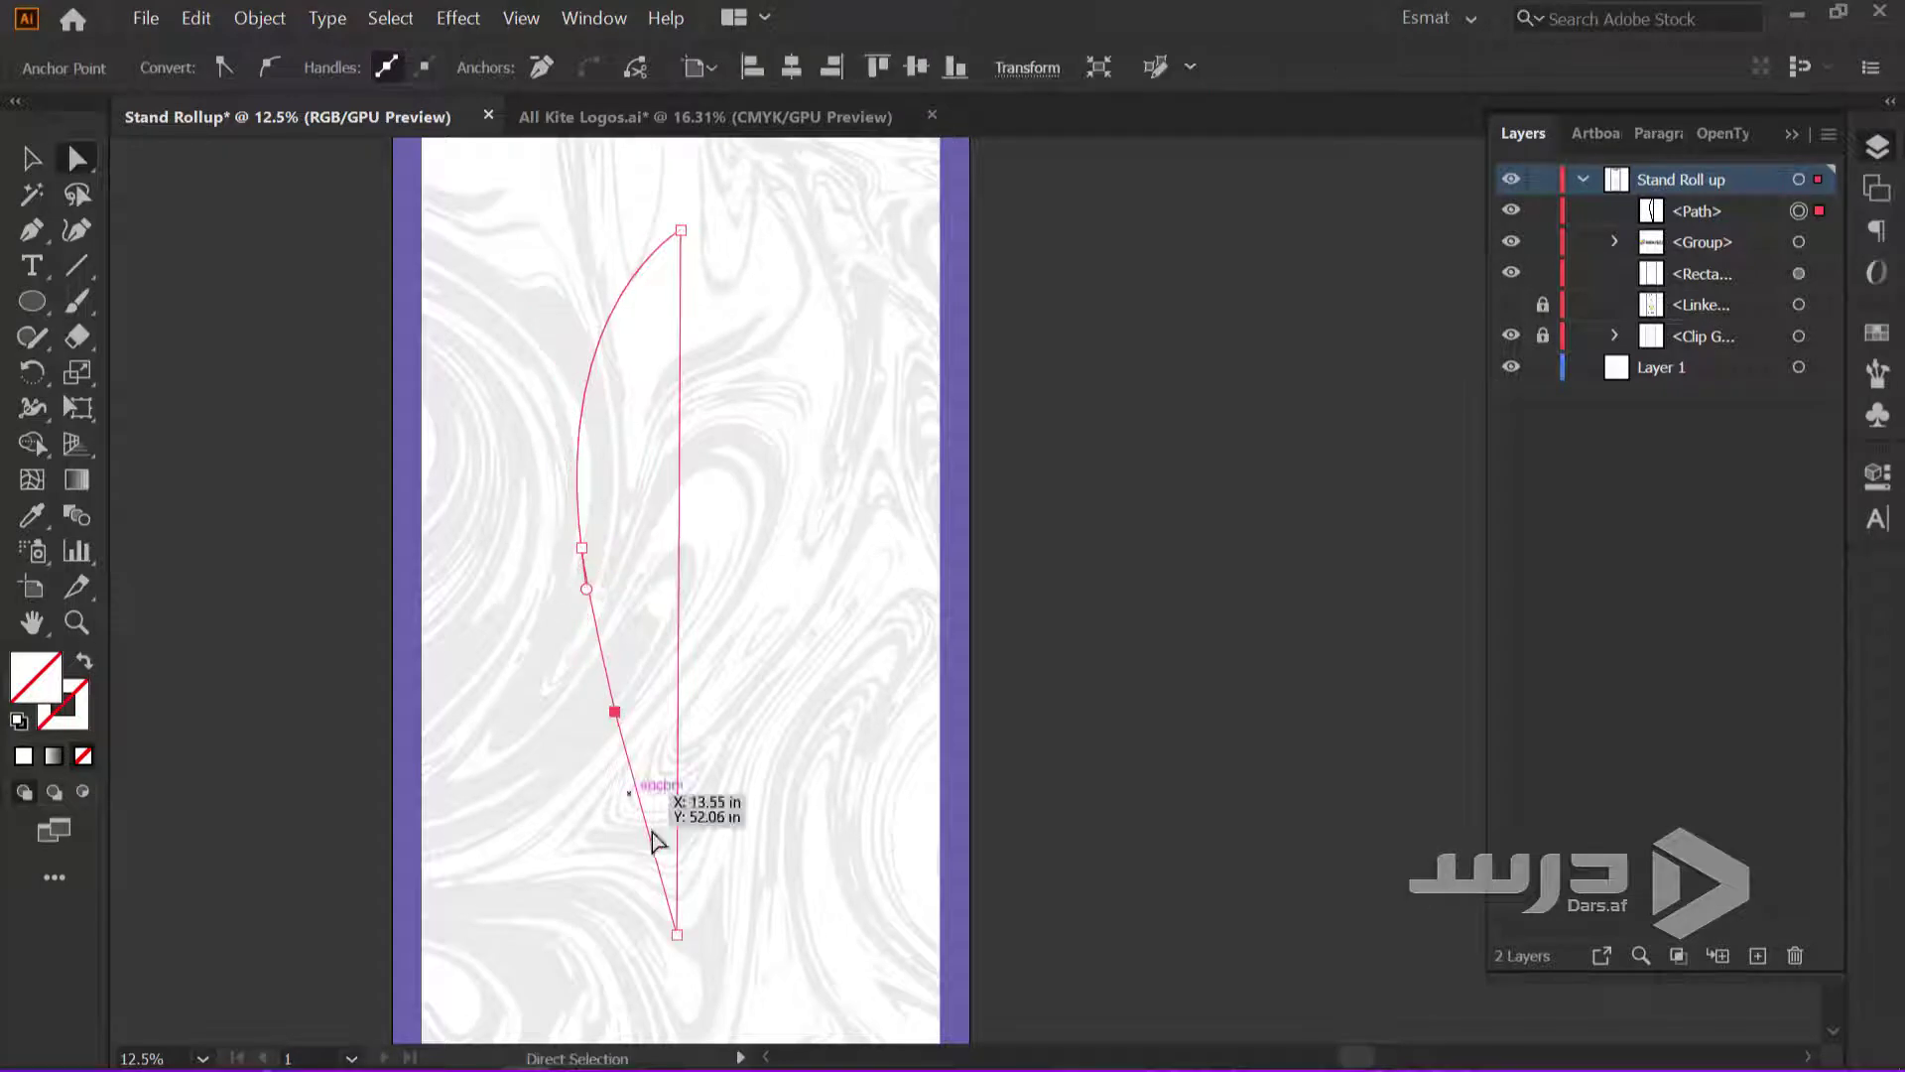
left_click_drag(677, 934, 695, 705)
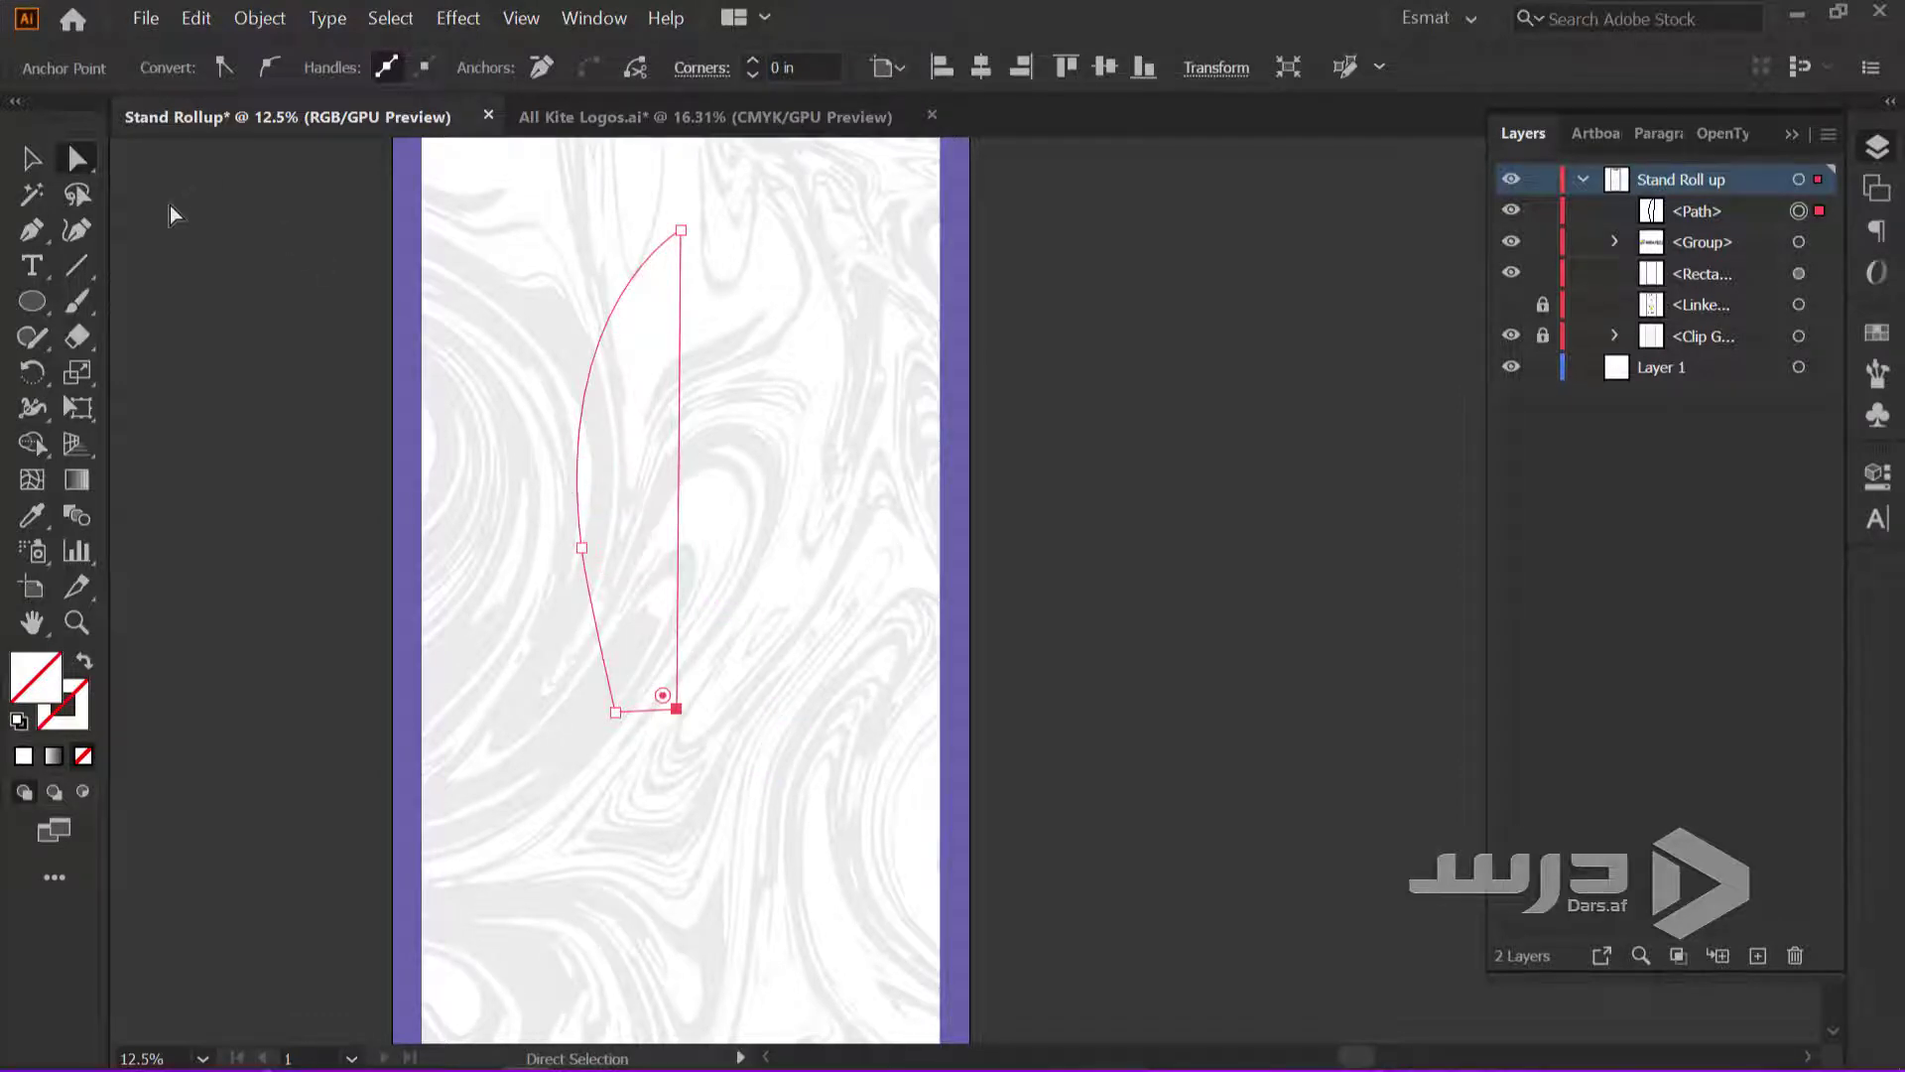
Select the half rocket body shape and fill it with light grey (K=50)
left_click(46, 166)
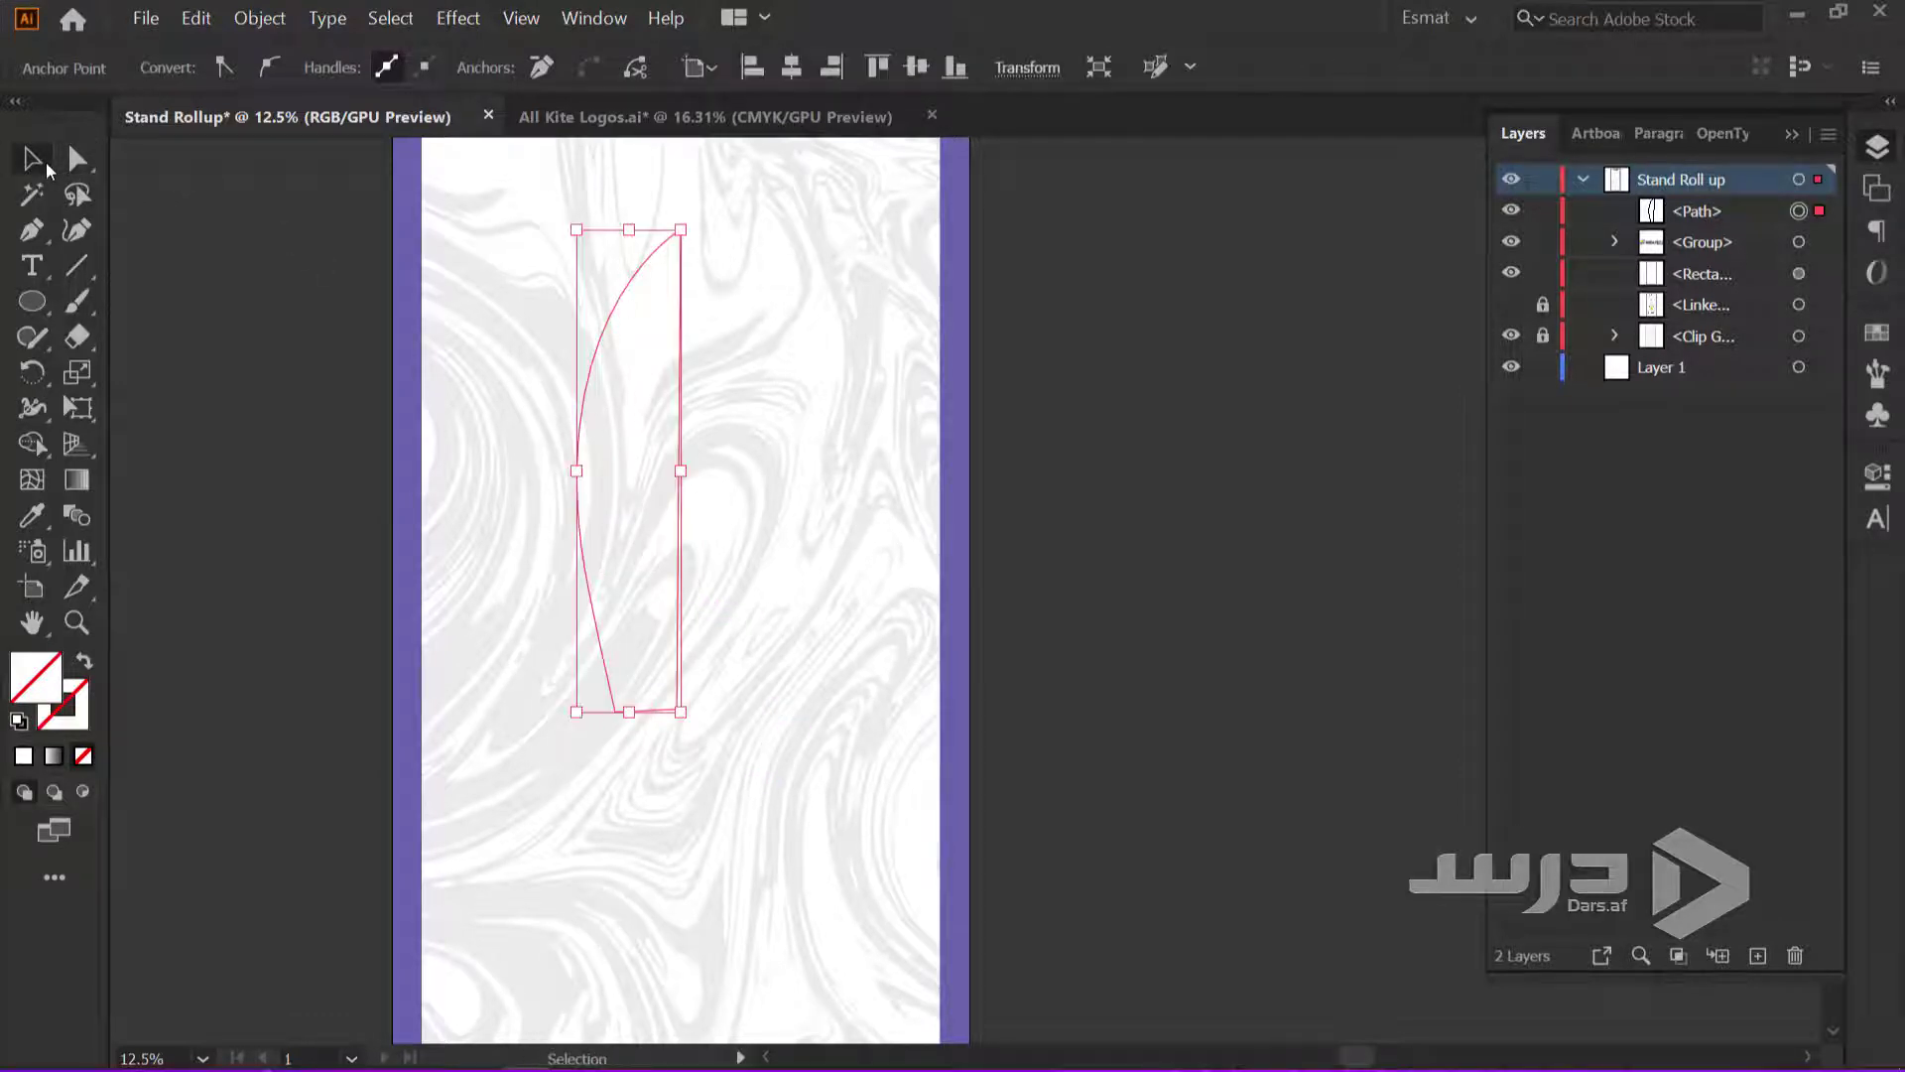
left_click(688, 313)
left_click(679, 318)
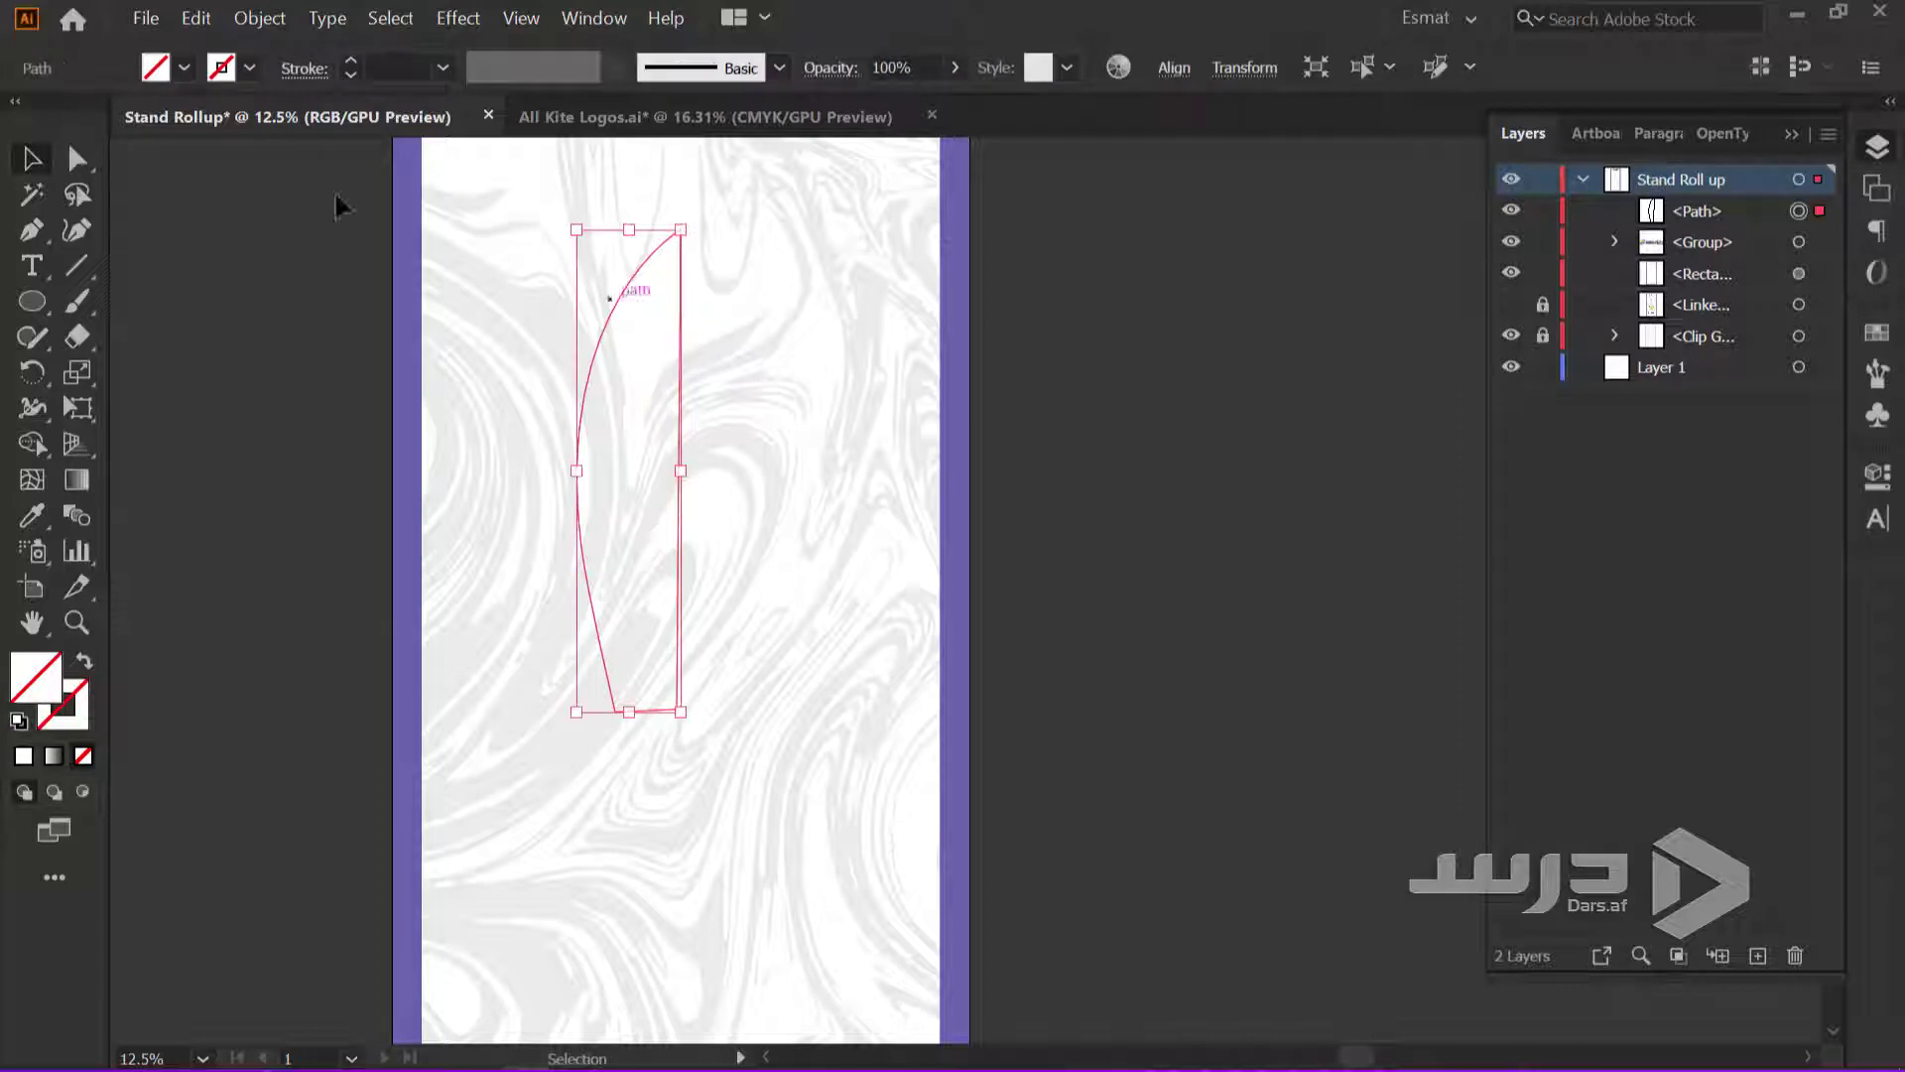
left_click(250, 68)
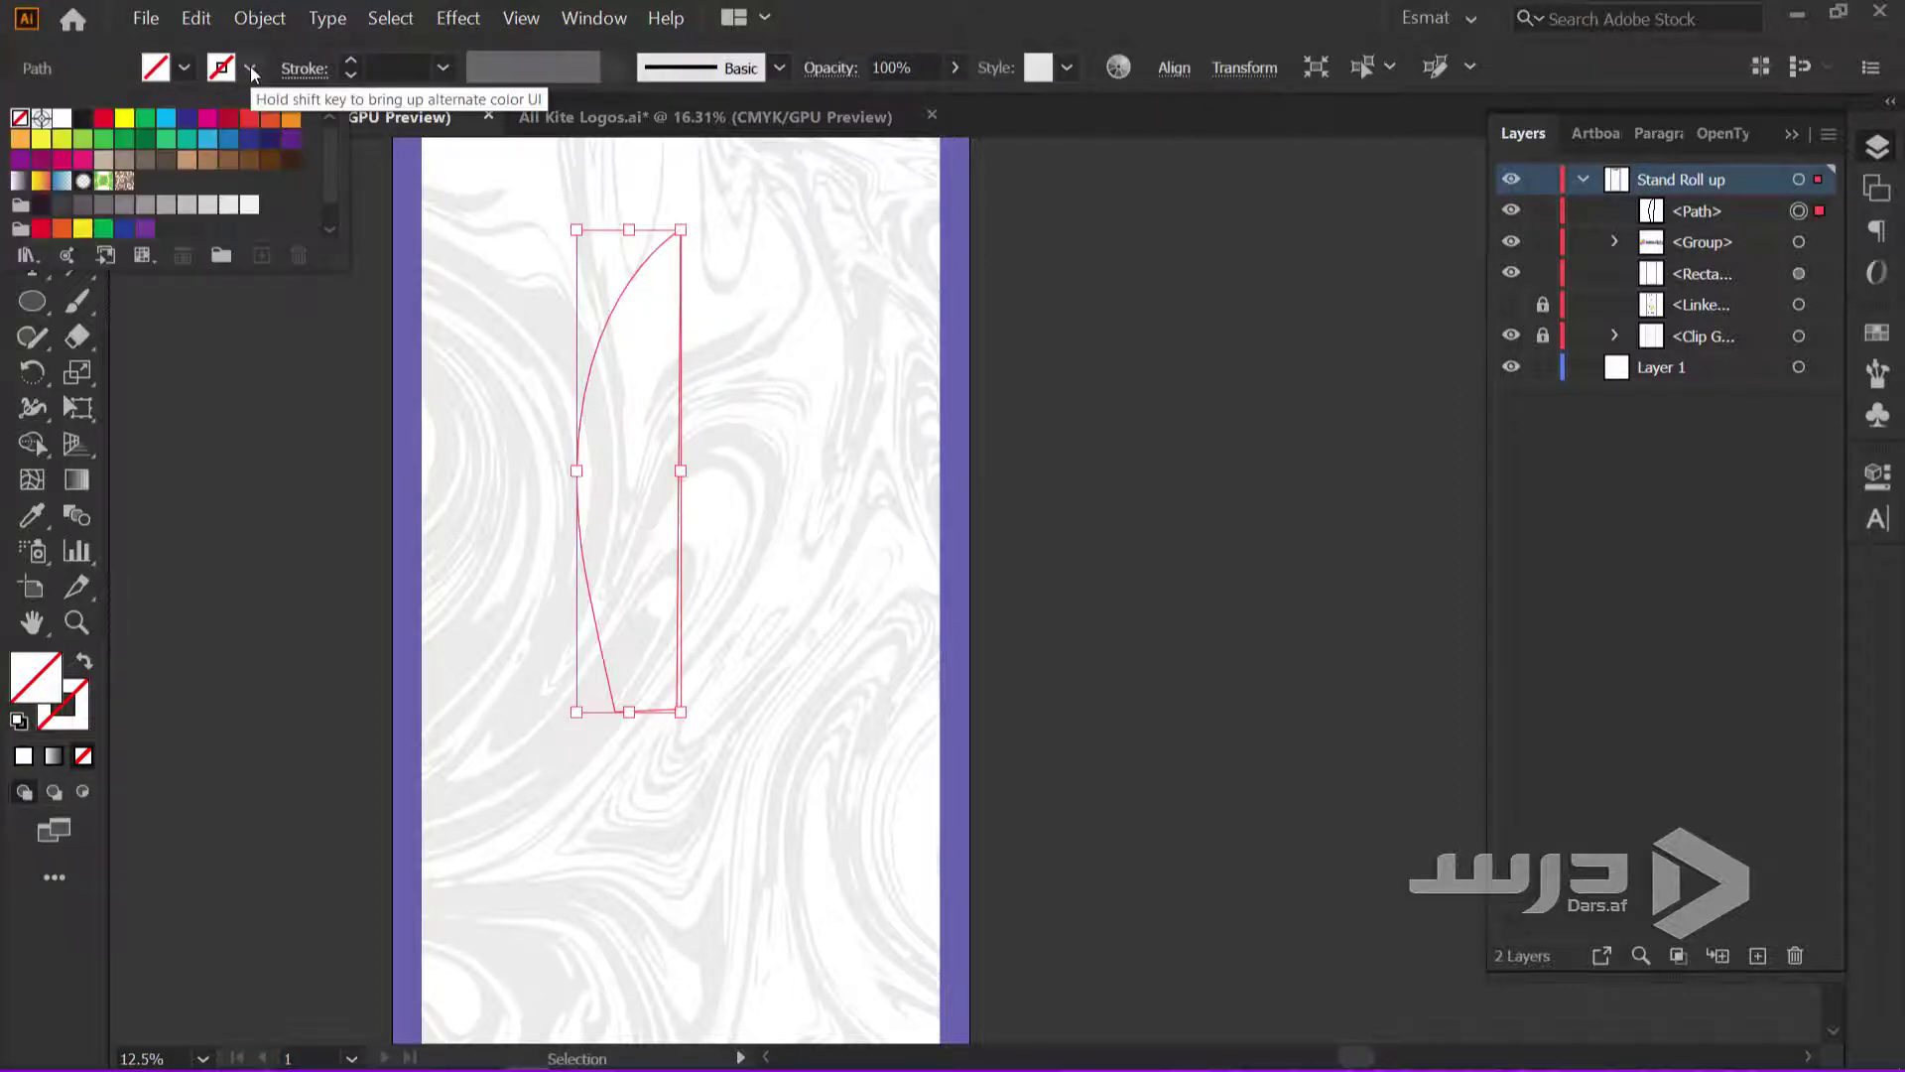
left_click(184, 68)
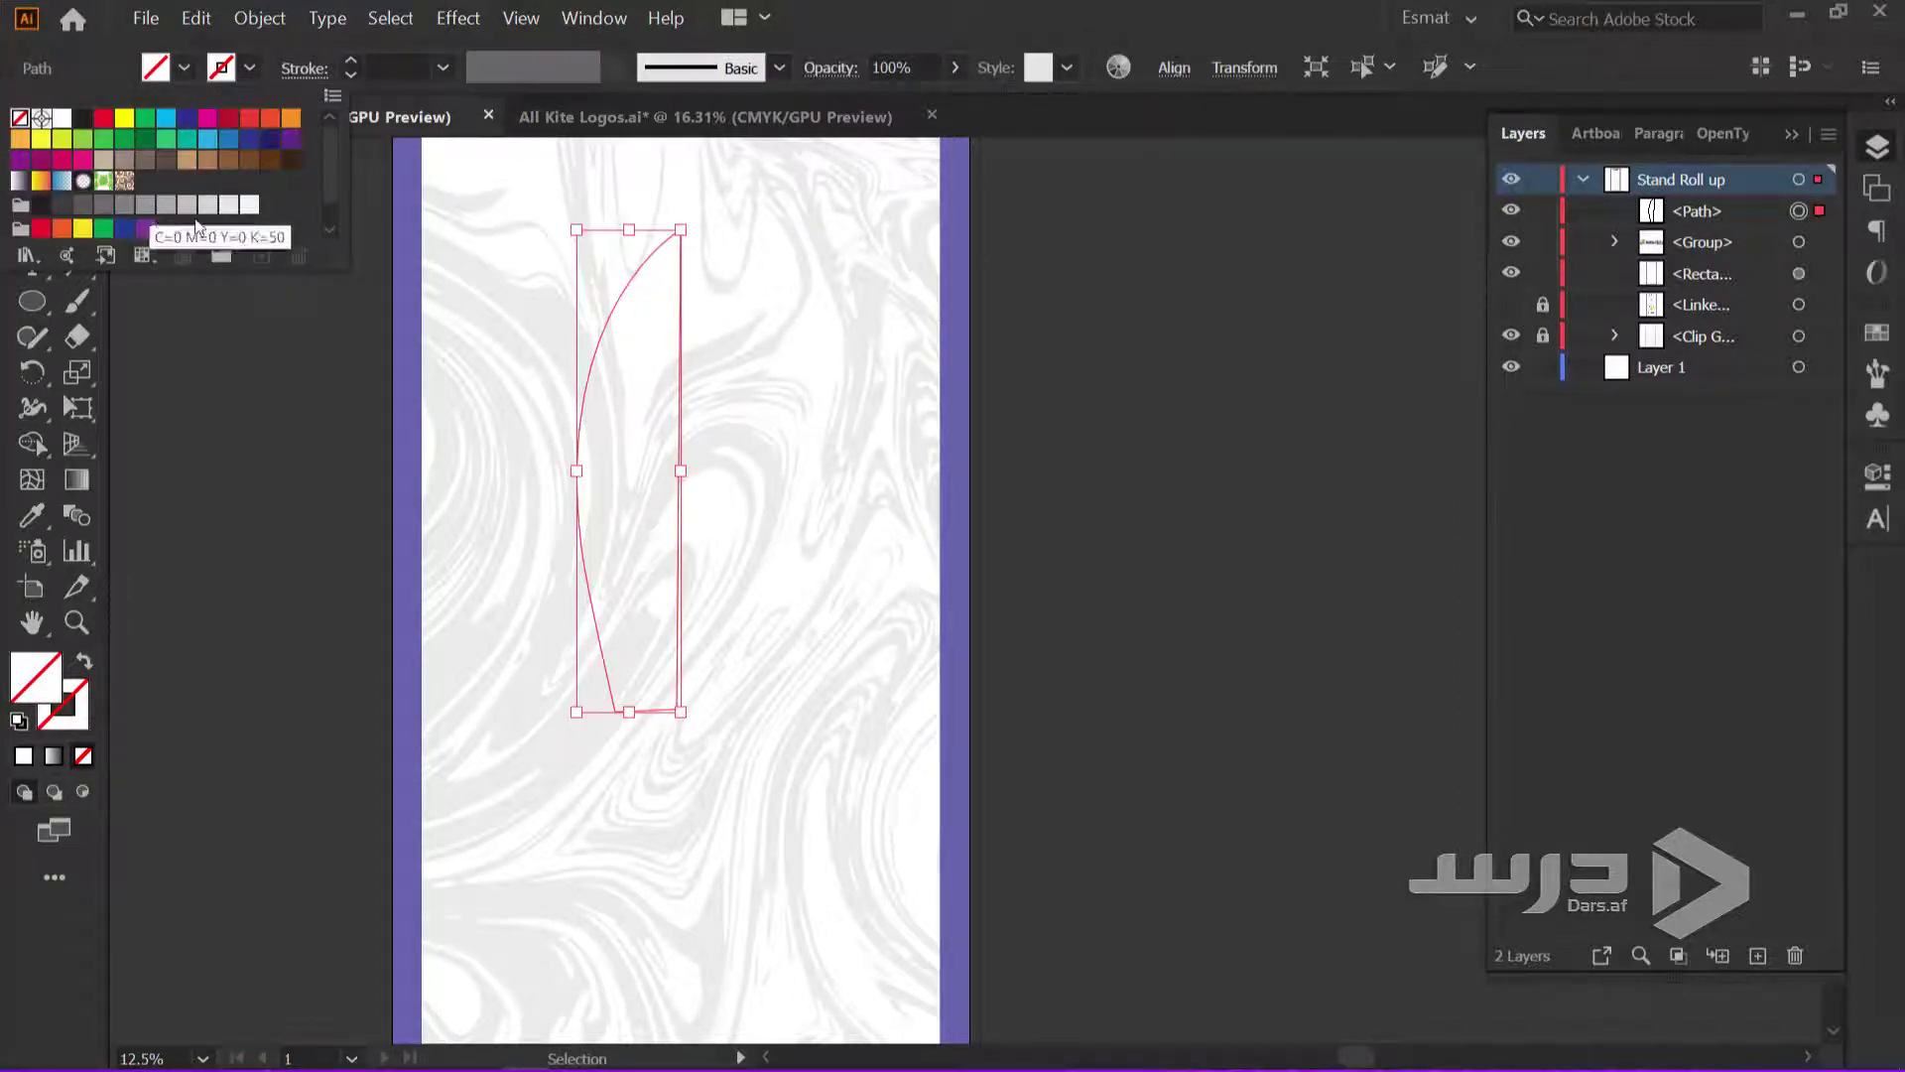
left_click(207, 205)
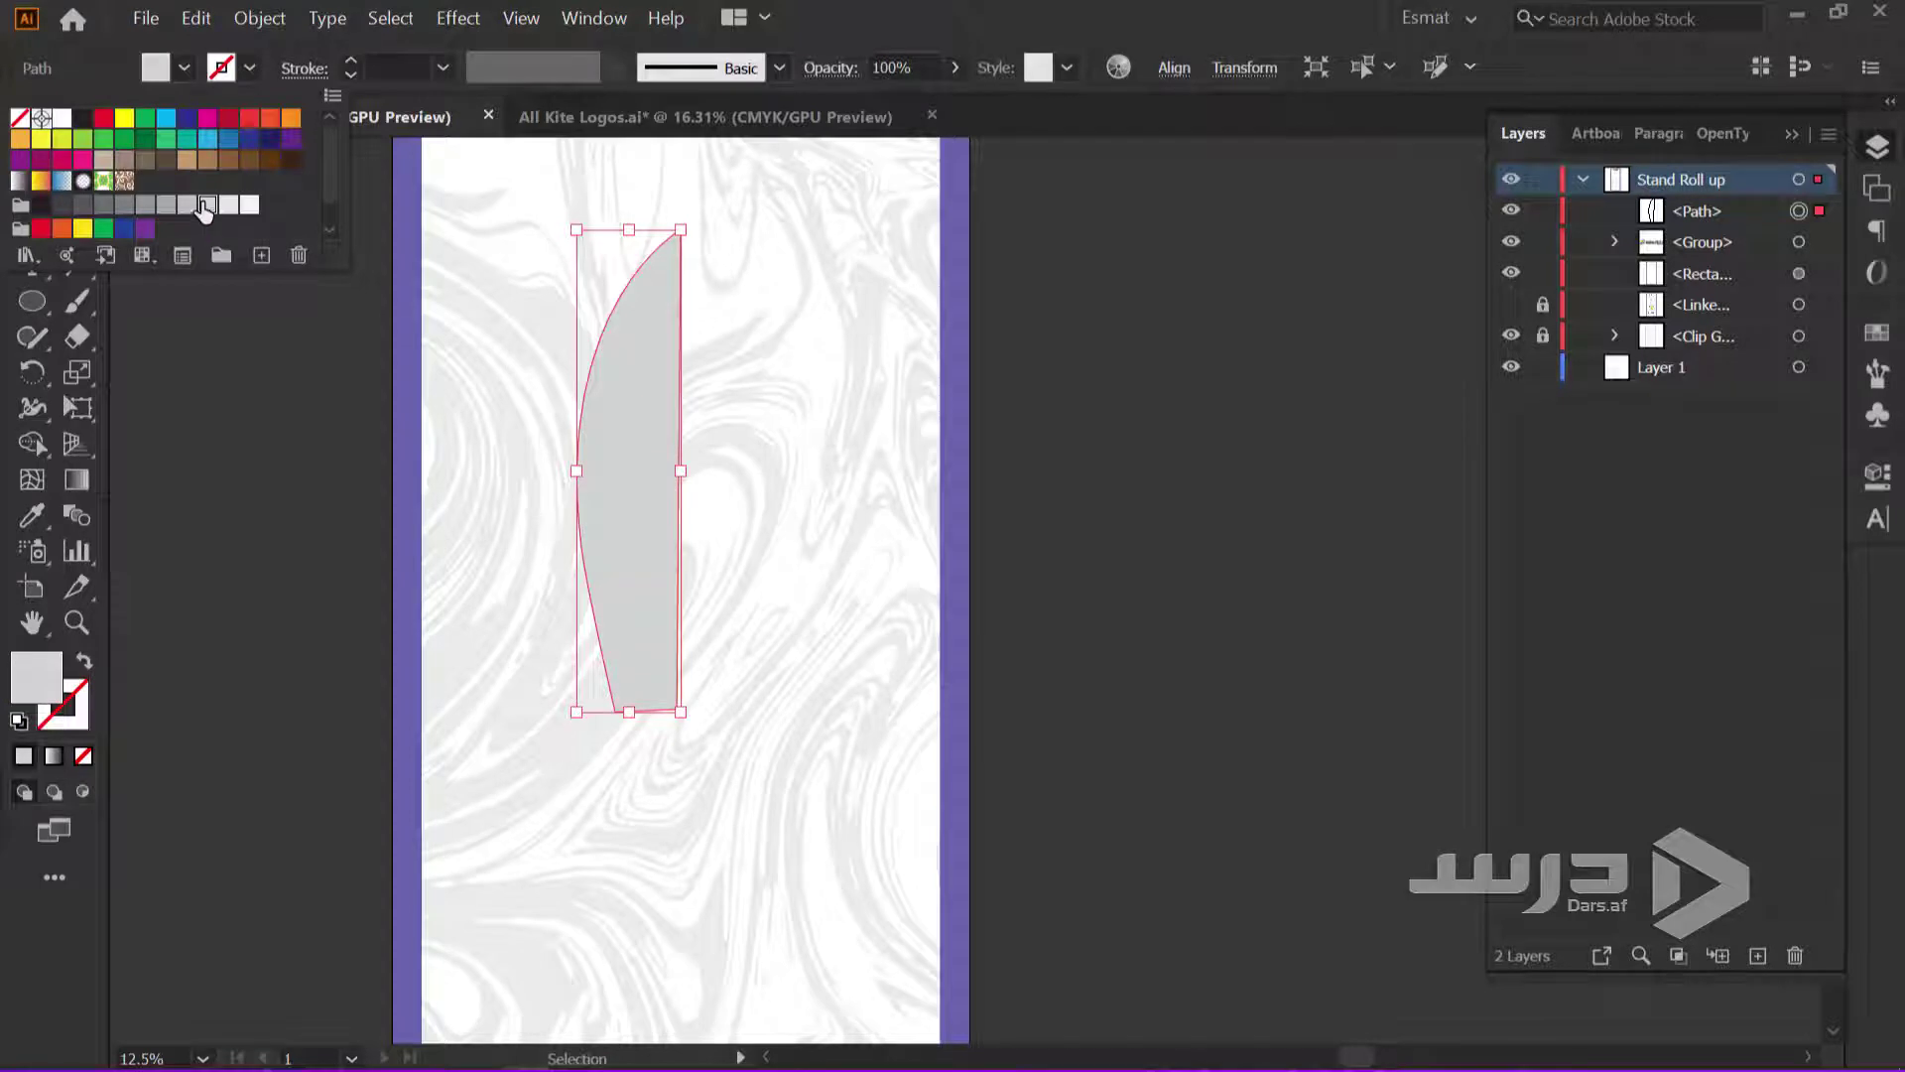
left_click(191, 65)
Direct-select the grey shape's two bottom anchors, undoing a misfired alignment attempt
scroll(670, 468, "up", 1, "alt")
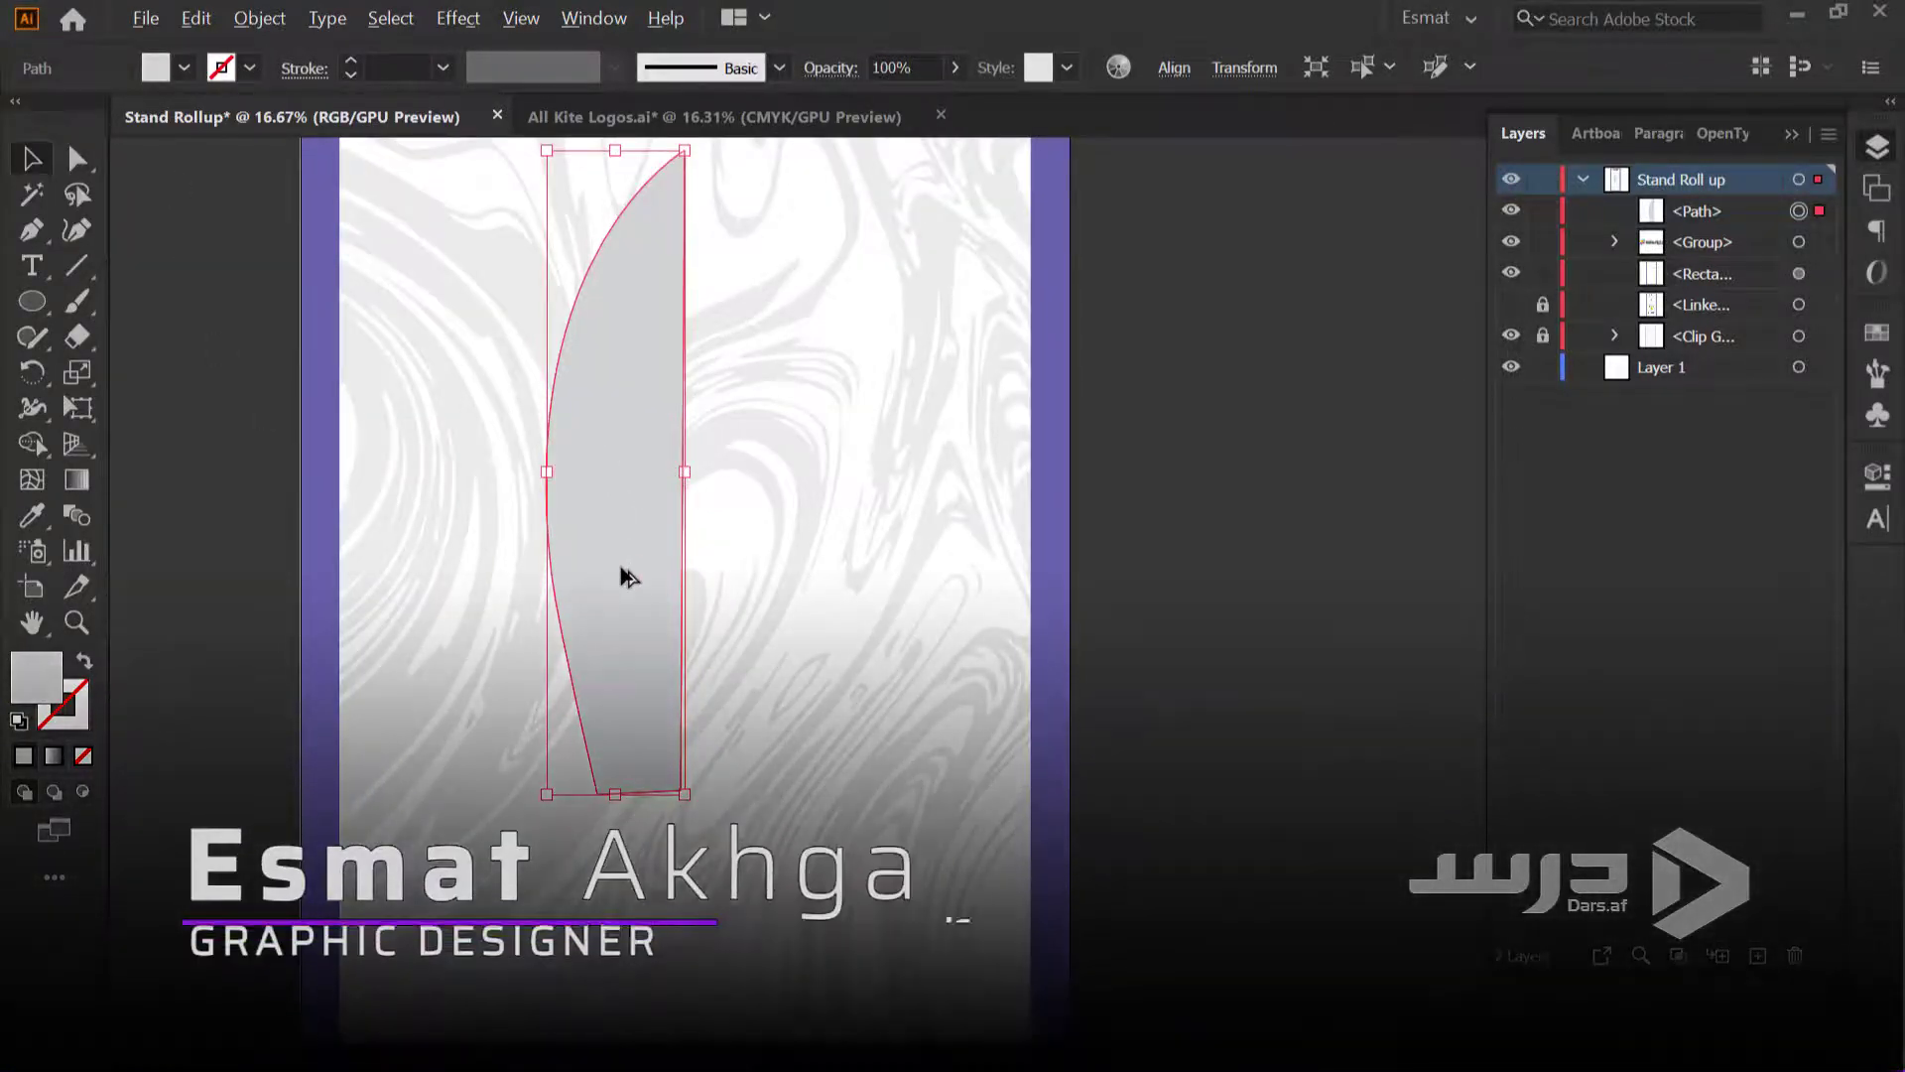
right_click(621, 568)
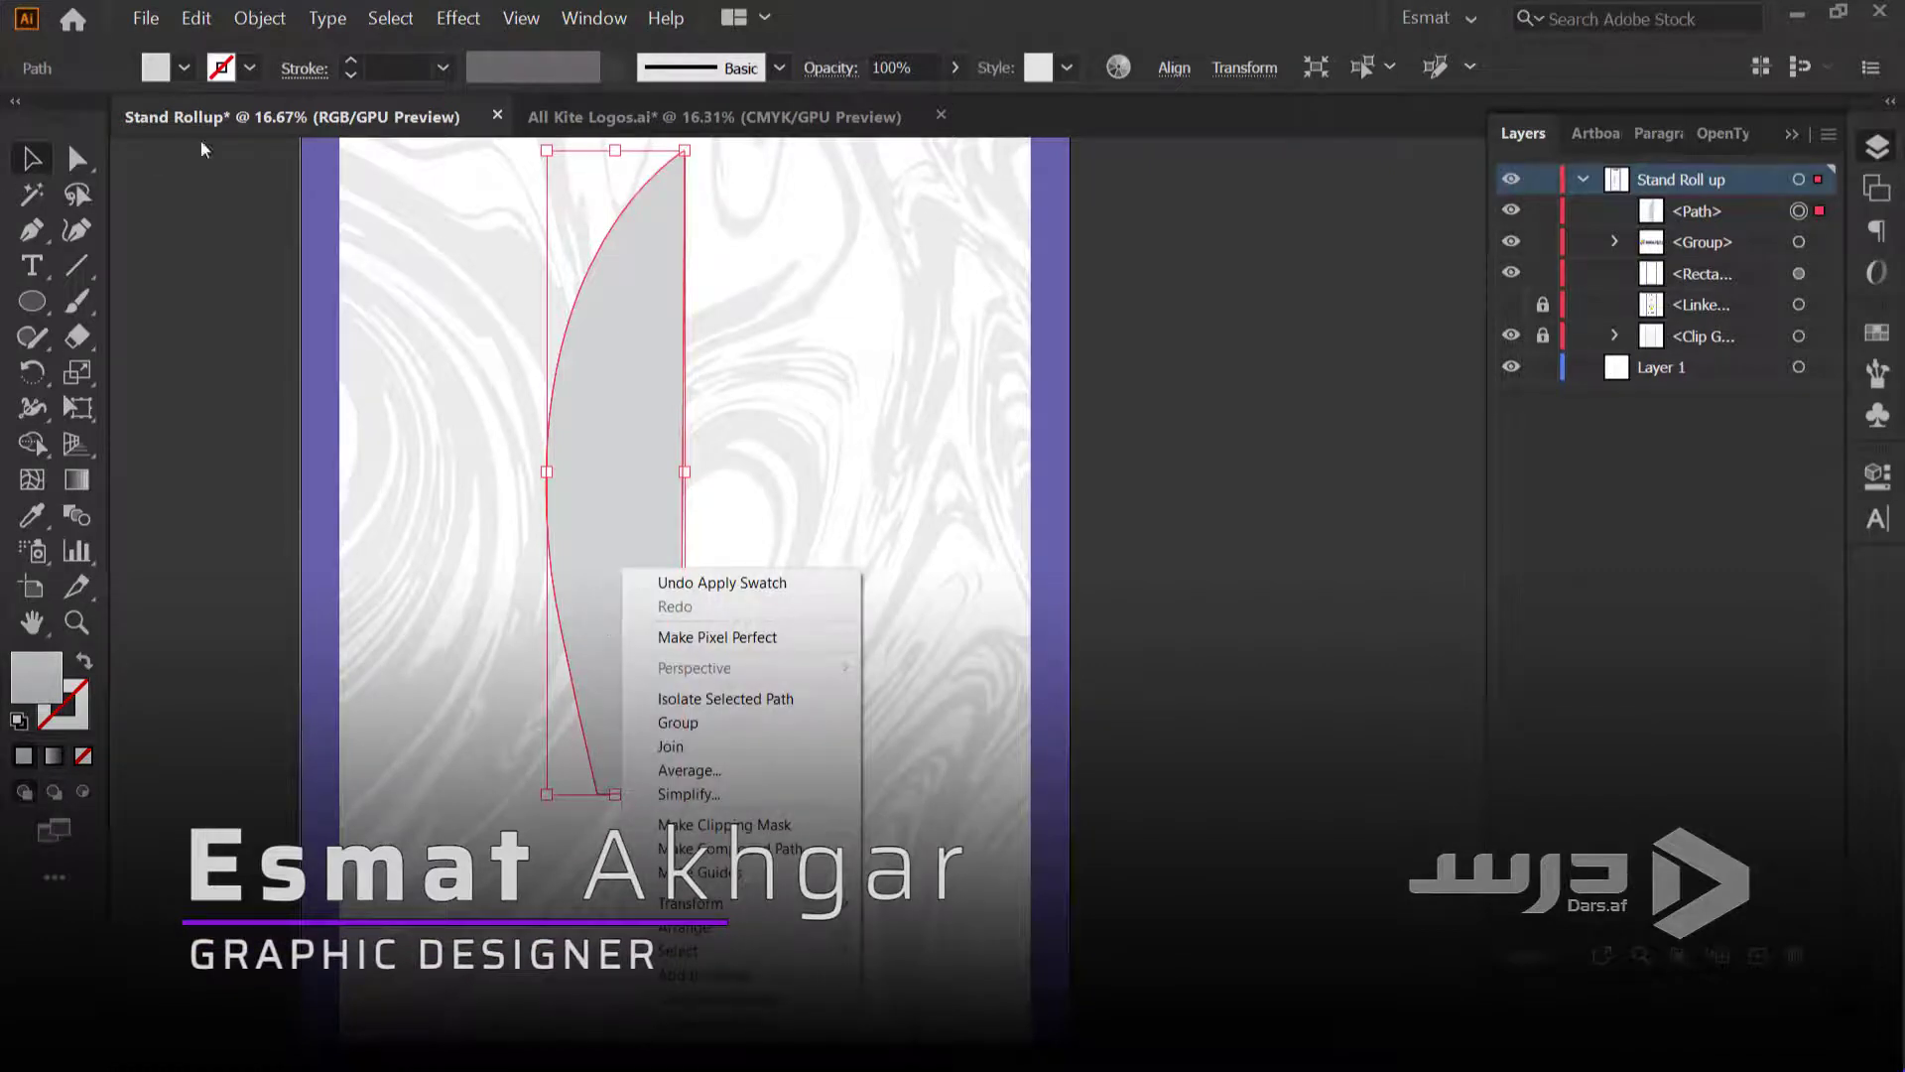
left_click(77, 158)
scroll(532, 753, "up", 2)
scroll(695, 695, "up", 1)
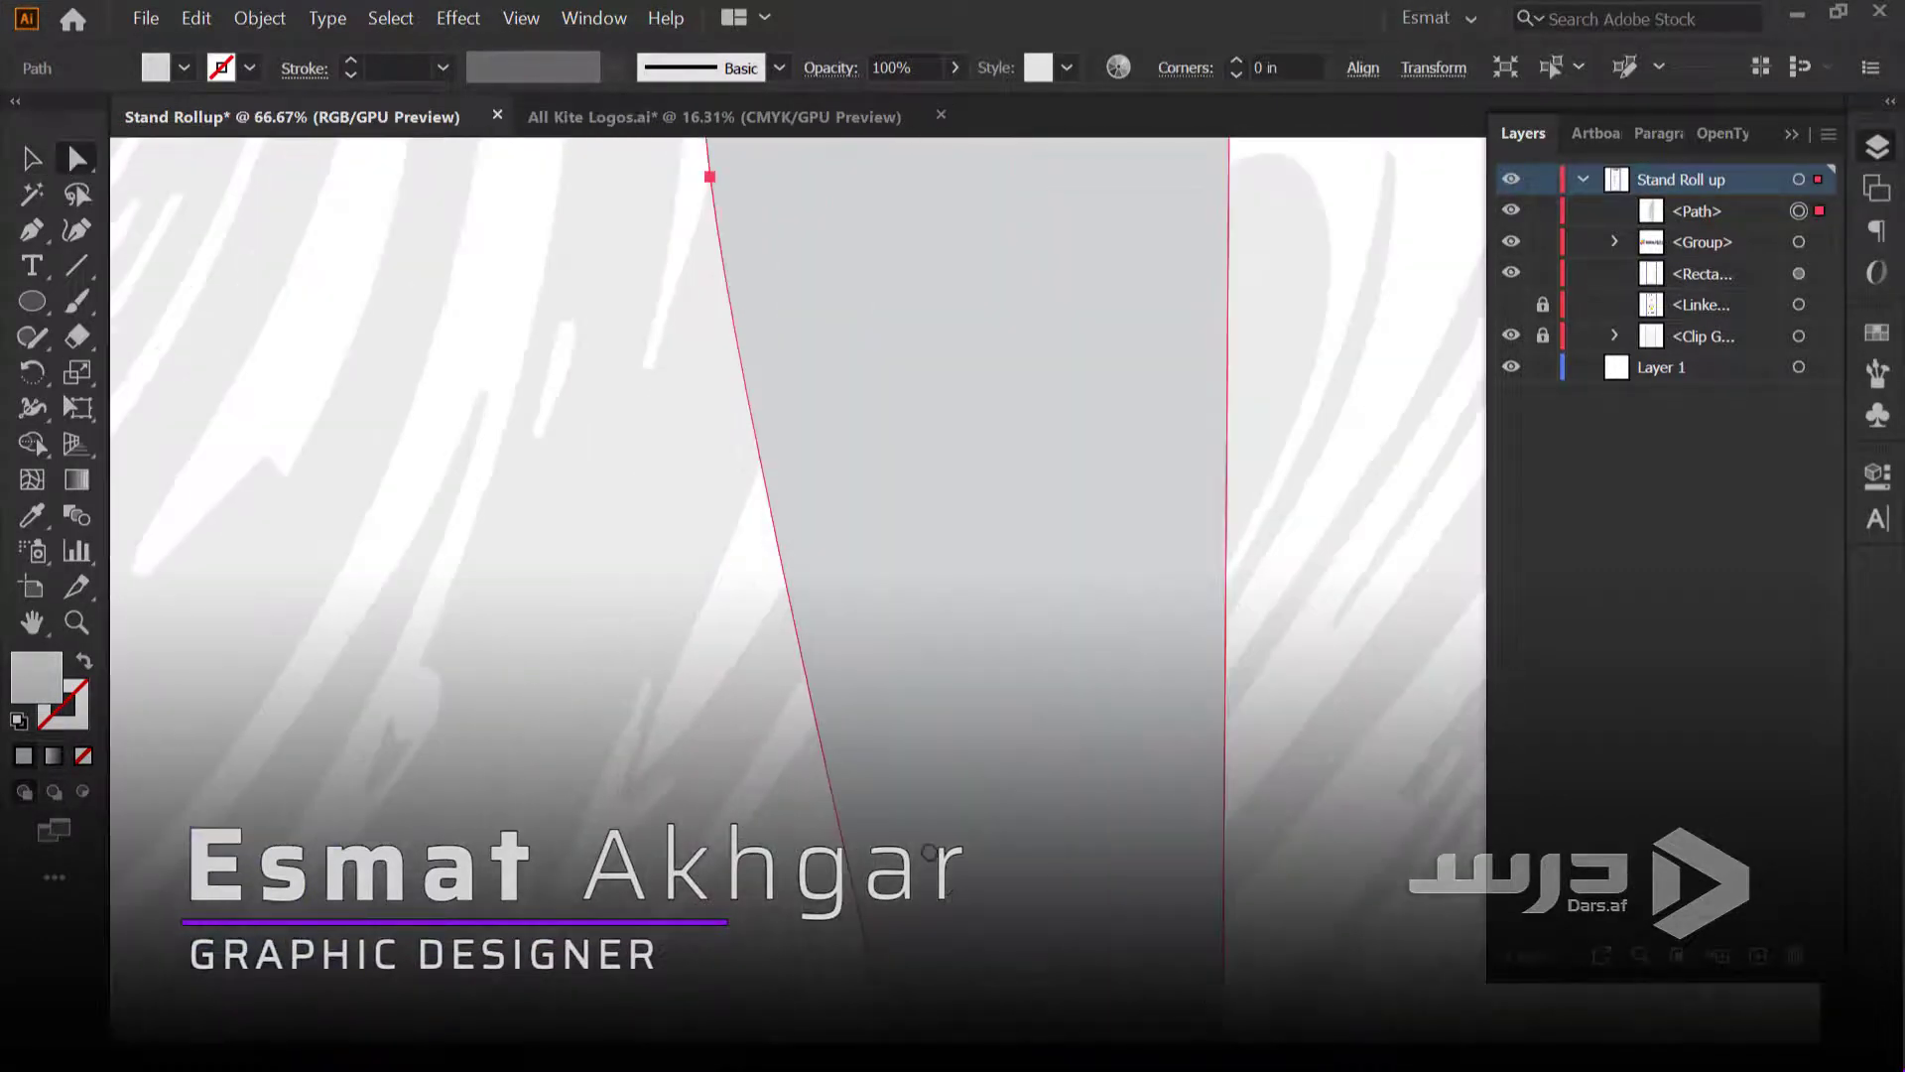
scroll(977, 739, "up", 2)
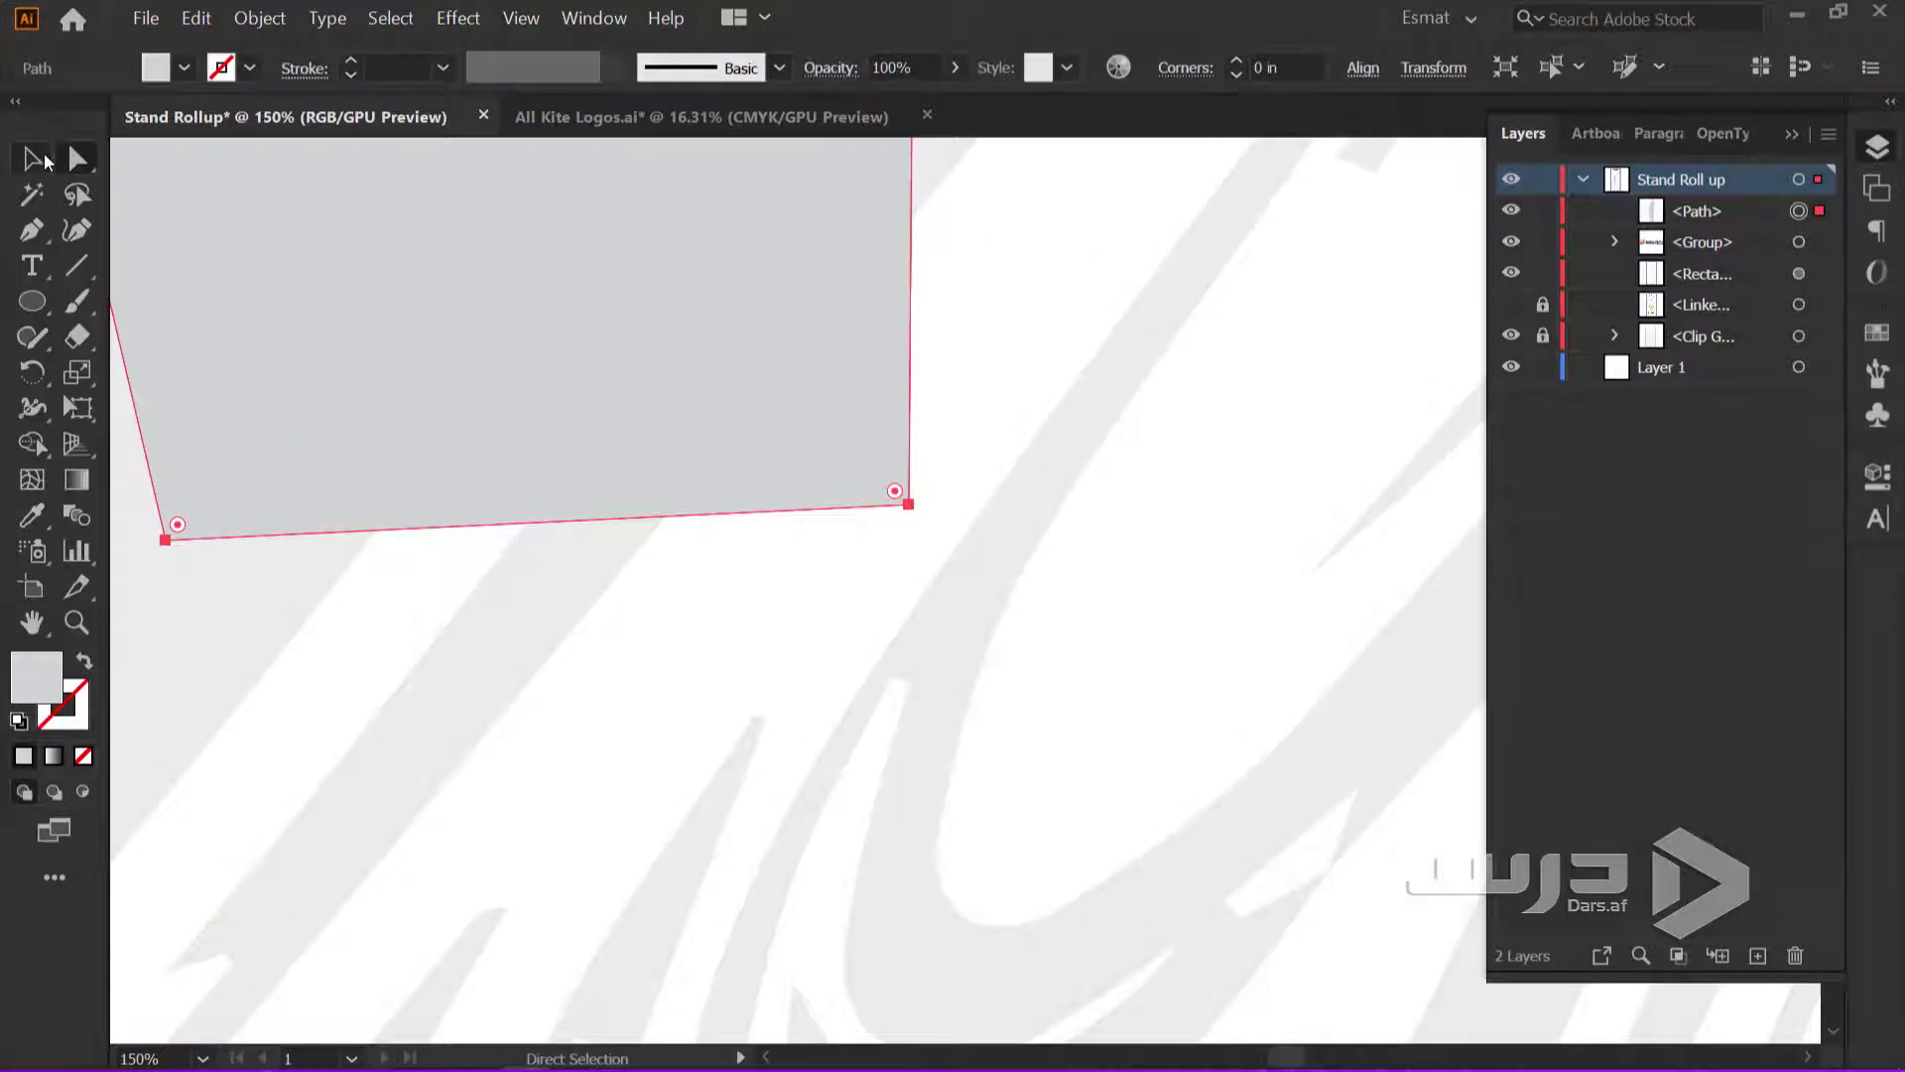
left_click(33, 158)
left_click(78, 164)
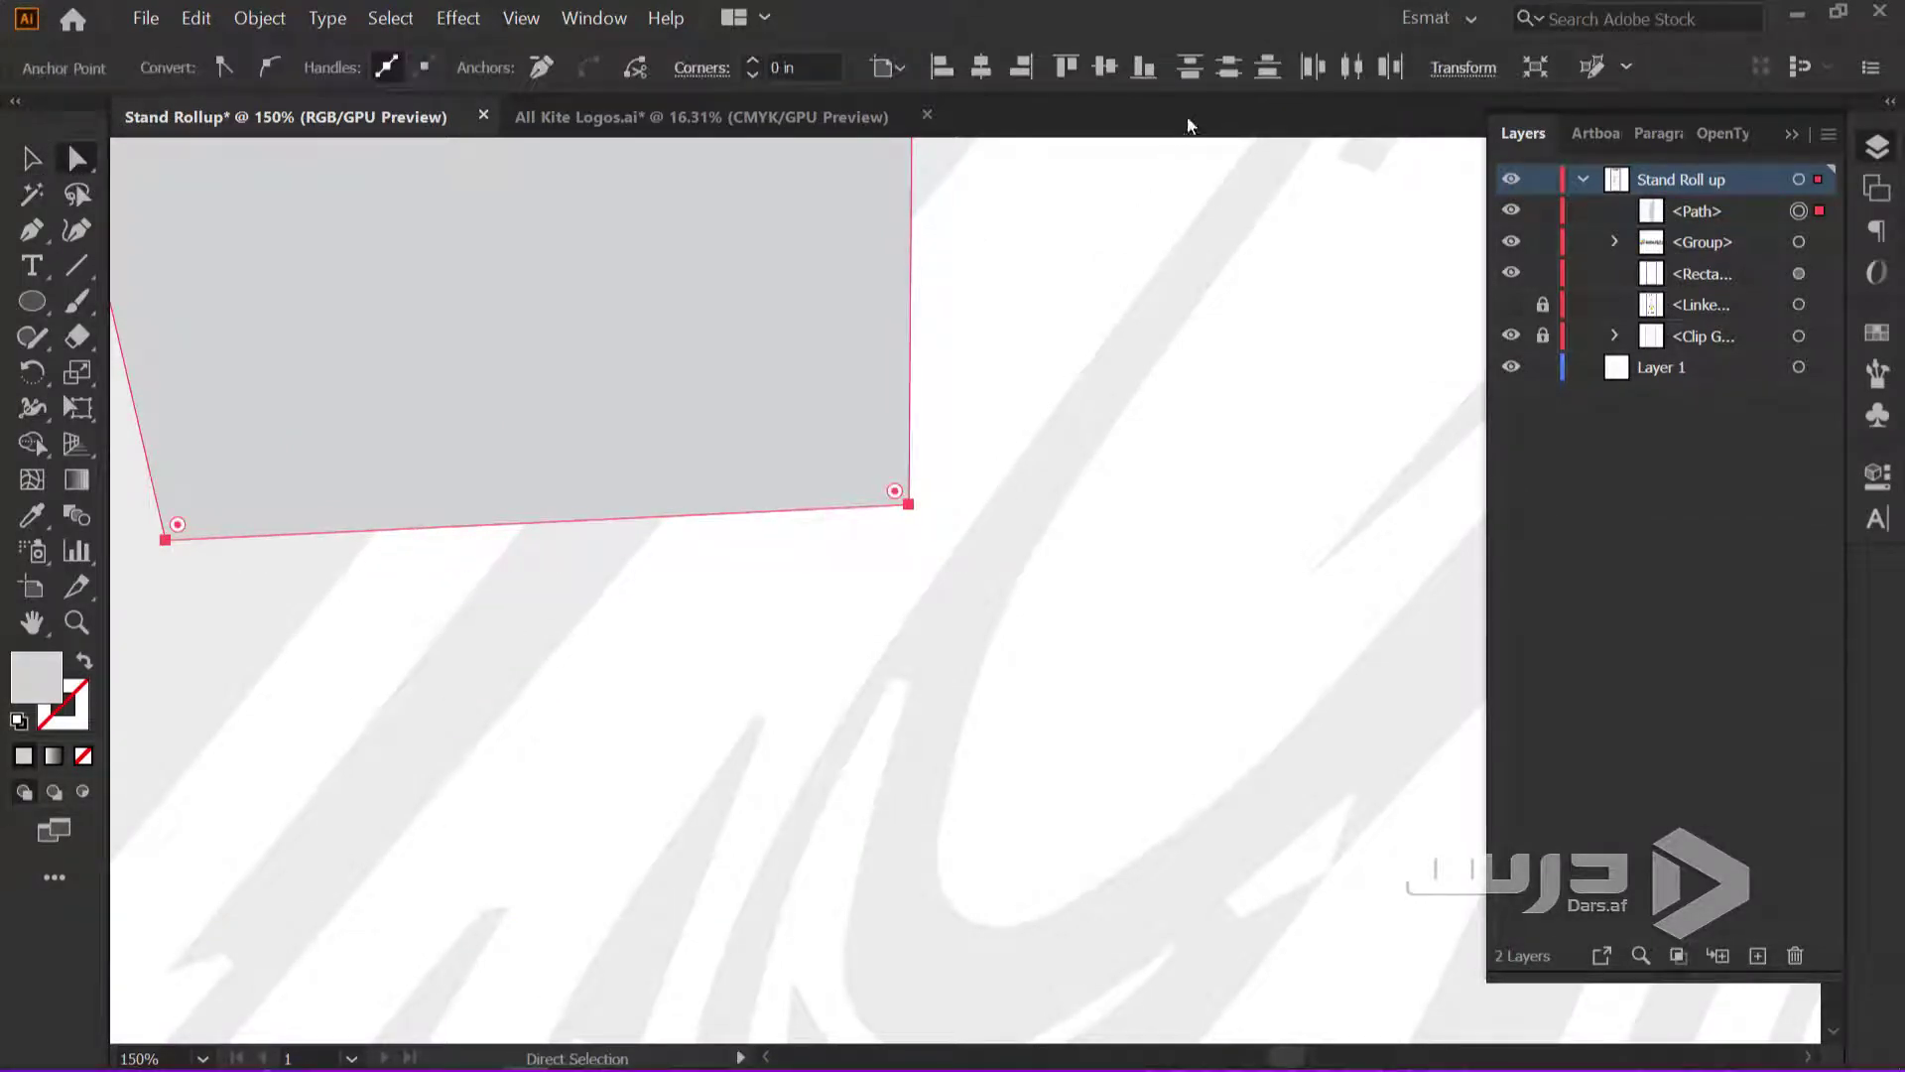
left_click(1097, 67)
key("ctrl+z")
Set Align To to Align to Selection and vertically align the bottom anchors, then check the shape
left_click(888, 68)
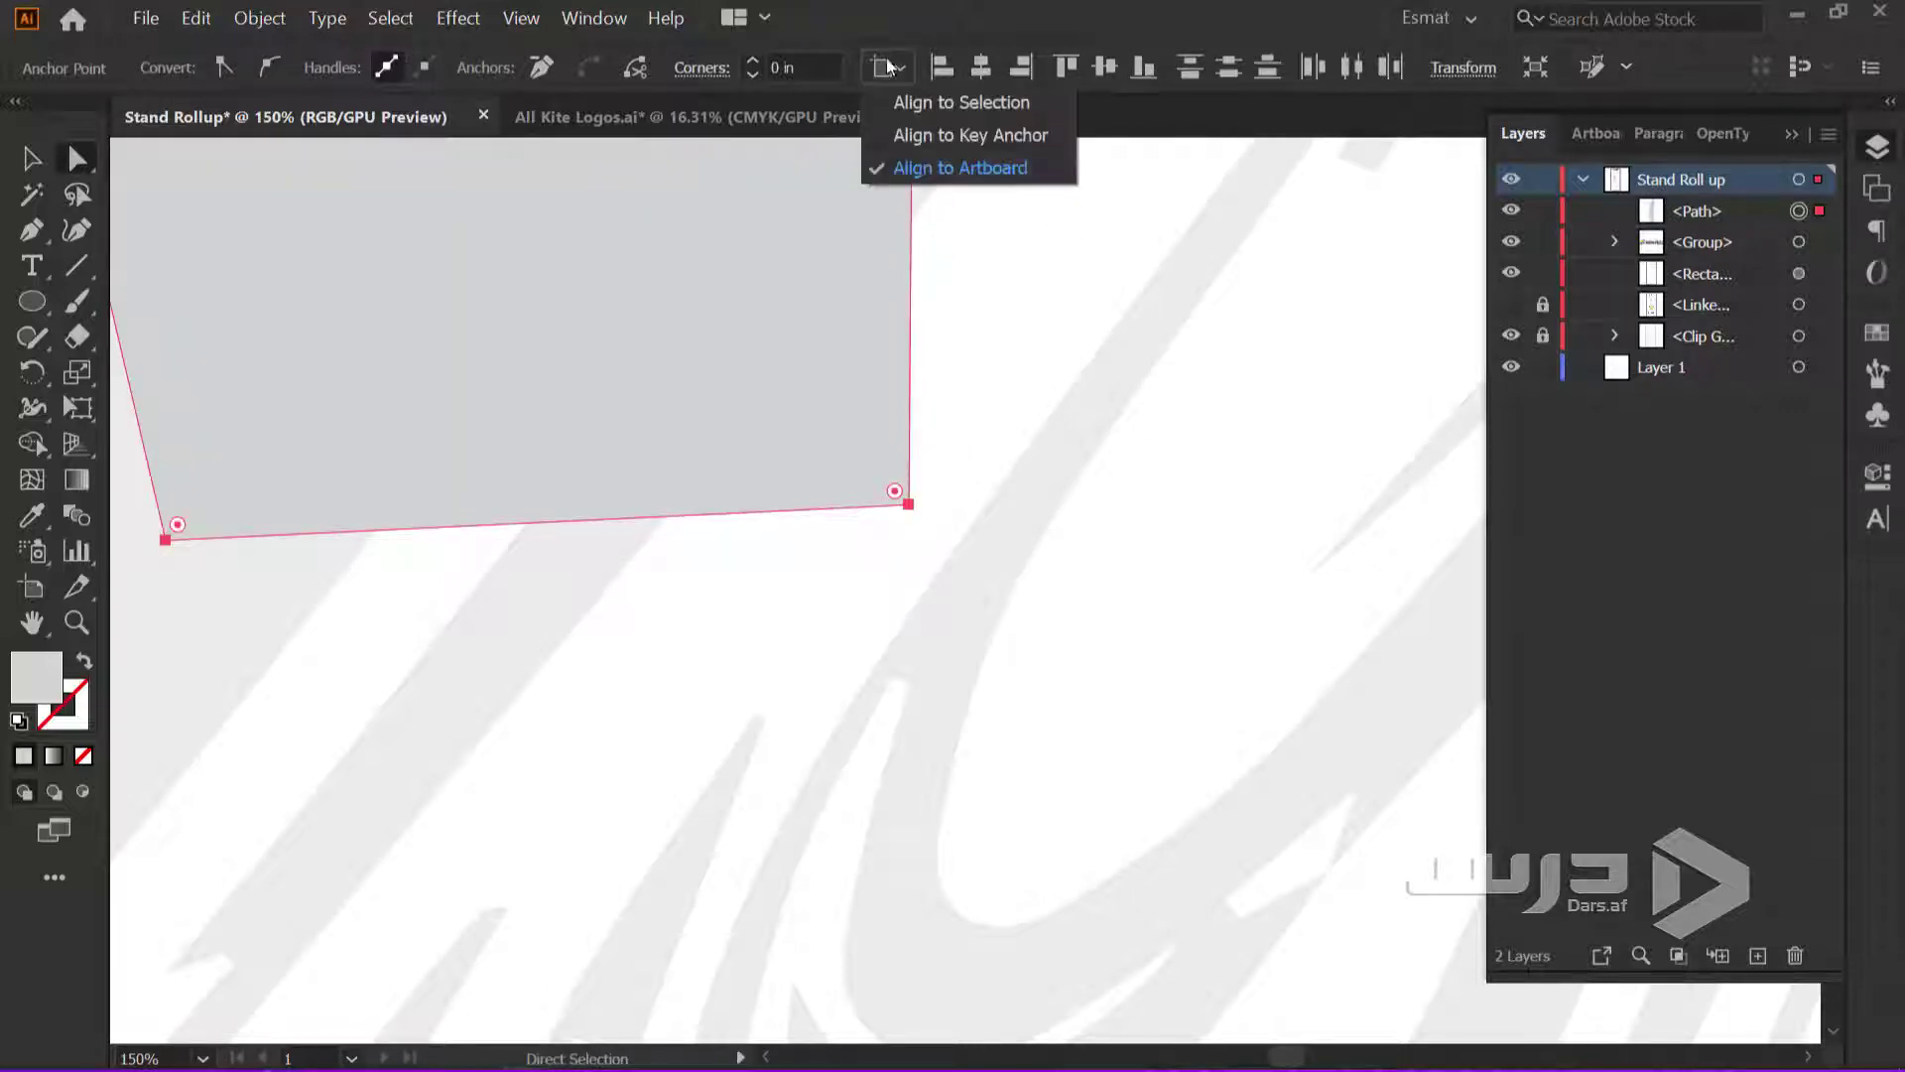
left_click(951, 113)
left_click(1104, 67)
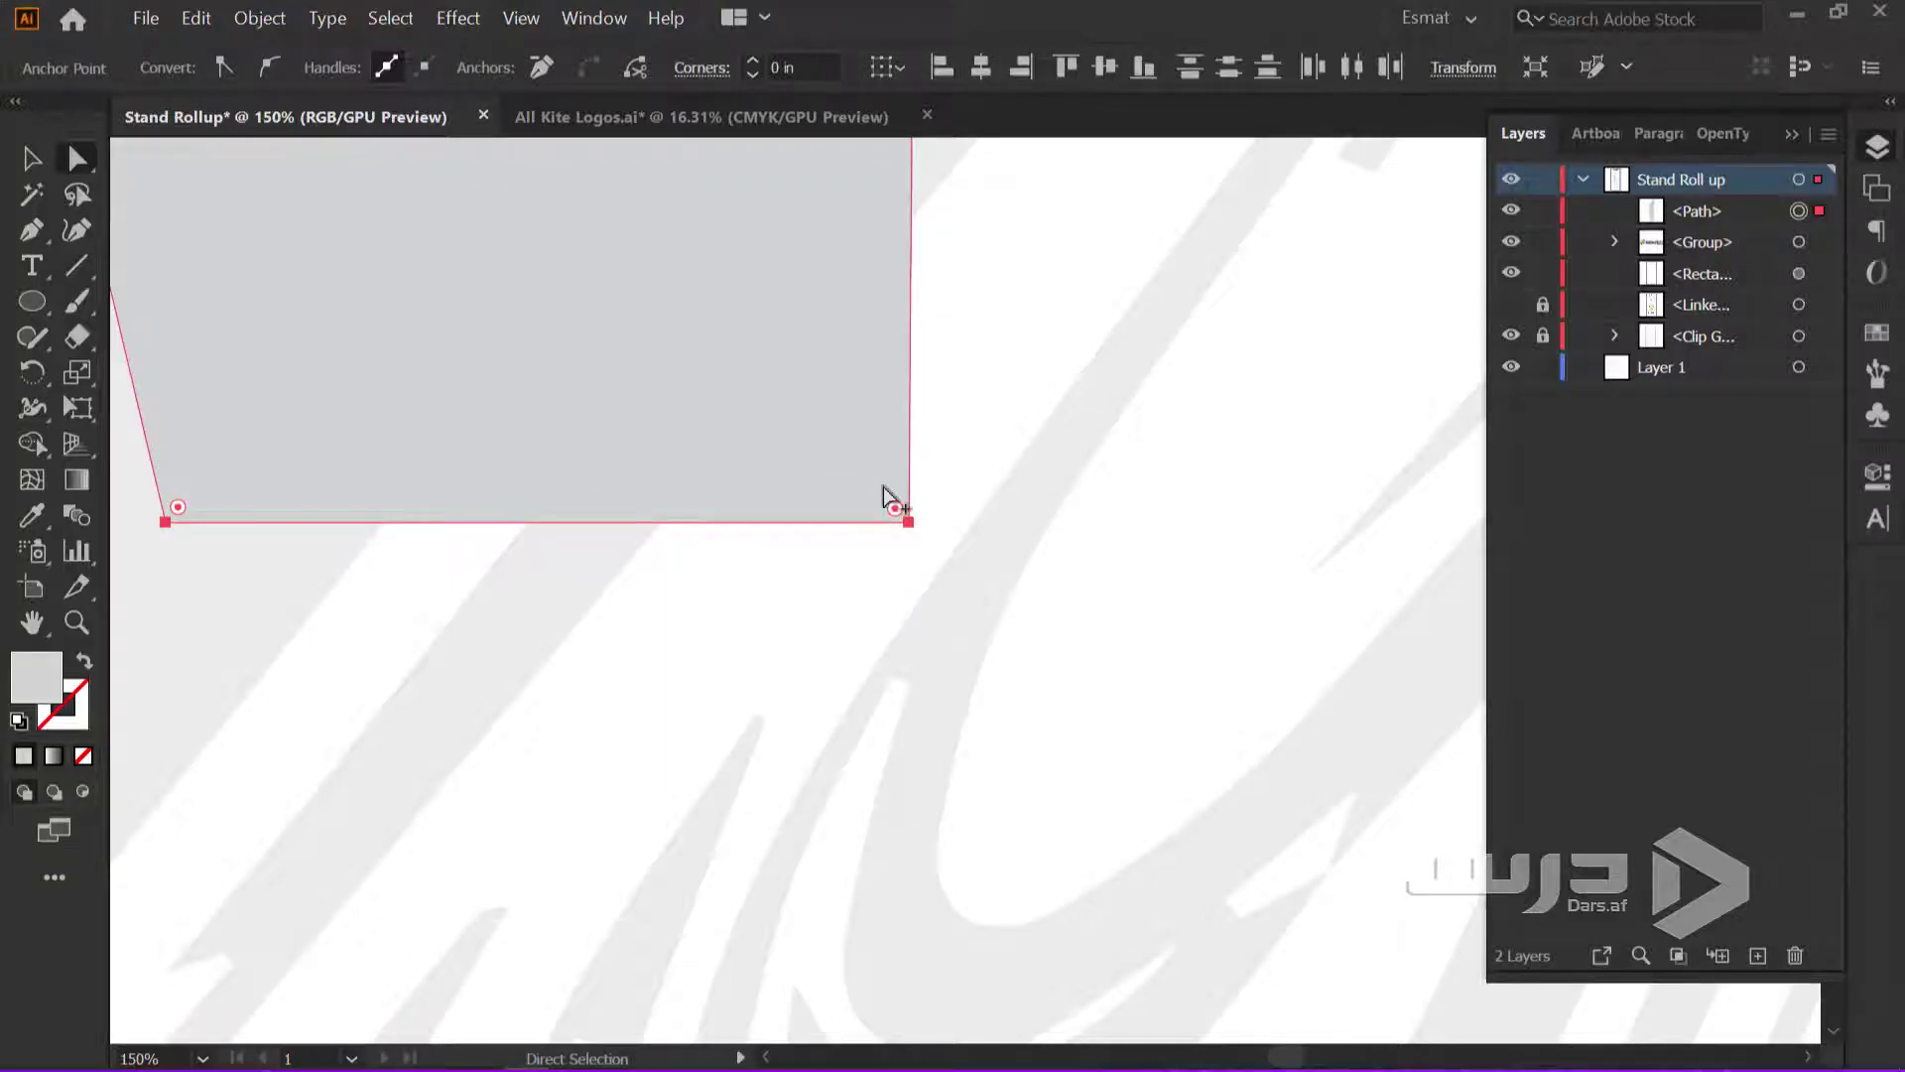
scroll(884, 486, "down", 3)
mouse_move(808, 280)
left_mouse_down()
mouse_move(724, 429)
mouse_move(595, 778)
left_mouse_up()
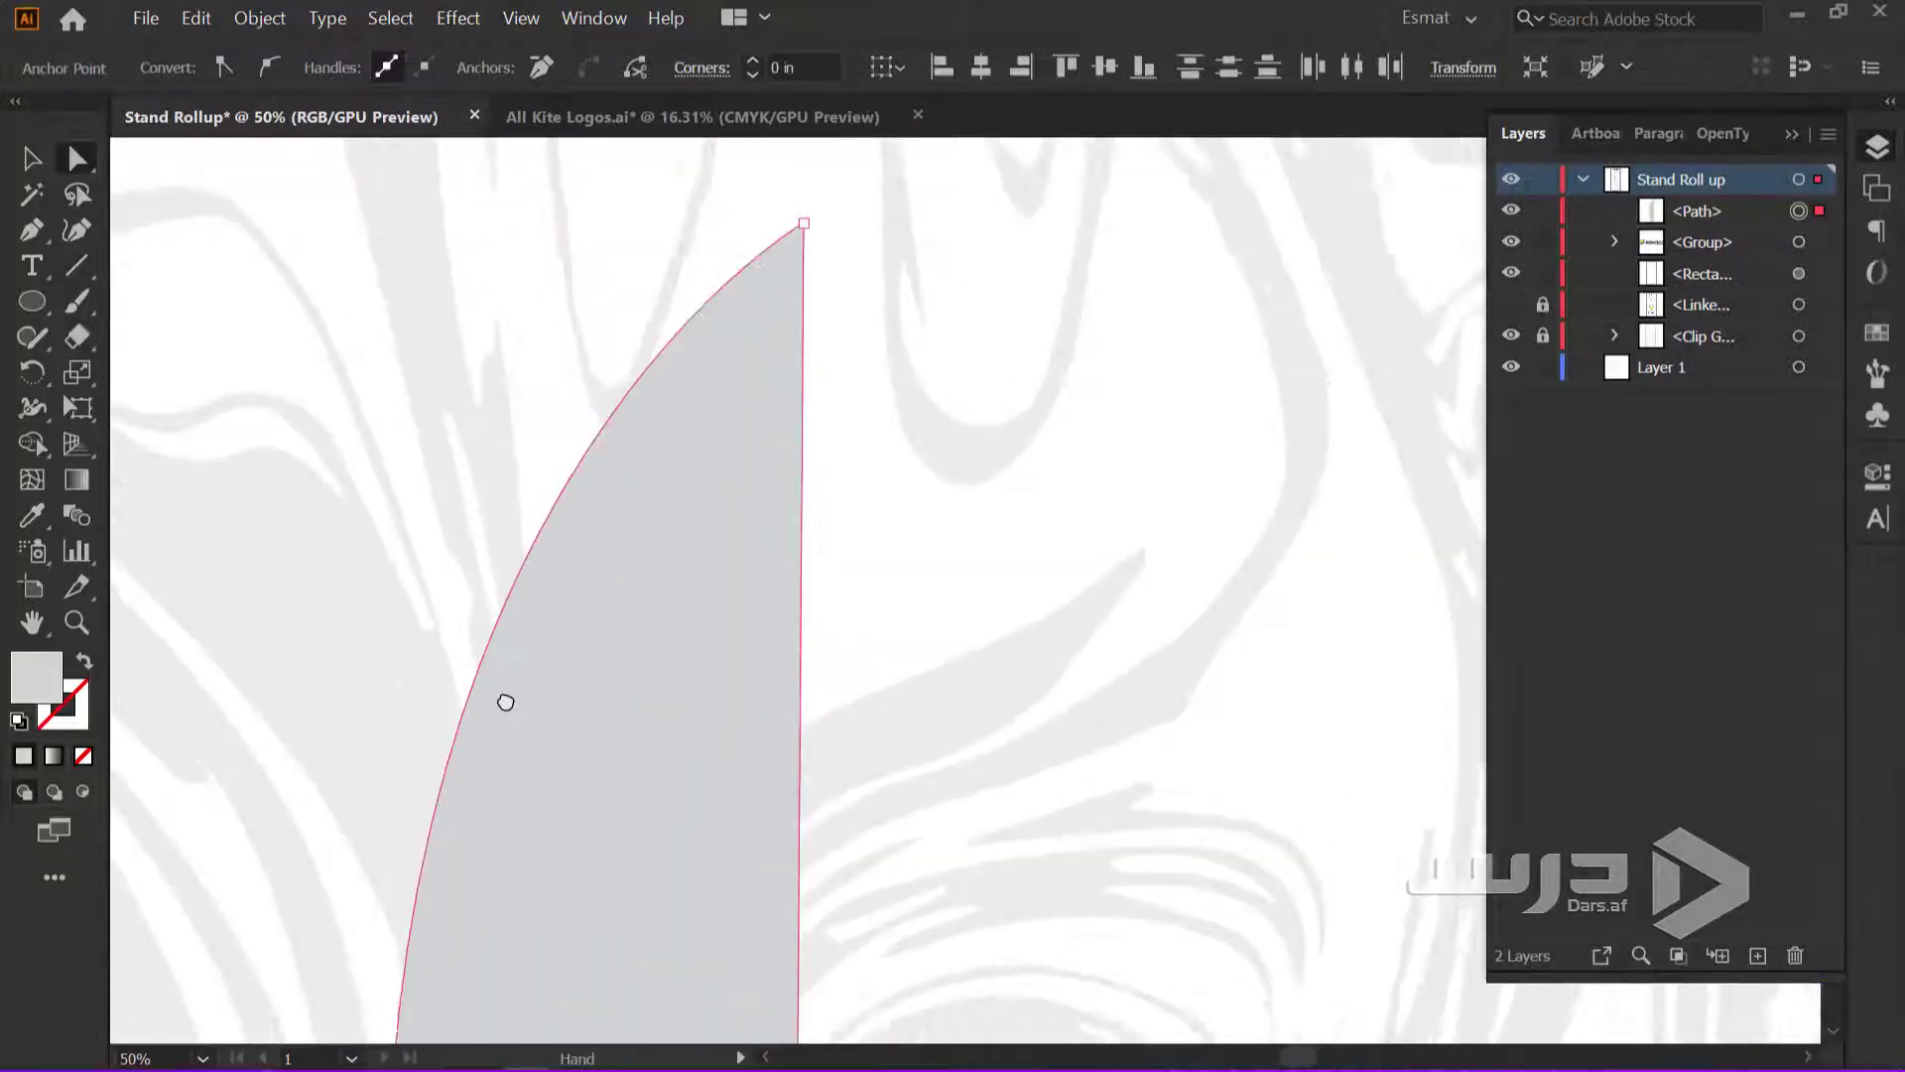
mouse_move(502, 702)
left_mouse_down()
mouse_move(681, 251)
mouse_move(569, 270)
left_mouse_up()
left_click_drag(552, 553, 531, 466)
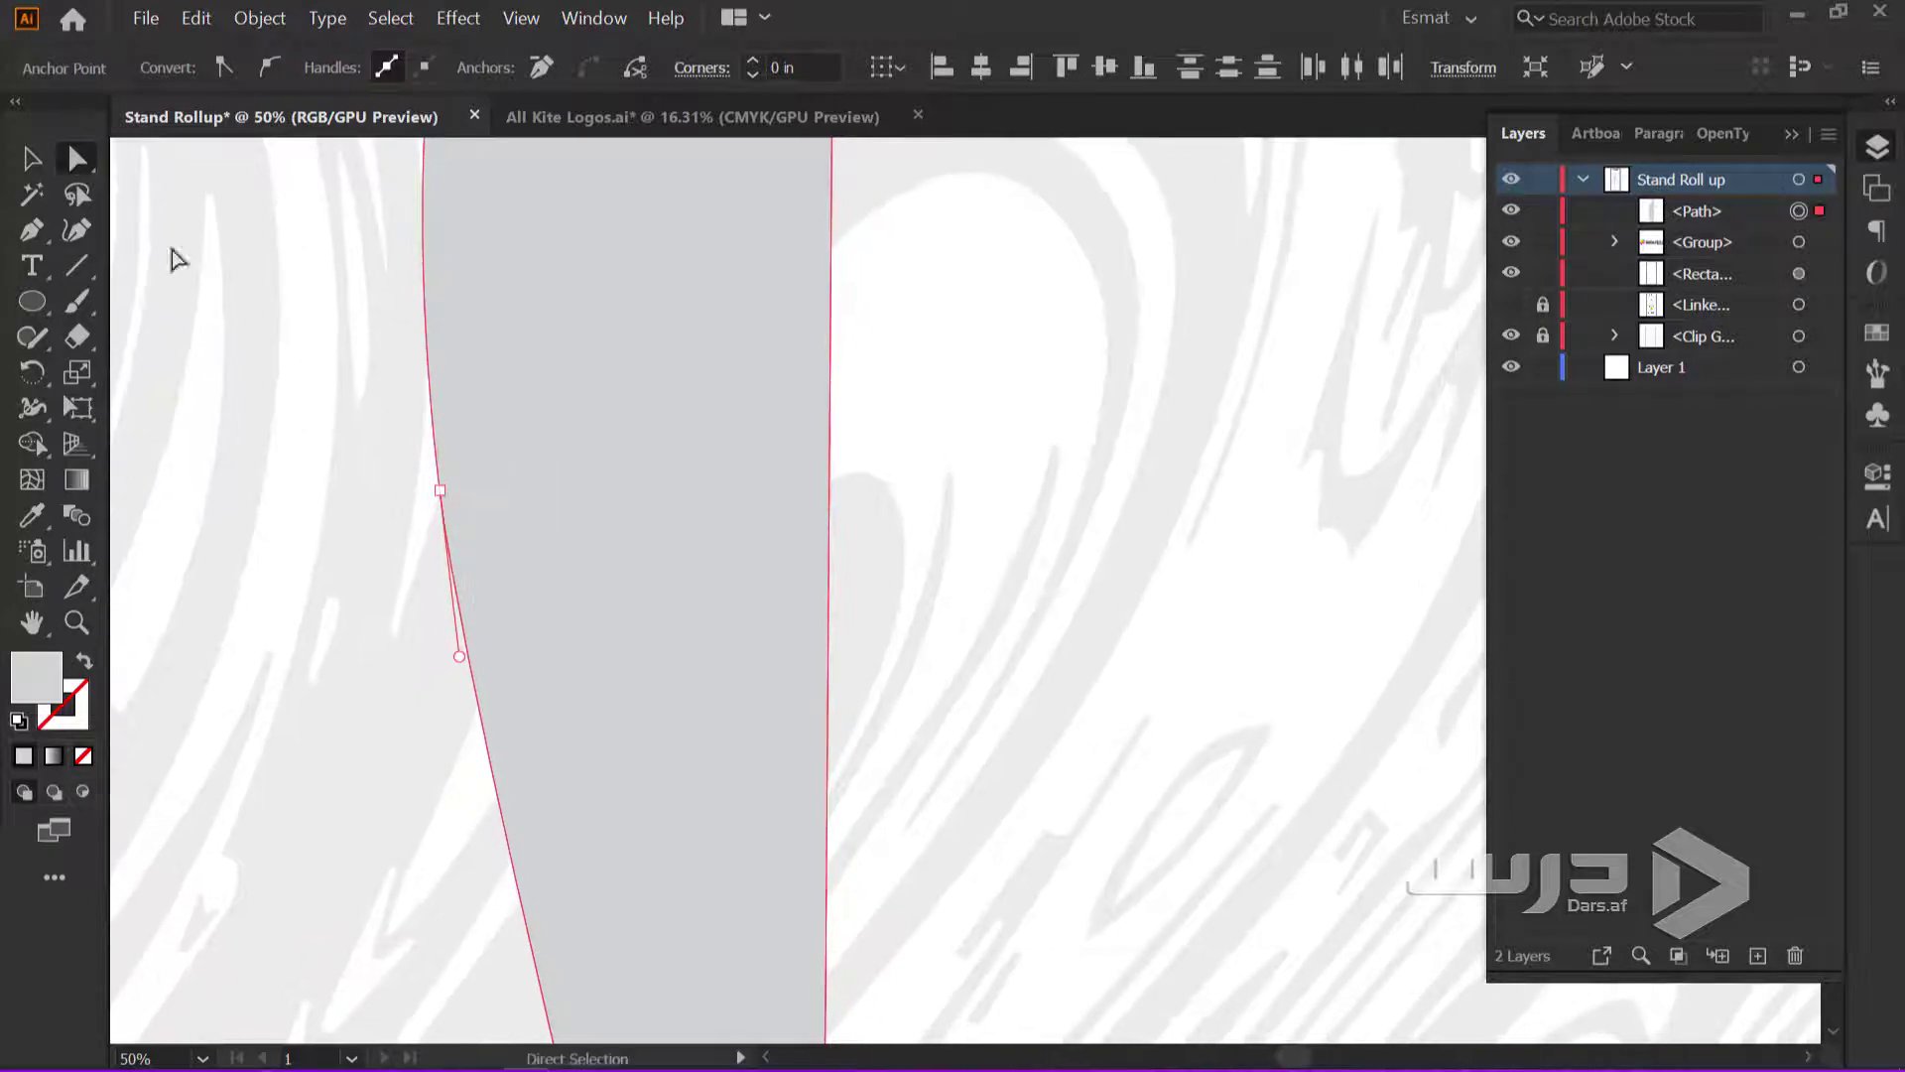
left_click(31, 162)
scroll(294, 515, "down", 1)
scroll(295, 515, "down", 1)
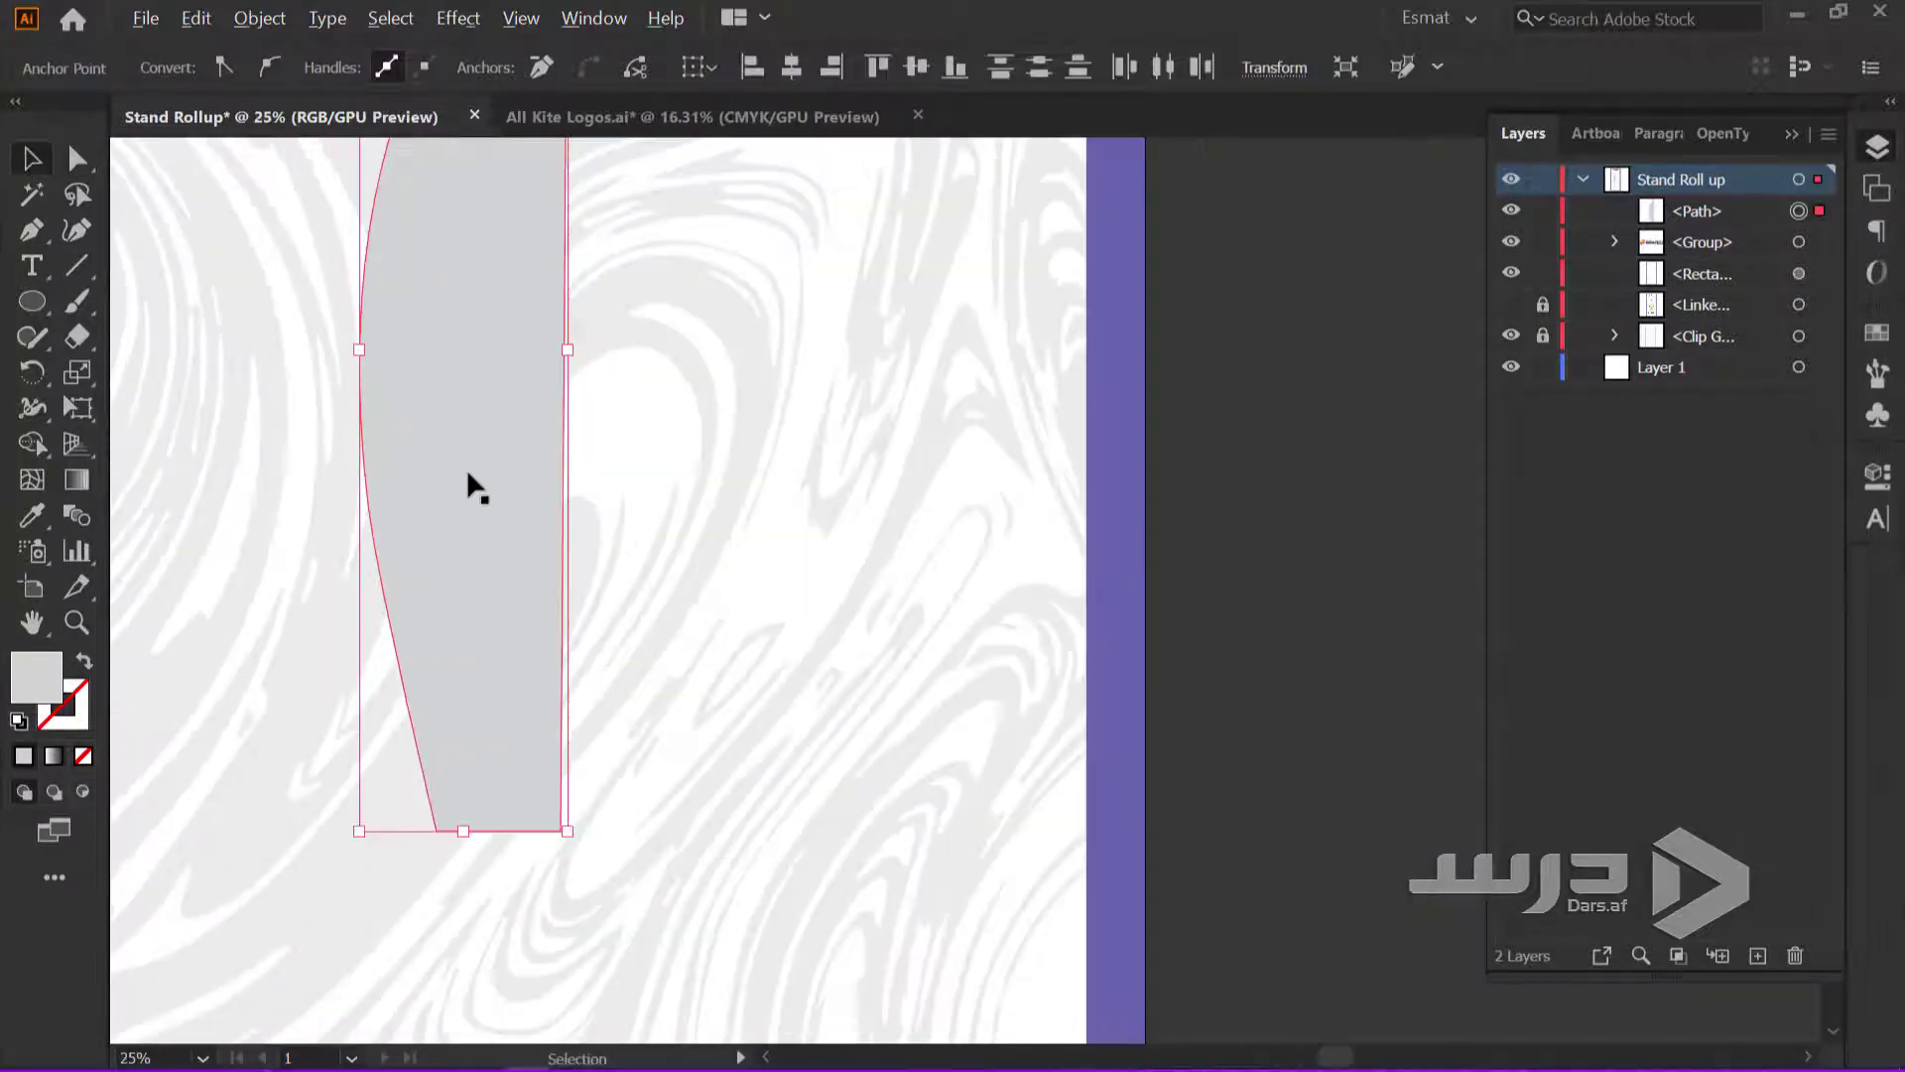
left_click_drag(463, 585, 482, 610)
Reflect a vertical copy of the grey half and drag it beside the original
scroll(481, 610, "down", 1)
right_click(482, 609)
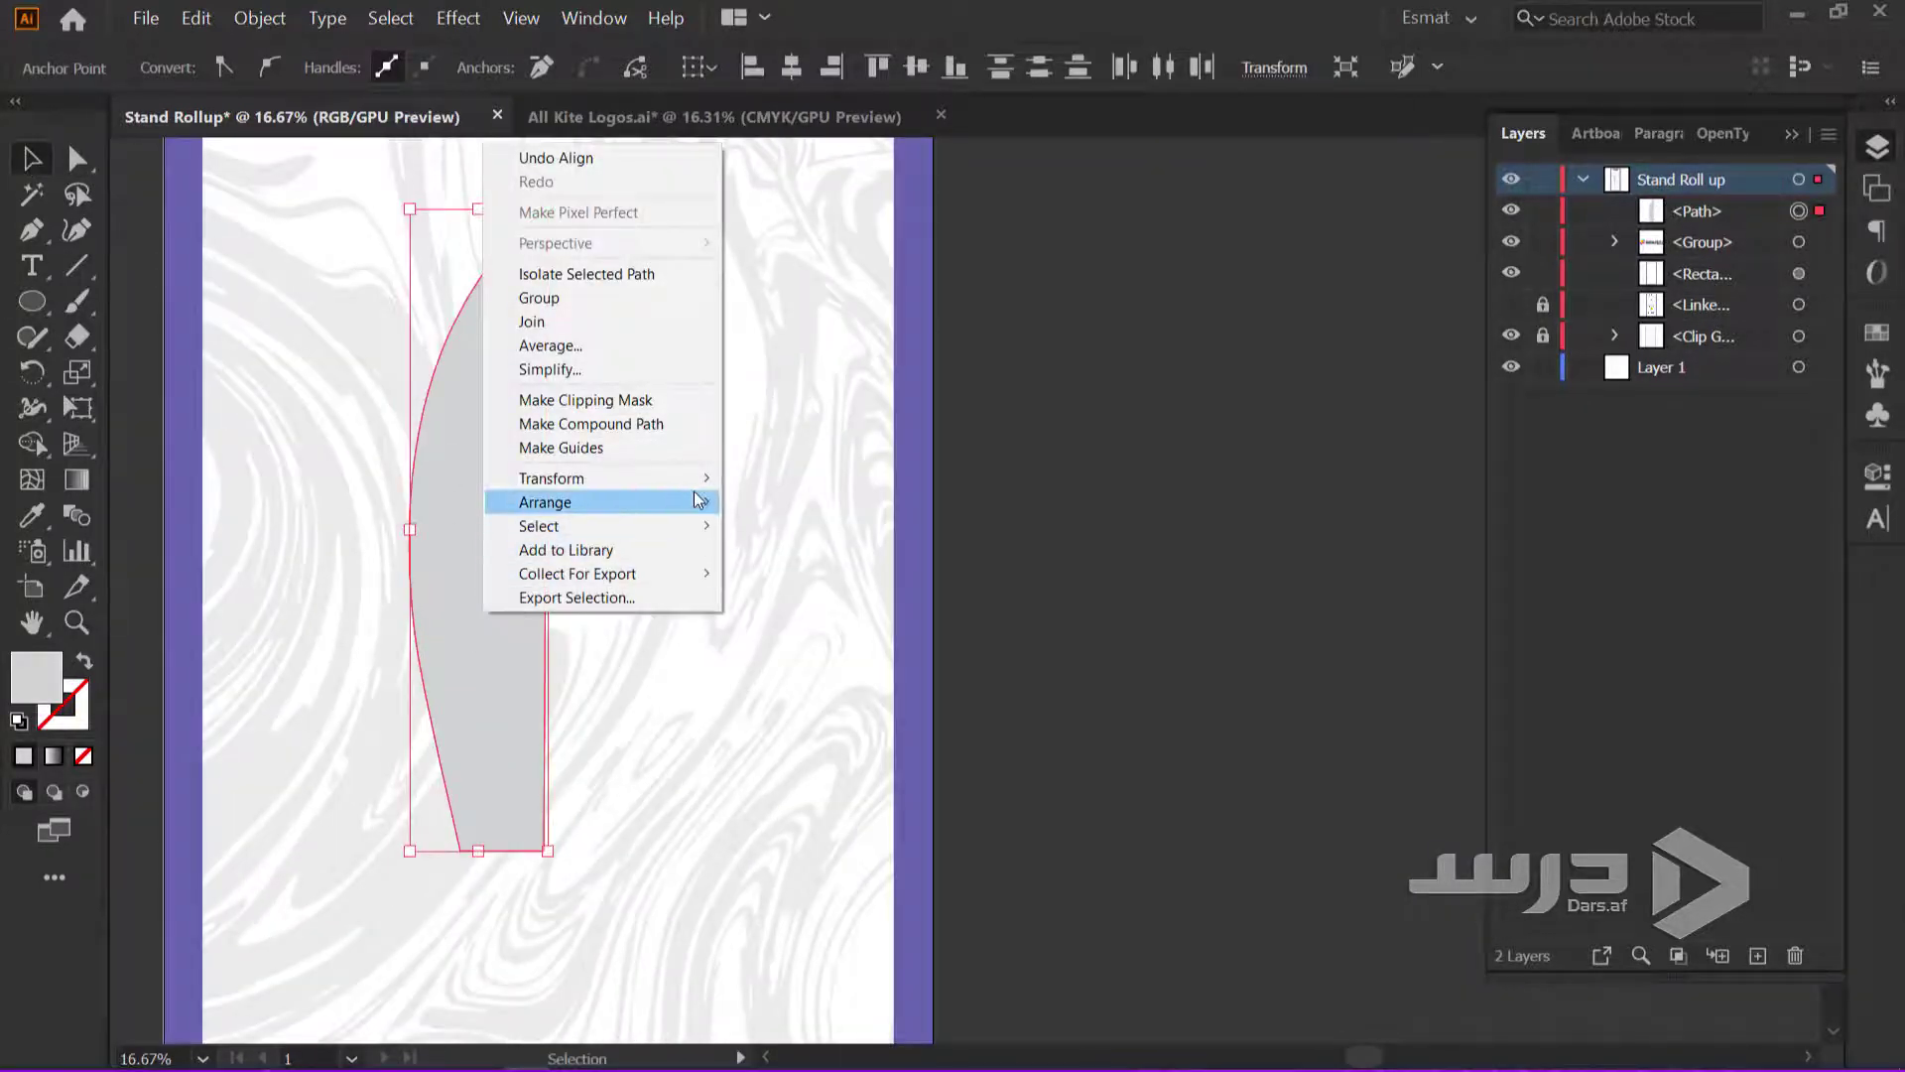
mouse_move(595, 478)
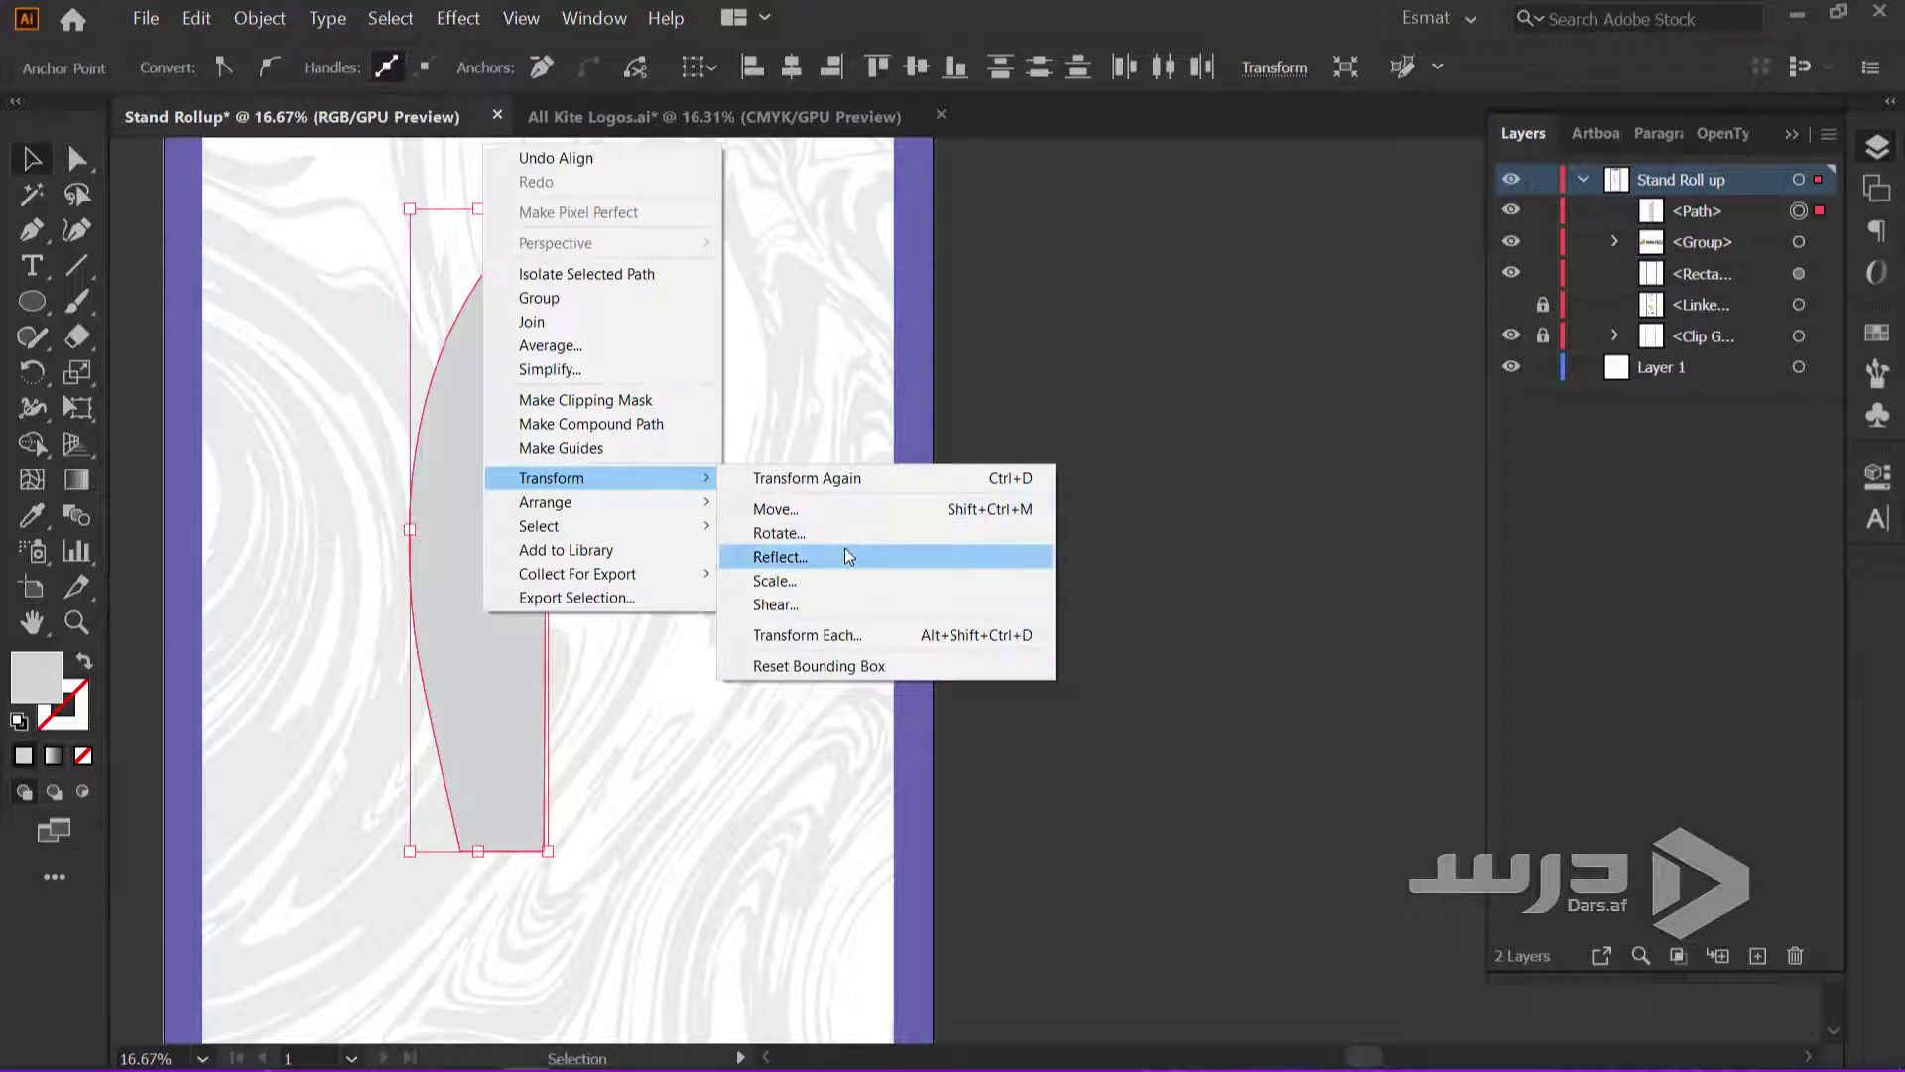
left_click(840, 564)
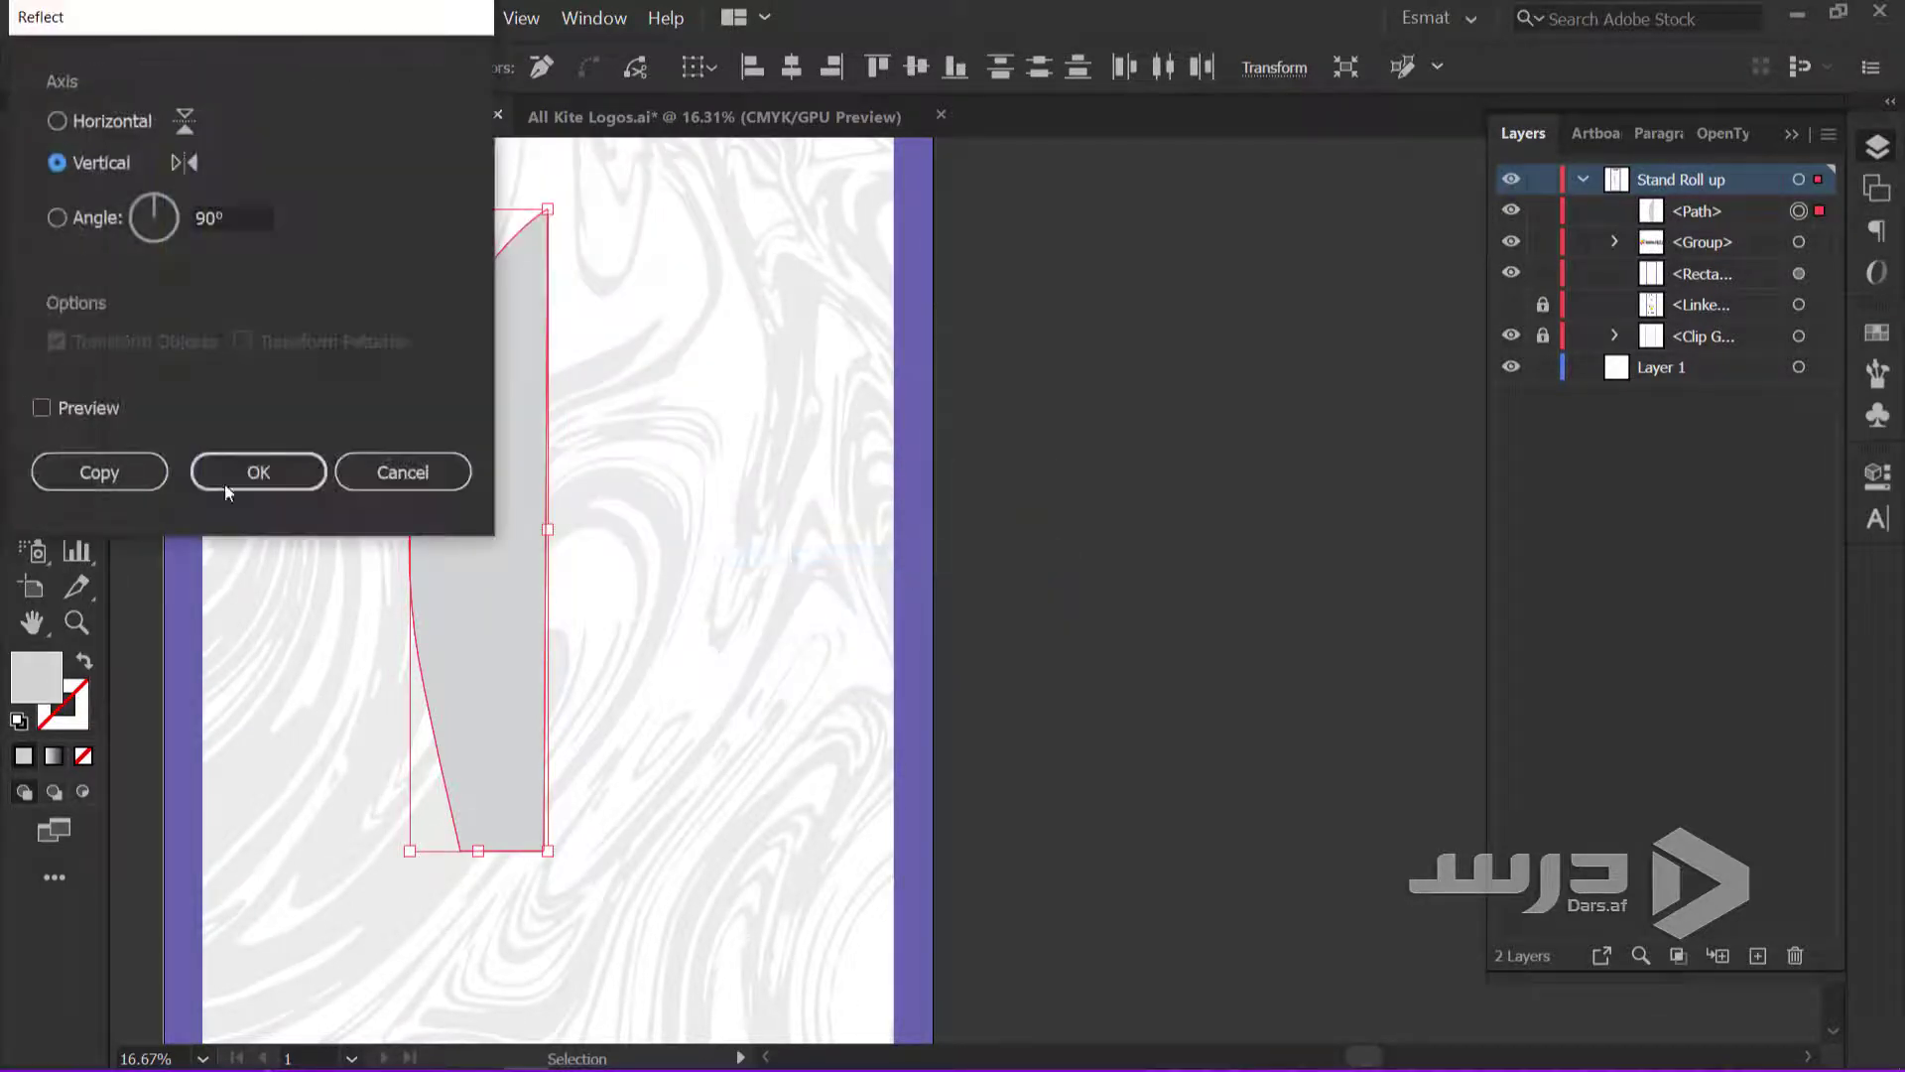
left_click(70, 409)
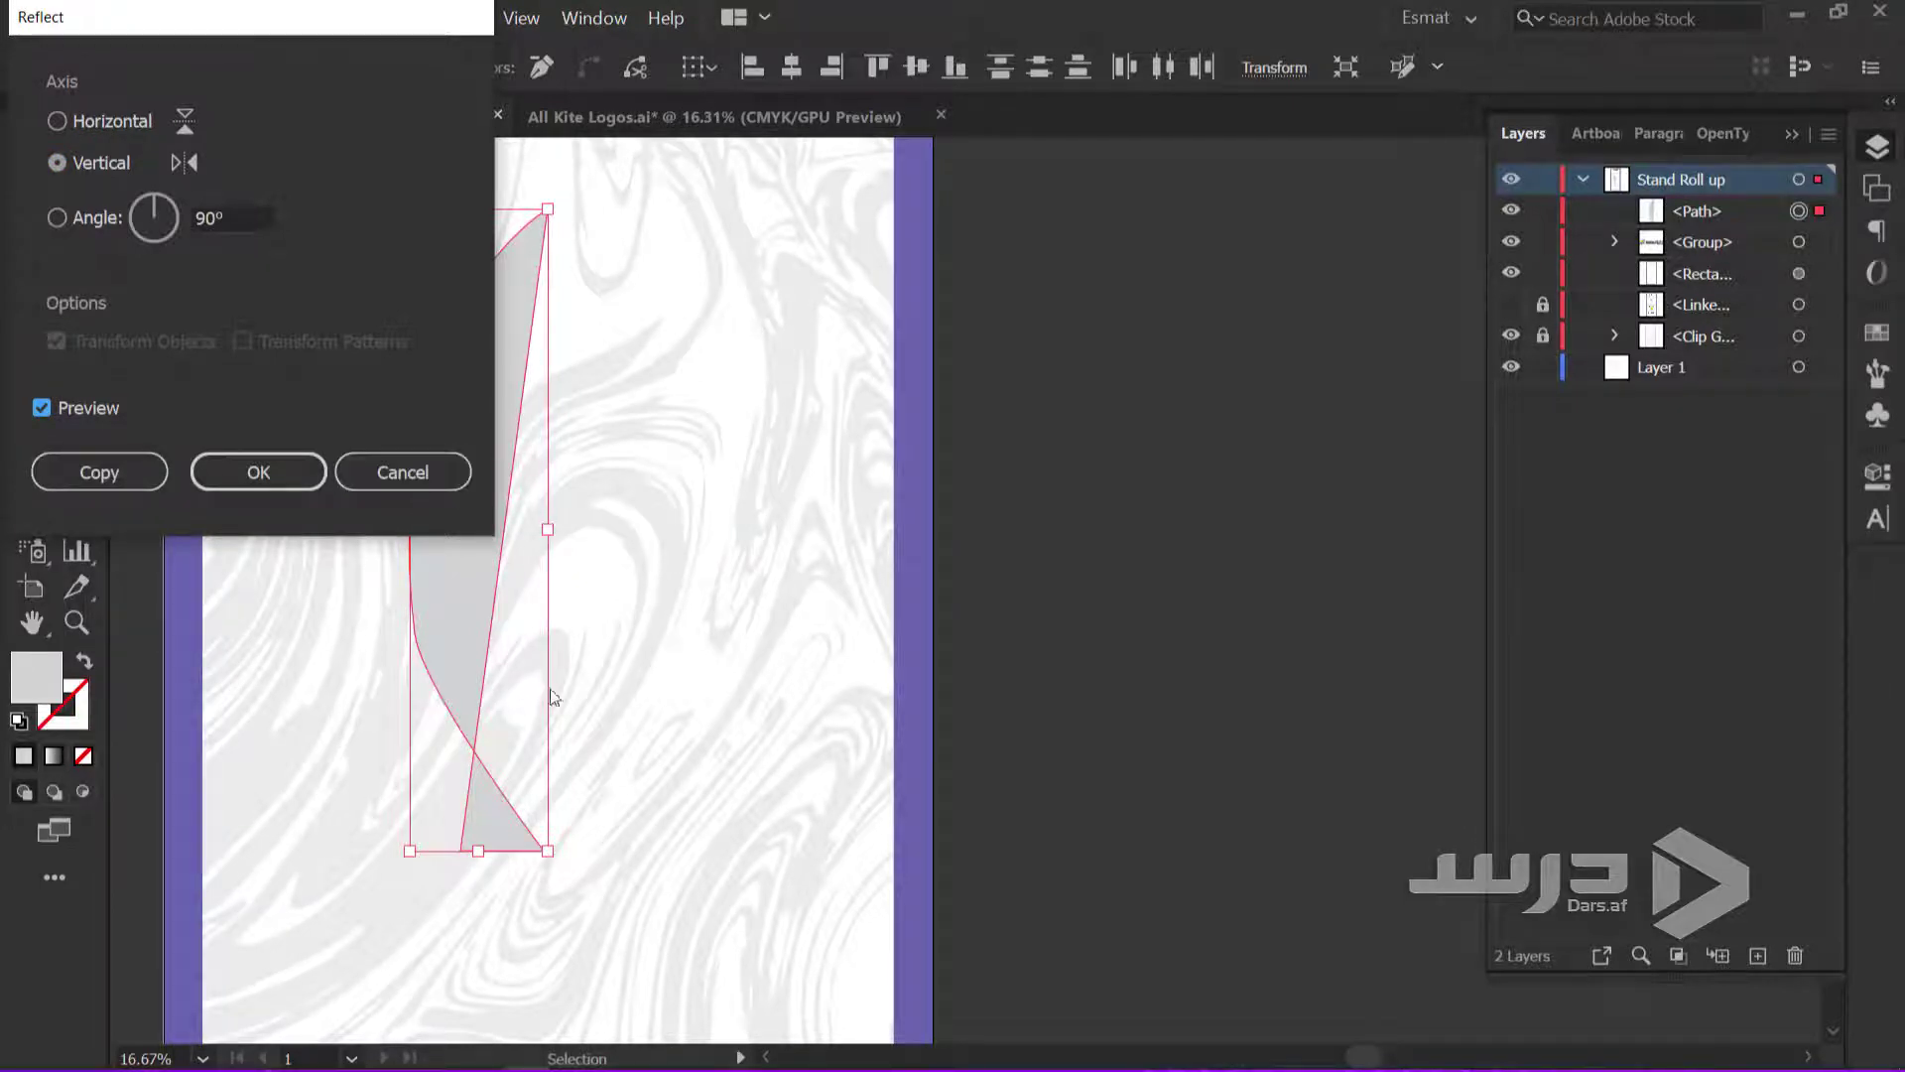
left_click(410, 480)
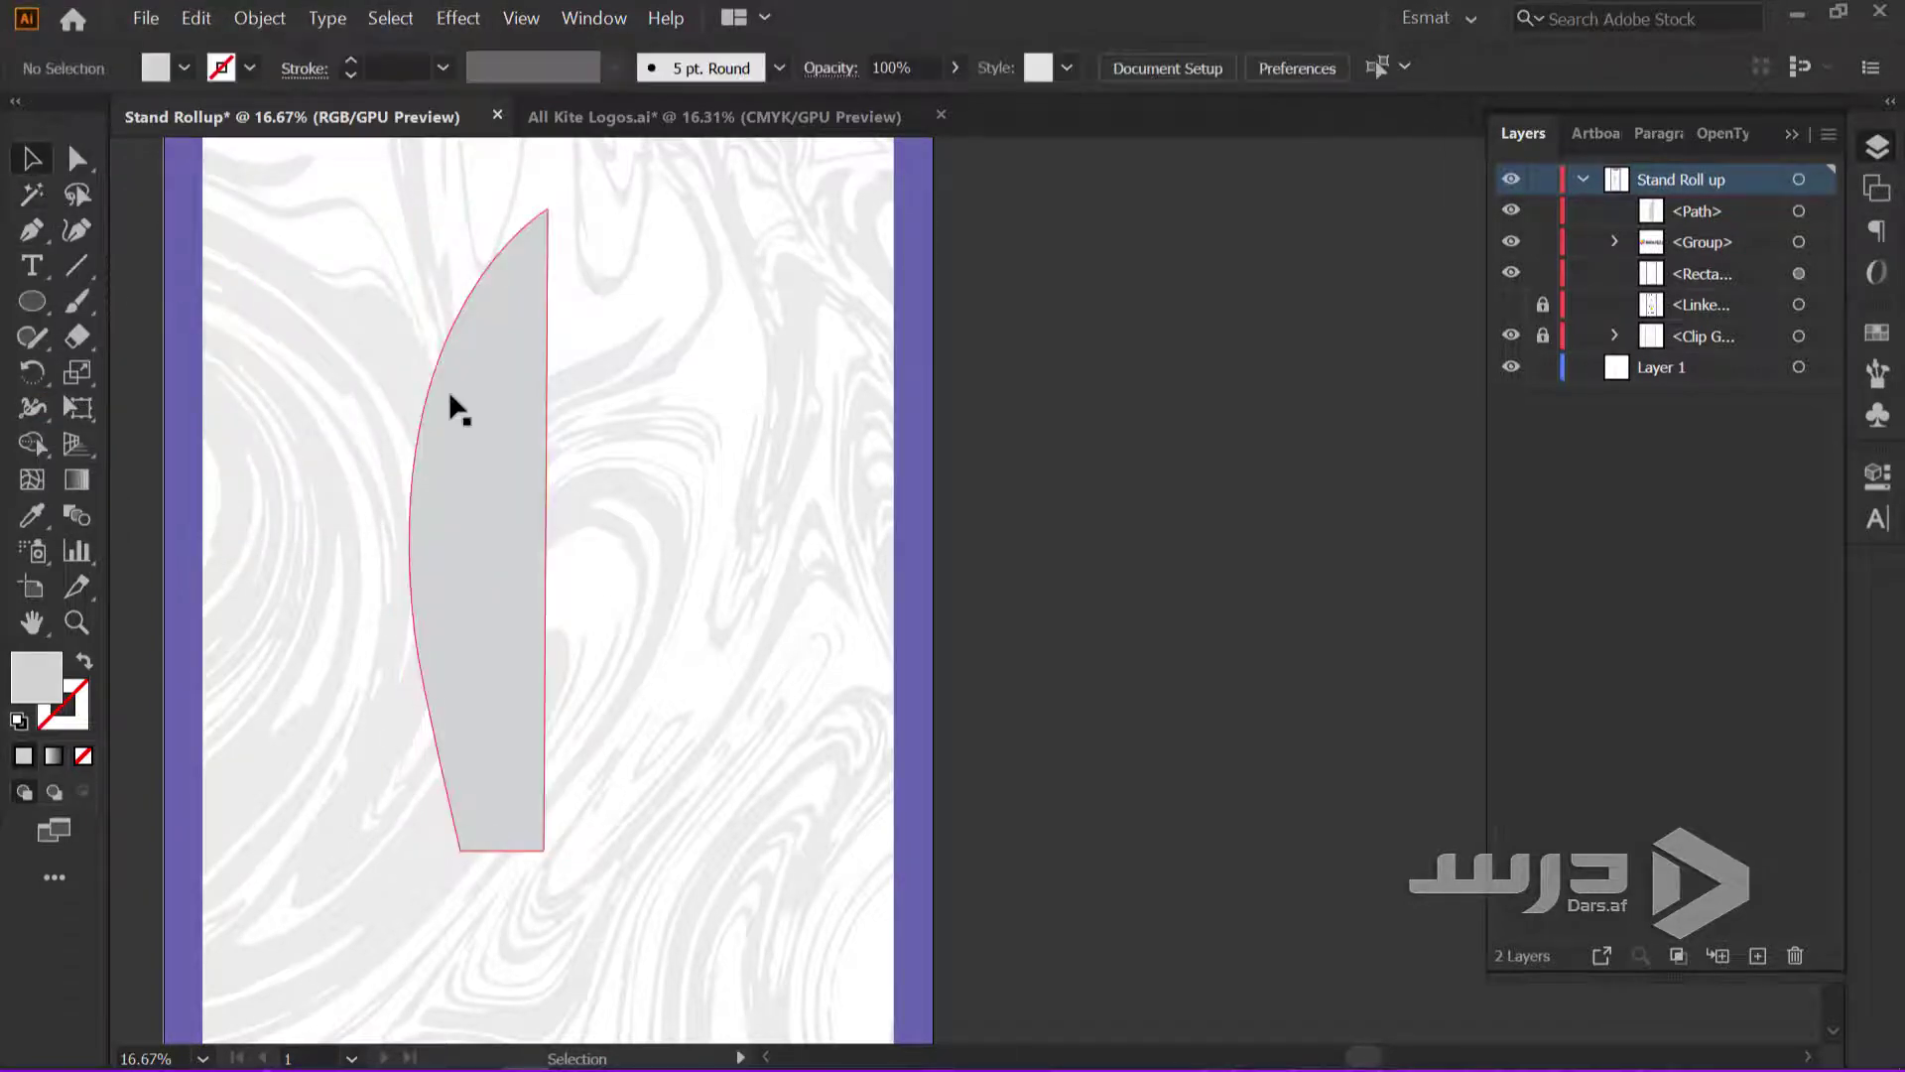
right_click(506, 421)
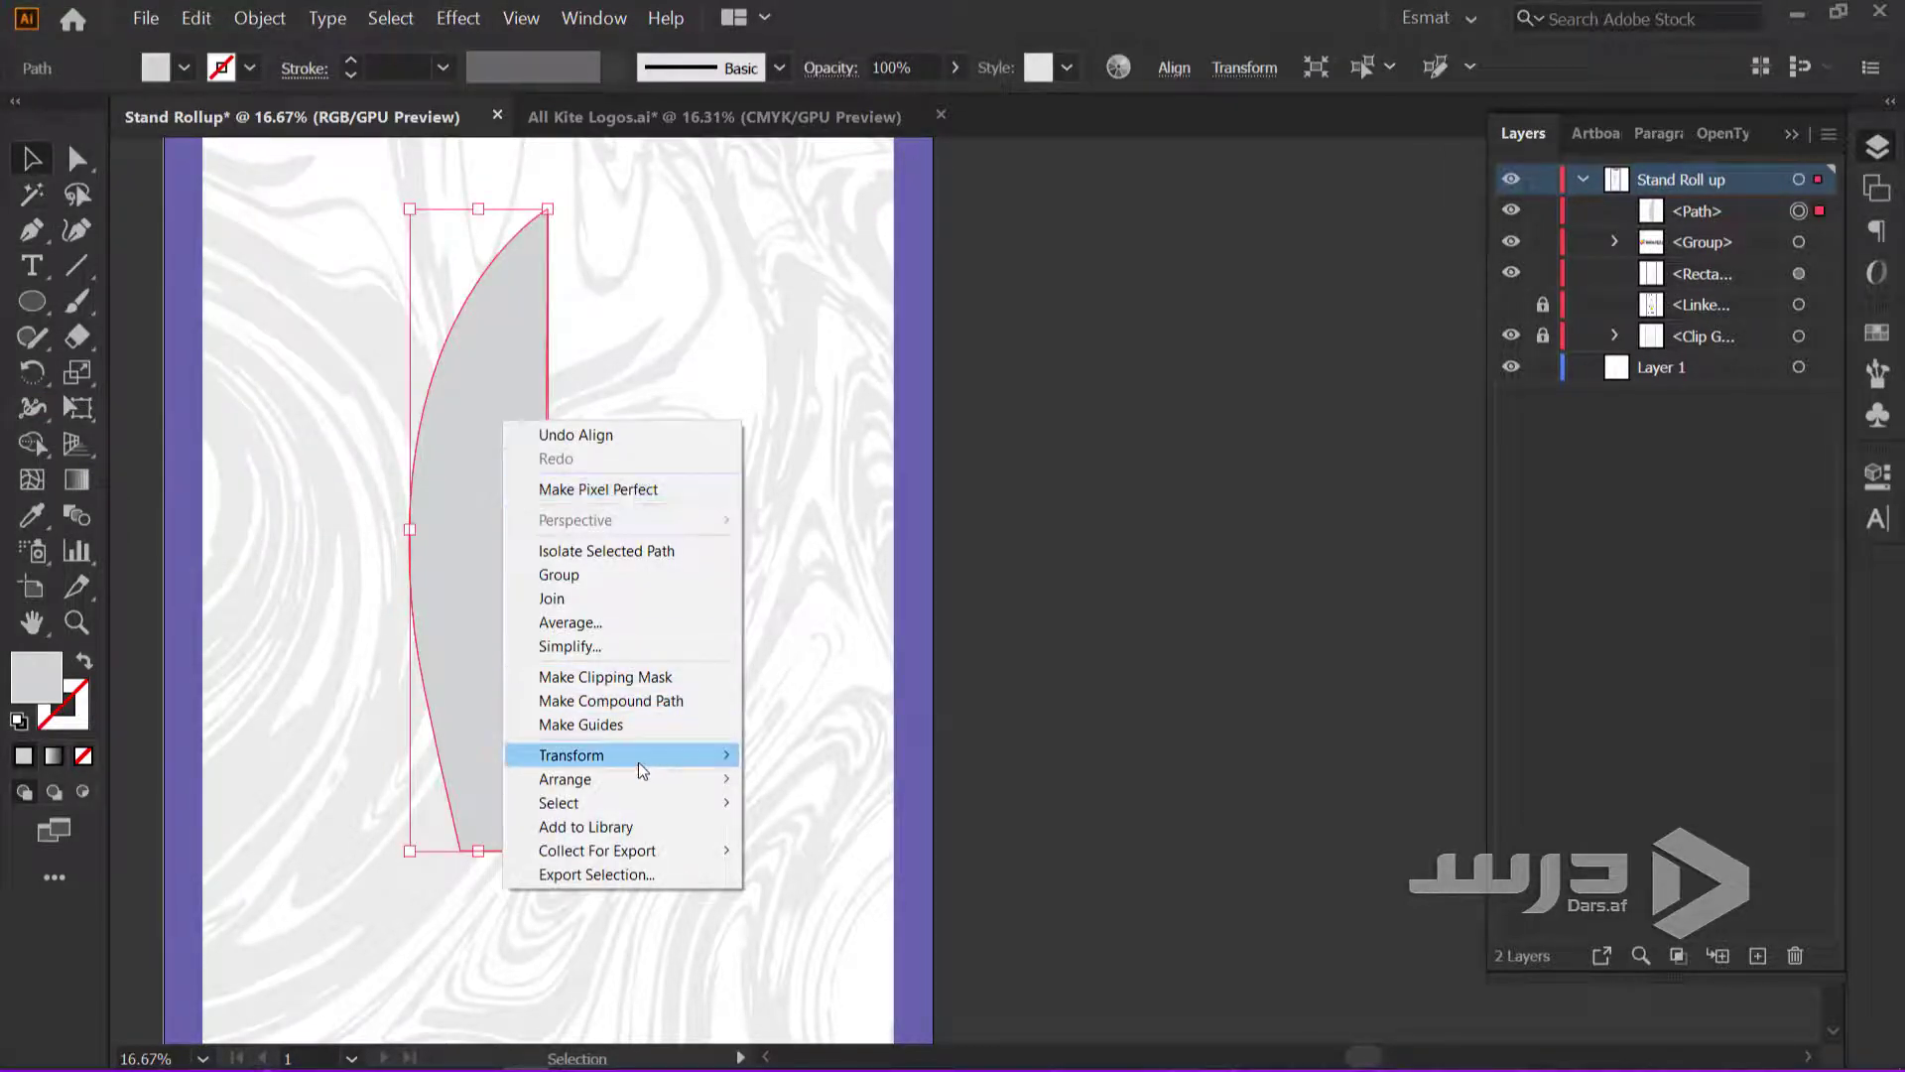
mouse_move(571, 754)
left_click(799, 834)
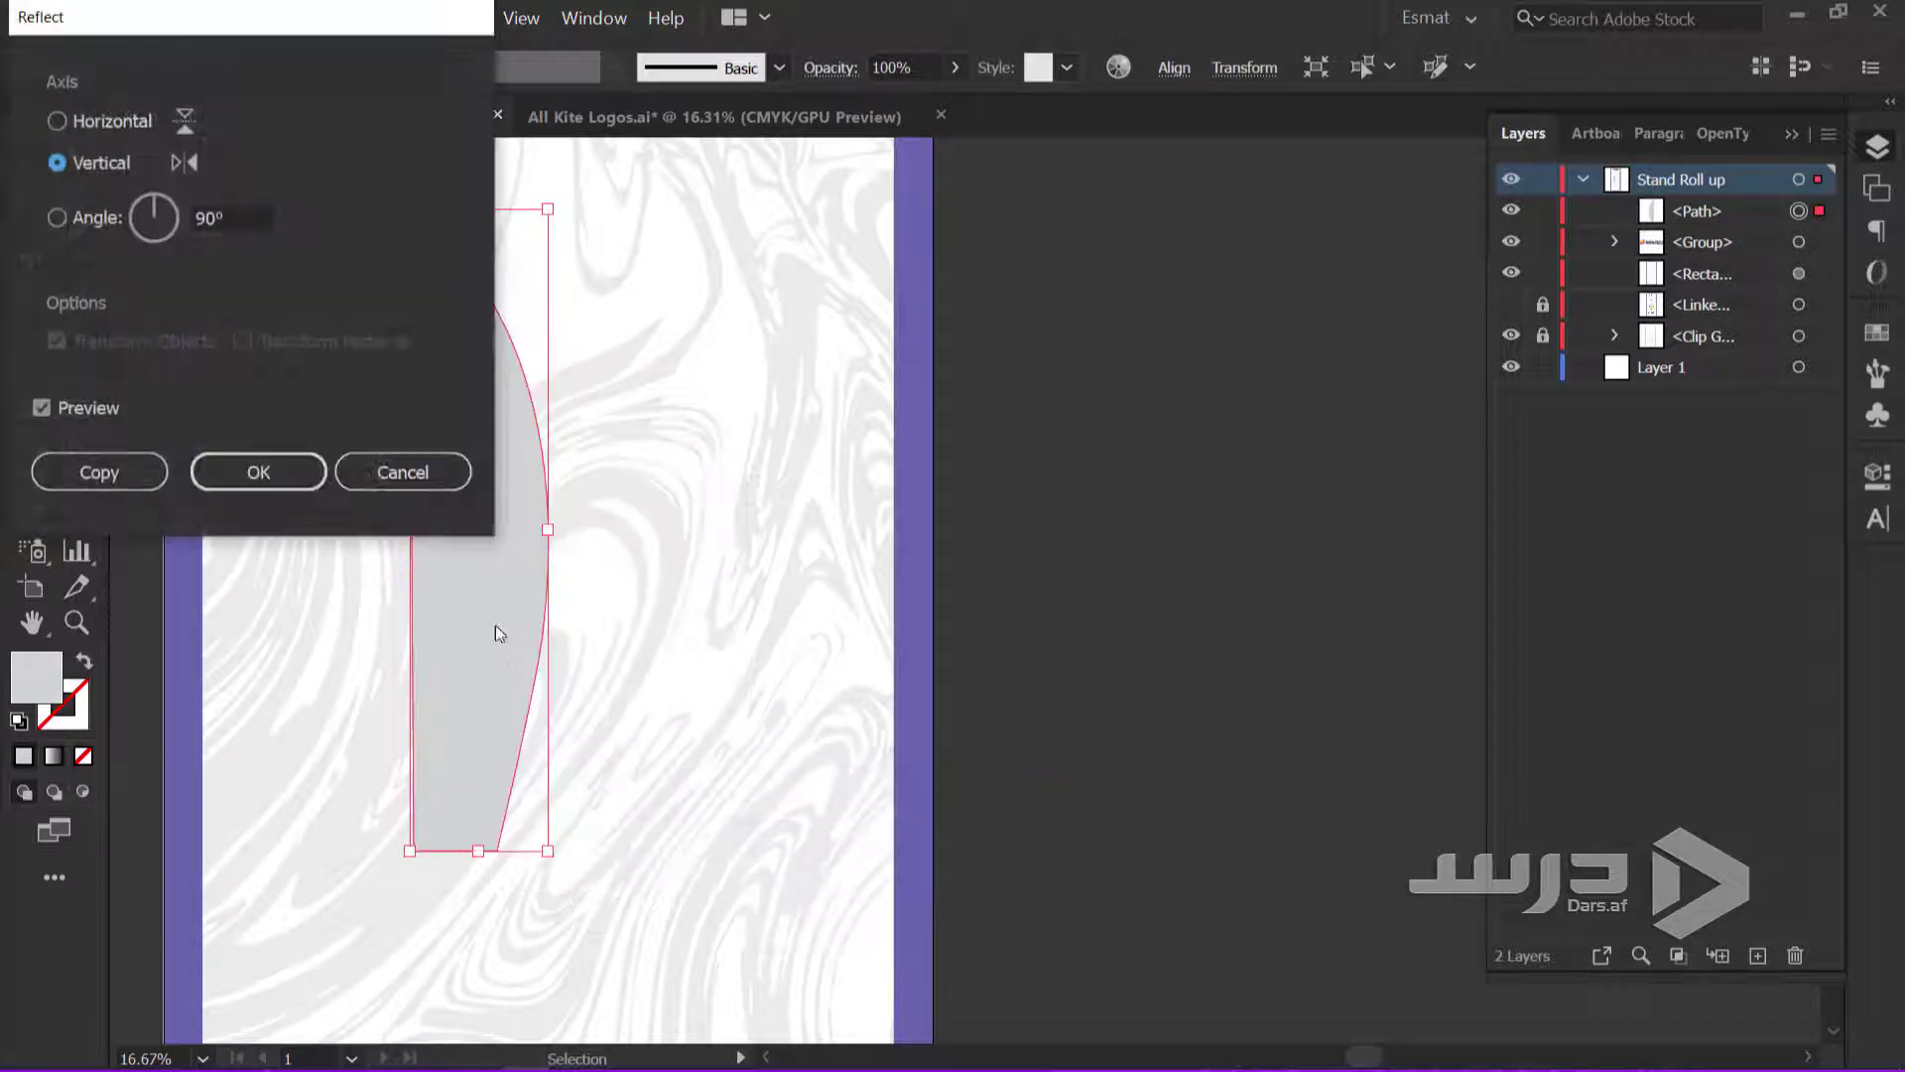
left_click(99, 473)
left_click_drag(503, 621, 620, 643)
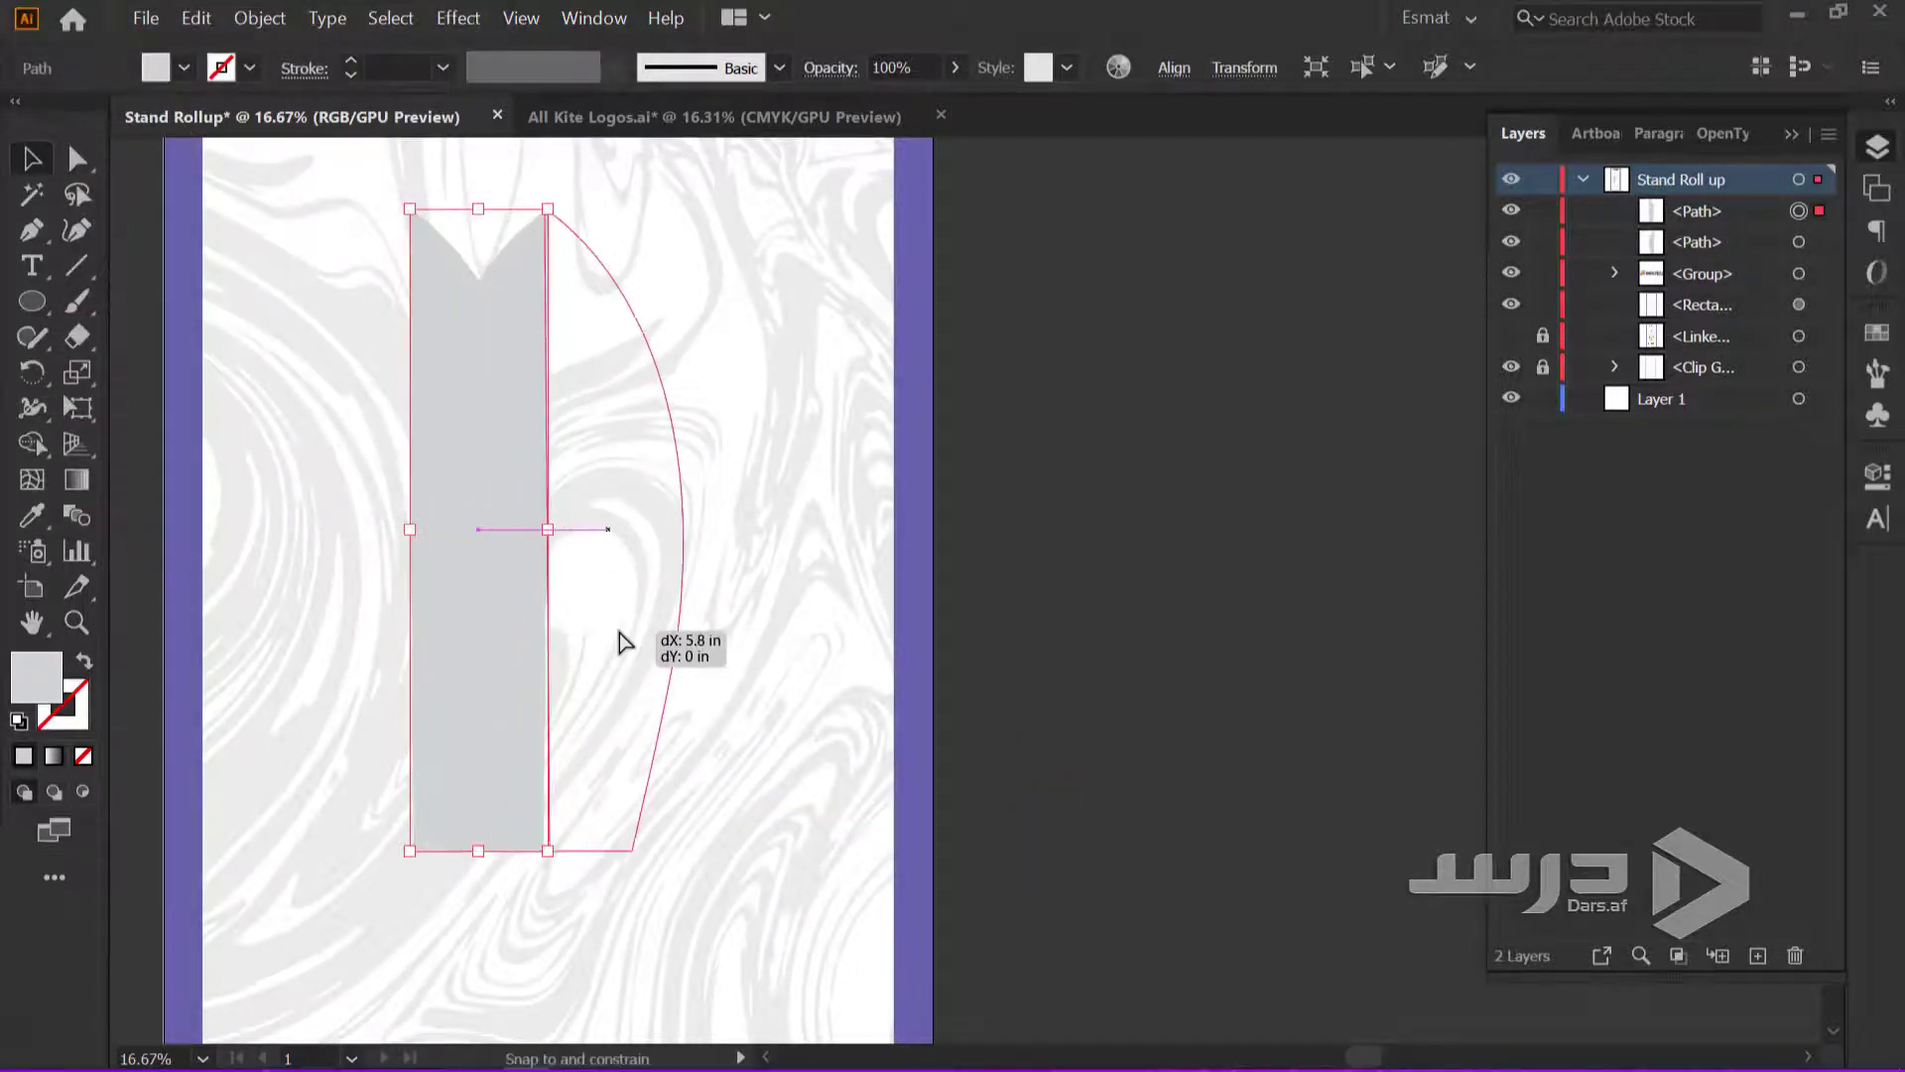
Select the mirrored right half and nudge it down-left toward the original
left_click(750, 634)
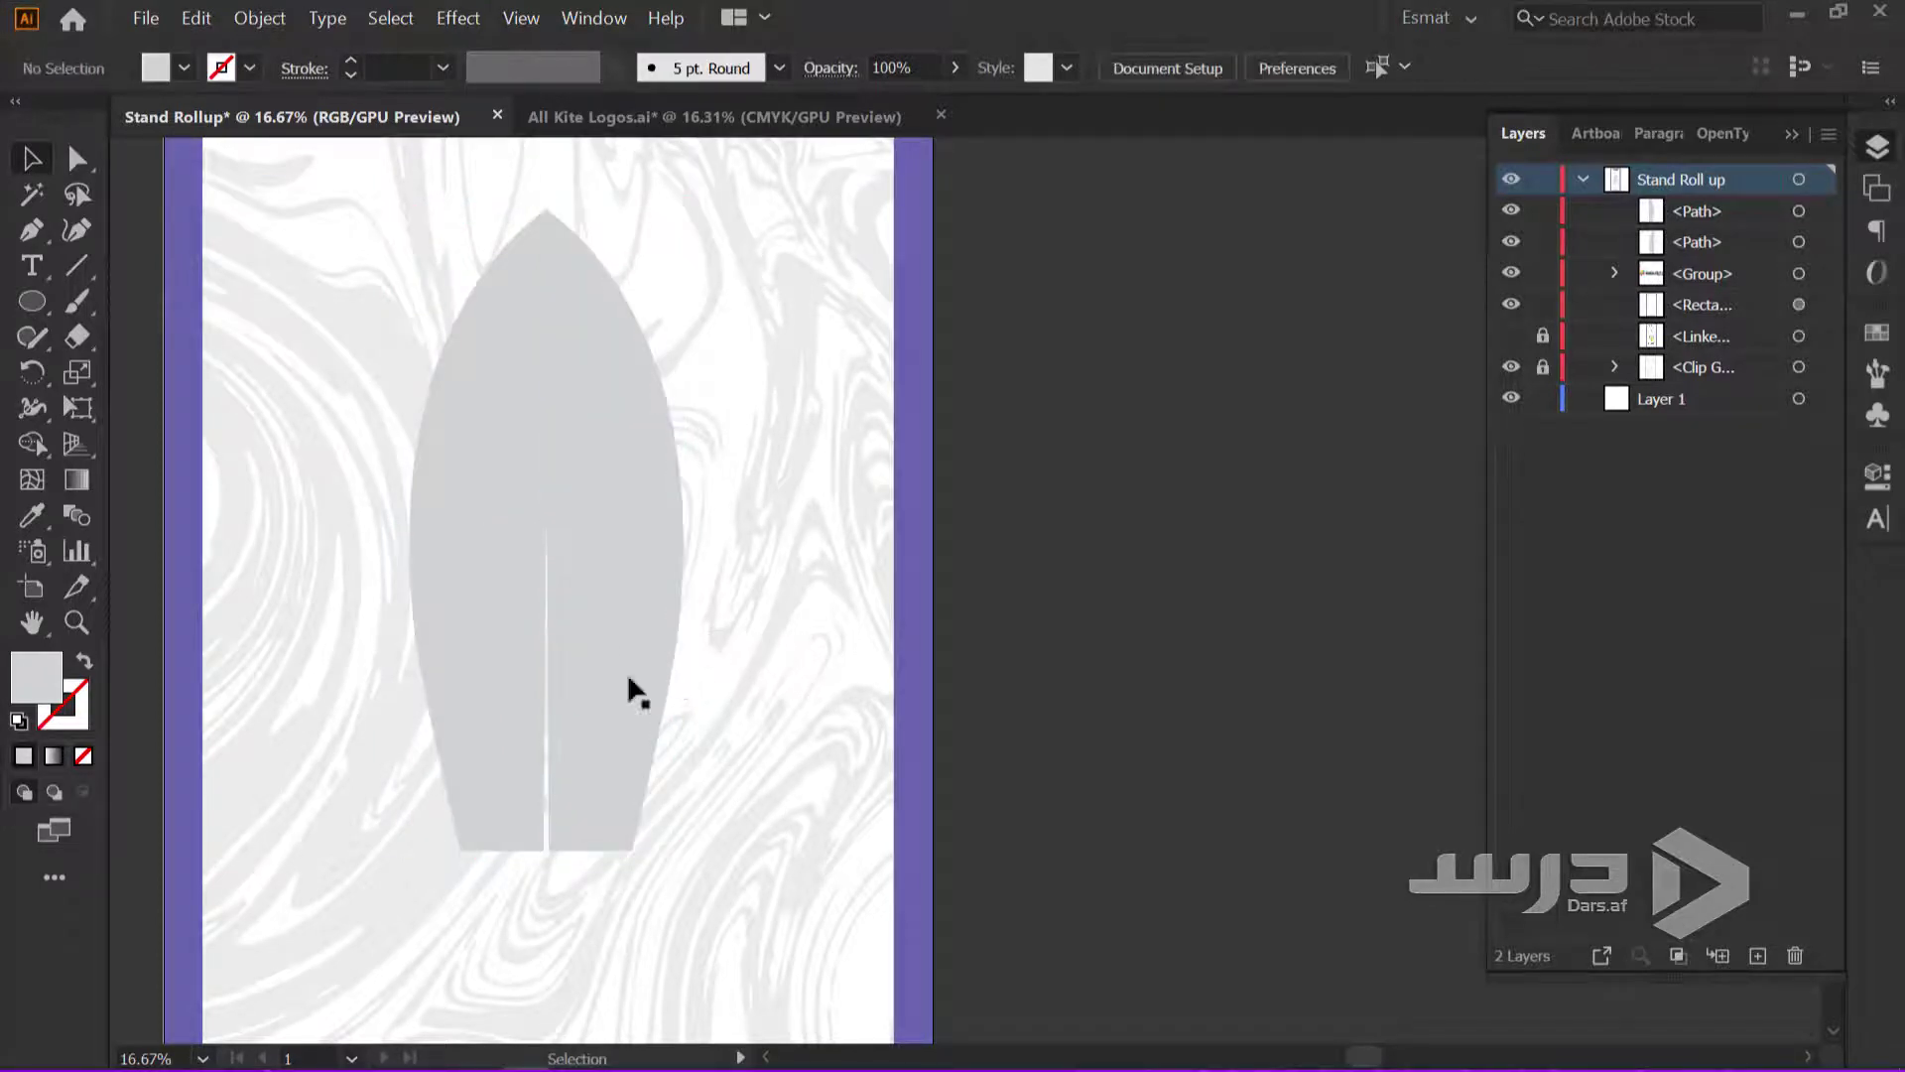
left_click(605, 675)
left_click(521, 679, "shift")
scroll(556, 883, "up", 2)
scroll(498, 795, "up", 2)
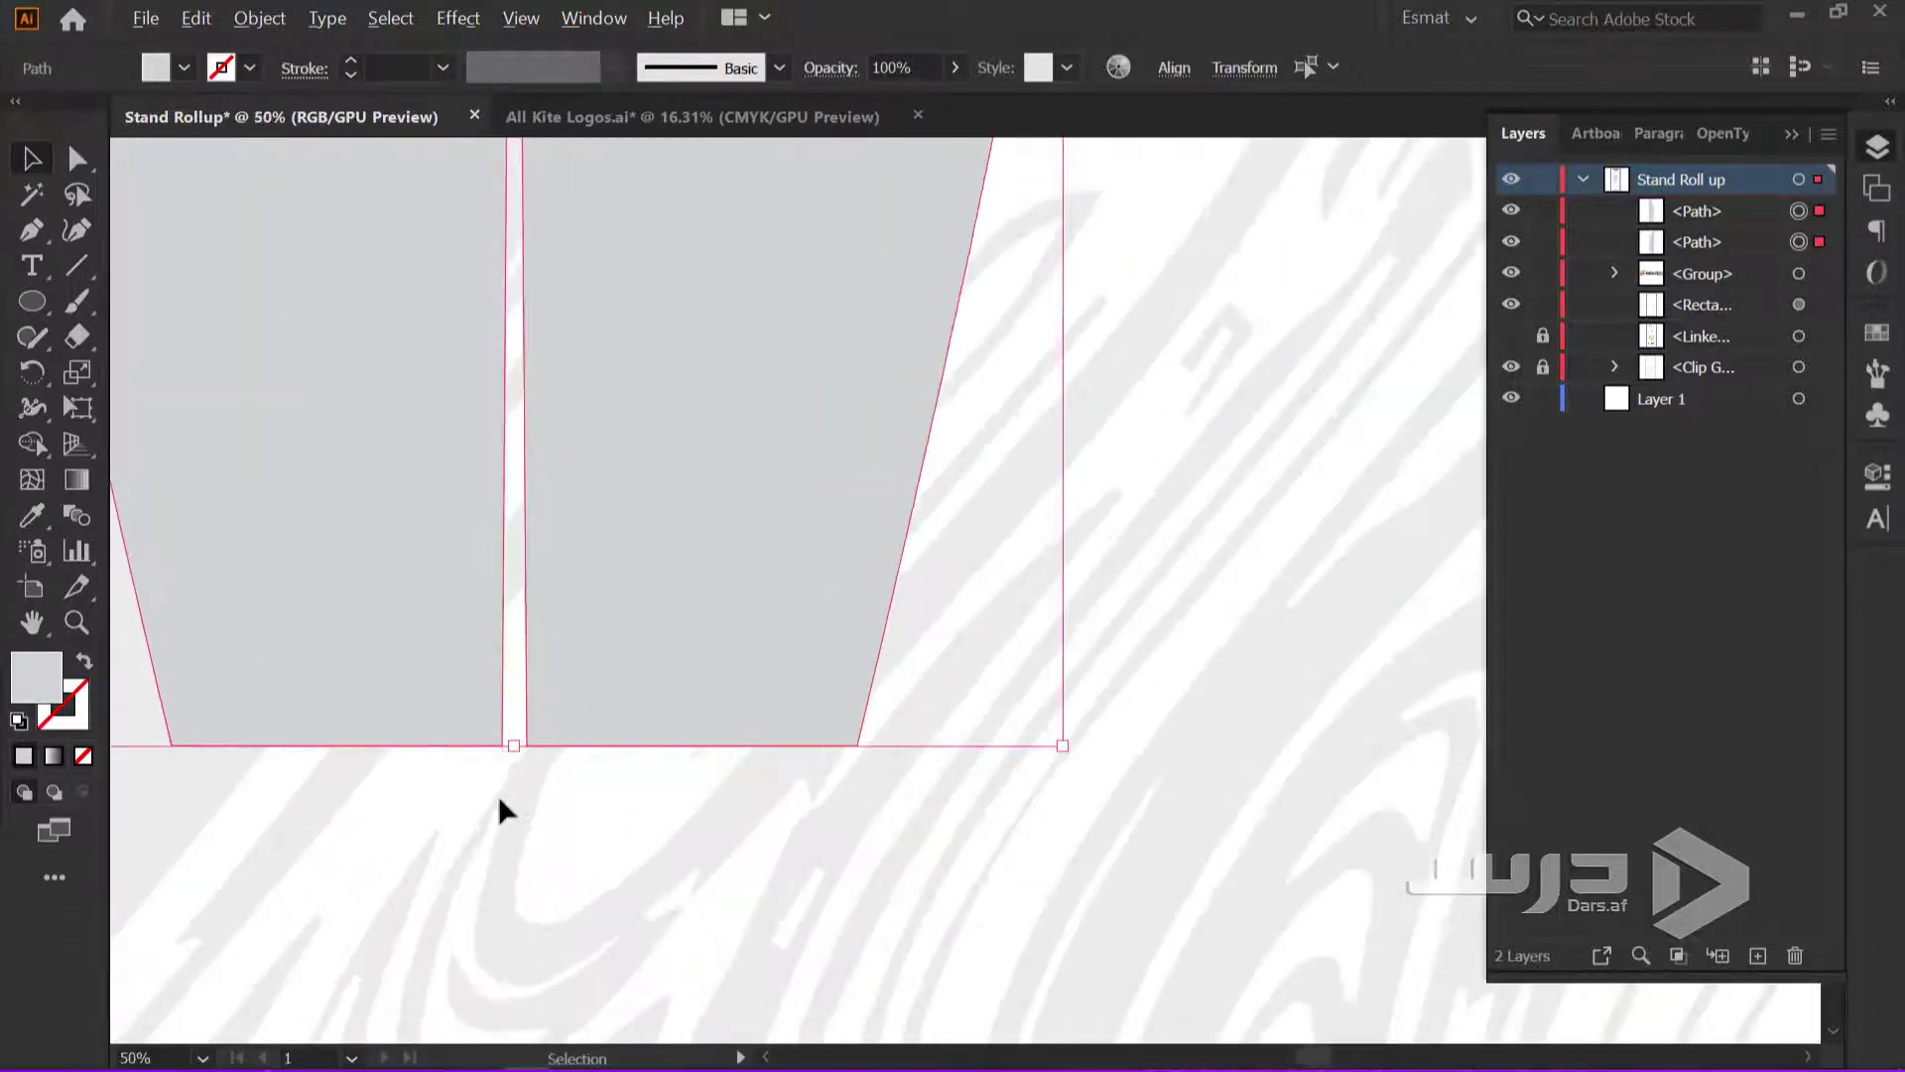
left_click(610, 663)
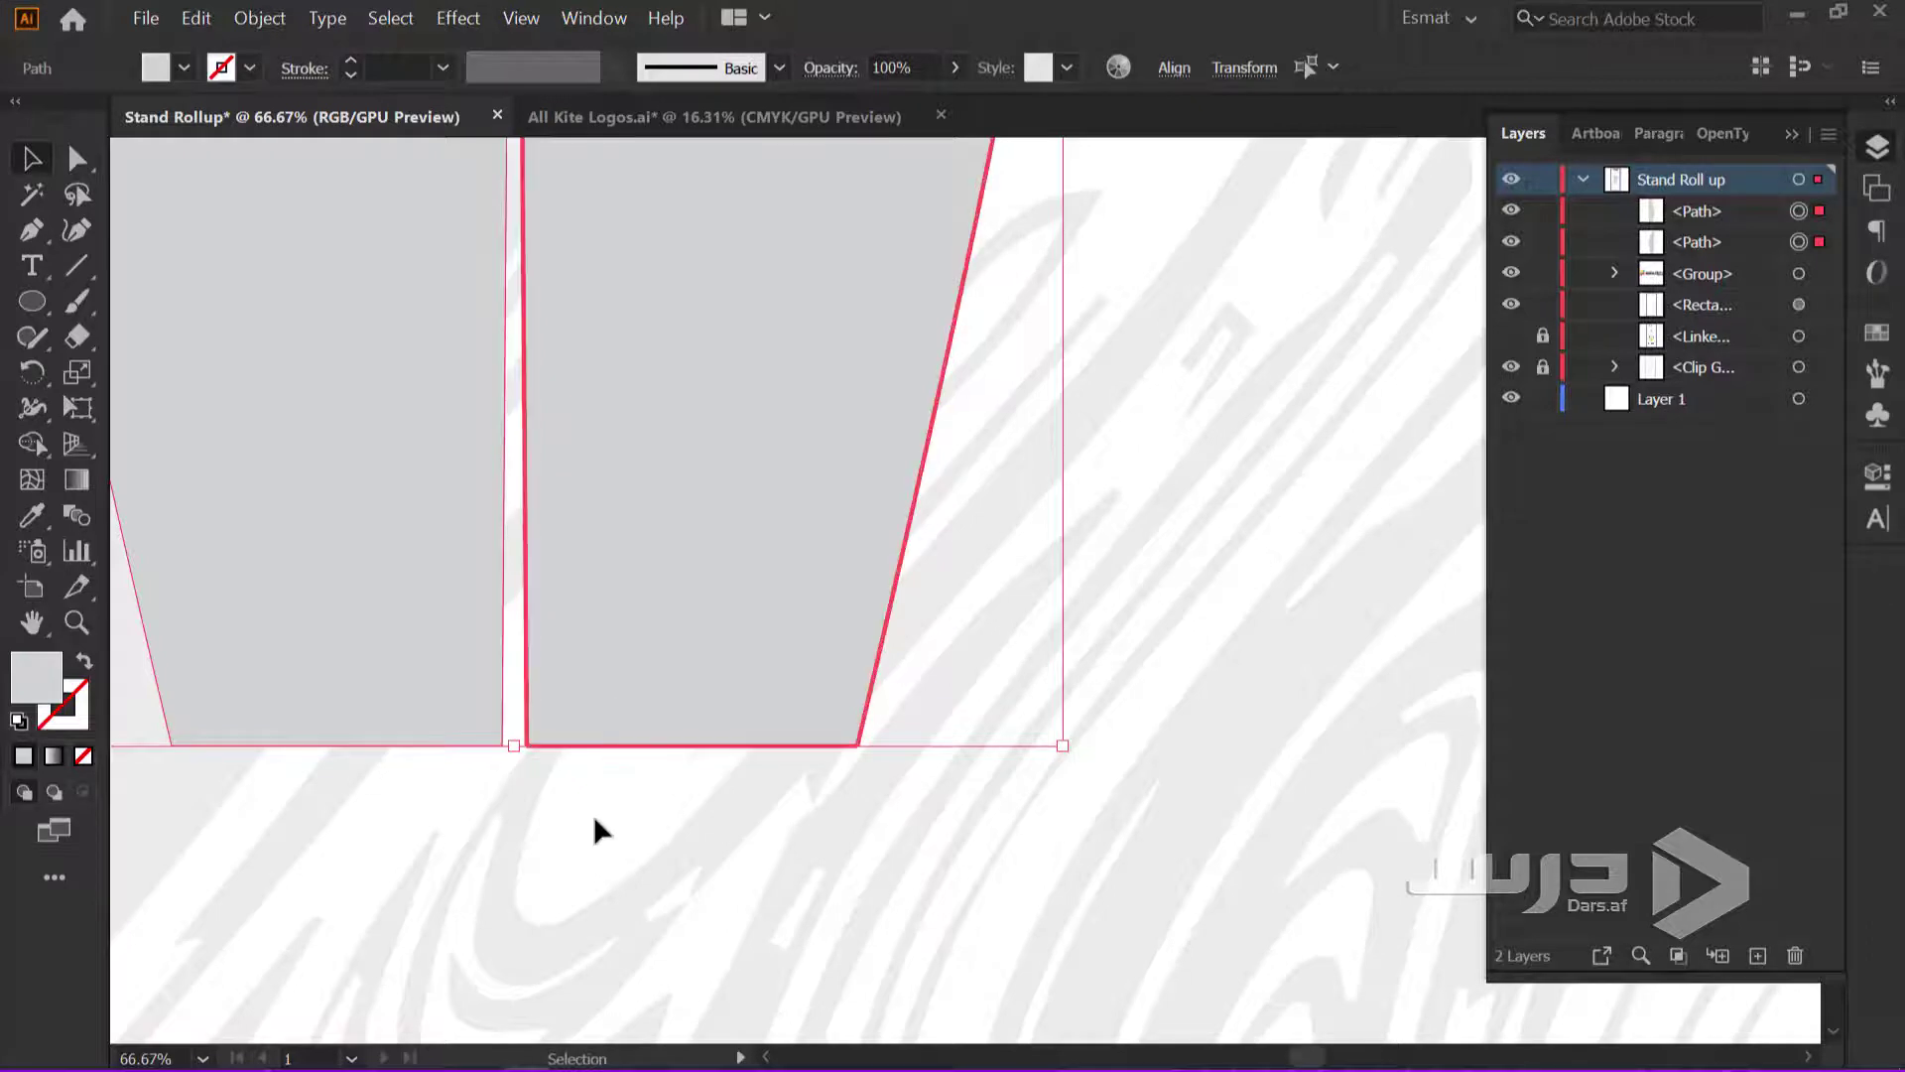
left_click_drag(645, 661, 637, 669)
scroll(669, 771, "up", 2)
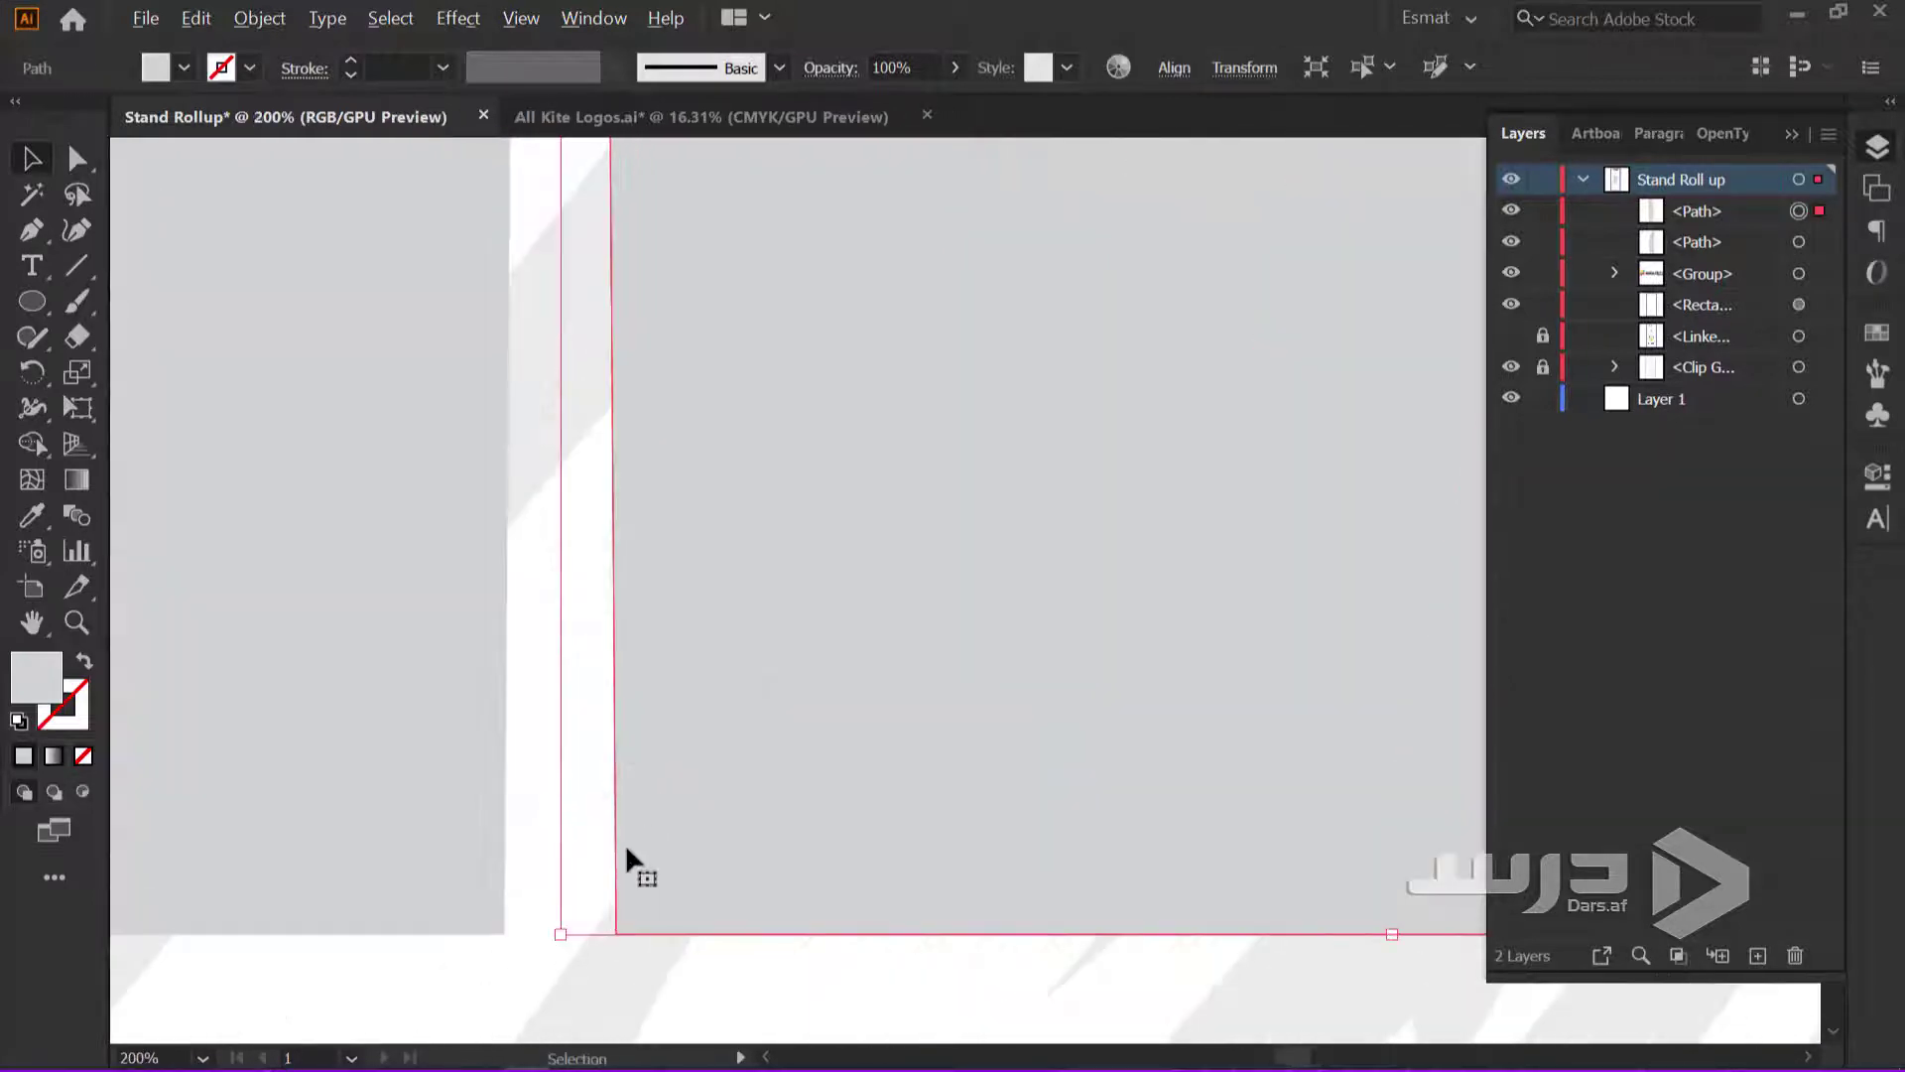
scroll(625, 844, "up", 1)
Marquee the two bottom anchors at the gap and apply Horizontal Align Center to close it
left_click(528, 845)
left_click(615, 752)
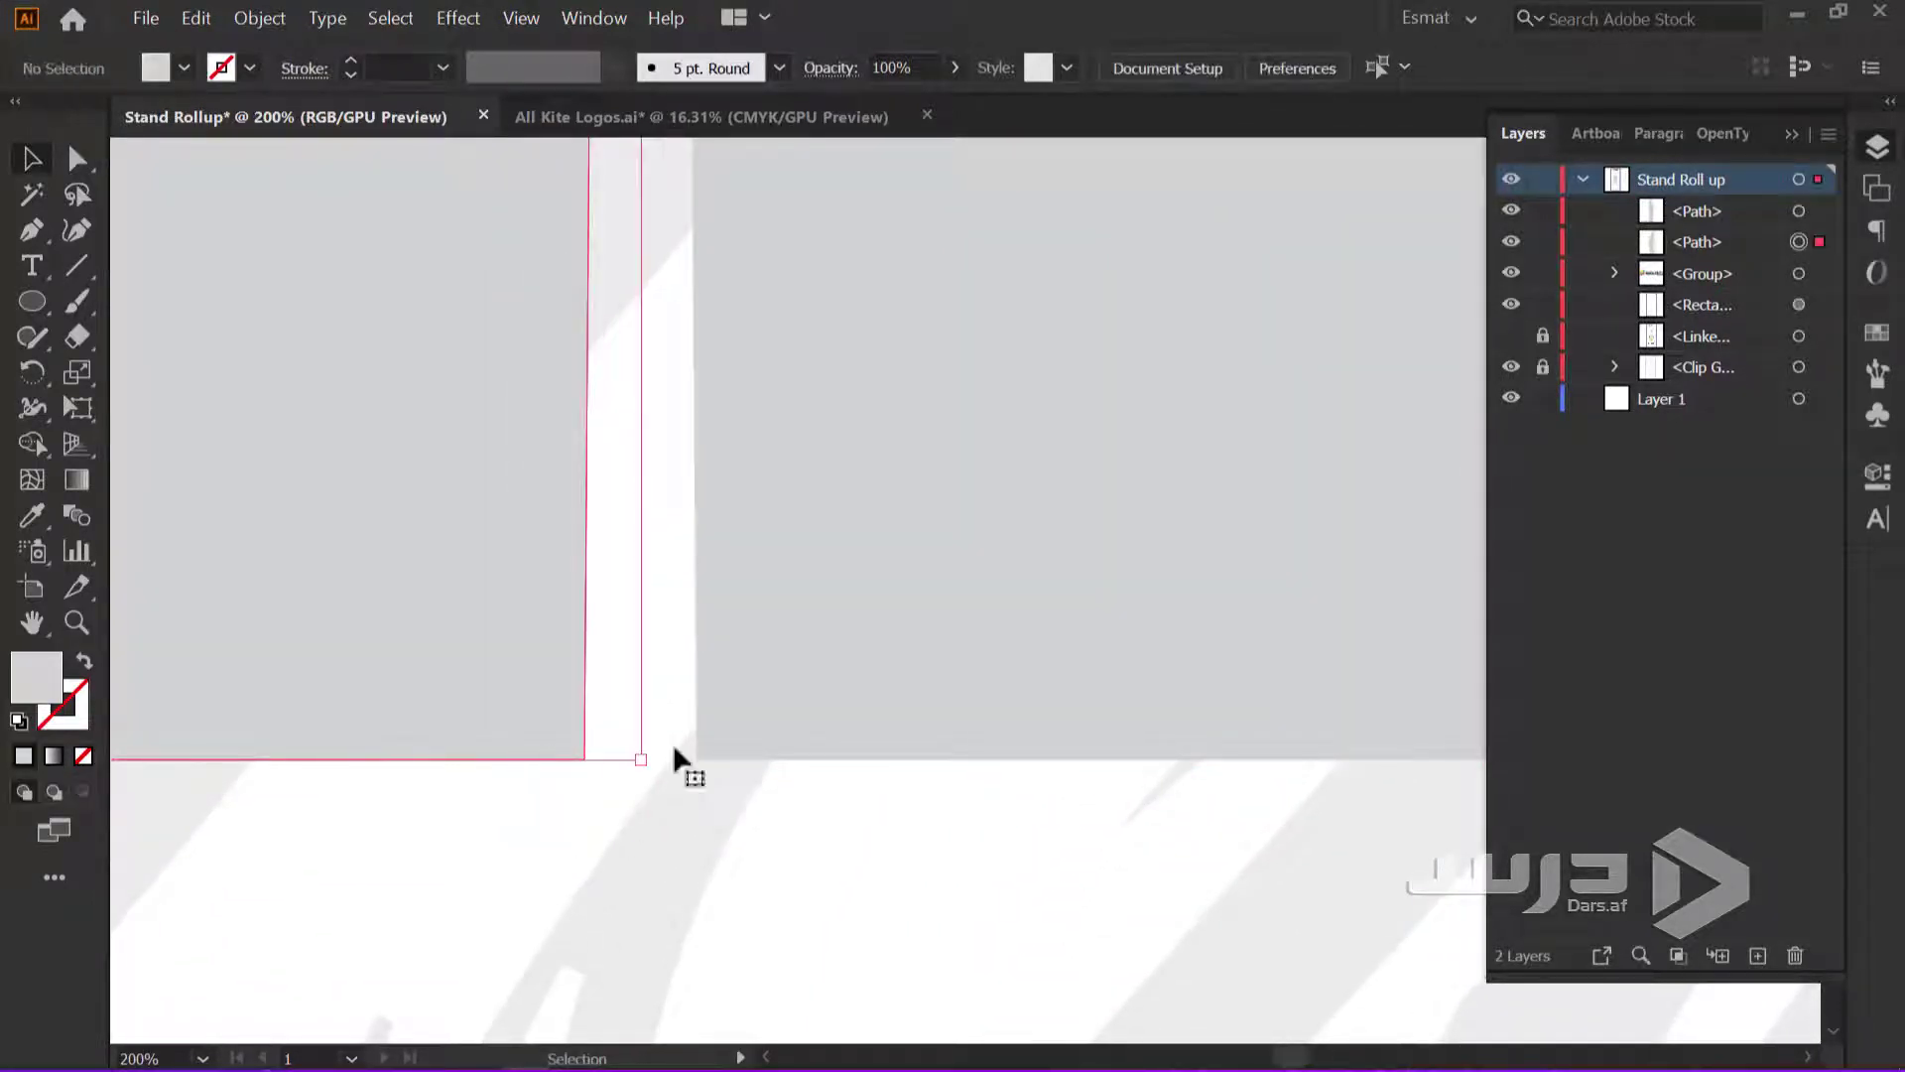
left_click(715, 701, "shift")
left_click(78, 158)
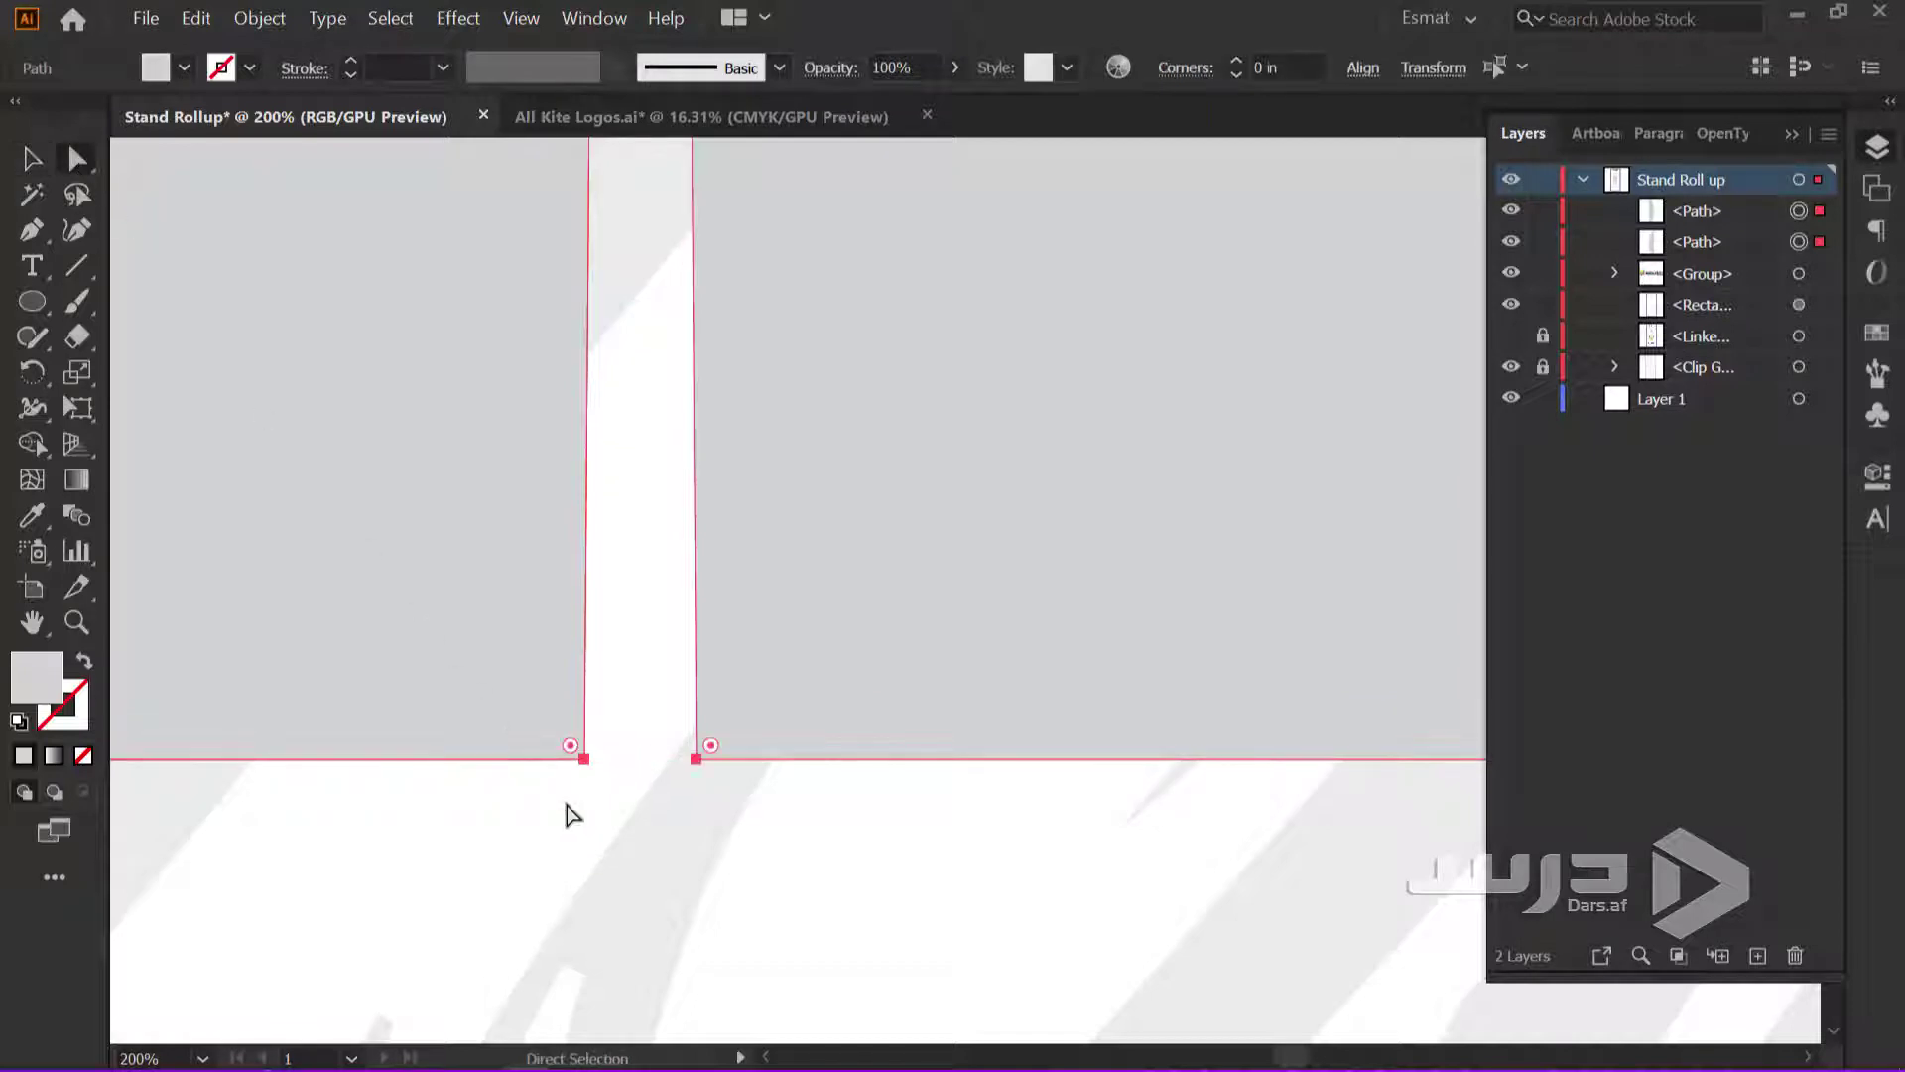
left_click_drag(729, 722, 676, 787)
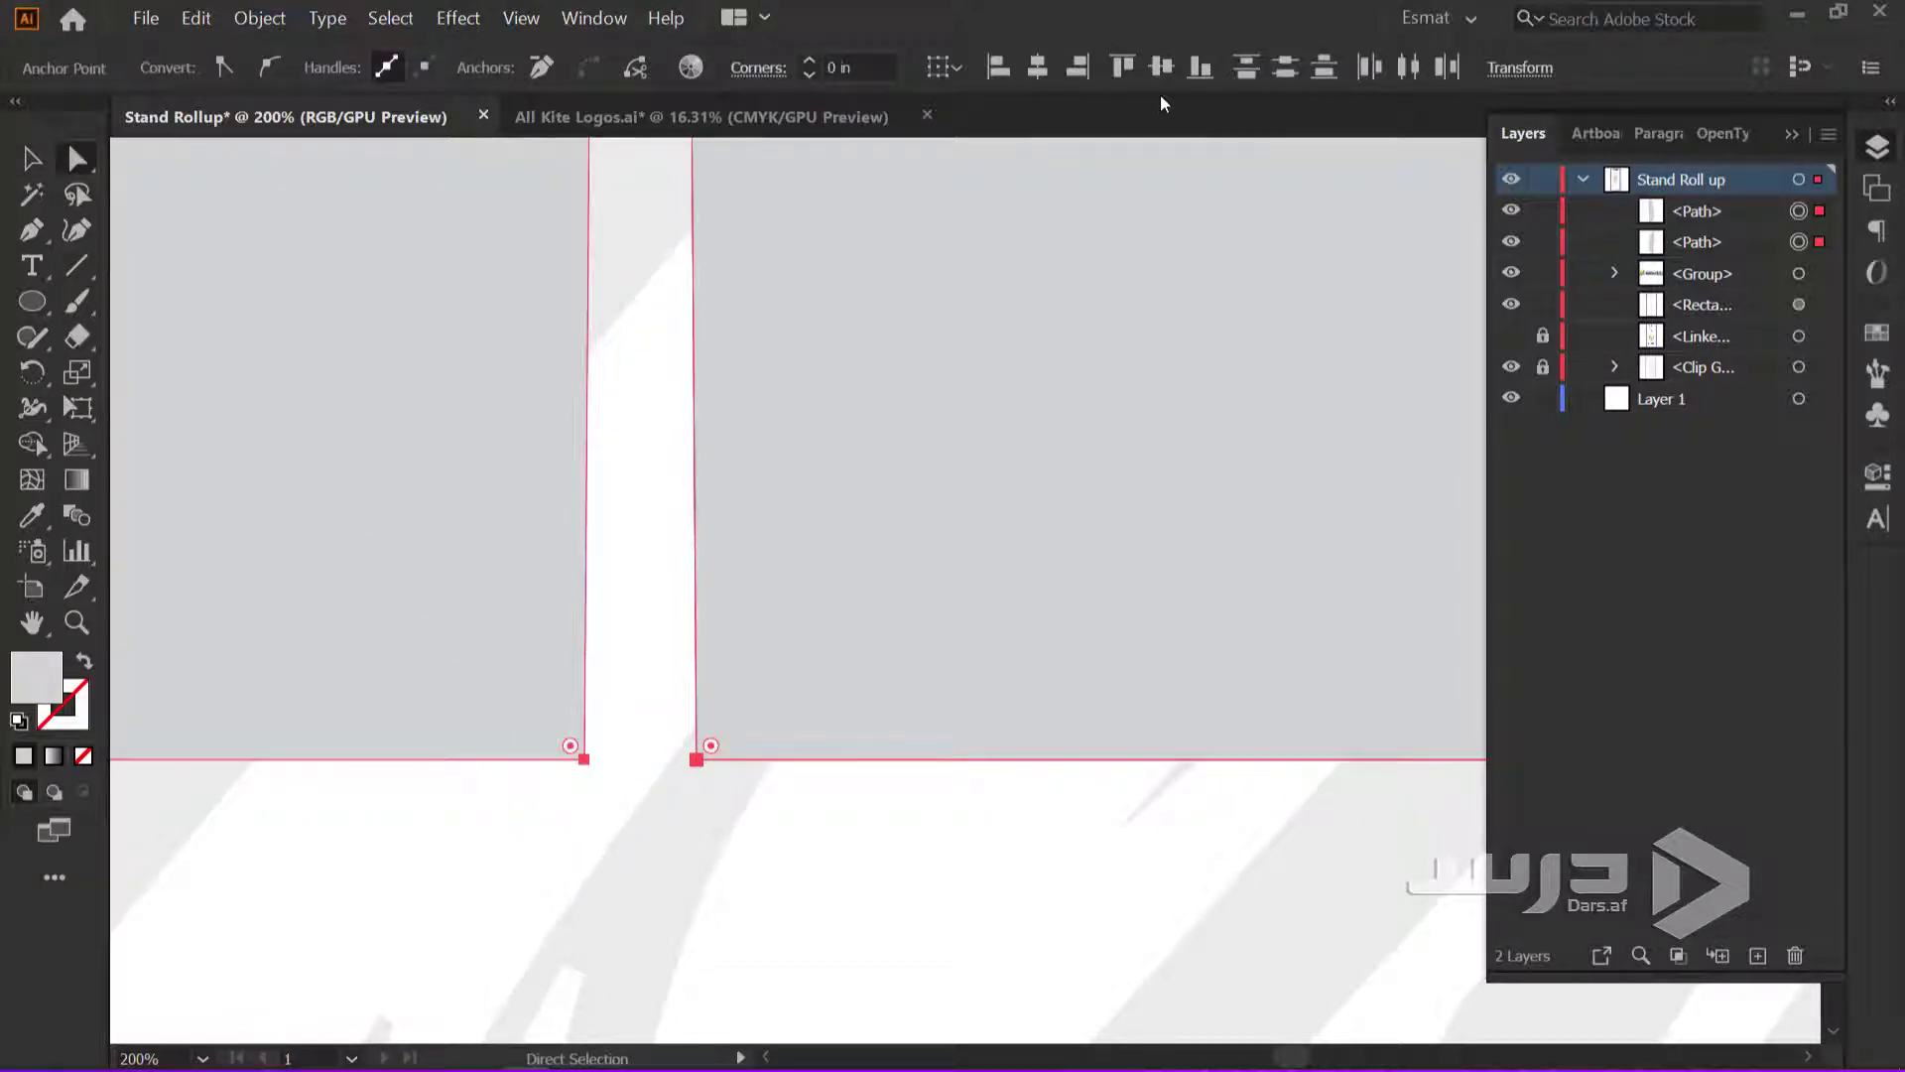
left_click(1044, 75)
scroll(670, 671, "down", 3)
scroll(670, 671, "down", 4)
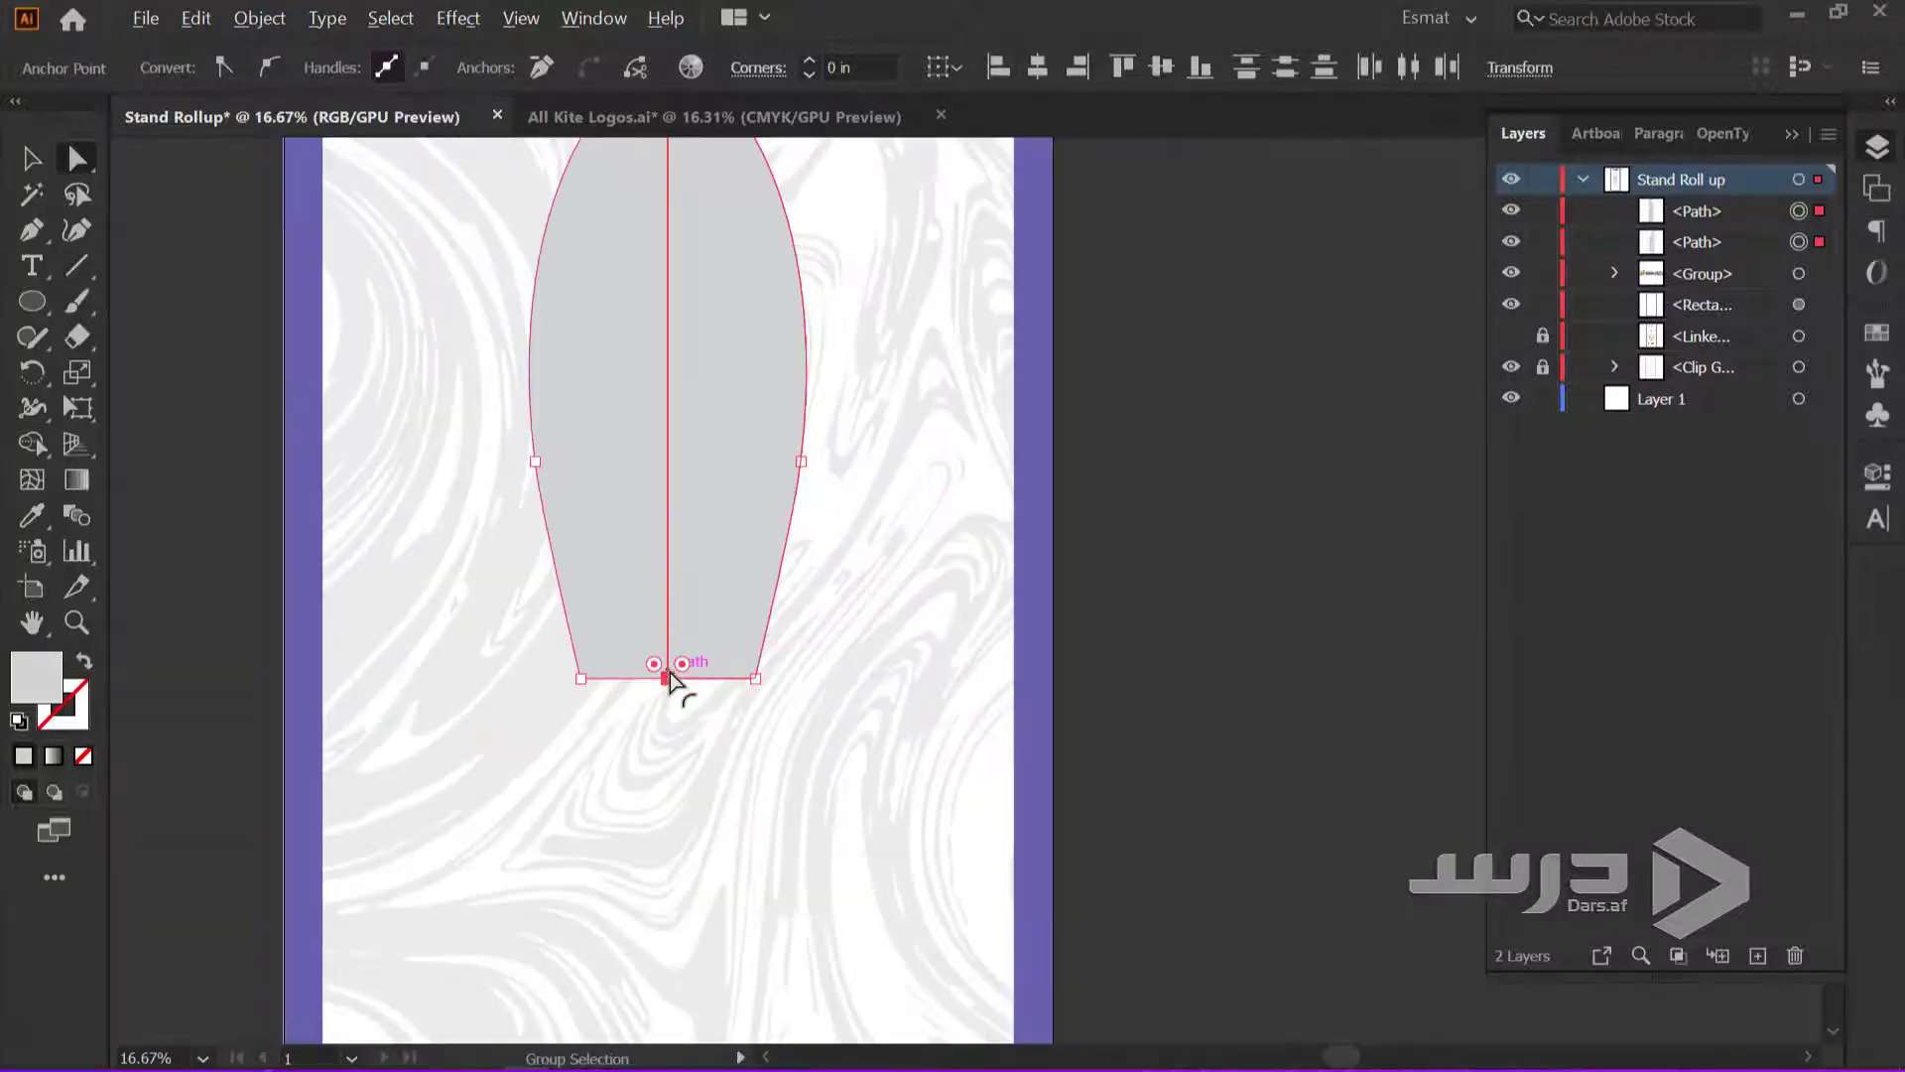
Unite both grey halves into one rocket-body path with the Shape Builder (Shift+M)
key("shift+m")
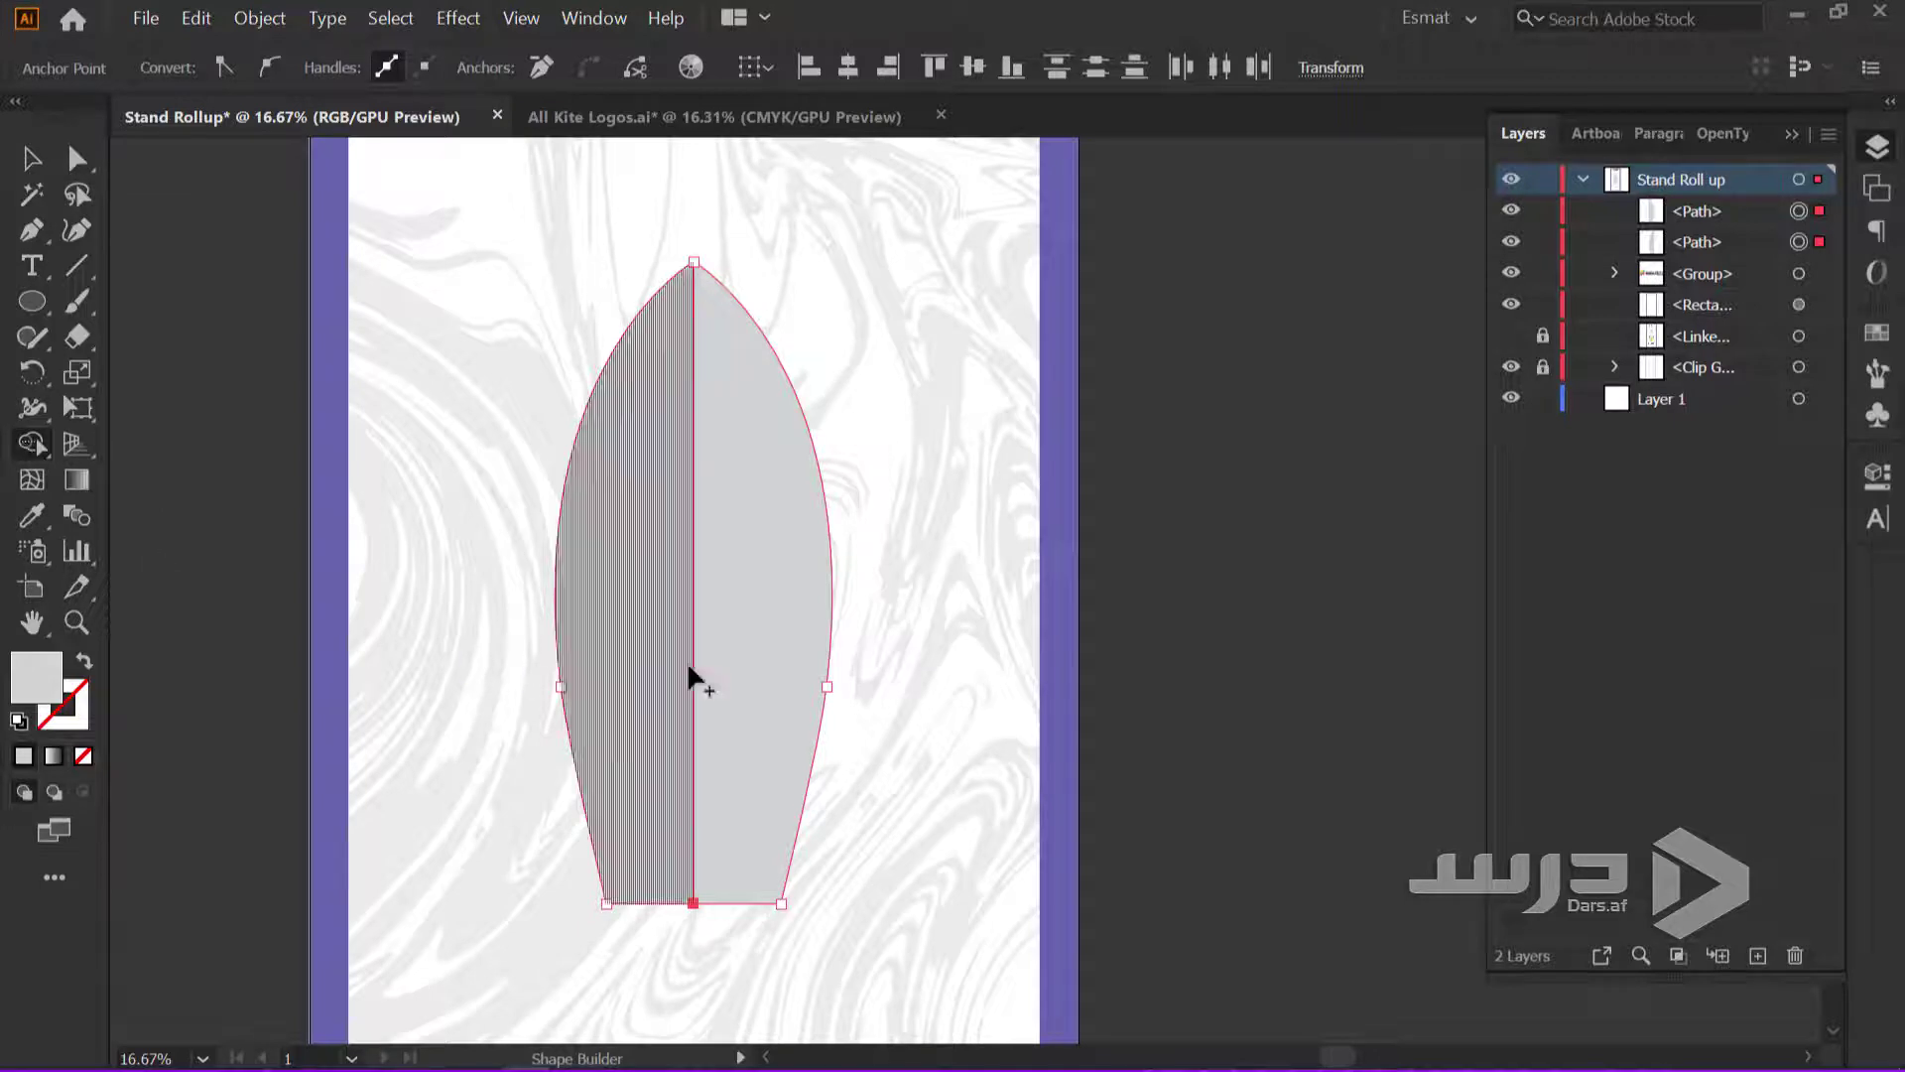
left_click_drag(646, 659, 714, 657)
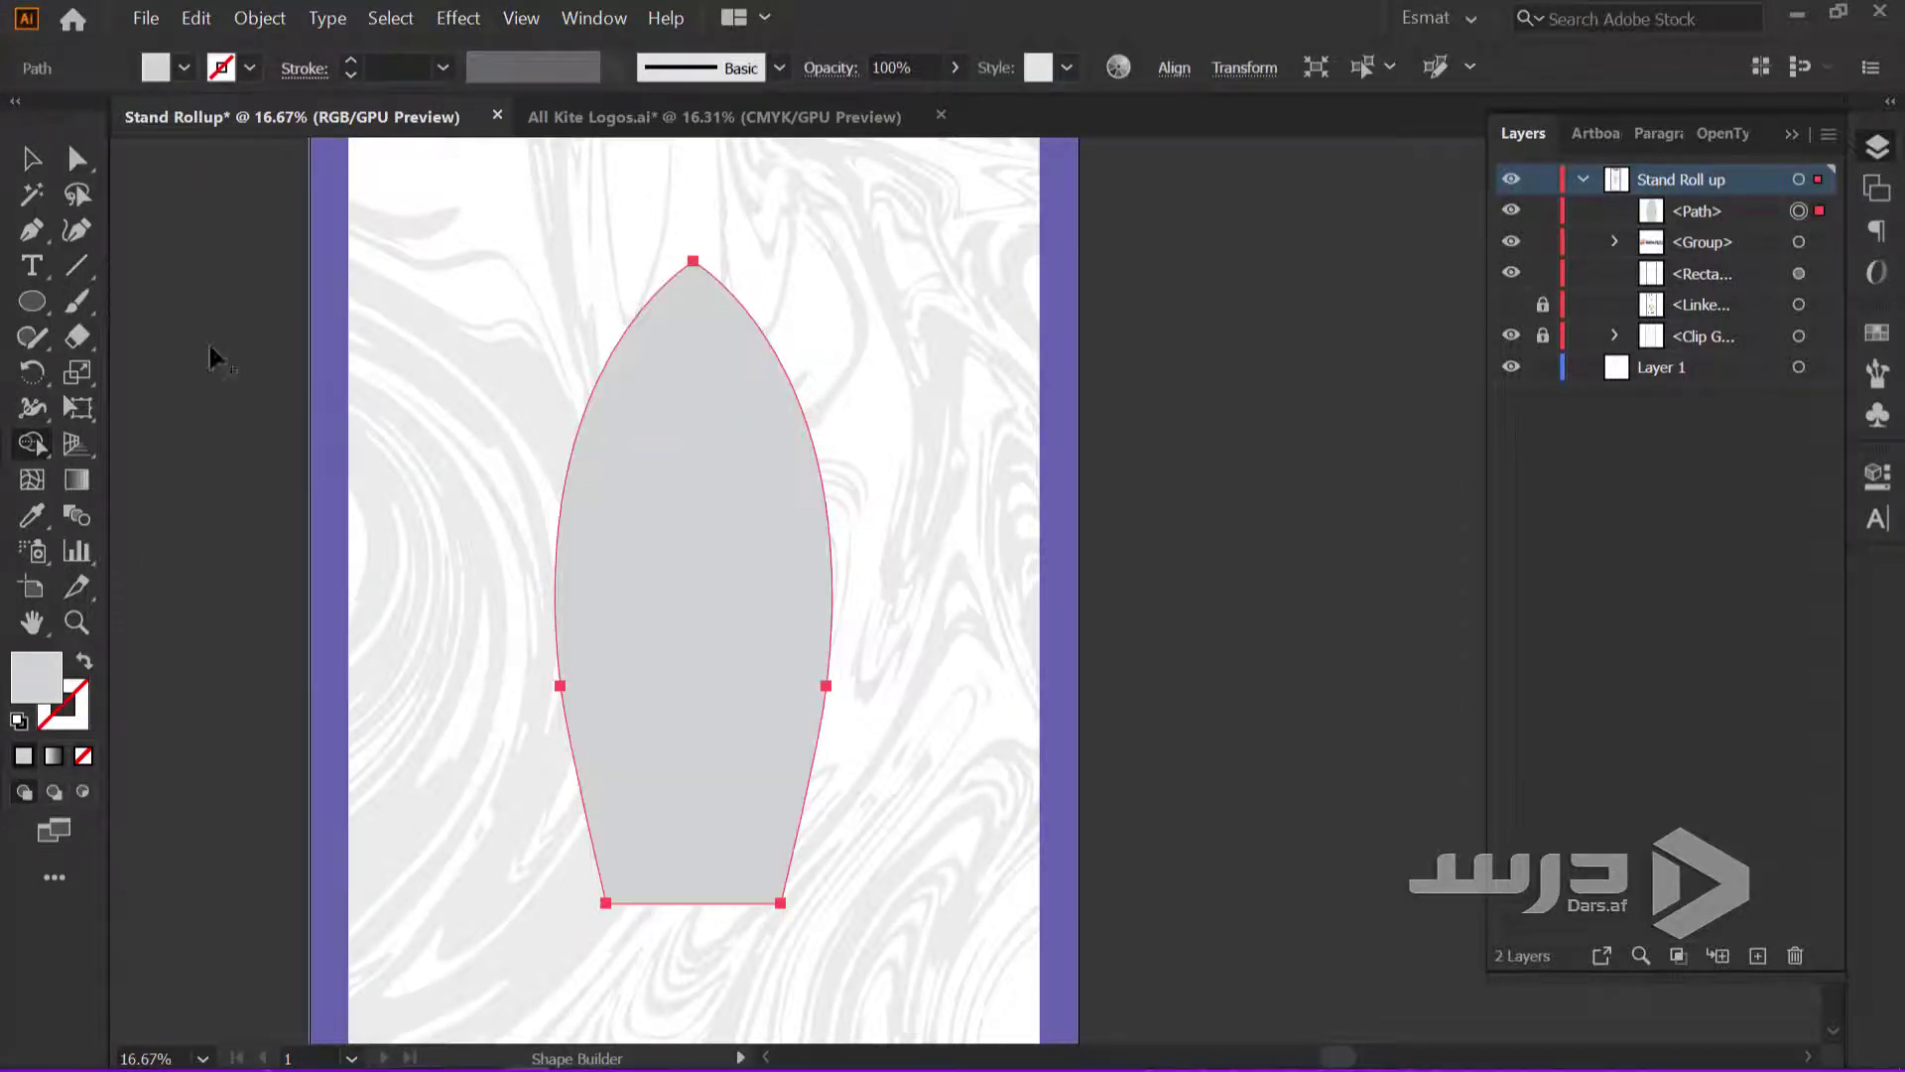
left_click(36, 172)
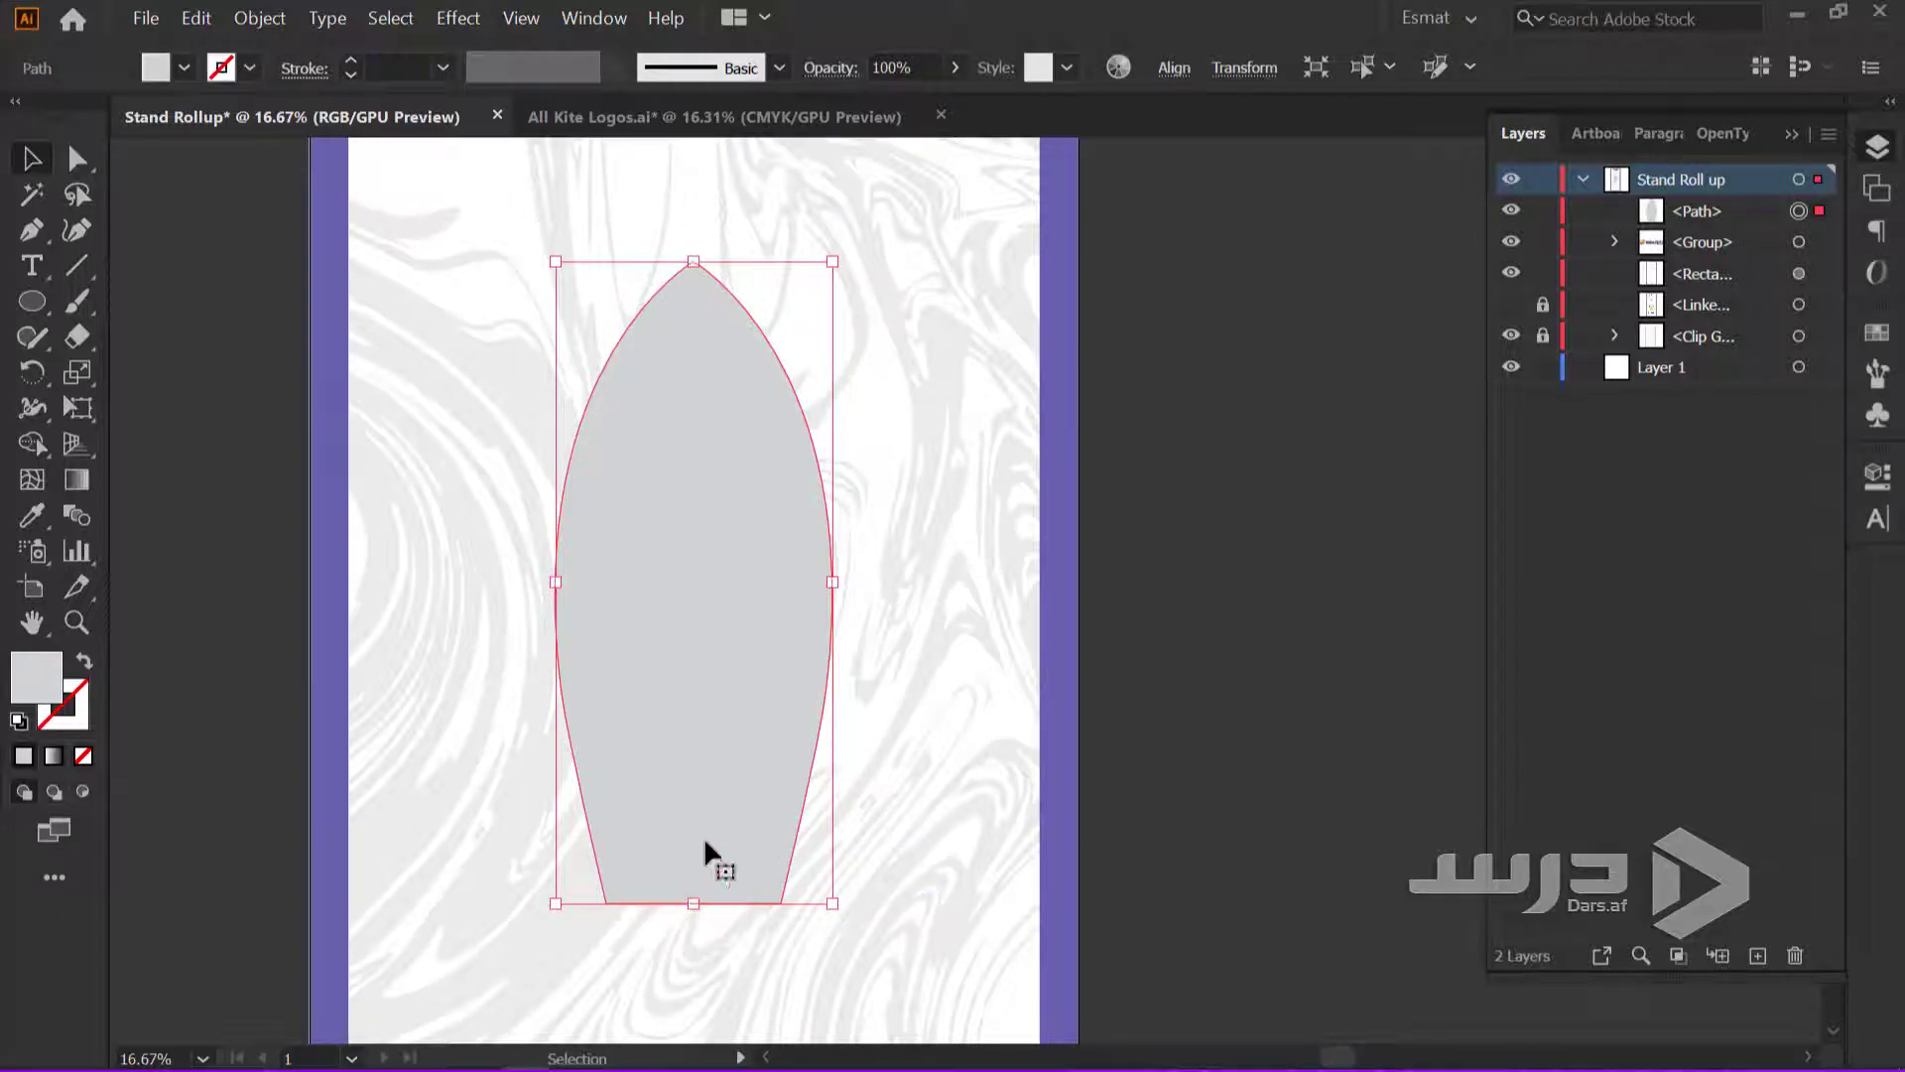
Draw a rectangle over the body's lower right and fill it yellow-orange
left_click(46, 302)
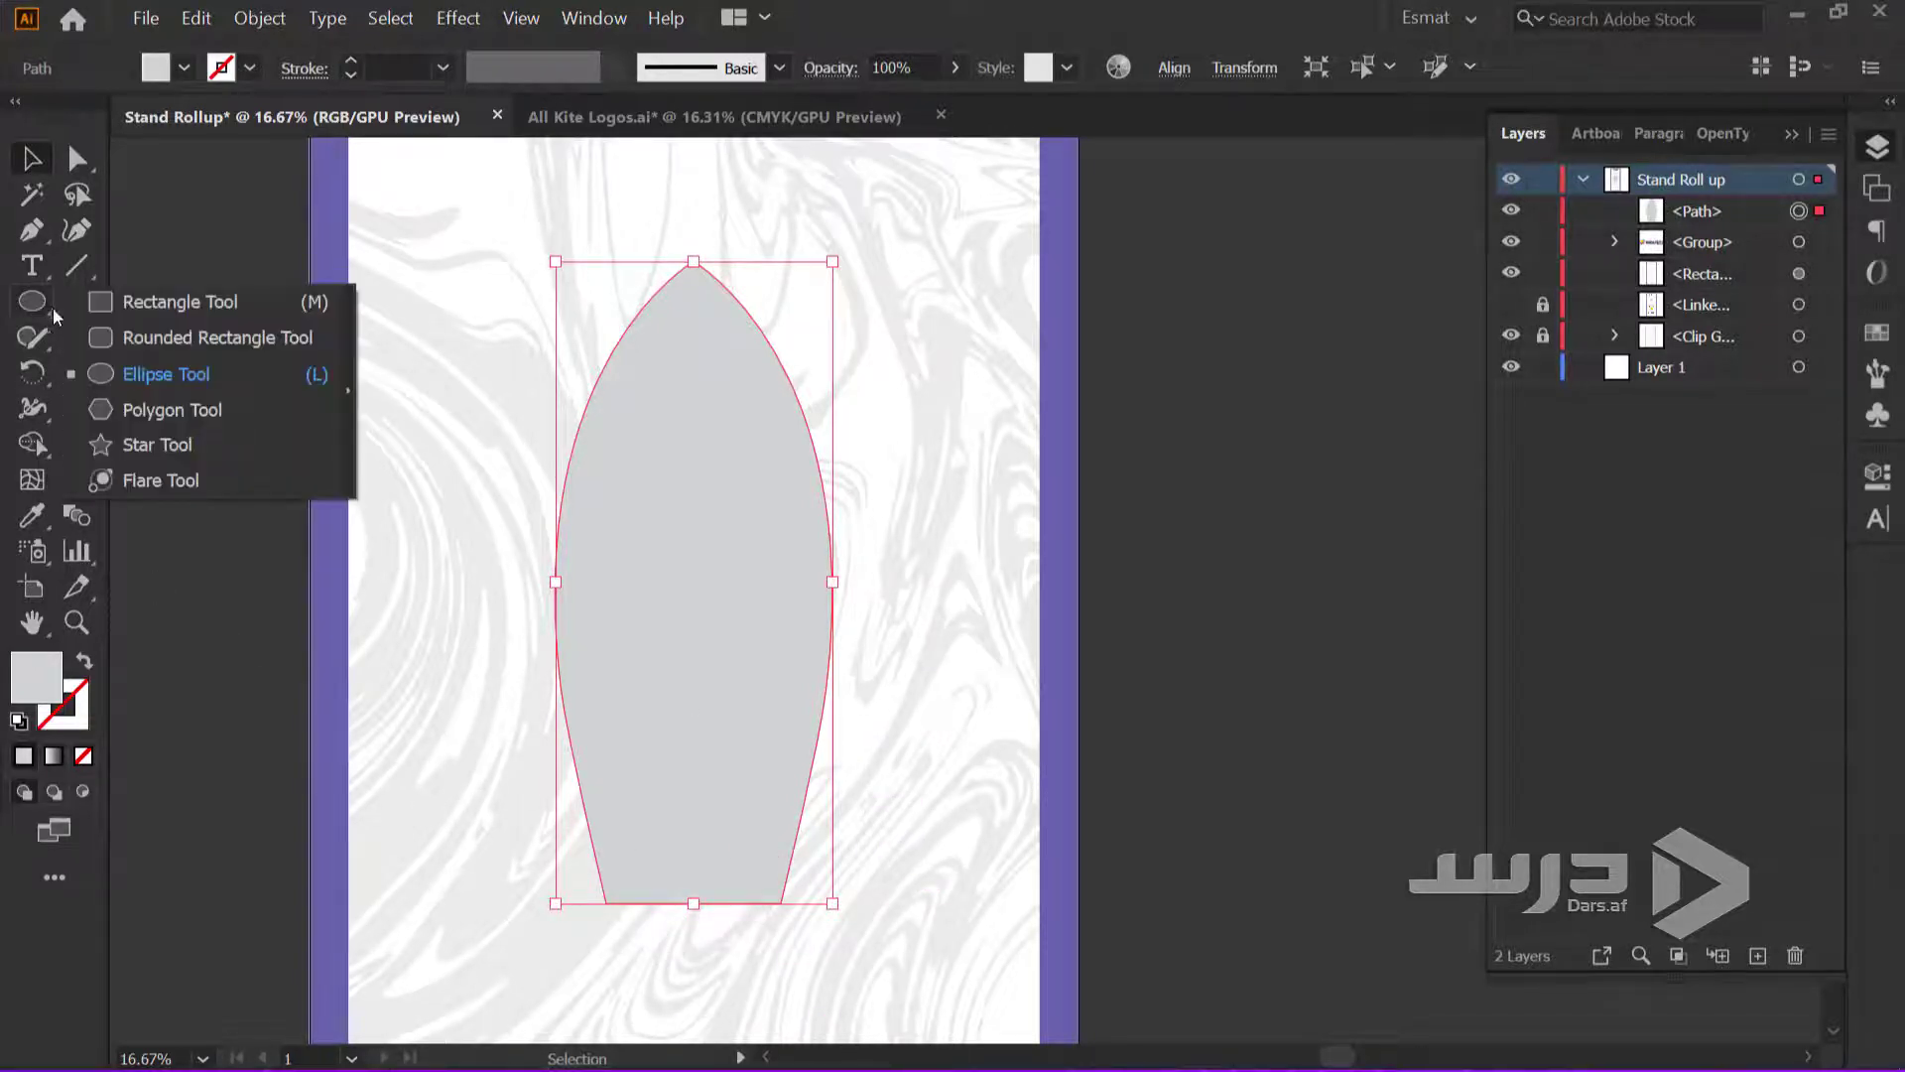
left_click(187, 312)
left_click_drag(770, 745, 920, 864)
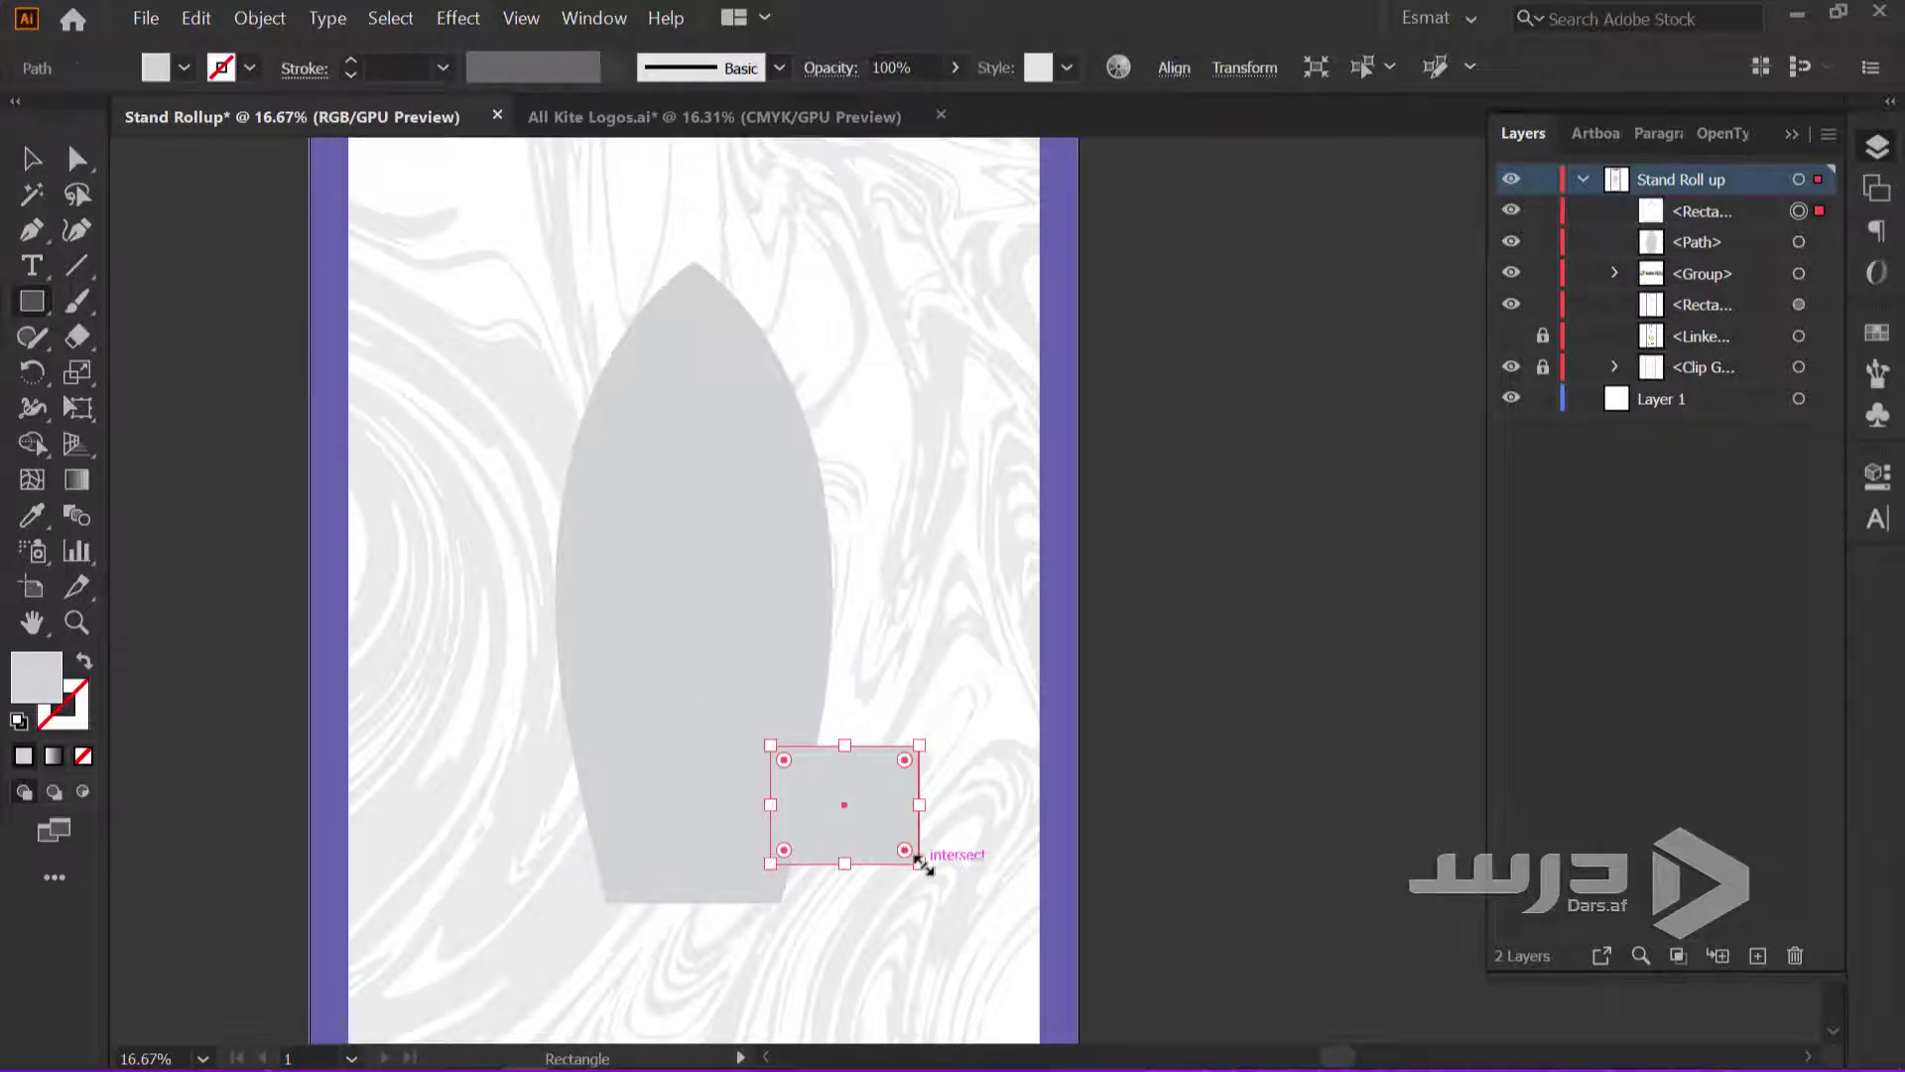
key("v")
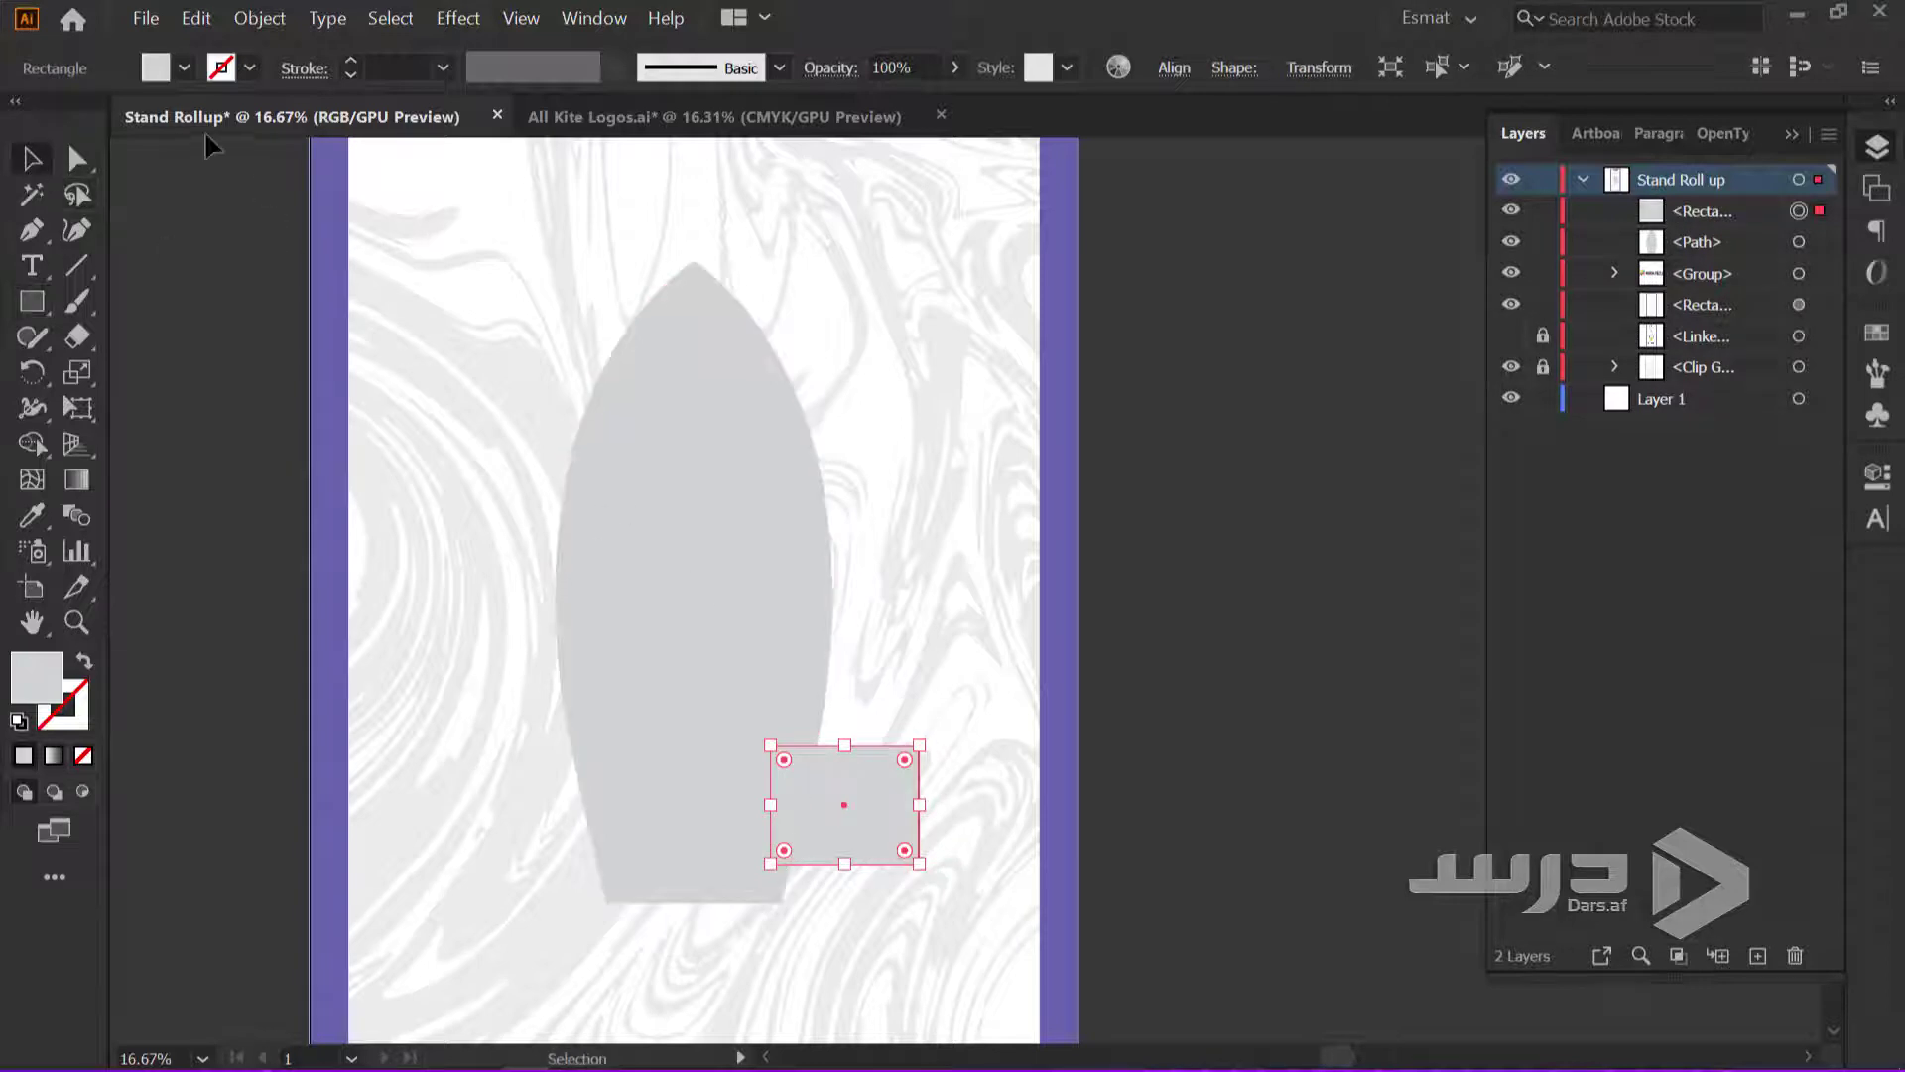
left_click(187, 67)
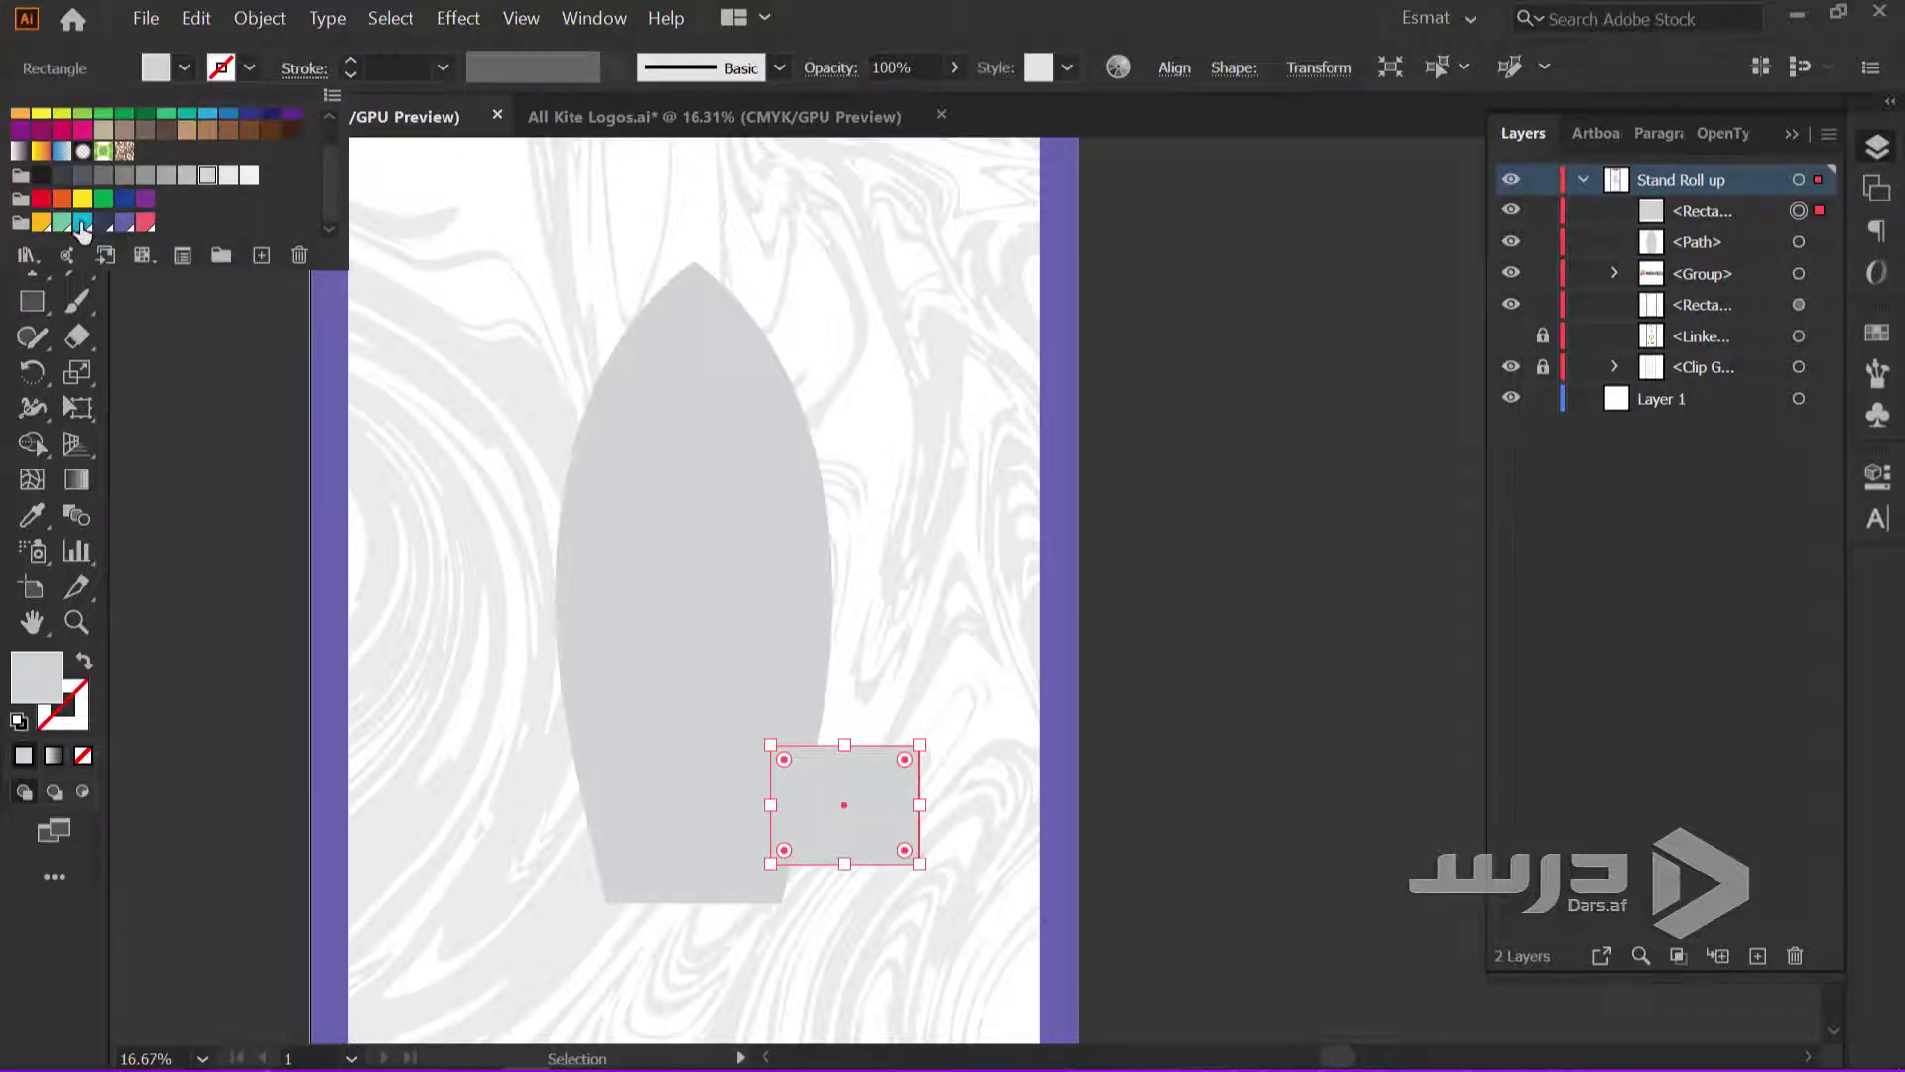
left_click(41, 223)
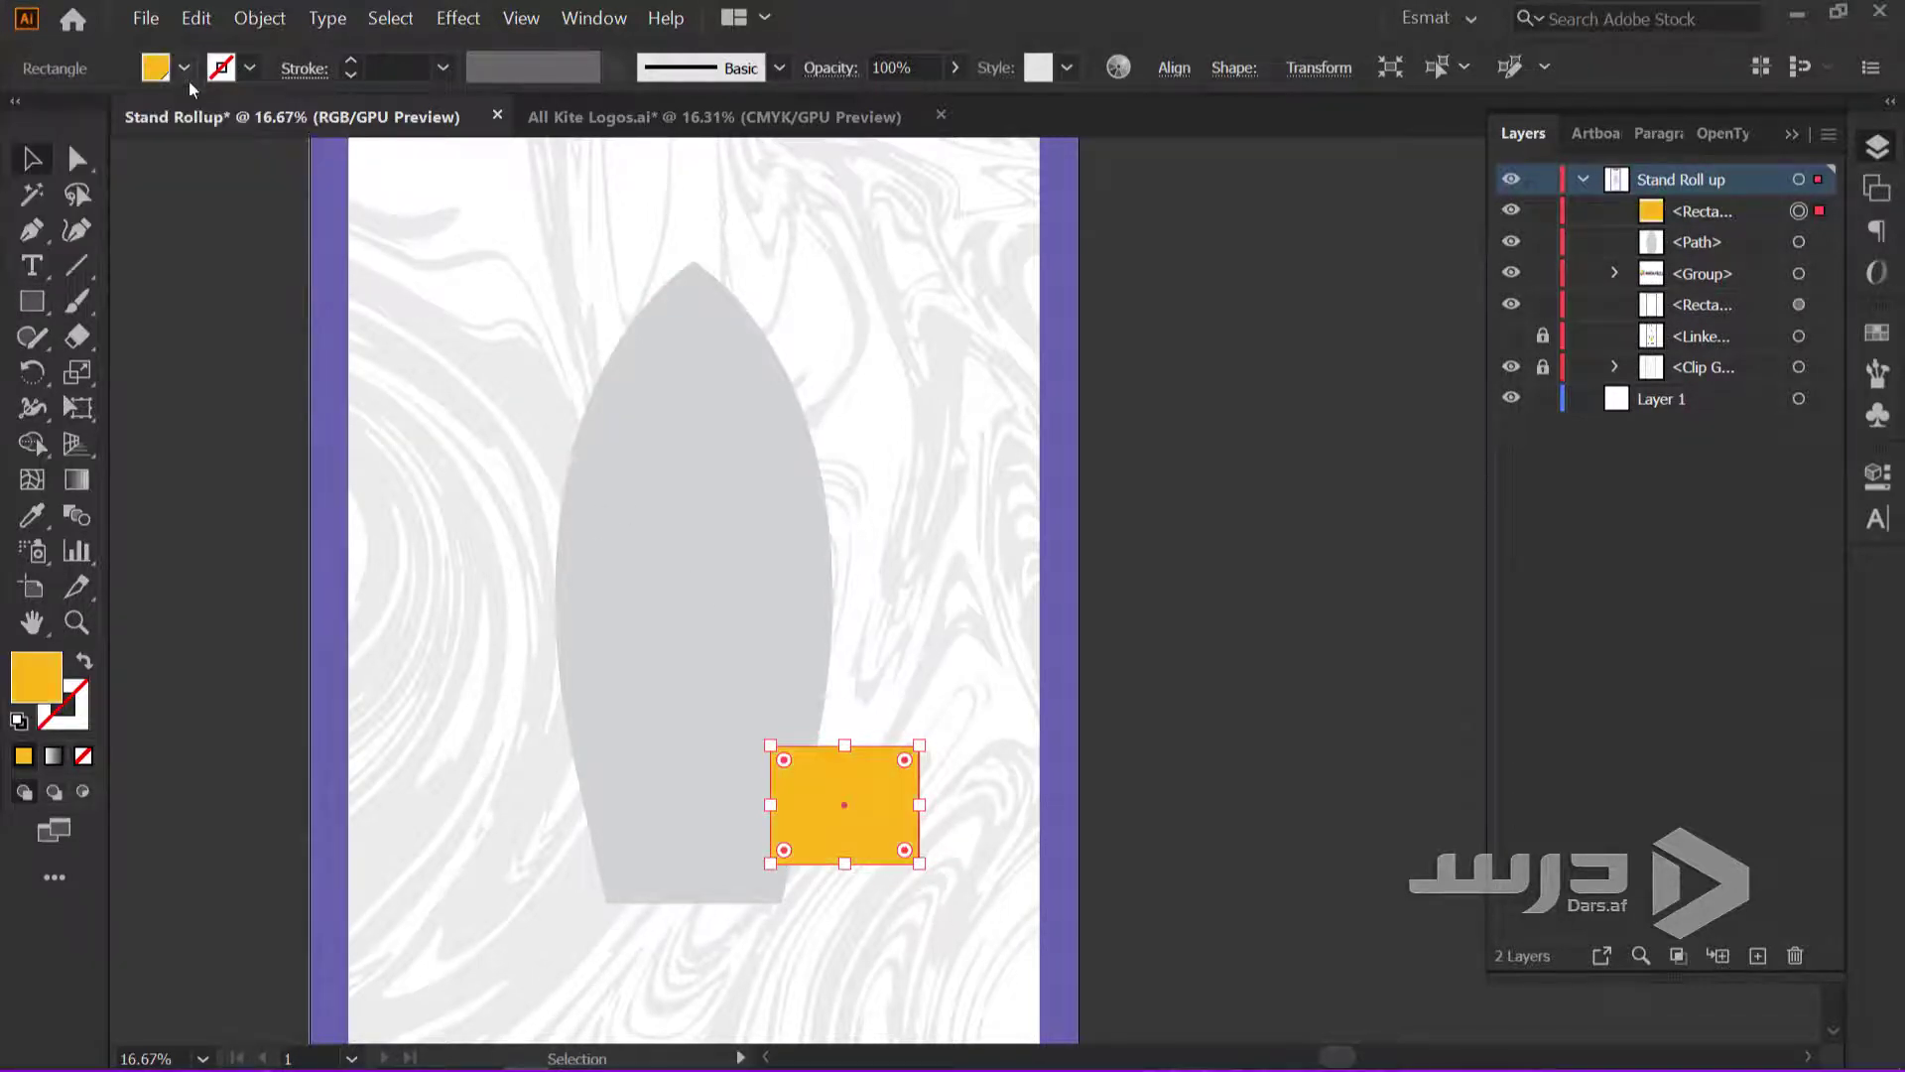
Move the yellow rectangle behind the body in Layers and slant its top-right corner down-left
scroll(869, 822, "up", 3)
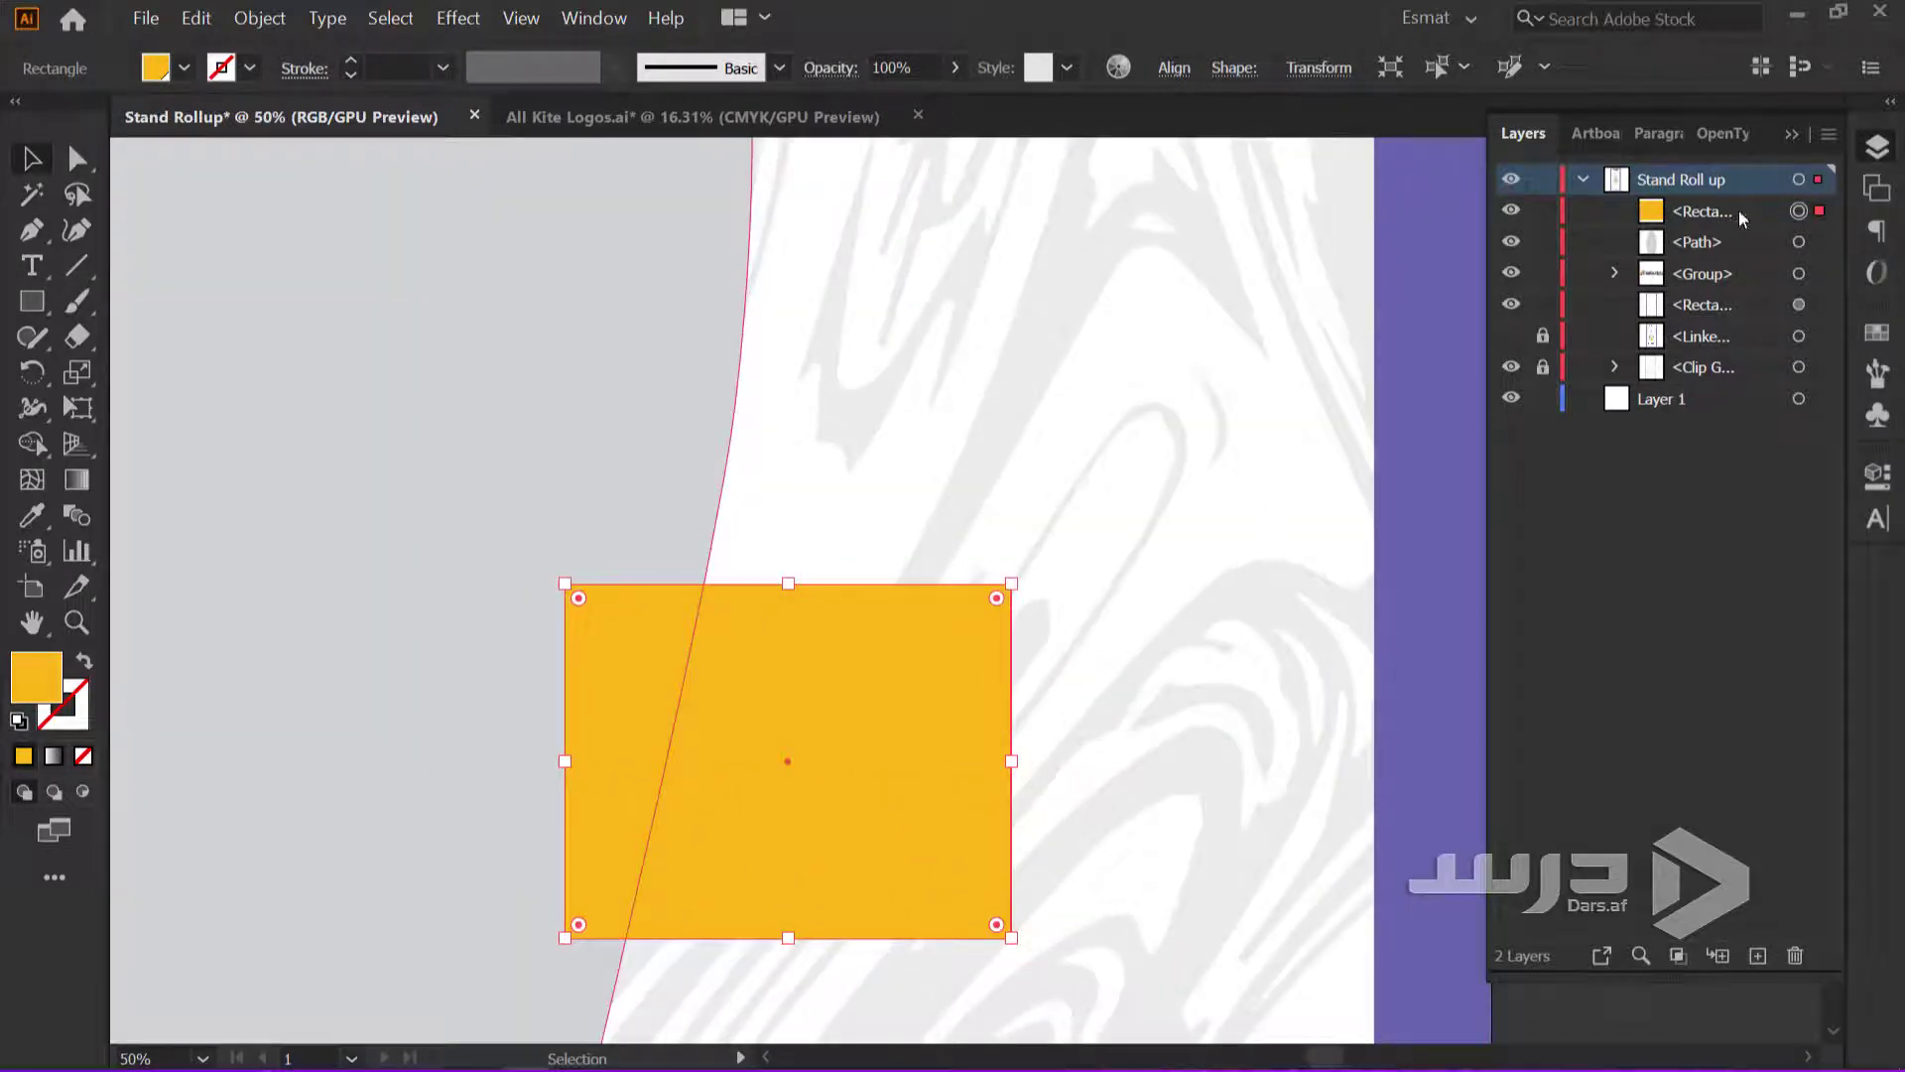
left_click_drag(1743, 219, 1737, 274)
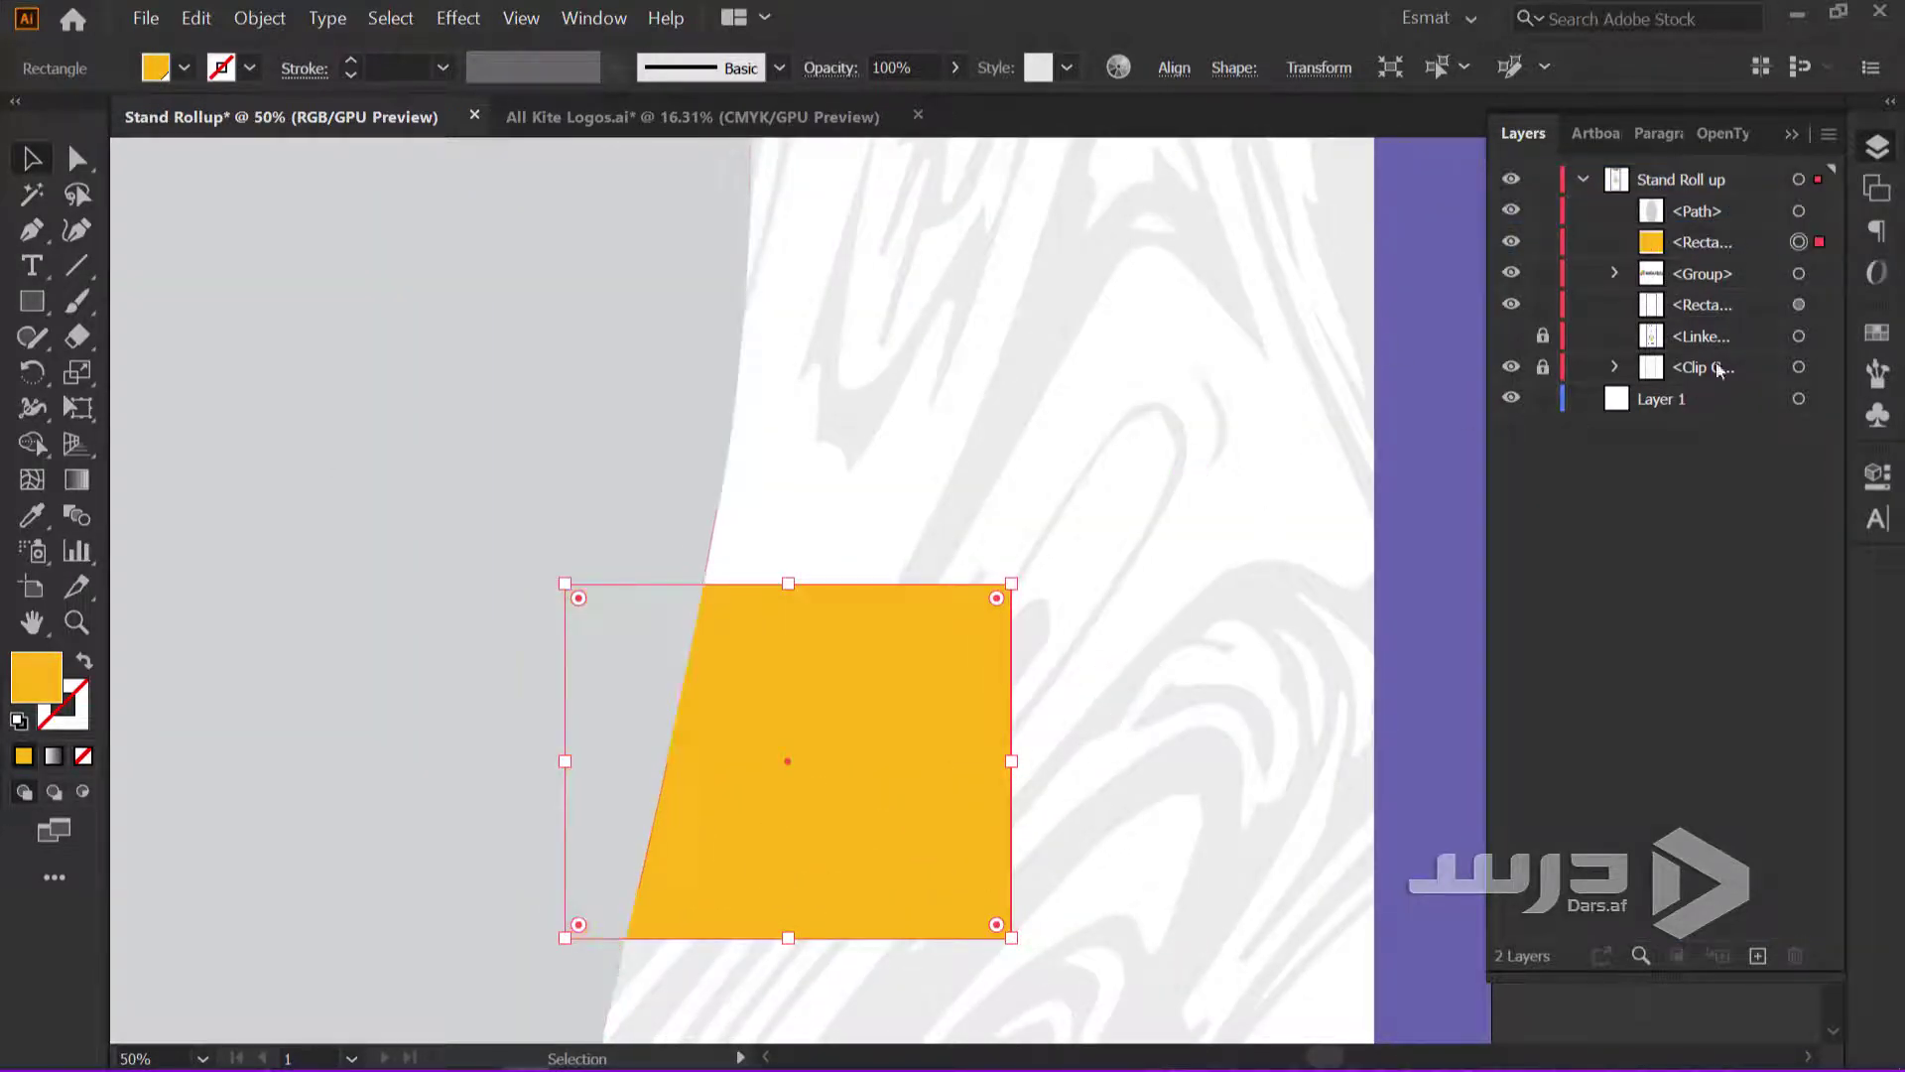
scroll(791, 582, "down", 3)
left_click_drag(788, 582, 795, 643)
key("a")
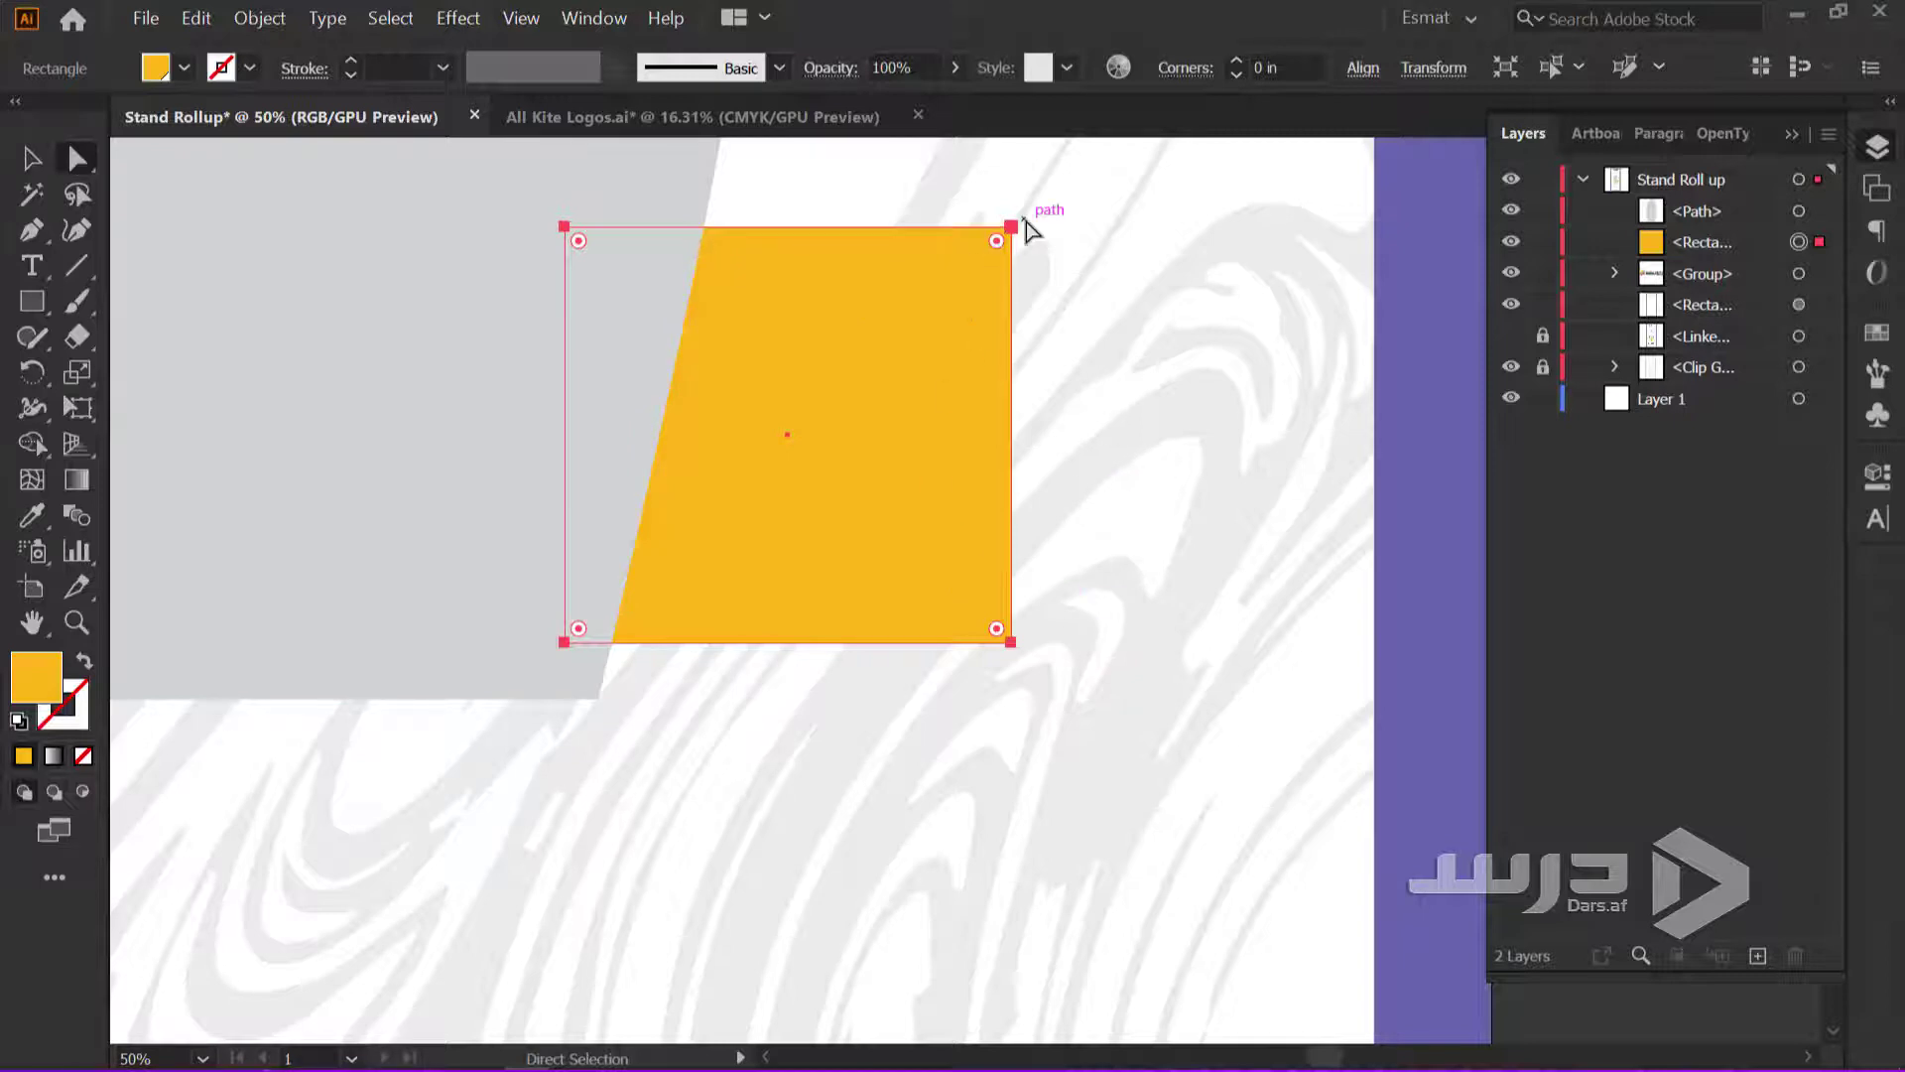
left_click_drag(1013, 227, 926, 338)
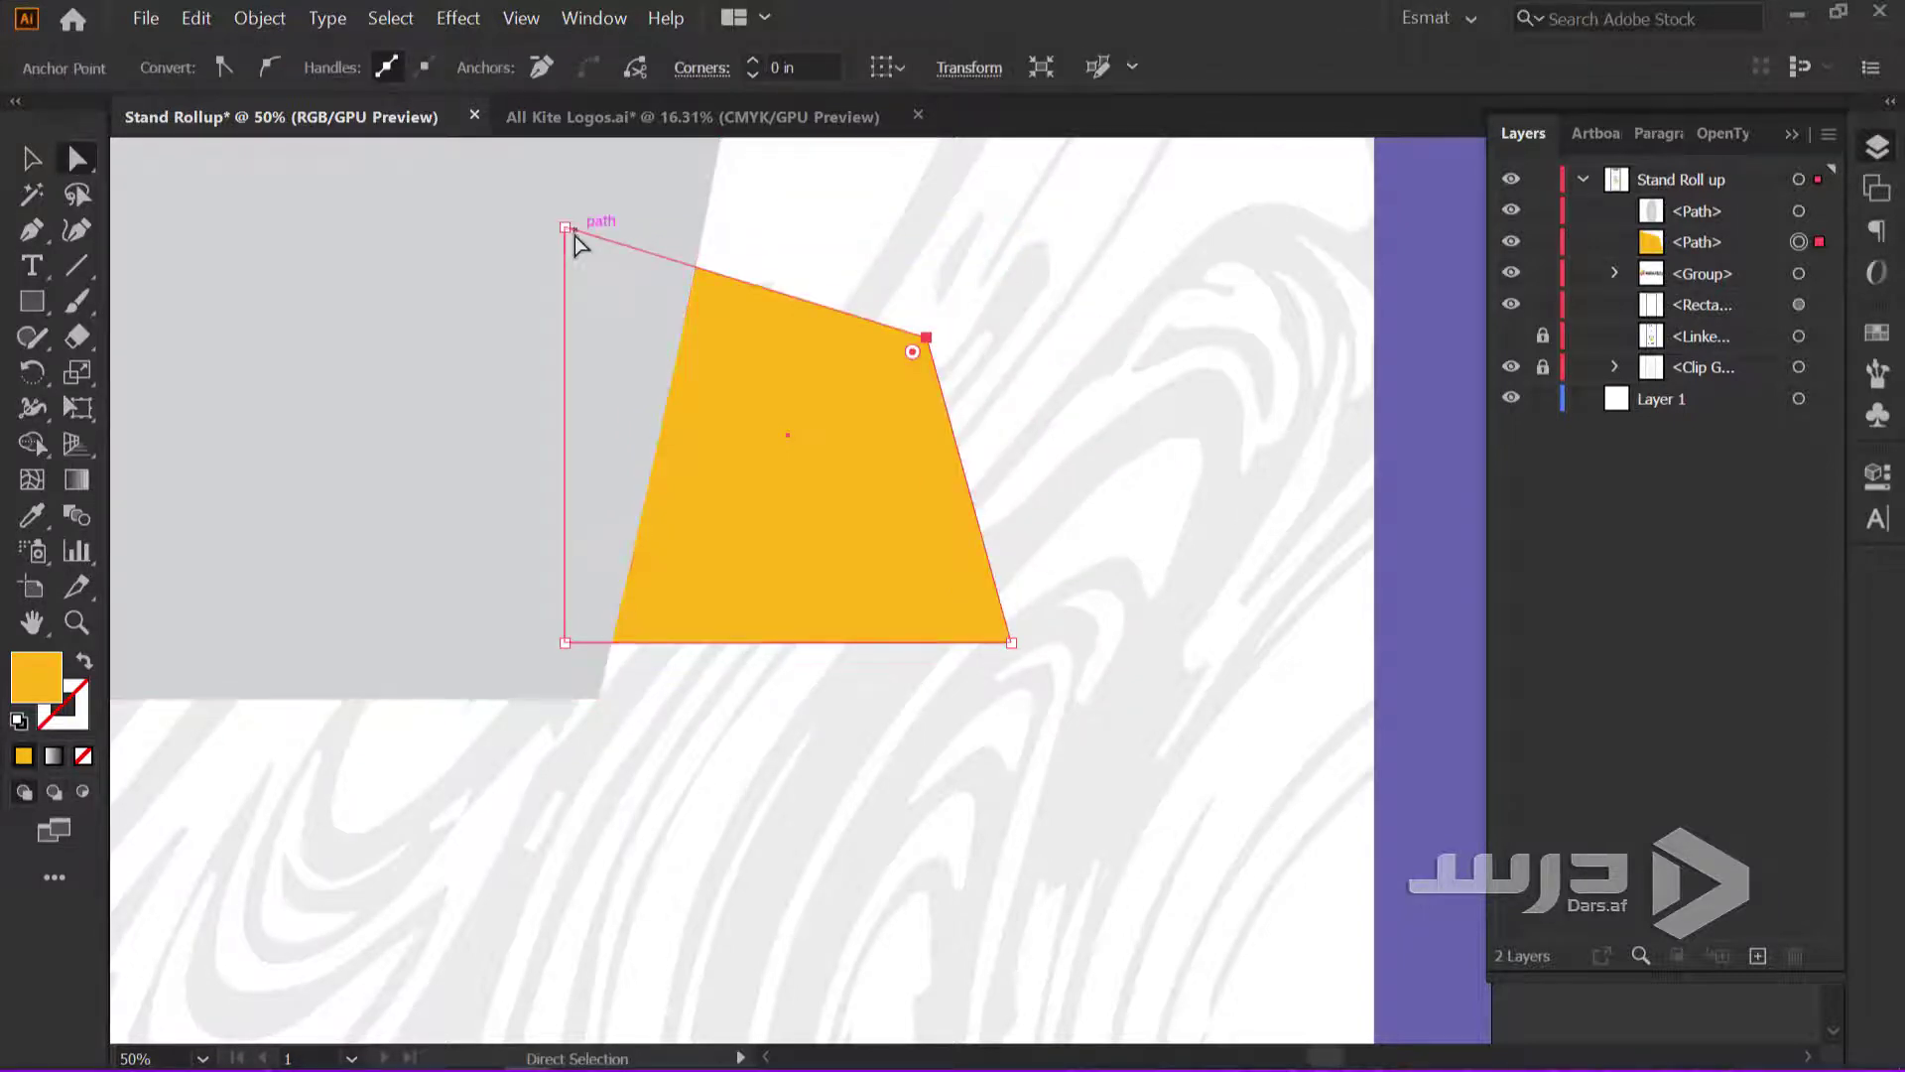
left_click(570, 237)
left_click(732, 309)
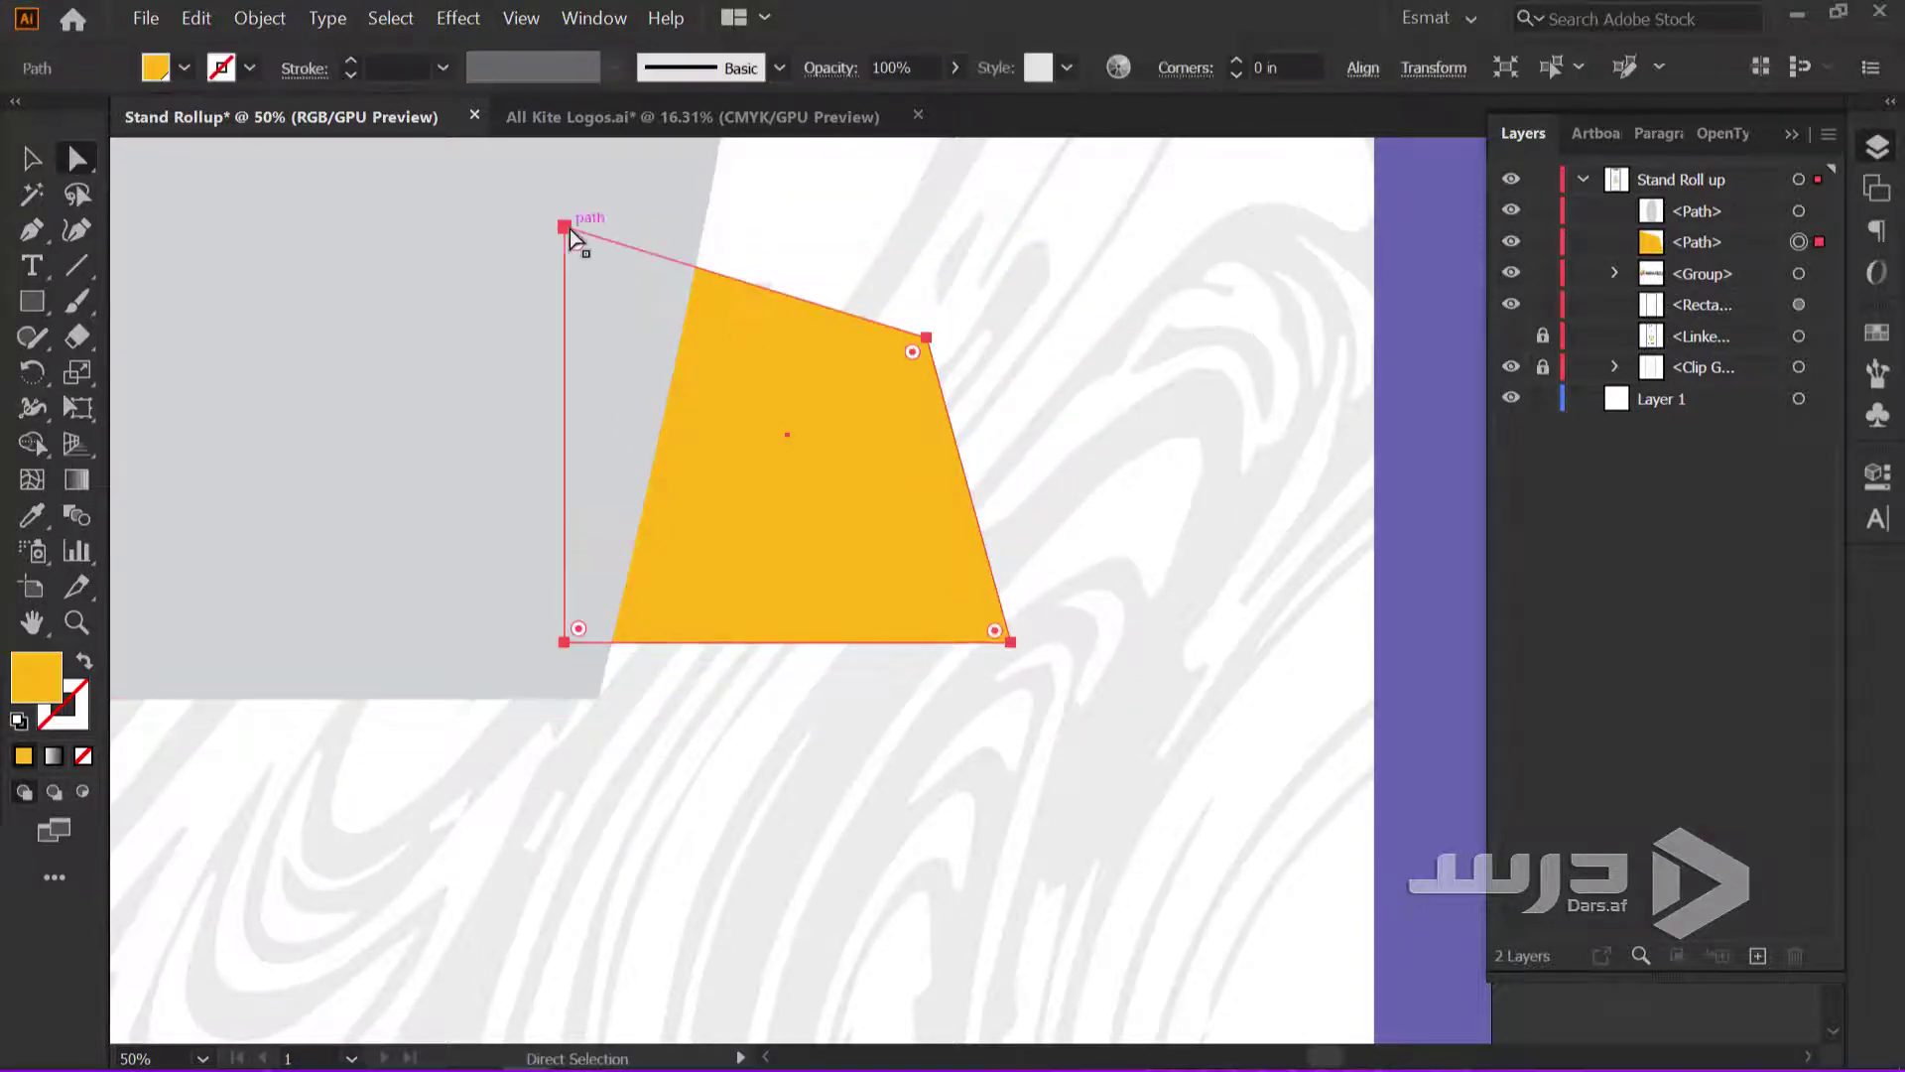
left_click_drag(646, 238, 694, 238)
key("ctrl+z")
Drag the remaining corners to finish the slanted fin shape, then reselect the fin
left_click_drag(570, 237, 697, 180)
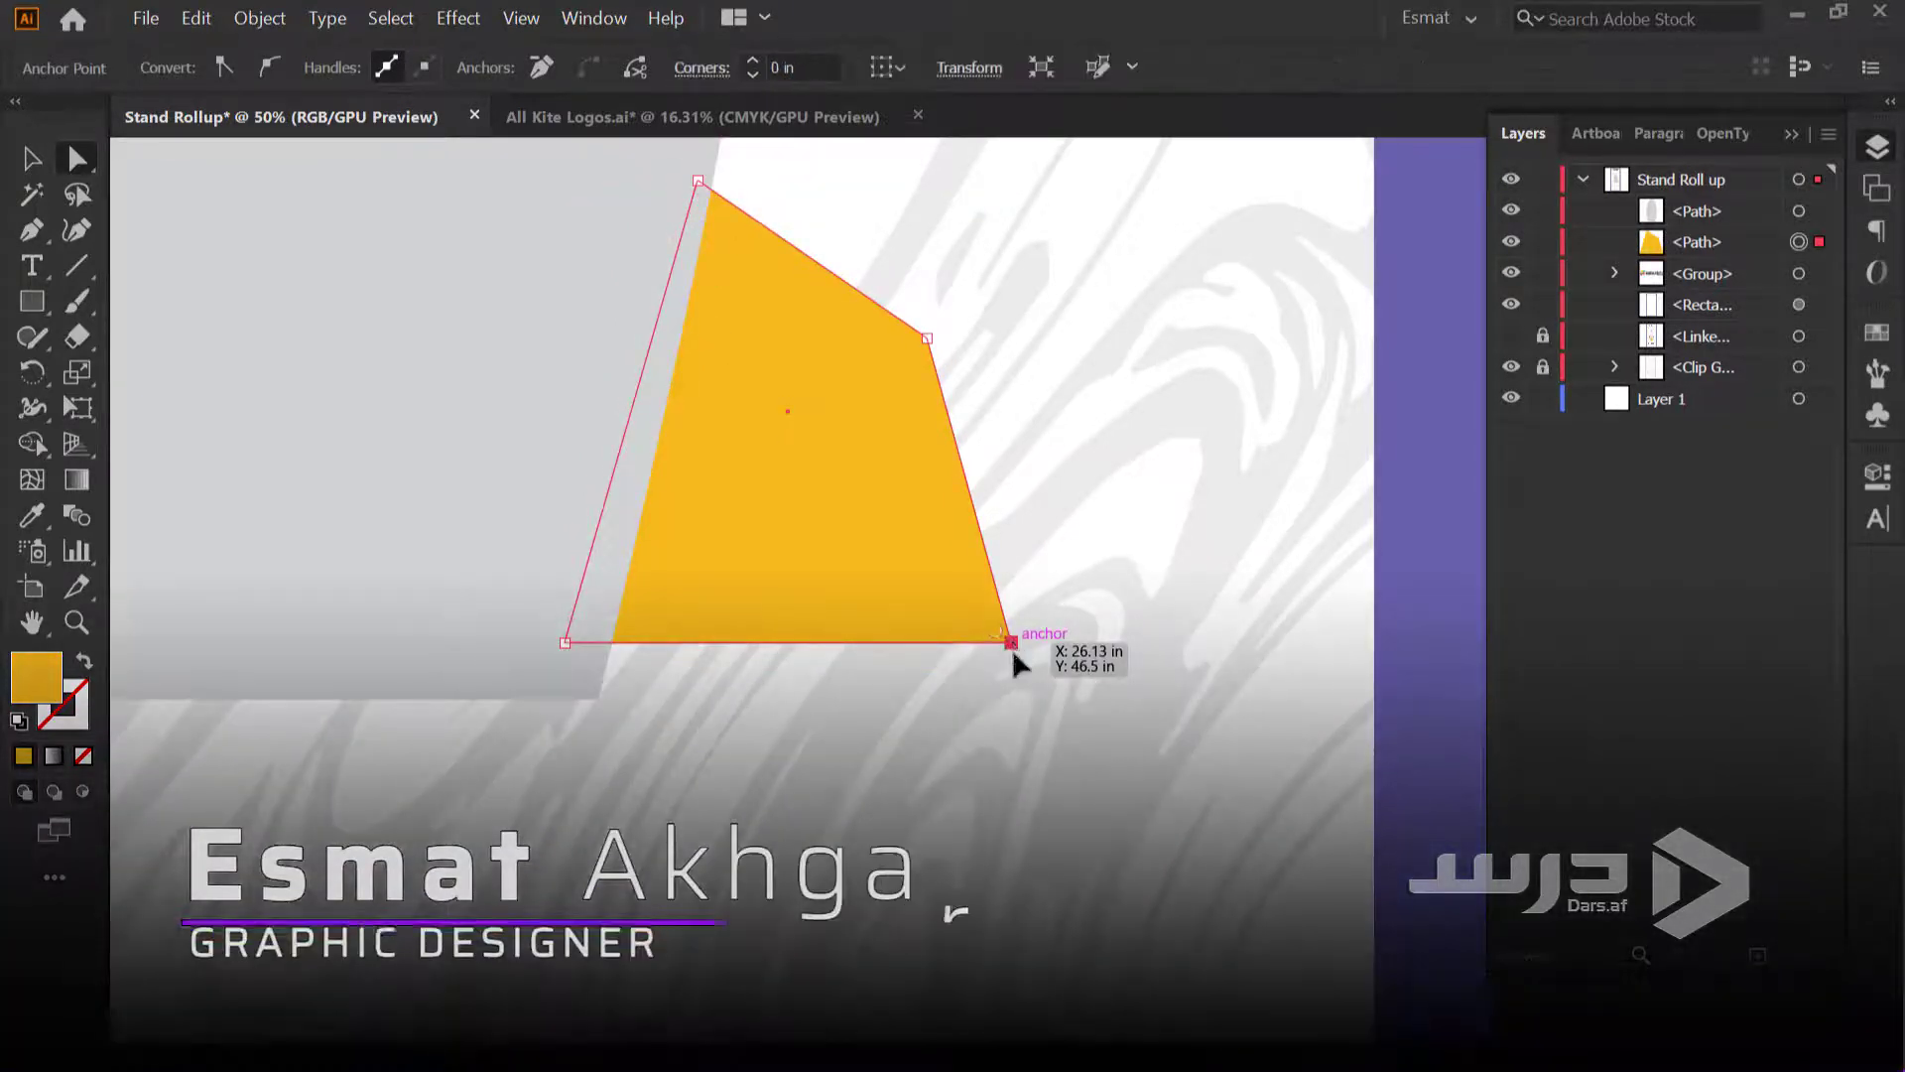
left_click_drag(1011, 643, 1094, 805)
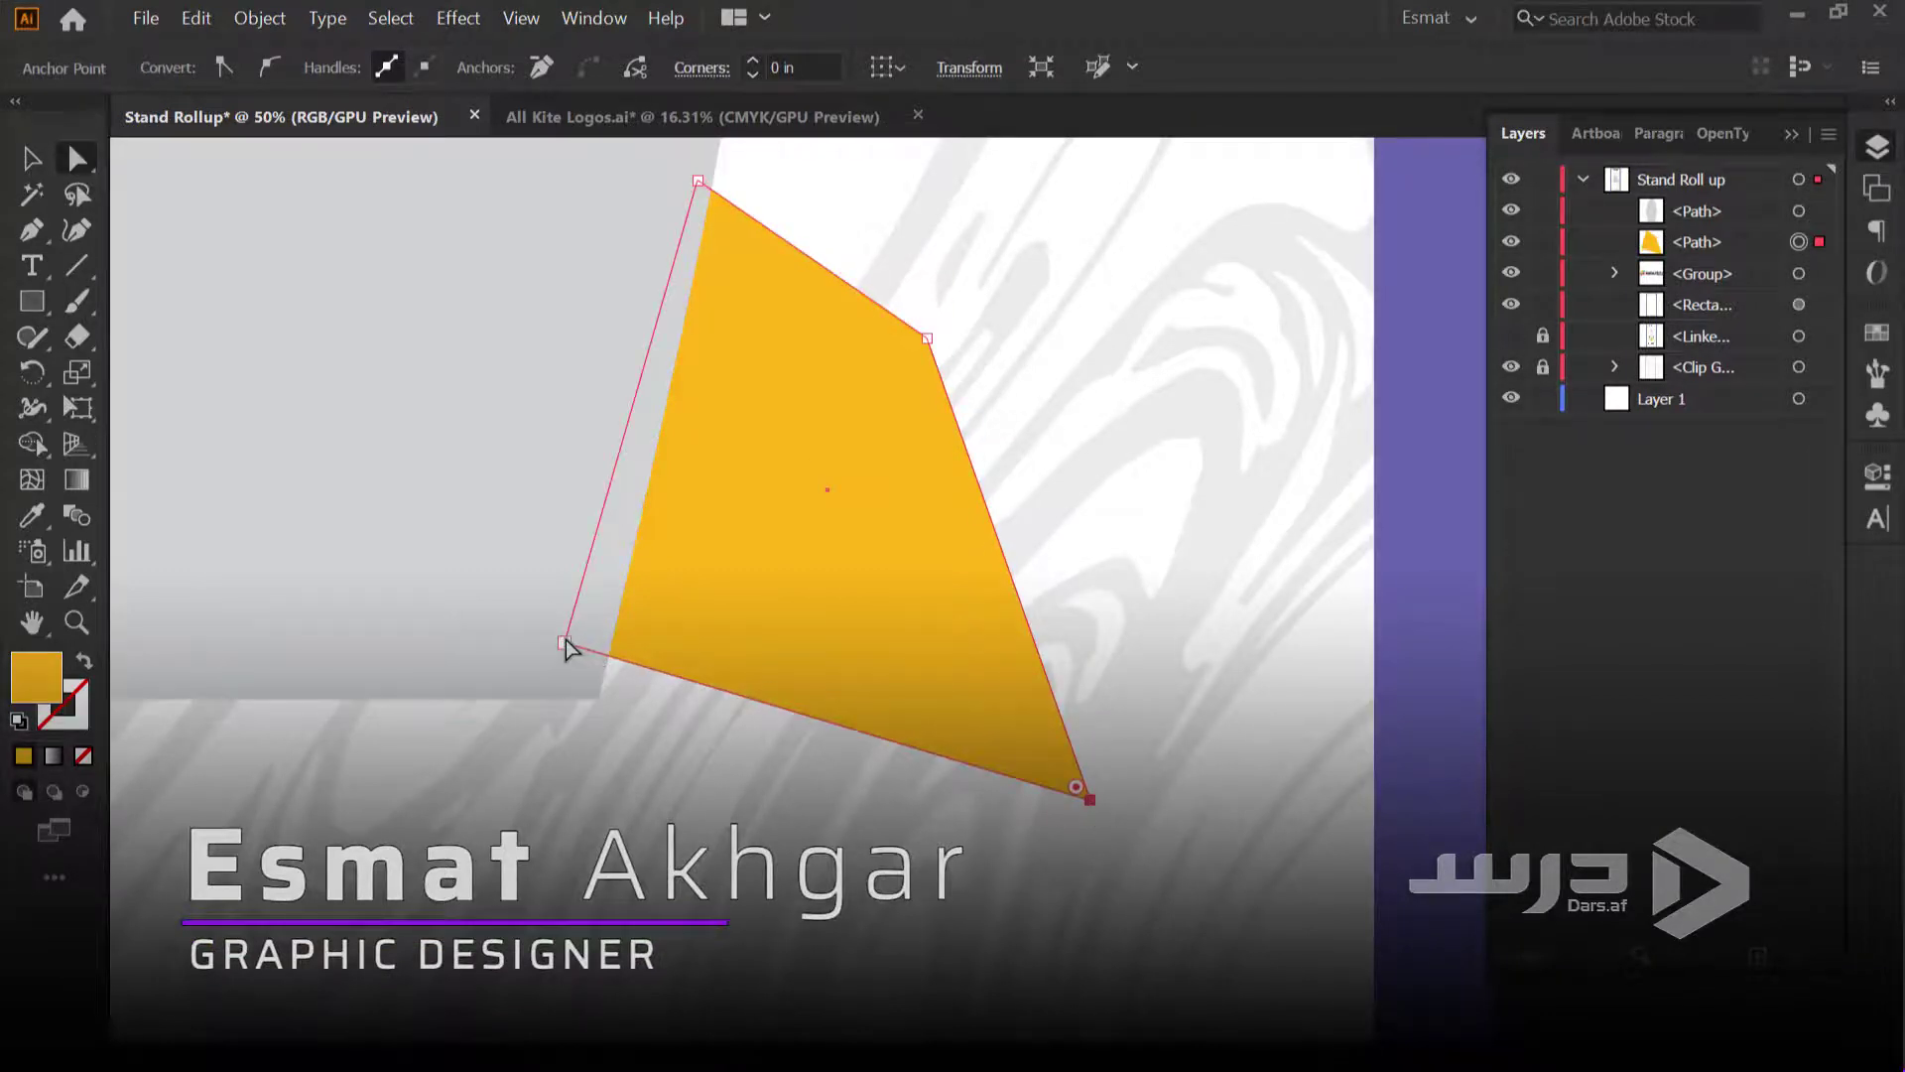
mouse_move(566, 643)
left_mouse_down()
mouse_move(600, 556)
mouse_move(587, 585)
left_mouse_up()
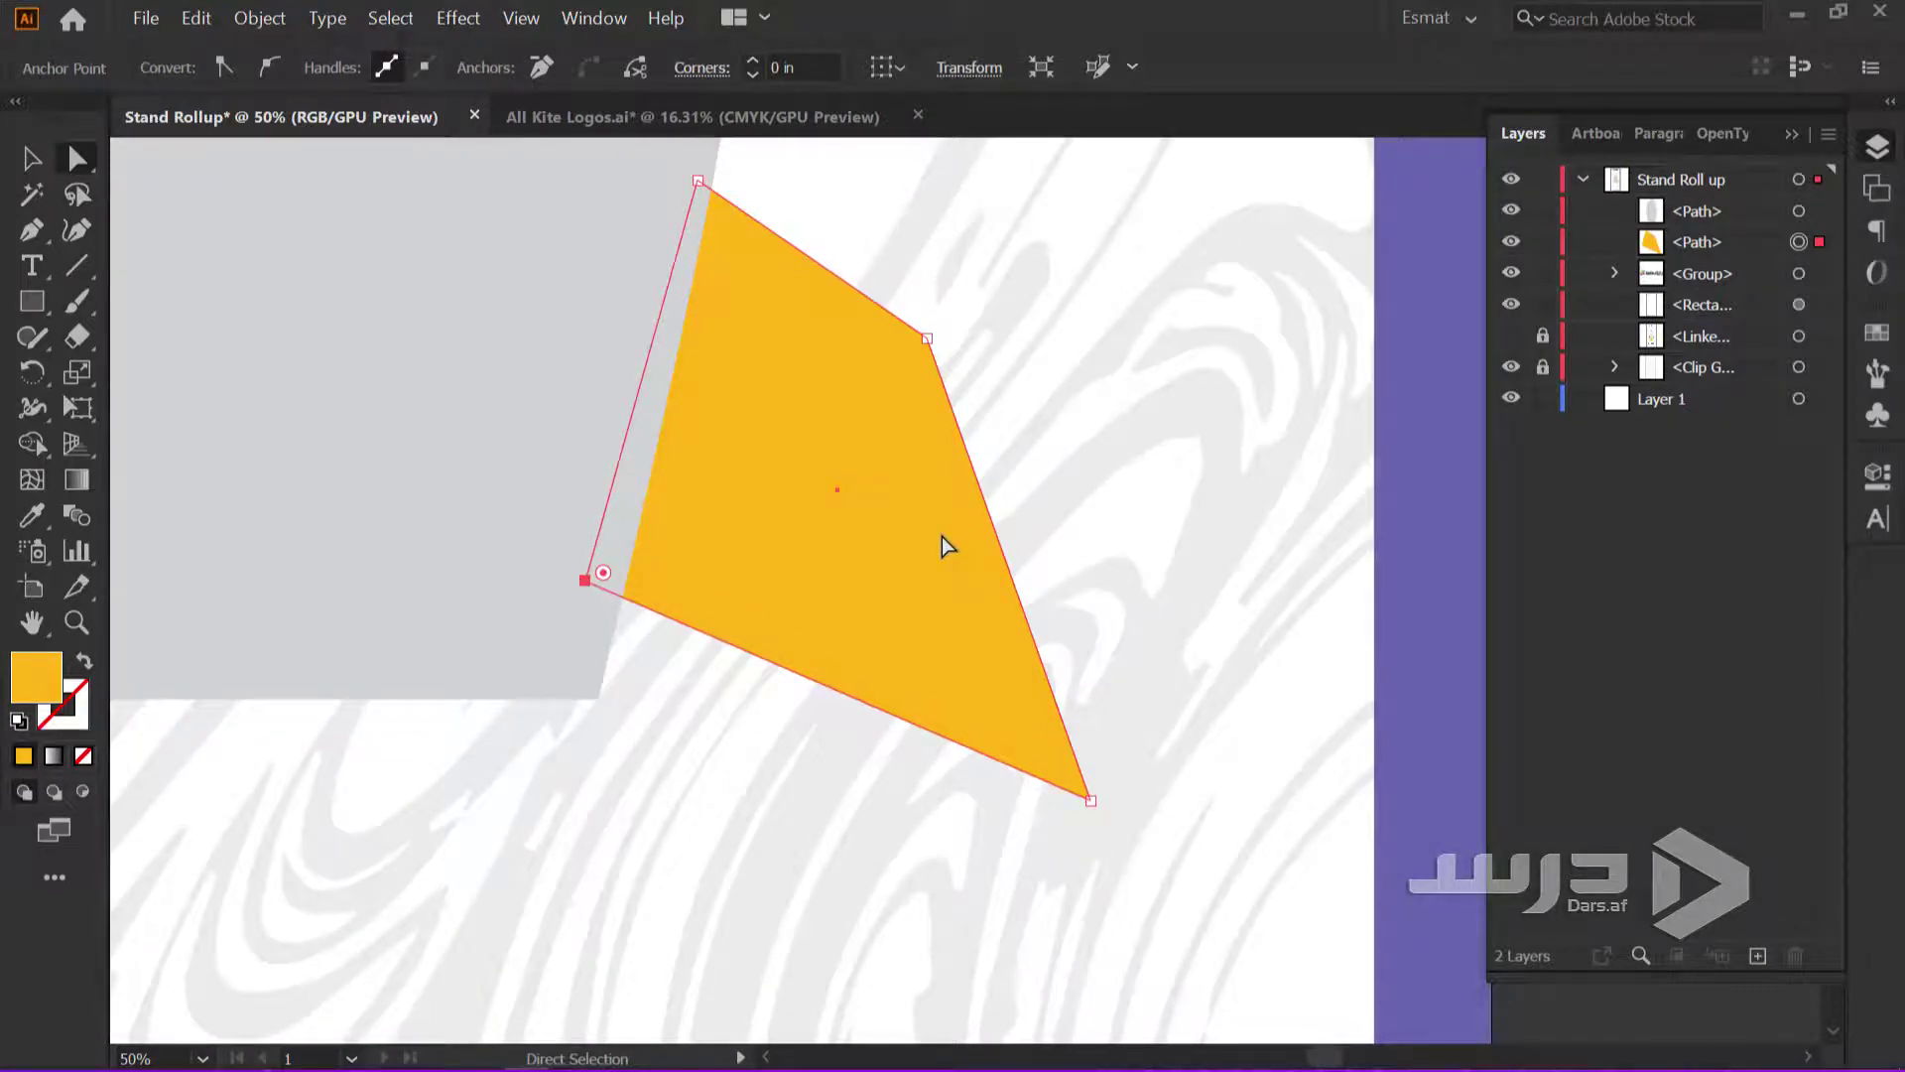
left_click(1240, 602)
scroll(1235, 606, "down", 3, "alt")
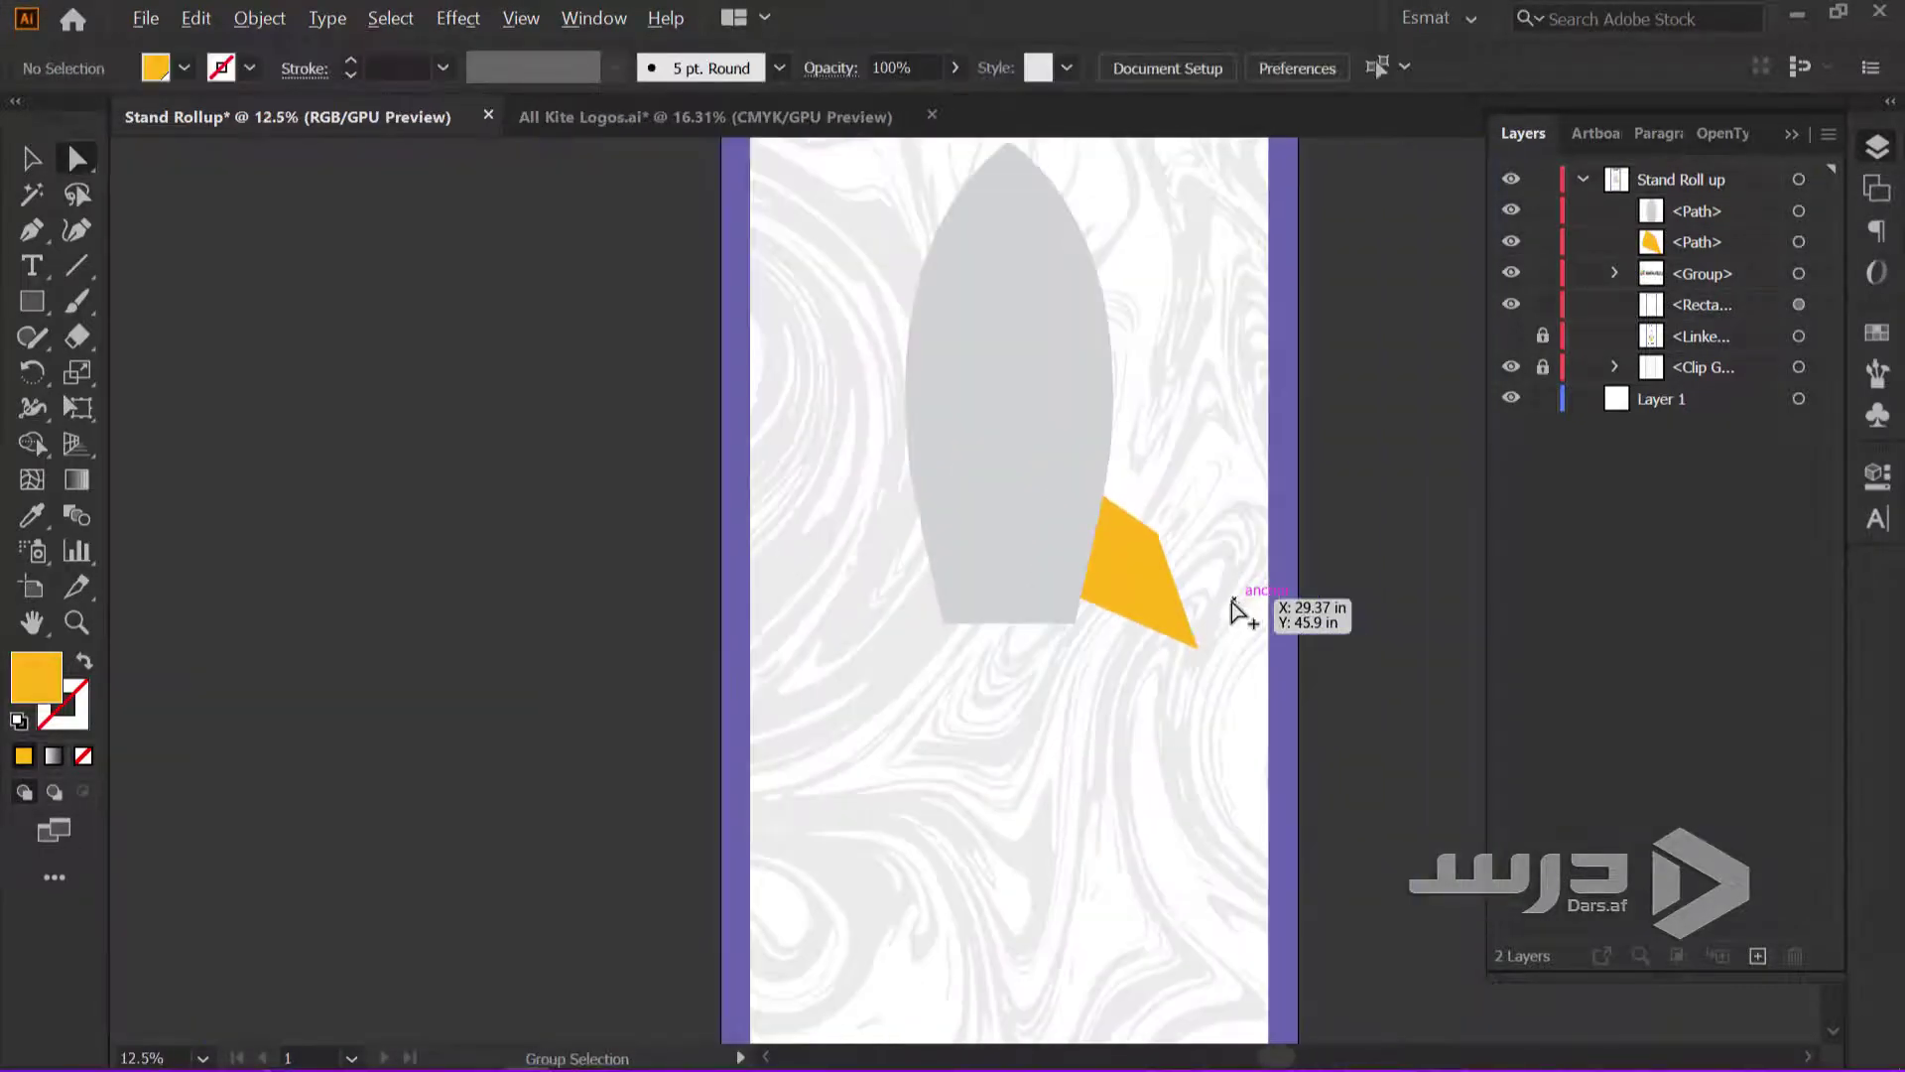
scroll(1052, 576, "down", 1, "alt")
left_click(1104, 735)
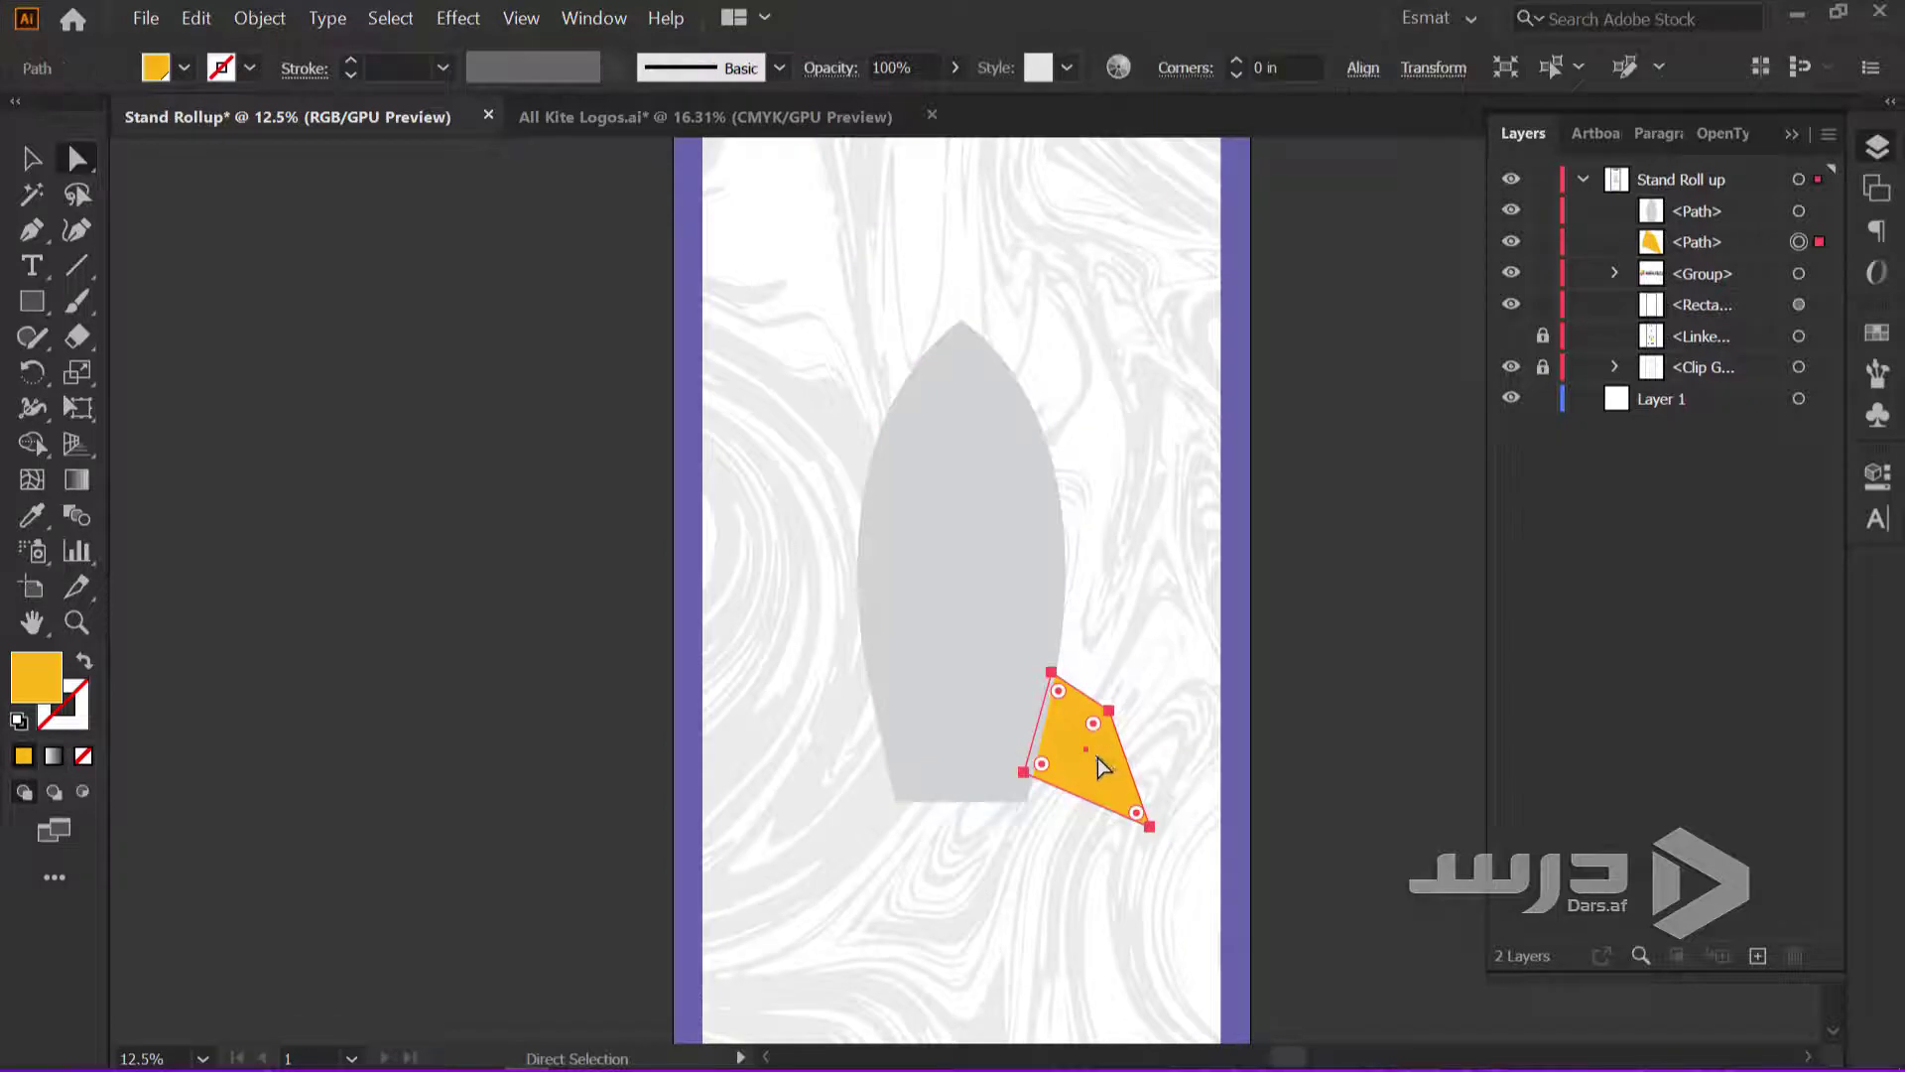
Reflect a copy of the yellow fin to the rocket's other side and group both fins
right_click(1097, 759)
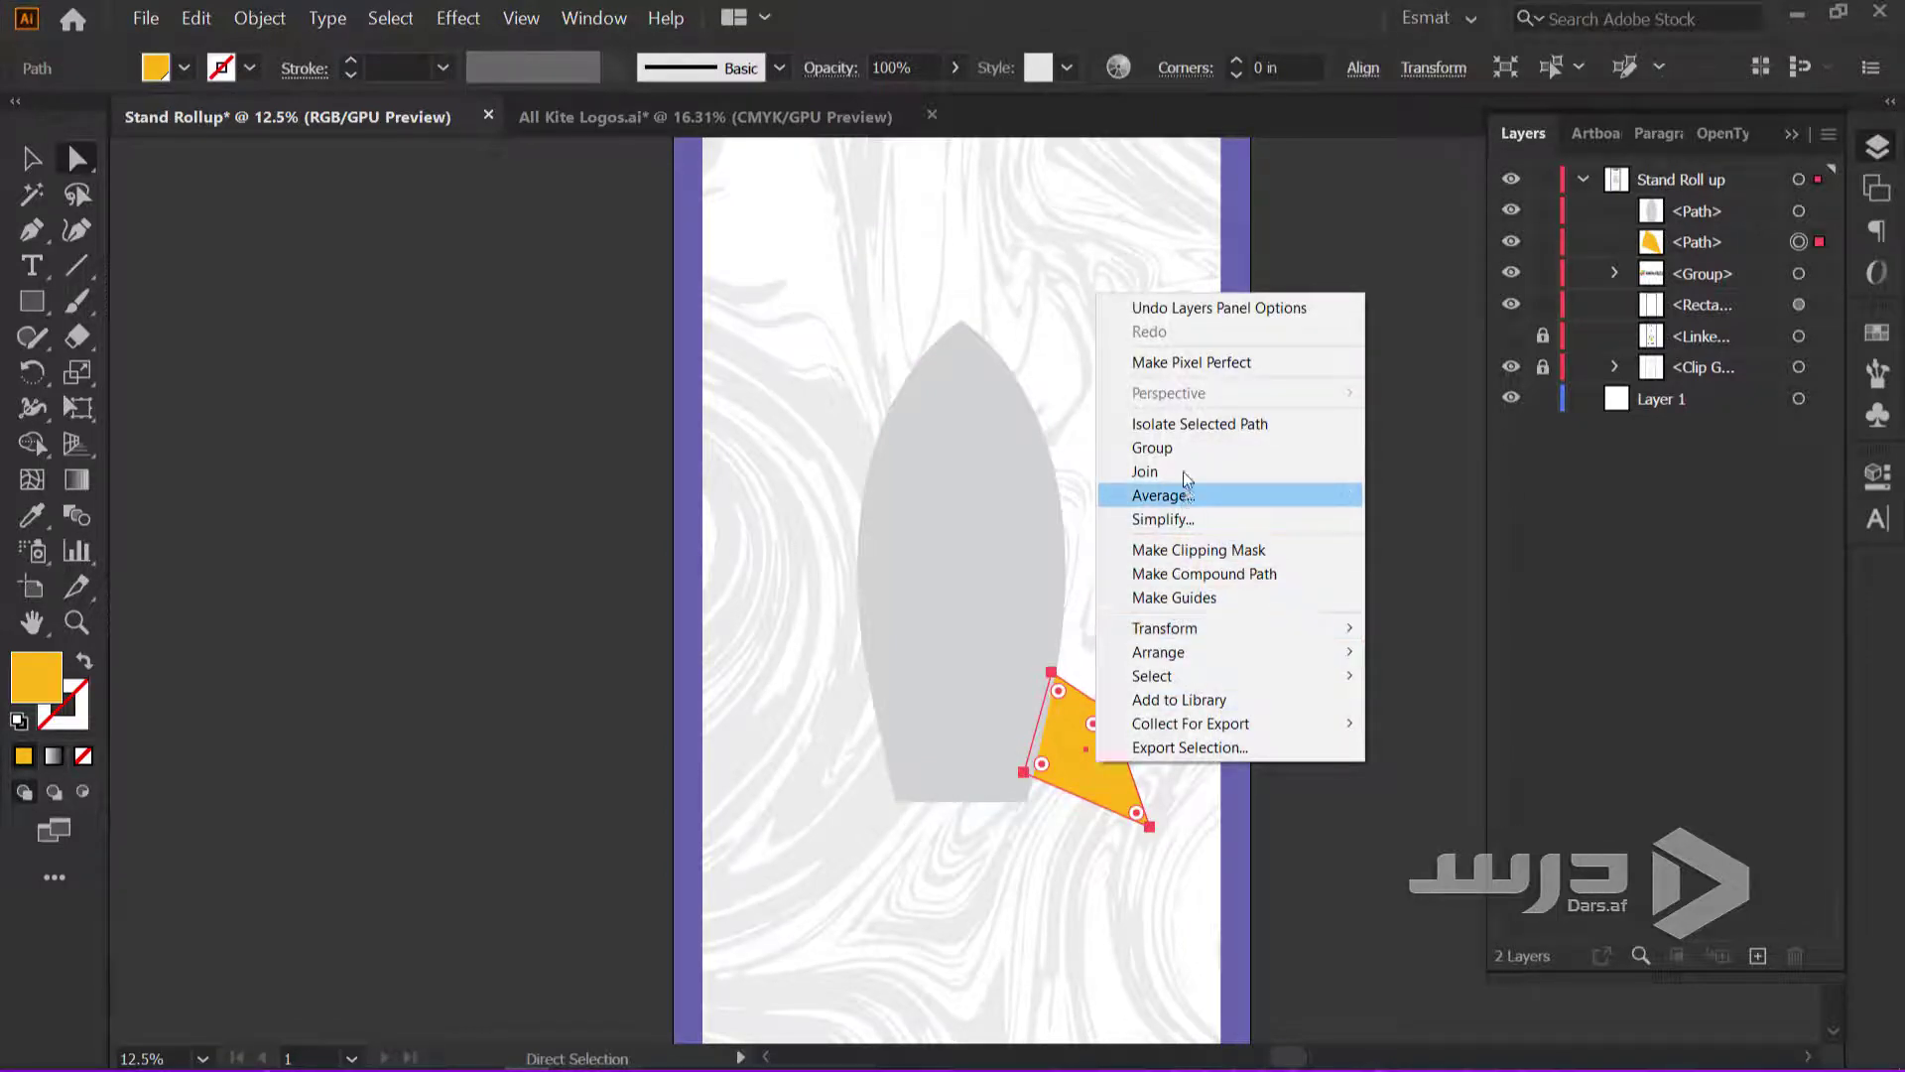
mouse_move(1165, 628)
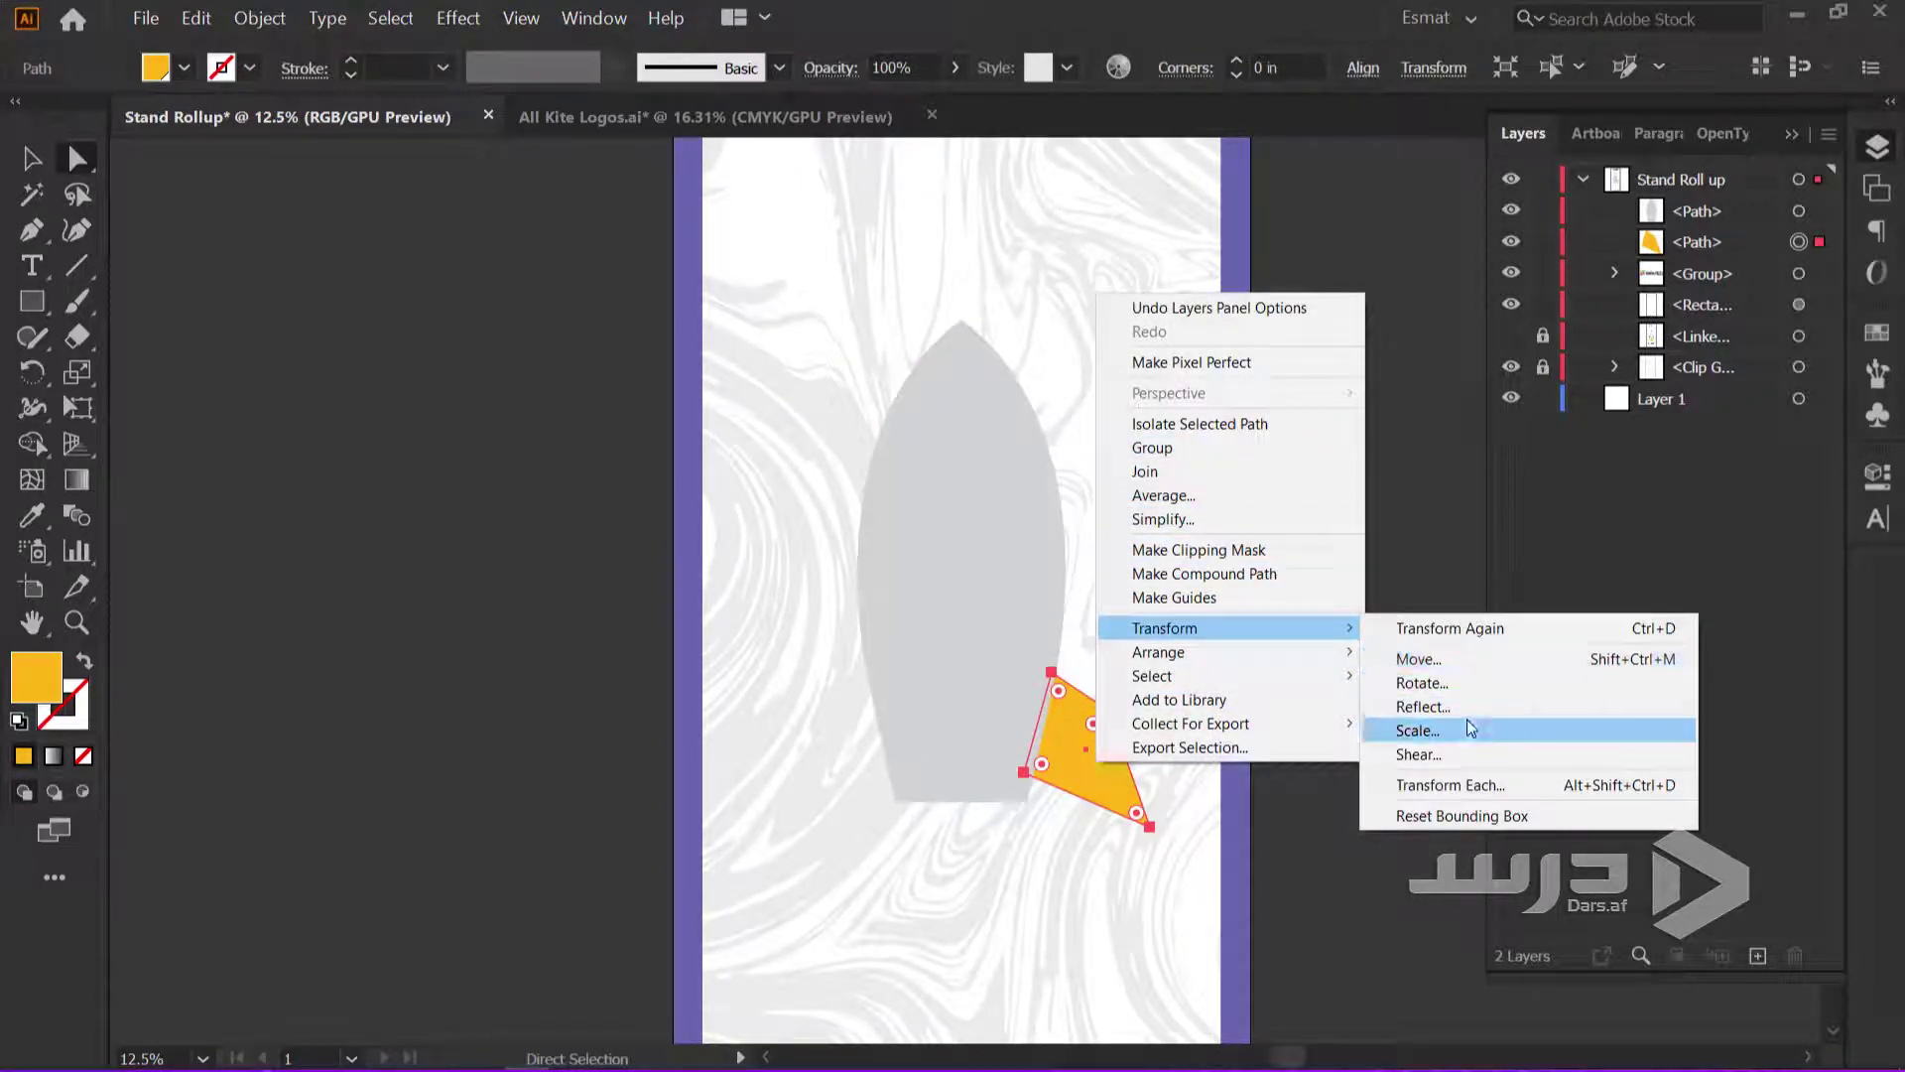
left_click(1462, 706)
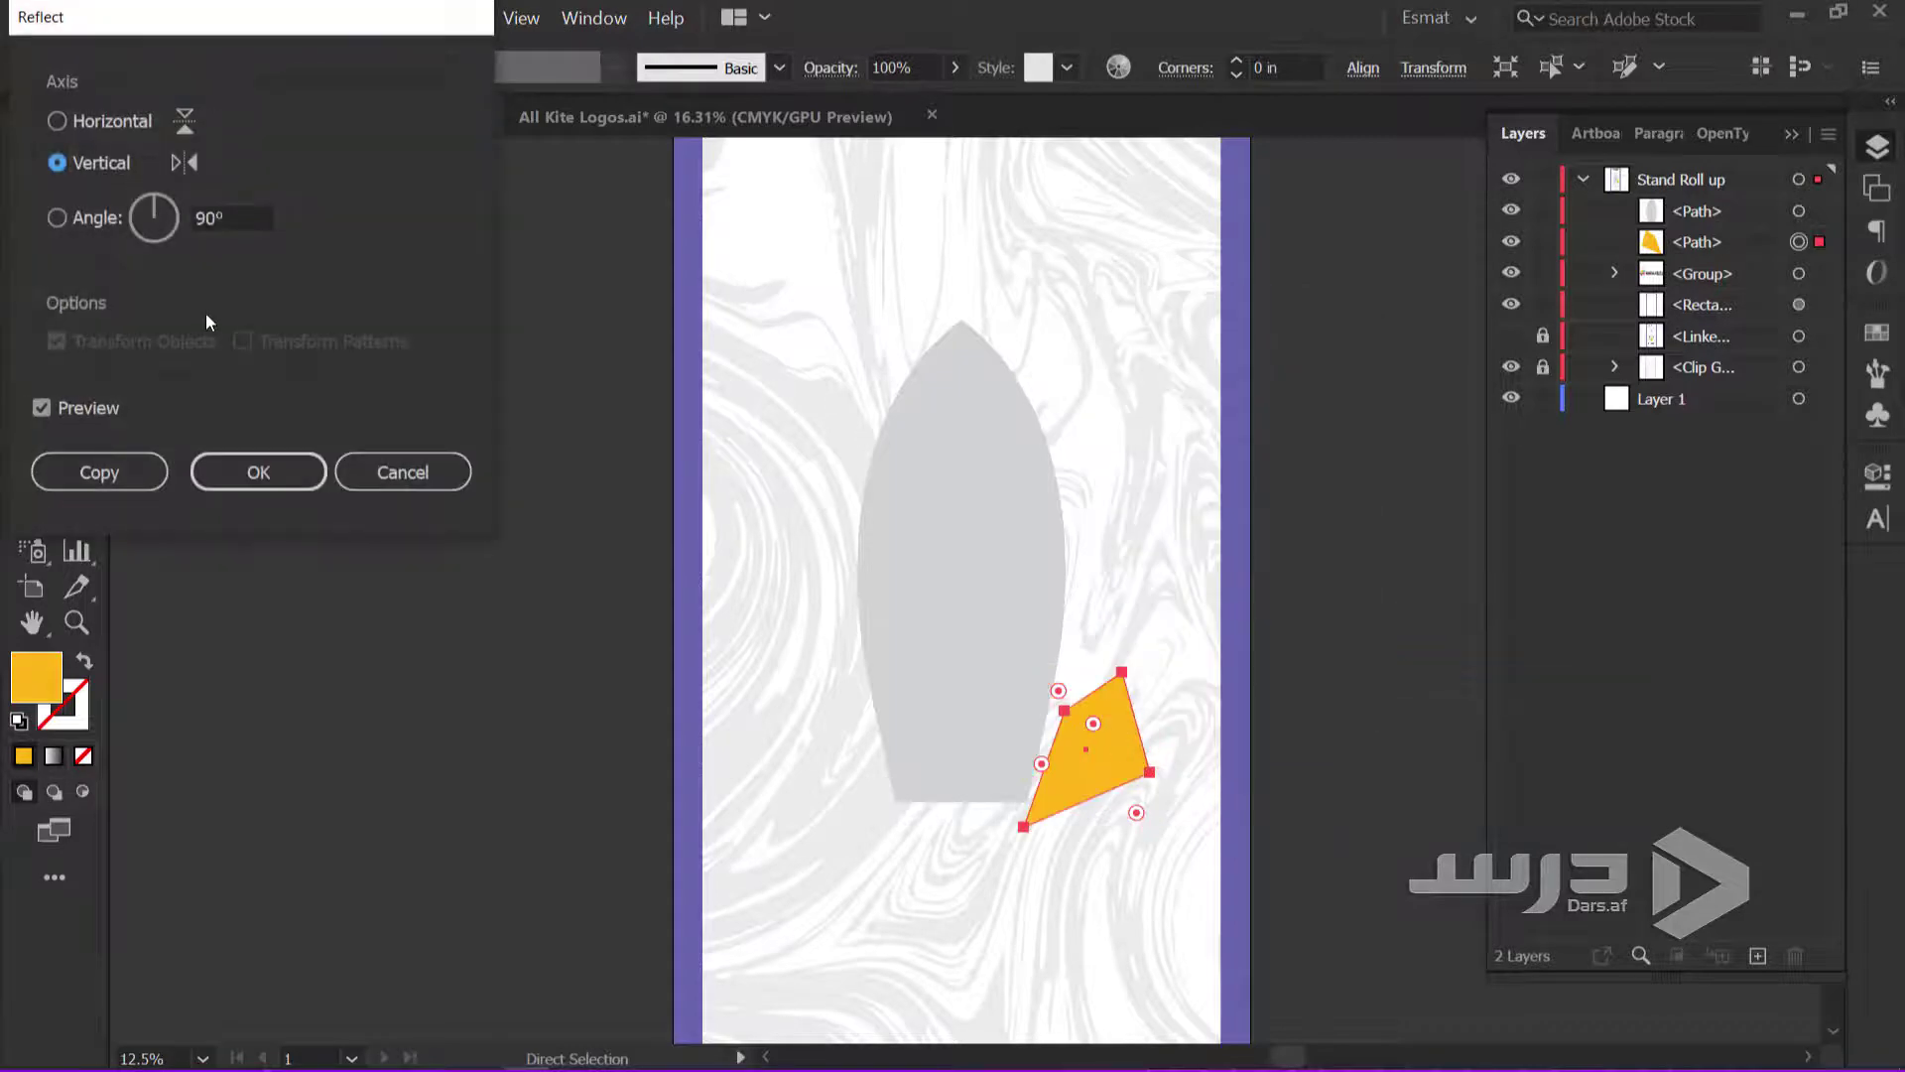
left_click(88, 475)
left_click_drag(1091, 768, 841, 759)
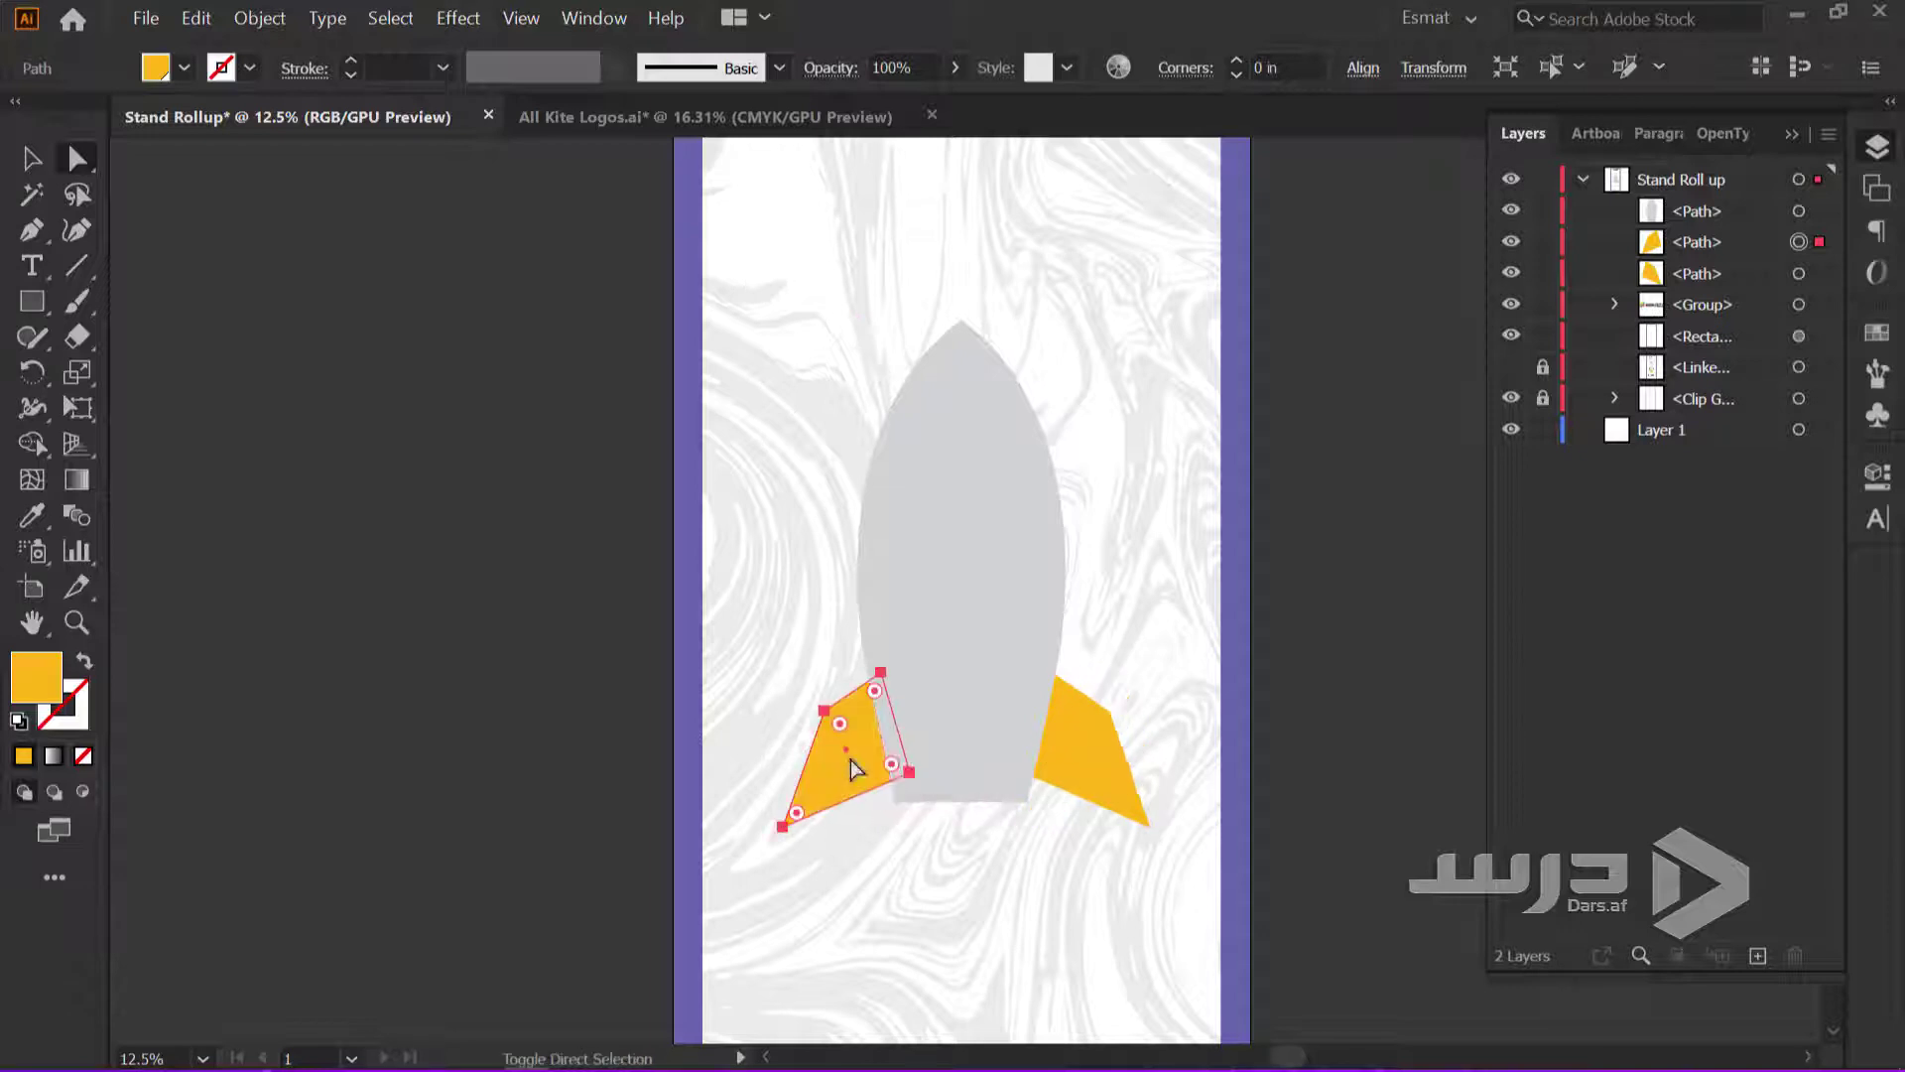
left_click(1099, 748, "shift")
key("ctrl+g")
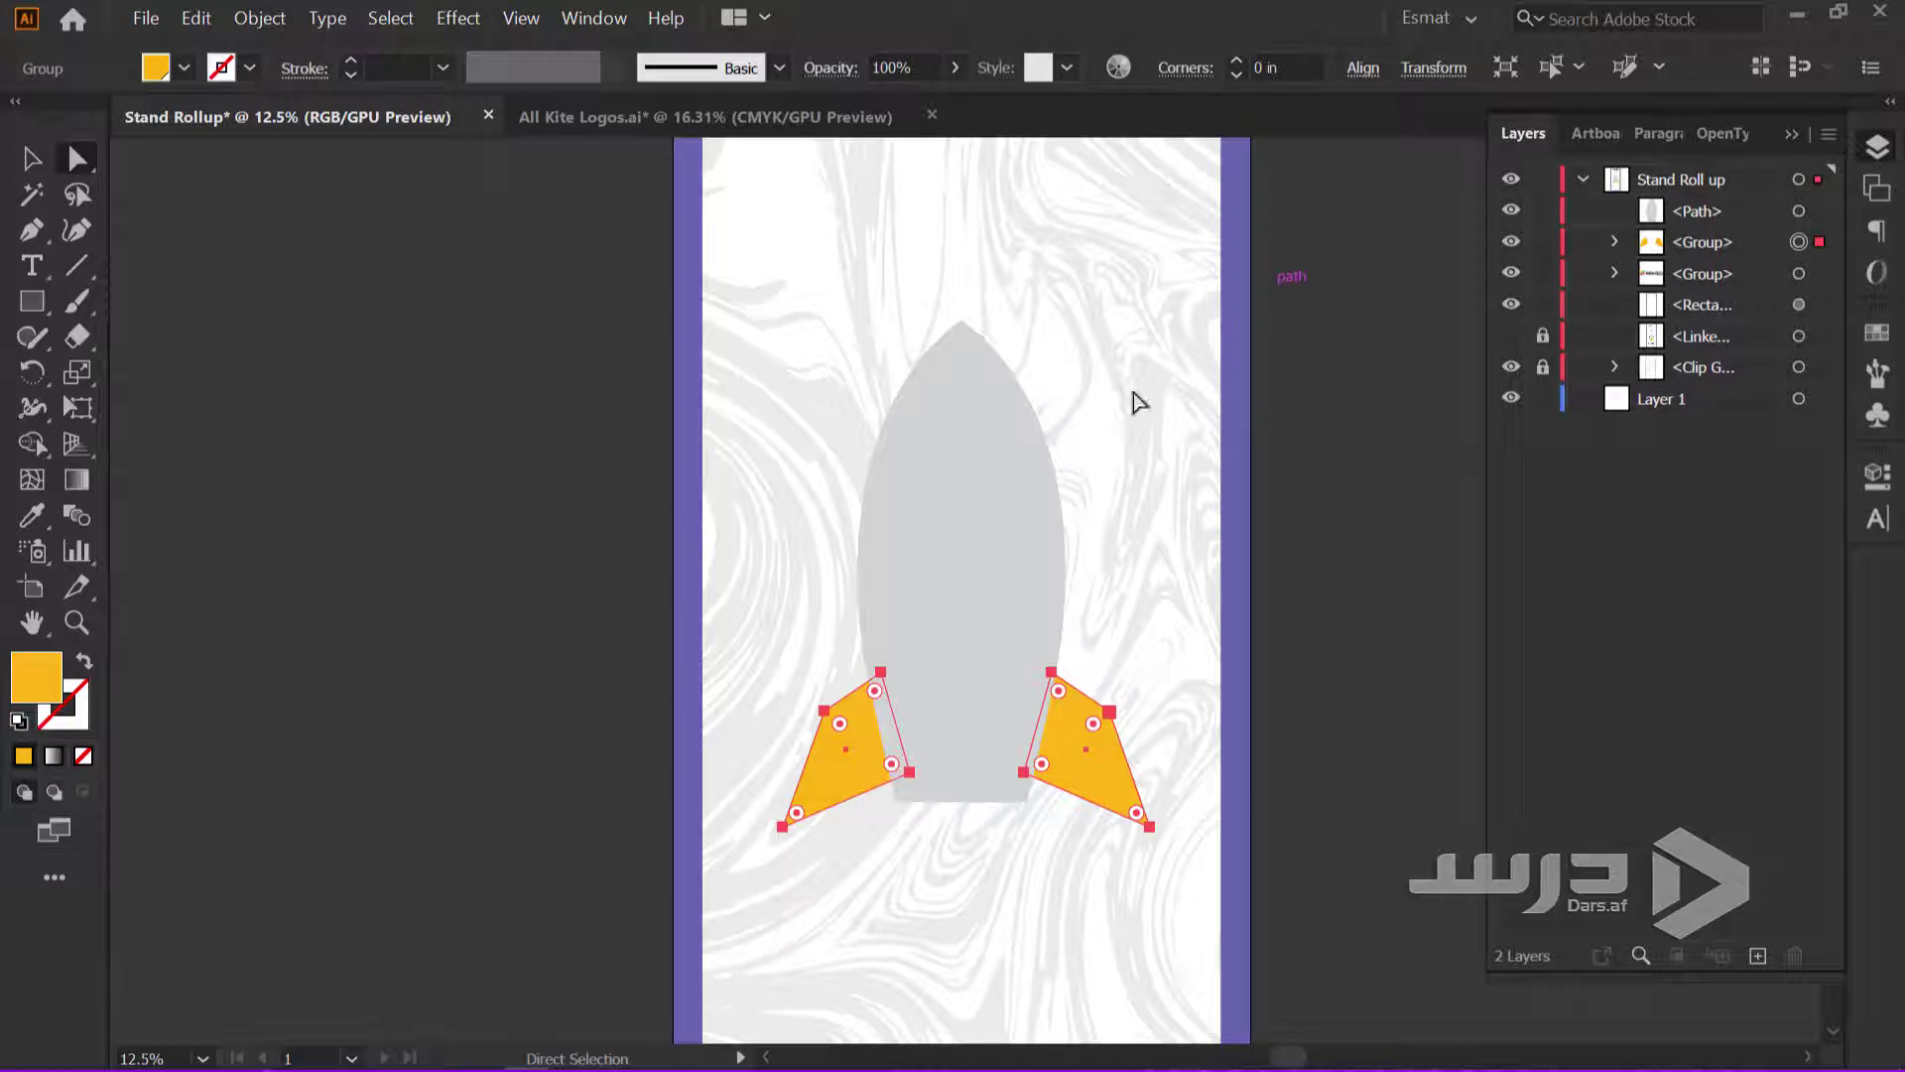
Horizontally centre the fin group on the grey rocket body
left_click(1020, 418, "shift")
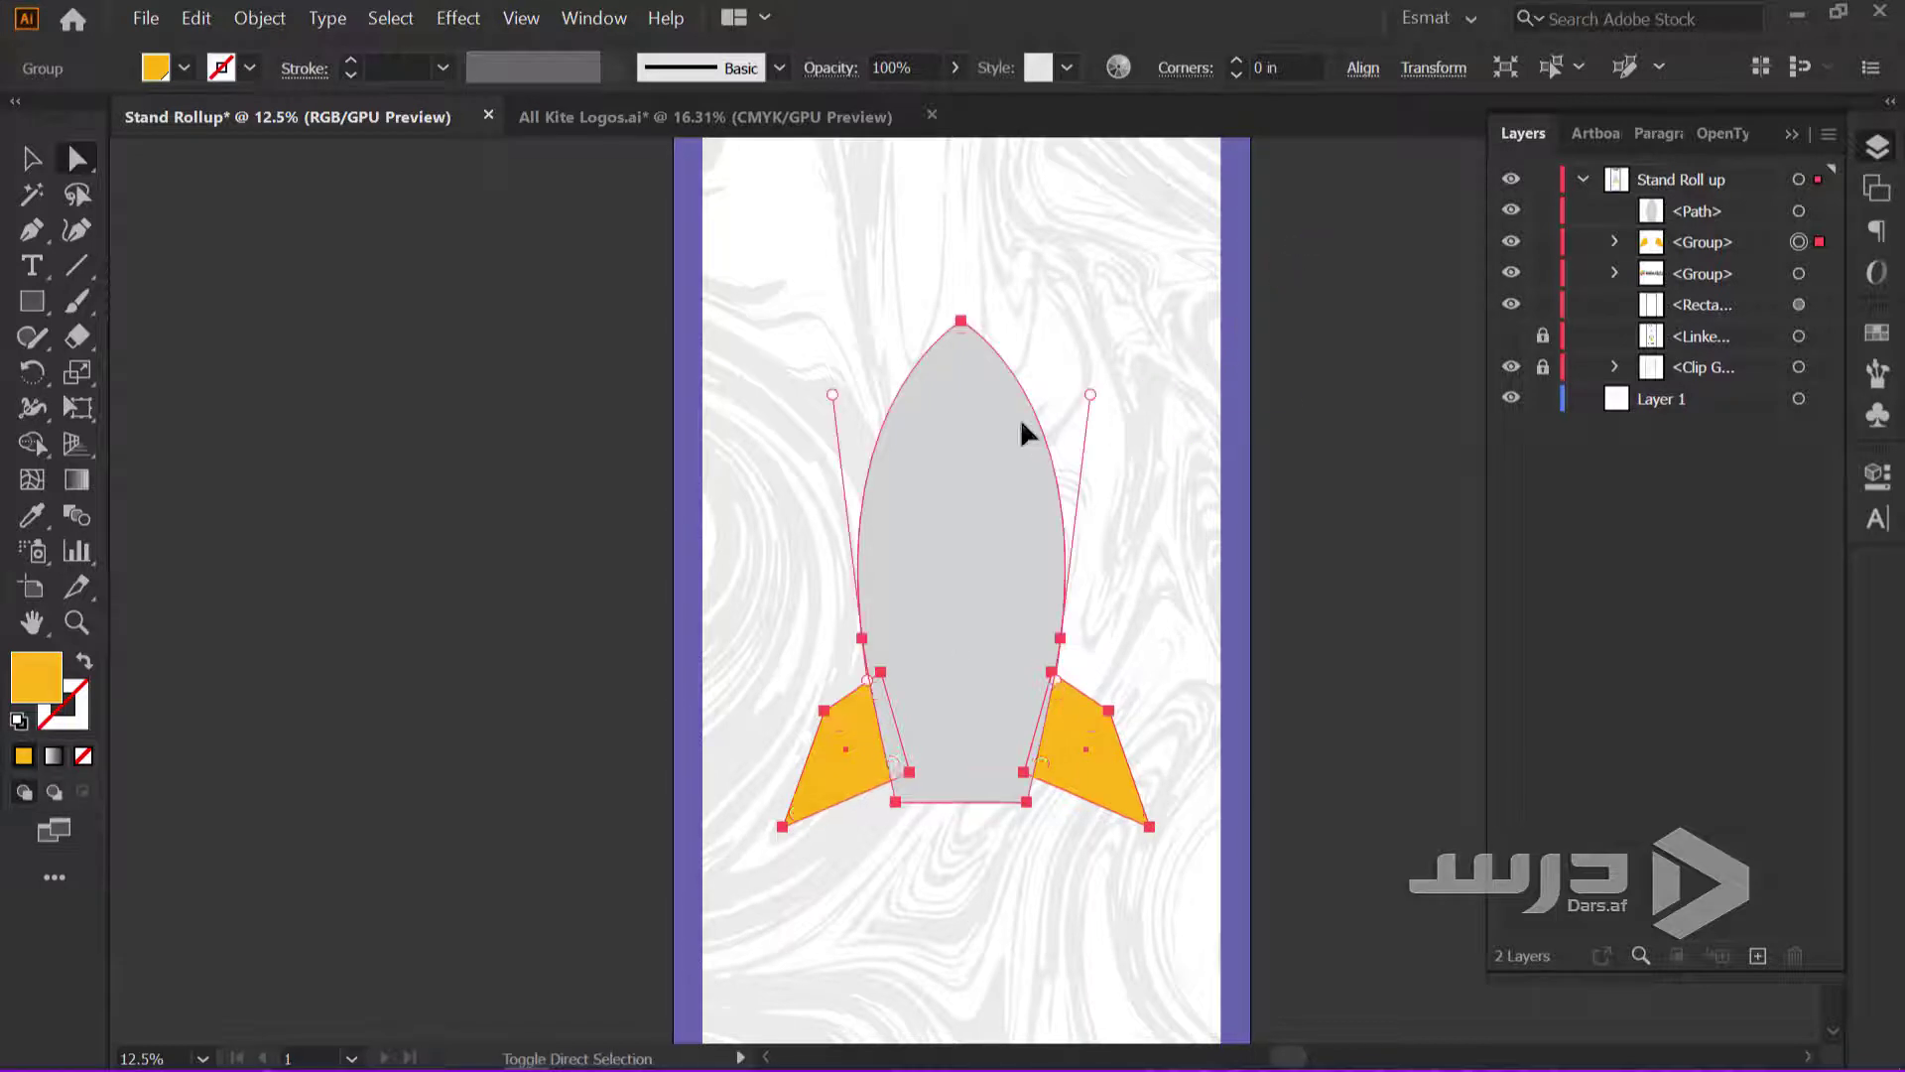
left_click(1368, 73)
left_click(1130, 158)
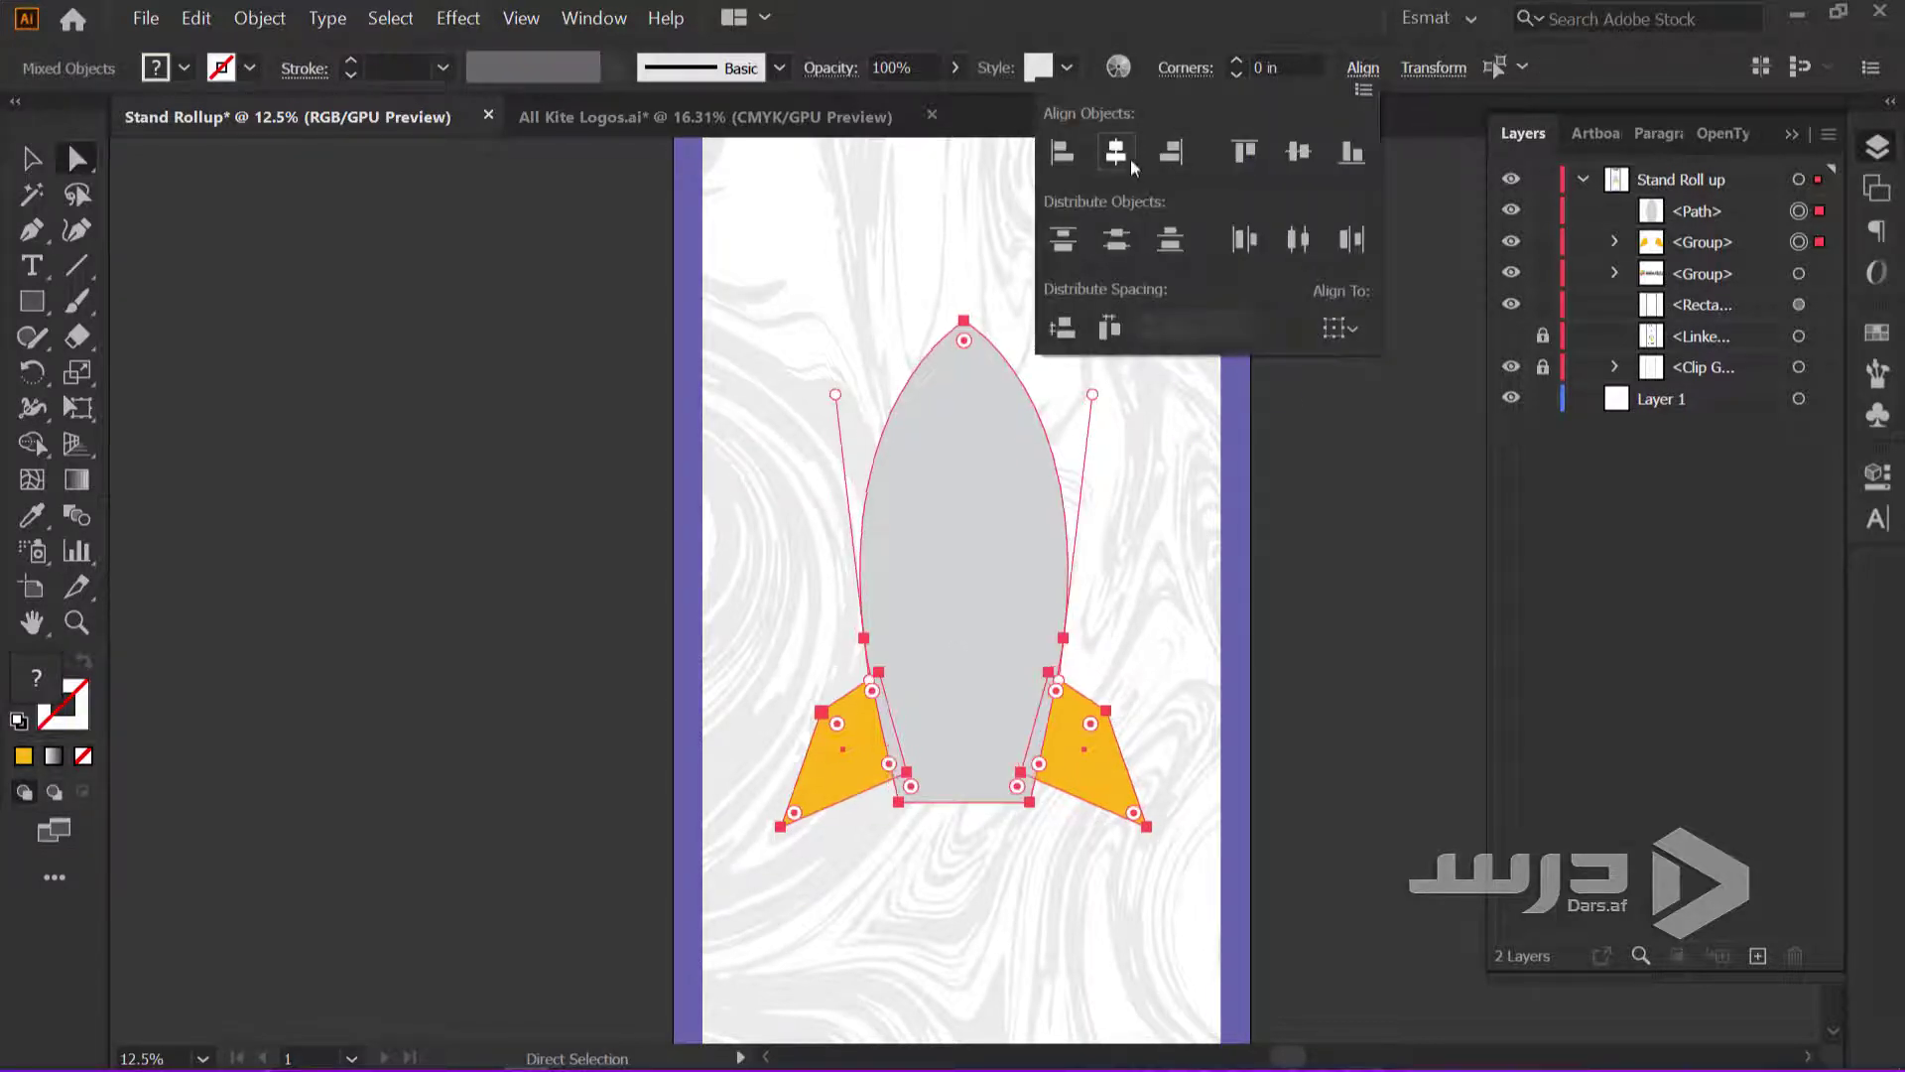
left_click(1346, 691)
scroll(1069, 809, "up", 1, "alt")
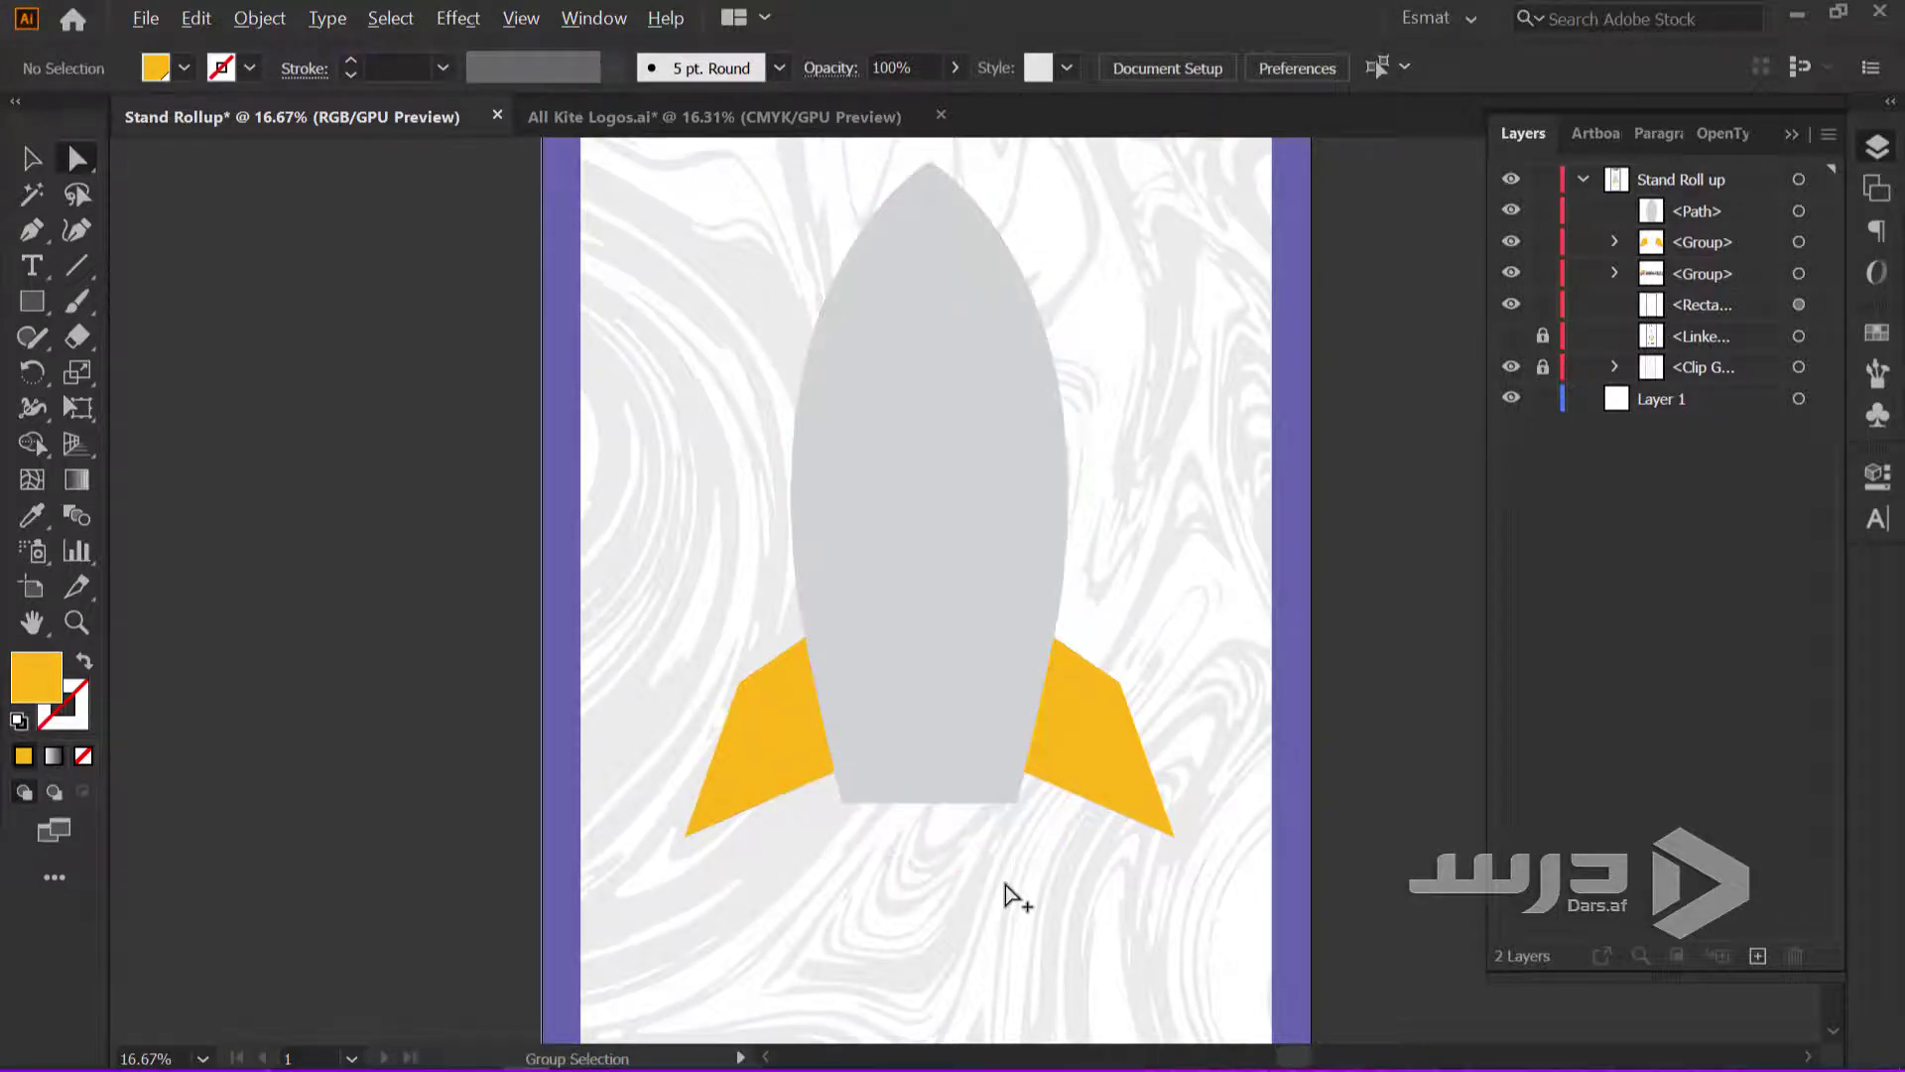
Draw a closed four-point Pen path below the rocket with a curved left side and bottom tip
scroll(1005, 887, "up", 3)
key("p")
scroll(871, 689, "down", 3)
scroll(757, 863, "up", 1)
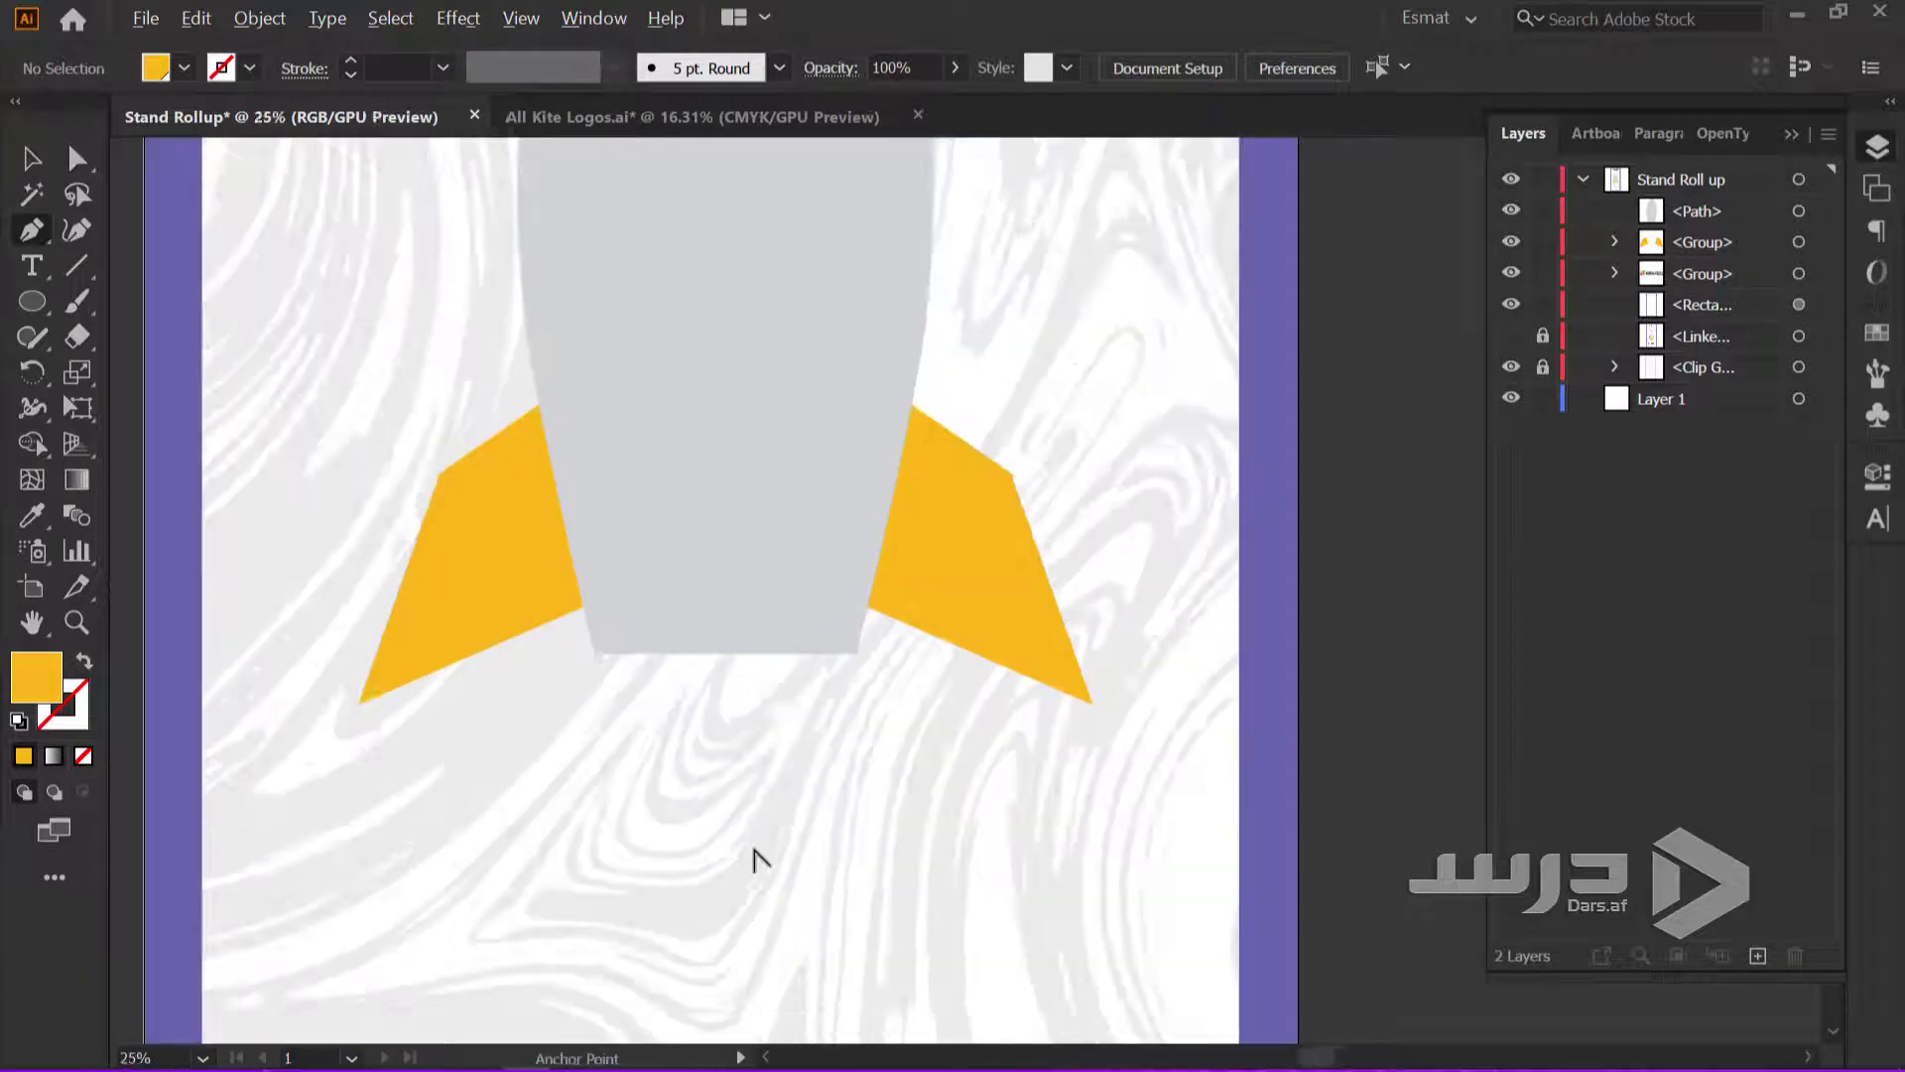
scroll(754, 859, "up", 1)
left_click_drag(688, 672, 571, 553)
left_click(40, 171)
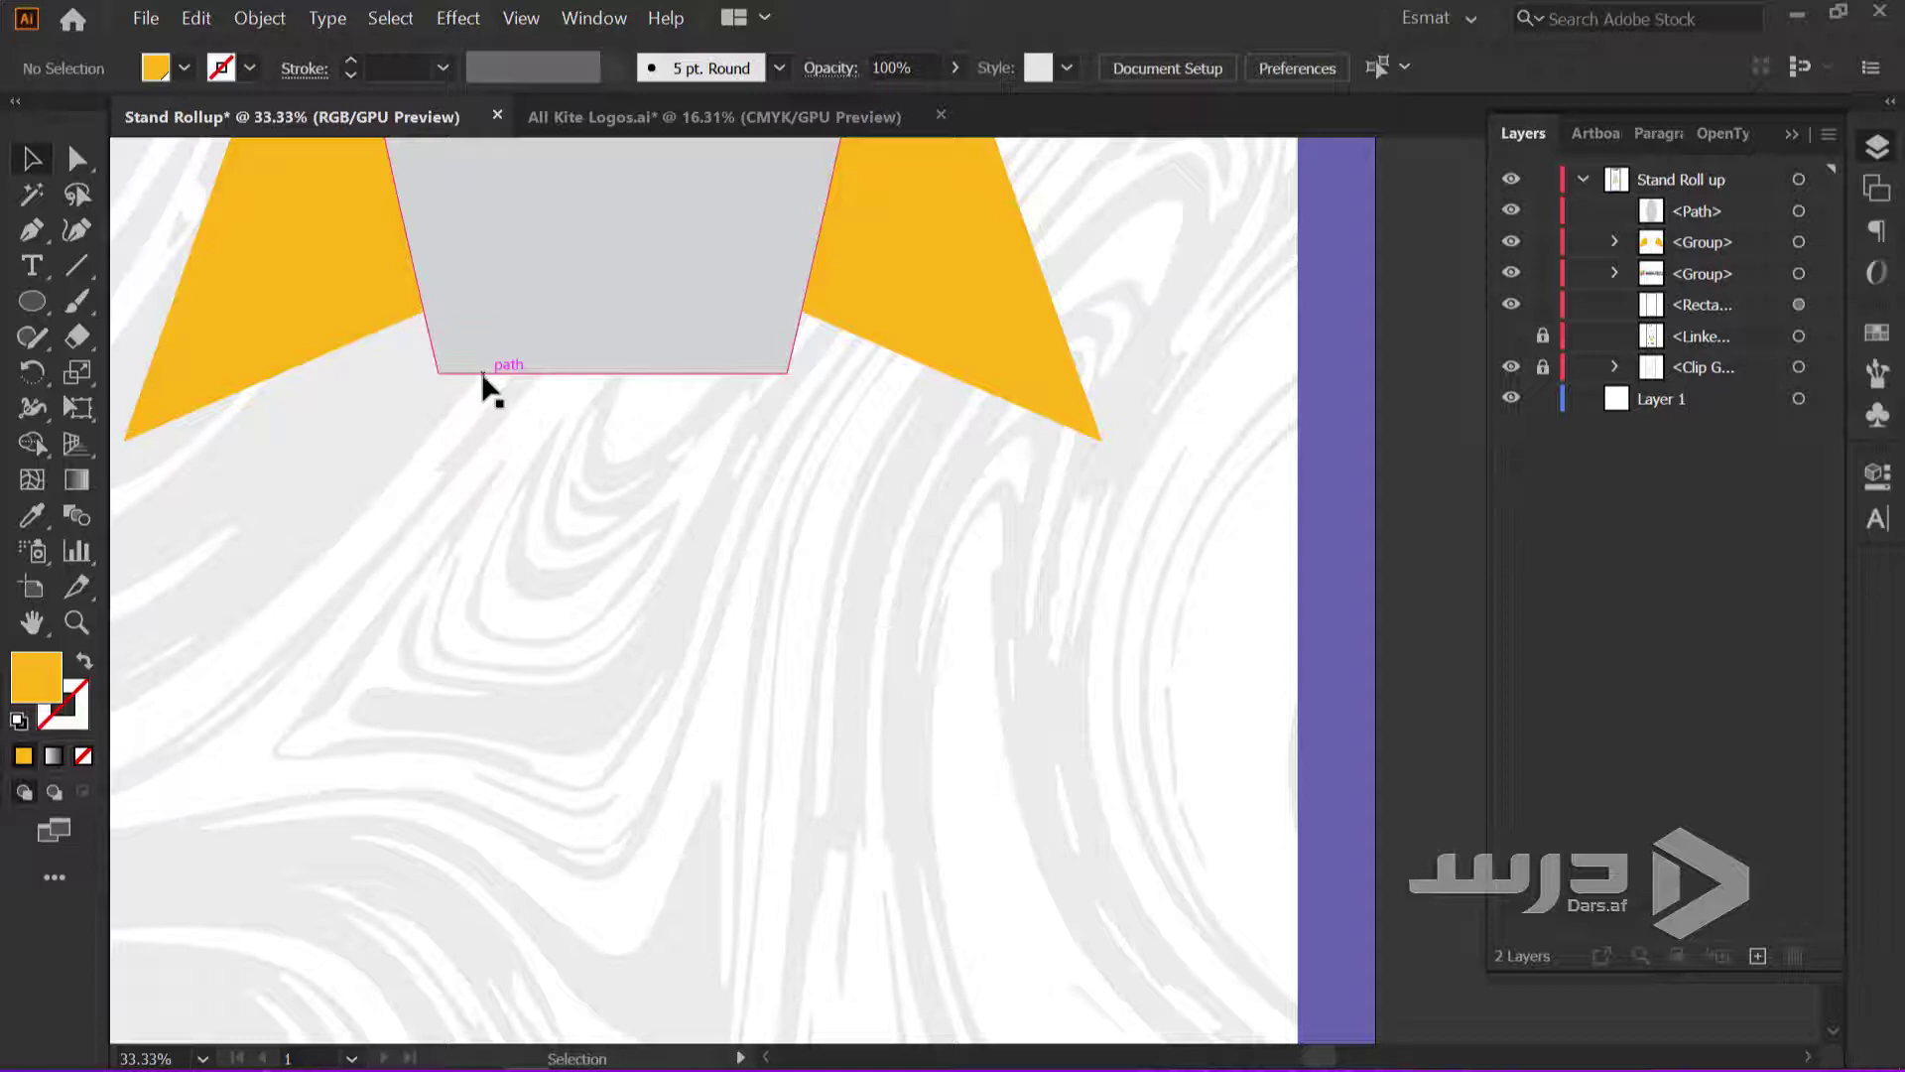
key("p")
left_click(460, 391)
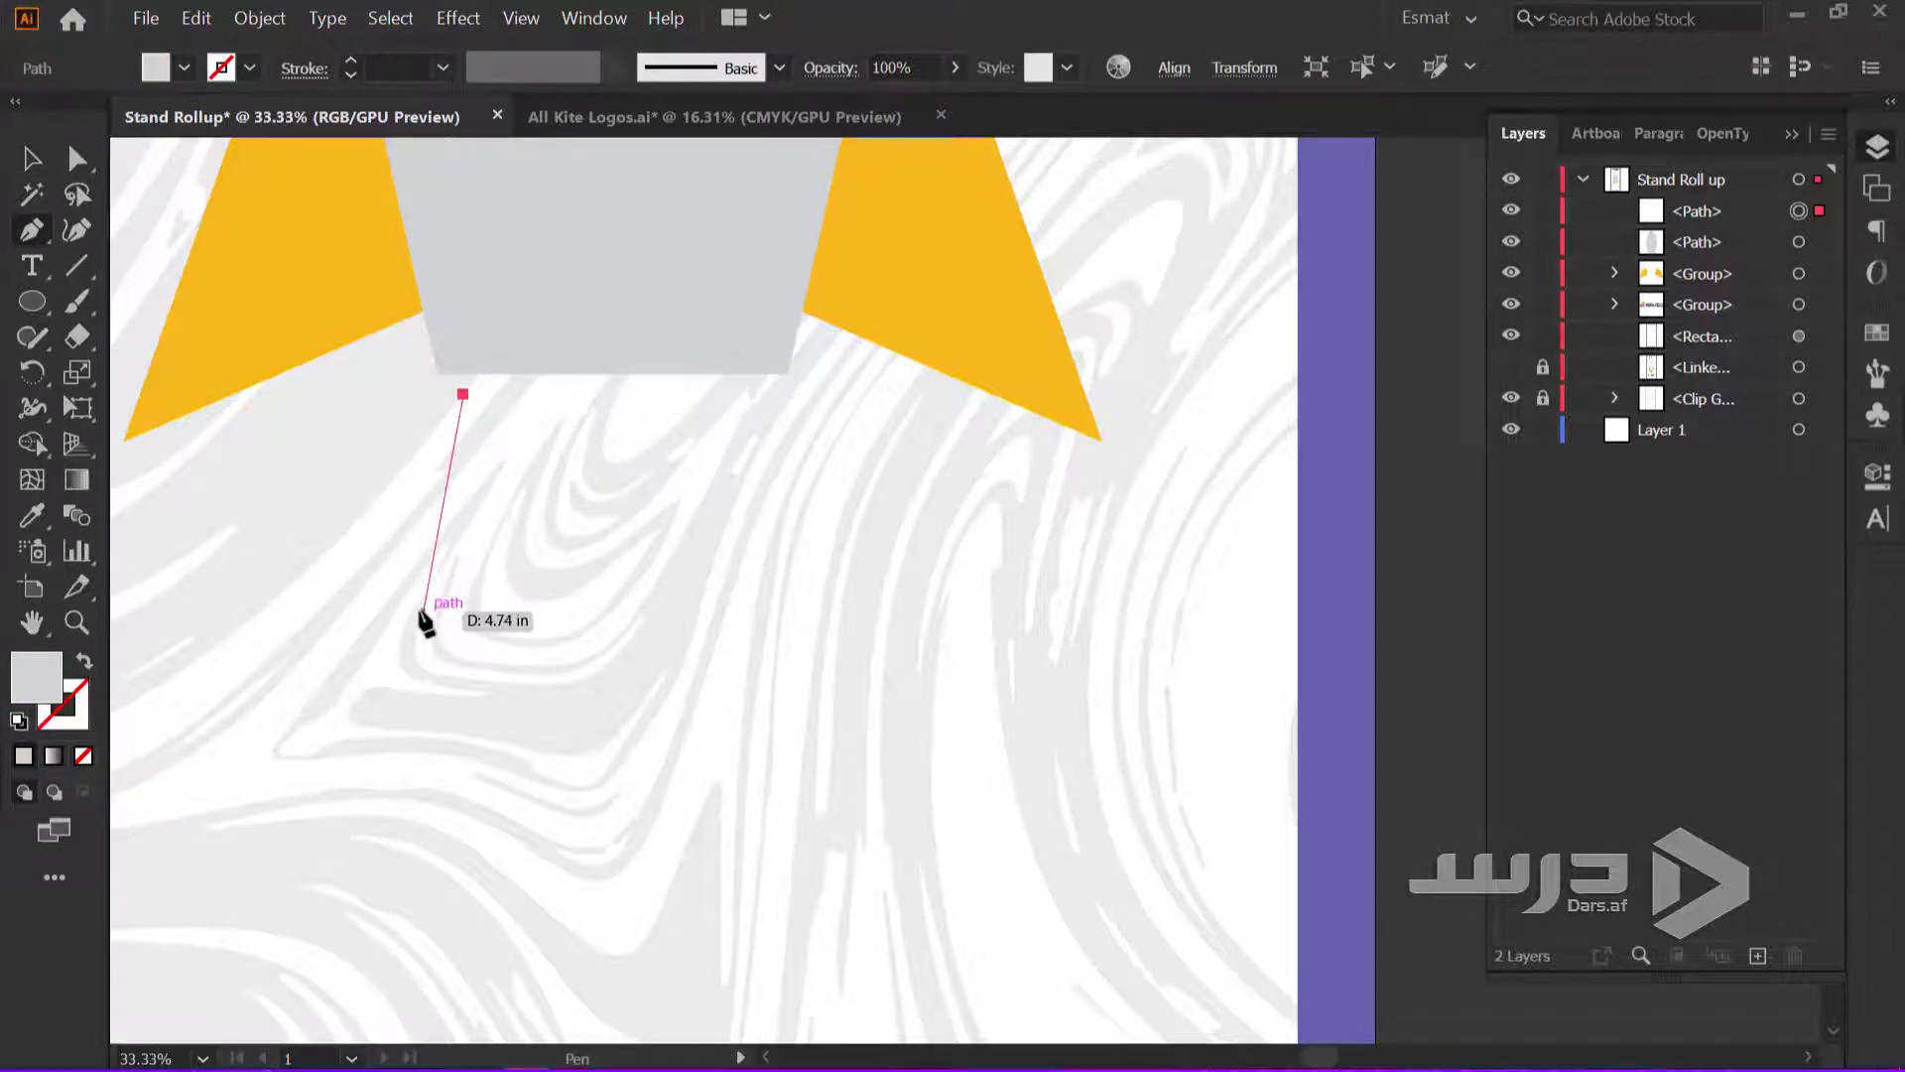
left_click_drag(423, 612, 428, 752)
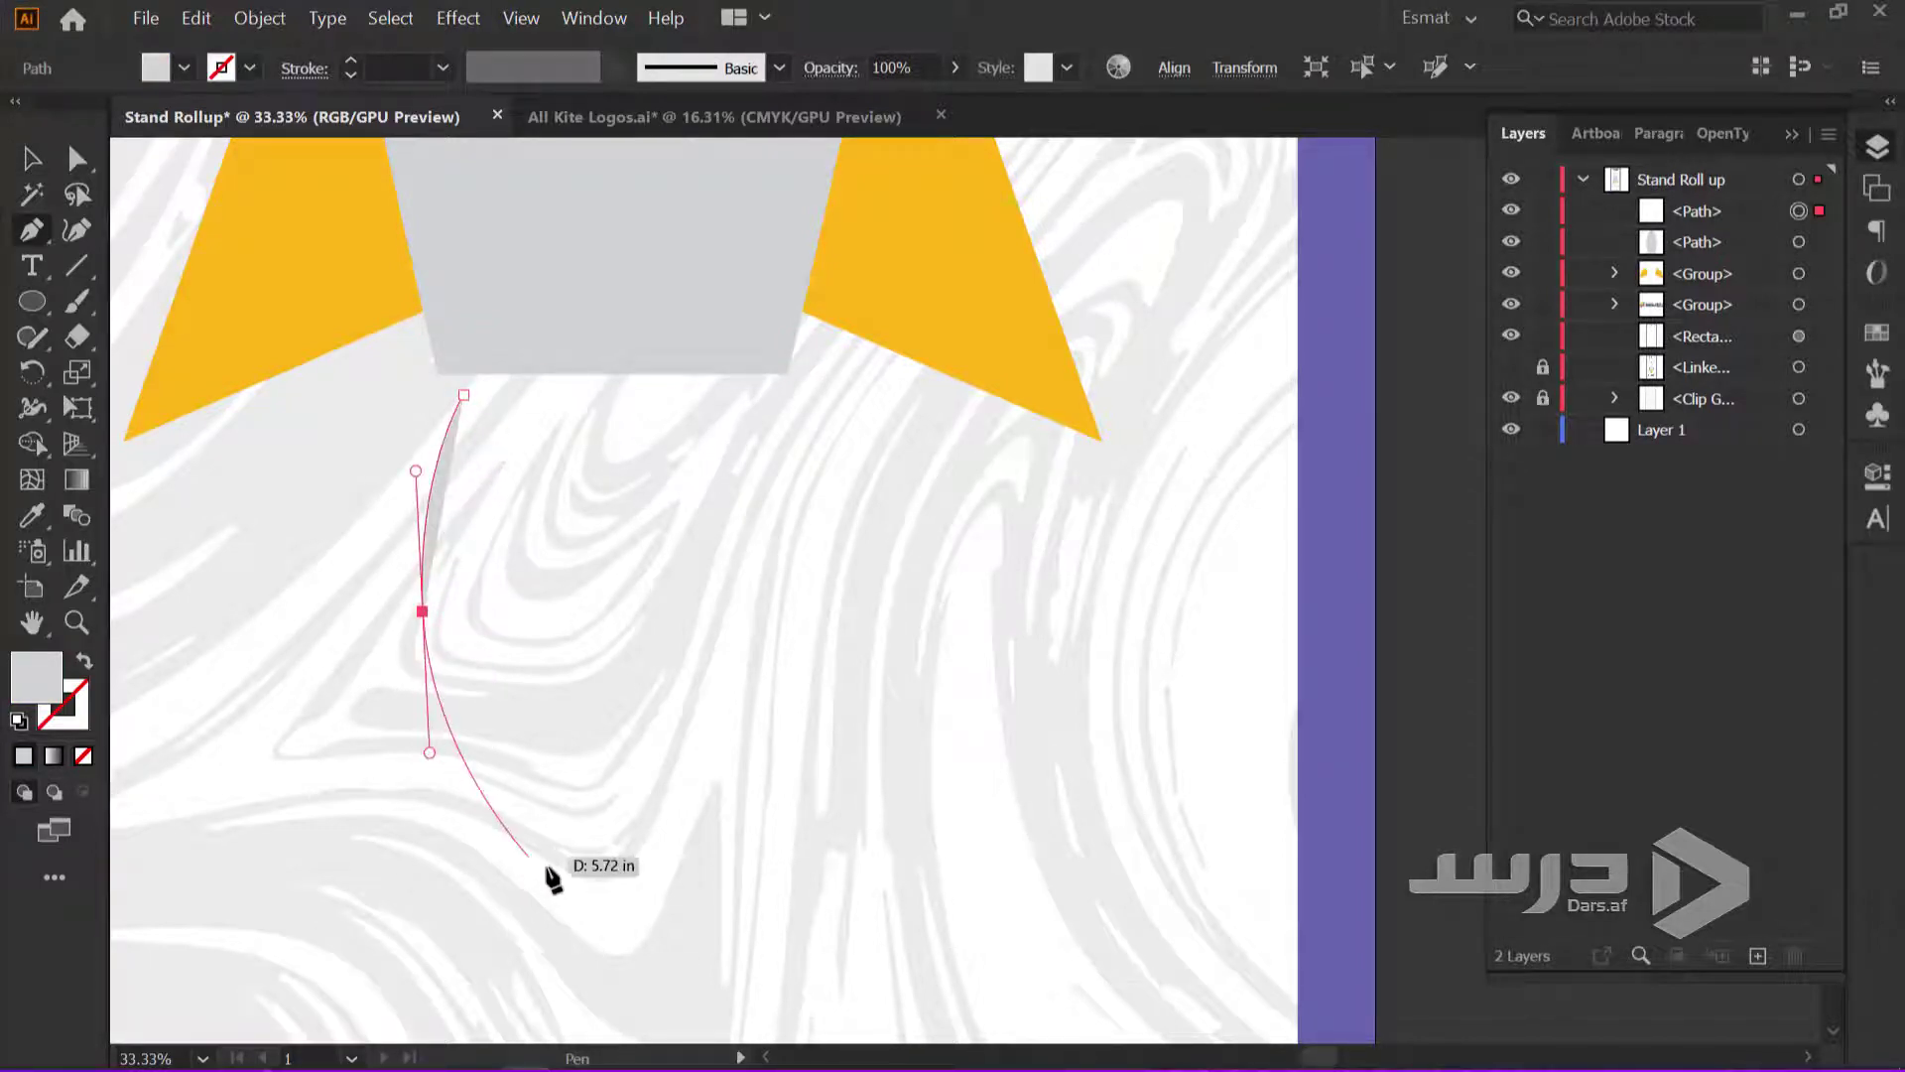
left_click_drag(586, 908, 592, 922)
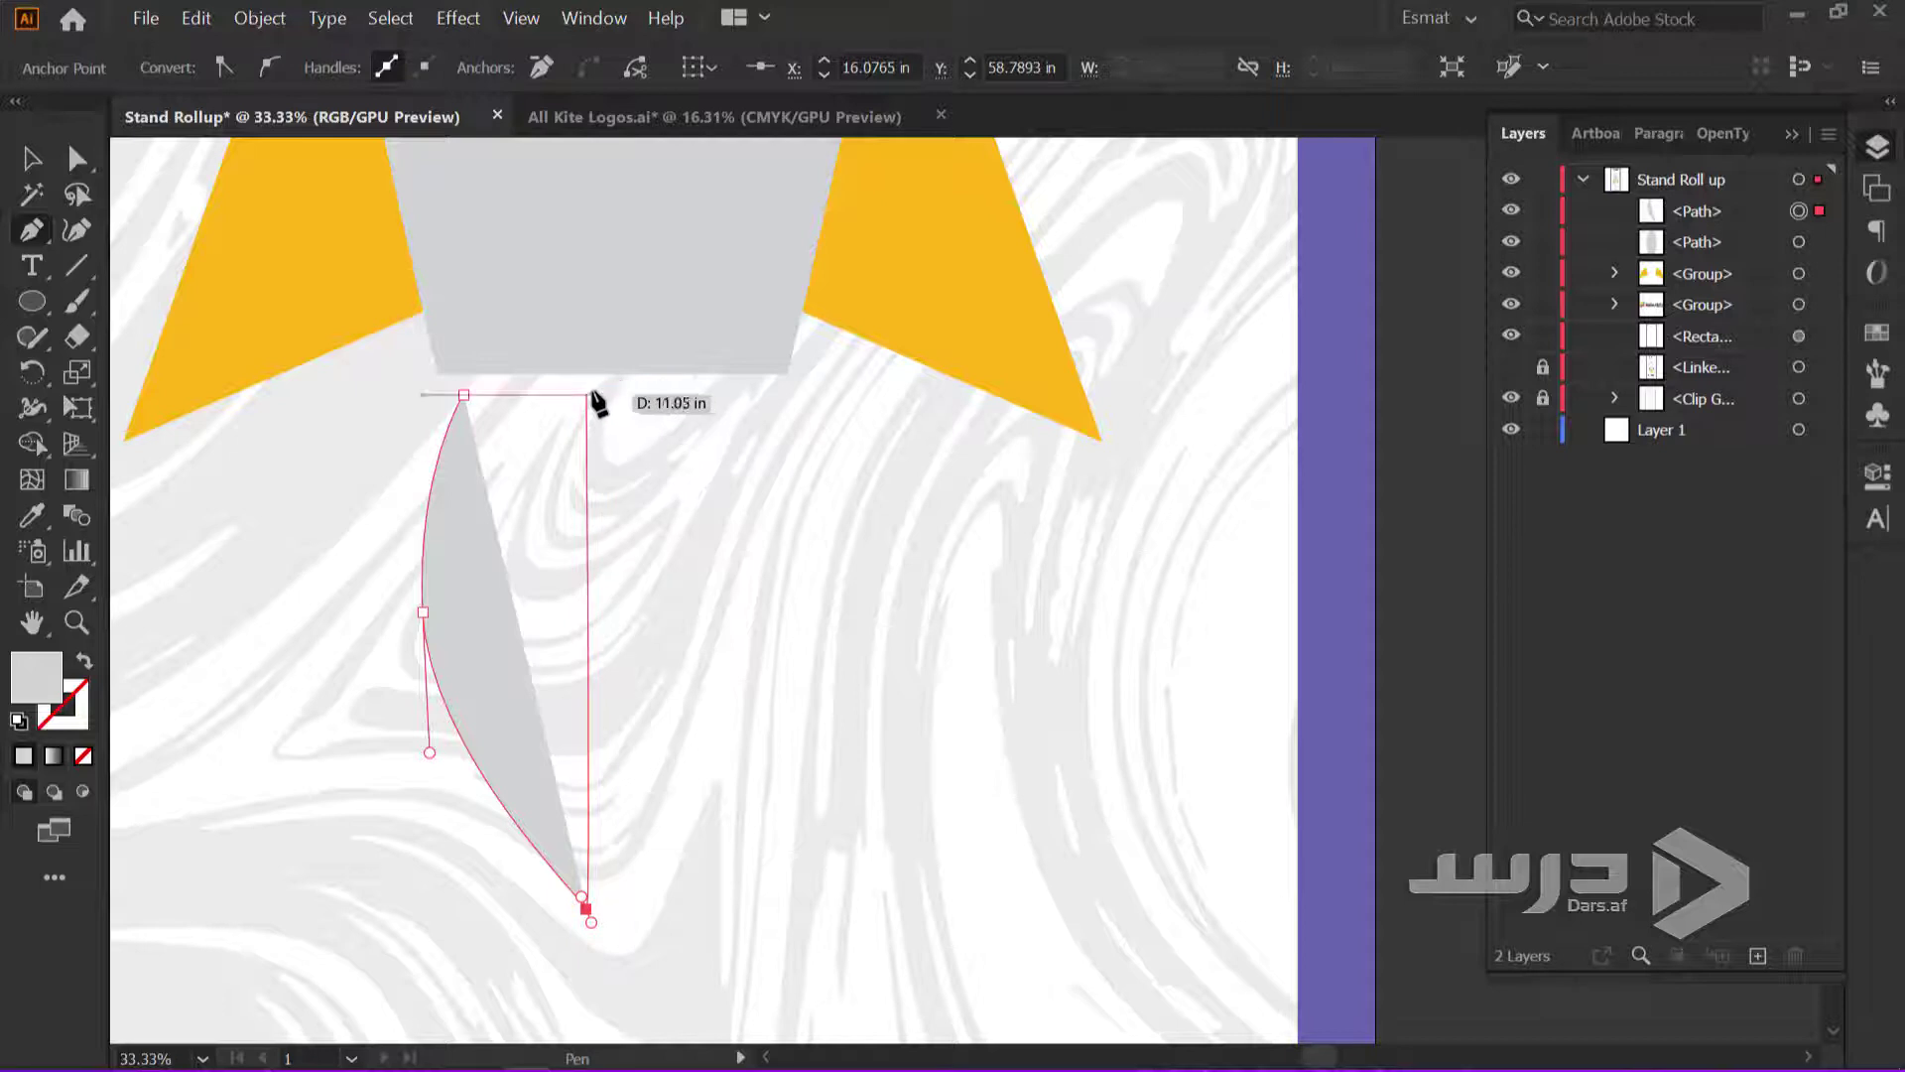
left_click_drag(586, 390, 592, 396)
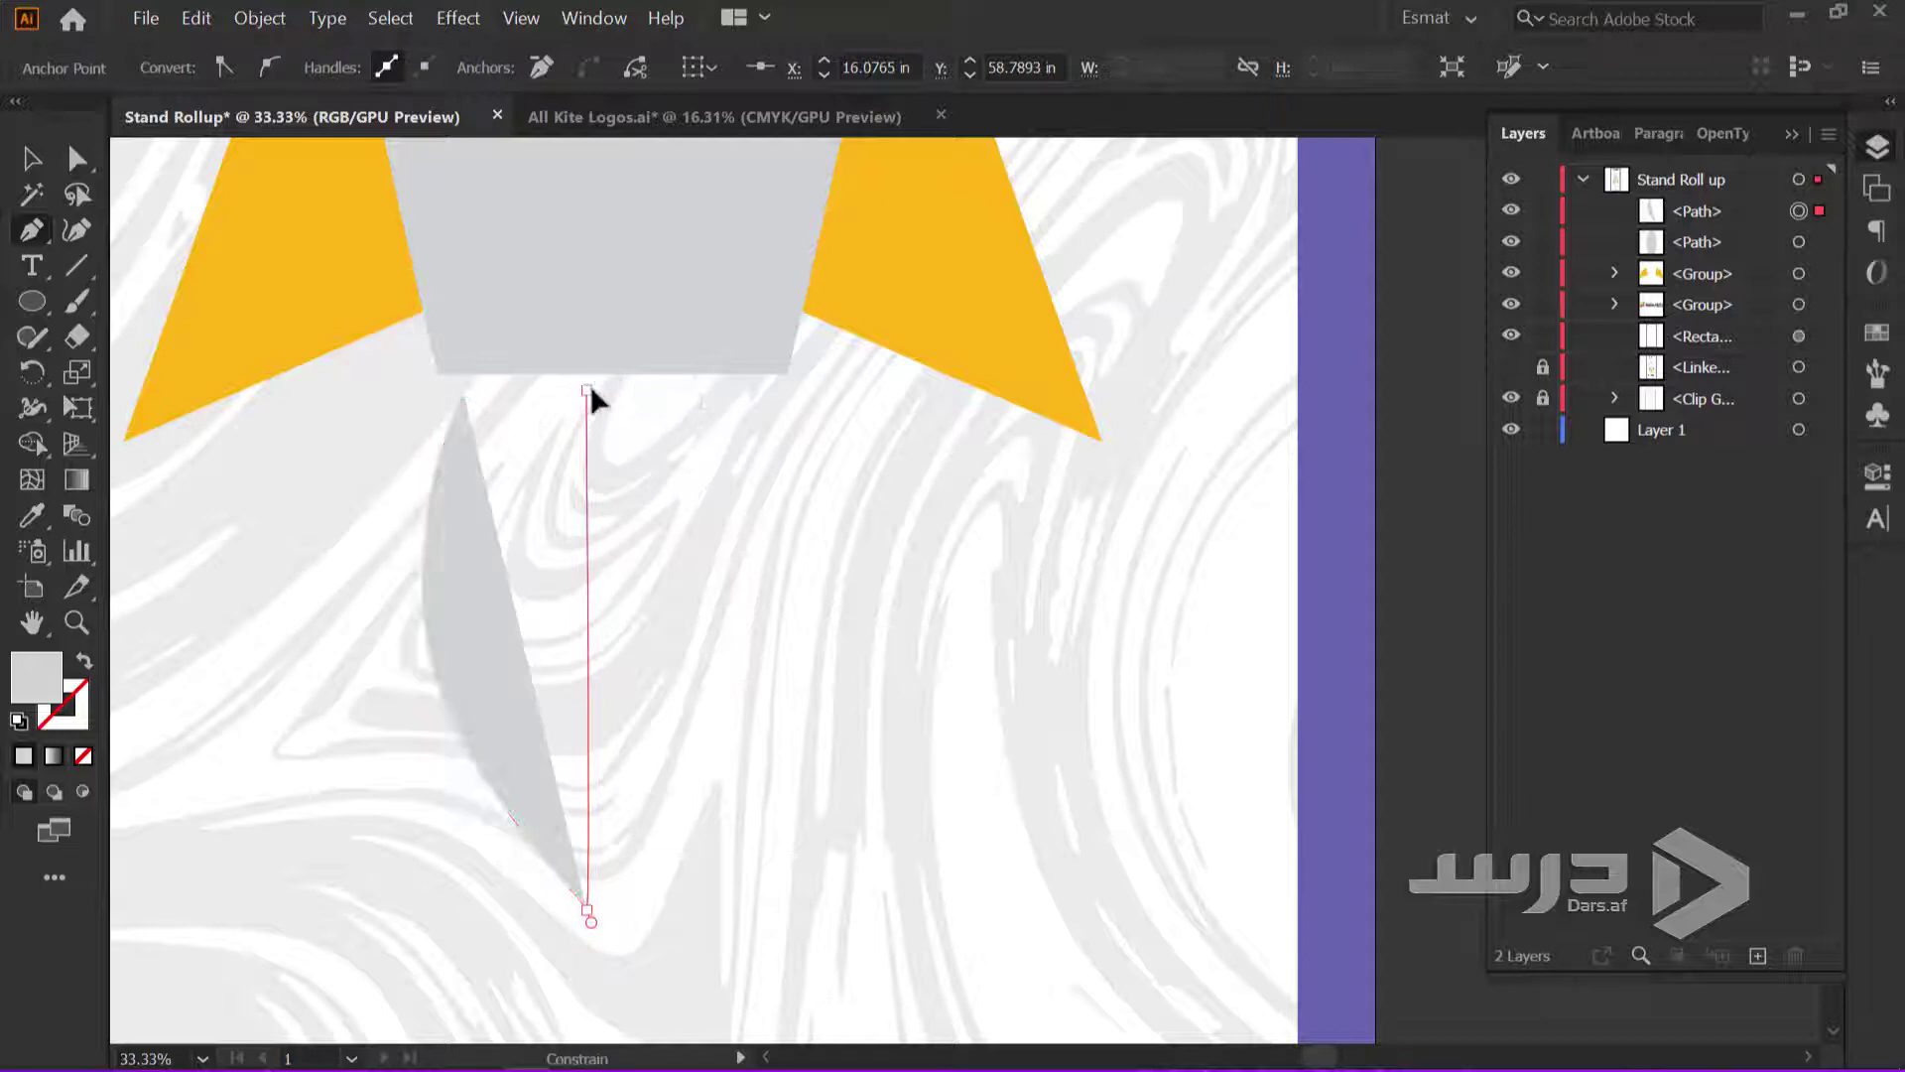
left_click(462, 395)
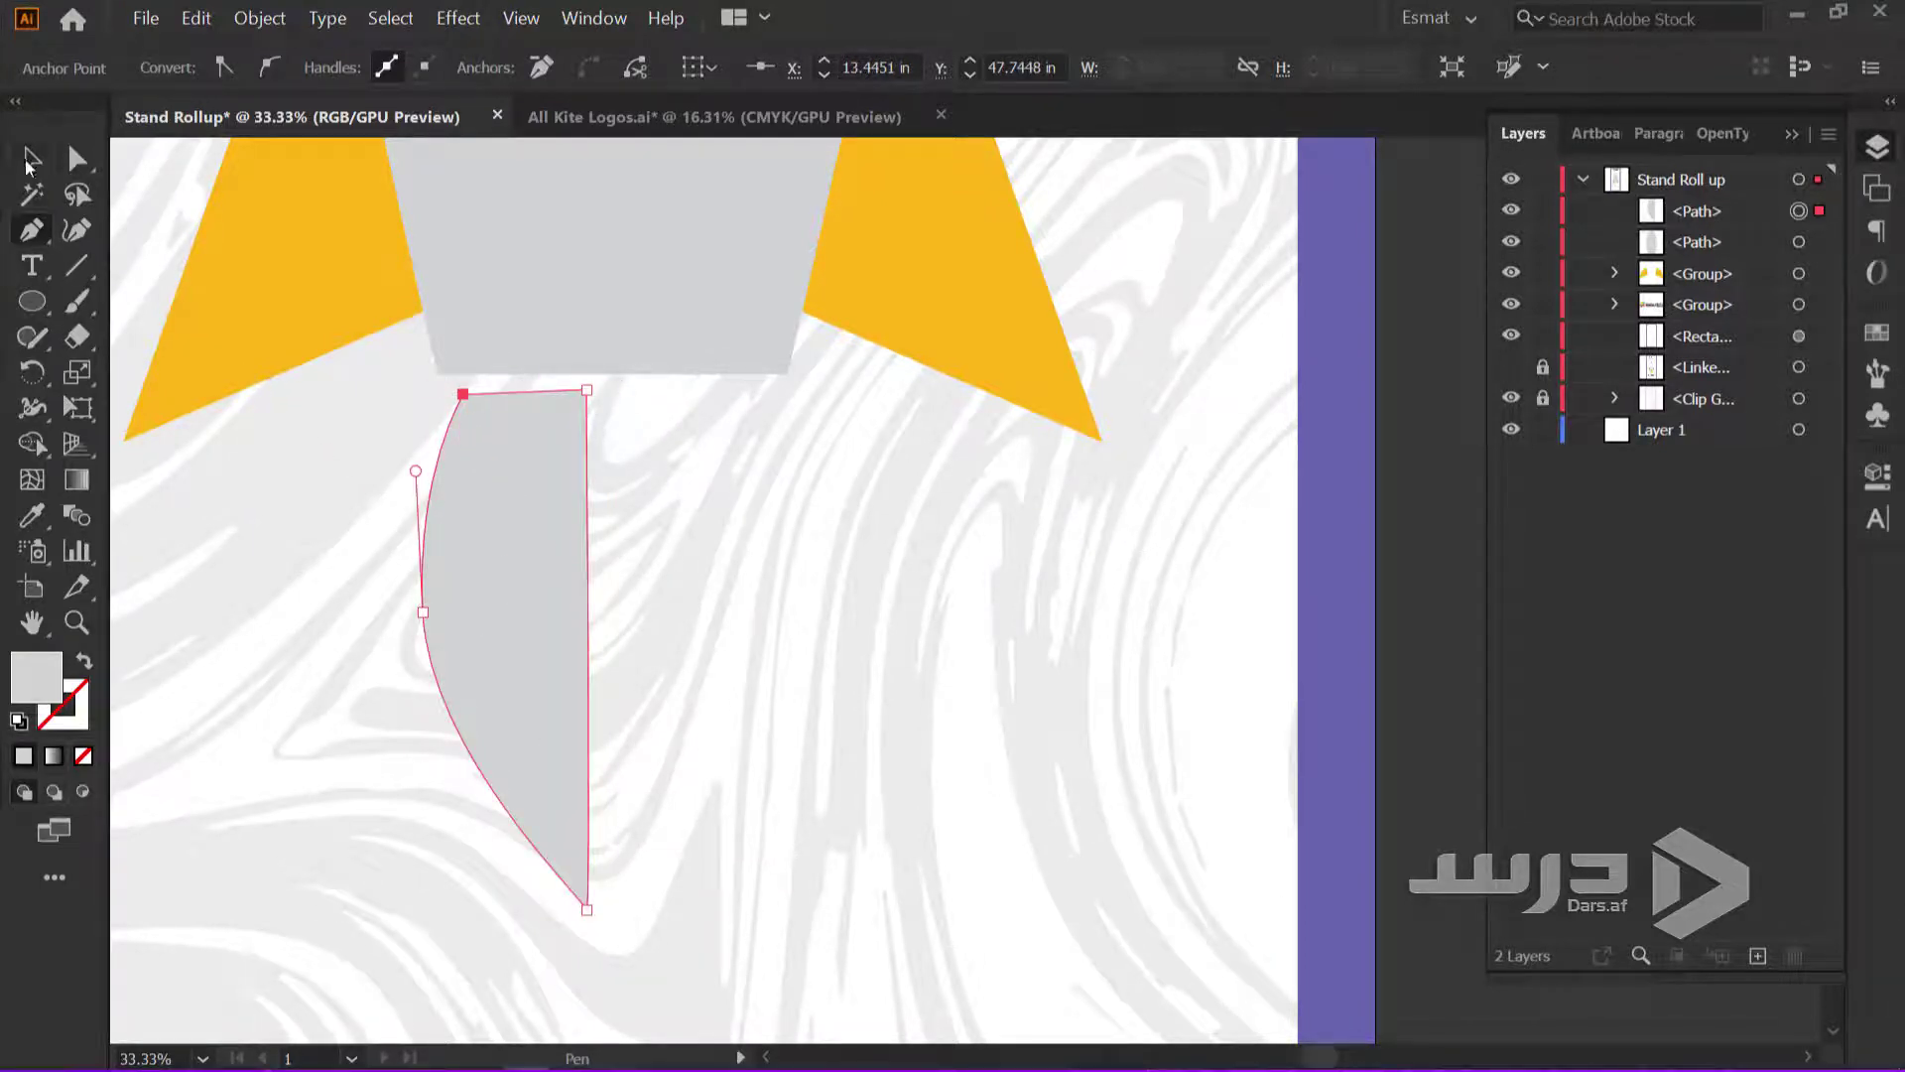
Straighten the flame's right edge and raise its bottom tip with Direct Selection
left_click(81, 163)
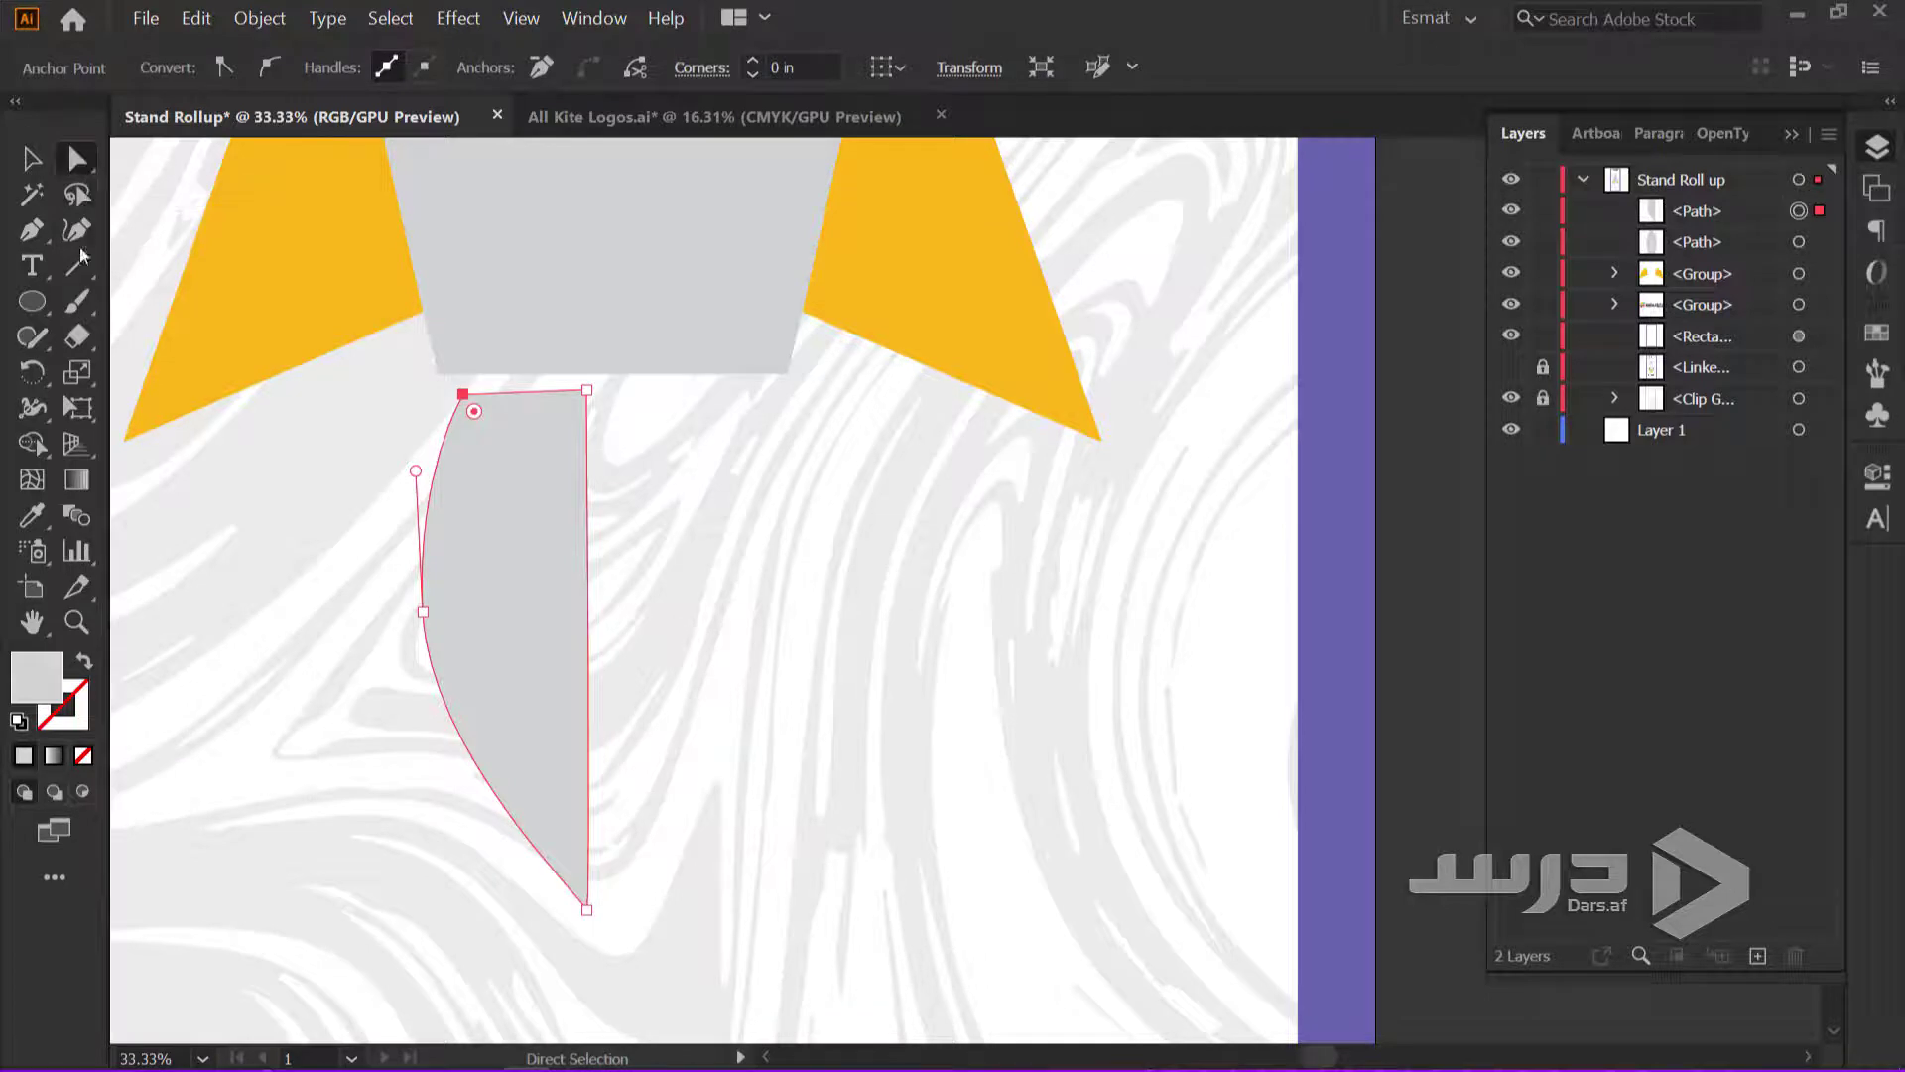
left_click(586, 909)
scroll(587, 943, "up", 4)
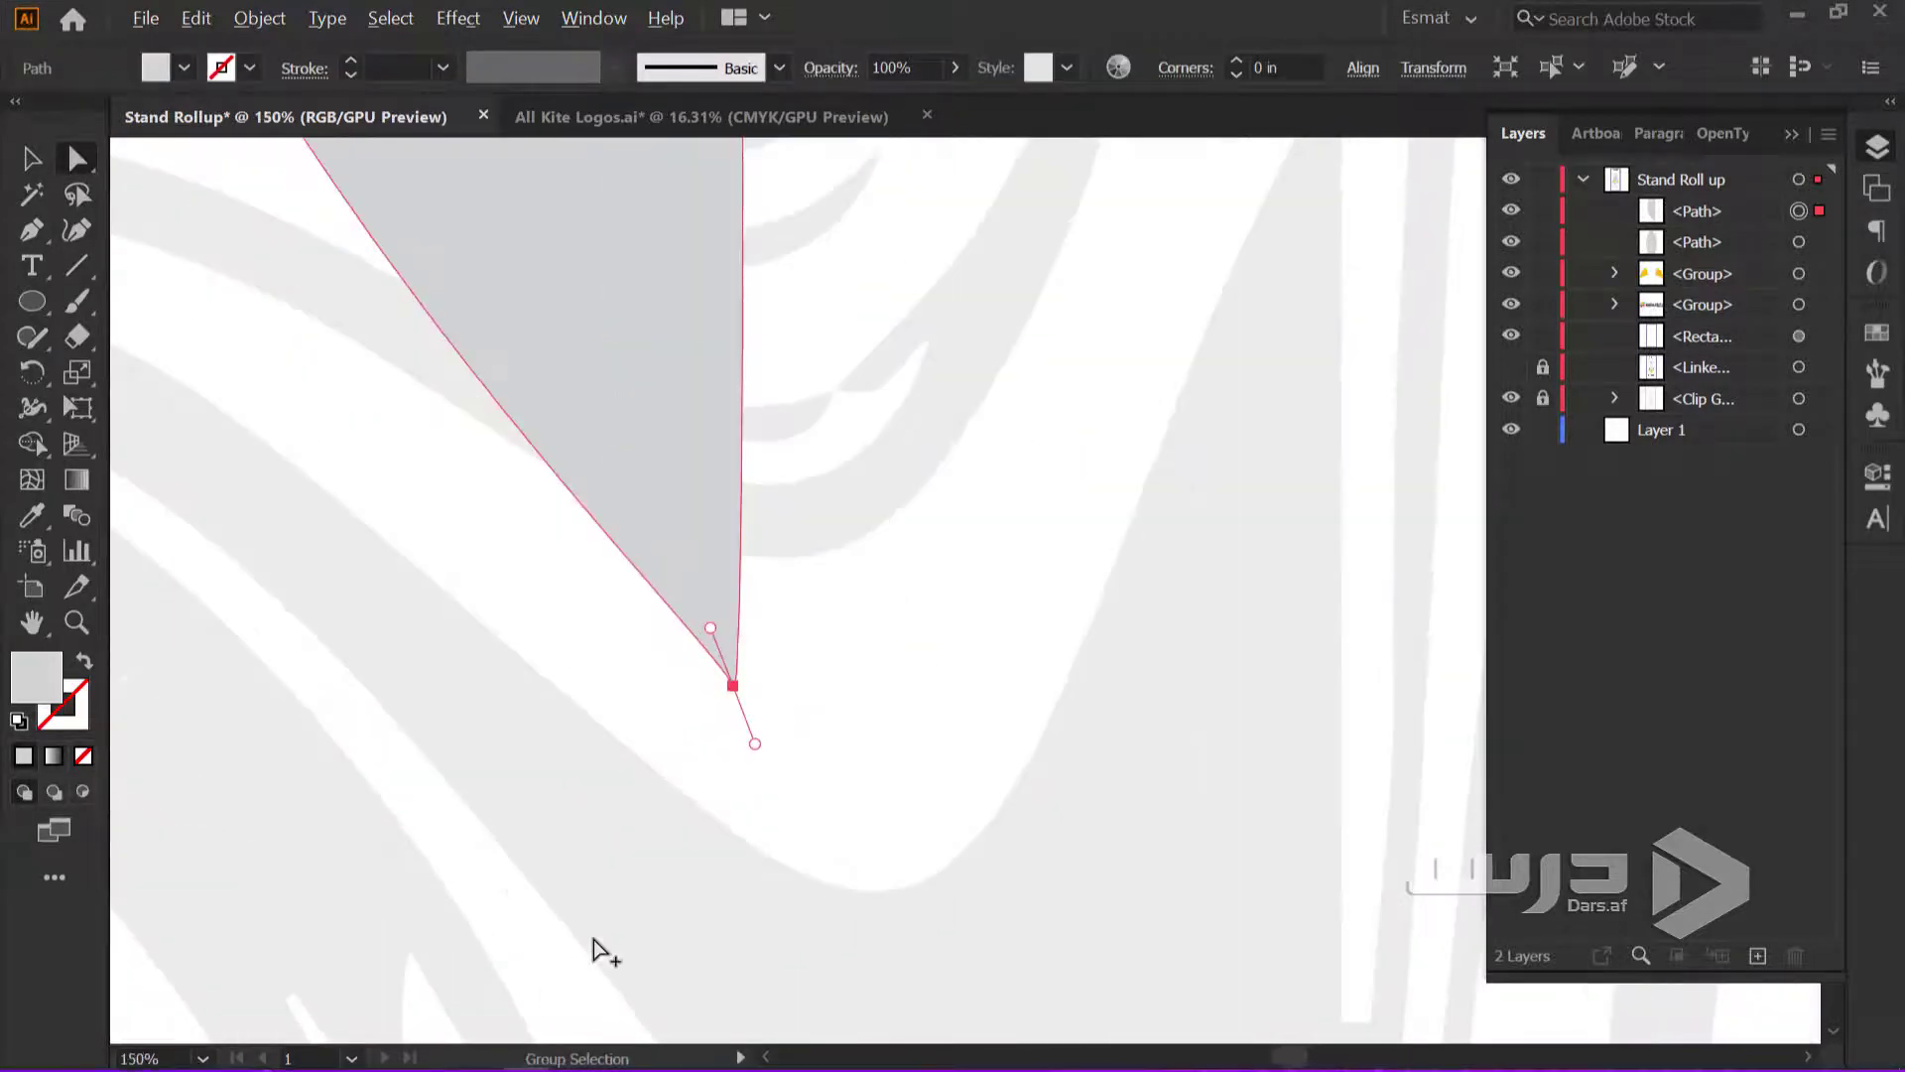
scroll(739, 710, "up", 2)
left_click(735, 674)
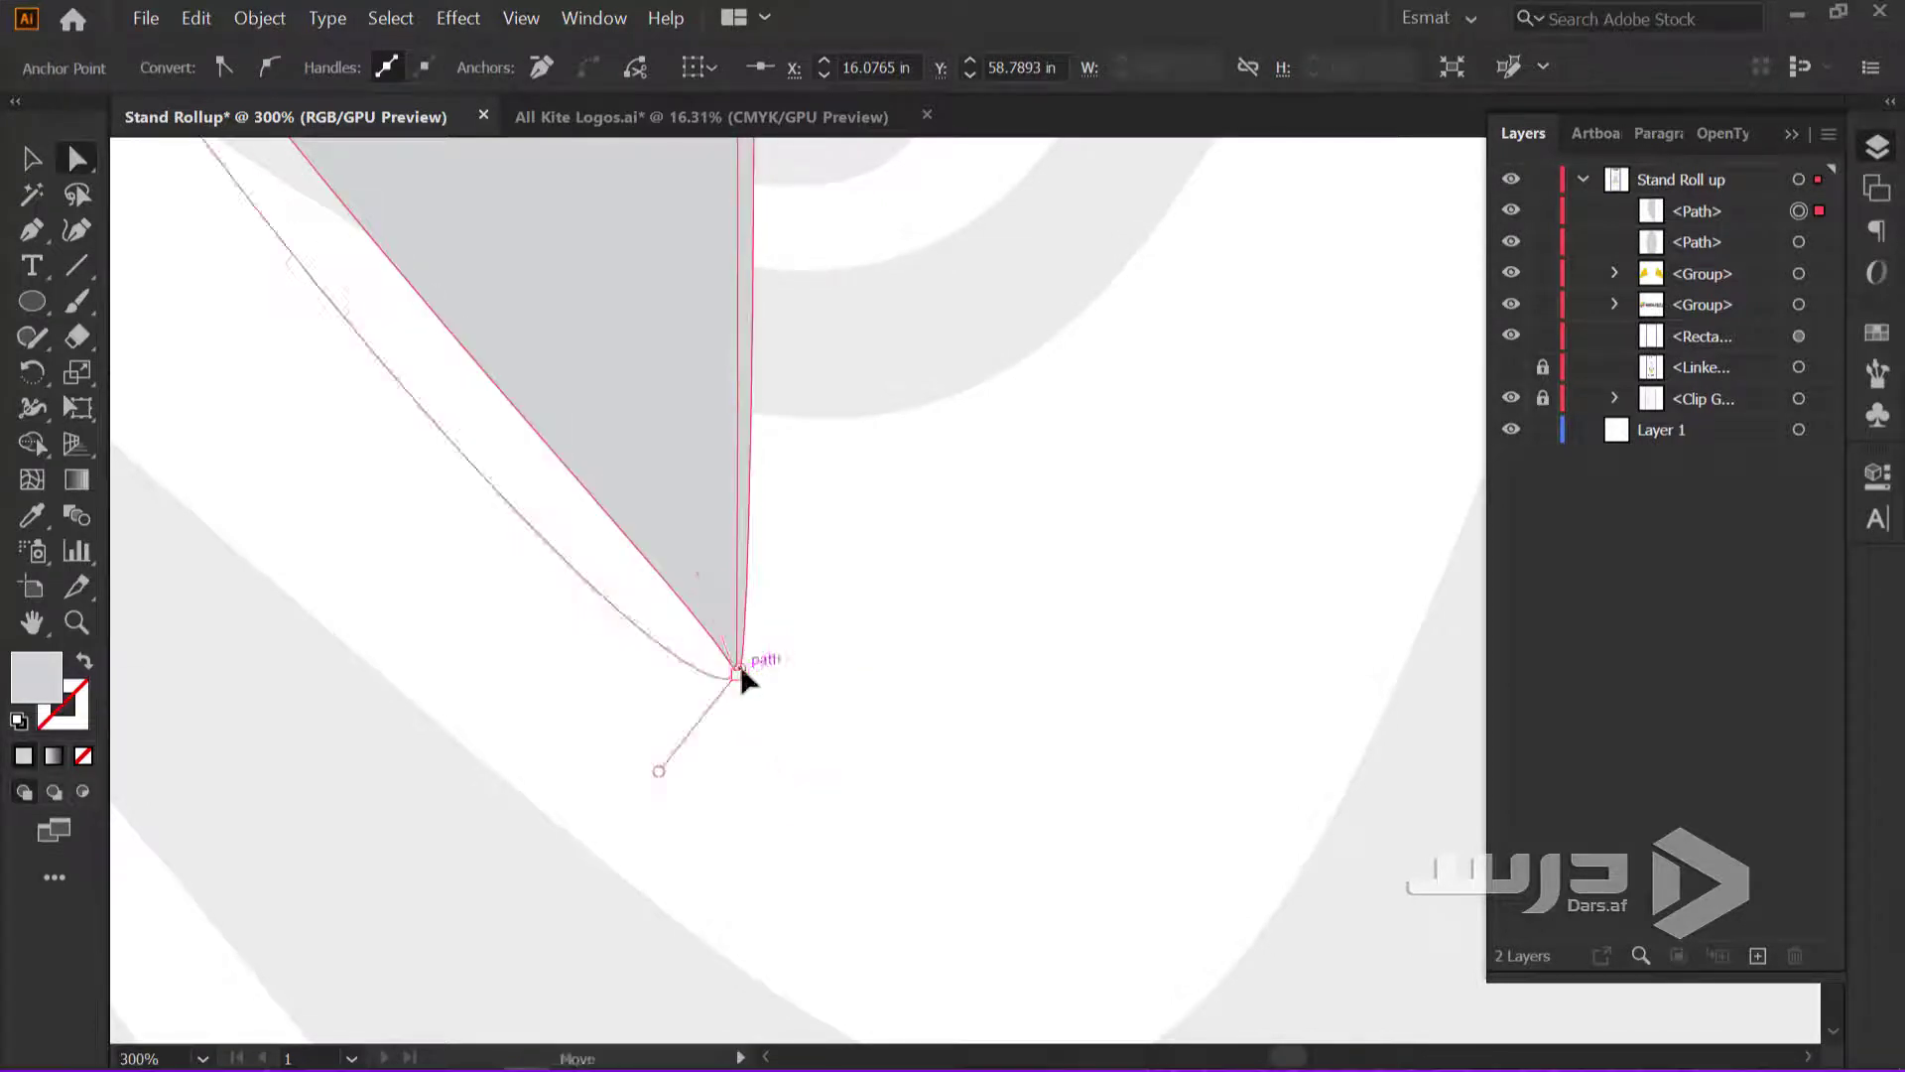
left_click_drag(784, 799, 733, 657)
scroll(744, 709, "down", 2)
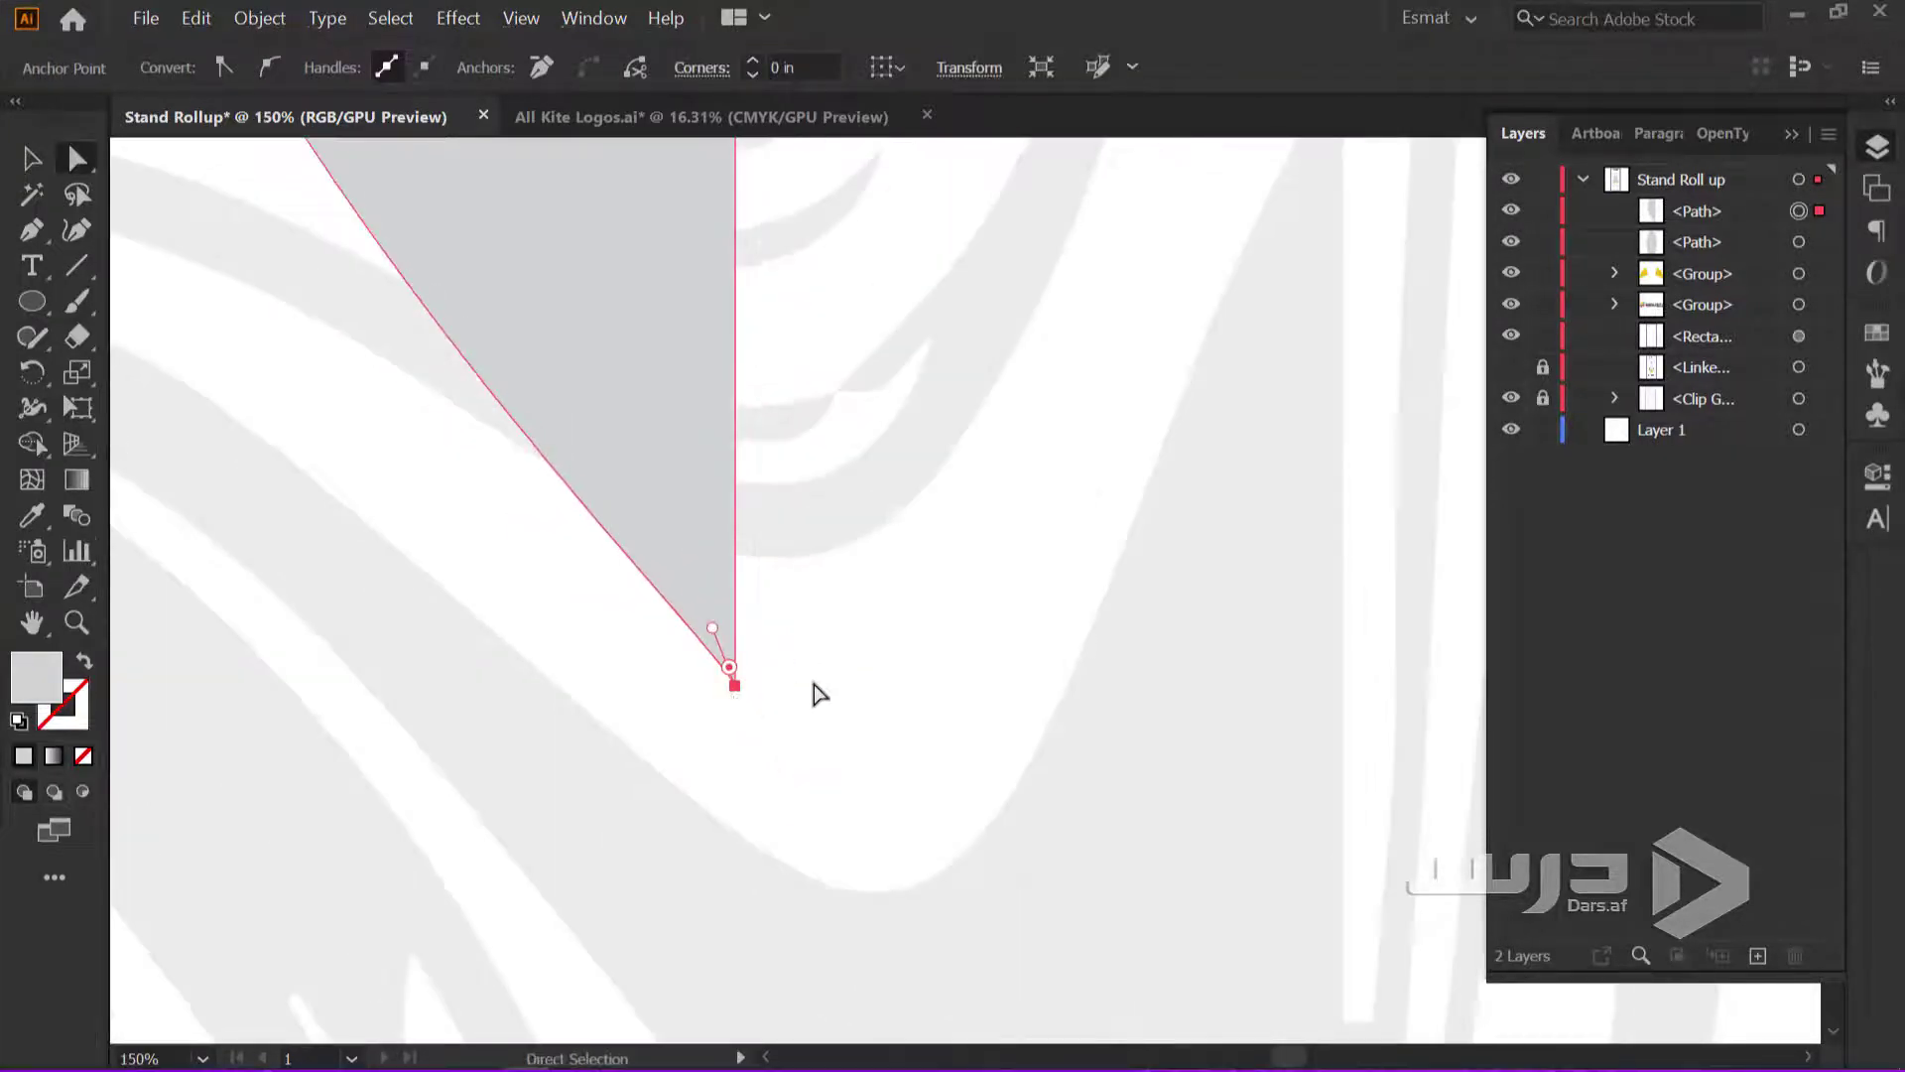
scroll(812, 693, "down", 1)
scroll(792, 842, "down", 1)
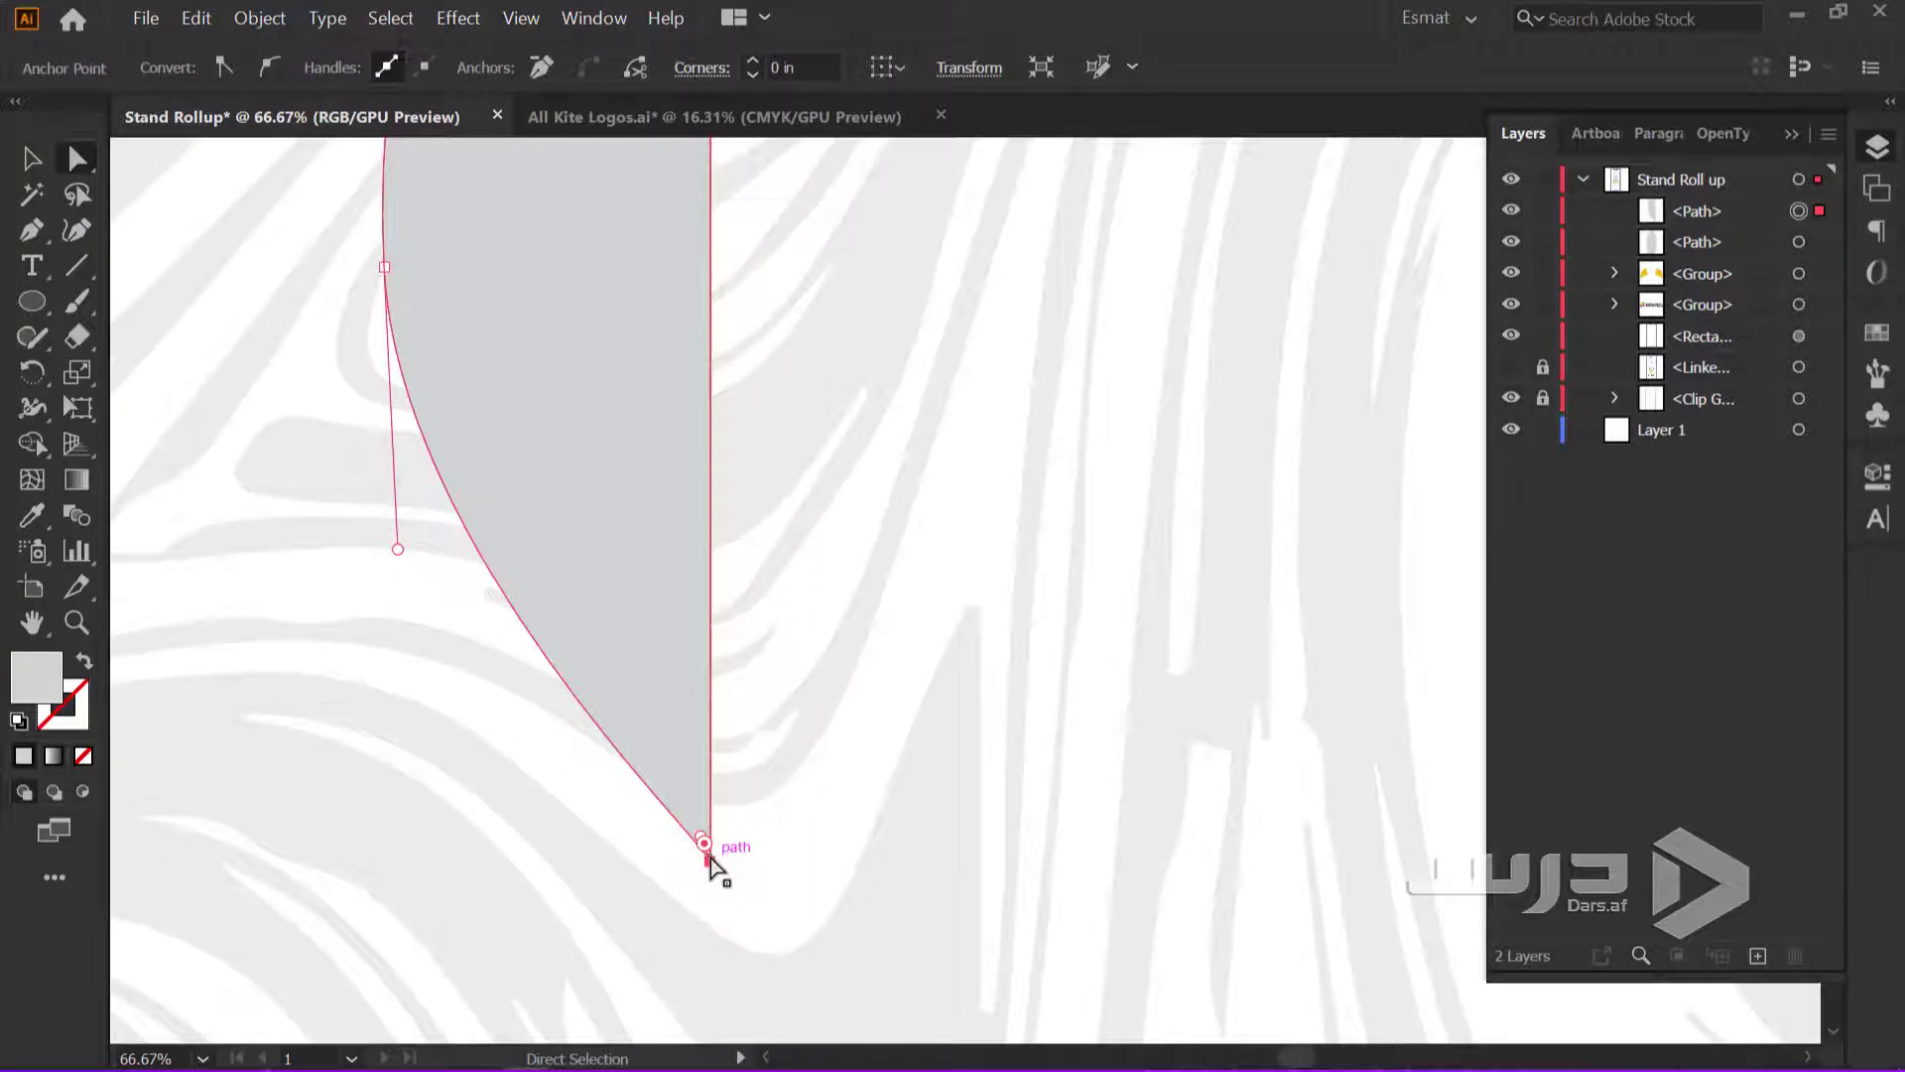
left_click(708, 859)
mouse_move(709, 862)
left_mouse_down()
mouse_move(712, 673)
mouse_move(710, 735)
left_mouse_up()
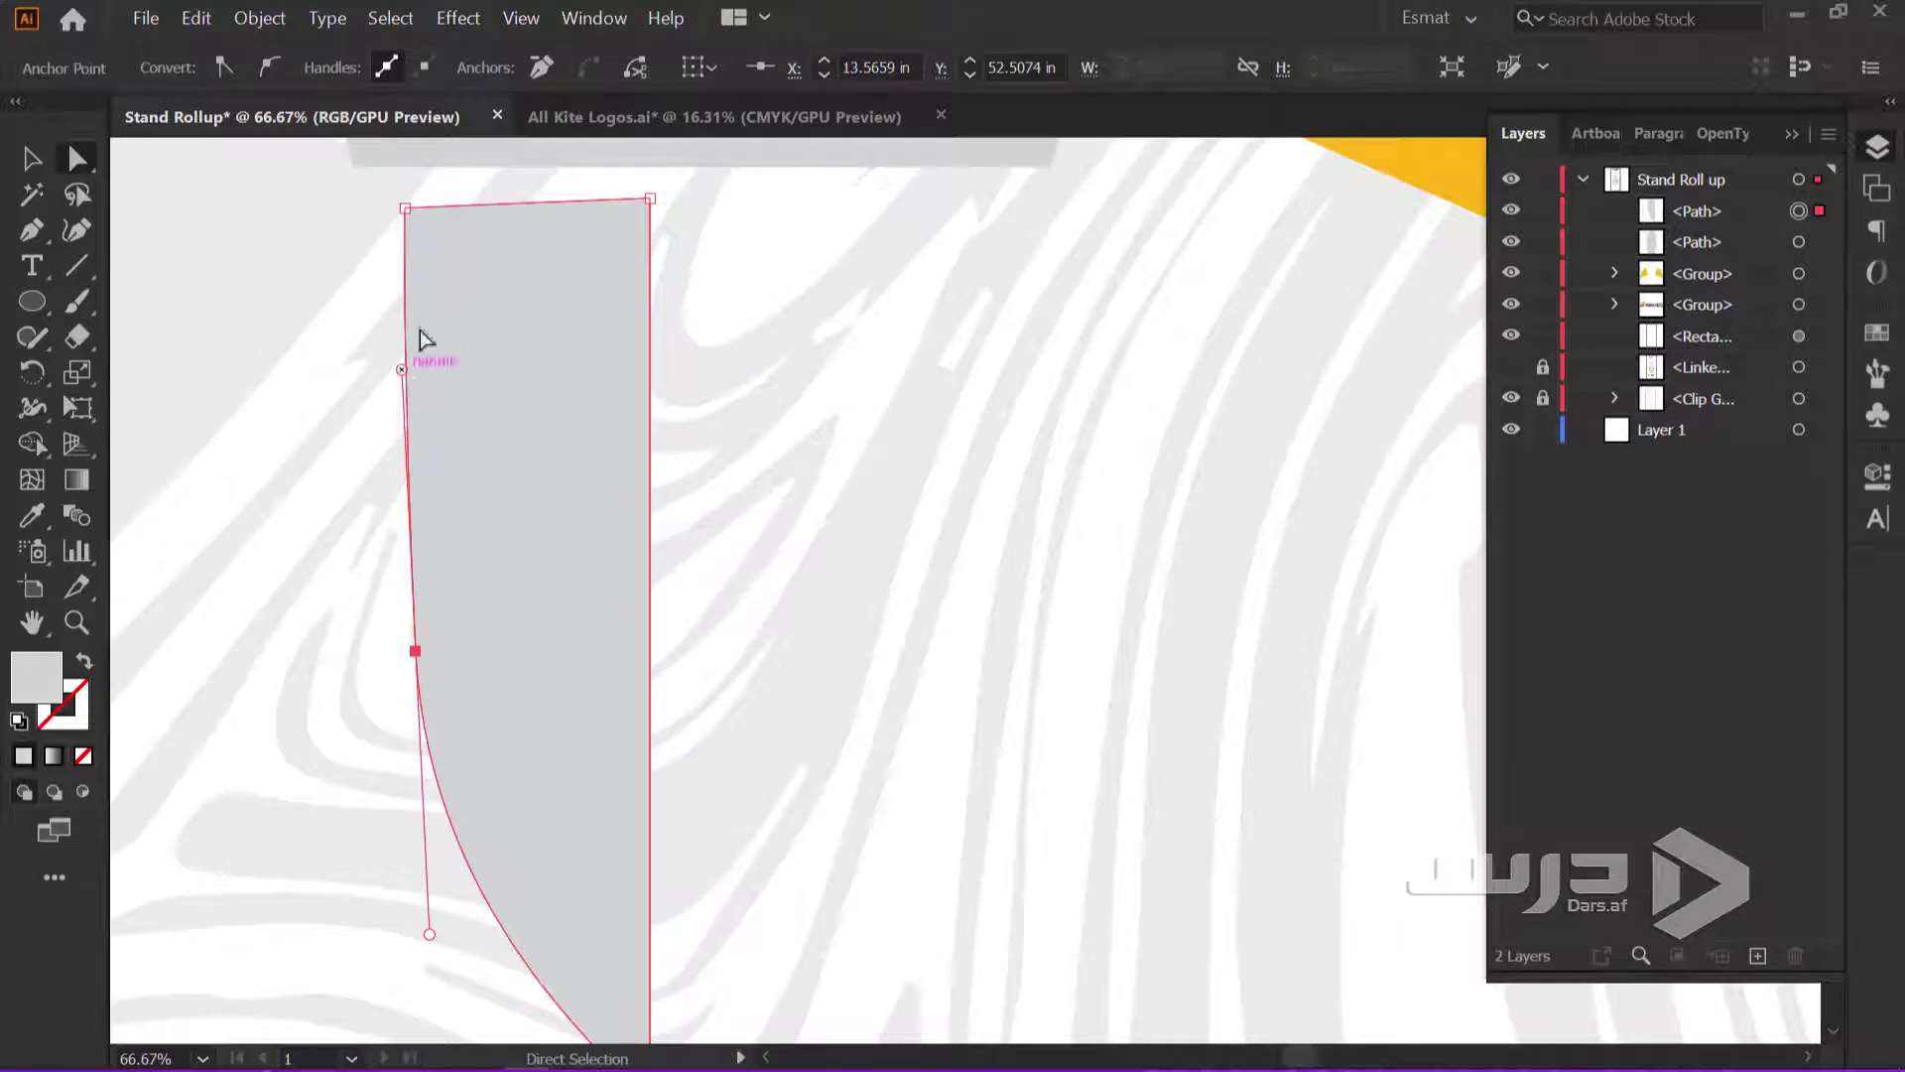
Adjust the top-left corner and middle point's handle to round the flame's left curve
left_click_drag(405, 208, 491, 202)
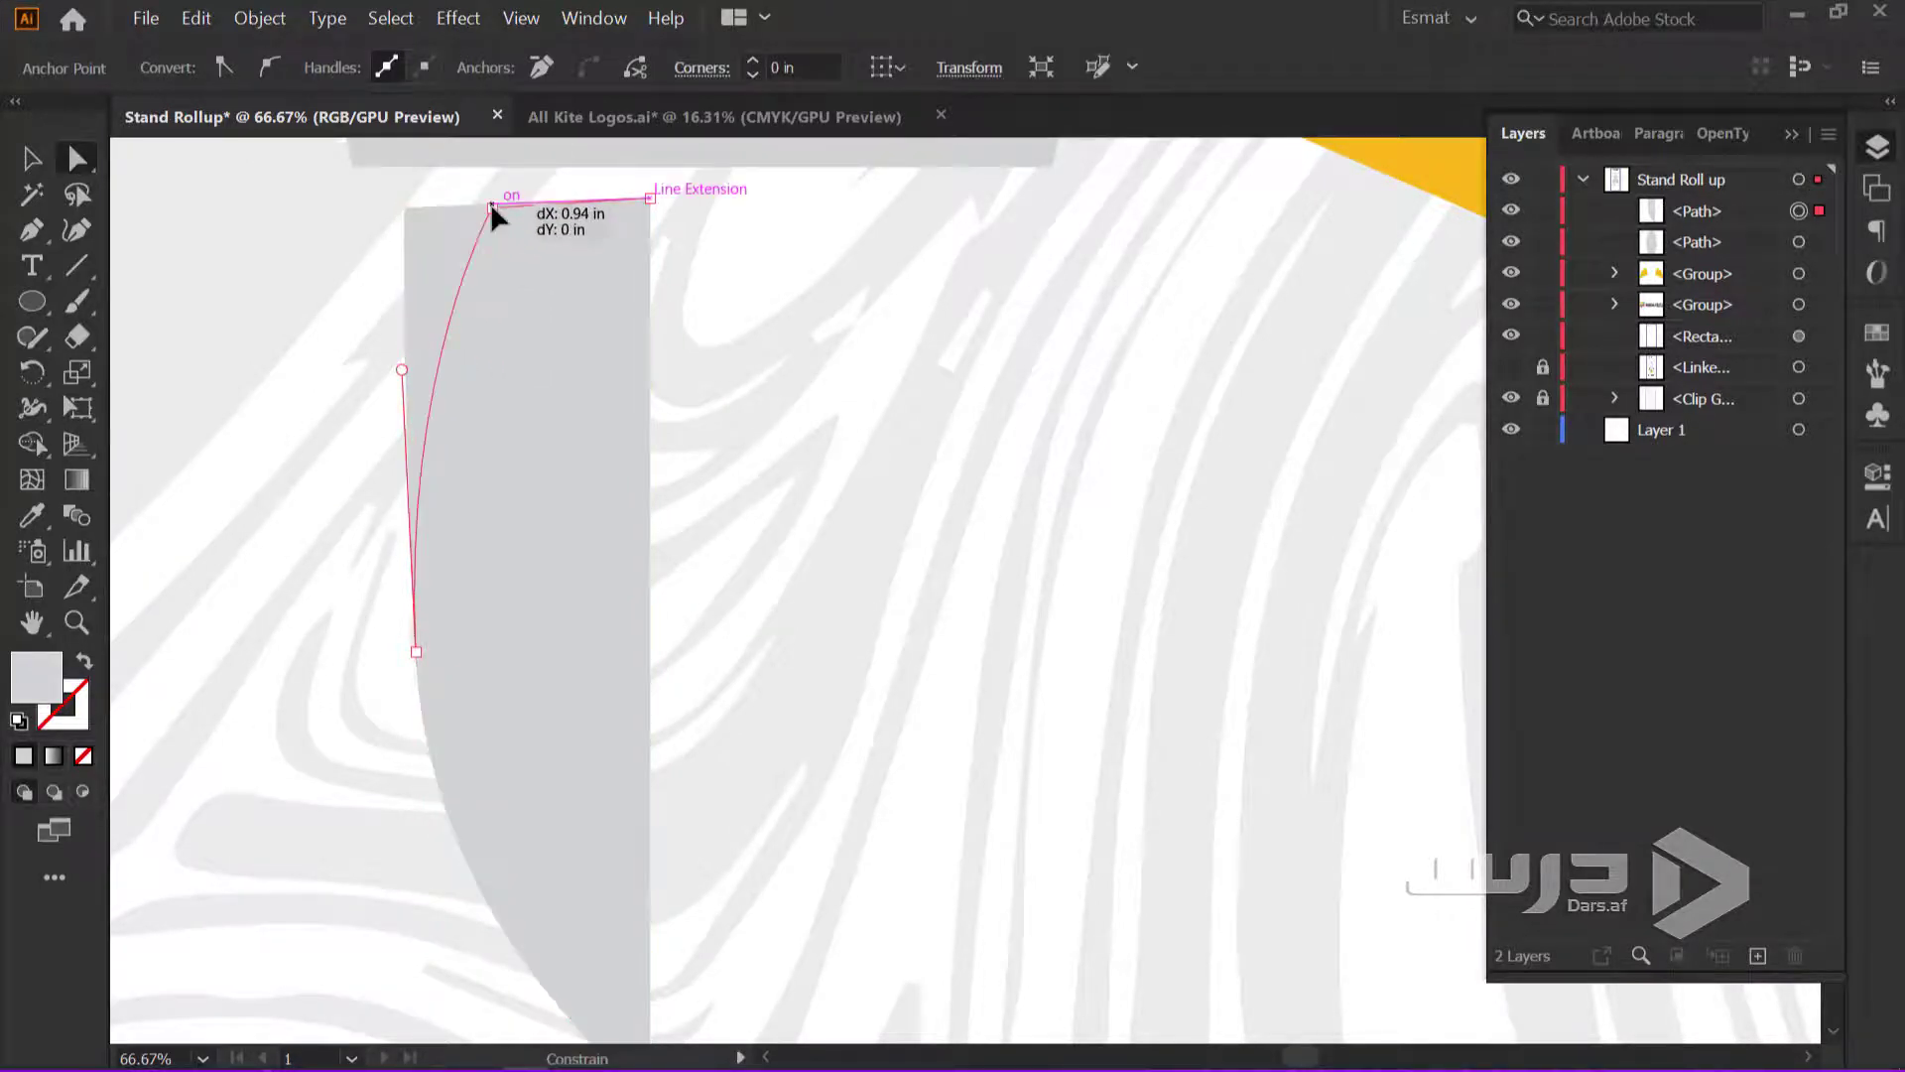
scroll(425, 588, "down", 2)
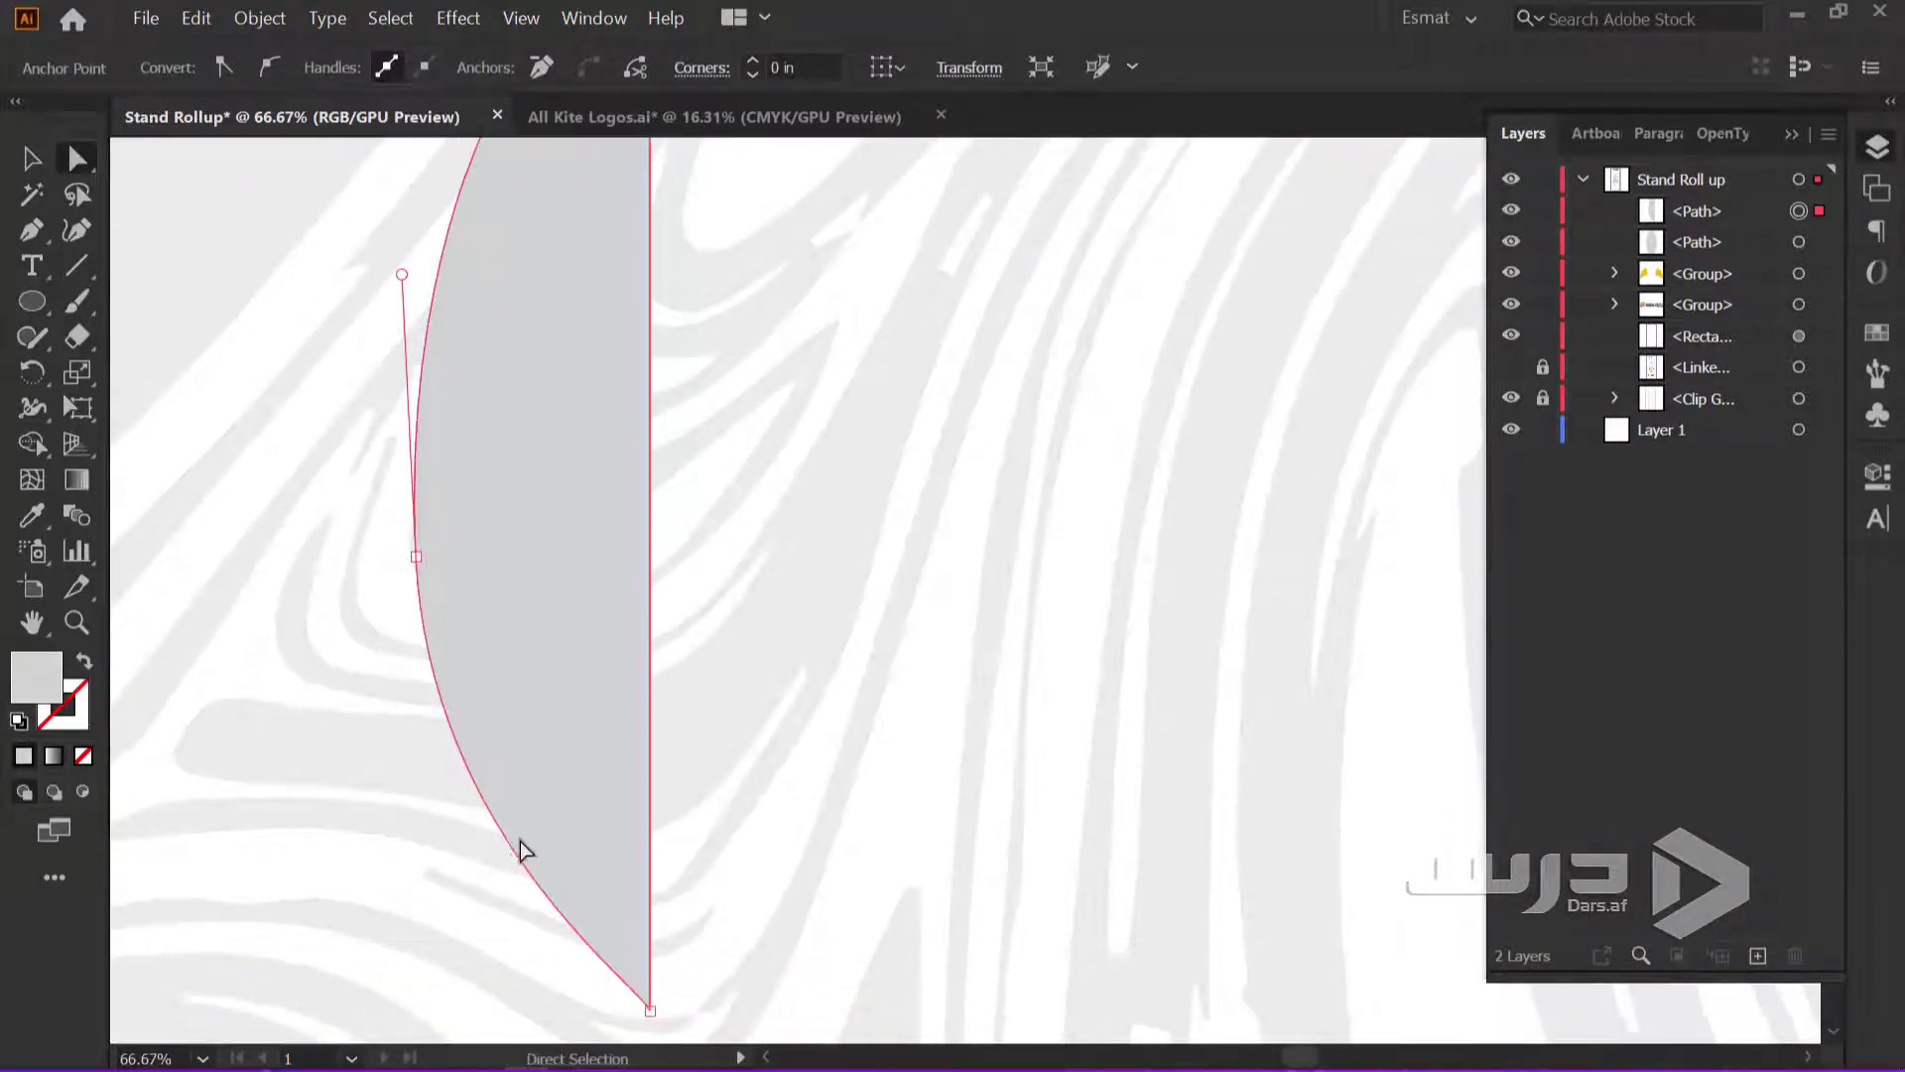
scroll(522, 695, "down", 1)
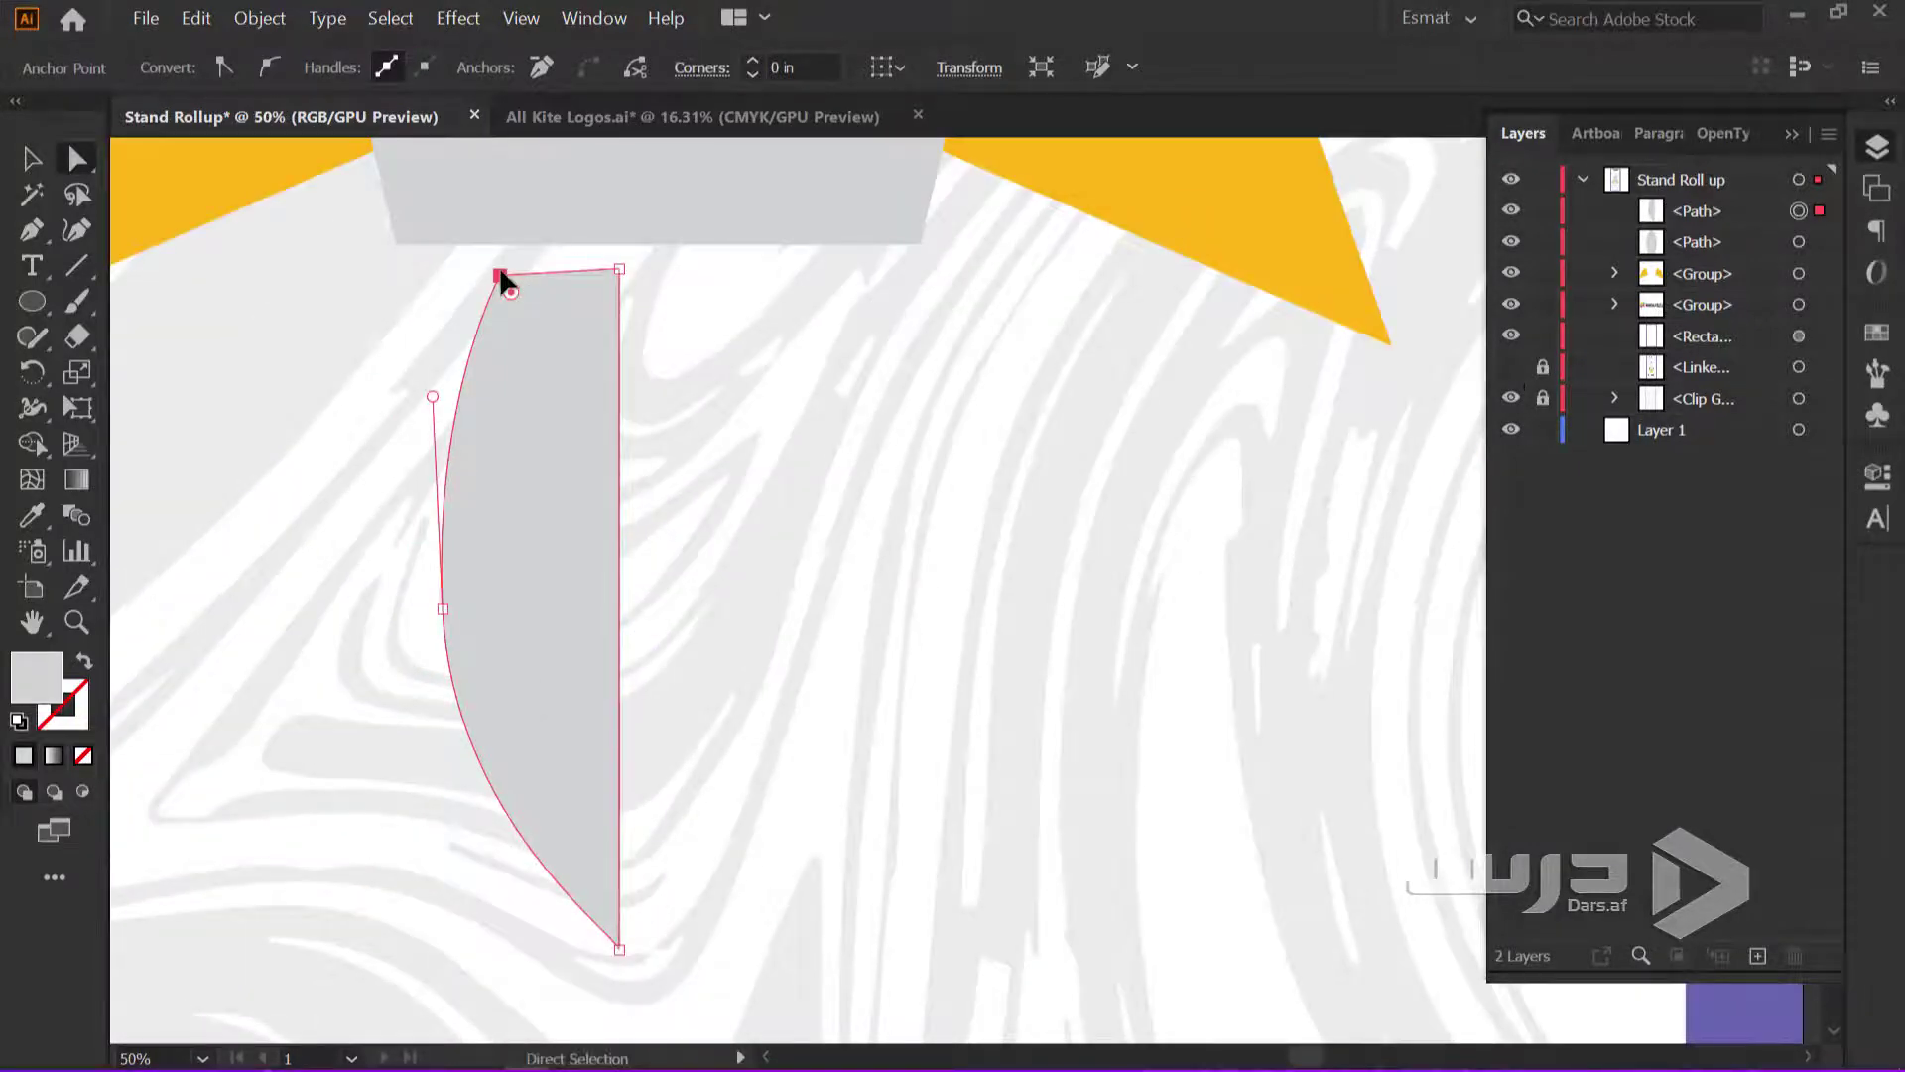
left_click_drag(499, 273, 464, 274)
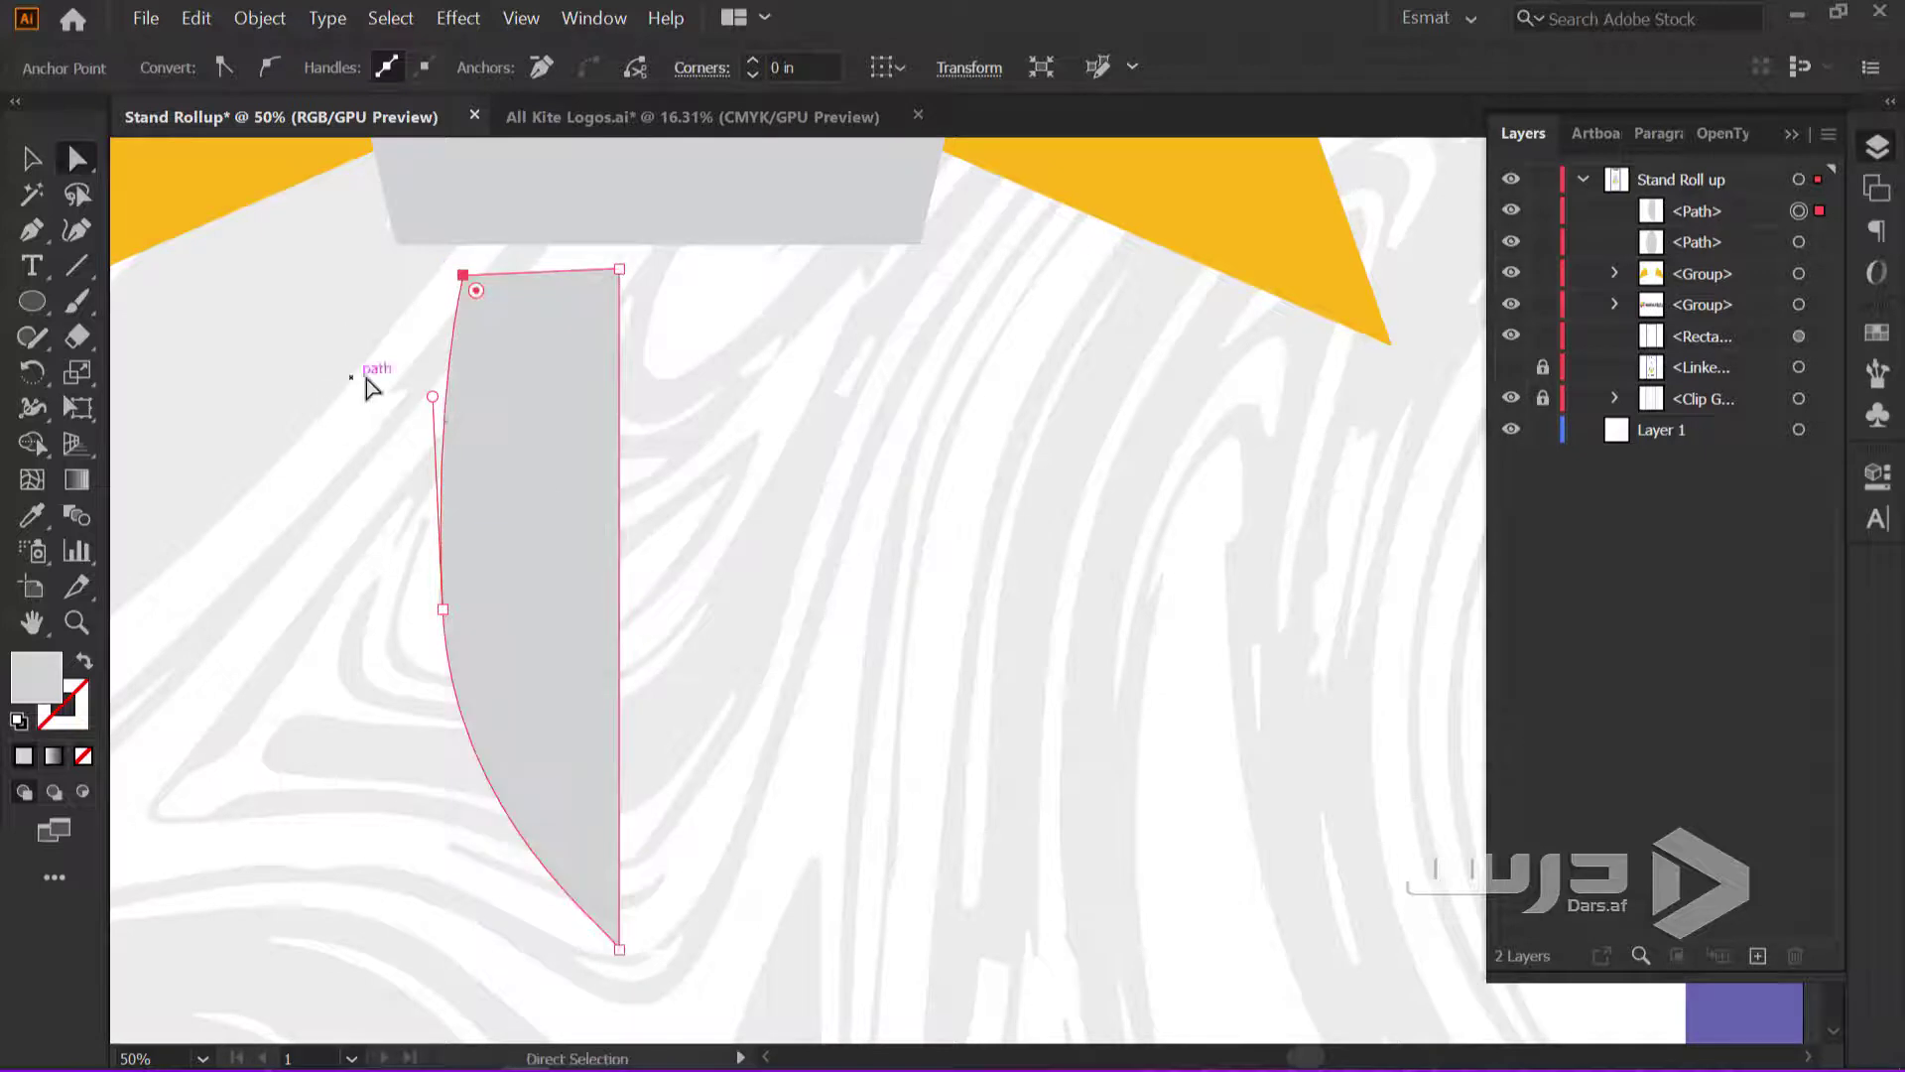
left_click_drag(432, 397, 385, 349)
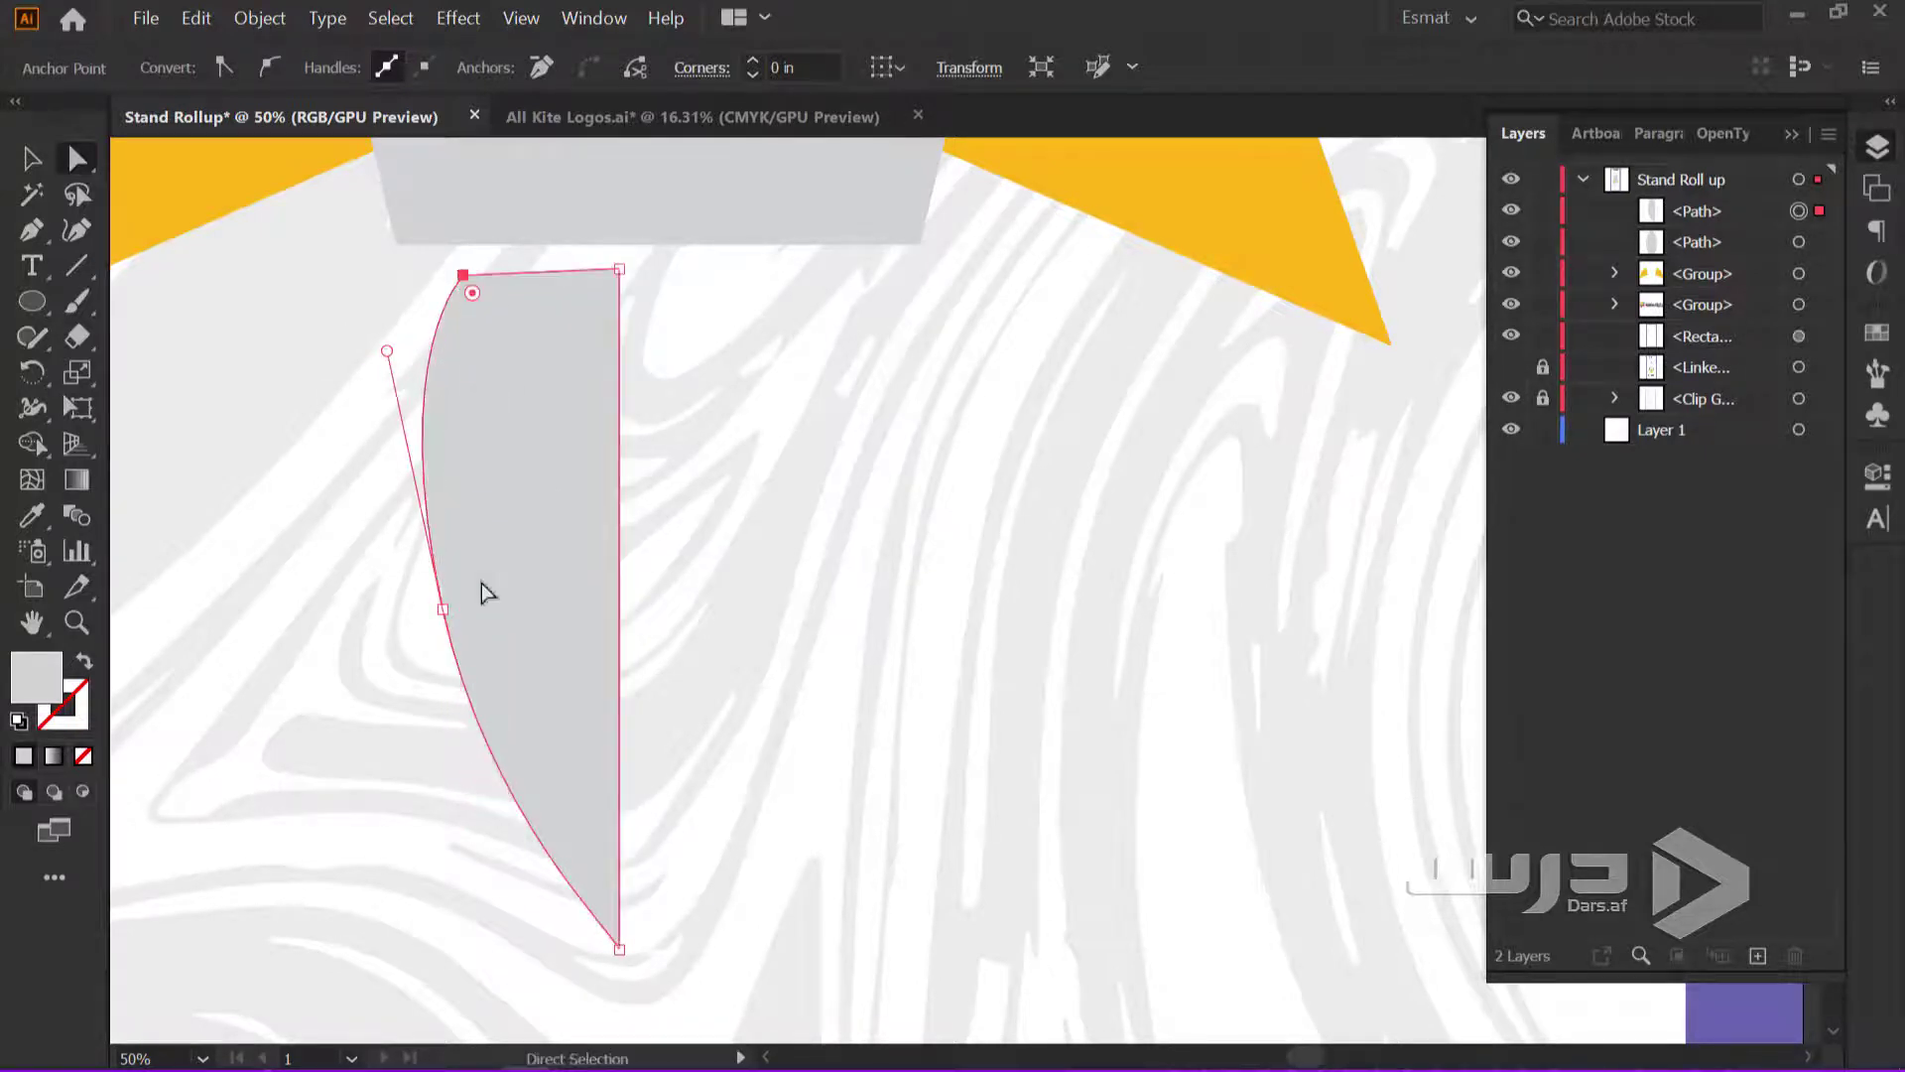
left_click_drag(443, 609, 429, 593)
Make a mirrored copy of the grey half-flame and place it beside the original
key("v")
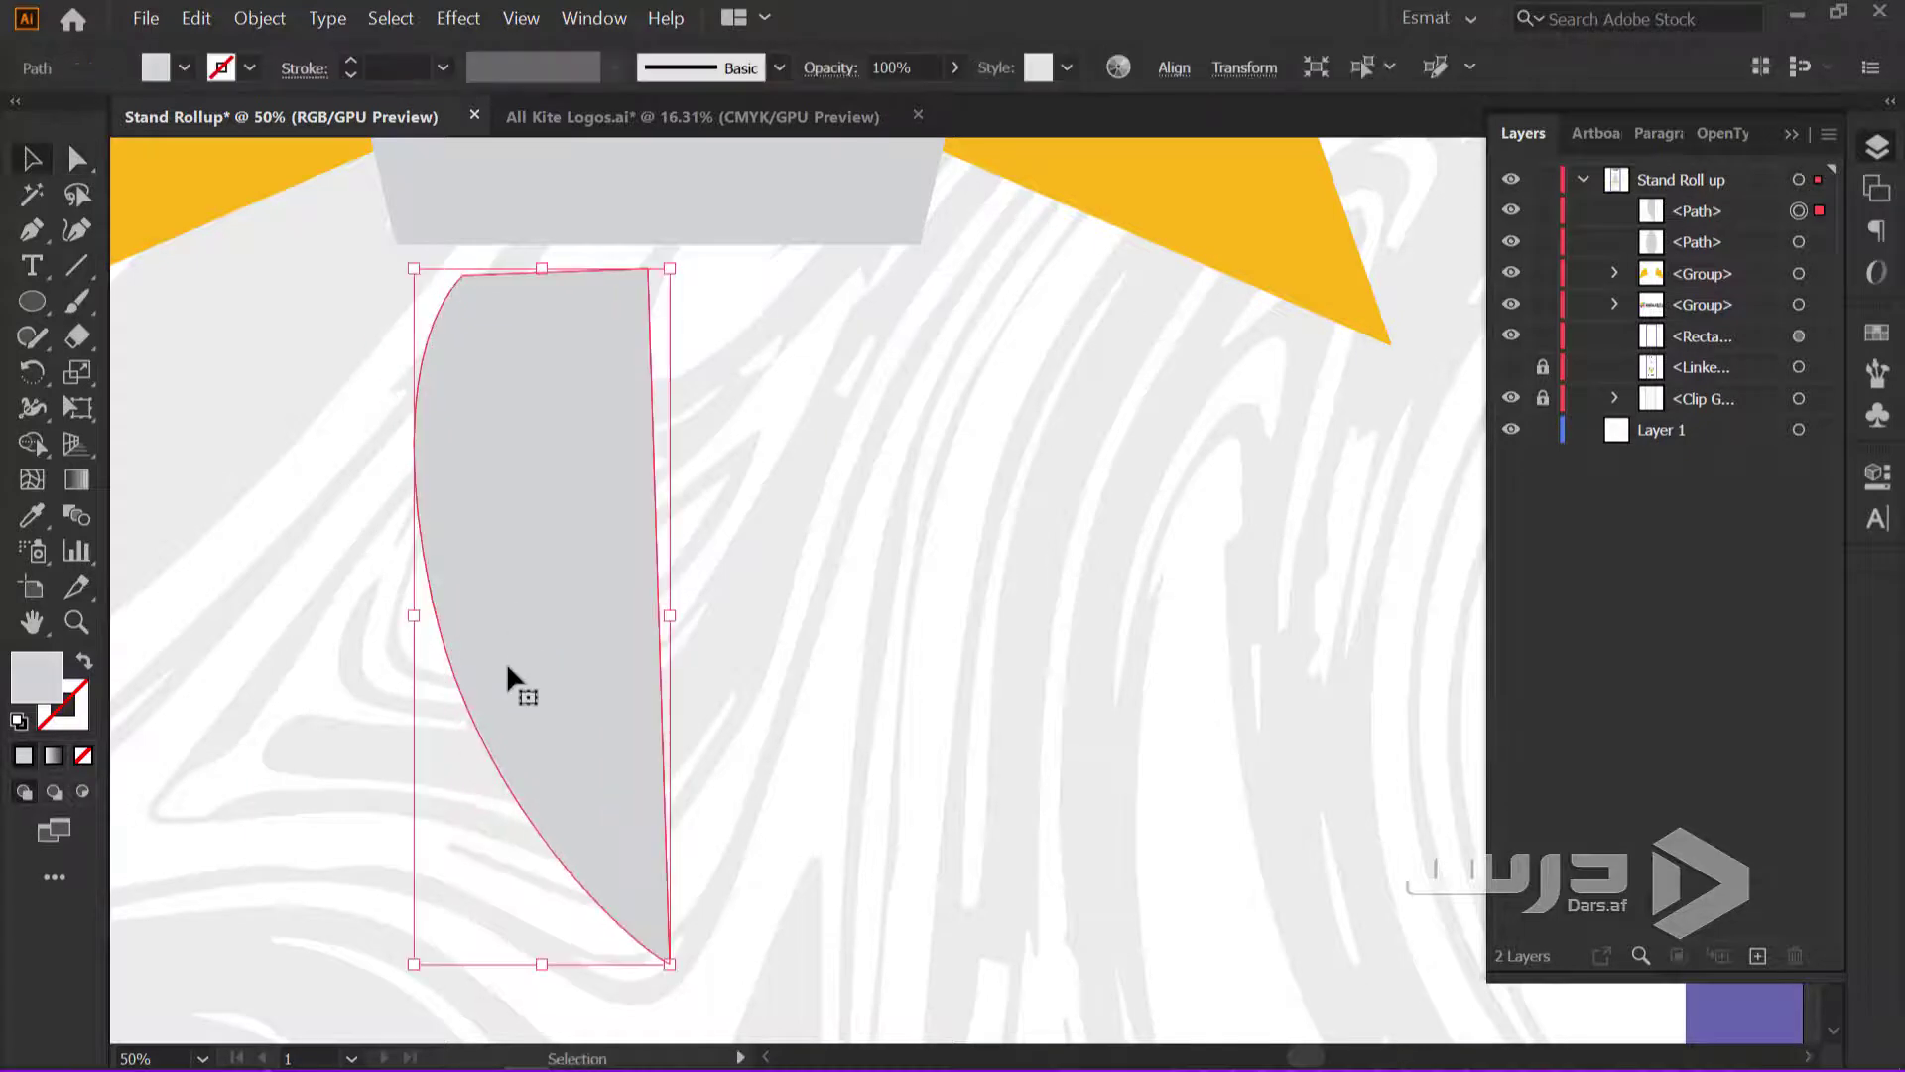
right_click(571, 593)
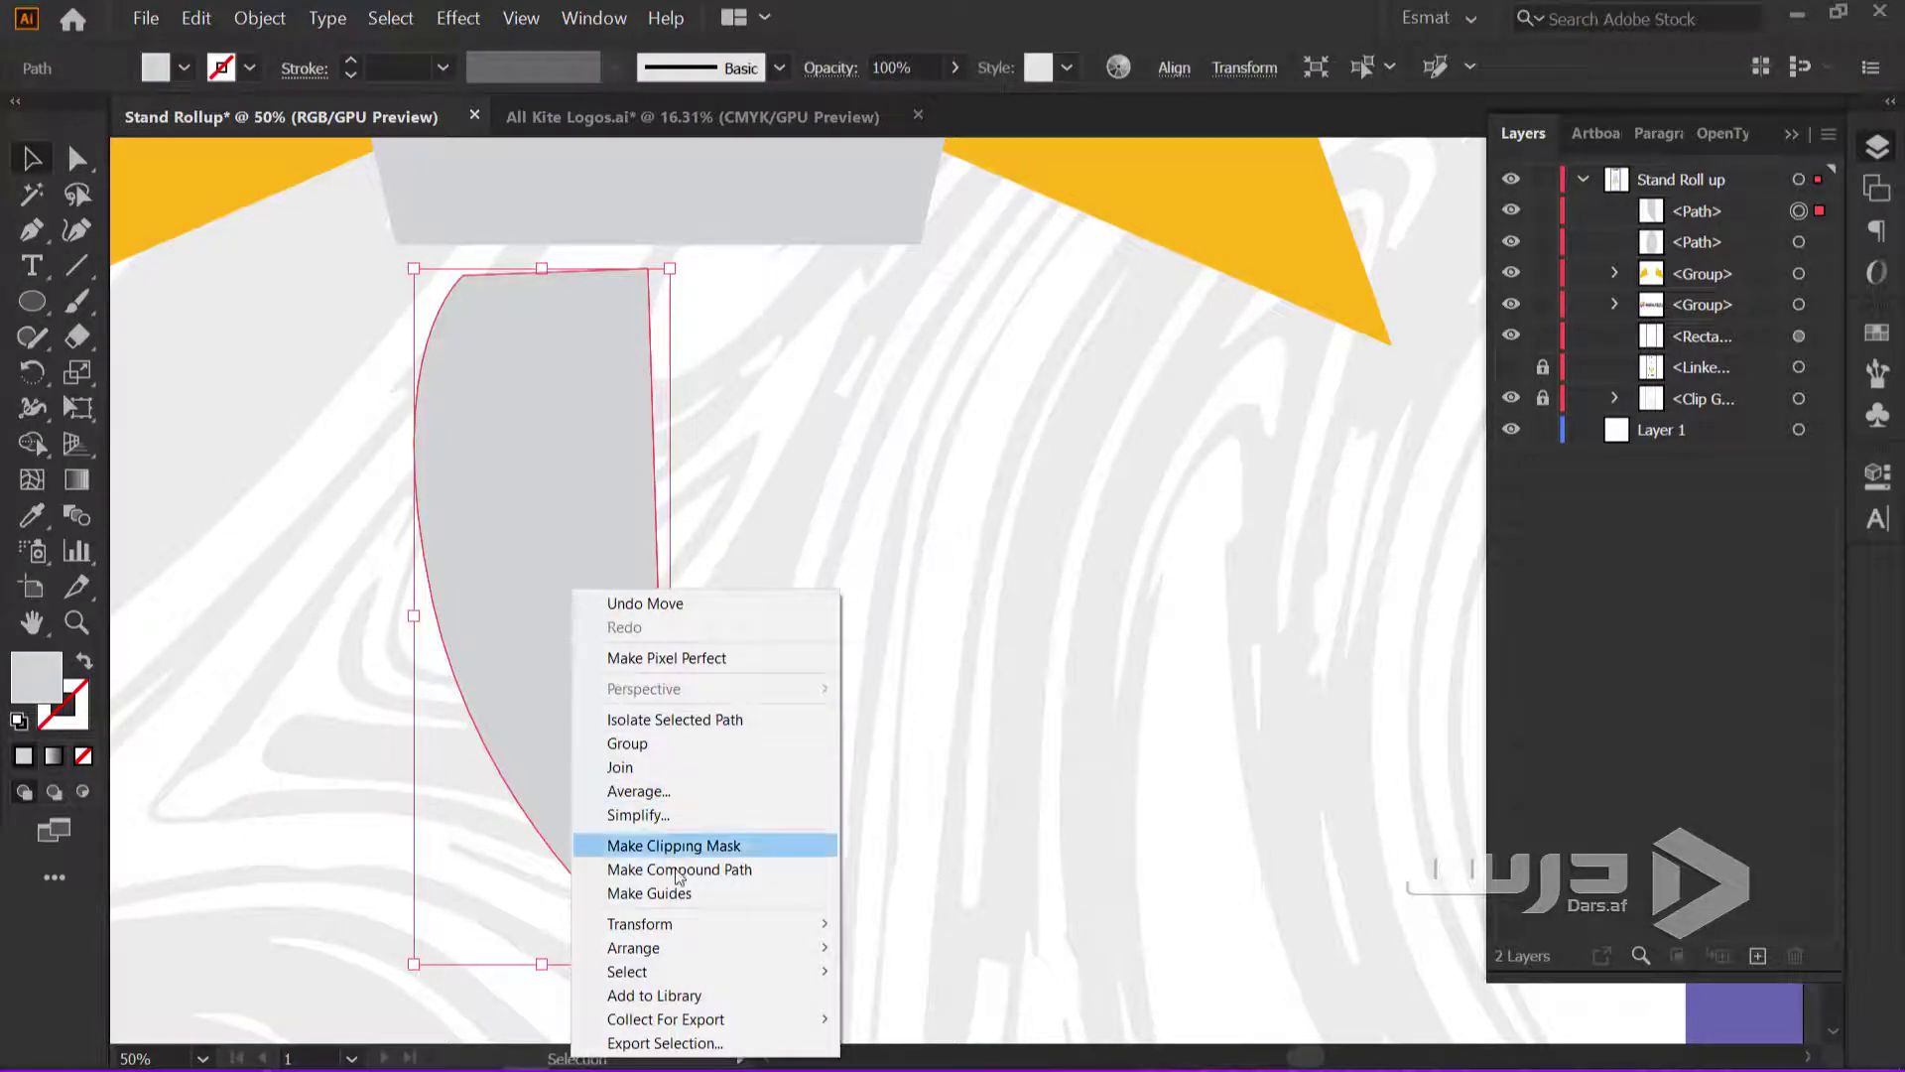
mouse_move(640, 923)
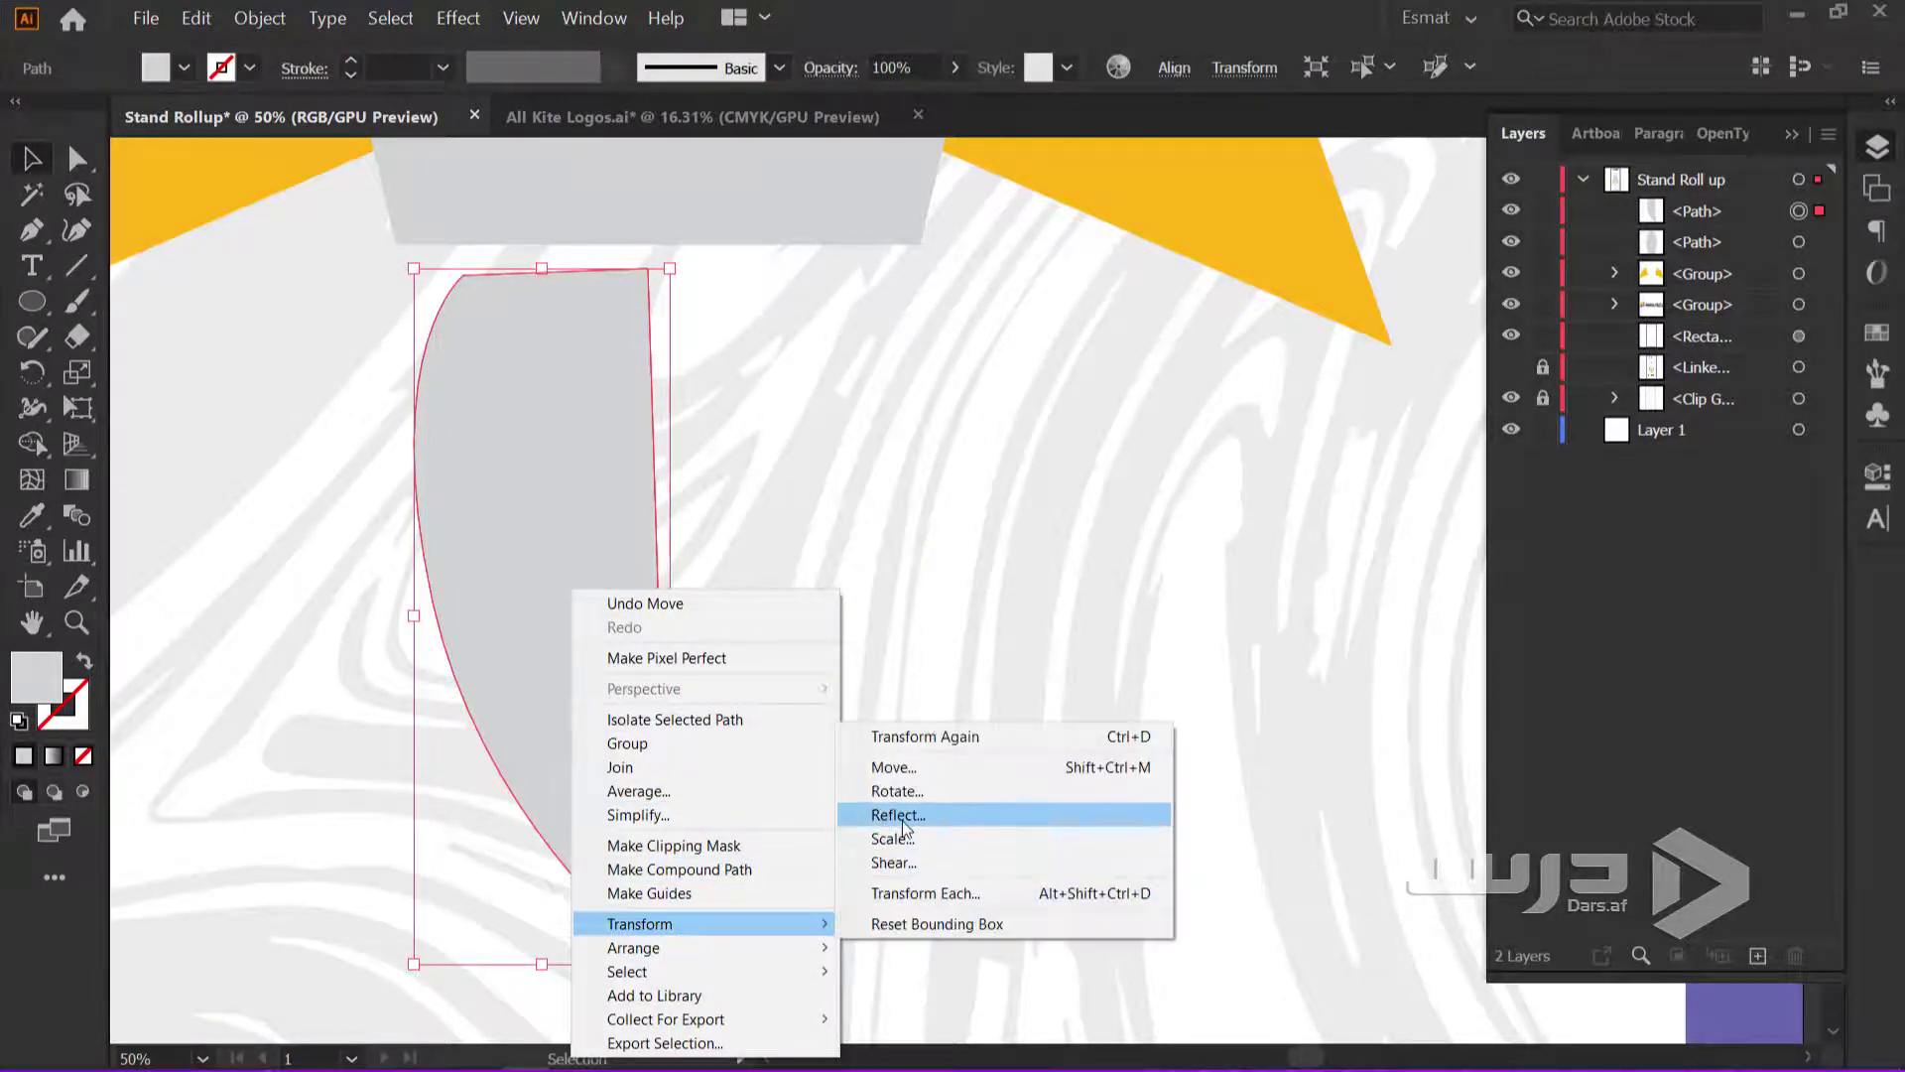
left_click(905, 811)
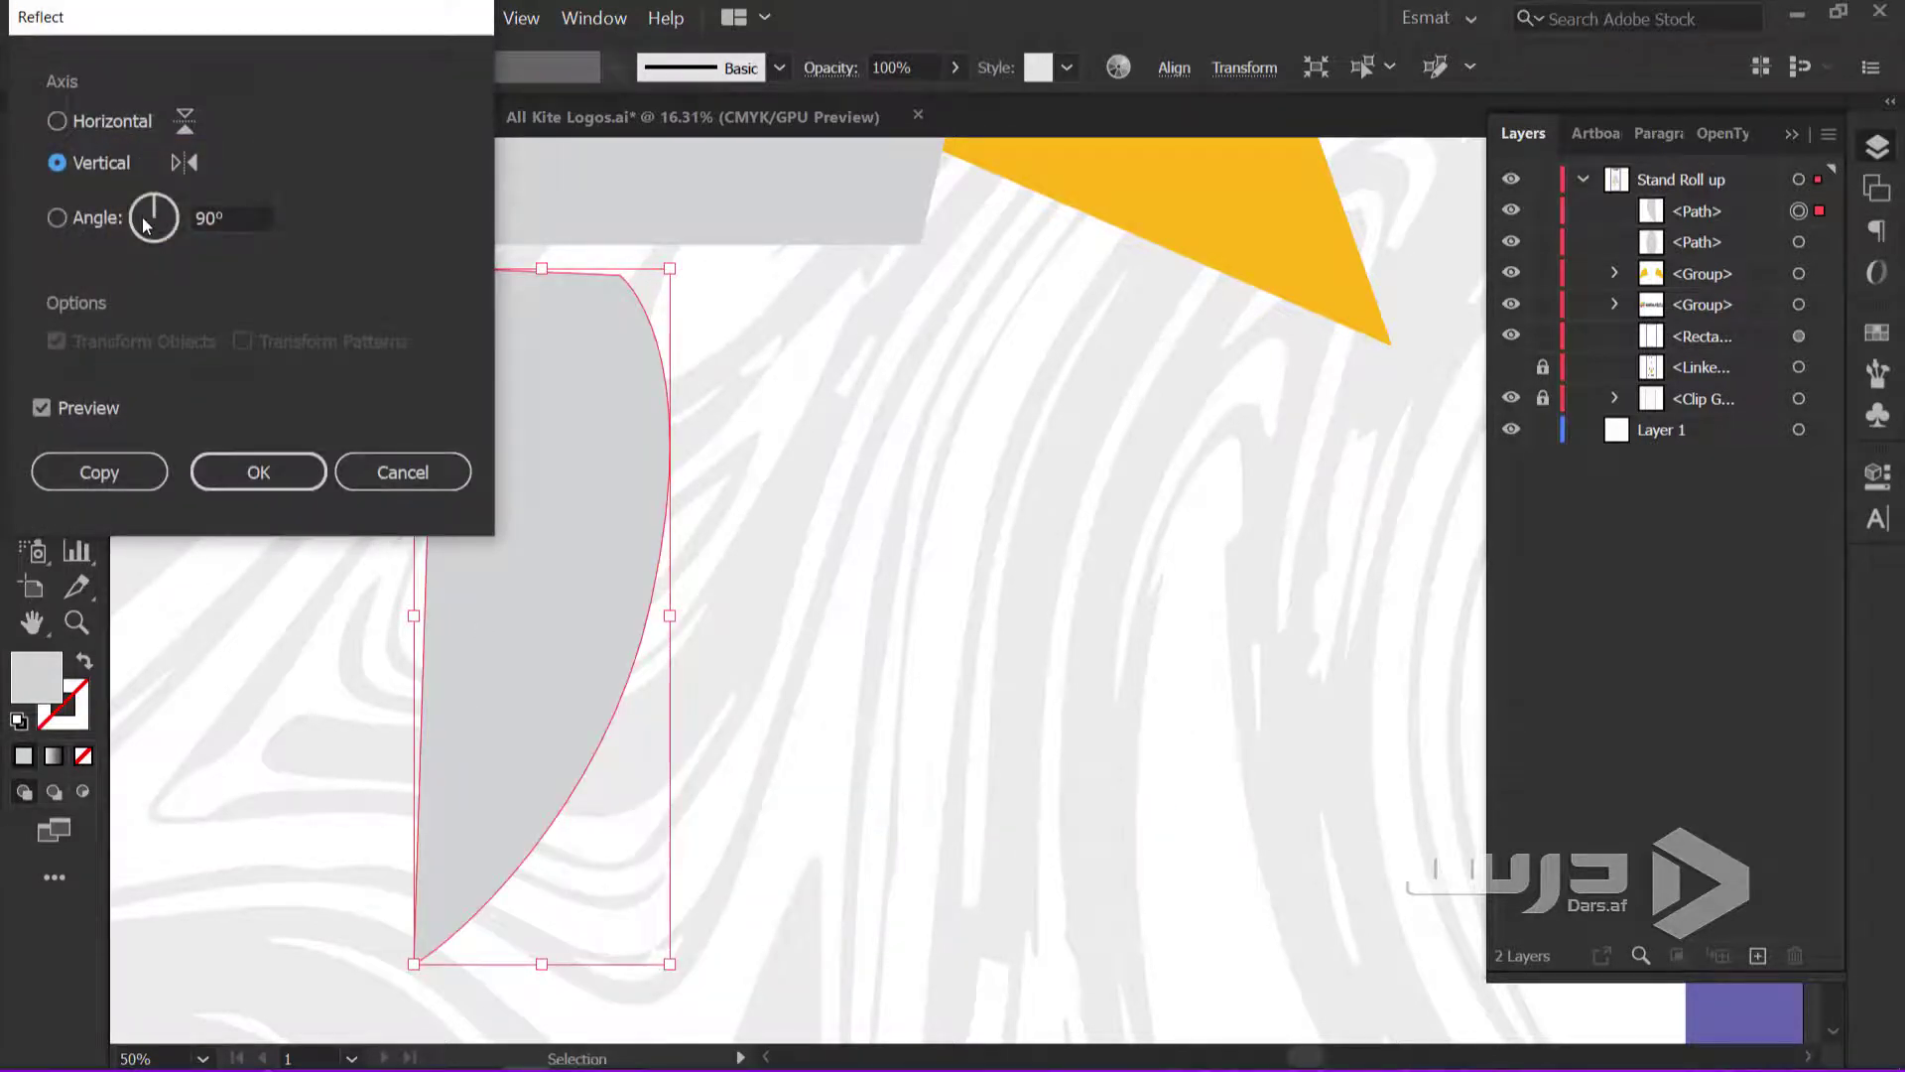
left_click(99, 473)
left_click_drag(546, 593, 794, 594)
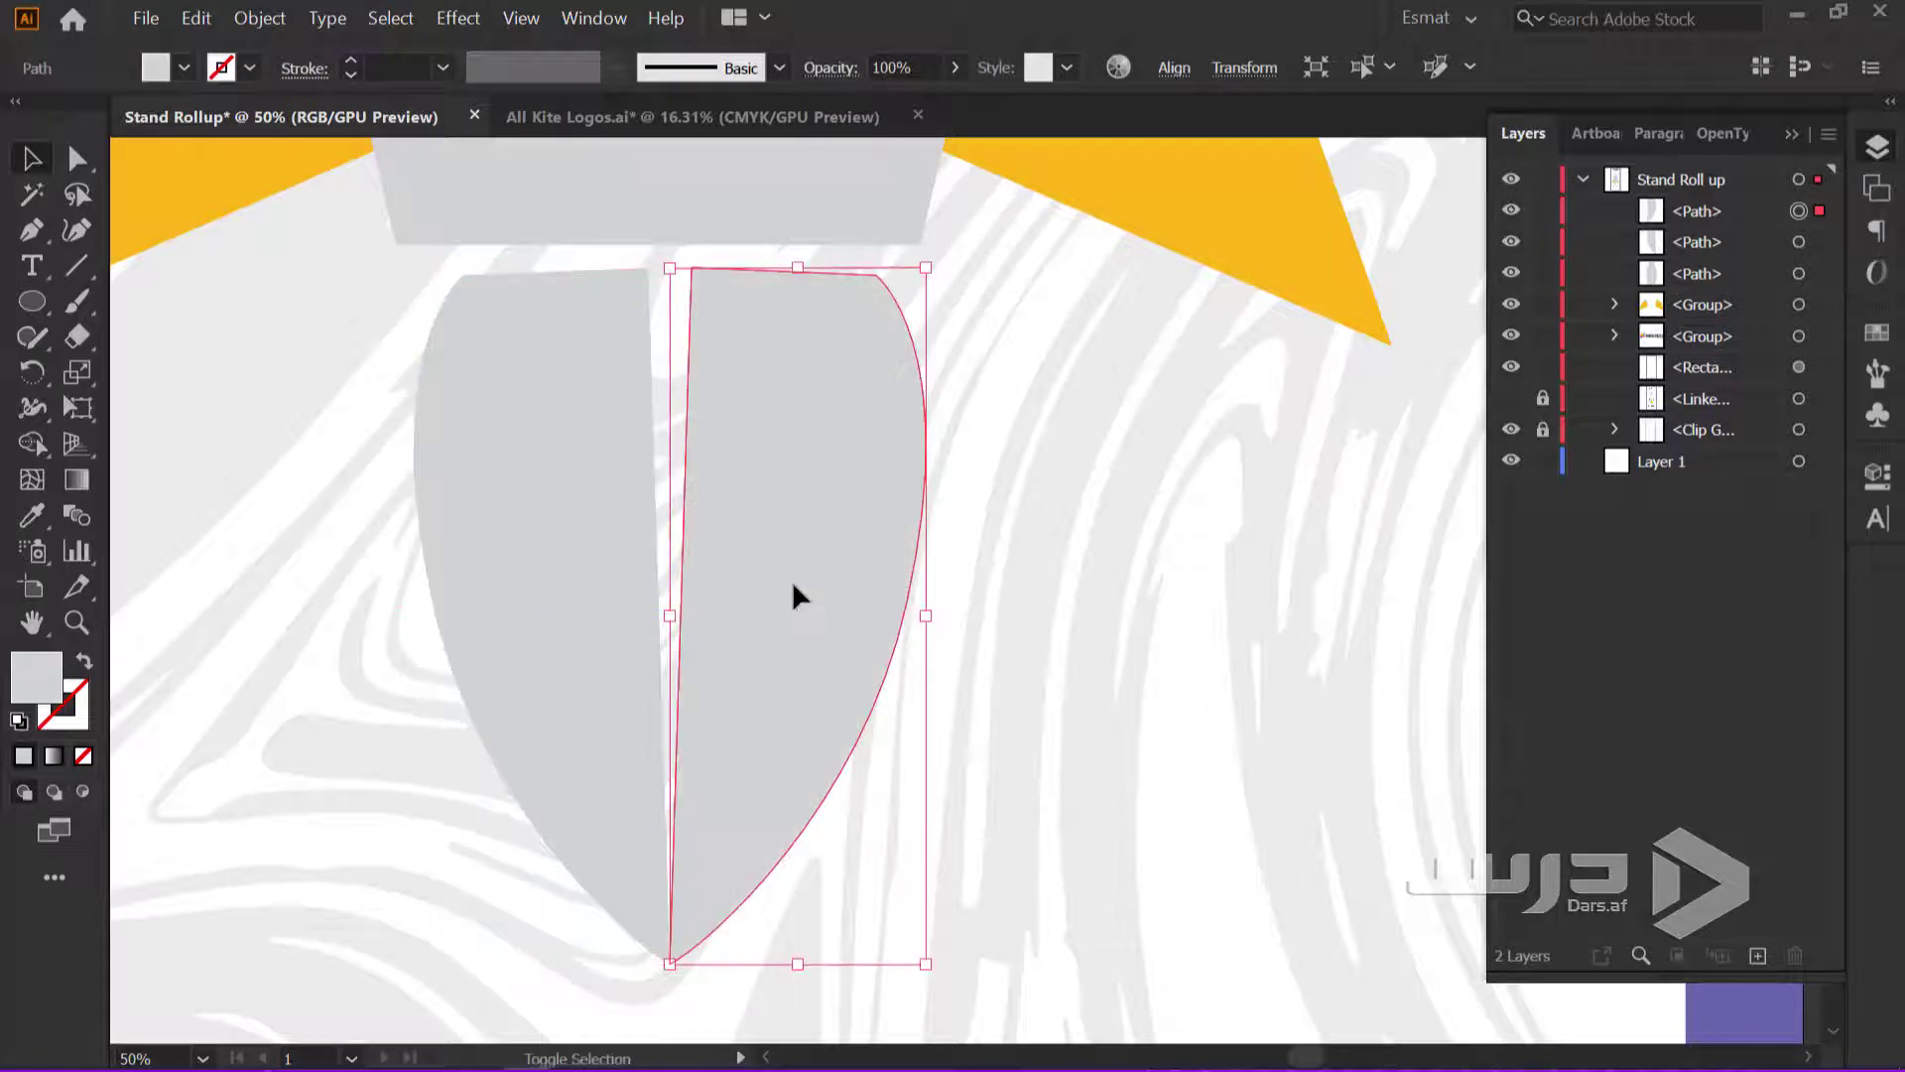
Horizontally centre-align the two top anchors where the halves meet onto one point
scroll(712, 953, "up", 3)
scroll(645, 978, "up", 2)
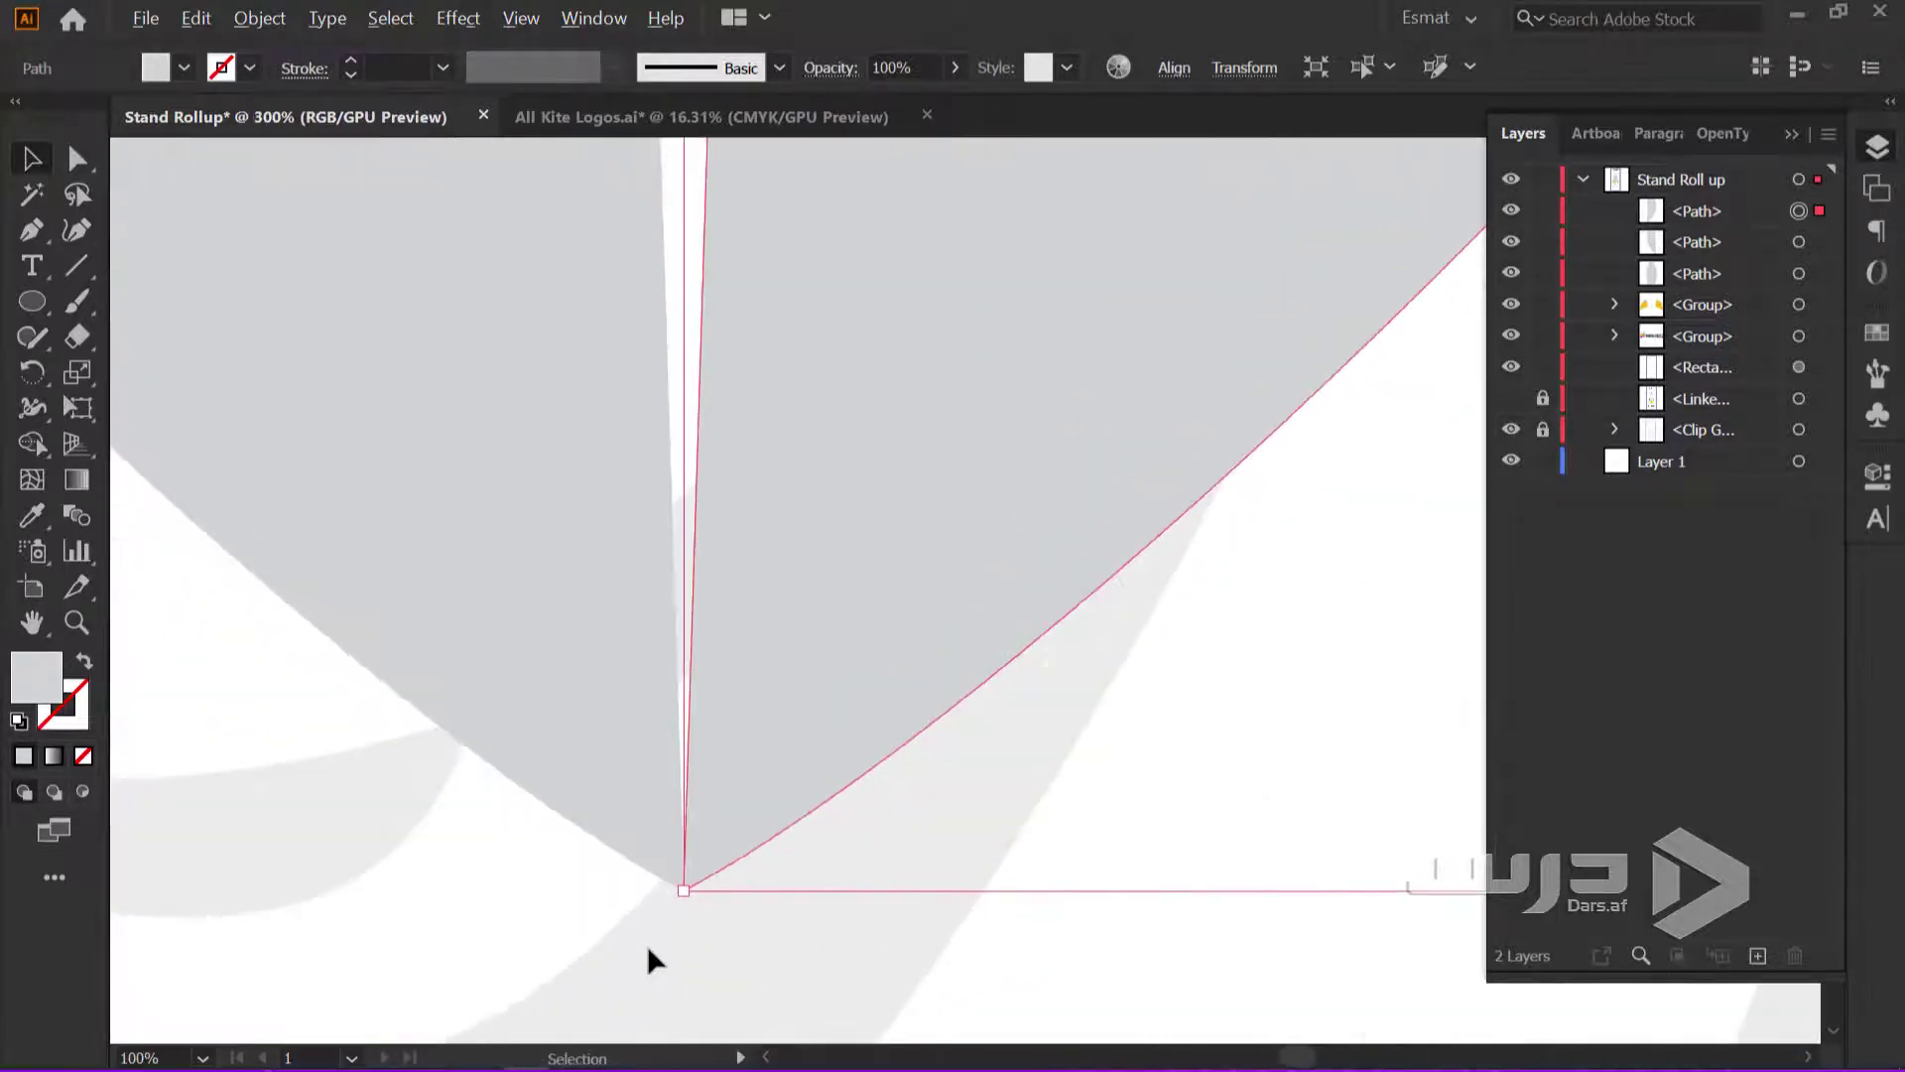
scroll(647, 944, "up", 2)
scroll(691, 831, "up", 2)
scroll(720, 780, "up", 2)
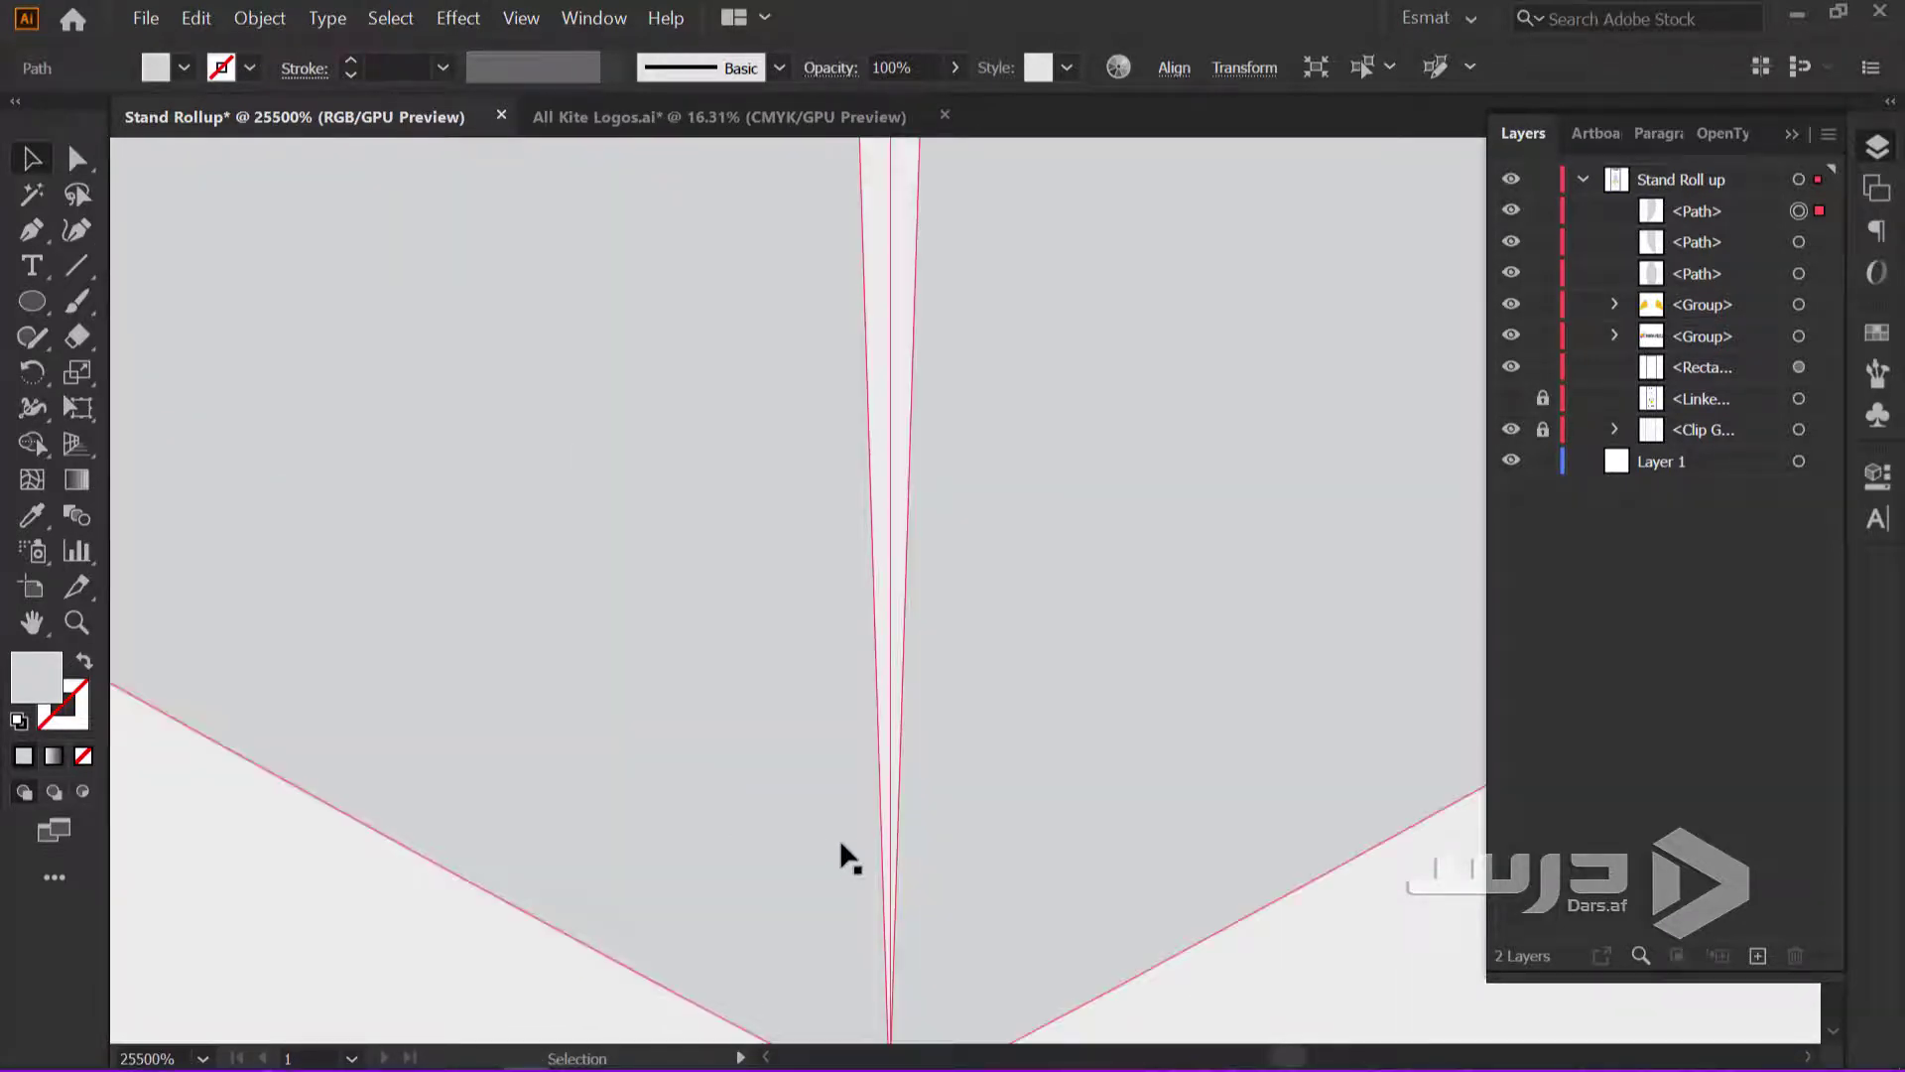
scroll(839, 837, "up", 2)
scroll(502, 701, "down", 5)
scroll(502, 700, "down", 5)
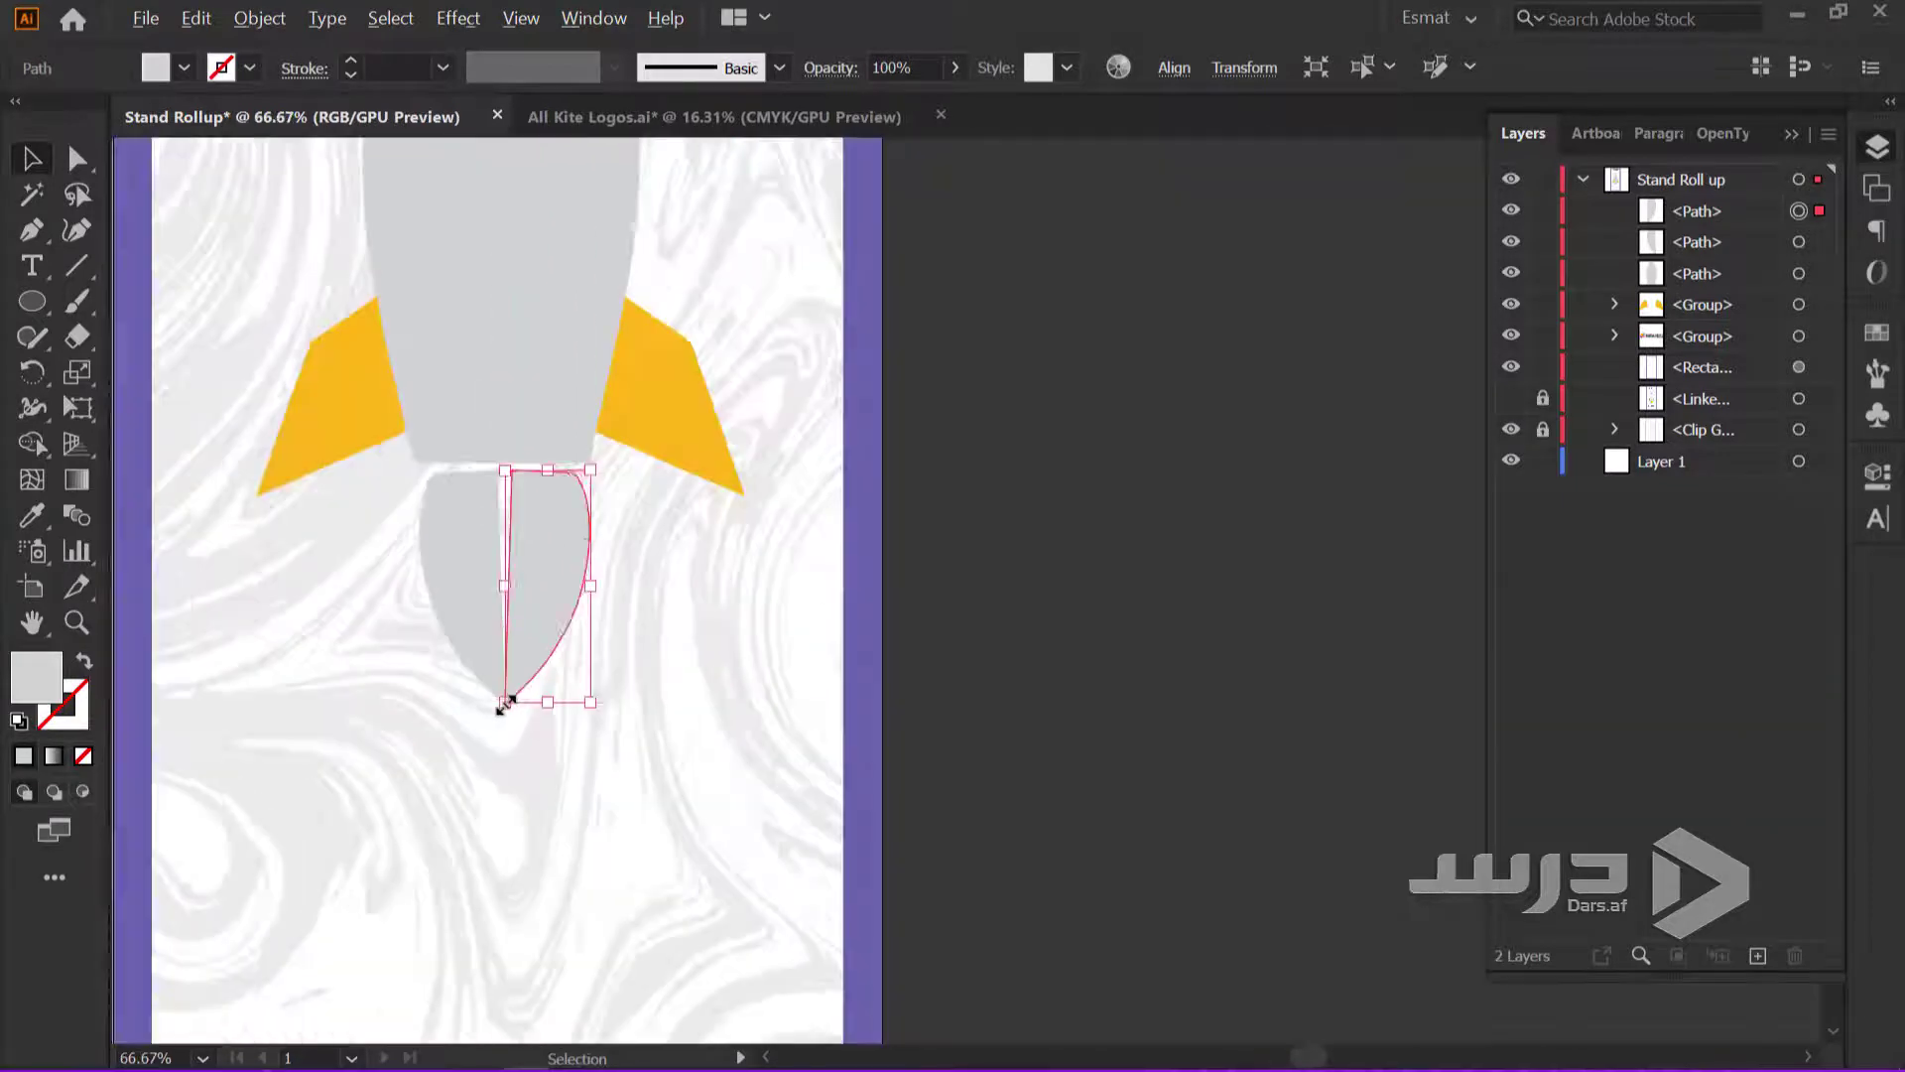
scroll(502, 701, "down", 2)
scroll(513, 586, "up", 3)
scroll(513, 585, "up", 2)
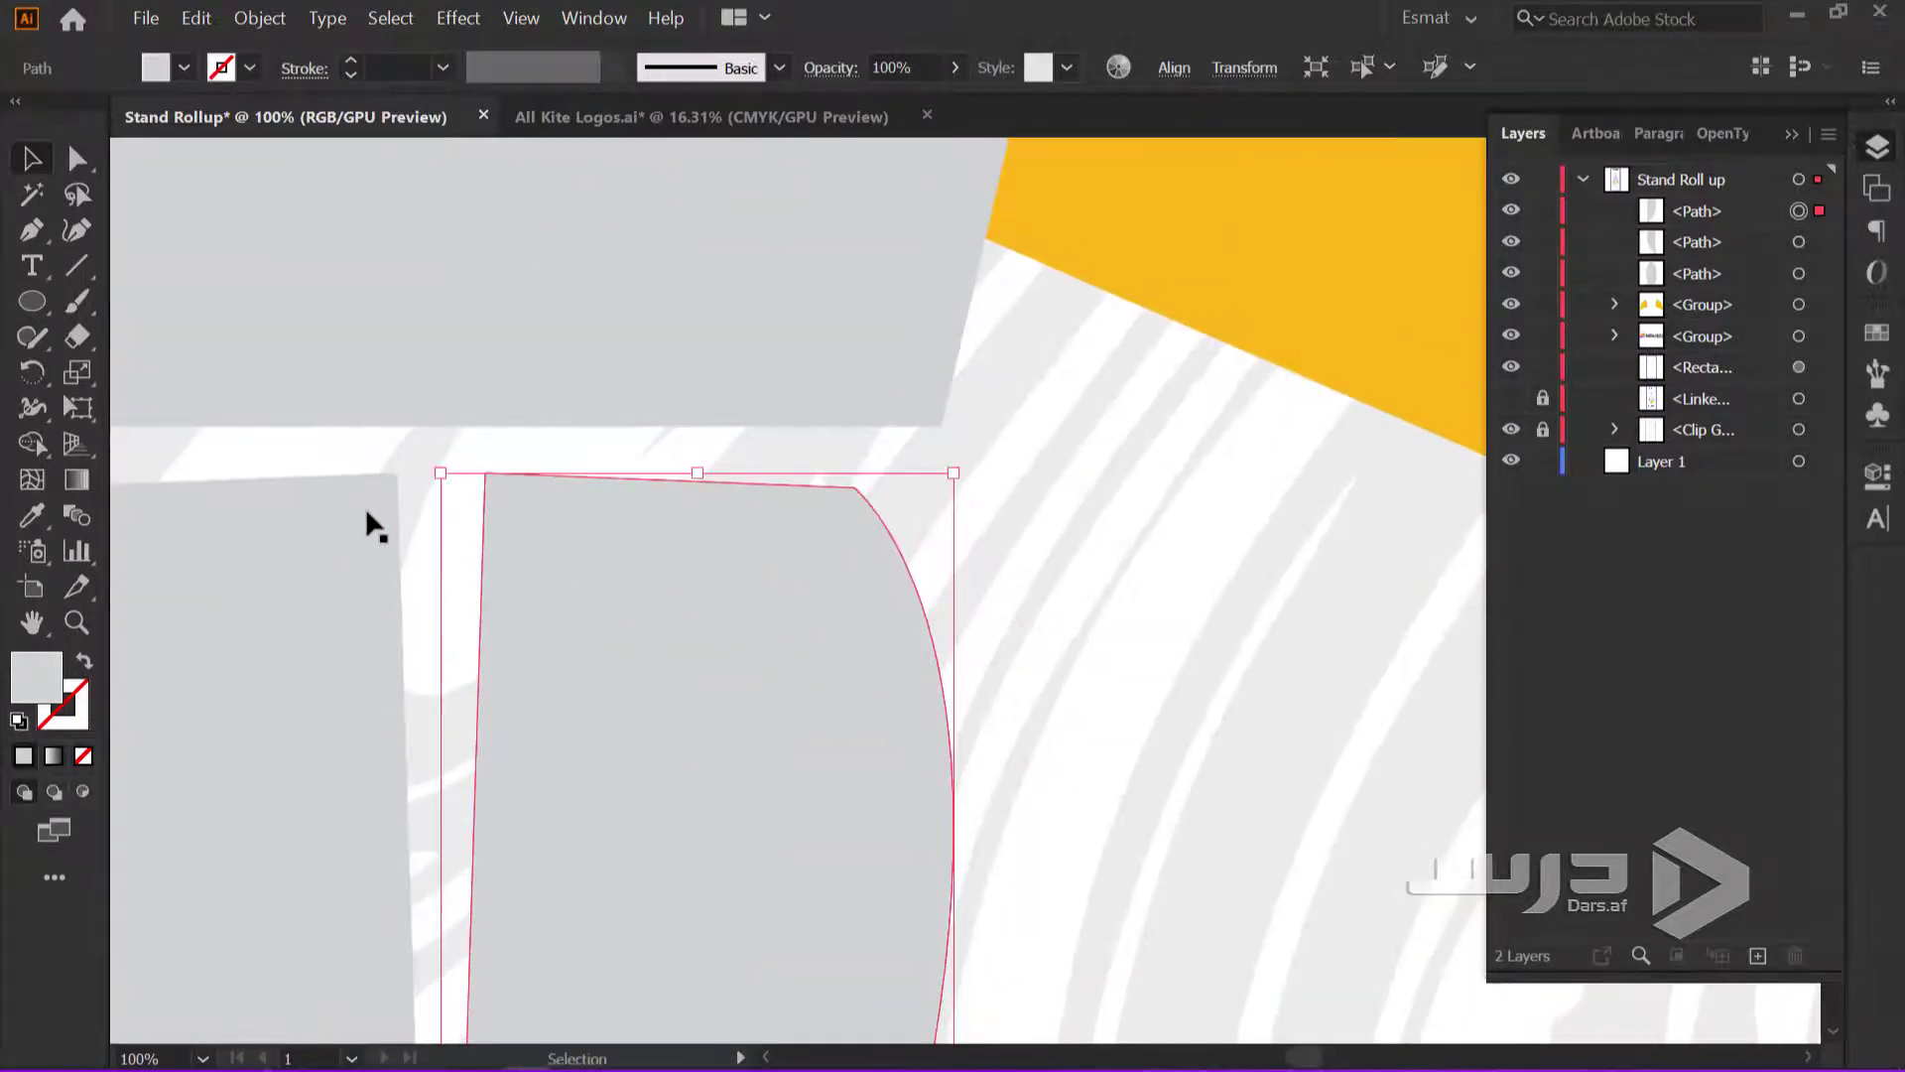
scroll(366, 522, "up", 2)
scroll(493, 524, "up", 2)
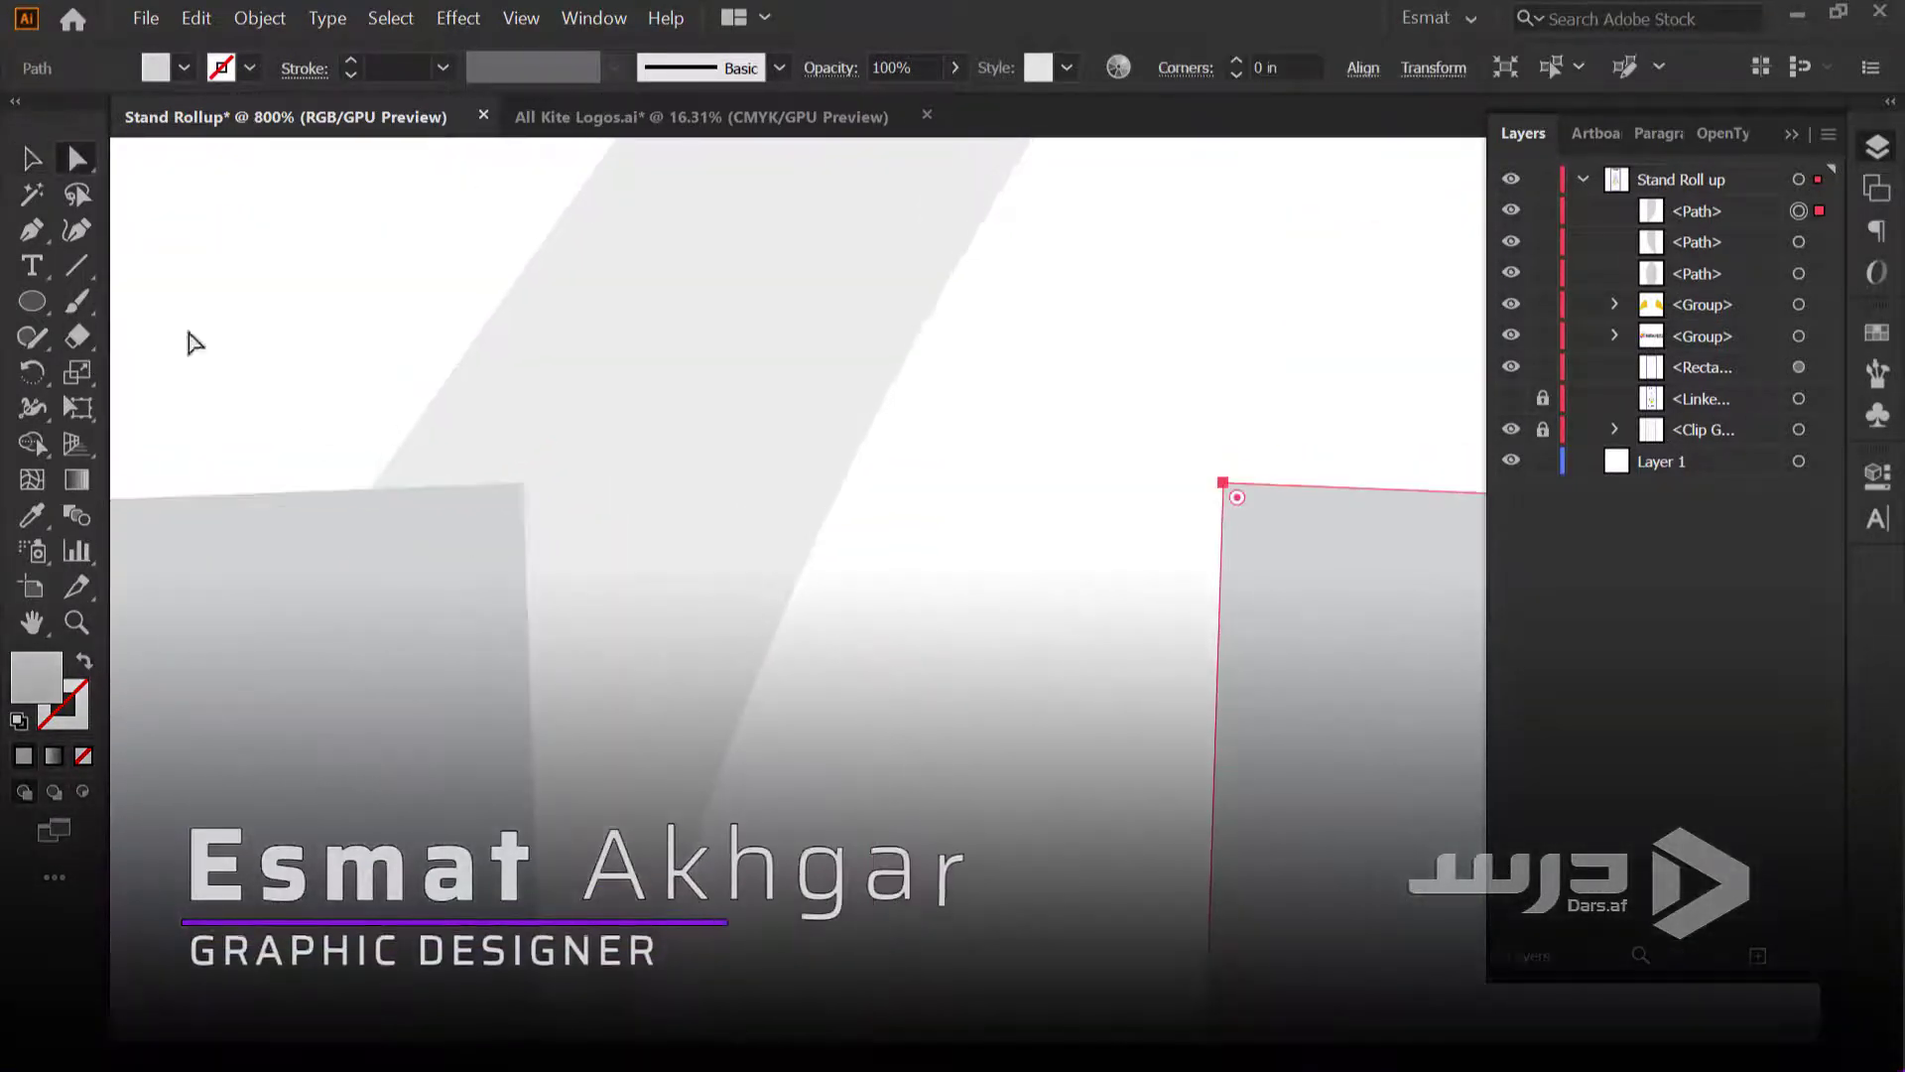
key("a")
left_click_drag(340, 444, 1267, 557)
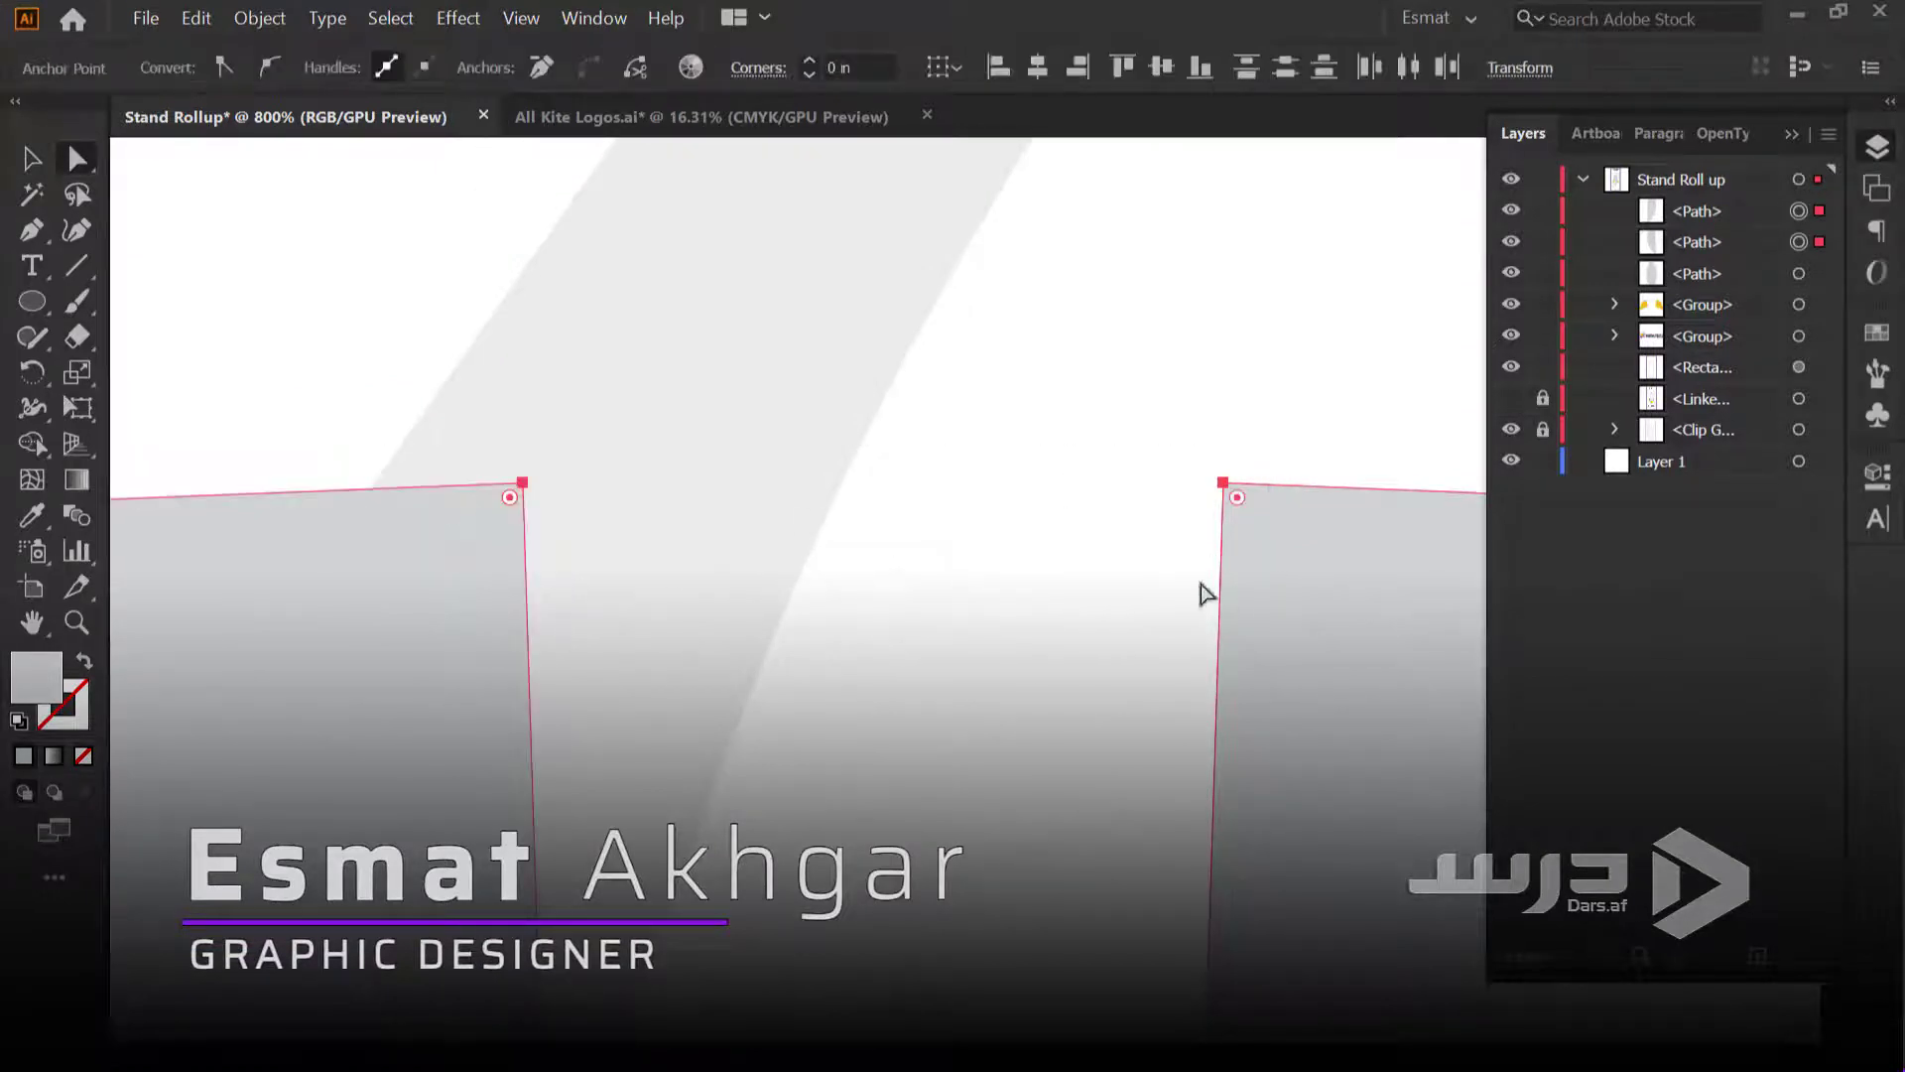
left_click(1038, 77)
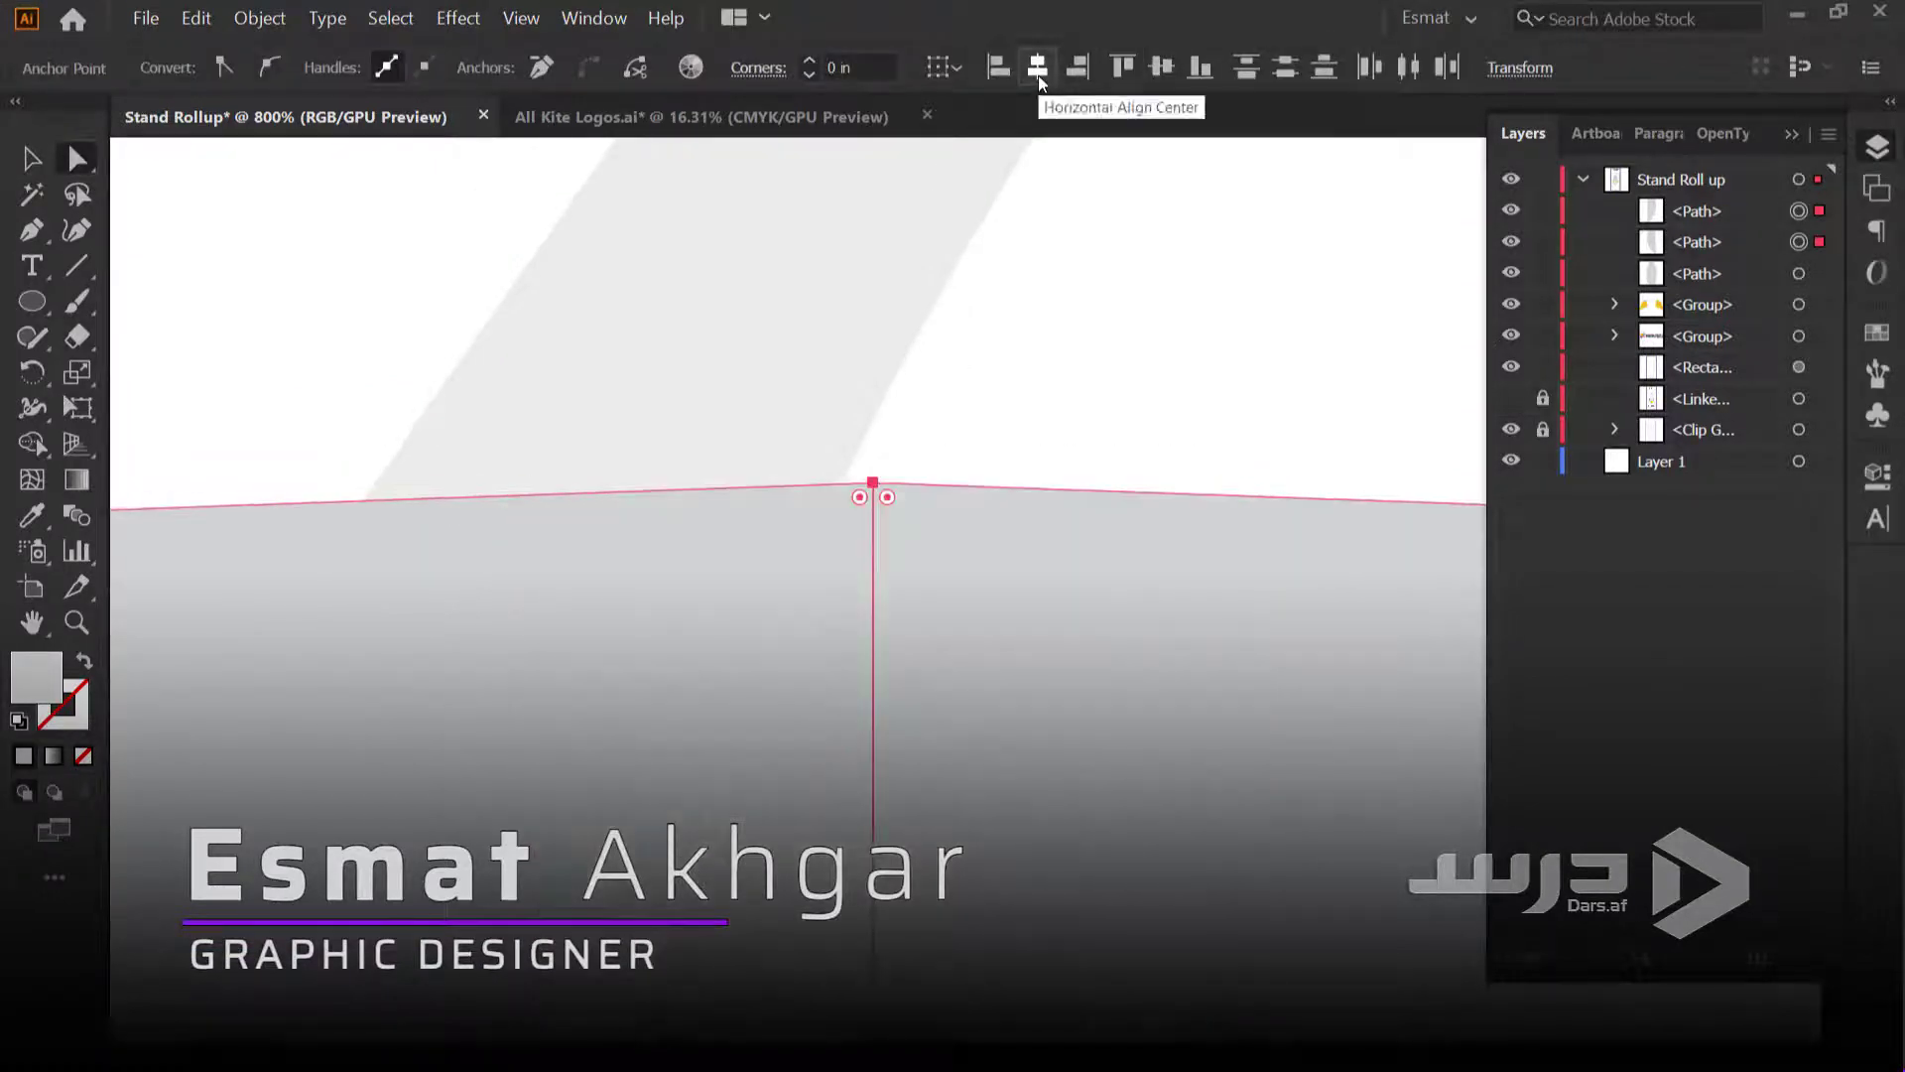
Vertically align the lower piece's top anchors into a straight edge, then select both halves
scroll(955, 306, "down", 3)
scroll(937, 326, "down", 3)
left_click_drag(901, 530, 876, 626)
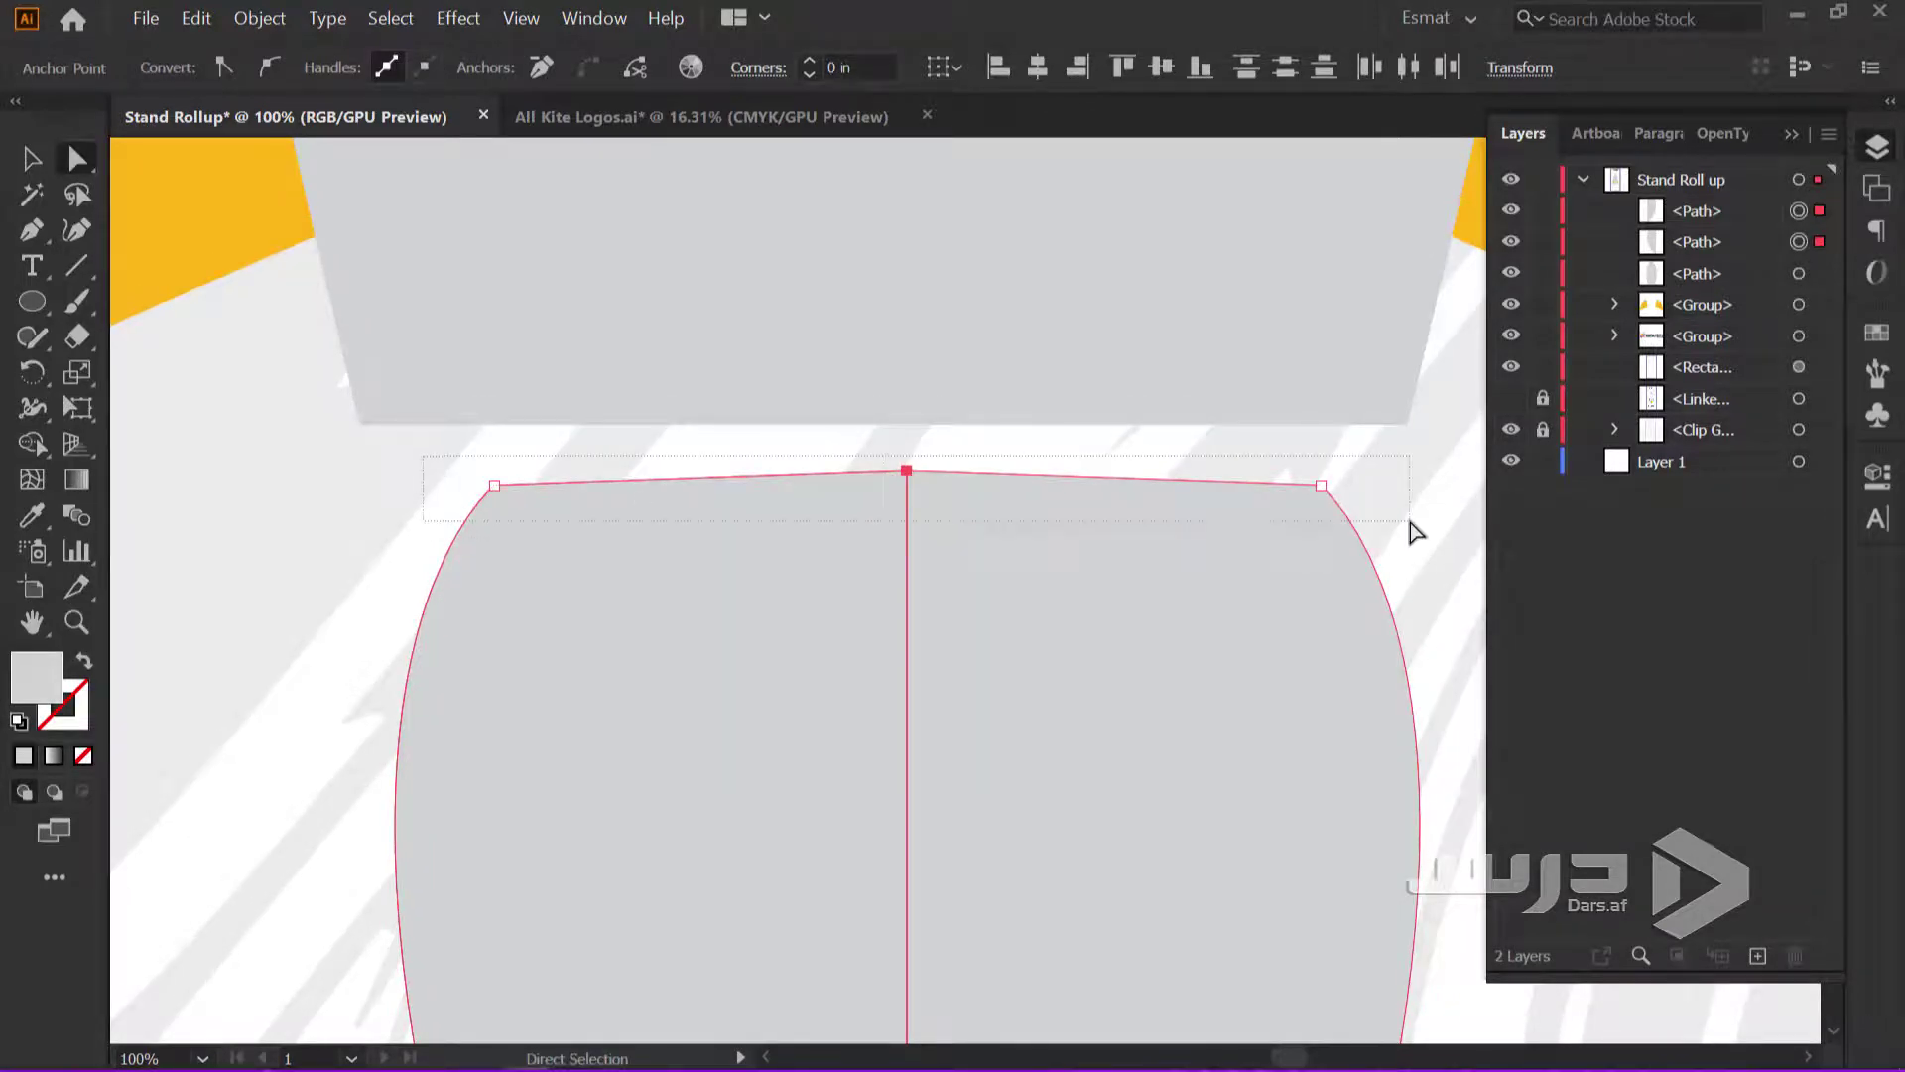
left_click_drag(416, 468, 1416, 532)
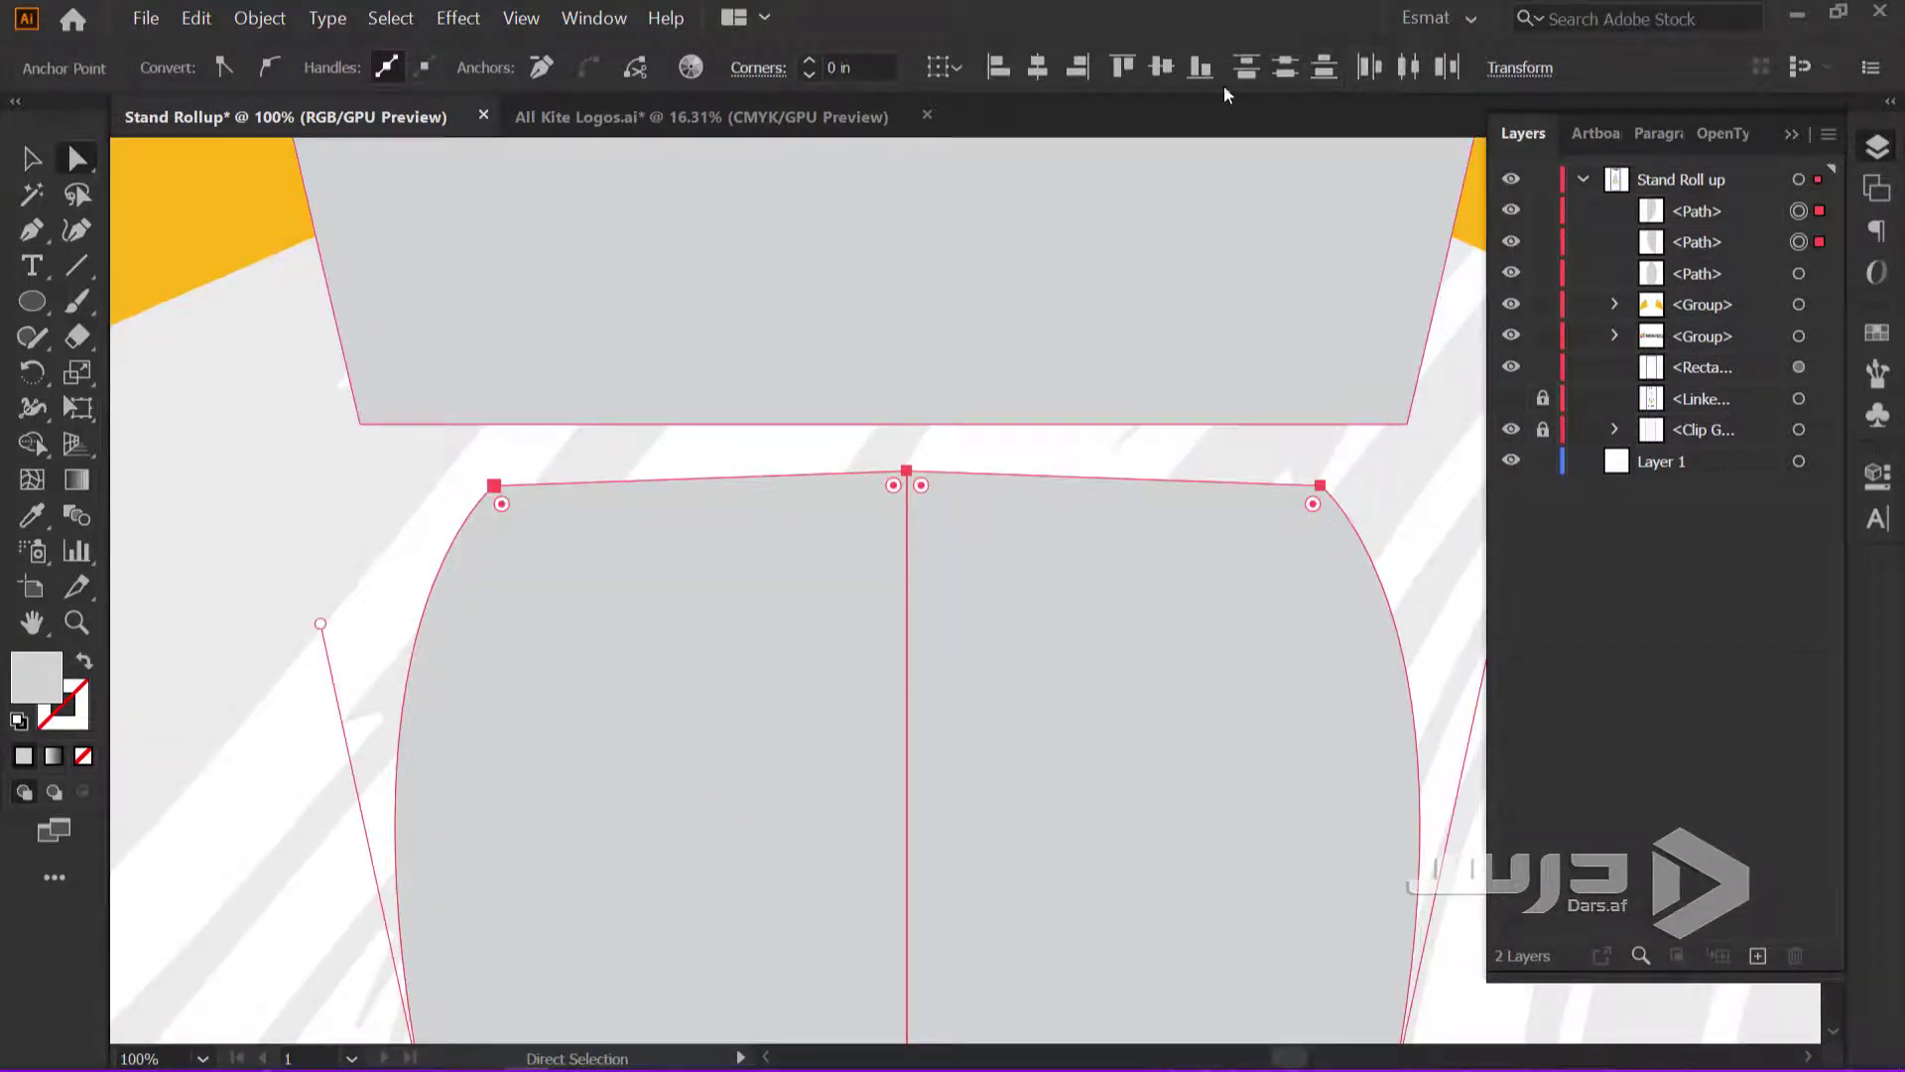
left_click(1164, 73)
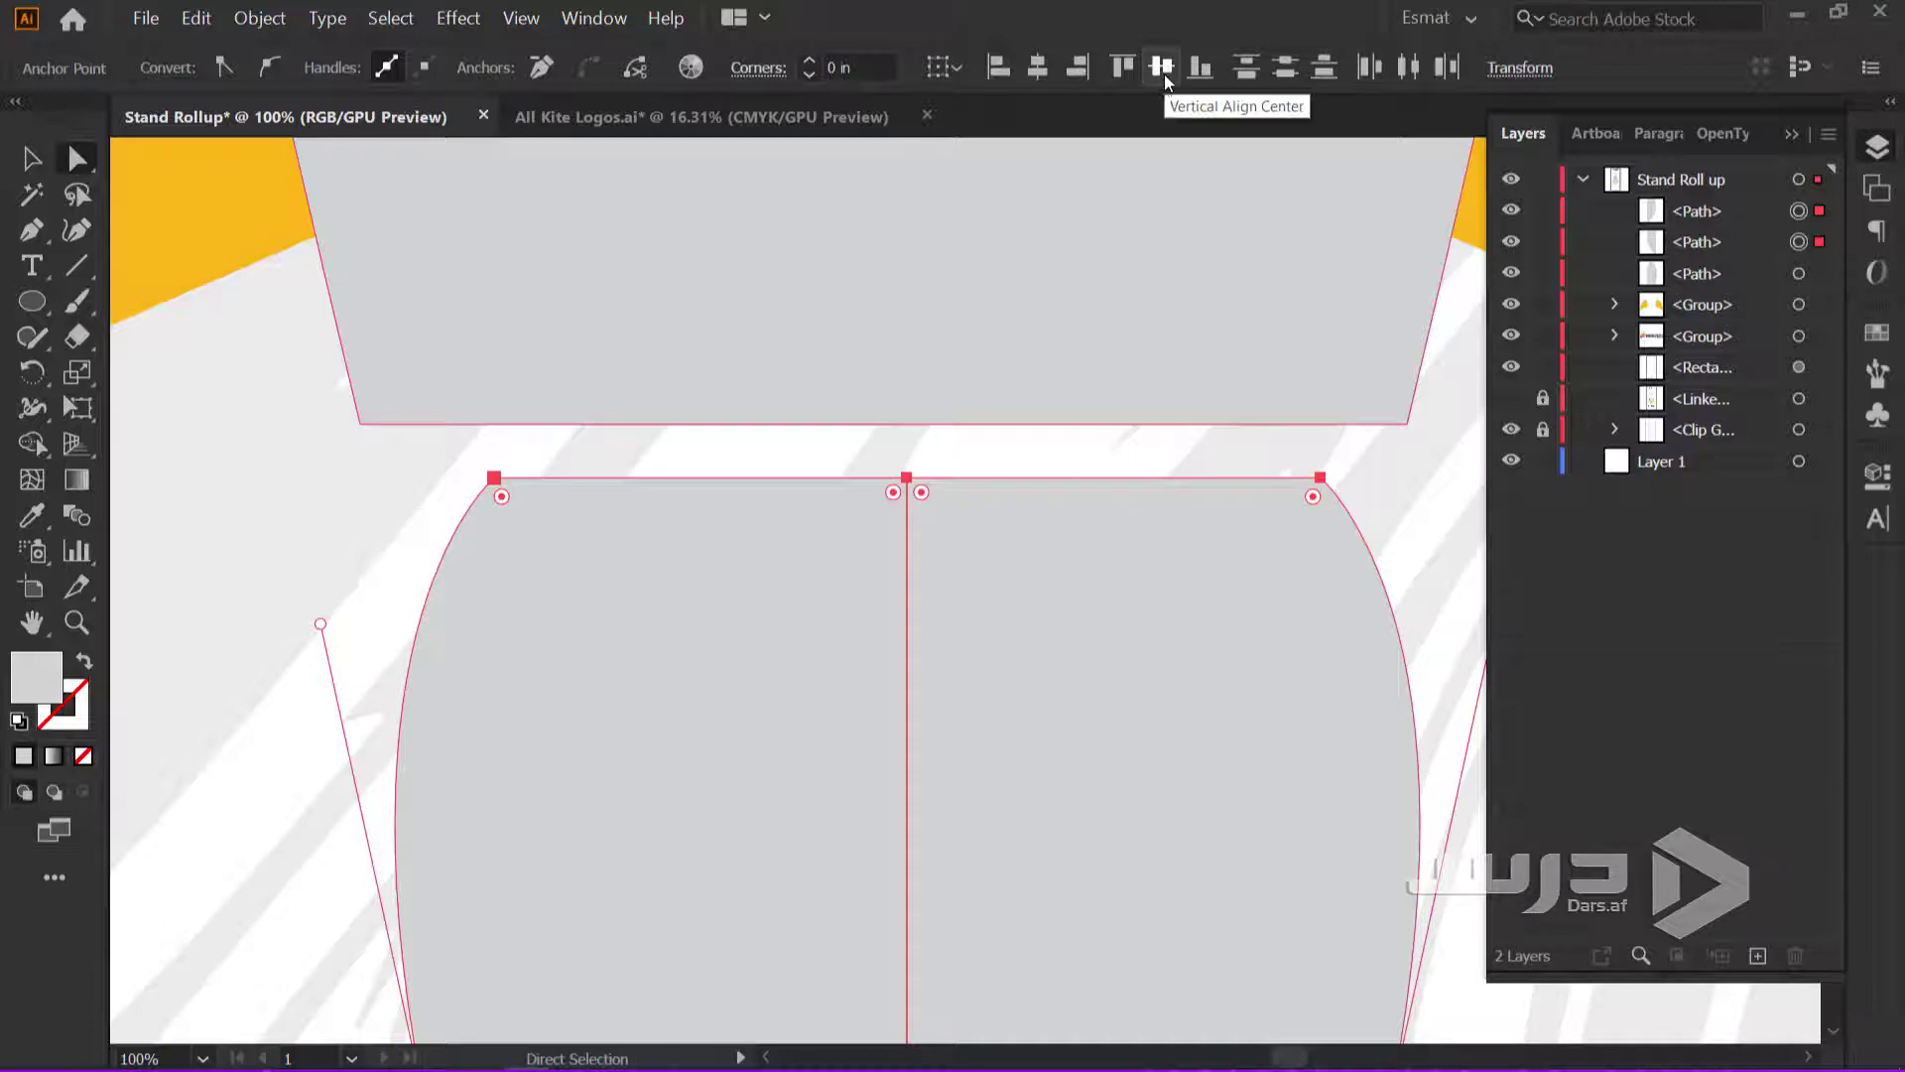
left_click(941, 443)
key("ctrl+minus")
key("ctrl+minus")
key("ctrl+minus")
key("ctrl+minus")
left_click(679, 680)
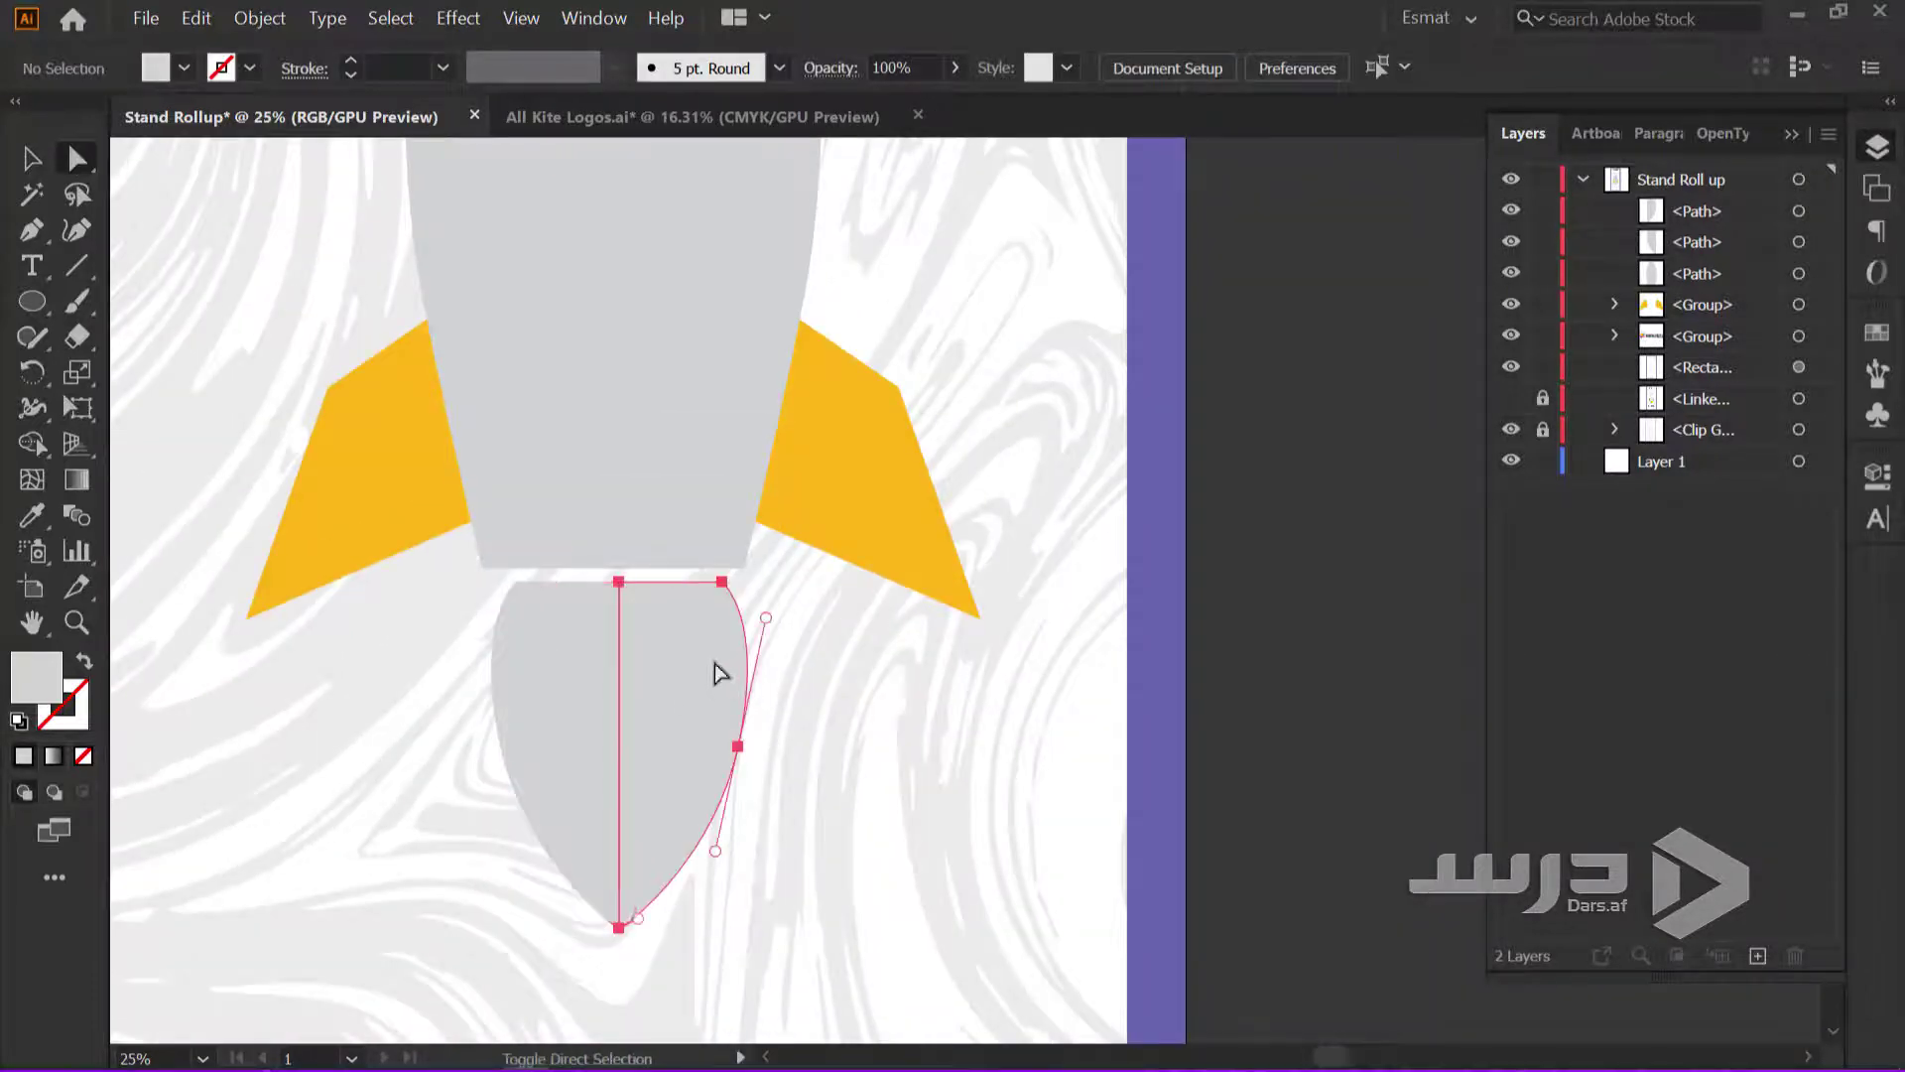
Merge both flame halves into one shape with Shape Builder and narrow it symmetrically
left_click(33, 444)
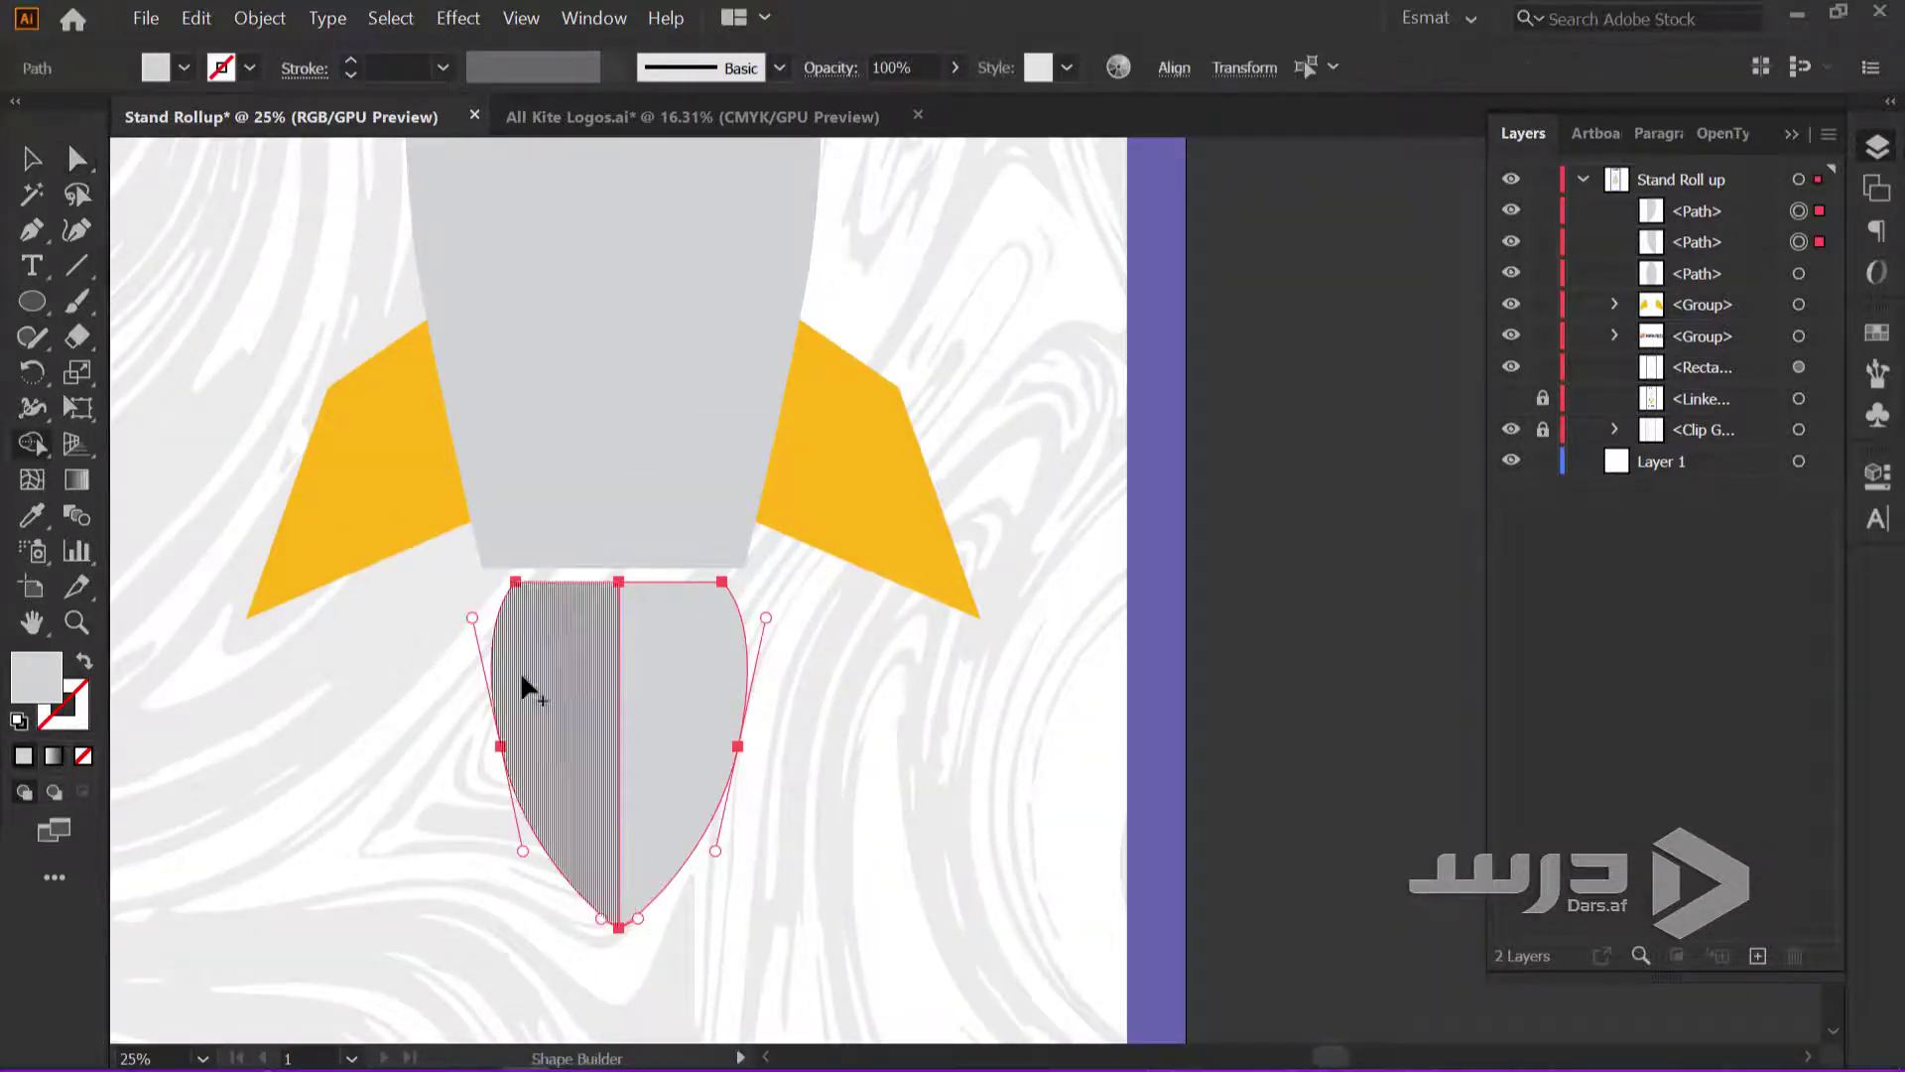
left_click_drag(543, 678, 650, 710)
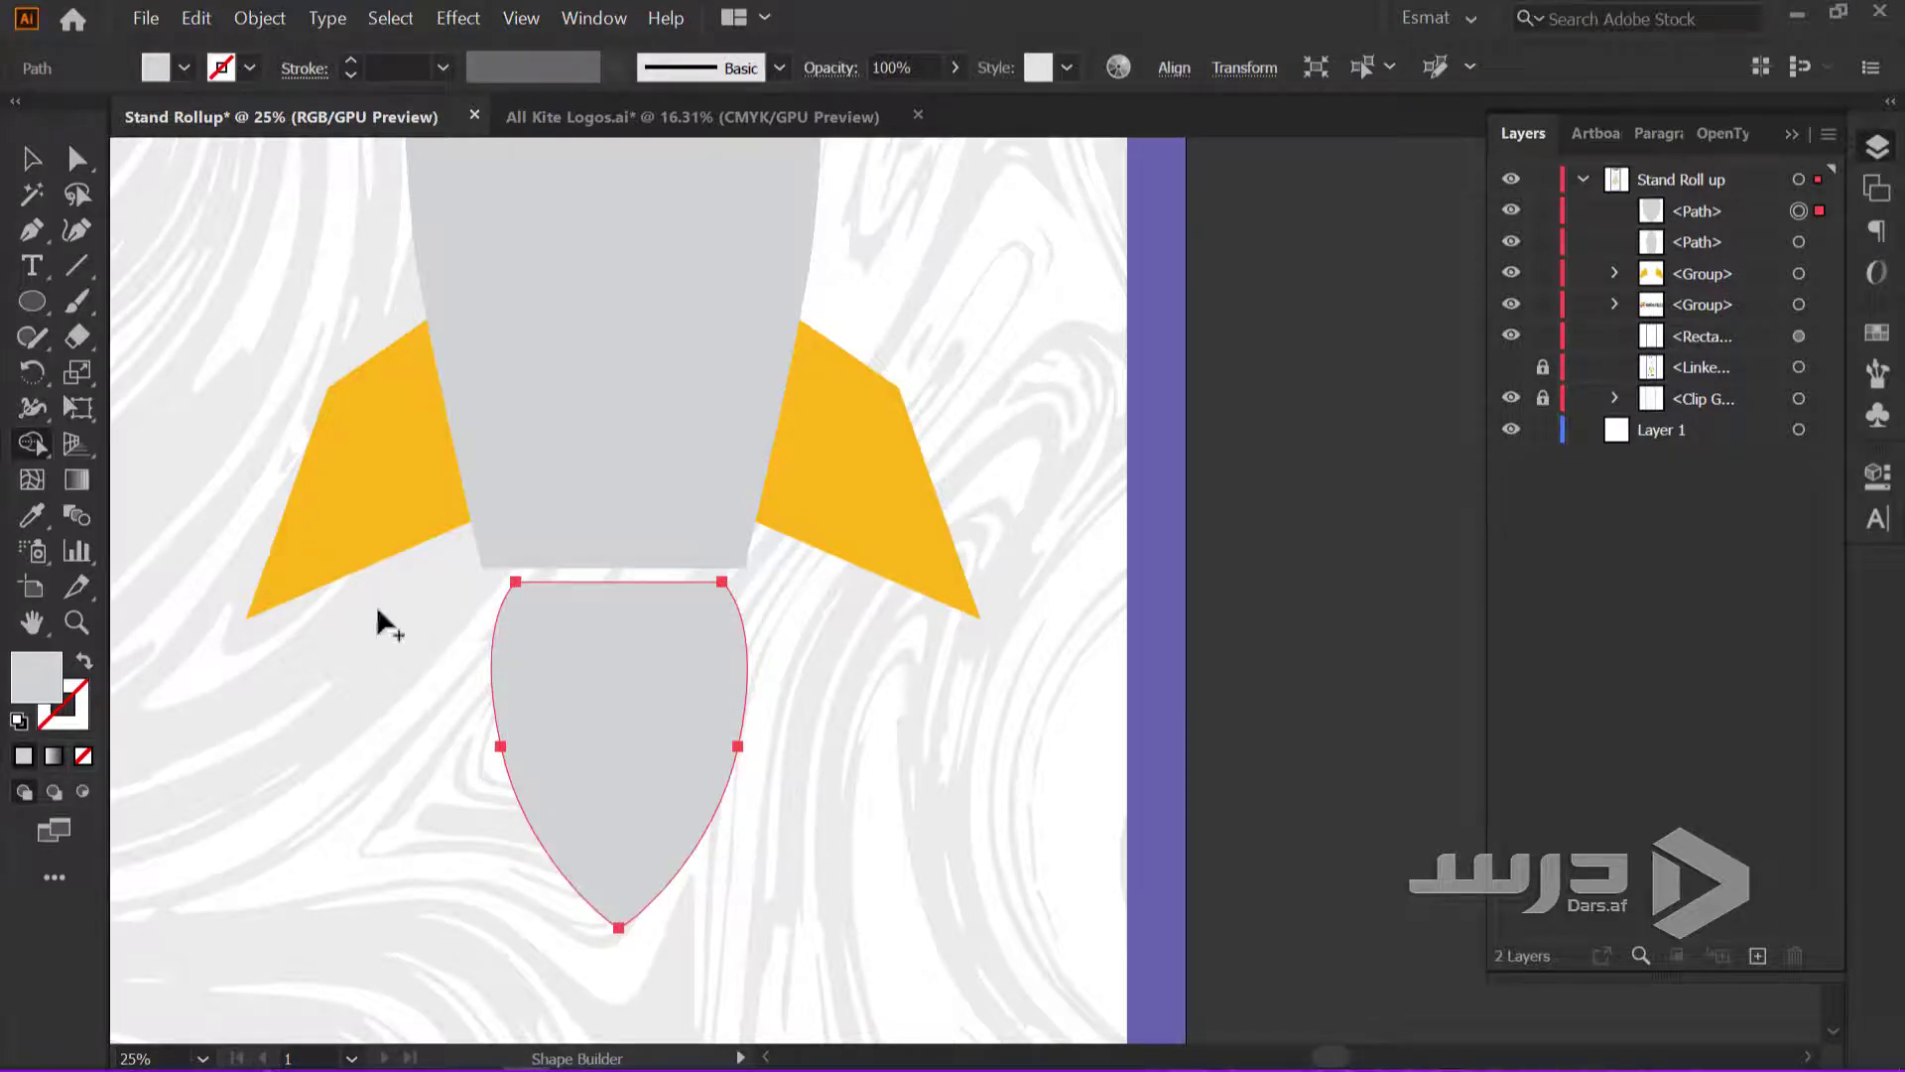
left_click(39, 161)
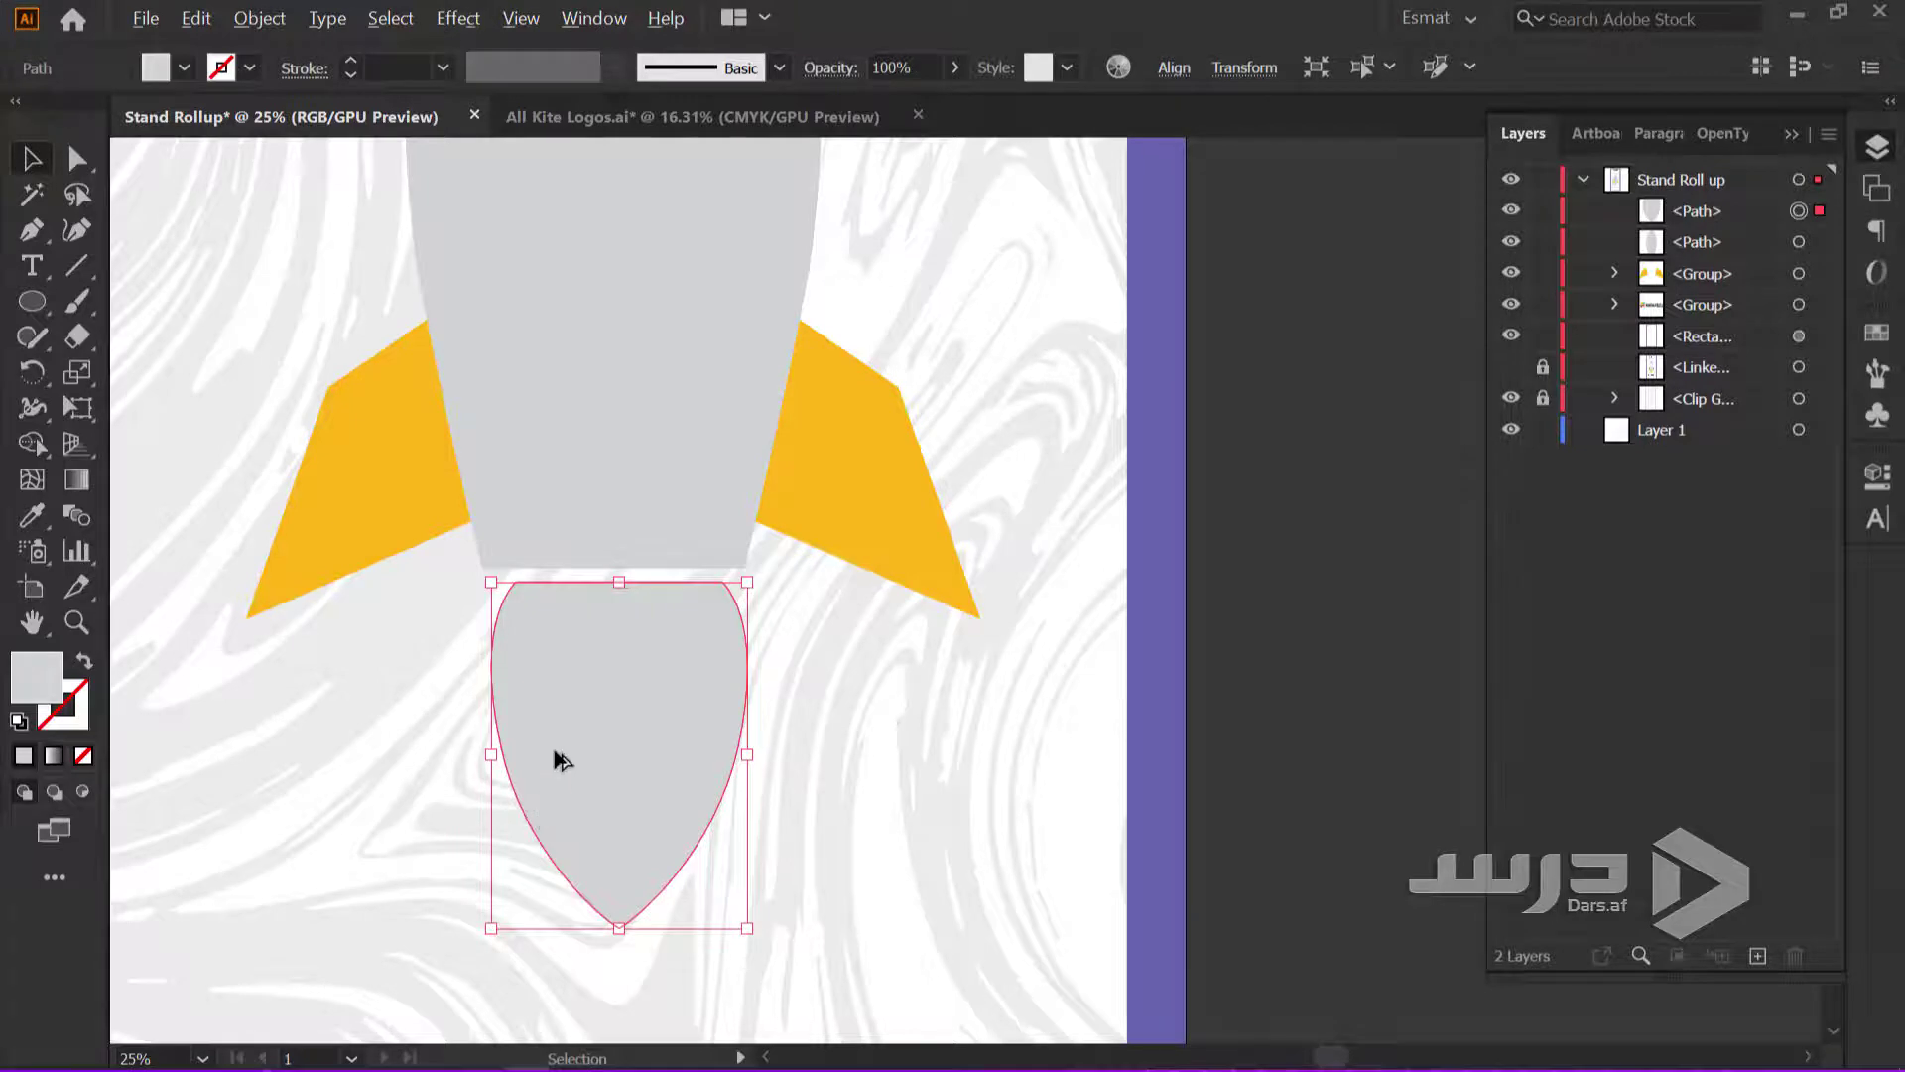
scroll(552, 758, "up", 2)
left_click_drag(939, 753, 910, 757)
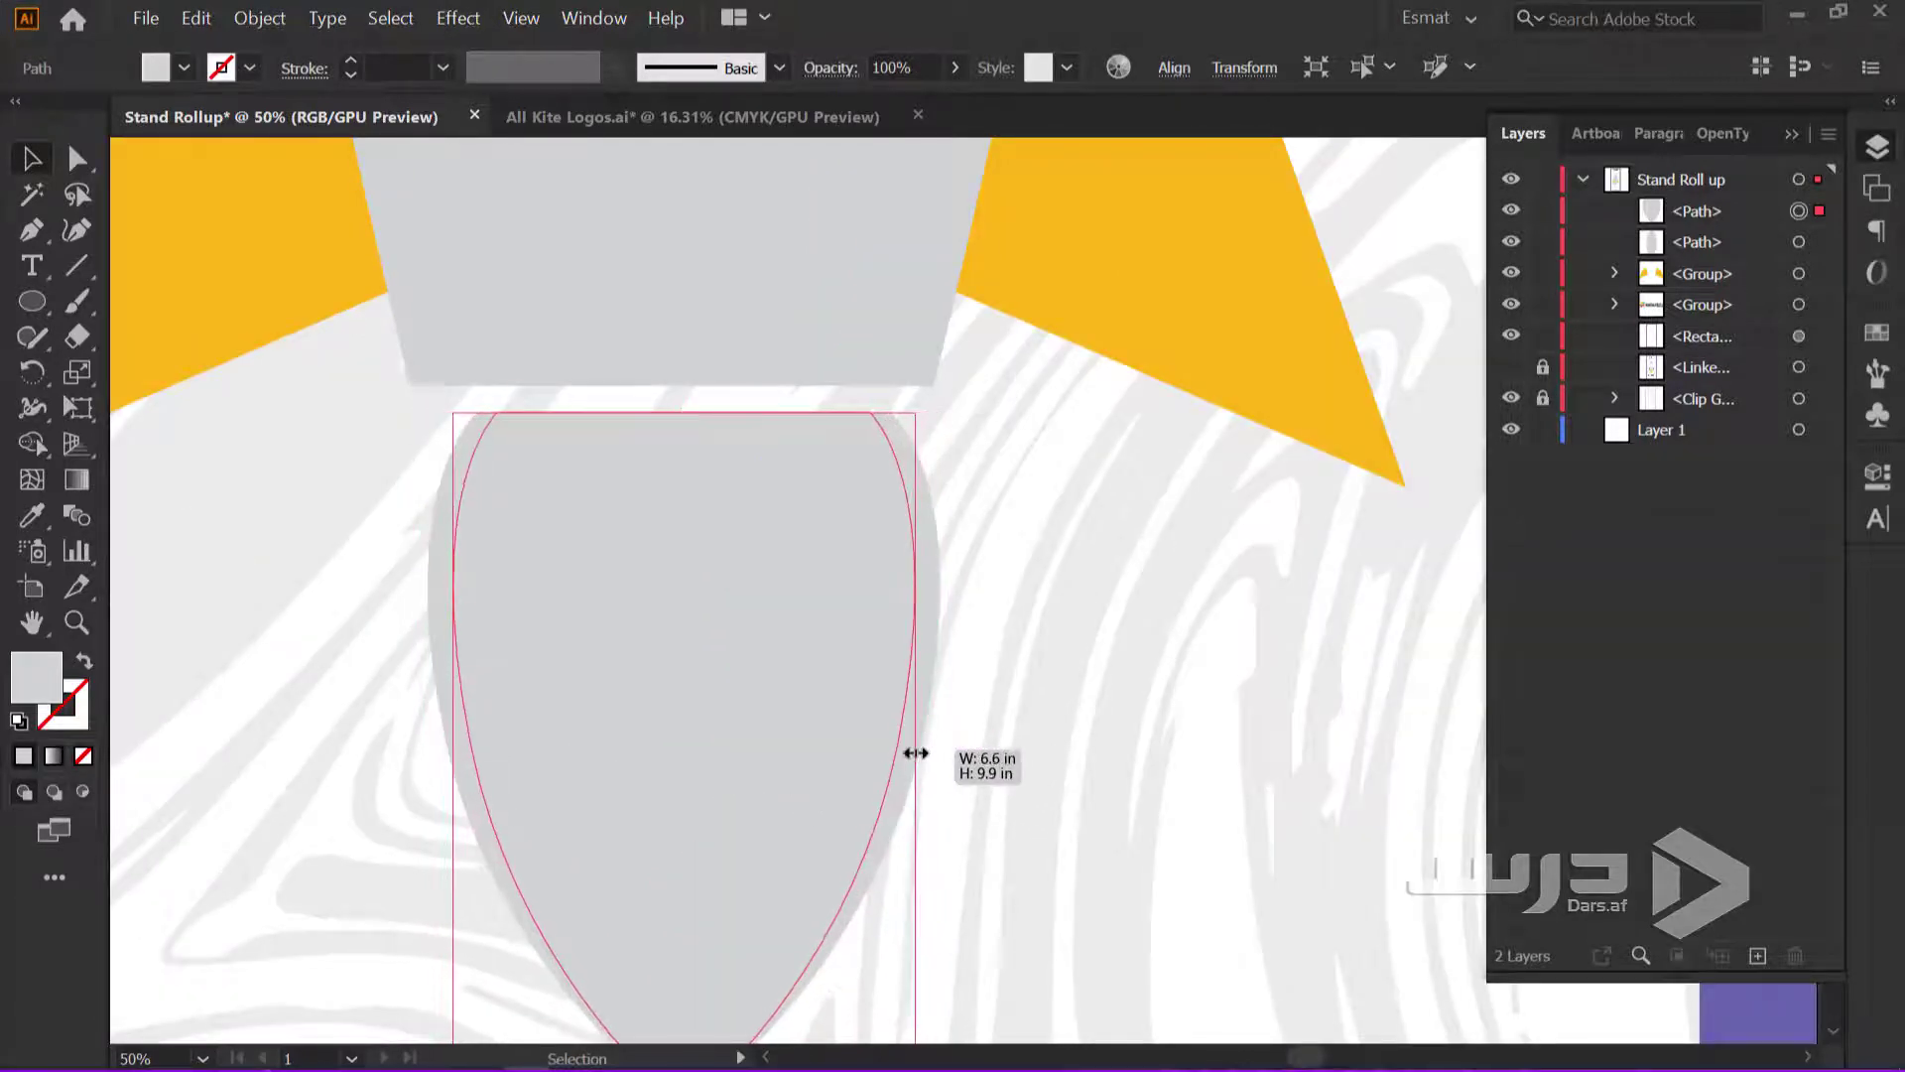
Nudge the merged pointed piece into place just beneath the rocket body
scroll(975, 713, "down", 1)
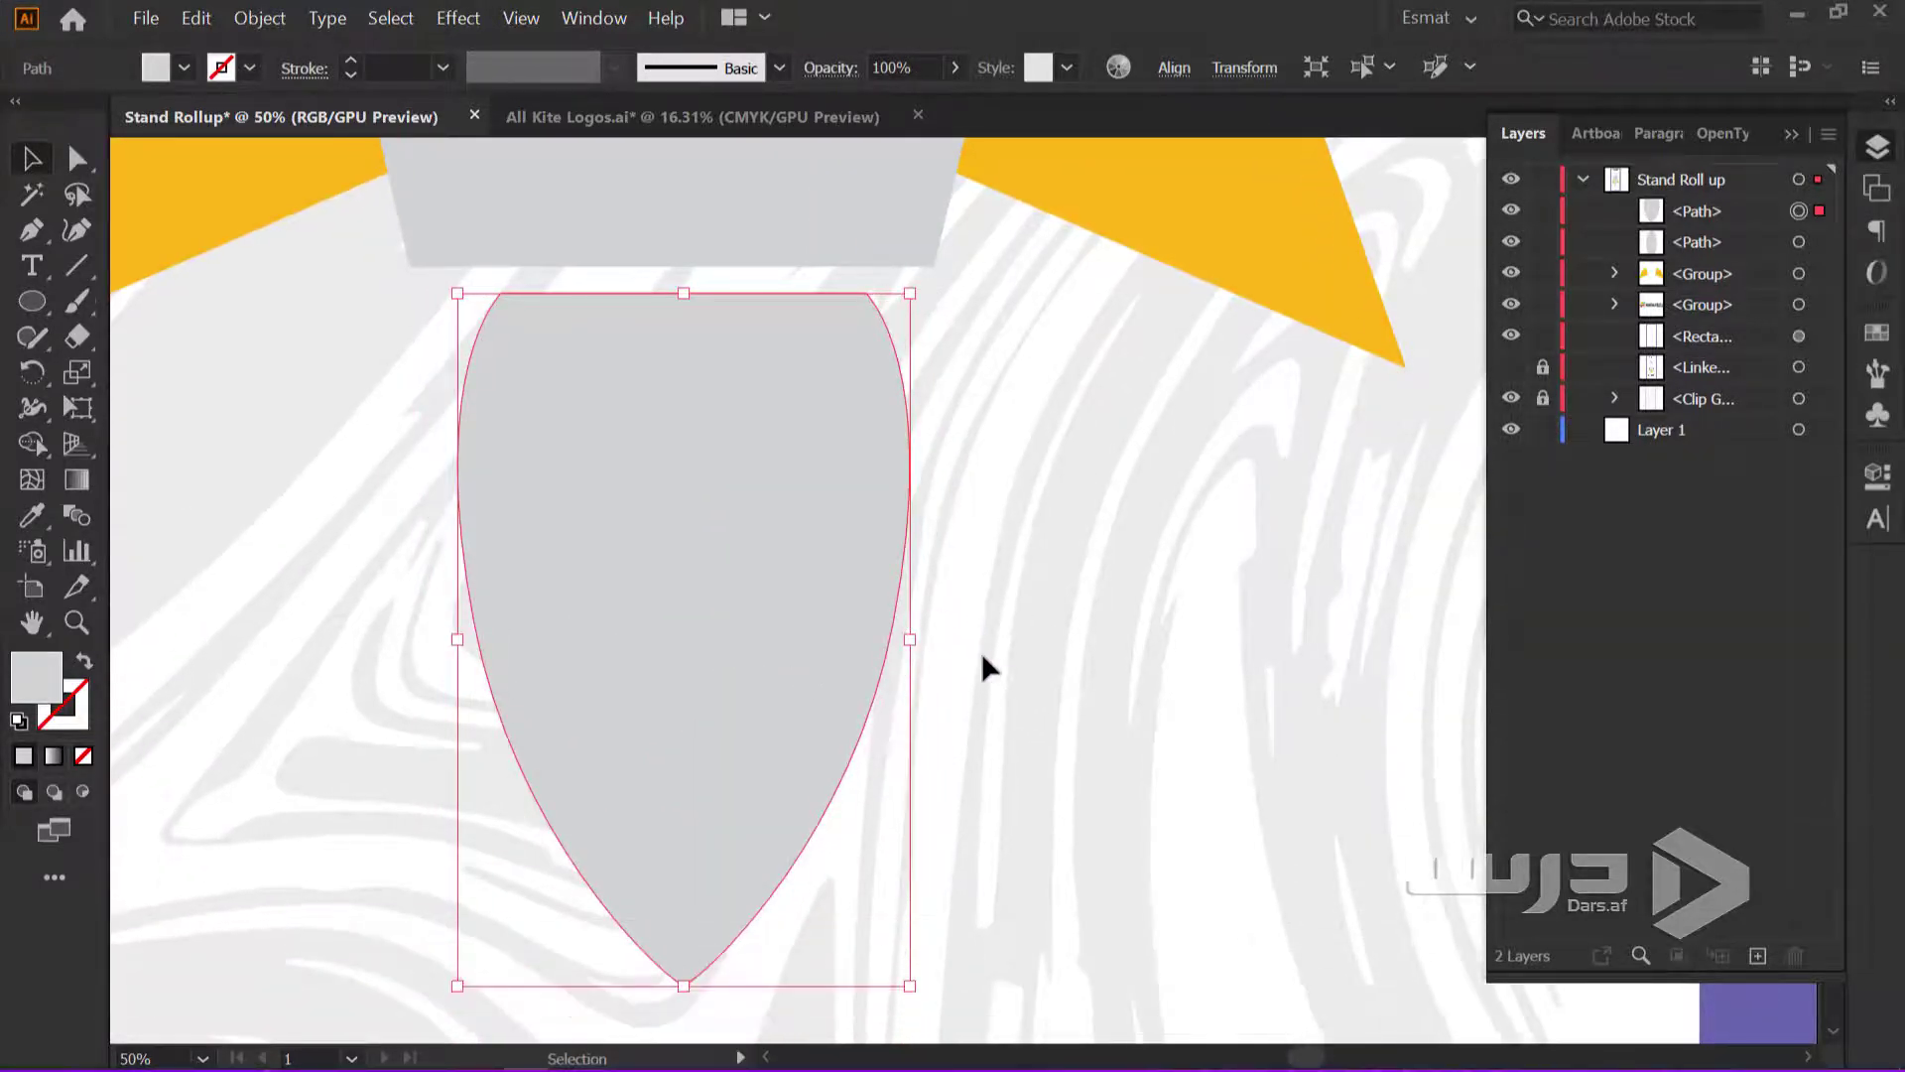
scroll(980, 652, "down", 2)
scroll(981, 652, "down", 2)
scroll(1003, 714, "up", 2)
scroll(952, 774, "up", 2)
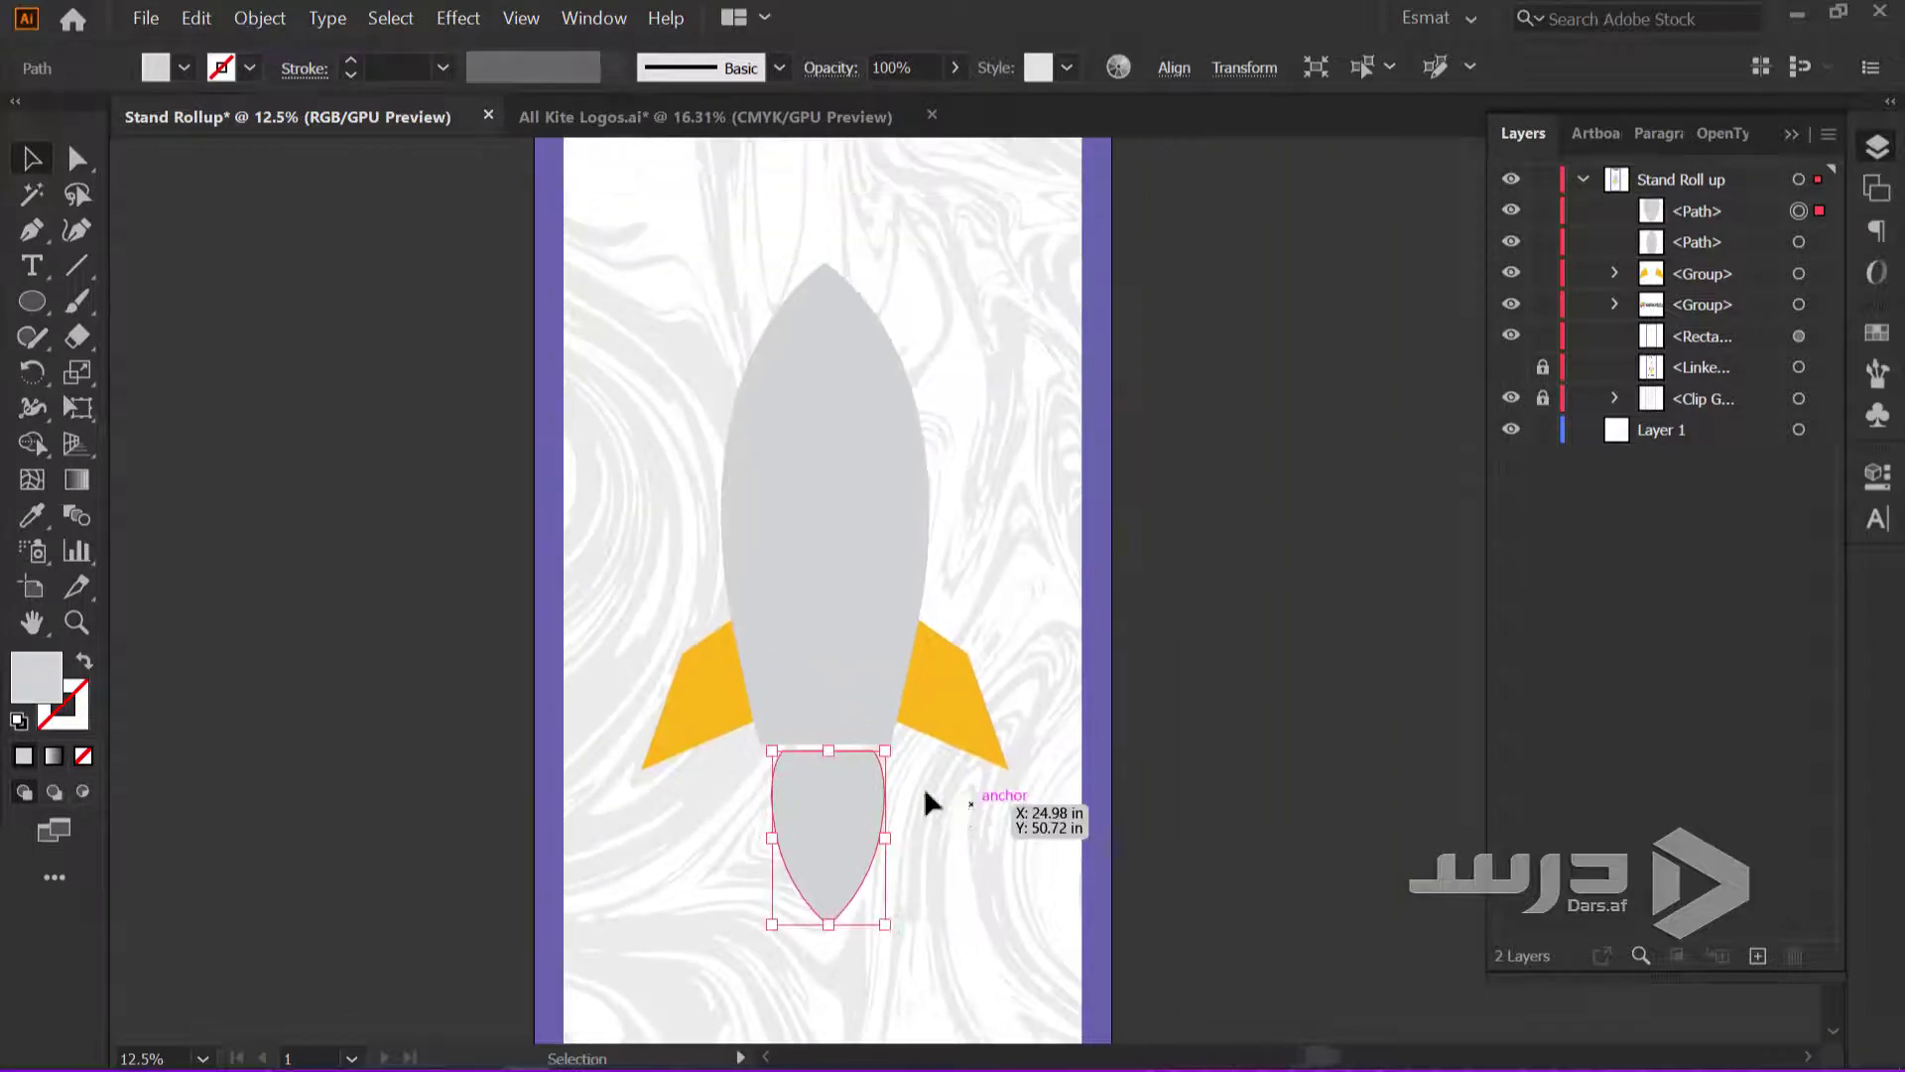
left_click_drag(857, 800, 860, 799)
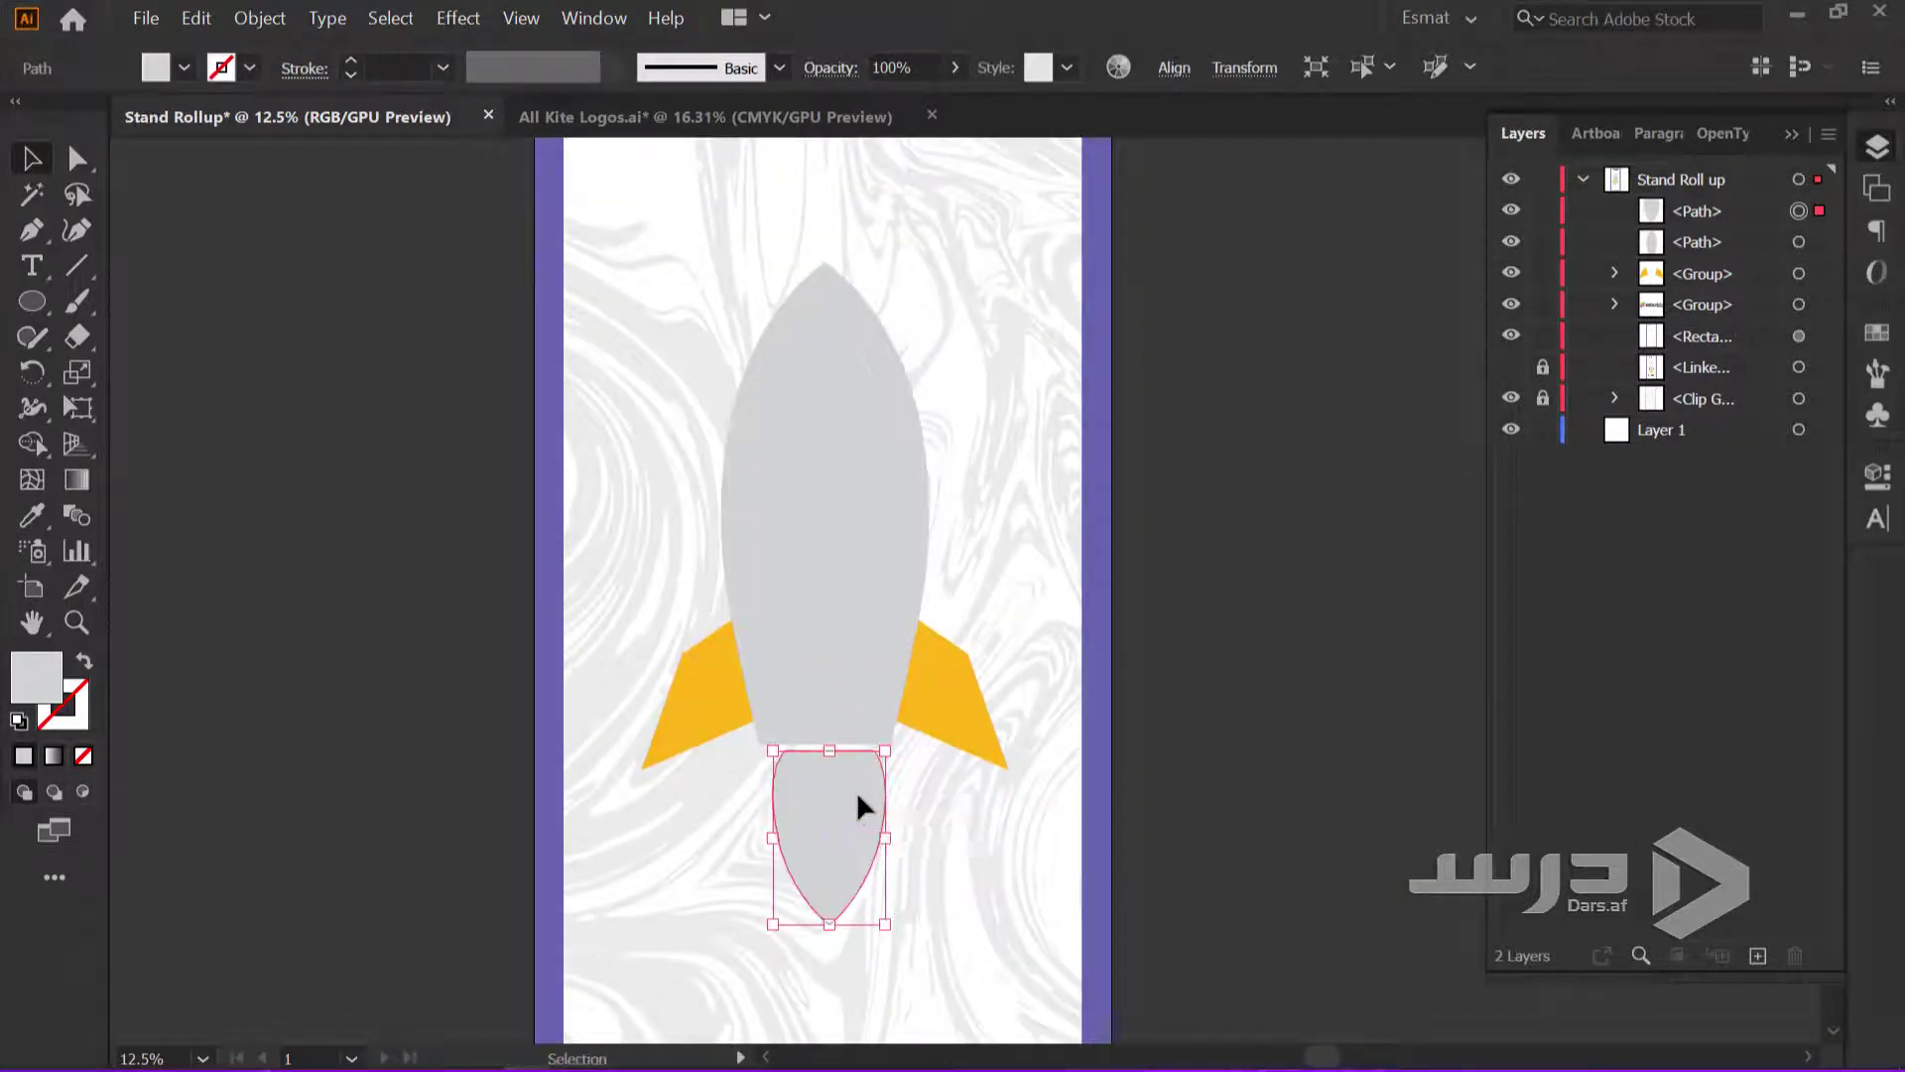
scroll(848, 824, "up", 4)
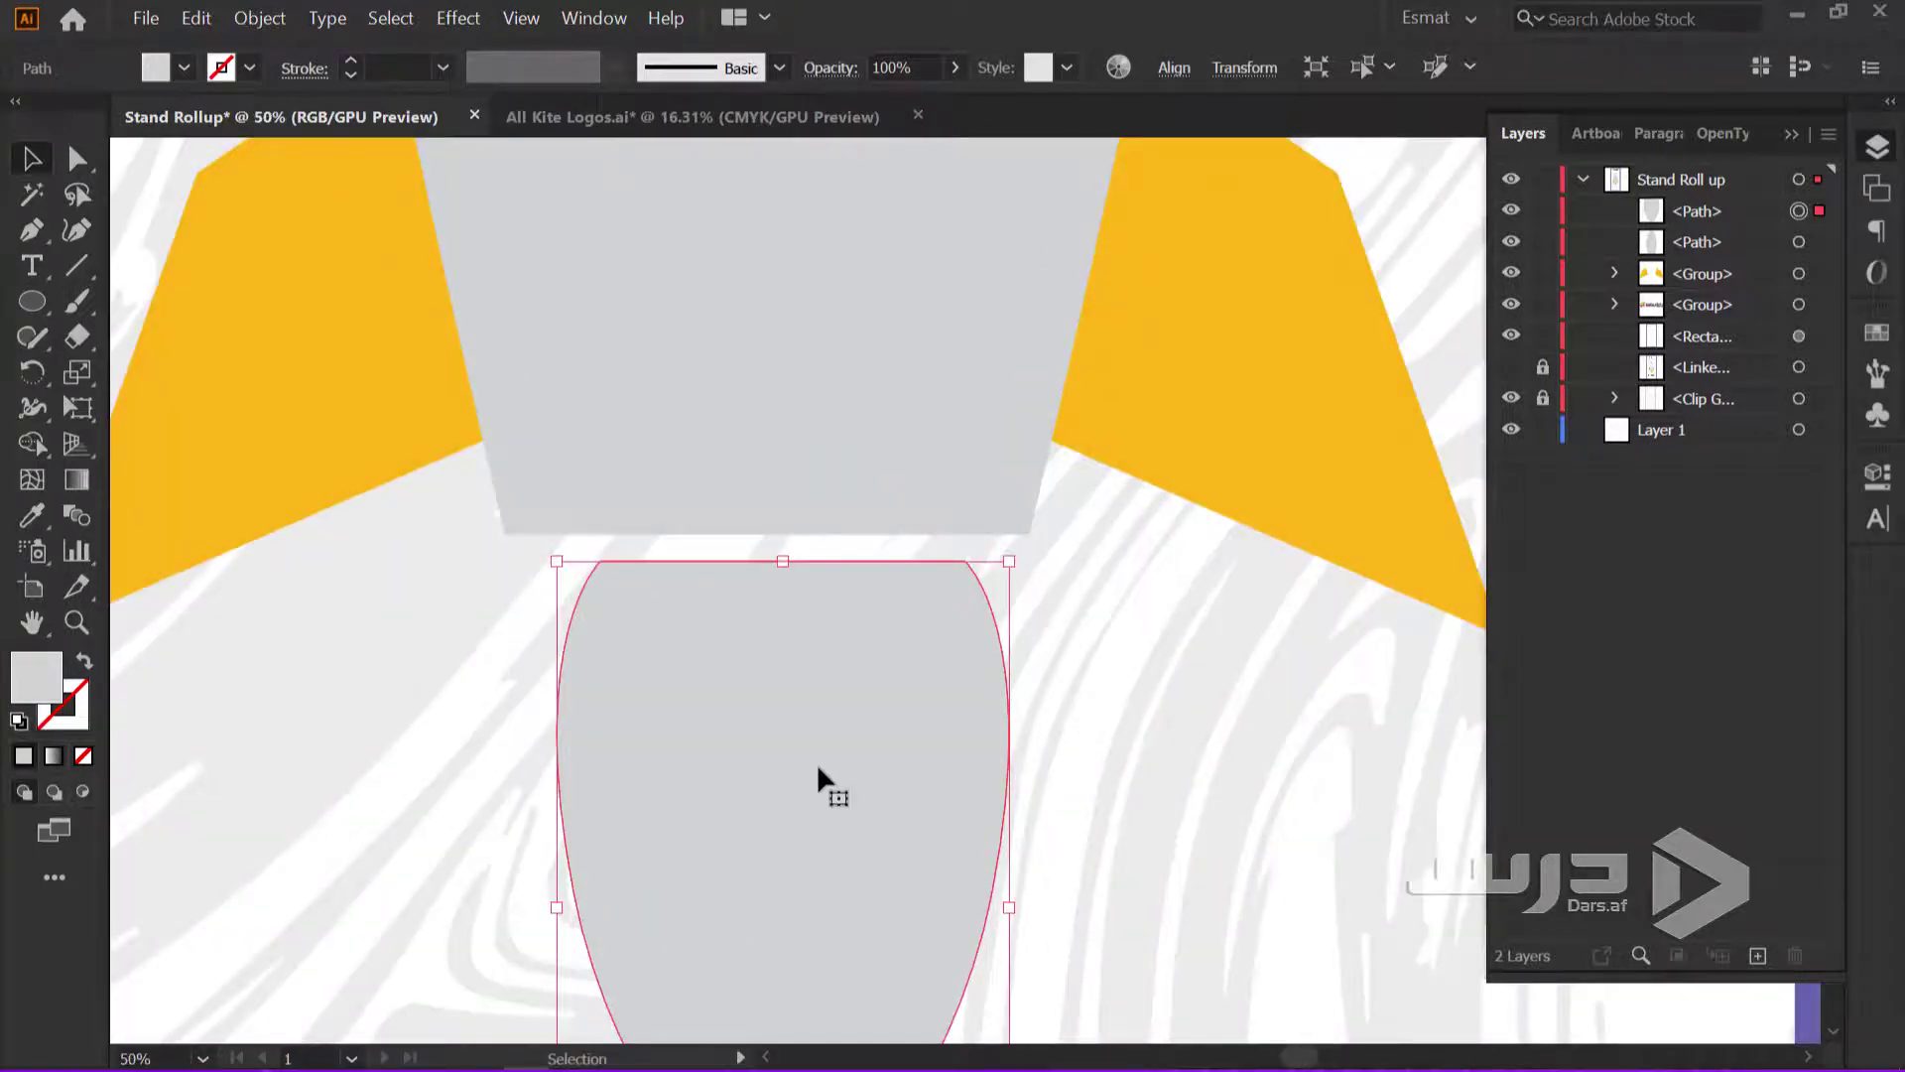
scroll(800, 734, "down", 4)
left_click_drag(800, 732, 803, 752)
scroll(754, 665, "up", 2)
scroll(707, 583, "up", 1)
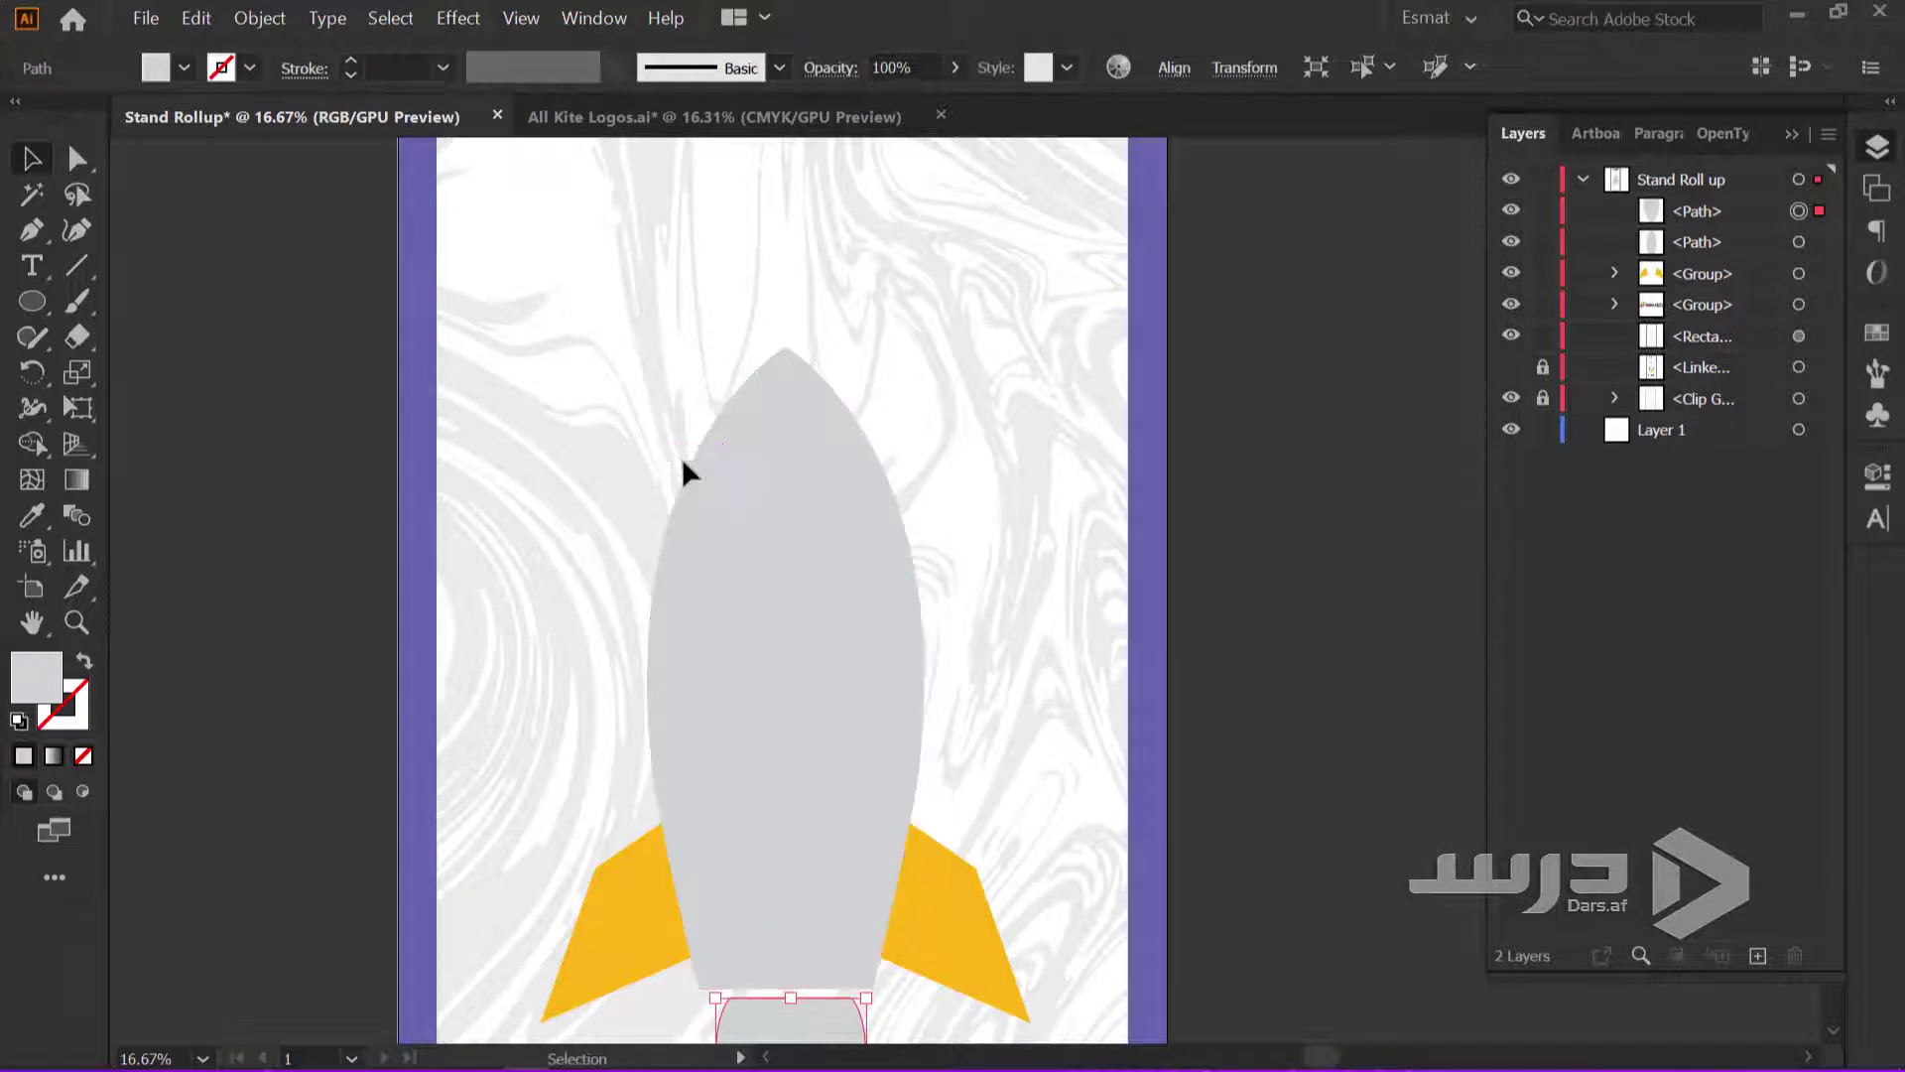
Draw a thin horizontal rectangle bar across the rocket's nose
left_click_drag(40, 305, 140, 307)
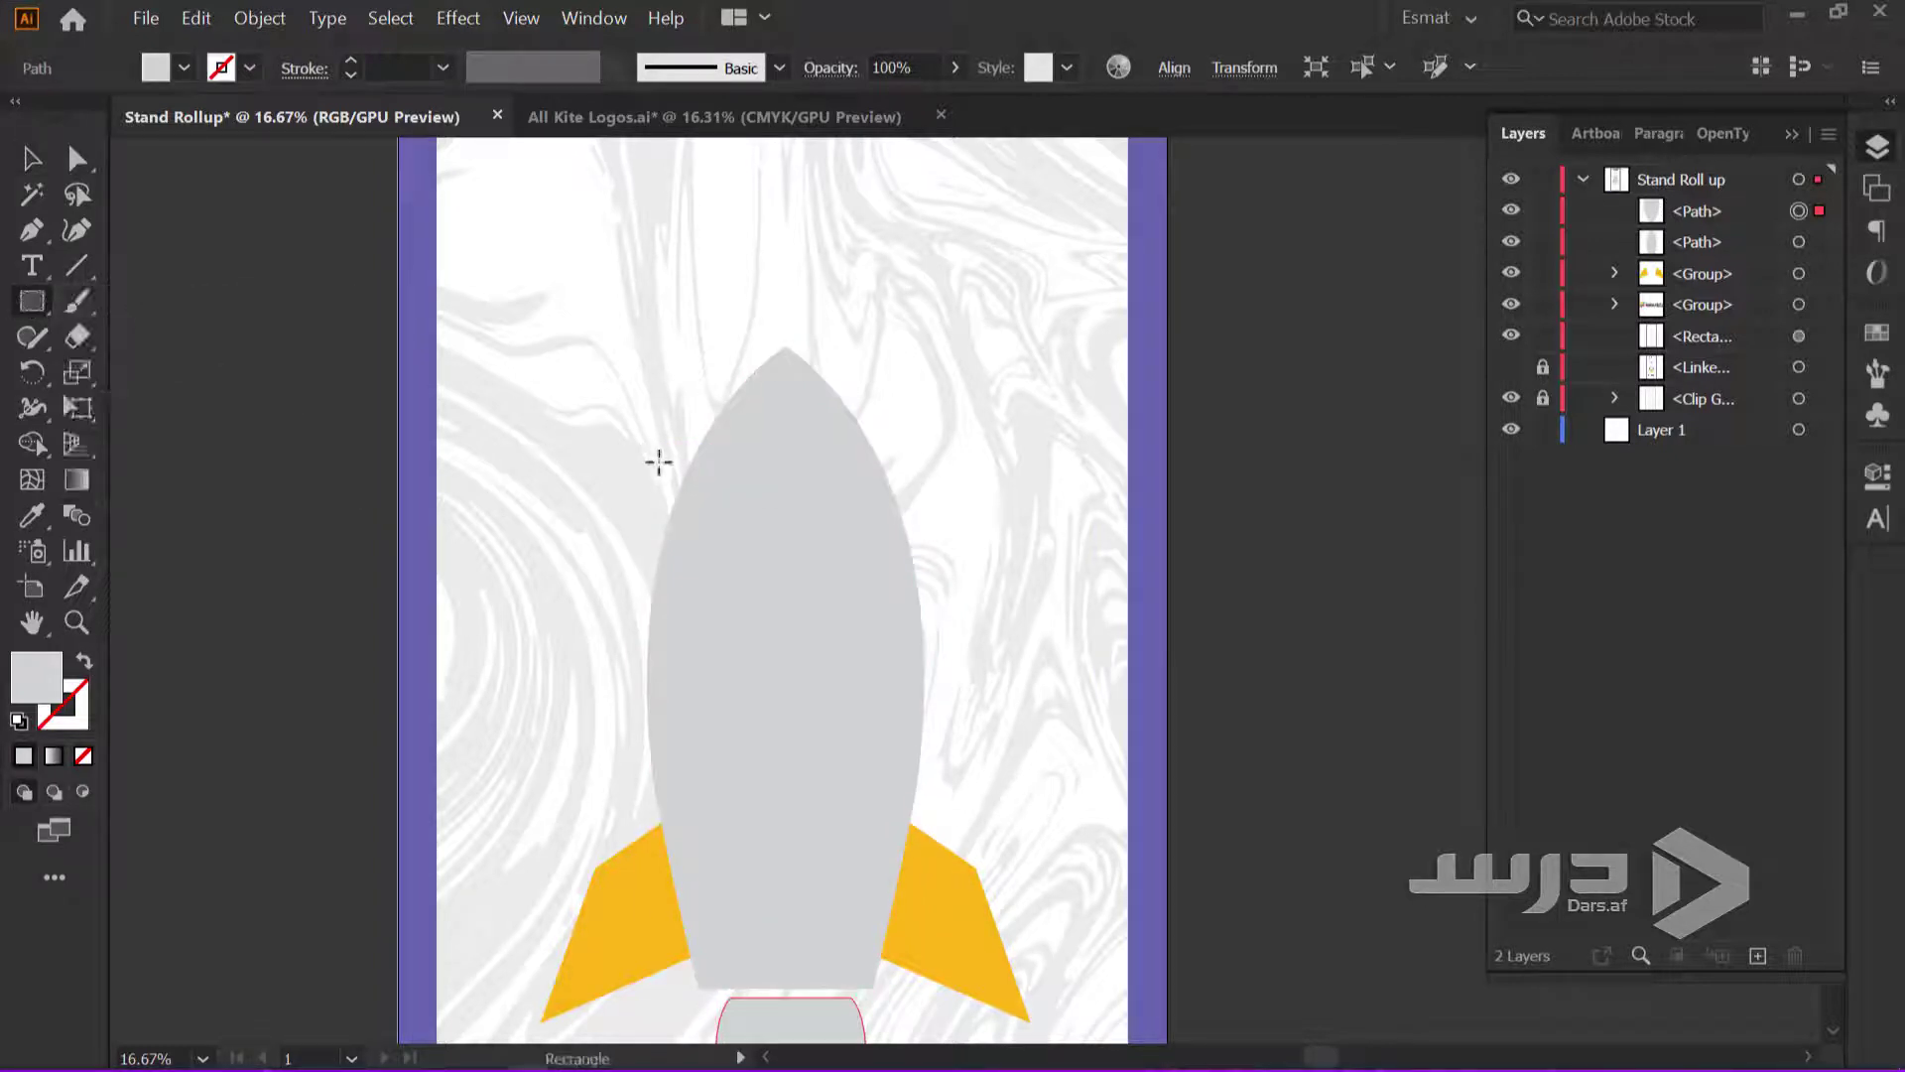
mouse_move(651, 461)
left_mouse_down()
mouse_move(930, 478)
mouse_move(917, 467)
left_mouse_up()
scroll(736, 467, "up", 2)
scroll(736, 467, "up", 2)
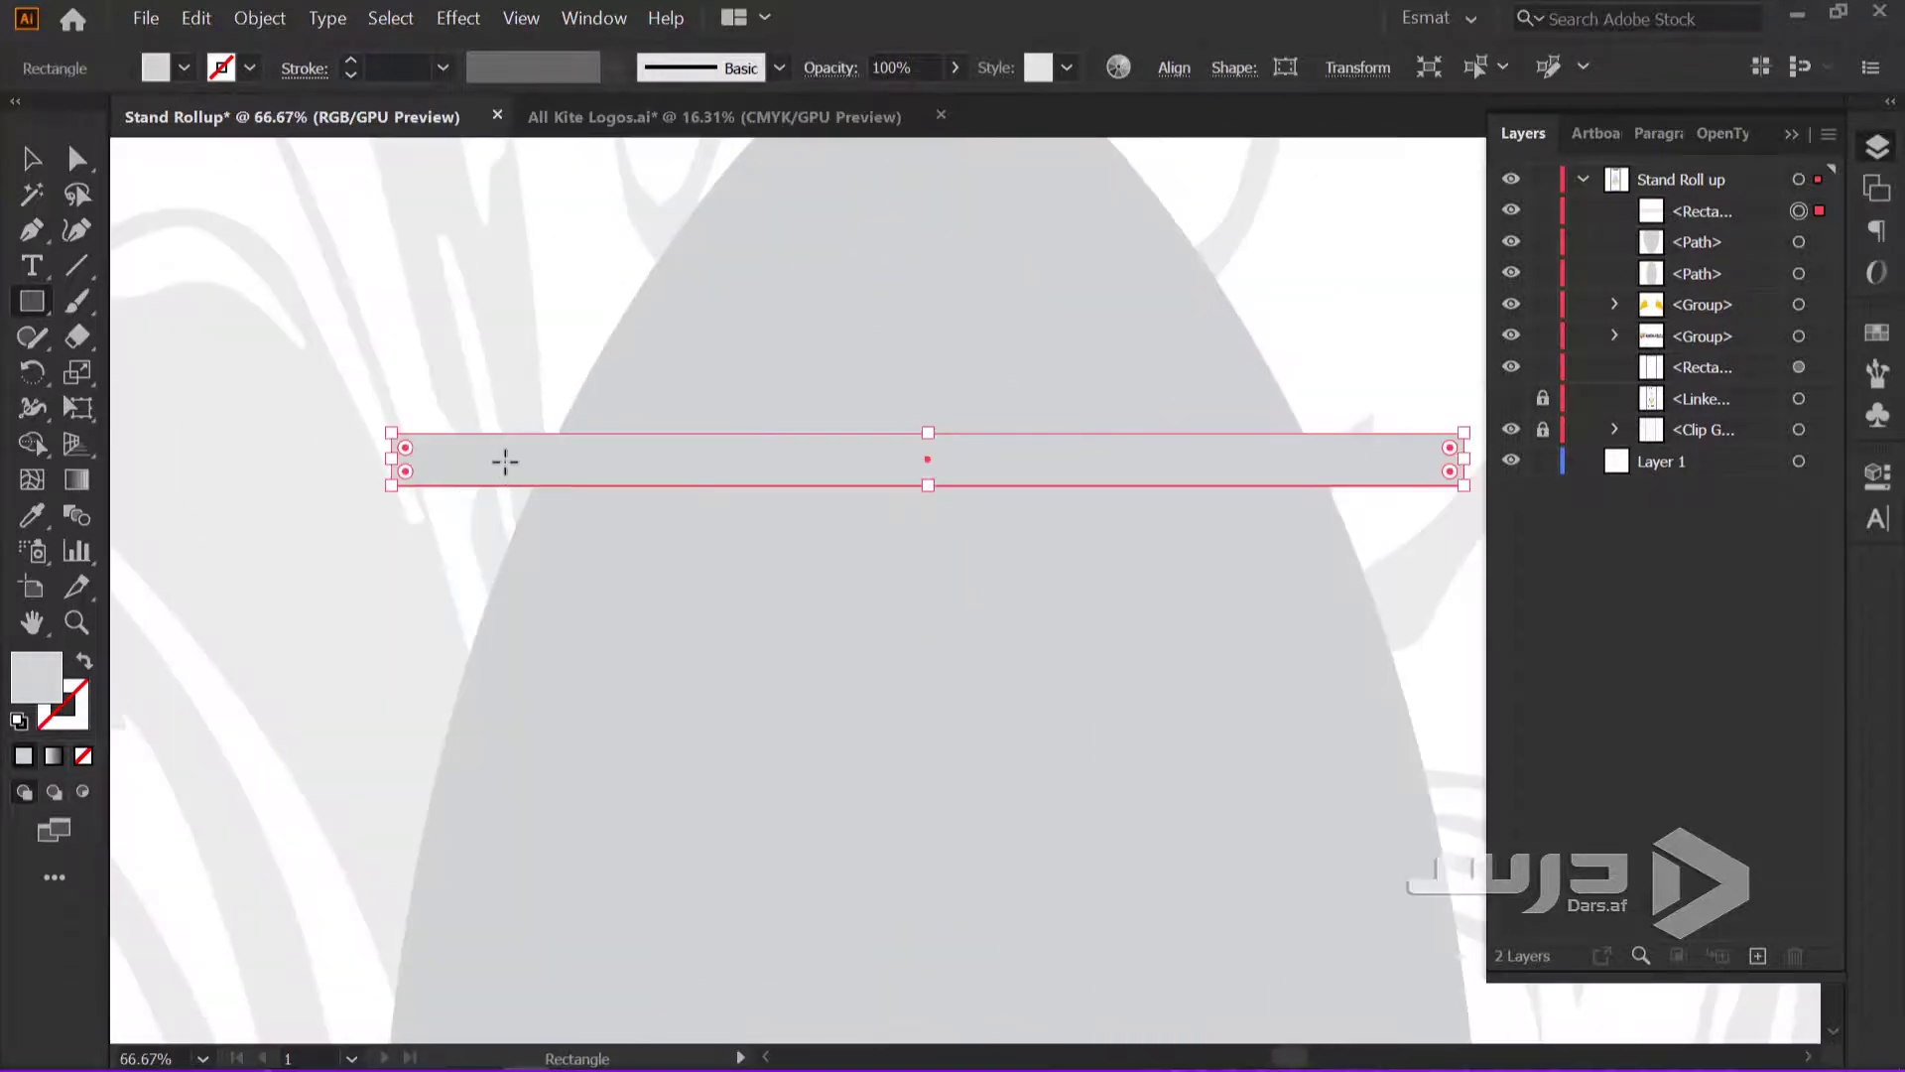
scroll(503, 474, "down", 3)
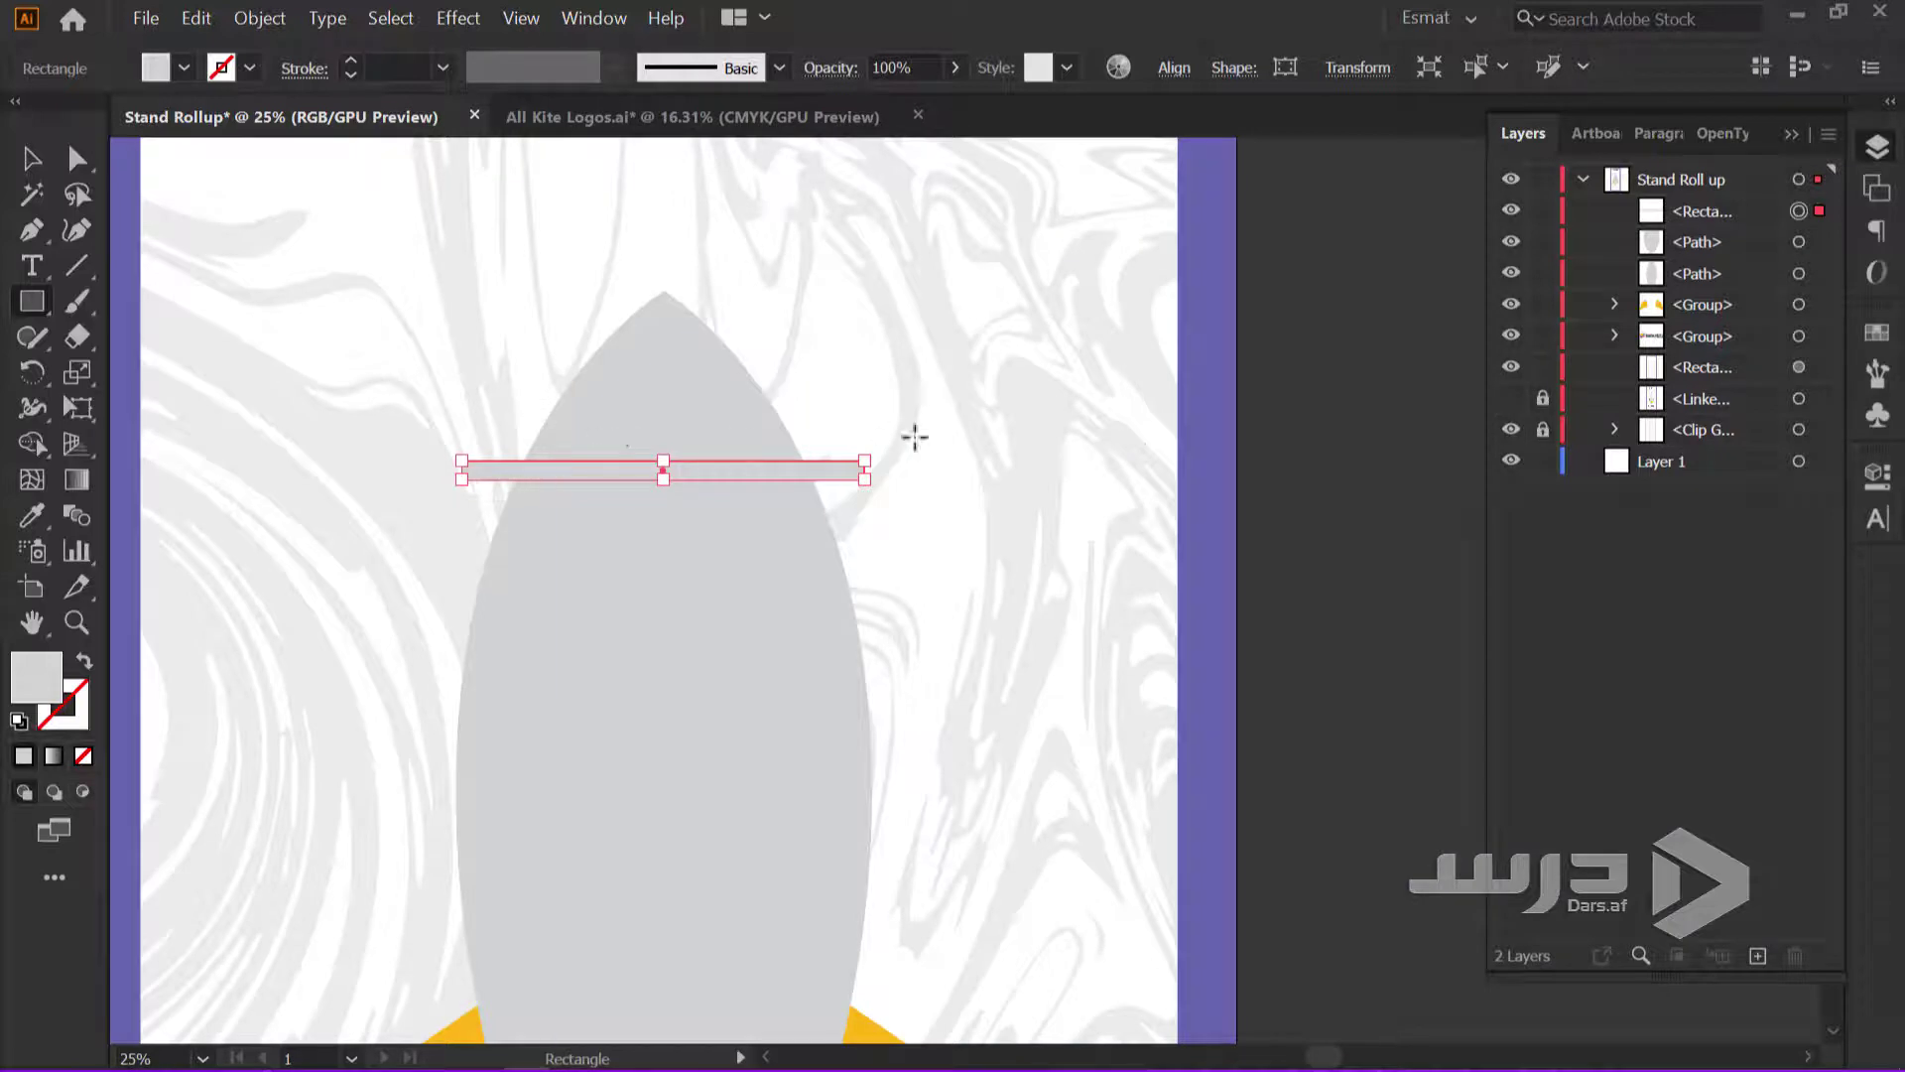
scroll(452, 501, "up", 4)
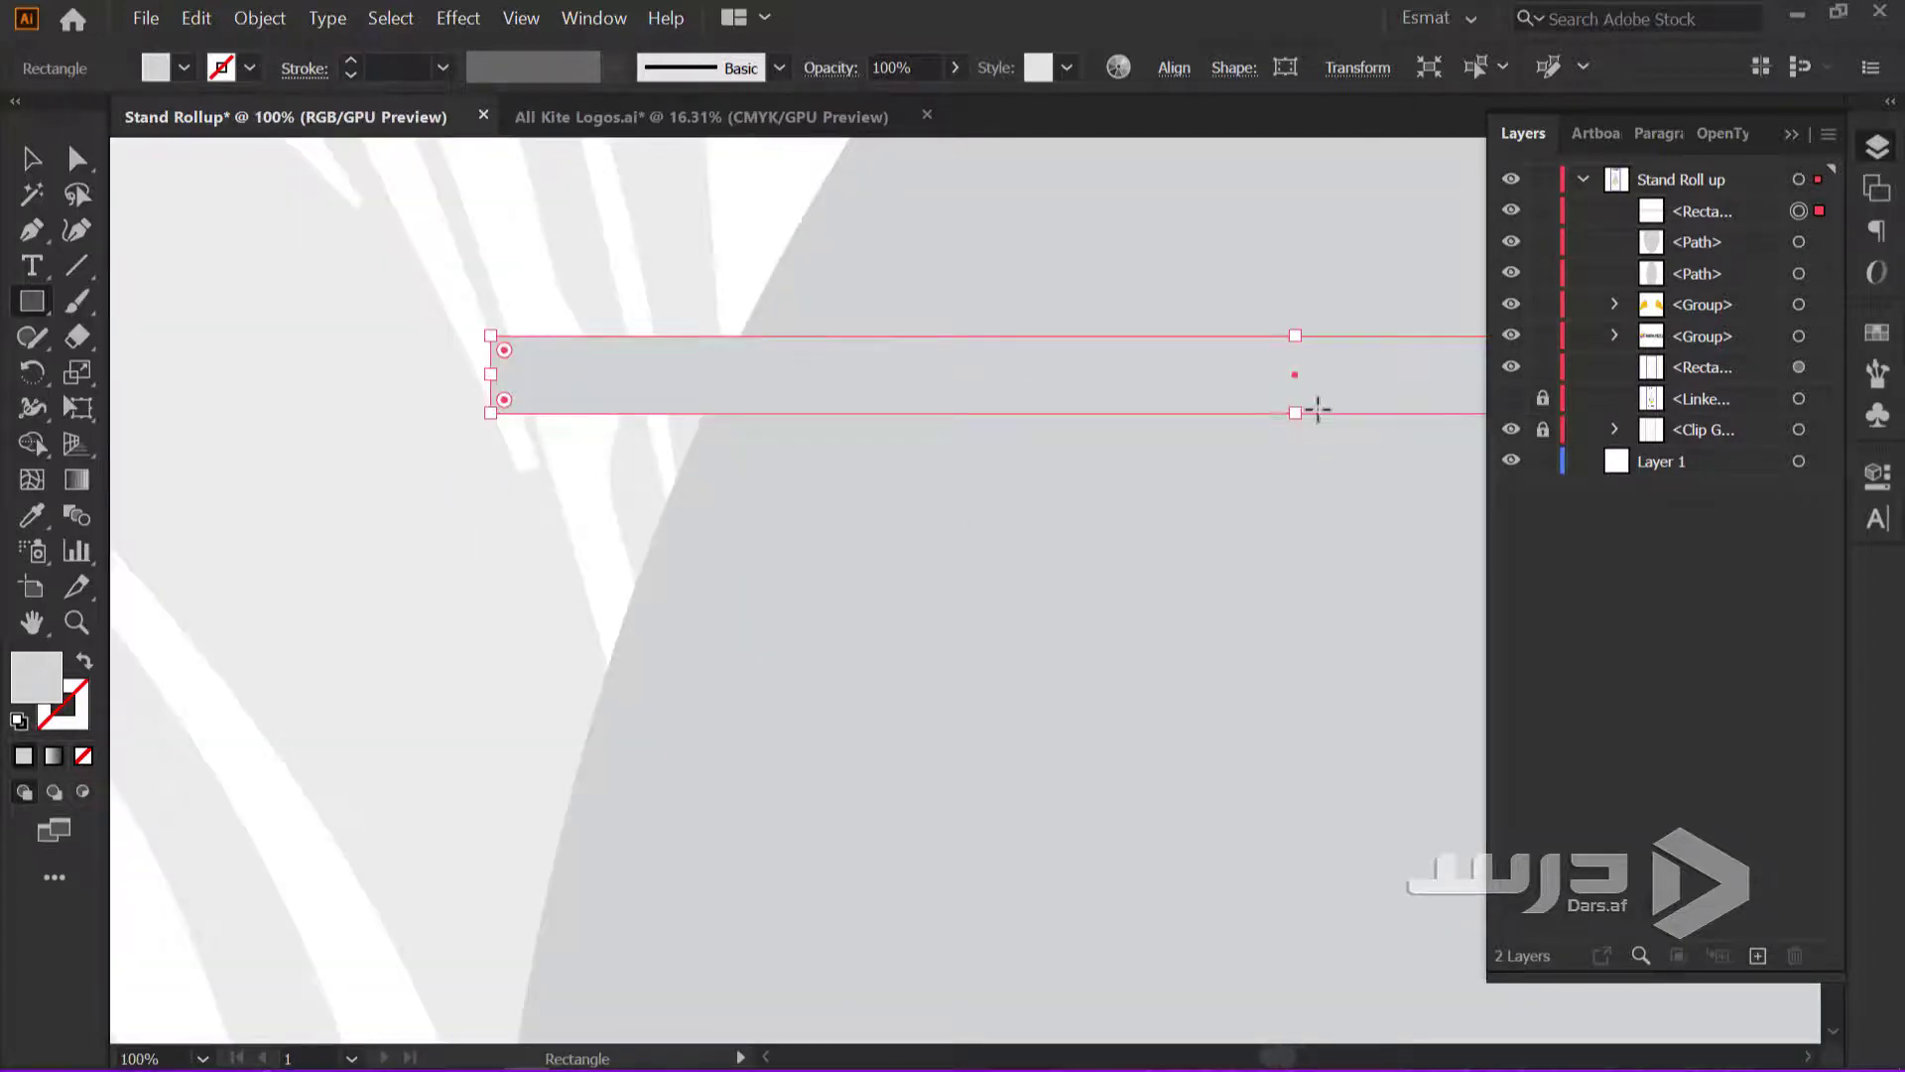
left_click_drag(1295, 413, 1306, 409)
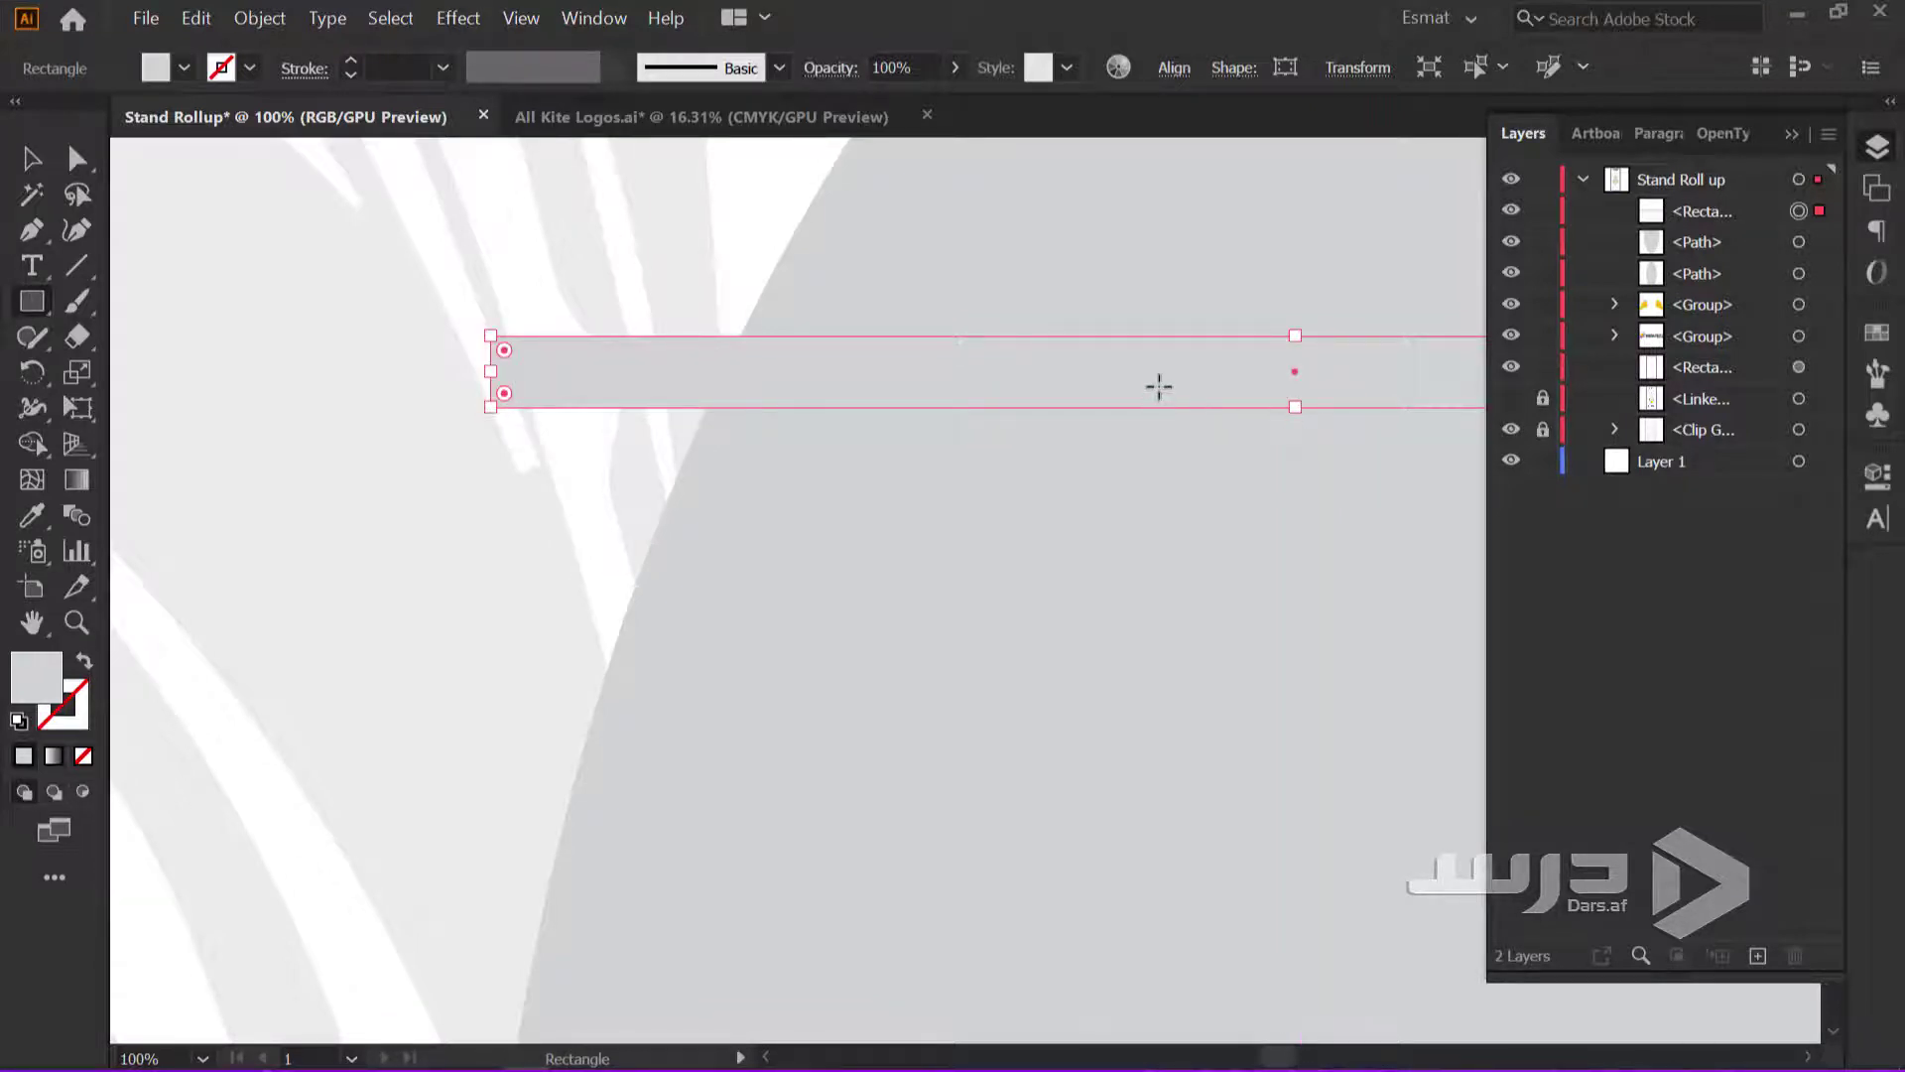
Use Shape Builder to split the nose tip and the lower body apart at the bar
left_click(31, 159)
scroll(559, 553, "down", 4)
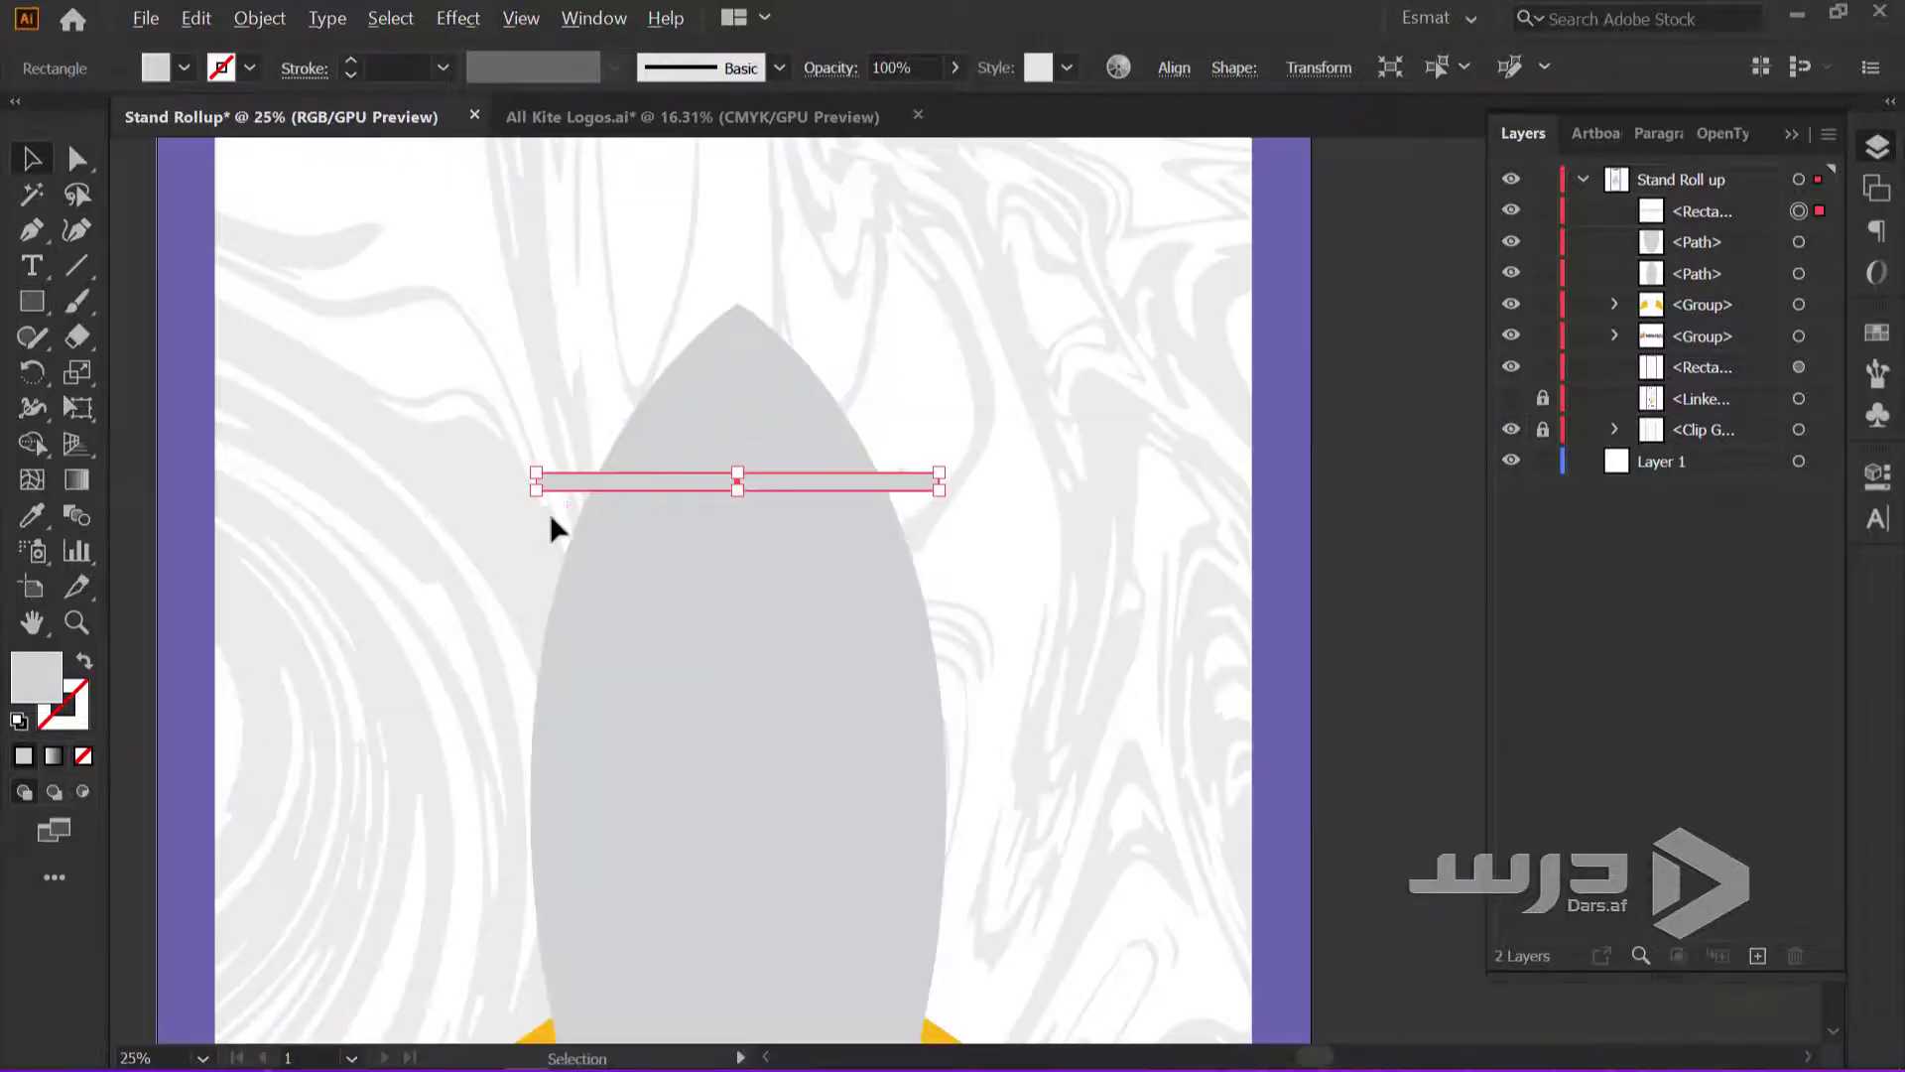
scroll(603, 685, "up", 1, "alt")
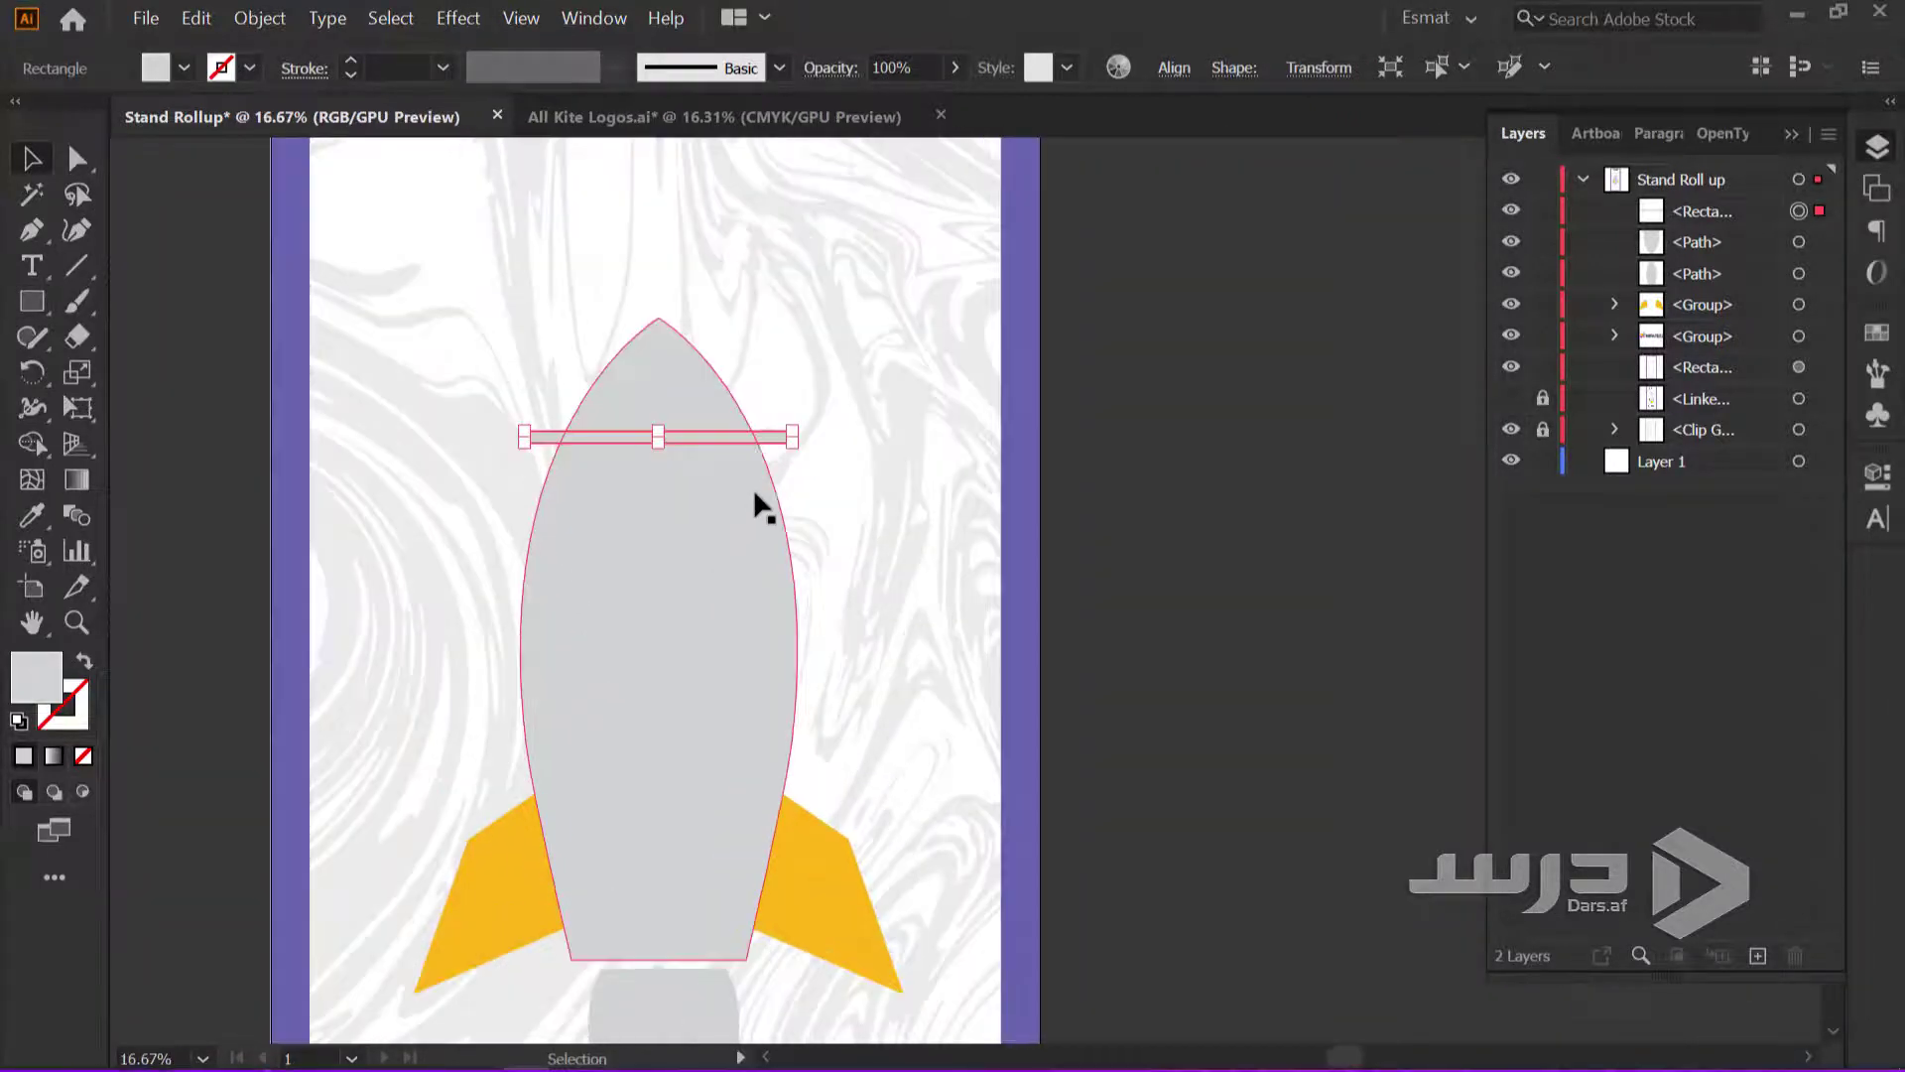
left_click(573, 661)
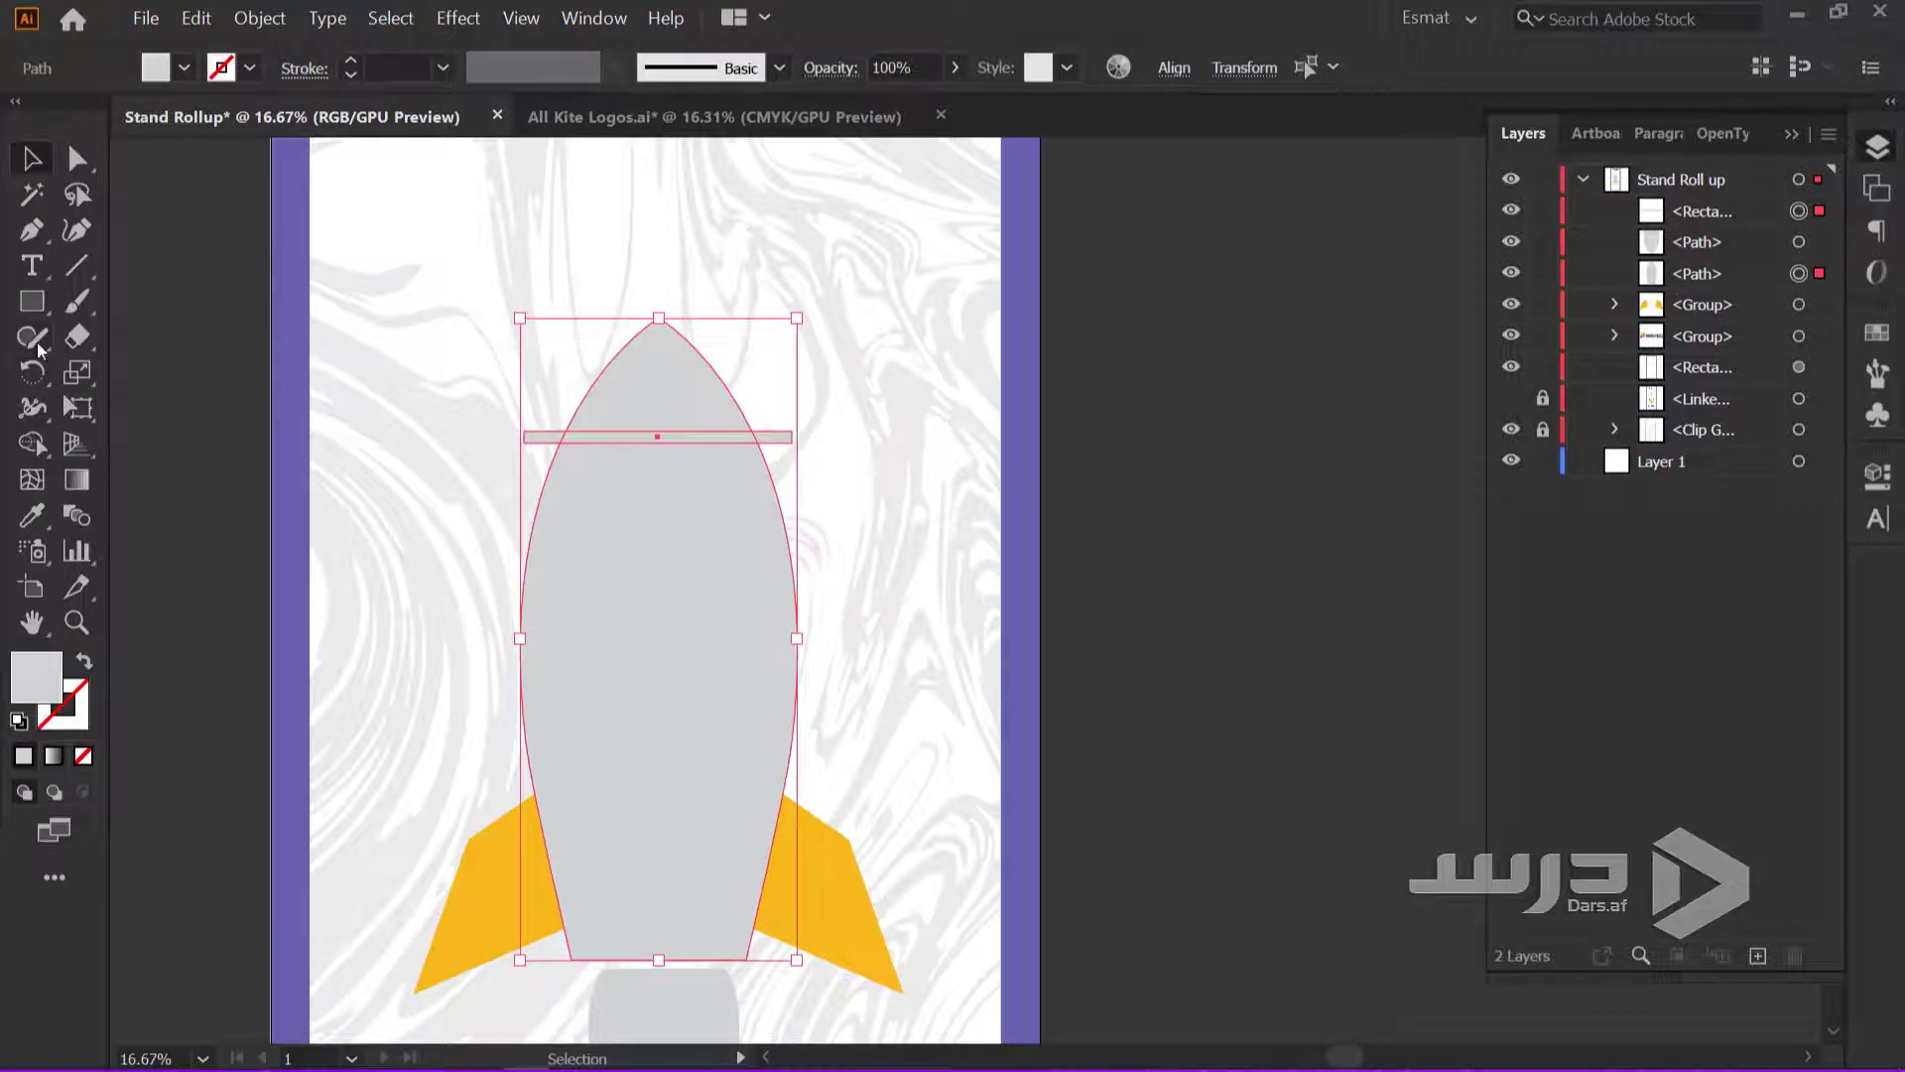
left_click(32, 443)
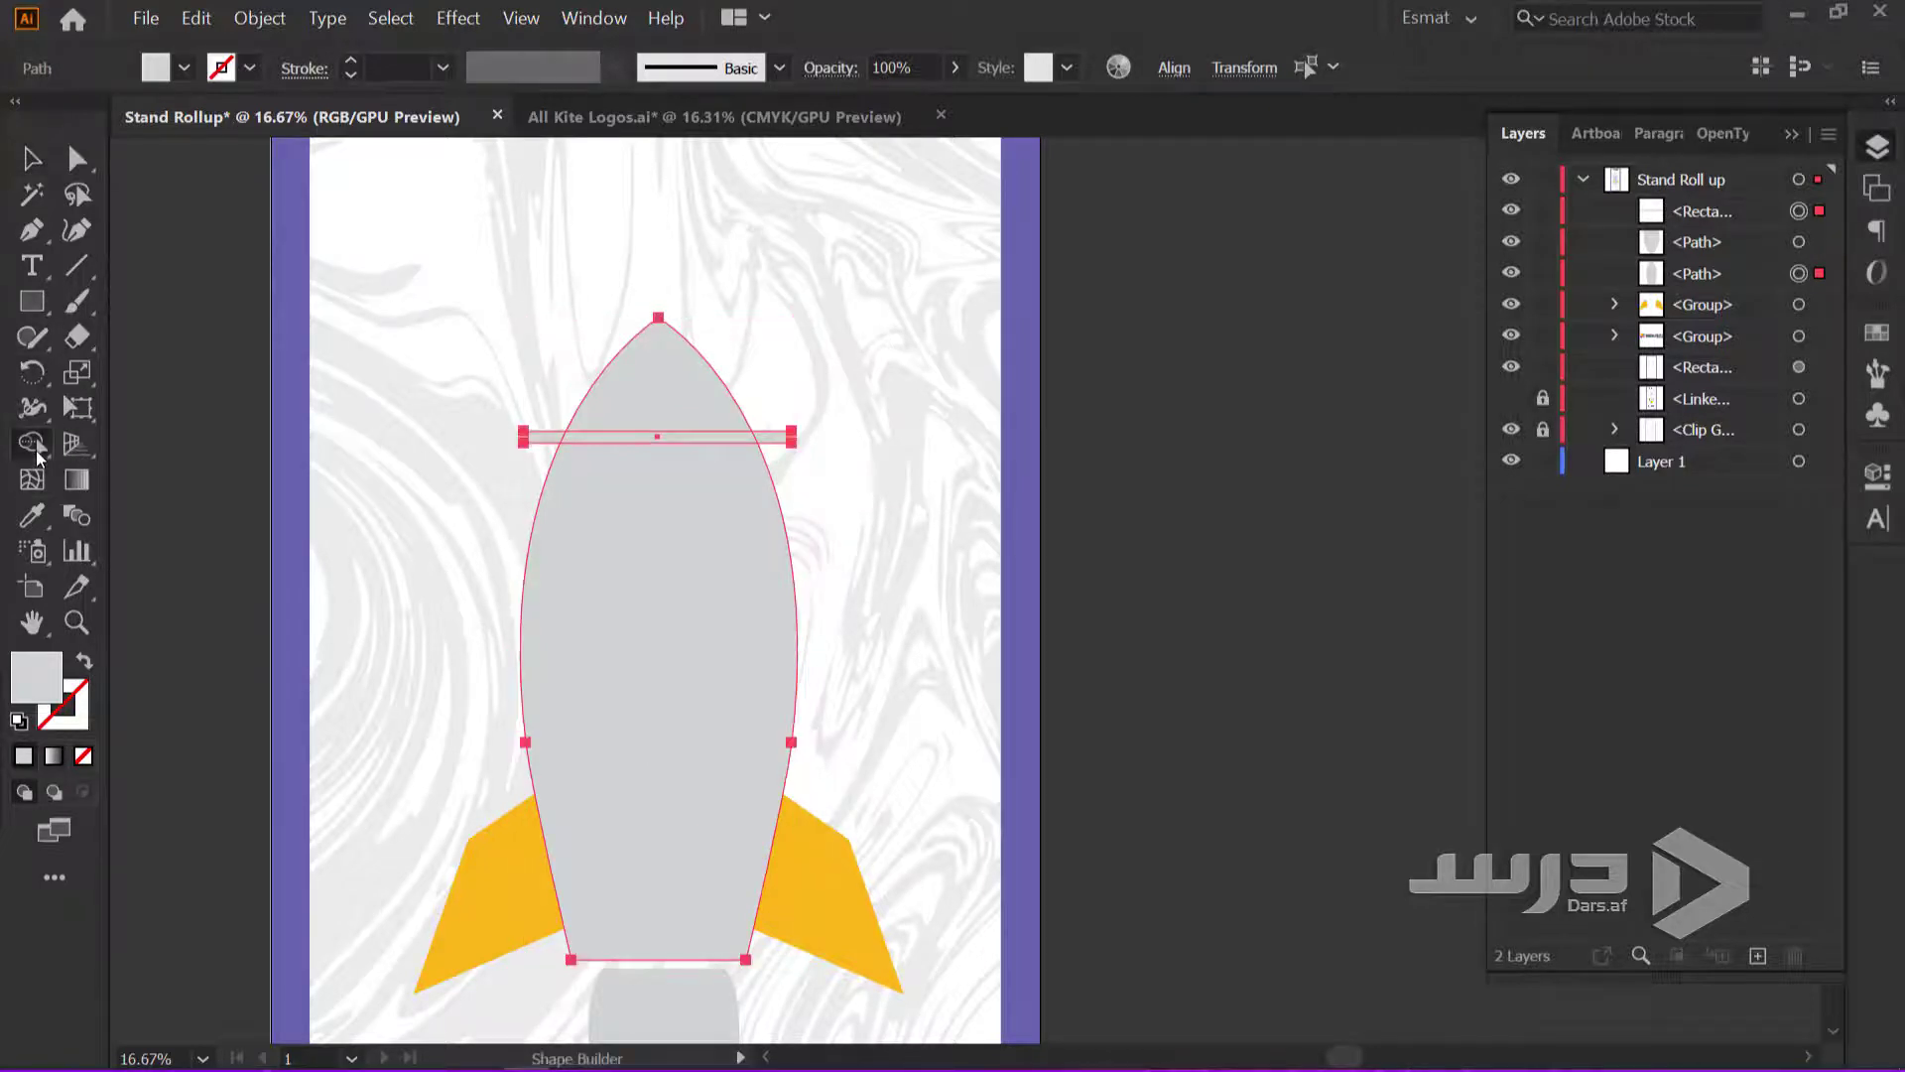
left_click(659, 412)
left_click(647, 503)
Merge the bar pieces into one shape and delete the bar
scroll(647, 504, "up", 2, "alt")
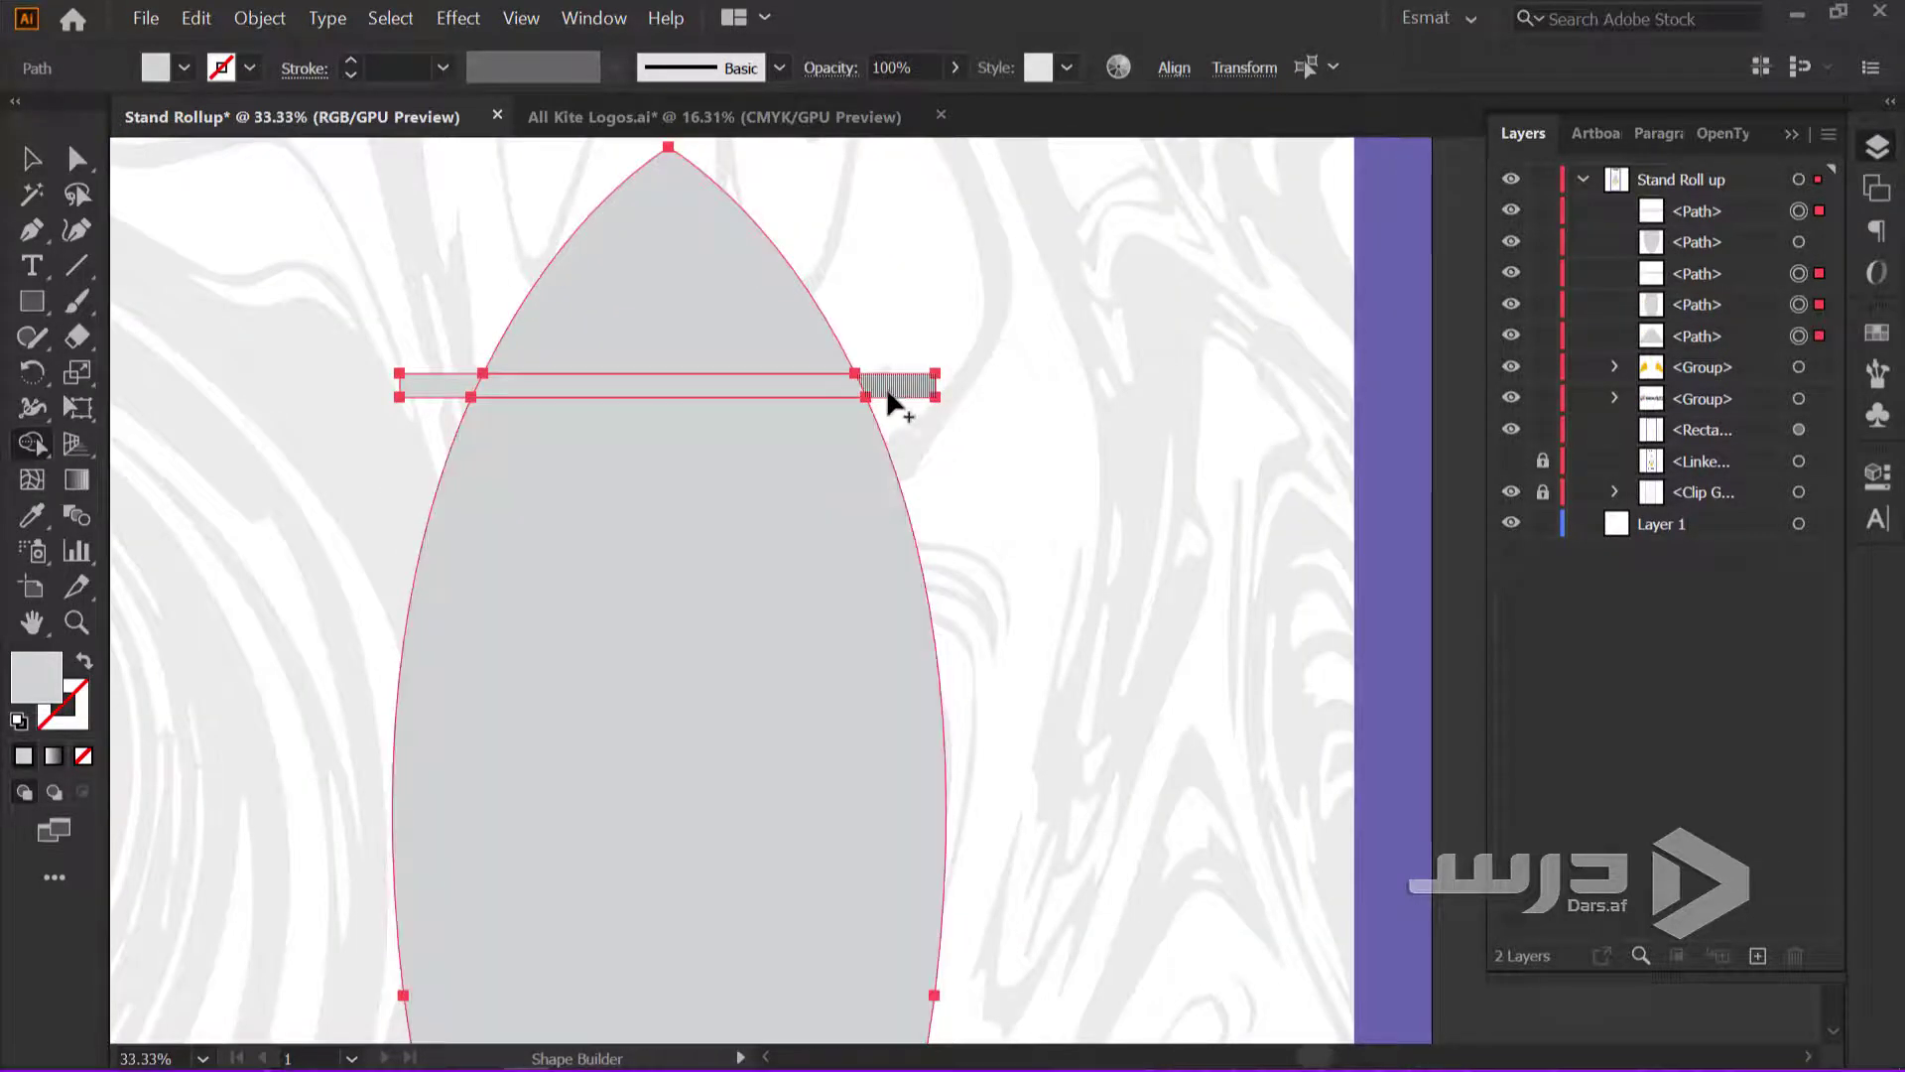
left_click_drag(877, 395, 836, 391)
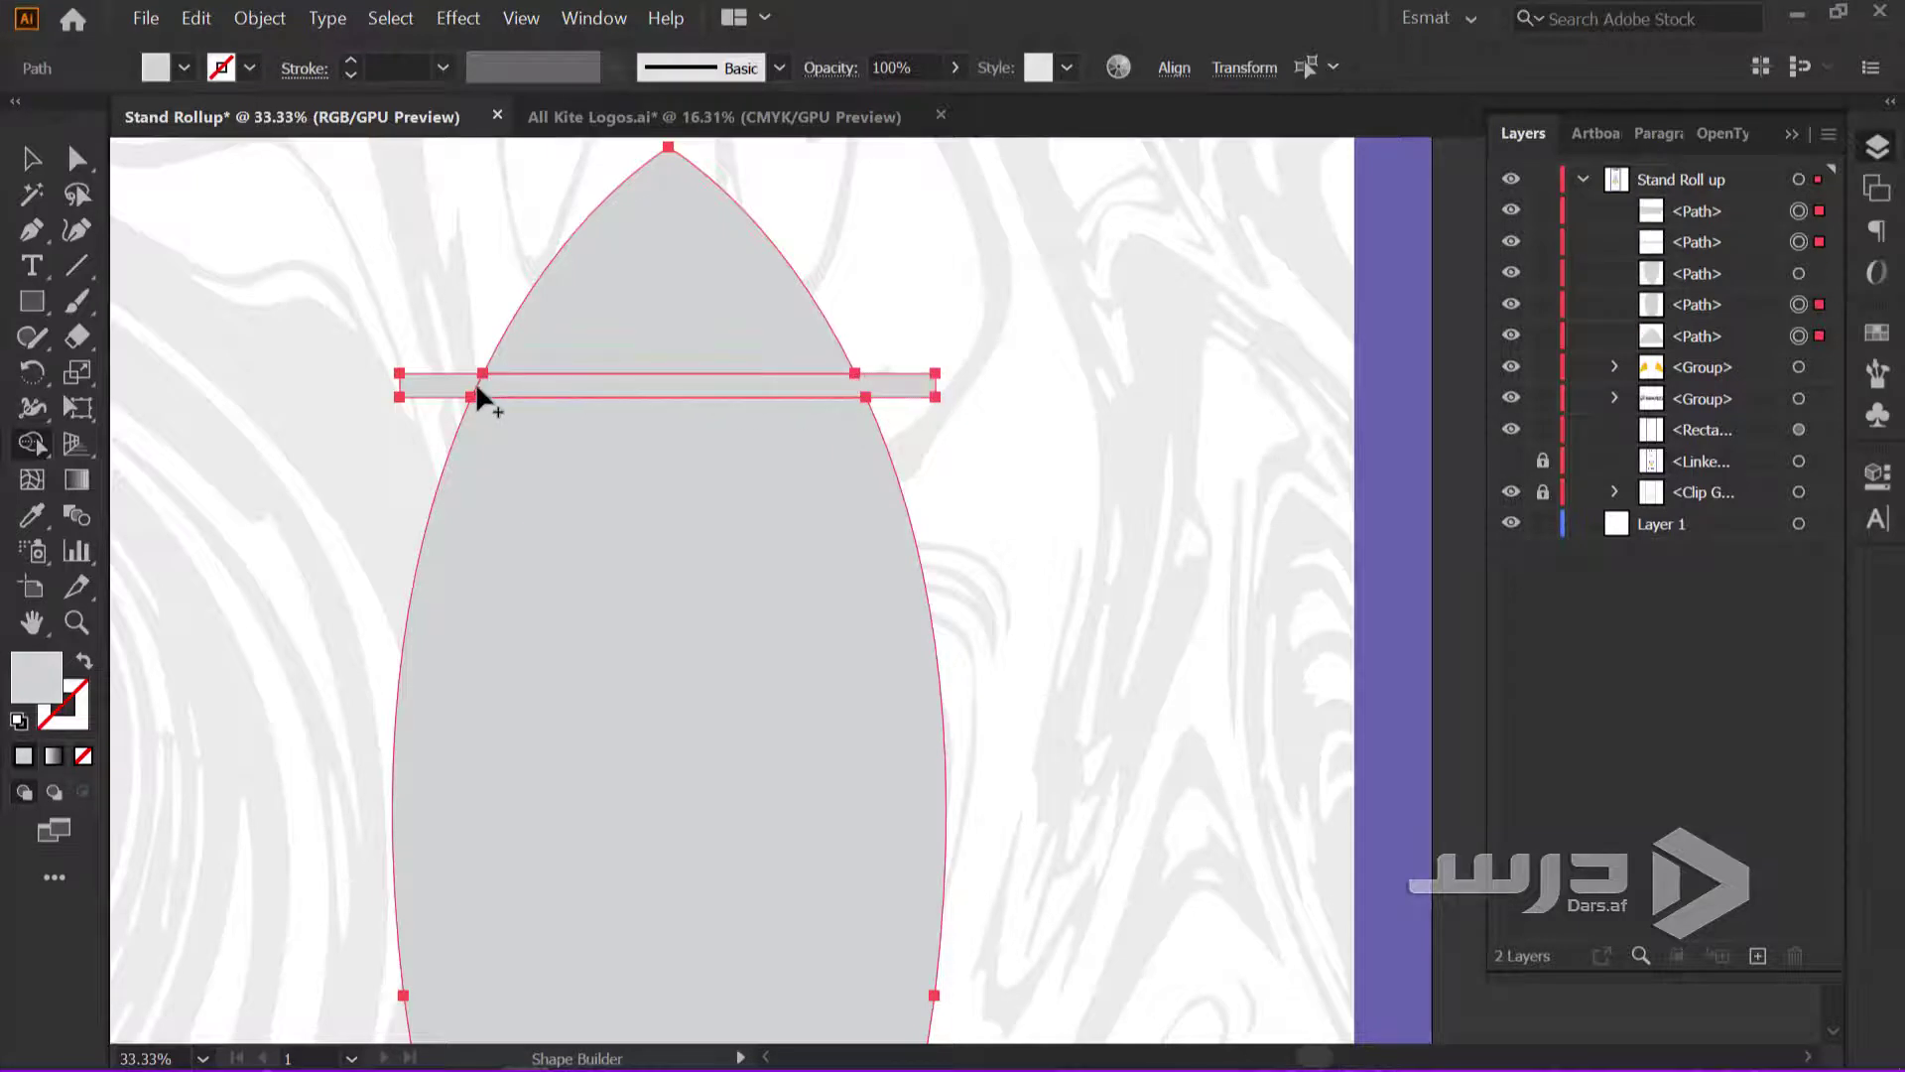
left_click_drag(480, 392, 473, 389)
left_click(32, 161)
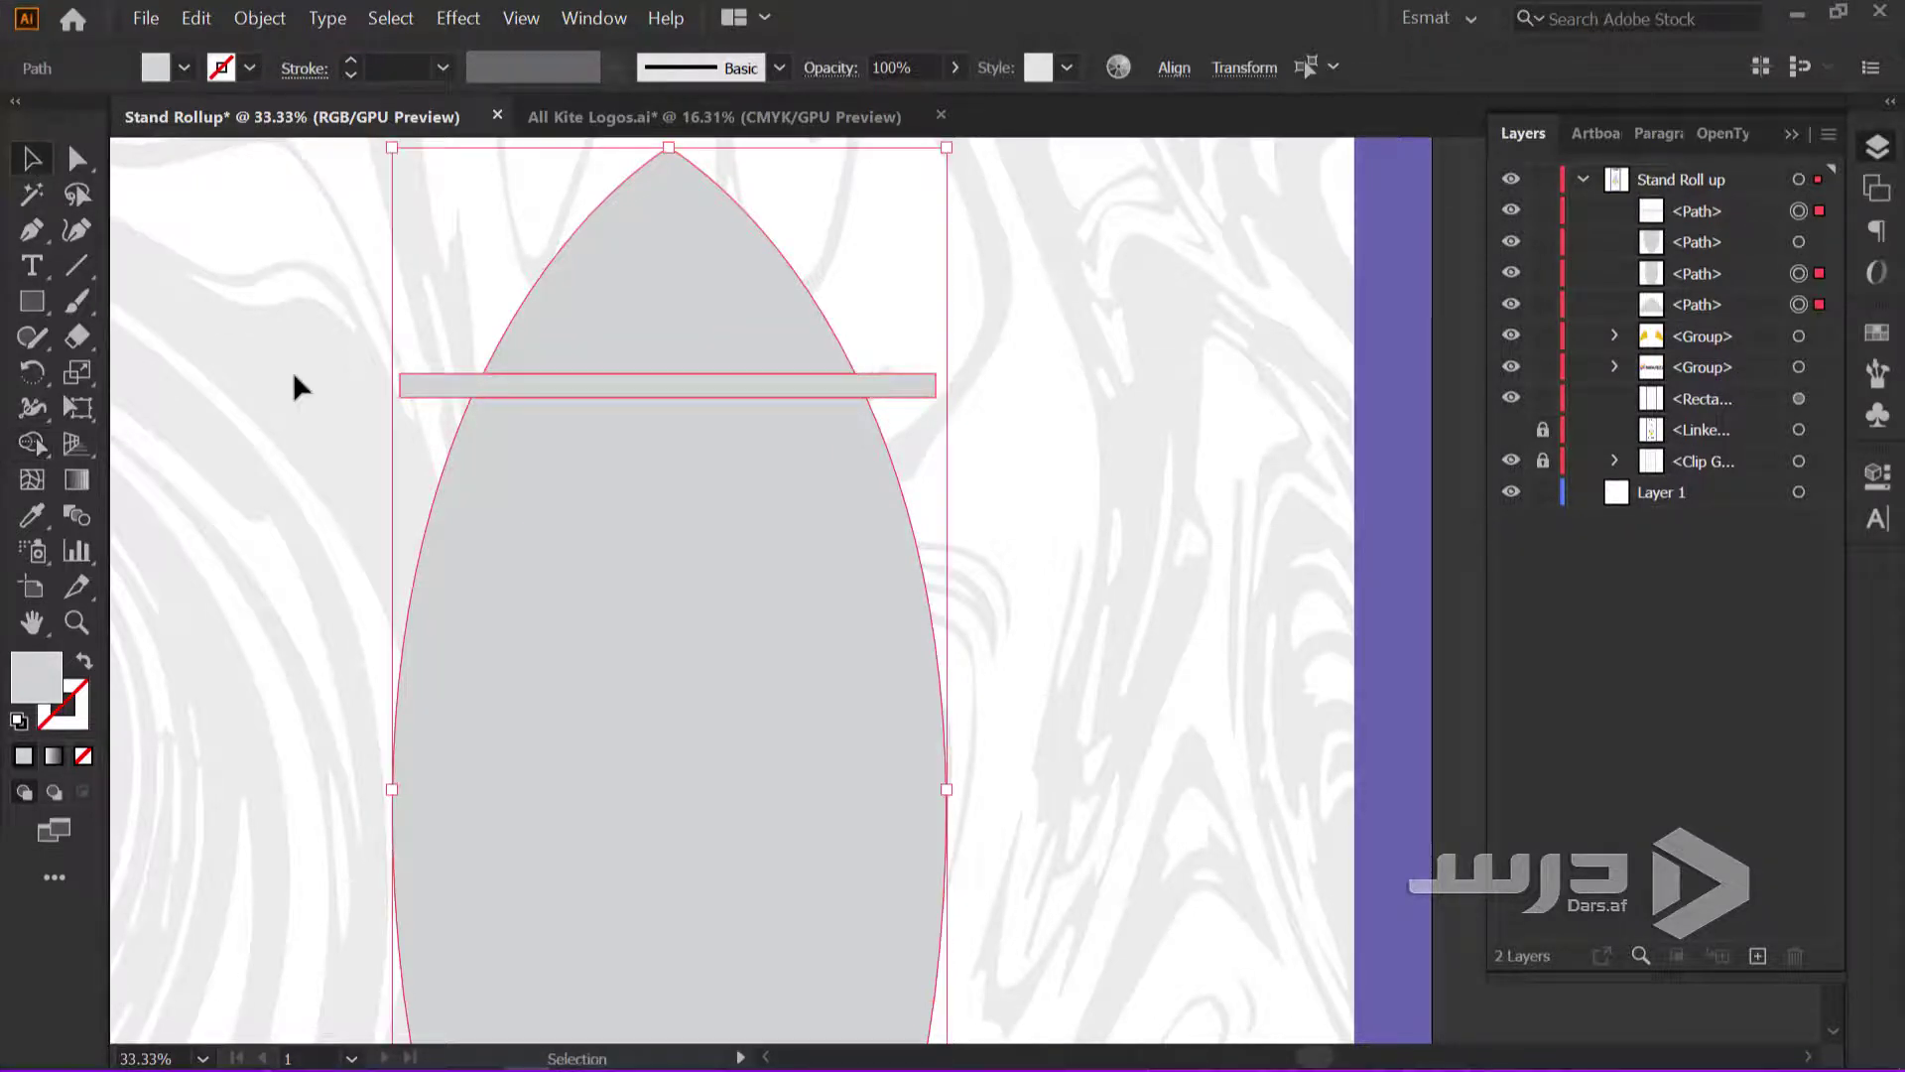
left_click(732, 405)
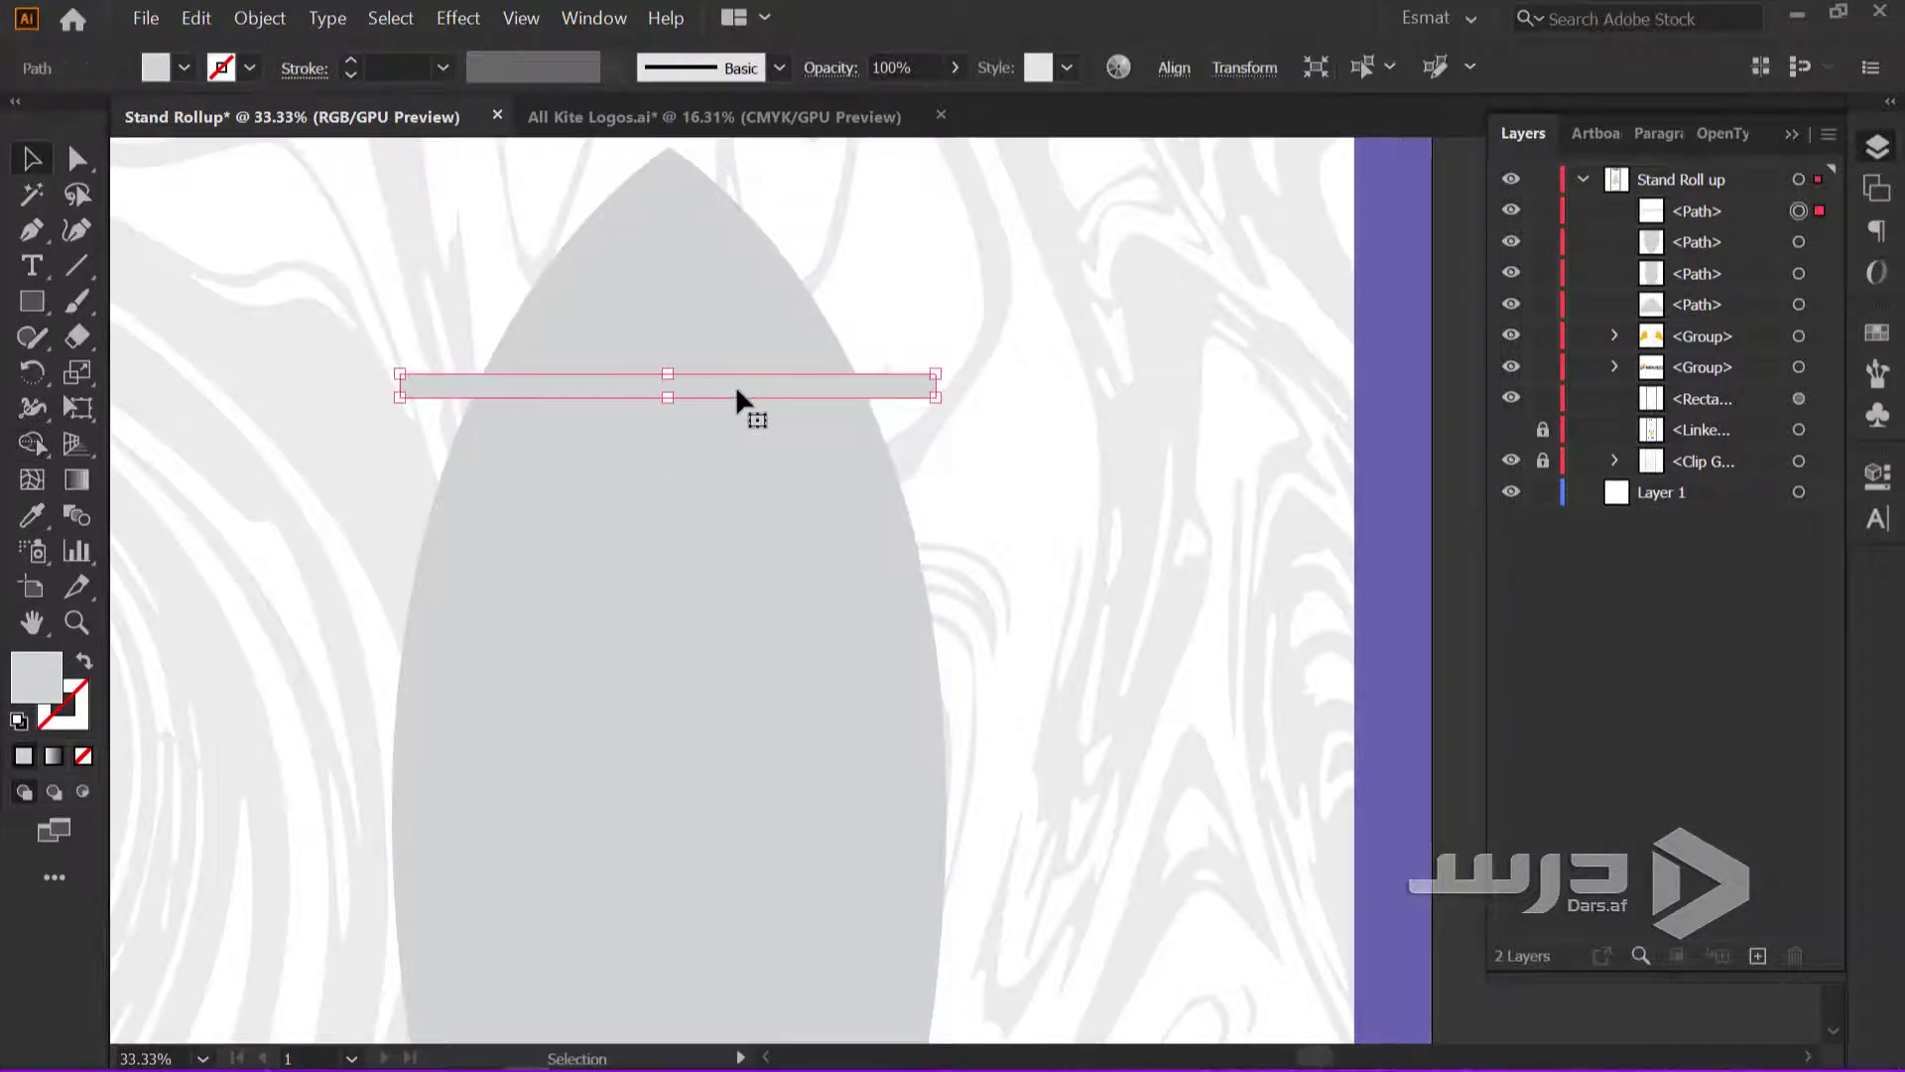
key("Delete")
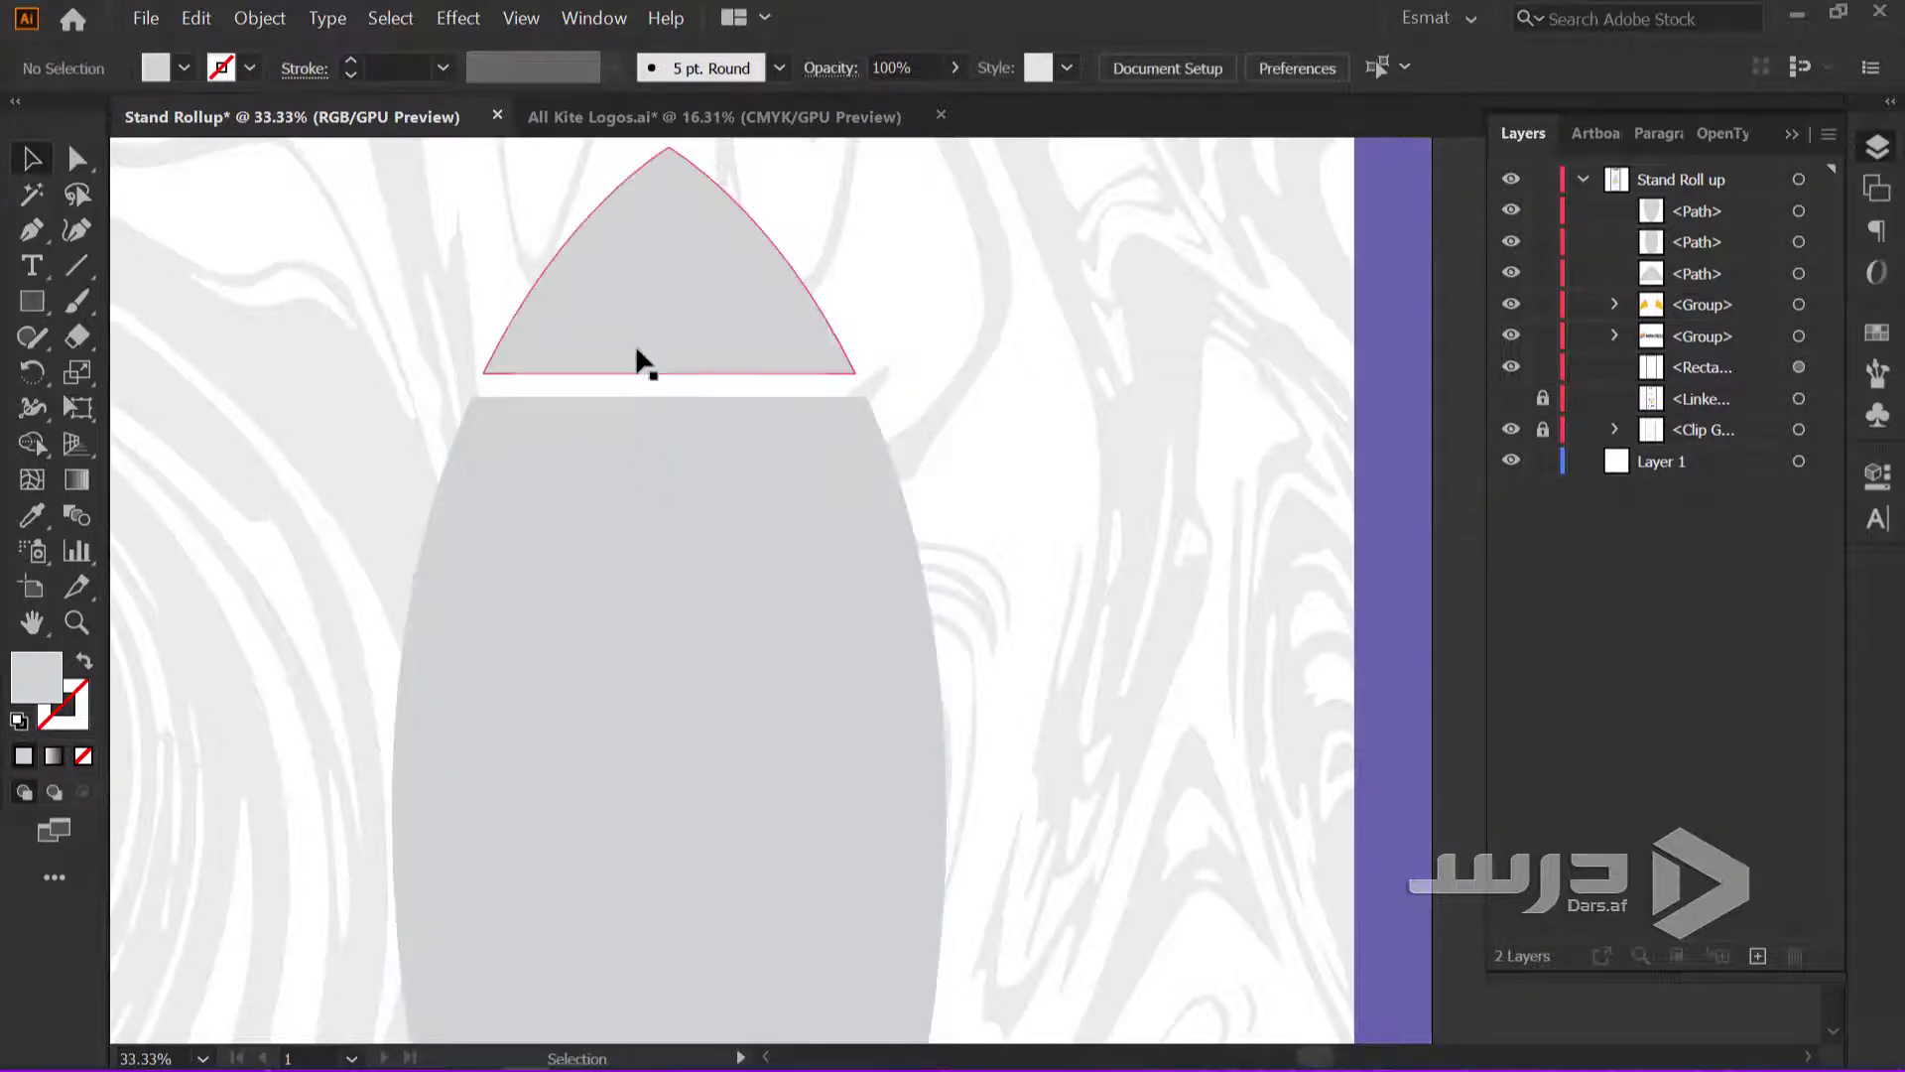
Fill the detached nose cone with the pink-red swatch
left_click(640, 359)
left_click(182, 67)
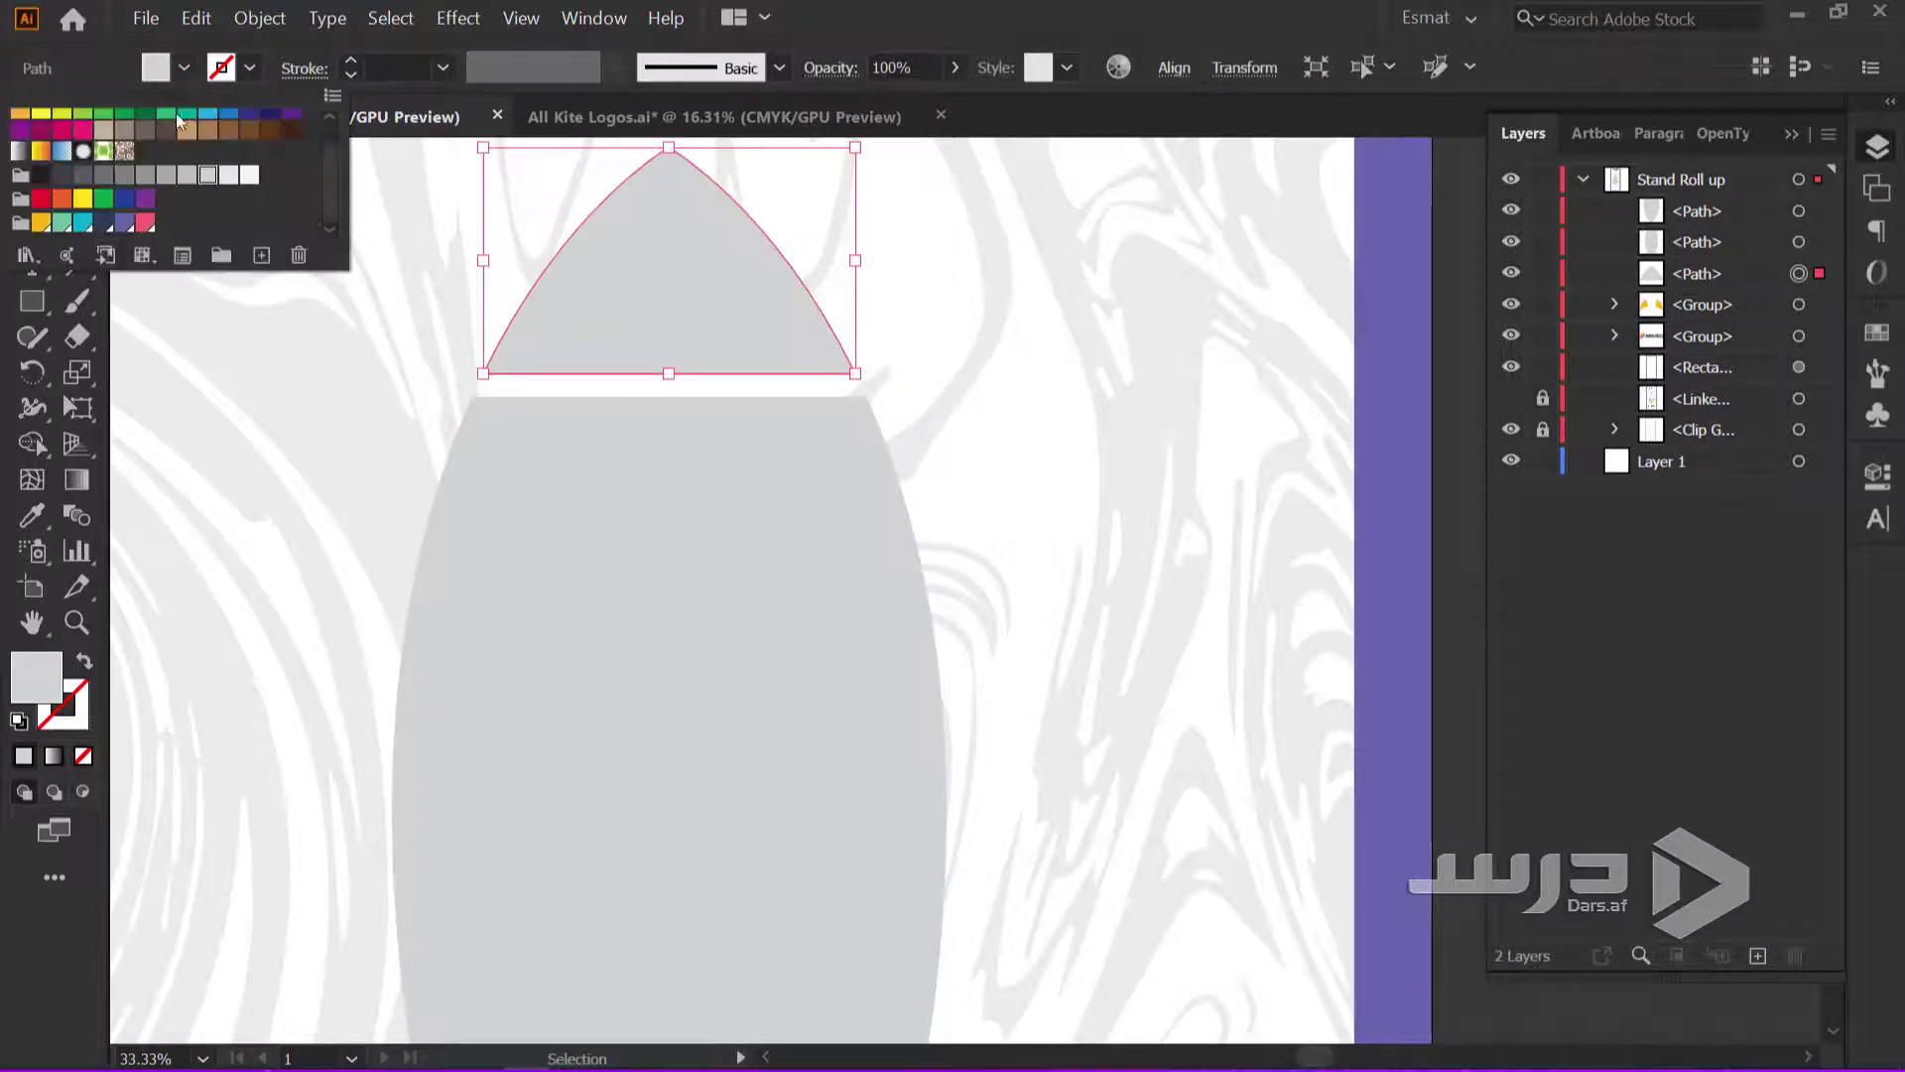
left_click(144, 220)
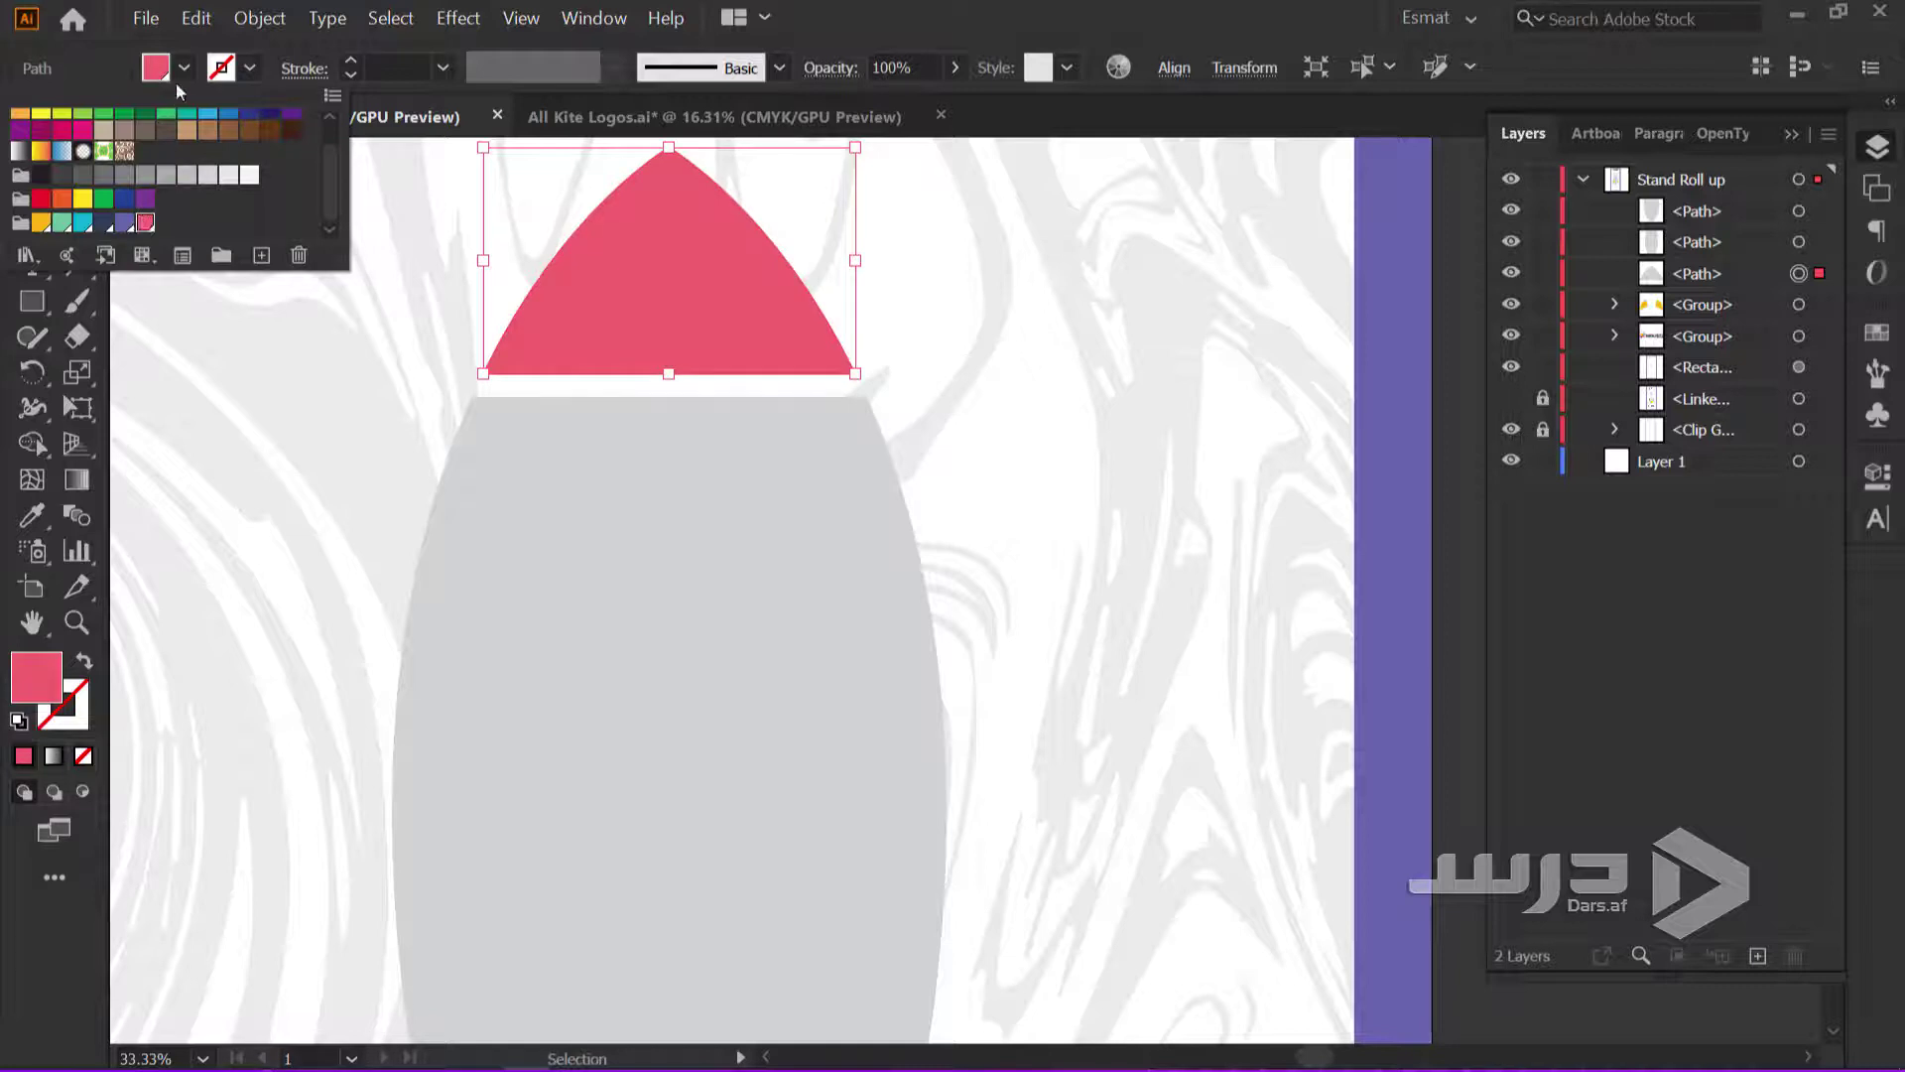
key("Escape")
left_click(278, 317)
Select the grey rocket body, exhaust piece and fins together
key("ctrl+minus")
key("ctrl+minus")
scroll(1014, 649, "down", 2)
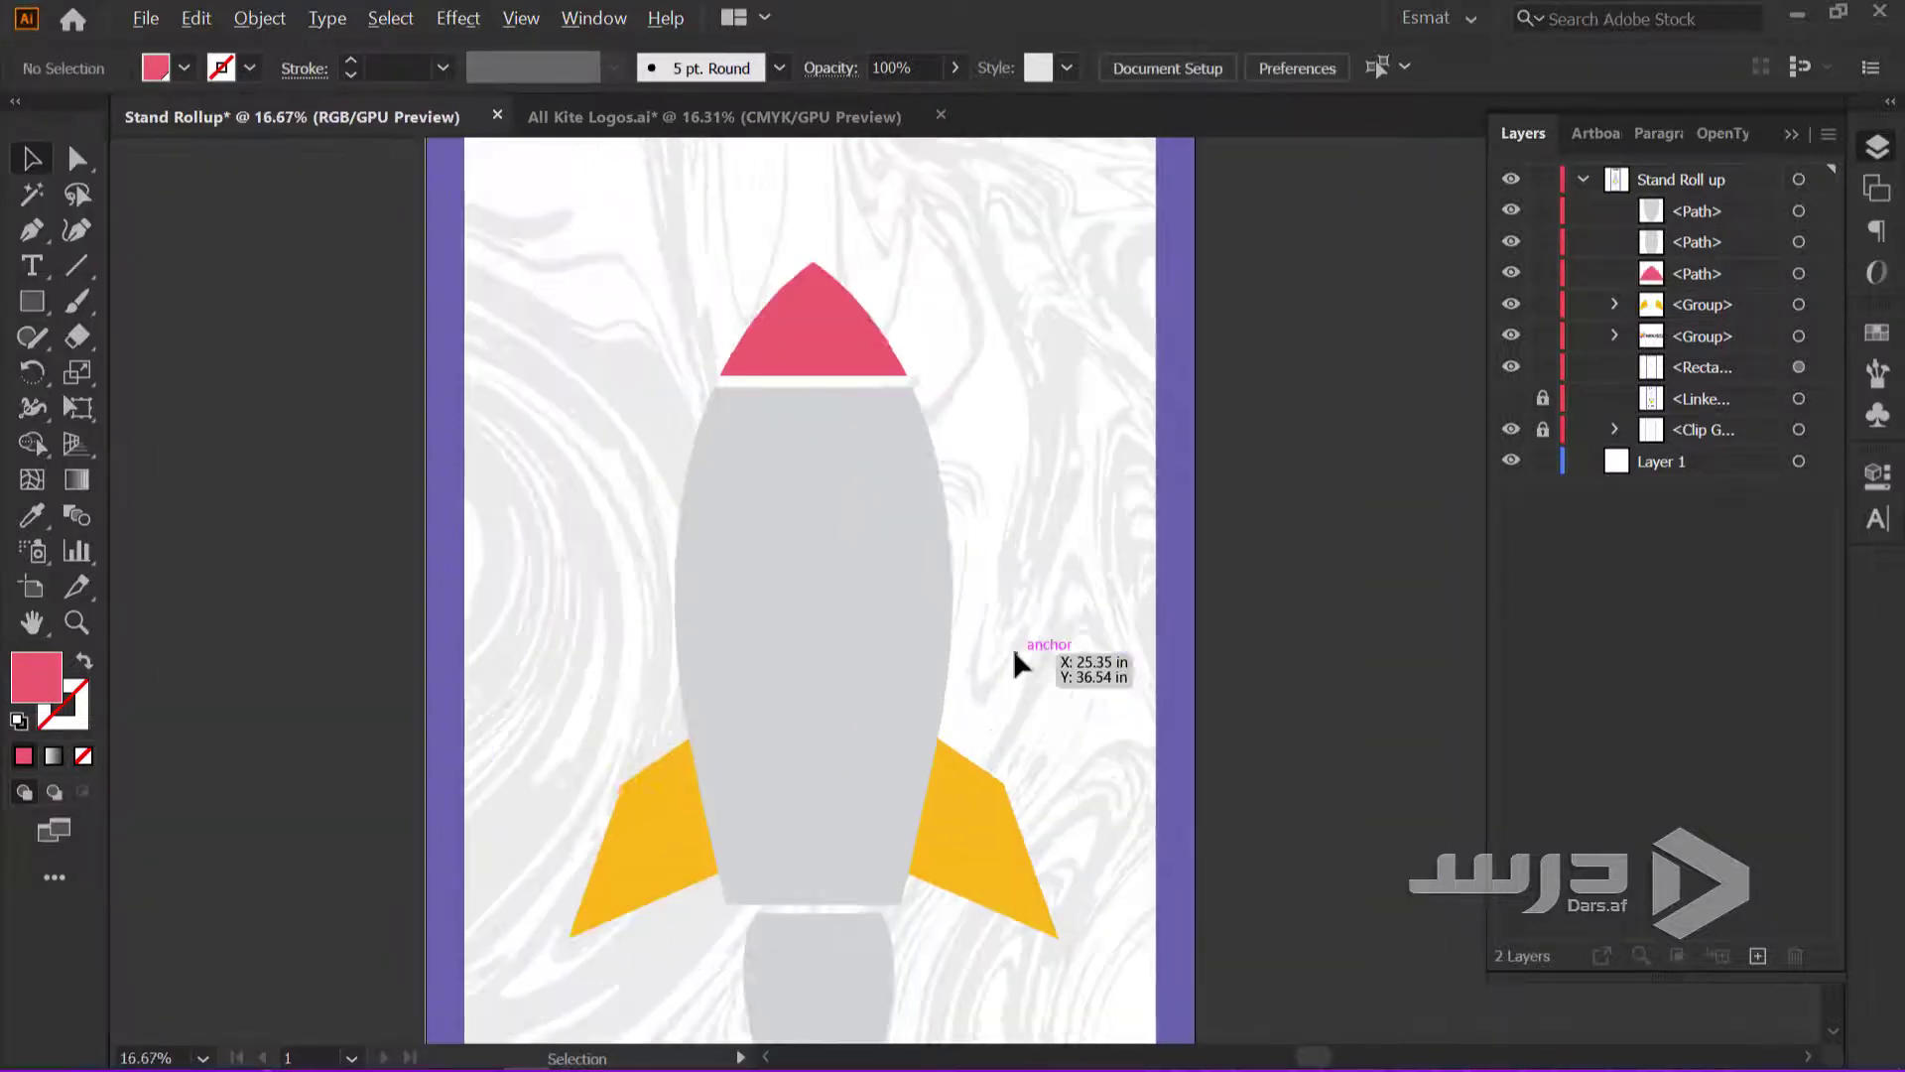
scroll(1014, 649, "down", 2)
left_click(764, 385)
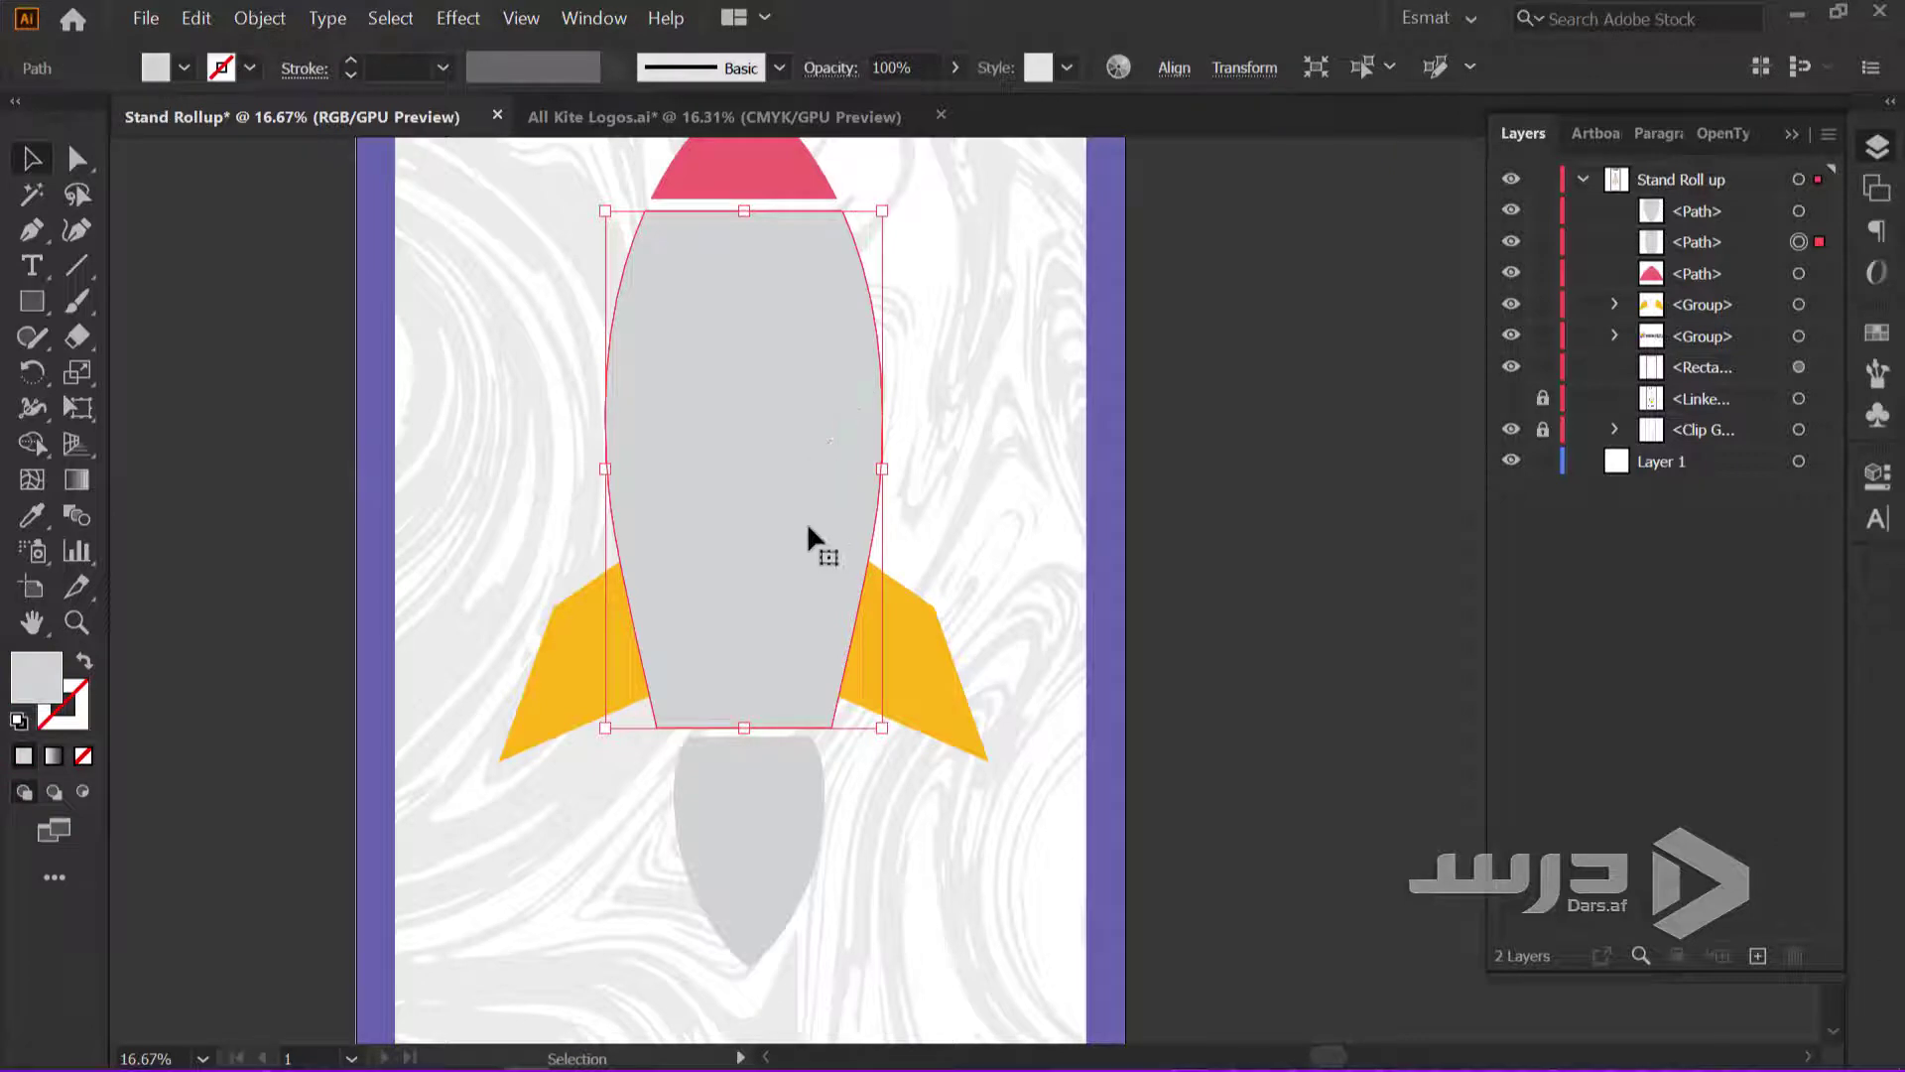
scroll(764, 684, "up", 1)
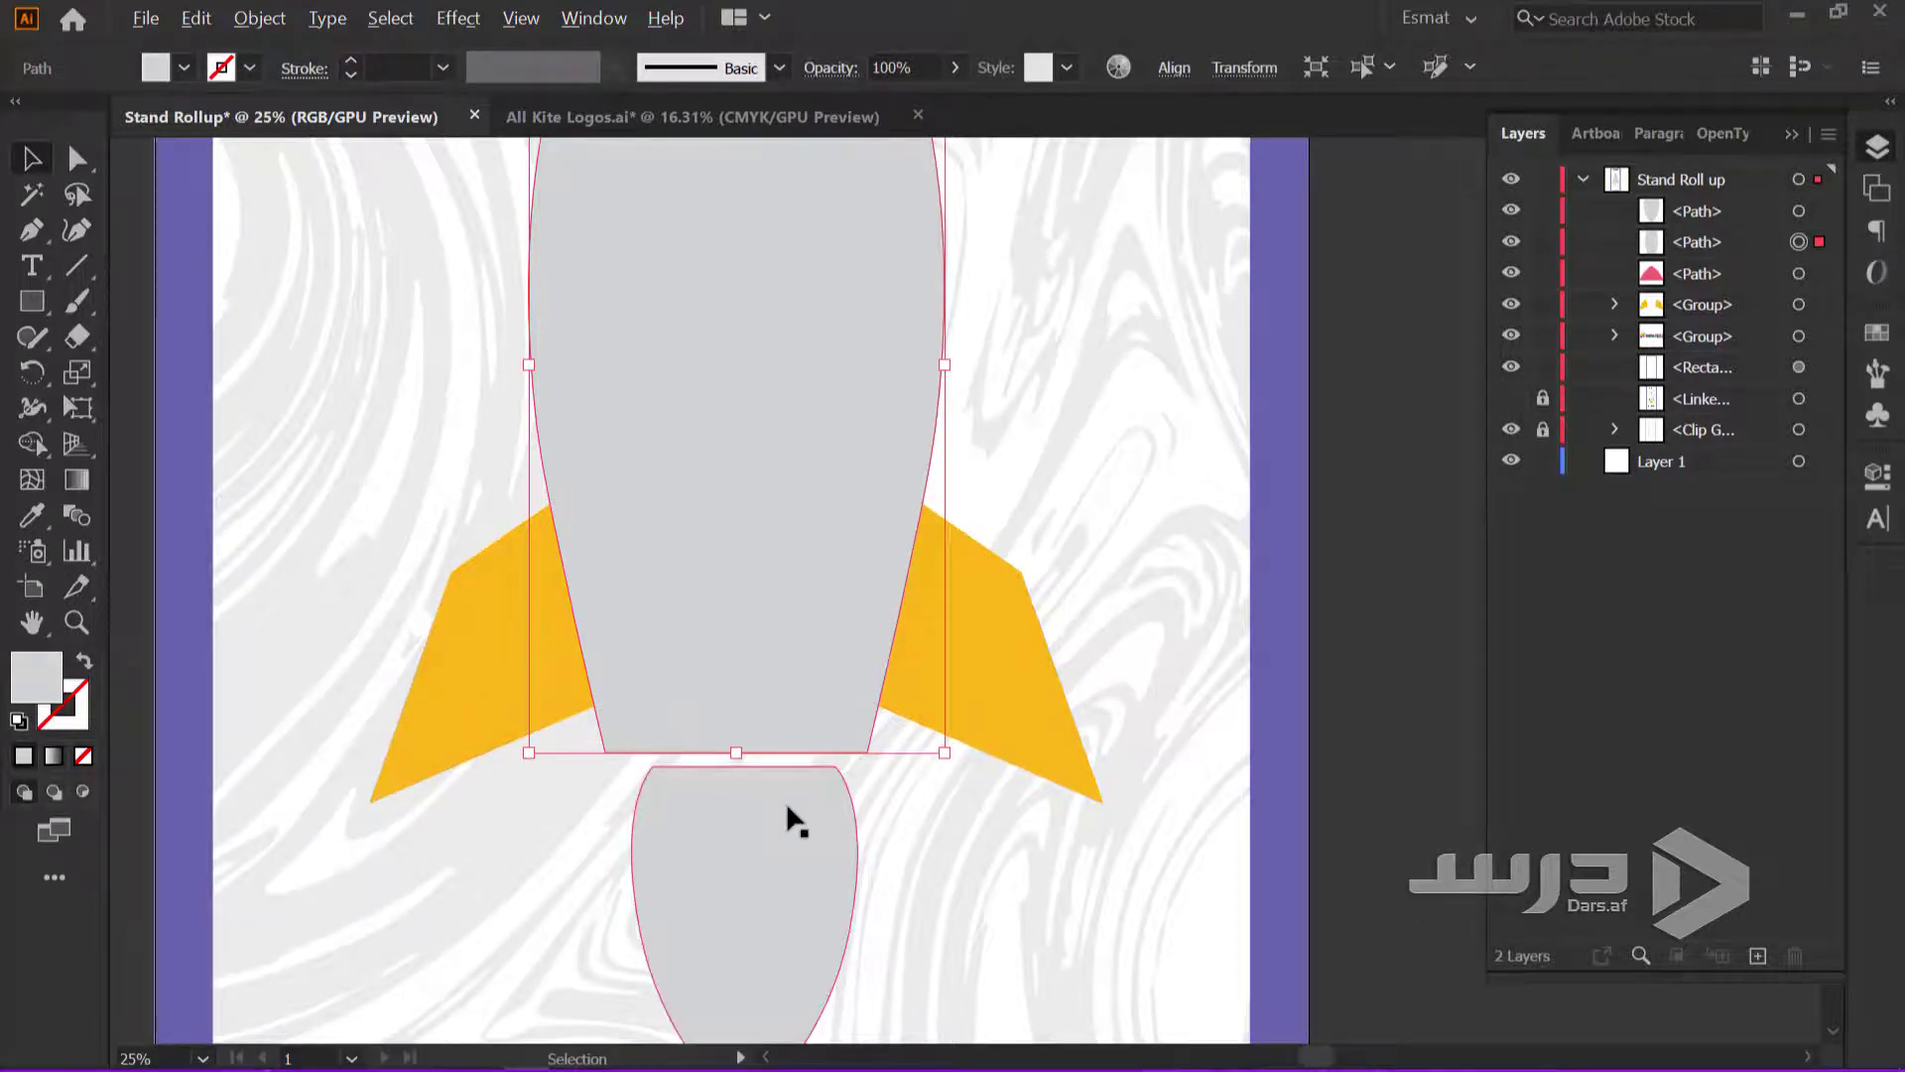
left_click(778, 826)
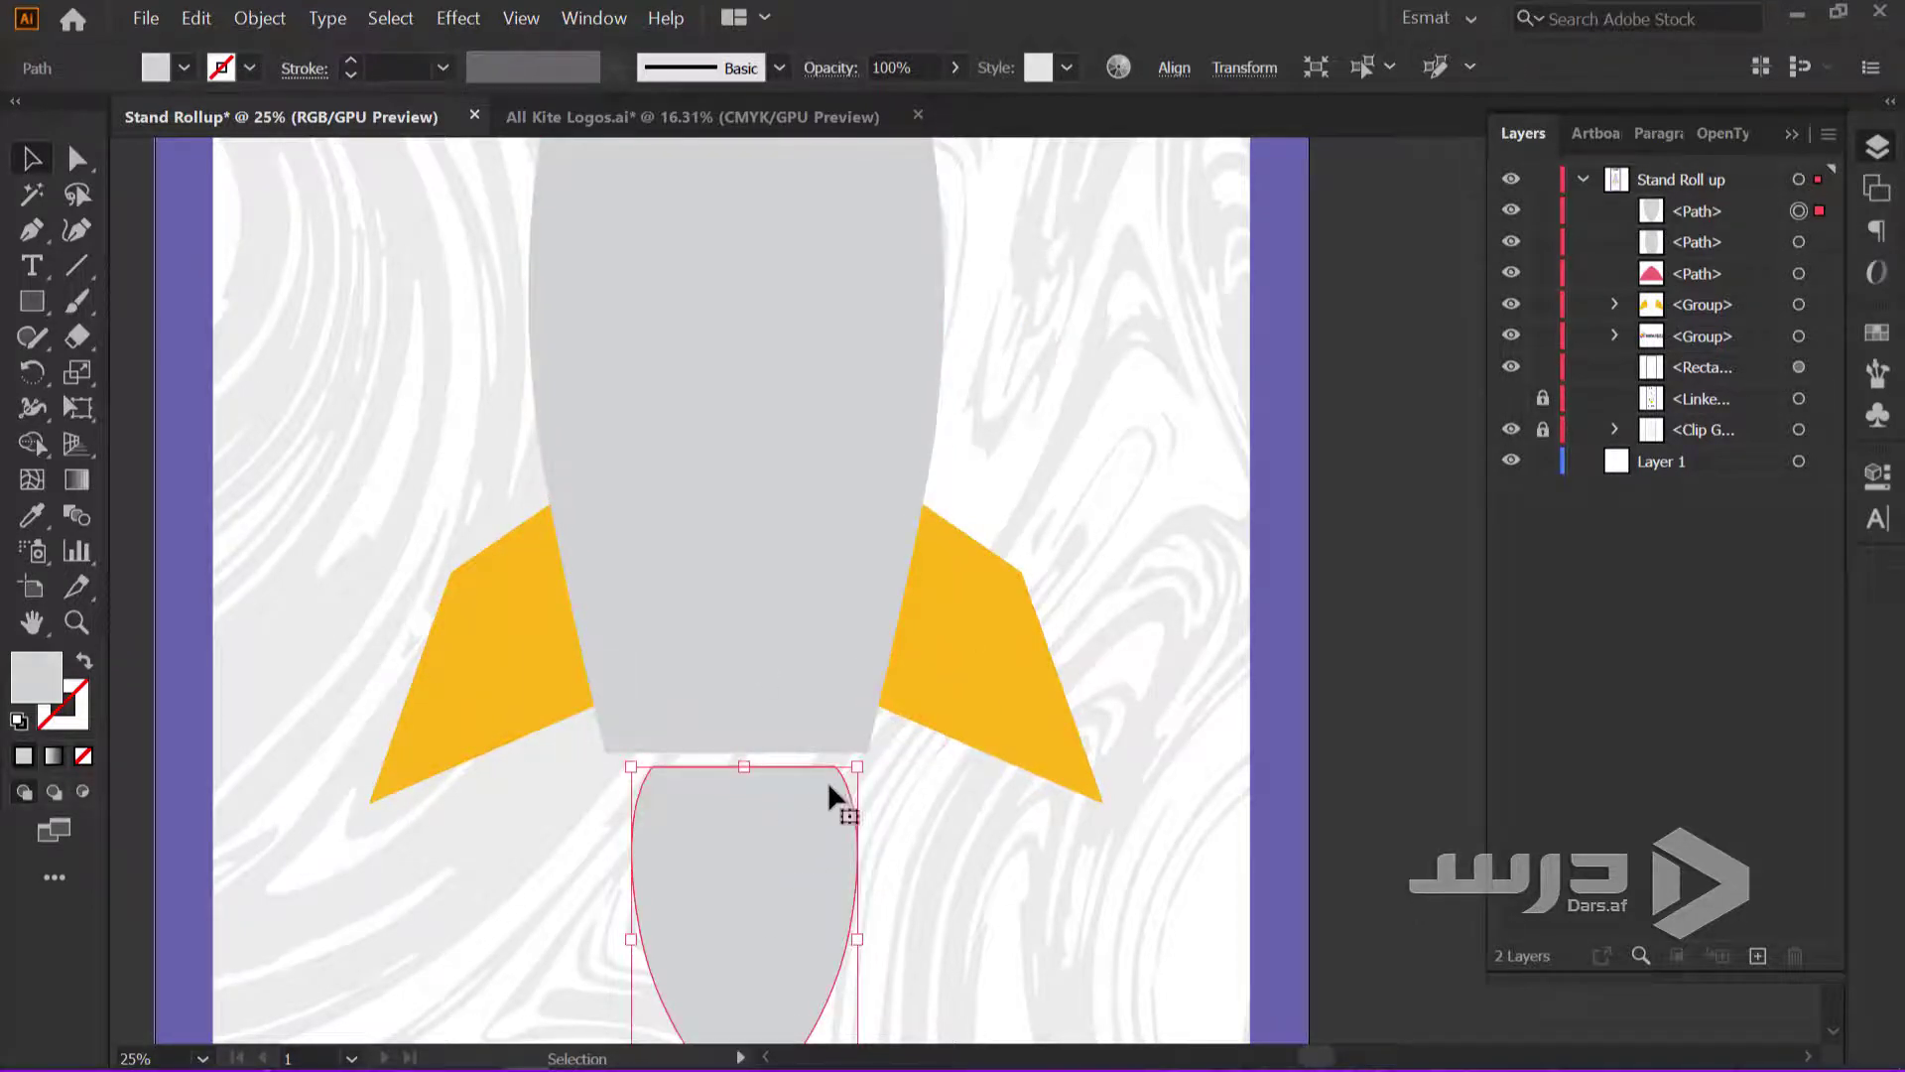
left_click(845, 735, "shift")
left_click(535, 677, "shift")
left_click(1003, 651, "shift")
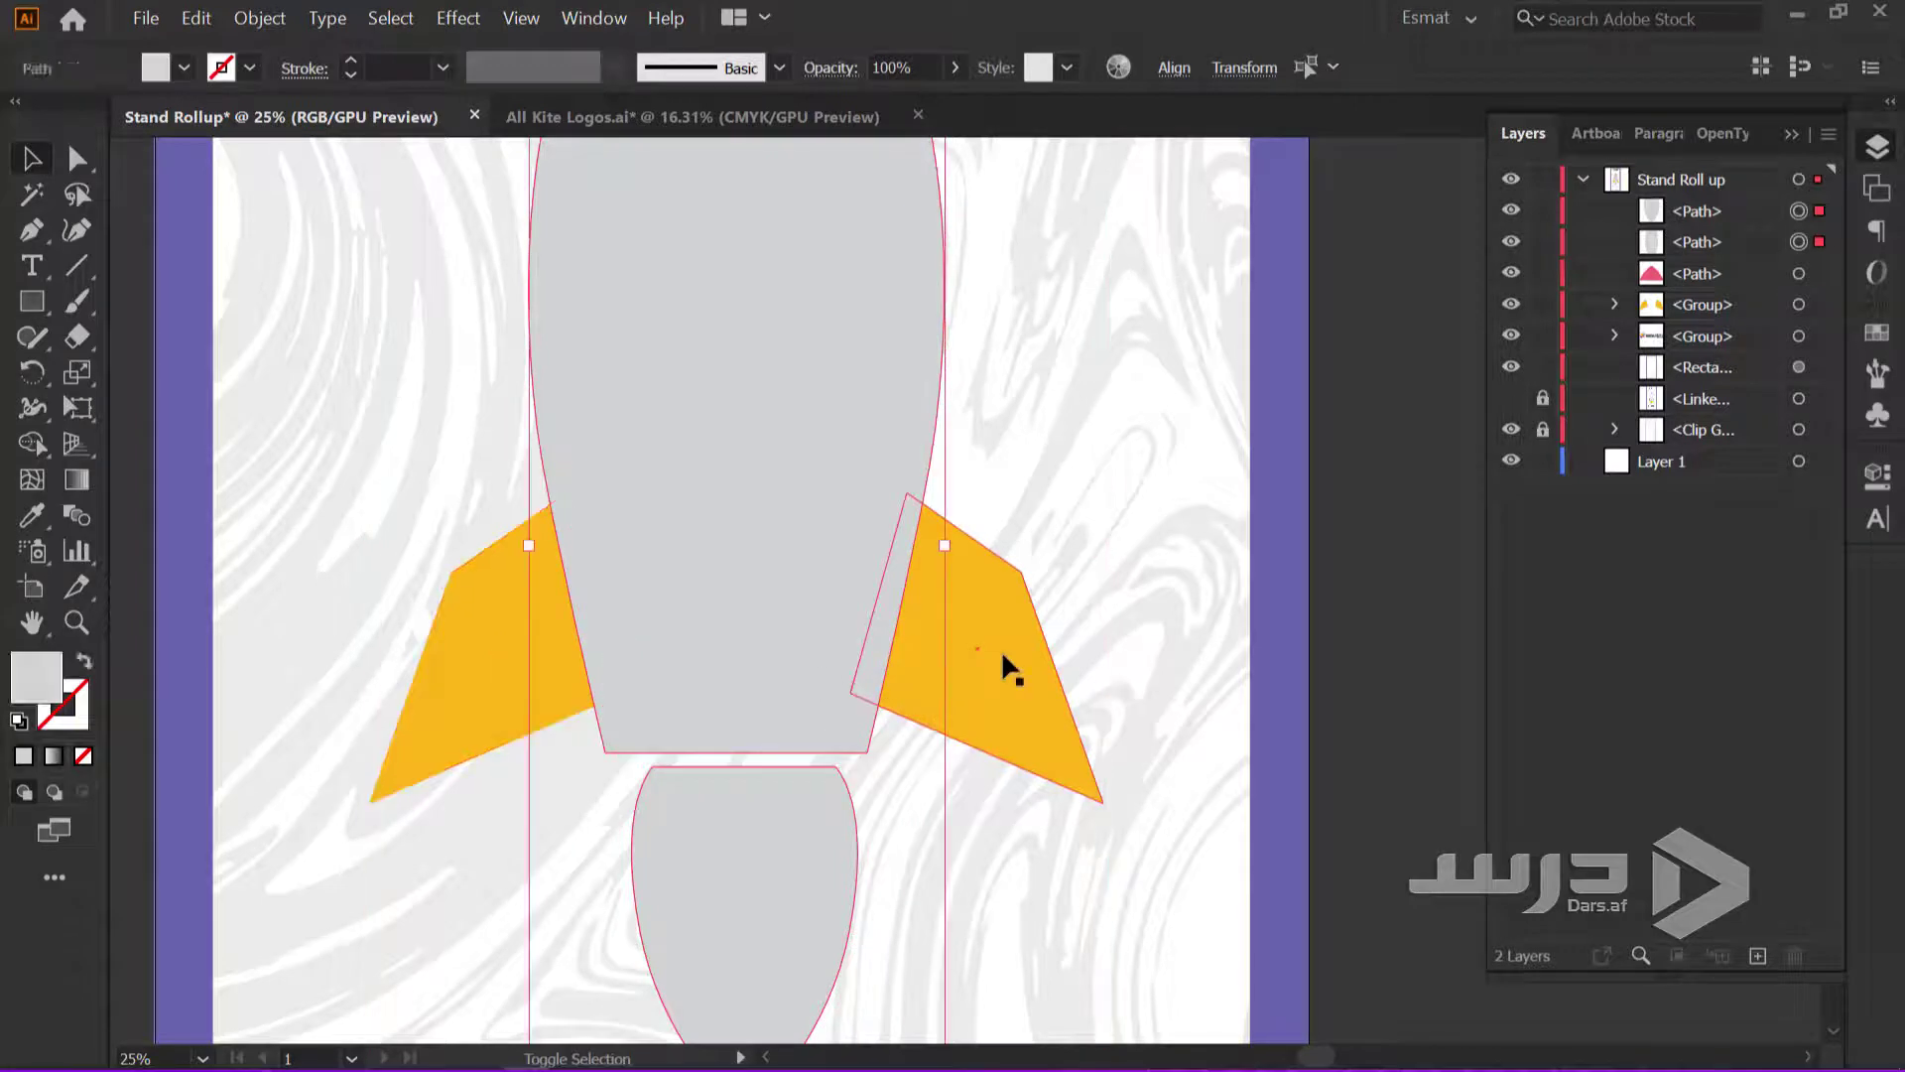
mouse_move(1109, 620)
left_mouse_down()
mouse_move(522, 897)
mouse_move(381, 894)
left_mouse_up()
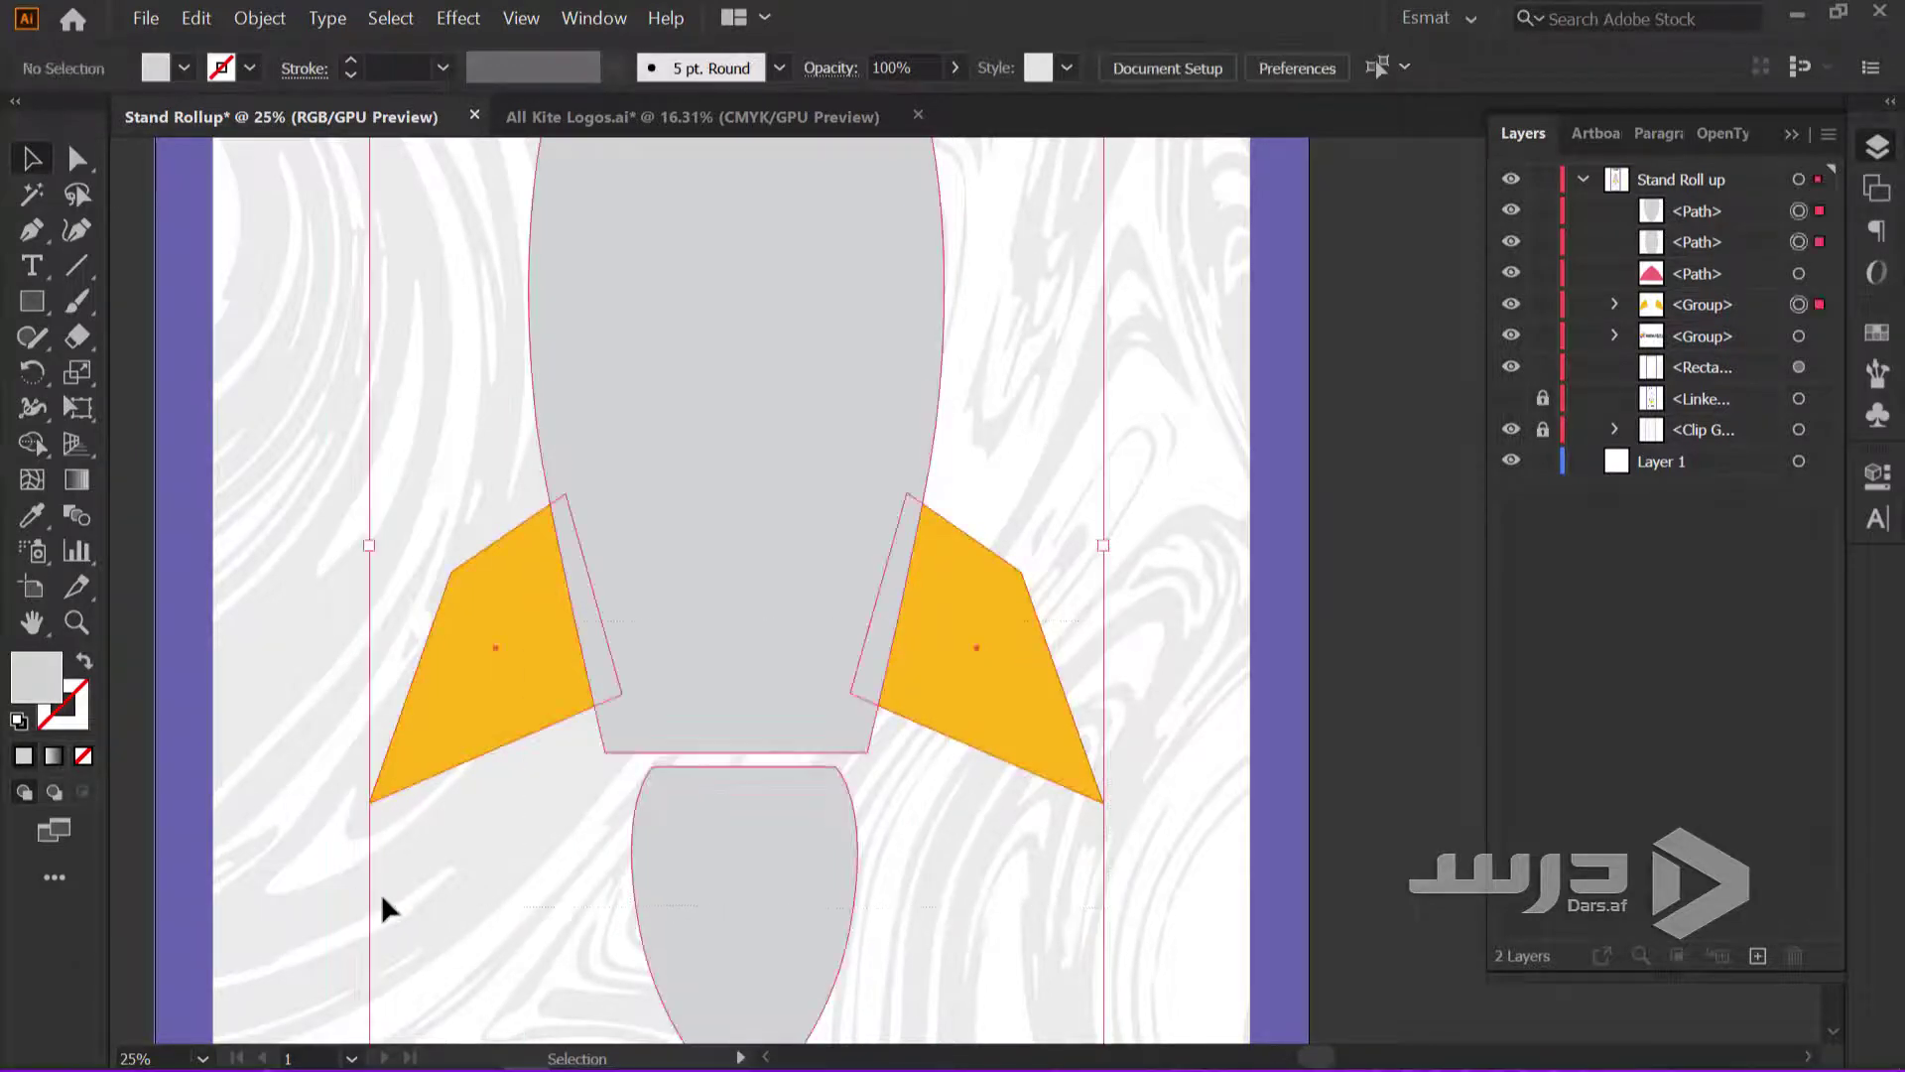
Add the background and nose, then Horizontal Align Center the rocket on the background
key("ctrl+0")
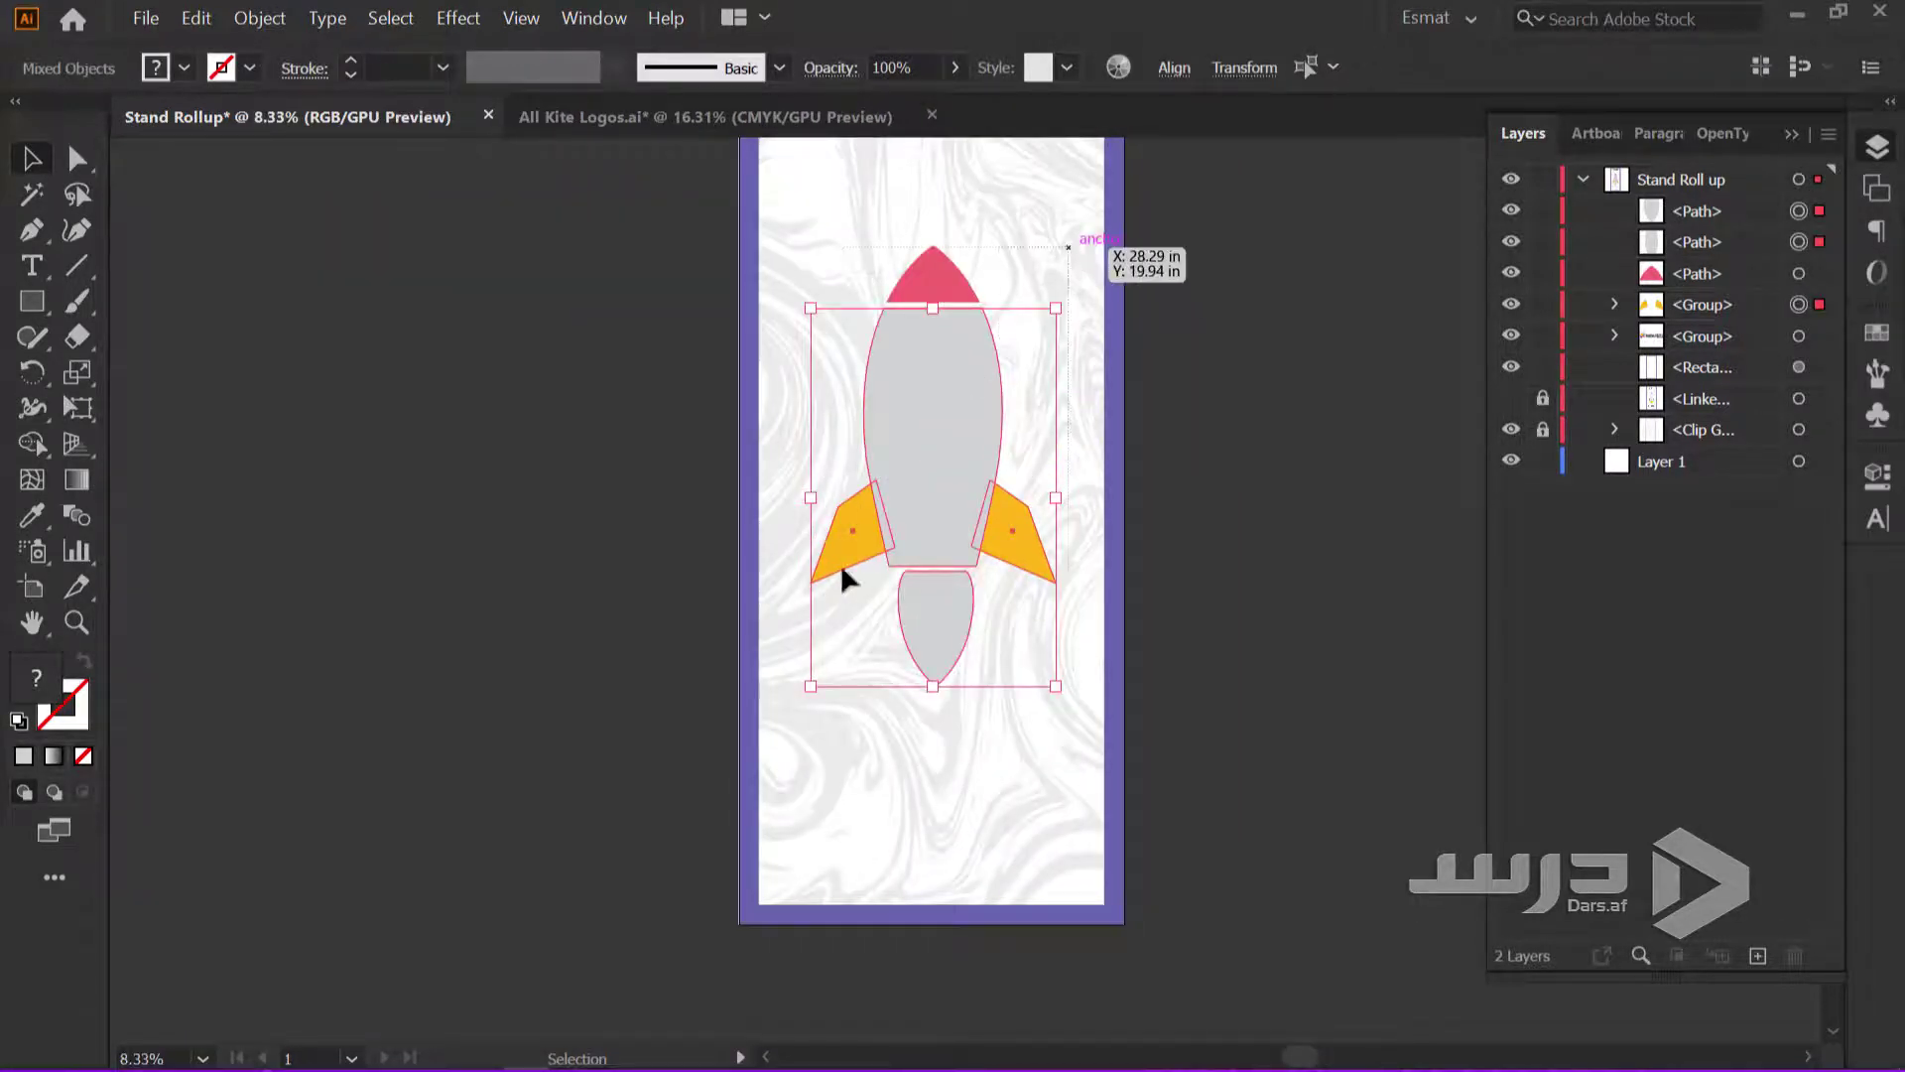
left_click(837, 641, "shift")
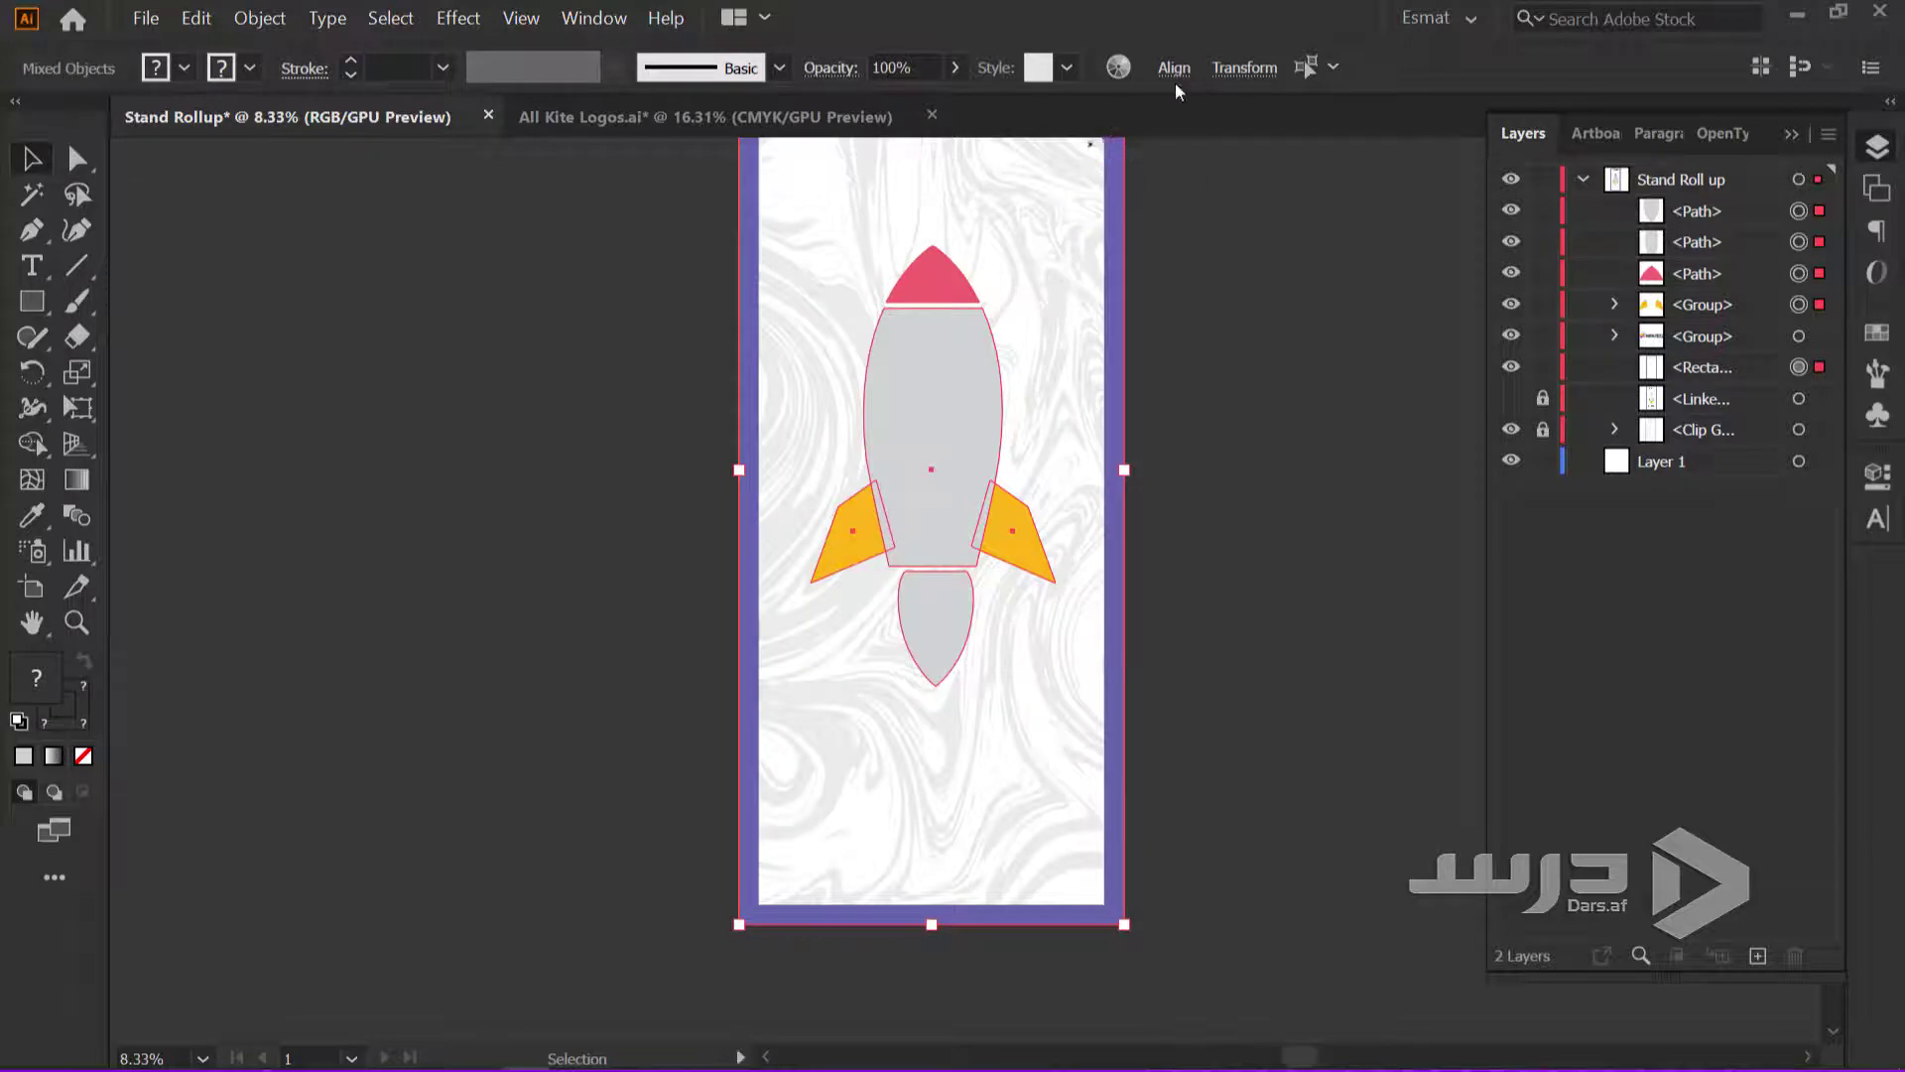
left_click(1174, 81)
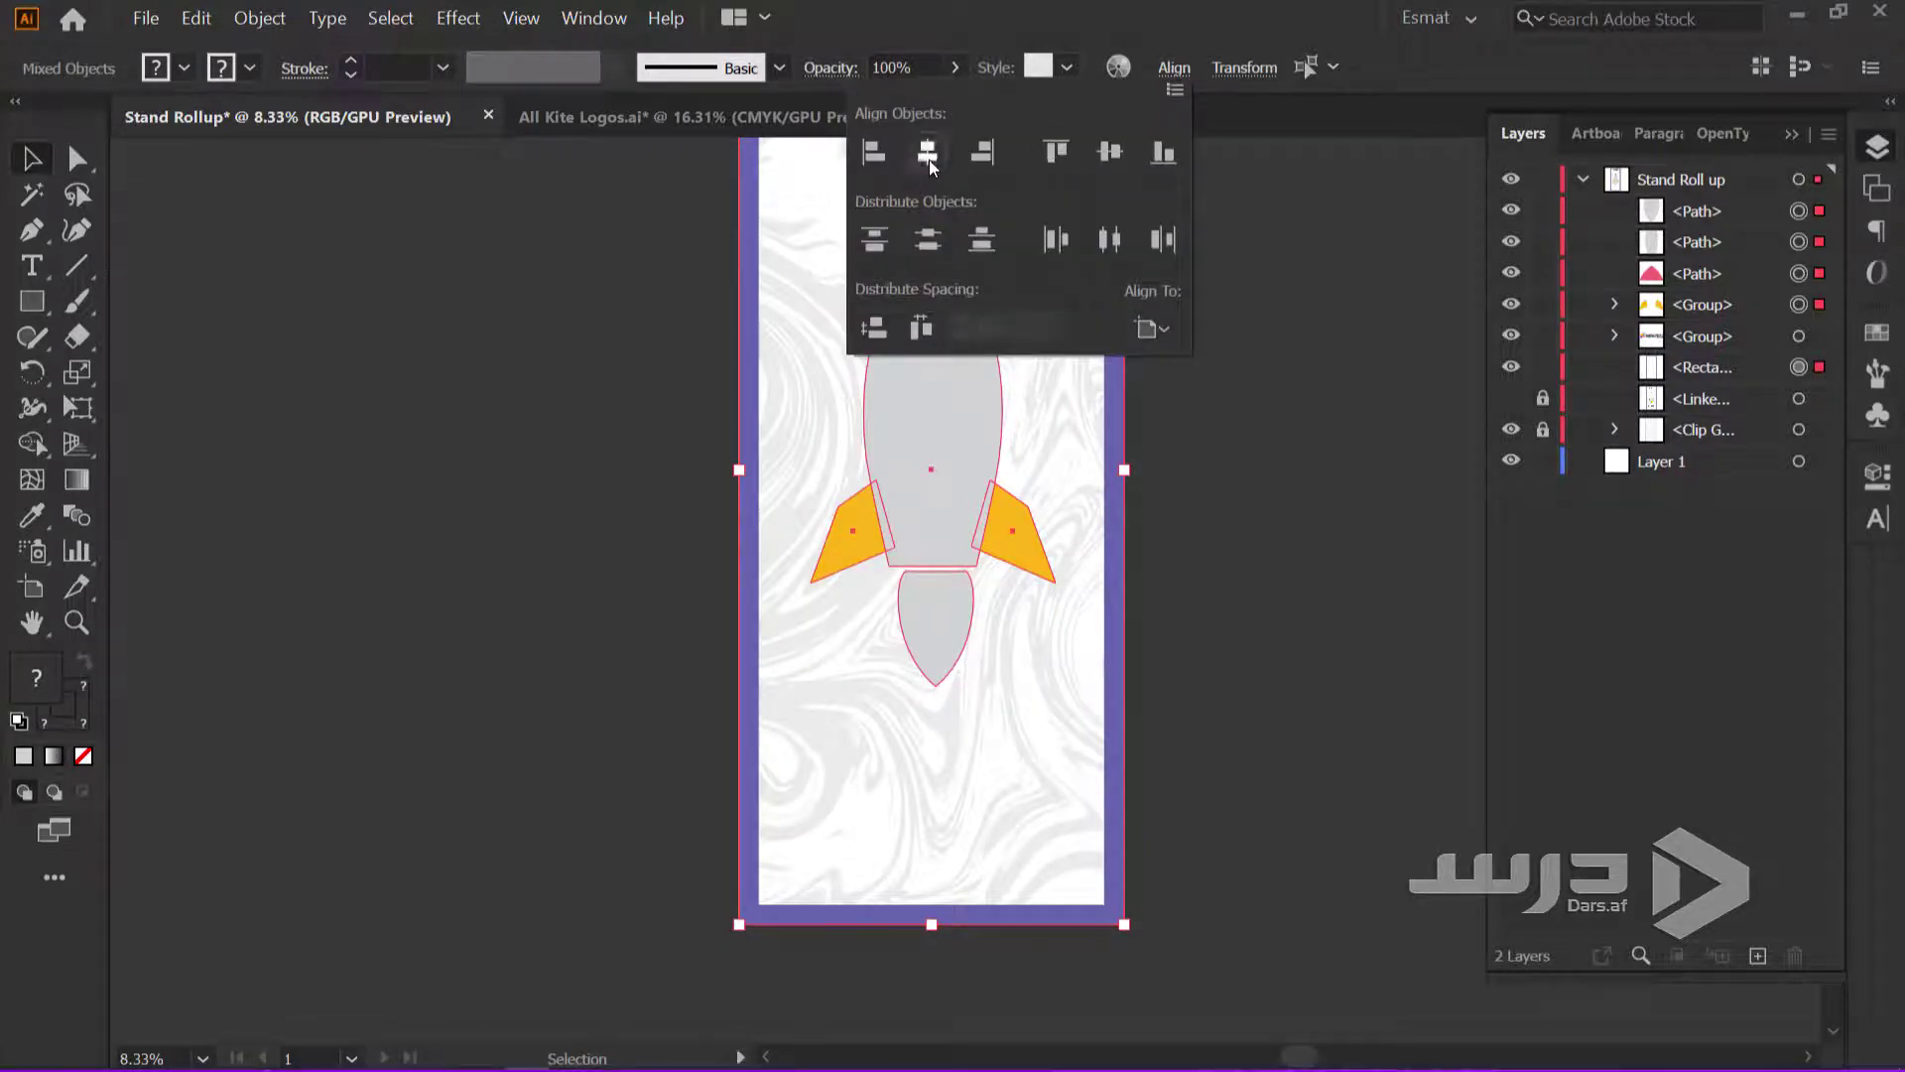
left_click(928, 158)
Deselect everything and select the exhaust shape
left_click(1175, 588)
scroll(1102, 575, "up", 1)
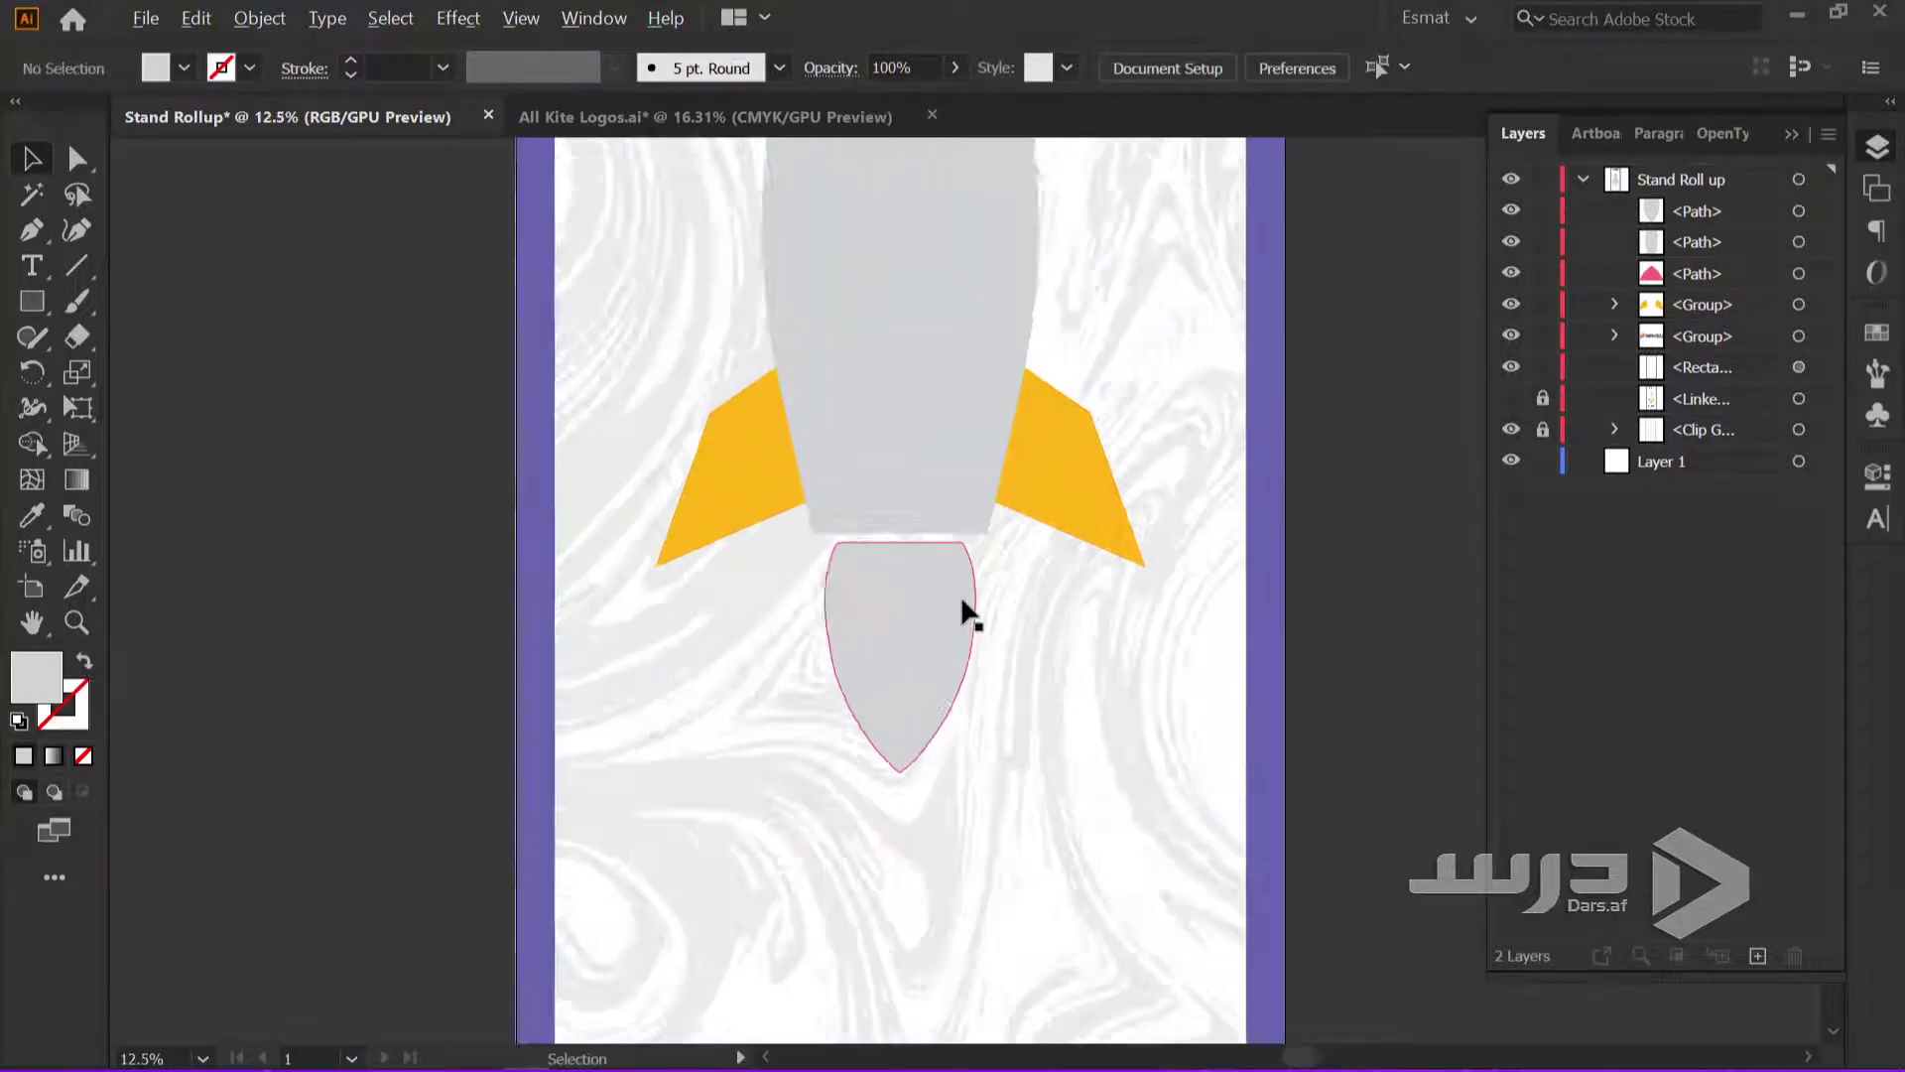
scroll(962, 618, "up", 1)
scroll(1004, 652, "down", 2)
left_click(909, 659)
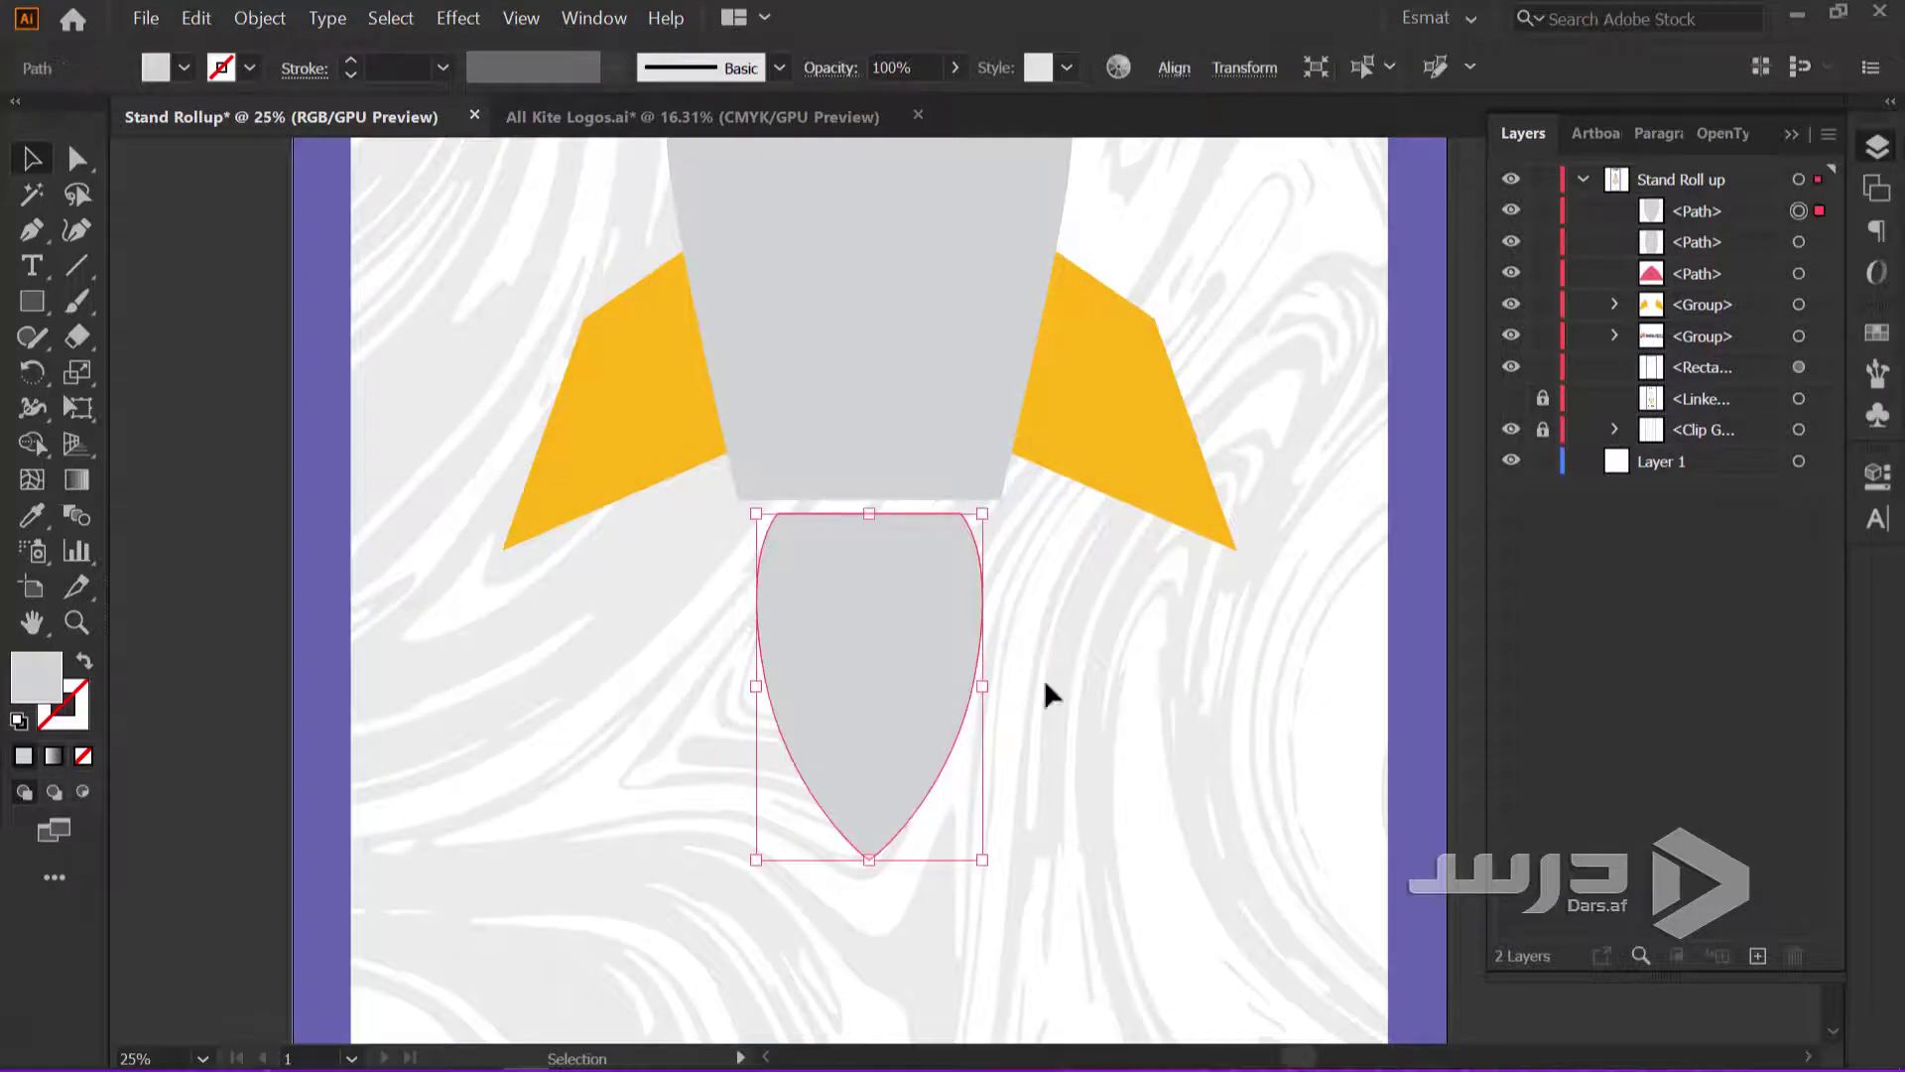
Give the rocket body a dark blue stroke 0.5 in (36 pt) thick
left_click(913, 443)
scroll(893, 496, "up", 5)
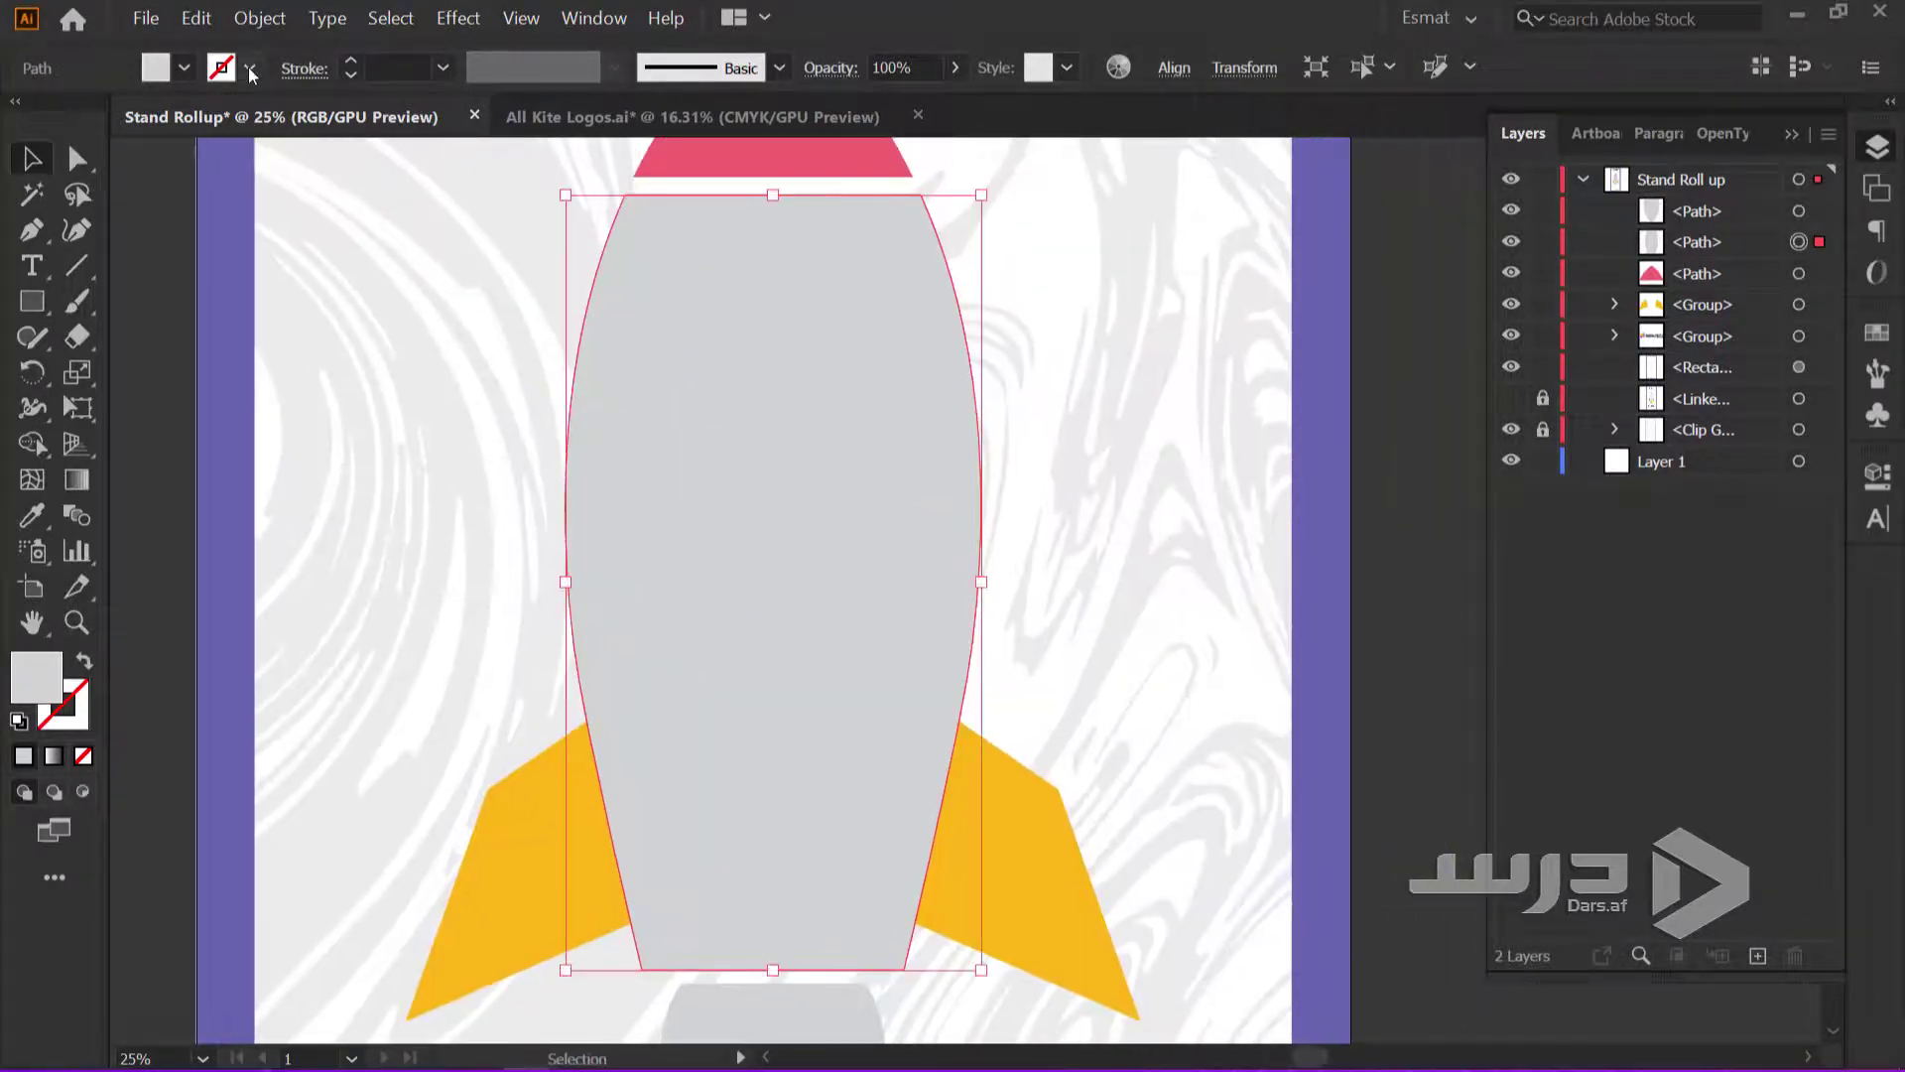
left_click(250, 68)
scroll(99, 228, "down", 1)
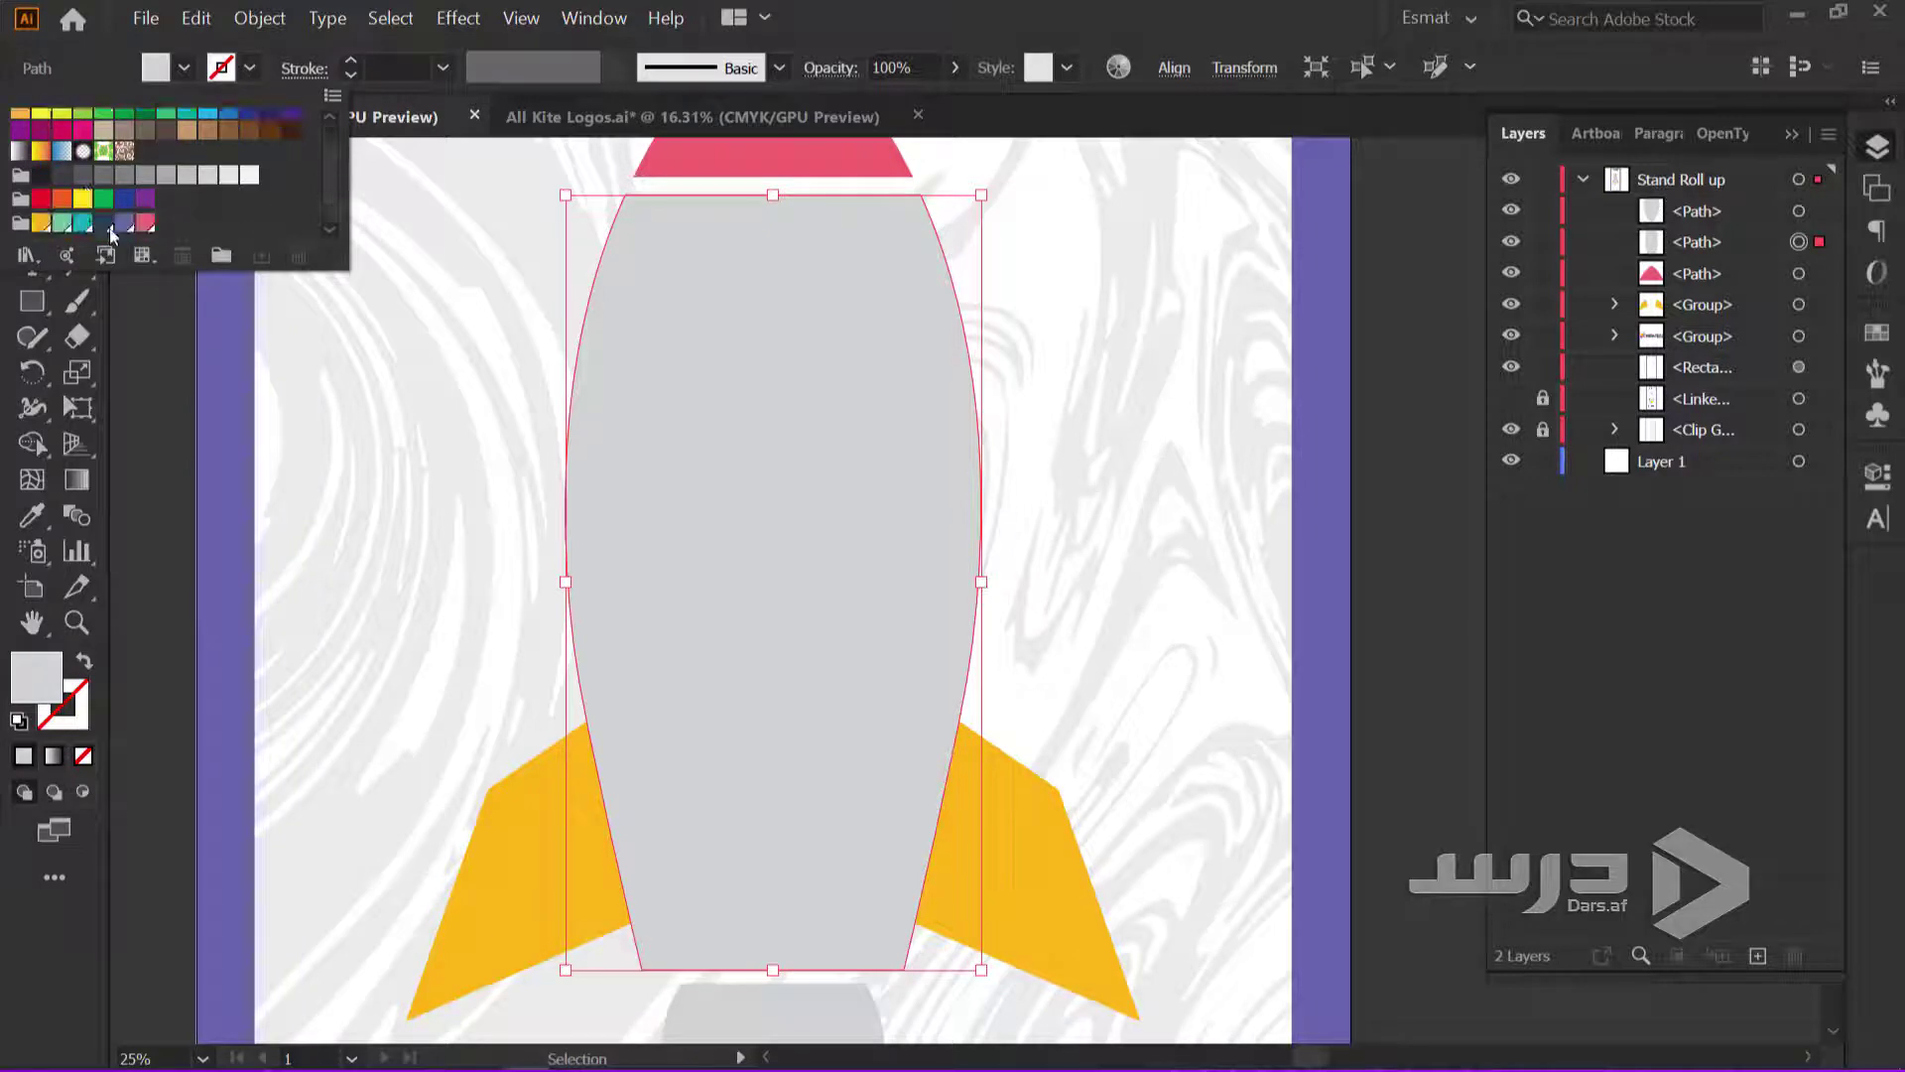
left_click(124, 199)
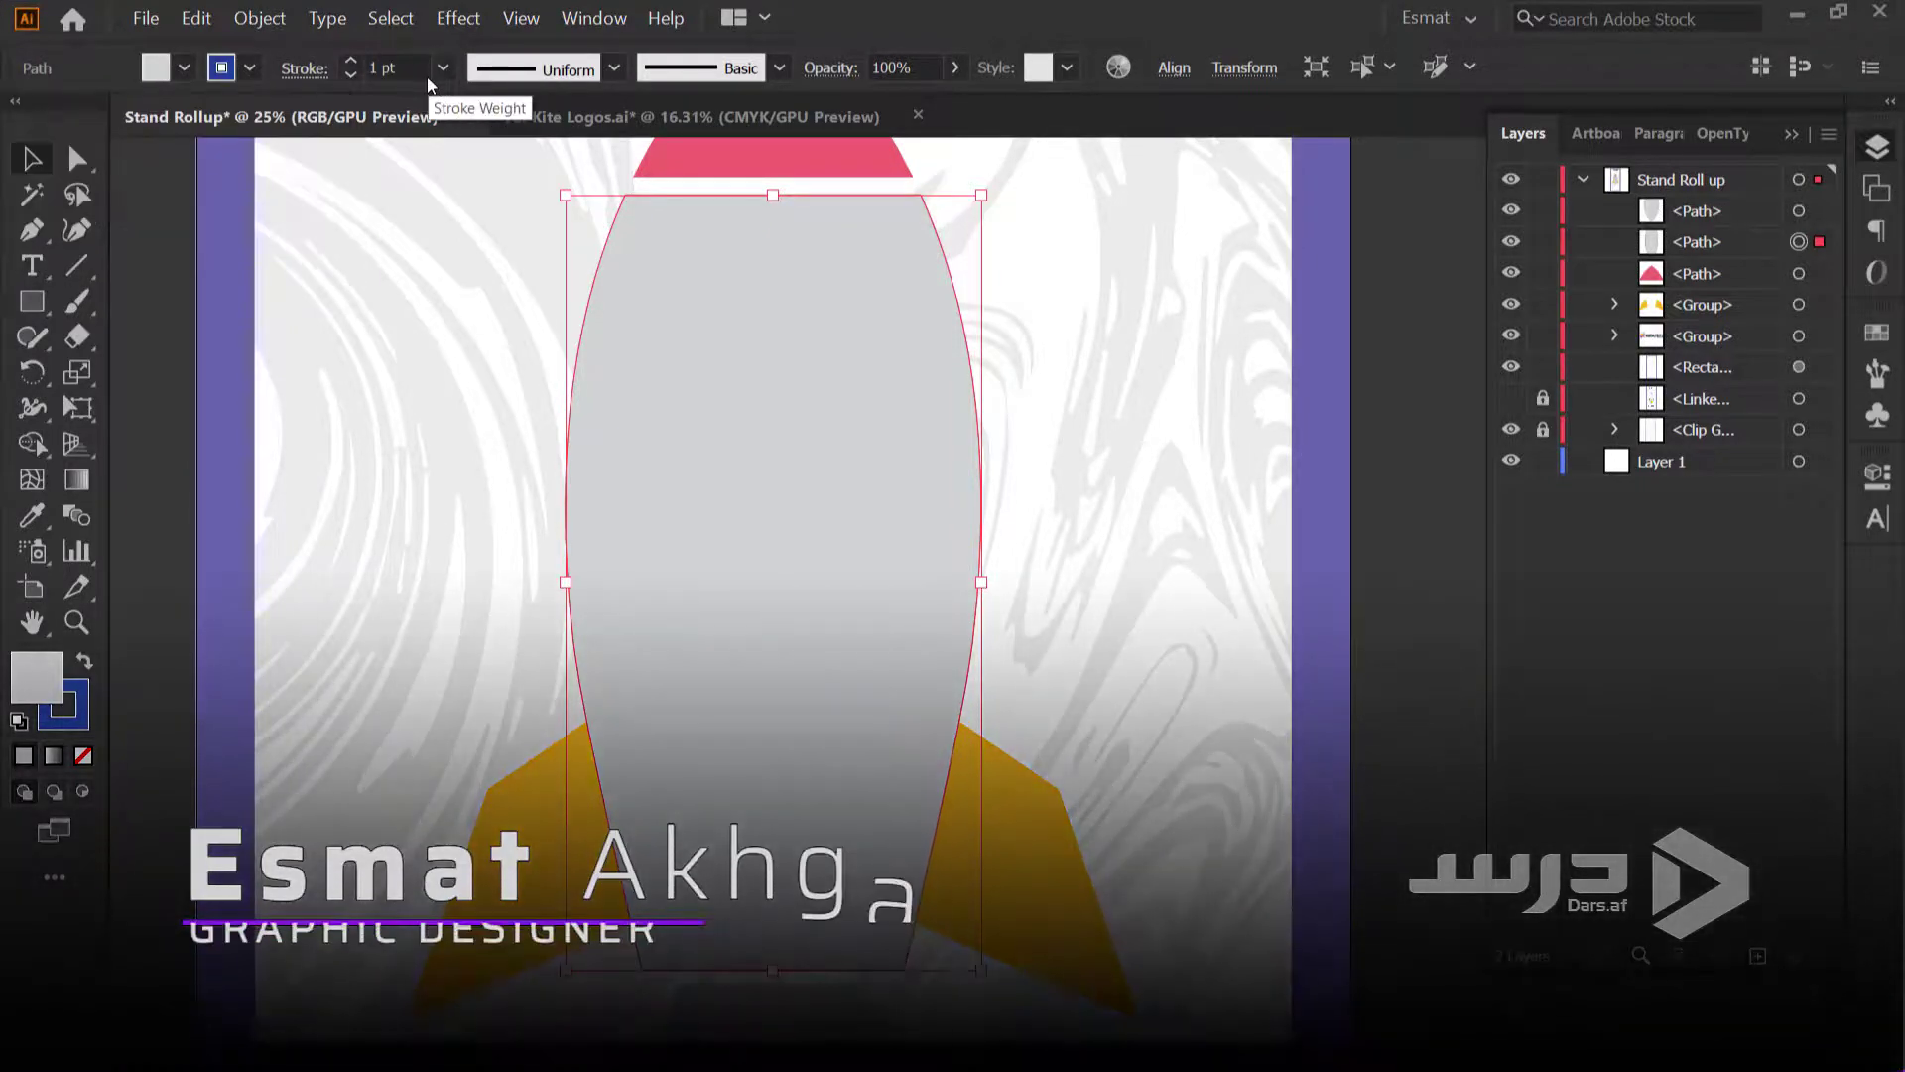
left_click(426, 75)
type("0.")
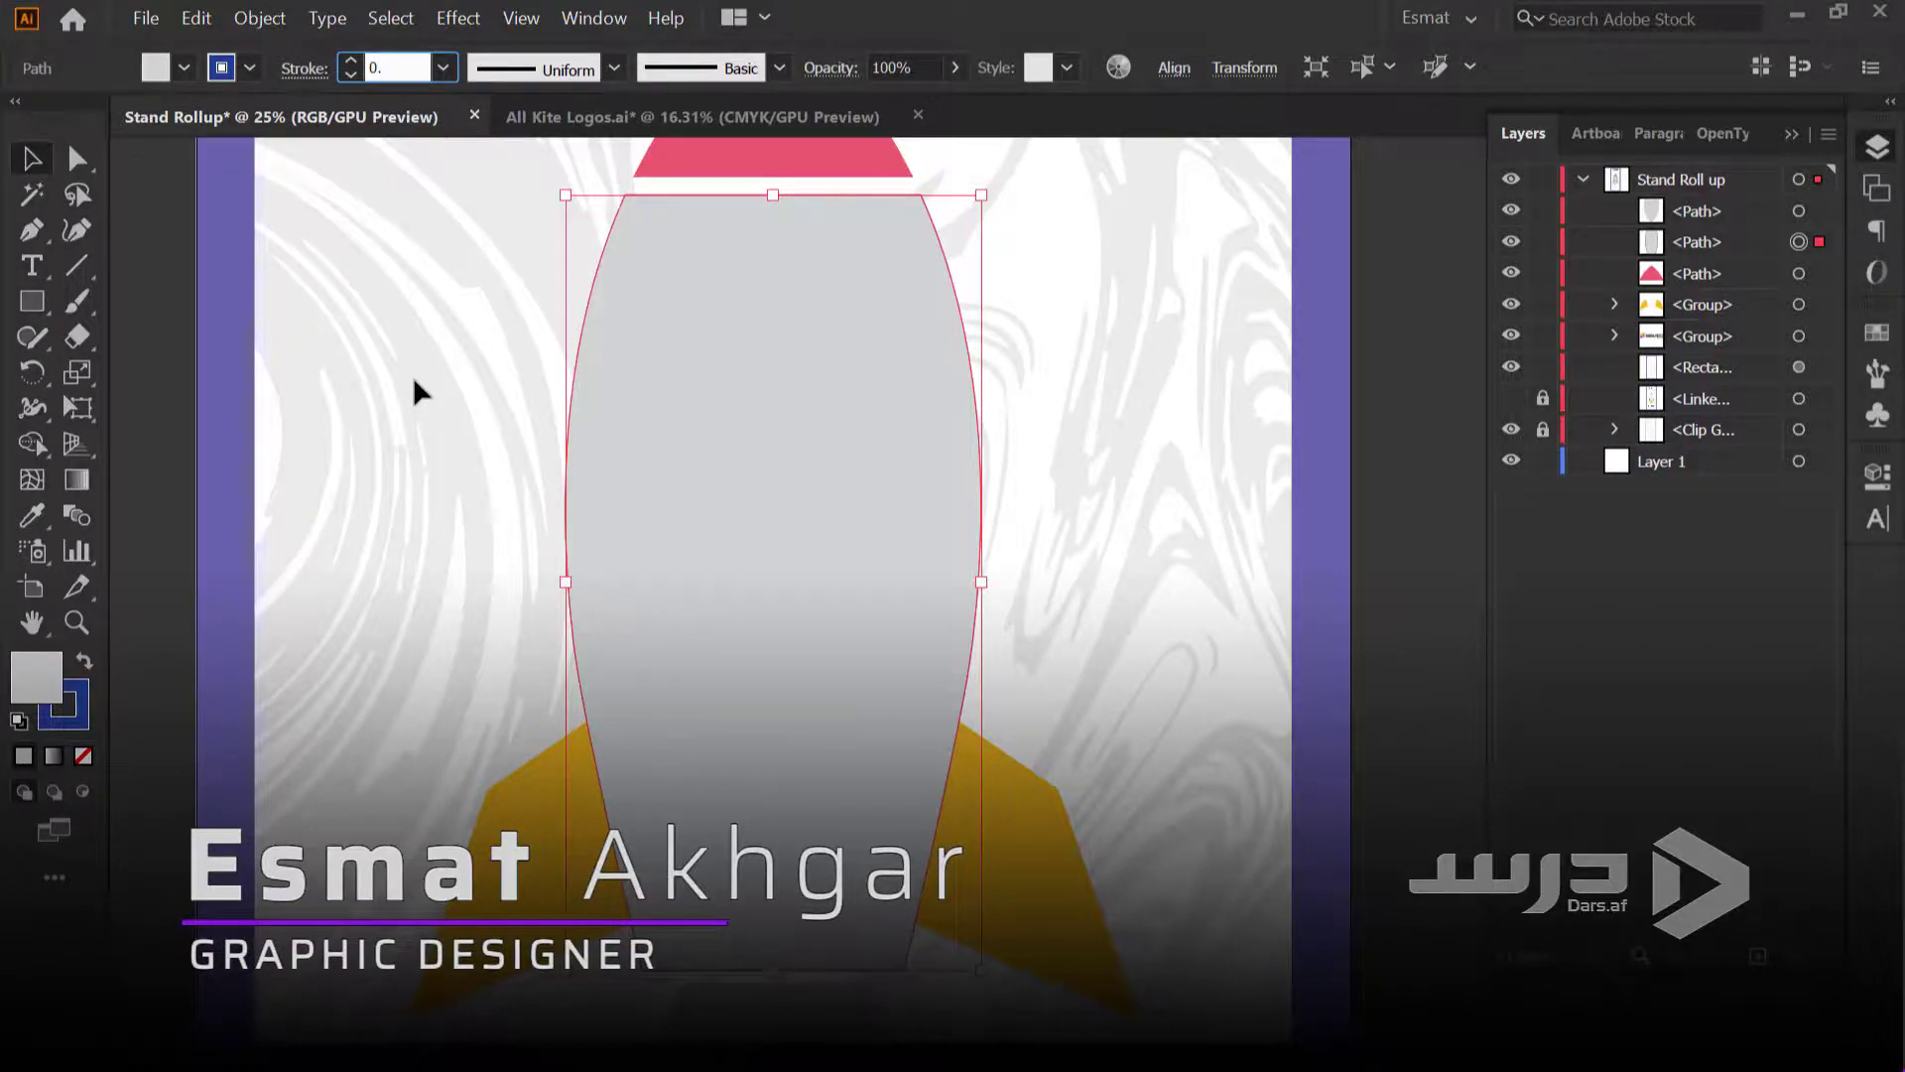
type("5in")
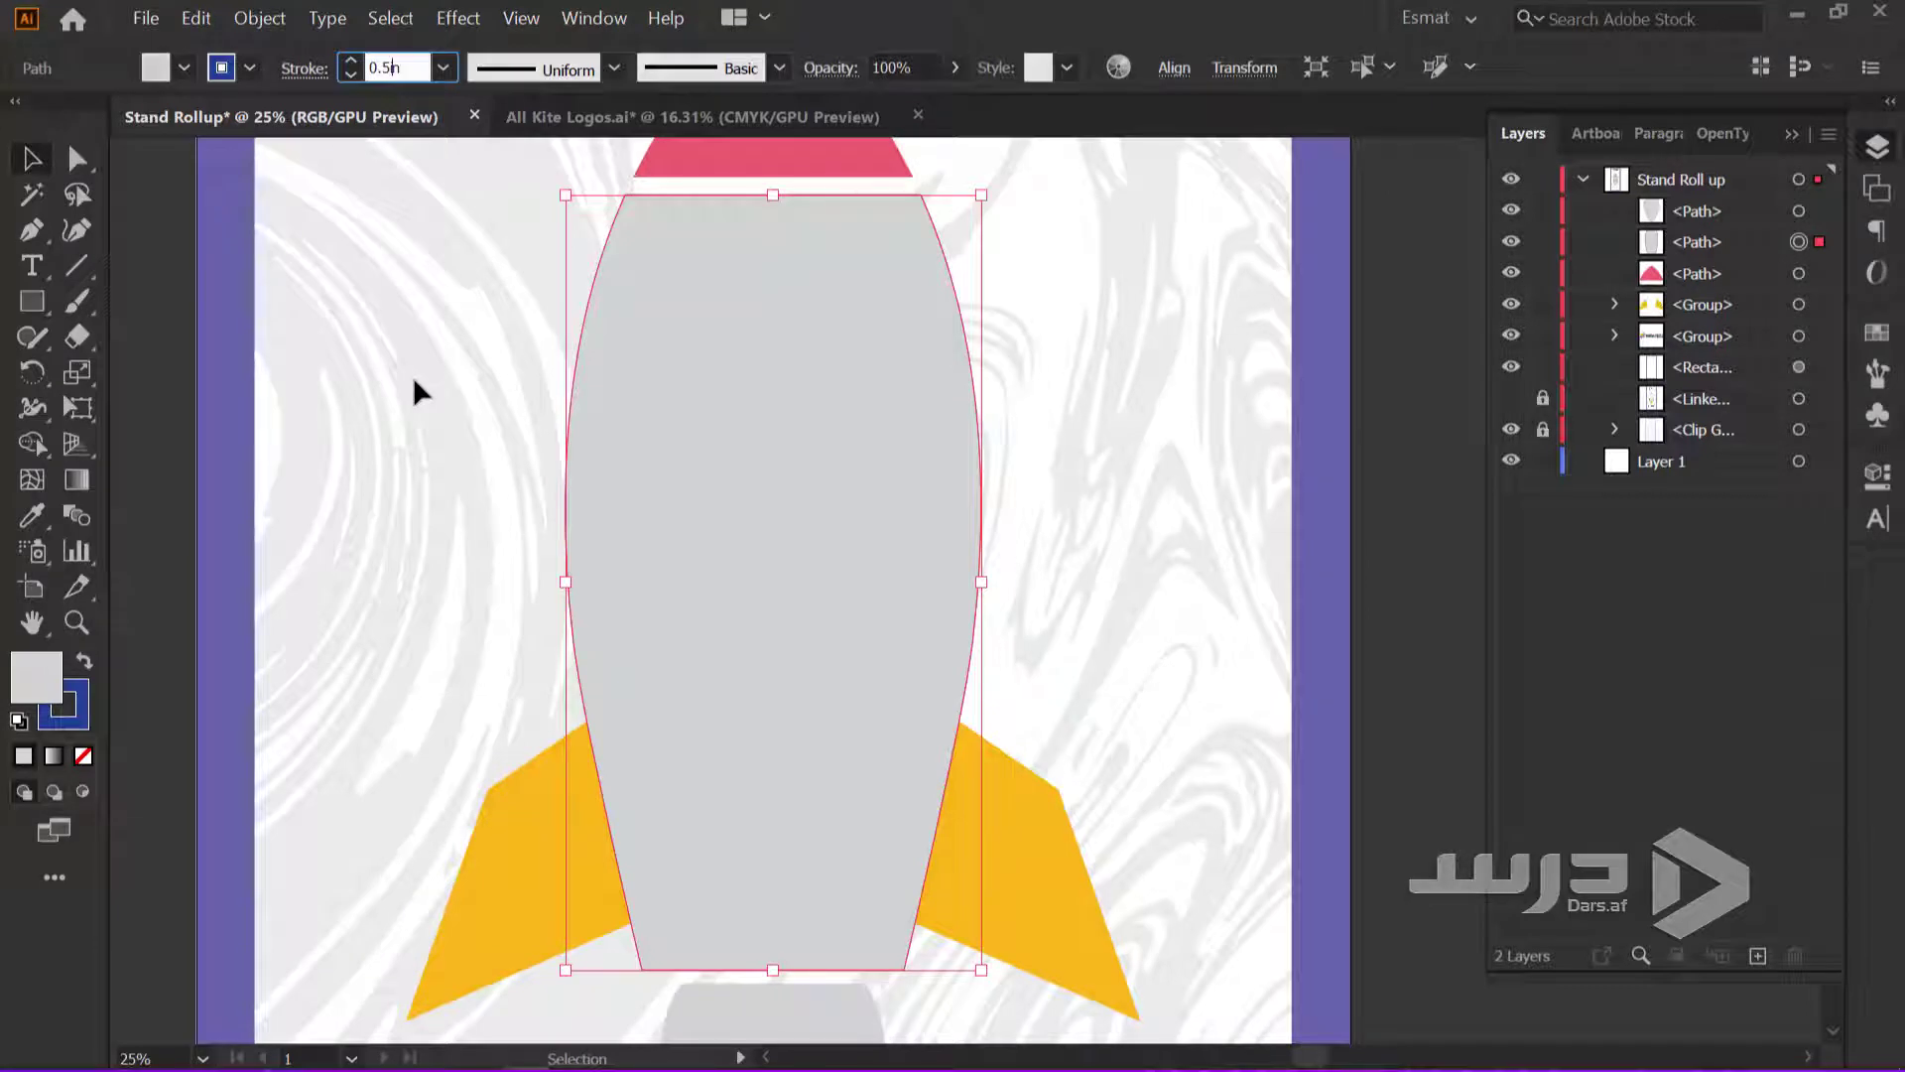
key("Return")
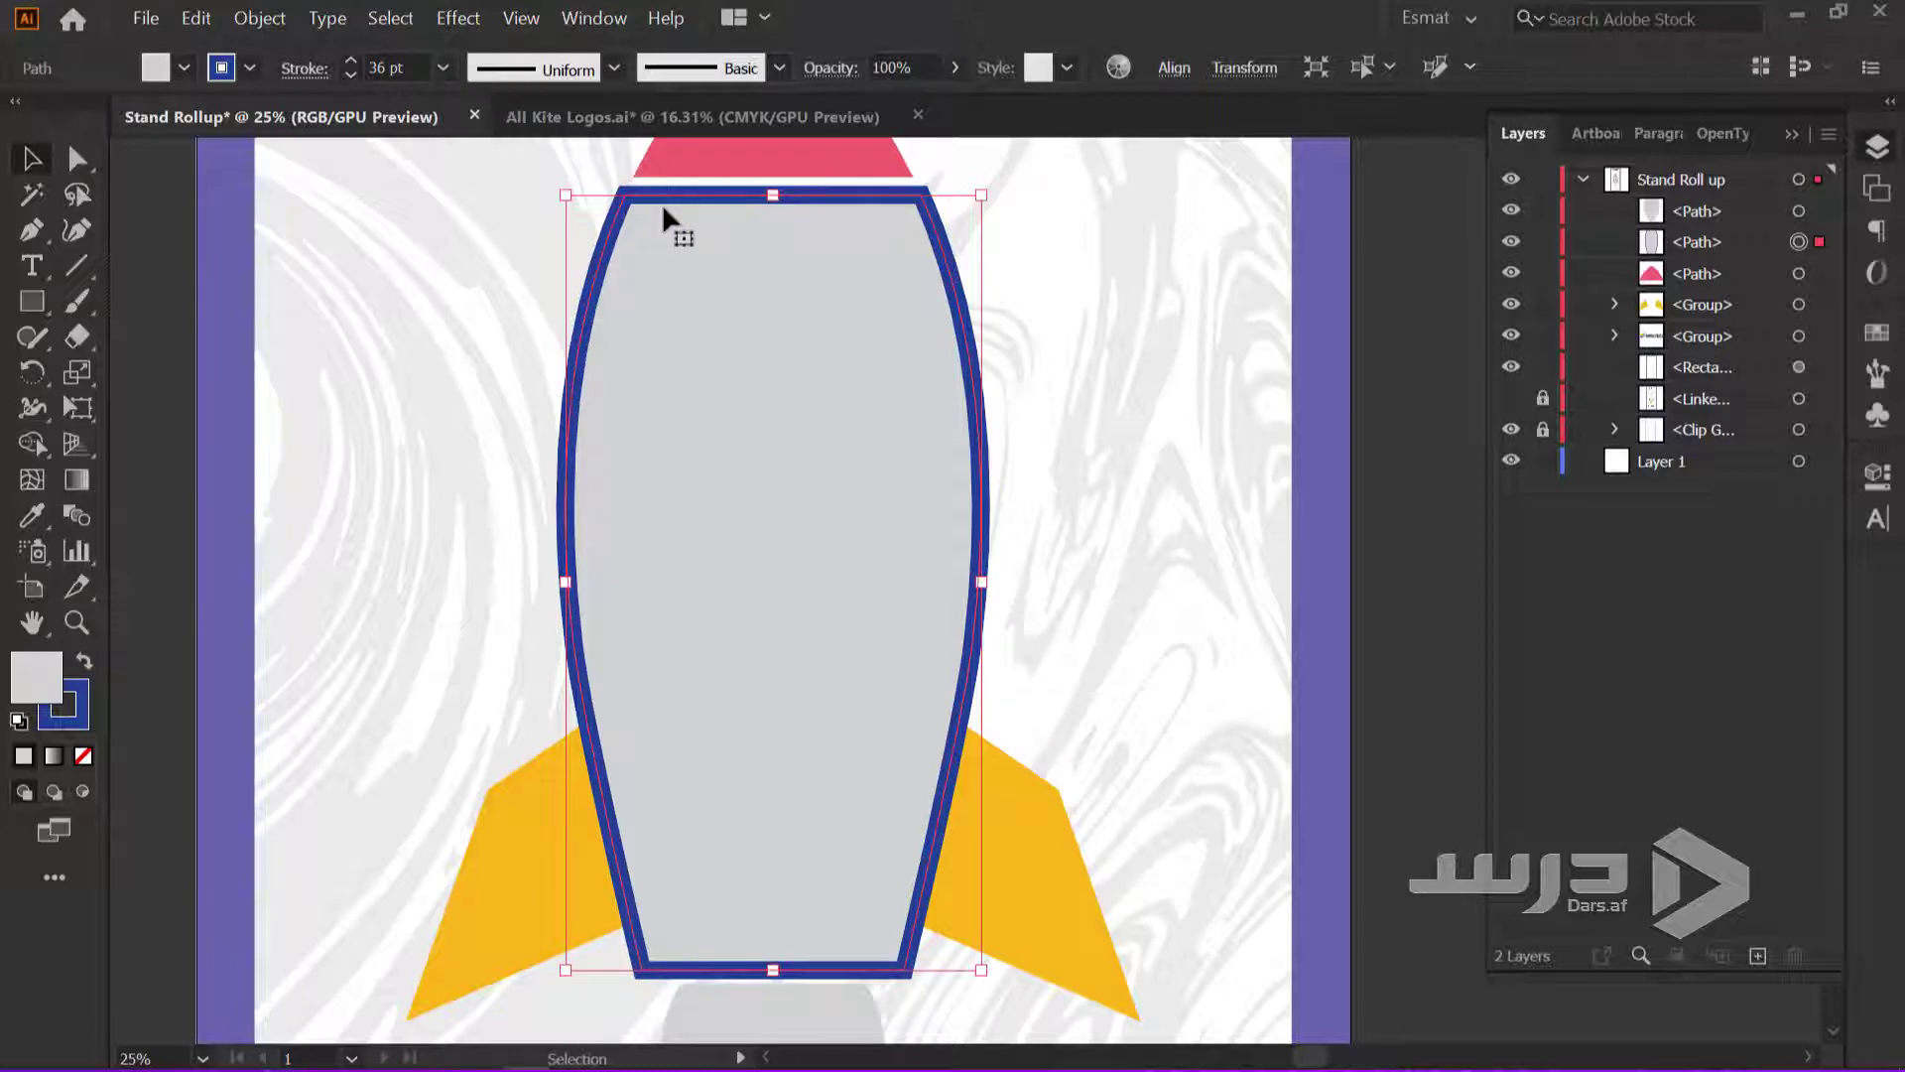
Align the blue stroke to the outside of the body edge
scroll(645, 209, "up", 1)
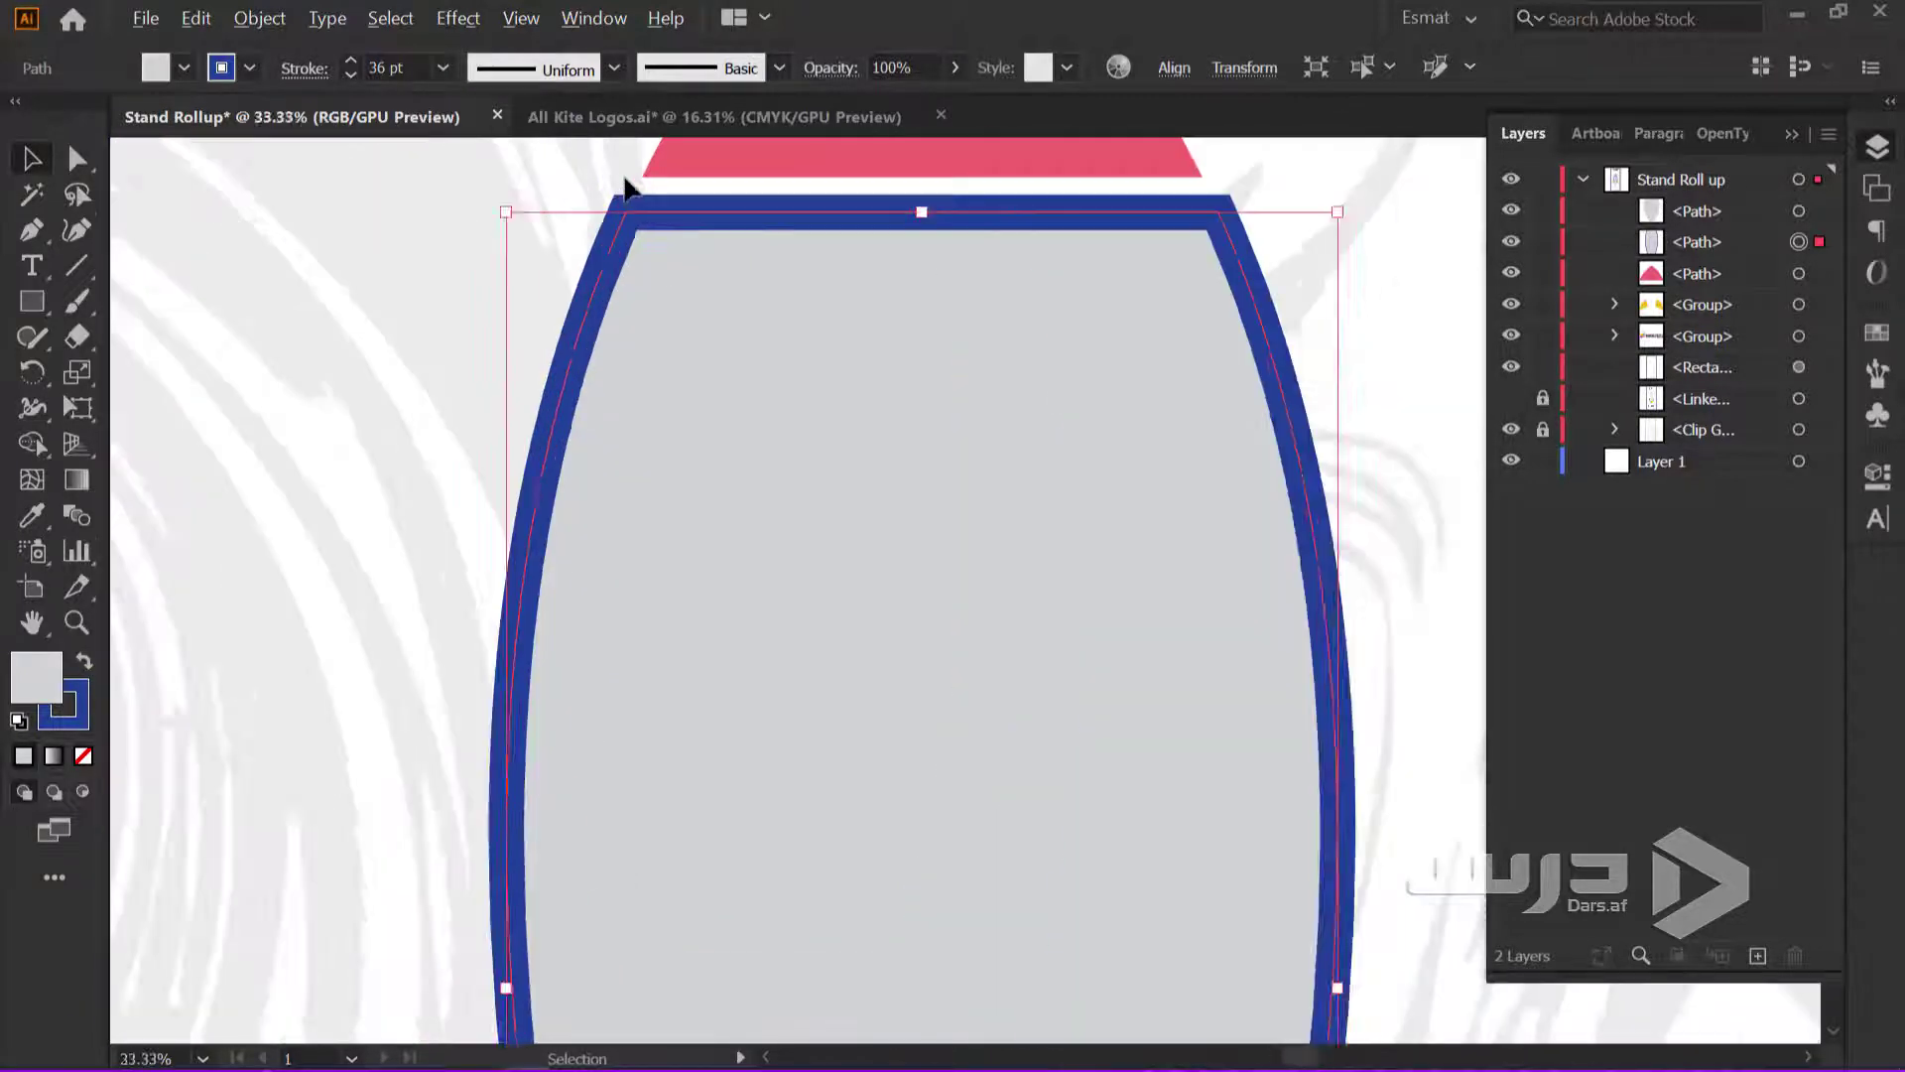
scroll(643, 218, "up", 2)
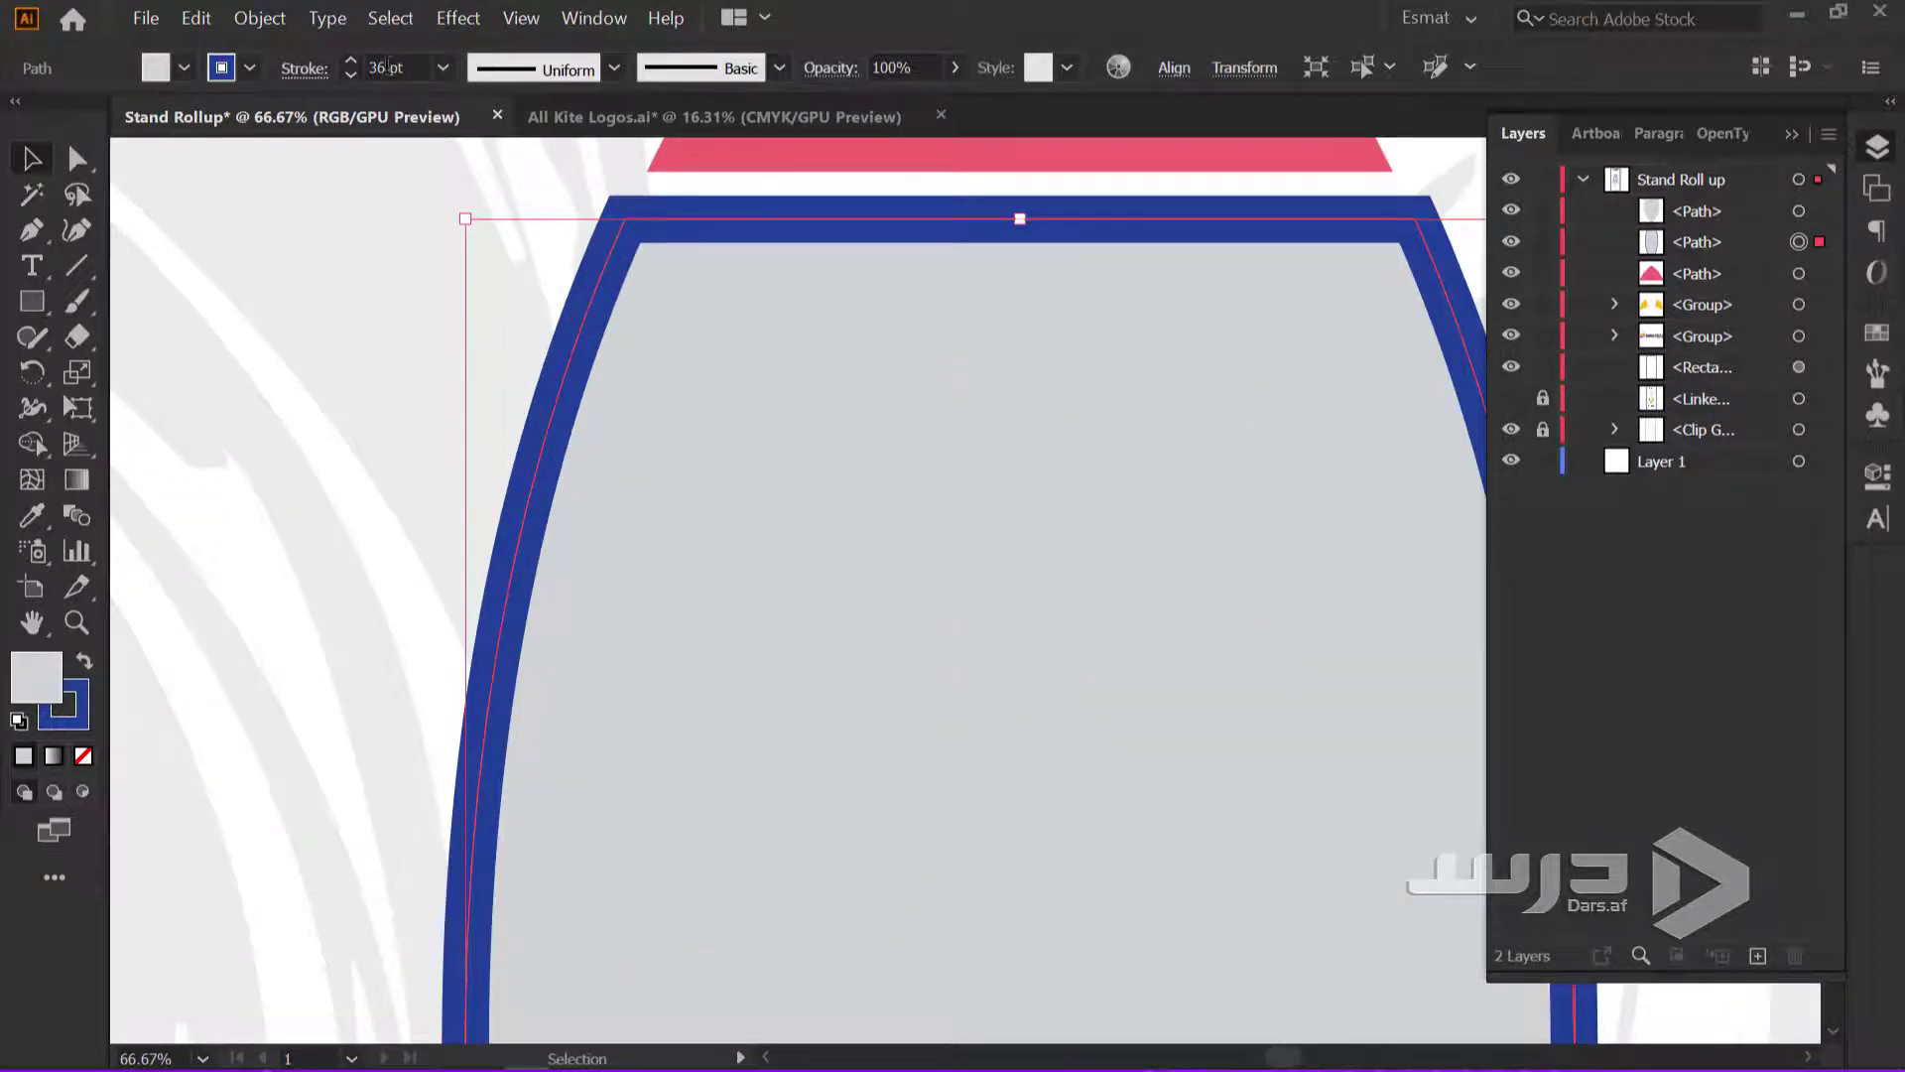
left_click(304, 69)
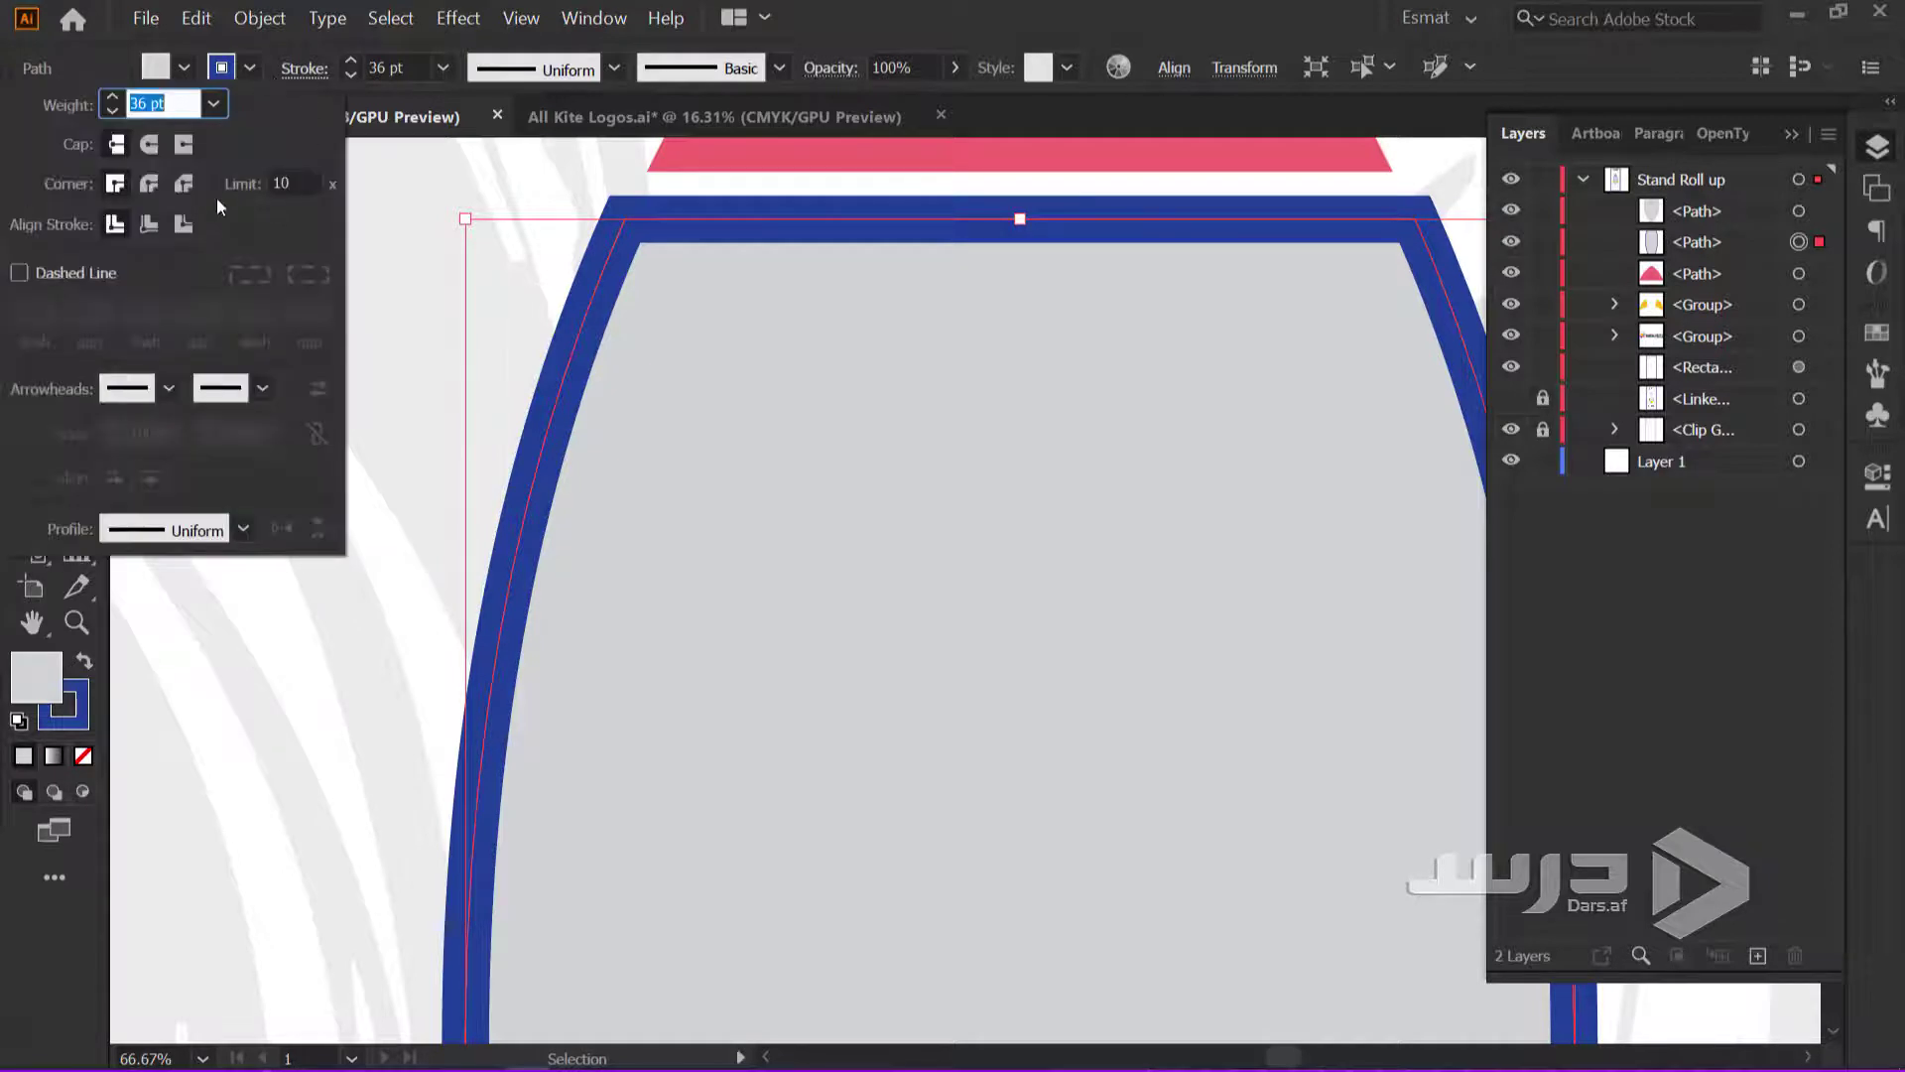
left_click(148, 225)
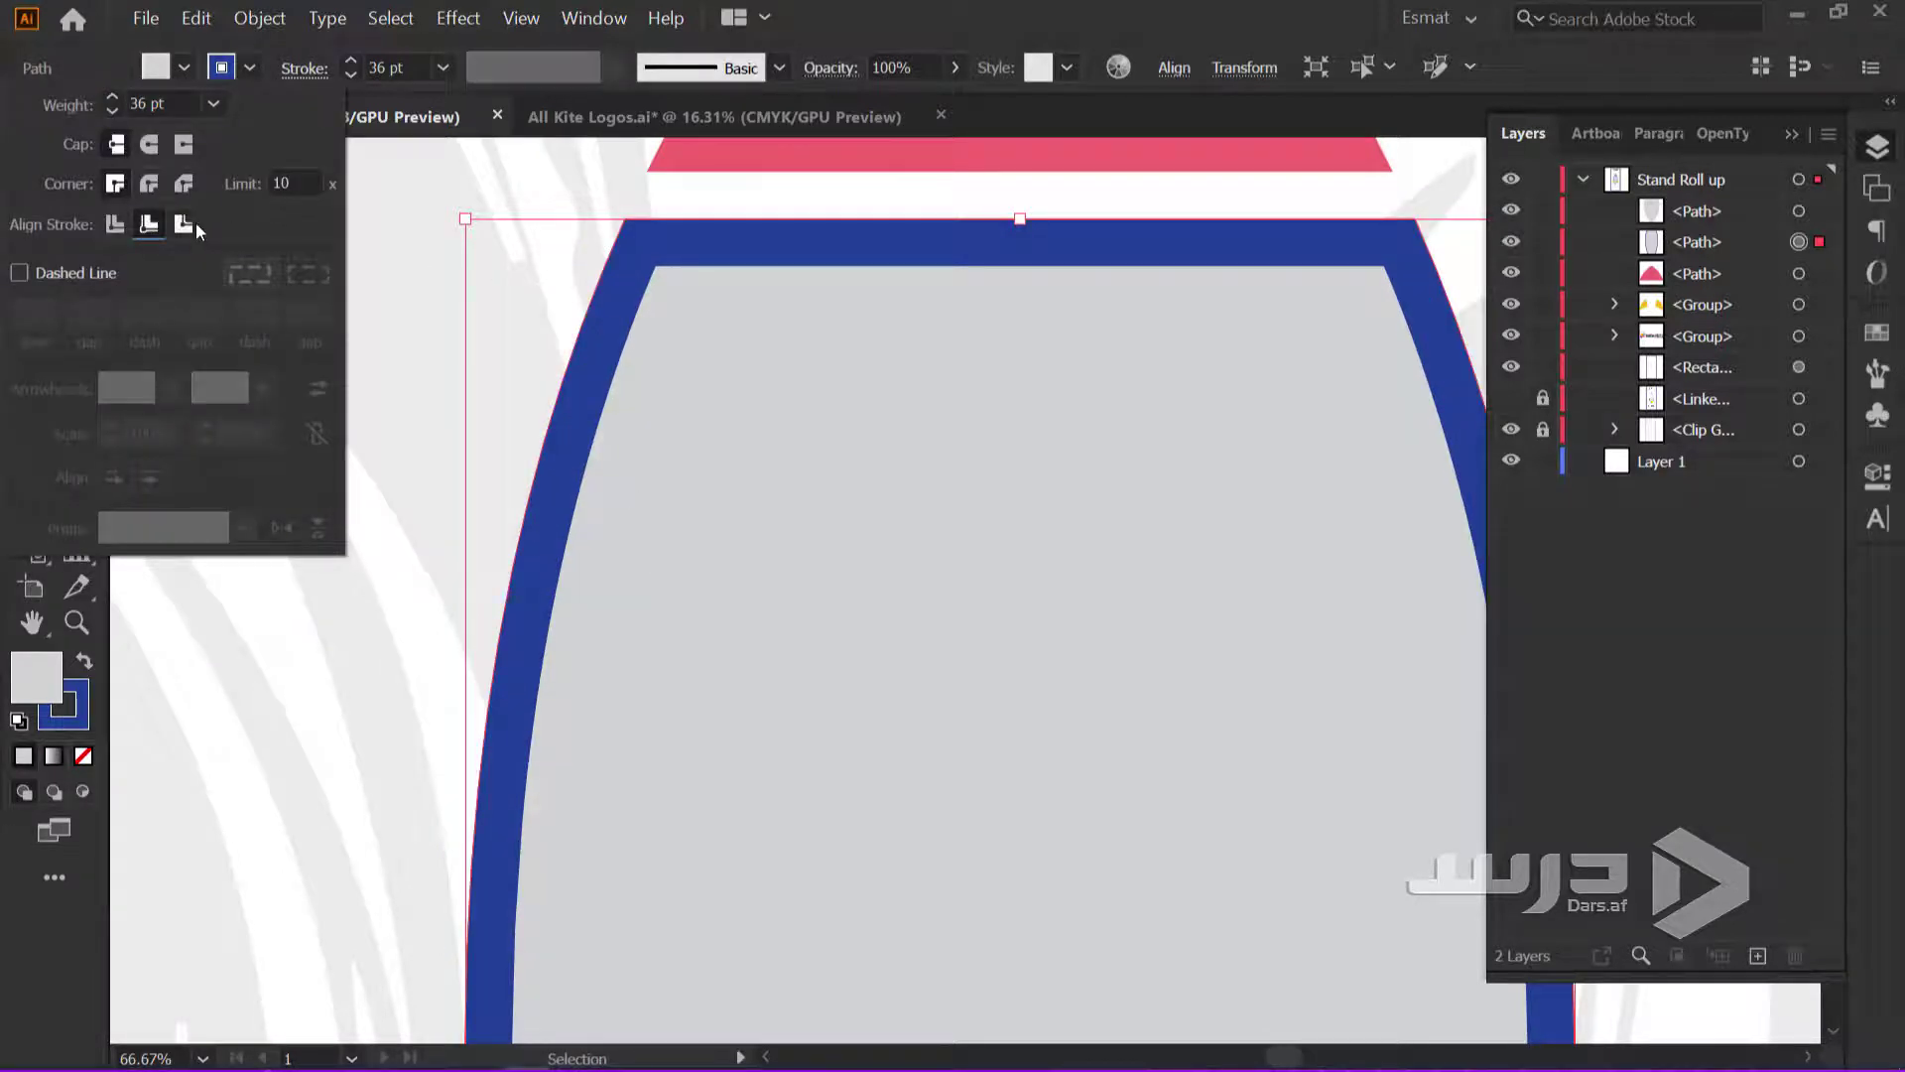
left_click(181, 226)
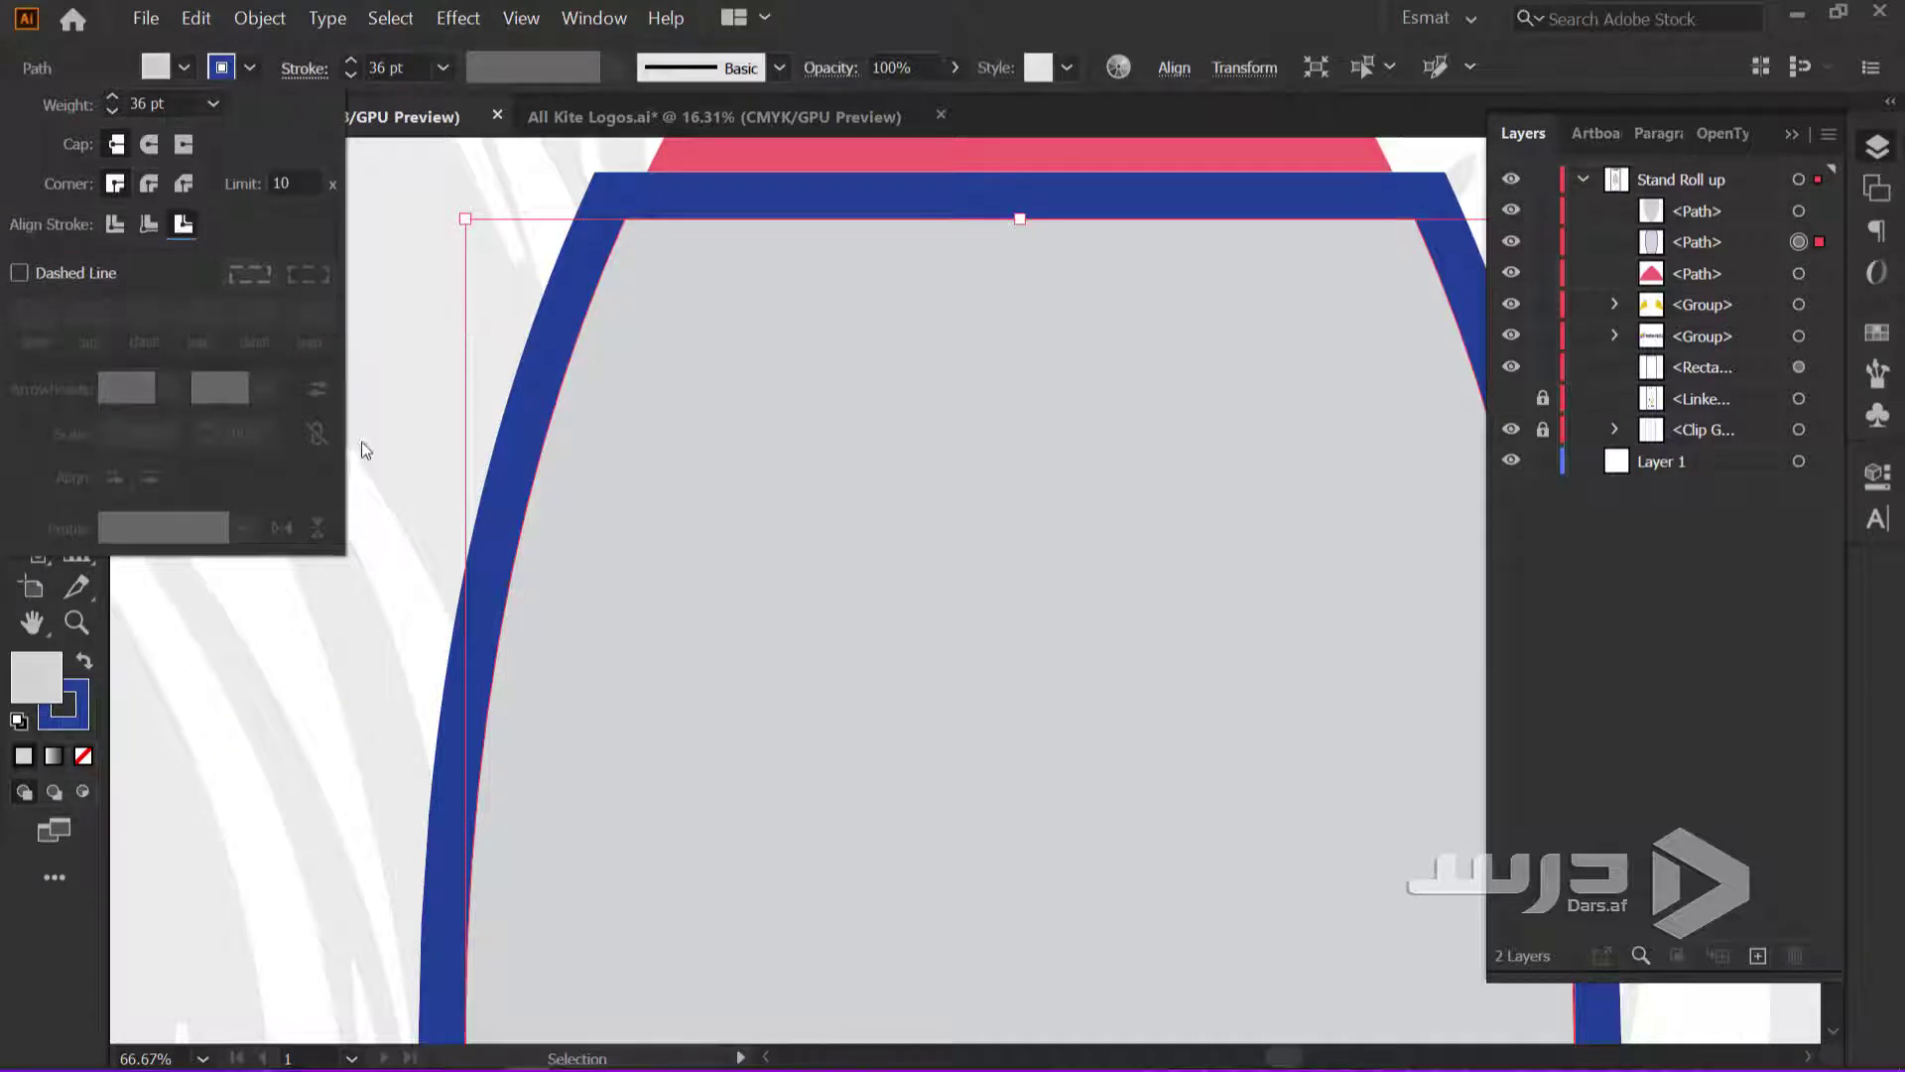
Center the rocket in view and open the Object menu
scroll(389, 466, "down", 1, "alt")
scroll(395, 449, "down", 5, "alt")
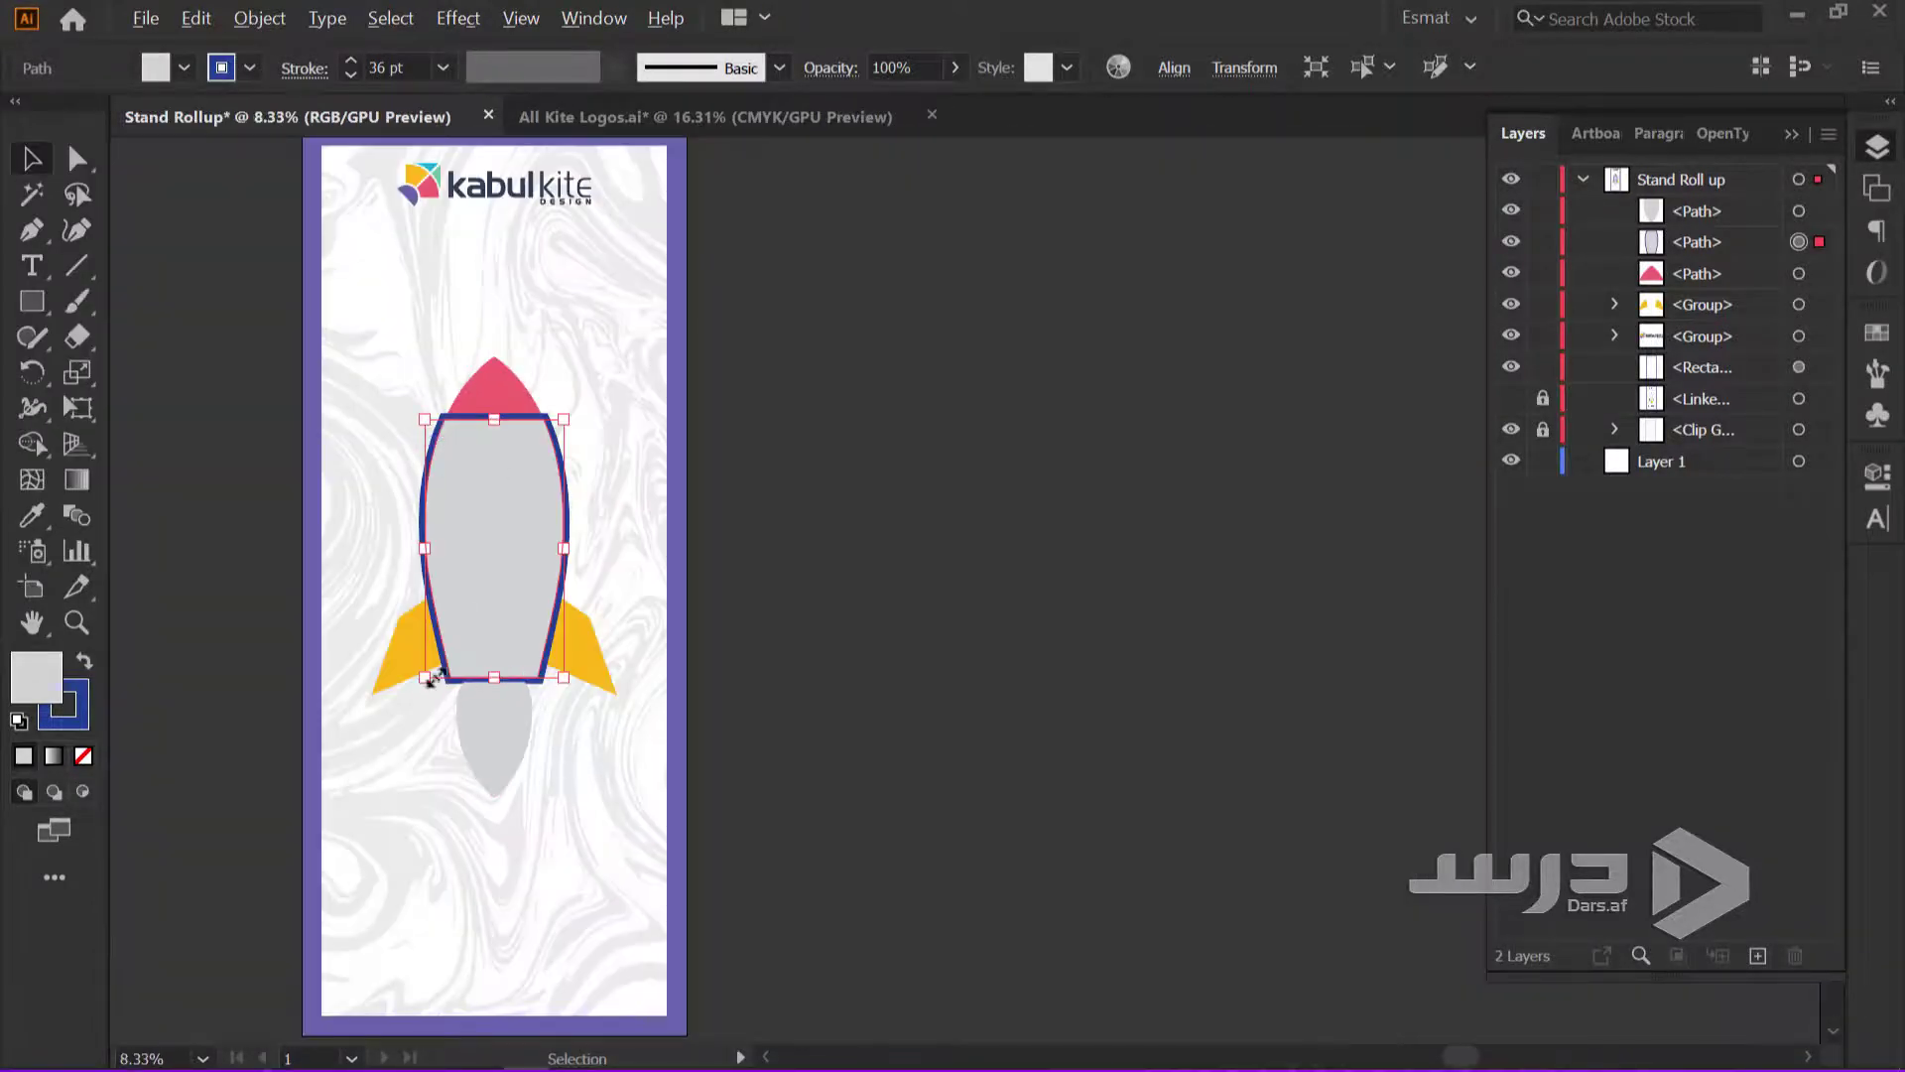
scroll(430, 679, "up", 2)
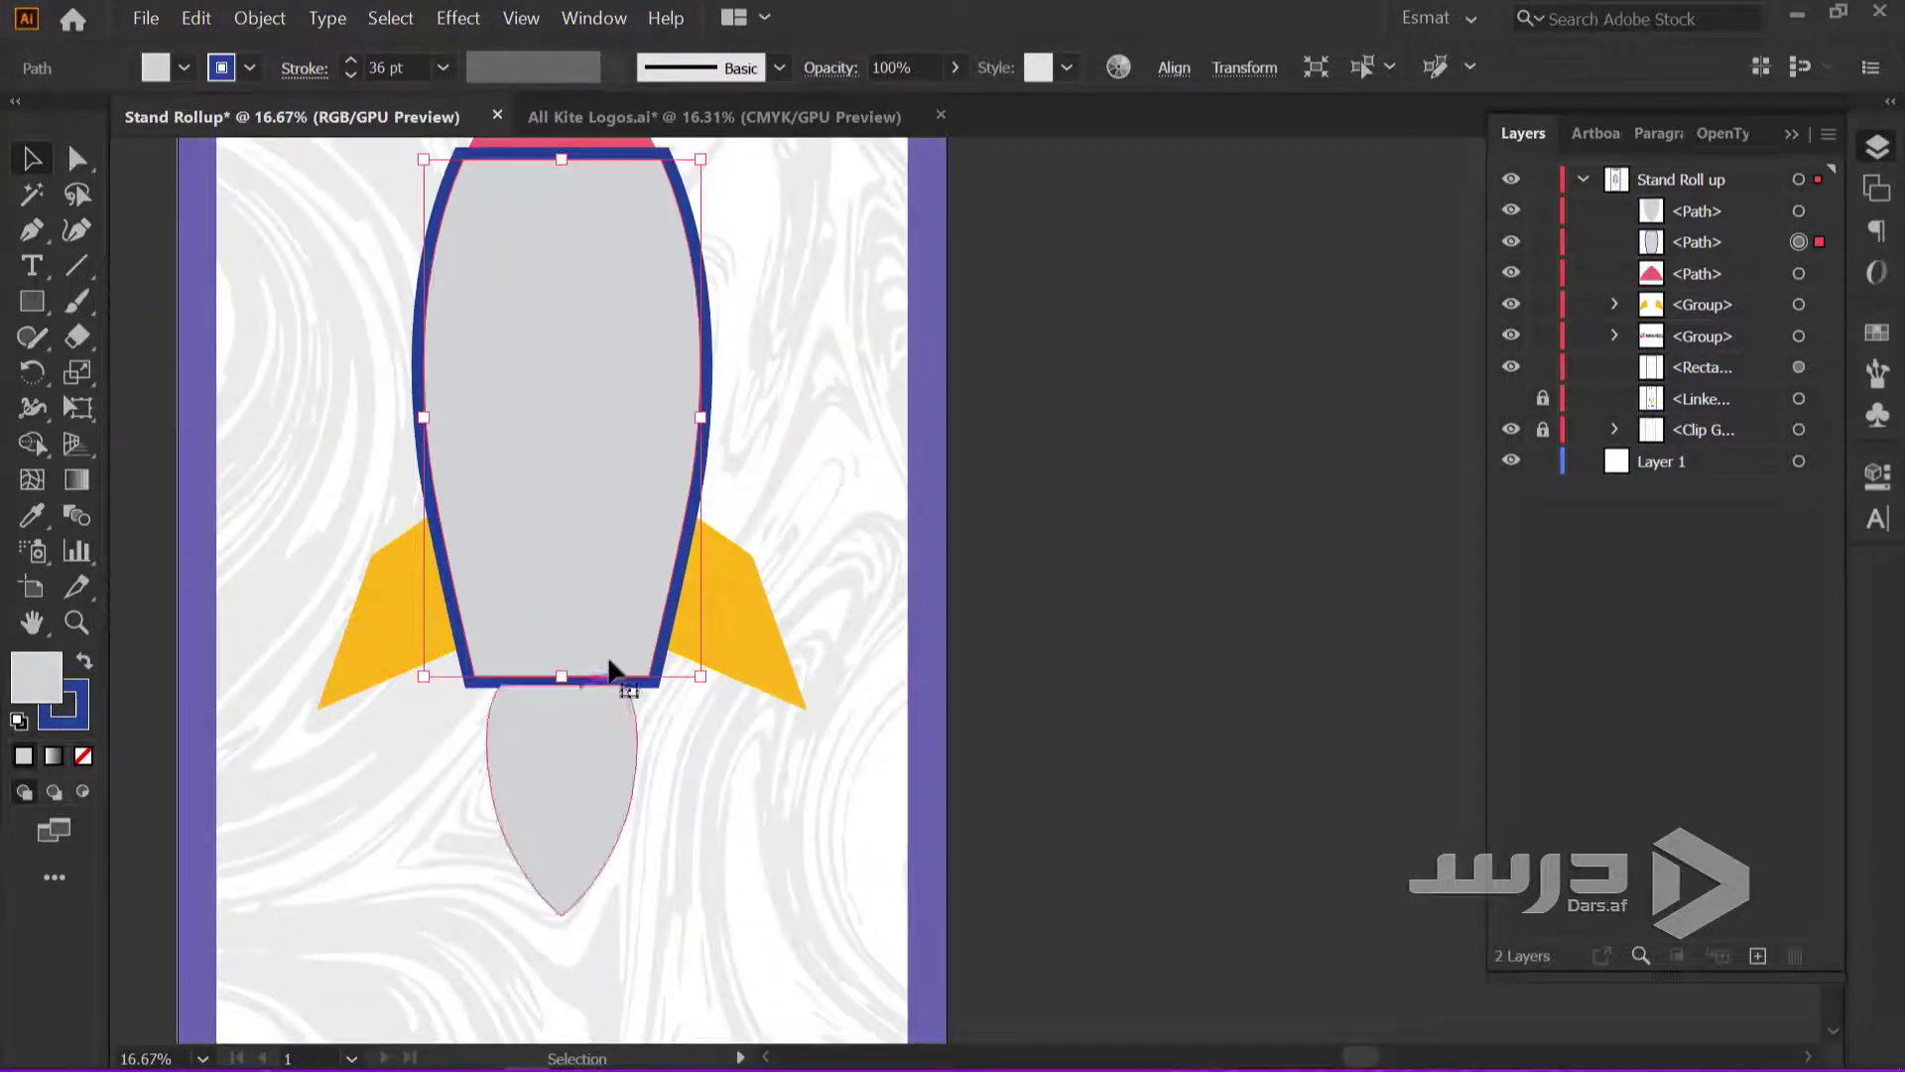
left_click_drag(832, 333, 1091, 486)
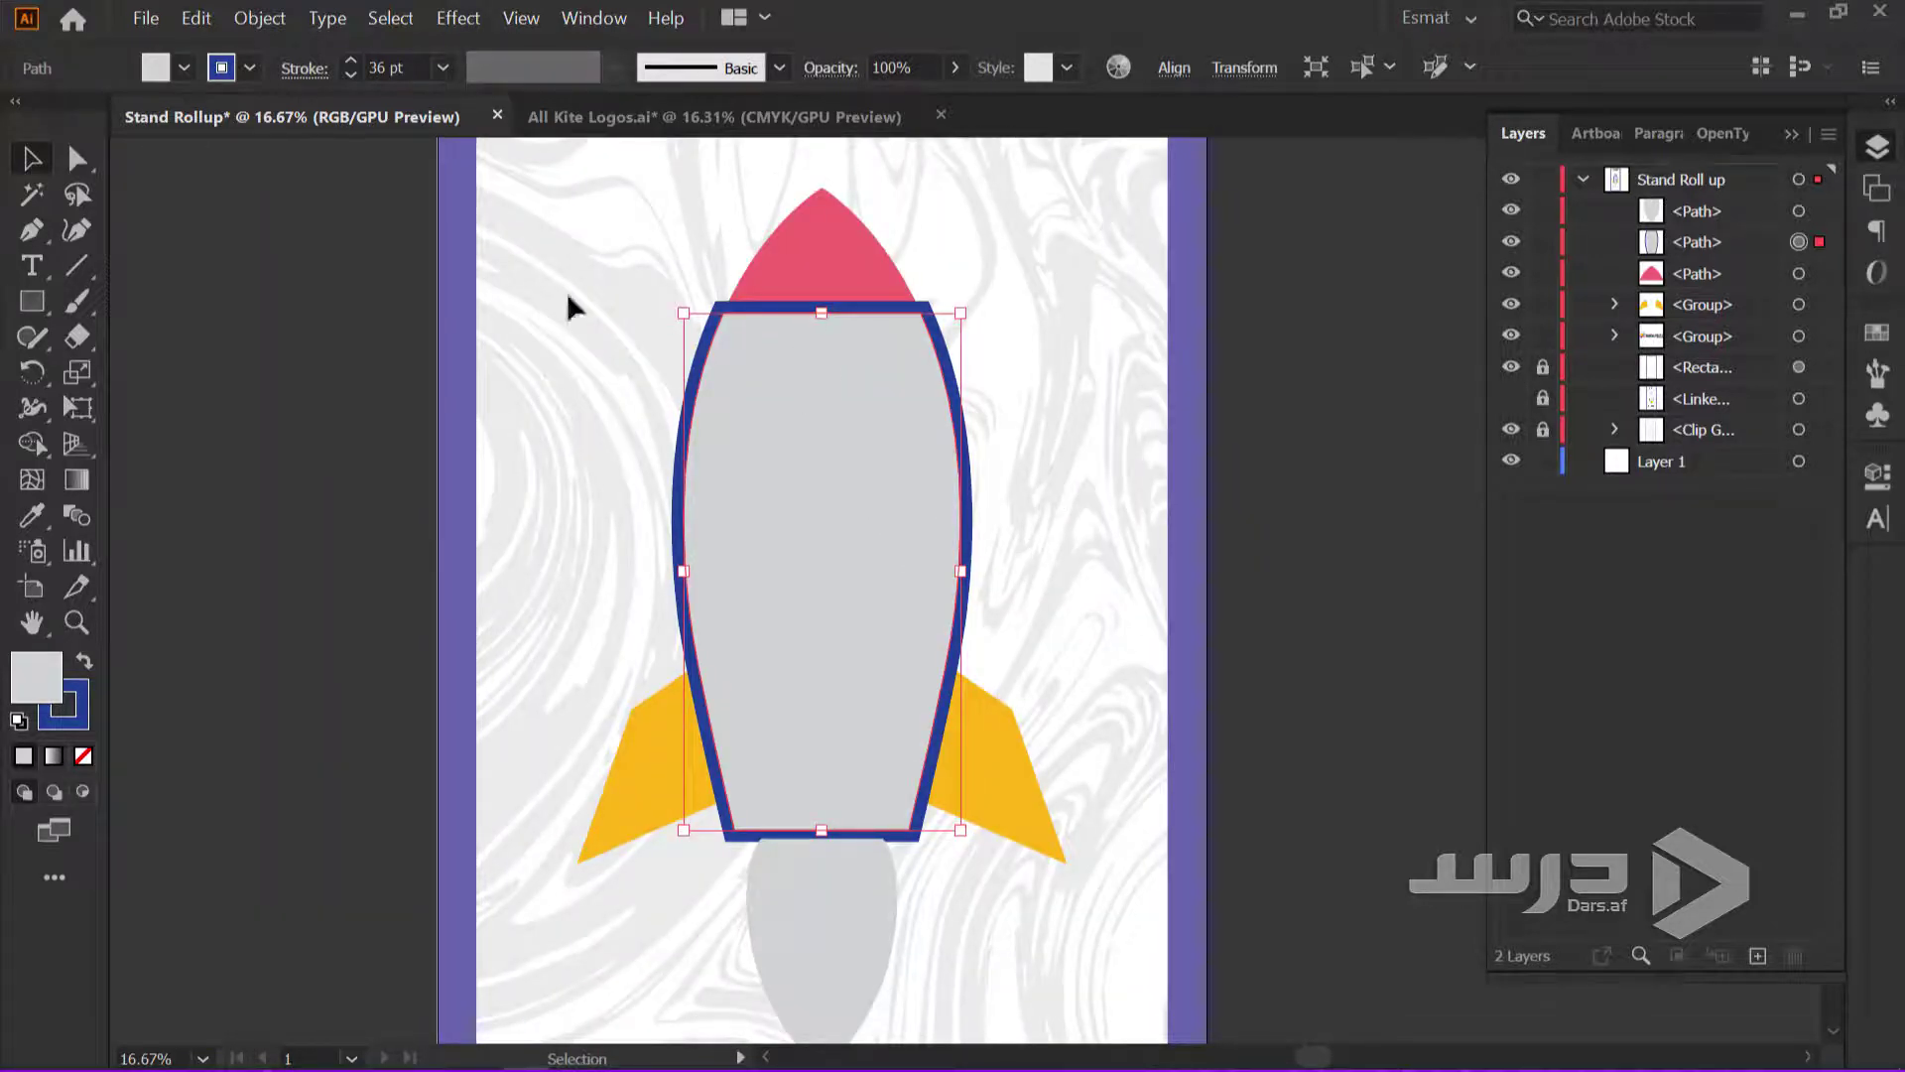
left_click(260, 18)
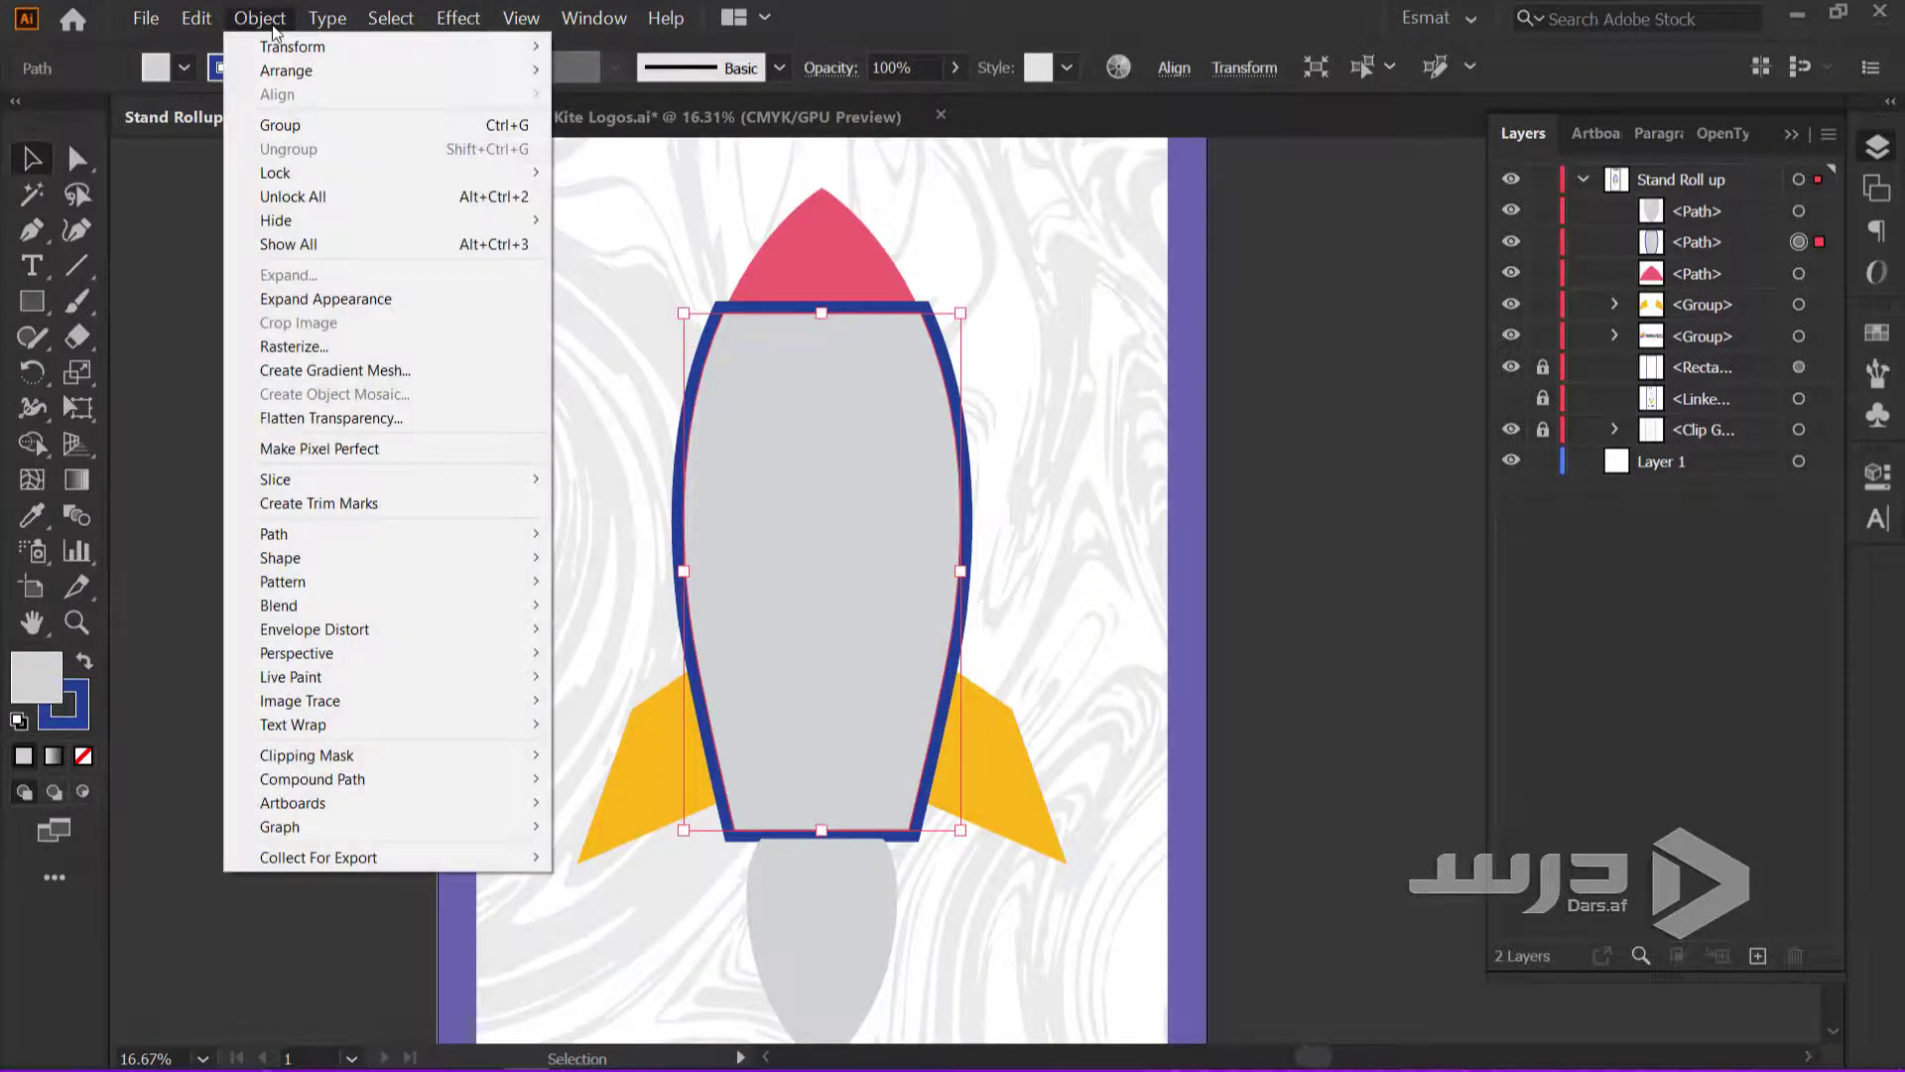
Expand the body's stroke appearance, then select the body, fins, flame and pink nose
left_click(316, 311)
left_click(1076, 640)
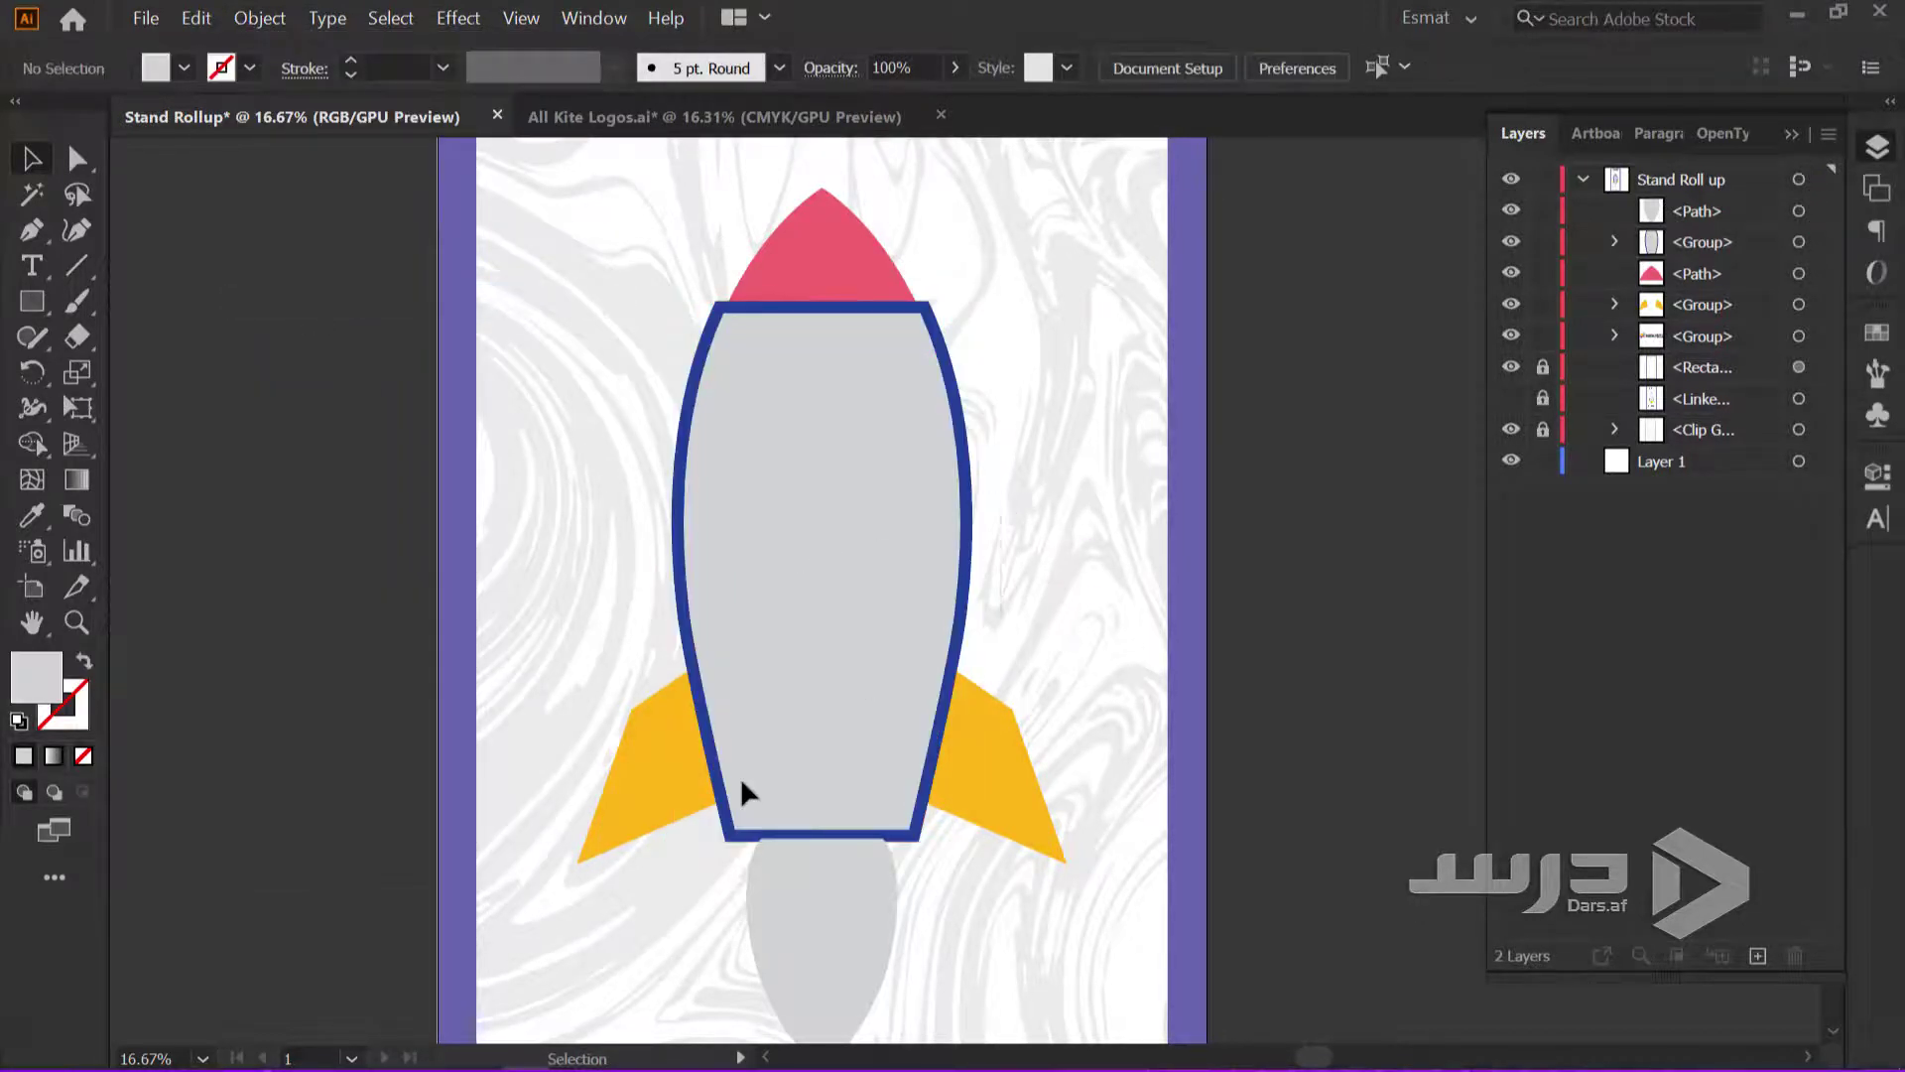
left_click_drag(595, 829, 1003, 933)
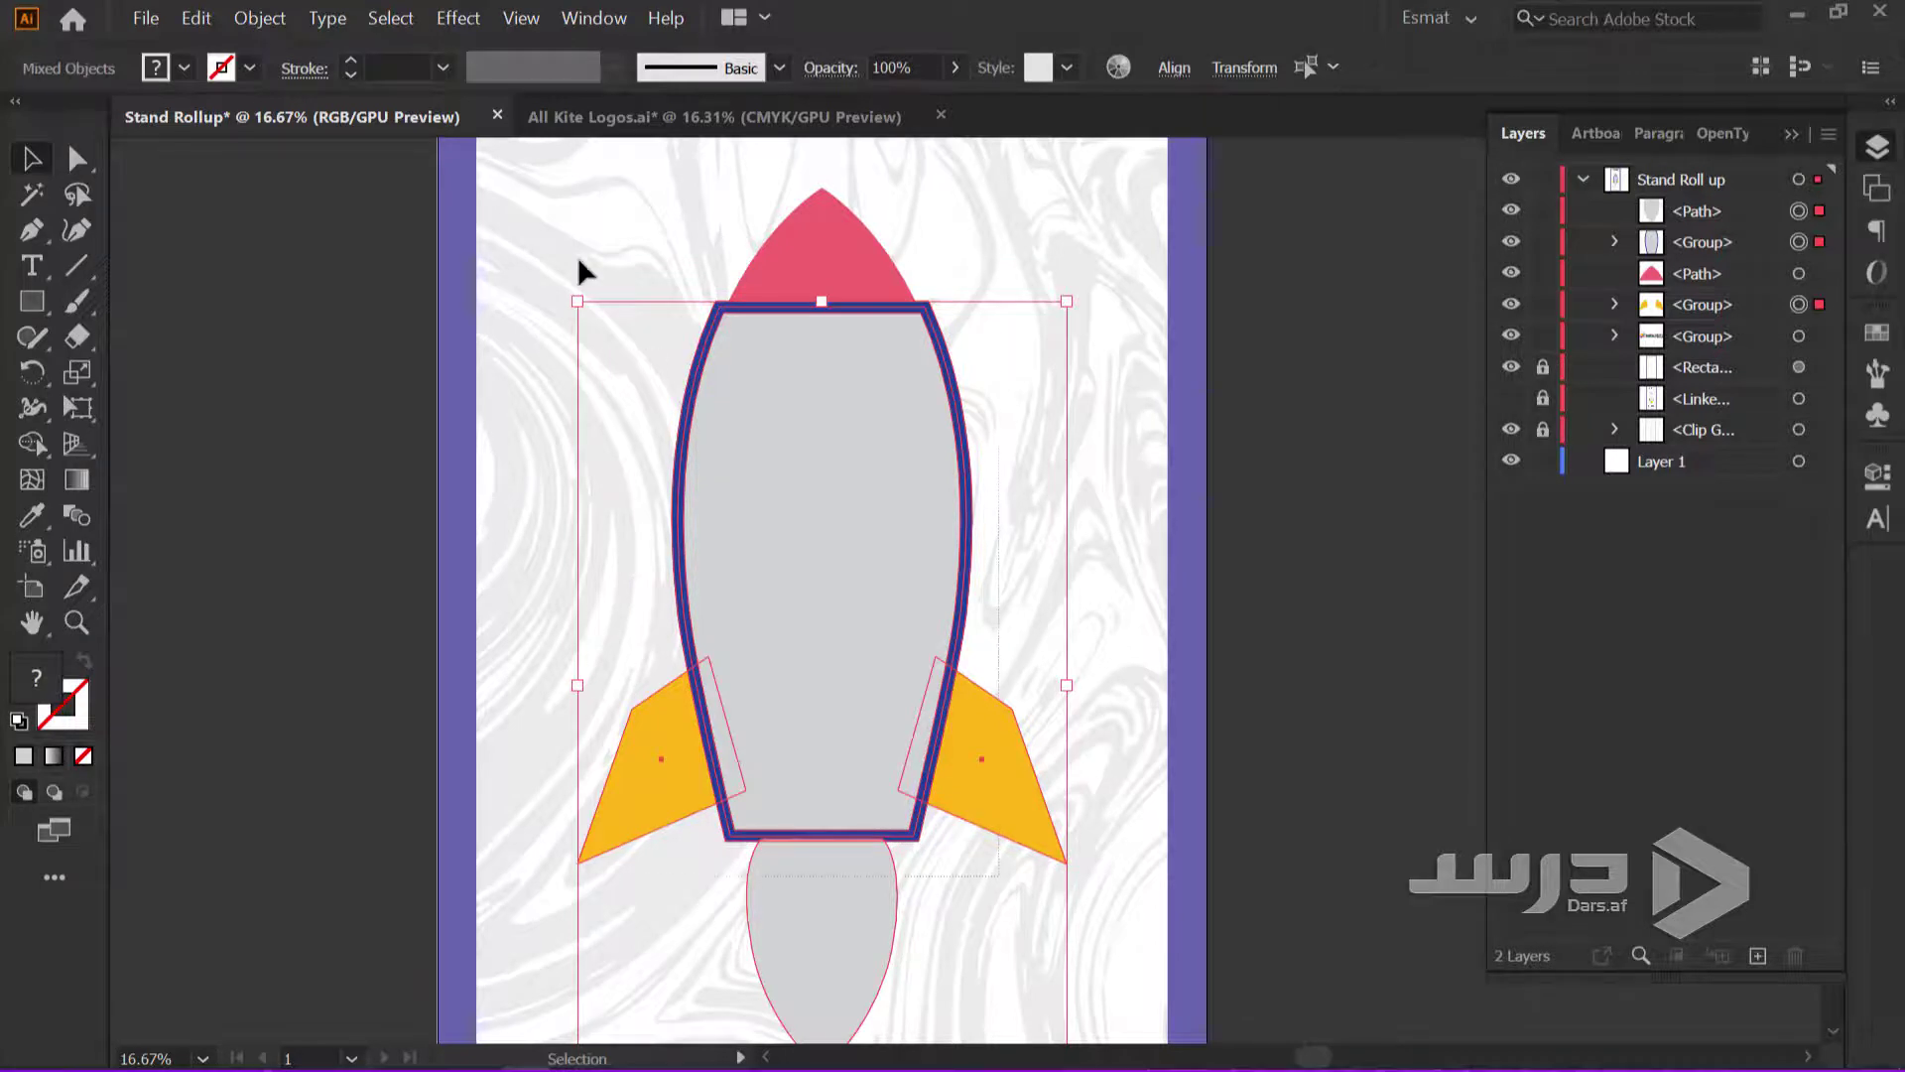
left_click_drag(577, 256, 564, 234)
scroll(849, 877, "up", 2)
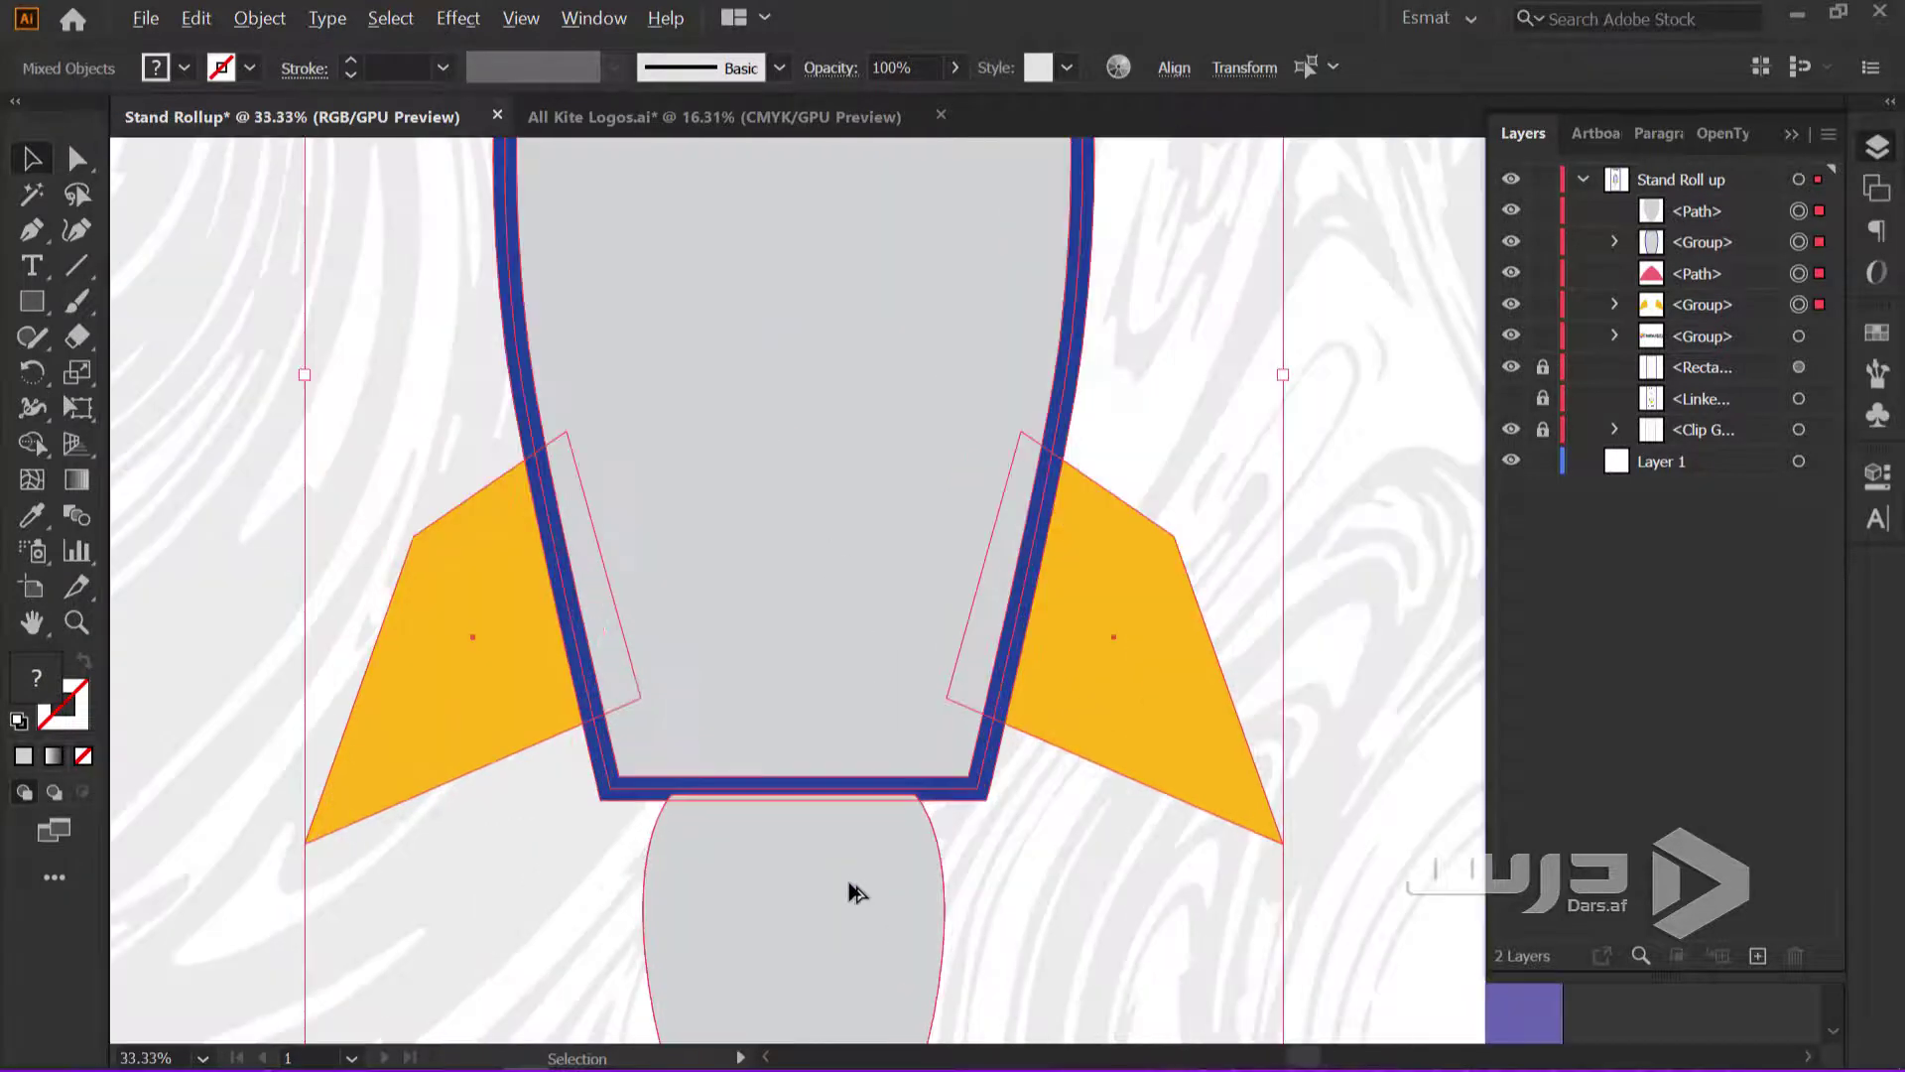
scroll(850, 889, "up", 1)
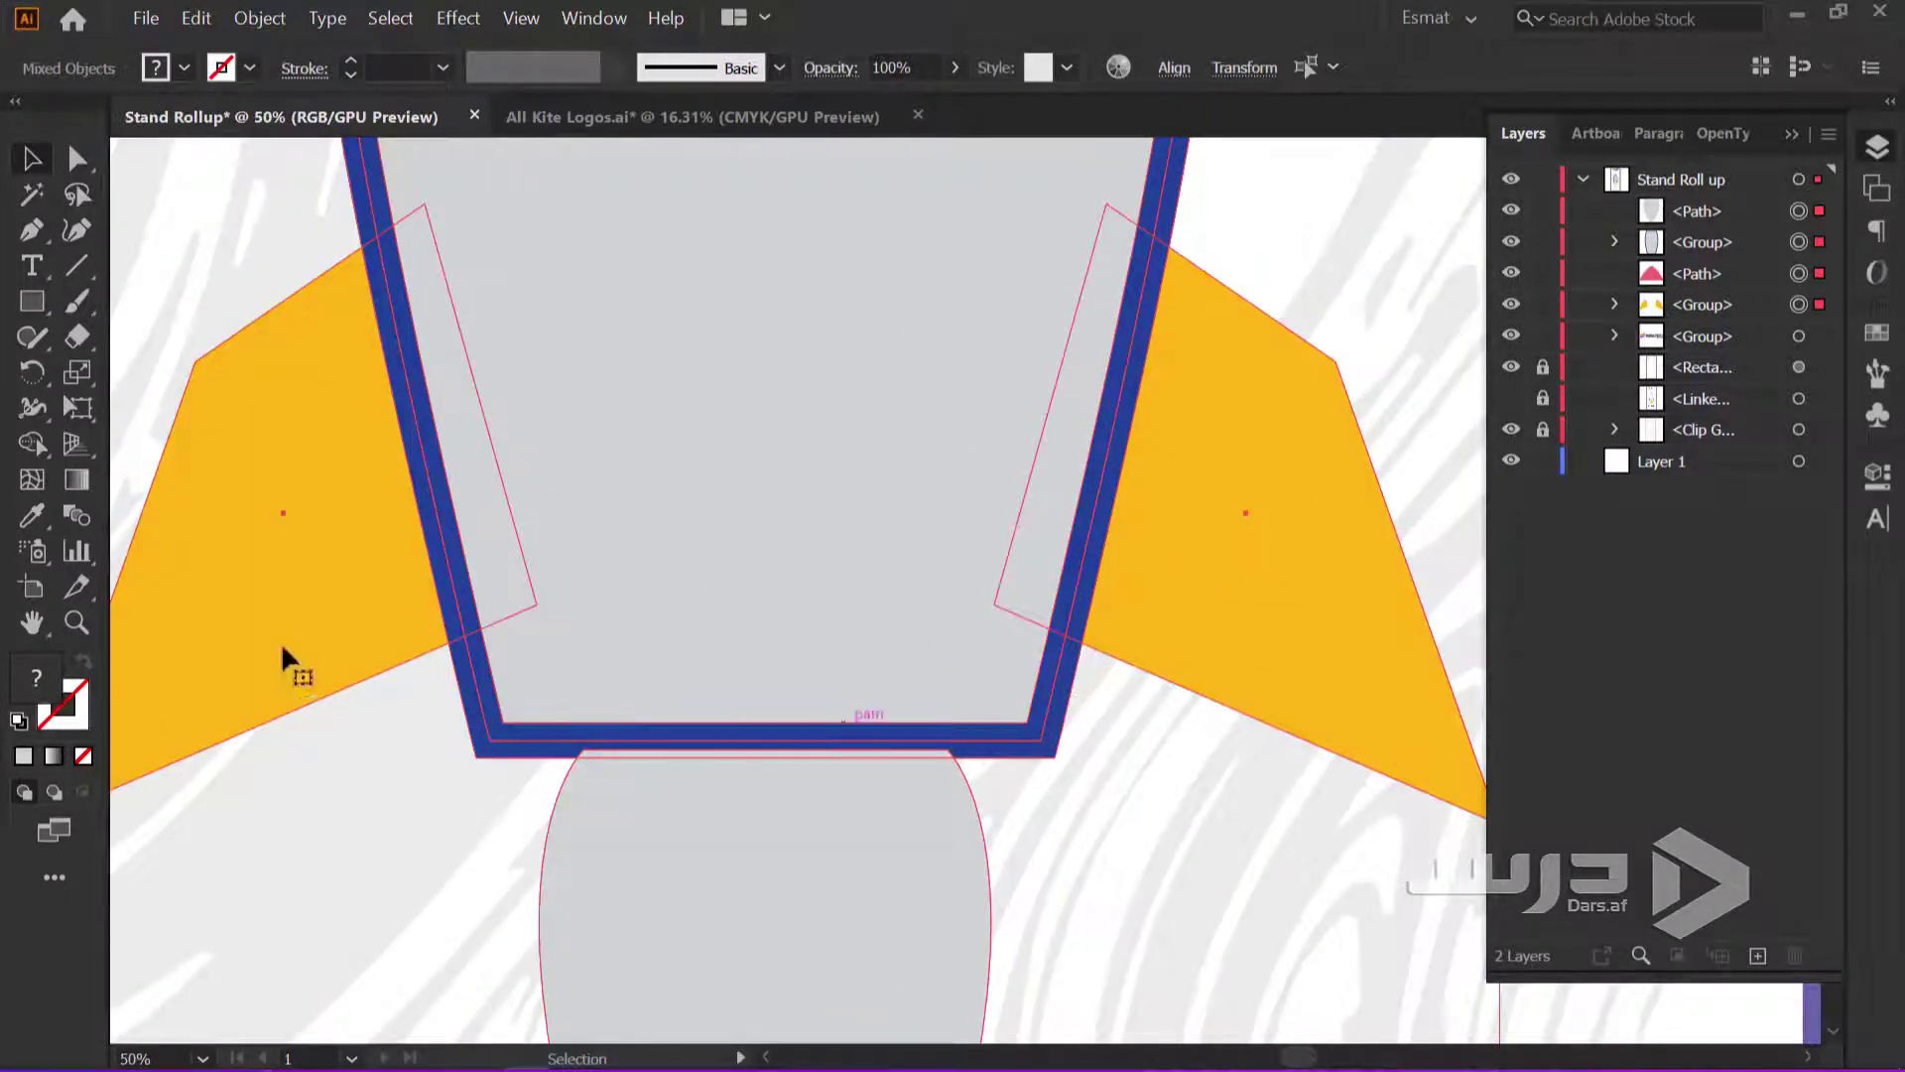
With Shape Builder, merge the base strips and the left and bottom blue edge strips
left_click(36, 443)
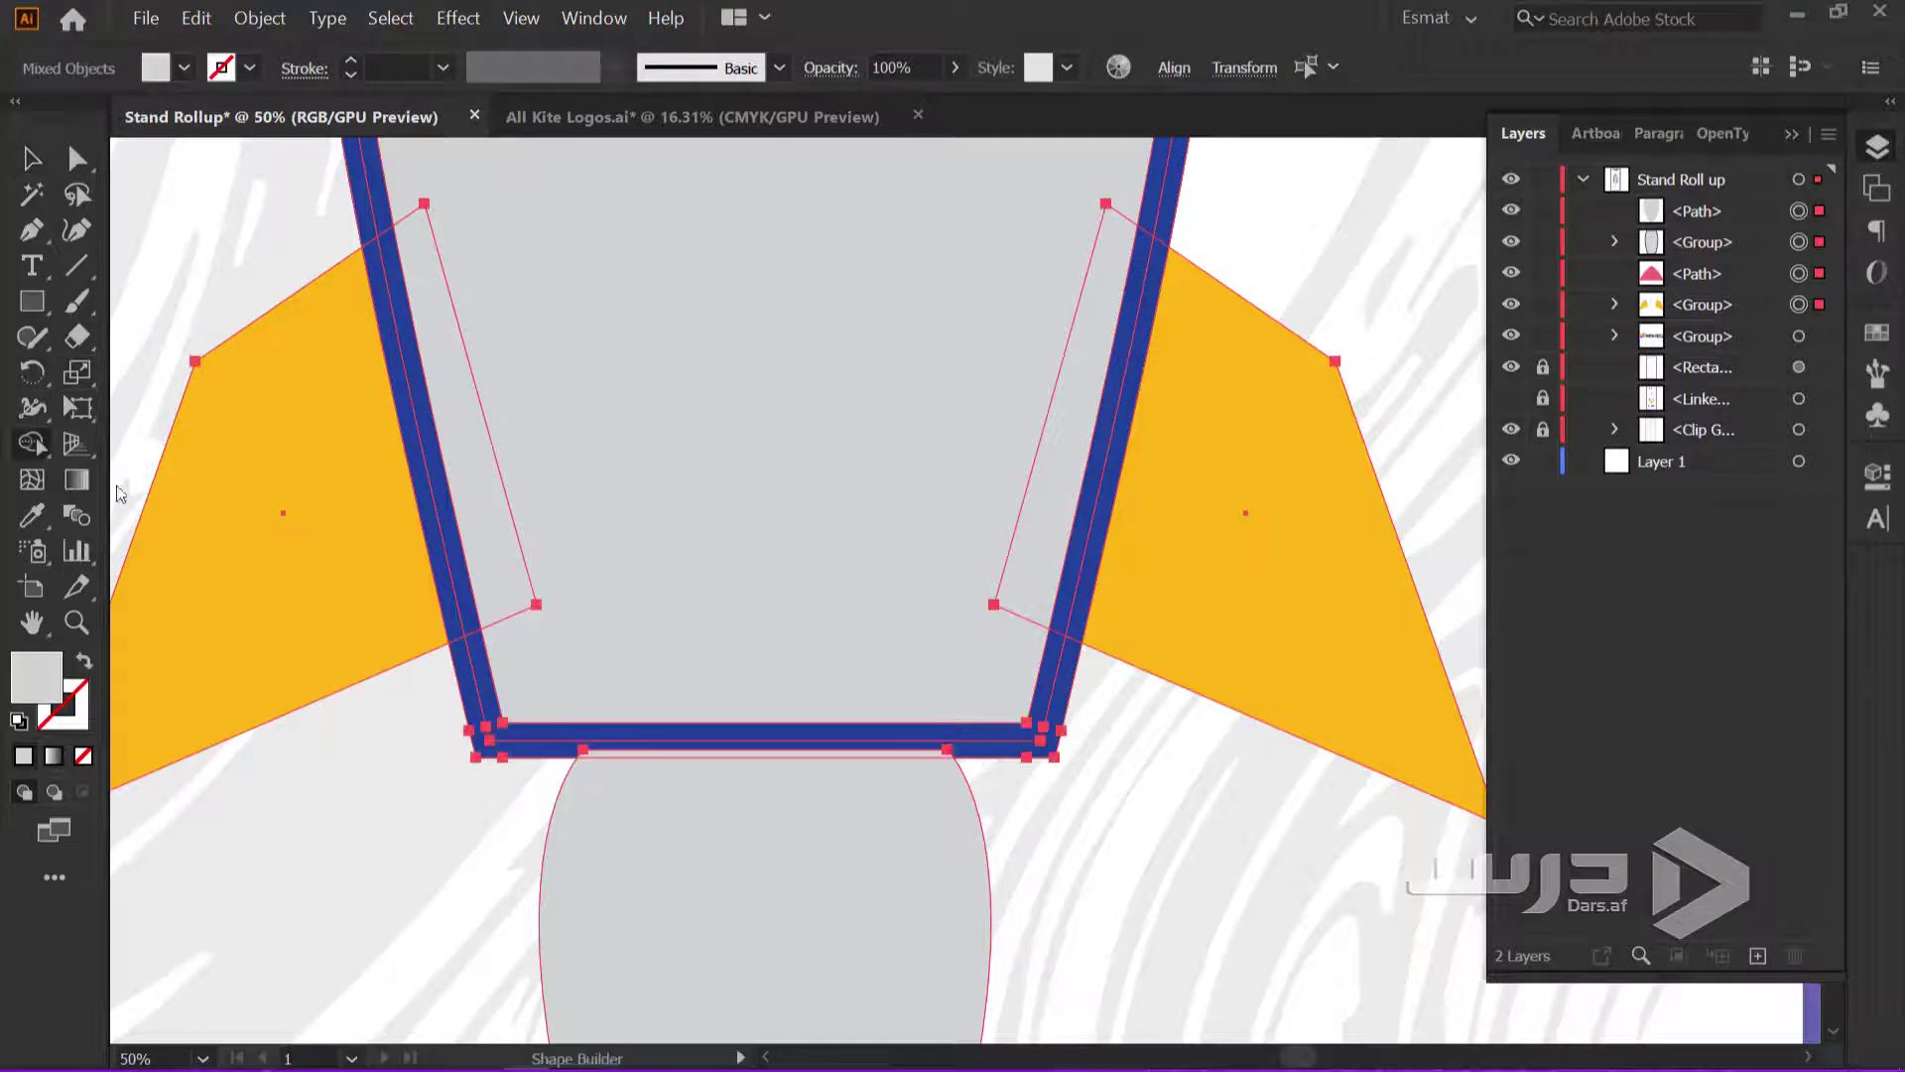
left_click_drag(602, 427, 1025, 570)
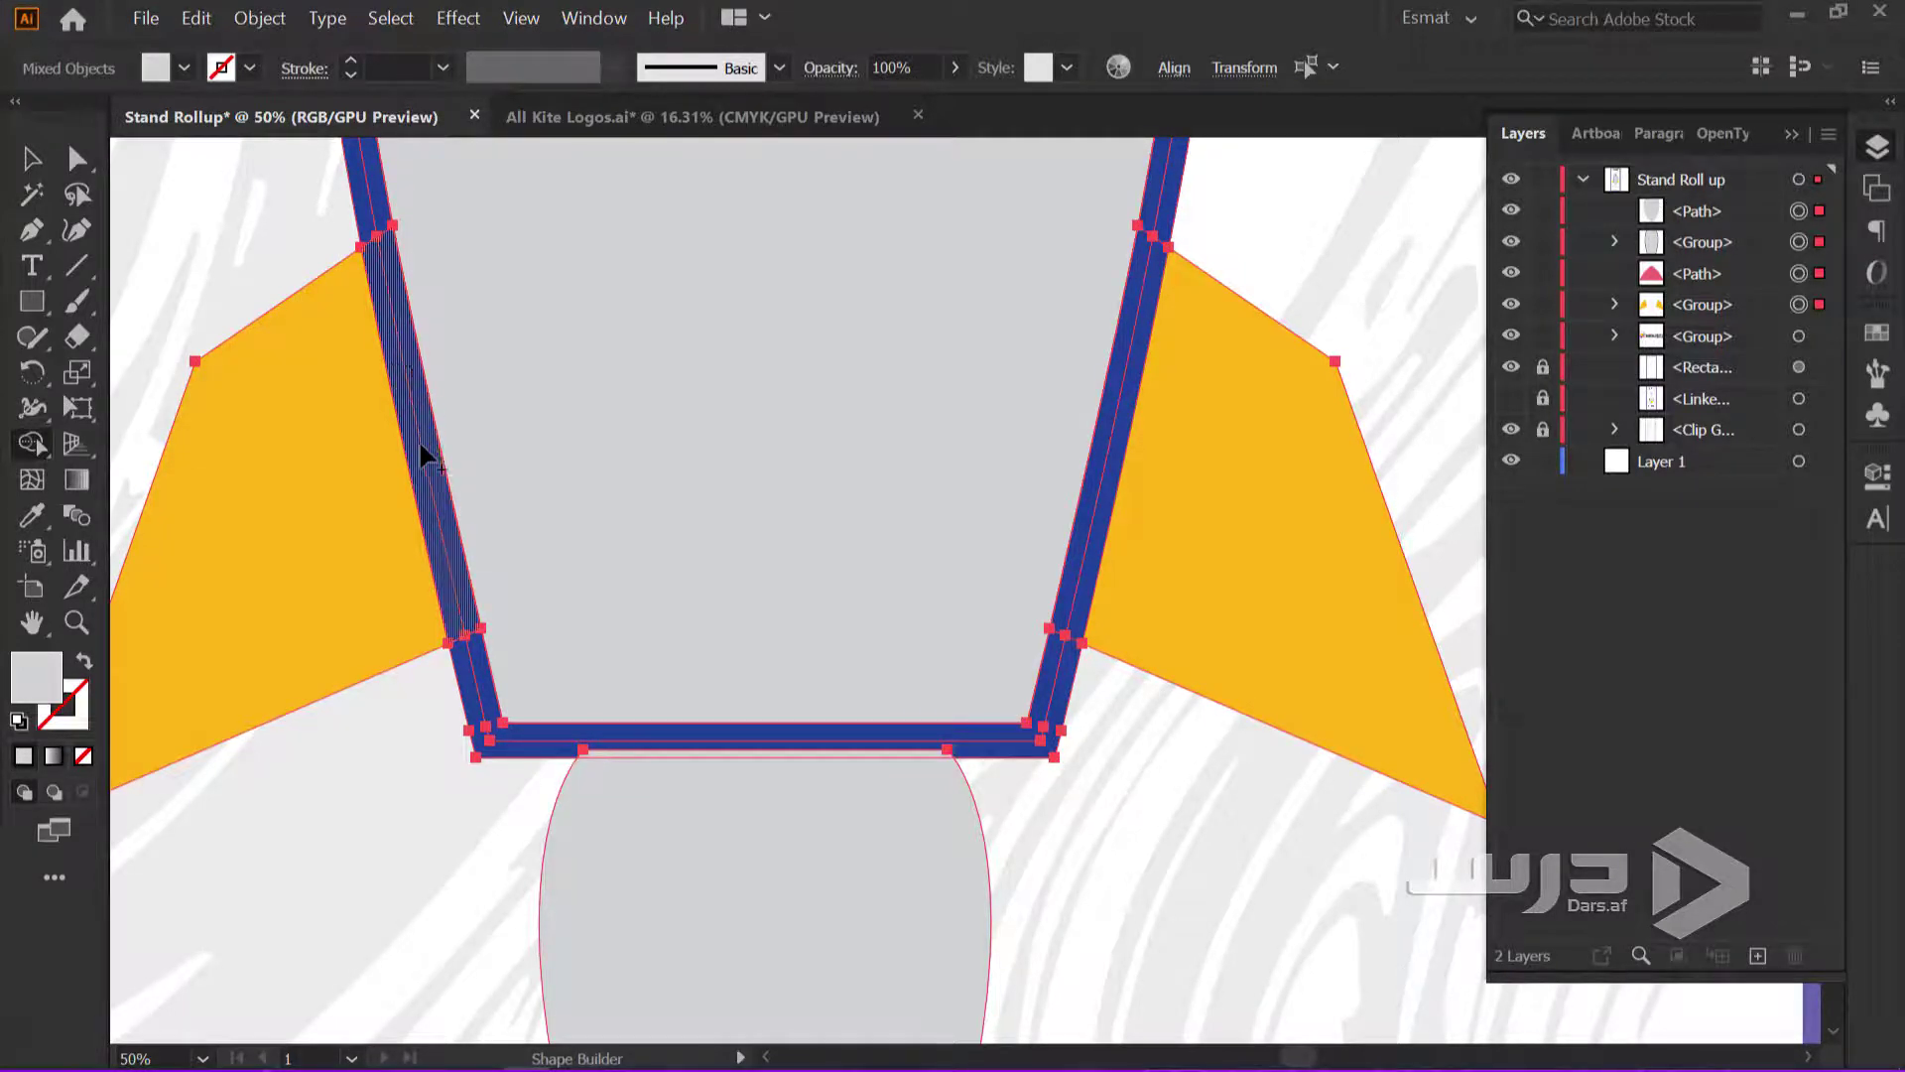
left_click_drag(395, 375, 447, 639)
key("ctrl+z")
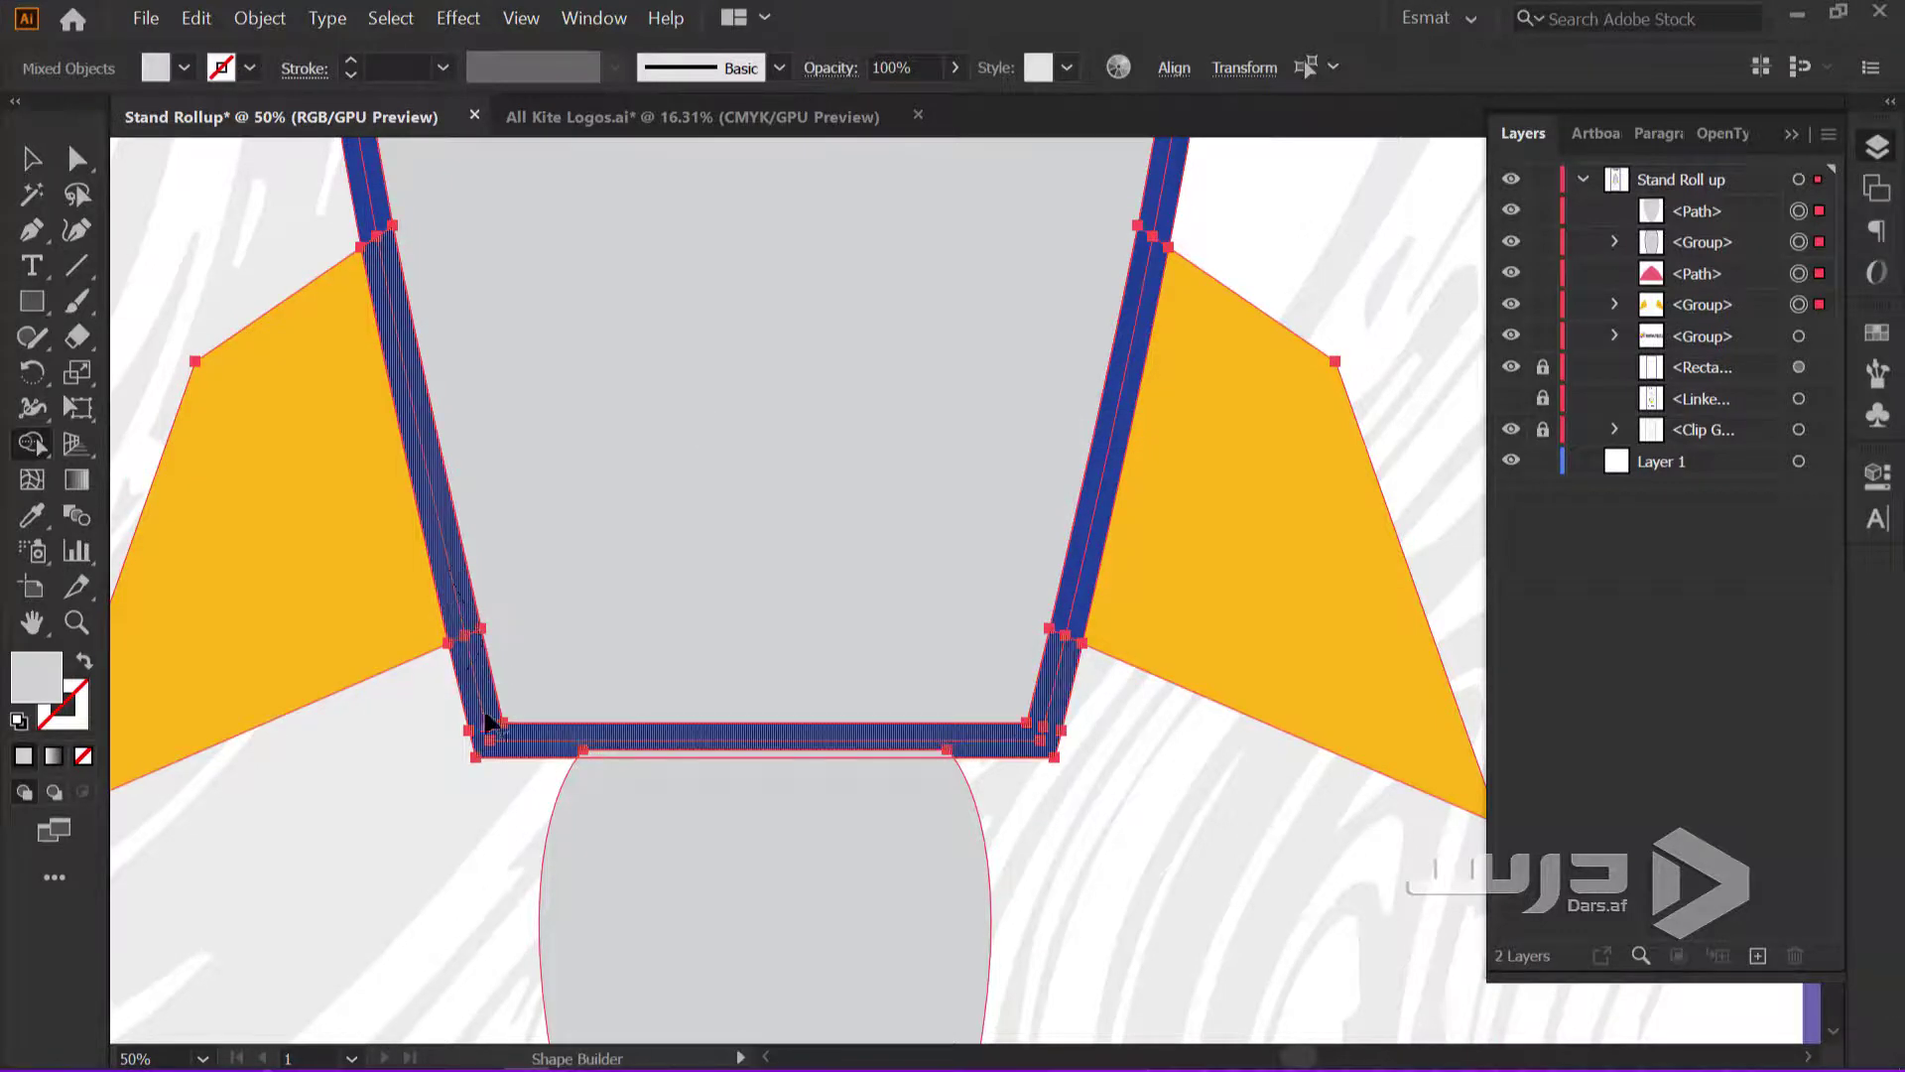
left_click_drag(455, 593, 530, 739)
Merge the right and upper blue edge strips into the grey shape
scroll(659, 752, "up", 3)
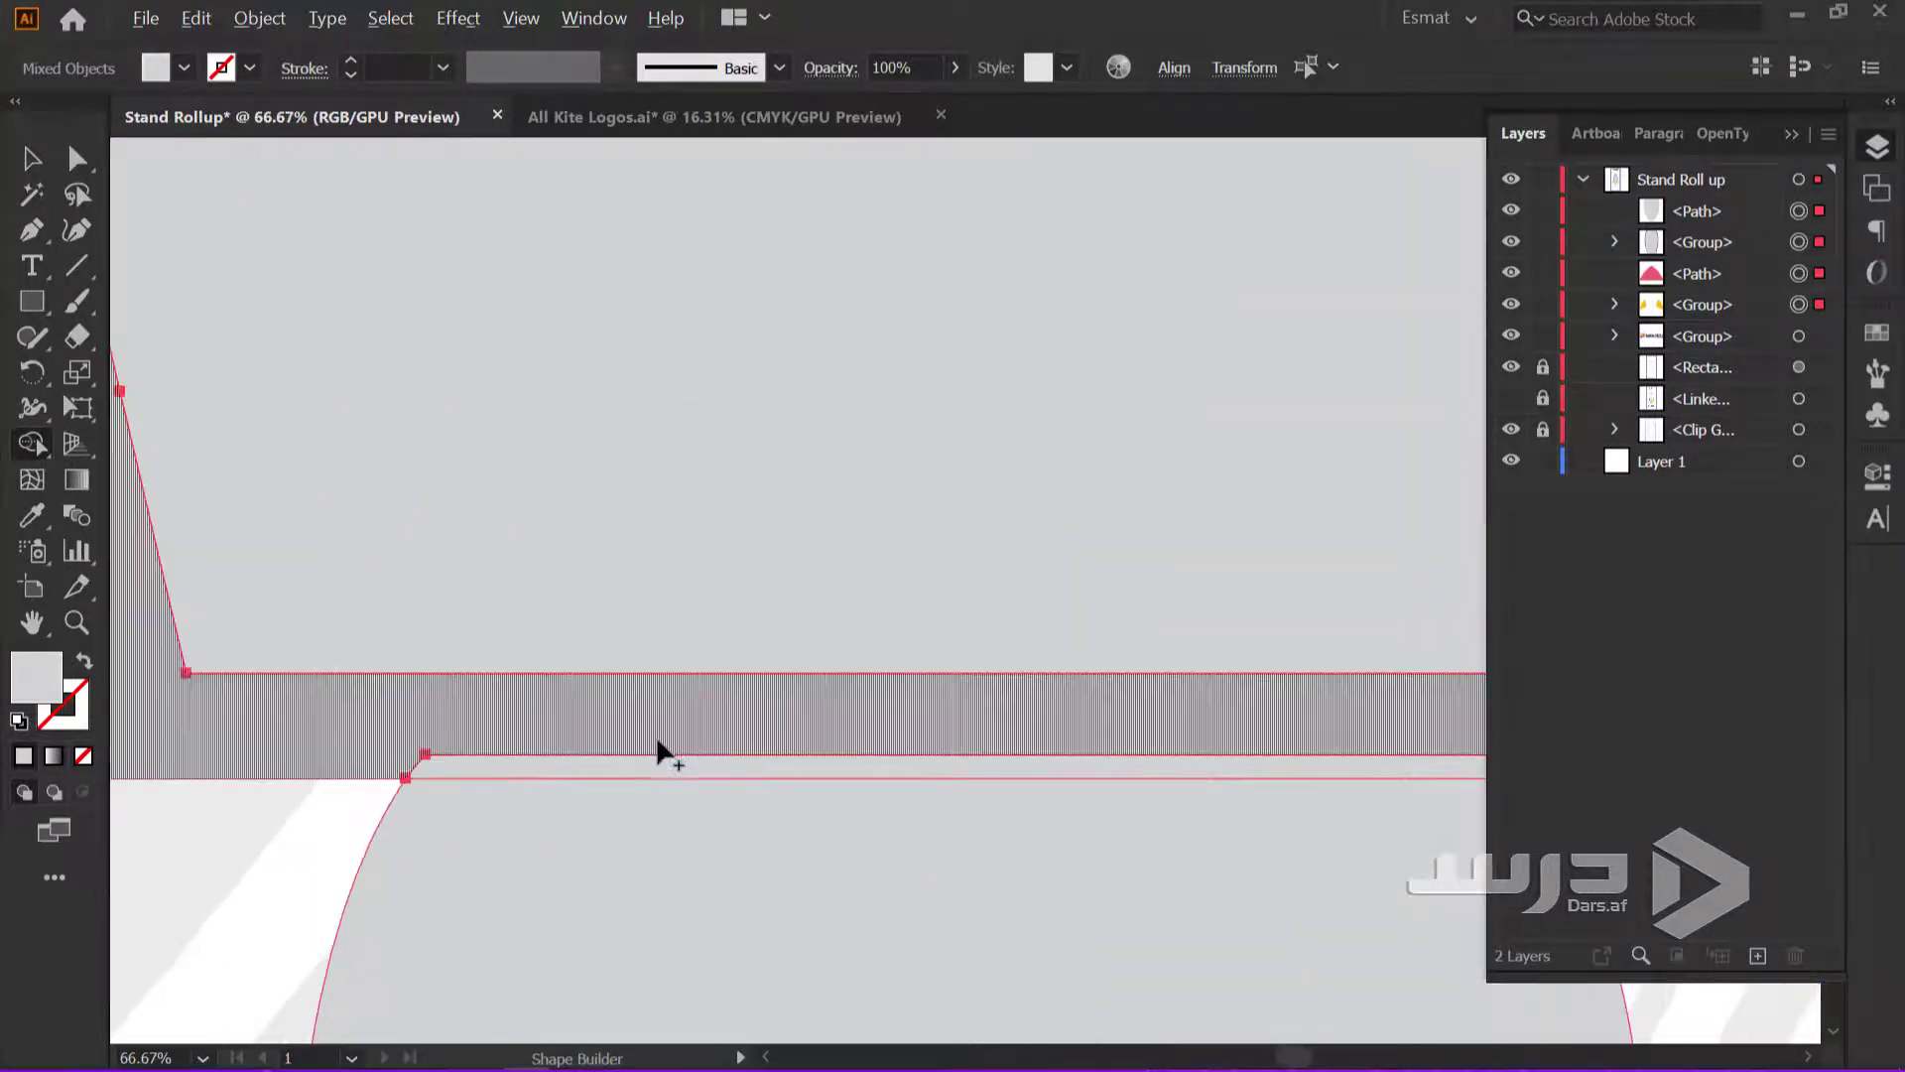
scroll(658, 753, "down", 2)
scroll(502, 731, "down", 1)
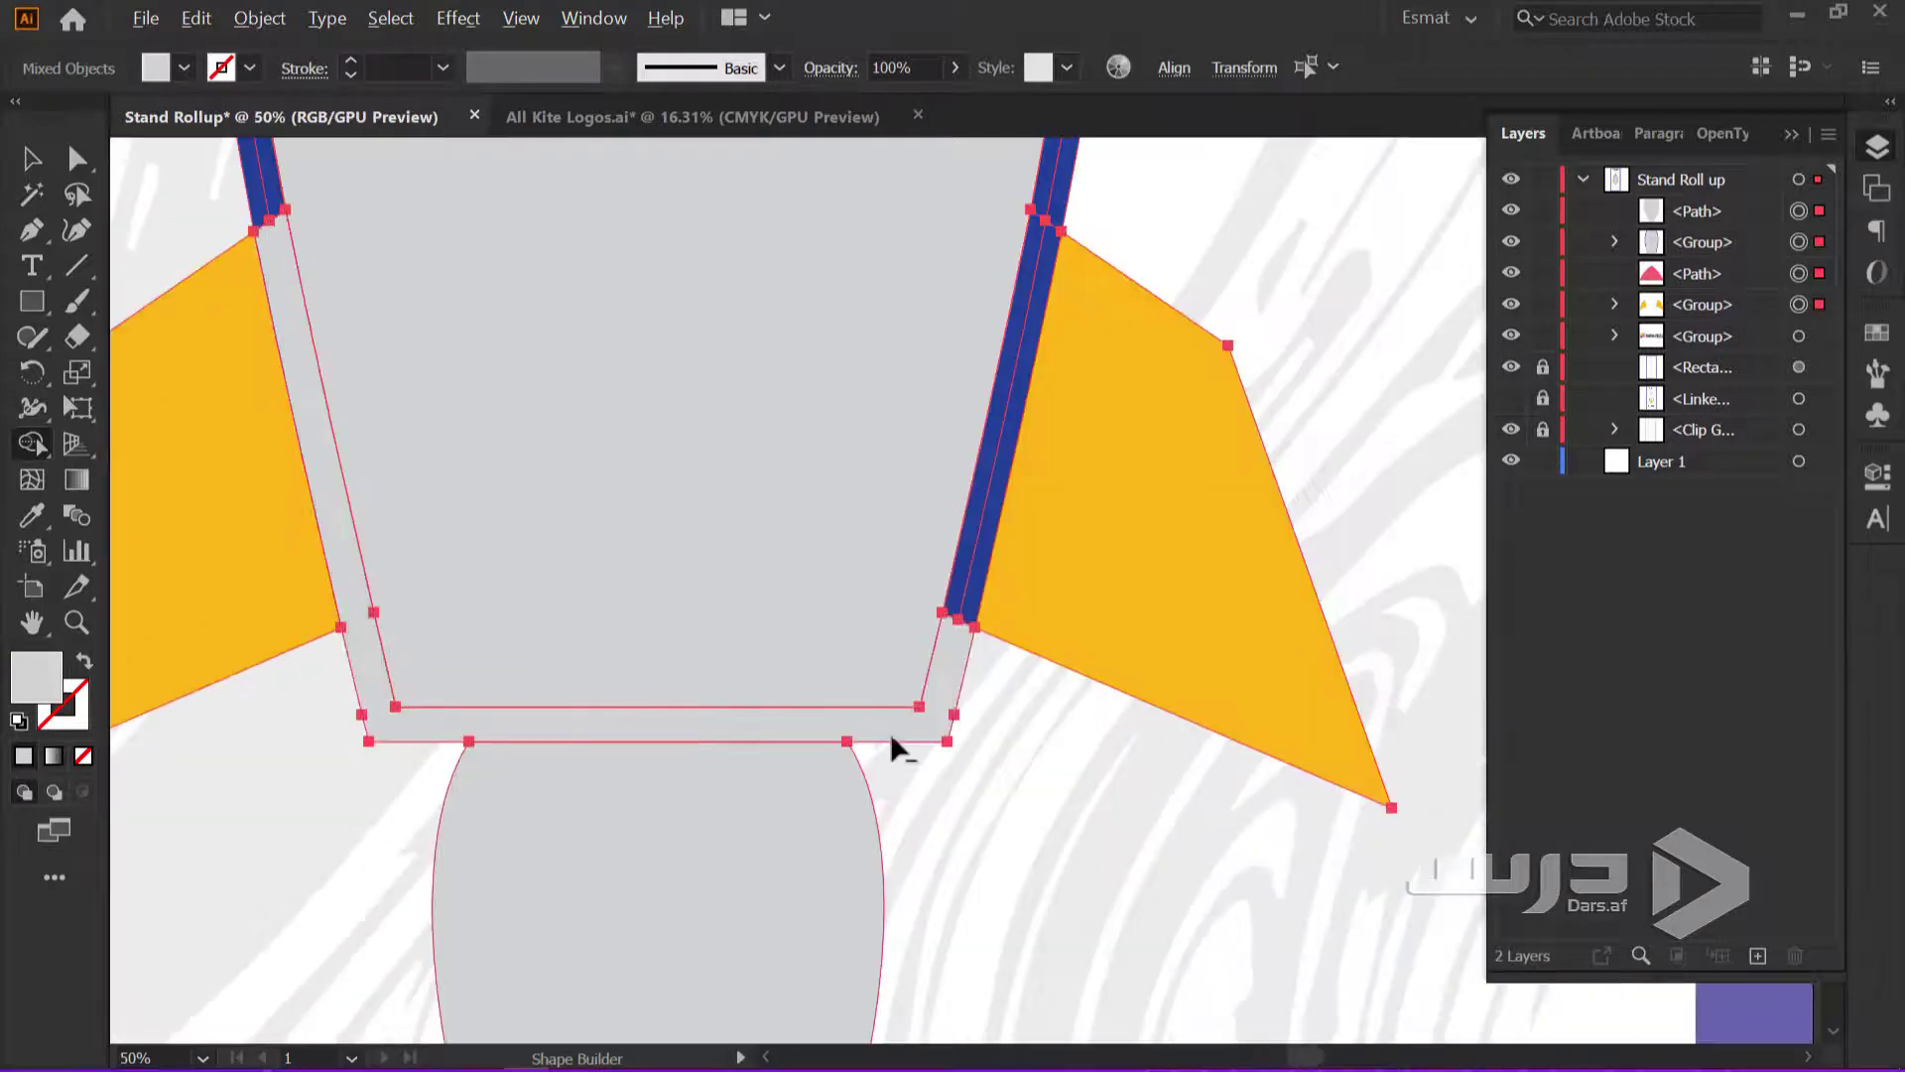
scroll(893, 694, "up", 1)
scroll(933, 654, "up", 1)
left_click_drag(956, 635, 1052, 327)
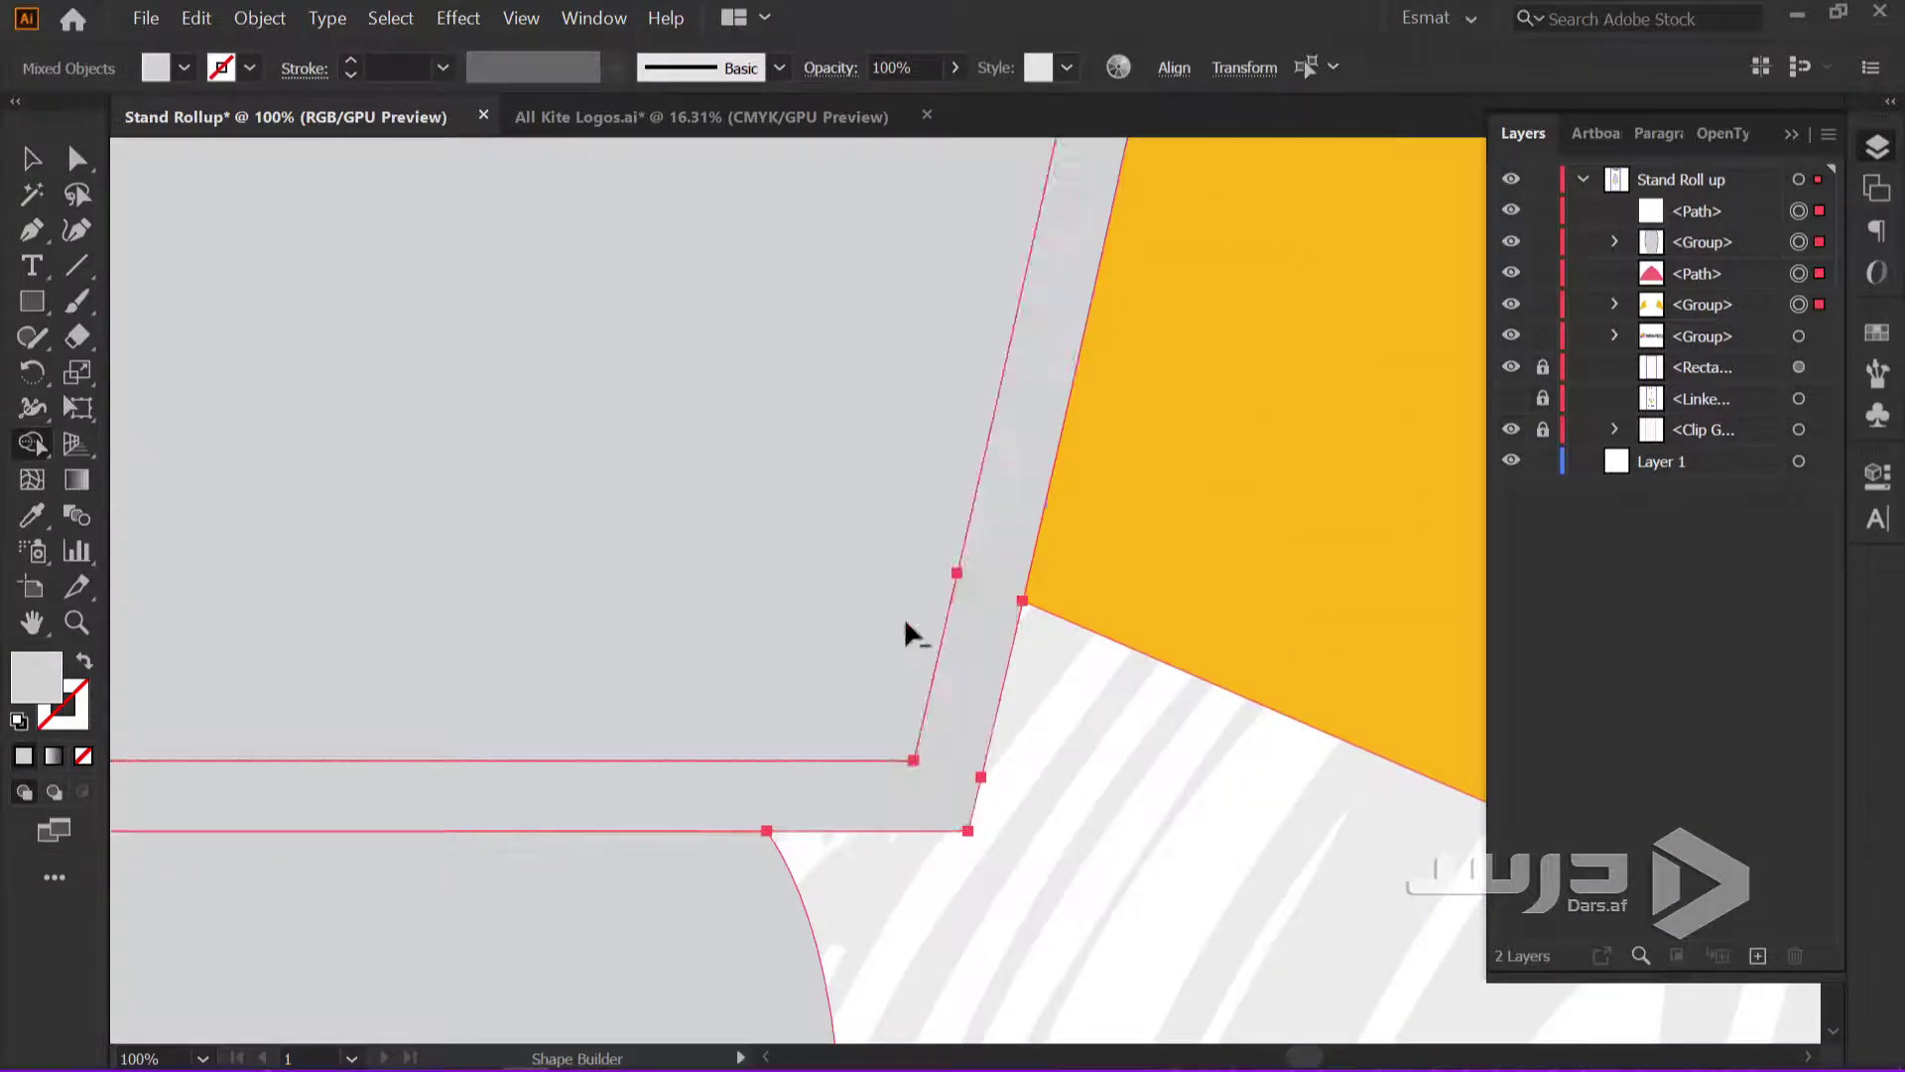
scroll(903, 617, "down", 3)
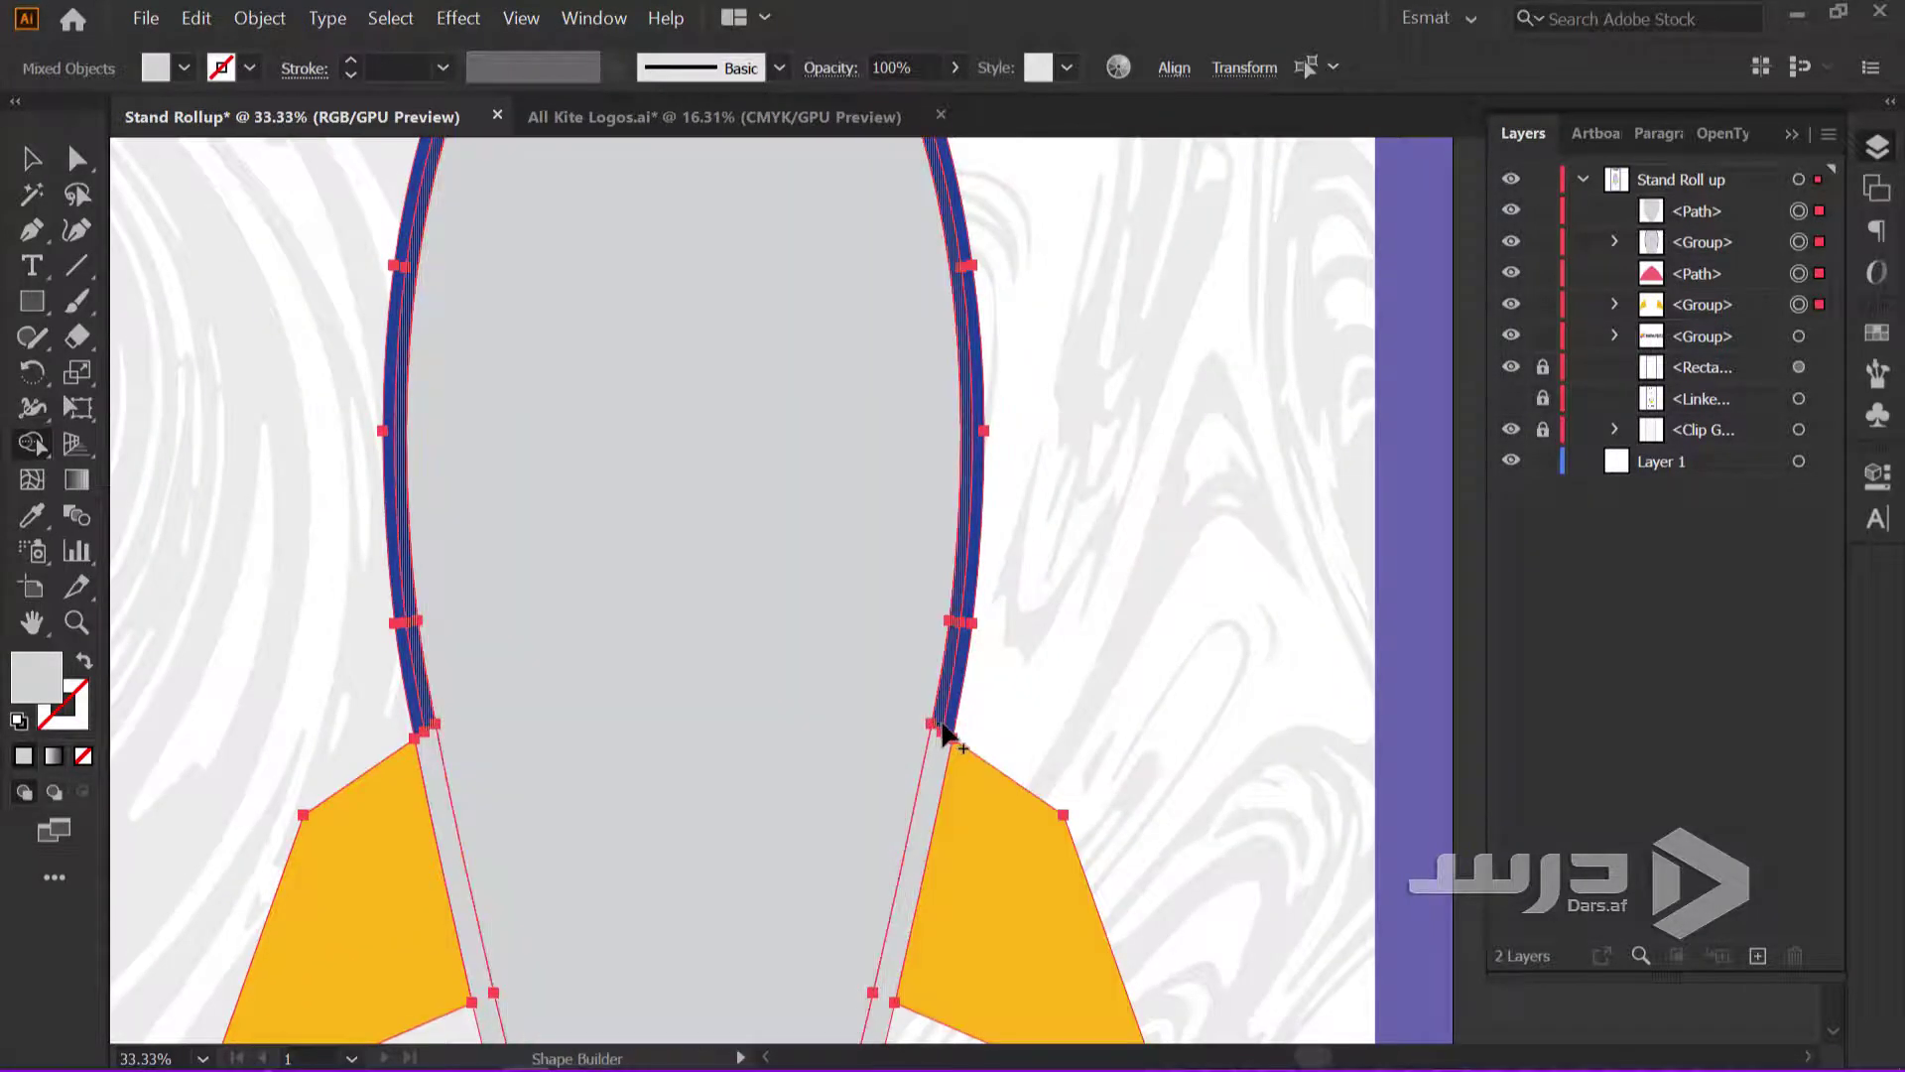
left_click_drag(935, 744, 976, 676)
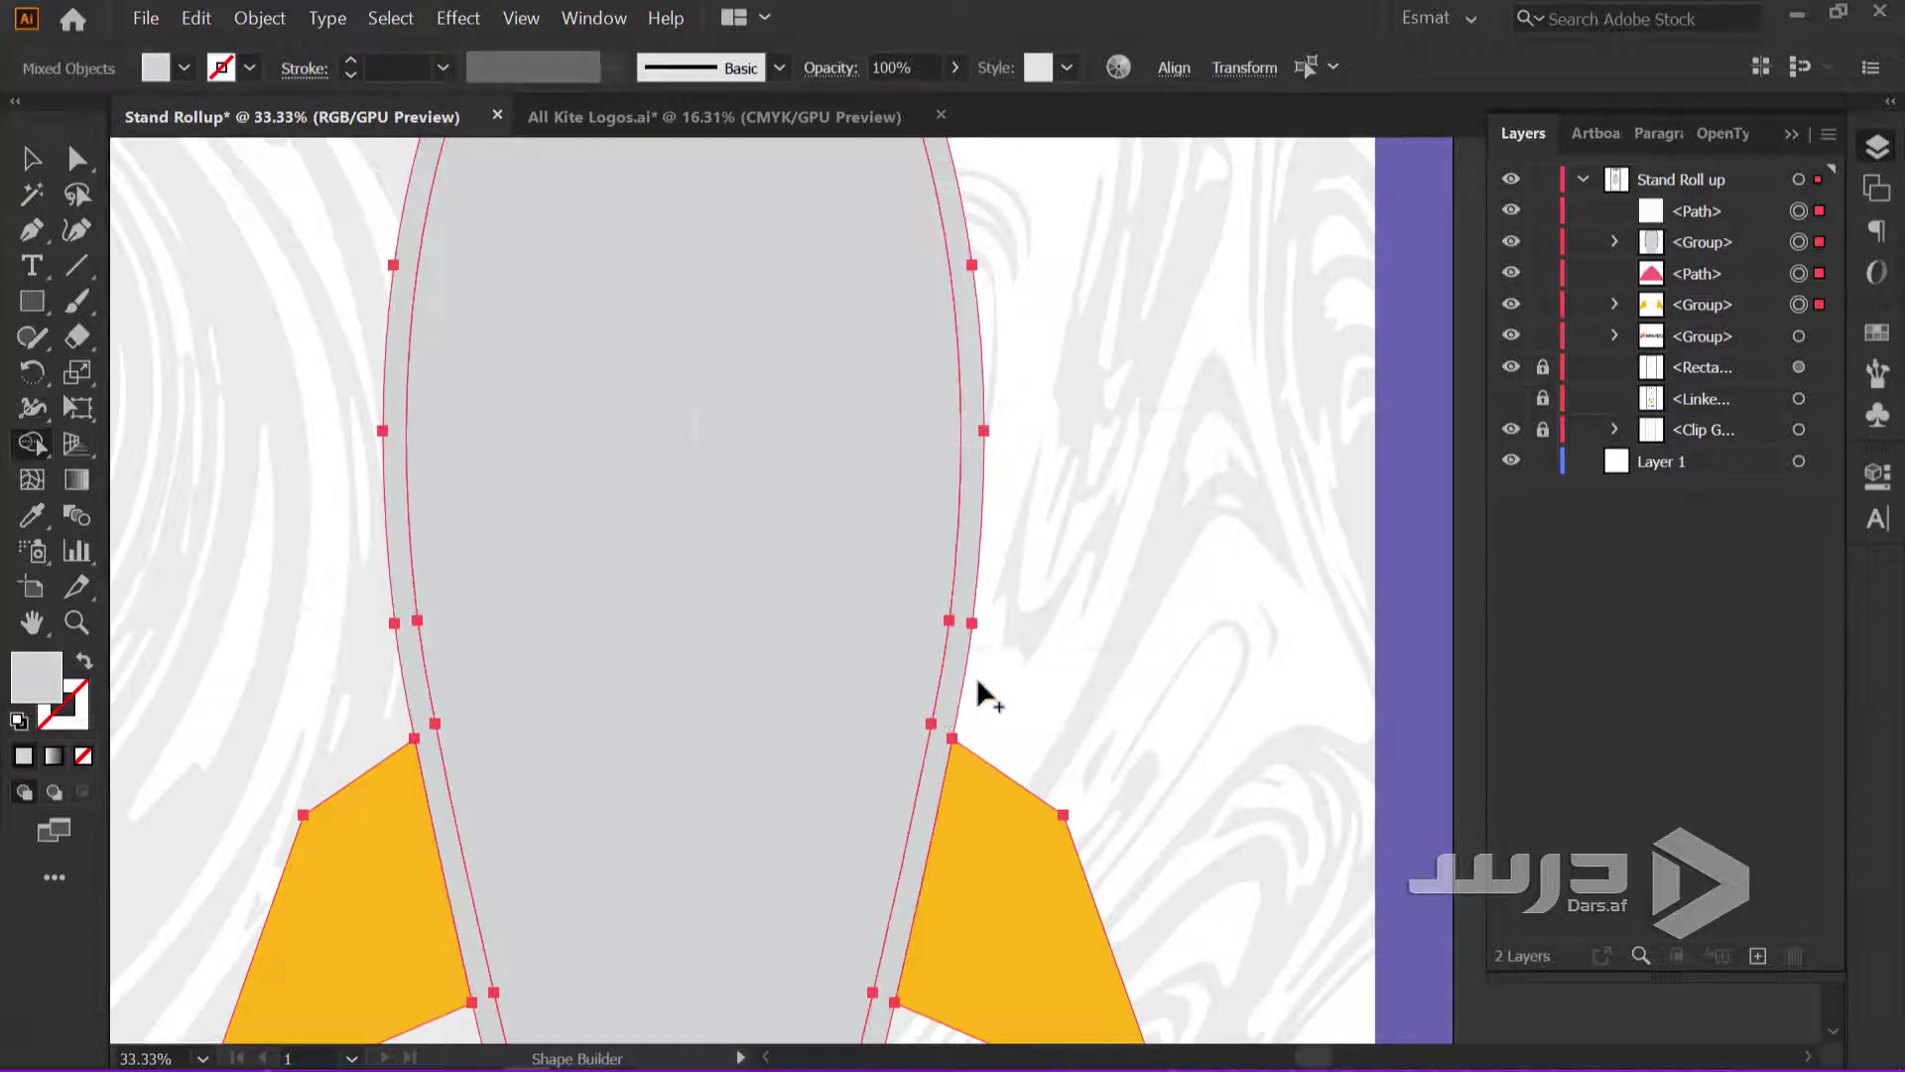
Turn the left and right fin regions grey, then isolate the rocket body group
scroll(769, 501, "up", 1)
scroll(767, 523, "up", 3)
scroll(740, 453, "down", 2)
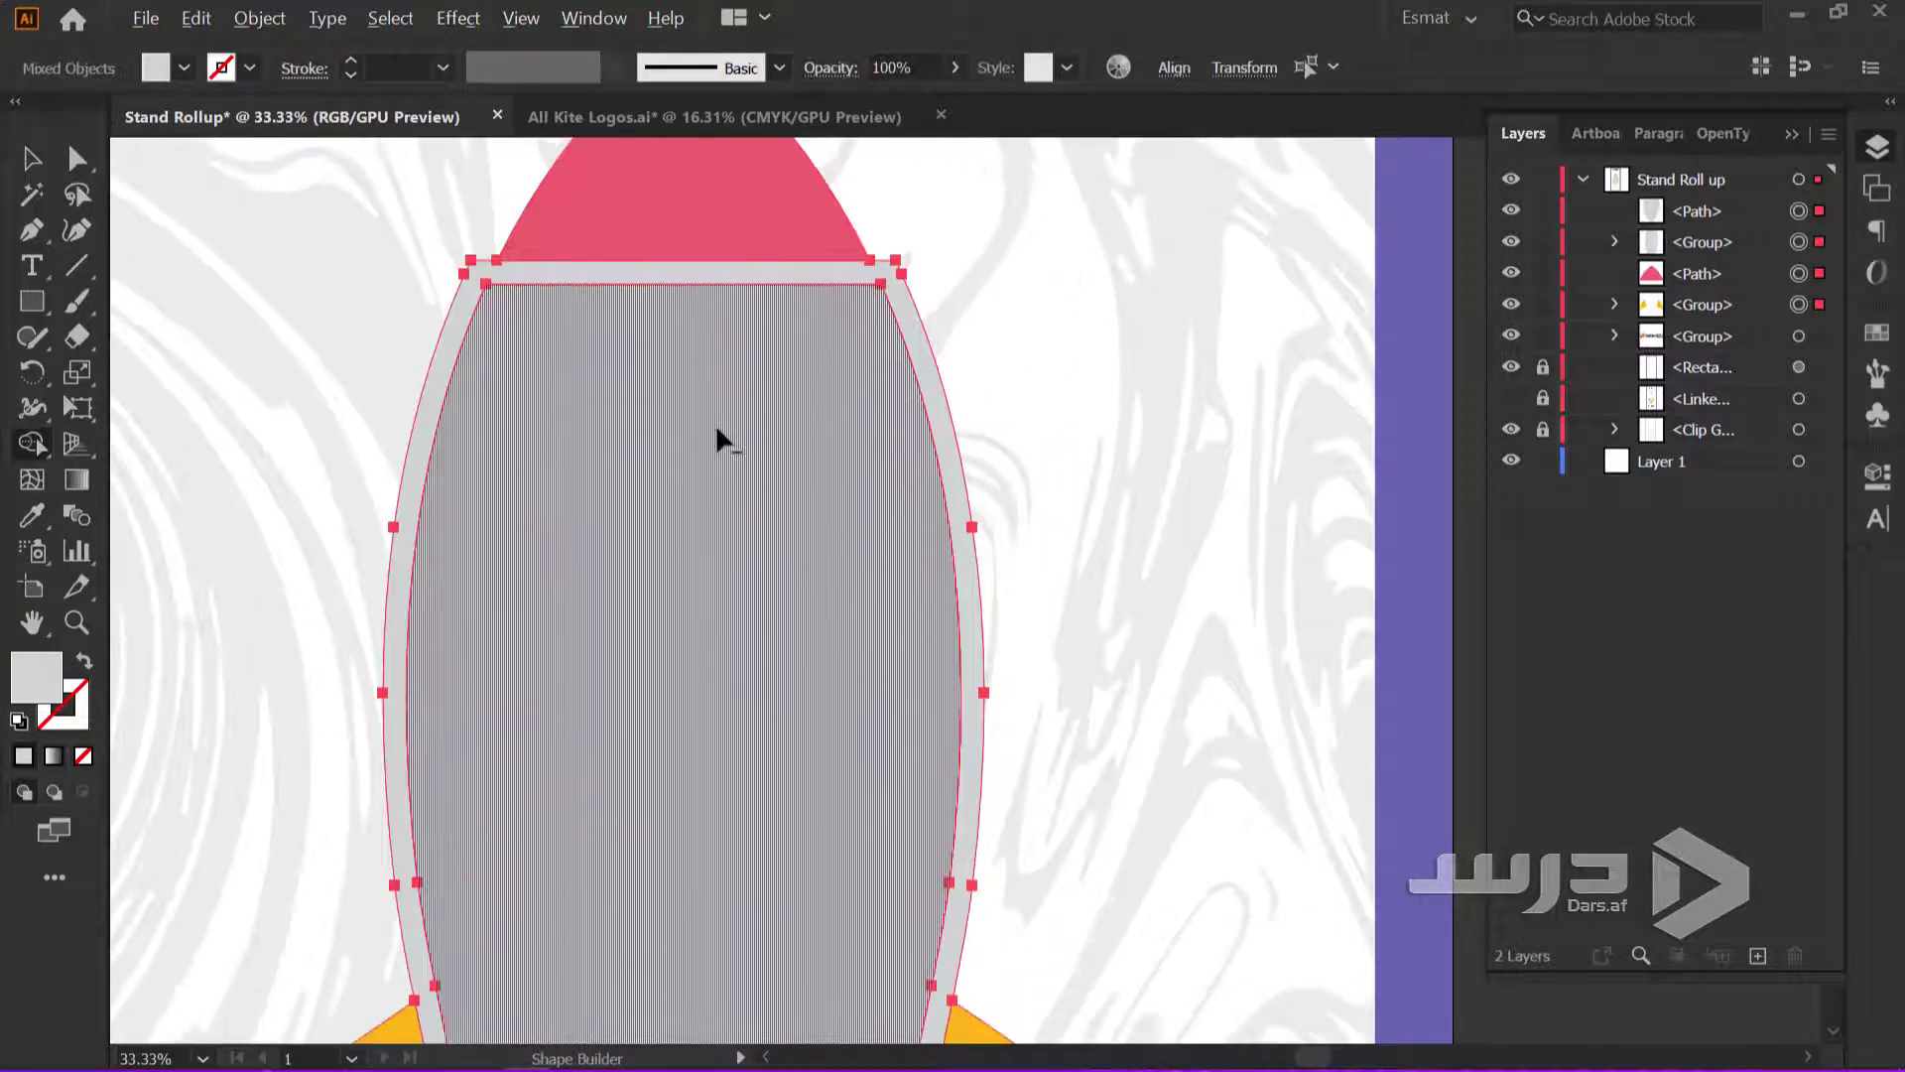
scroll(714, 596, "down", 2)
scroll(706, 764, "up", 2)
scroll(731, 817, "down", 1)
scroll(693, 689, "down", 2)
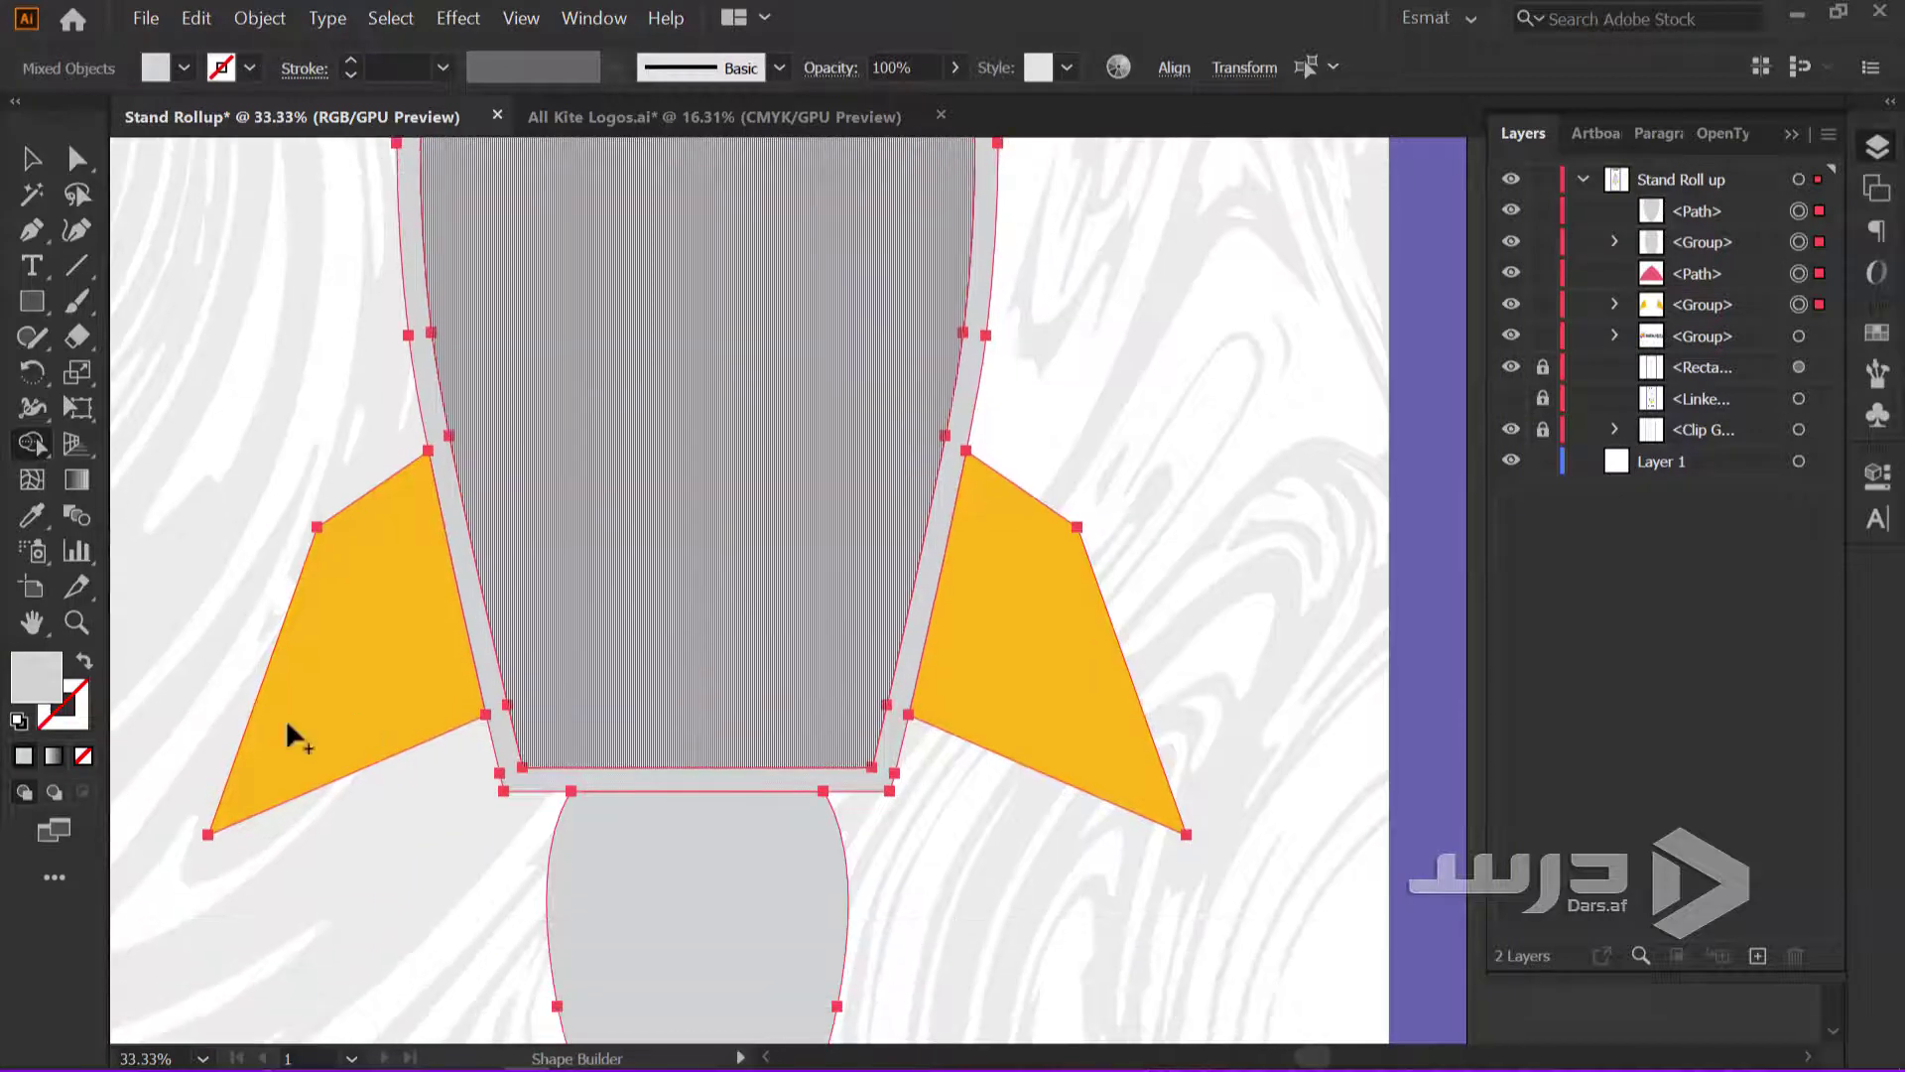
left_click(285, 734)
left_click(932, 653)
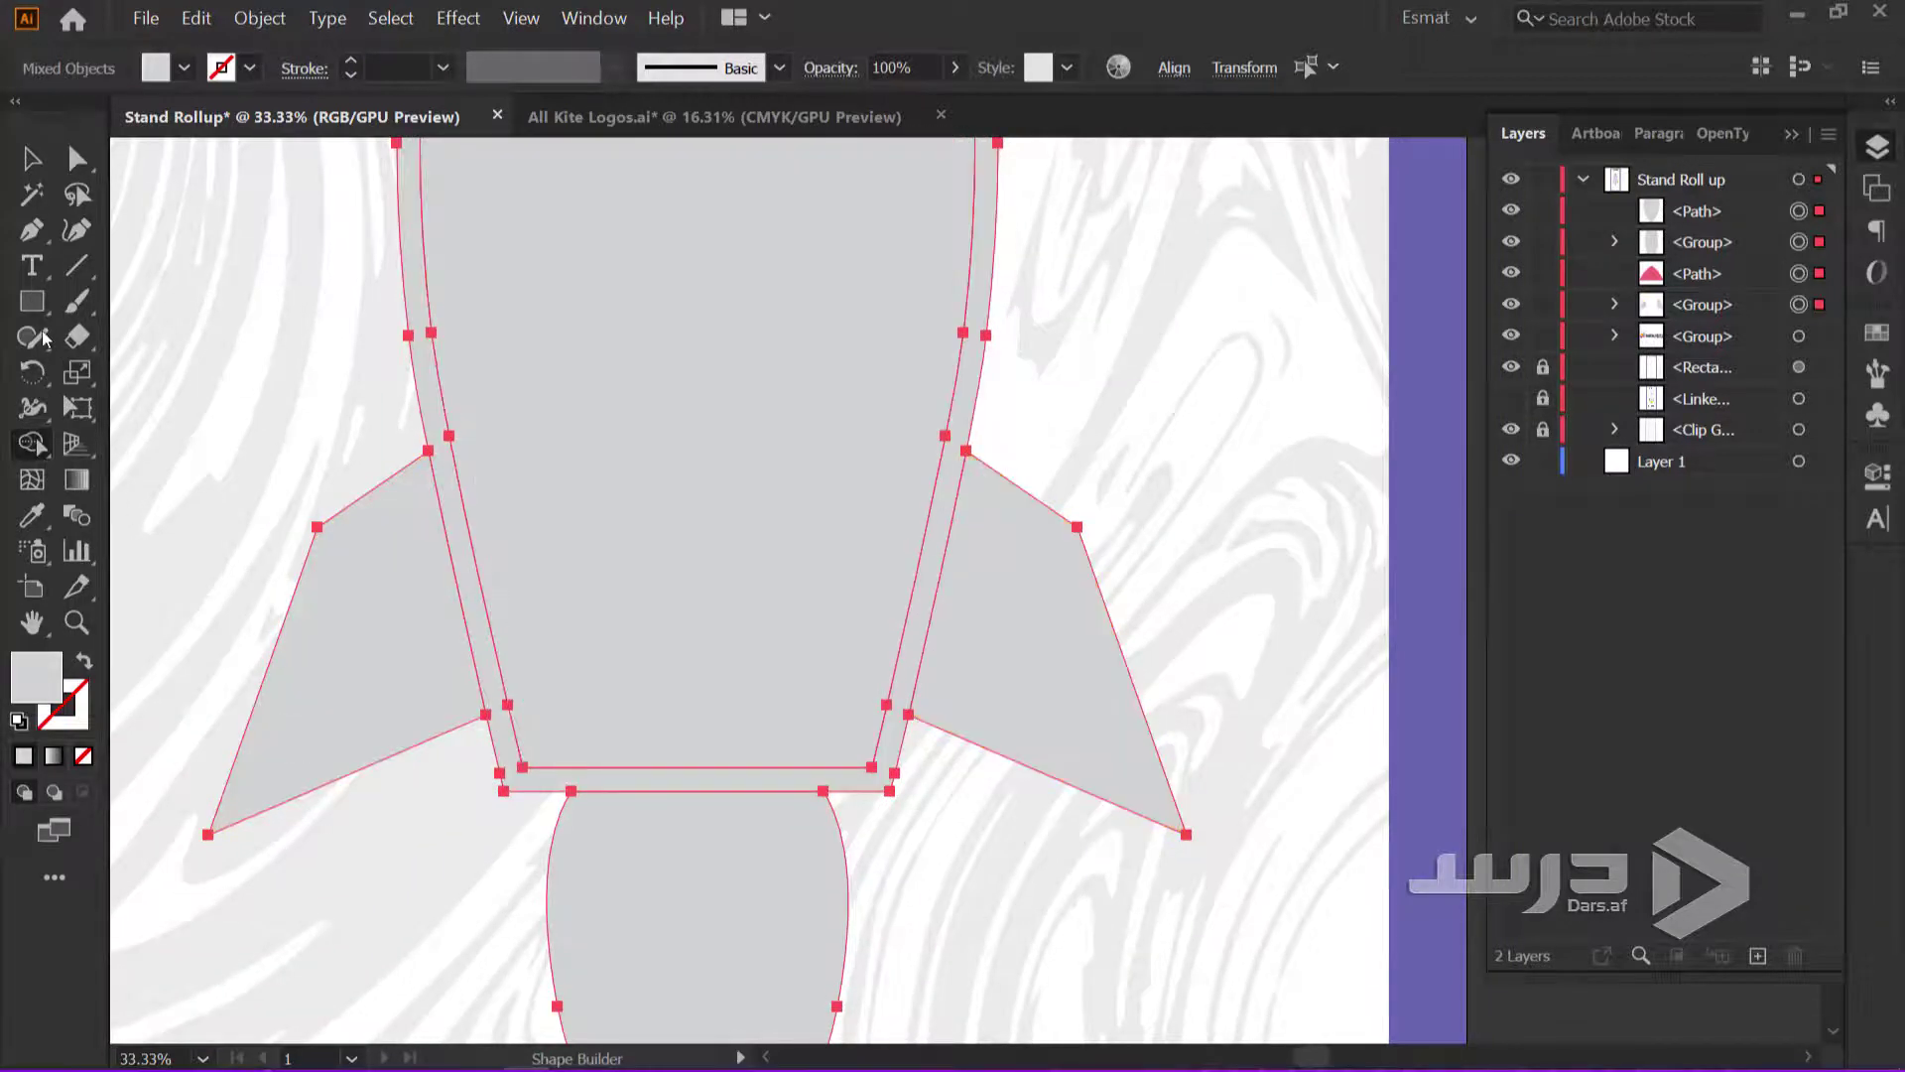
left_click(32, 159)
double_click(629, 804)
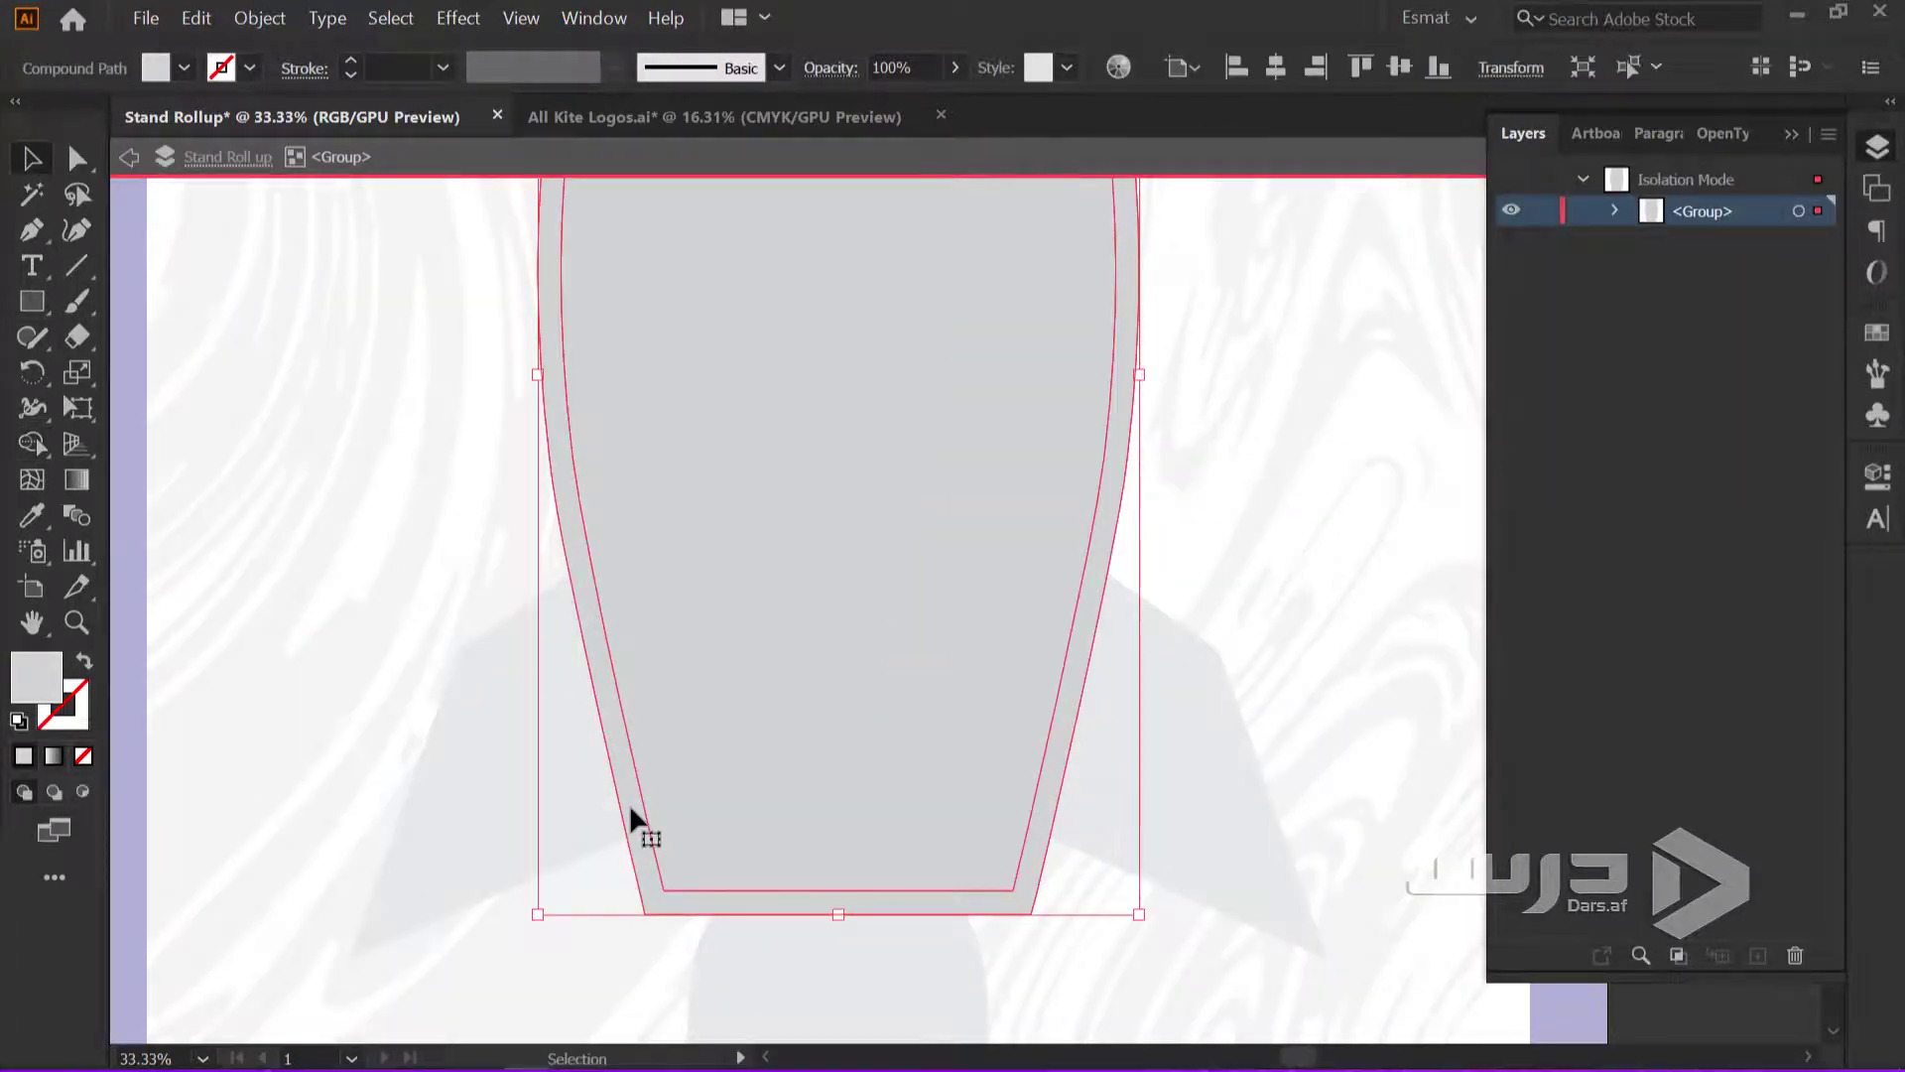
Leave the body's isolation, enter the fin group, and fill the right fin yellow
double_click(631, 810)
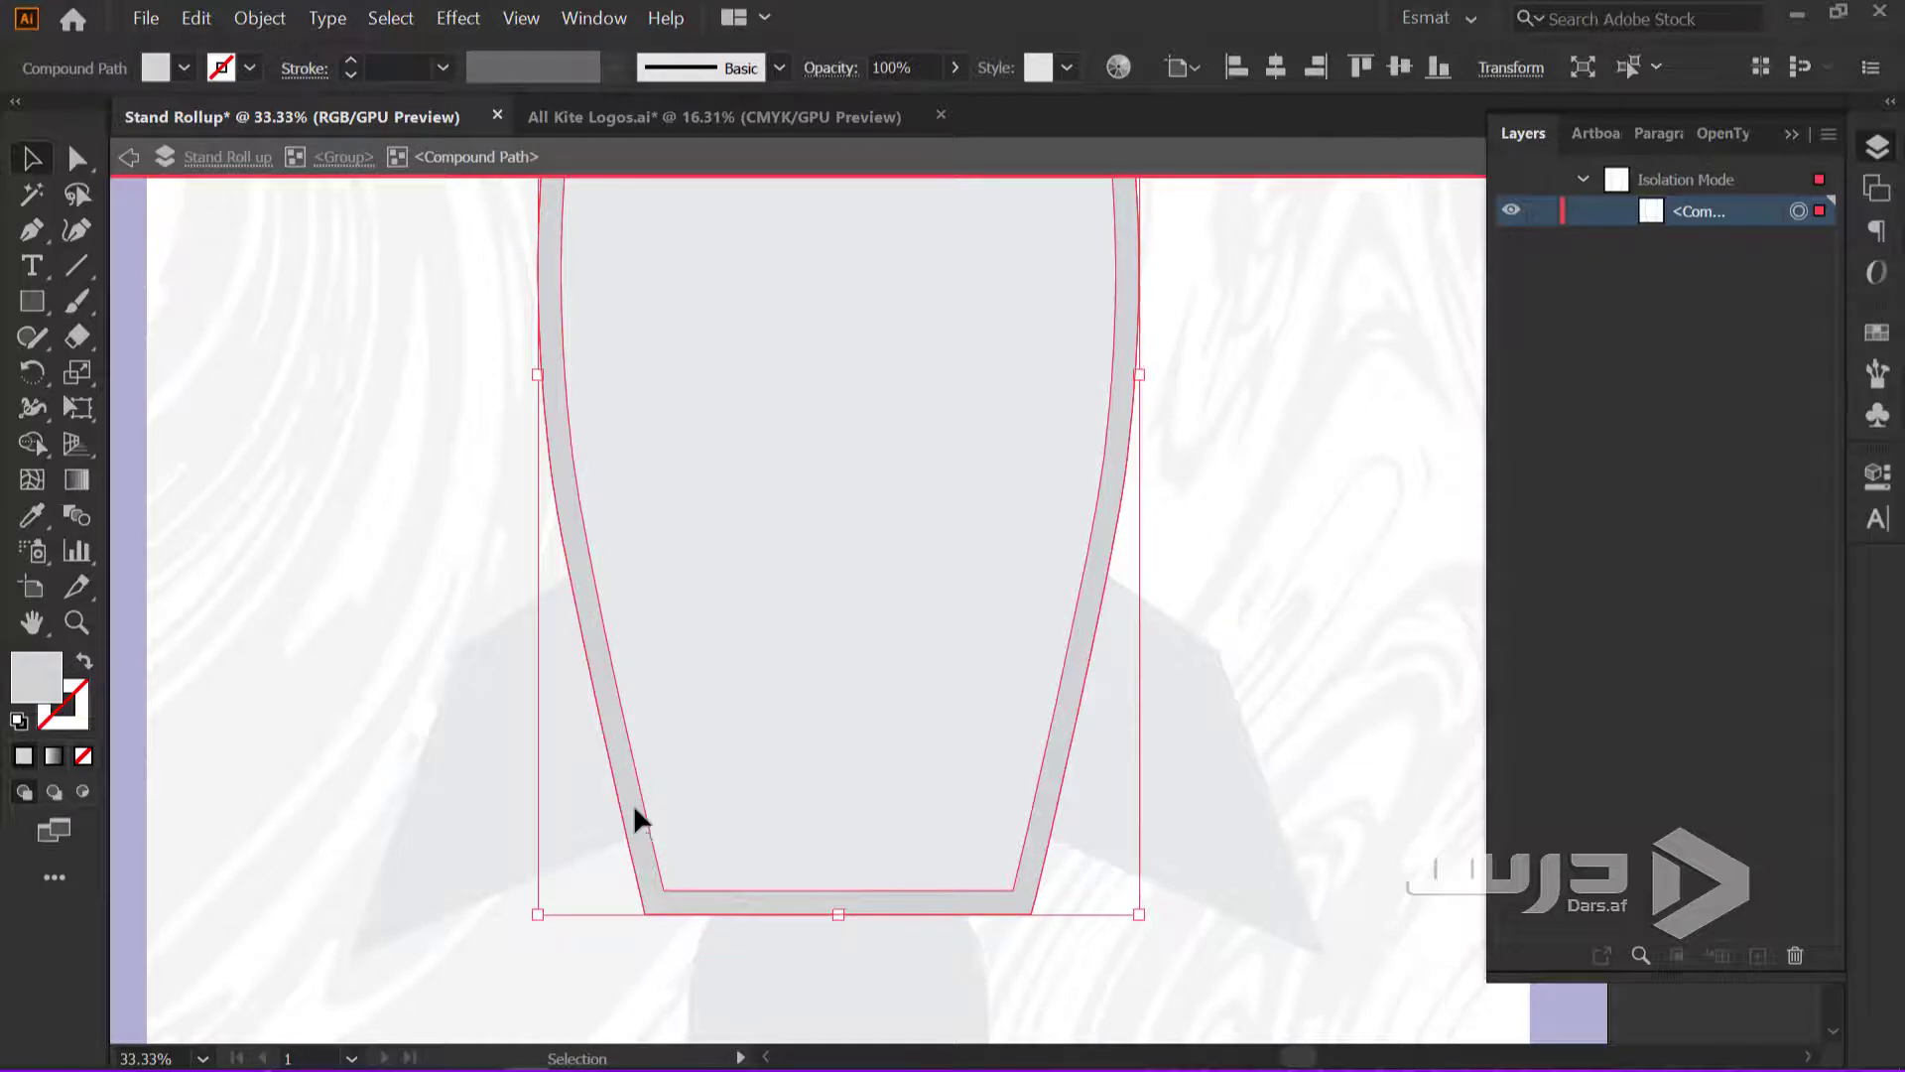
key("Escape")
key("Escape")
scroll(633, 804, "down", 3)
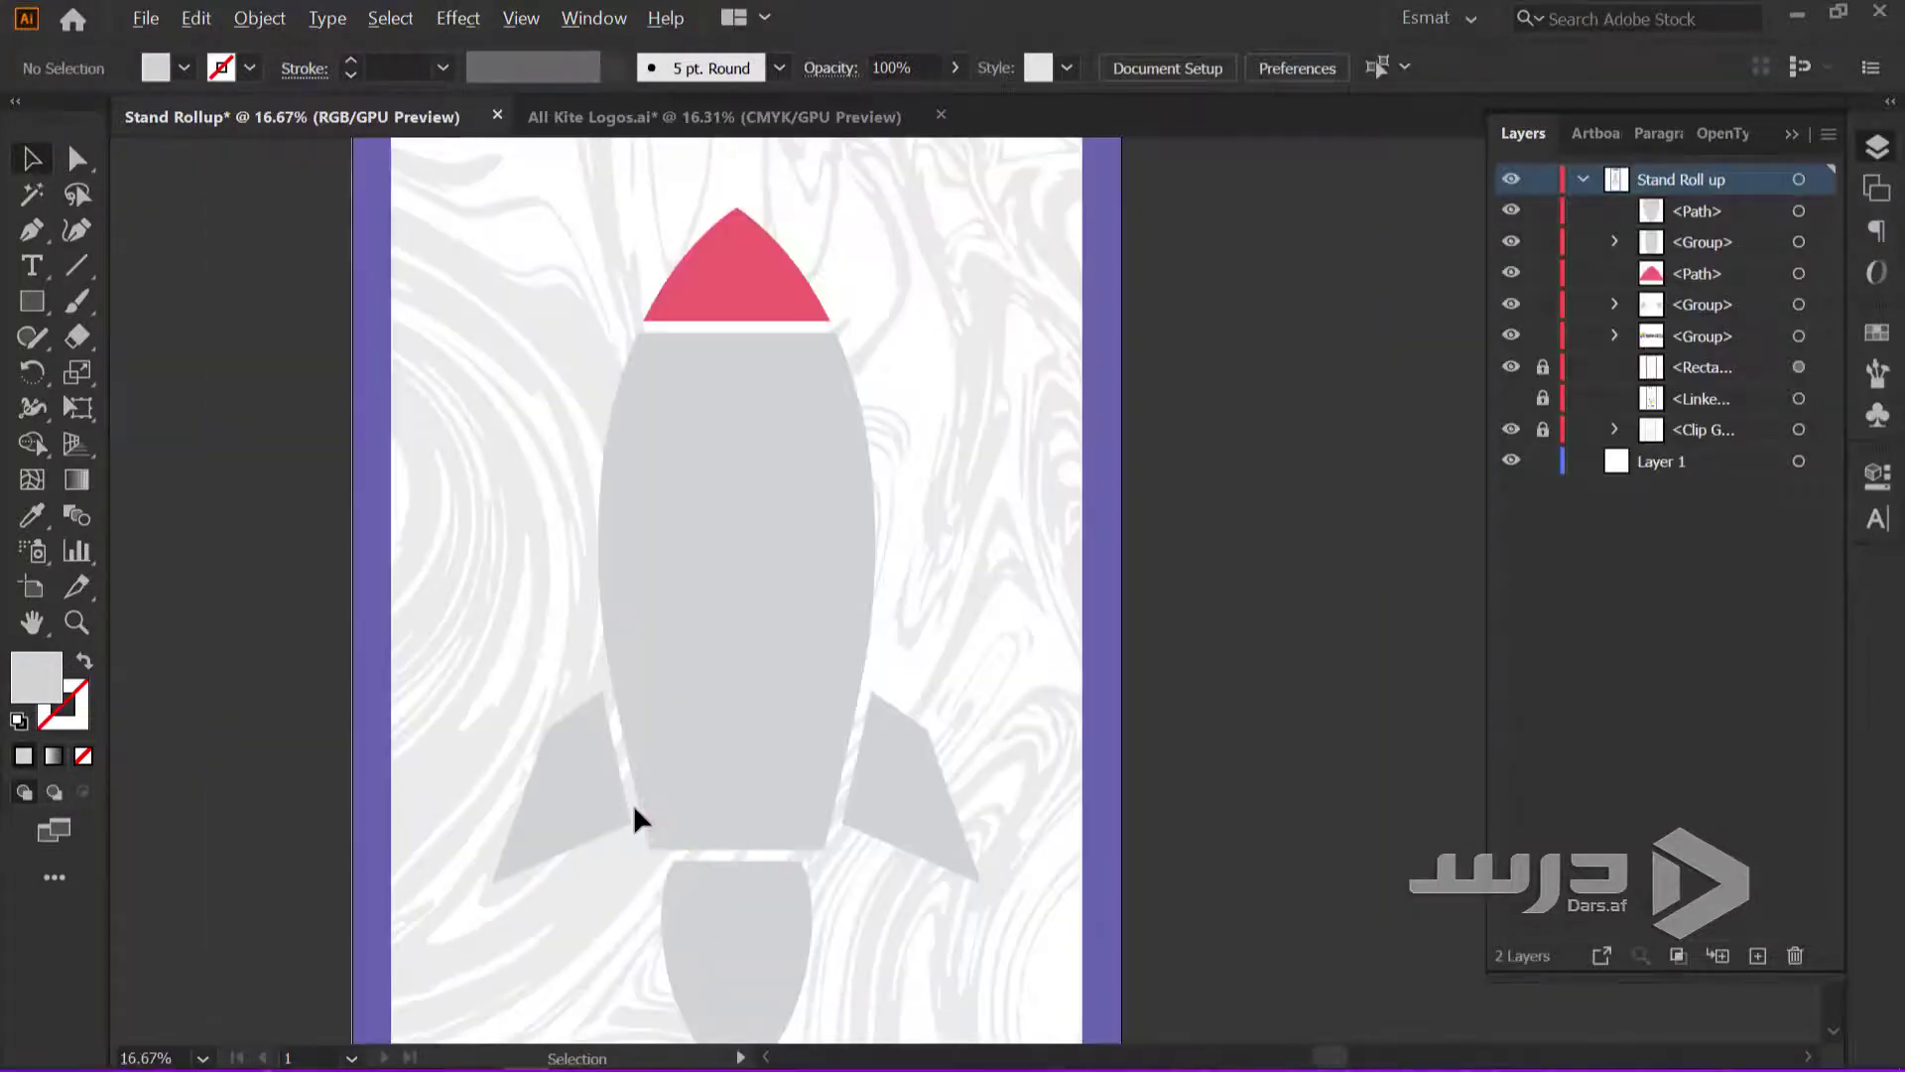
scroll(748, 899, "up", 1)
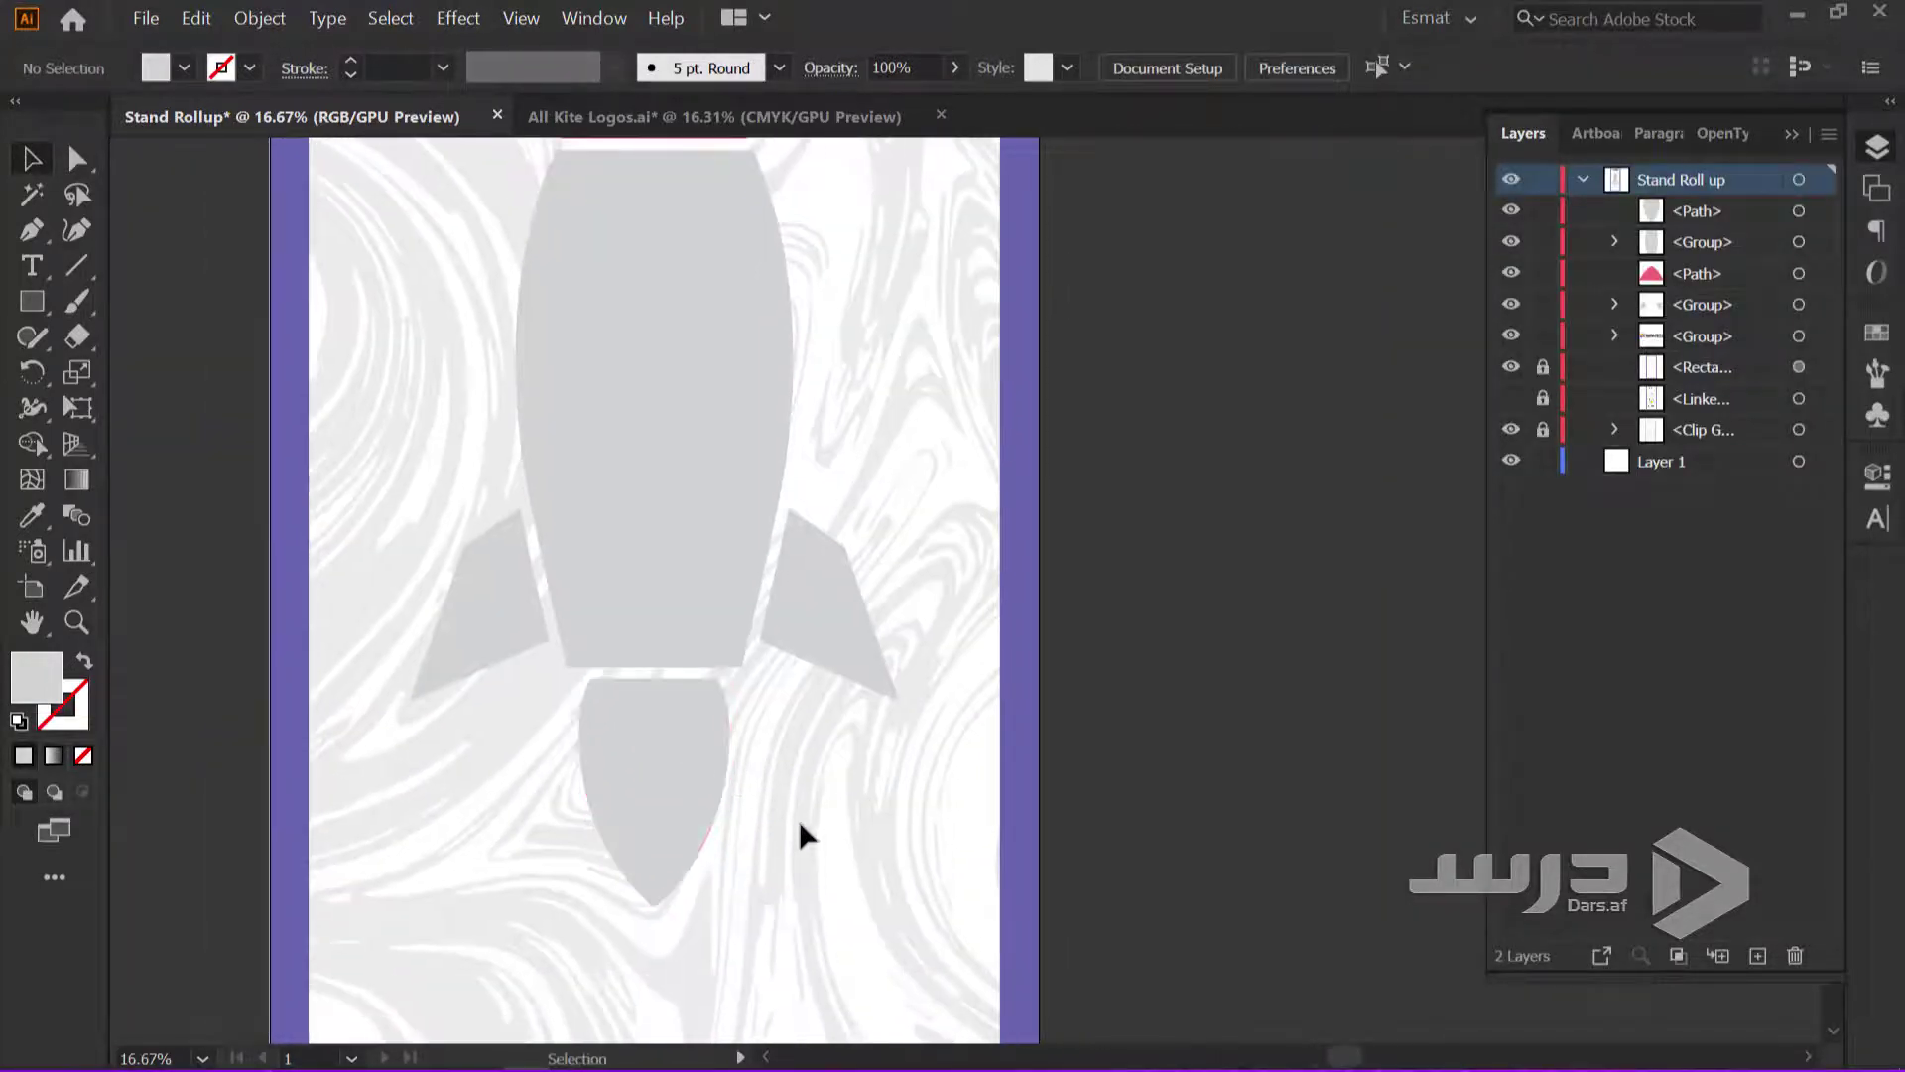
scroll(799, 820, "up", 2)
scroll(800, 819, "down", 1)
scroll(800, 819, "up", 1)
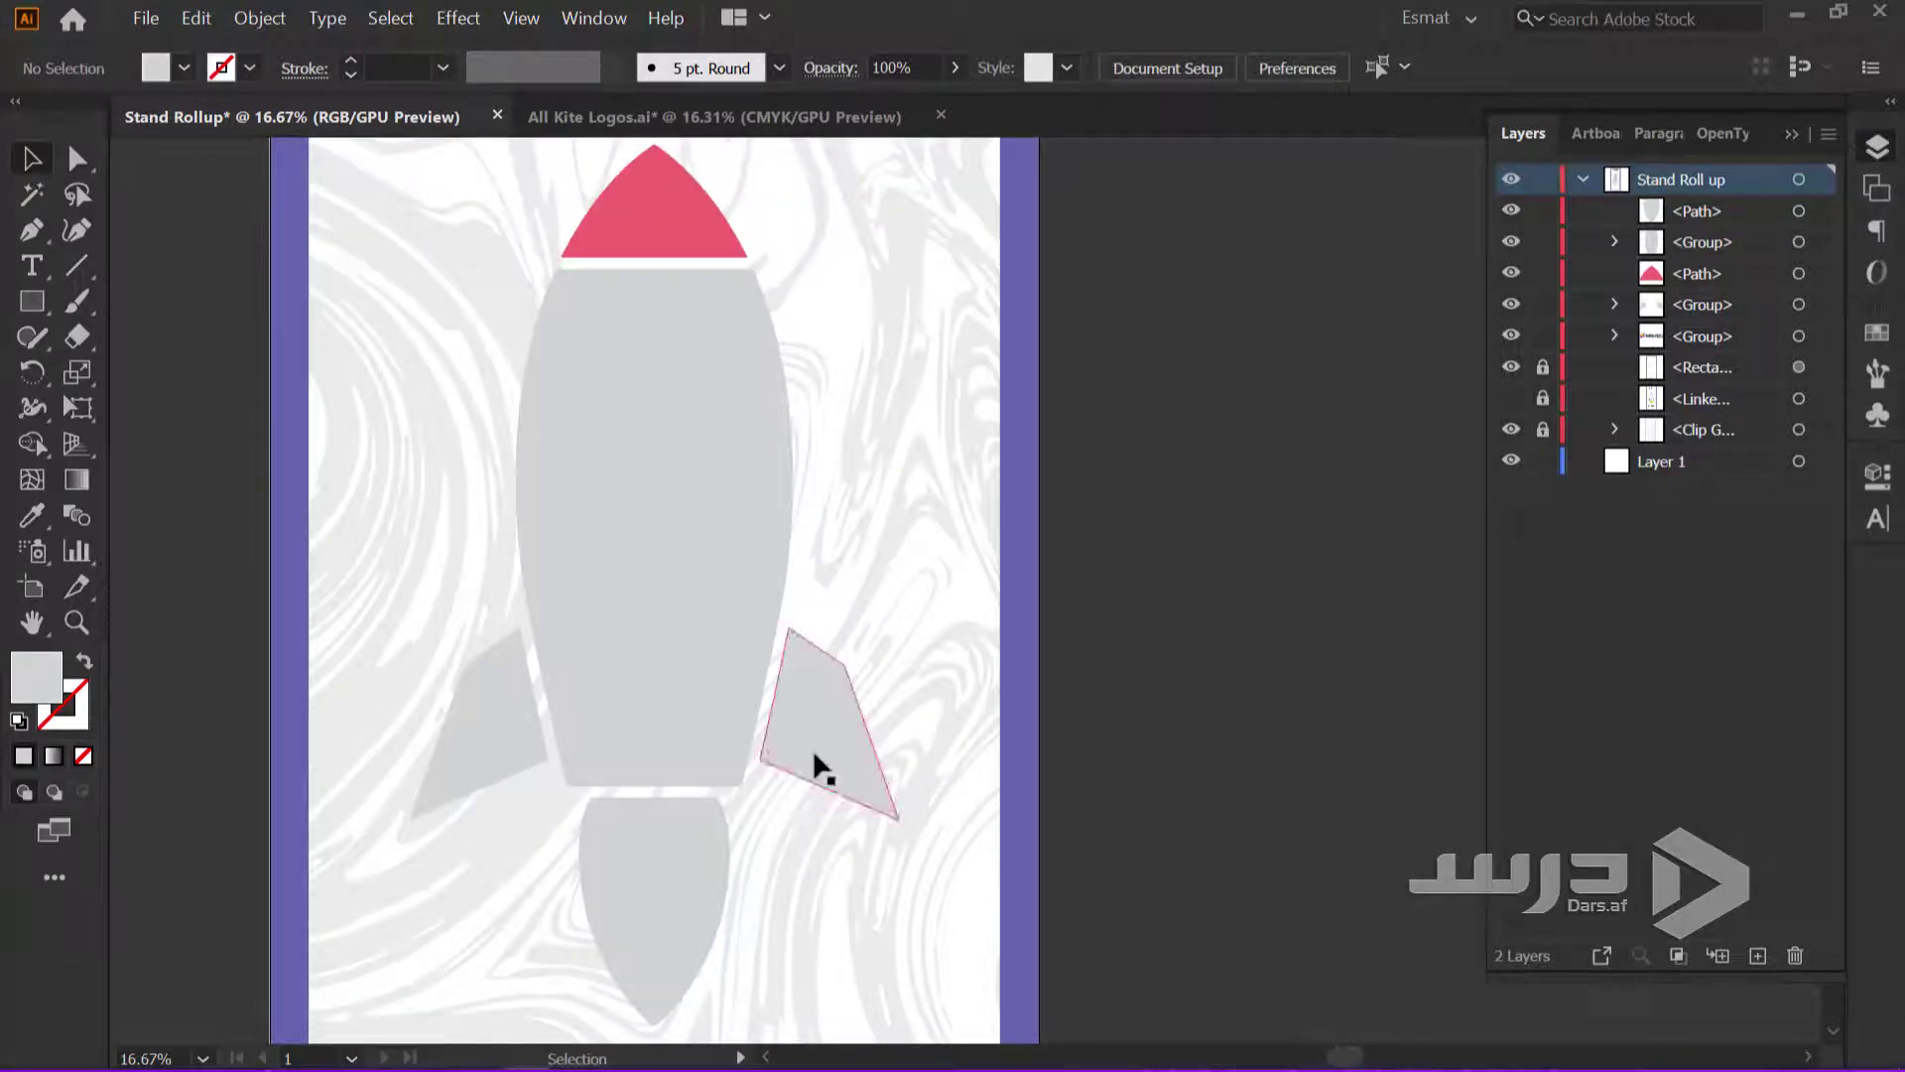
left_click(813, 755)
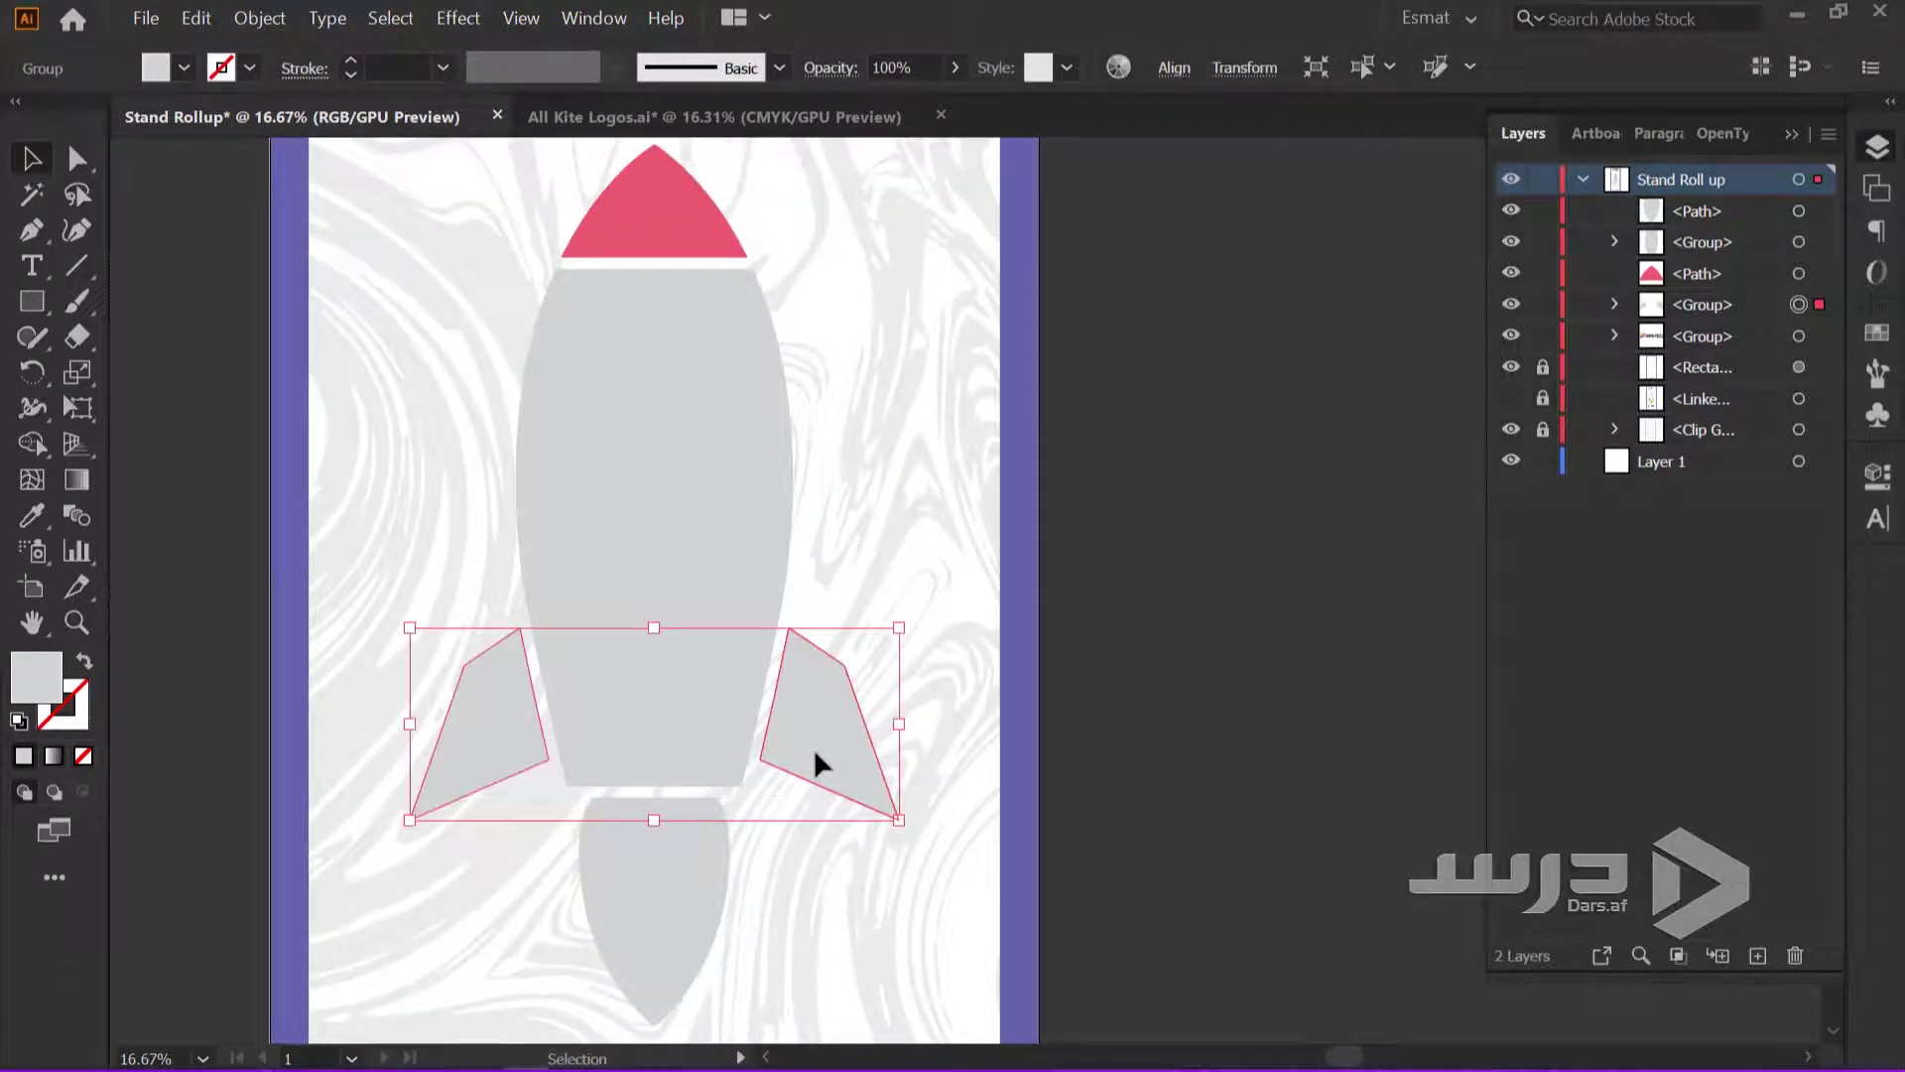
double_click(813, 749)
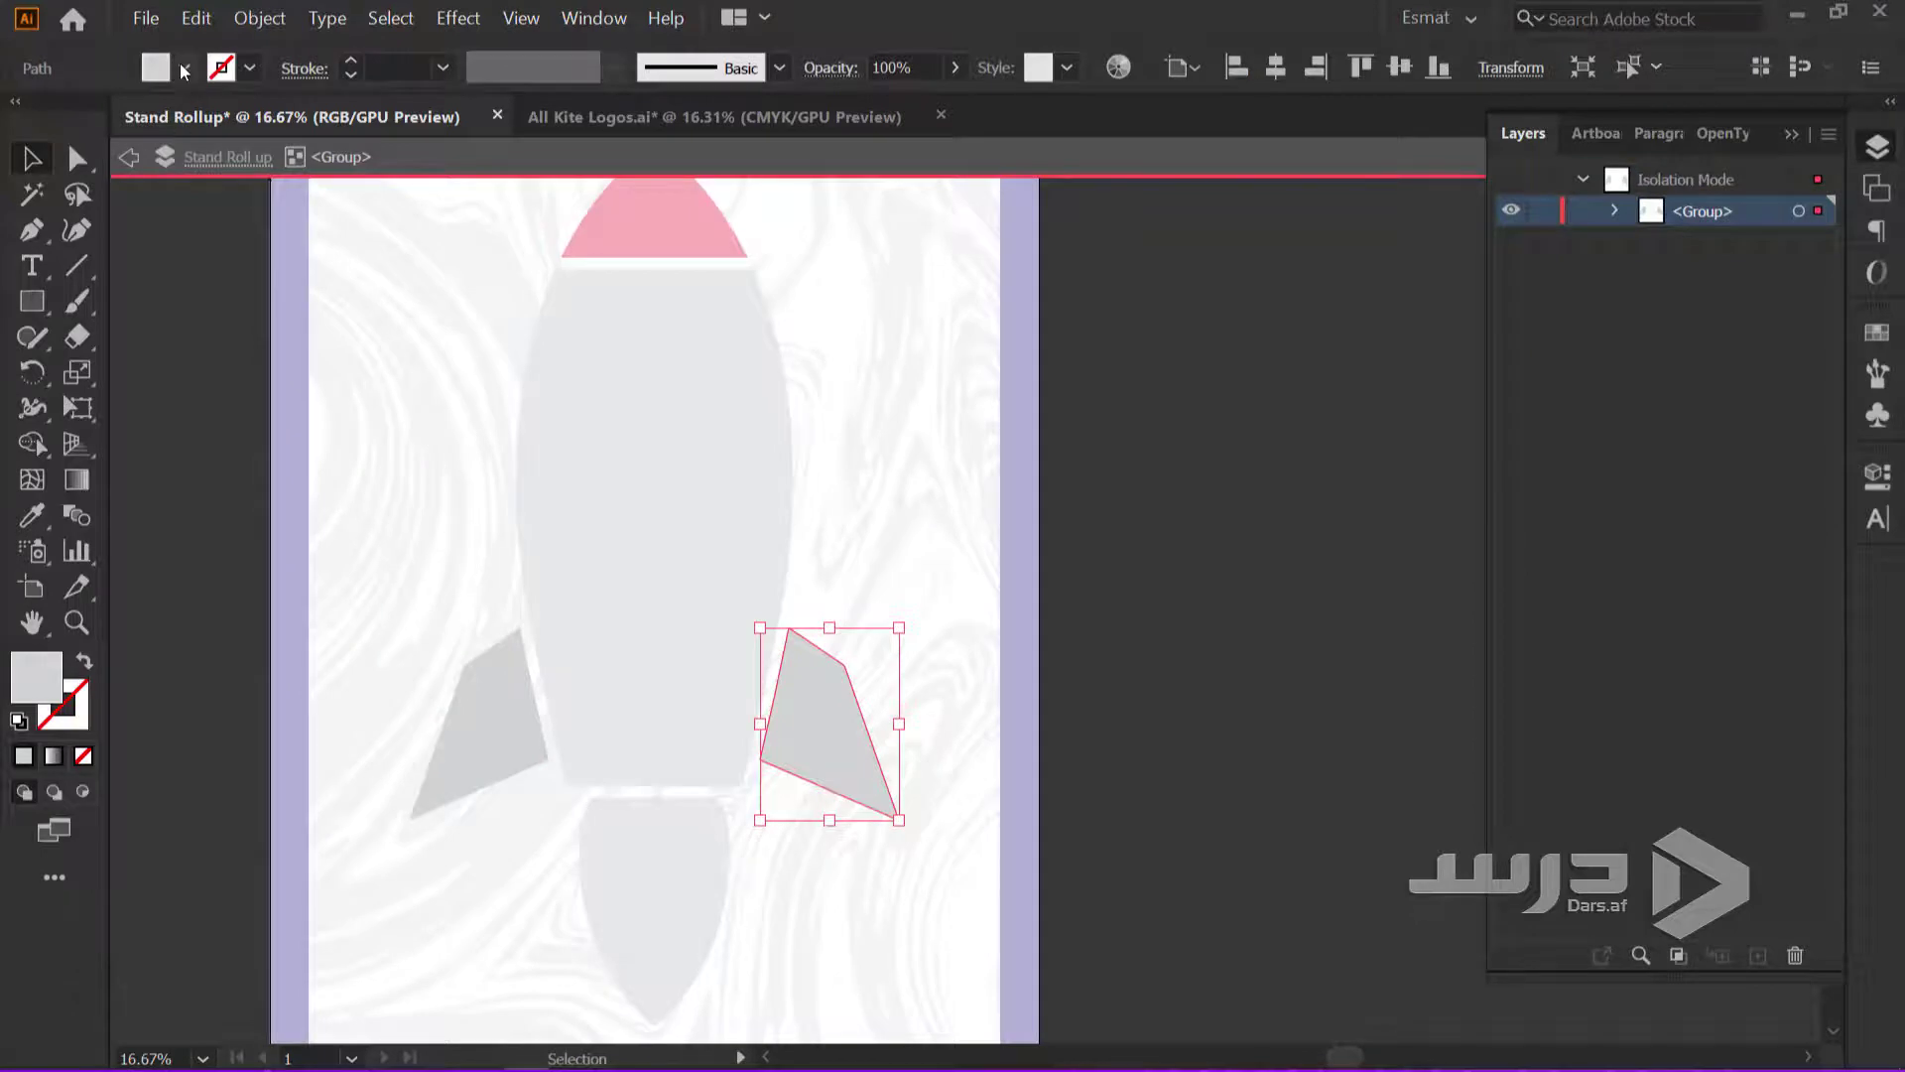
left_click(184, 69)
left_click(40, 223)
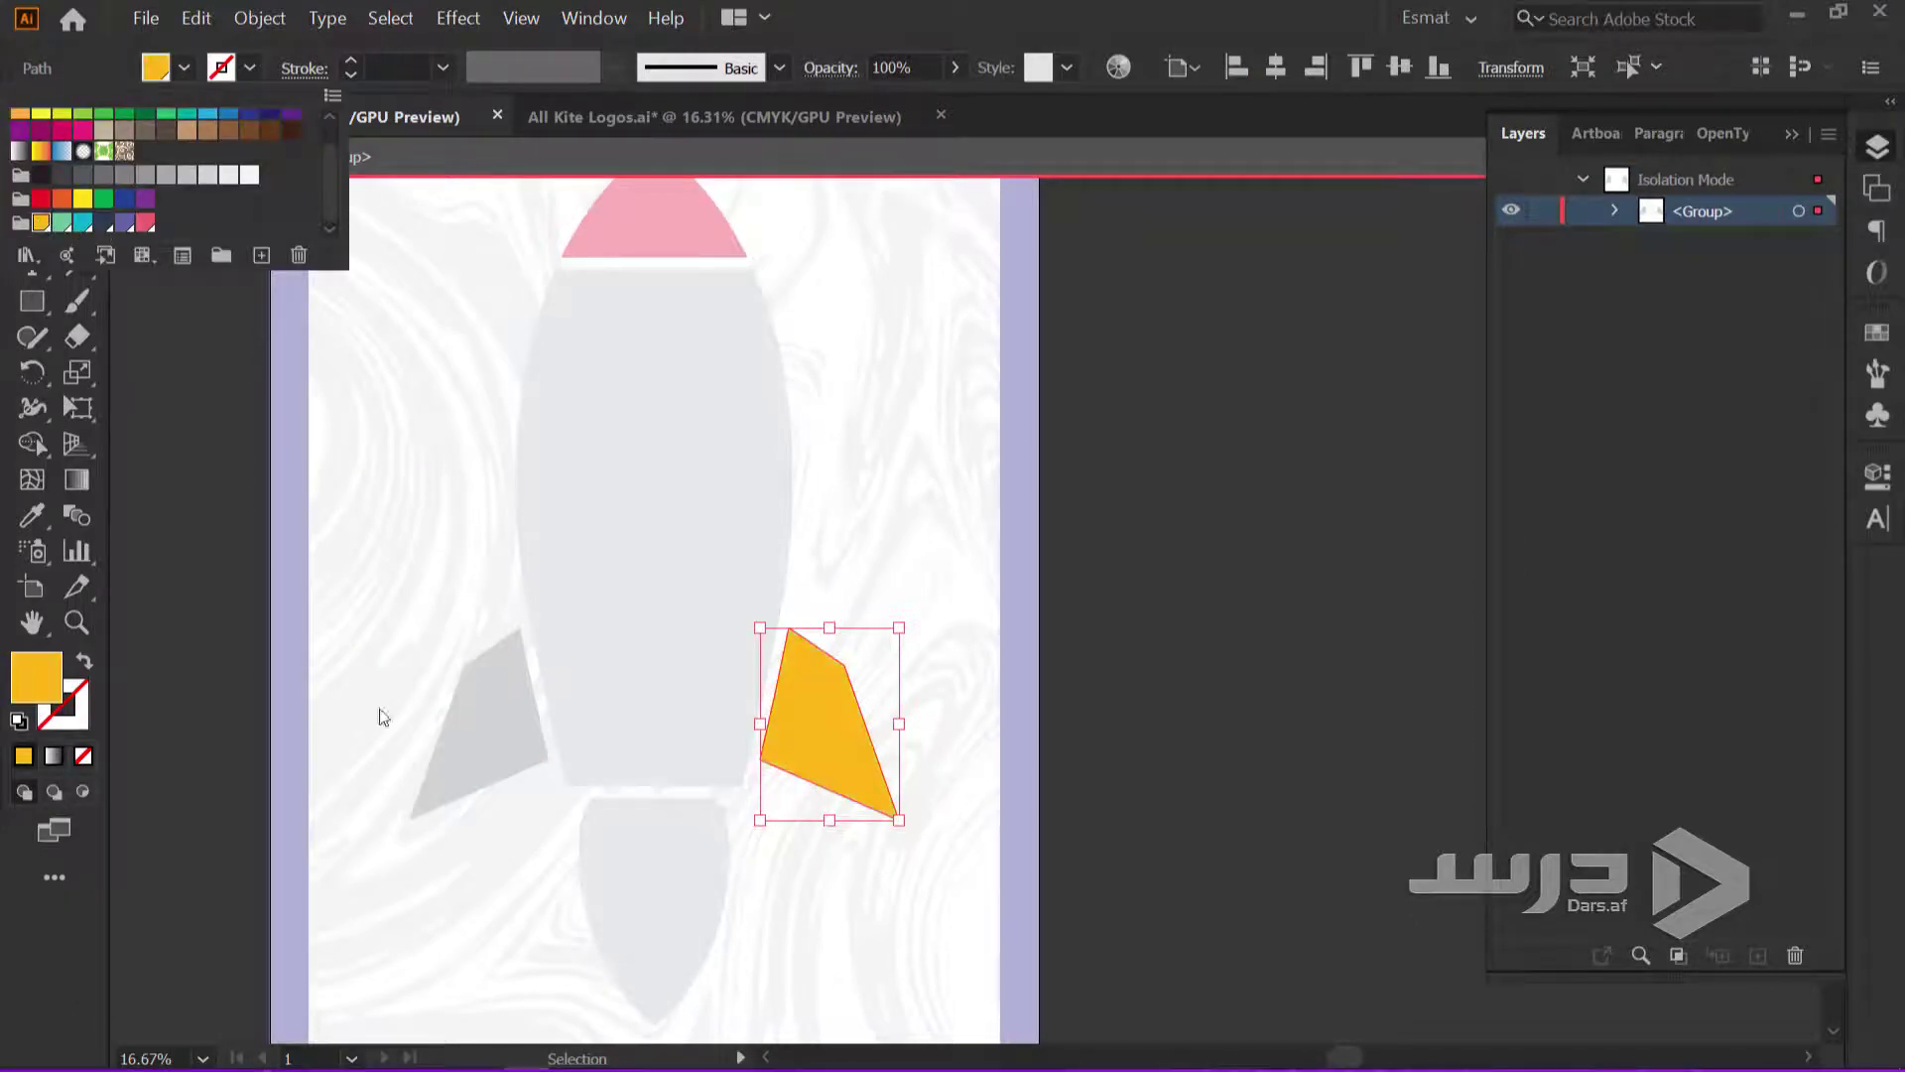
Fill the left rocket fin cyan and exit isolation mode
left_click(466, 749)
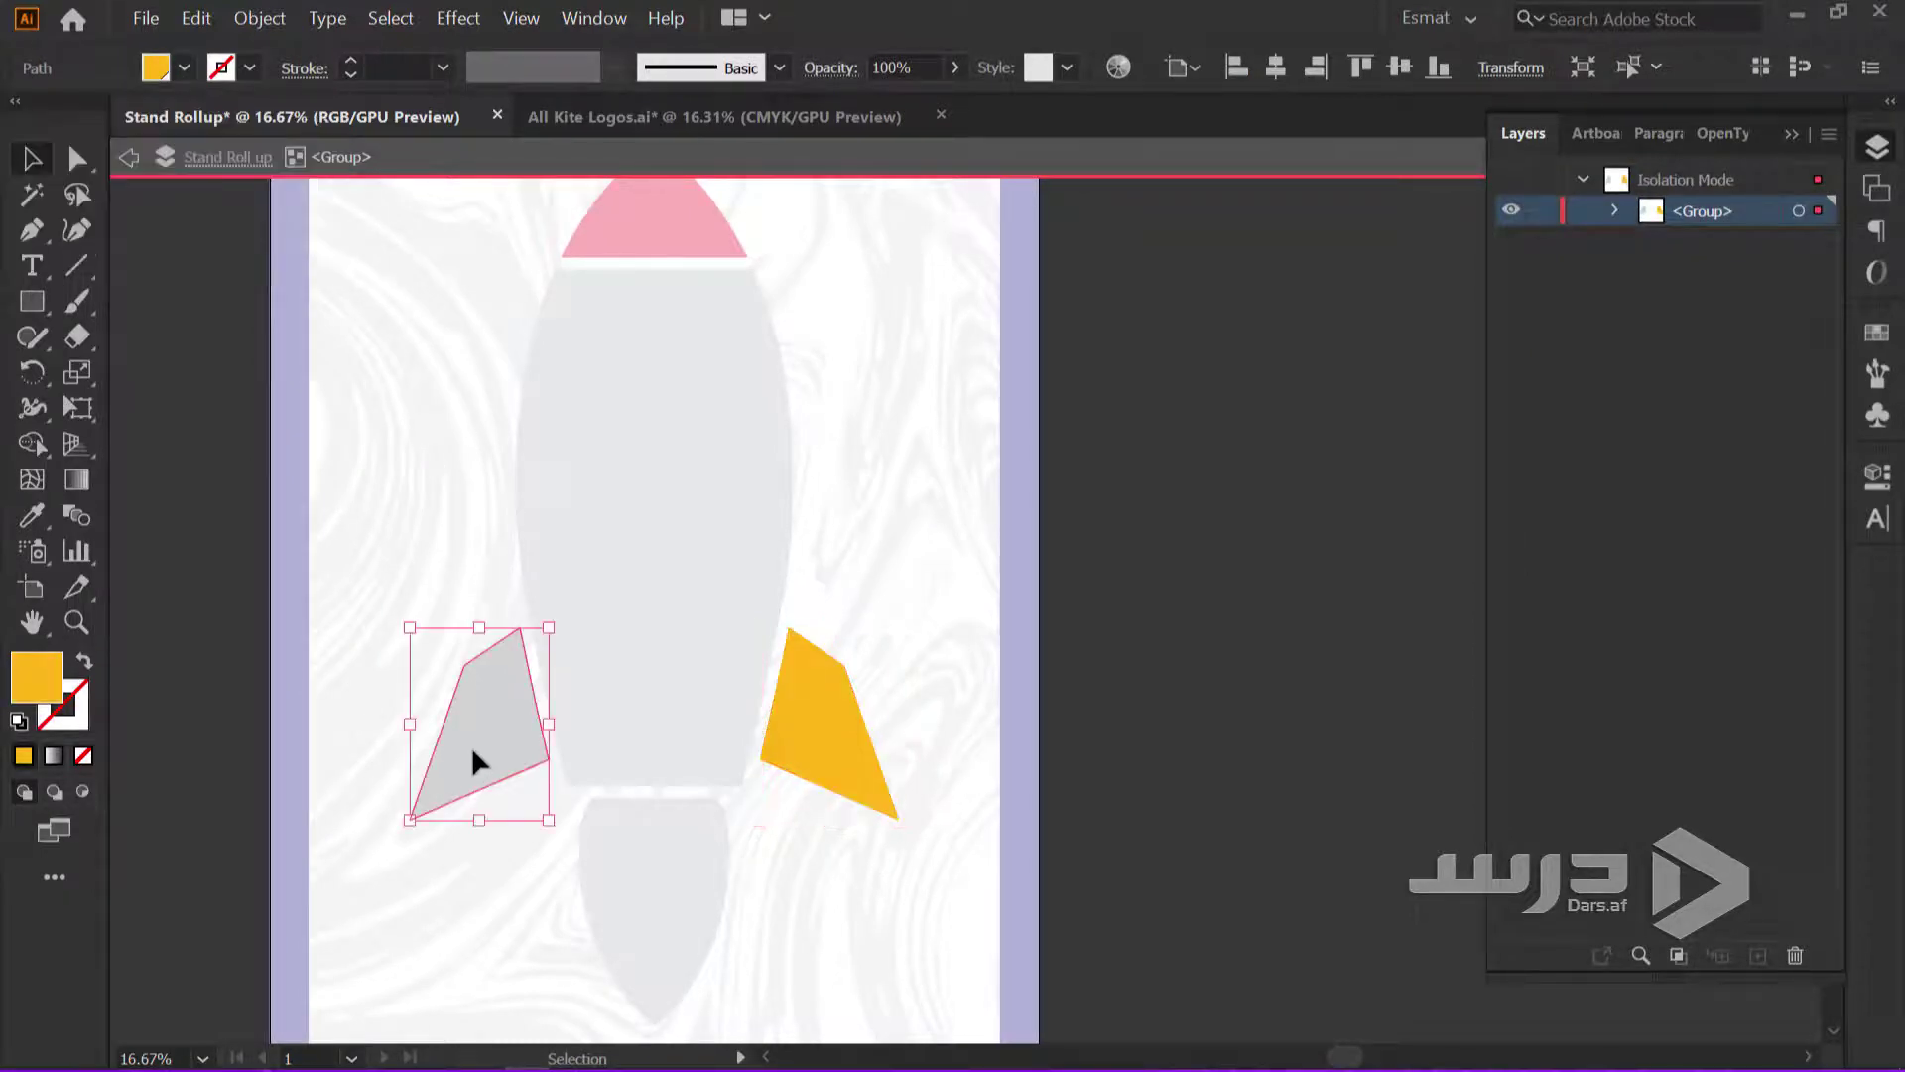
left_click(184, 70)
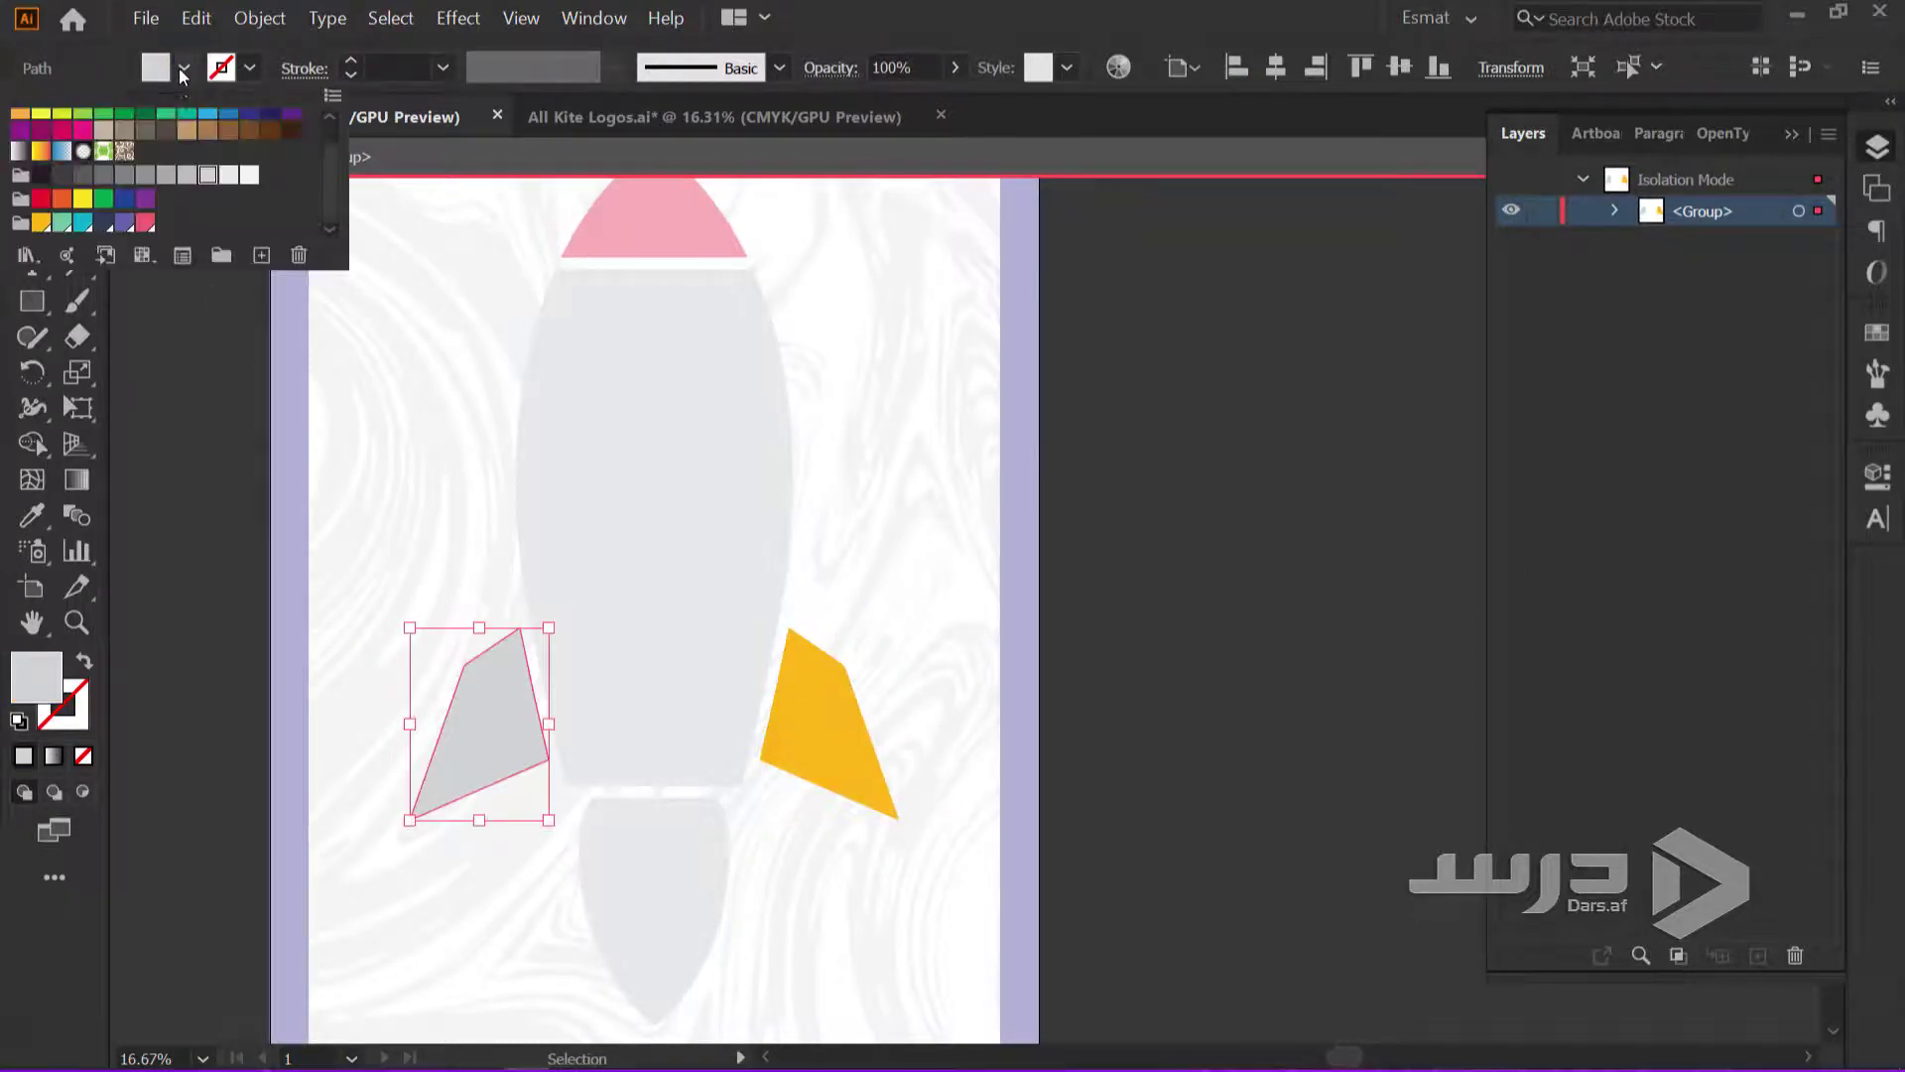
left_click(83, 223)
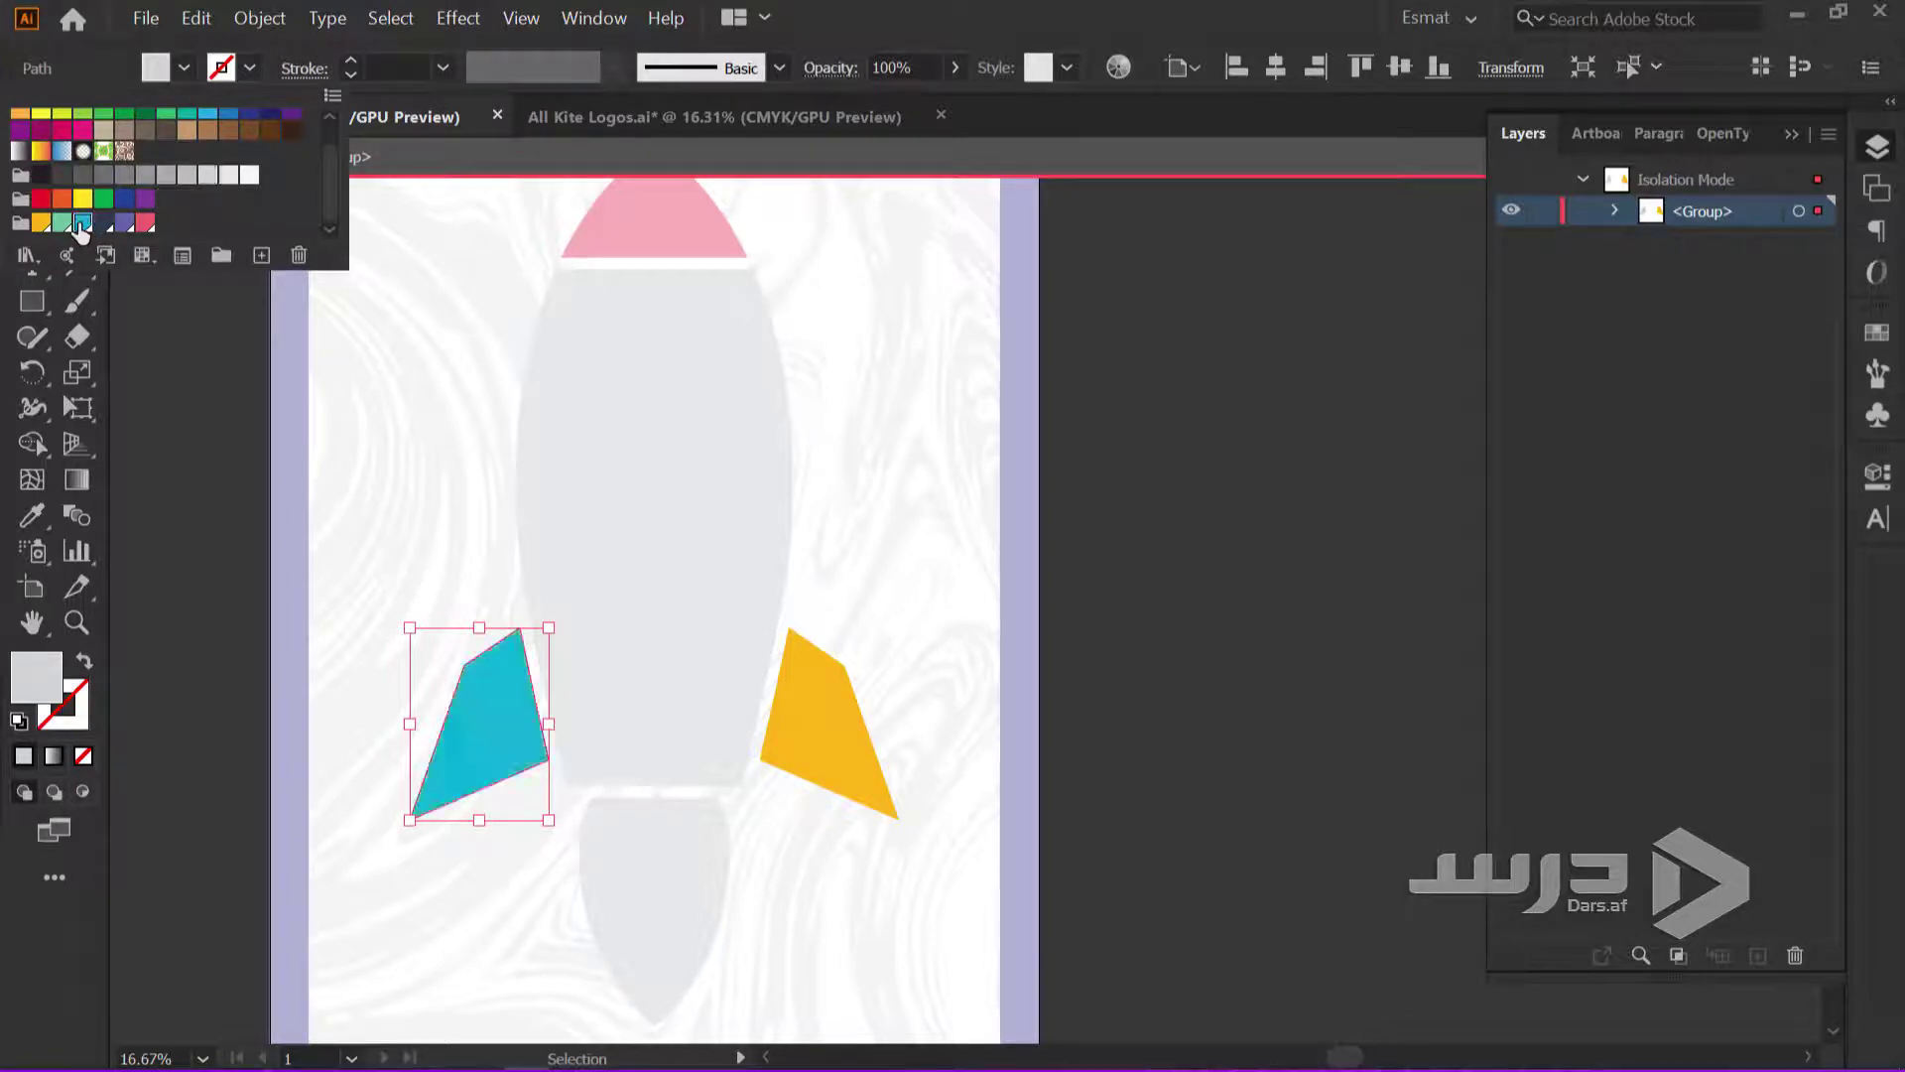
key("Escape")
double_click(676, 921)
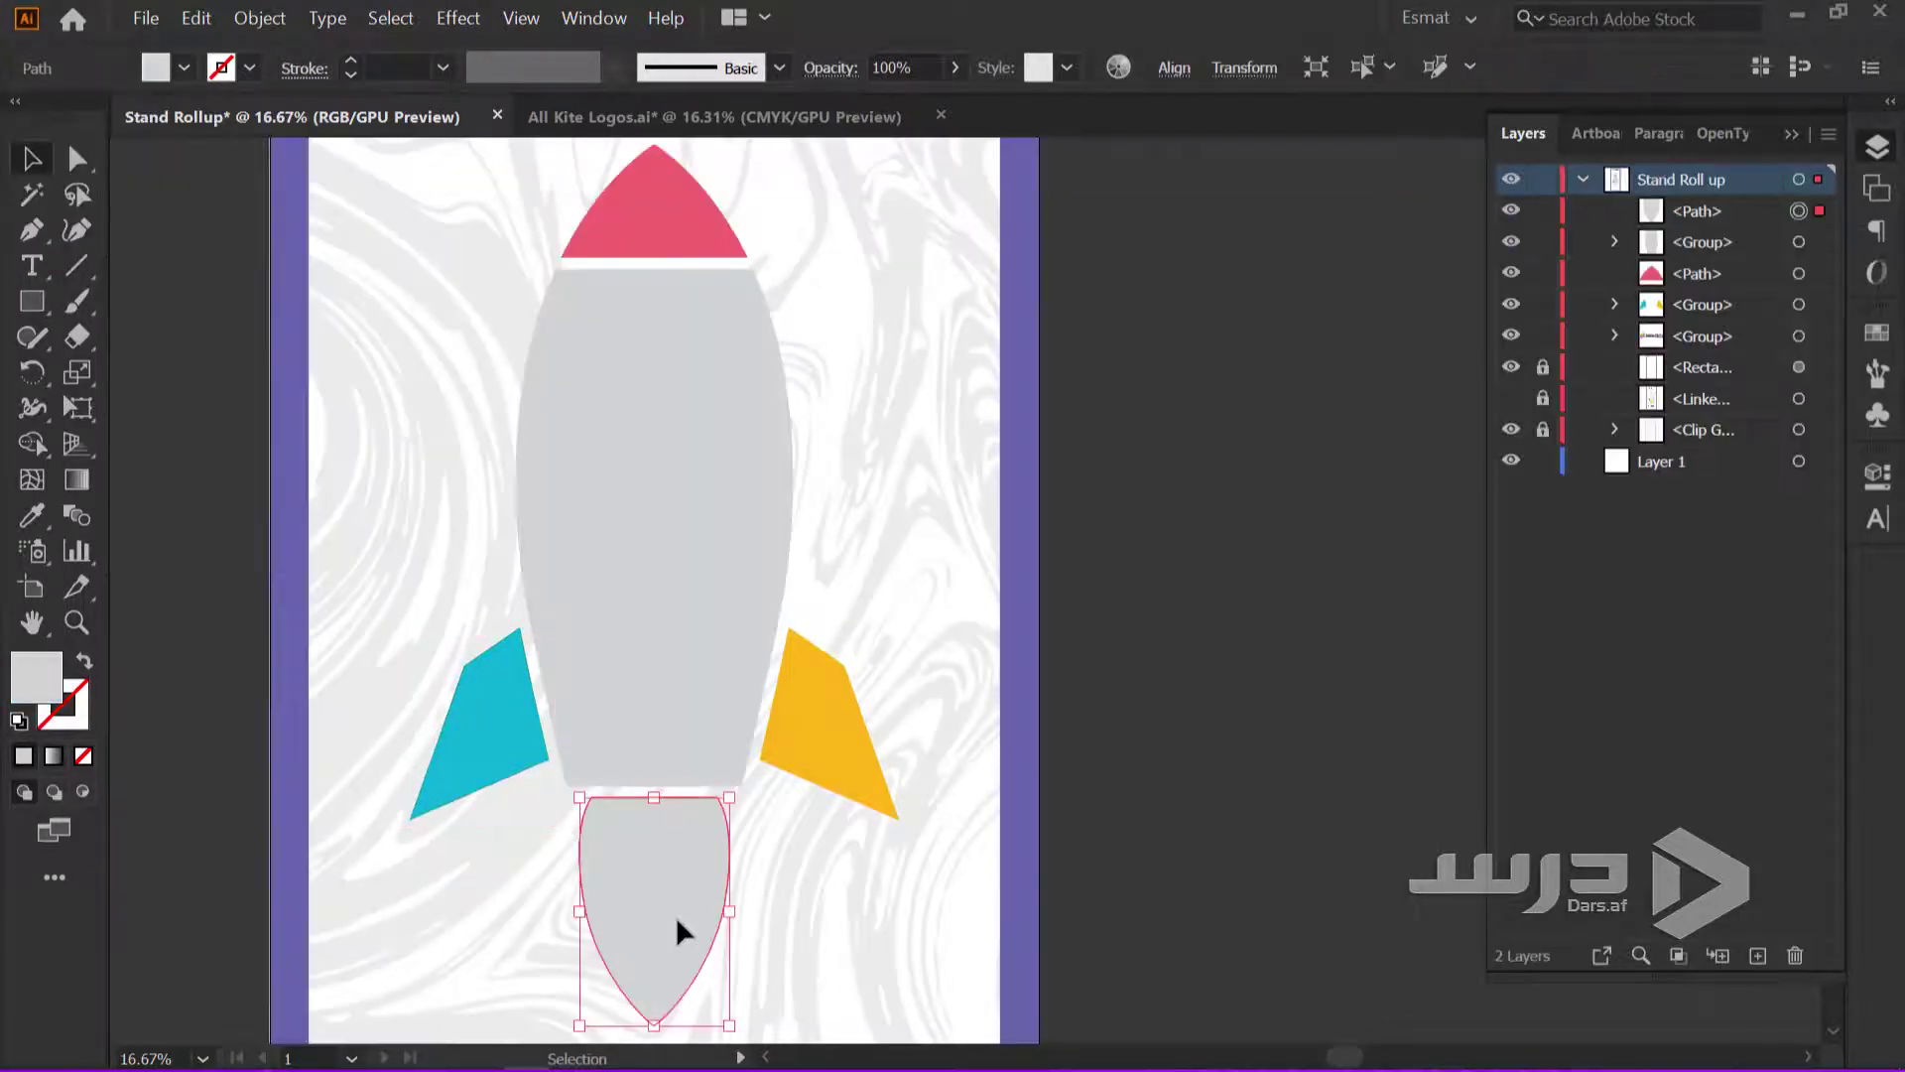
Fill the flame shape below the rocket with a purple swatch
scroll(667, 863, "down", 2)
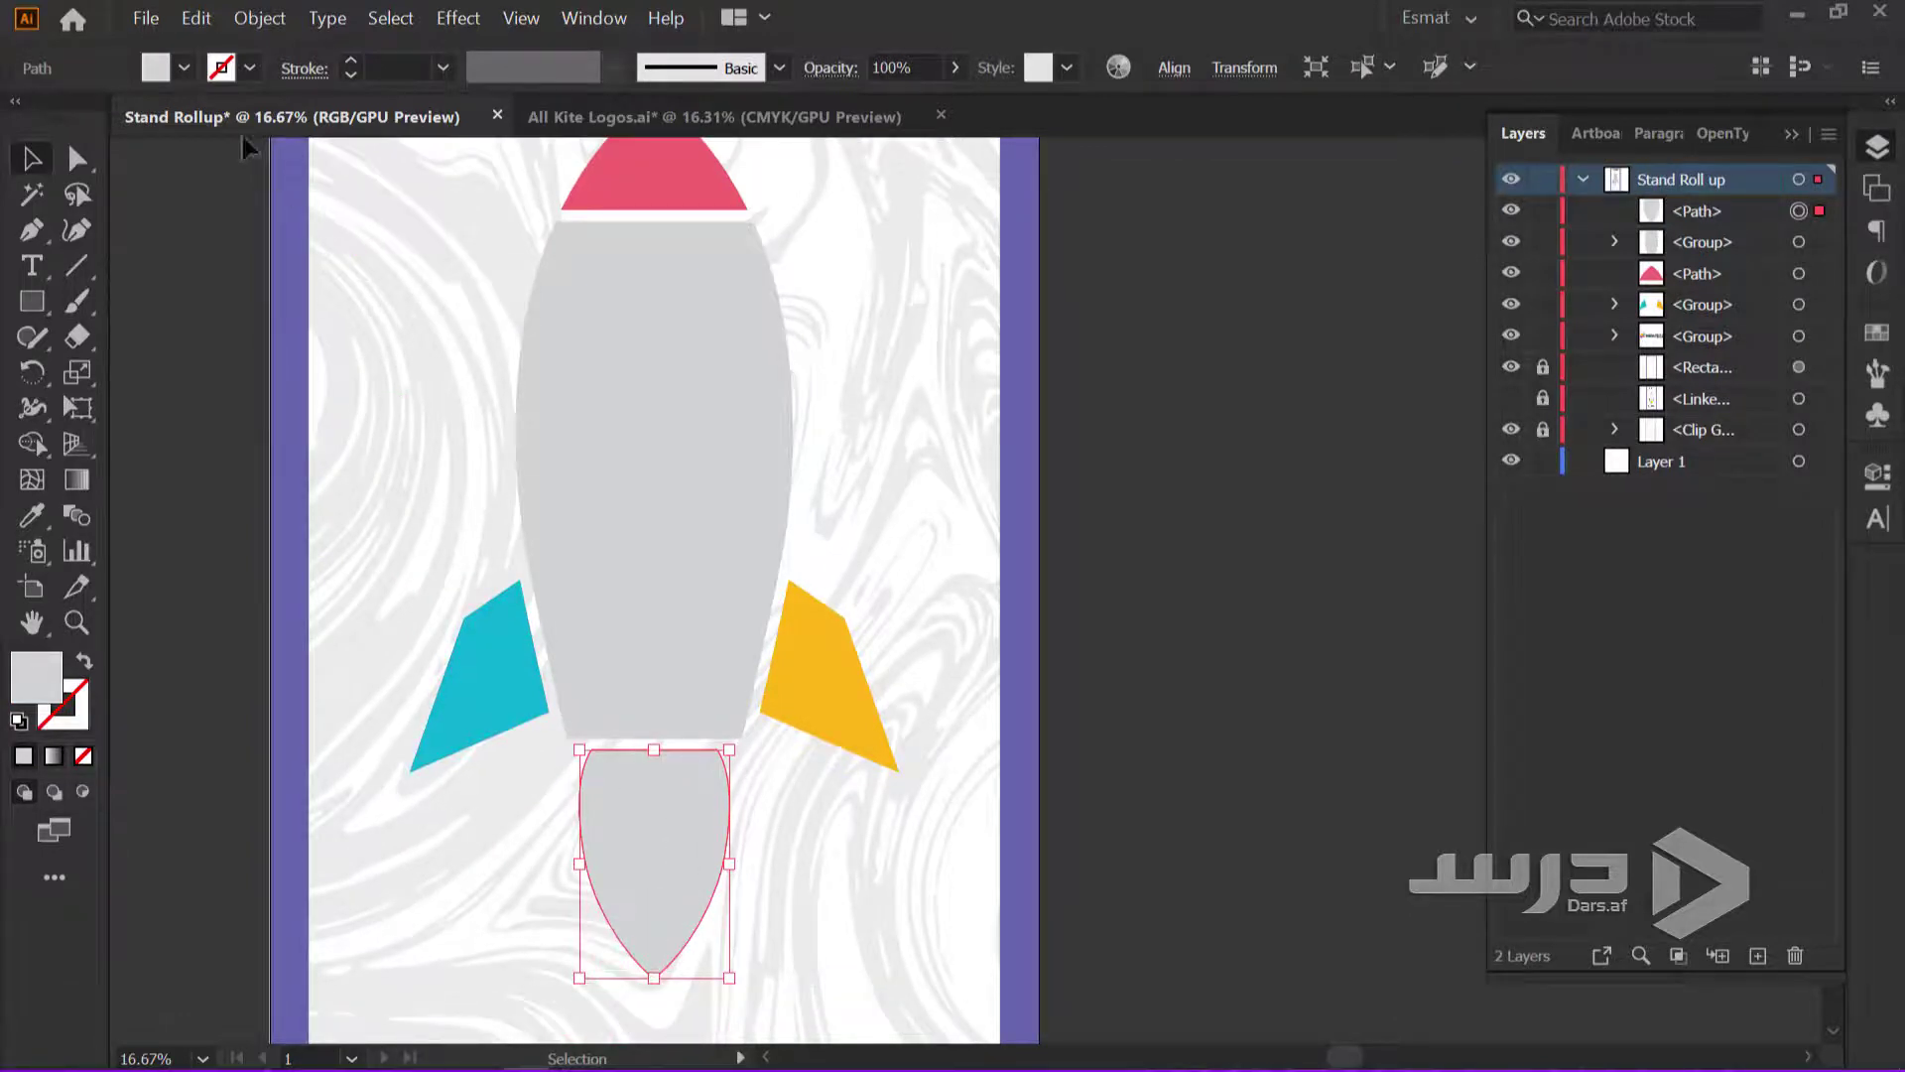
left_click(186, 70)
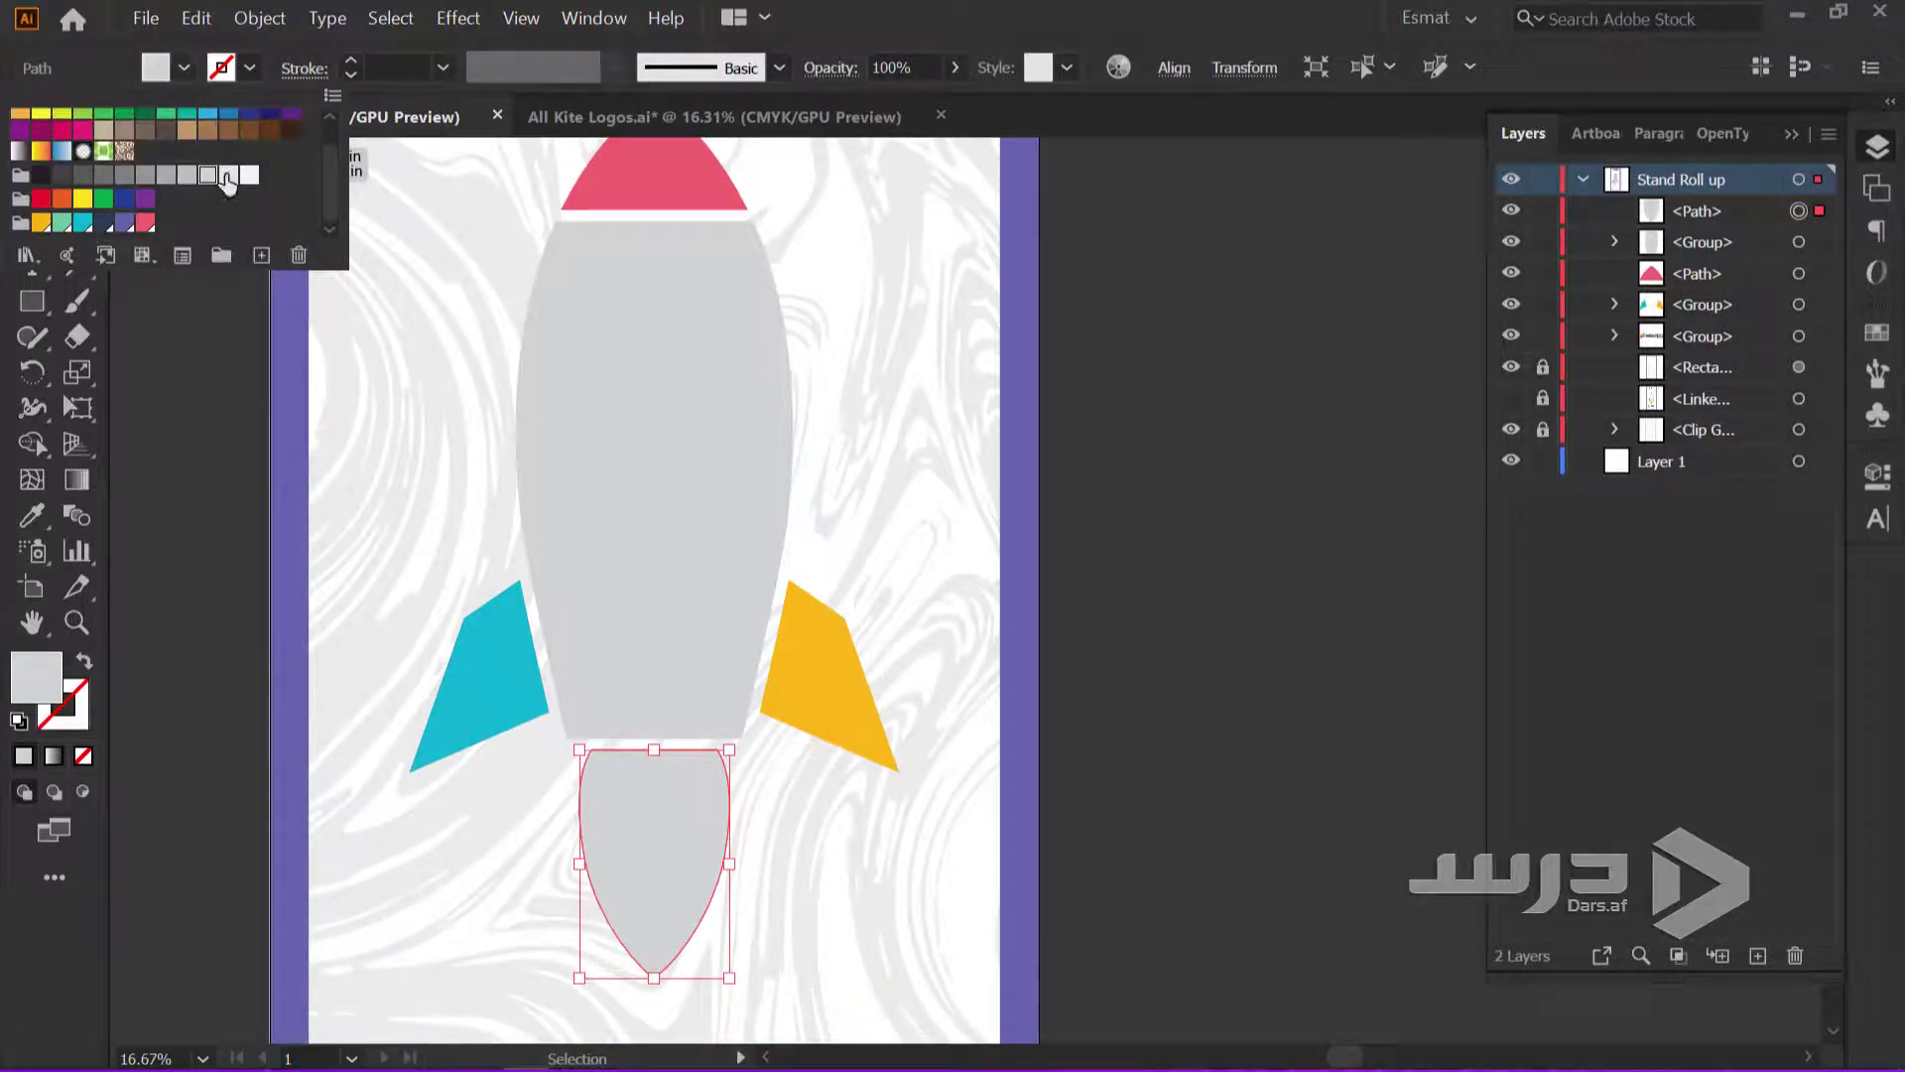
left_click(123, 223)
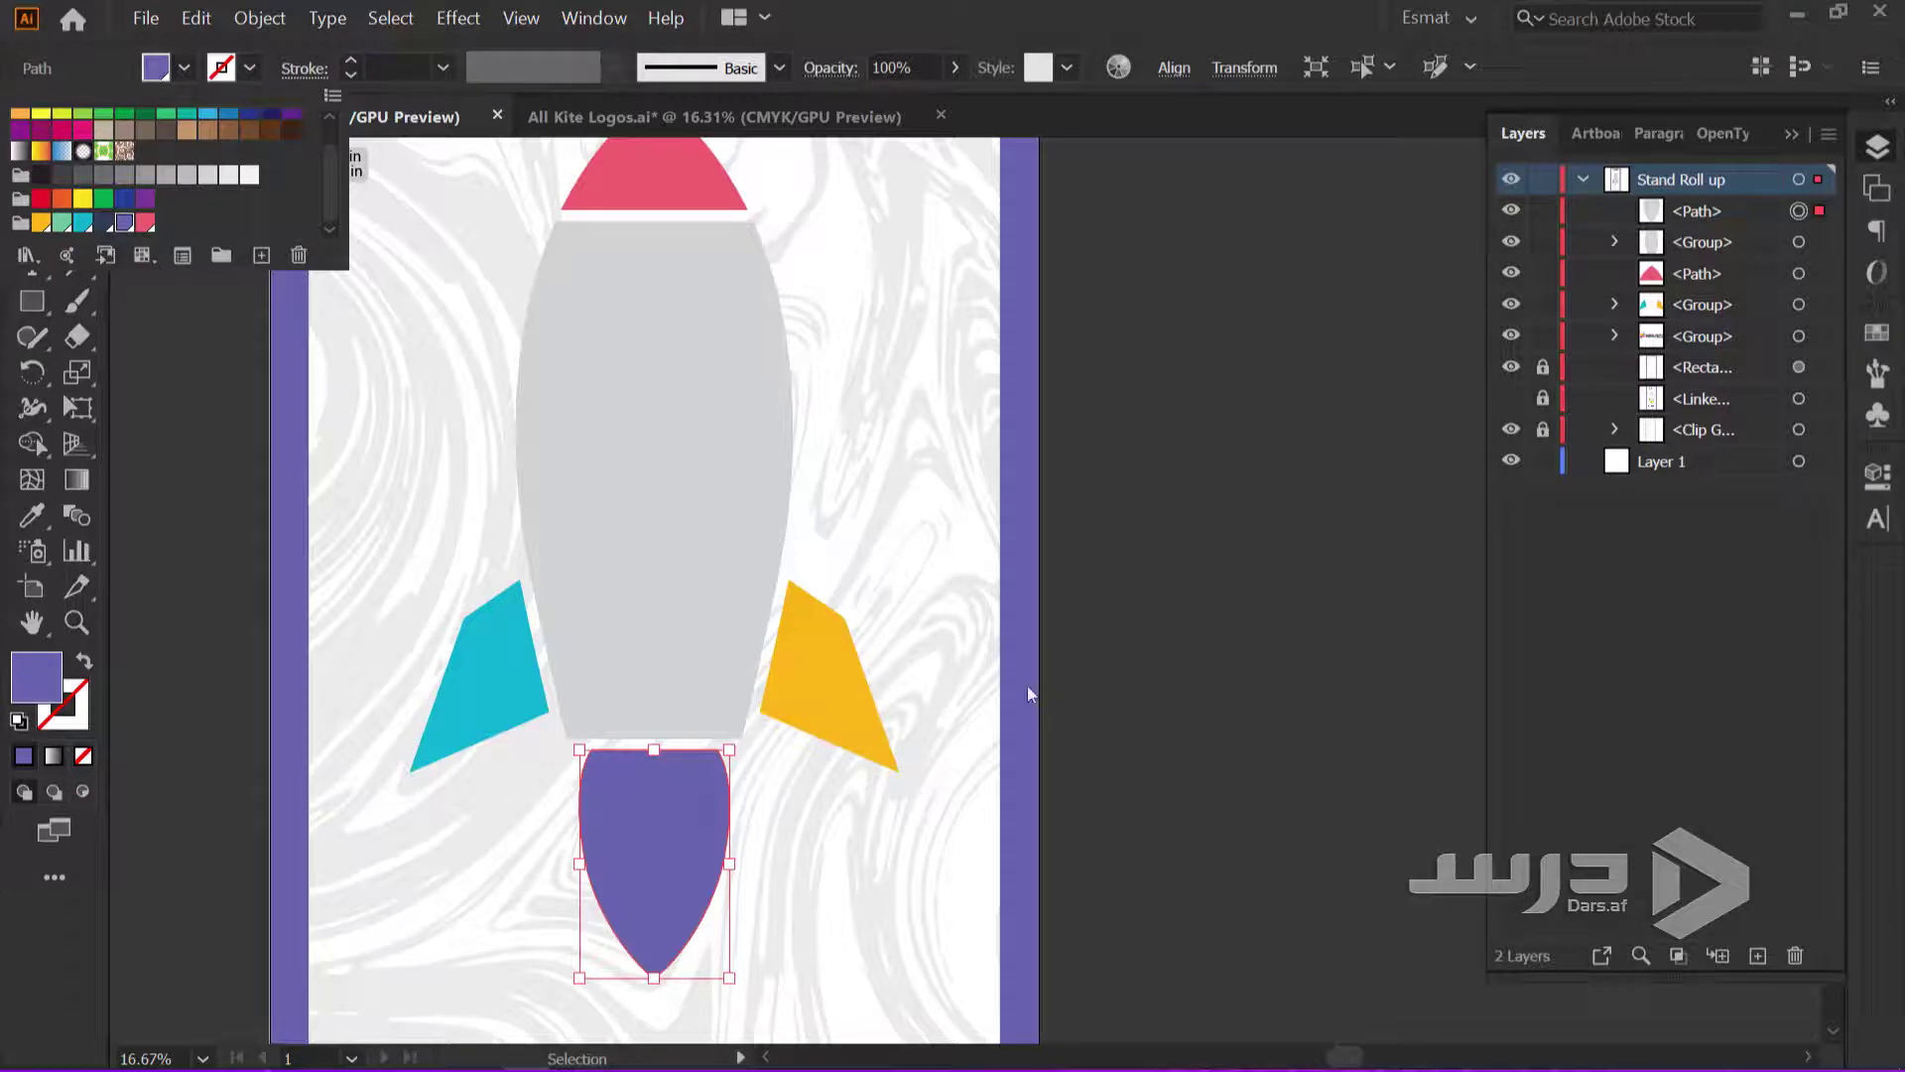
left_click(1307, 762)
left_click(883, 881)
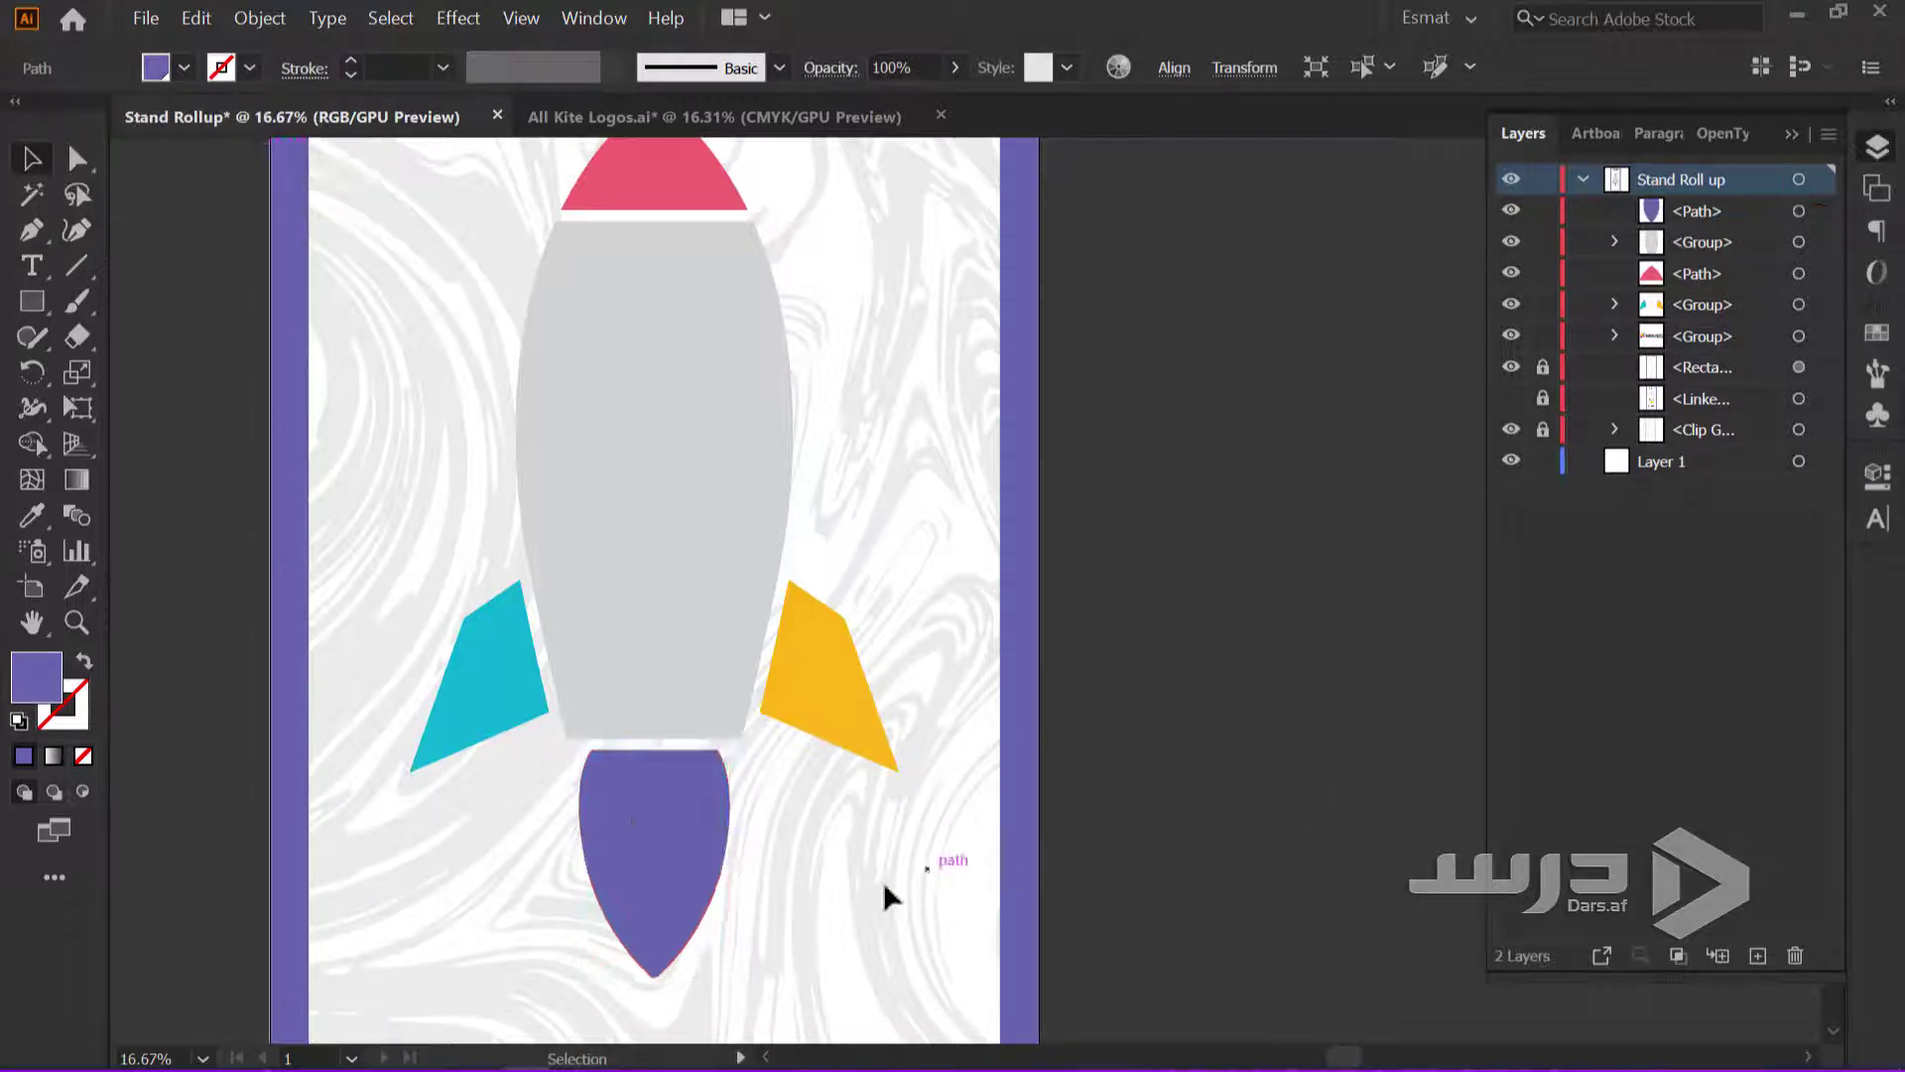
Change the rocket body's fill to a lighter, near-white grey swatch
left_click(710, 413)
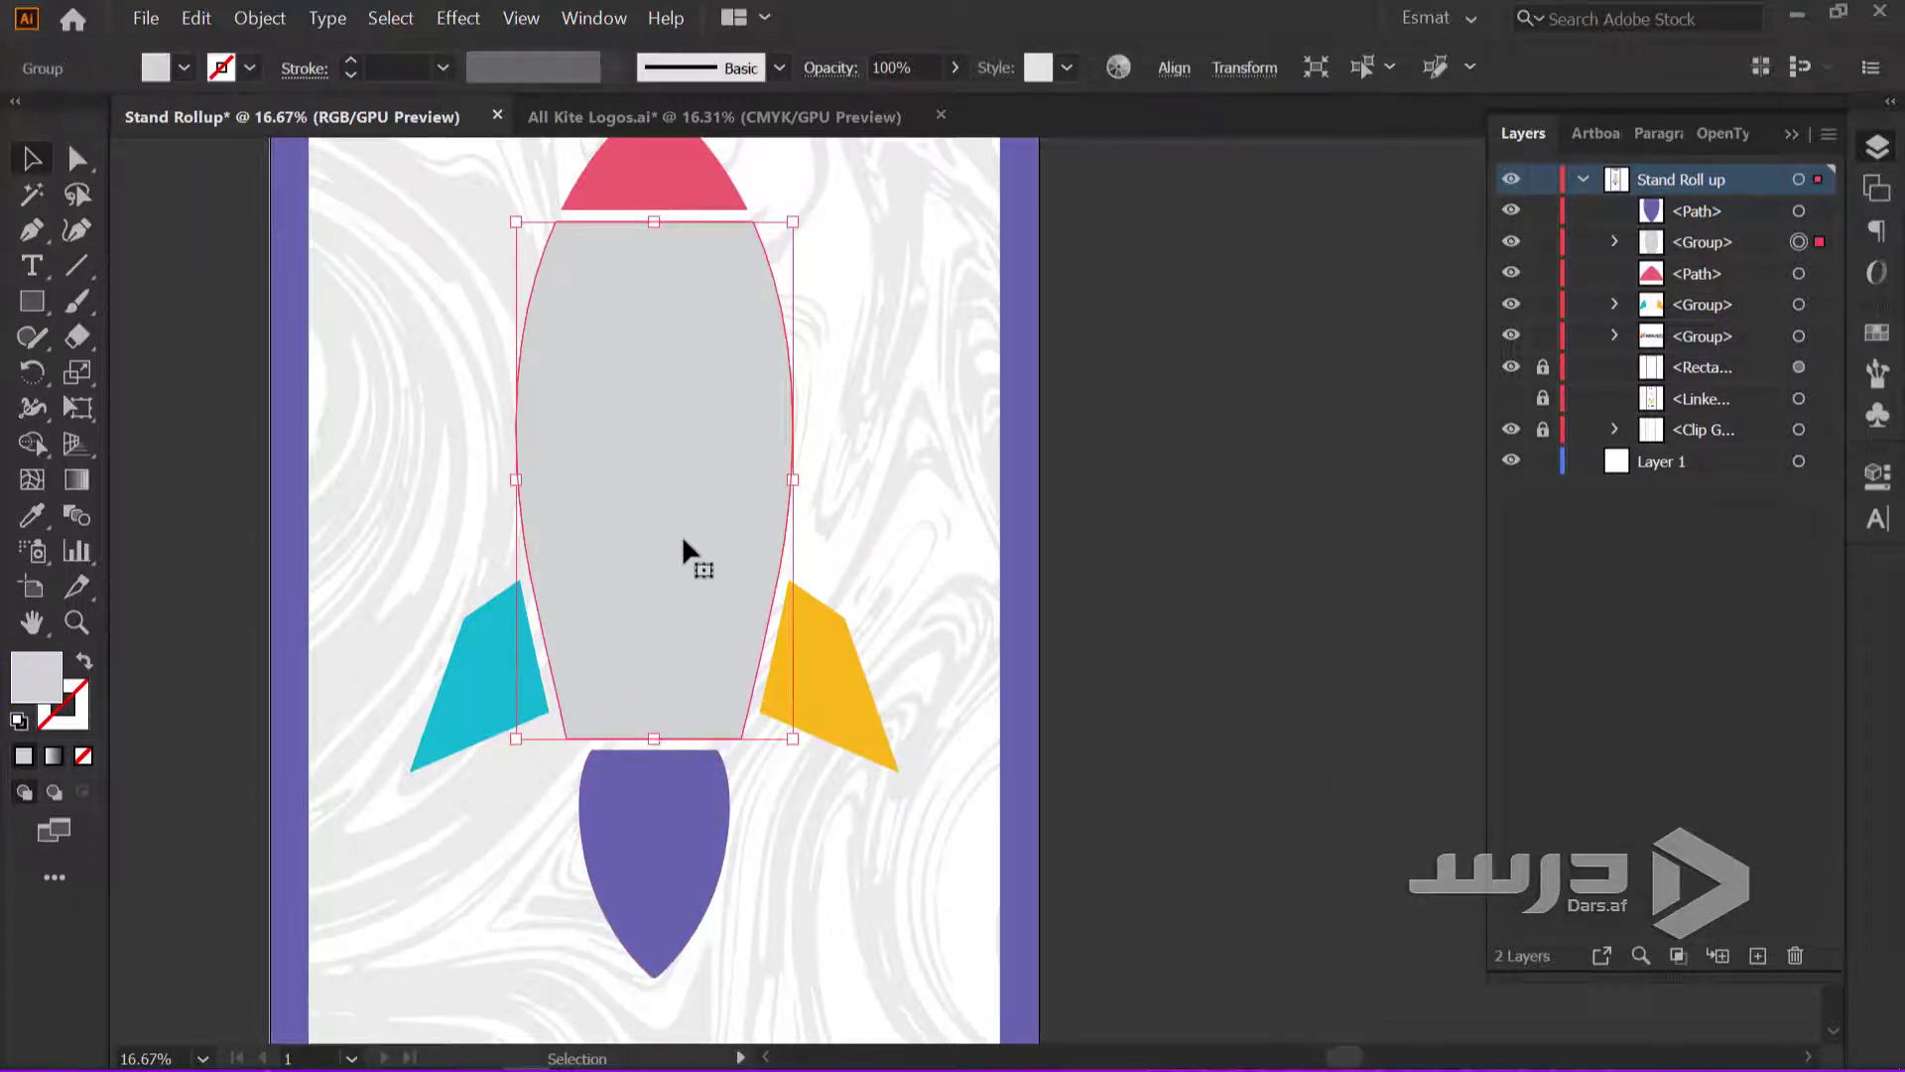
left_click(185, 69)
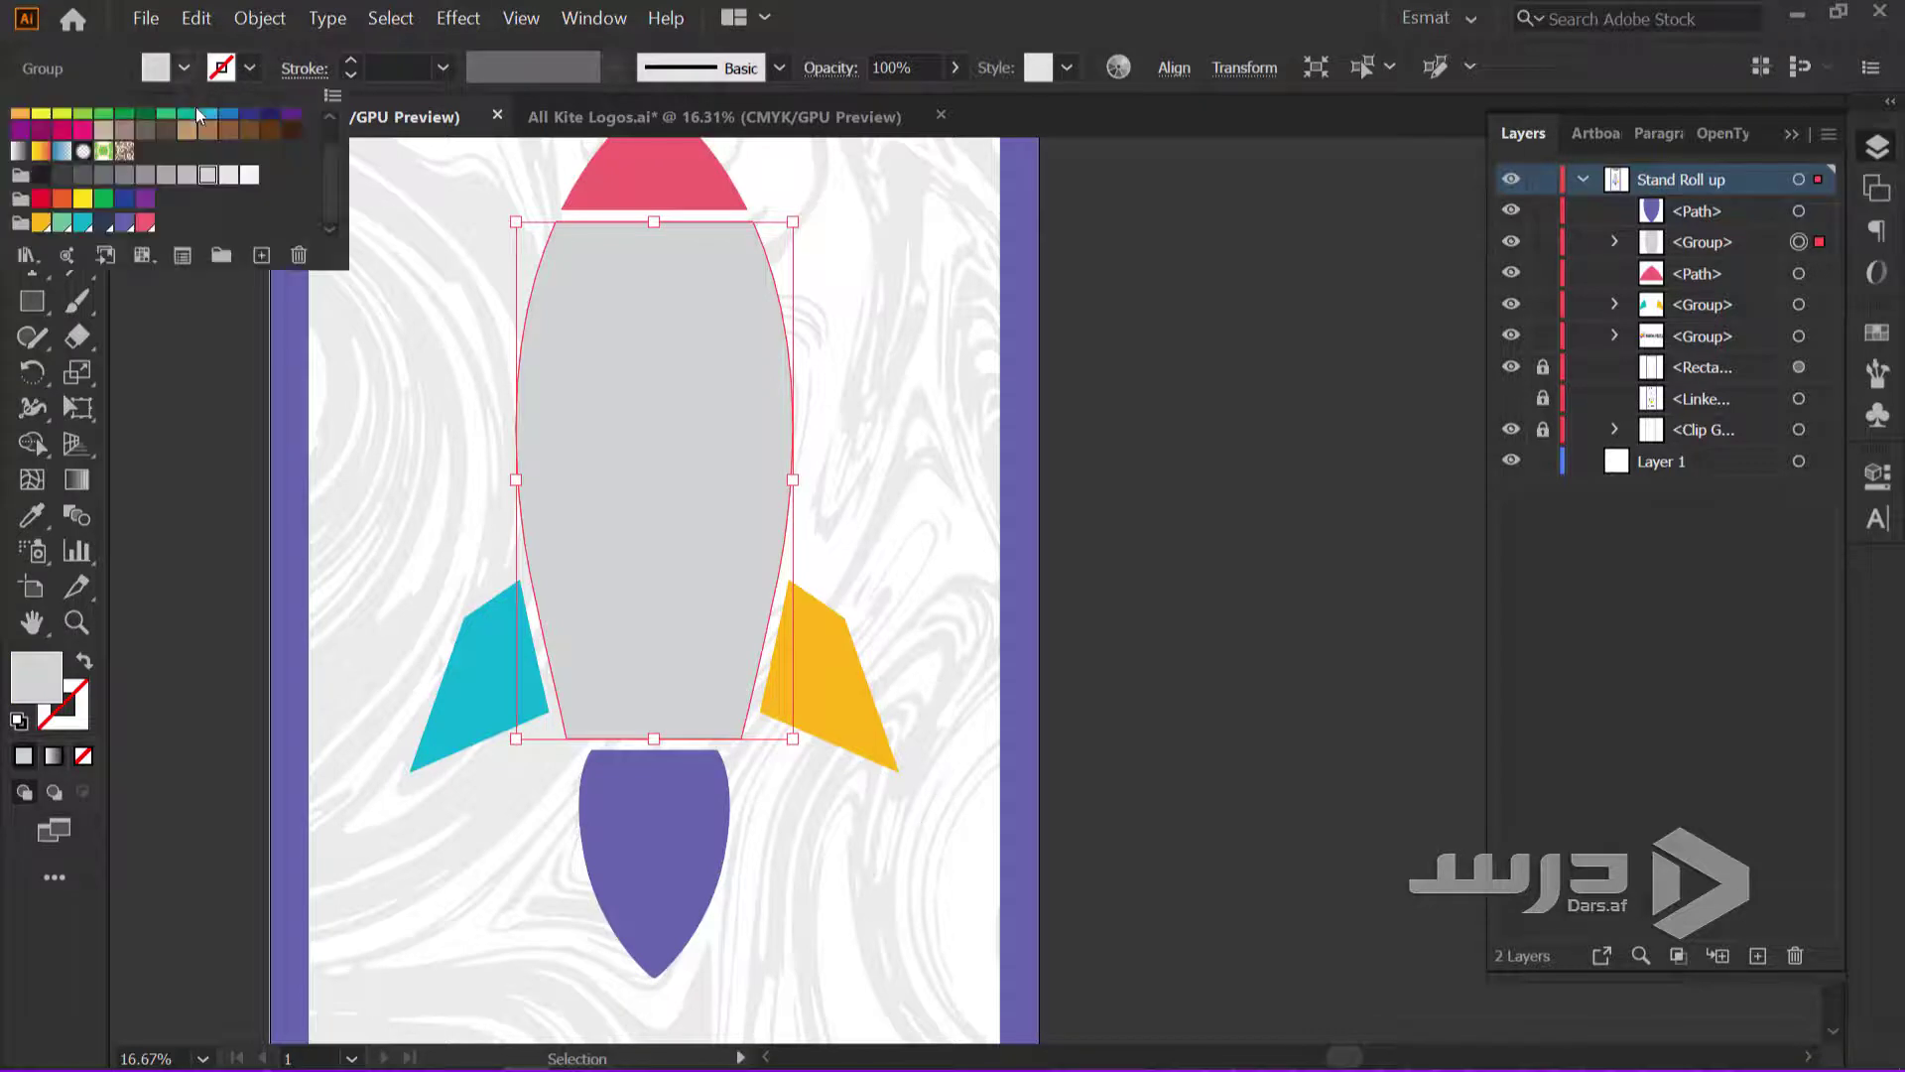
left_click(229, 177)
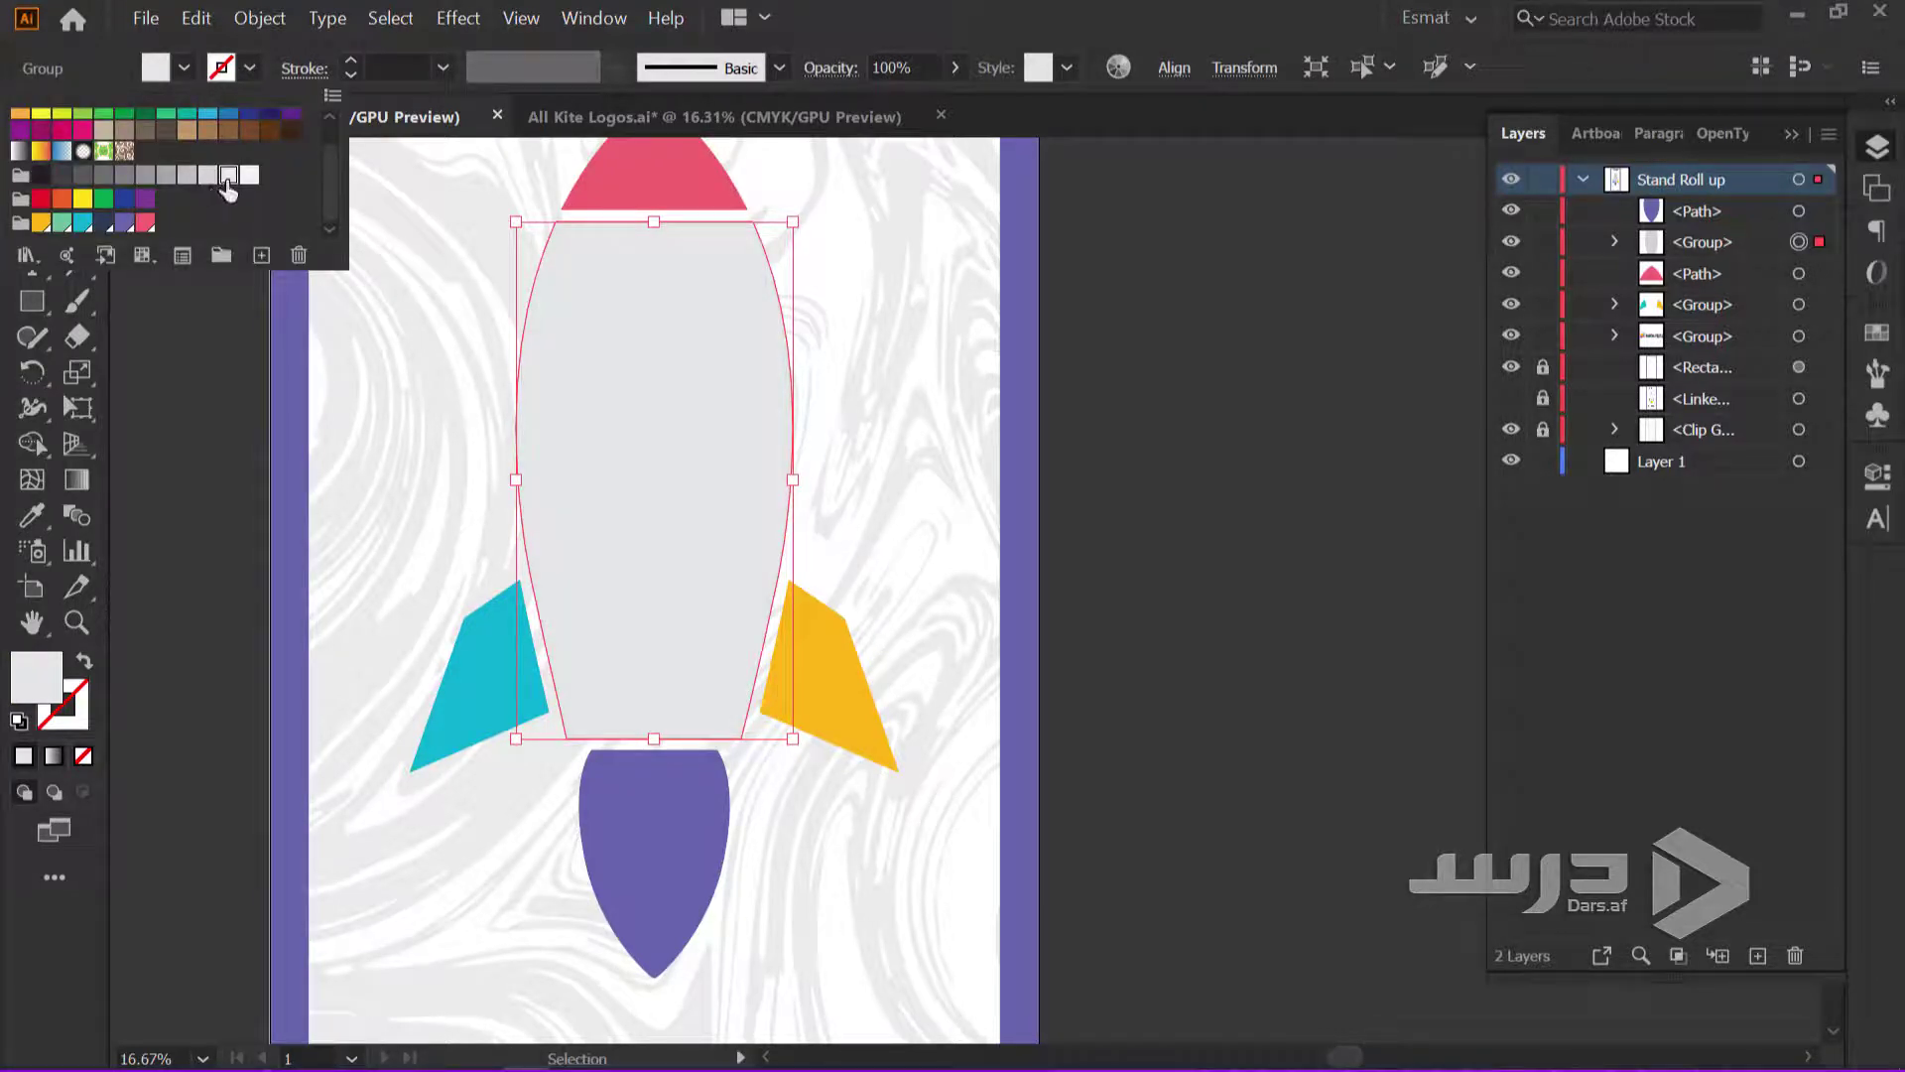
left_click(1159, 437)
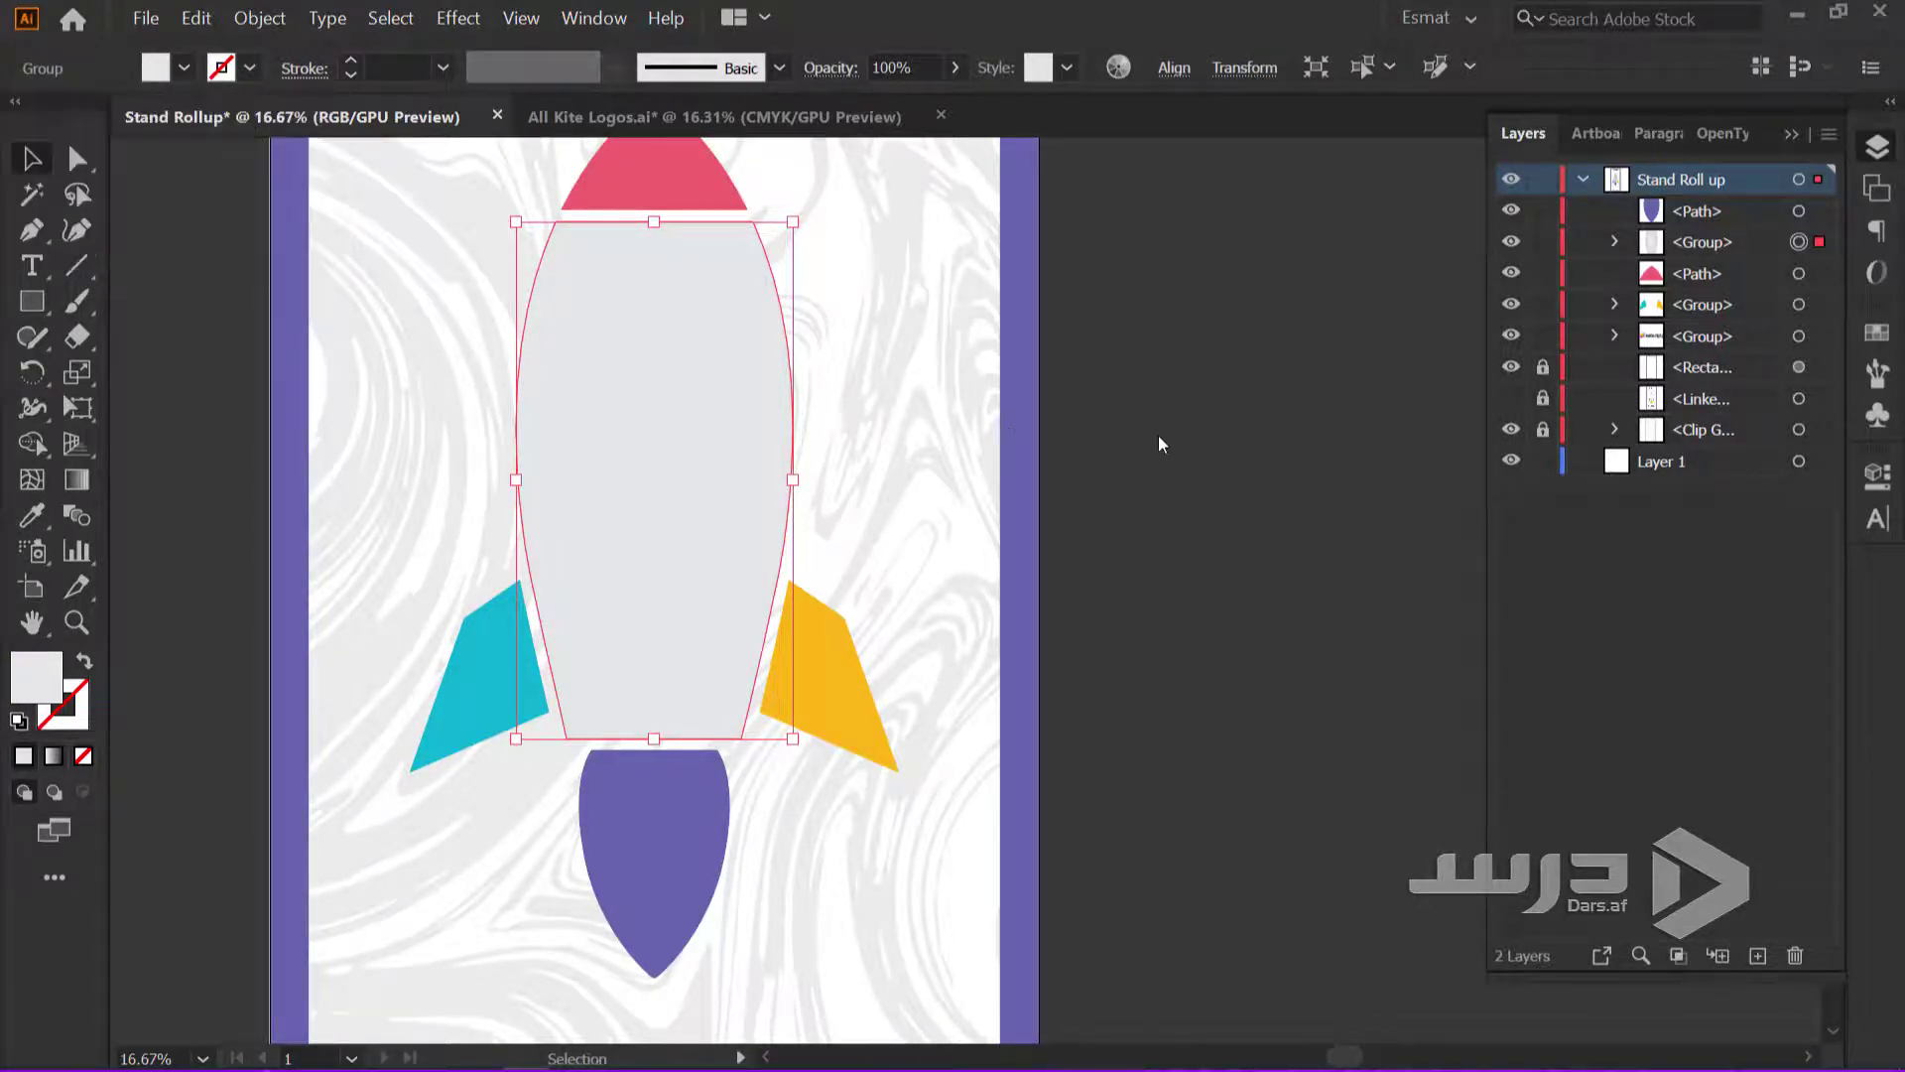
left_click(1158, 442)
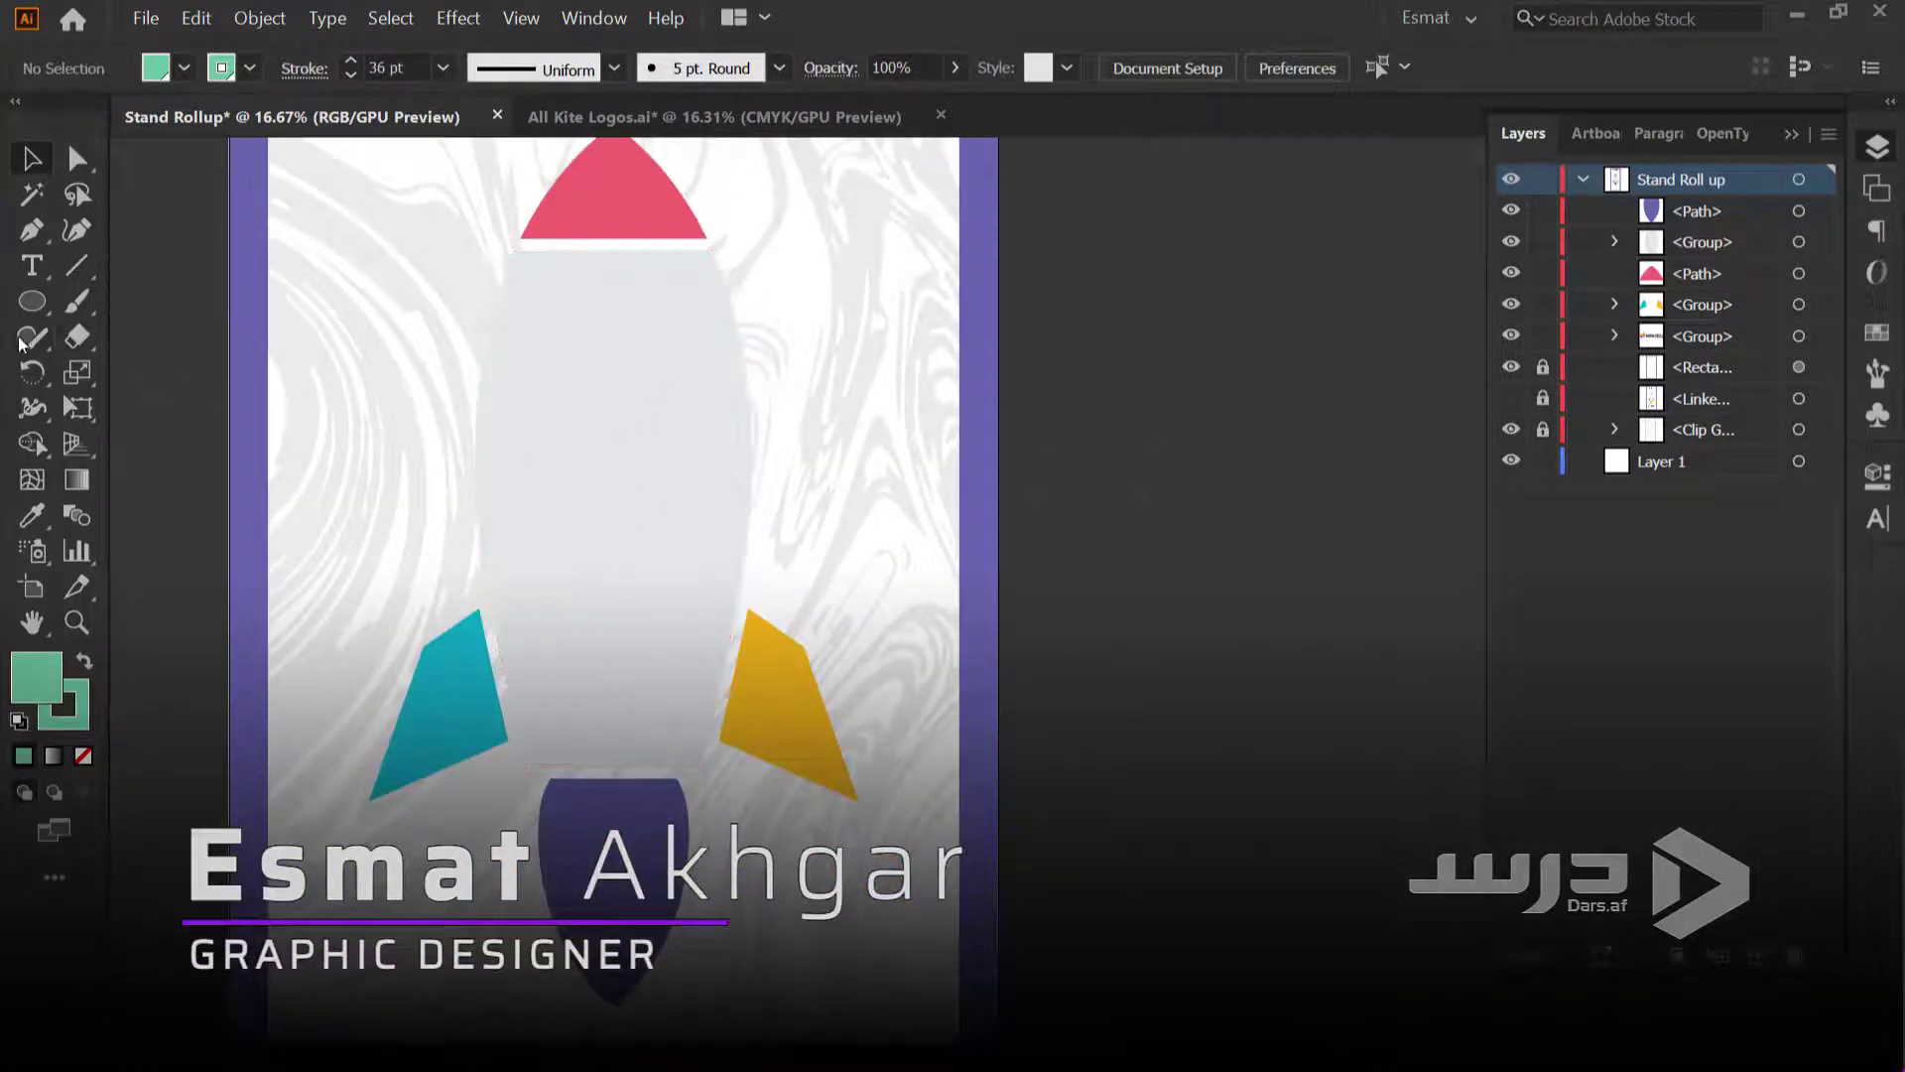
left_click(31, 301)
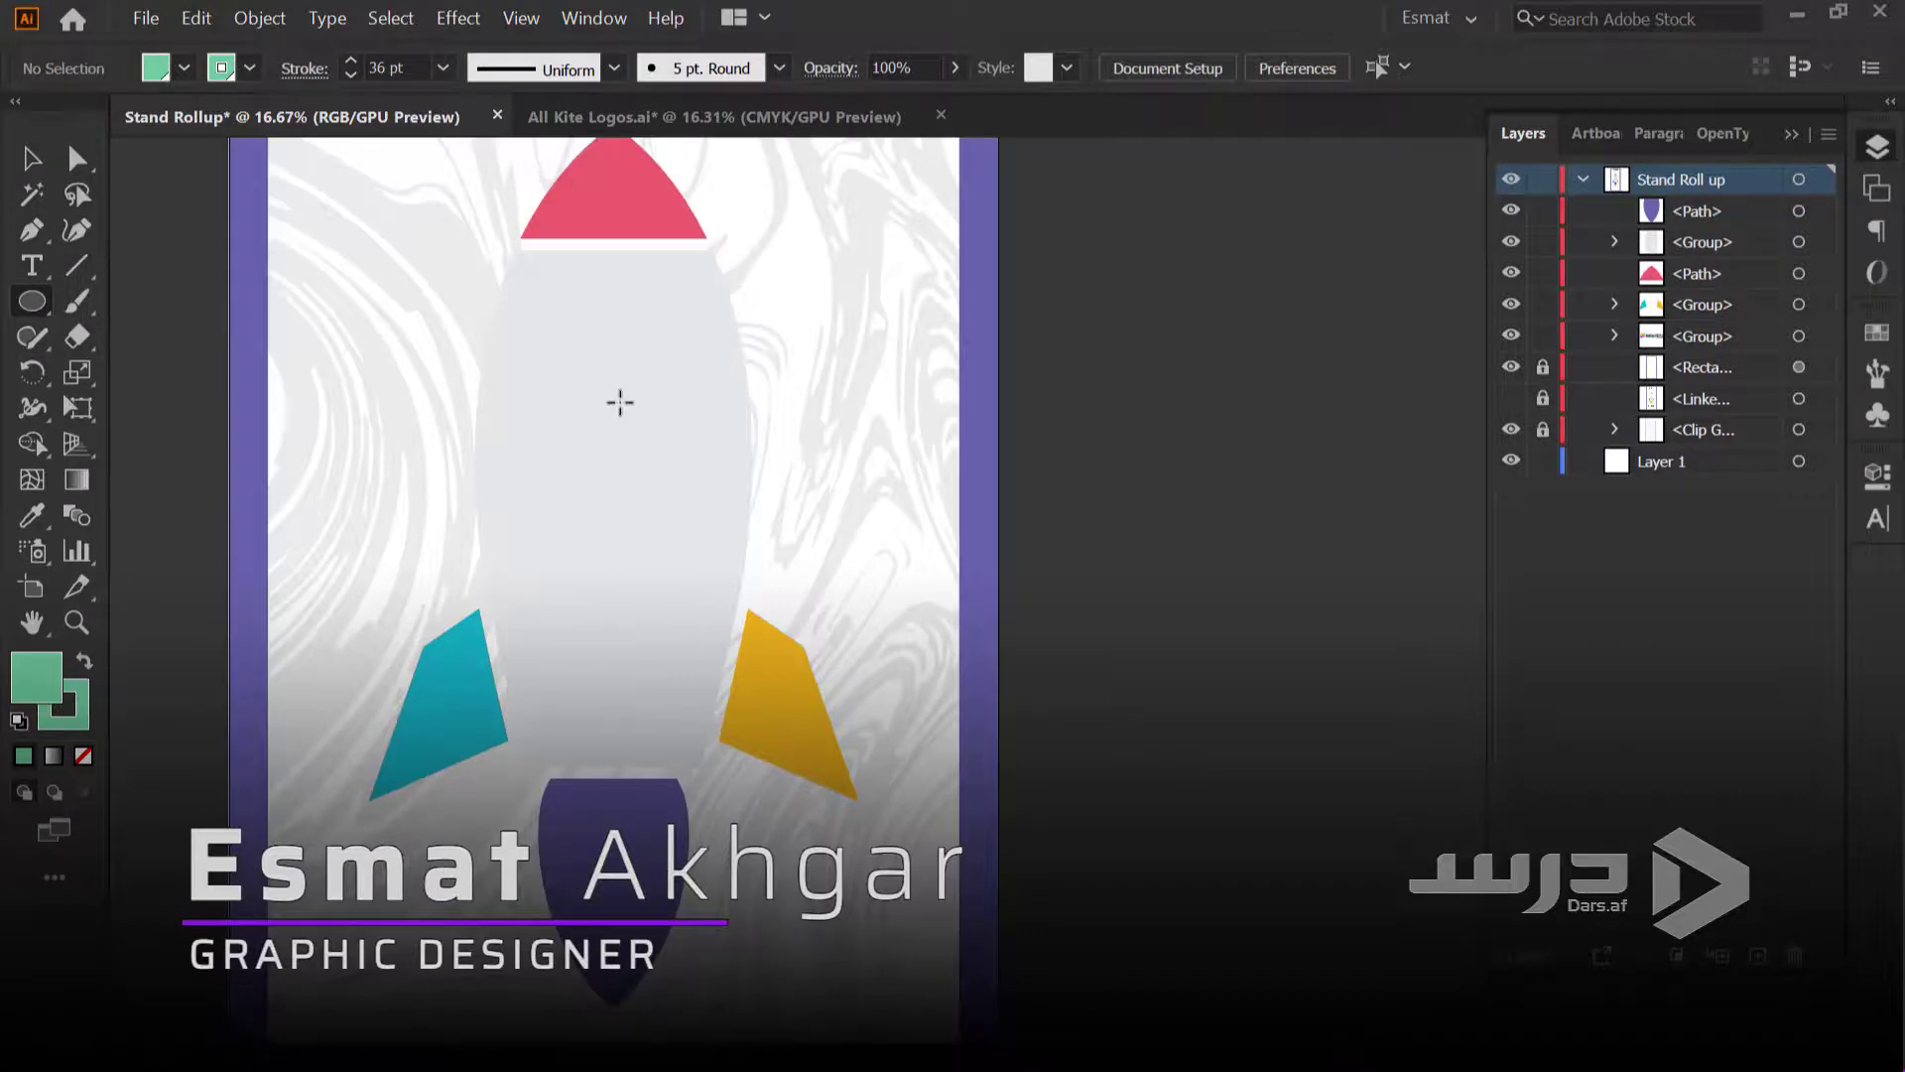
Draw a porthole-sized circle on the upper body with no fill and a 36 pt green outline
left_click_drag(614, 405, 646, 491)
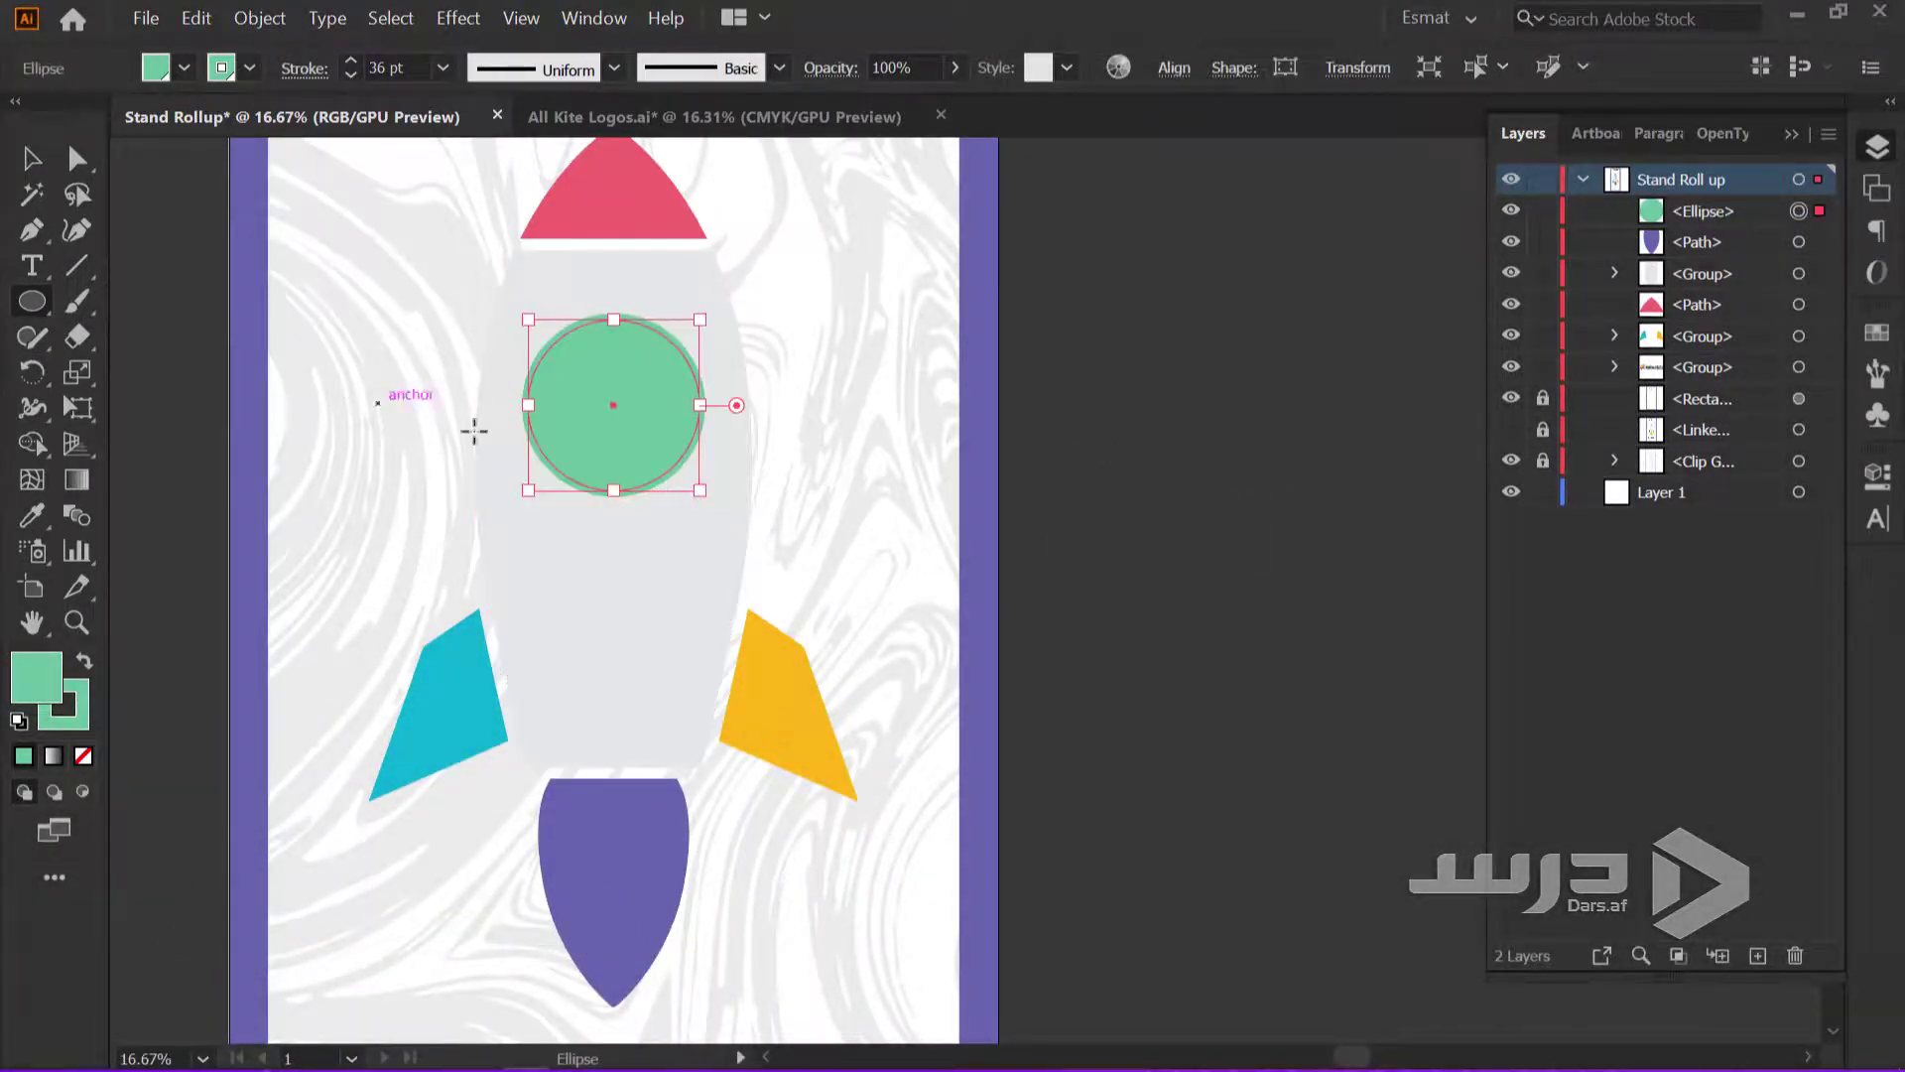
left_click(185, 69)
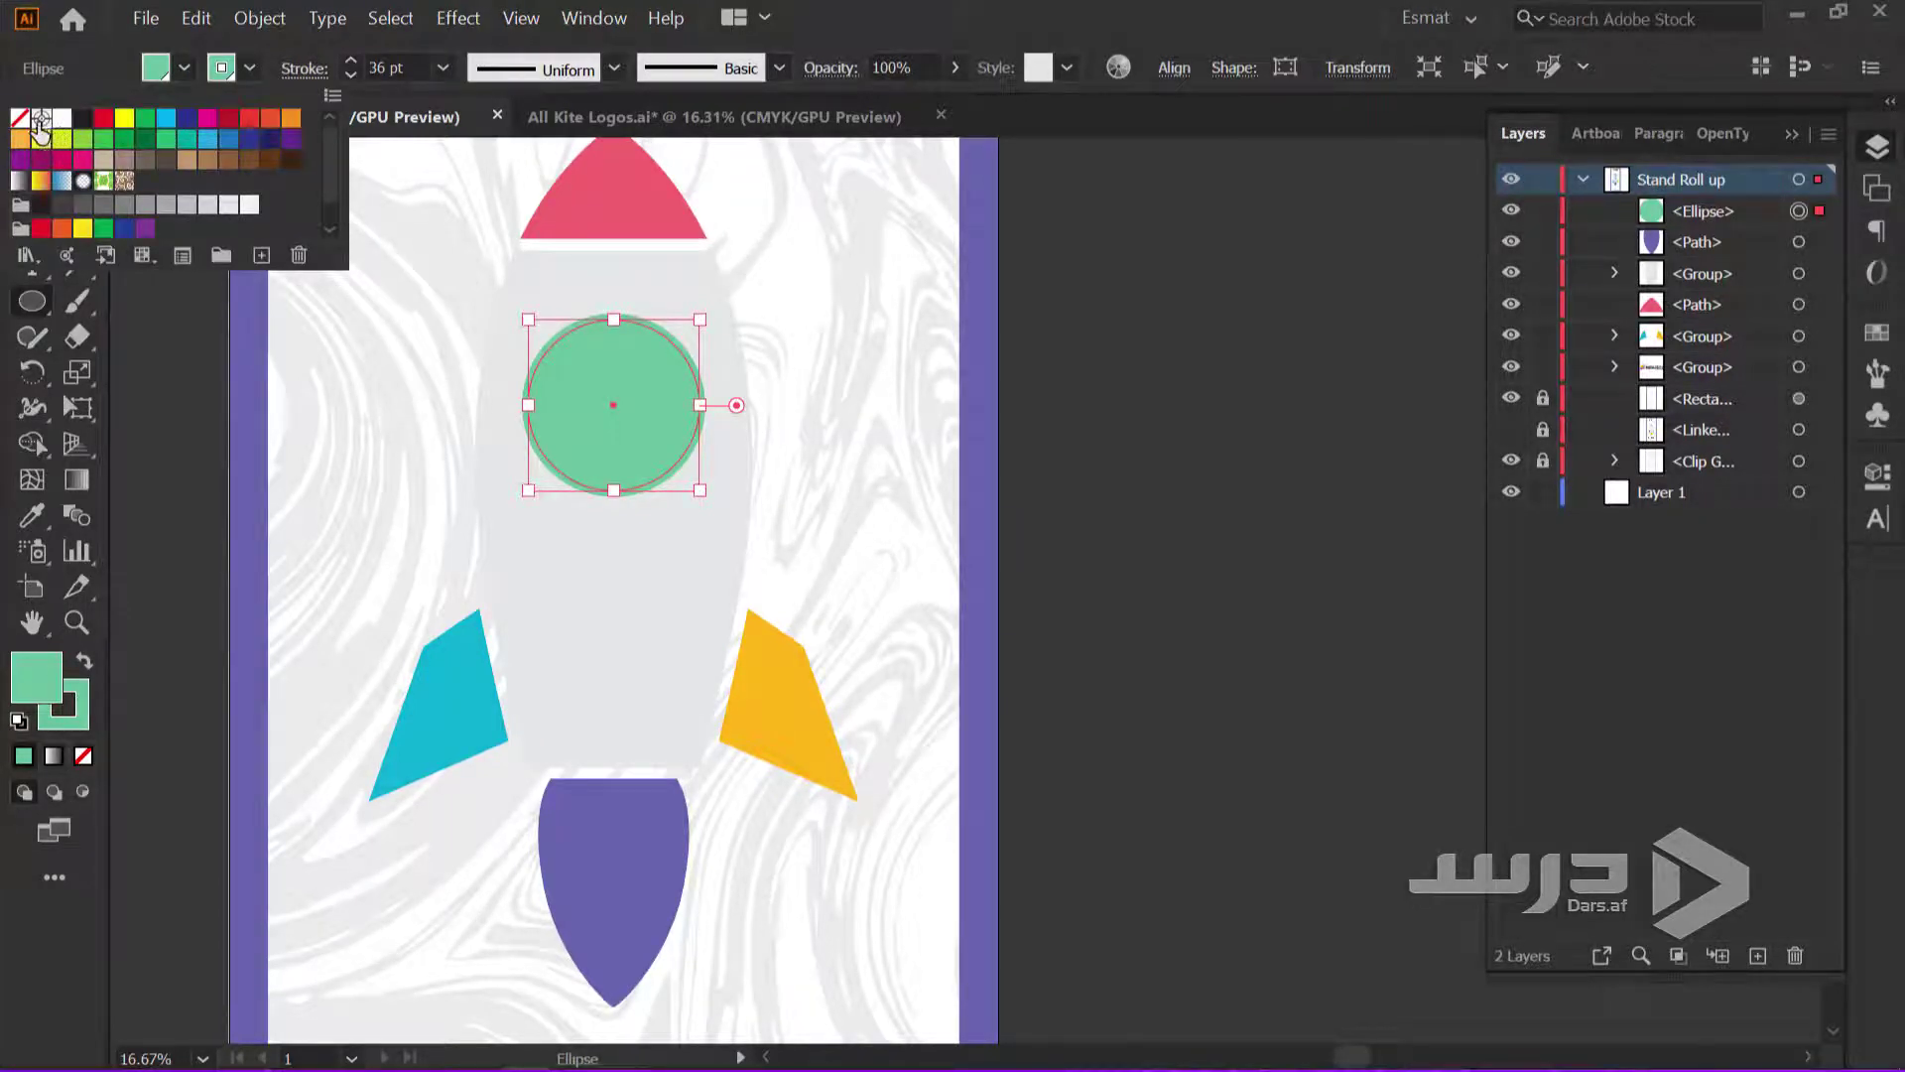
left_click(19, 117)
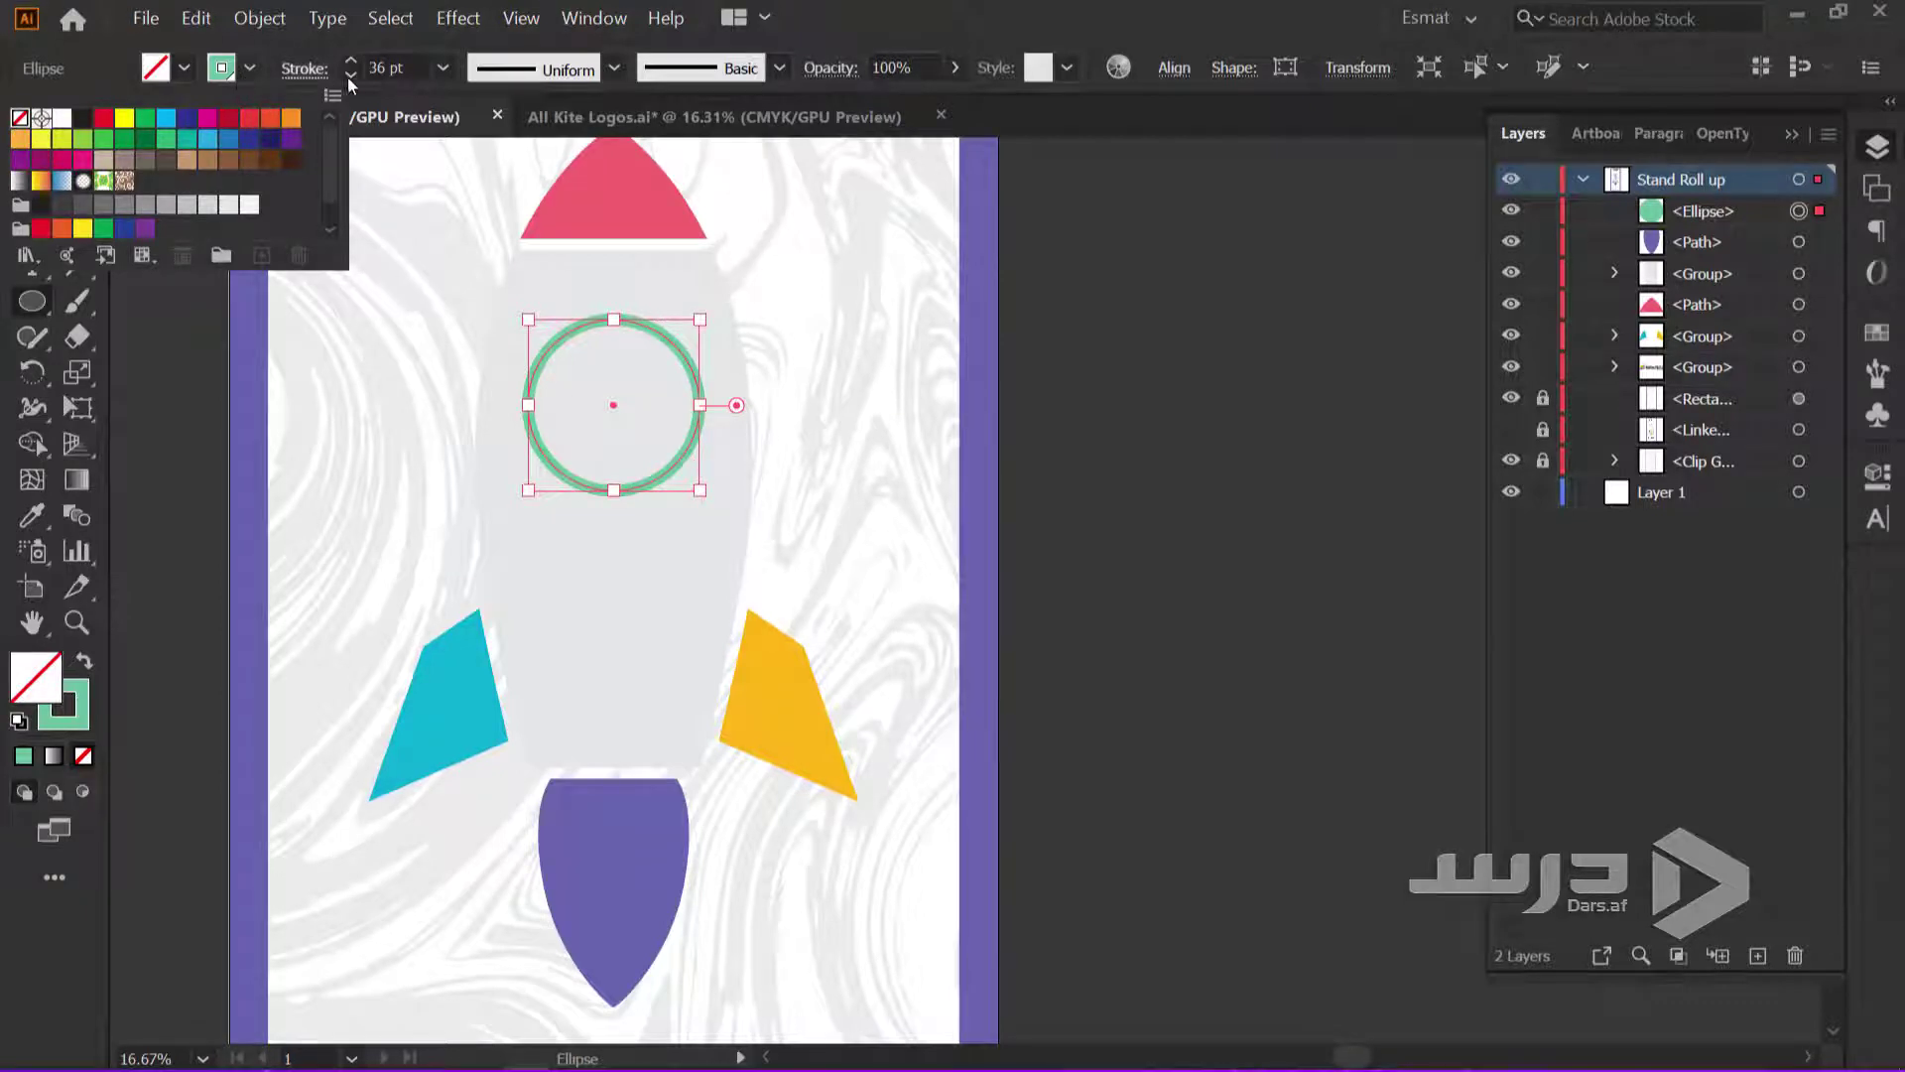
left_click(699, 326)
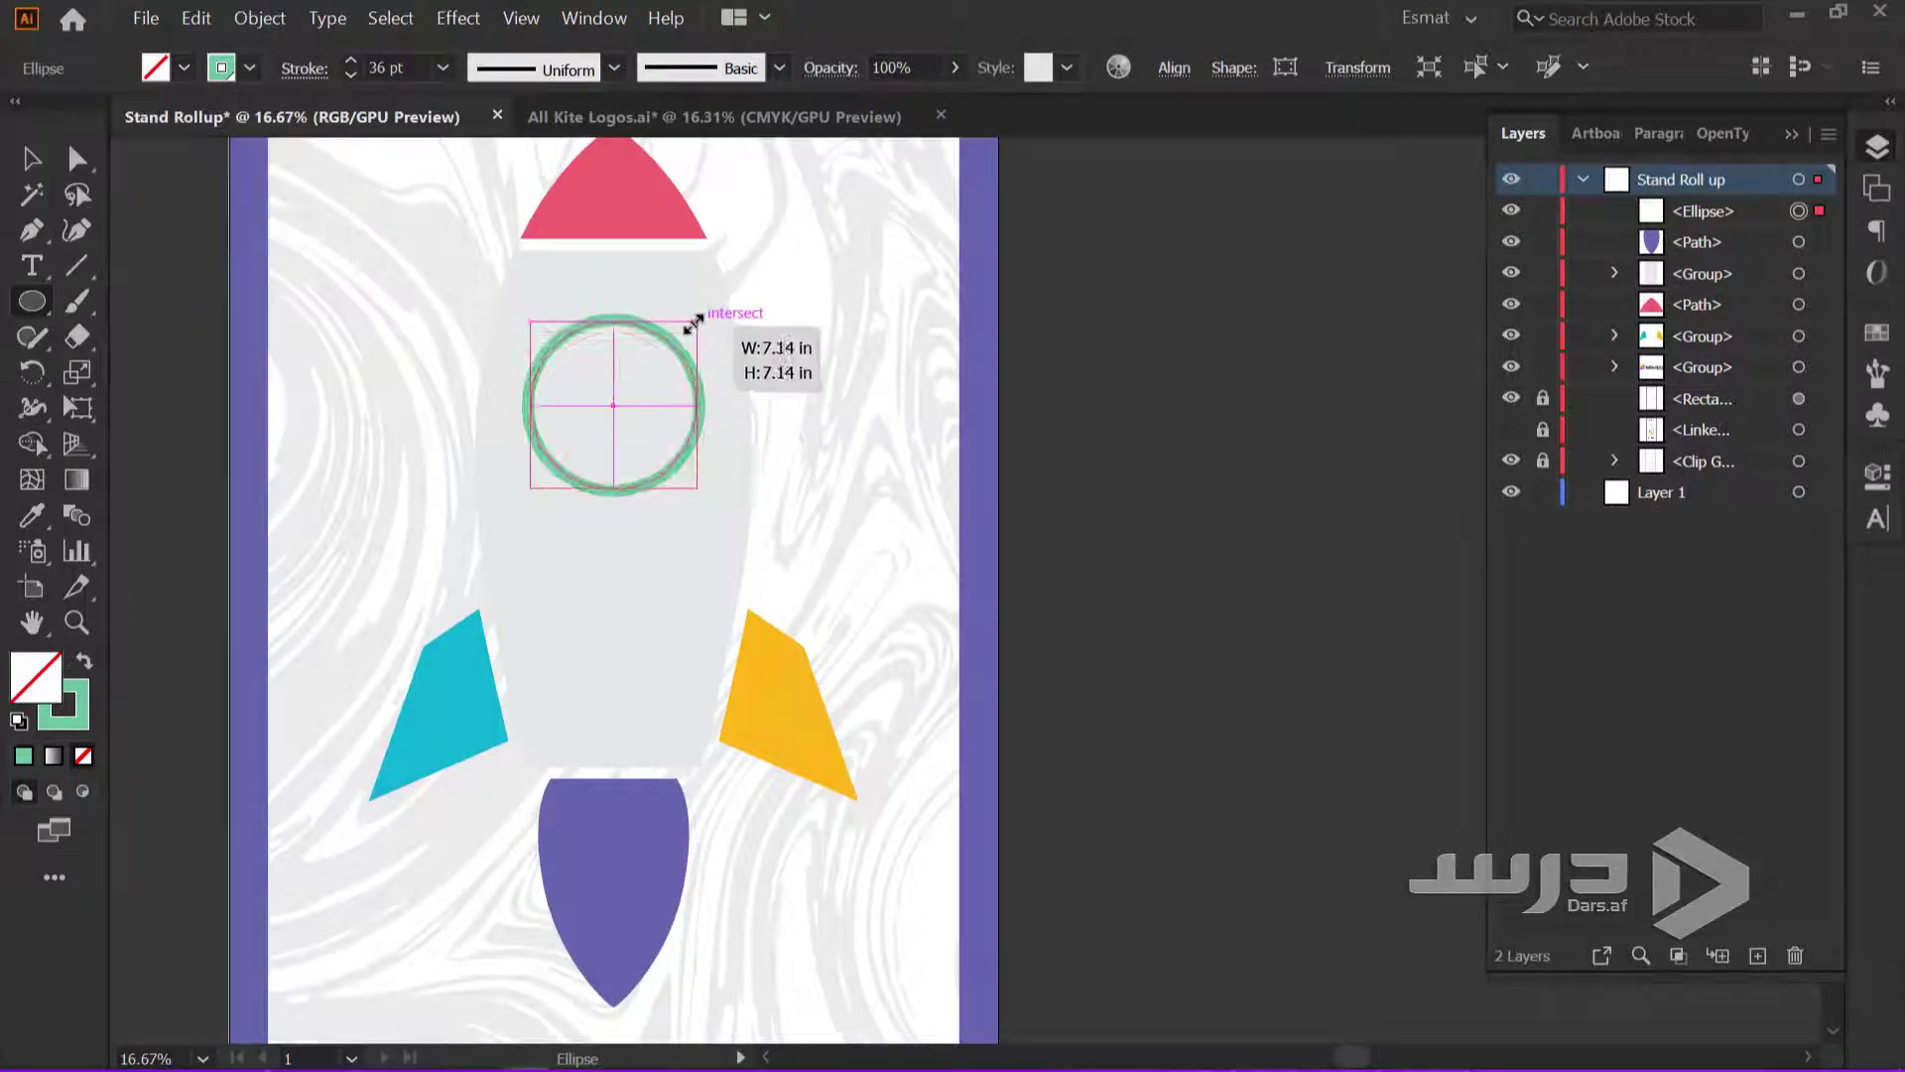
left_click_drag(699, 325, 688, 329)
scroll(600, 378, "up", 2)
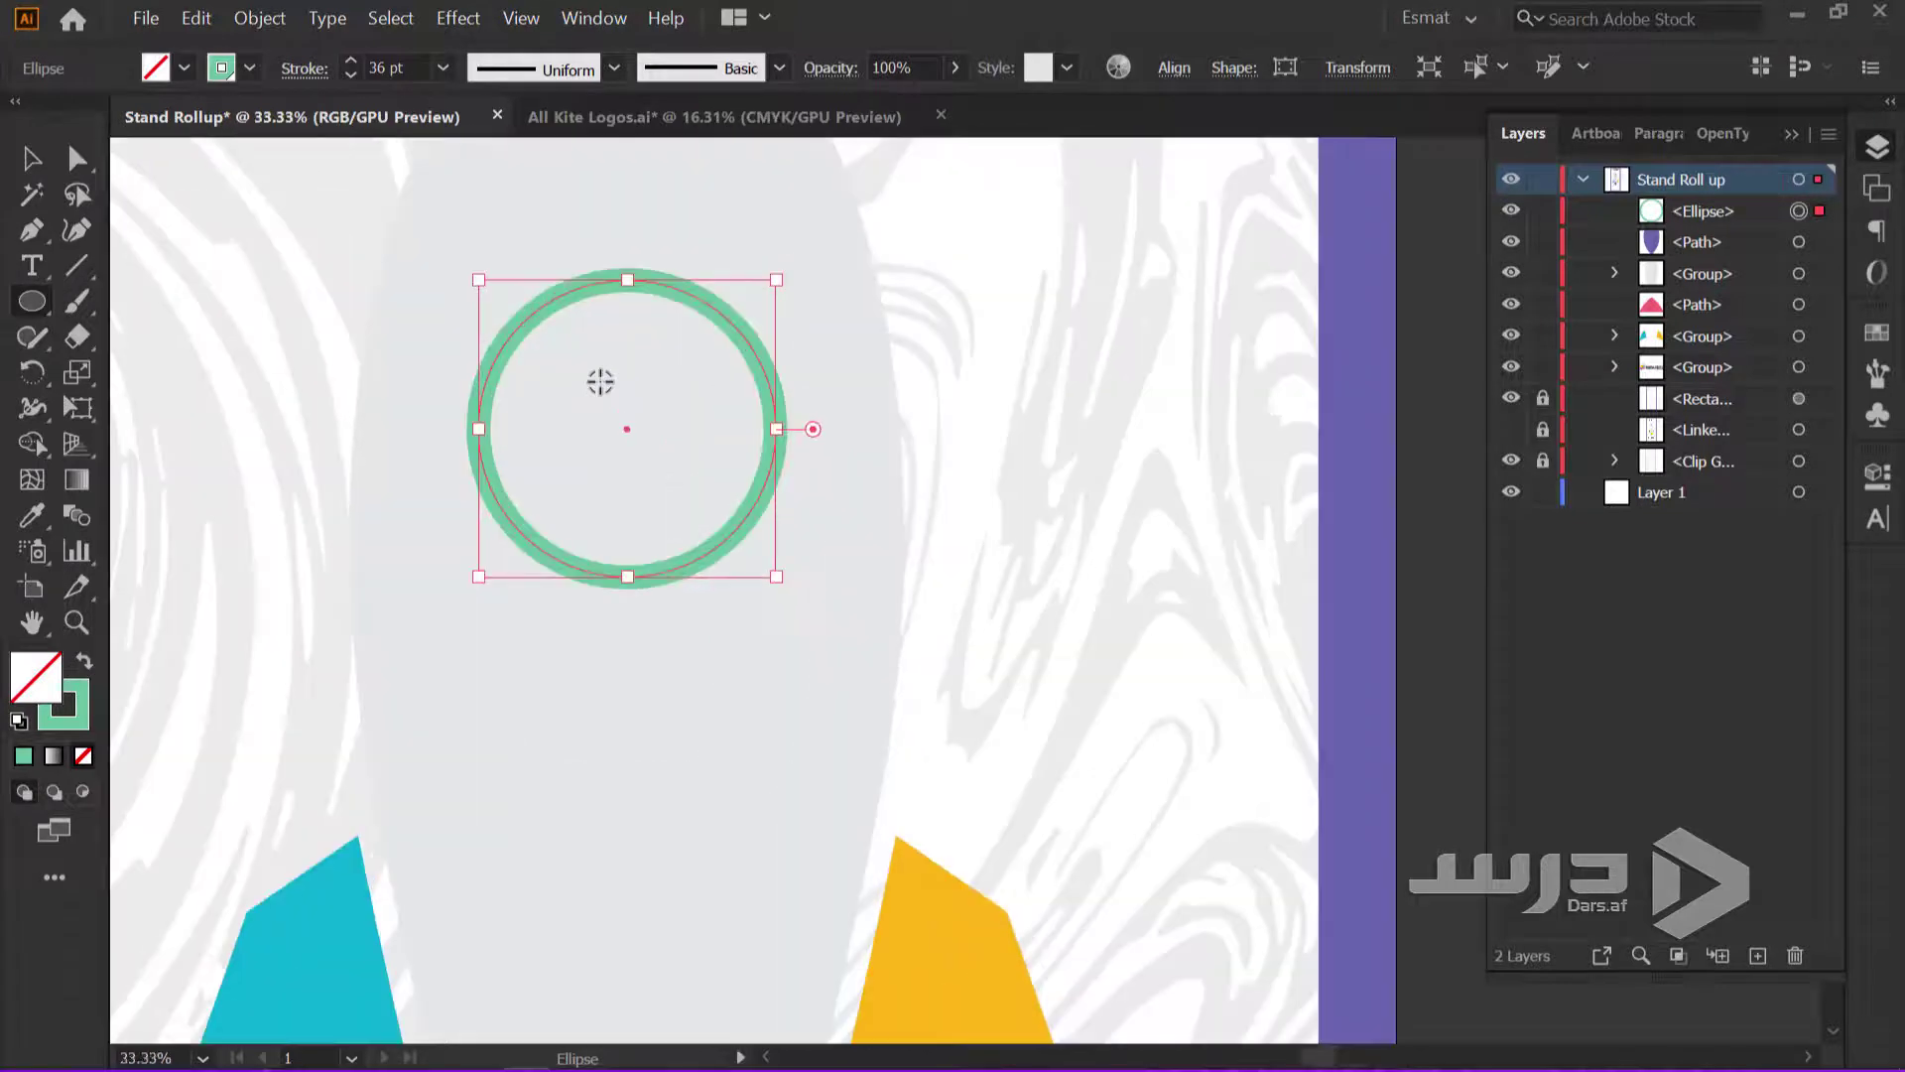
scroll(571, 374, "up", 1)
scroll(663, 442, "up", 2)
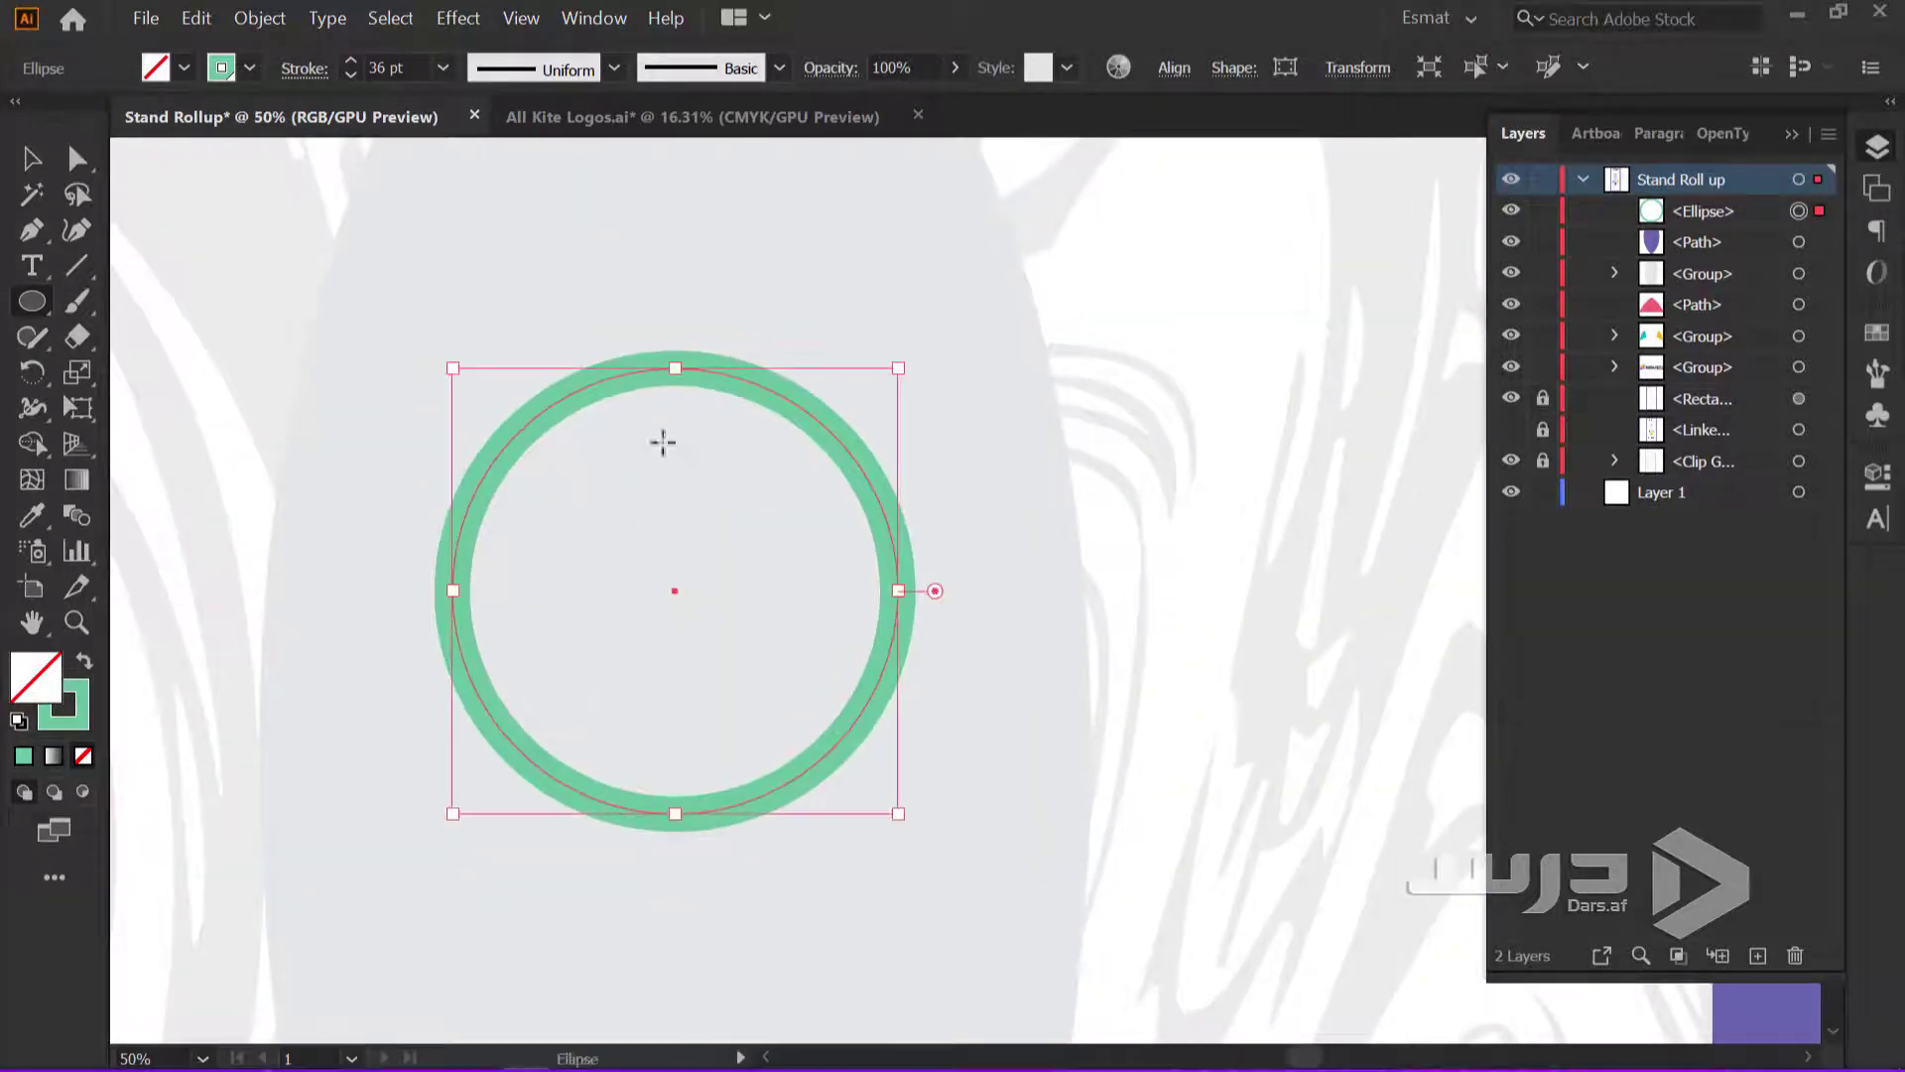
Expand the green ring into a shape and give it a 16 pt stroke
left_click(246, 24)
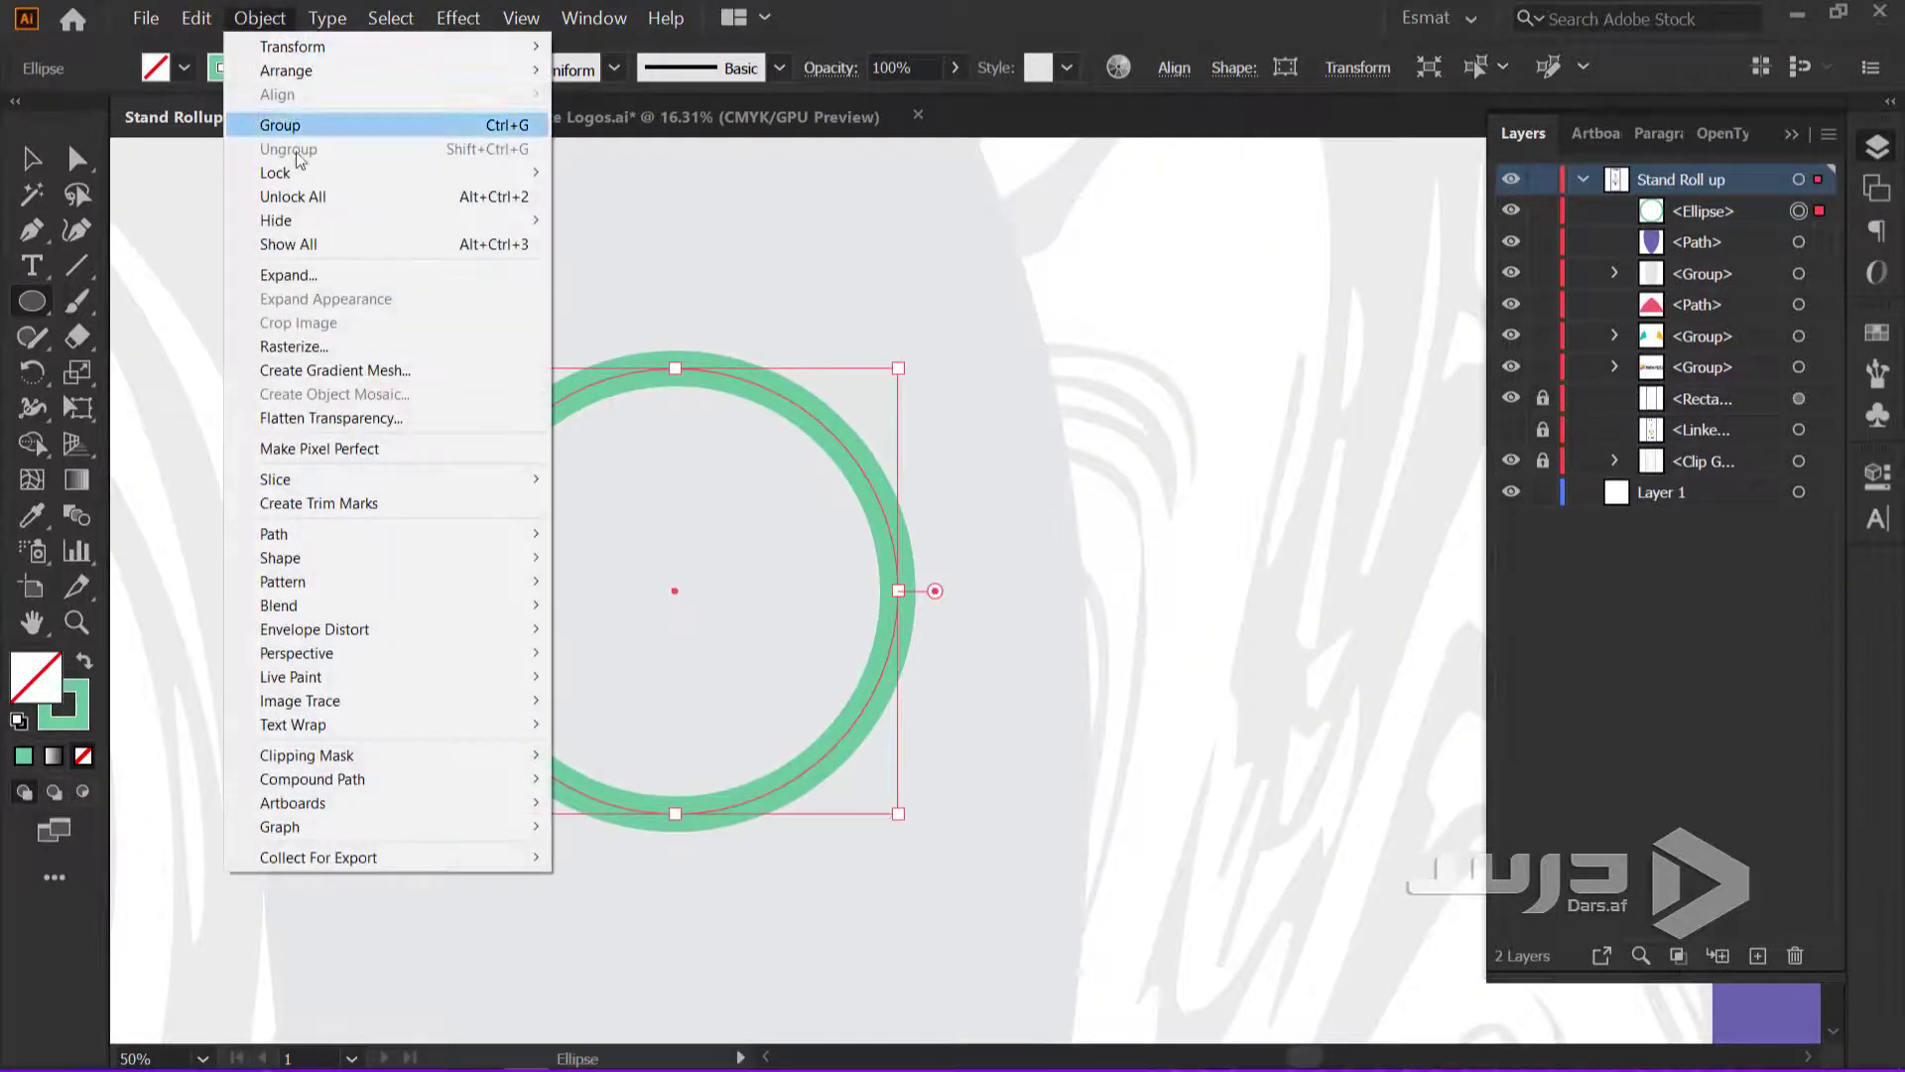
left_click(342, 278)
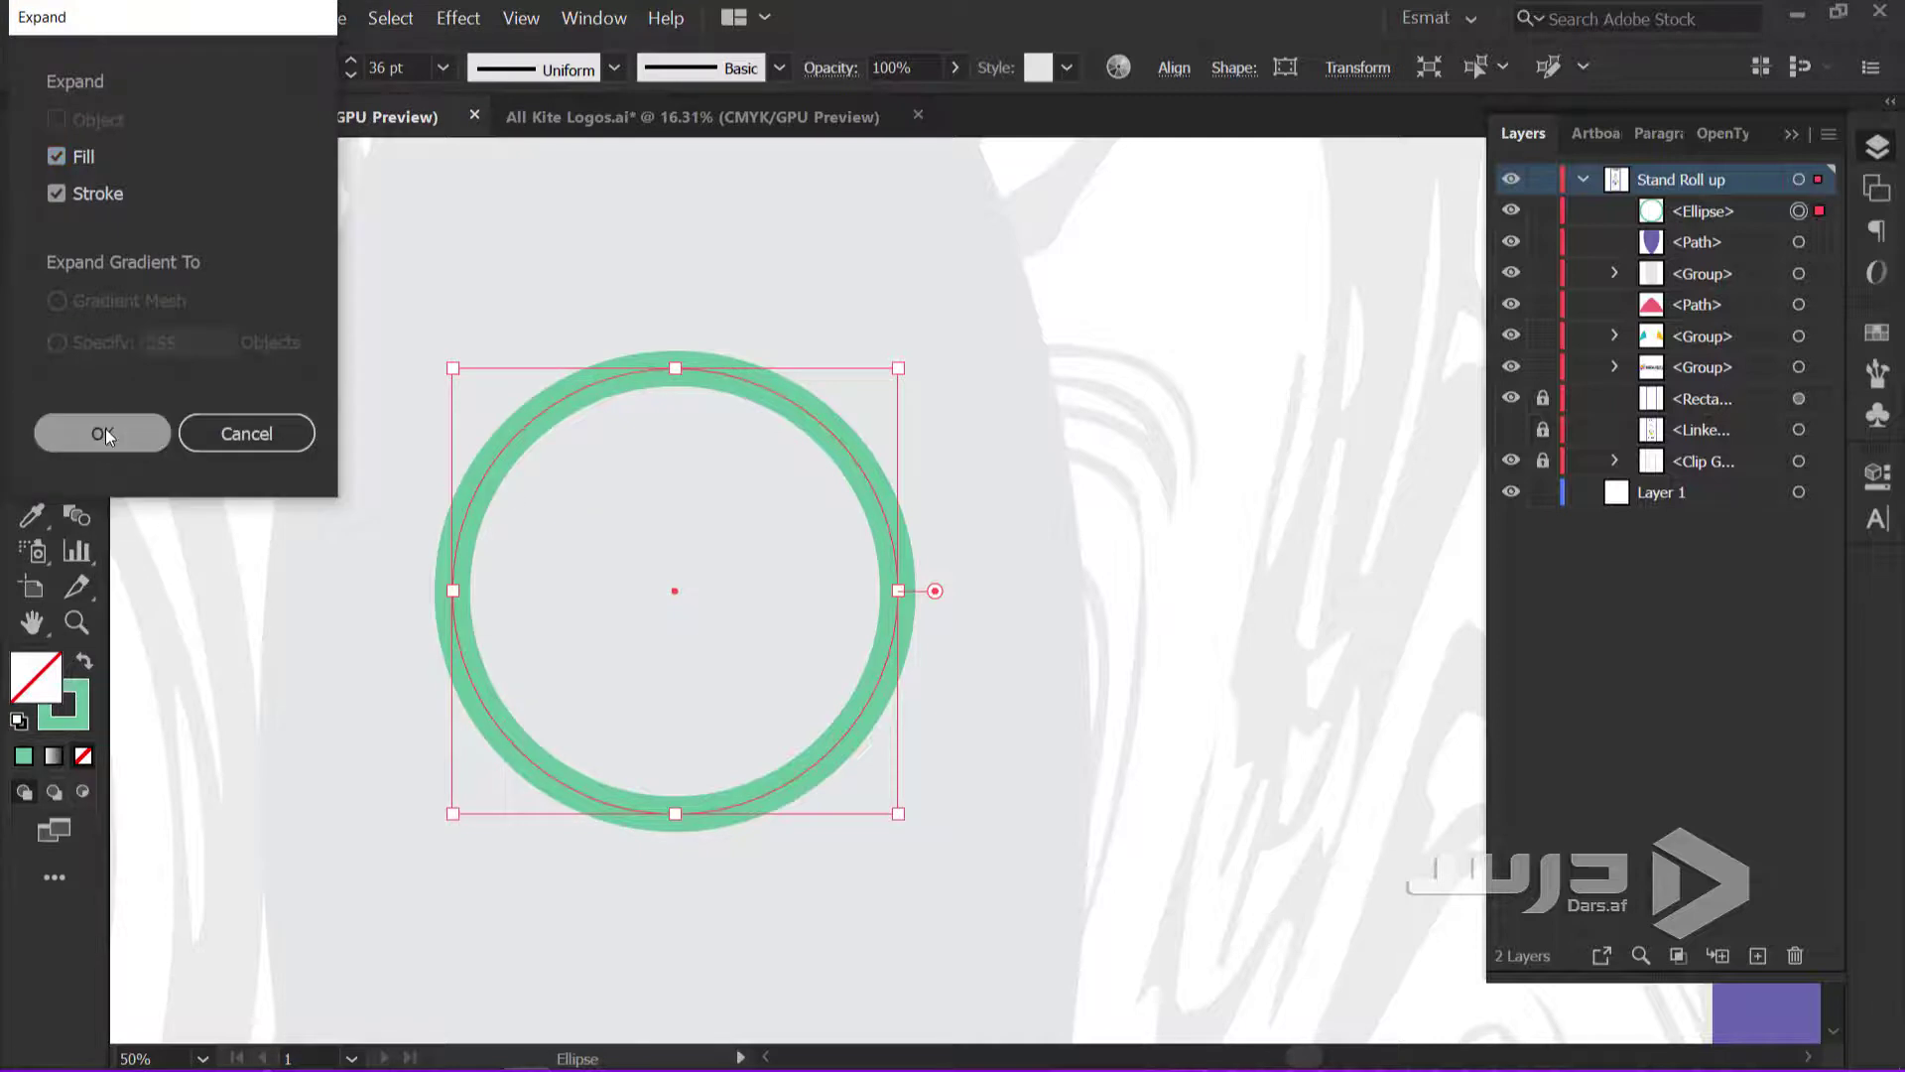
left_click(105, 427)
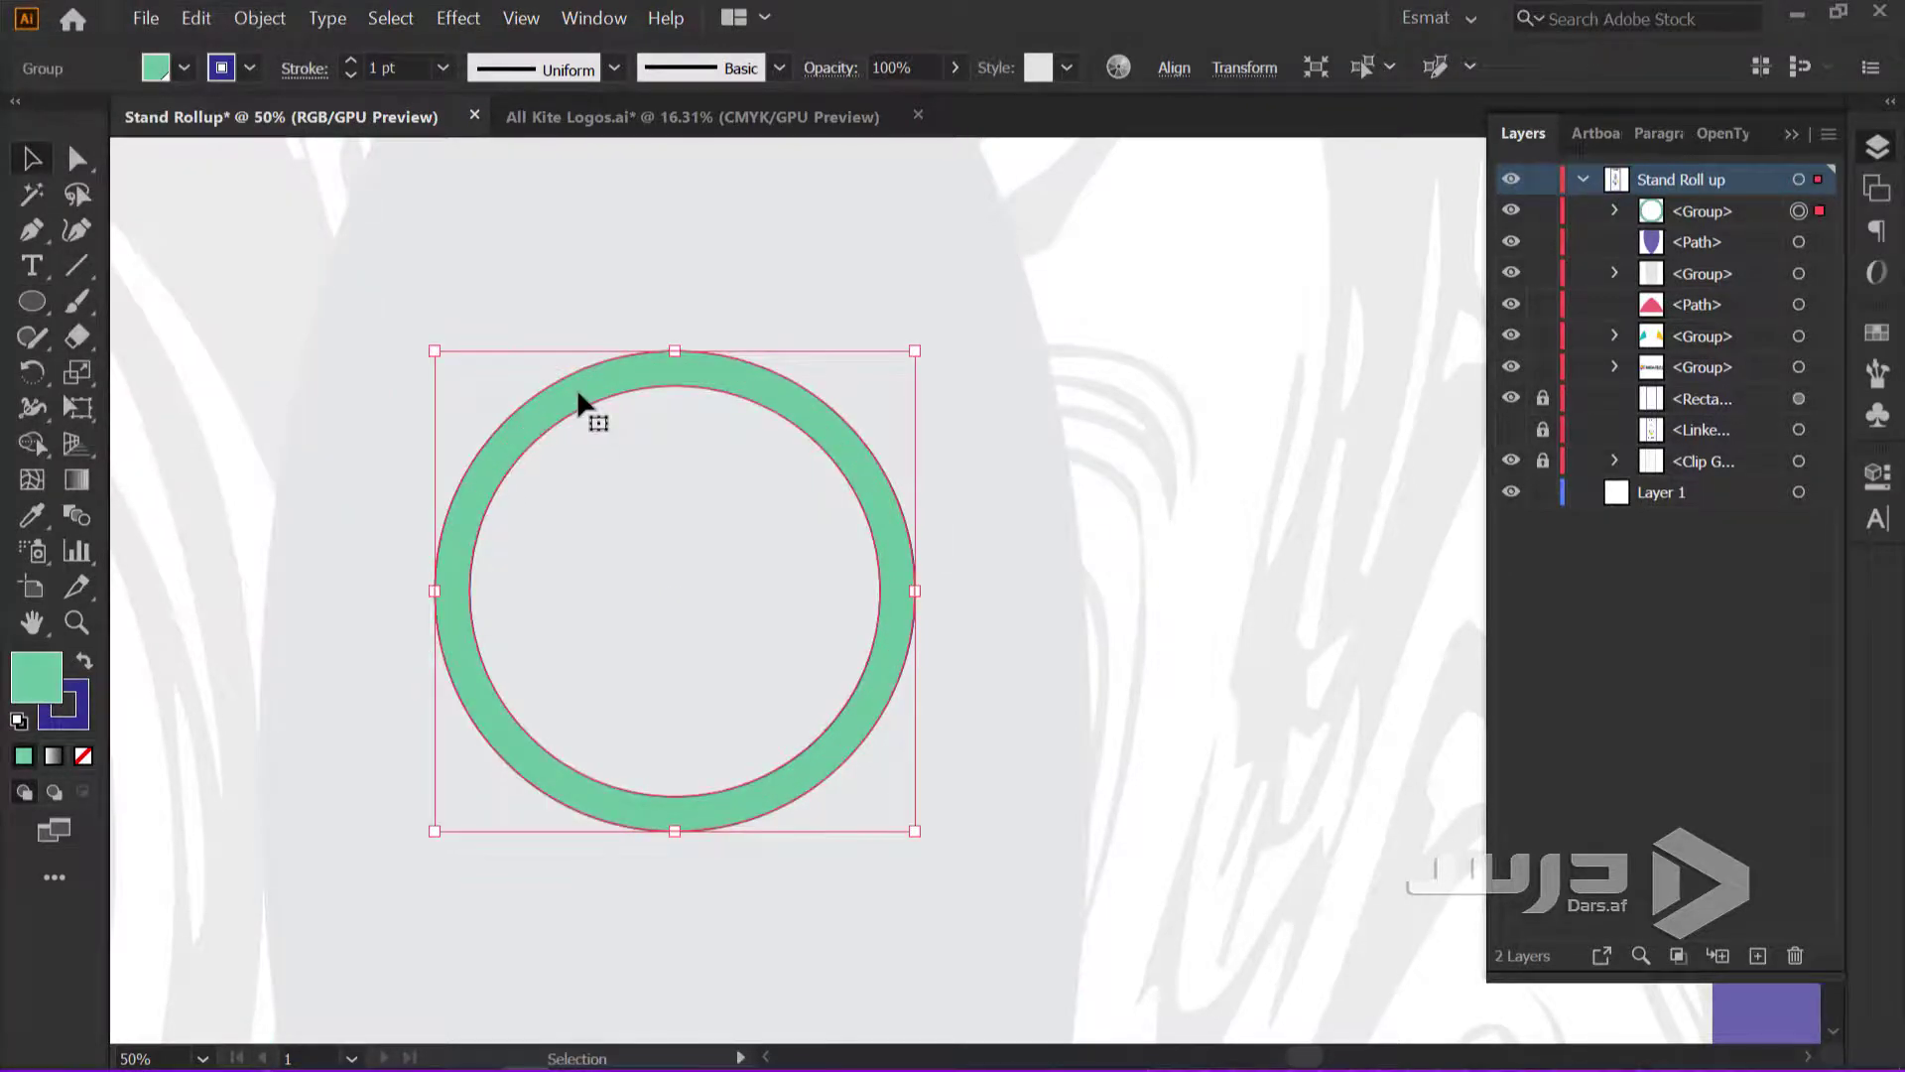
left_click(382, 68)
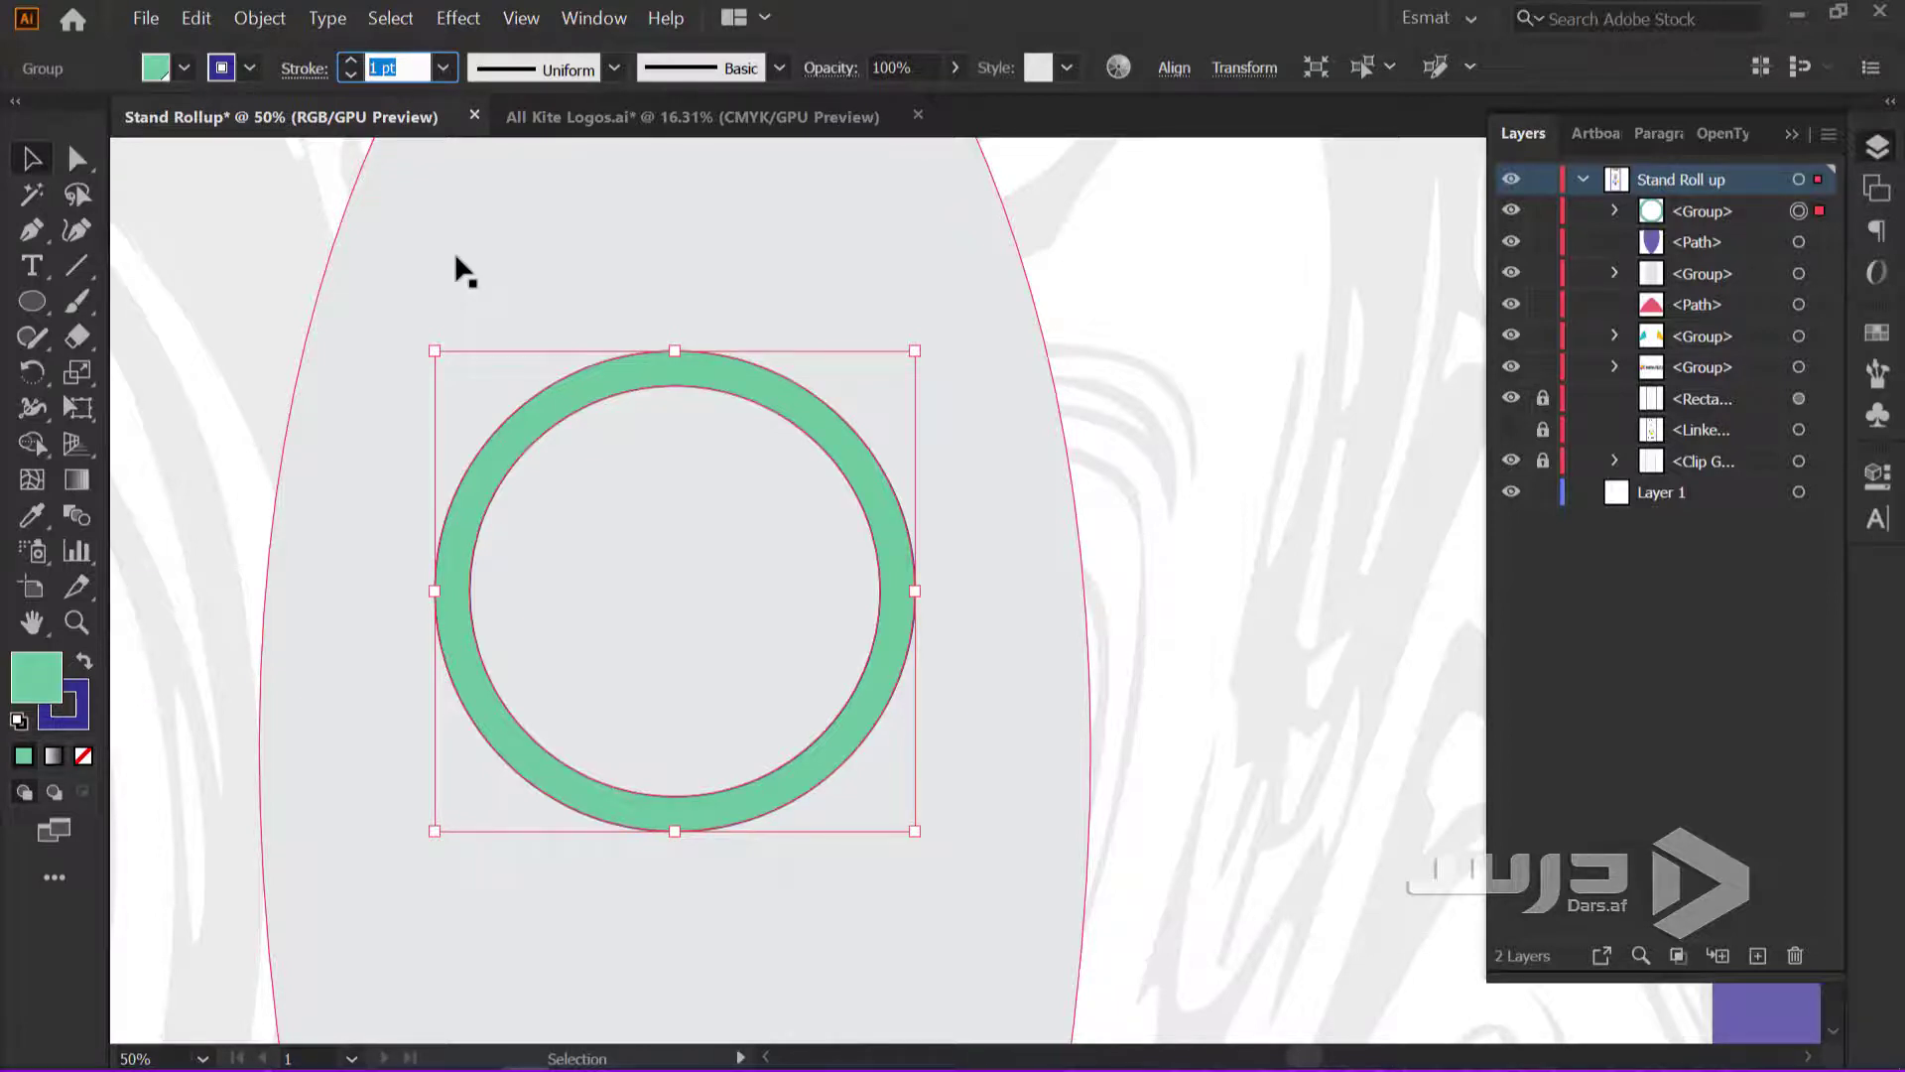
type("16")
key("Return")
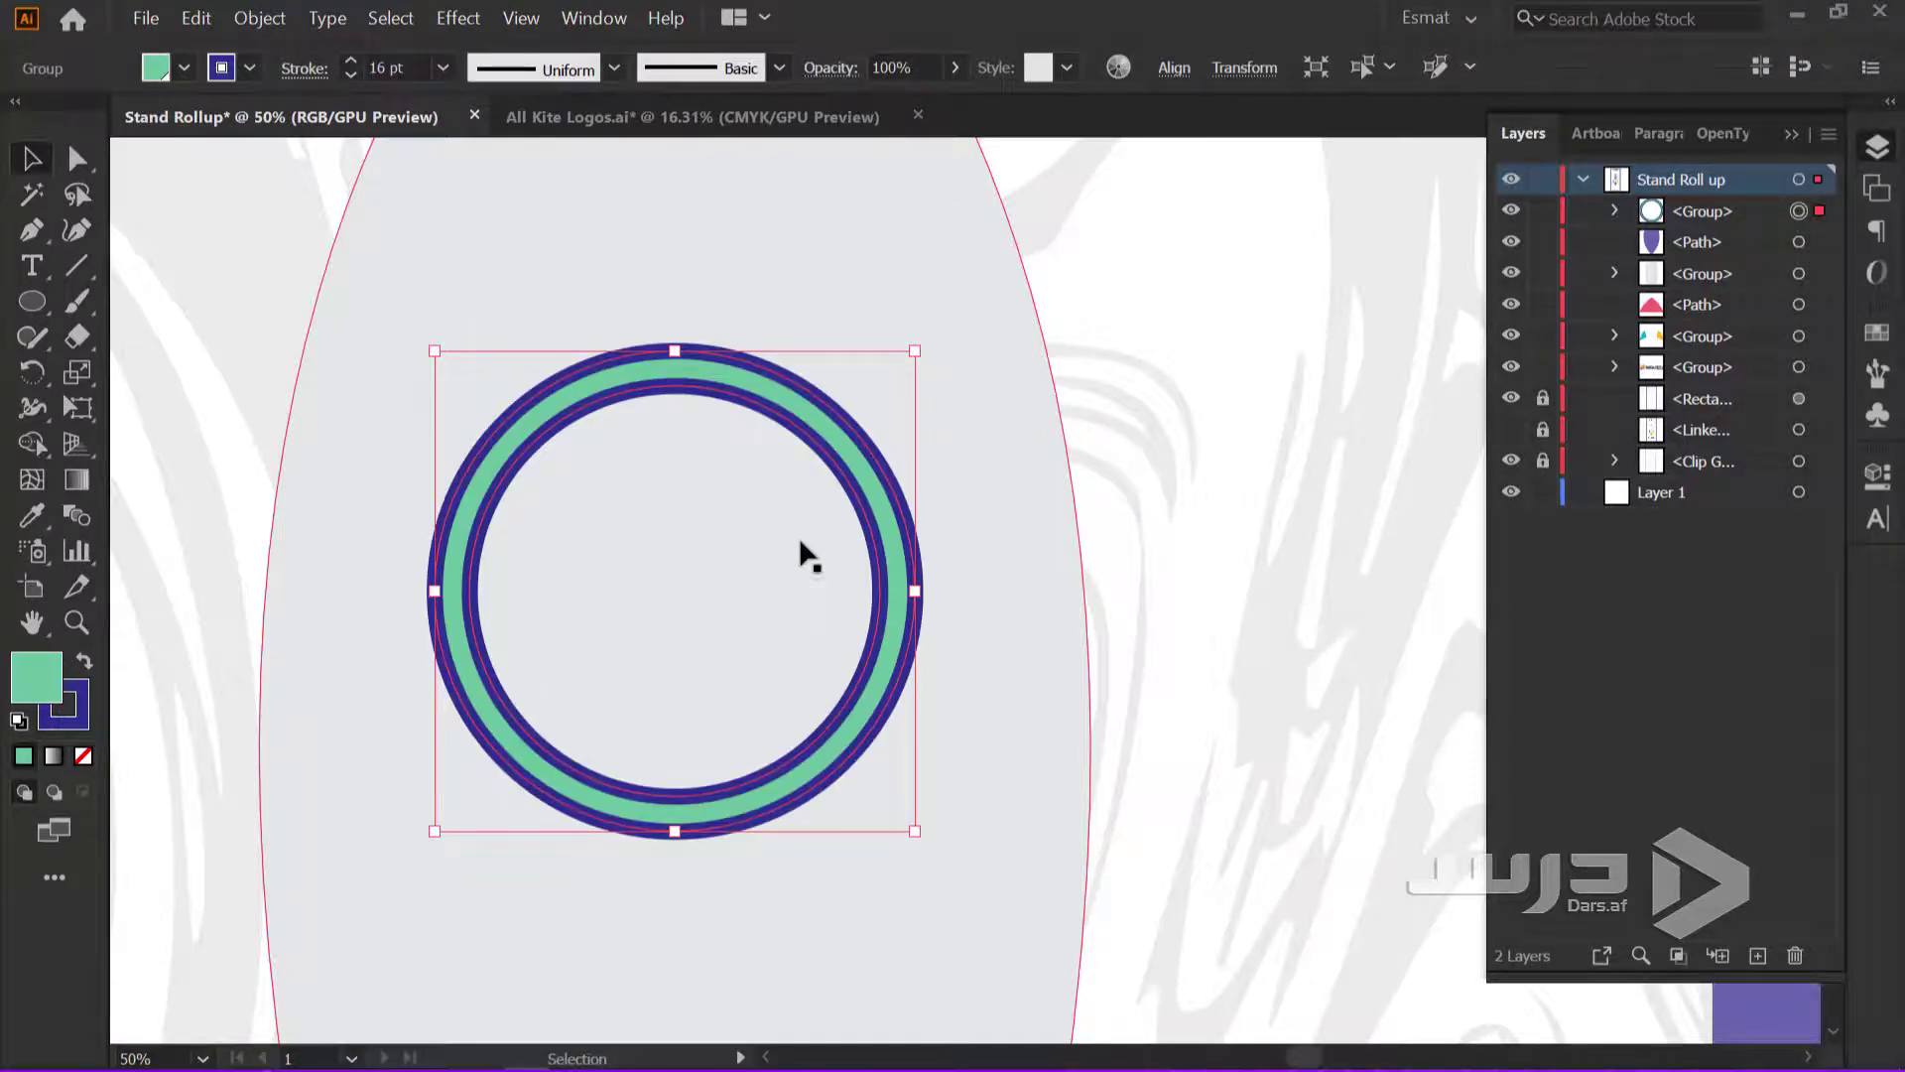
Expand the ring's new 16 pt dark blue outline into plain shapes
left_click(263, 18)
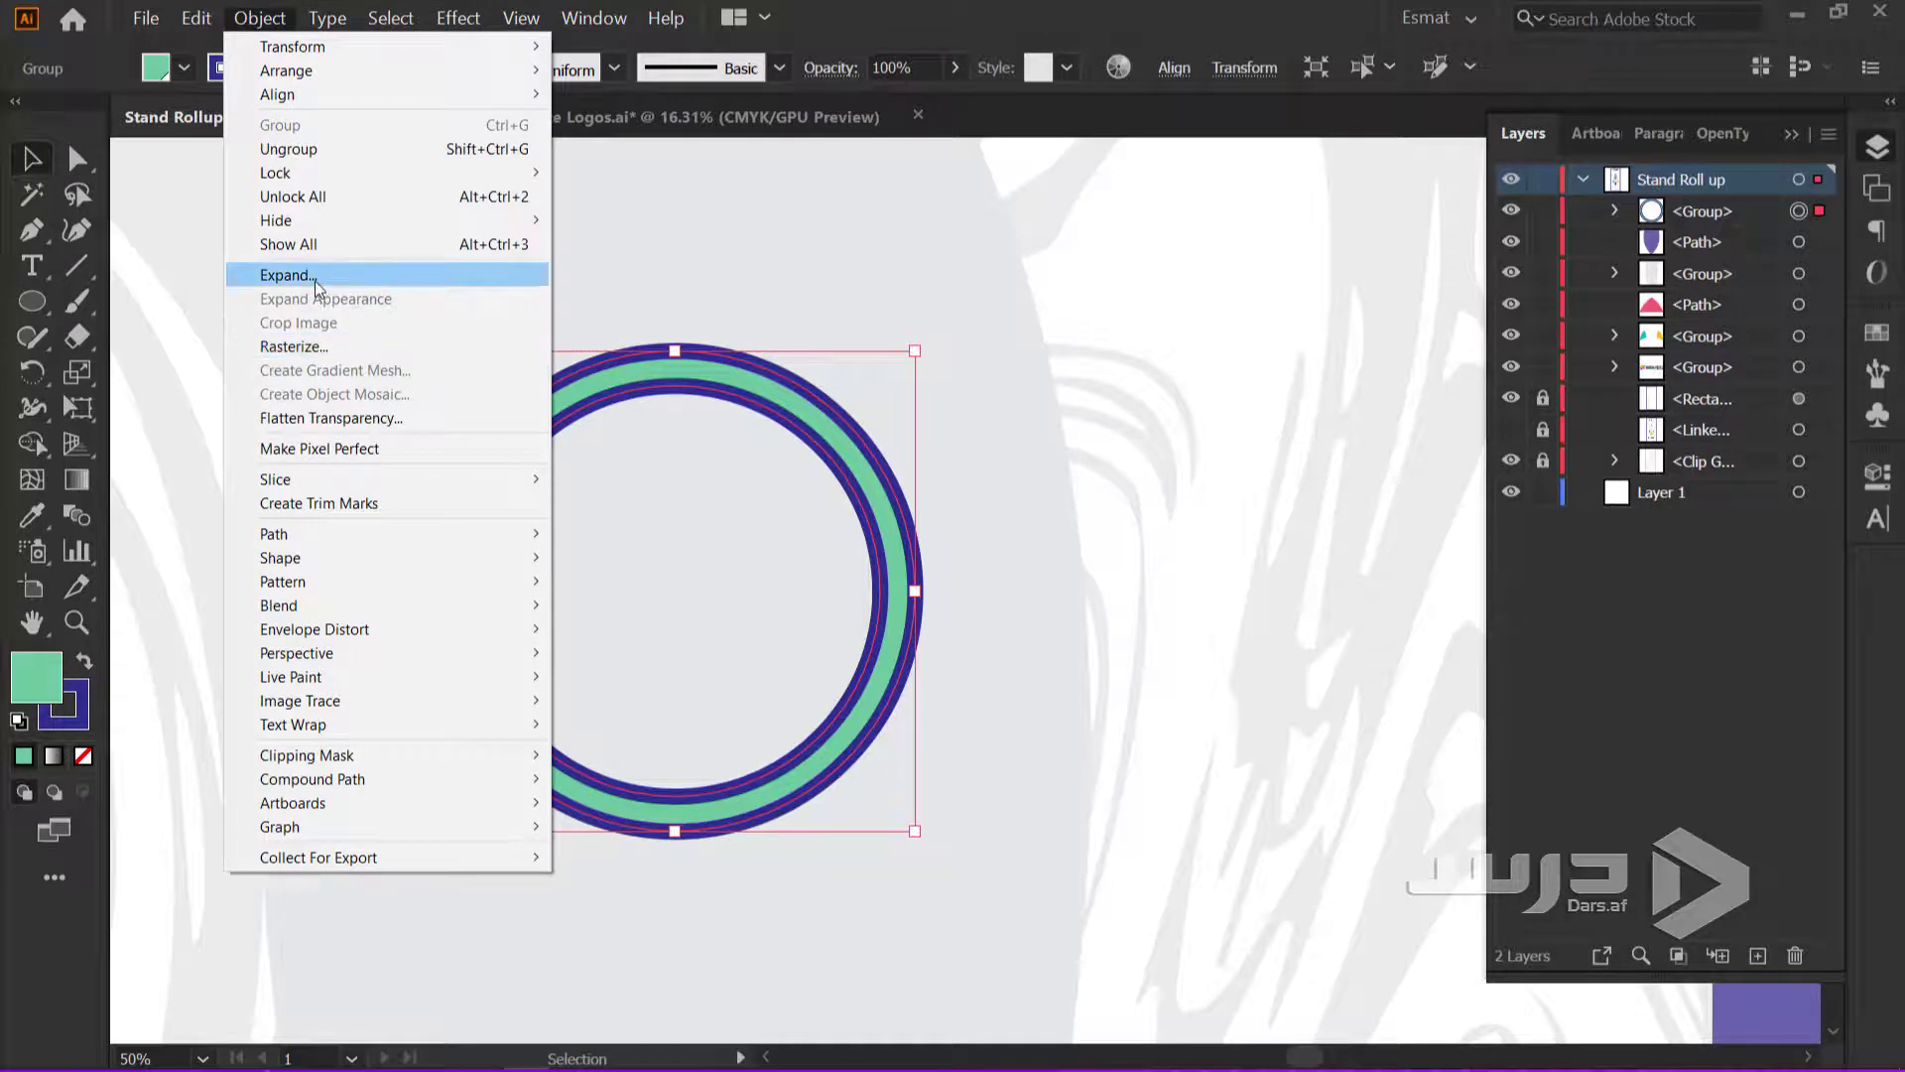
left_click(314, 282)
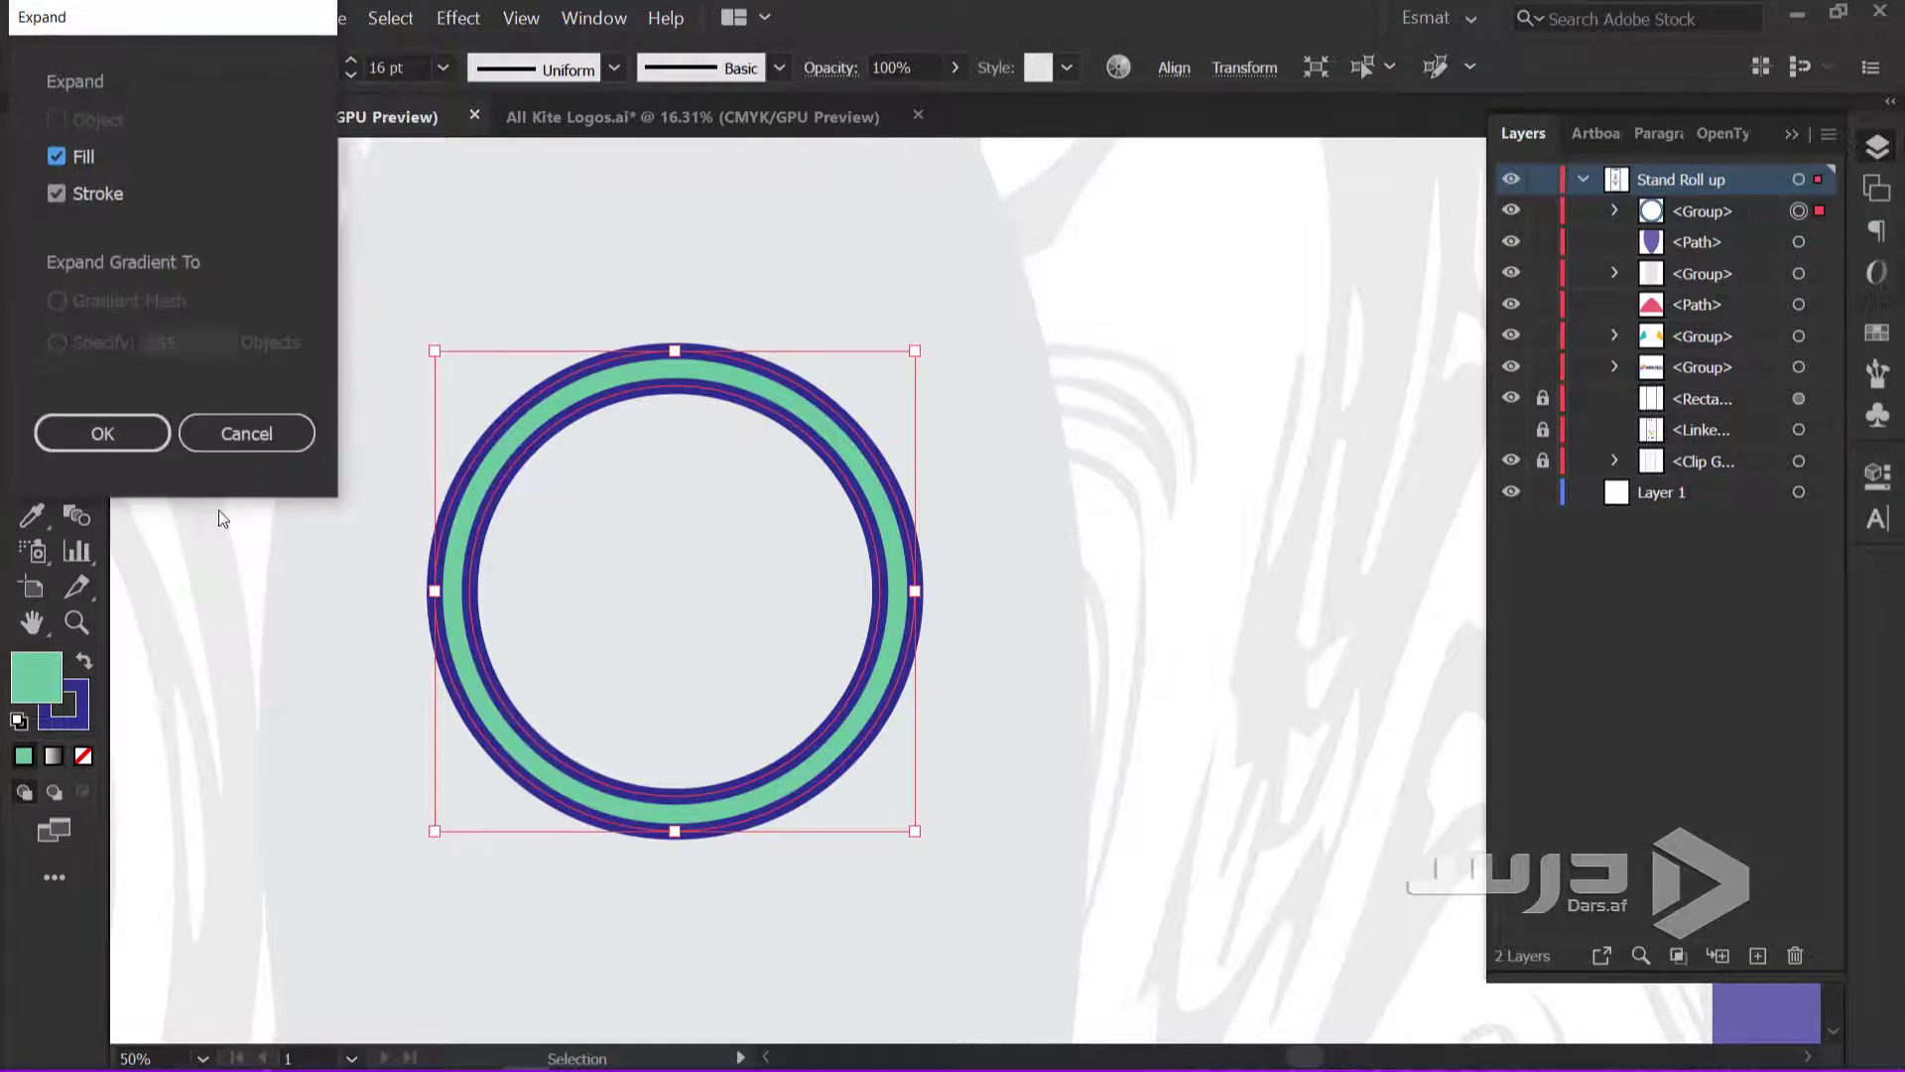
left_click(113, 432)
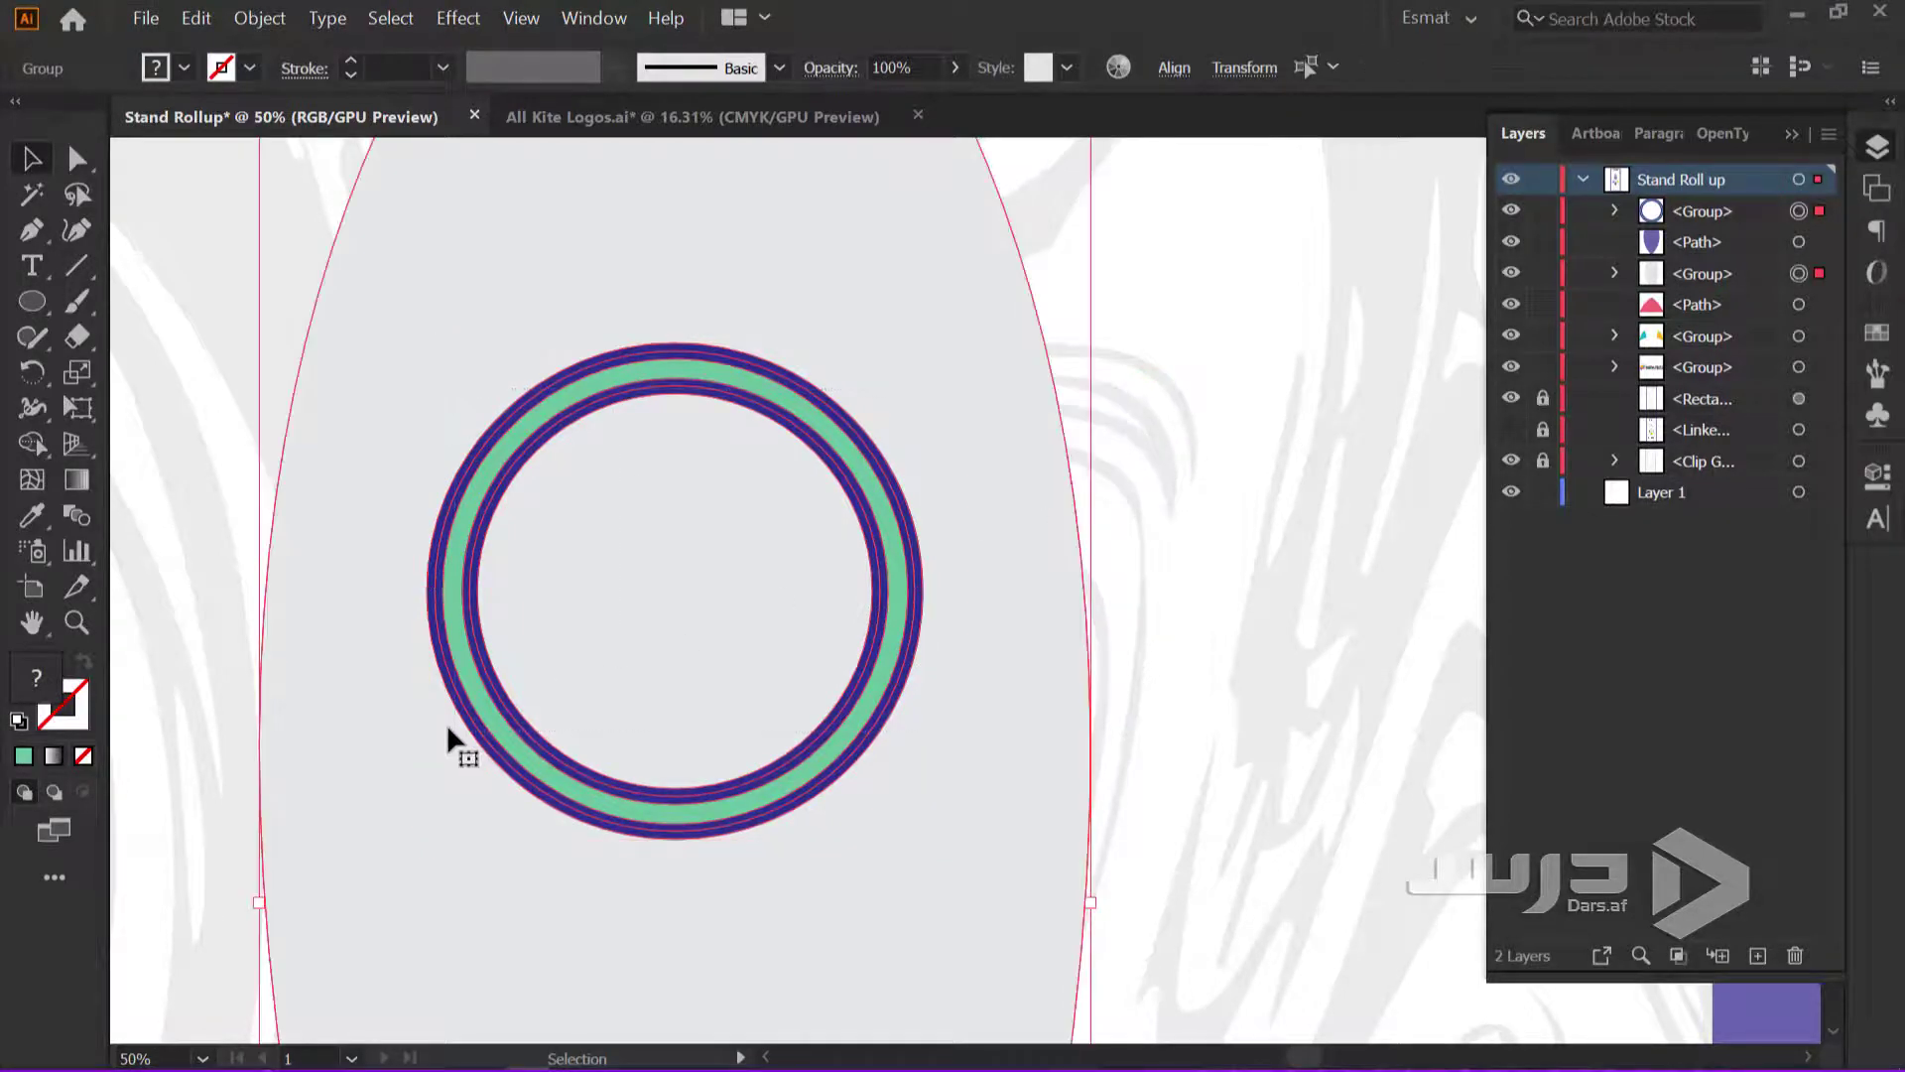
left_click(998, 661)
left_click(894, 680)
key("ctrl+minus")
key("ctrl+minus")
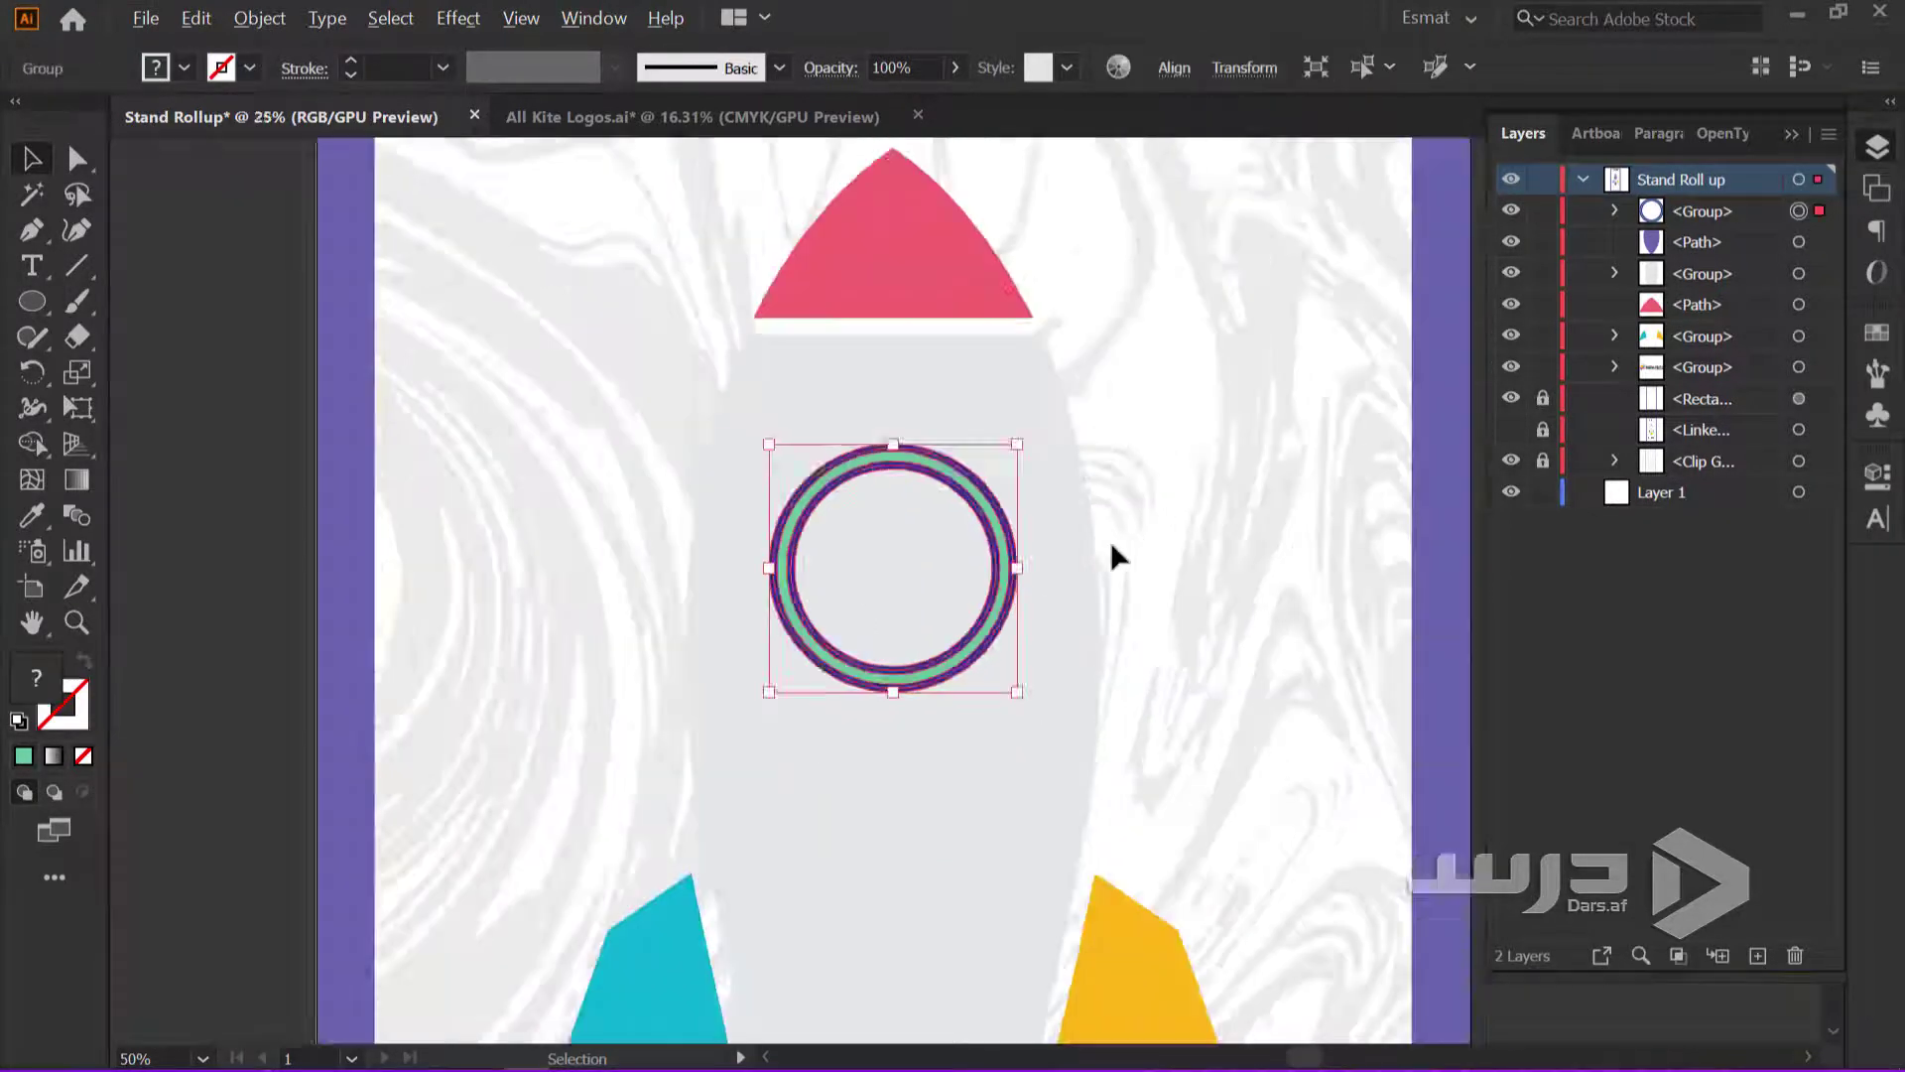
key("ctrl+minus")
left_click_drag(1137, 317, 755, 986)
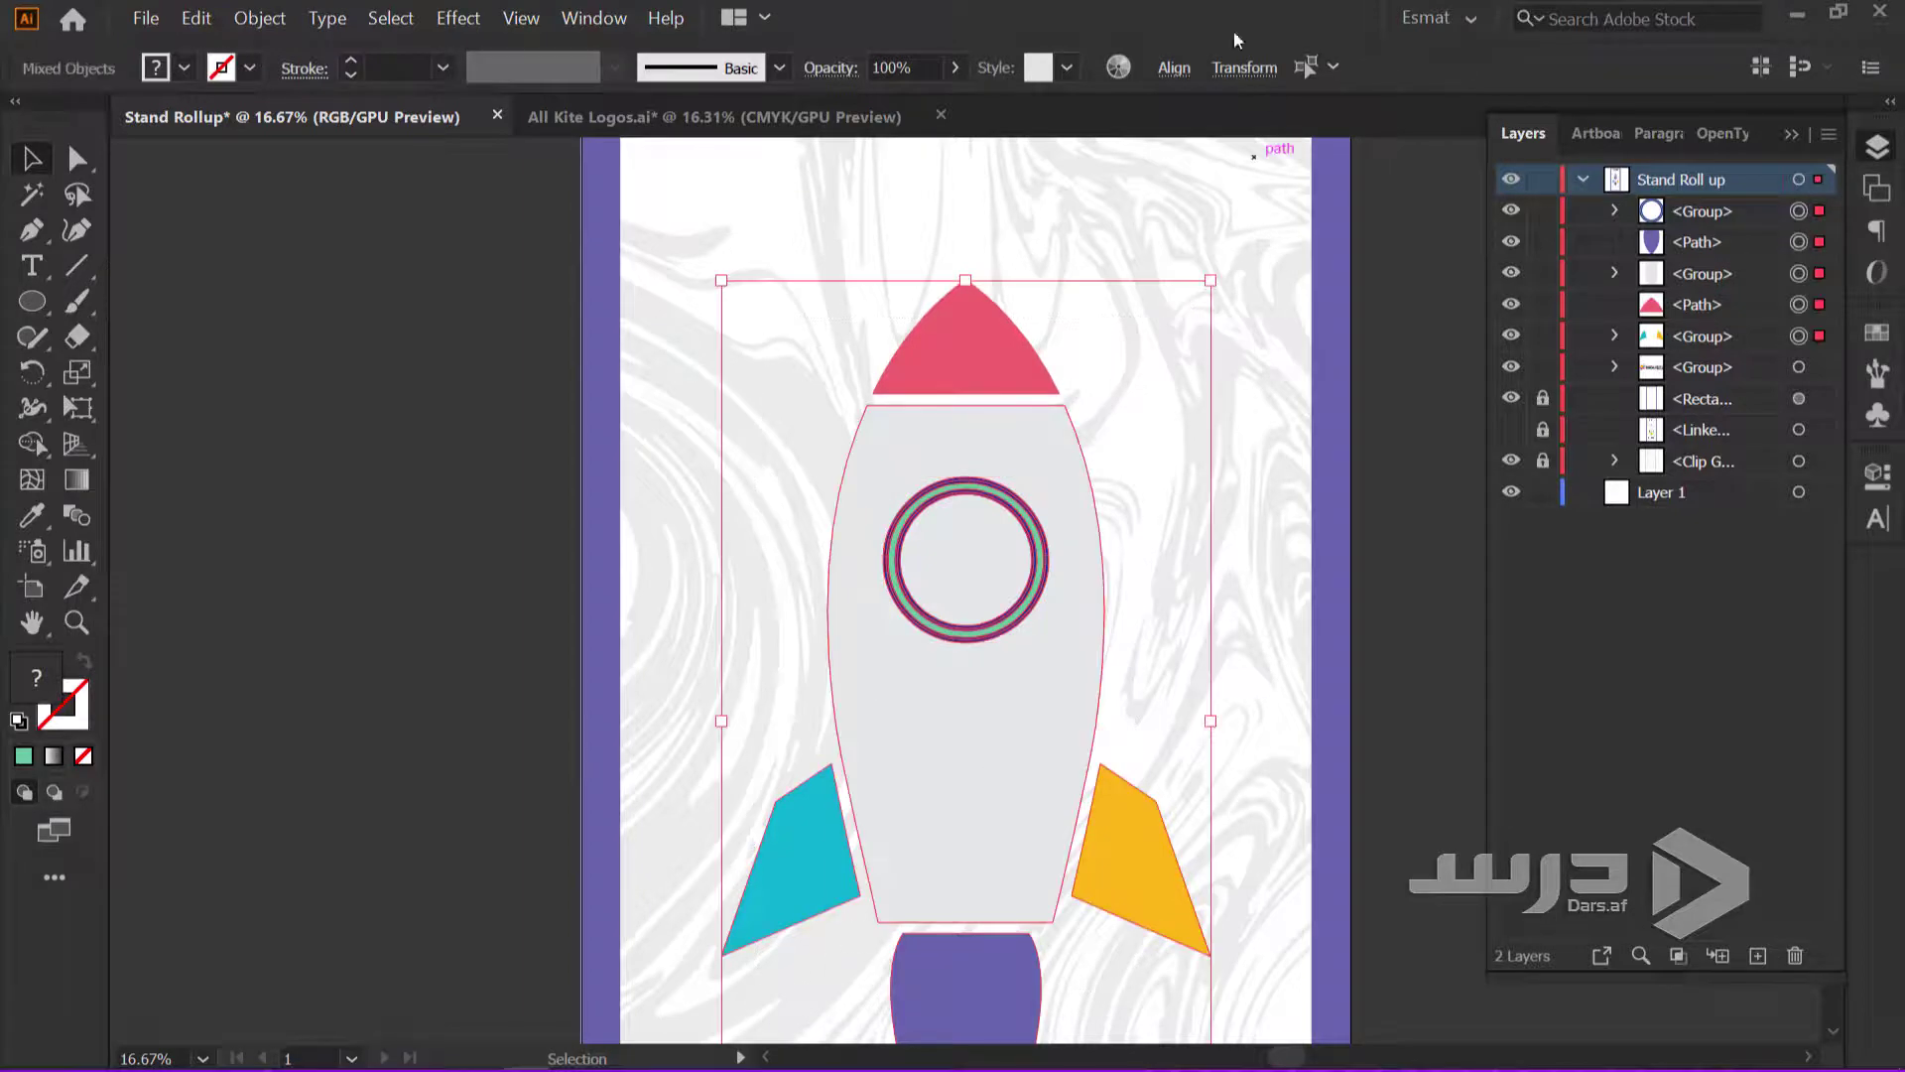
left_click(1171, 69)
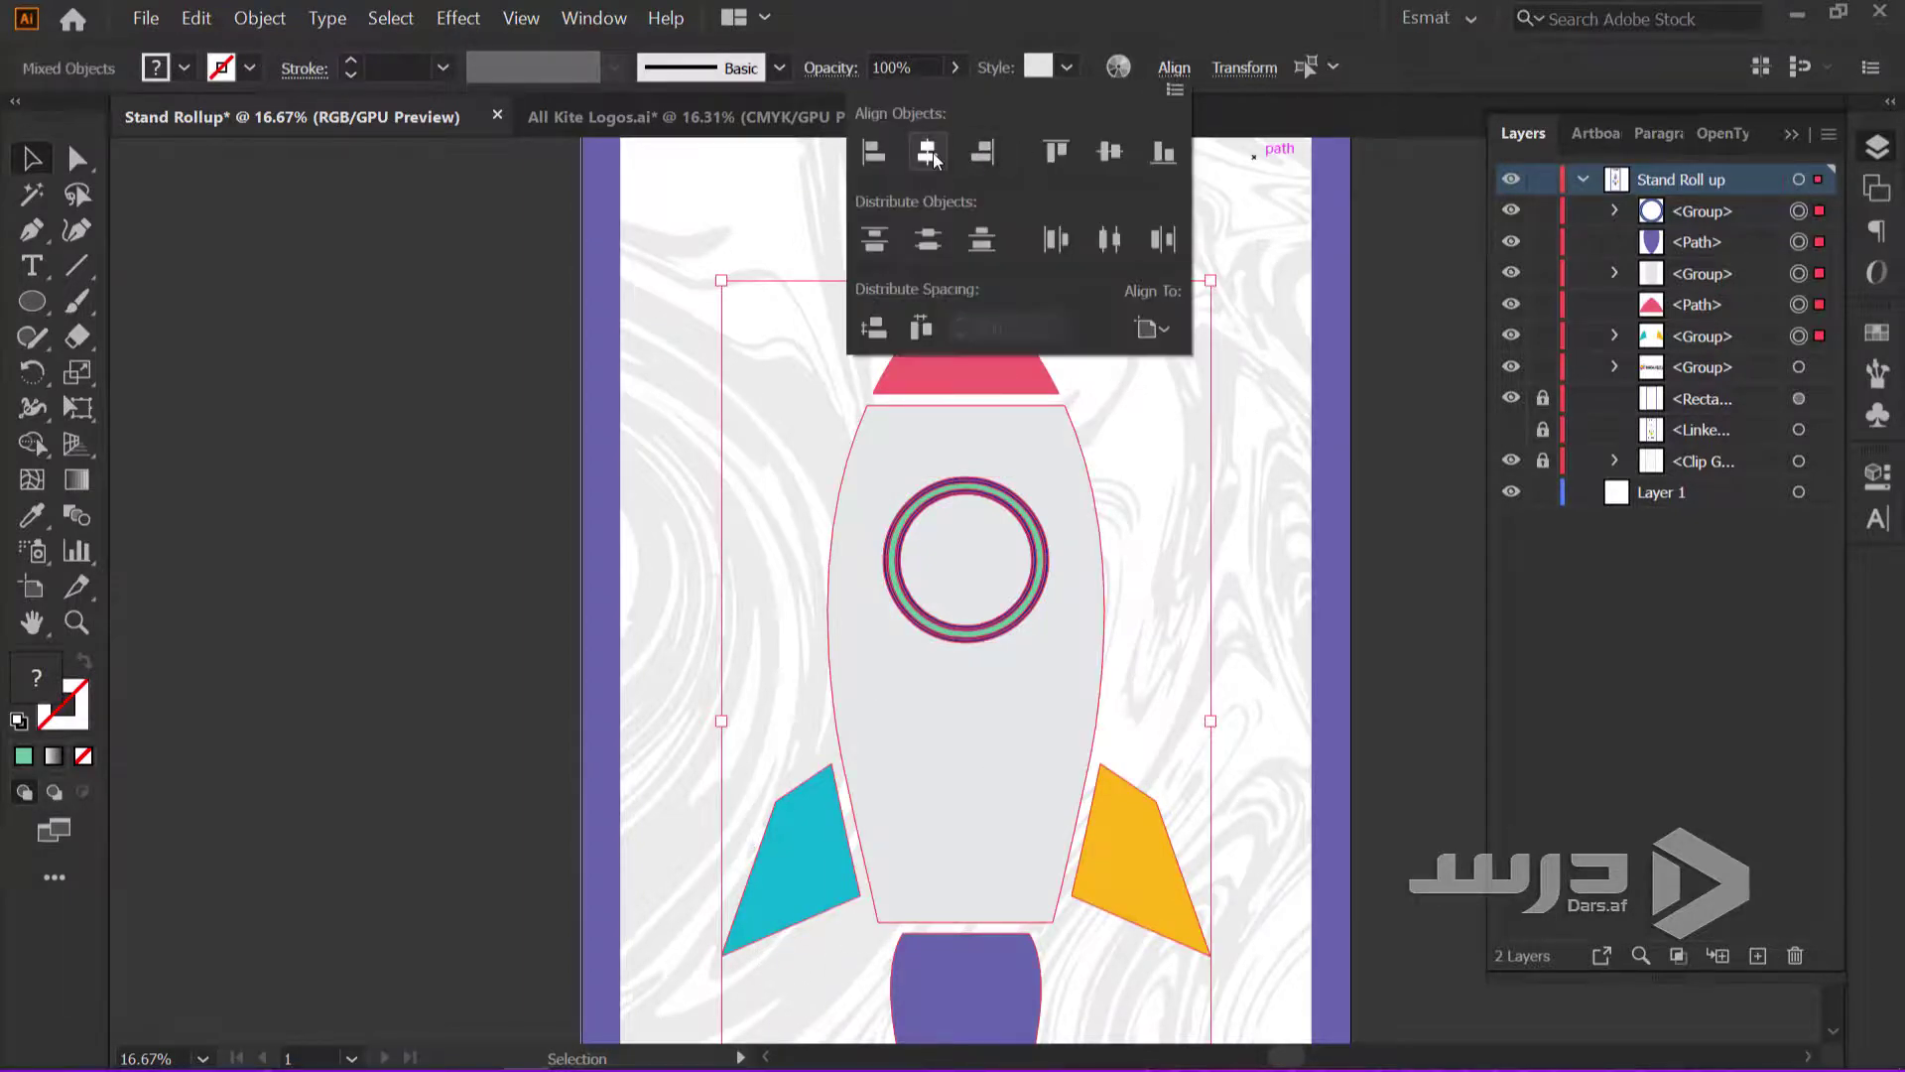
left_click(1237, 502)
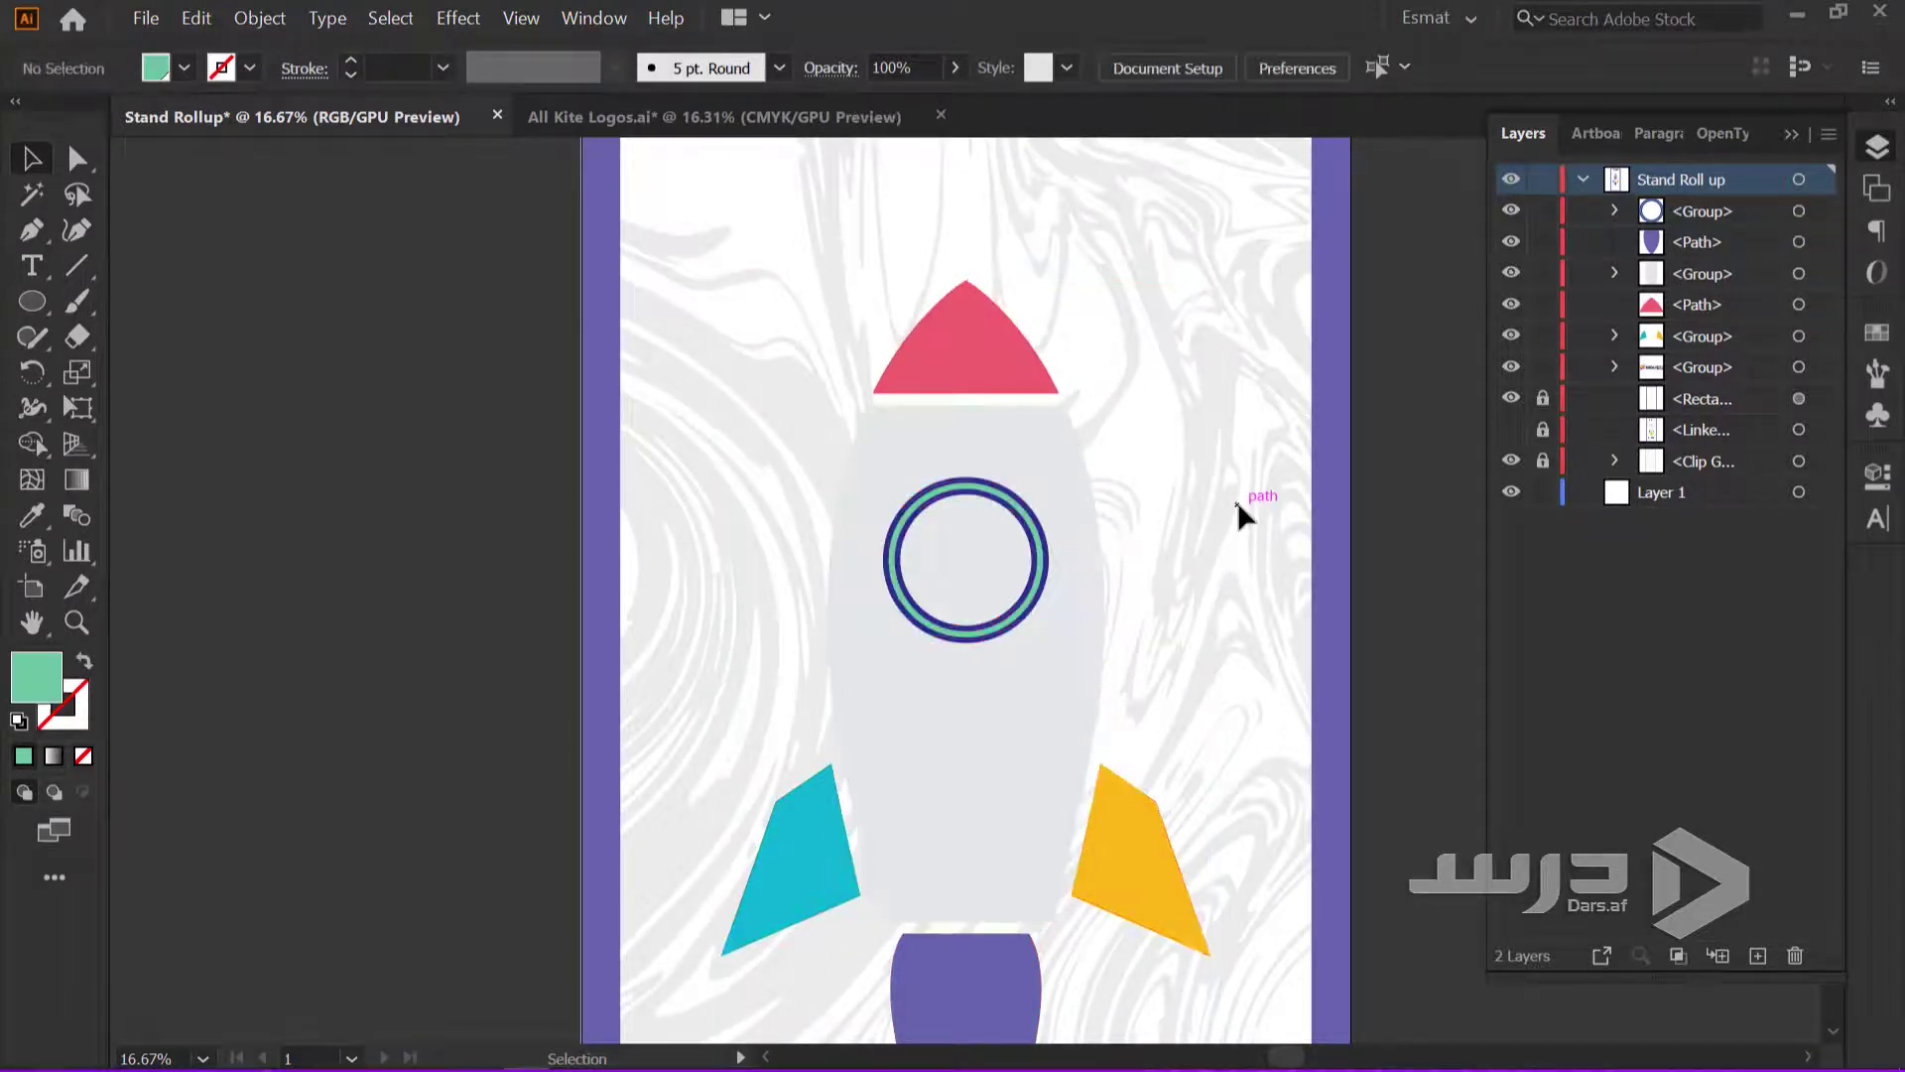
left_click(839, 595)
scroll(1025, 566, "up", 1)
scroll(1063, 477, "up", 1)
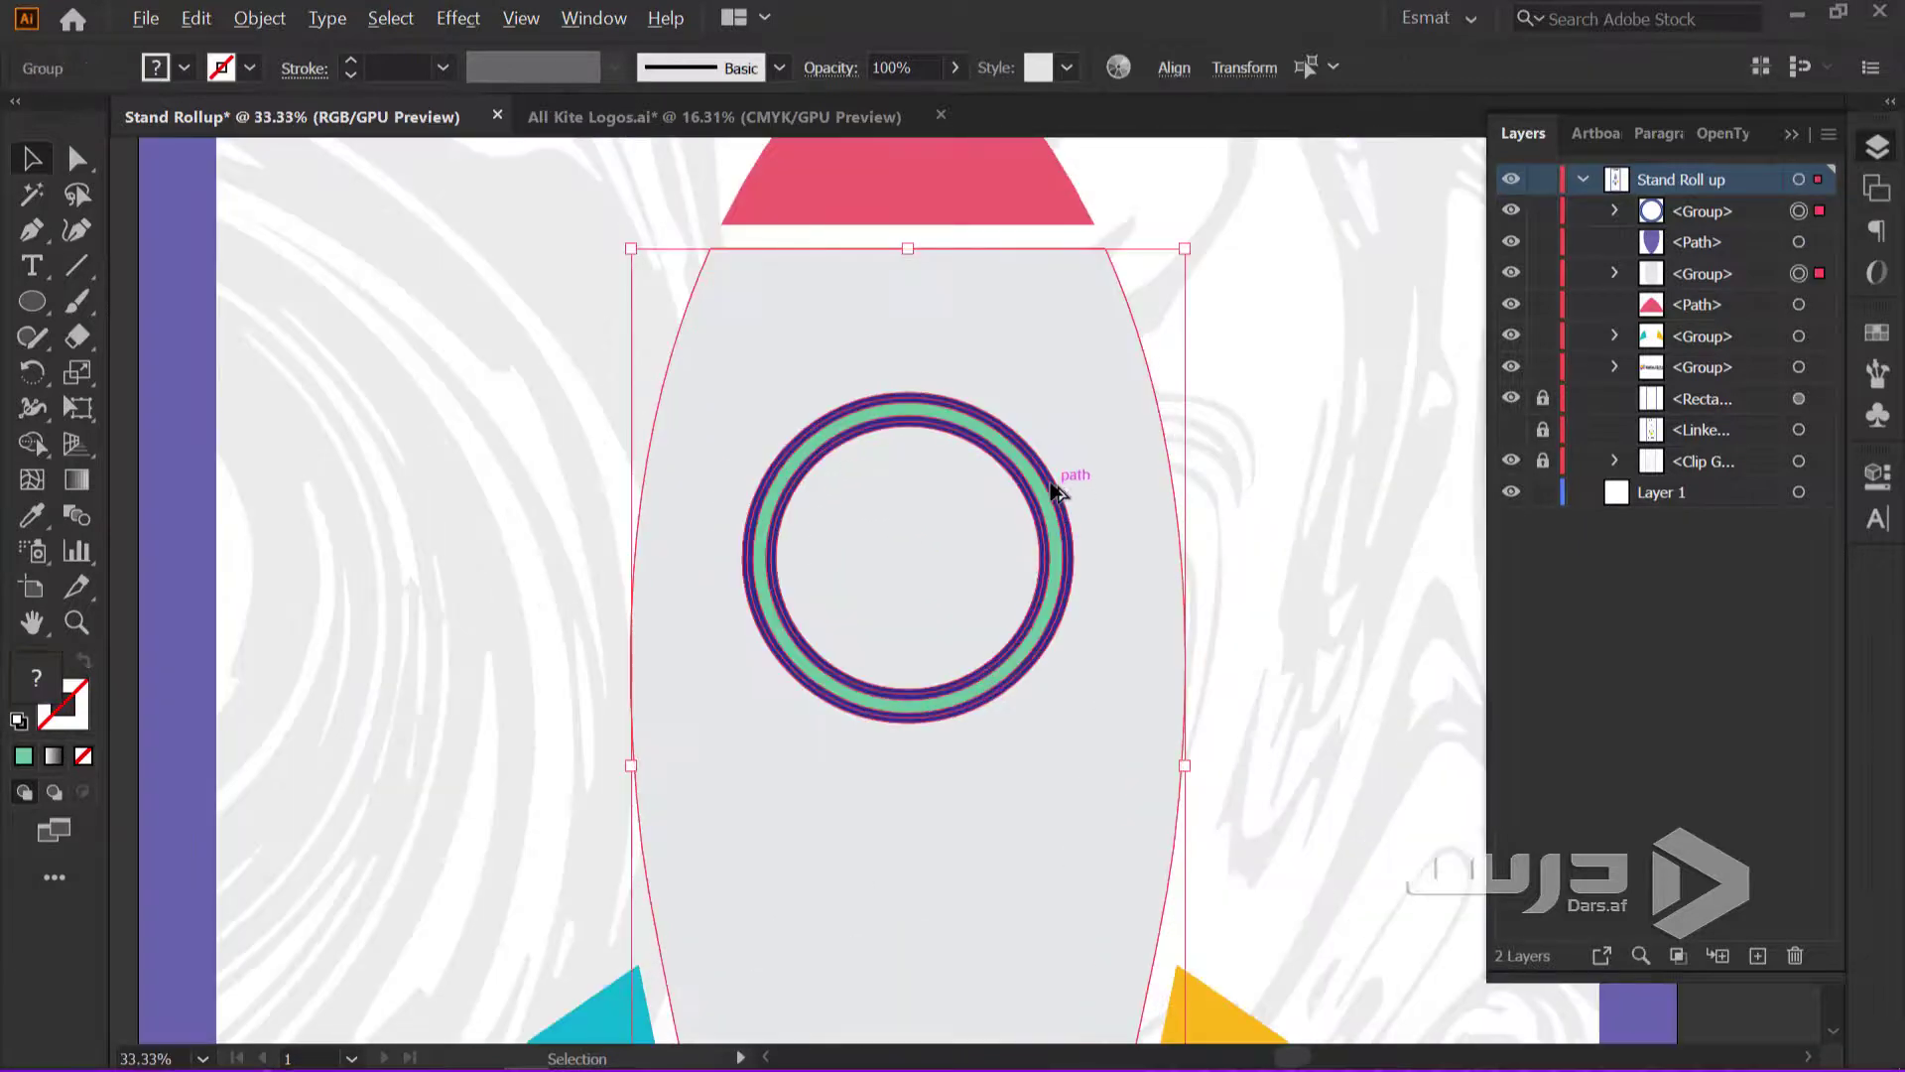
scroll(846, 438, "up", 2)
scroll(908, 449, "down", 2)
scroll(757, 454, "up", 1)
scroll(757, 455, "up", 1)
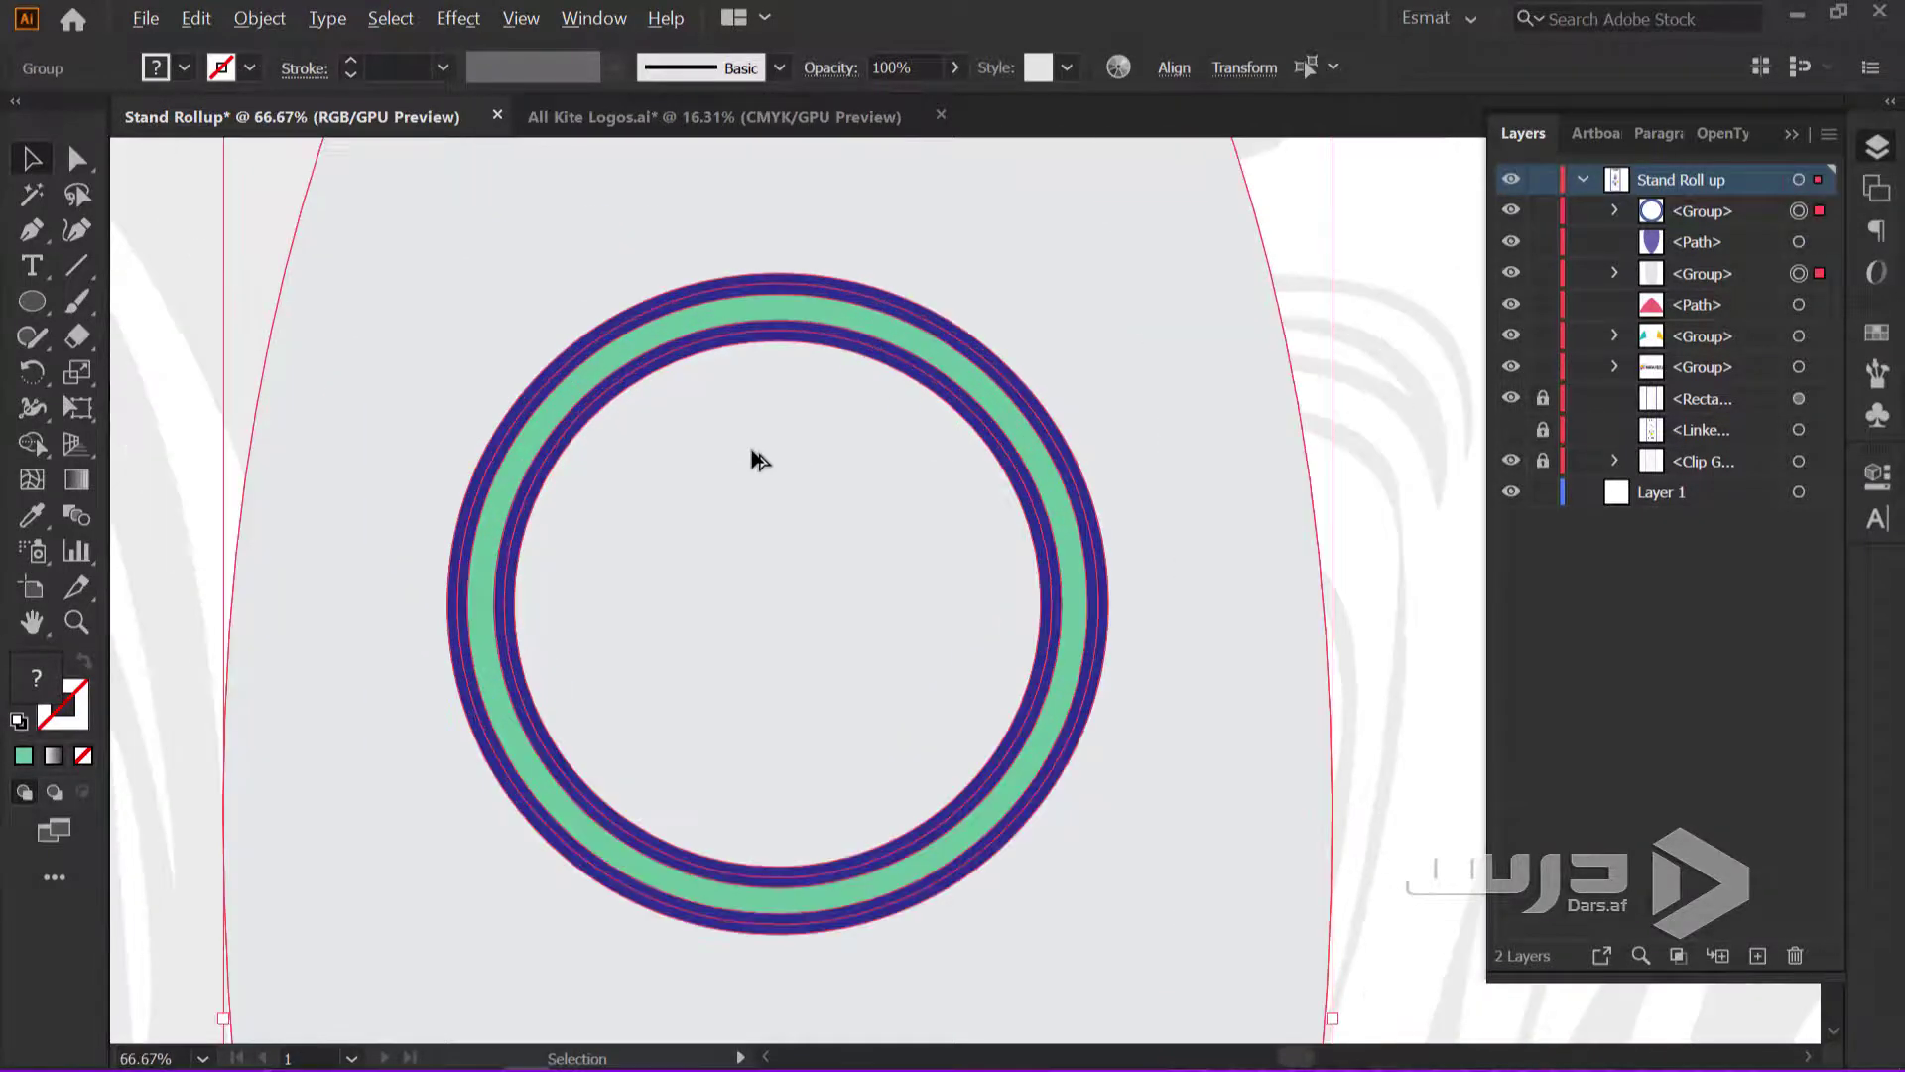
Merge the outer and inner blue rings into the green band with Shape Builder
left_click(37, 446)
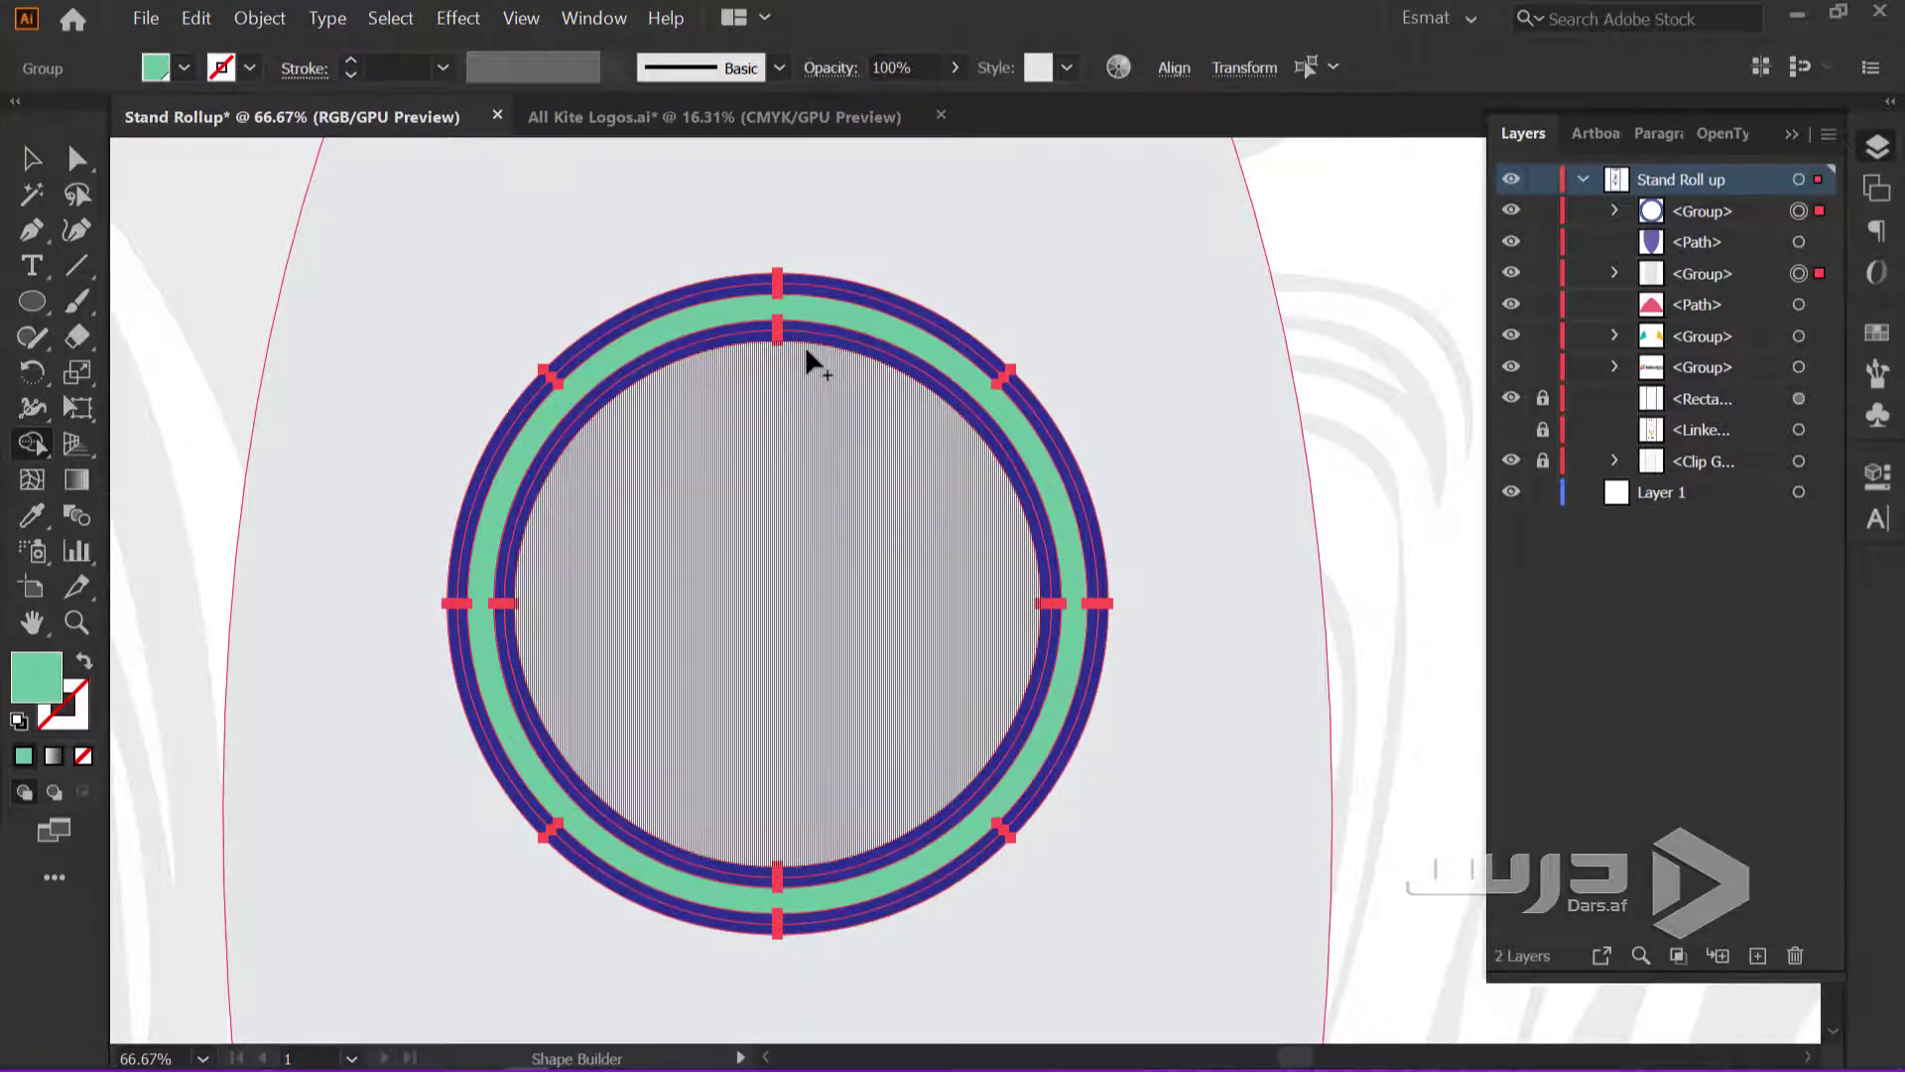
scroll(830, 307, "up", 1)
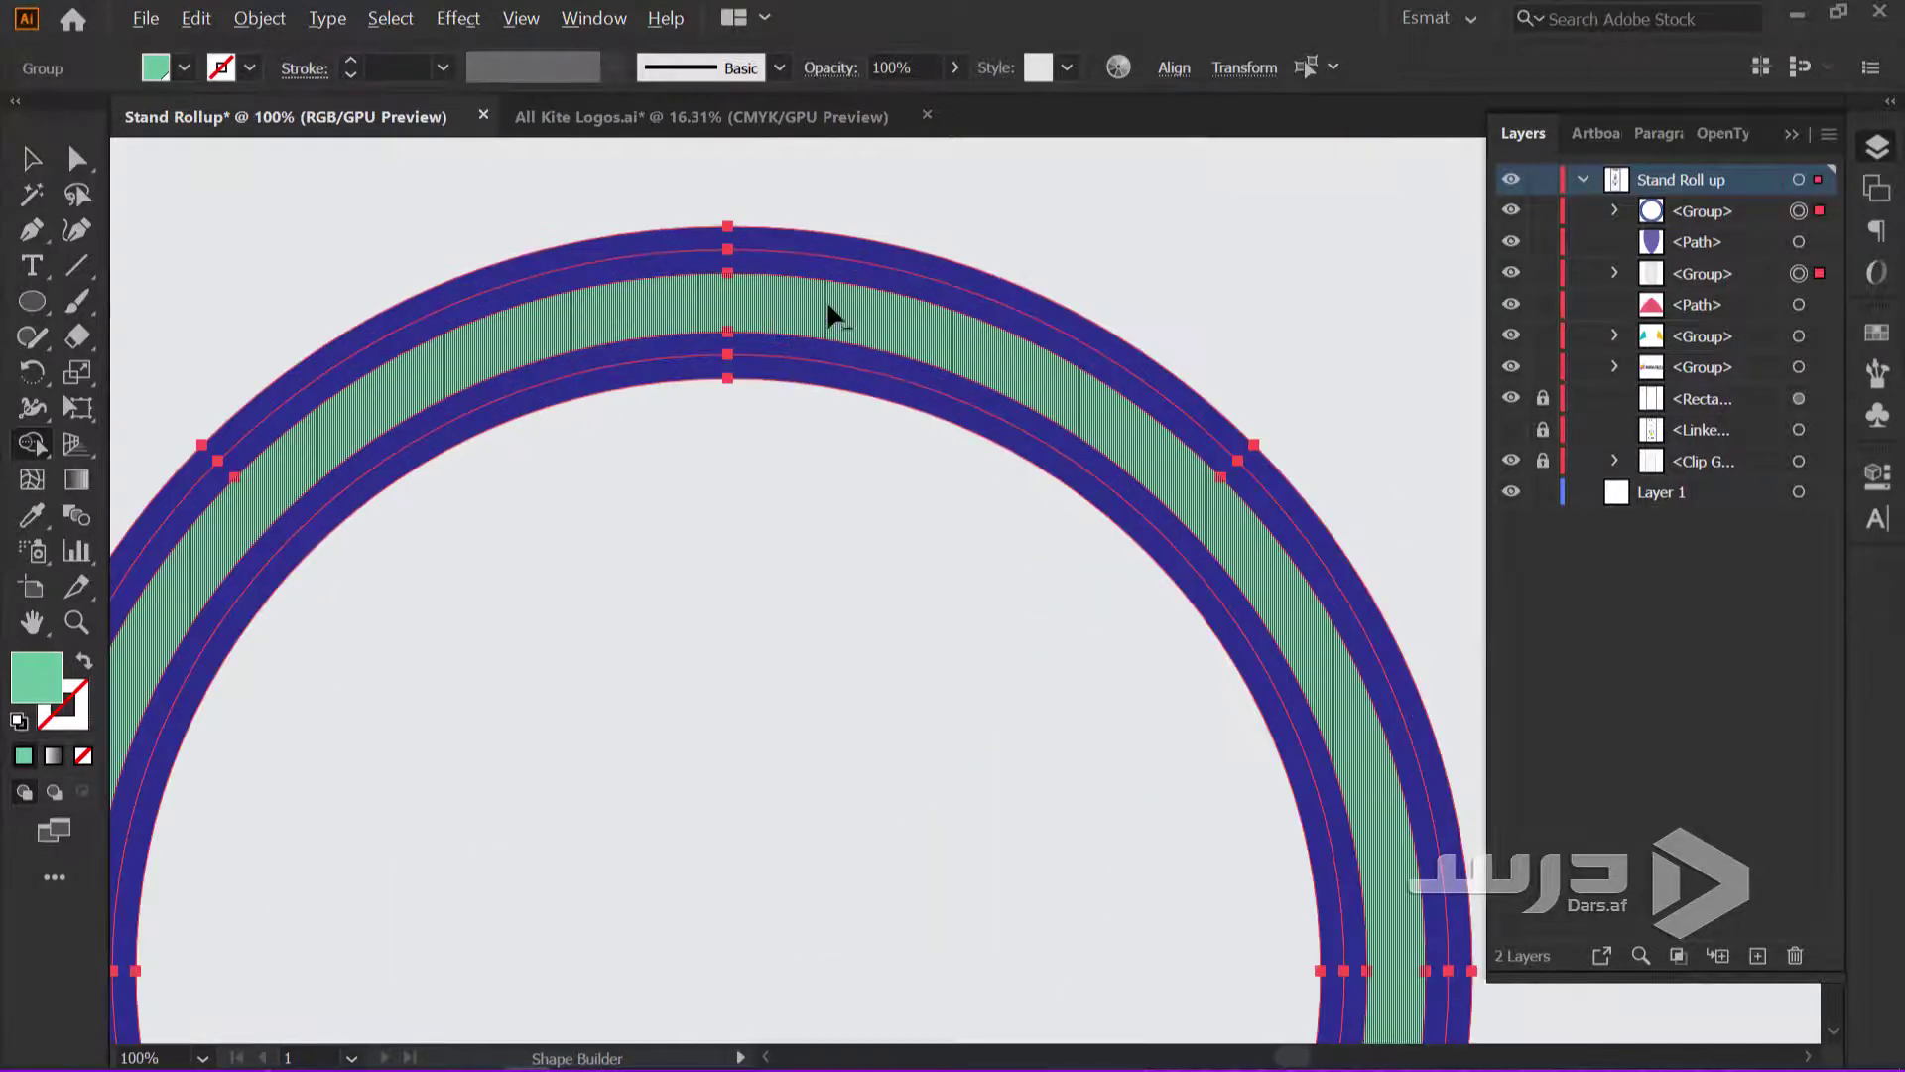
left_click_drag(834, 277, 824, 248)
scroll(806, 367, "up", 1)
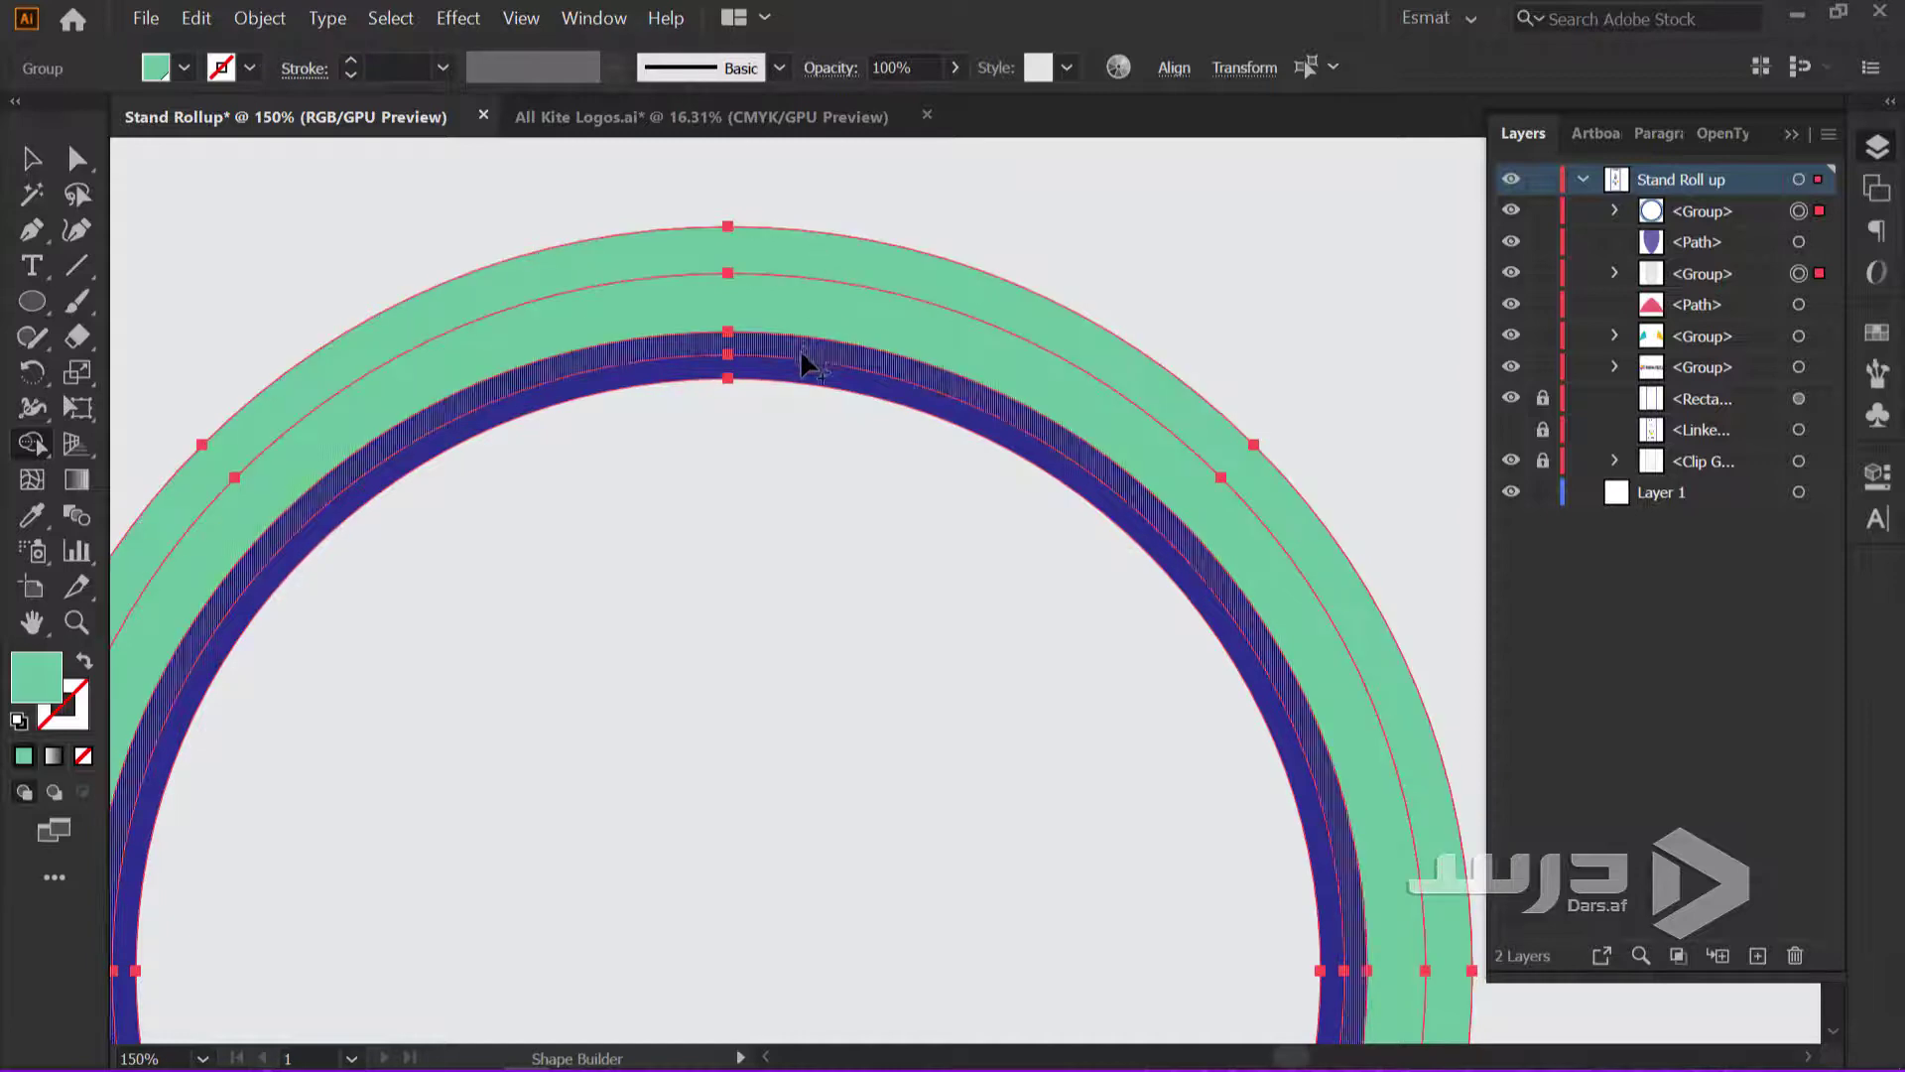
left_click_drag(802, 359, 782, 460)
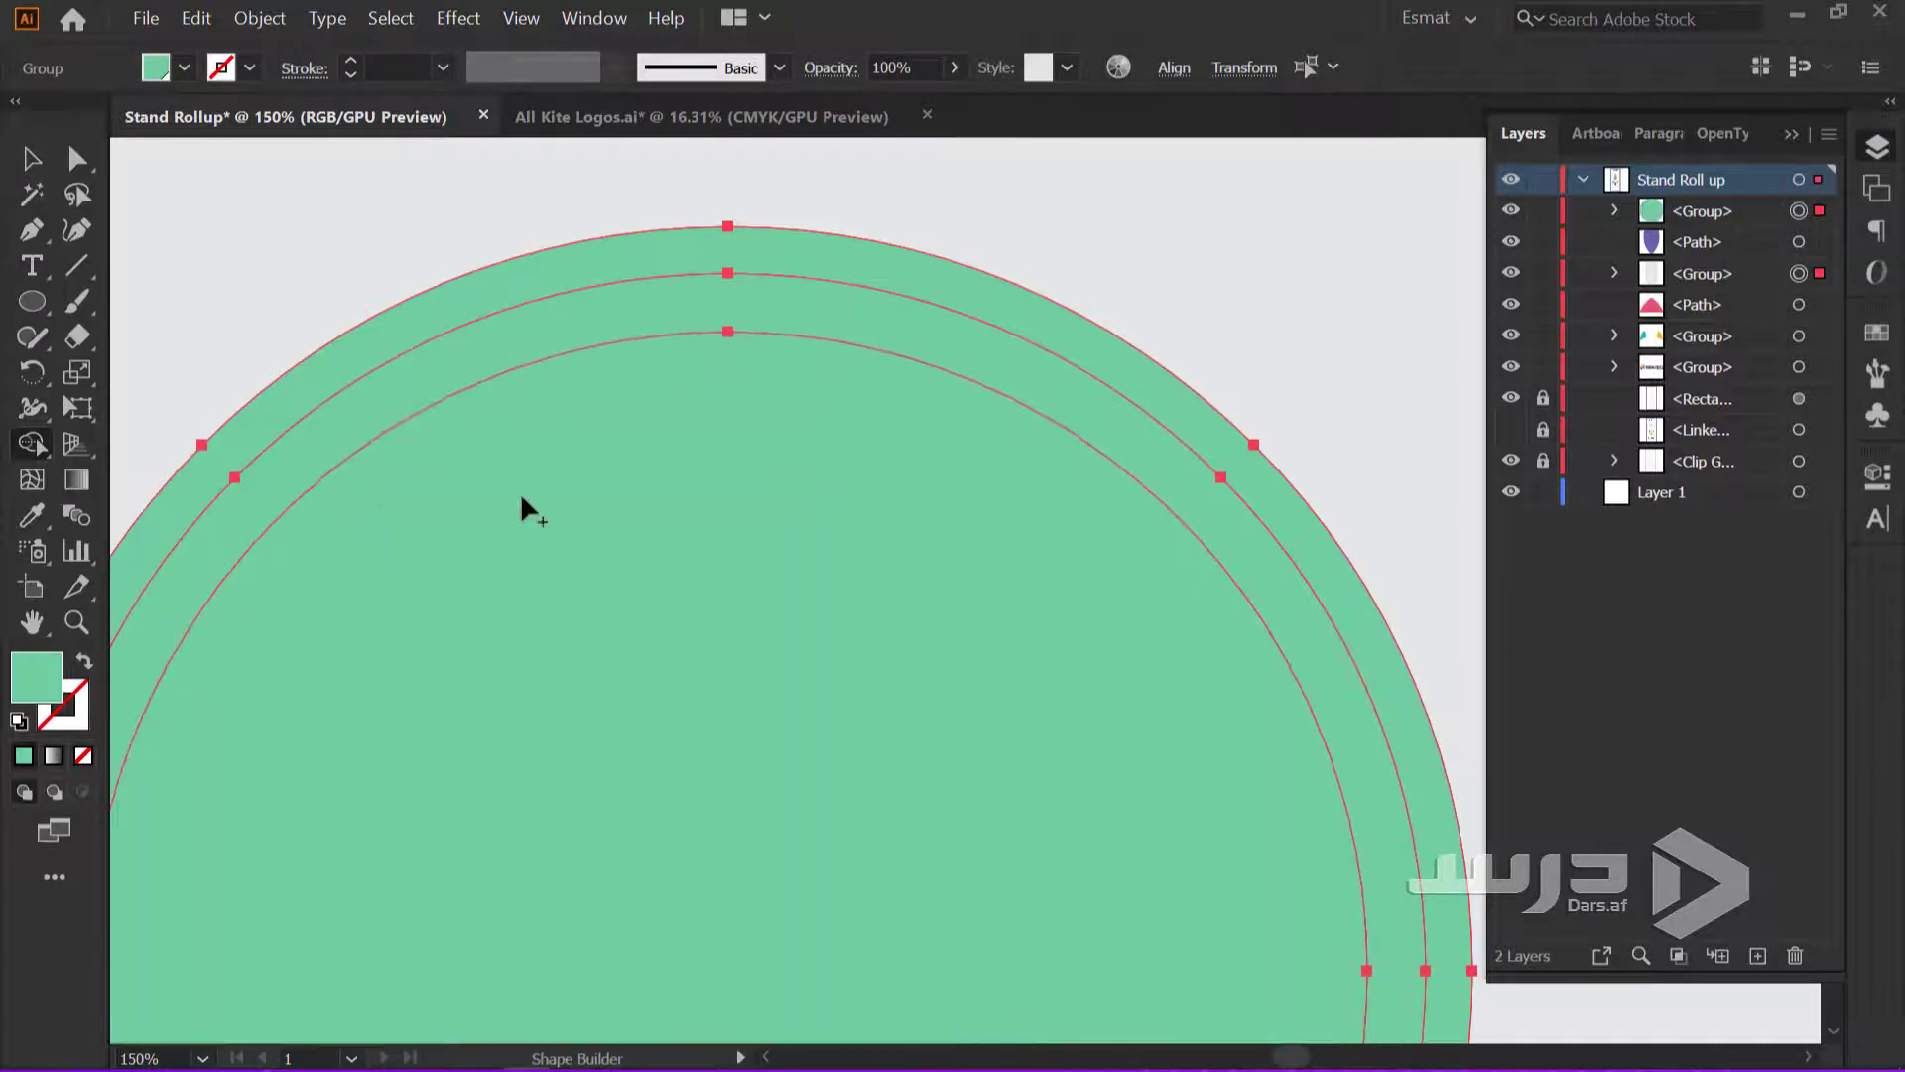
key("v")
Delete the inner green circle and the ring's extra band to open the centre
double_click(794, 578)
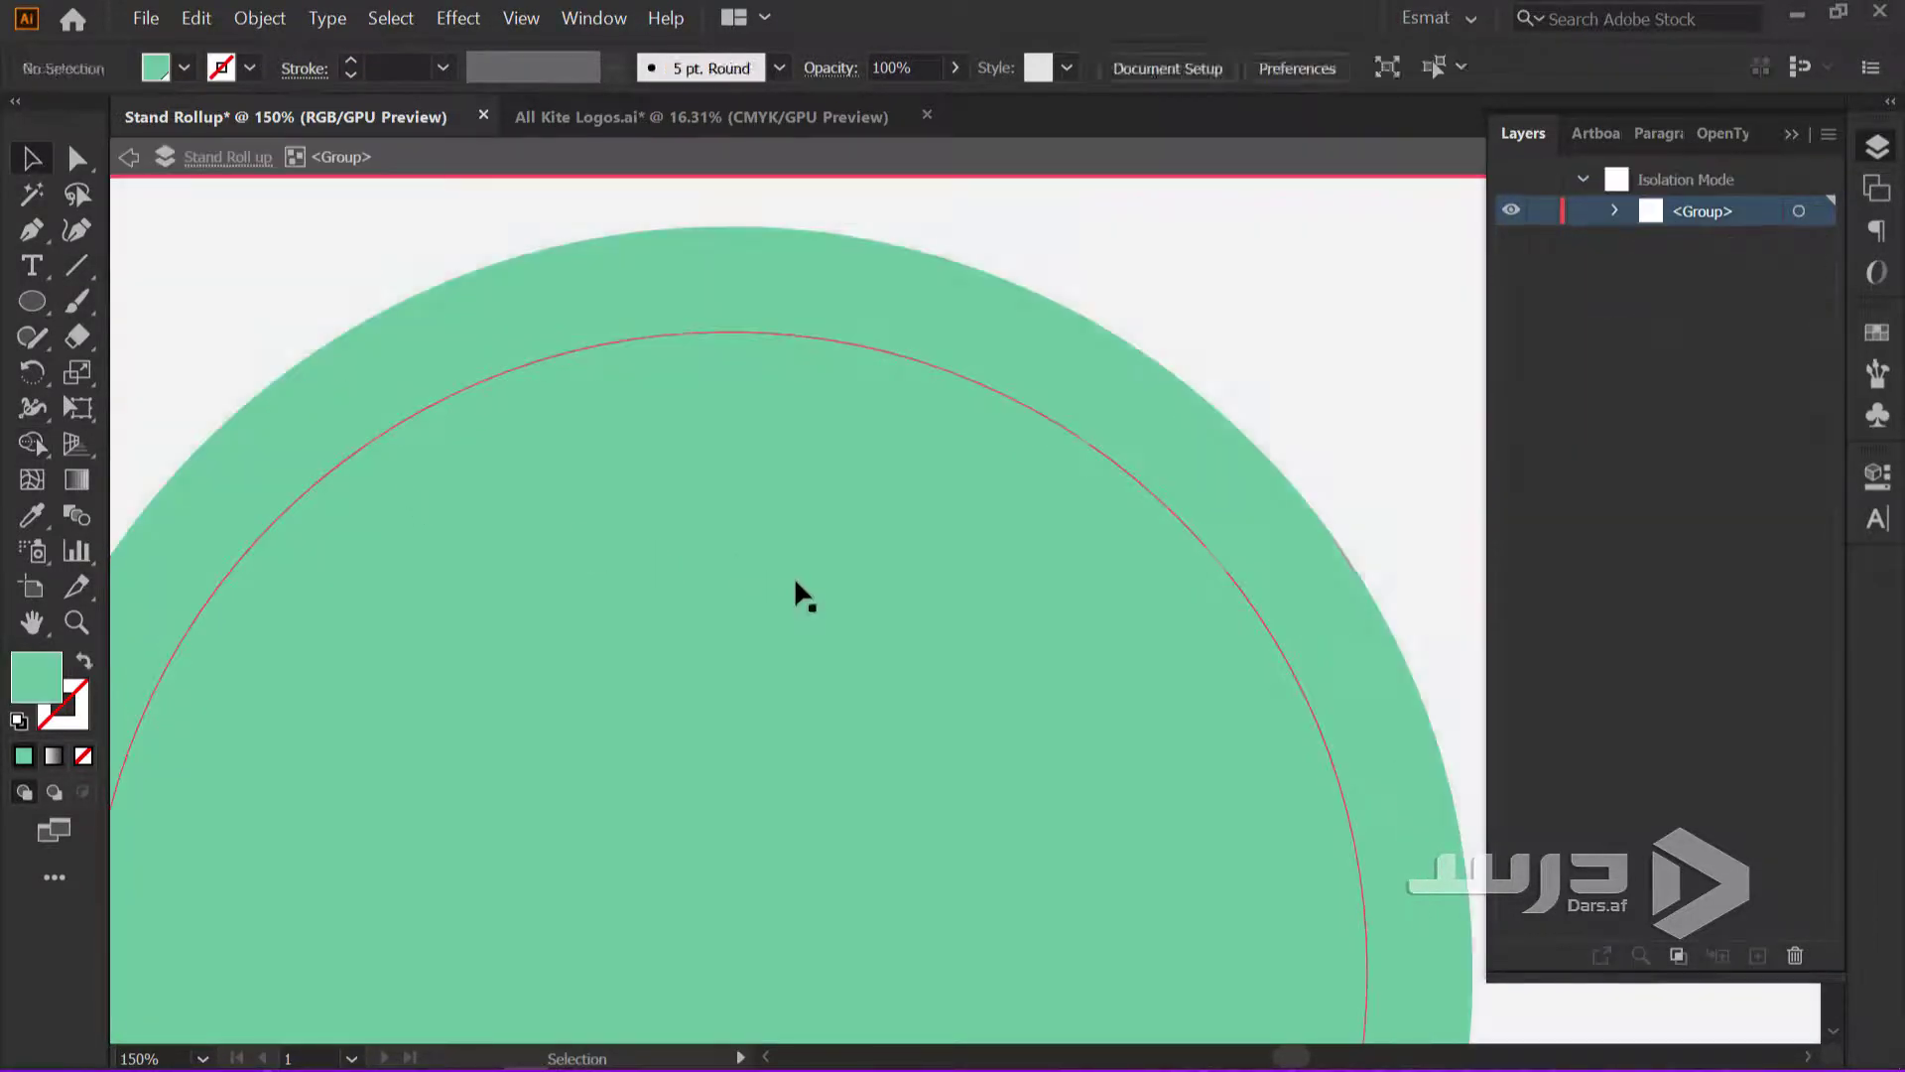
double_click(792, 545)
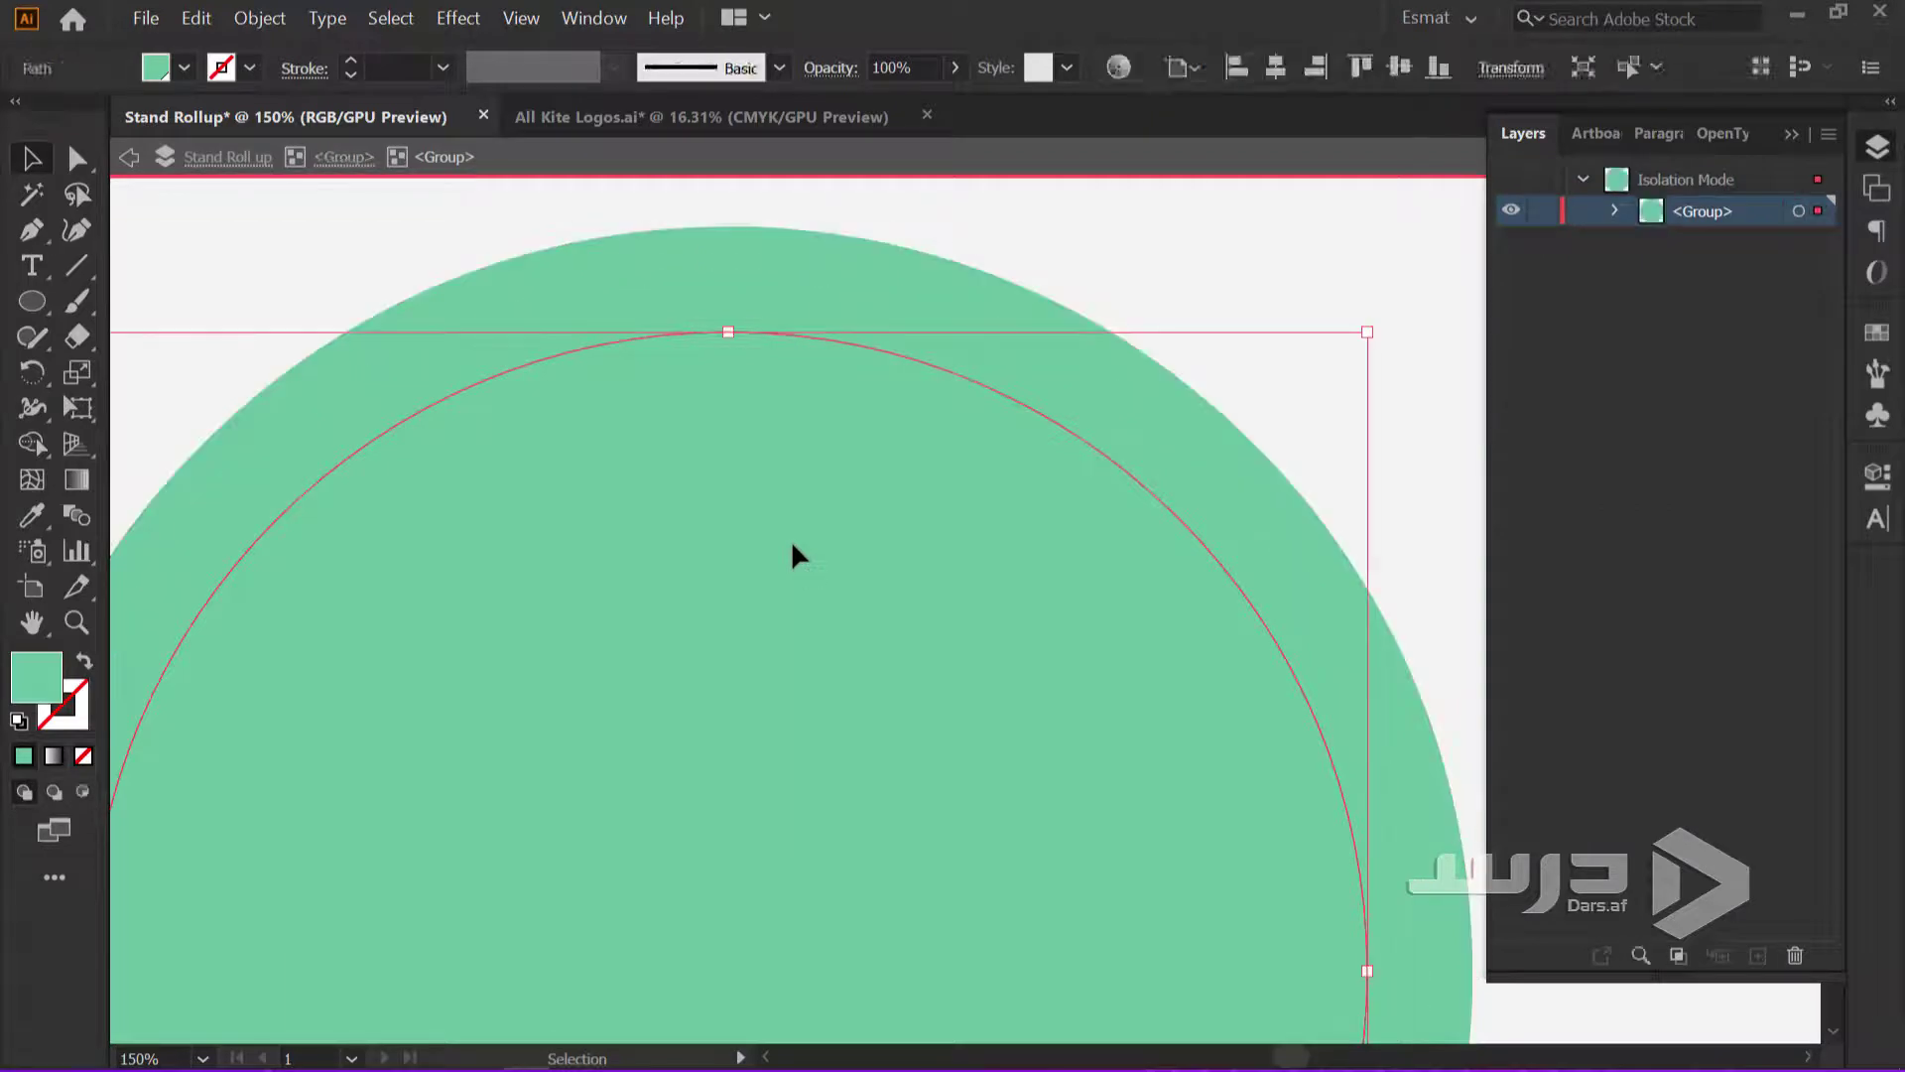
key("Delete")
left_click(919, 283)
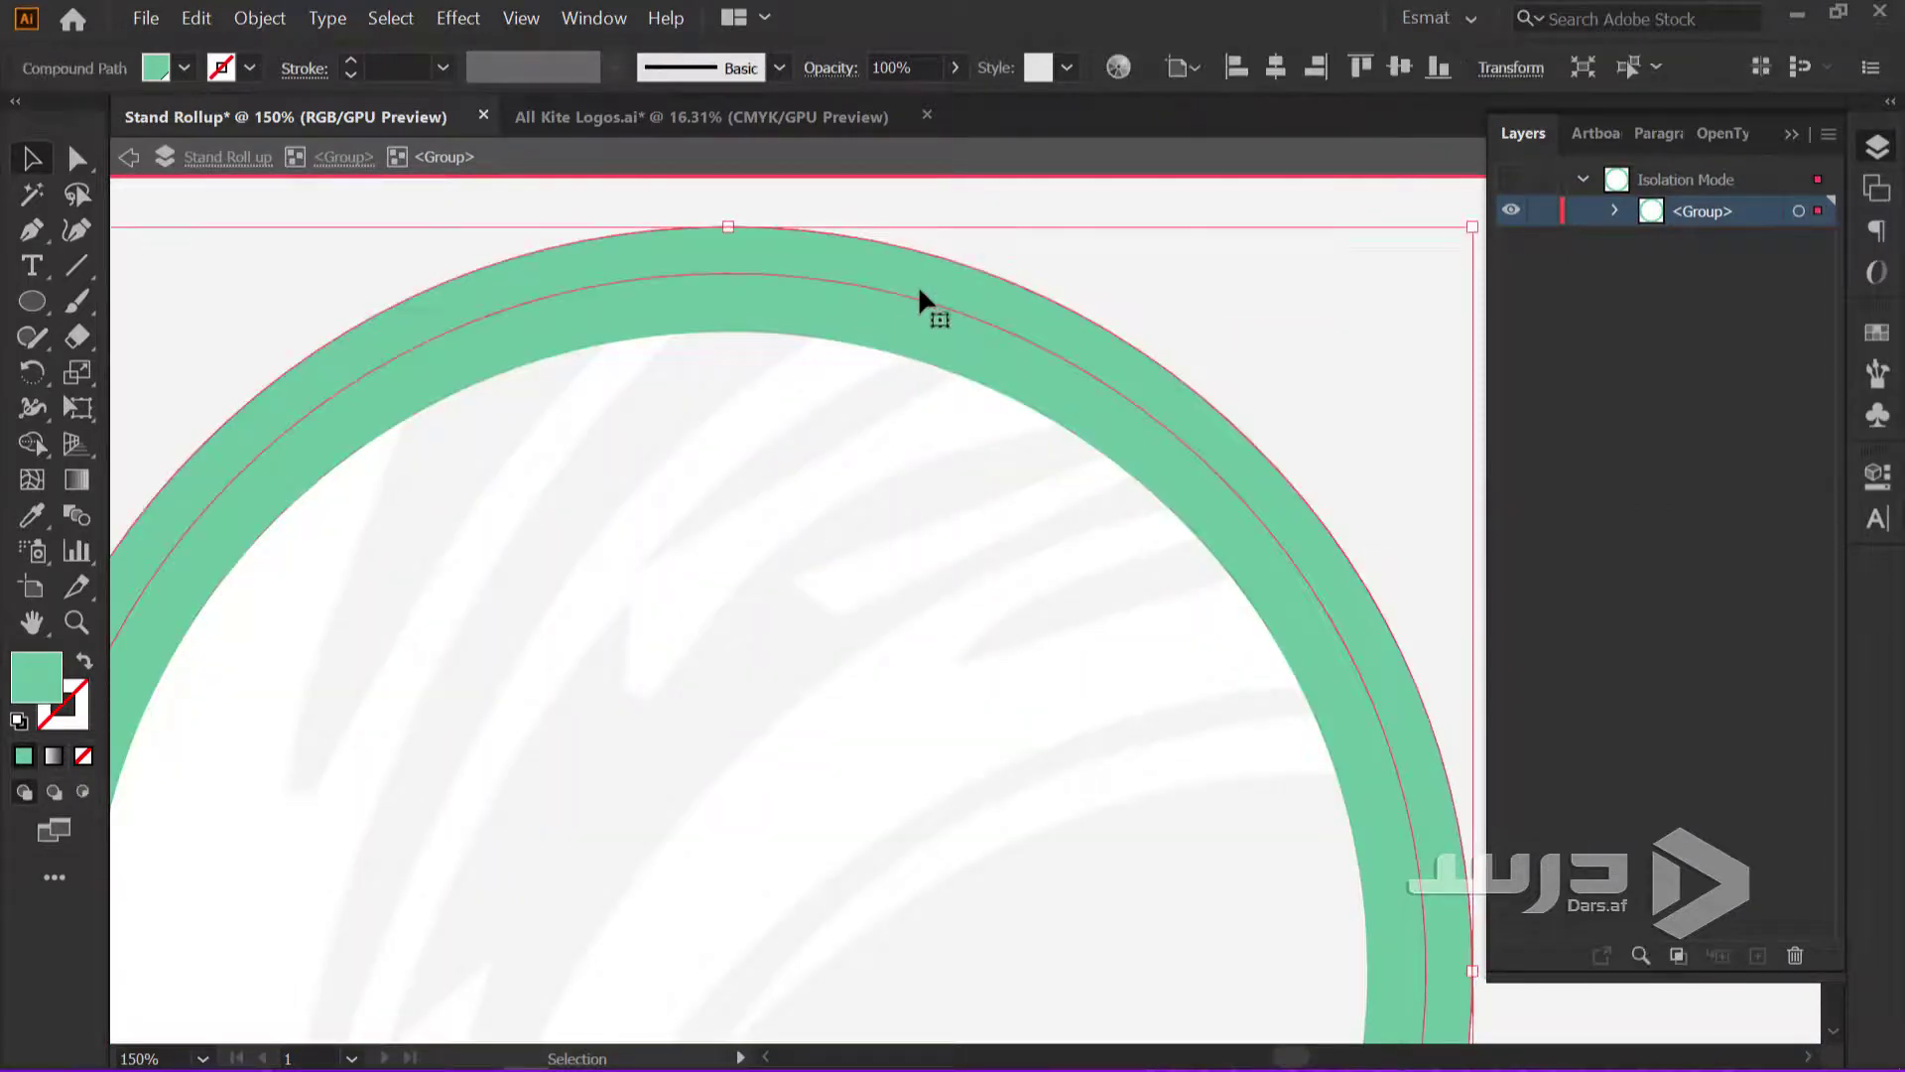
double_click(919, 282)
left_click(919, 282)
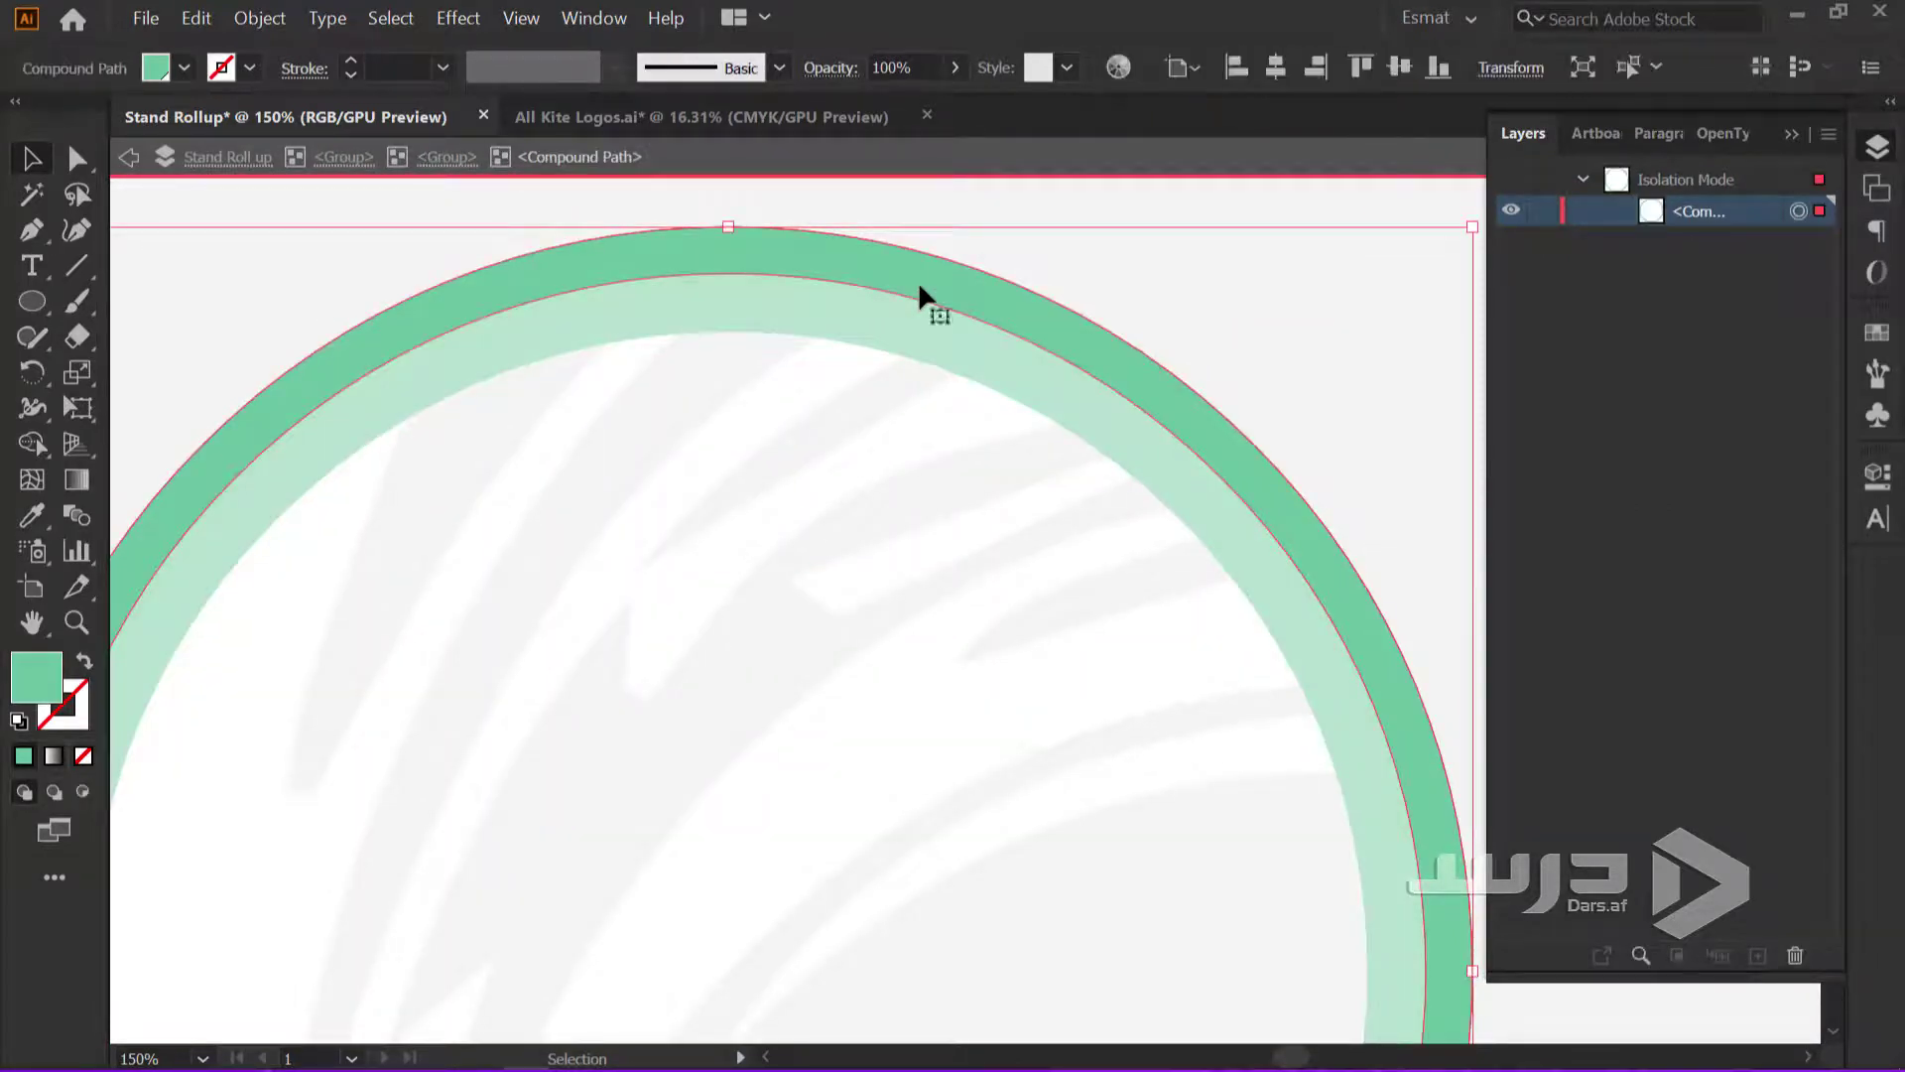
key("Delete")
key("Escape")
double_click(834, 514)
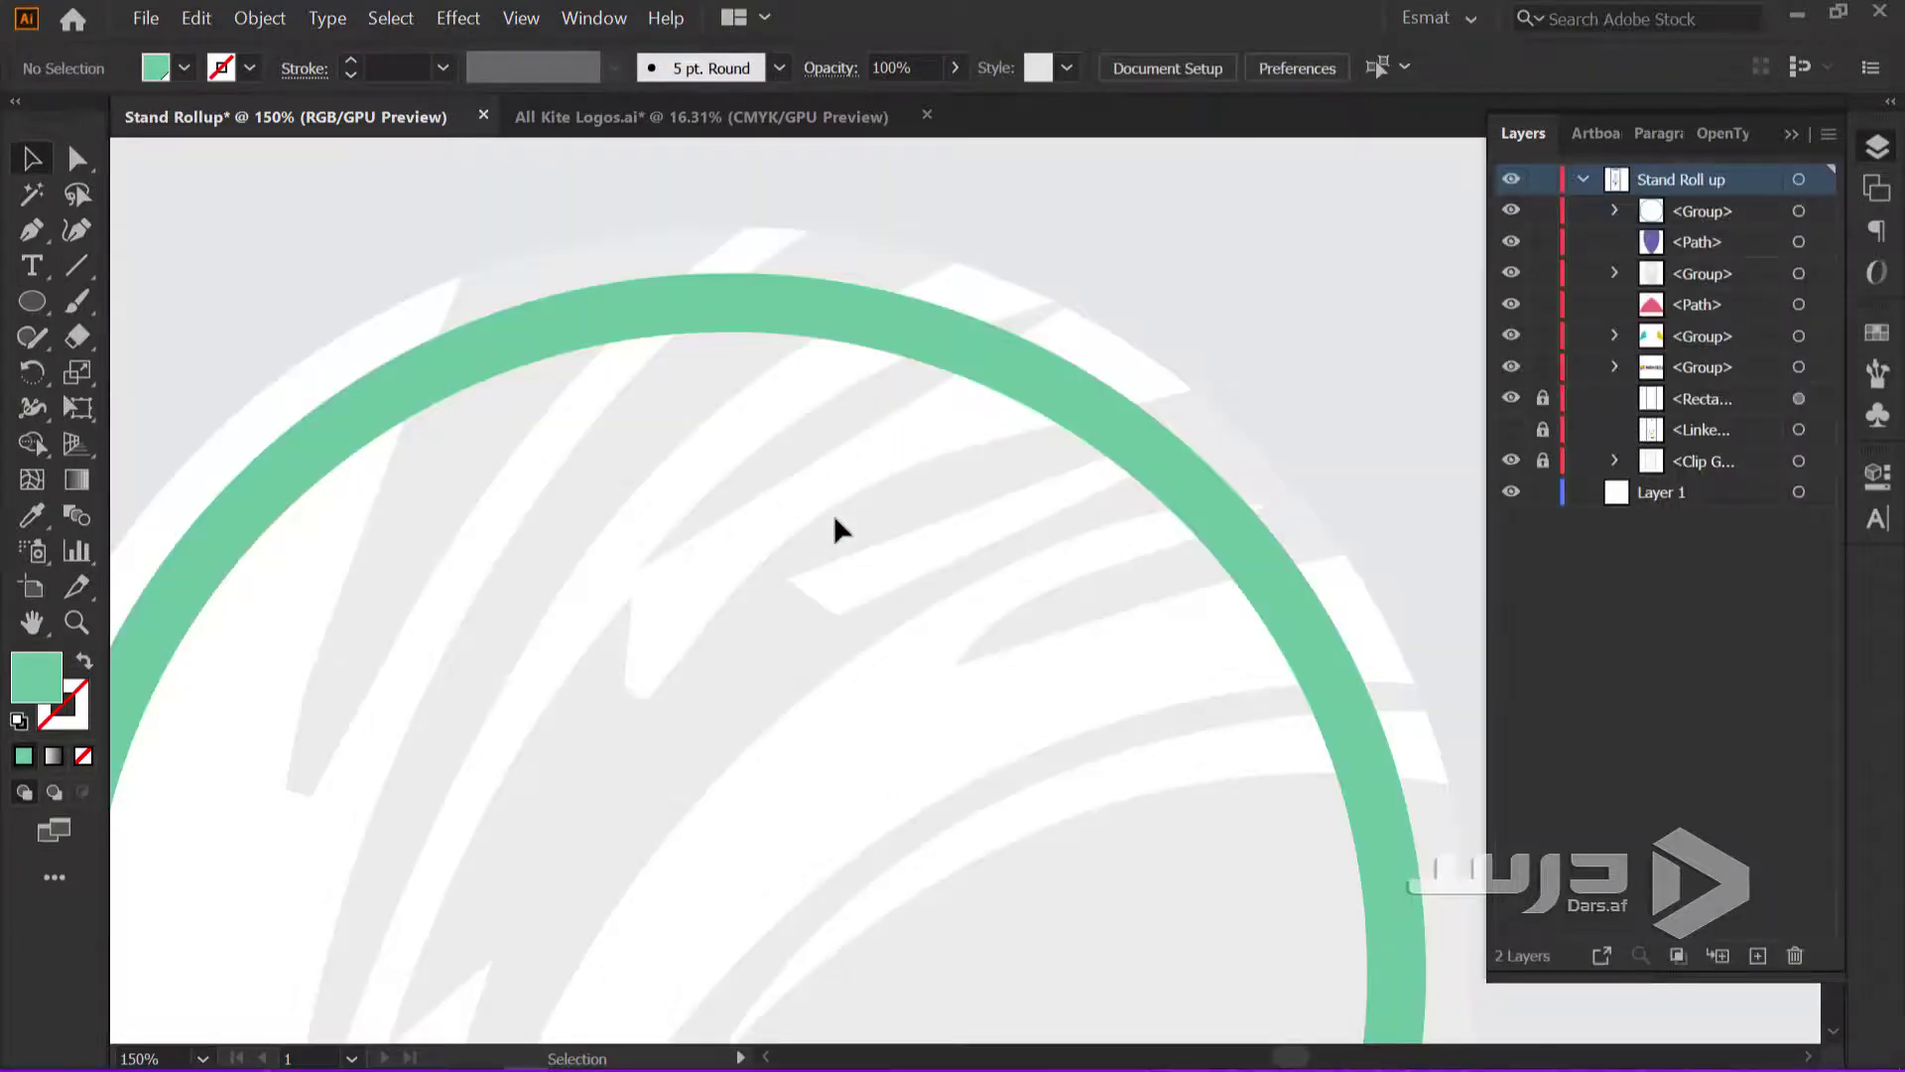
Marquee-select nose, body, porthole, fins and flame, and group them with Ctrl+G
scroll(834, 514, "down", 3)
scroll(834, 514, "down", 2)
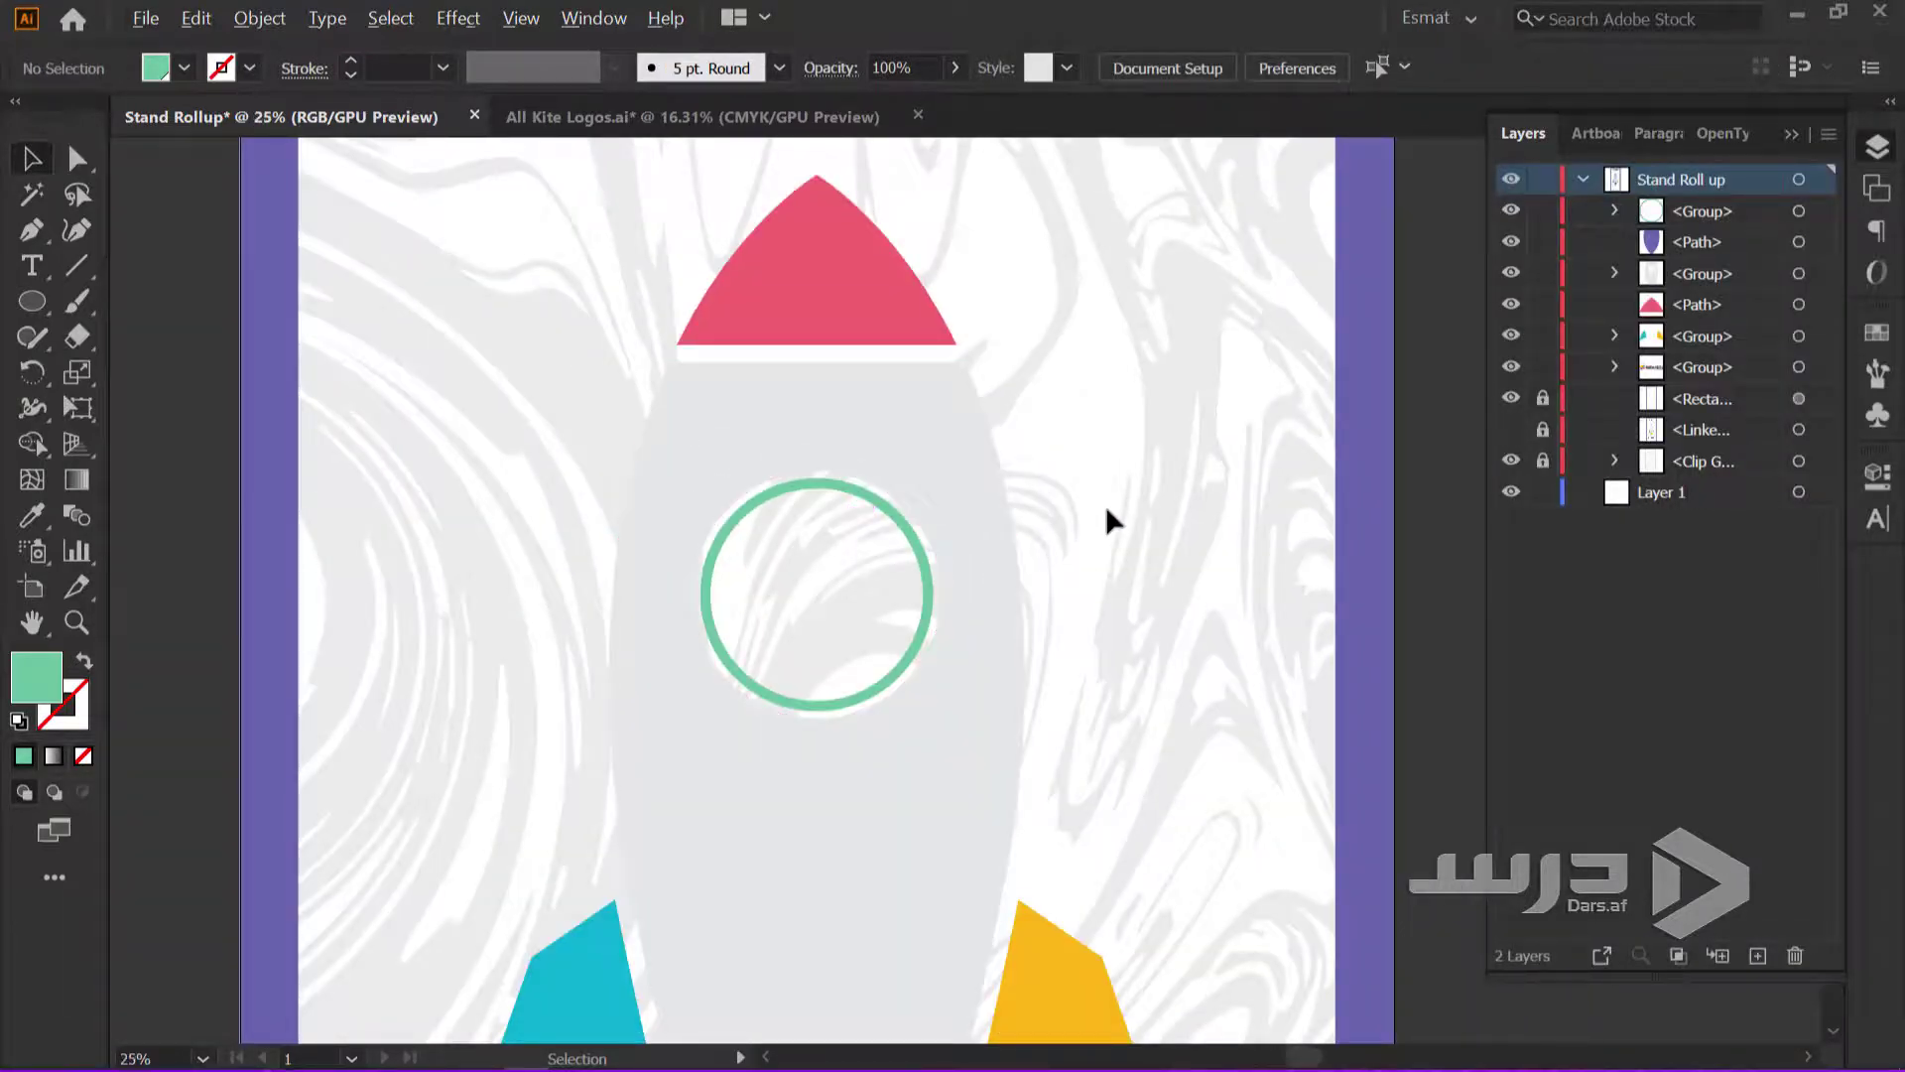
scroll(1106, 504, "down", 2)
scroll(1161, 575, "up", 2)
scroll(1038, 604, "up", 2)
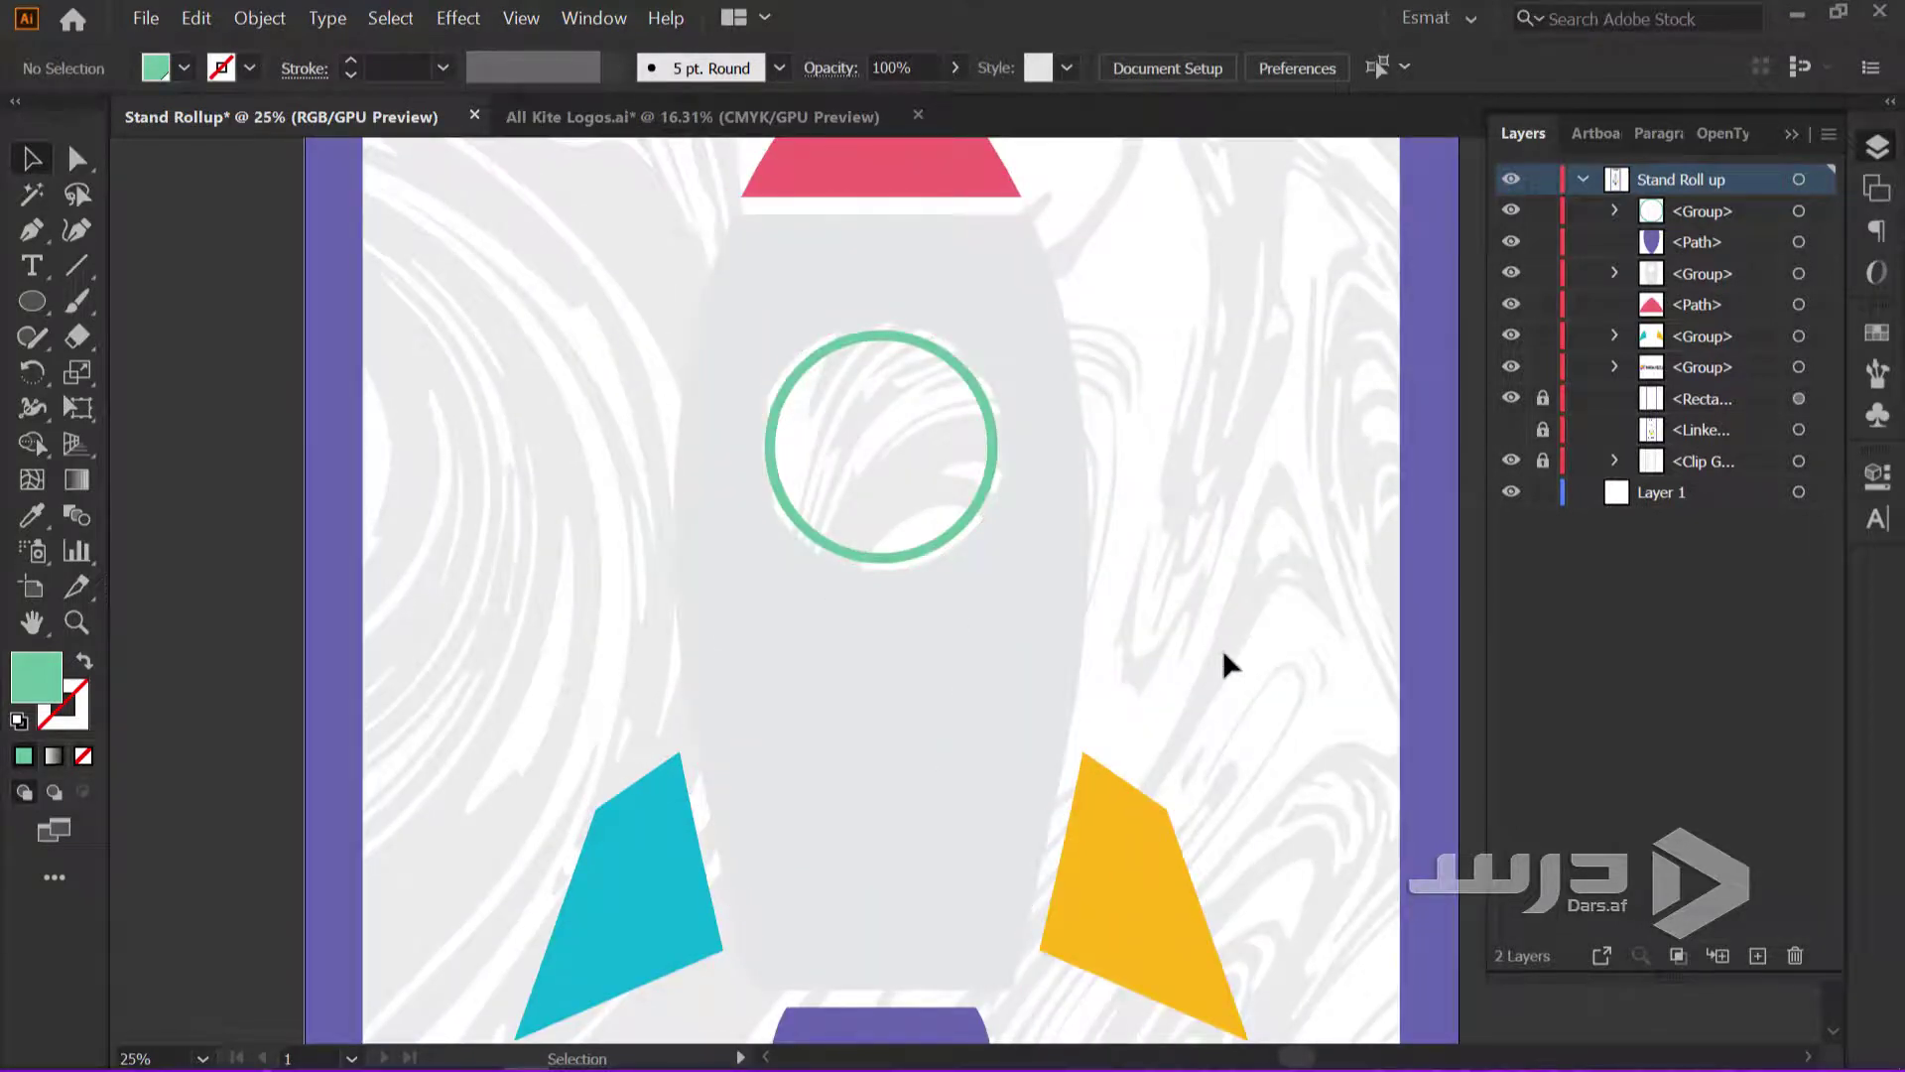
scroll(778, 552, "down", 2)
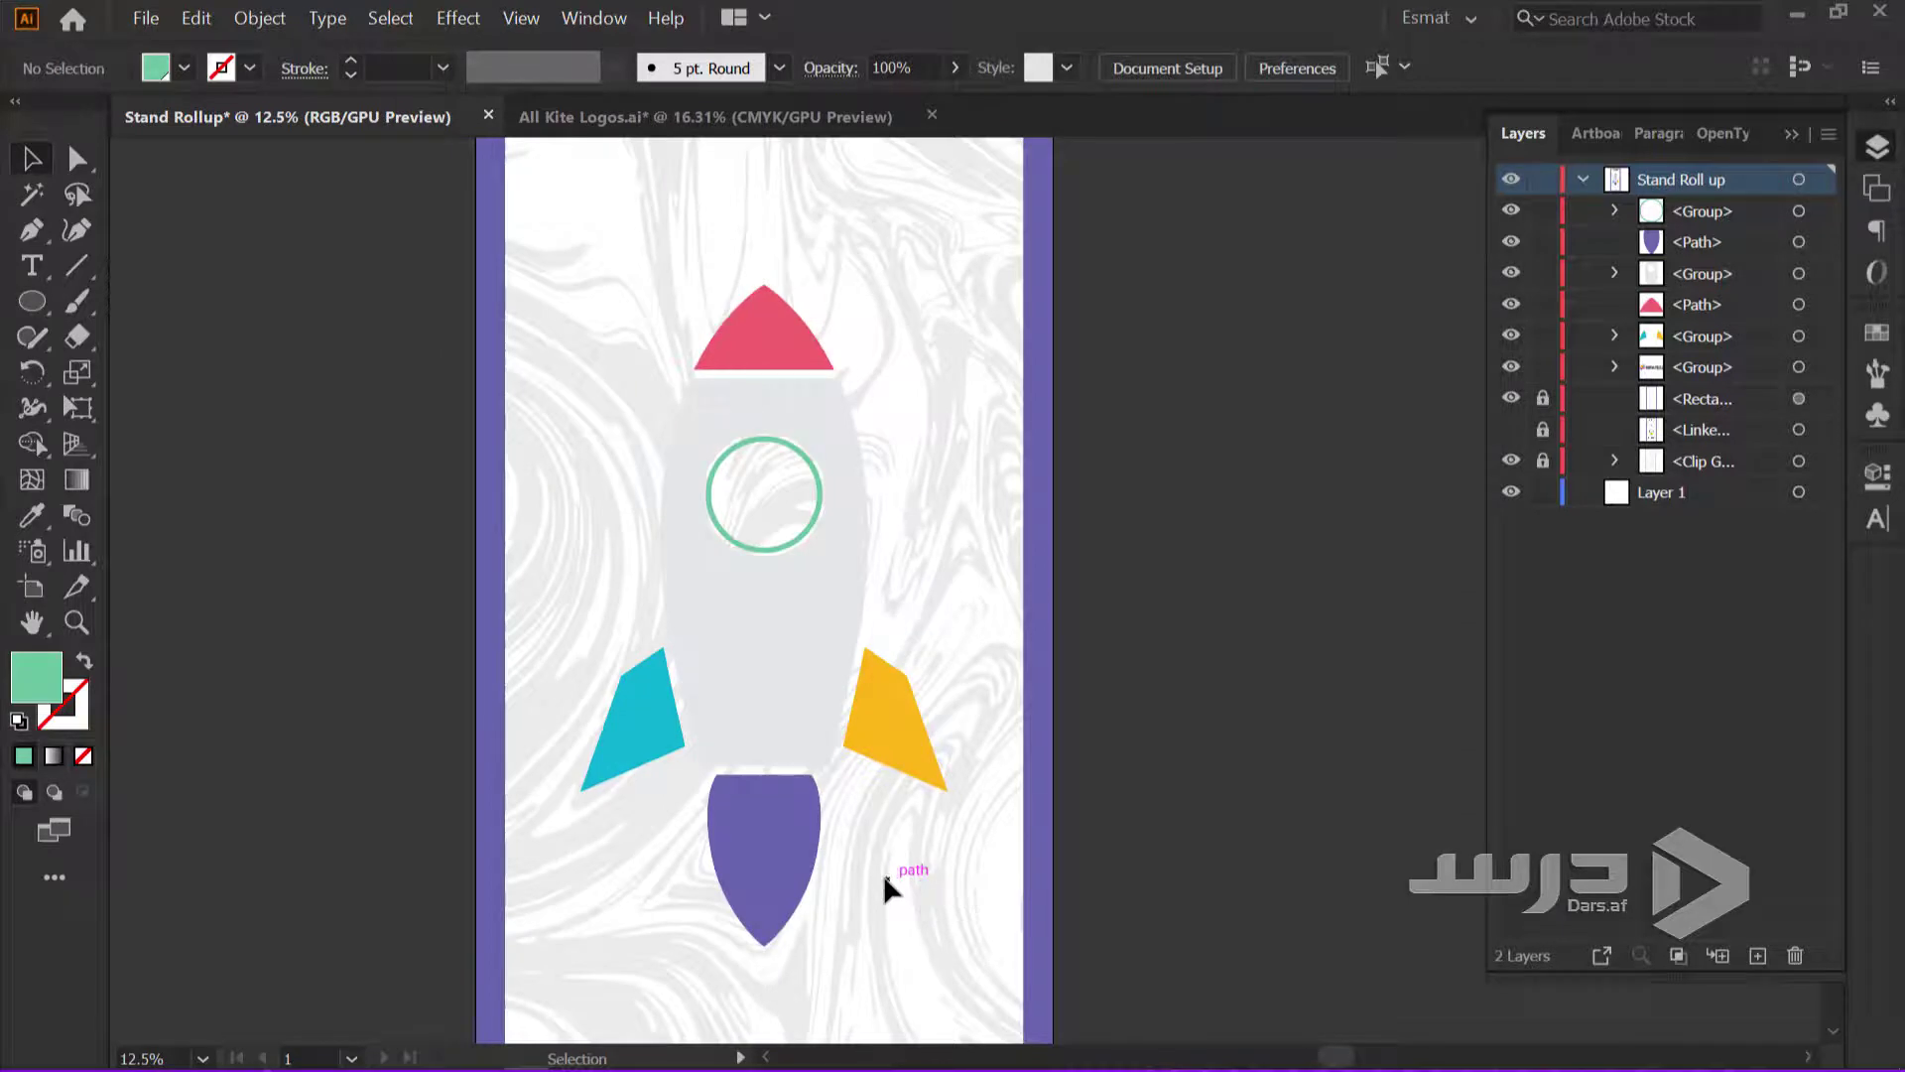
left_click_drag(601, 372, 926, 925)
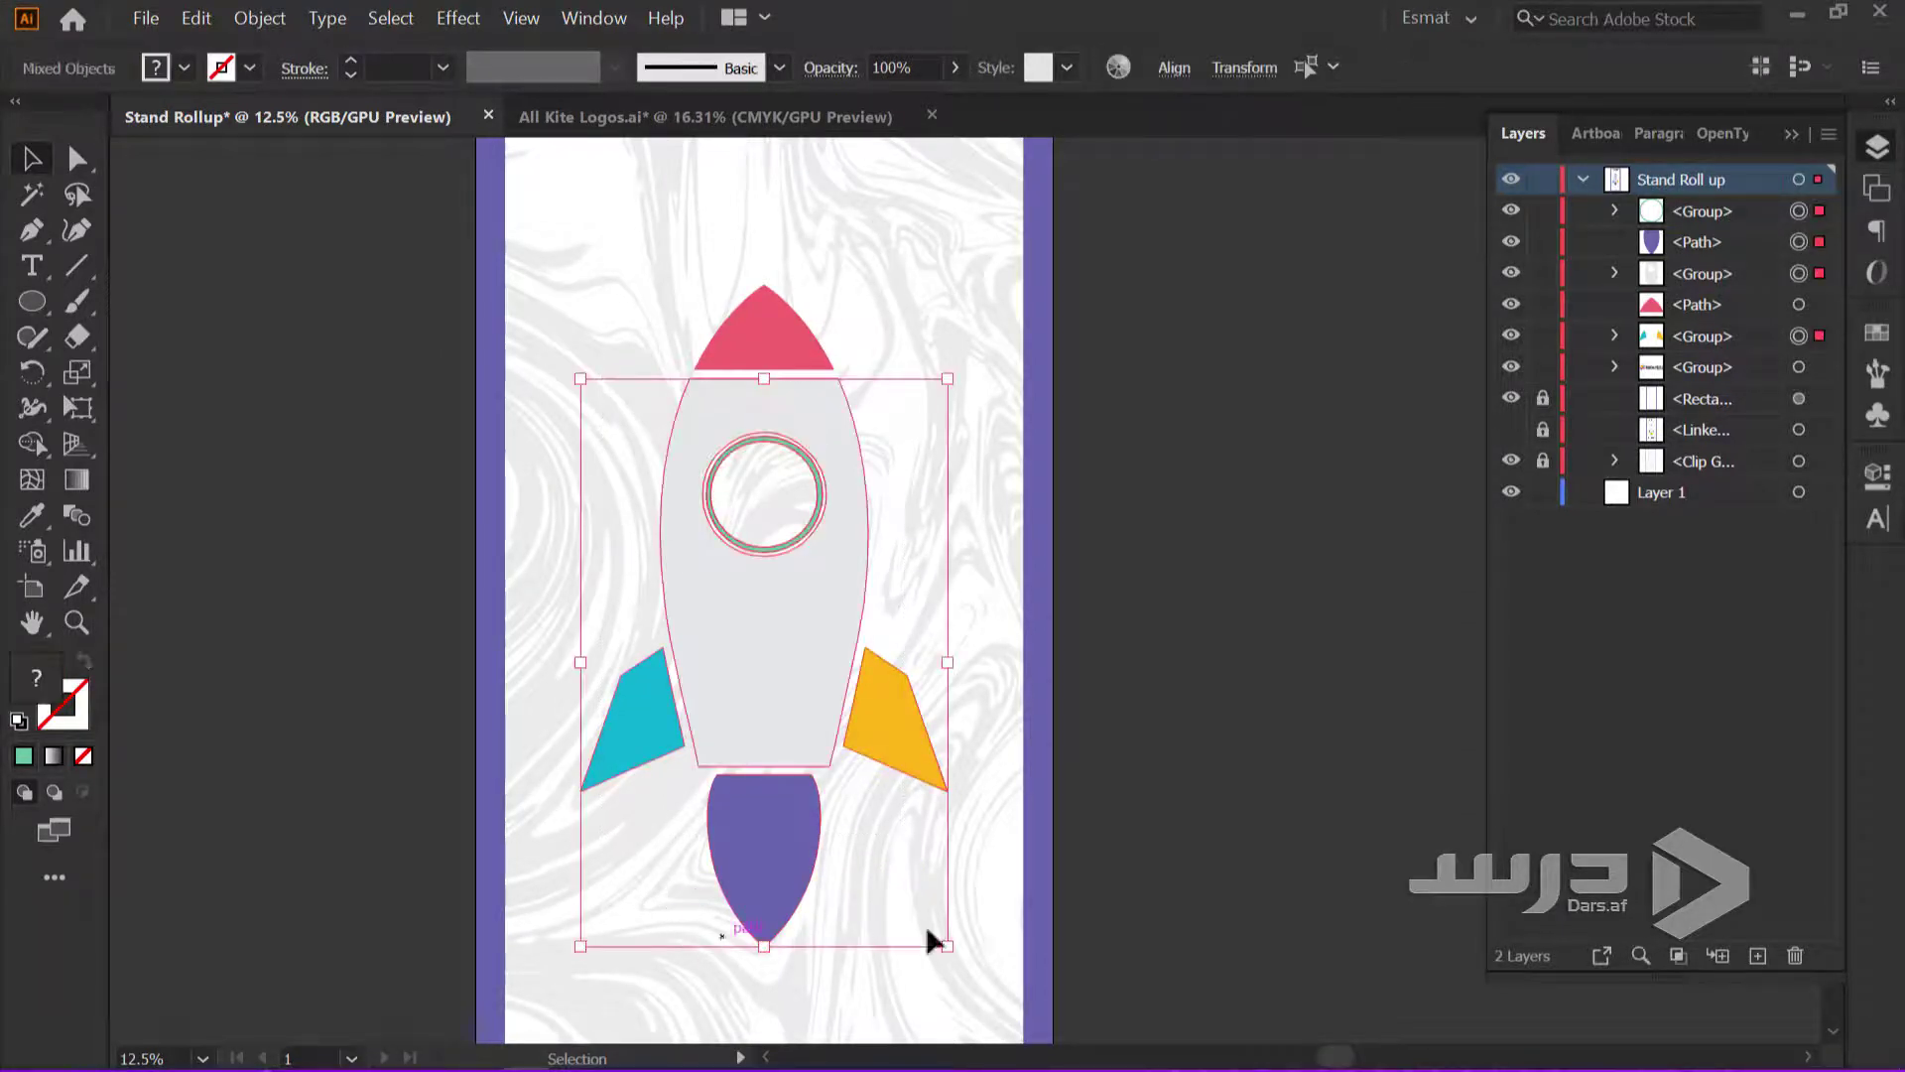
left_click(979, 616)
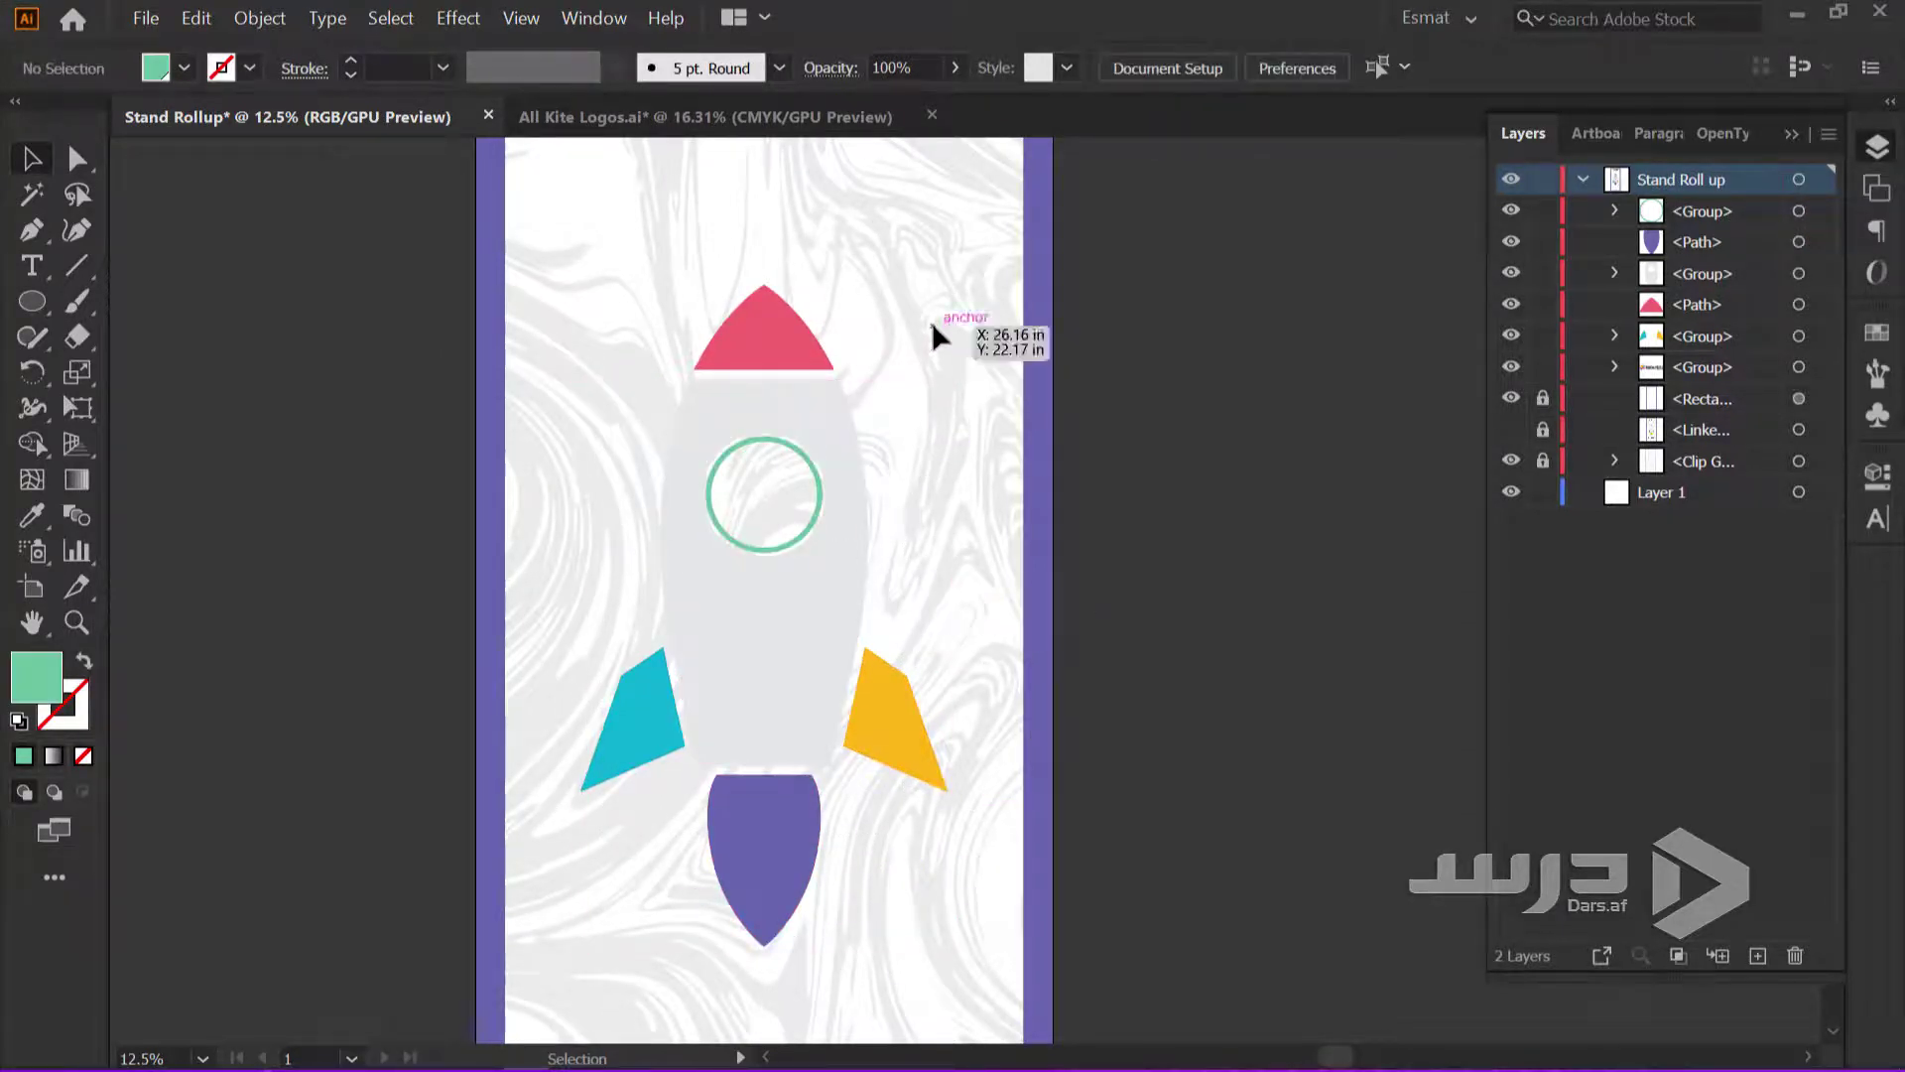
left_click_drag(939, 315, 568, 961)
key("ctrl+g")
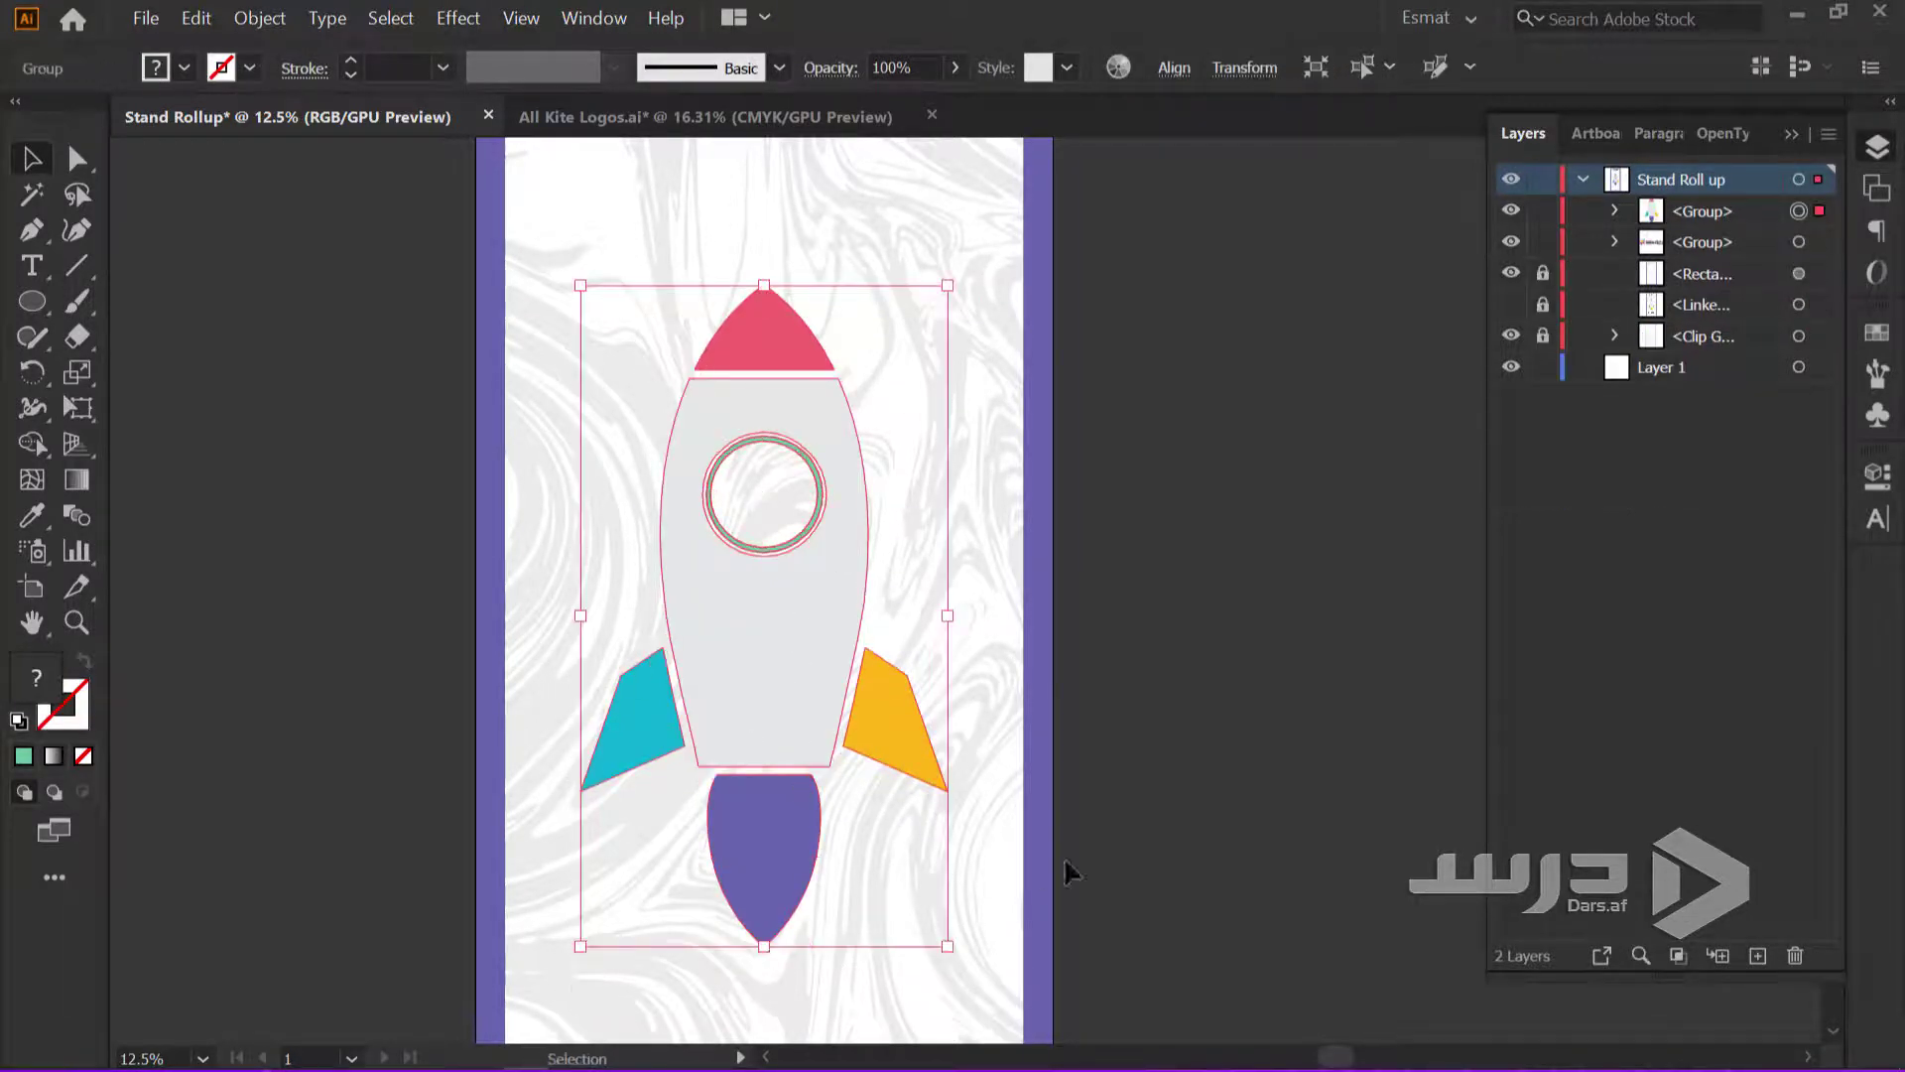
left_click(898, 548)
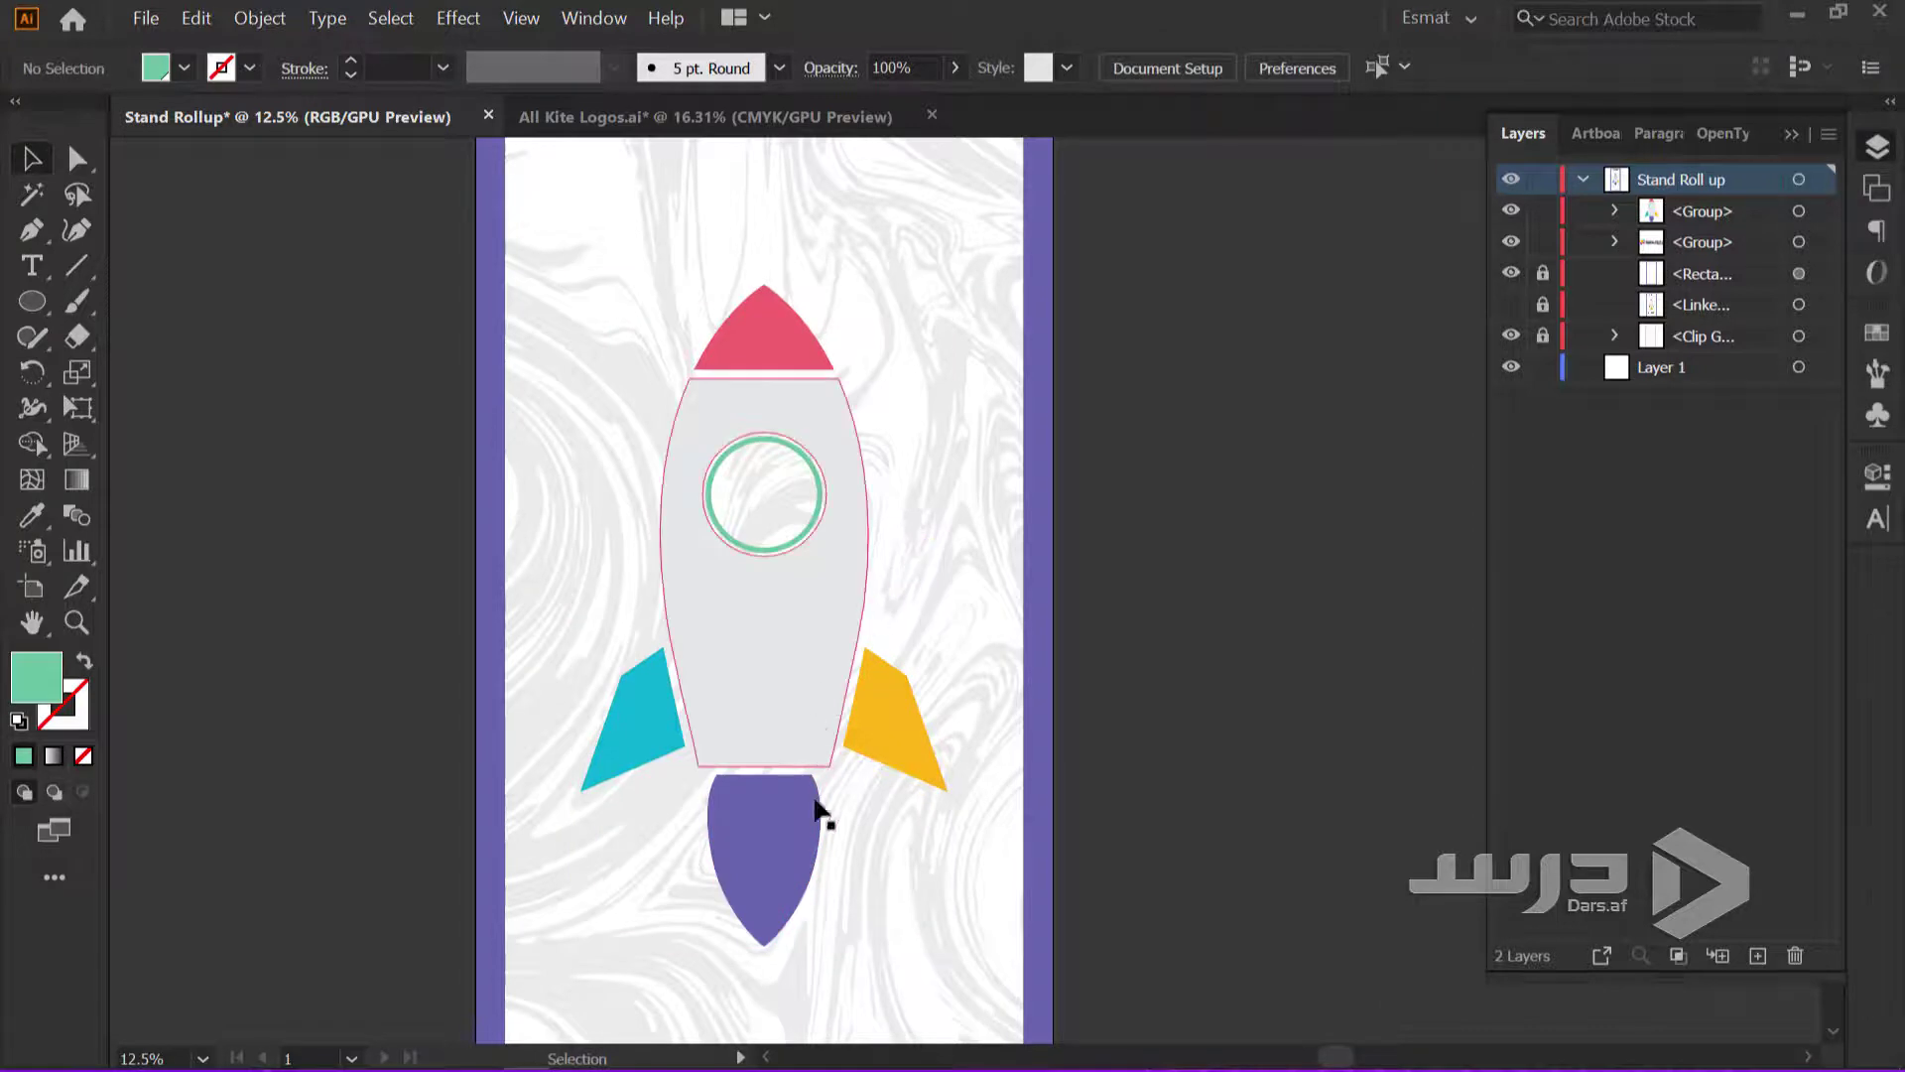
scroll(922, 883, "down", 3)
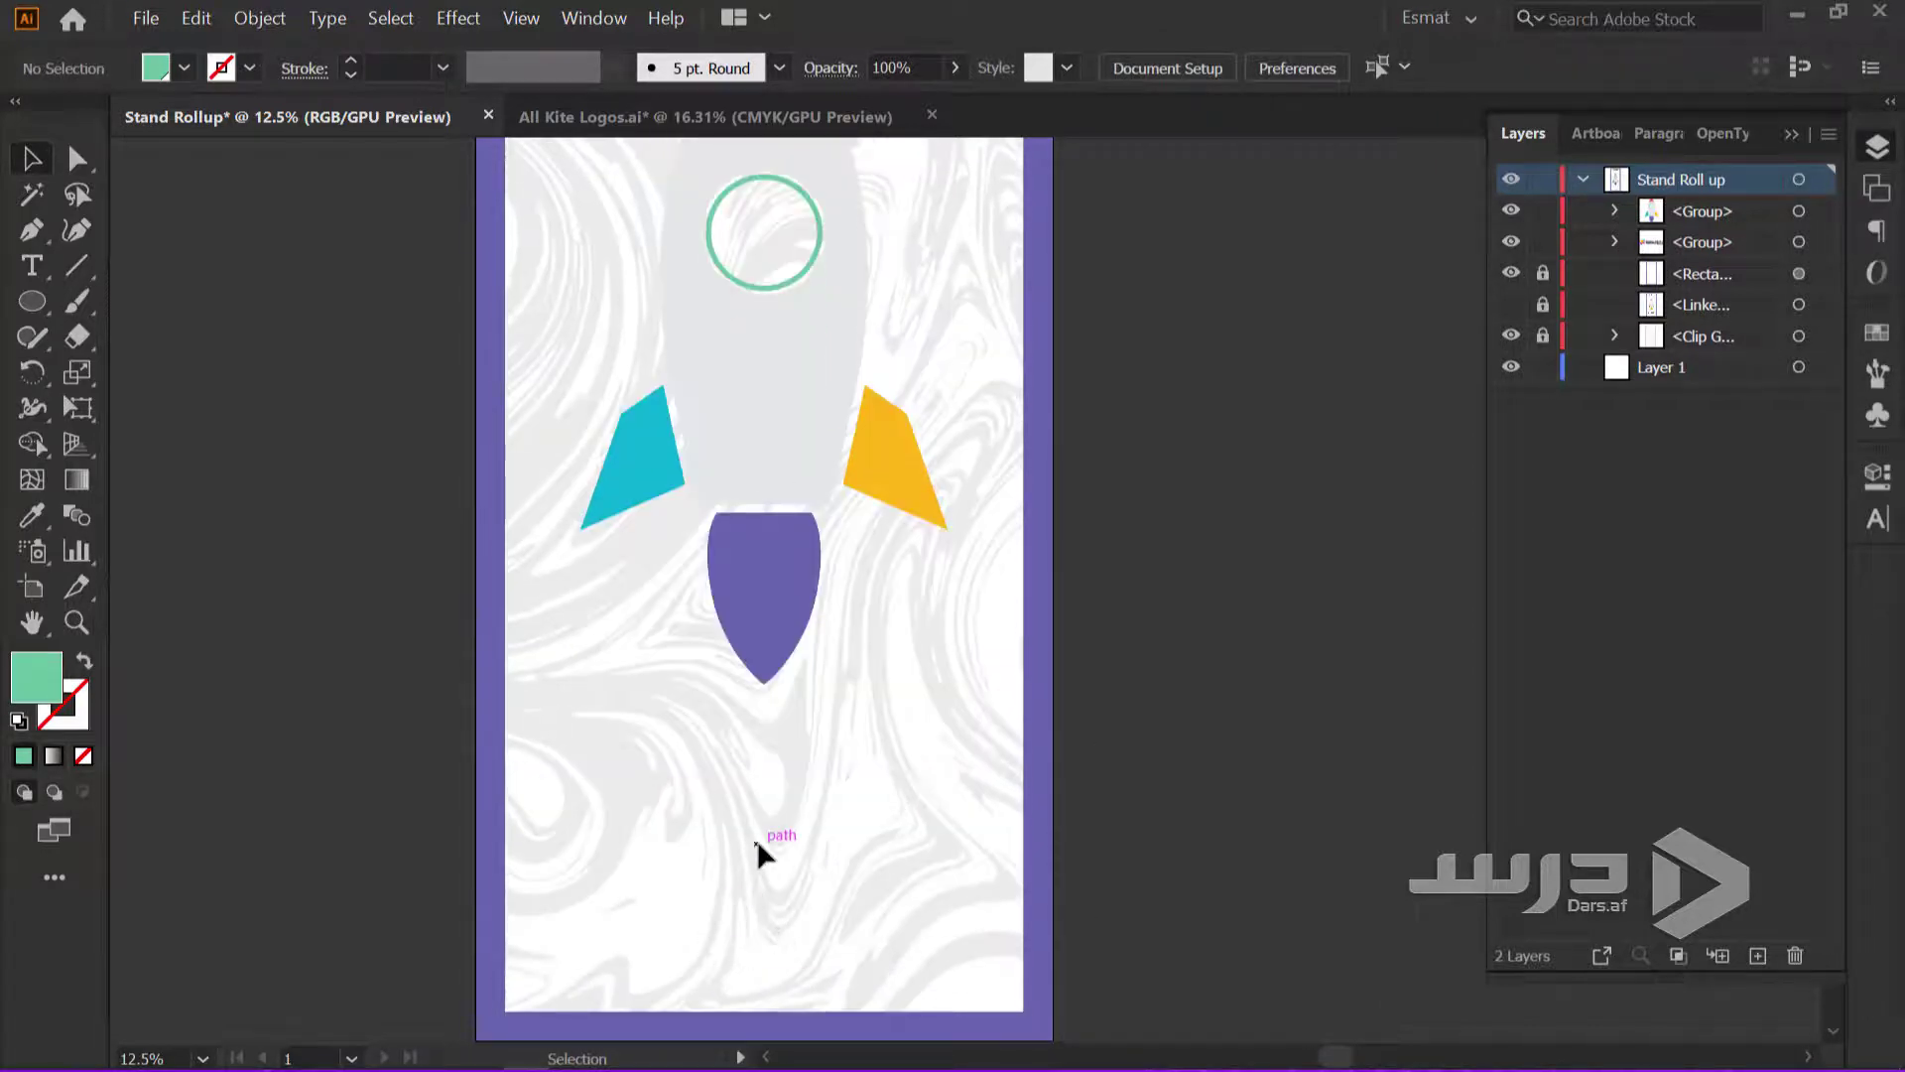
scroll(758, 840, "up", 3)
scroll(756, 877, "up", 4)
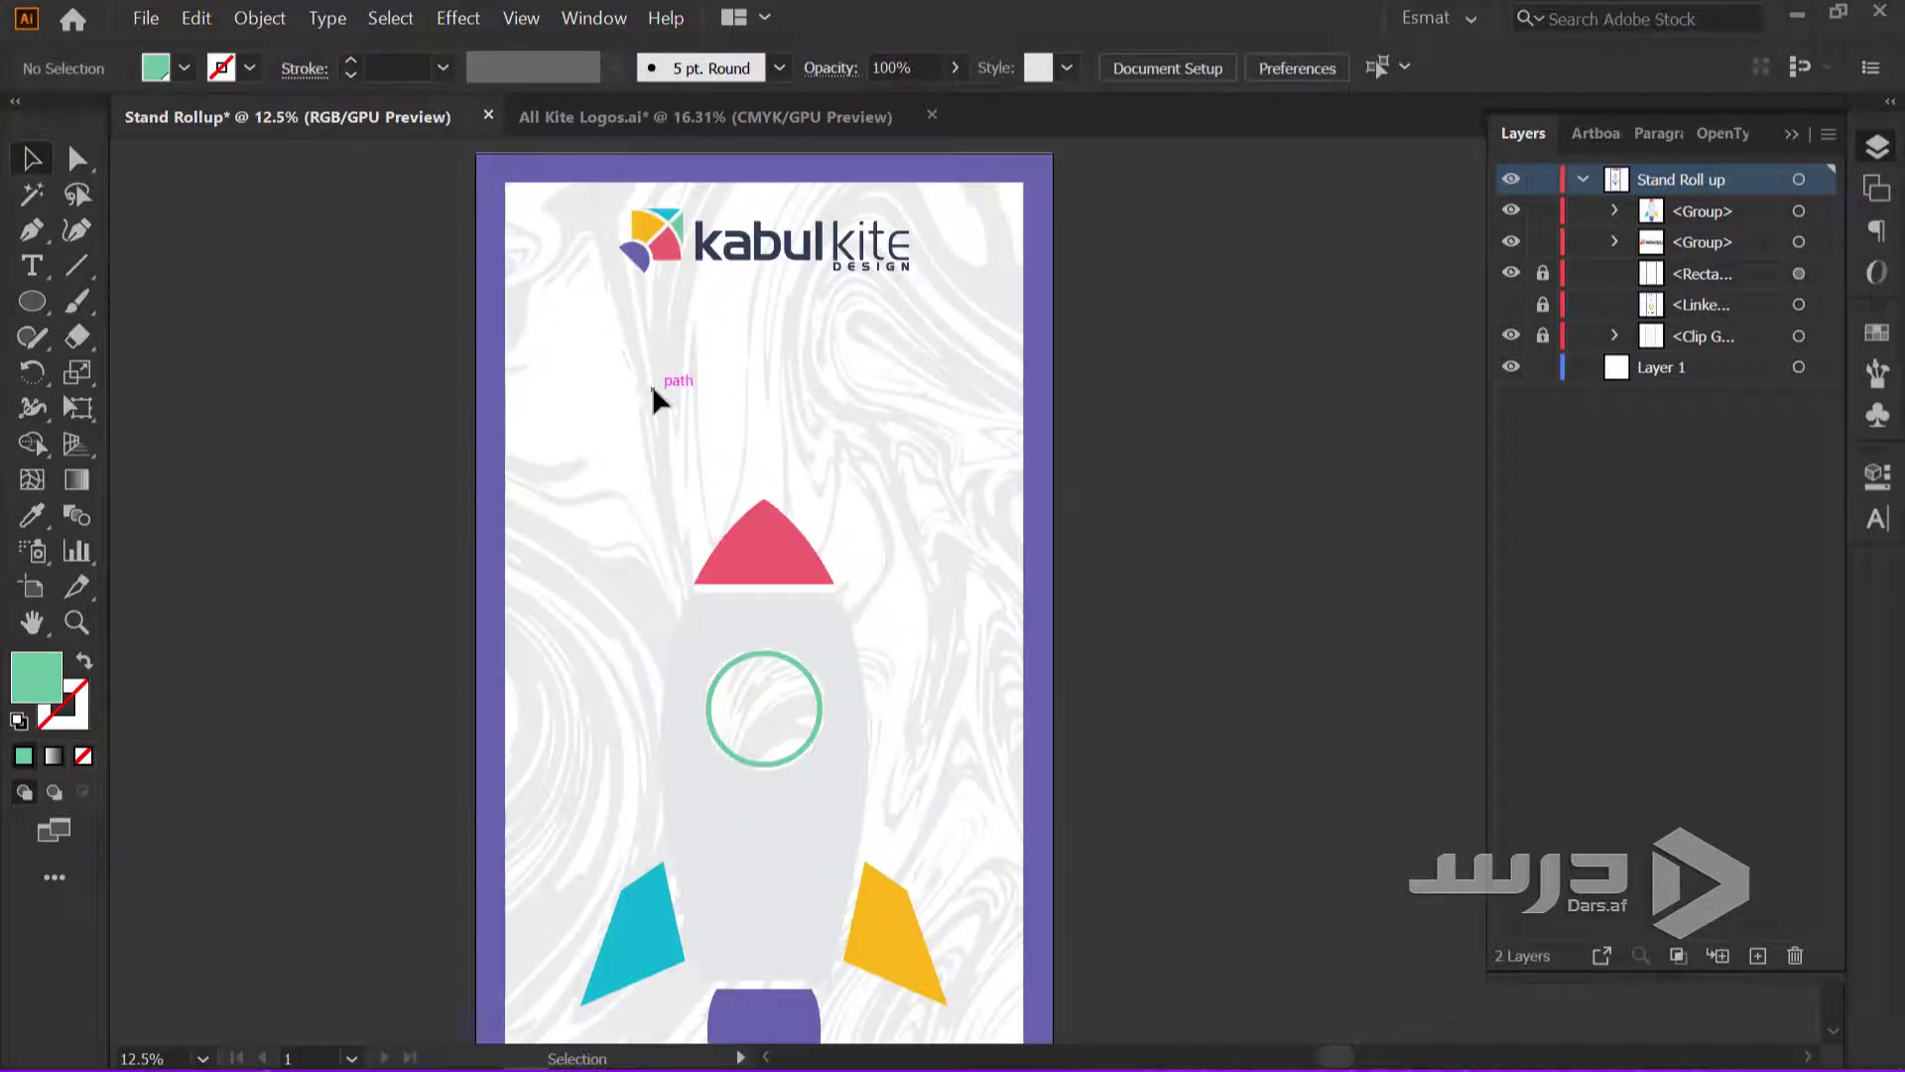
scroll(652, 387, "down", 4)
scroll(651, 387, "down", 3)
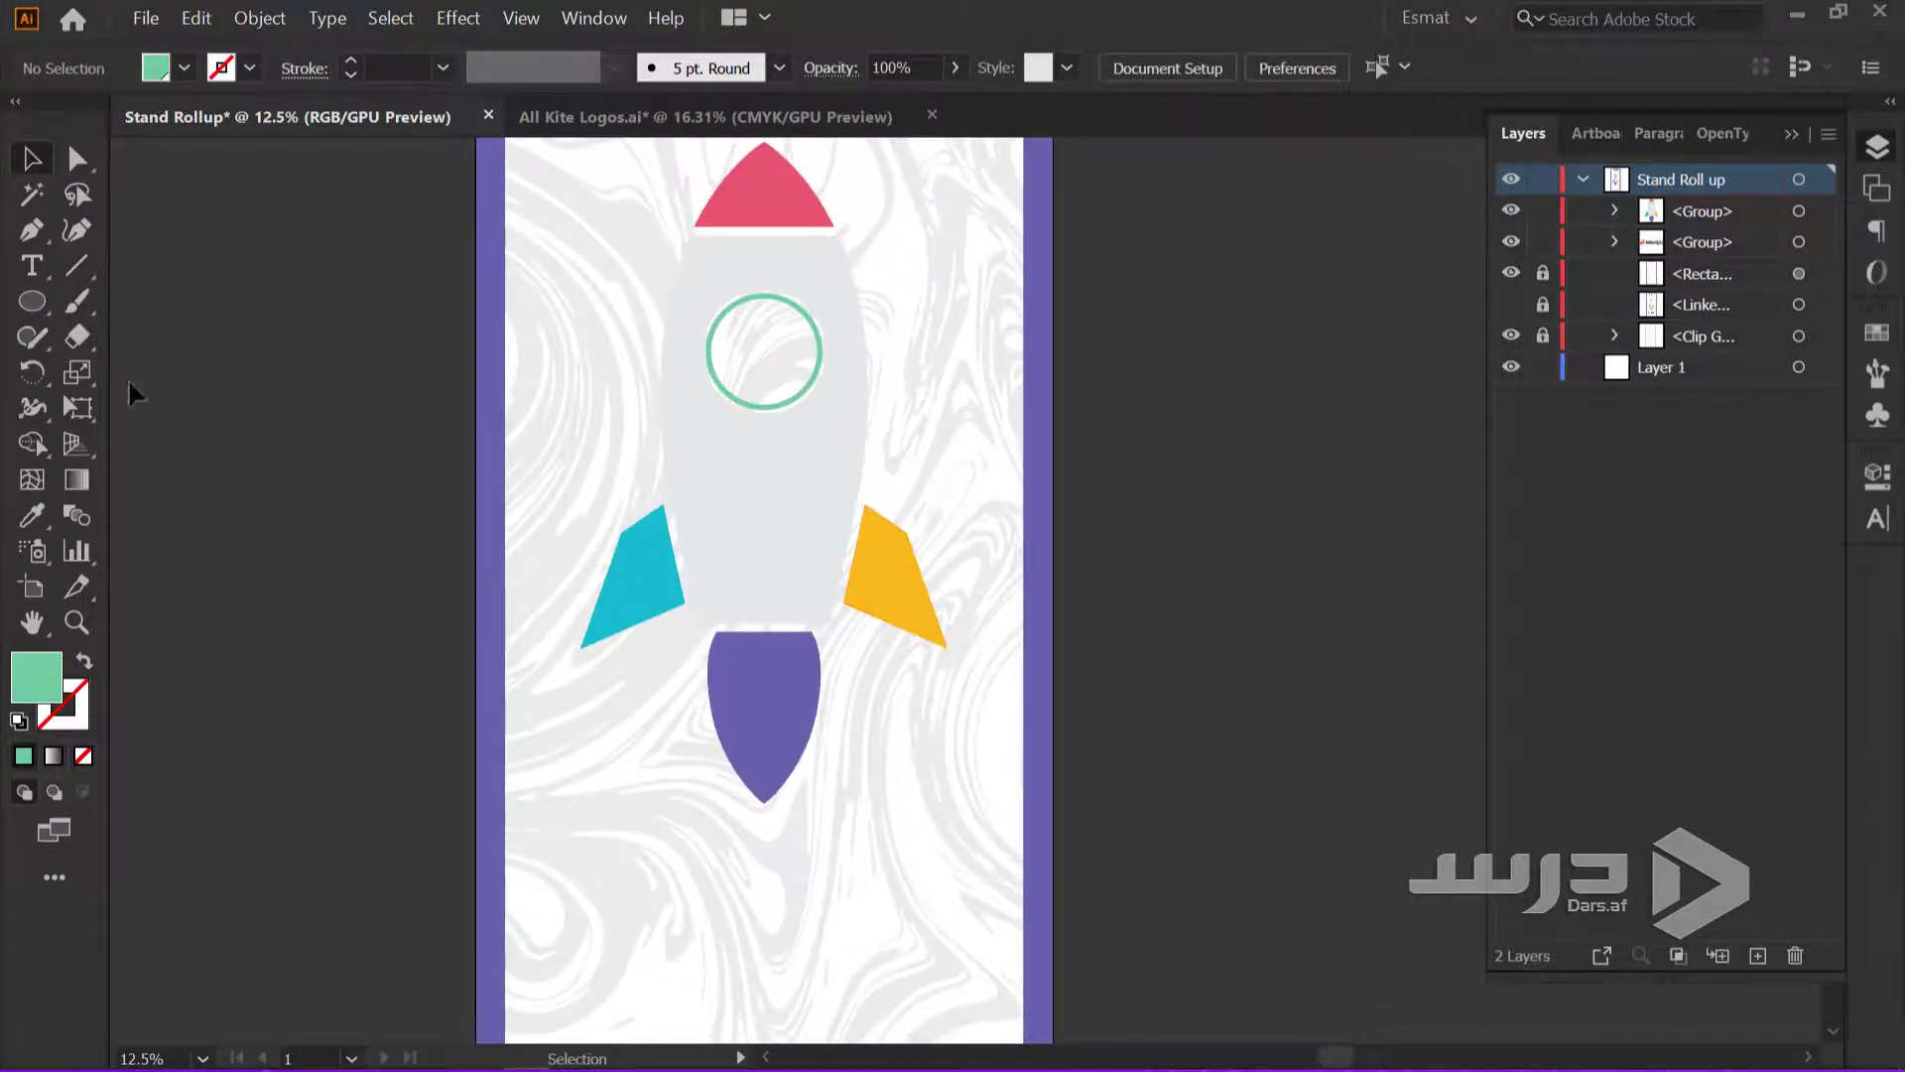
Draw a large green circle, about 24.41 in across, left of the artboard
mouse_move(44, 305)
left_mouse_down()
mouse_move(145, 375)
mouse_move(345, 671)
left_mouse_up()
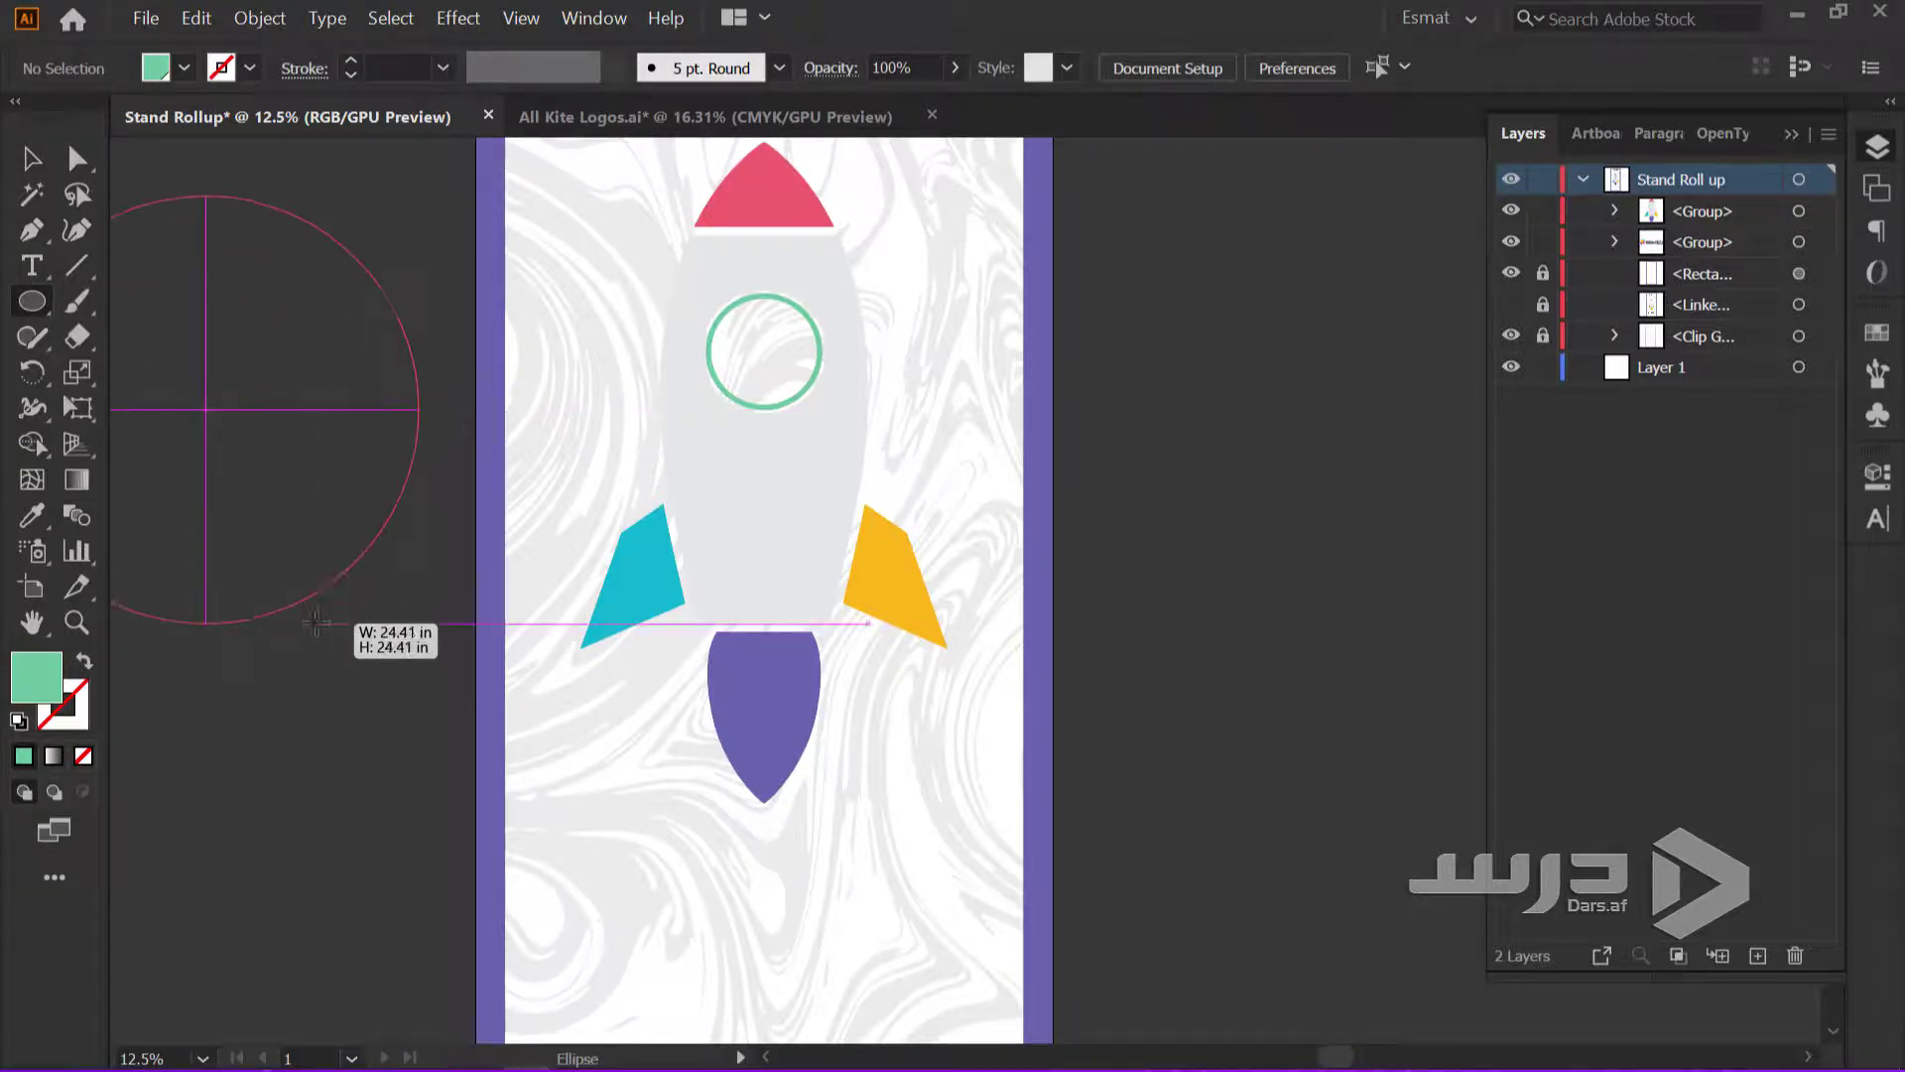
key("v")
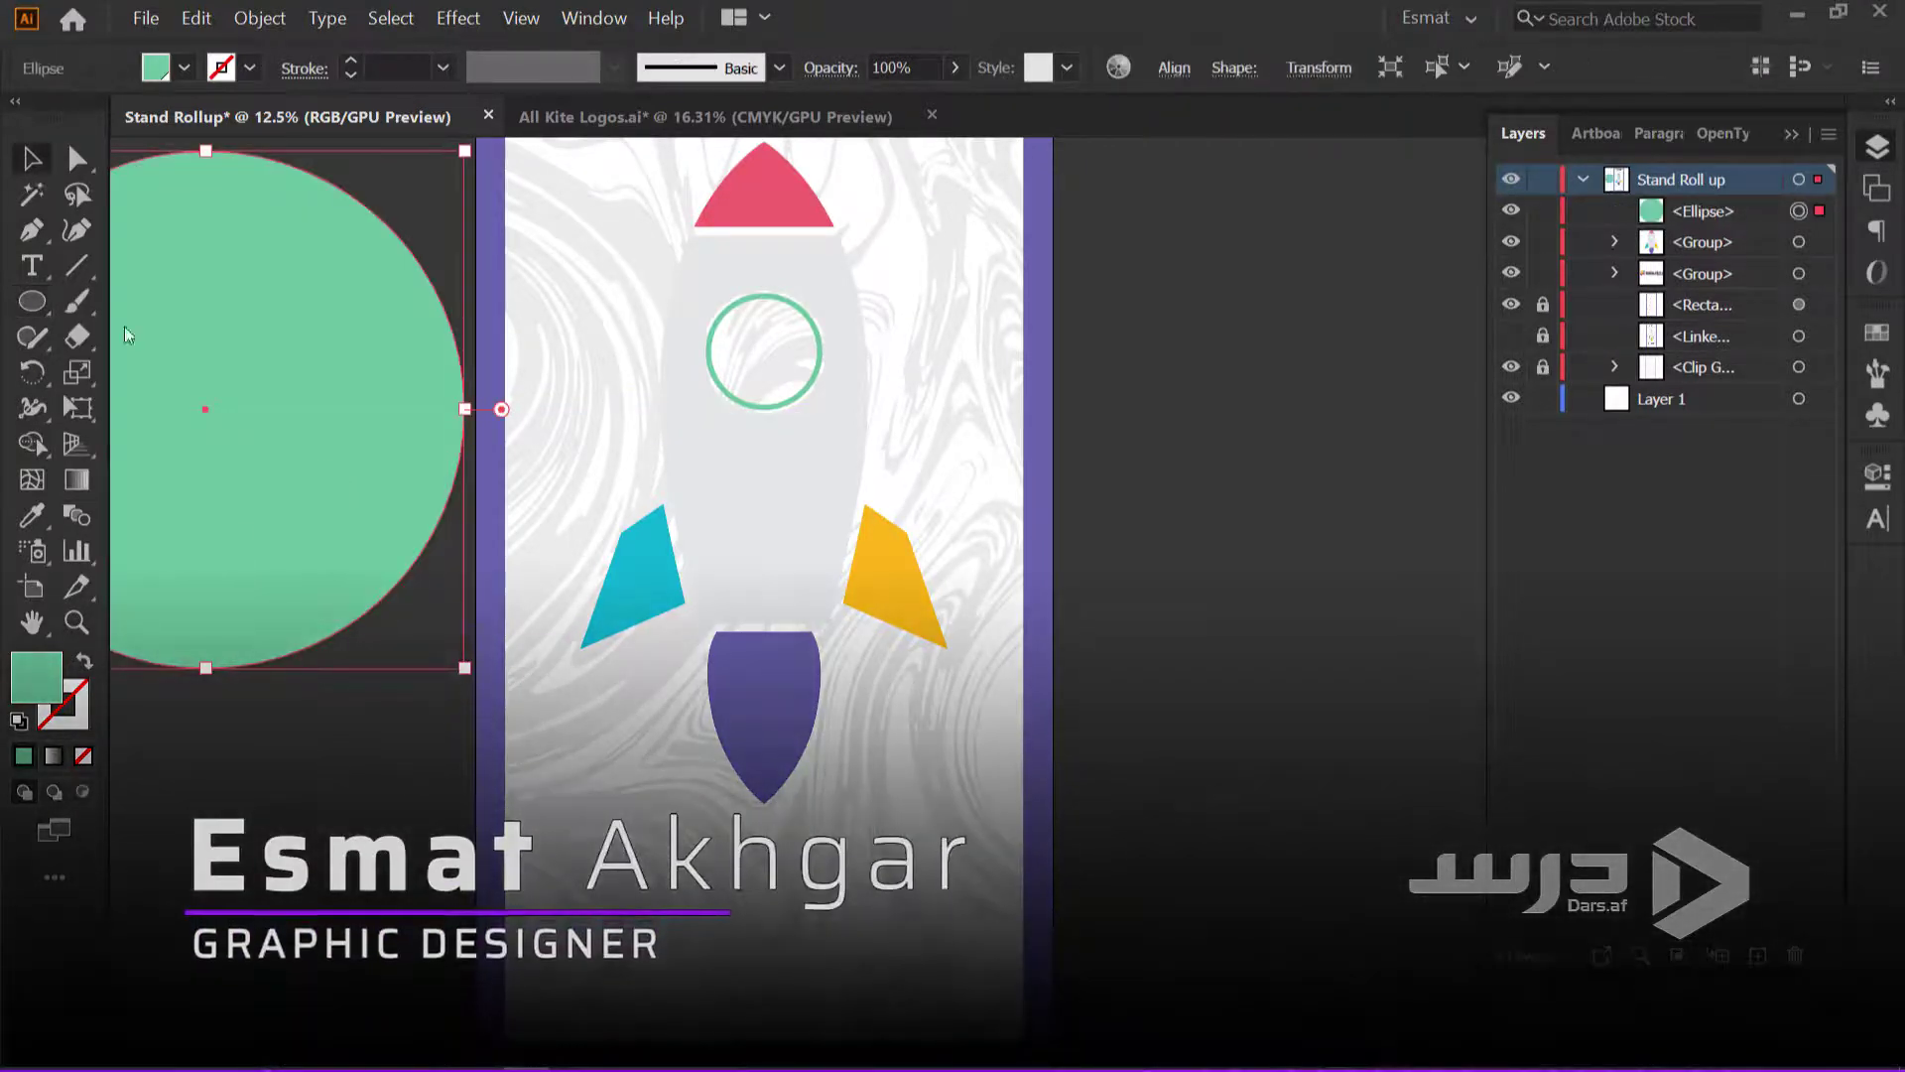
mouse_move(345, 527)
left_mouse_down()
mouse_move(406, 573)
mouse_move(679, 645)
left_mouse_up()
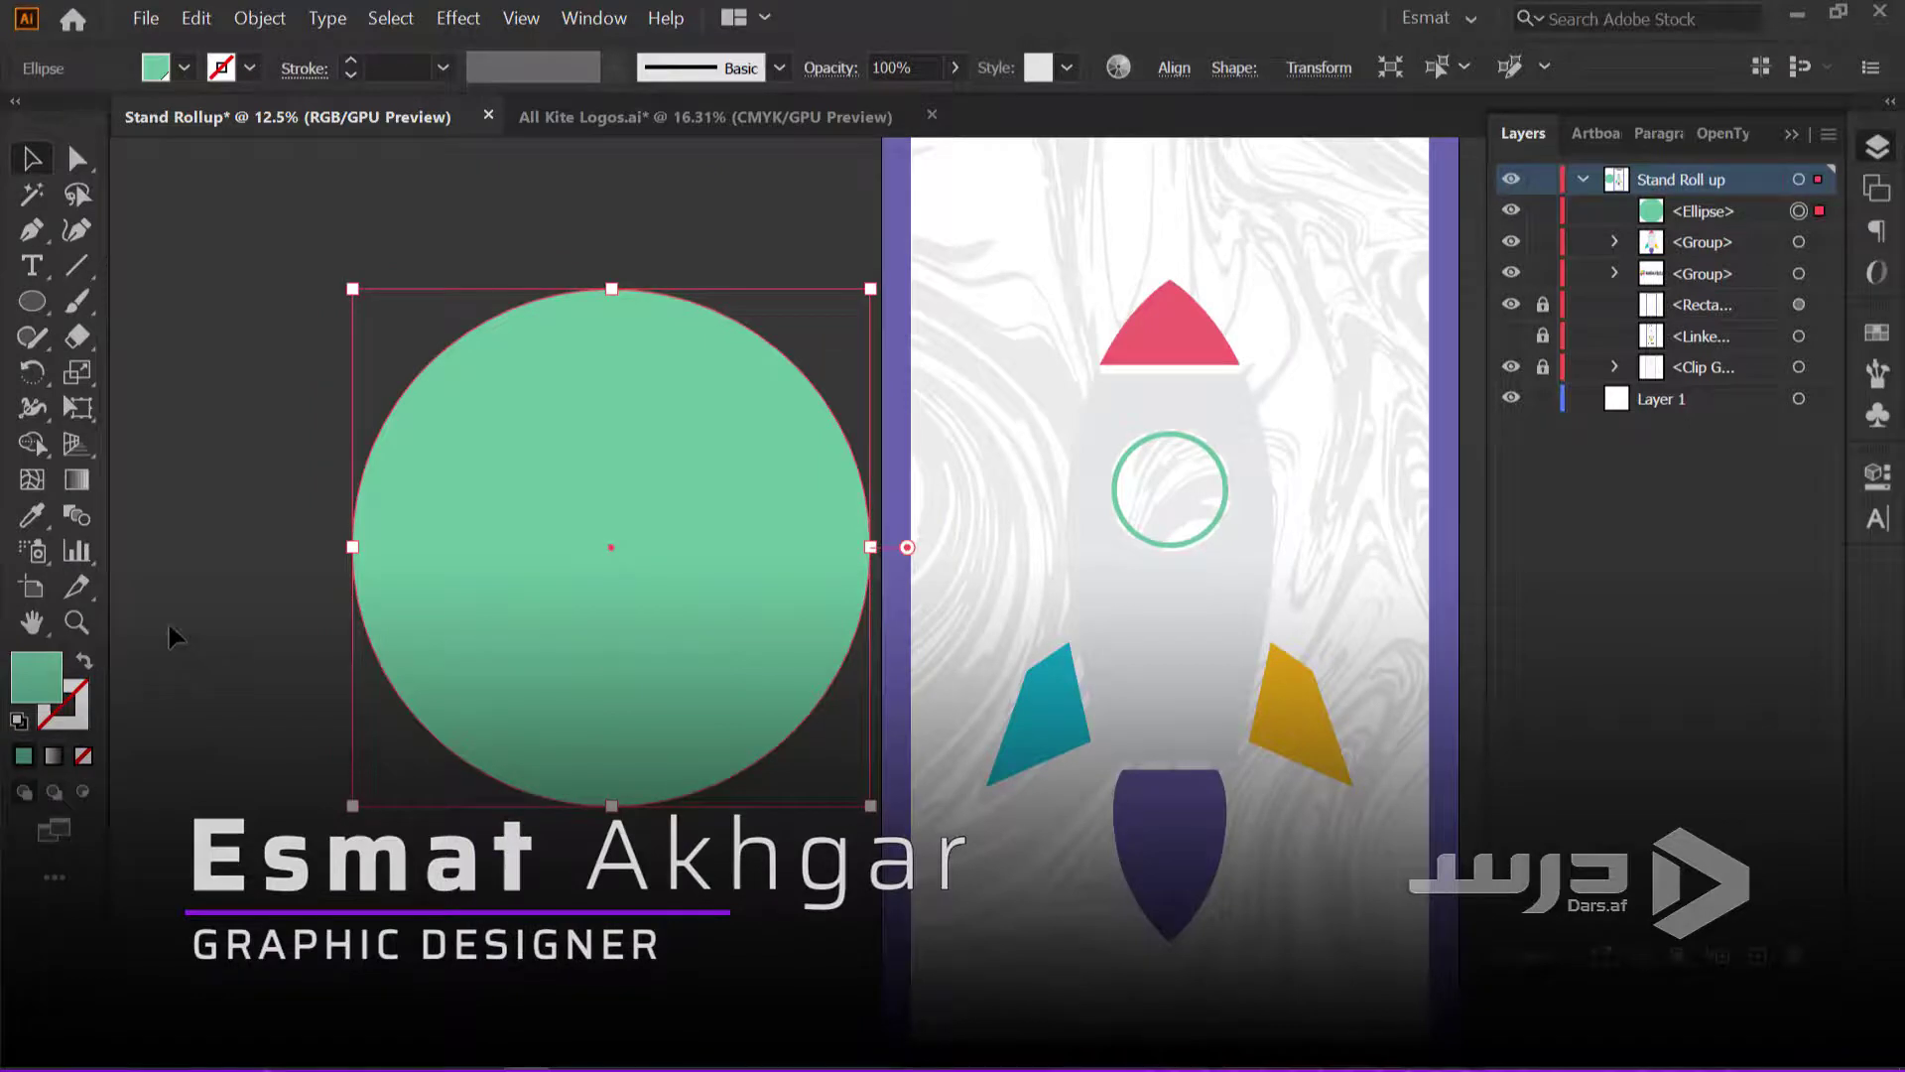
left_click(77, 480)
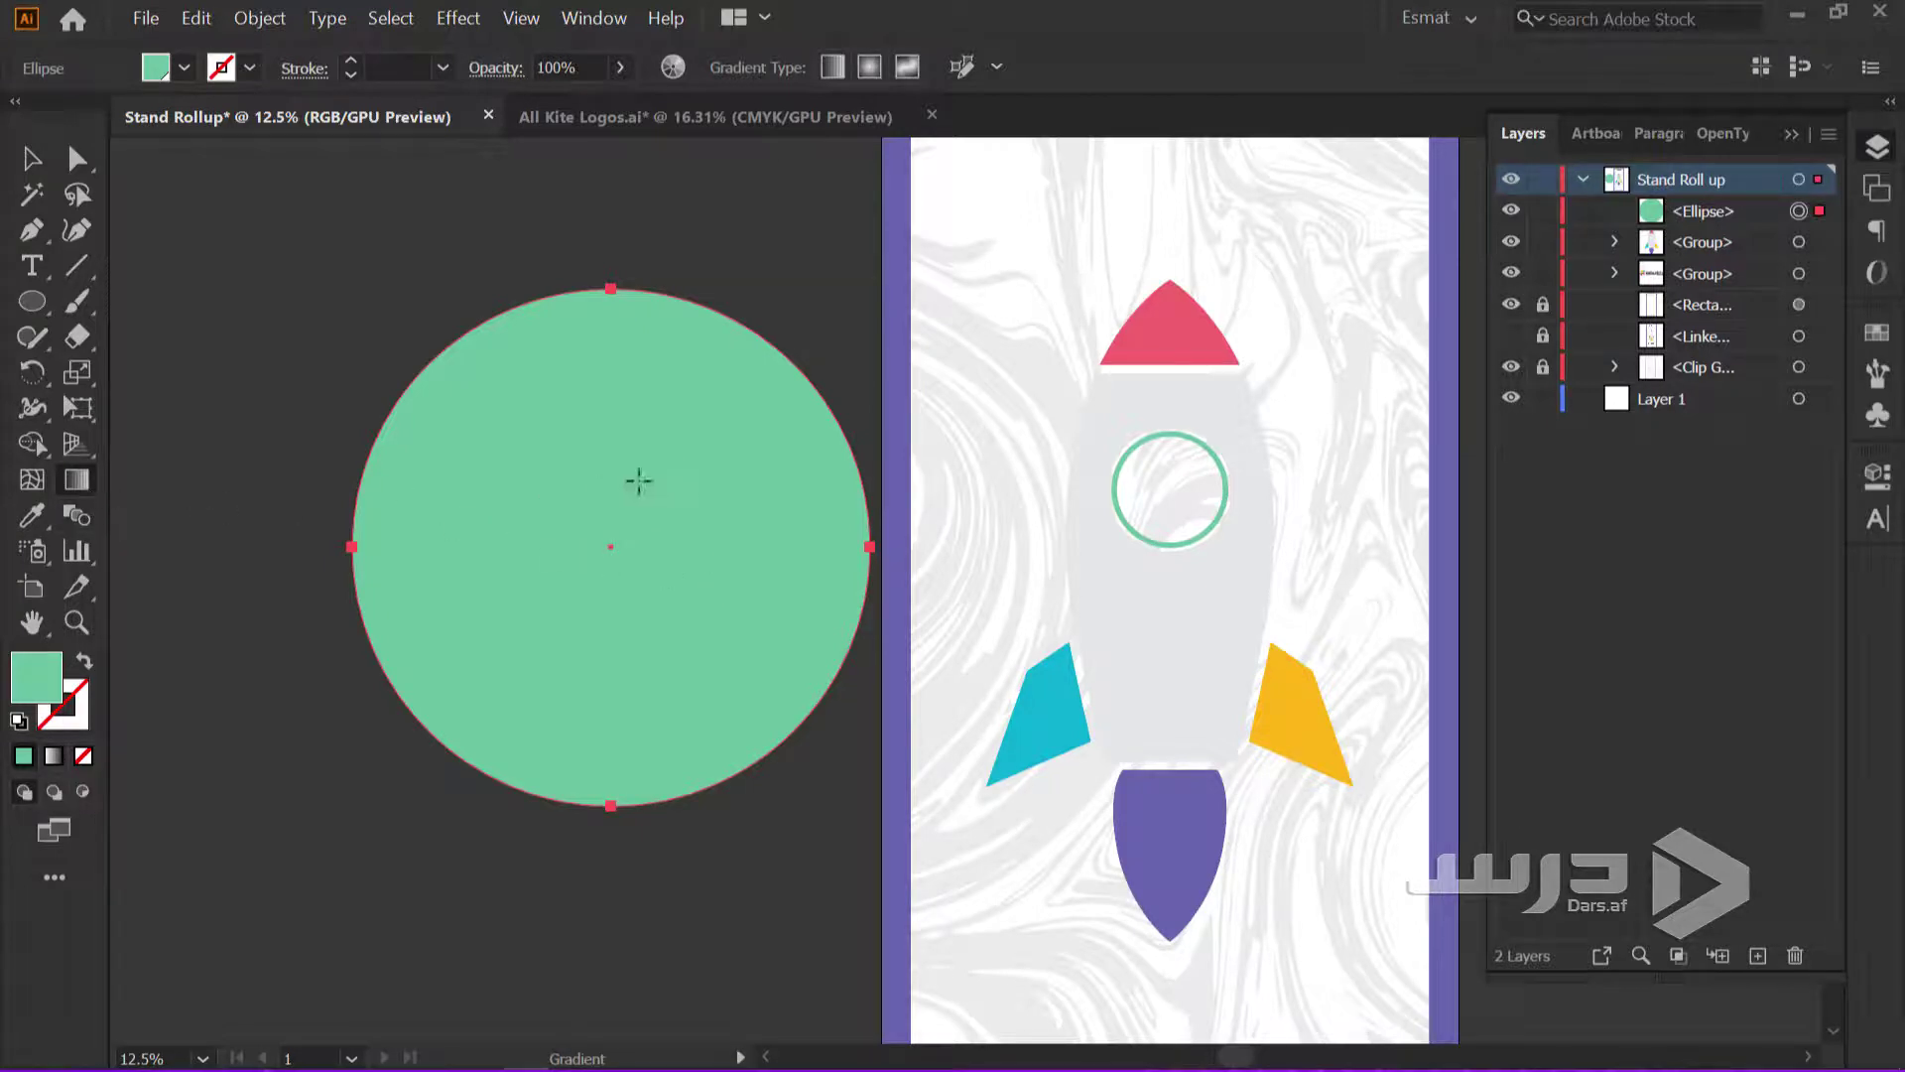
Fill the green circle with the yellow-orange-red gradient swatch
left_click(184, 68)
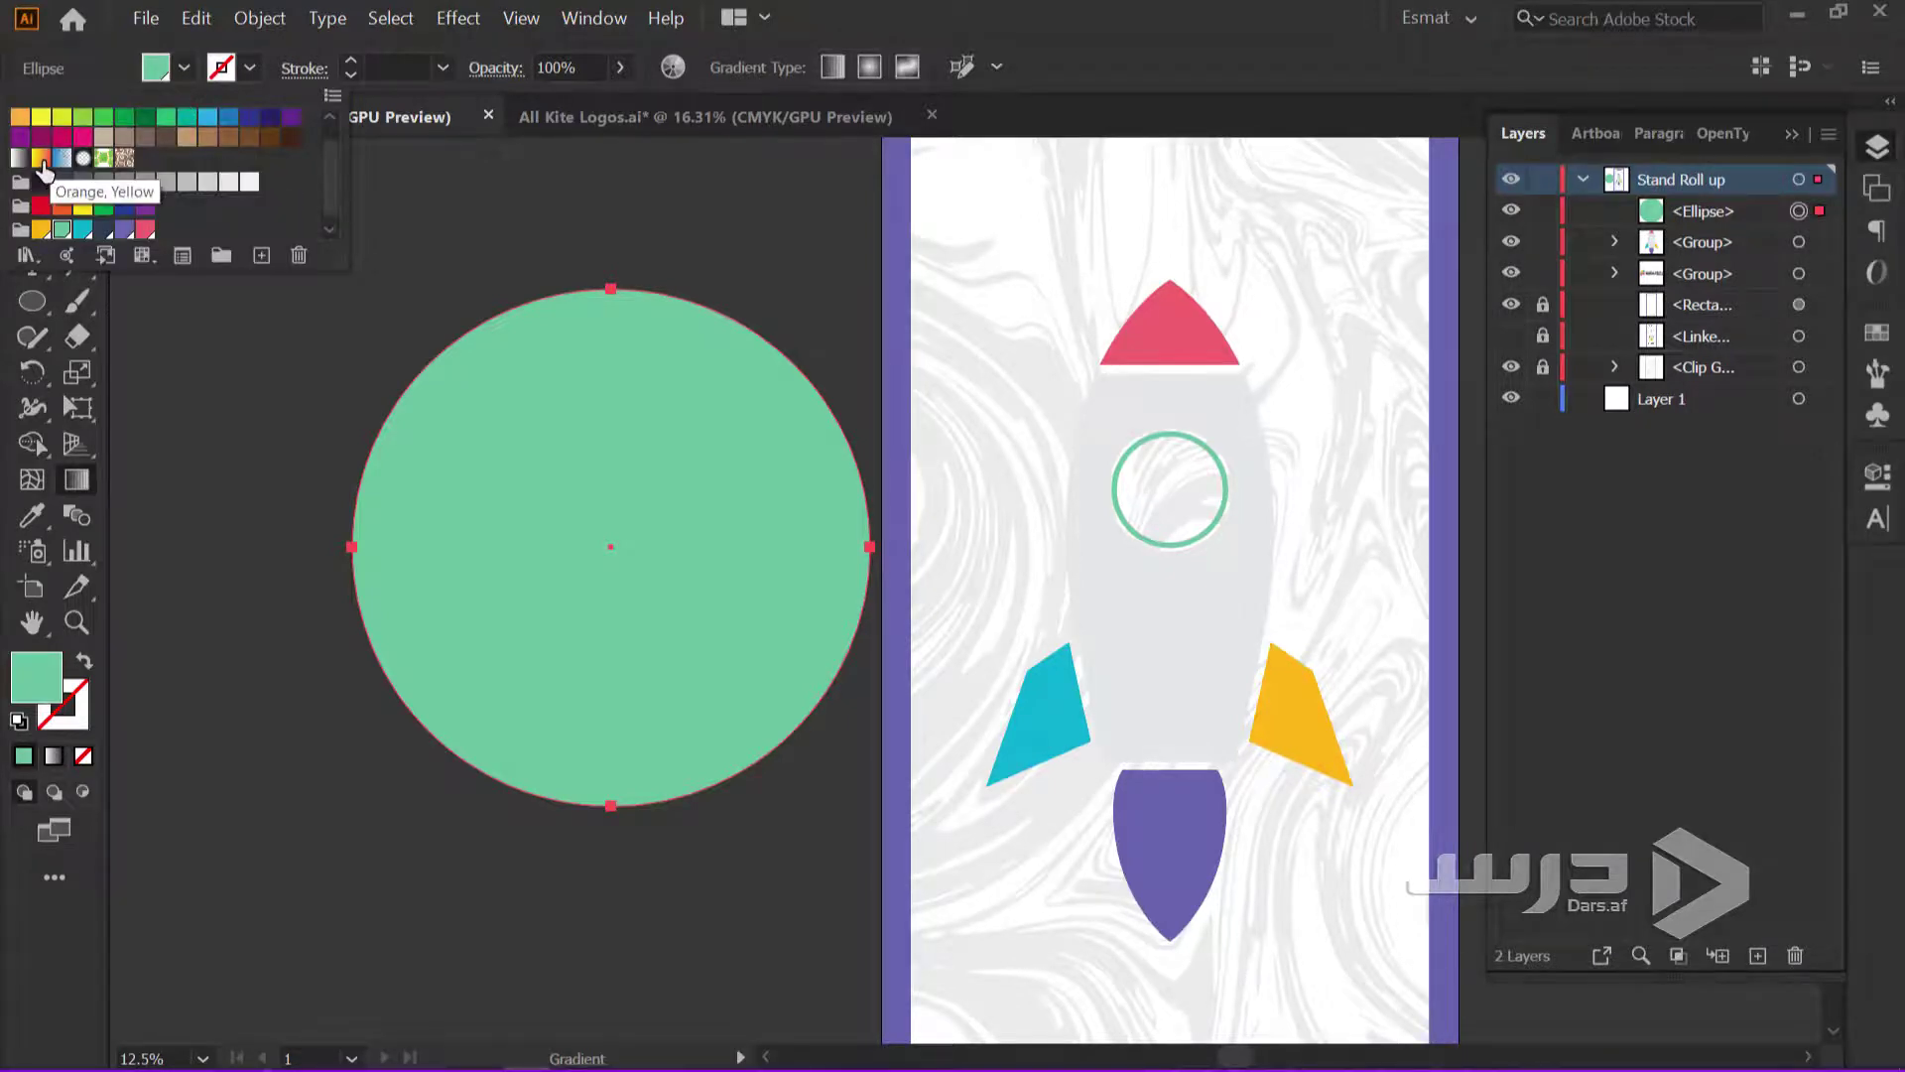
left_click(40, 158)
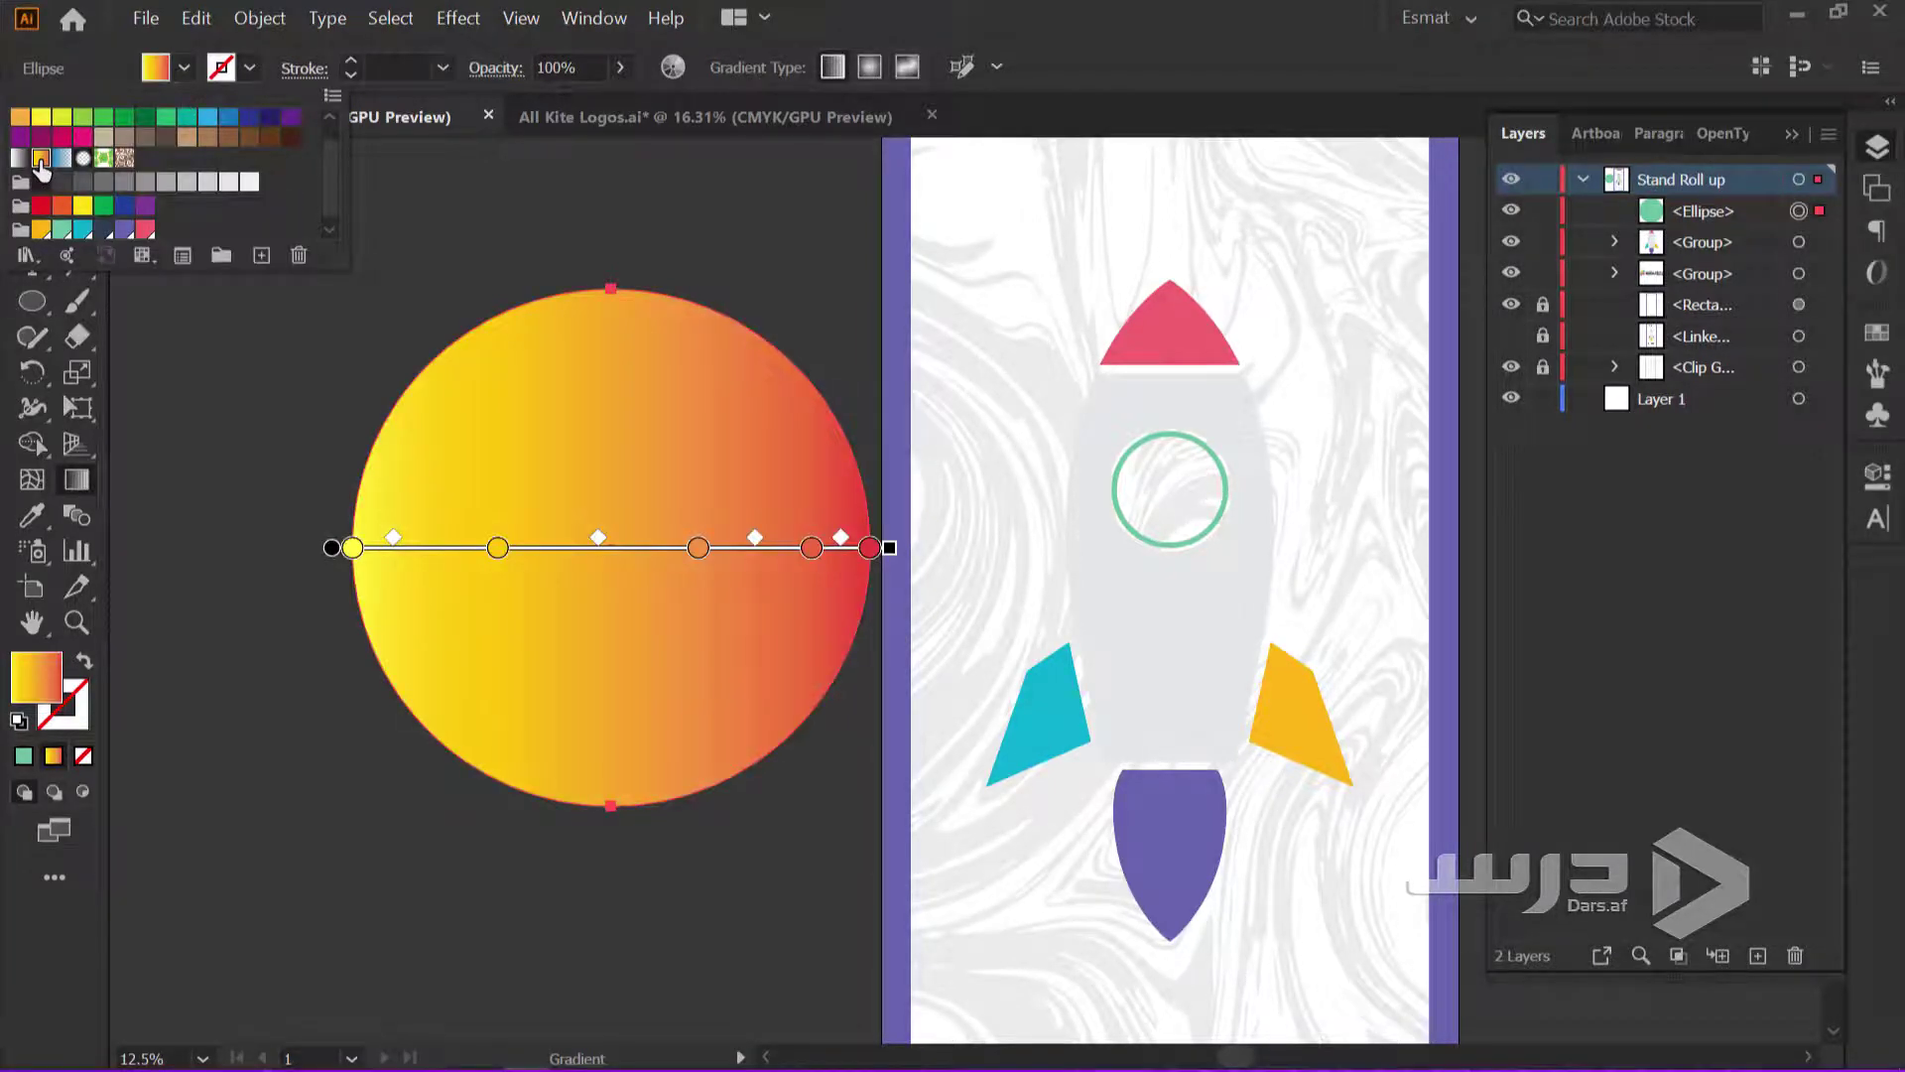
left_click(77, 484)
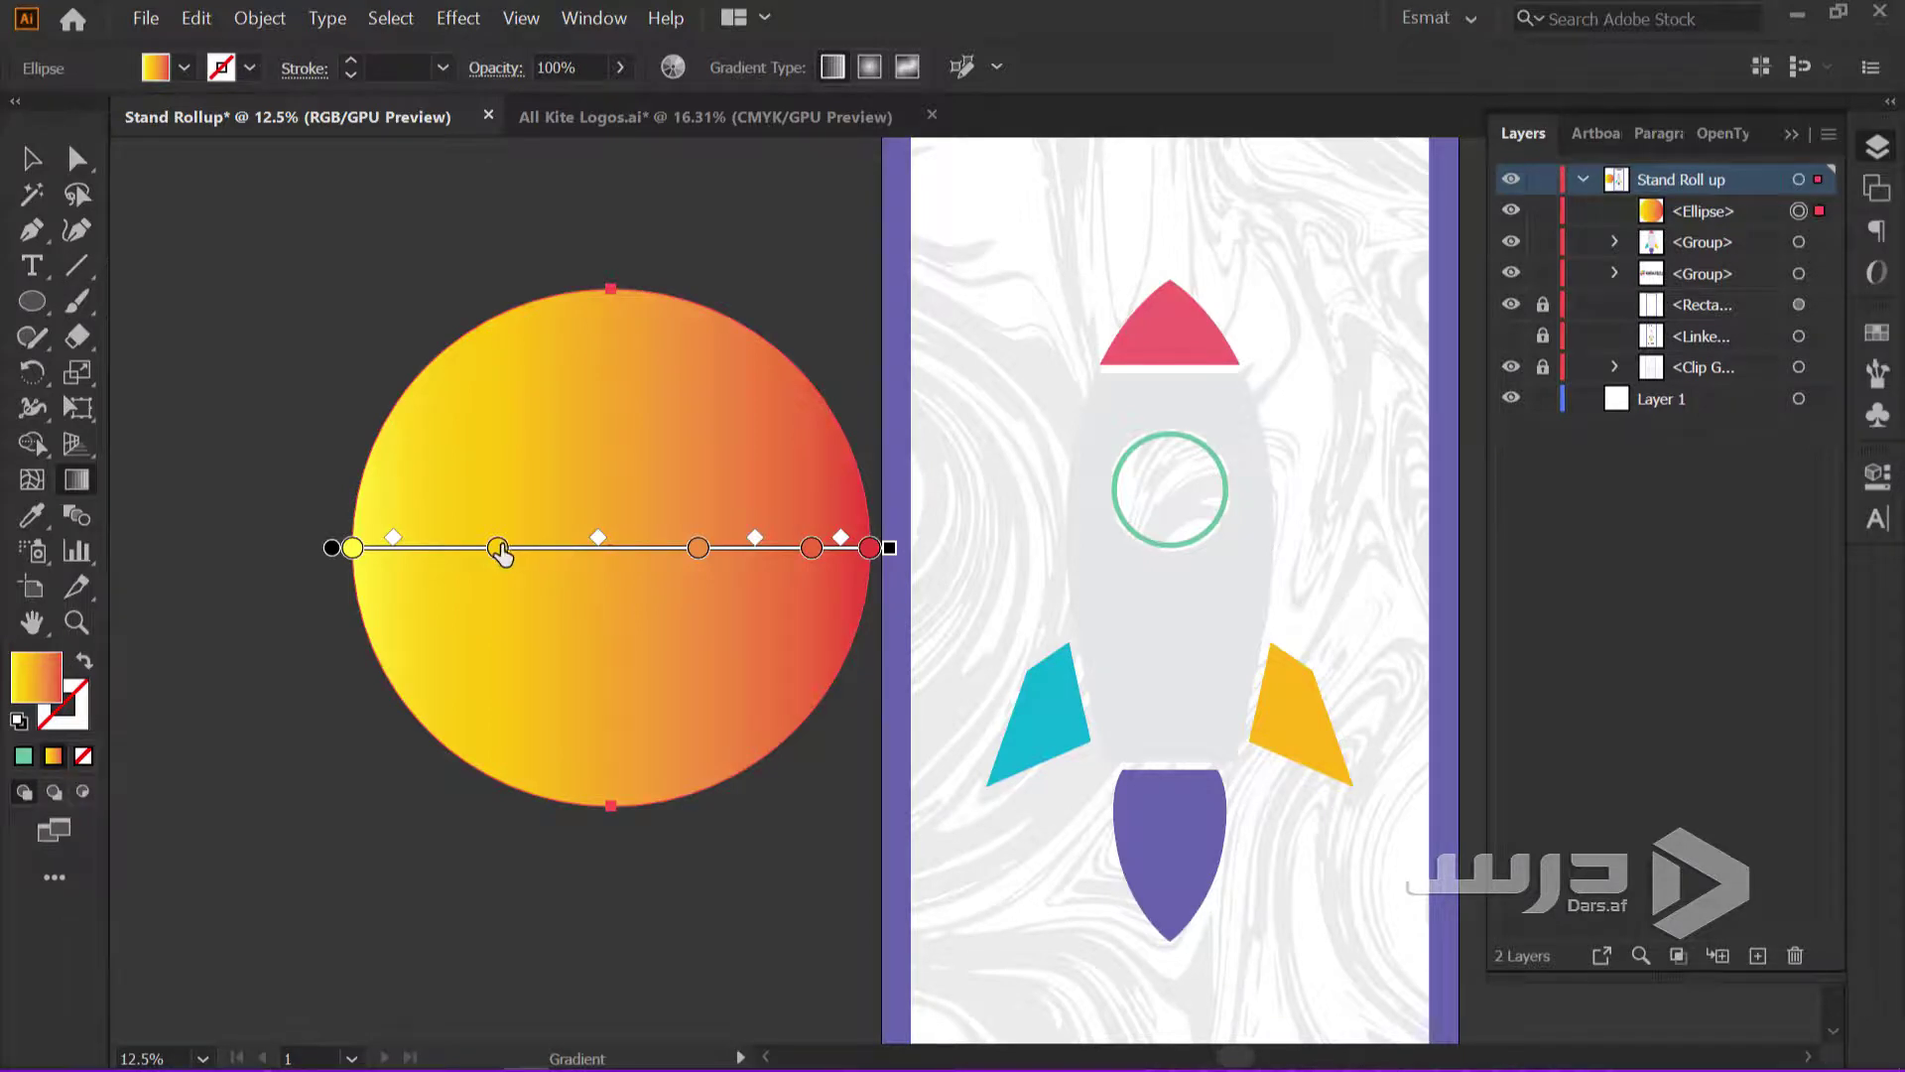
Reduce the gradient to yellow and red stops, moving the midpoint right so yellow spreads further
left_click_drag(498, 548, 412, 913)
left_click_drag(699, 547, 605, 844)
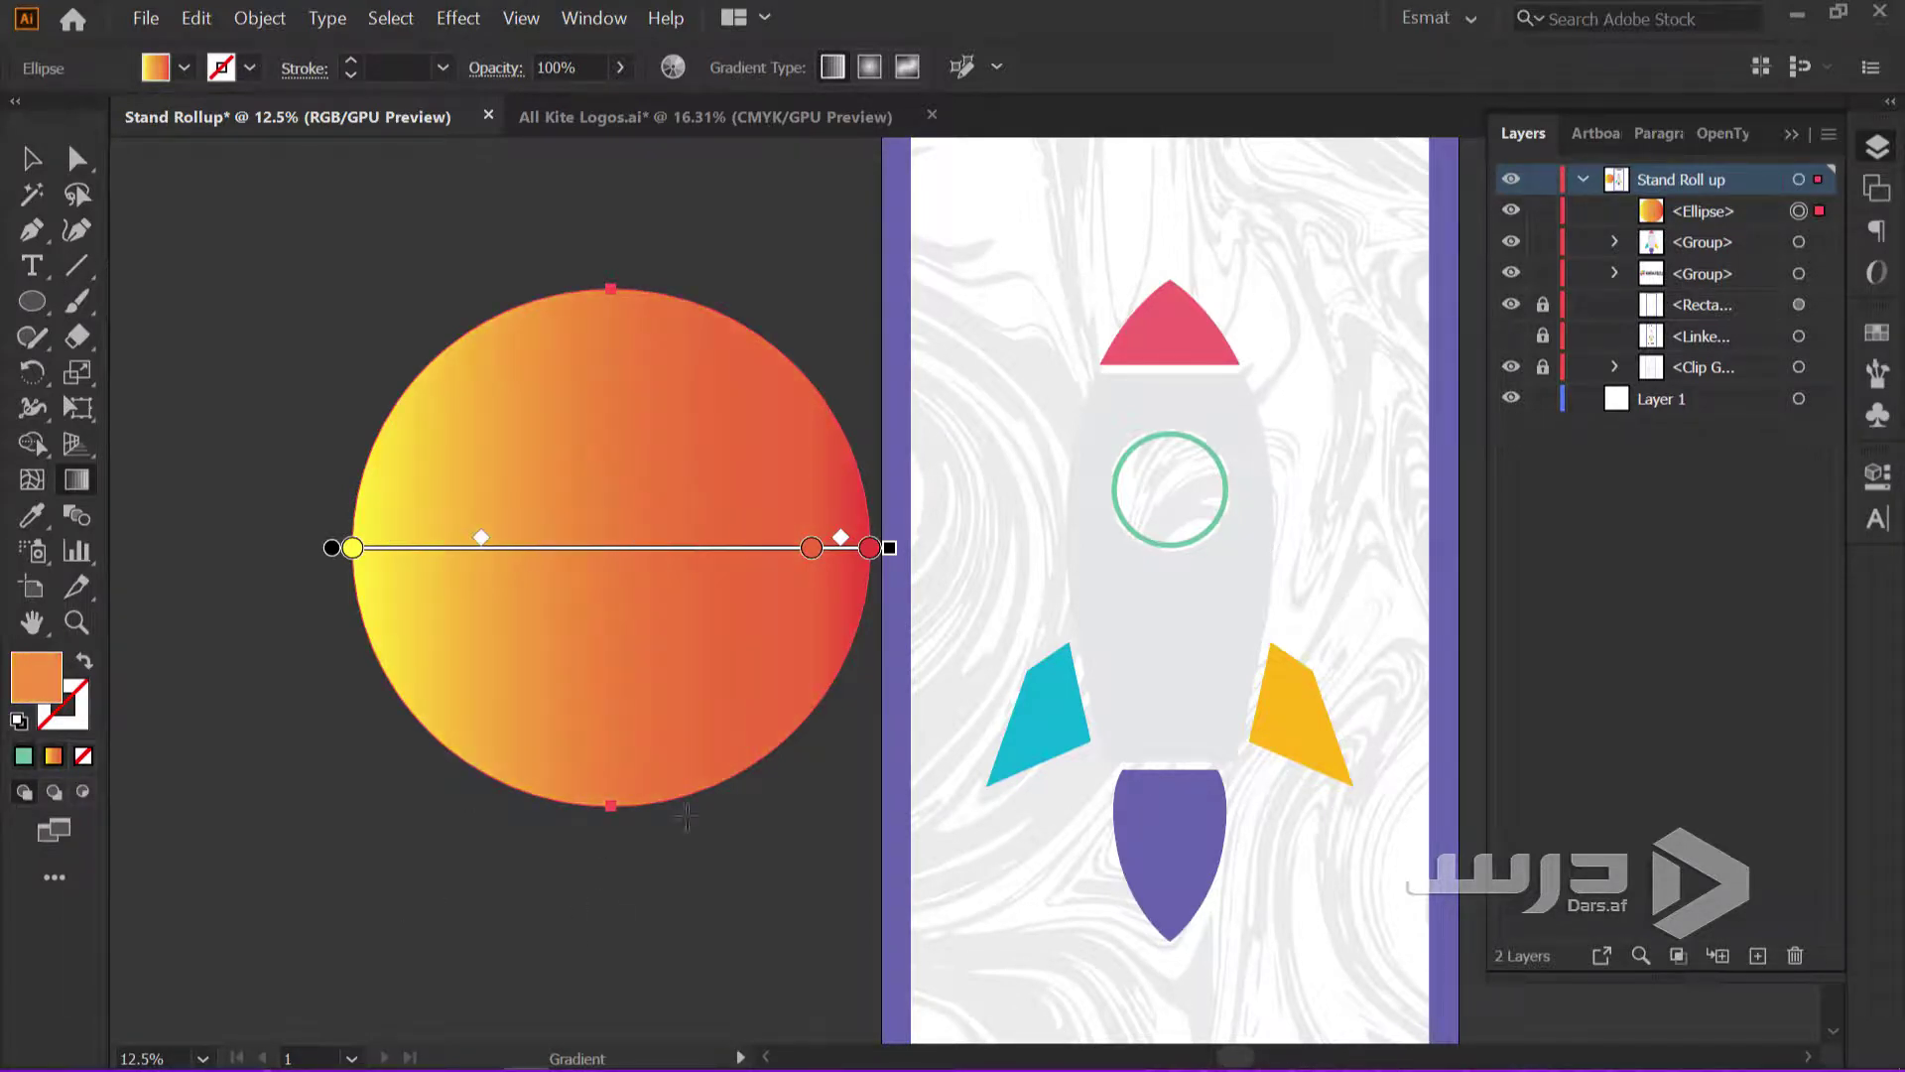
left_click_drag(812, 548, 696, 681)
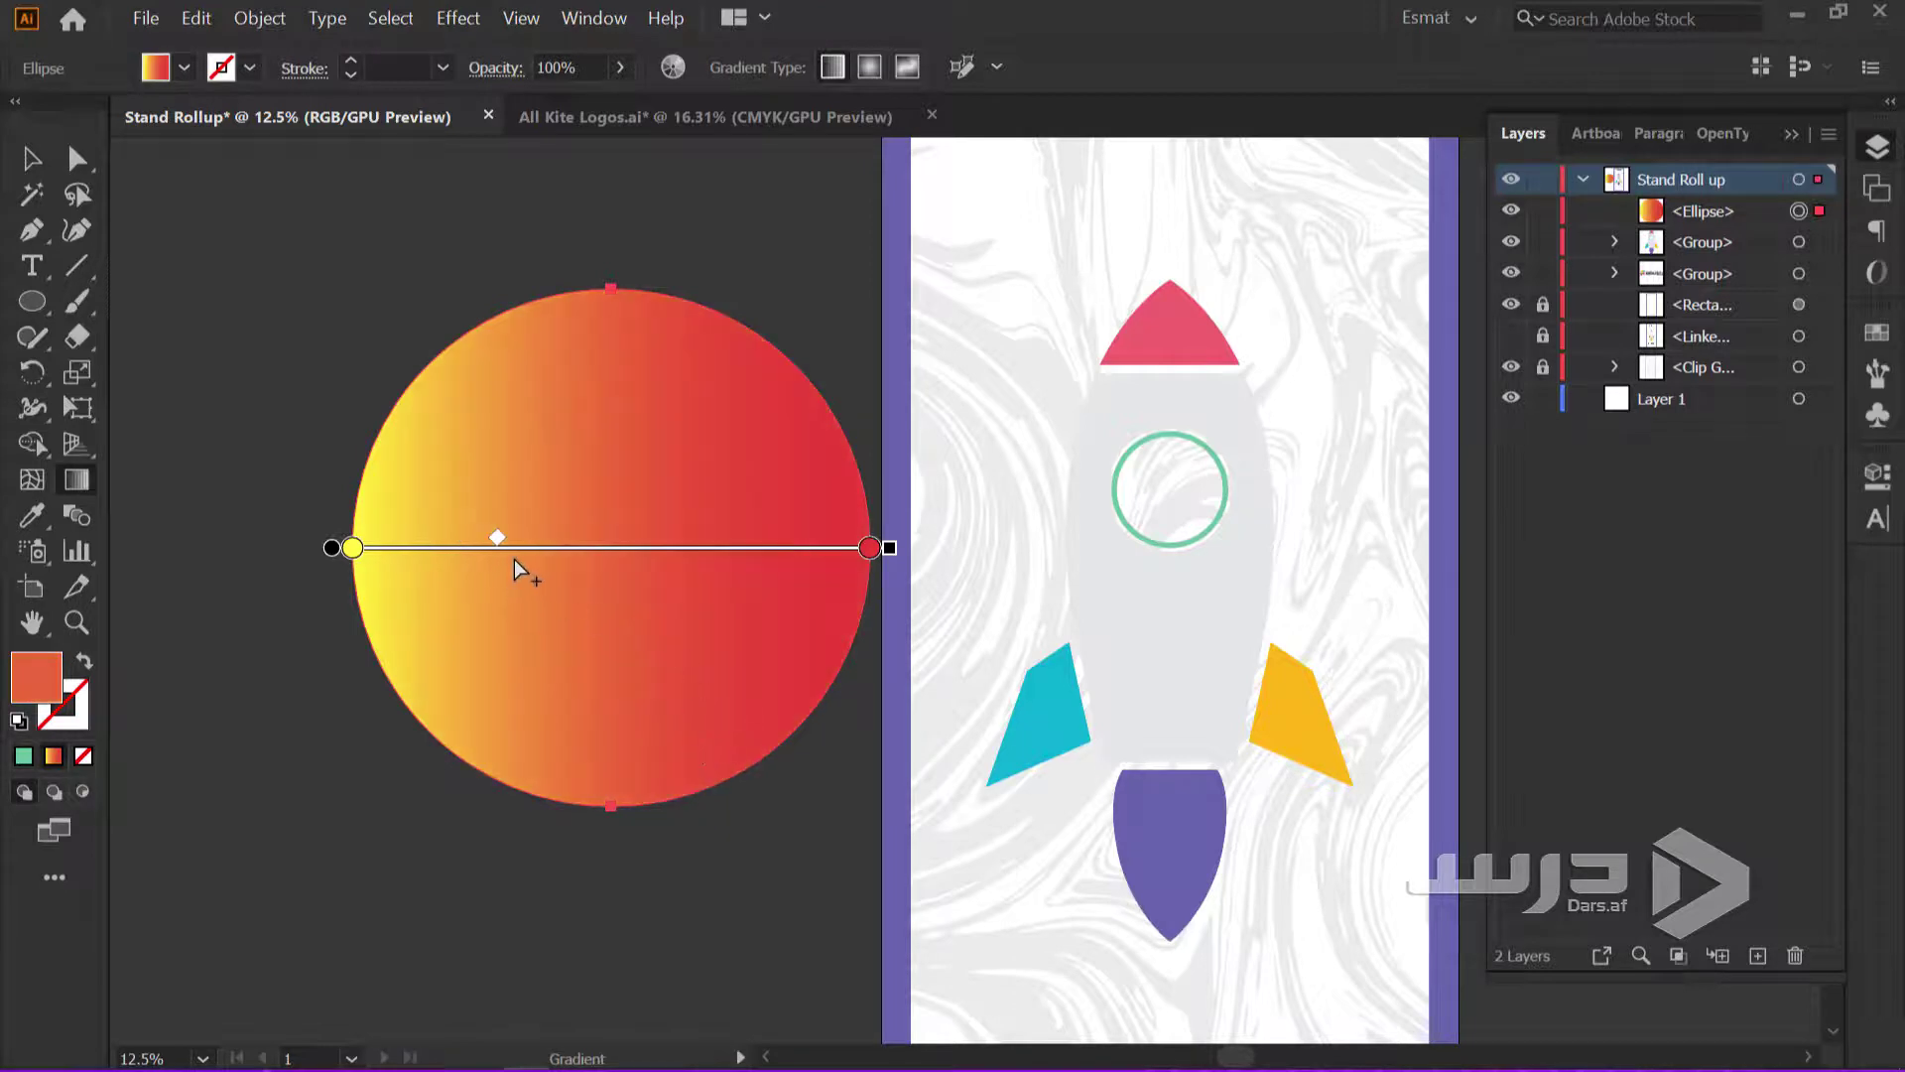
left_click_drag(497, 539, 612, 538)
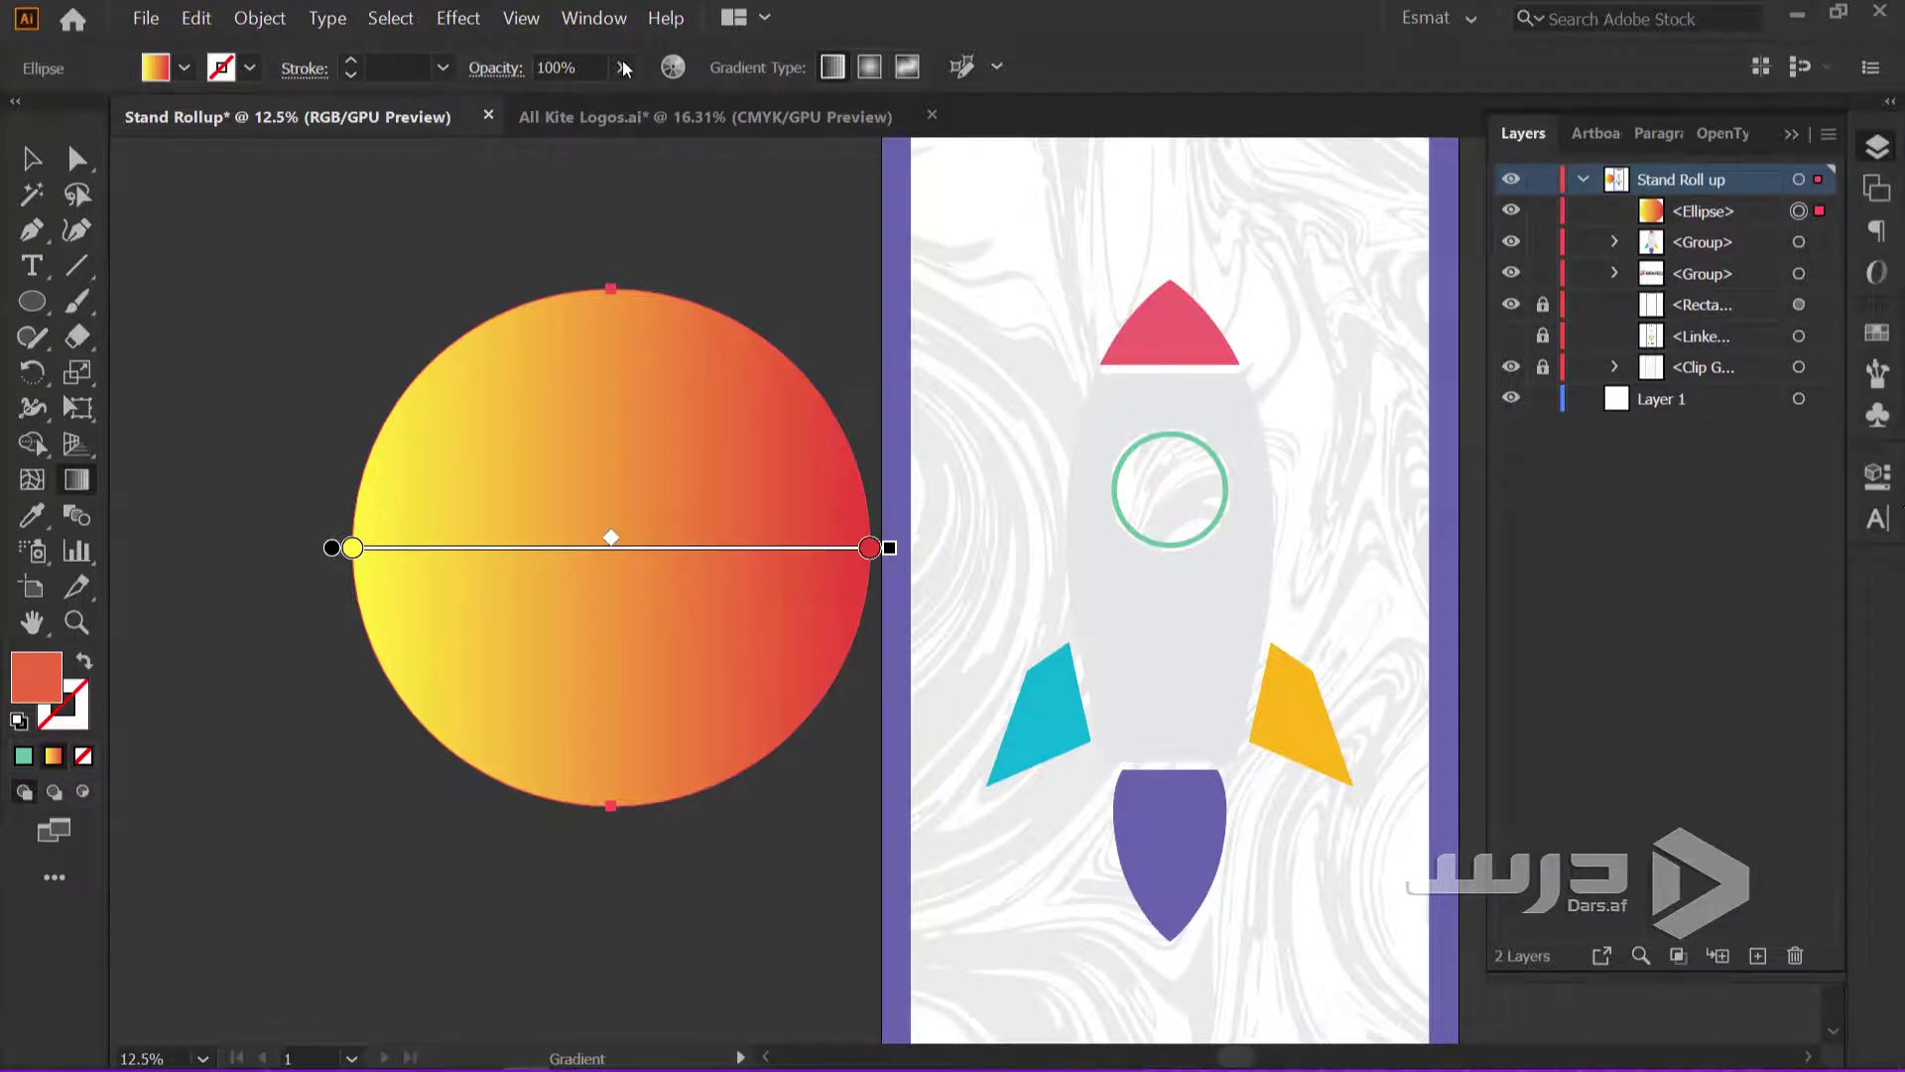
left_click(567, 22)
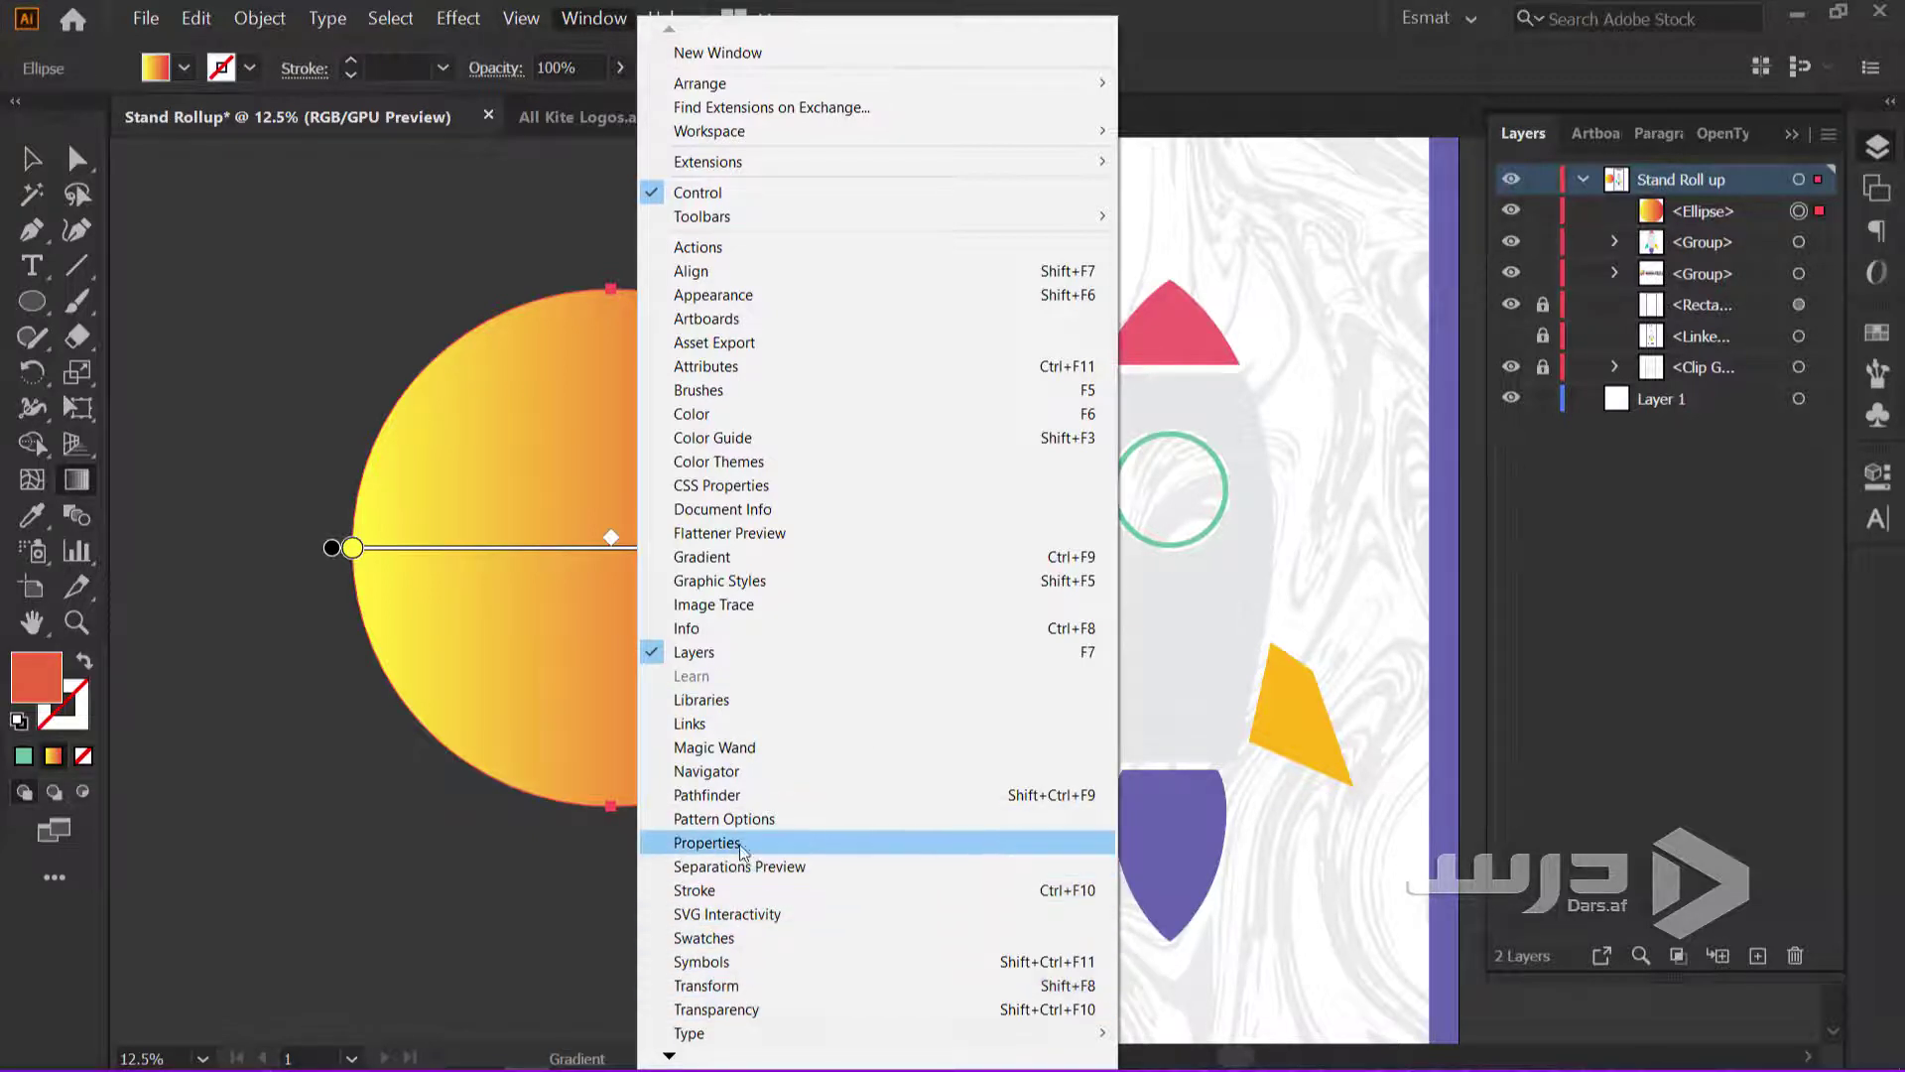
Make the circle's gradient radial: yellow at the centre, red at the edge
left_click(706, 843)
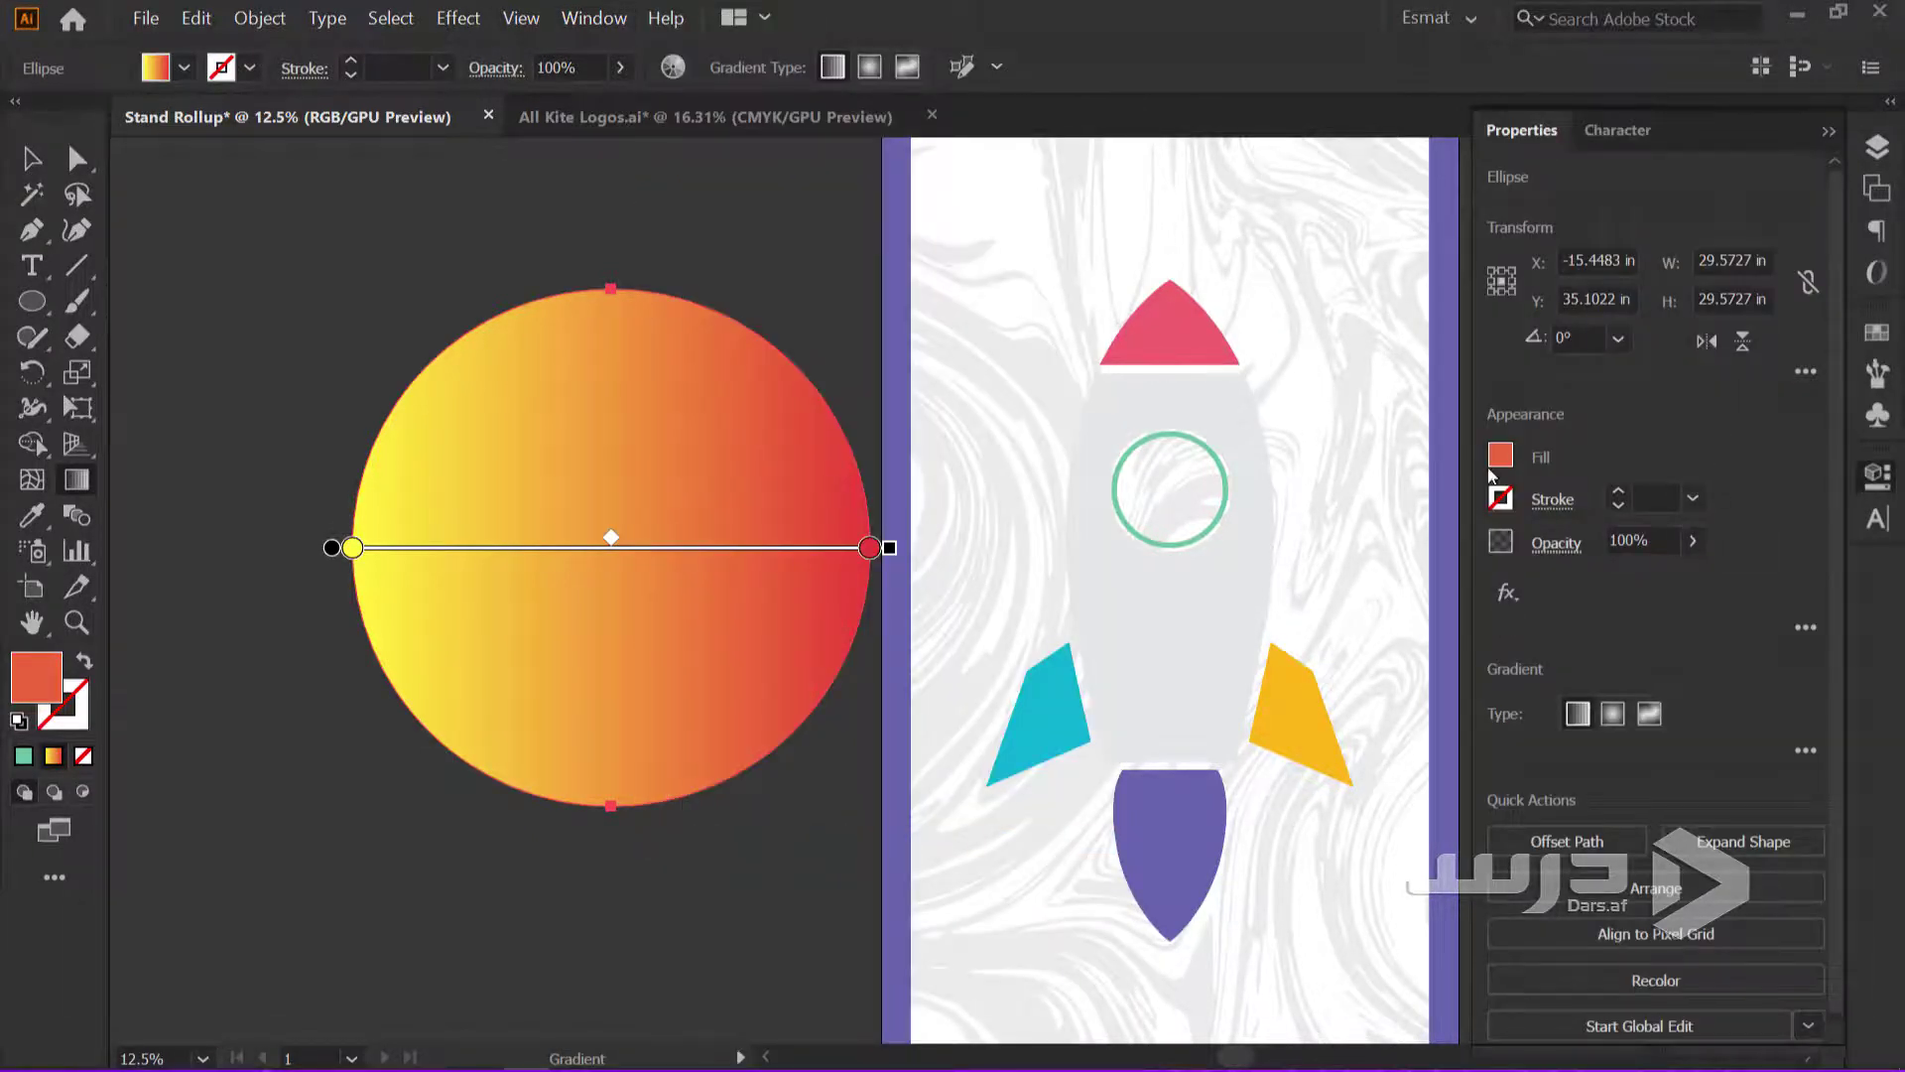
left_click(1616, 716)
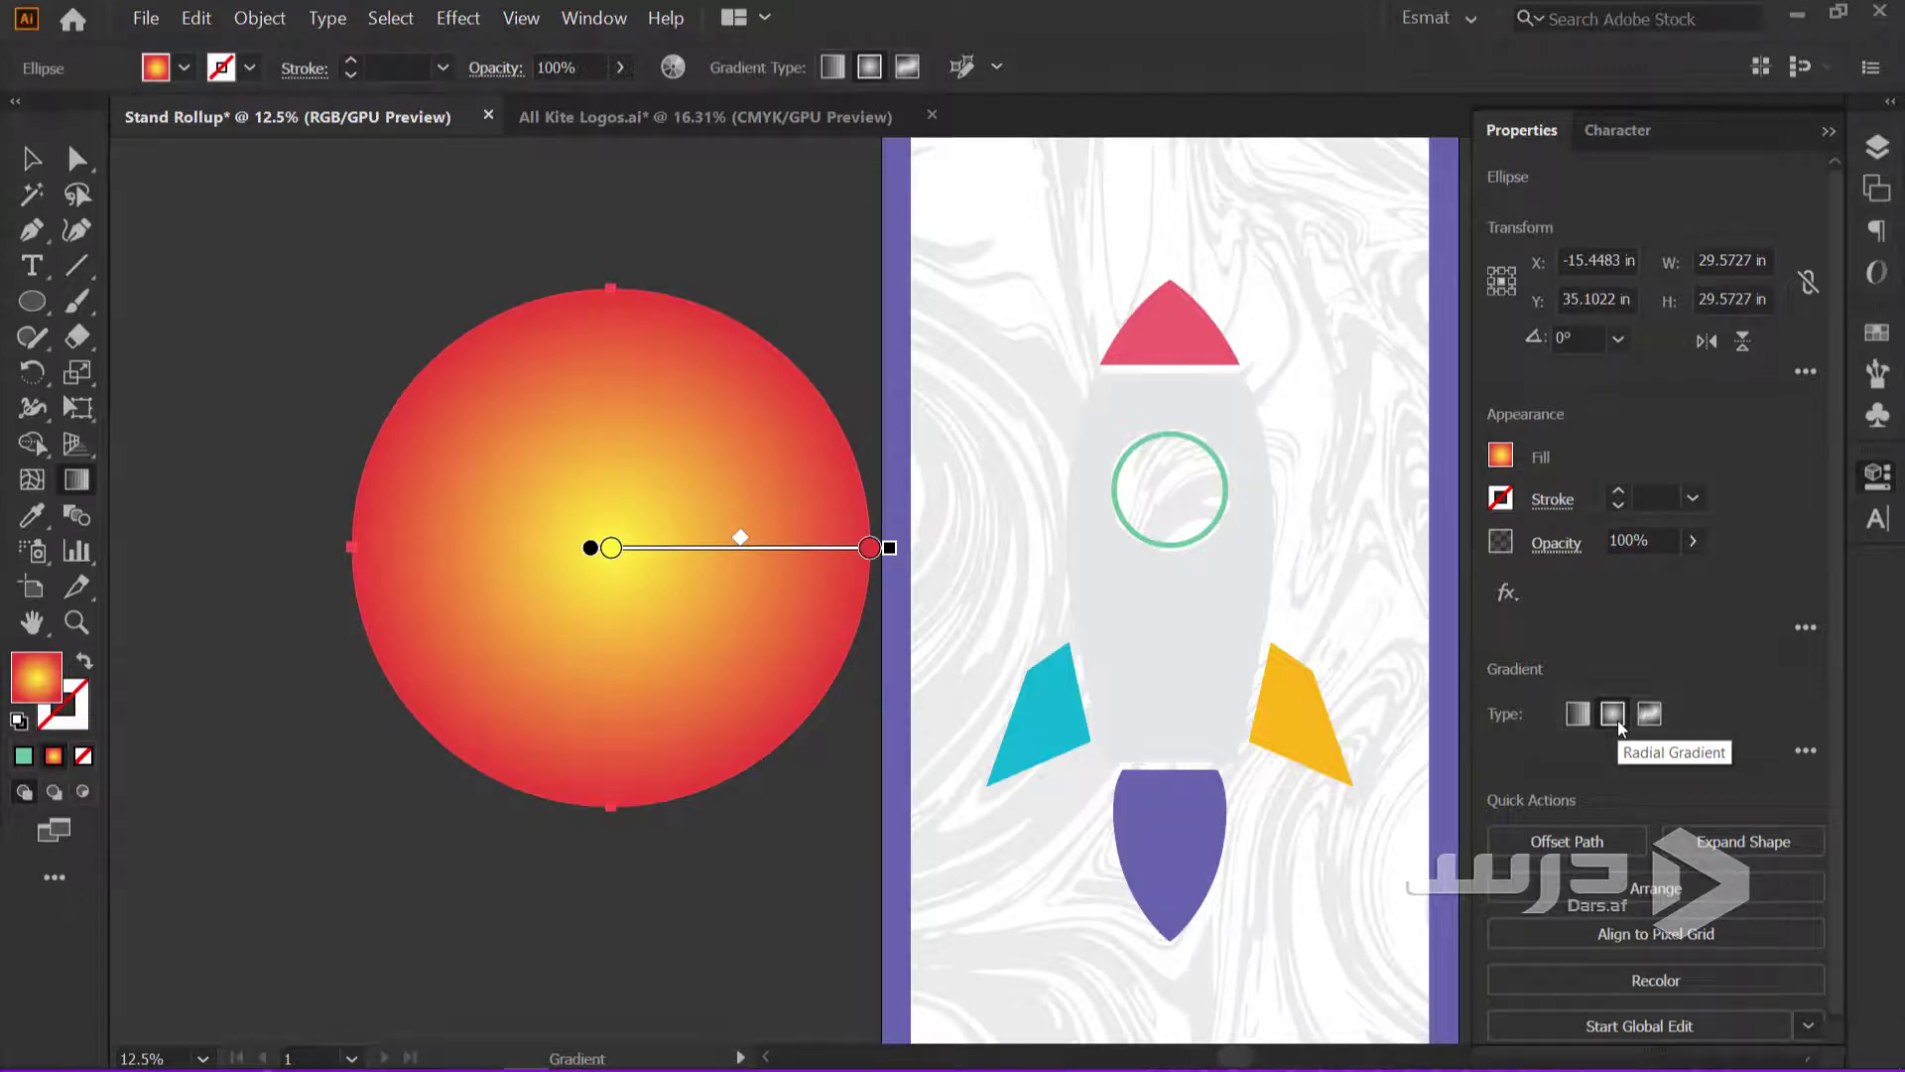
mouse_move(753, 316)
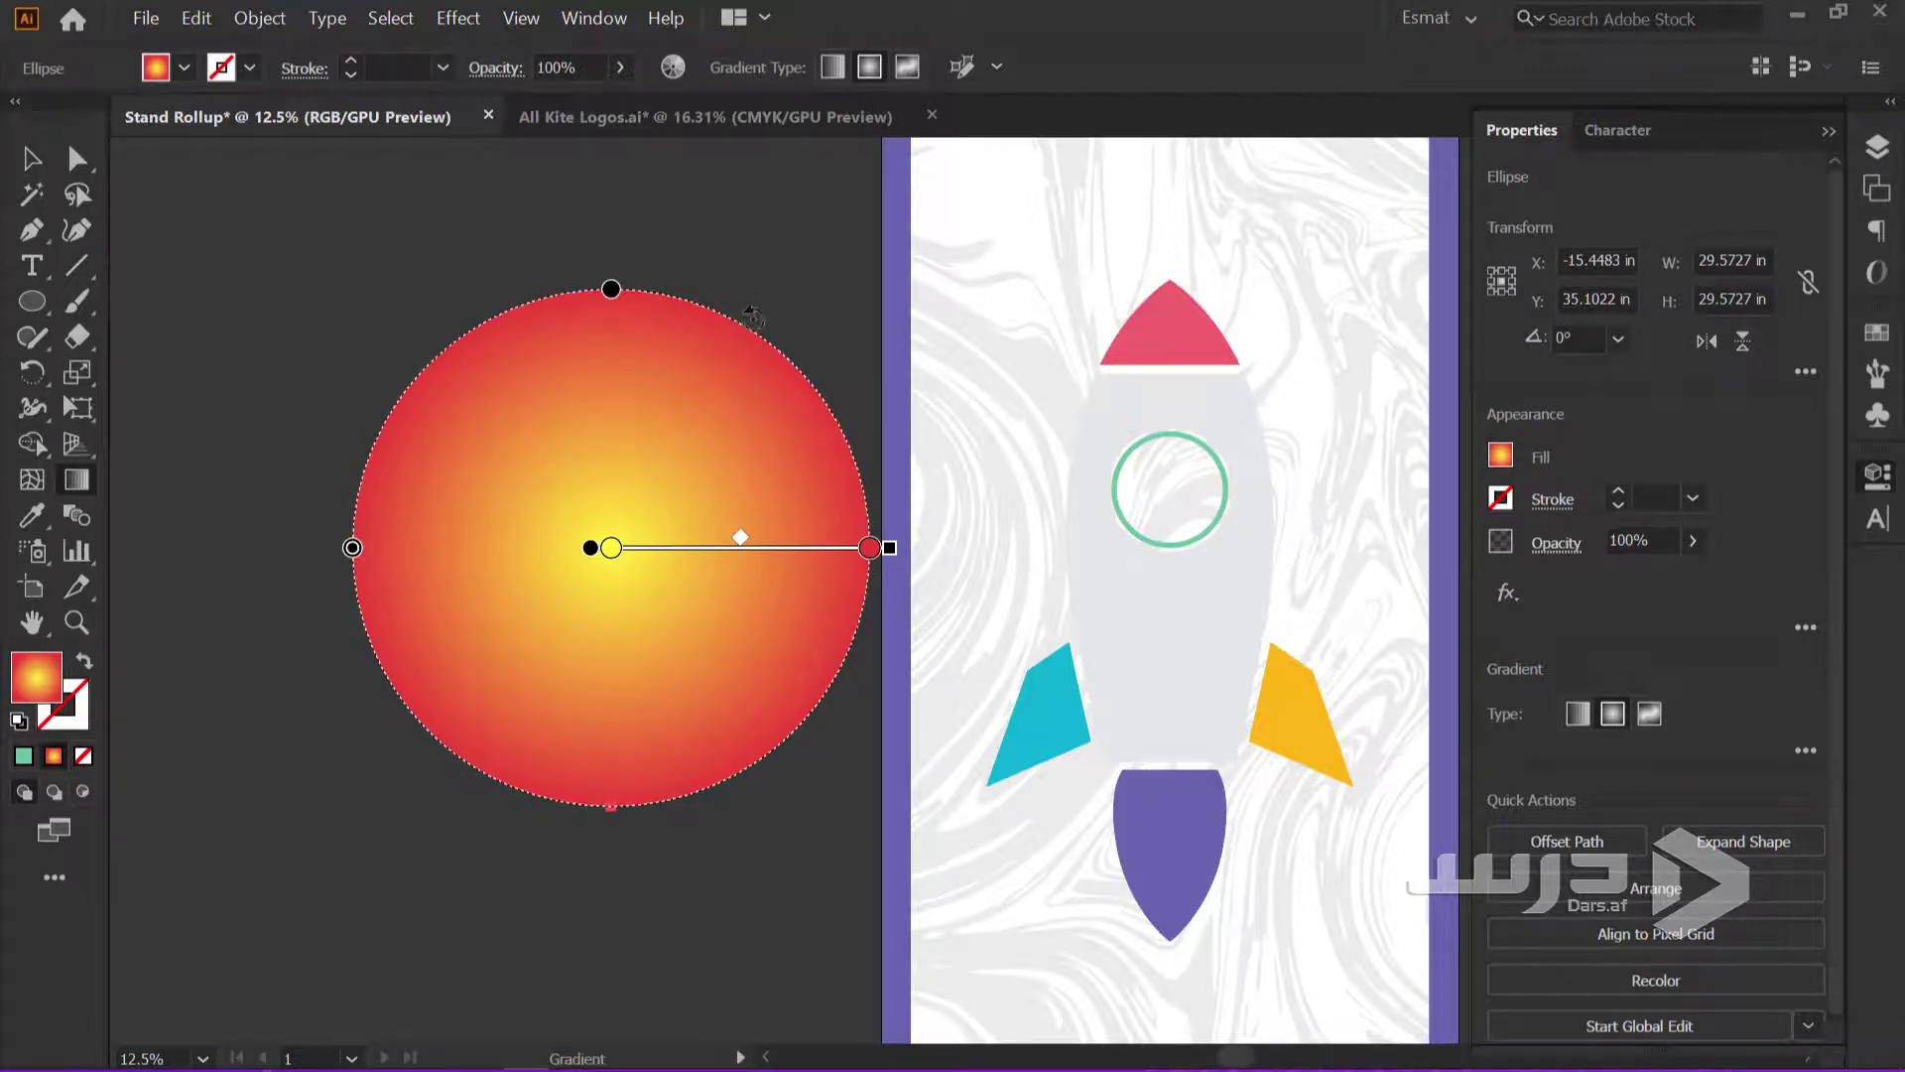
left_click(1804, 752)
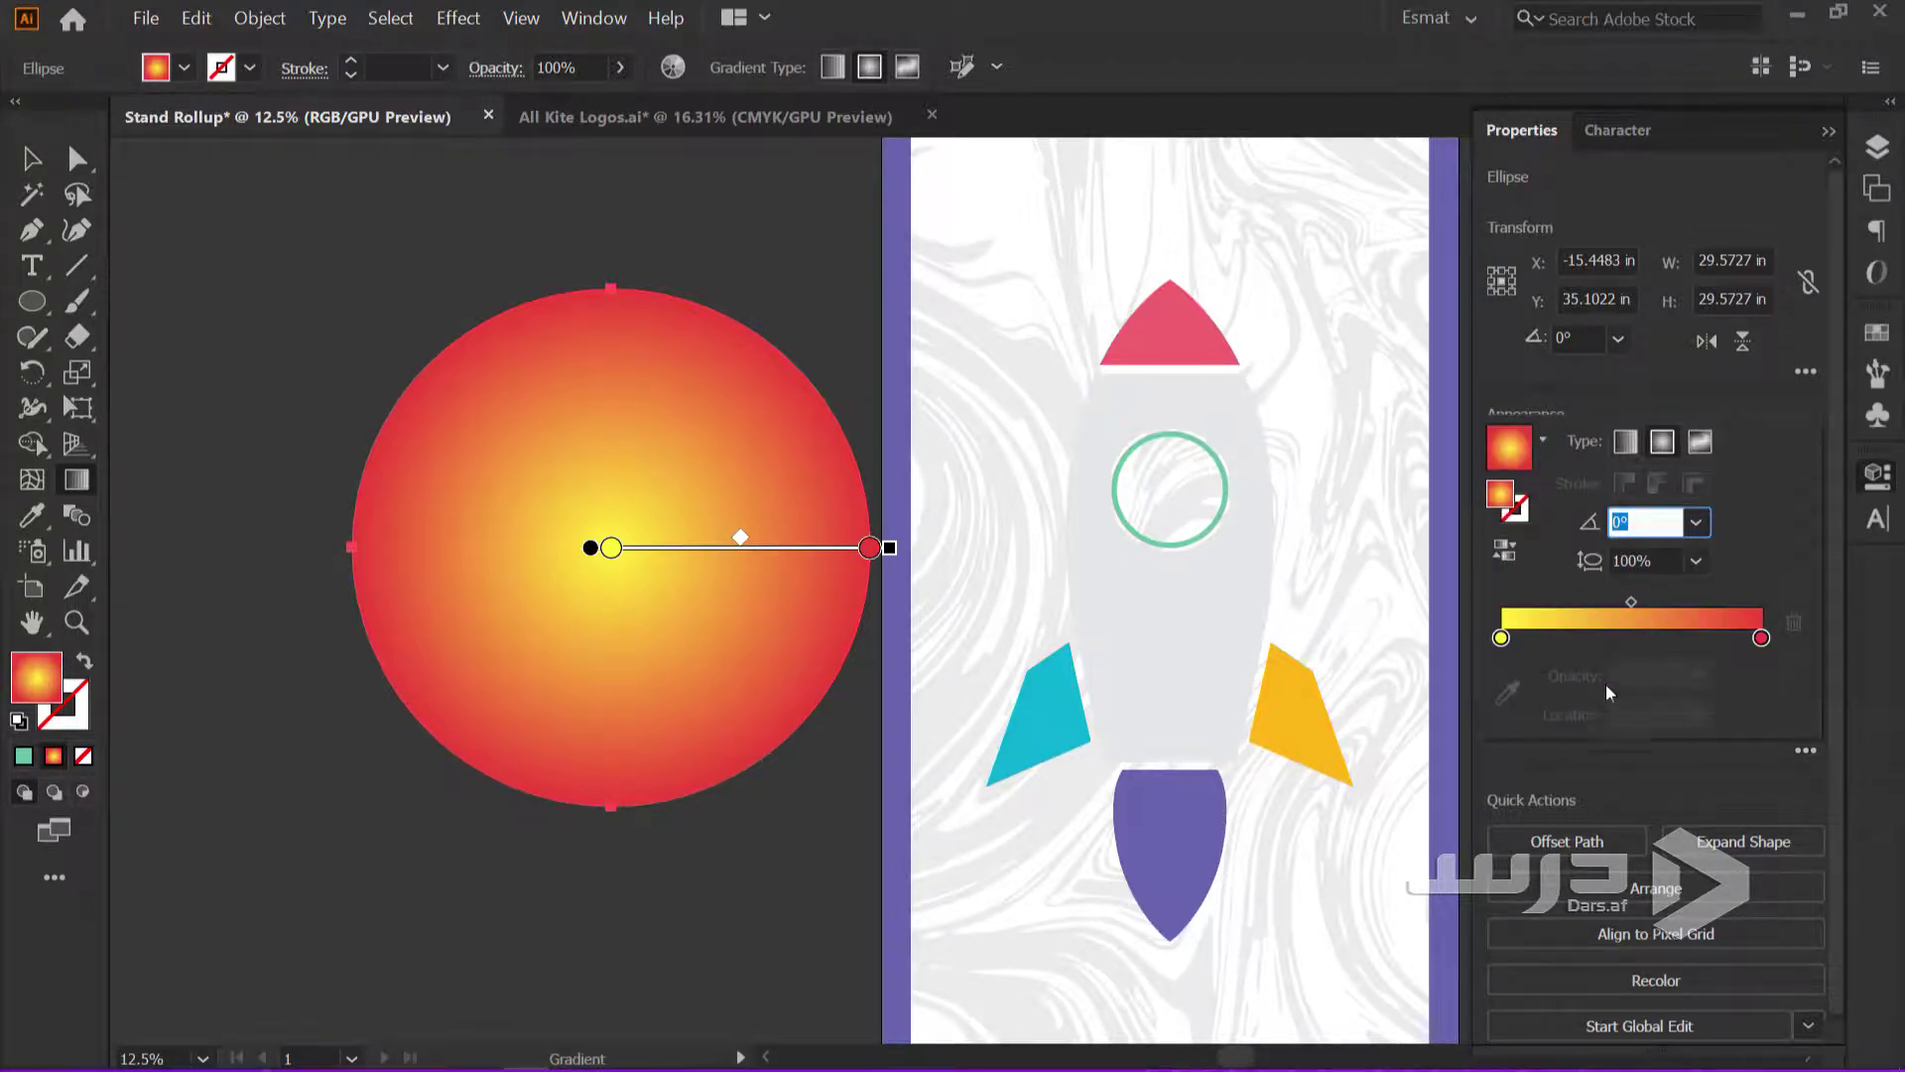
left_click(1500, 638)
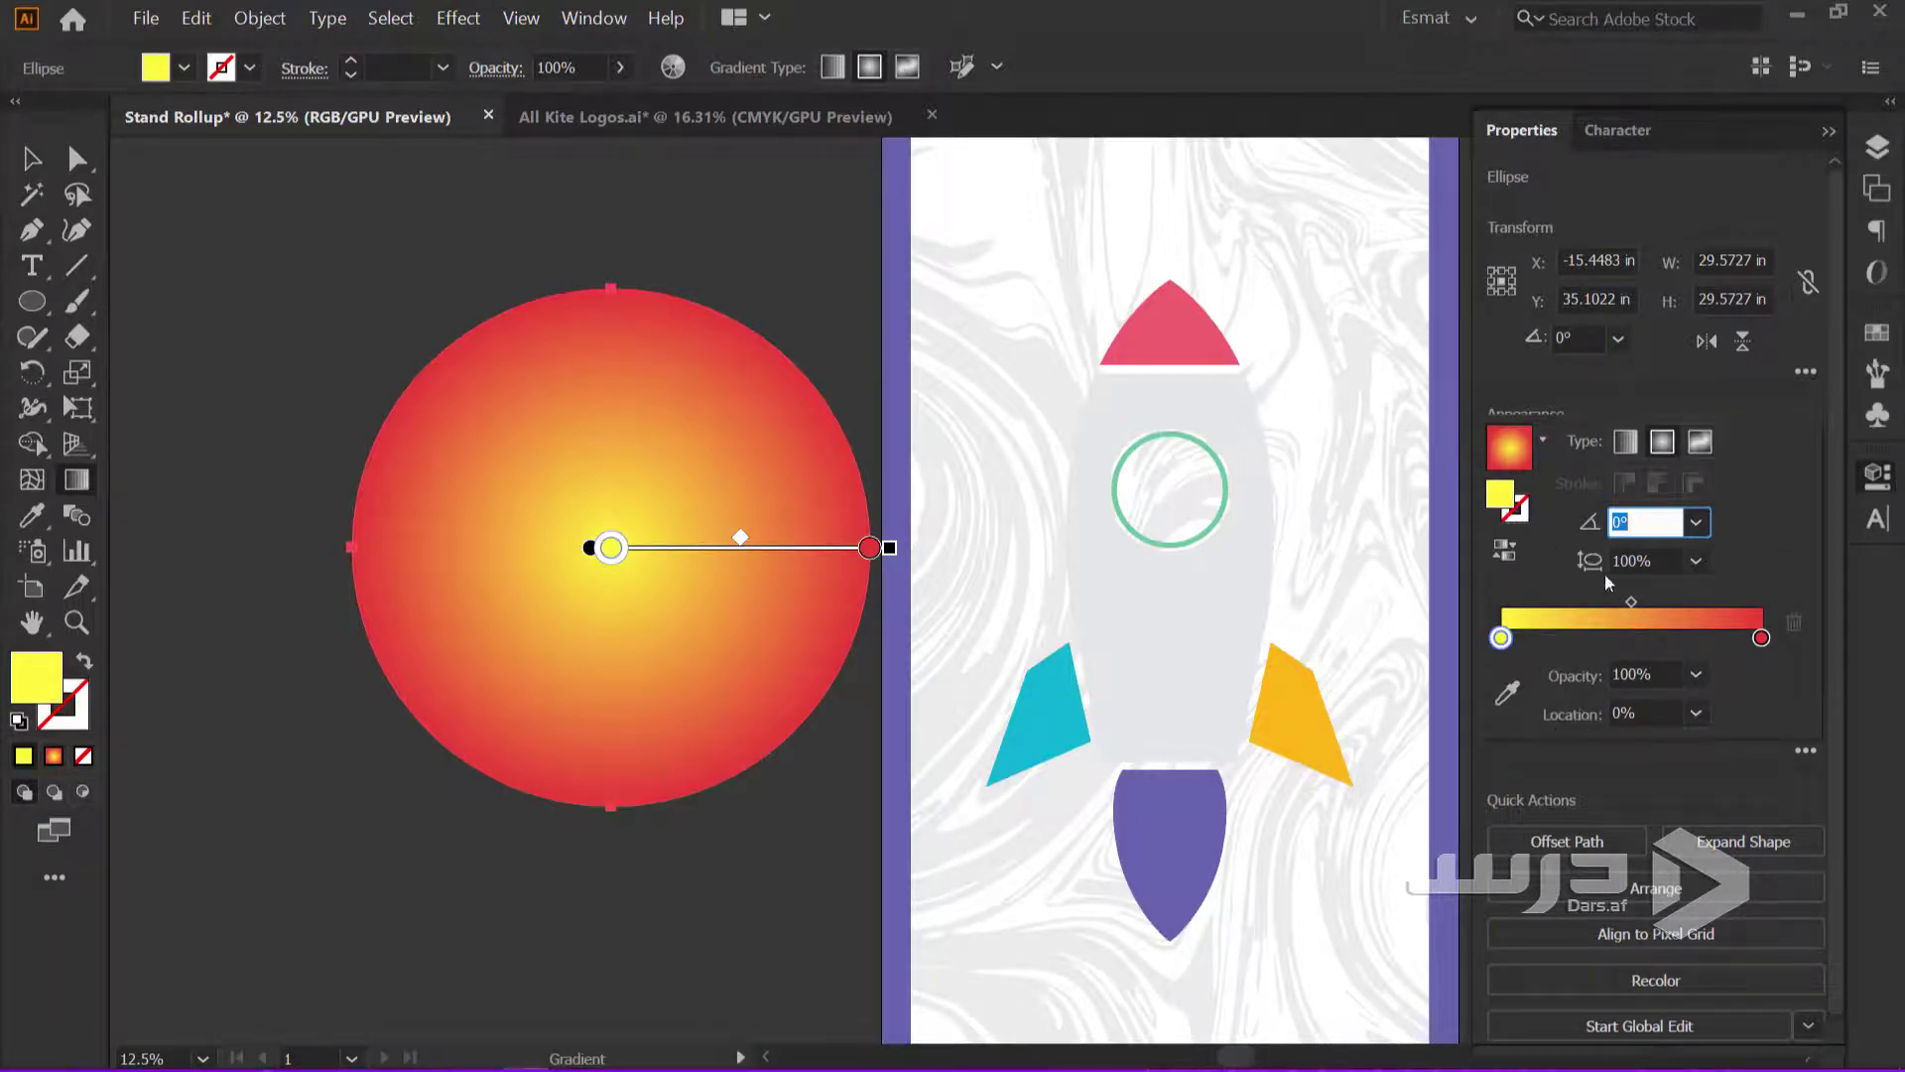
Set the gradient's centre stop colour to white
double_click(1500, 493)
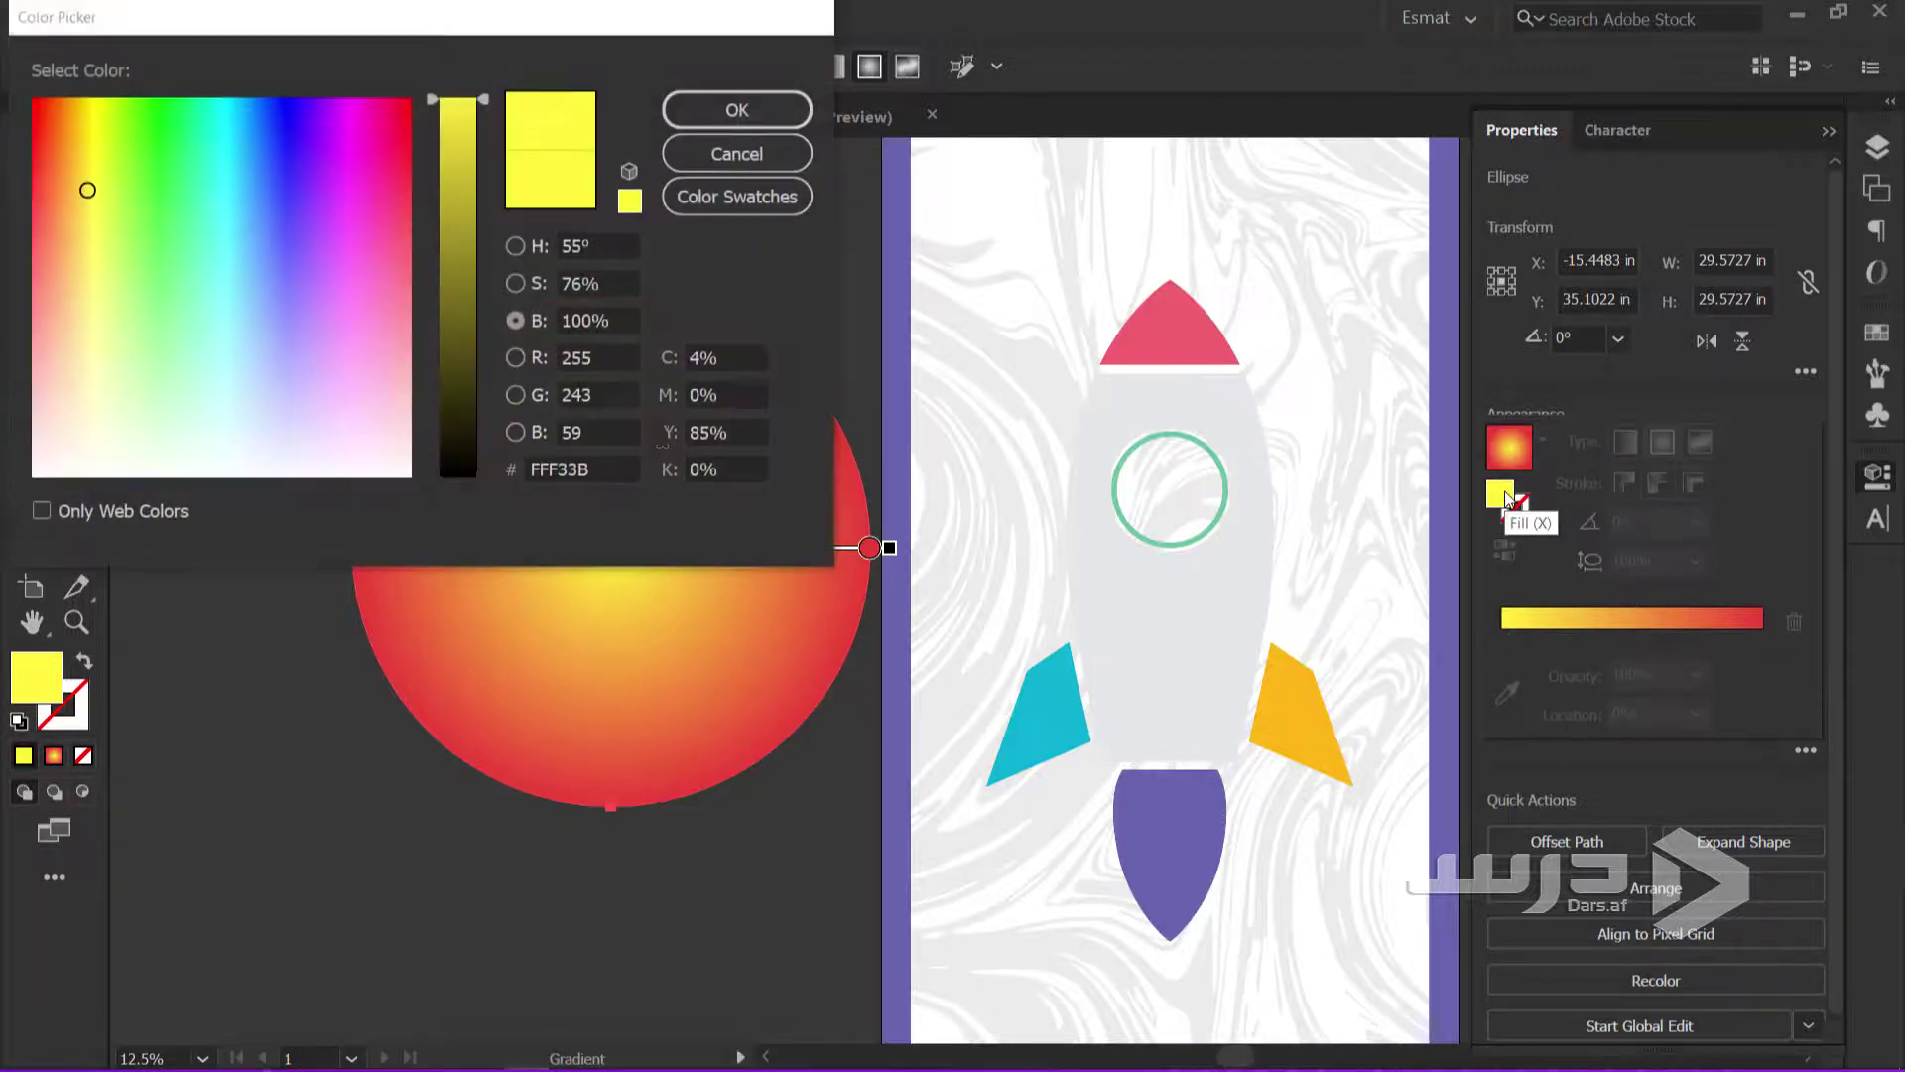
left_click_drag(366, 450, 373, 523)
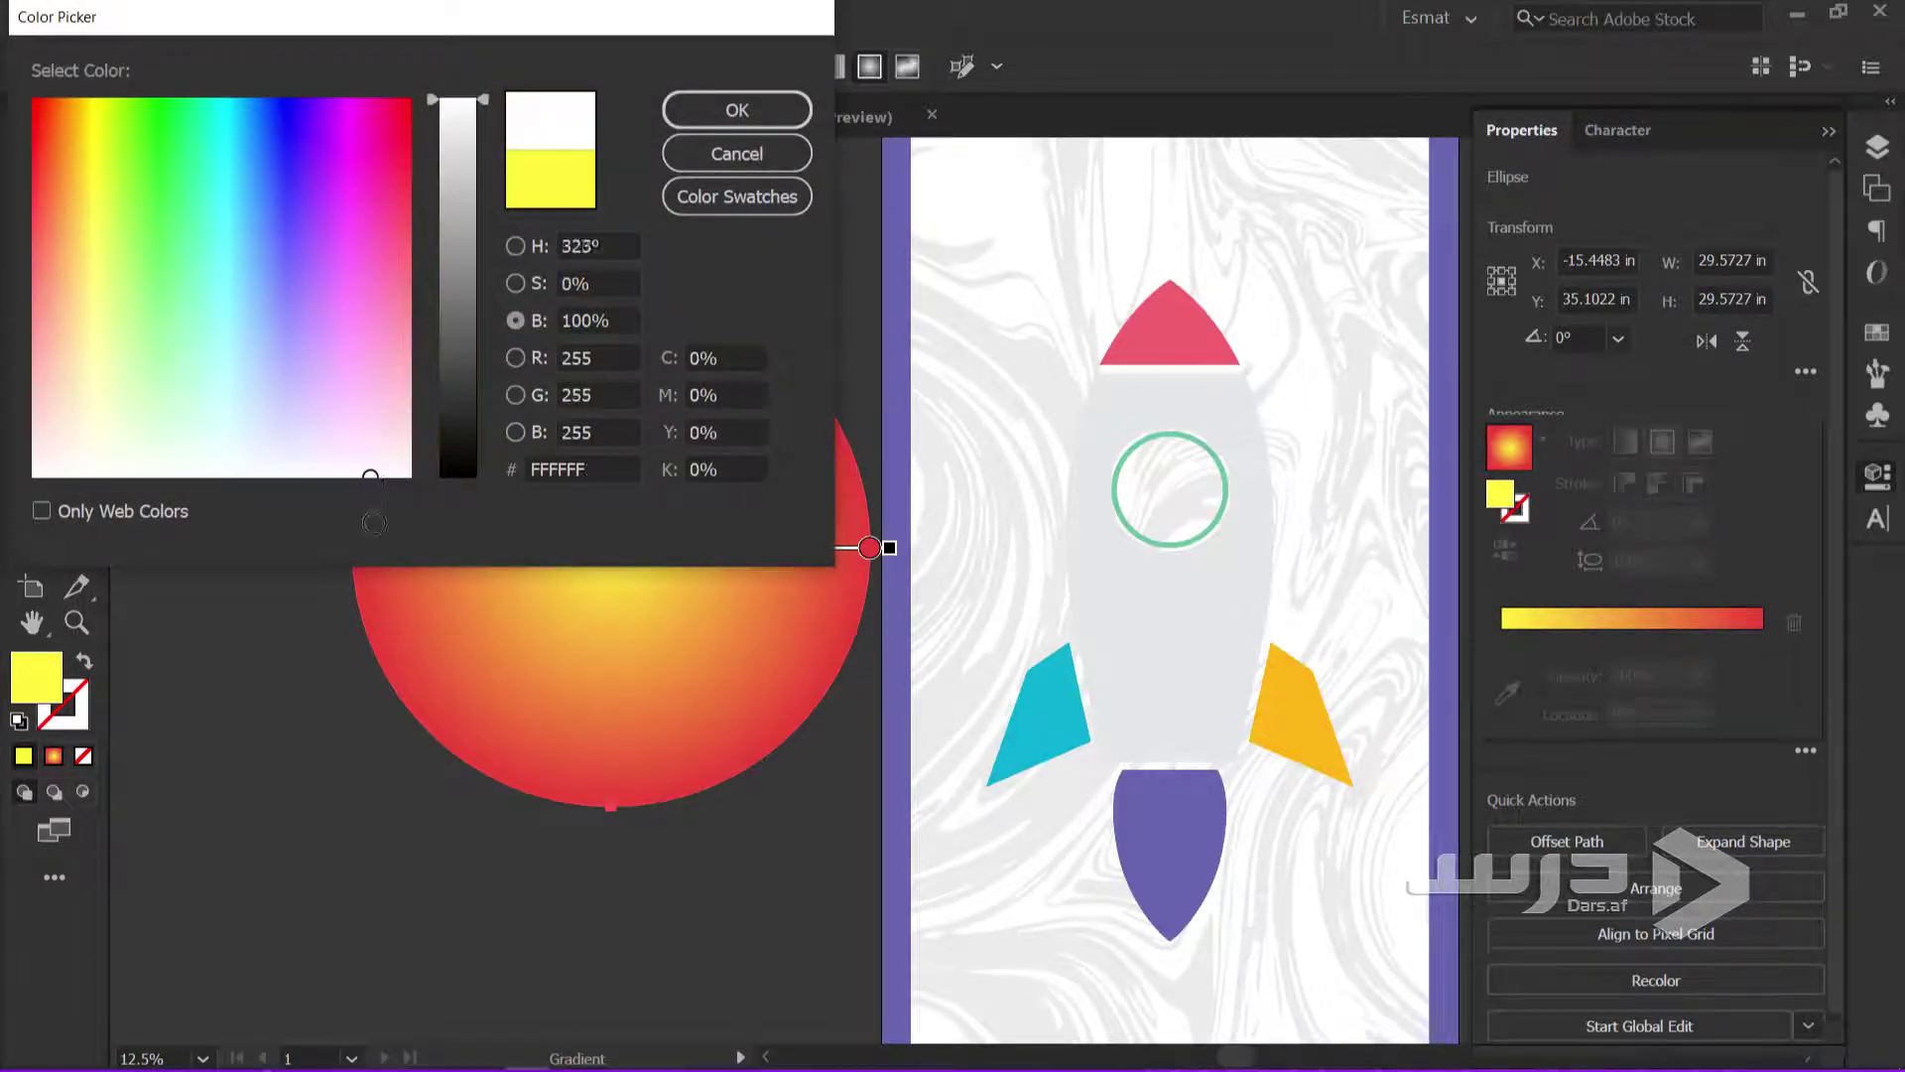
left_click(712, 110)
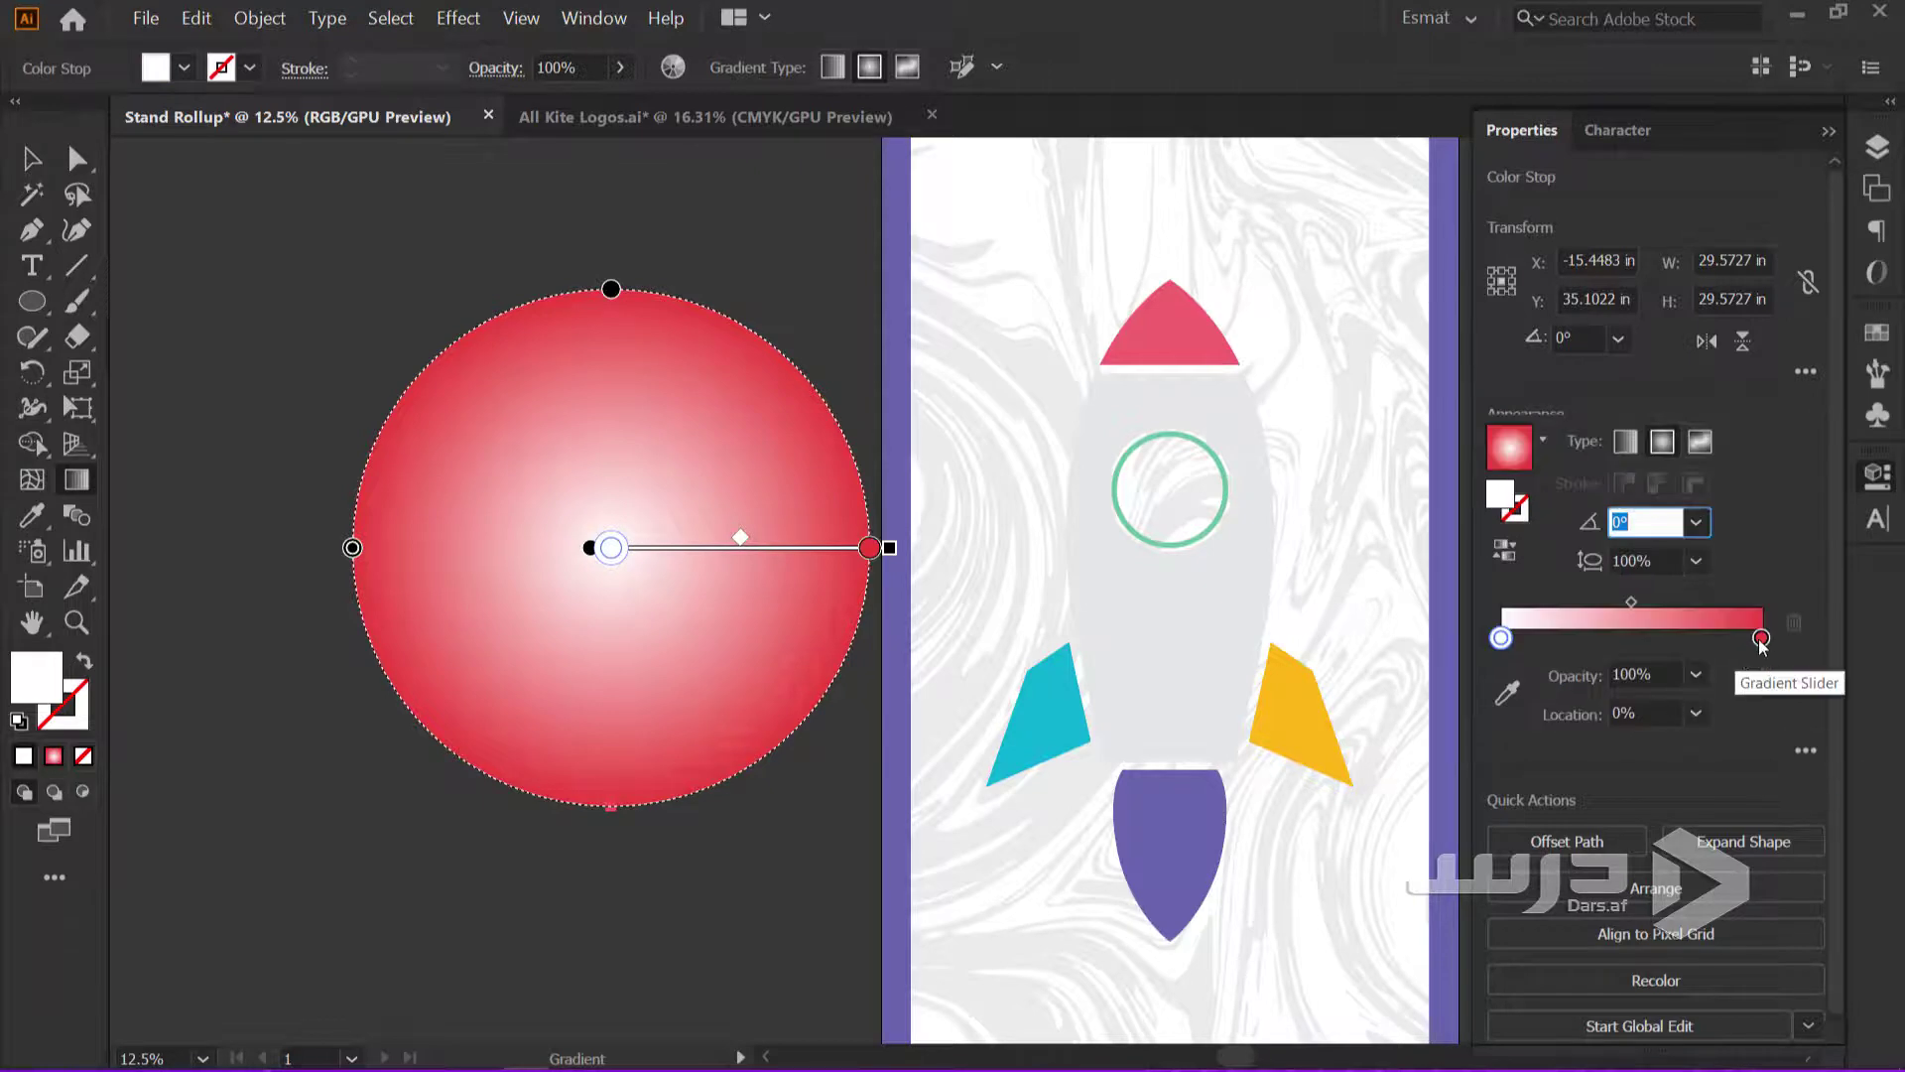
Make the outer gradient stop light grey at 0% opacity
left_click(1762, 638)
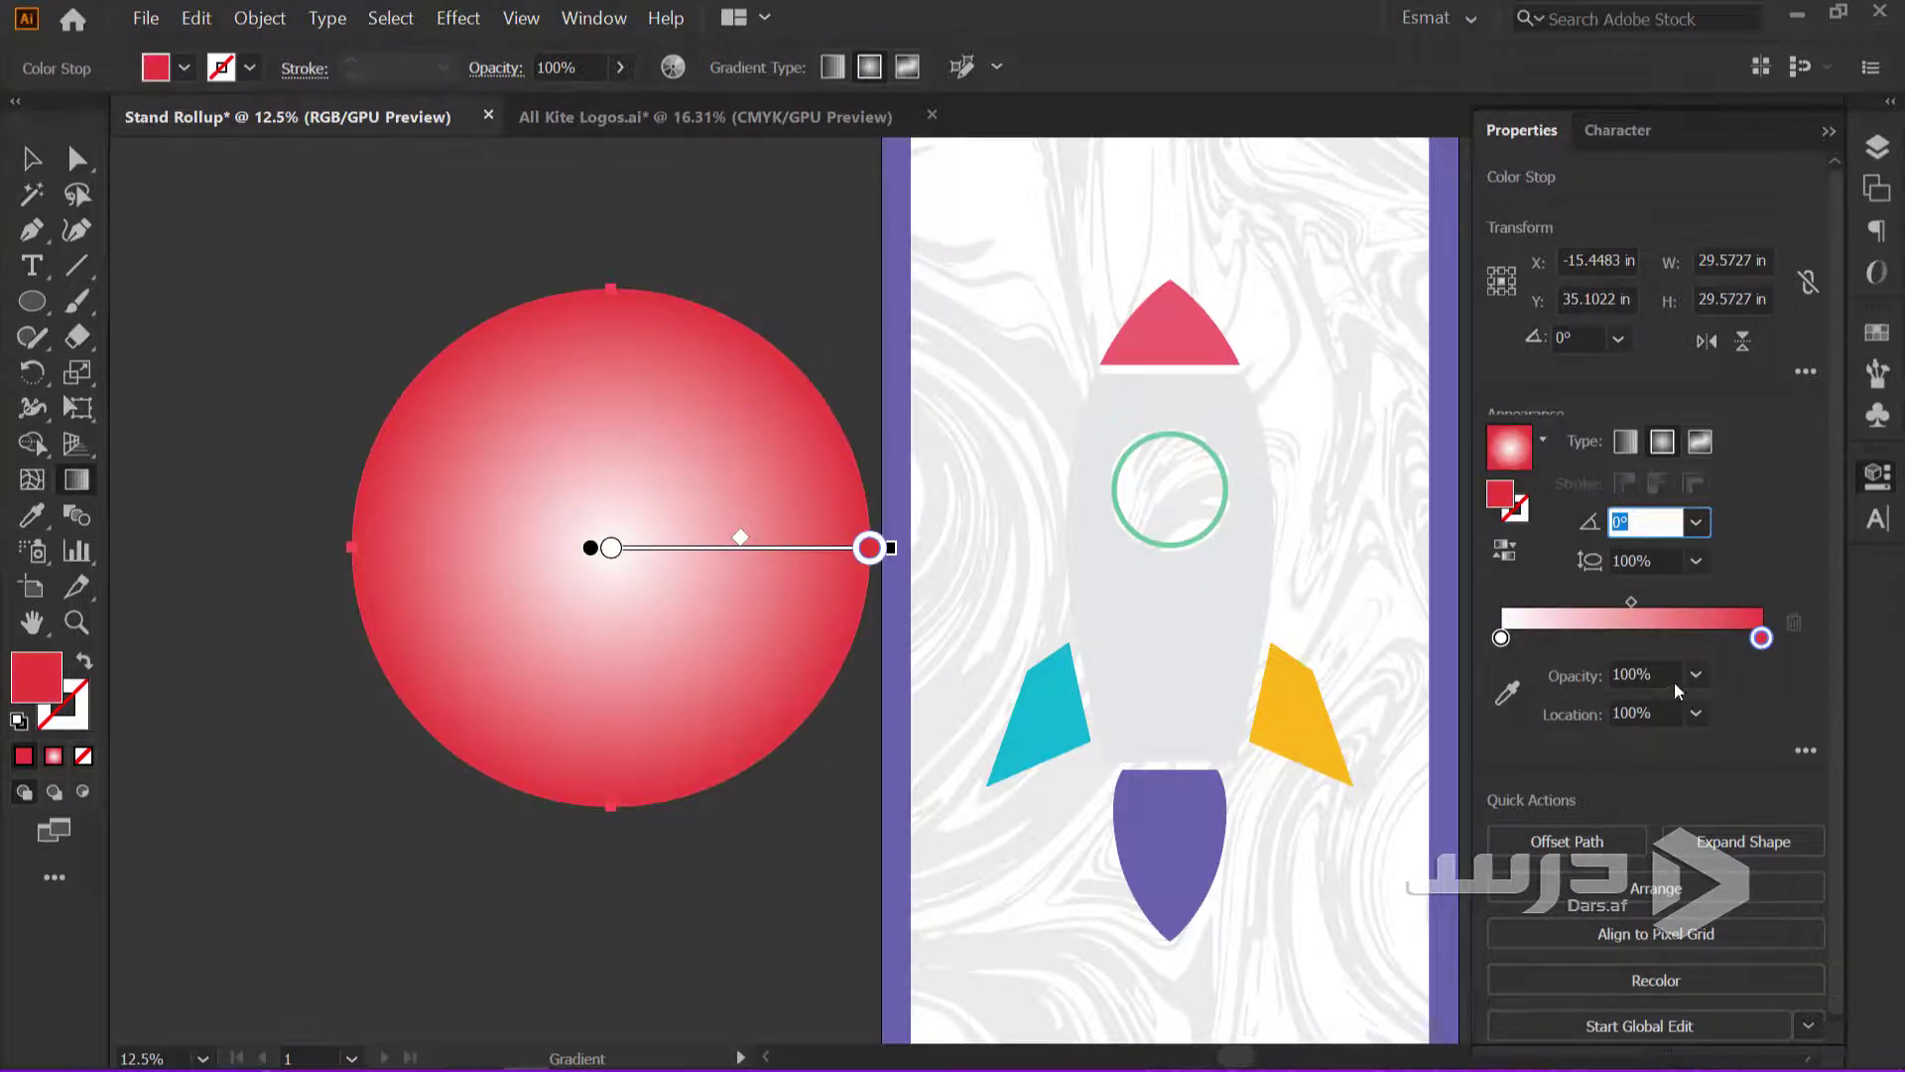
double_click(1504, 502)
left_click_drag(306, 432, 317, 475)
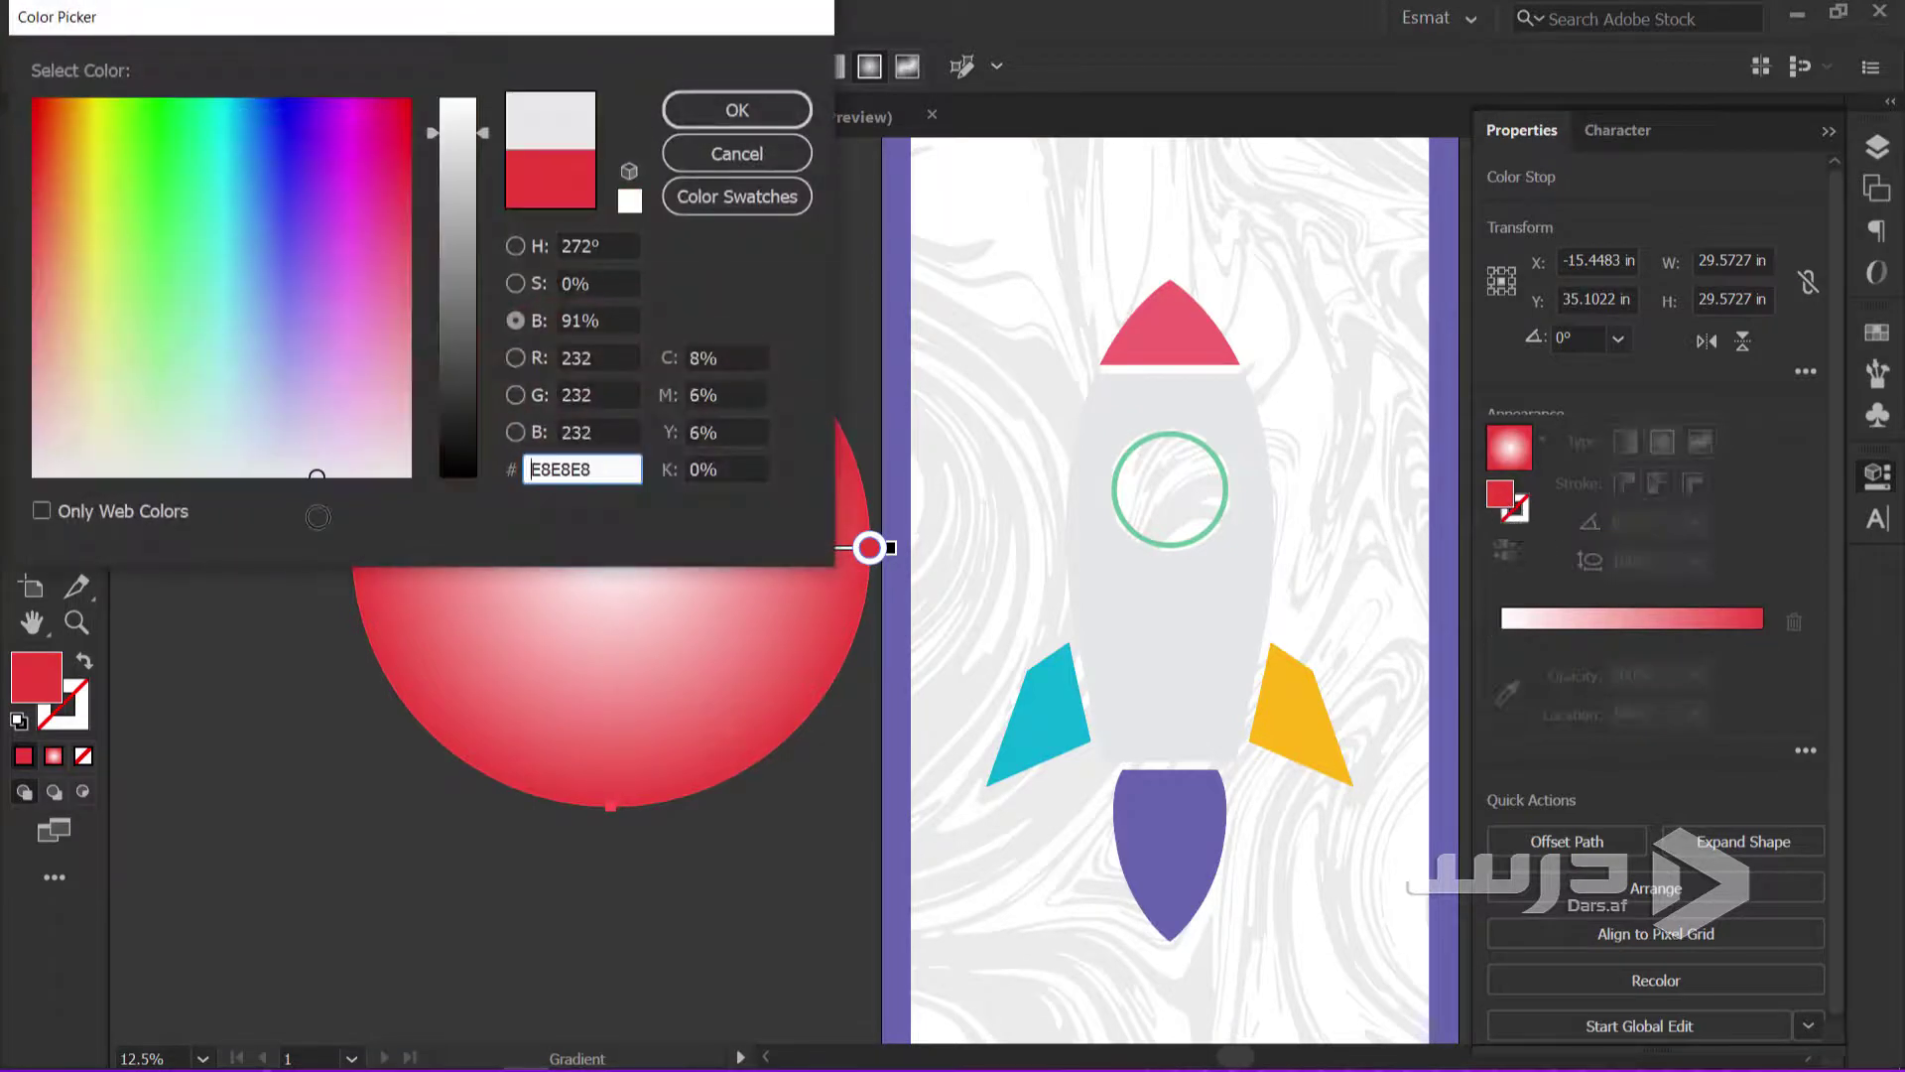
left_click(770, 111)
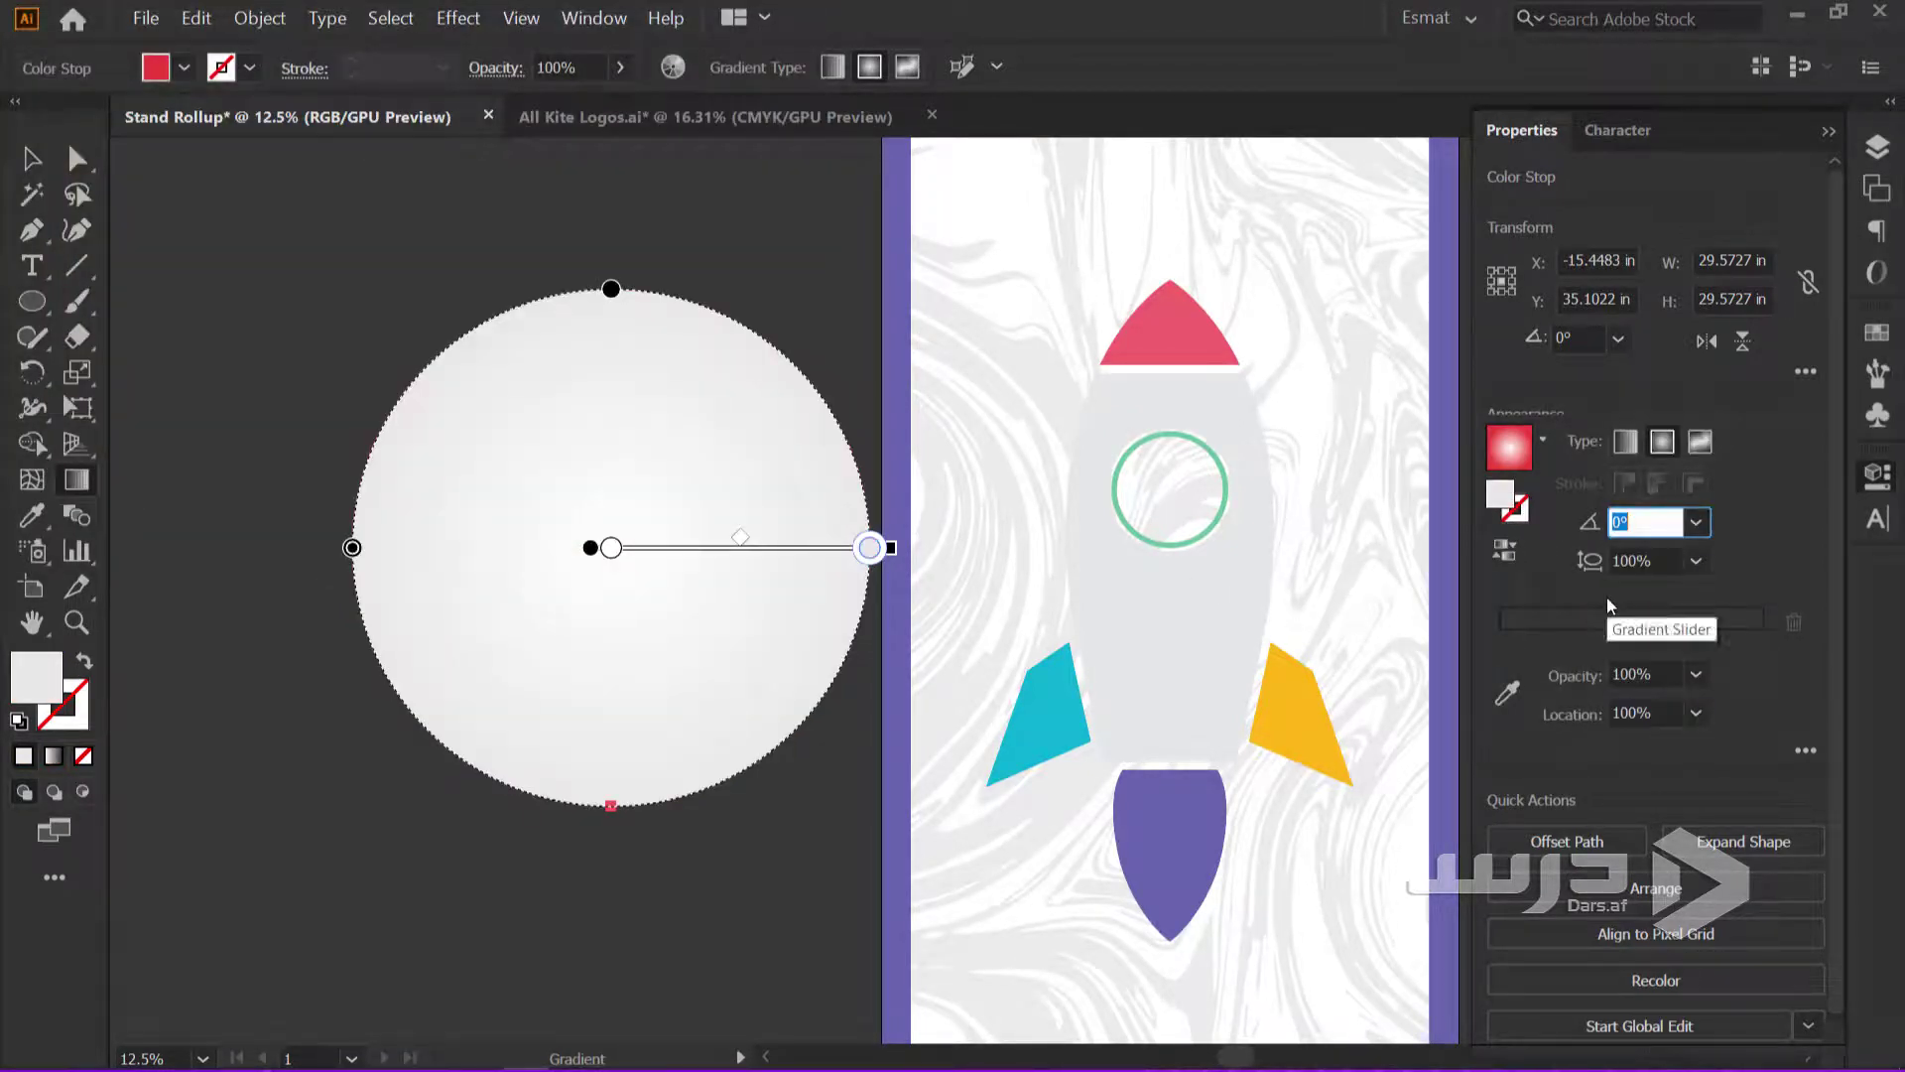
left_click(1697, 675)
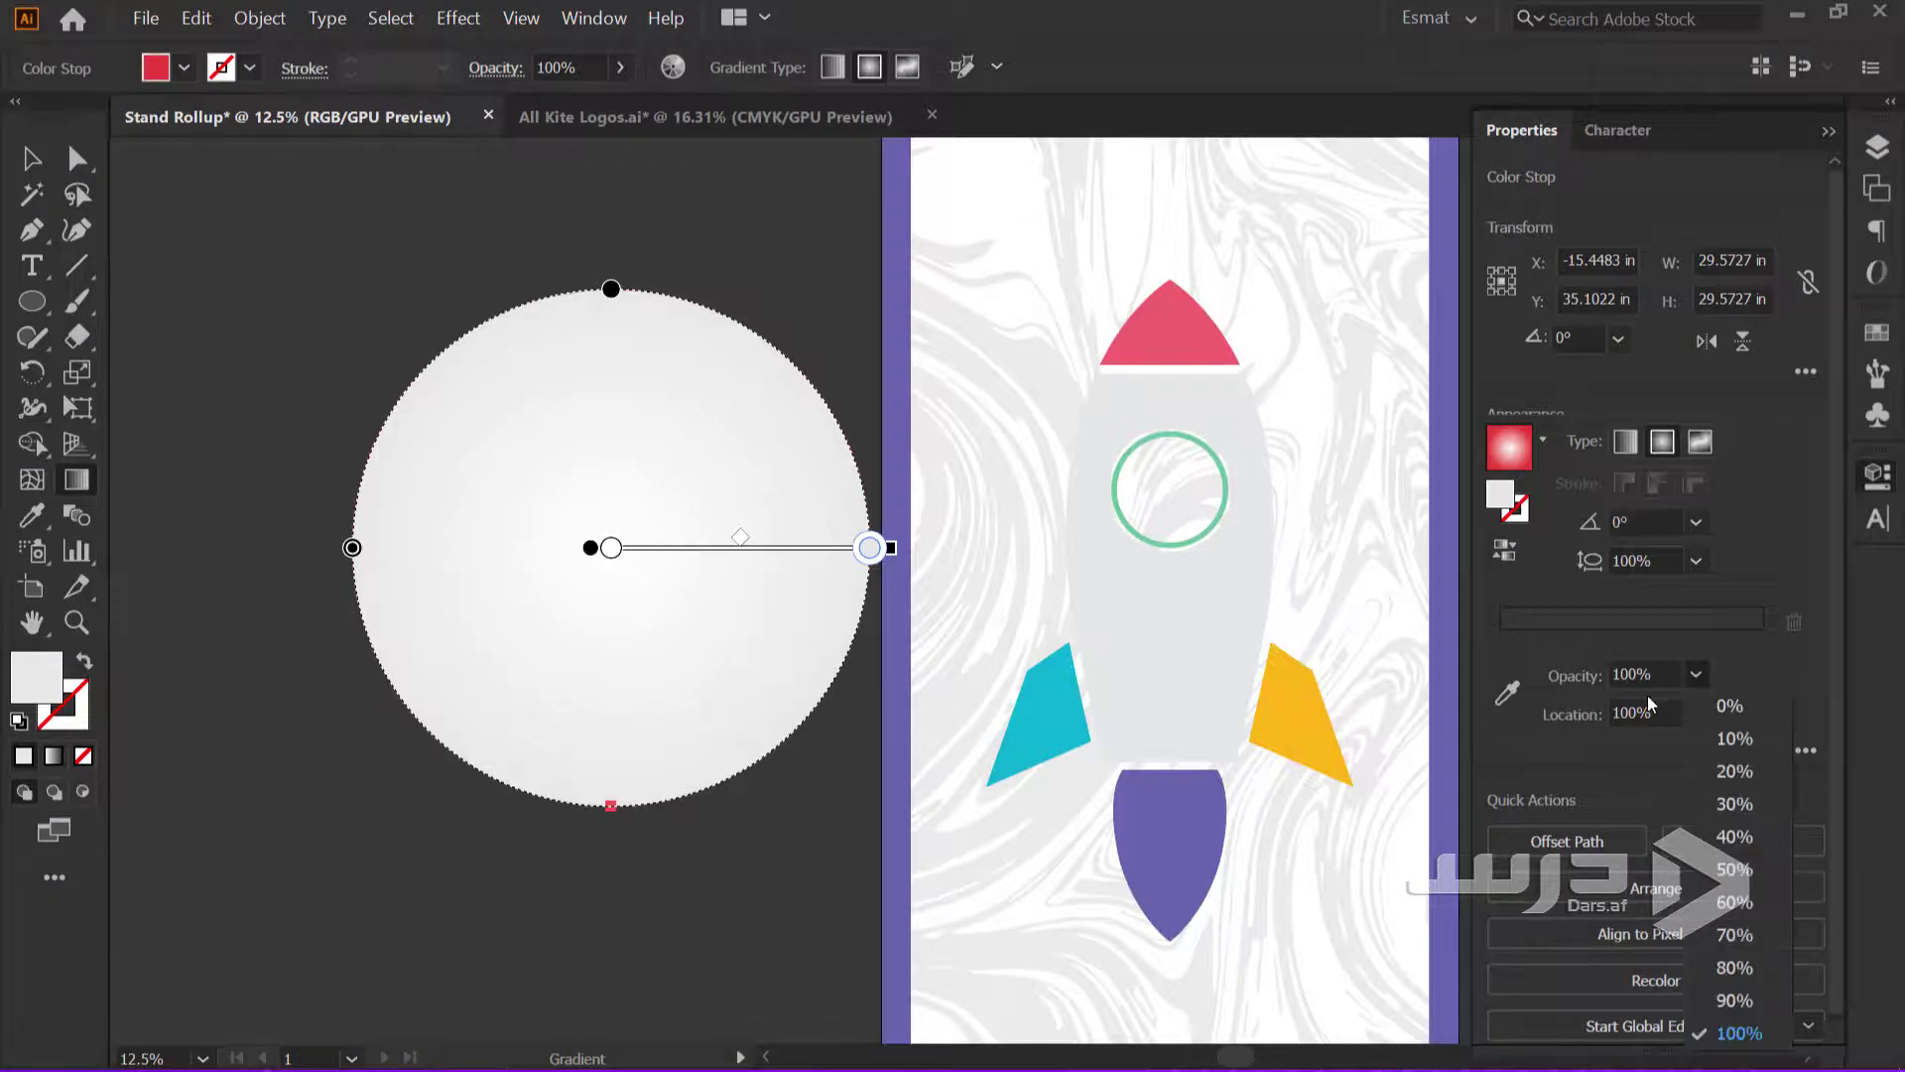
left_click(1728, 704)
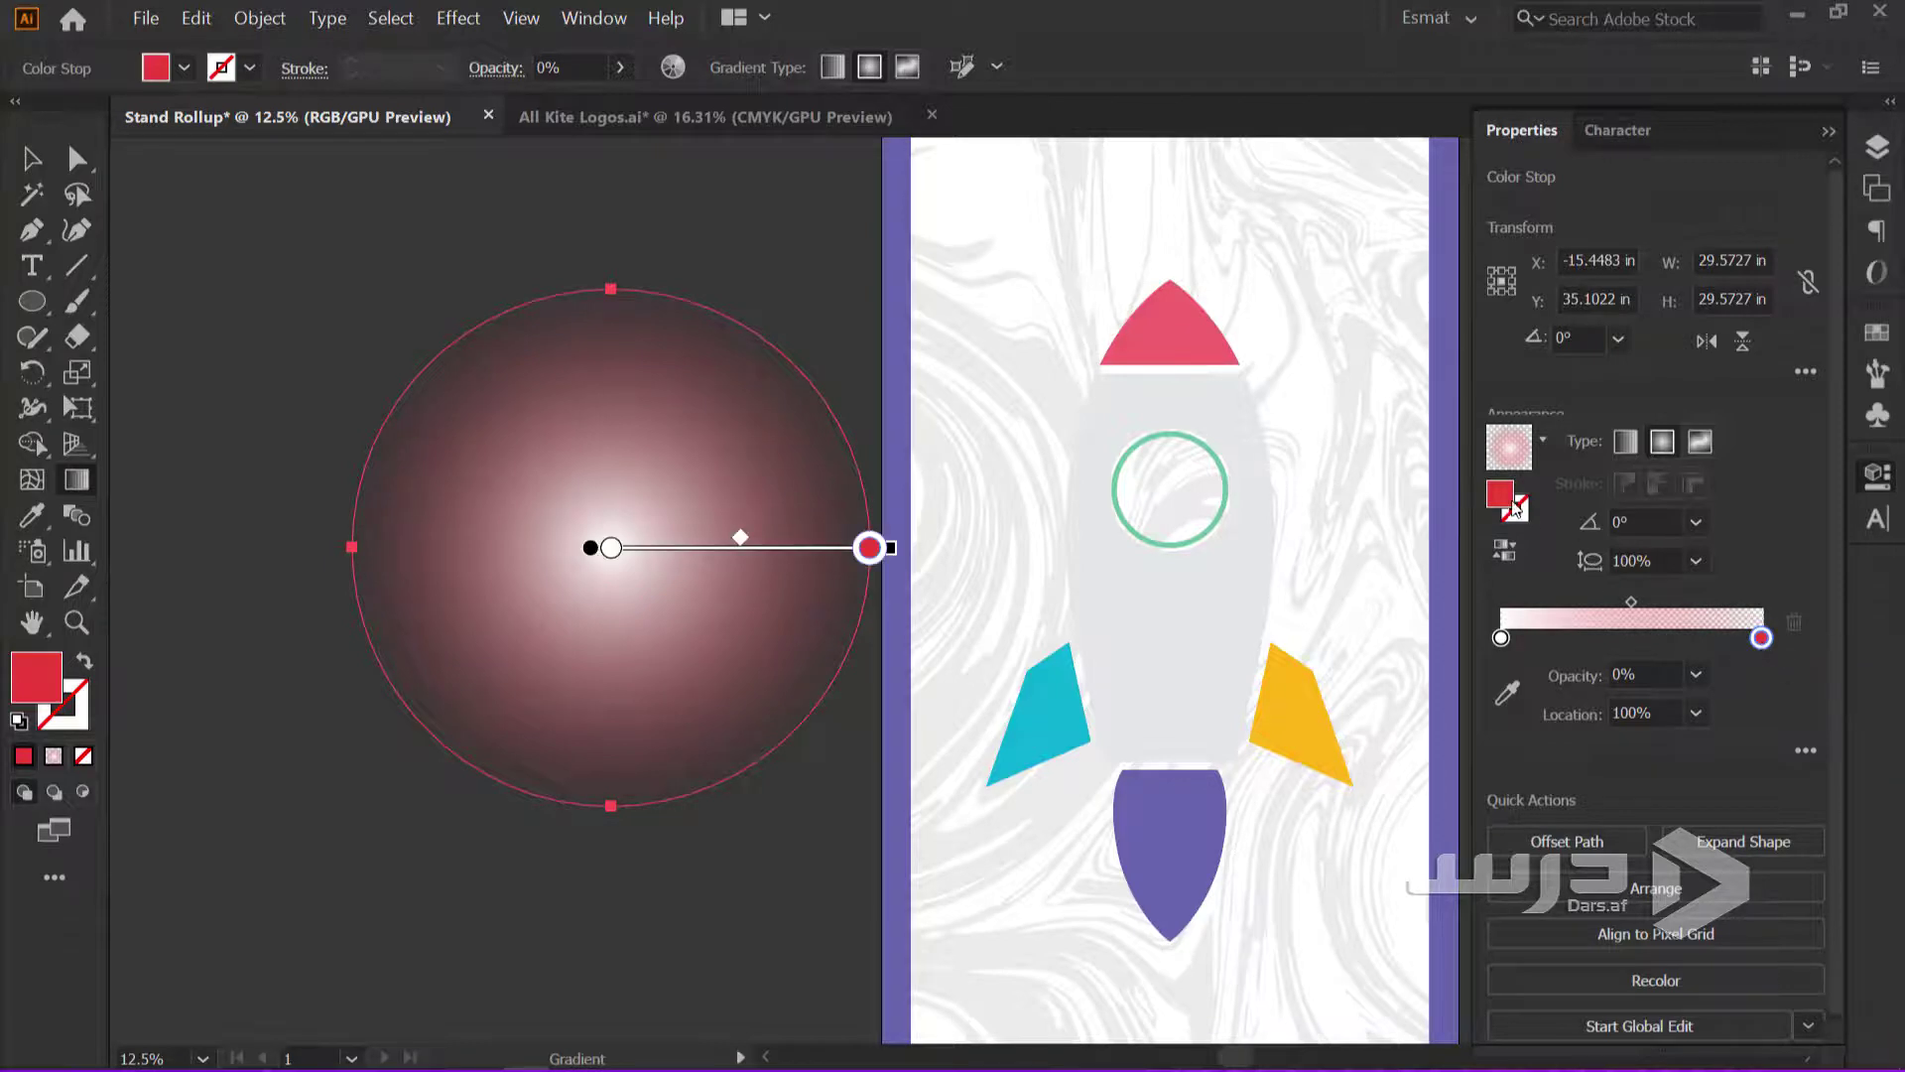
Set the outer stop colour to light grey E8E8E8 and verify both stops
double_click(1515, 508)
left_click_drag(319, 468, 320, 501)
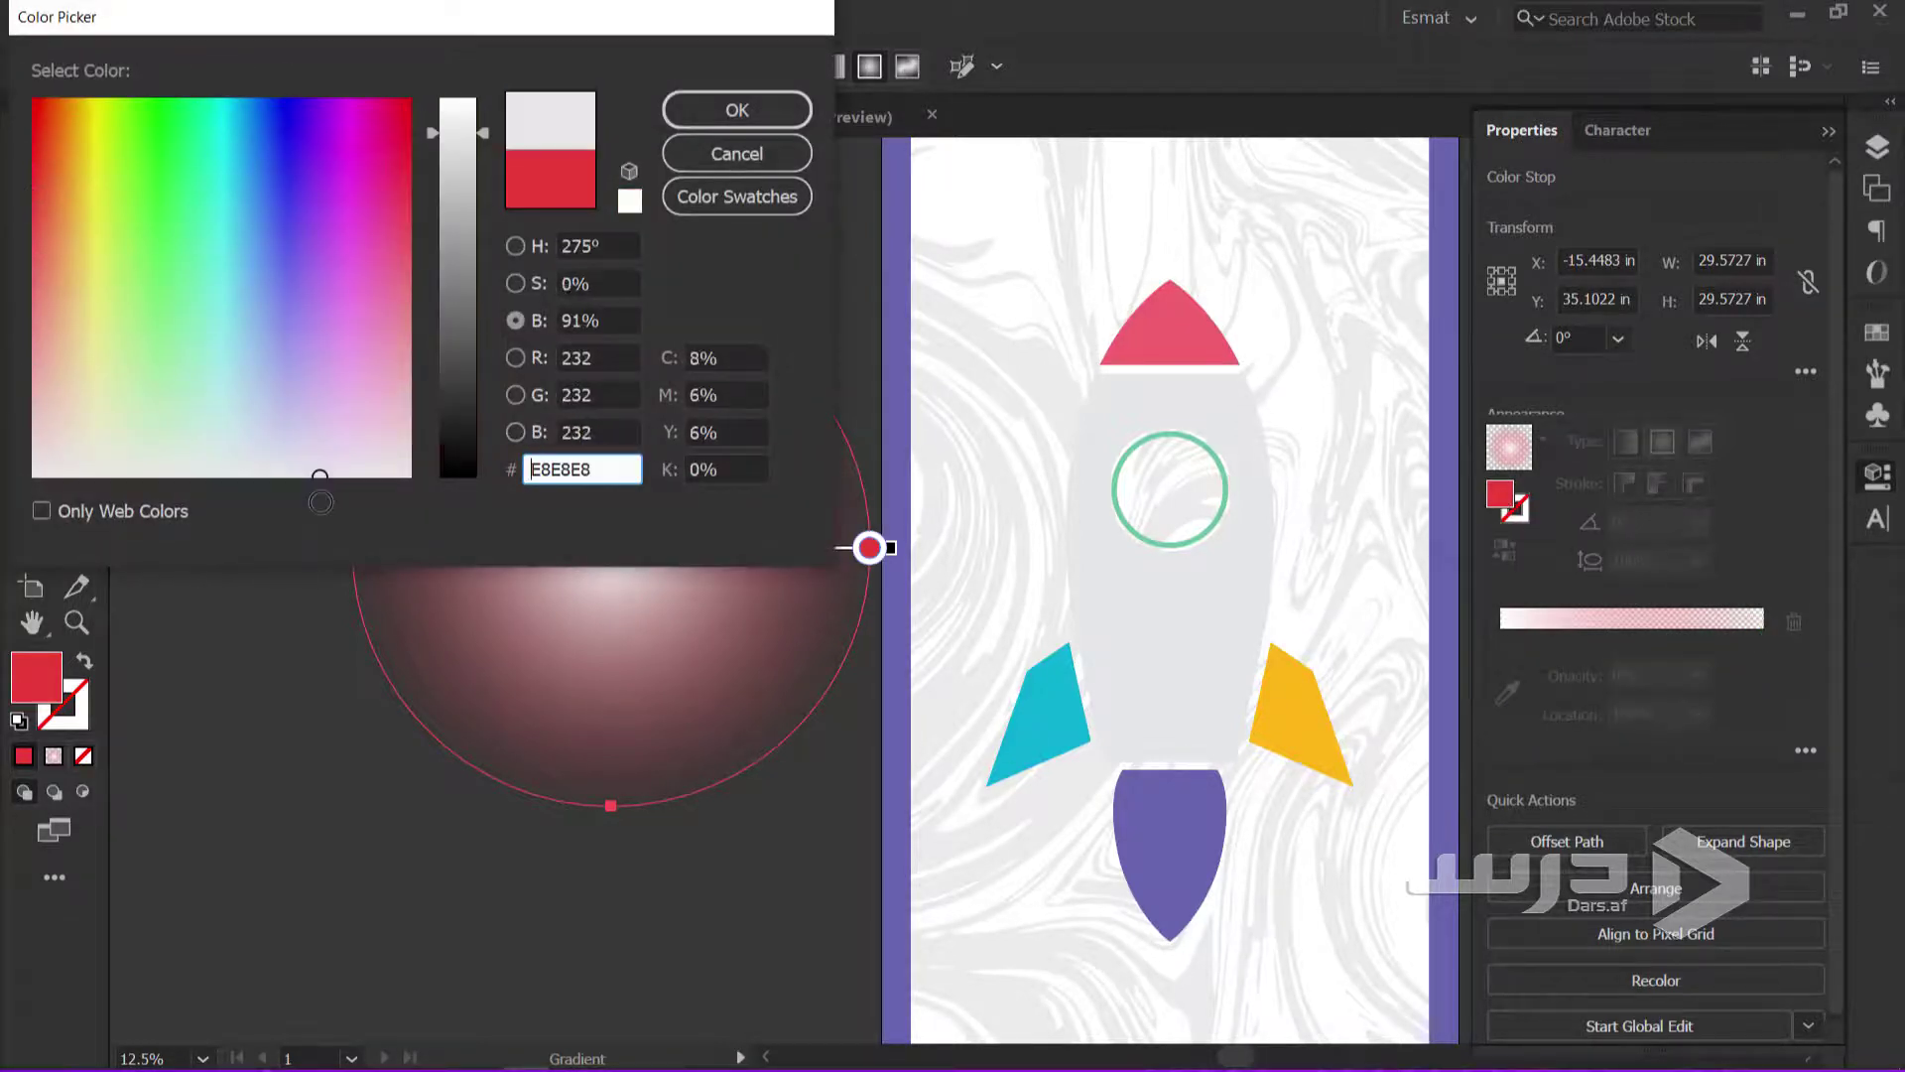
left_click(737, 109)
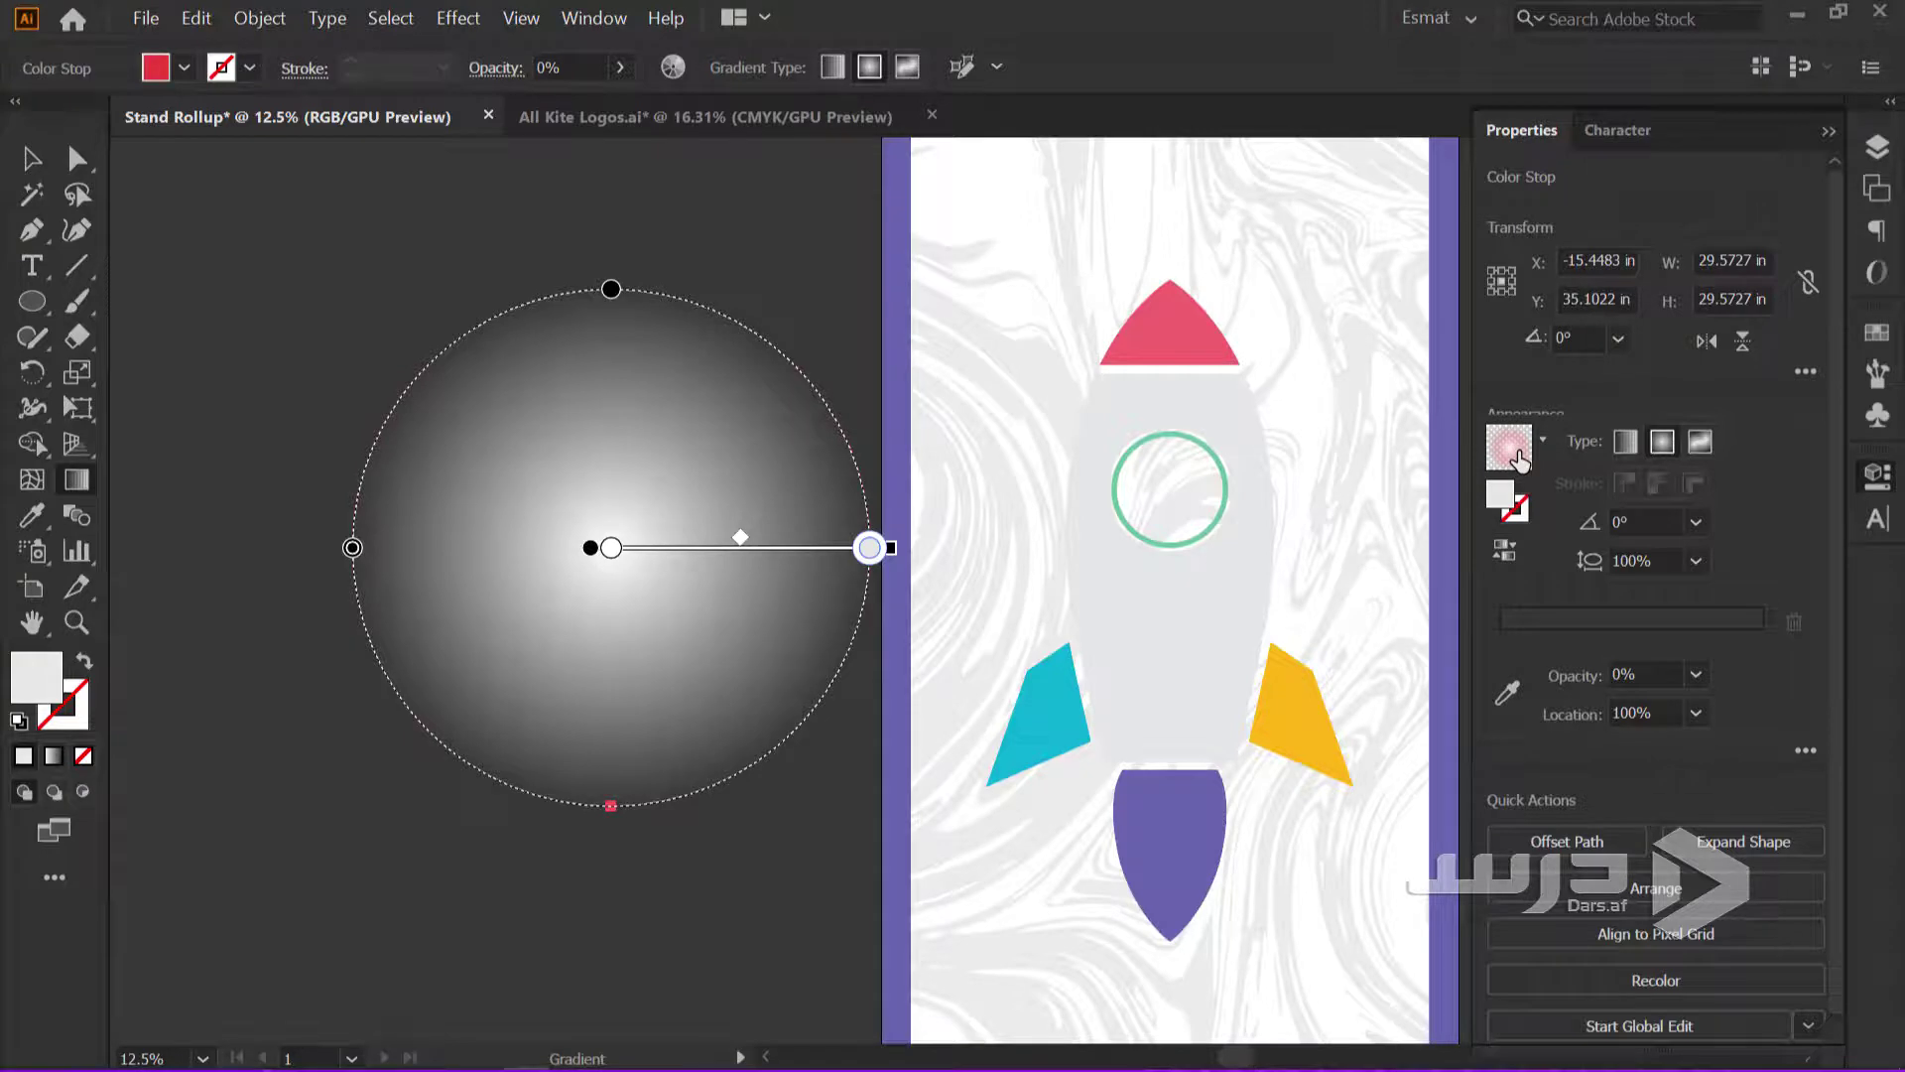
left_click(1804, 750)
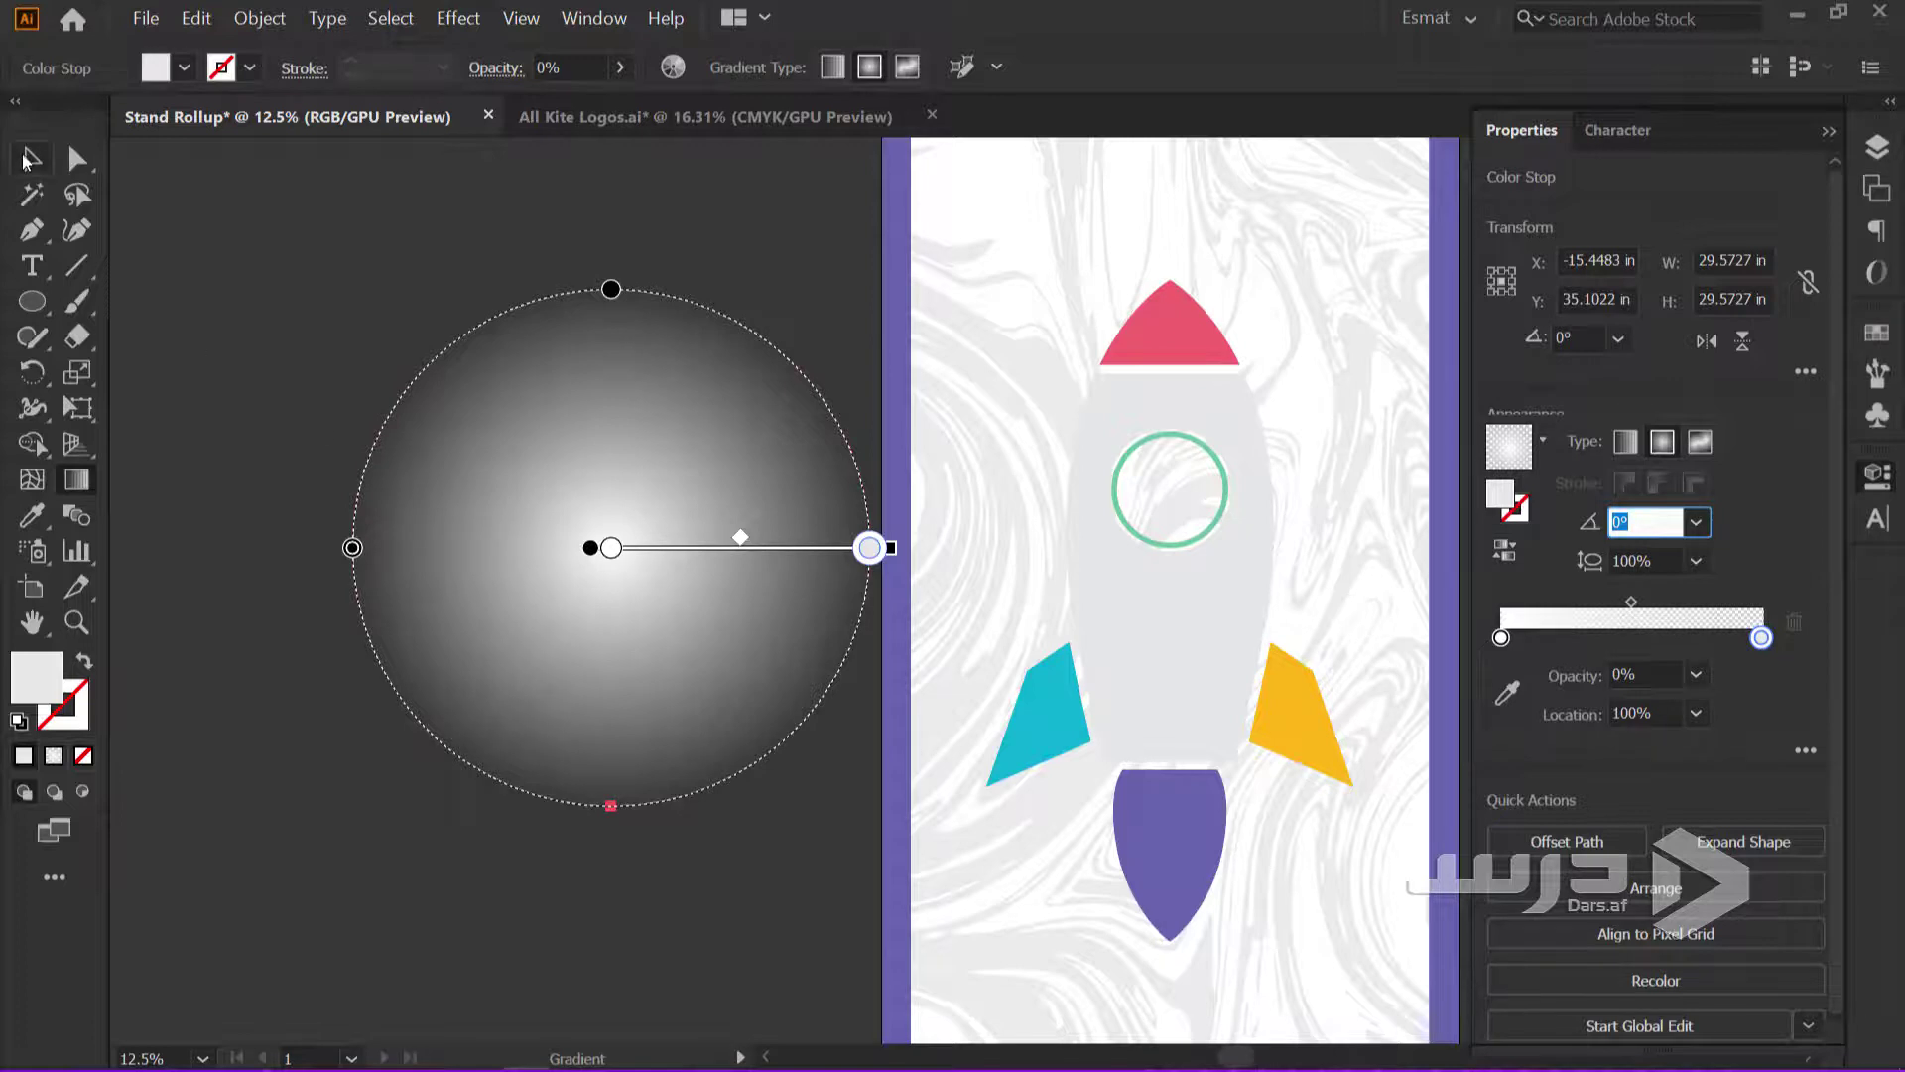
left_click(588, 573)
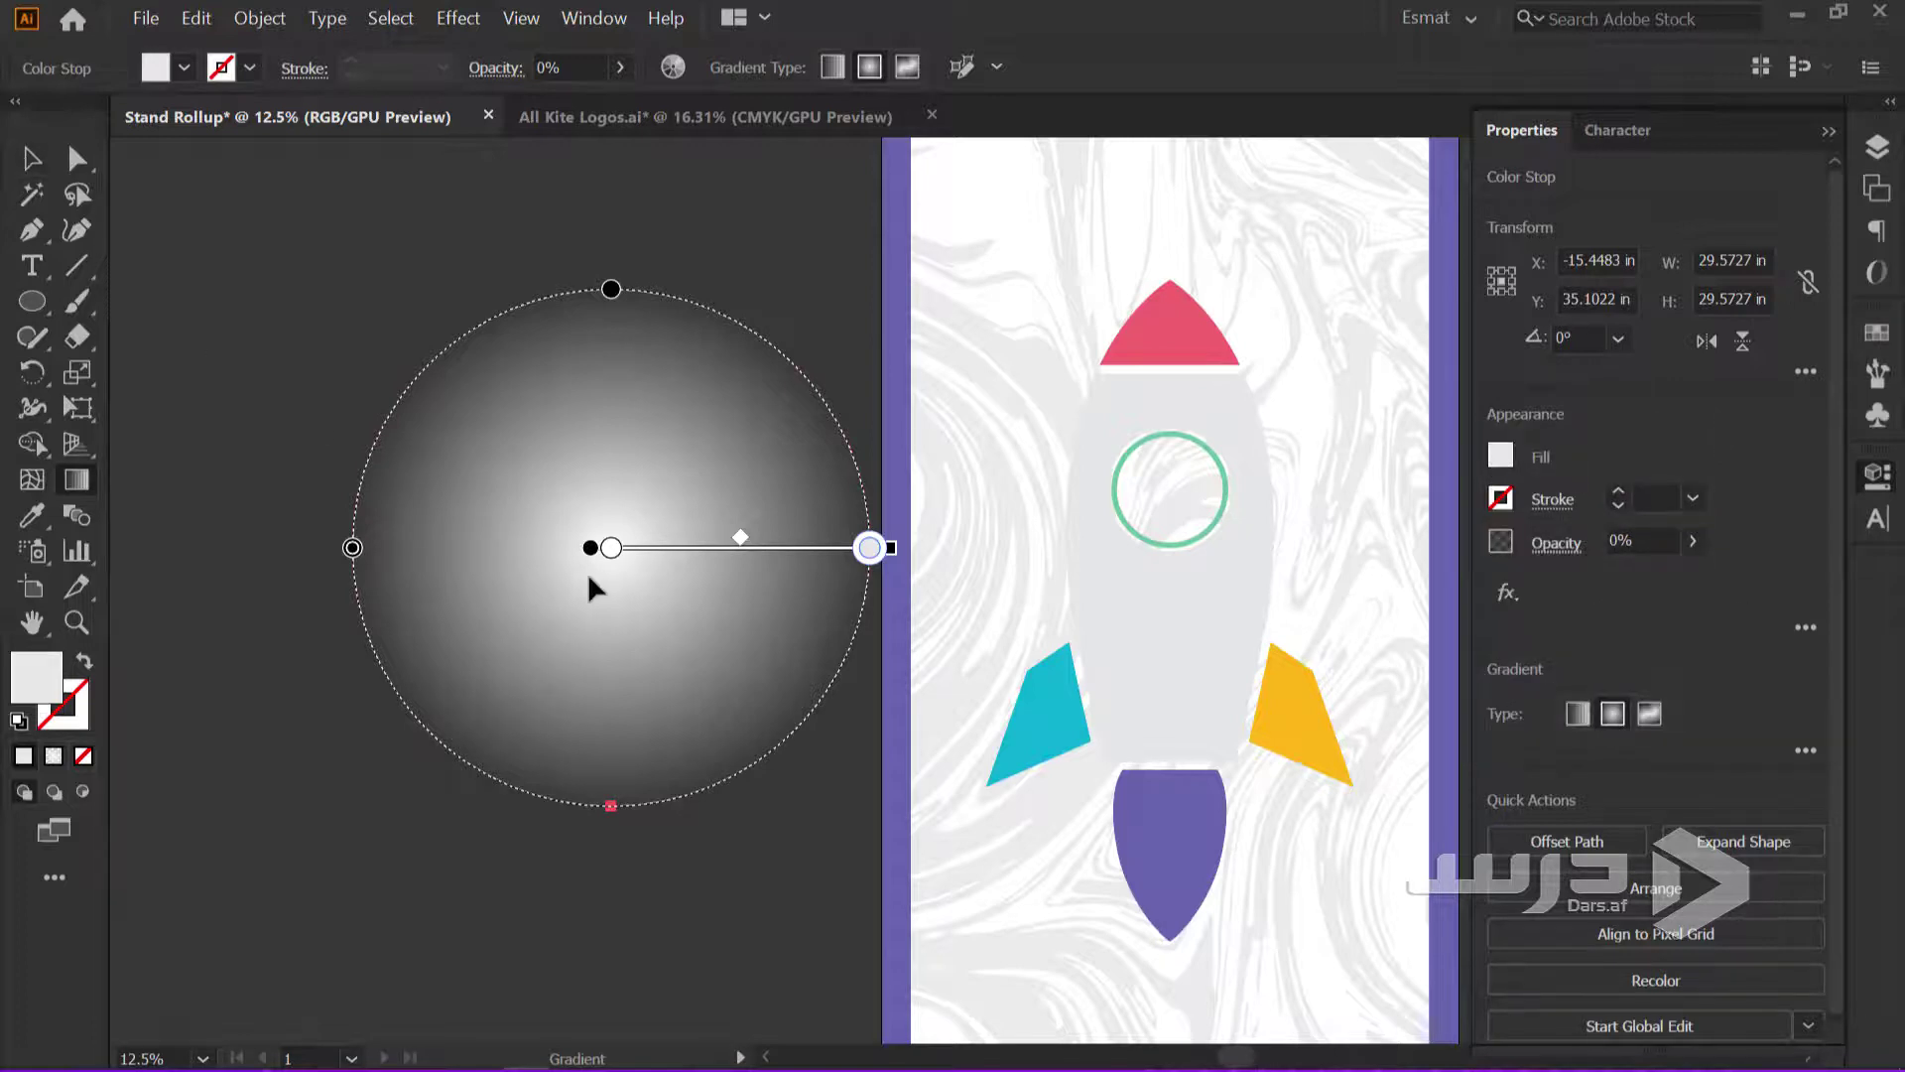
left_click(1888, 157)
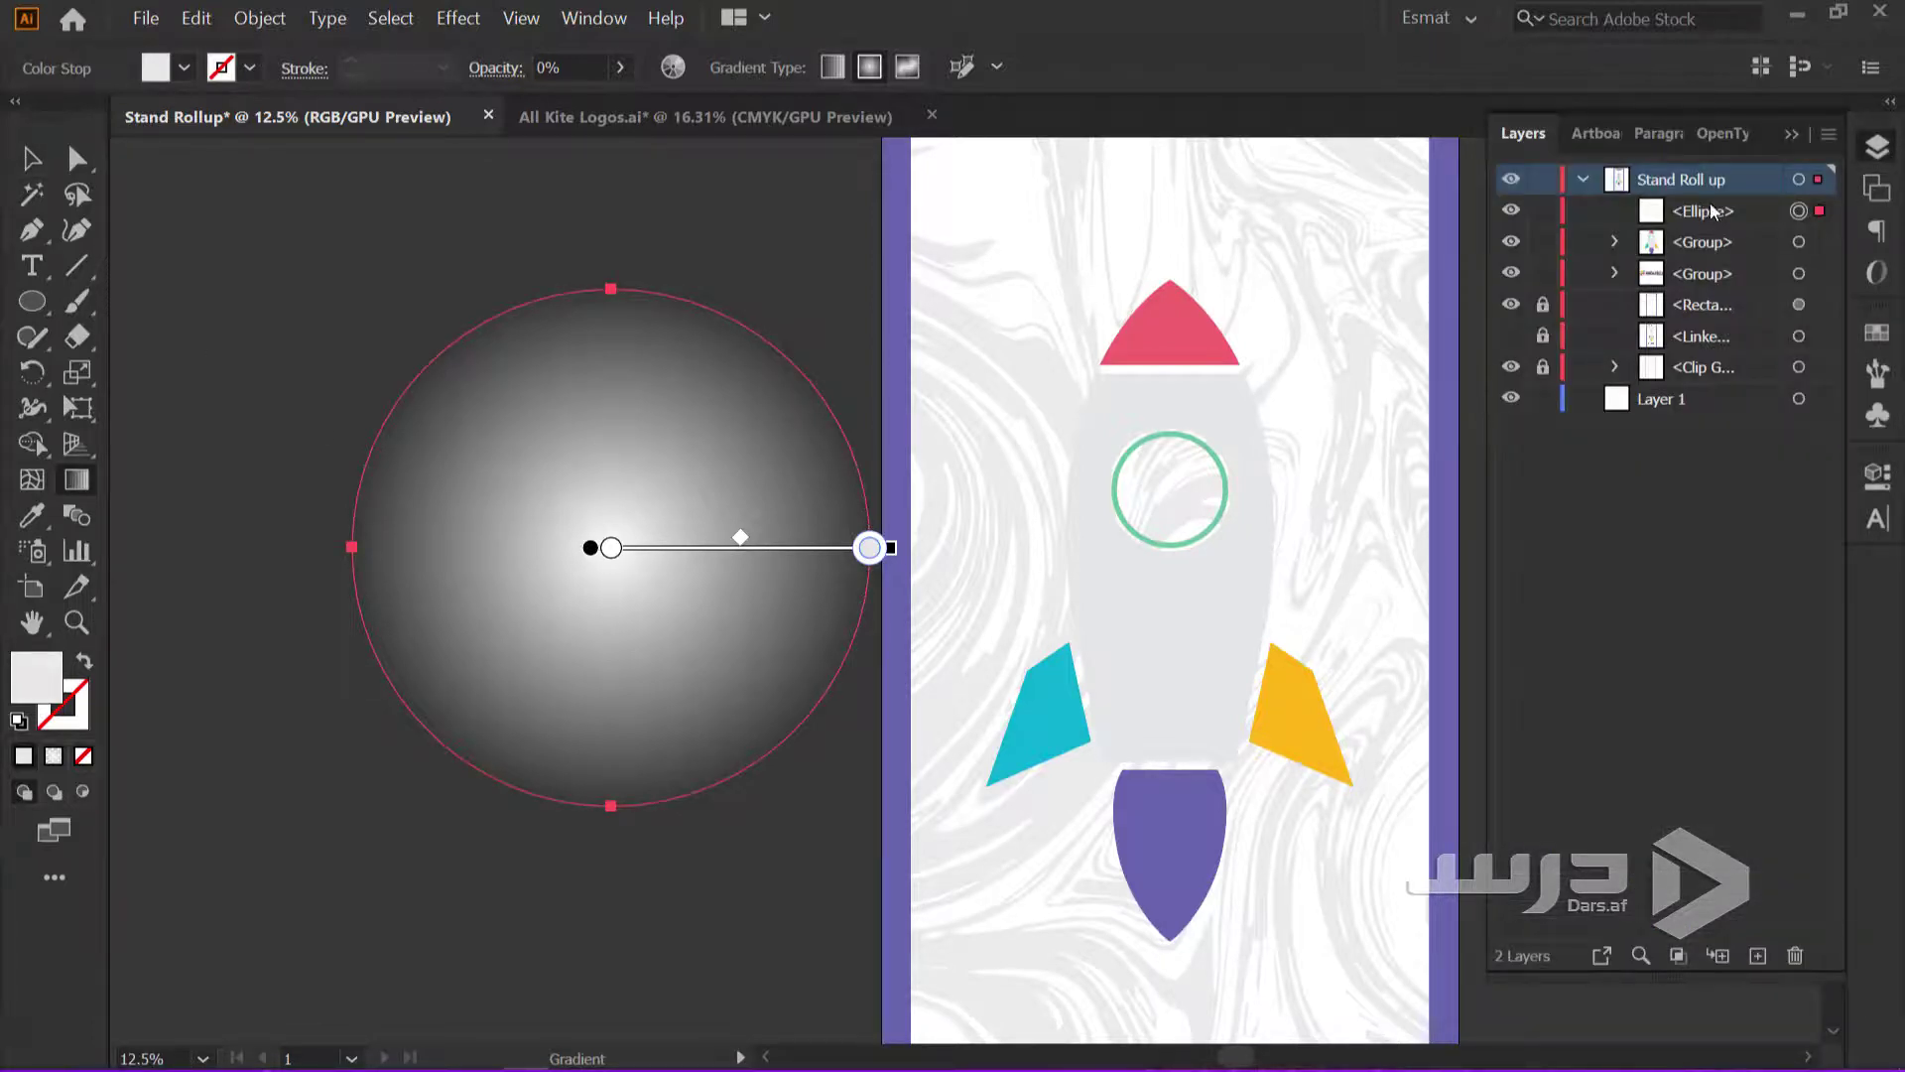
left_click_drag(1711, 211, 1705, 250)
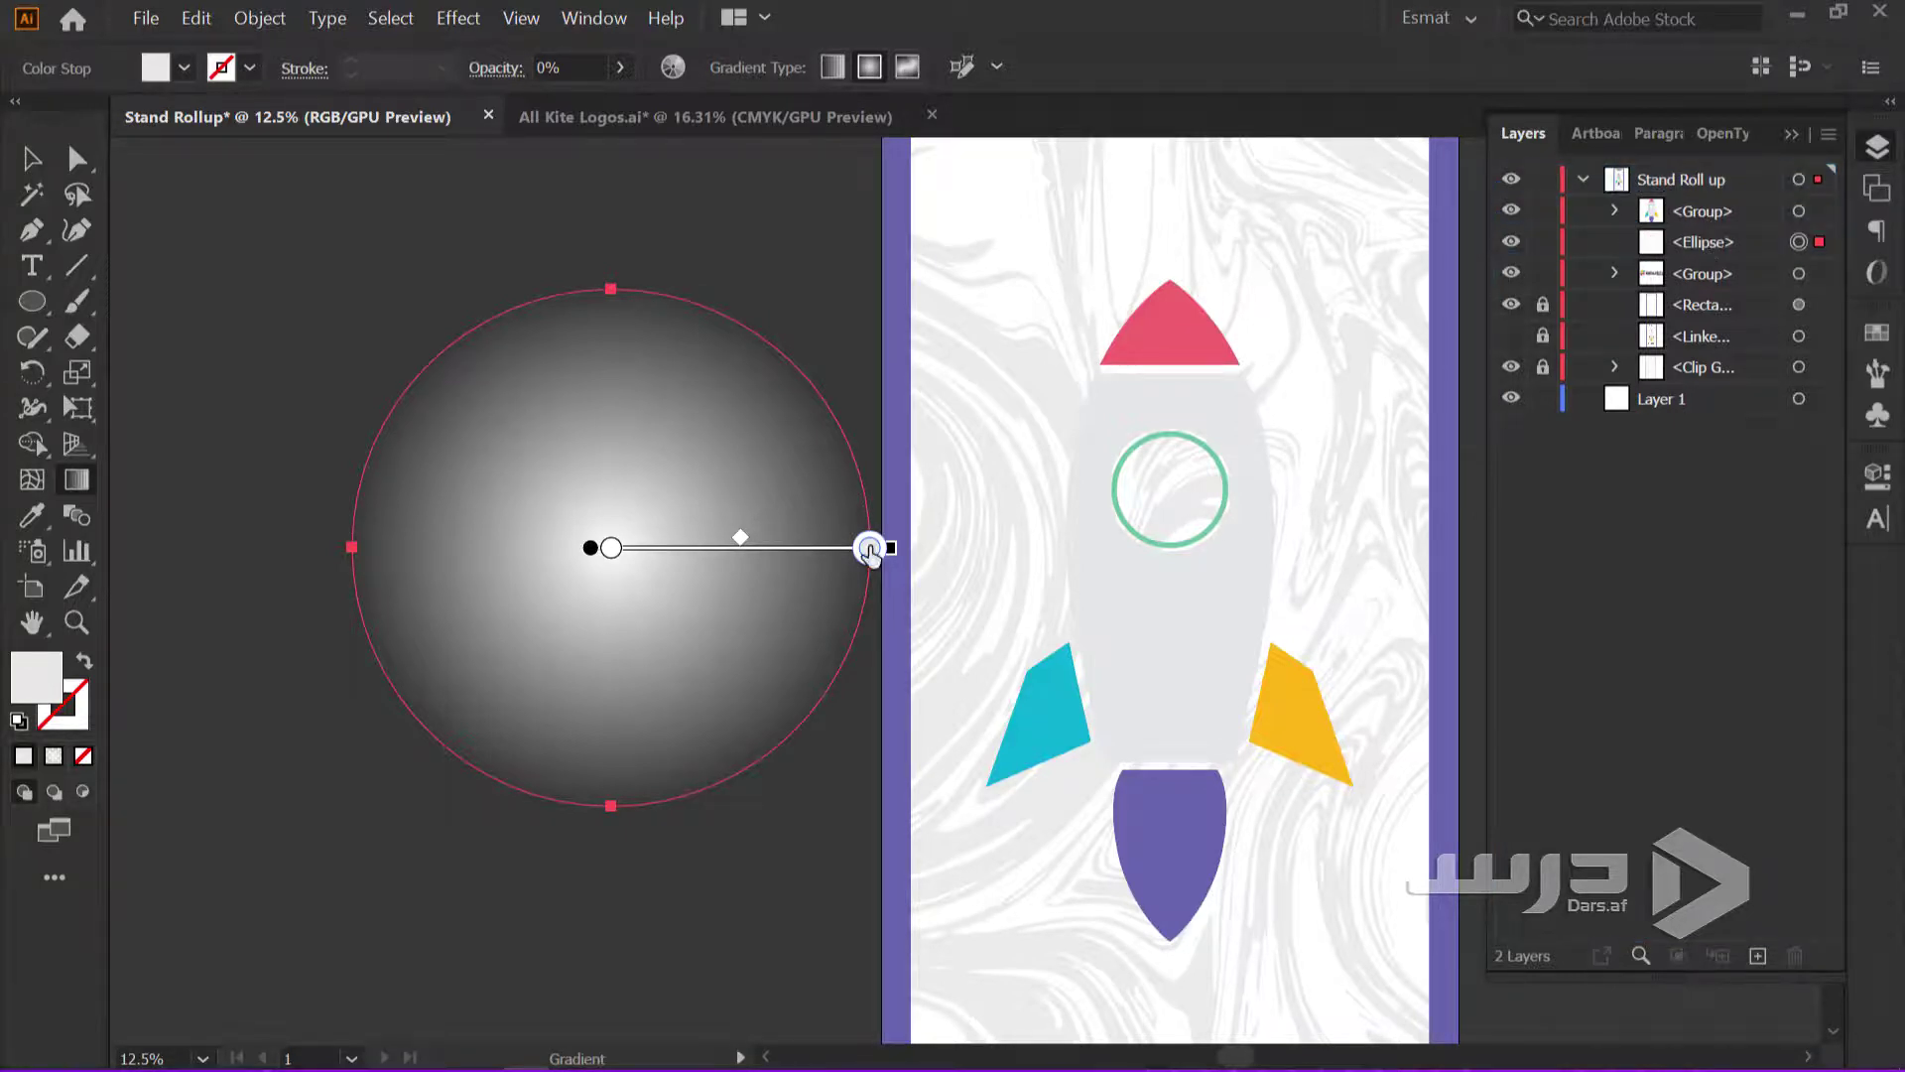
left_click_drag(693, 548, 1218, 604)
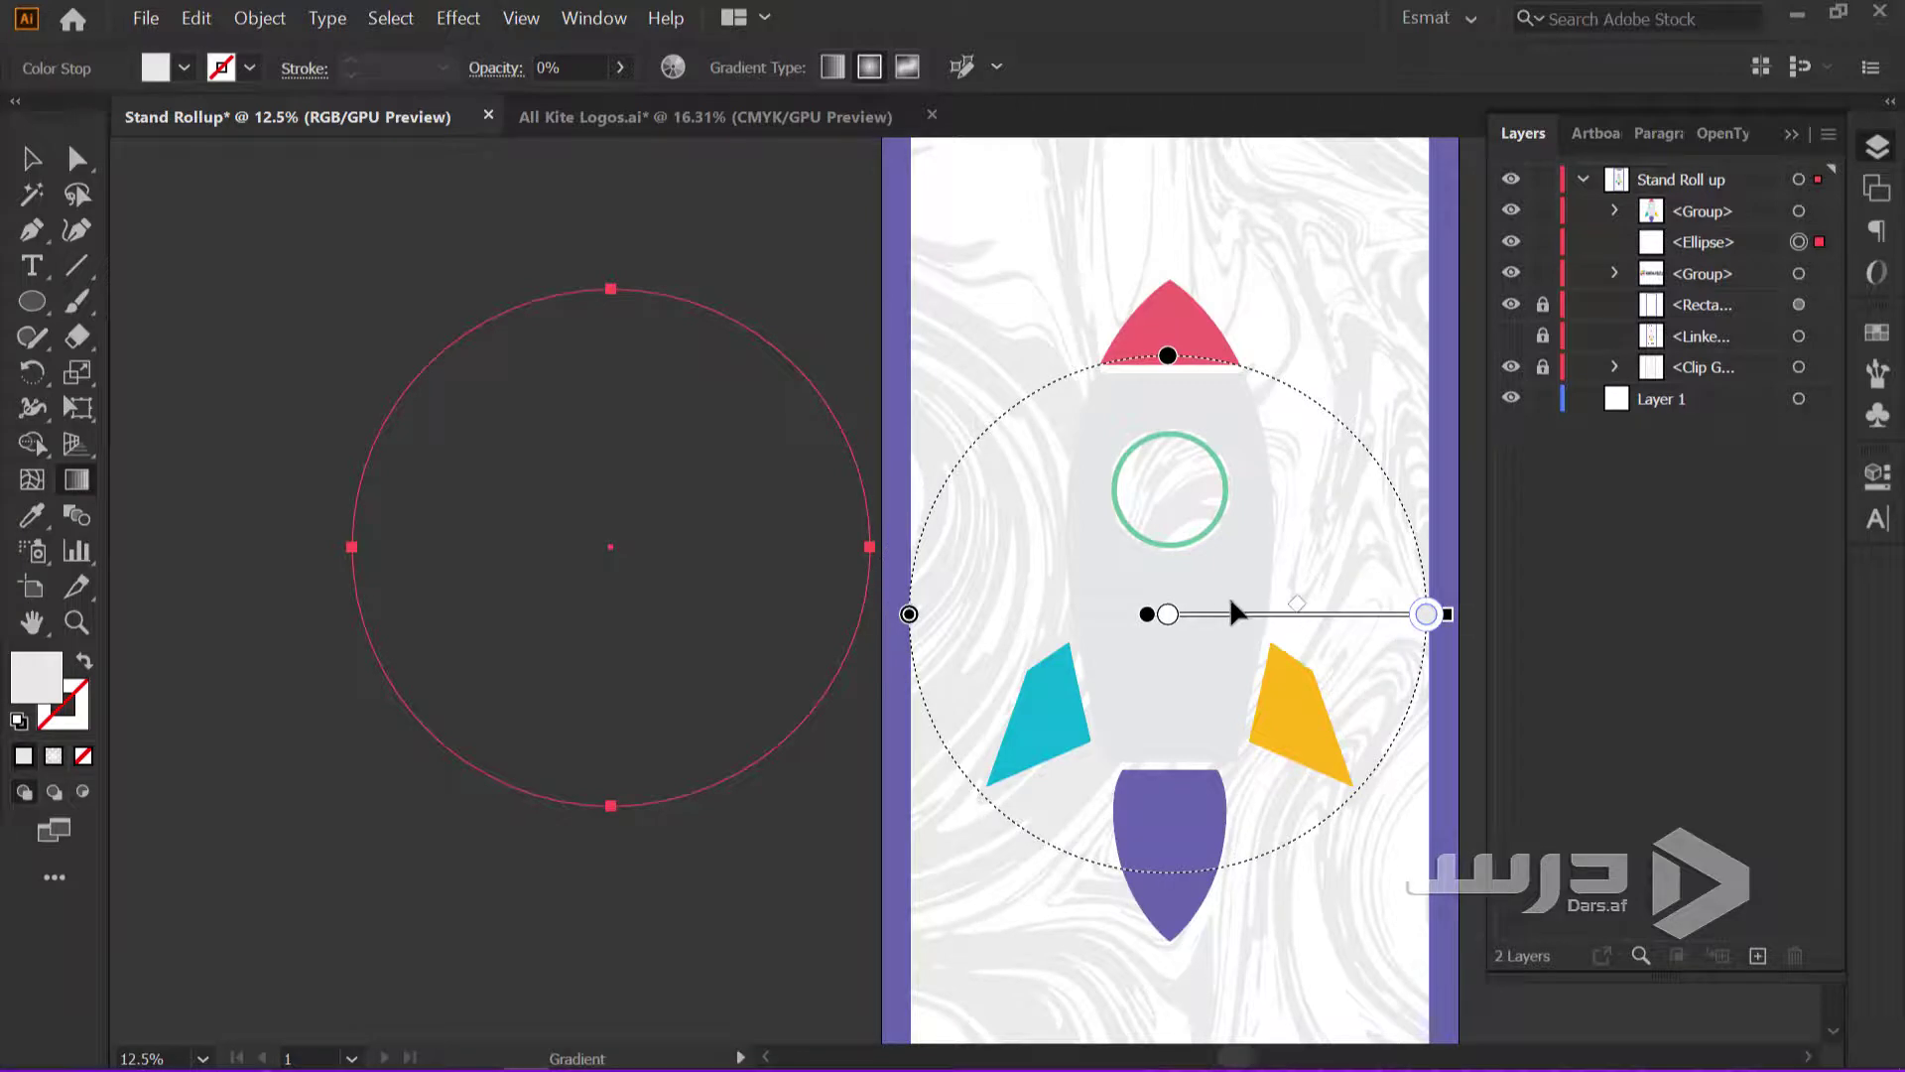
key("ctrl+z")
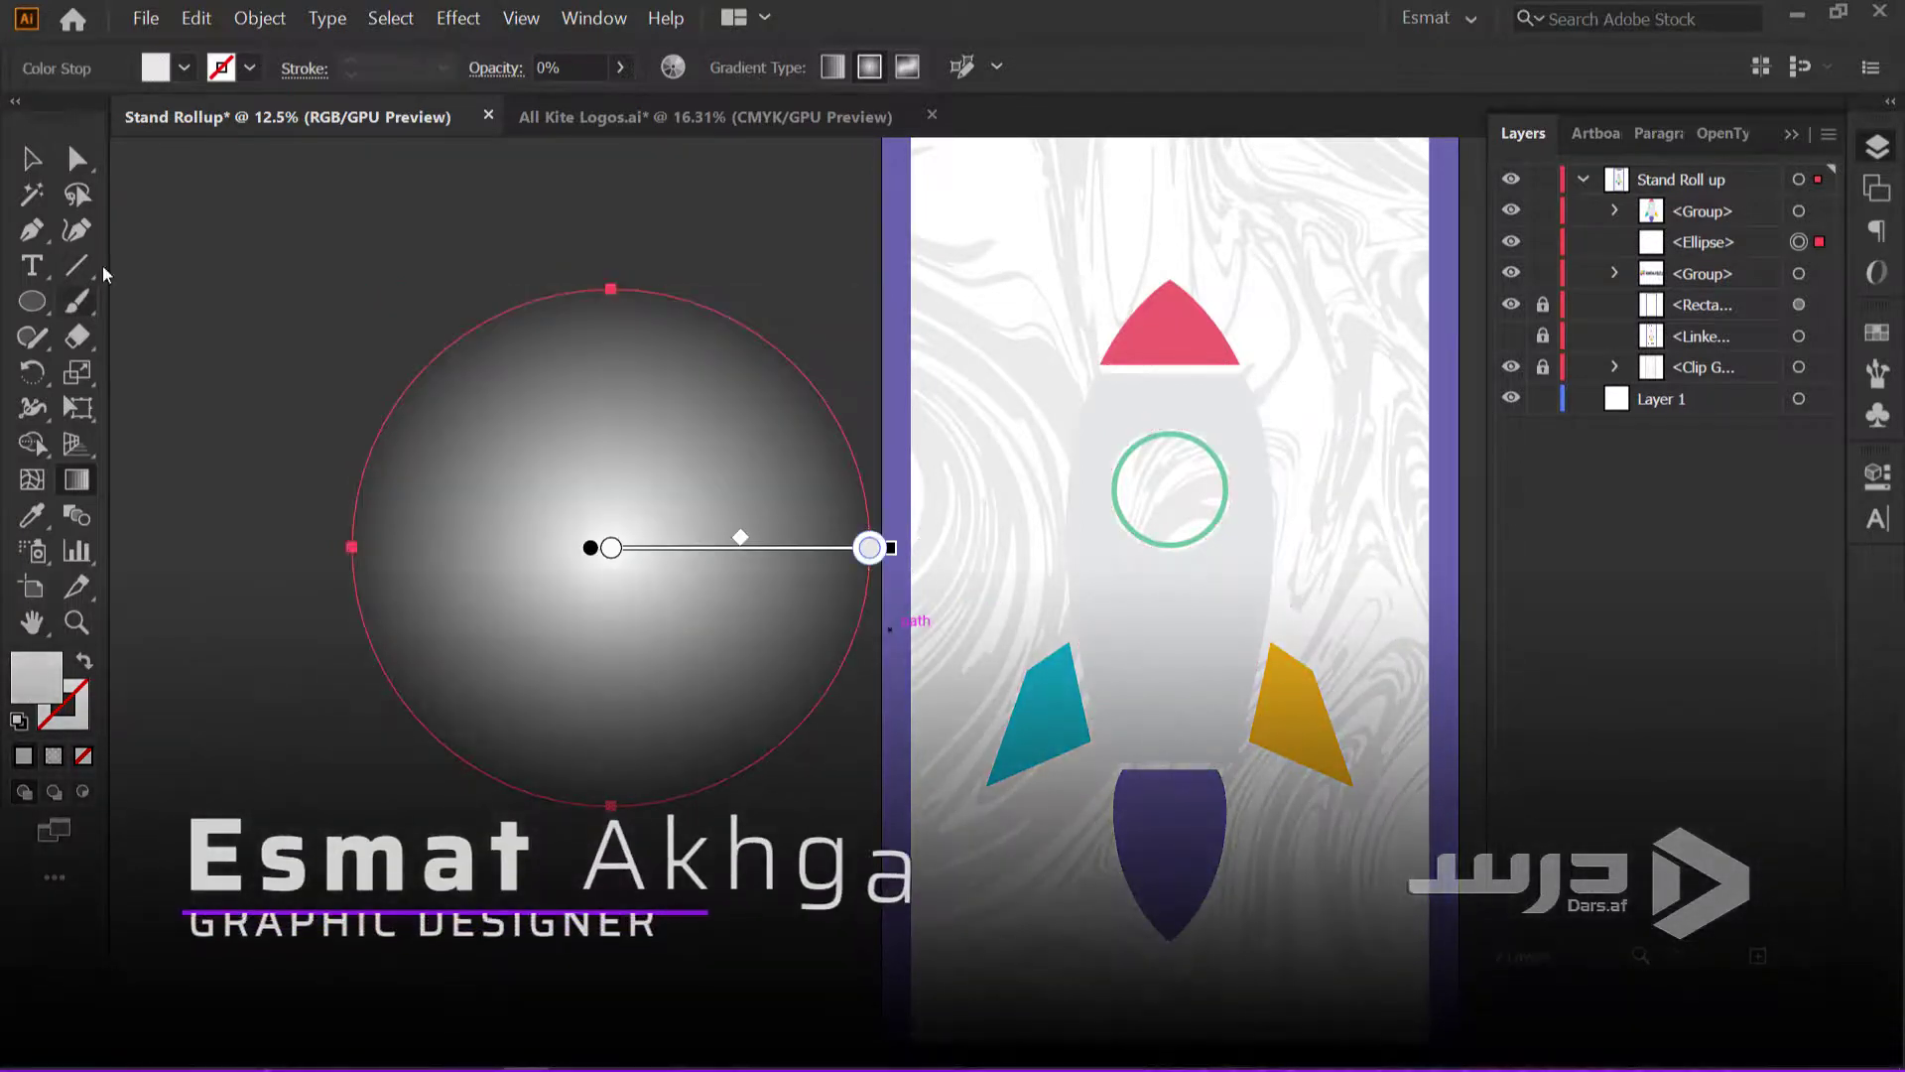
key("v")
left_click_drag(663, 588, 1229, 663)
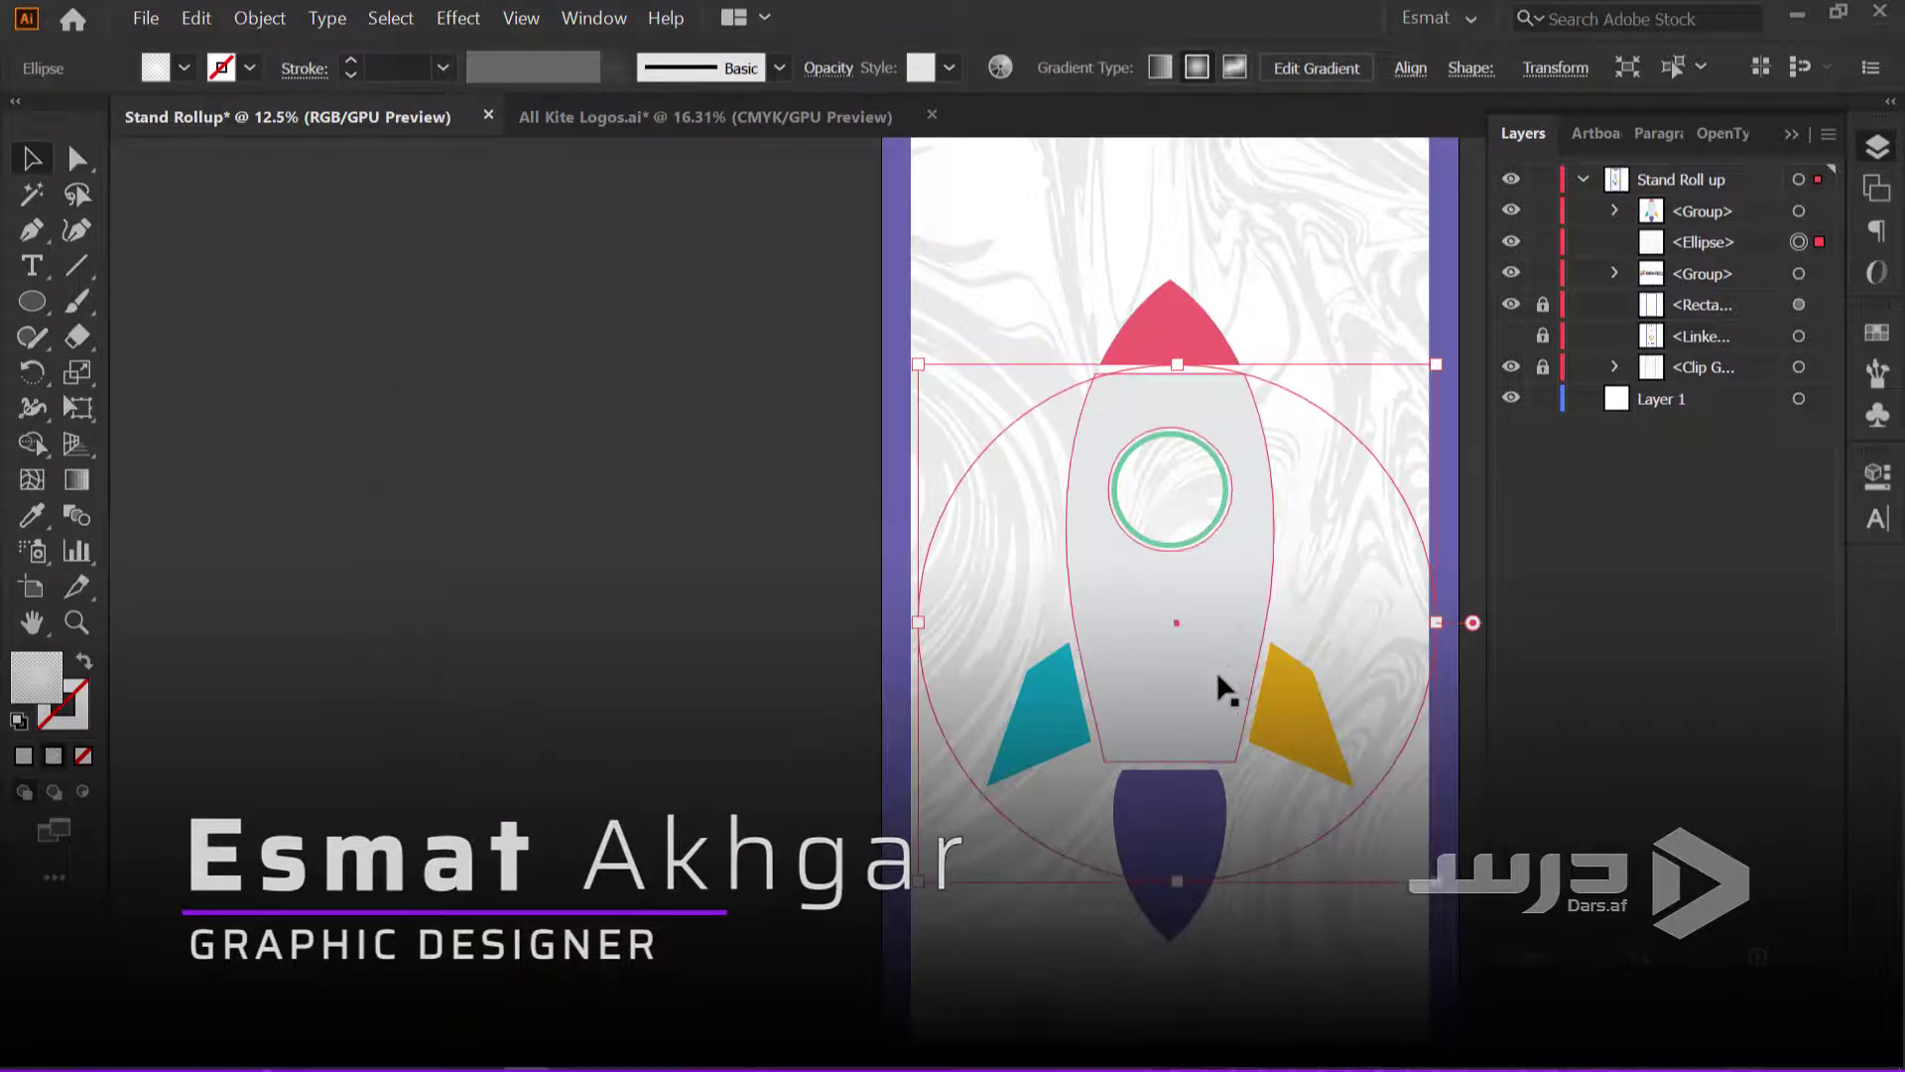
left_click_drag(730, 687, 455, 646)
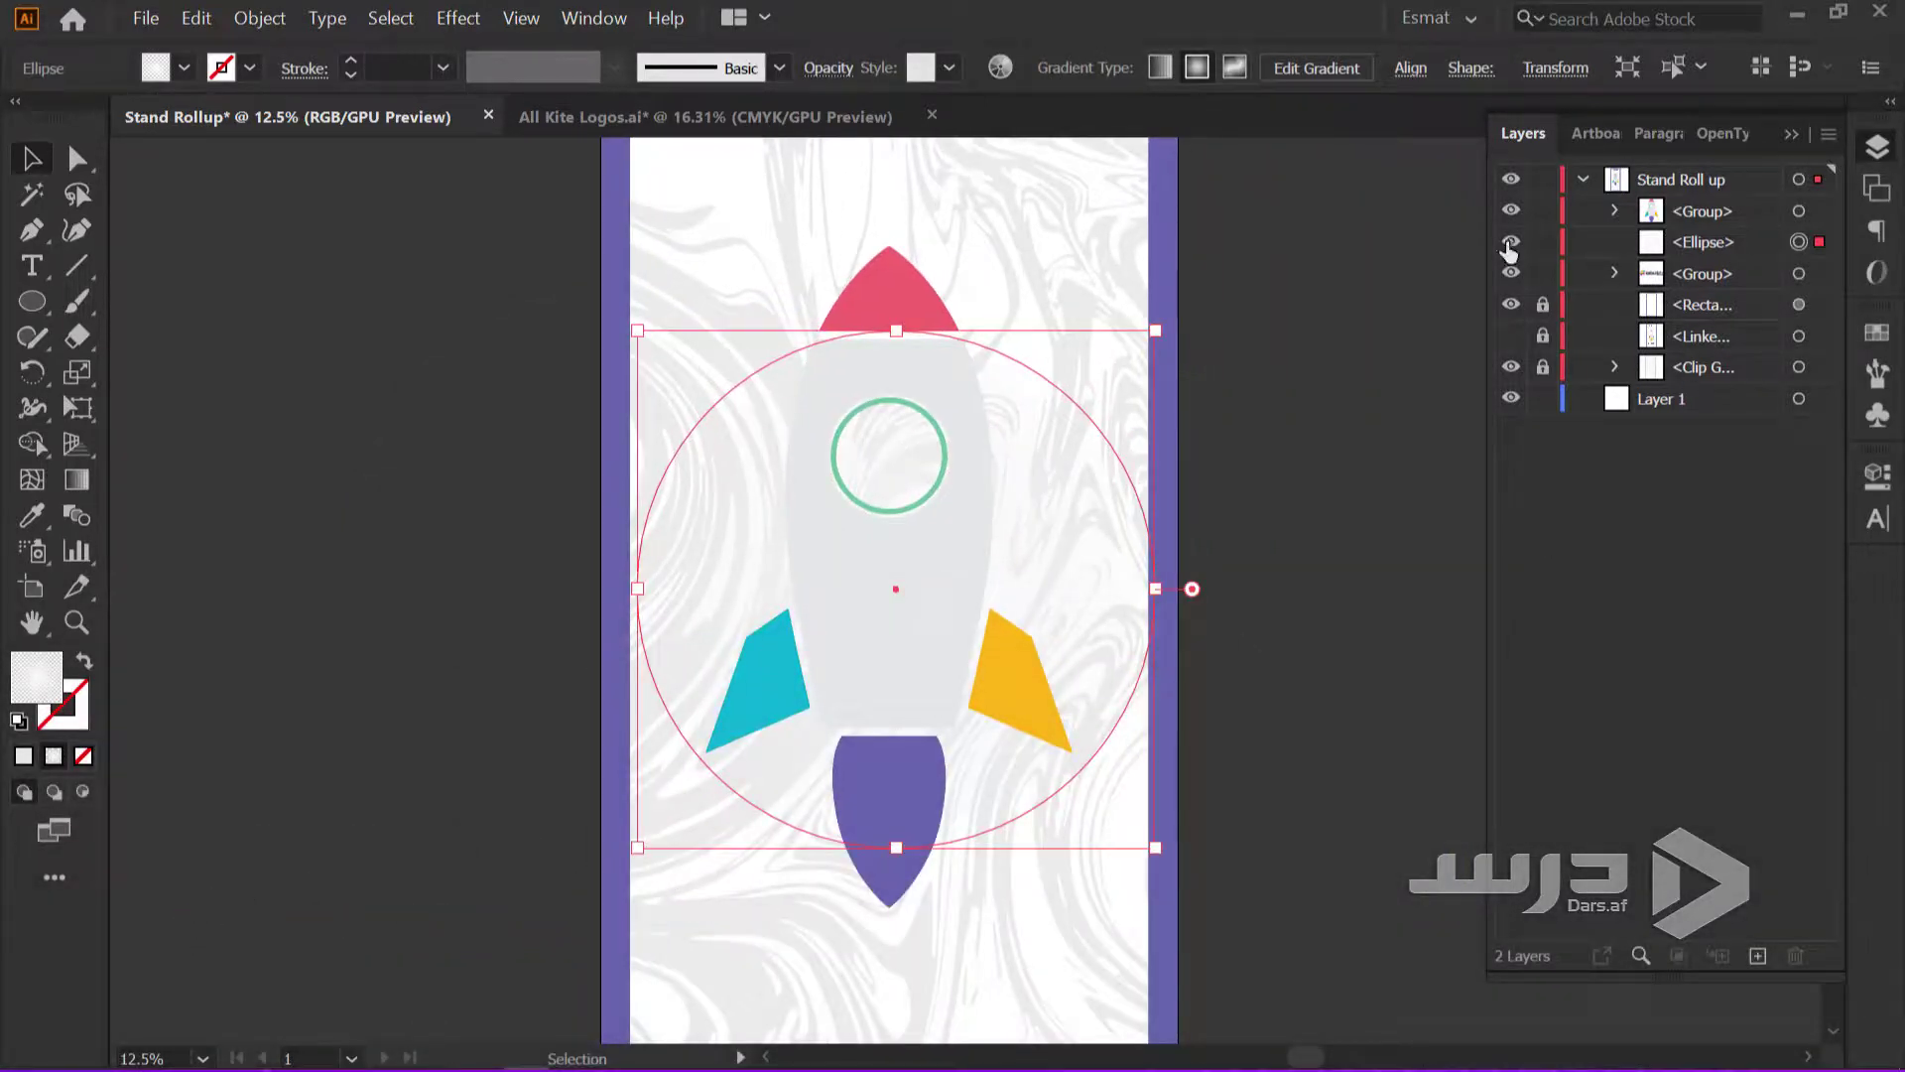
left_click(1510, 241)
left_click(1510, 241)
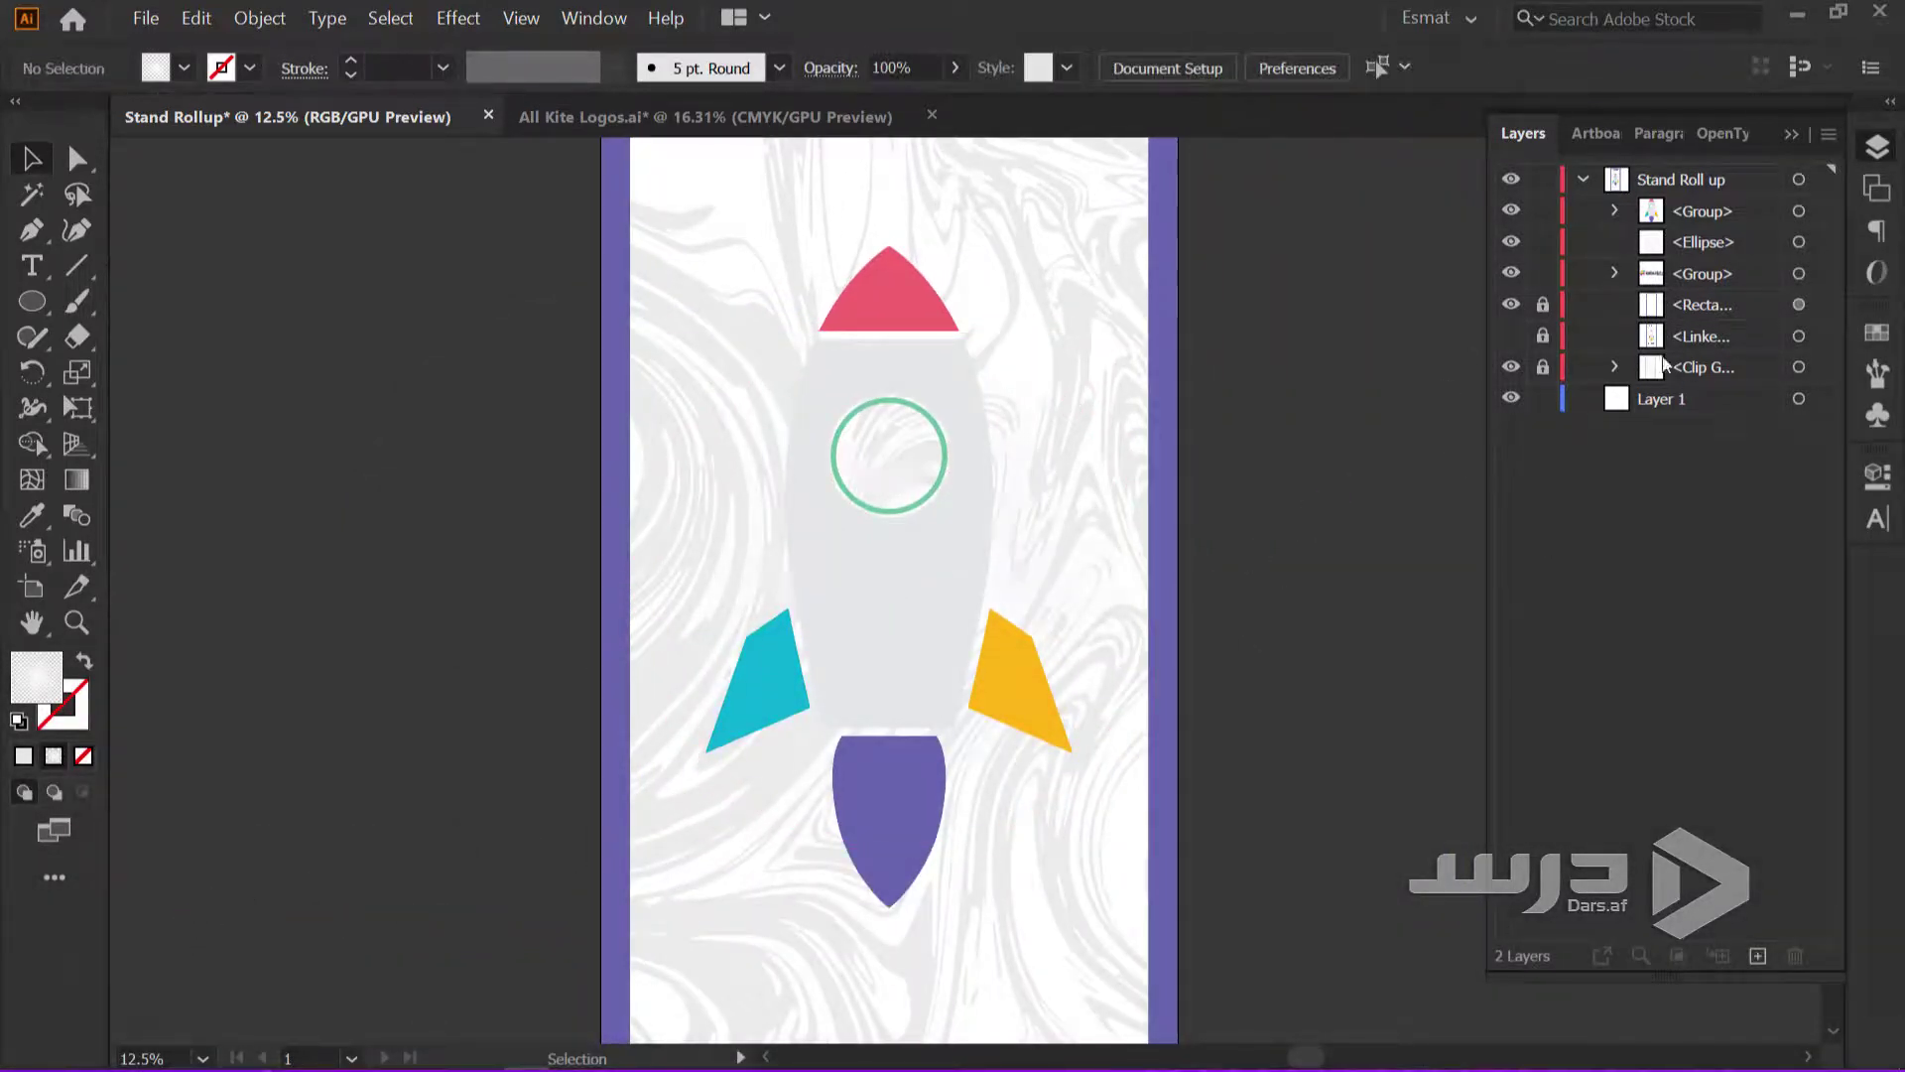
left_click(1825, 241)
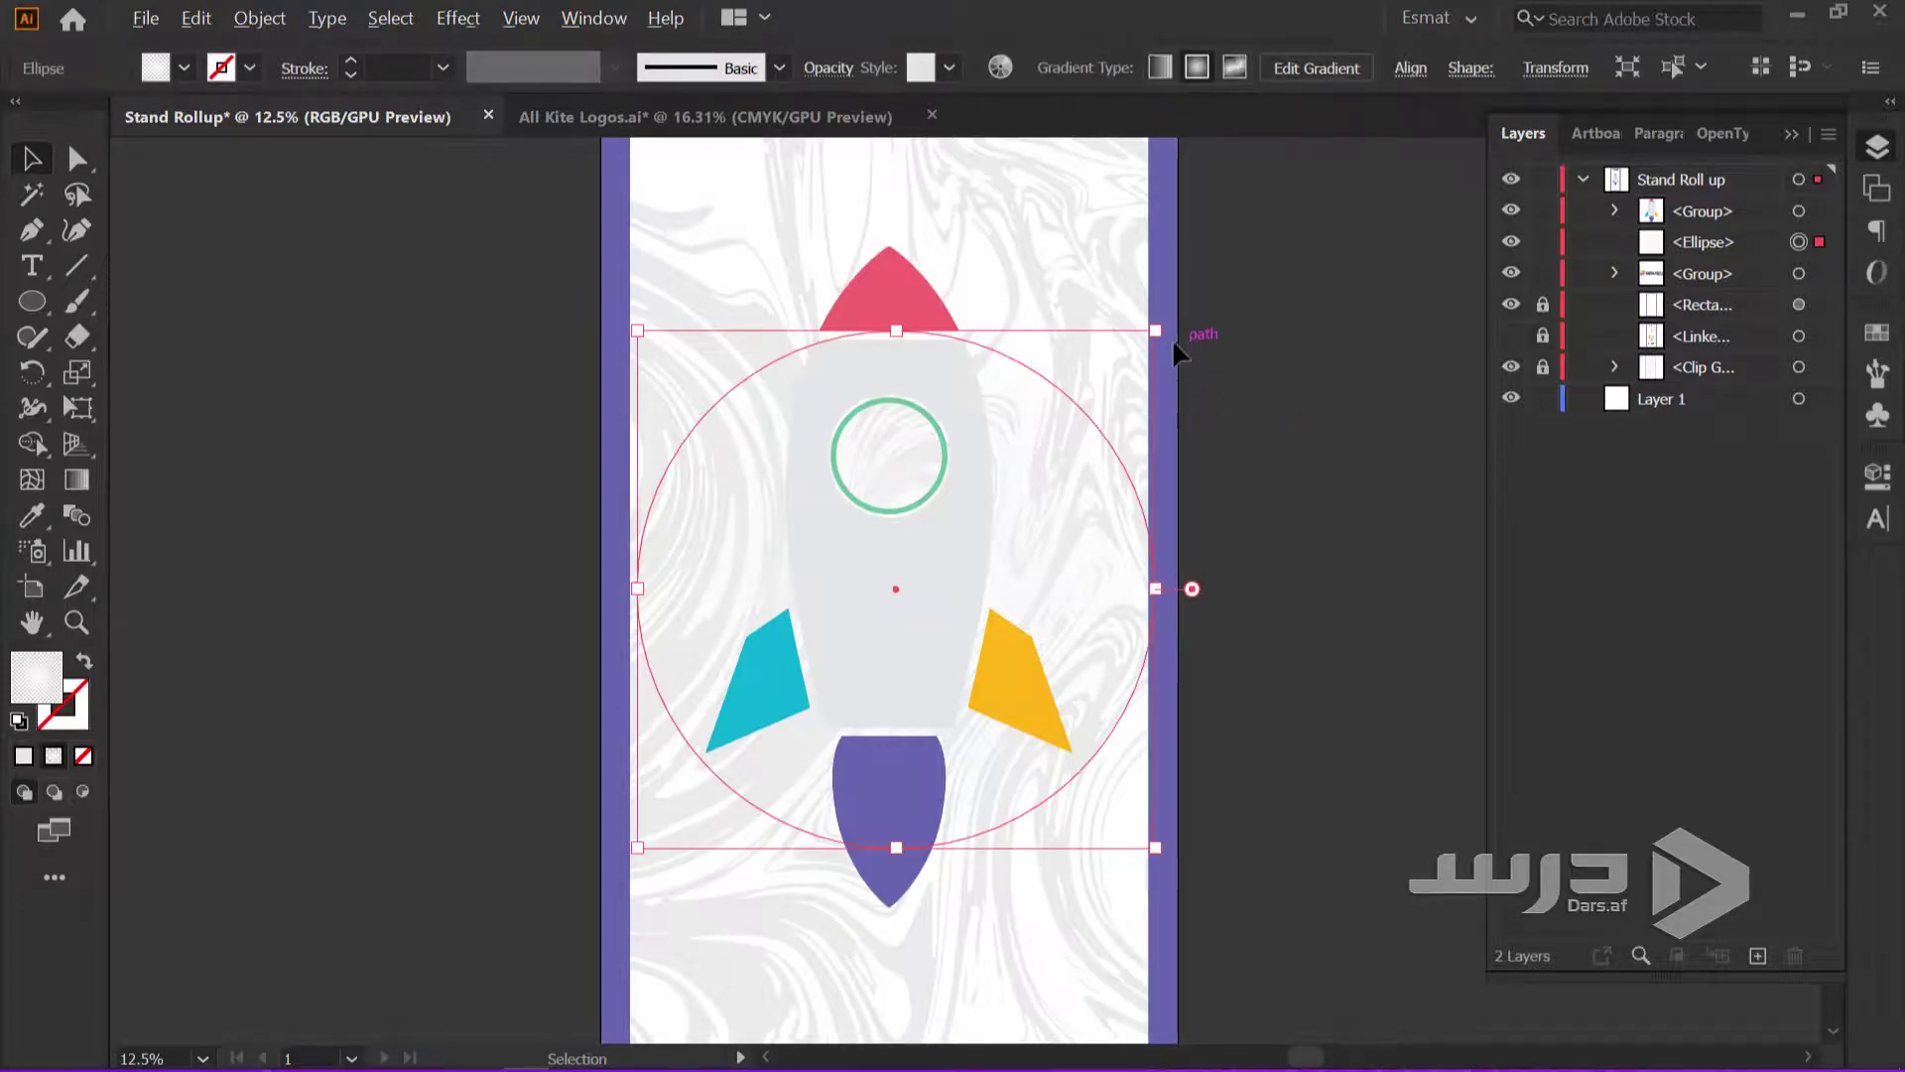
Scale the glow ellipse larger around its centre behind the rocket
left_click_drag(1155, 331, 1287, 170)
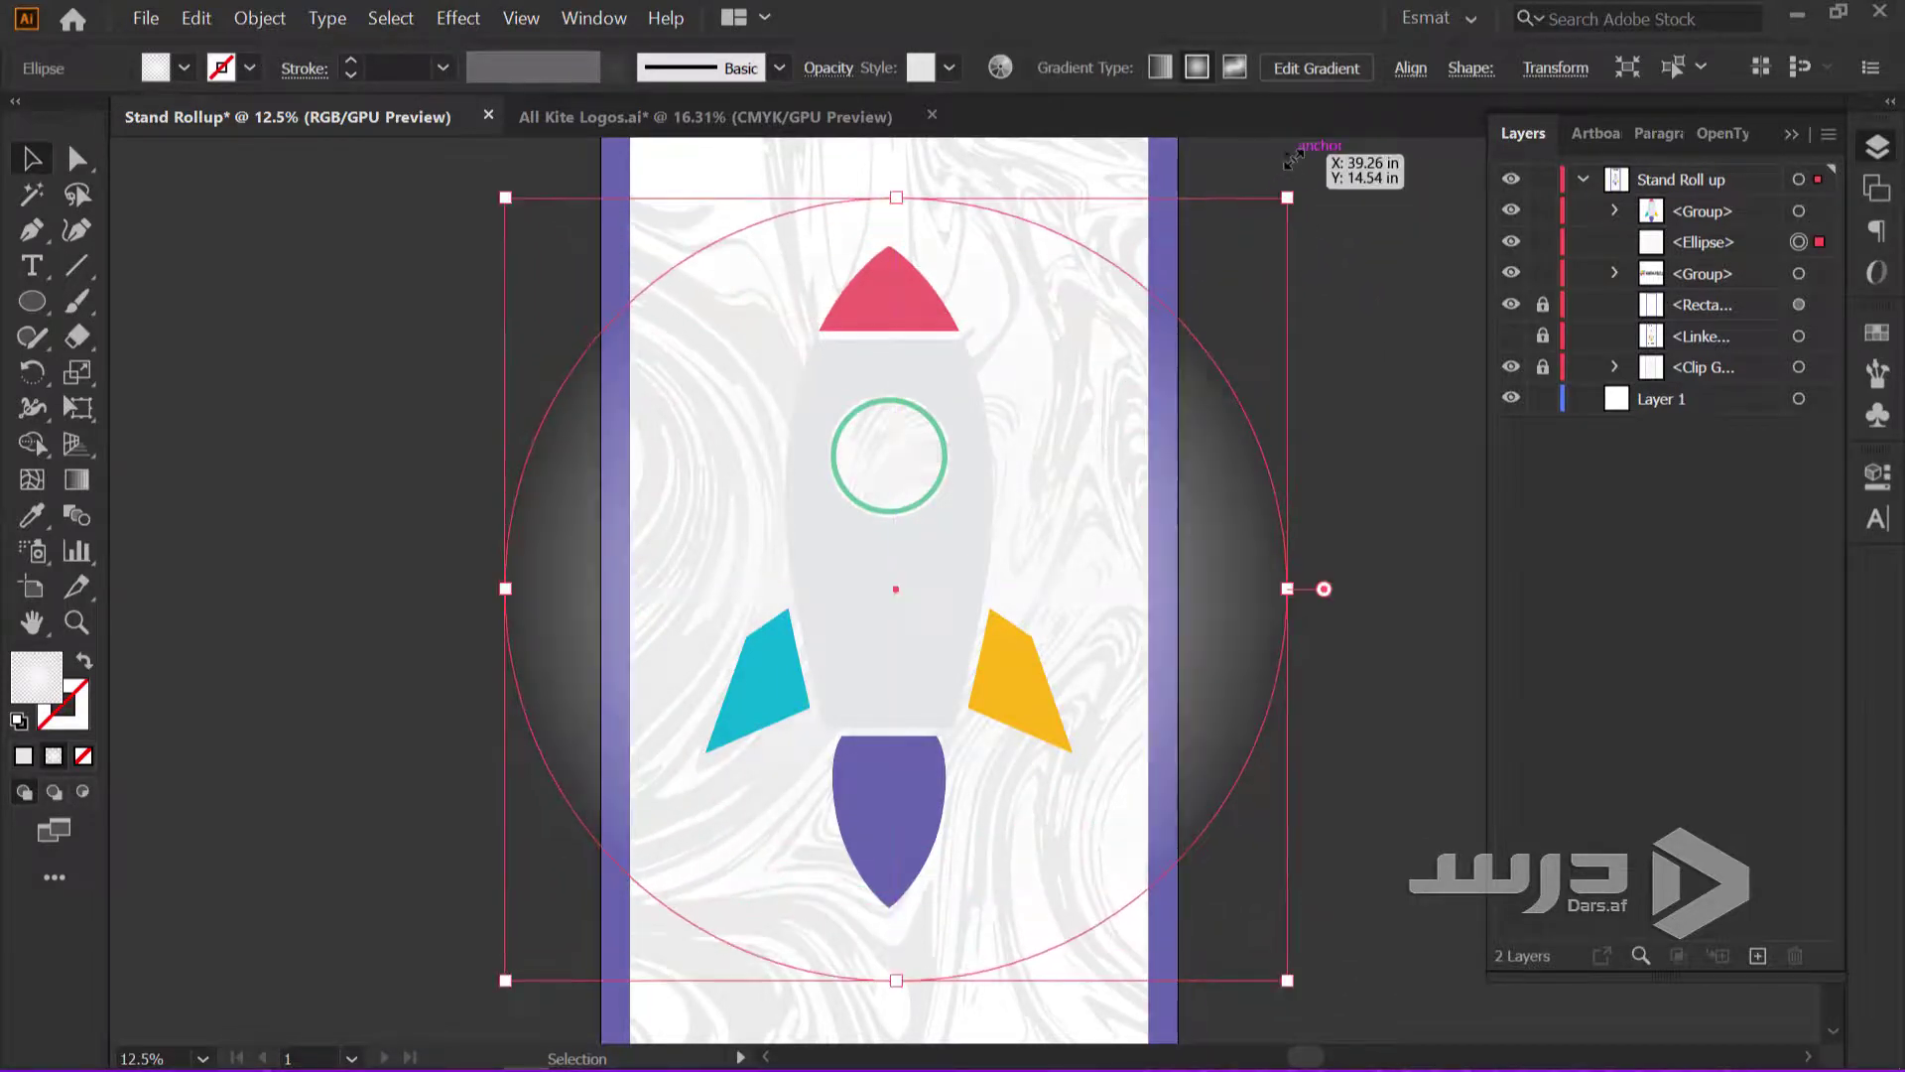
scroll(1033, 430, "down", 2)
scroll(1070, 380, "up", 2)
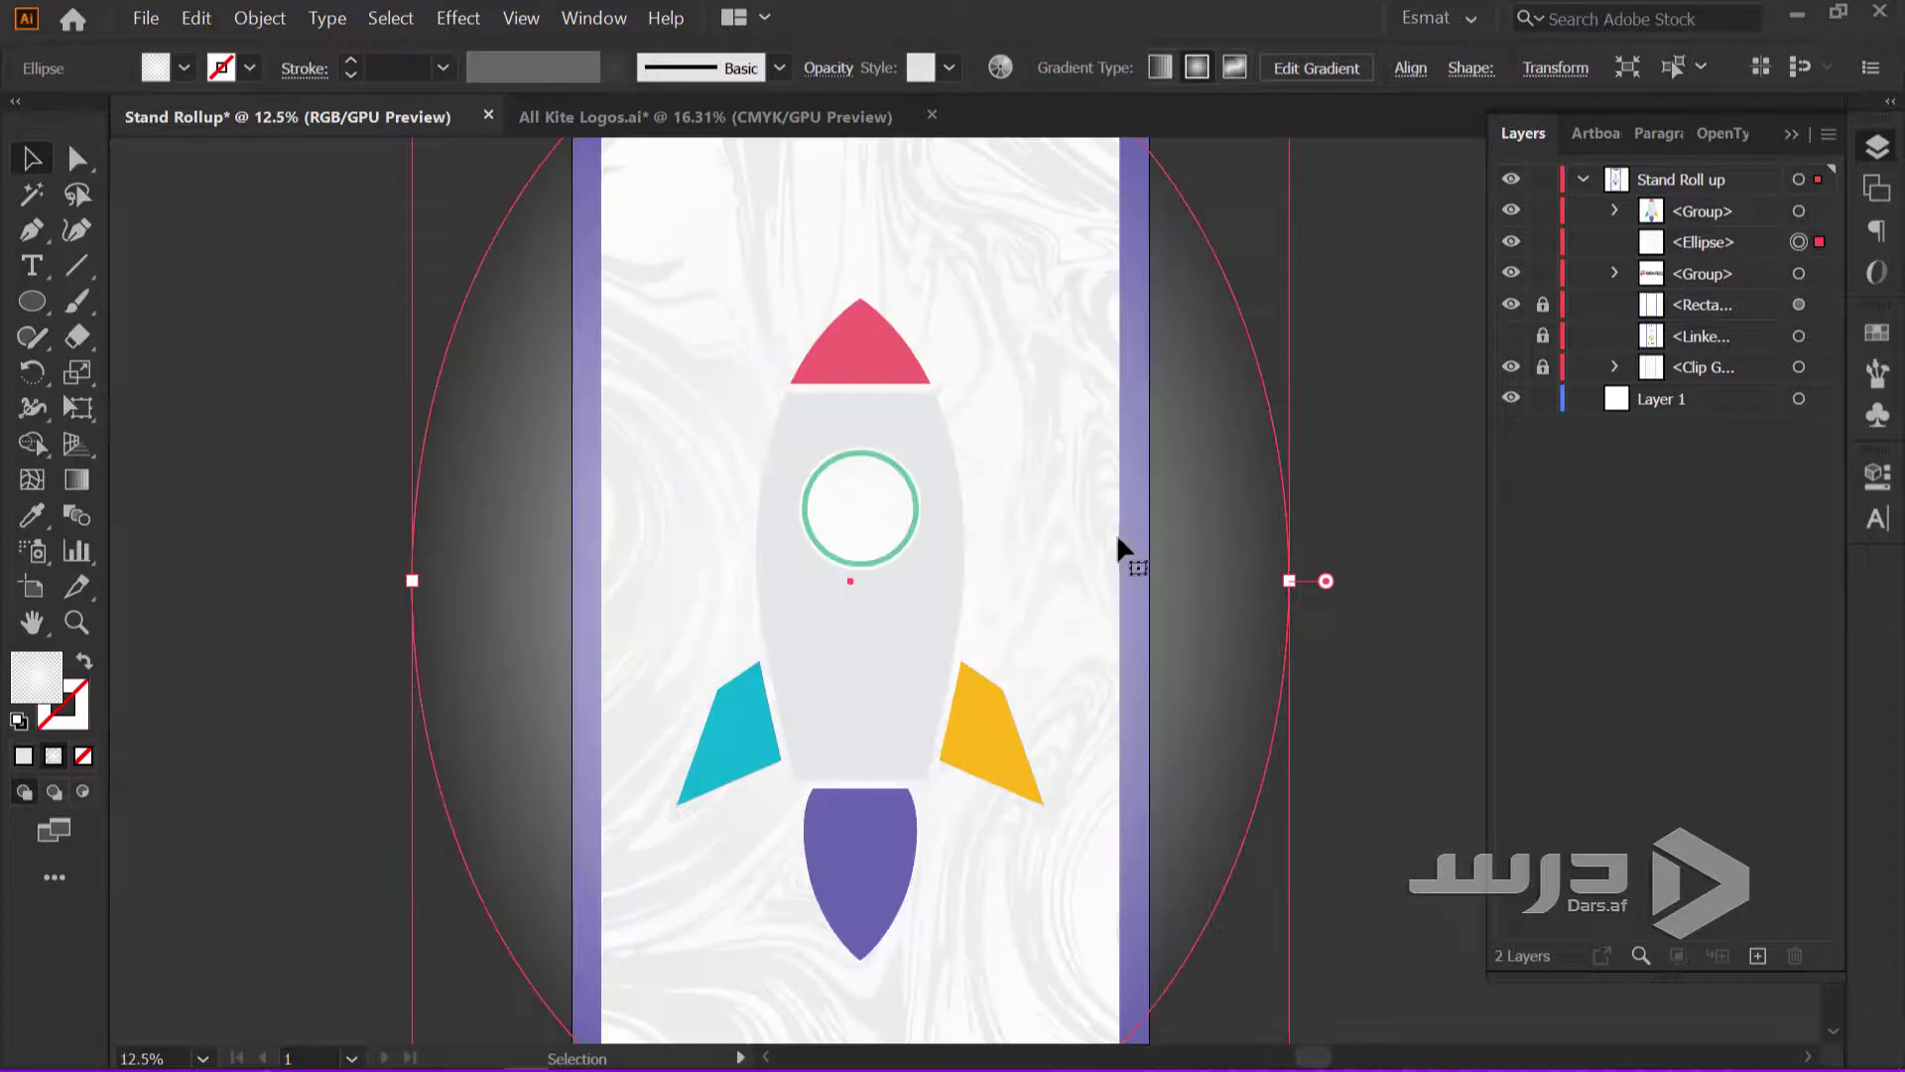
left_click(1342, 397)
scroll(1342, 397, "down", 2)
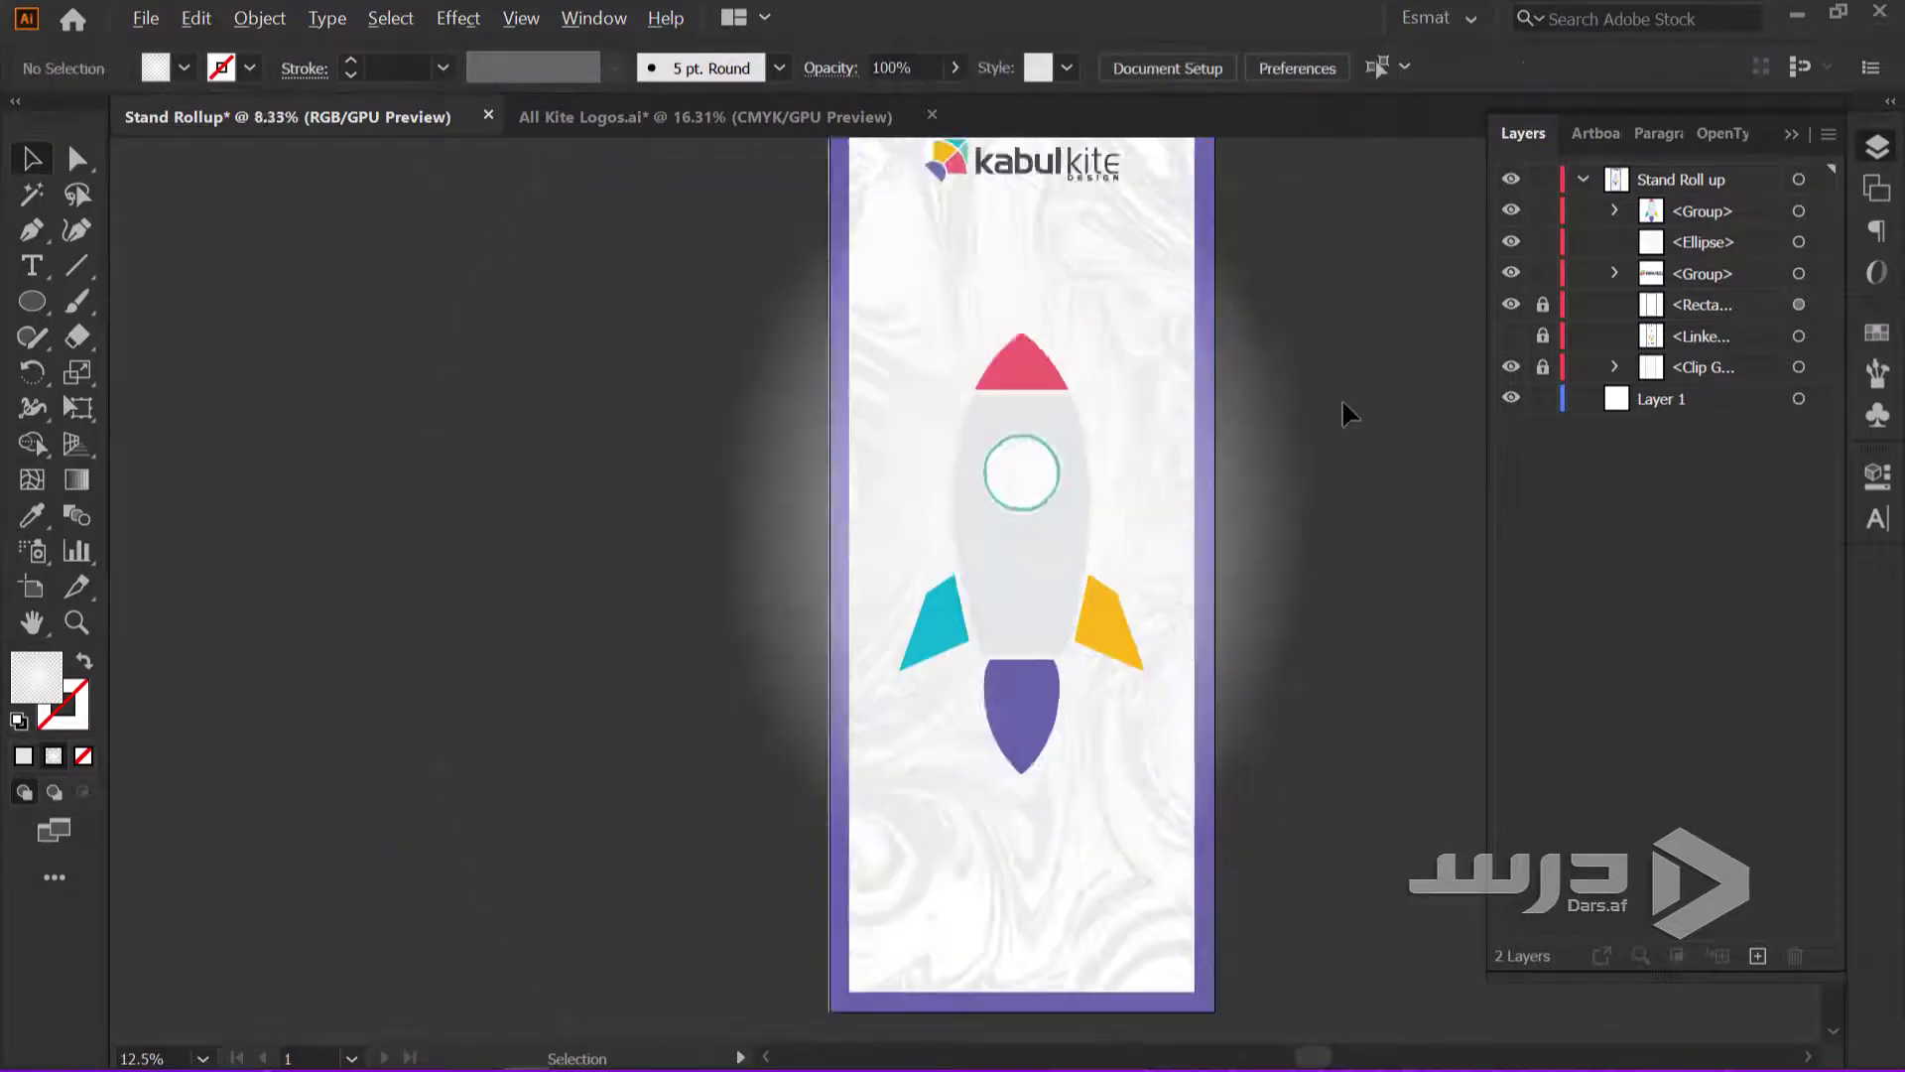
scroll(1323, 514, "up", 2)
scroll(1126, 510, "up", 1)
left_click(1098, 497)
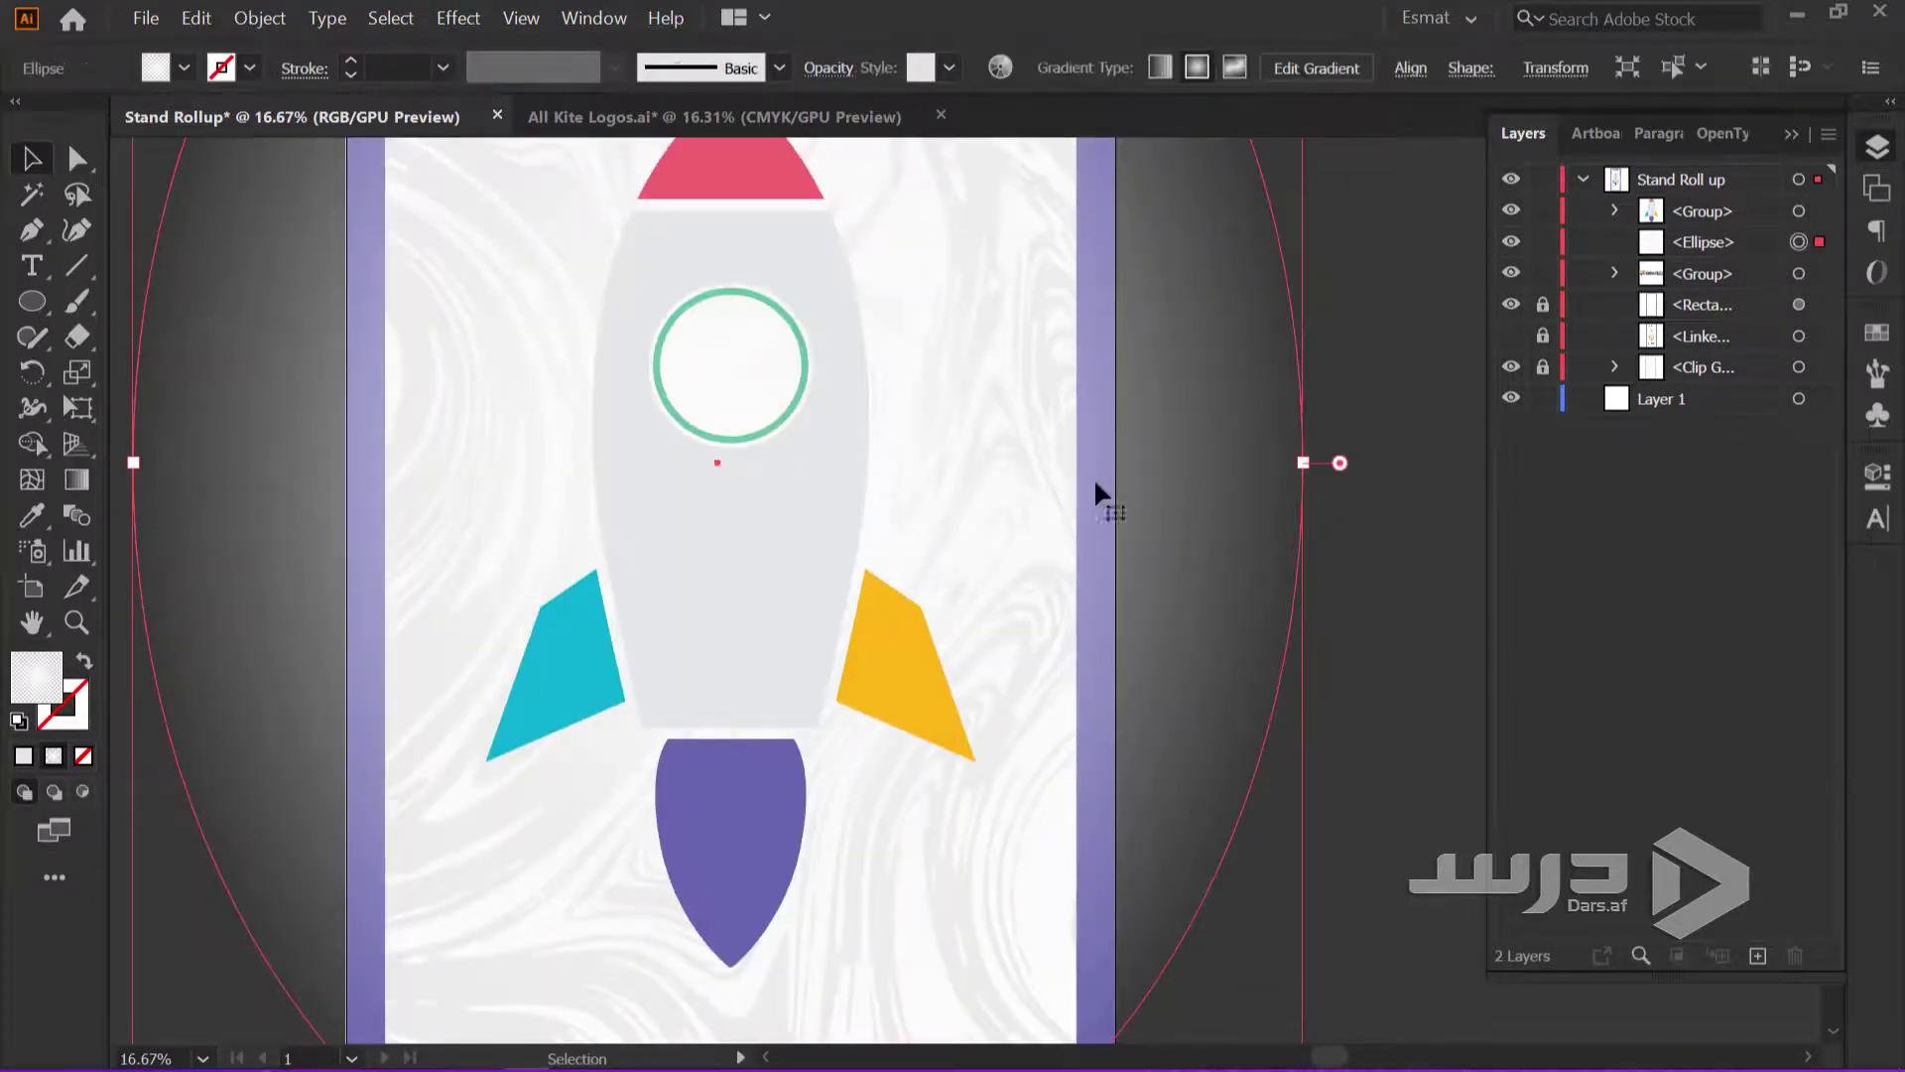
scroll(1318, 446, "down", 1)
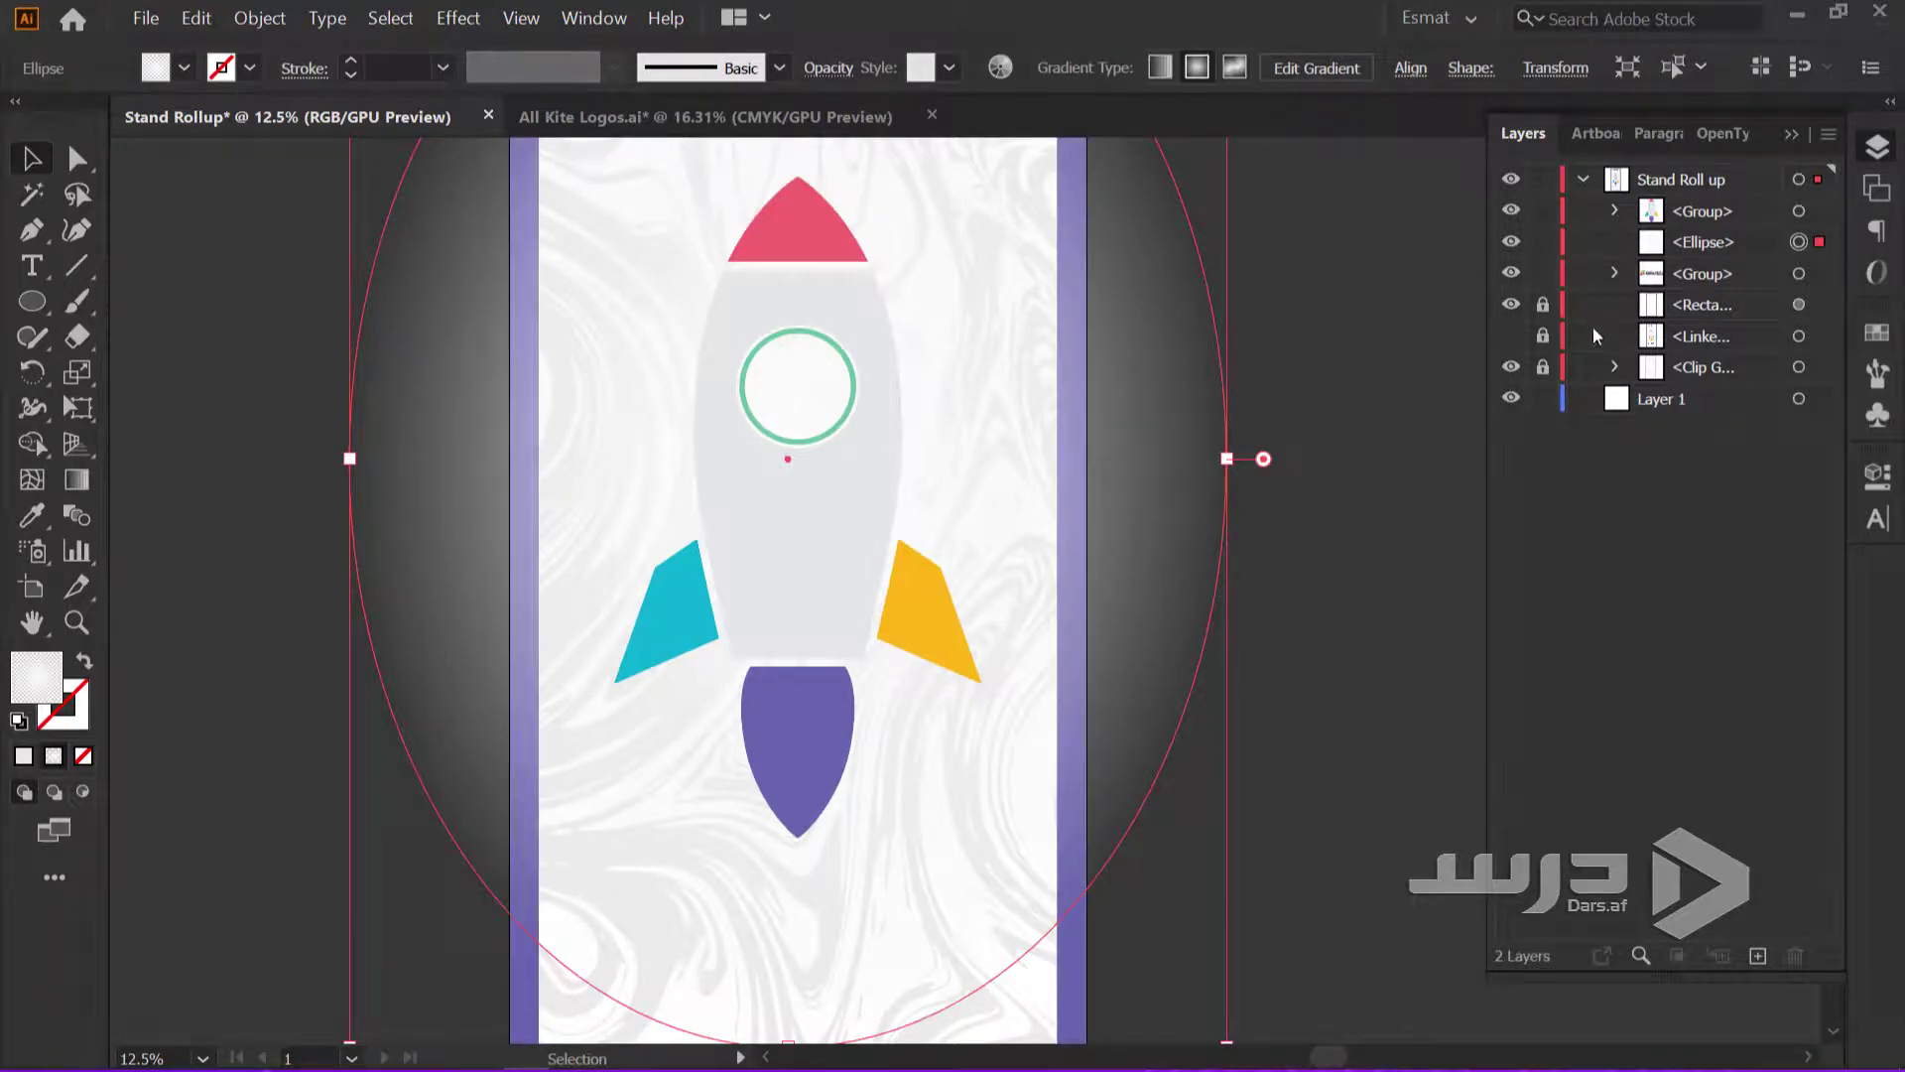
Move the Ellipse layer into the marble background's Clip Group
left_click(1509, 367)
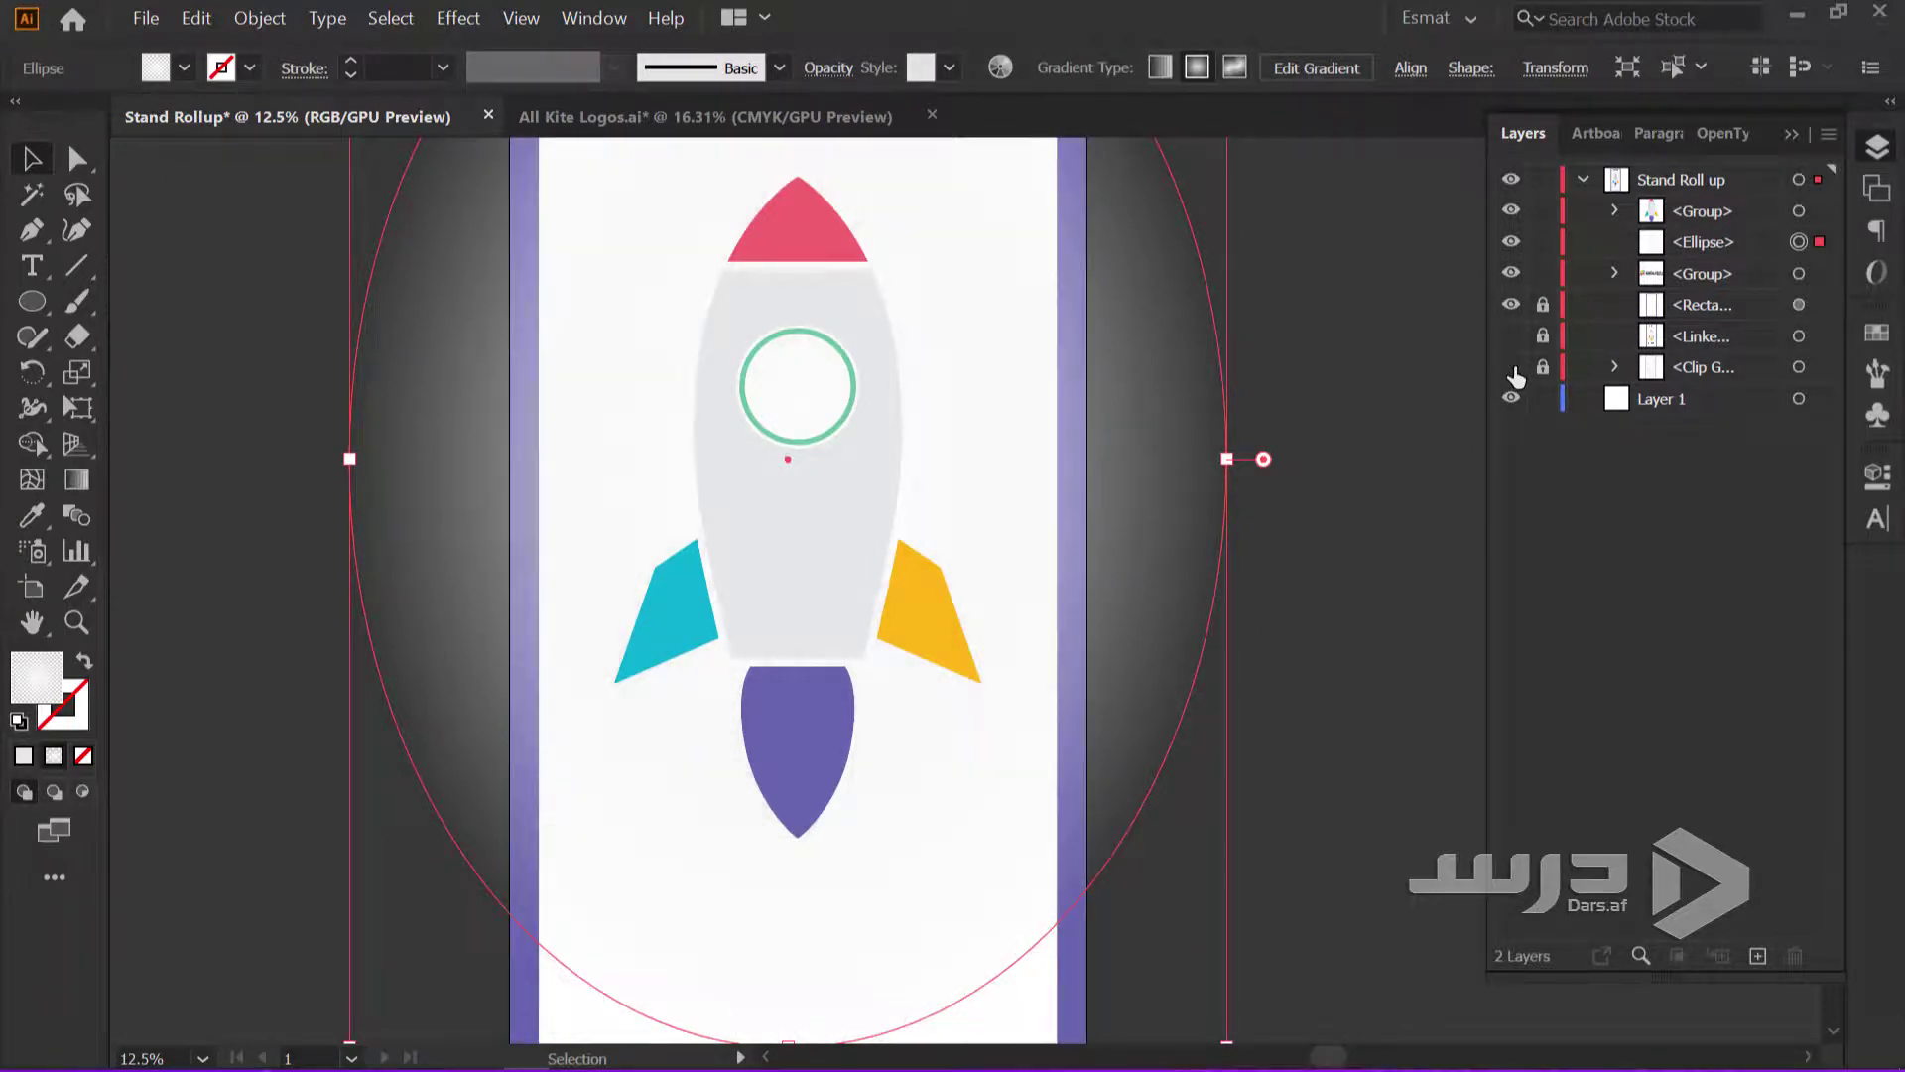
left_click(1610, 367)
left_click(1746, 243)
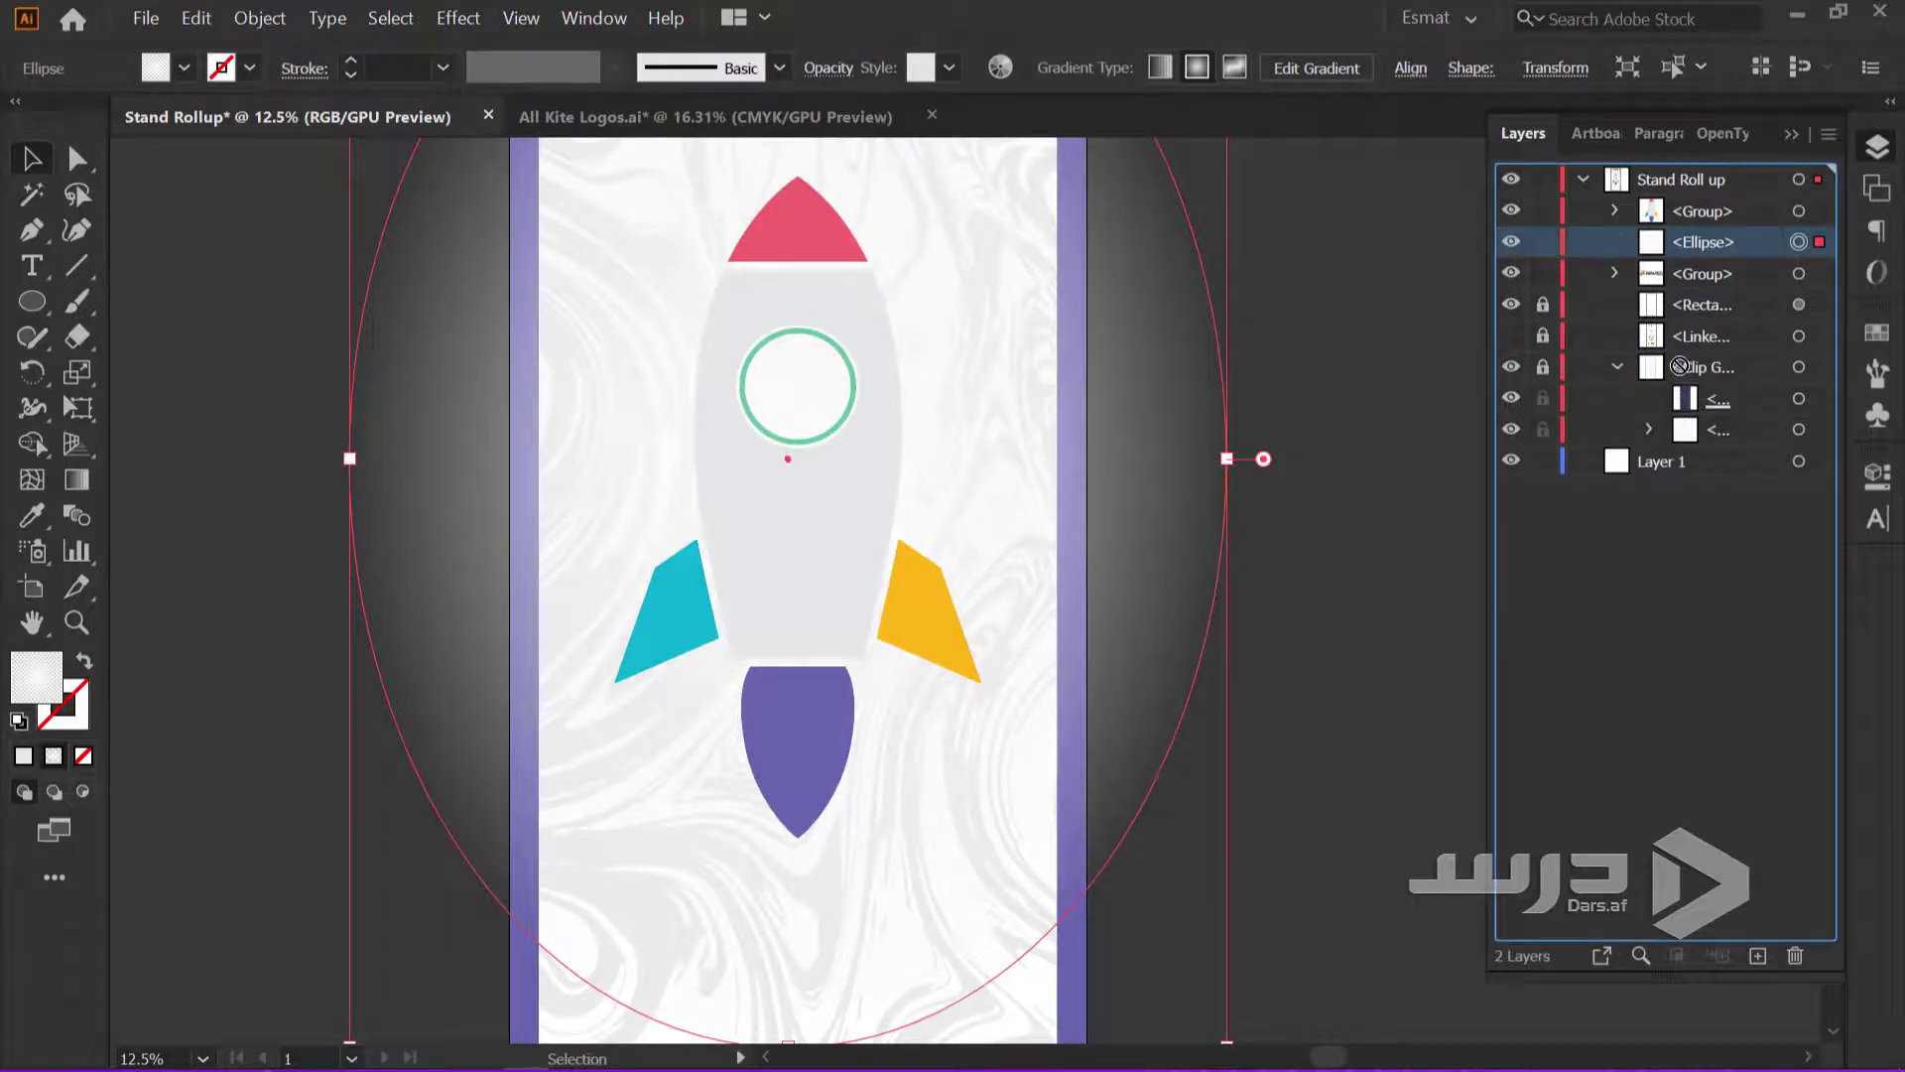
left_click_drag(1700, 386, 1727, 269)
left_click(1542, 367)
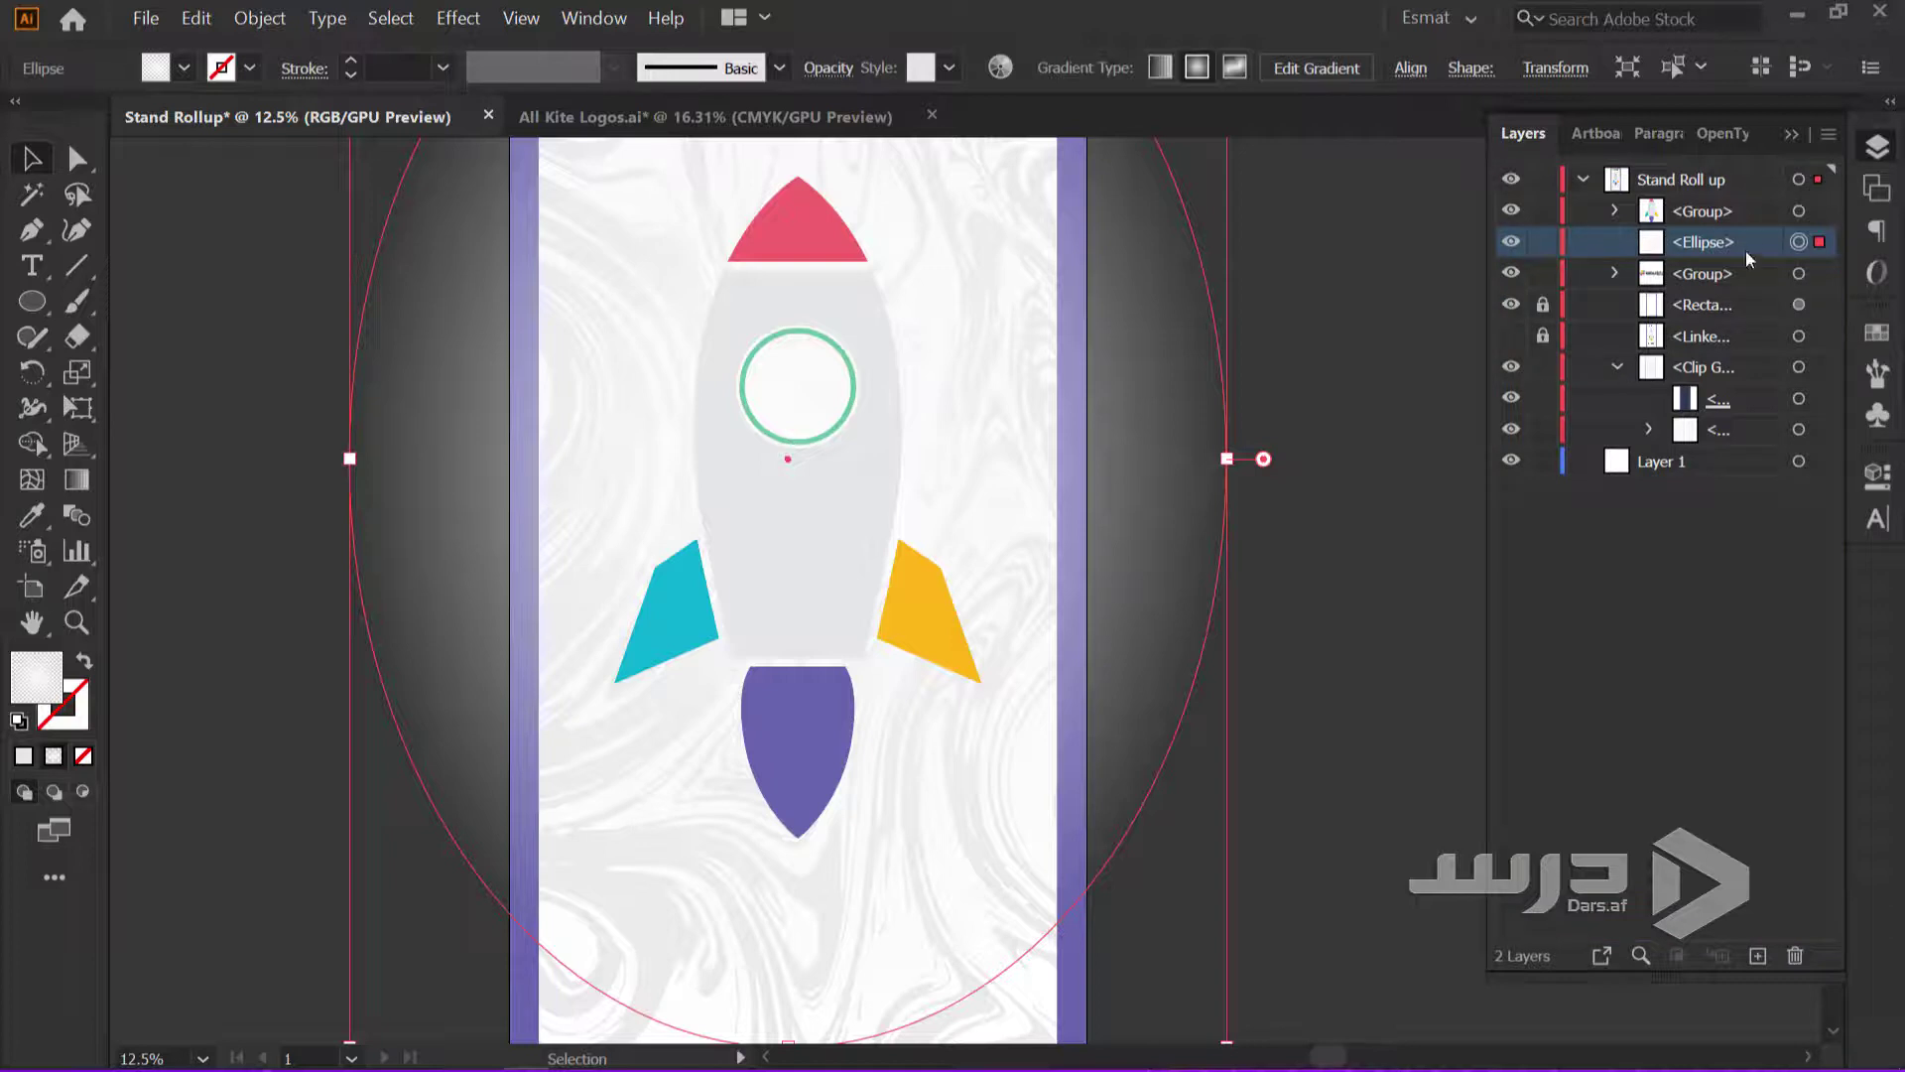
left_click_drag(1742, 256, 1713, 373)
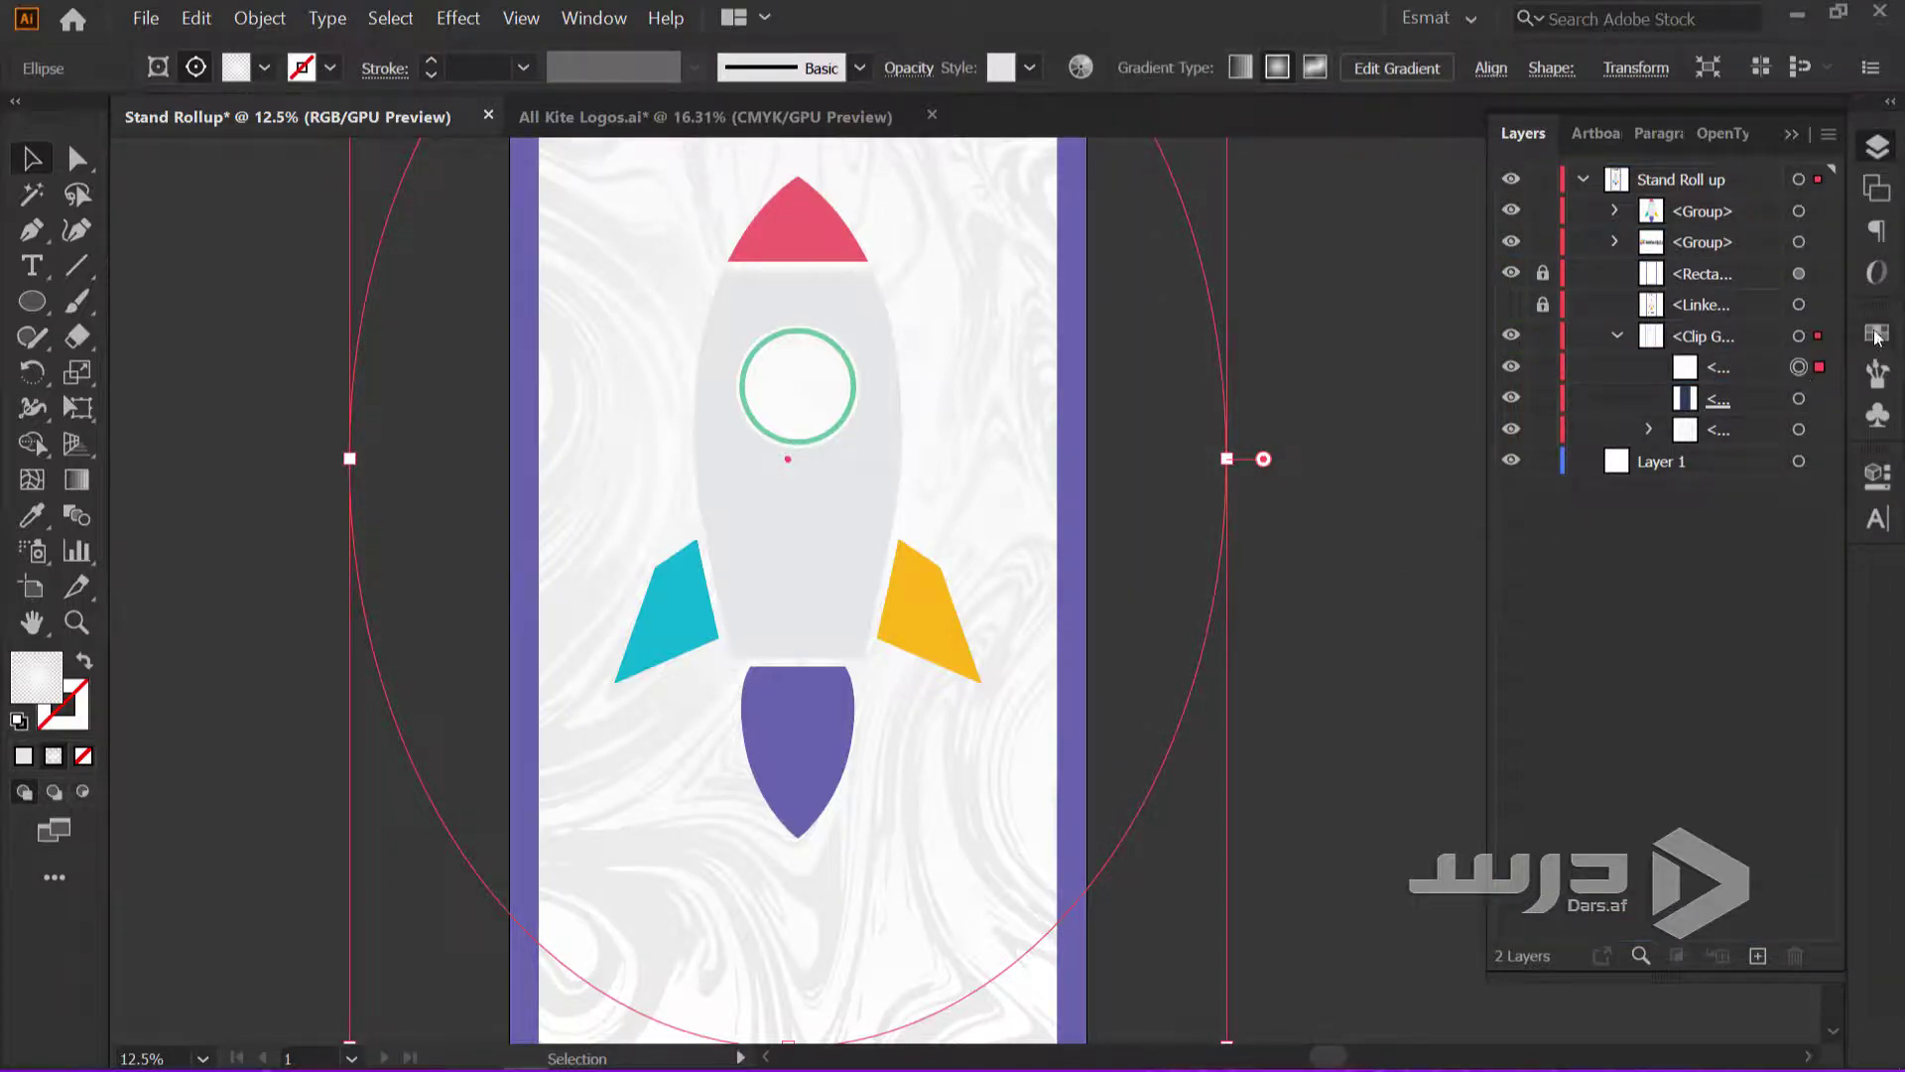
Set the glow ellipse's right gradient stop opacity to 20%
left_click(1888, 477)
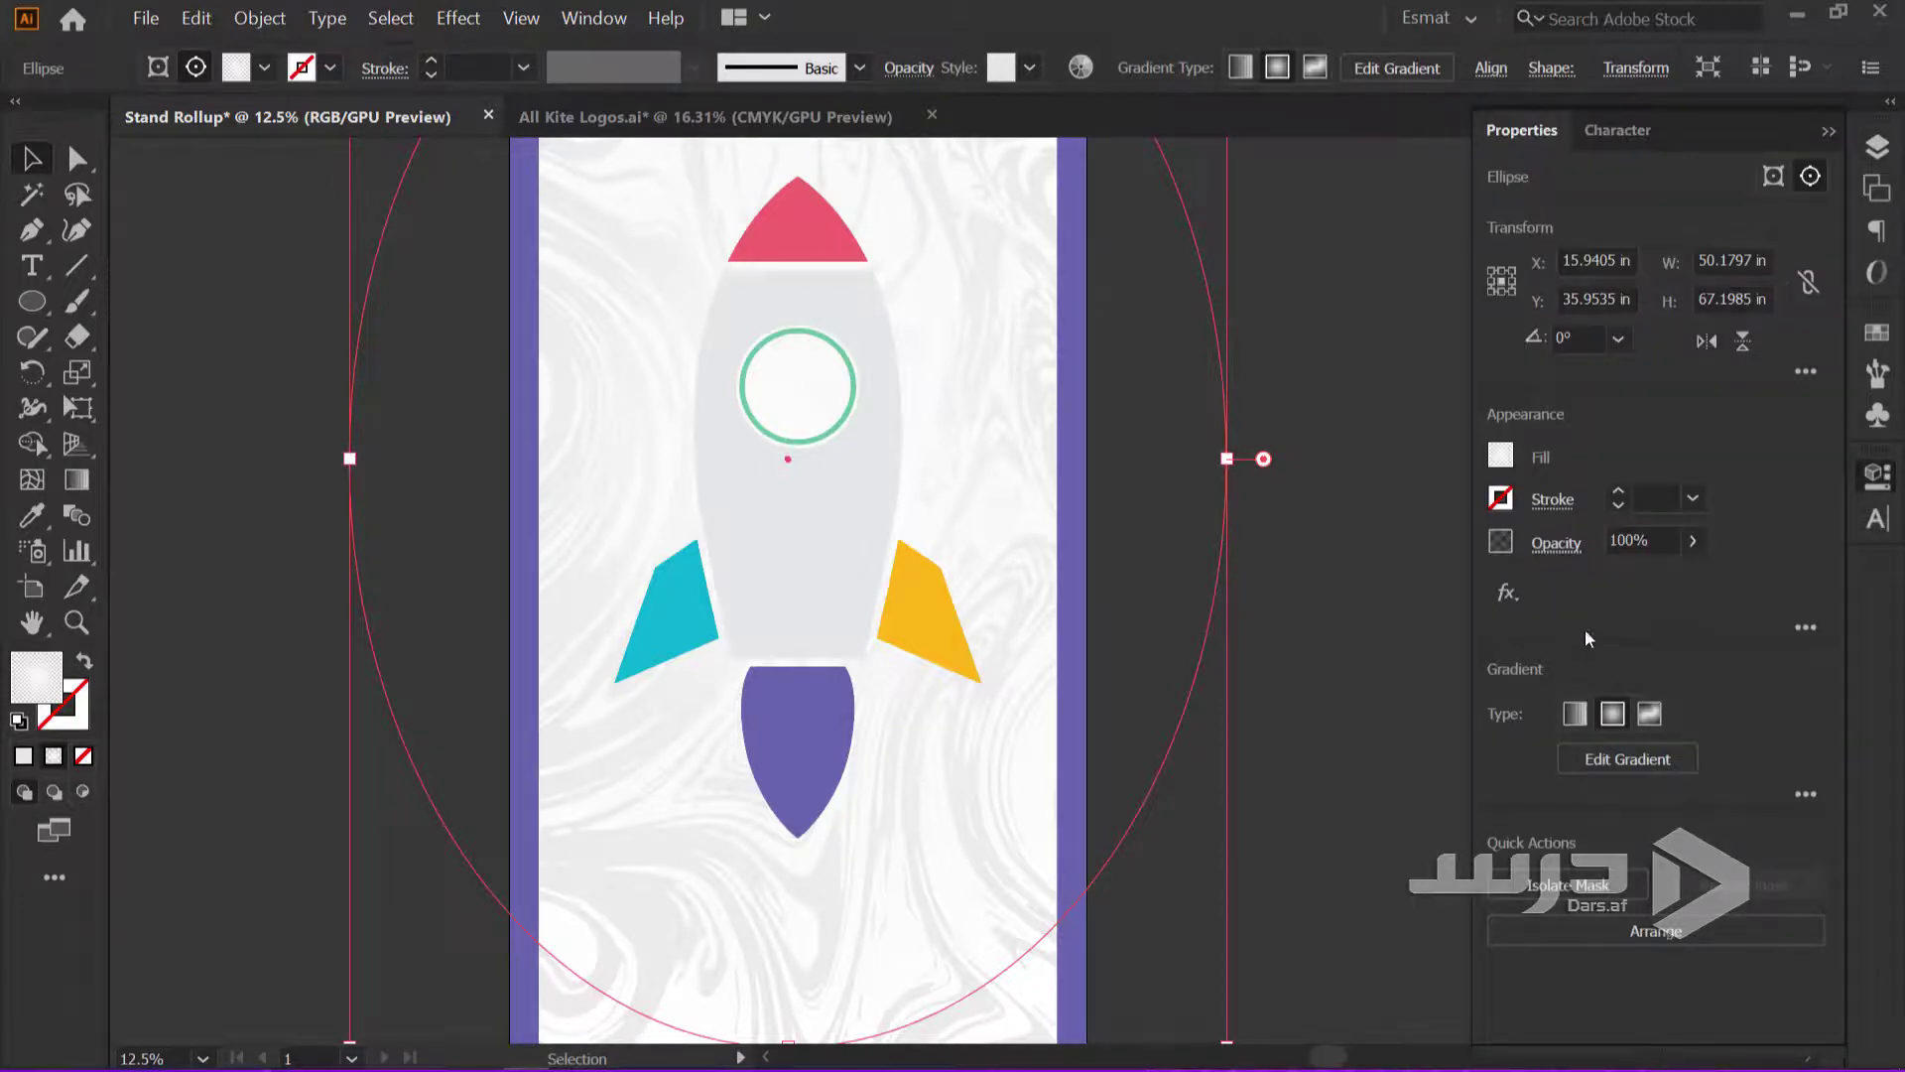
left_click(1556, 544)
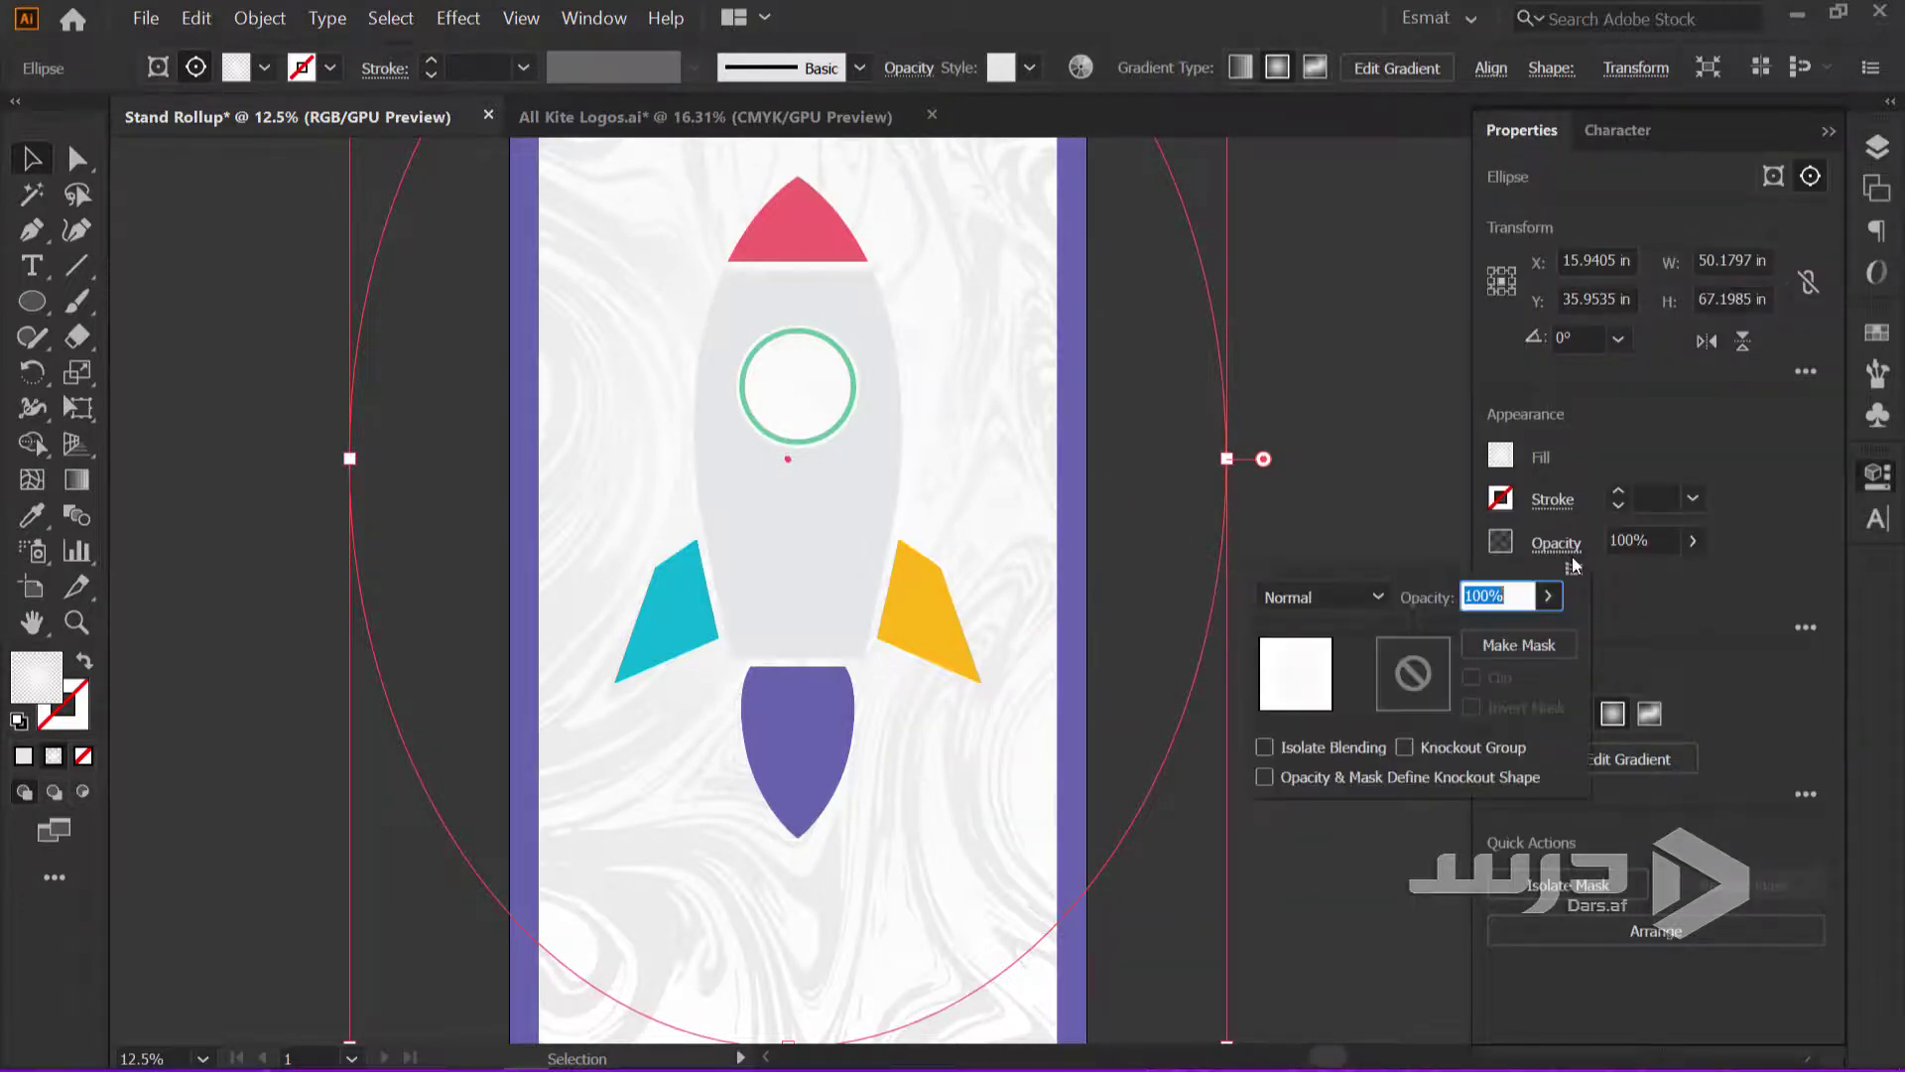
left_click(1590, 541)
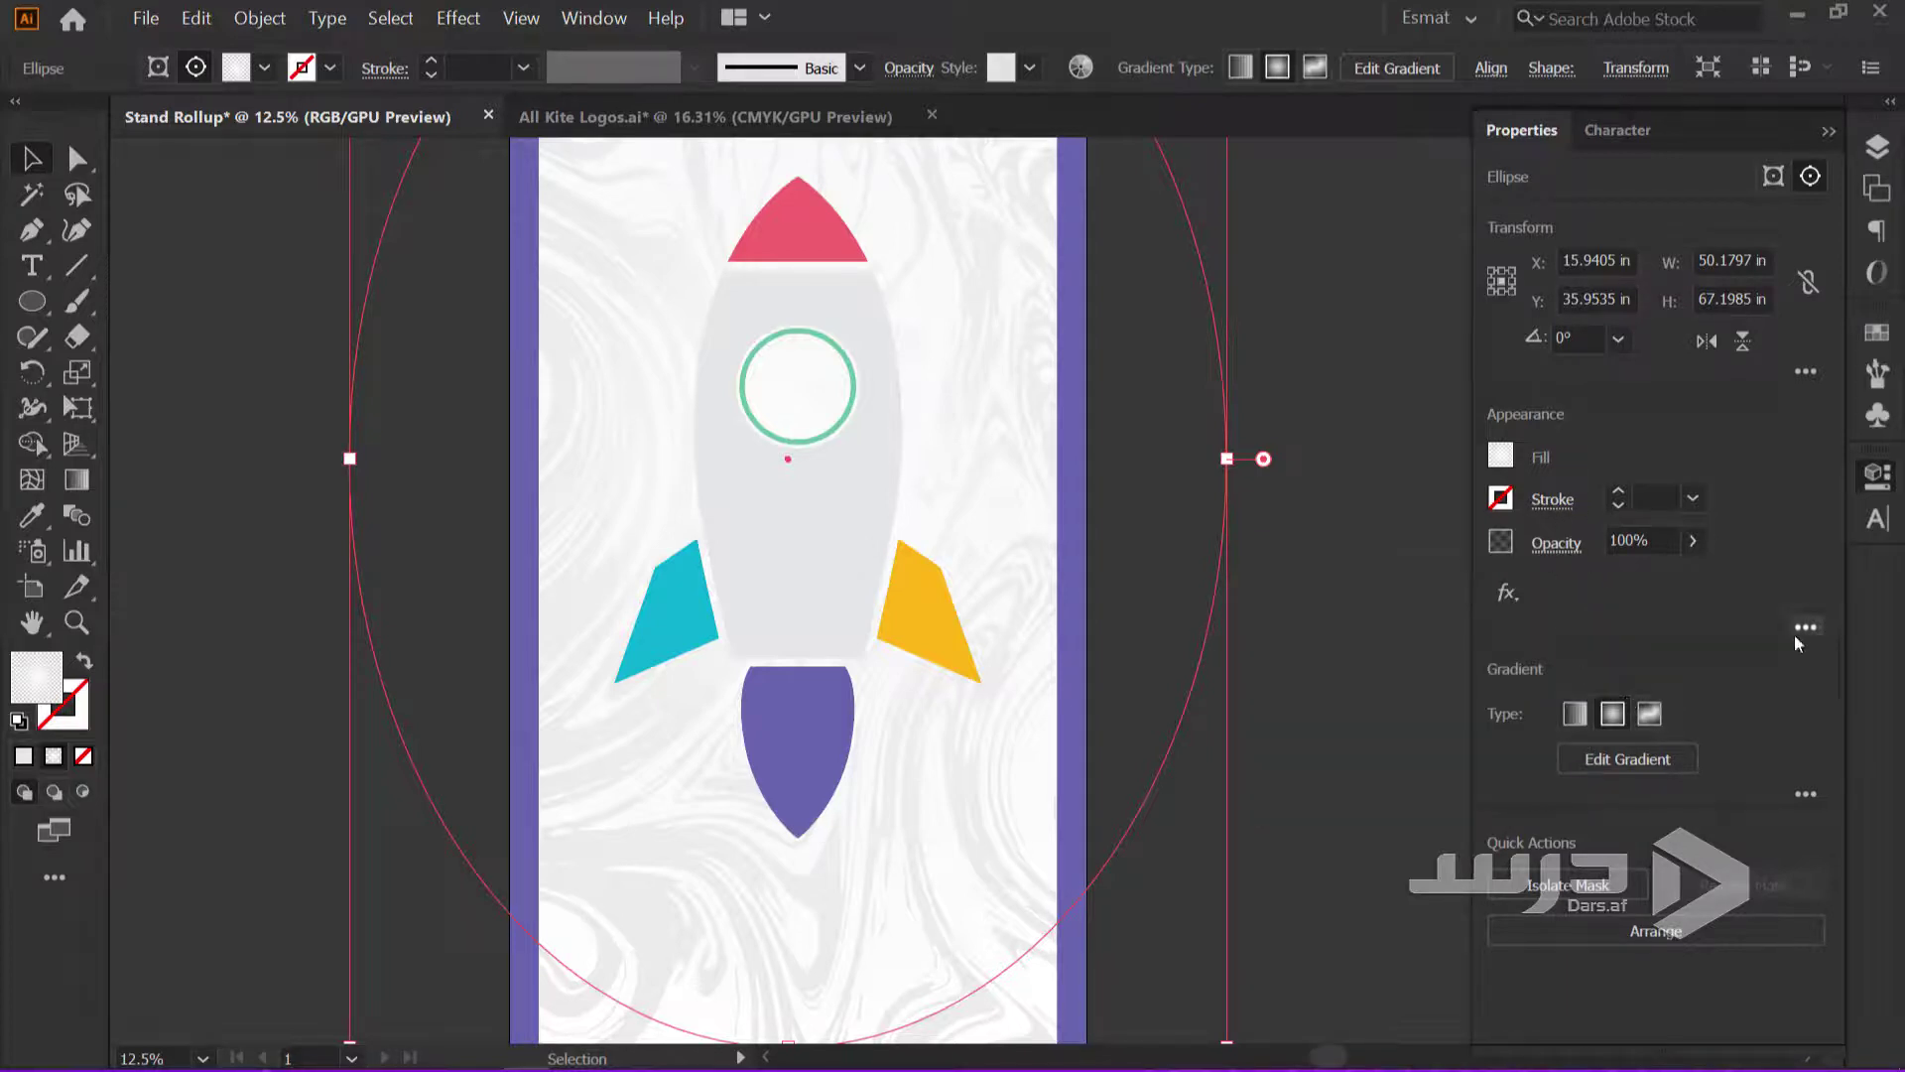
left_click(1807, 794)
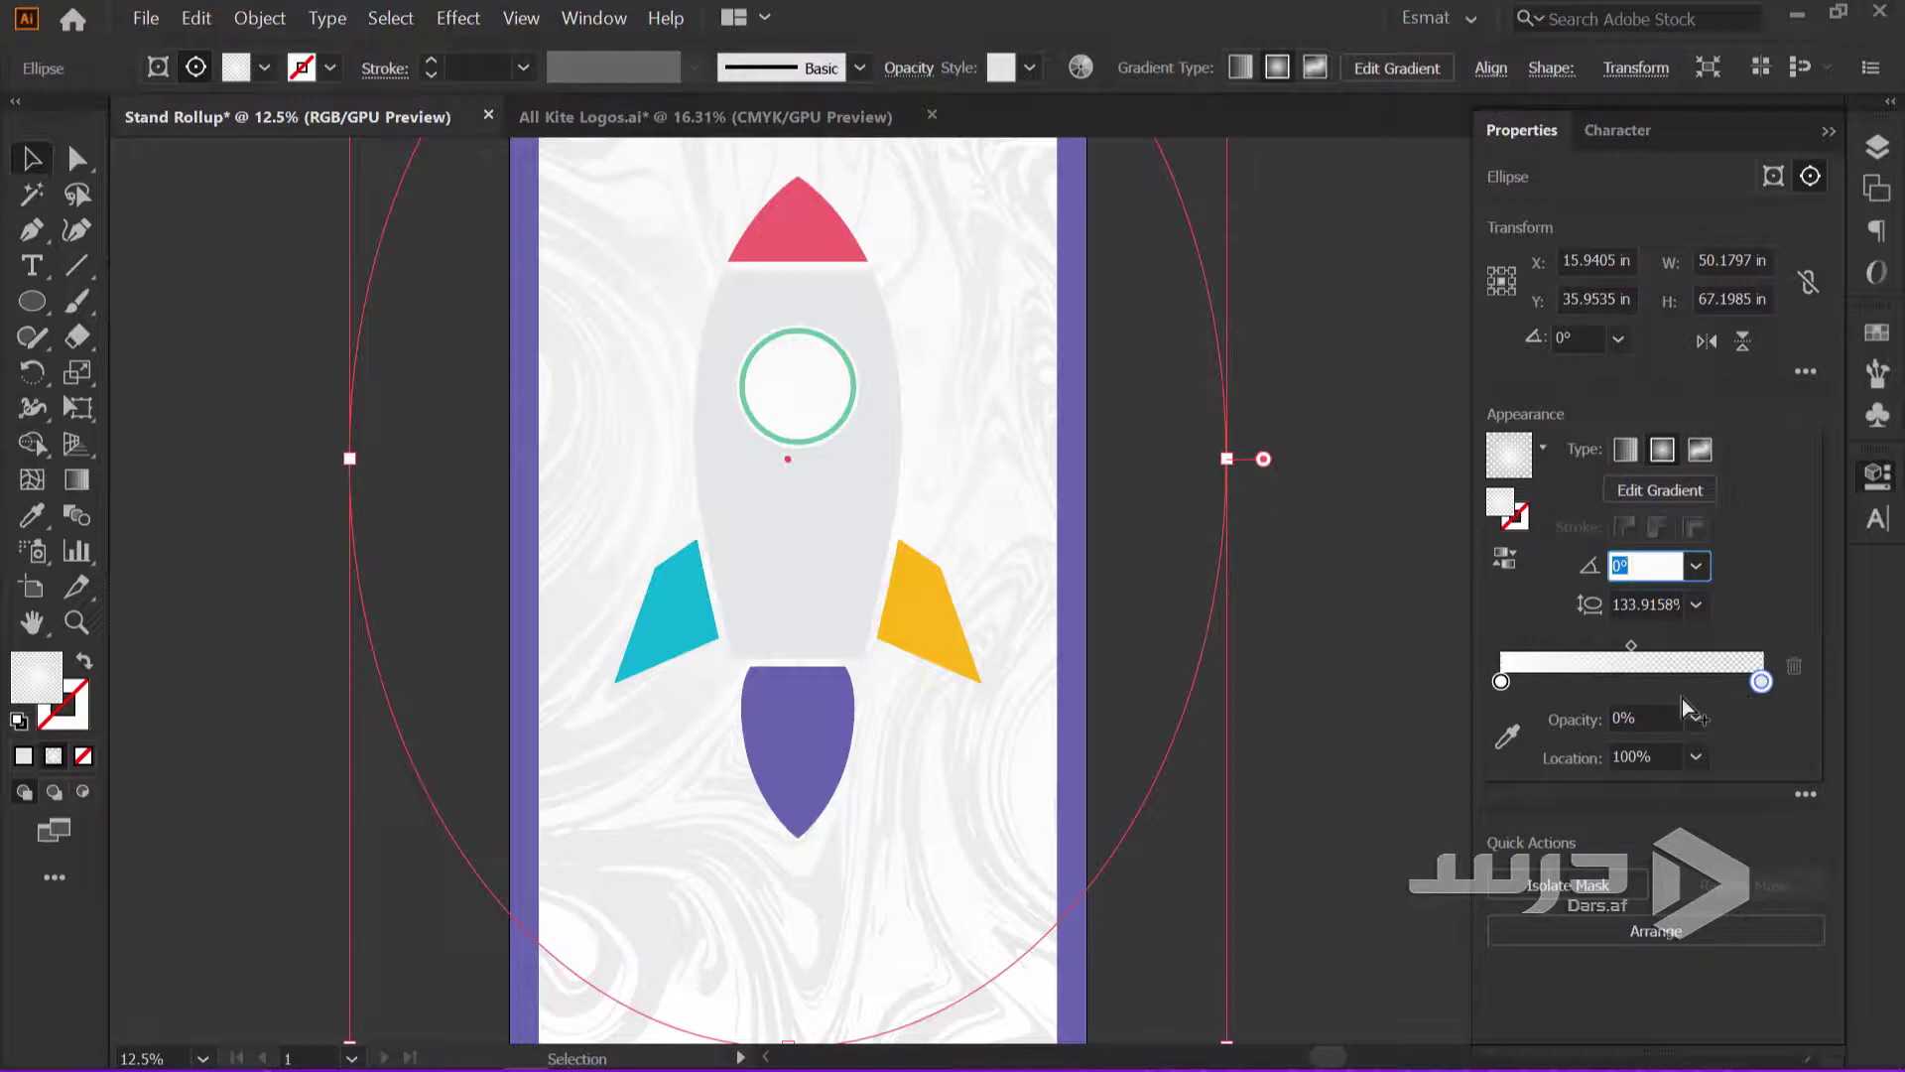
left_click(1501, 682)
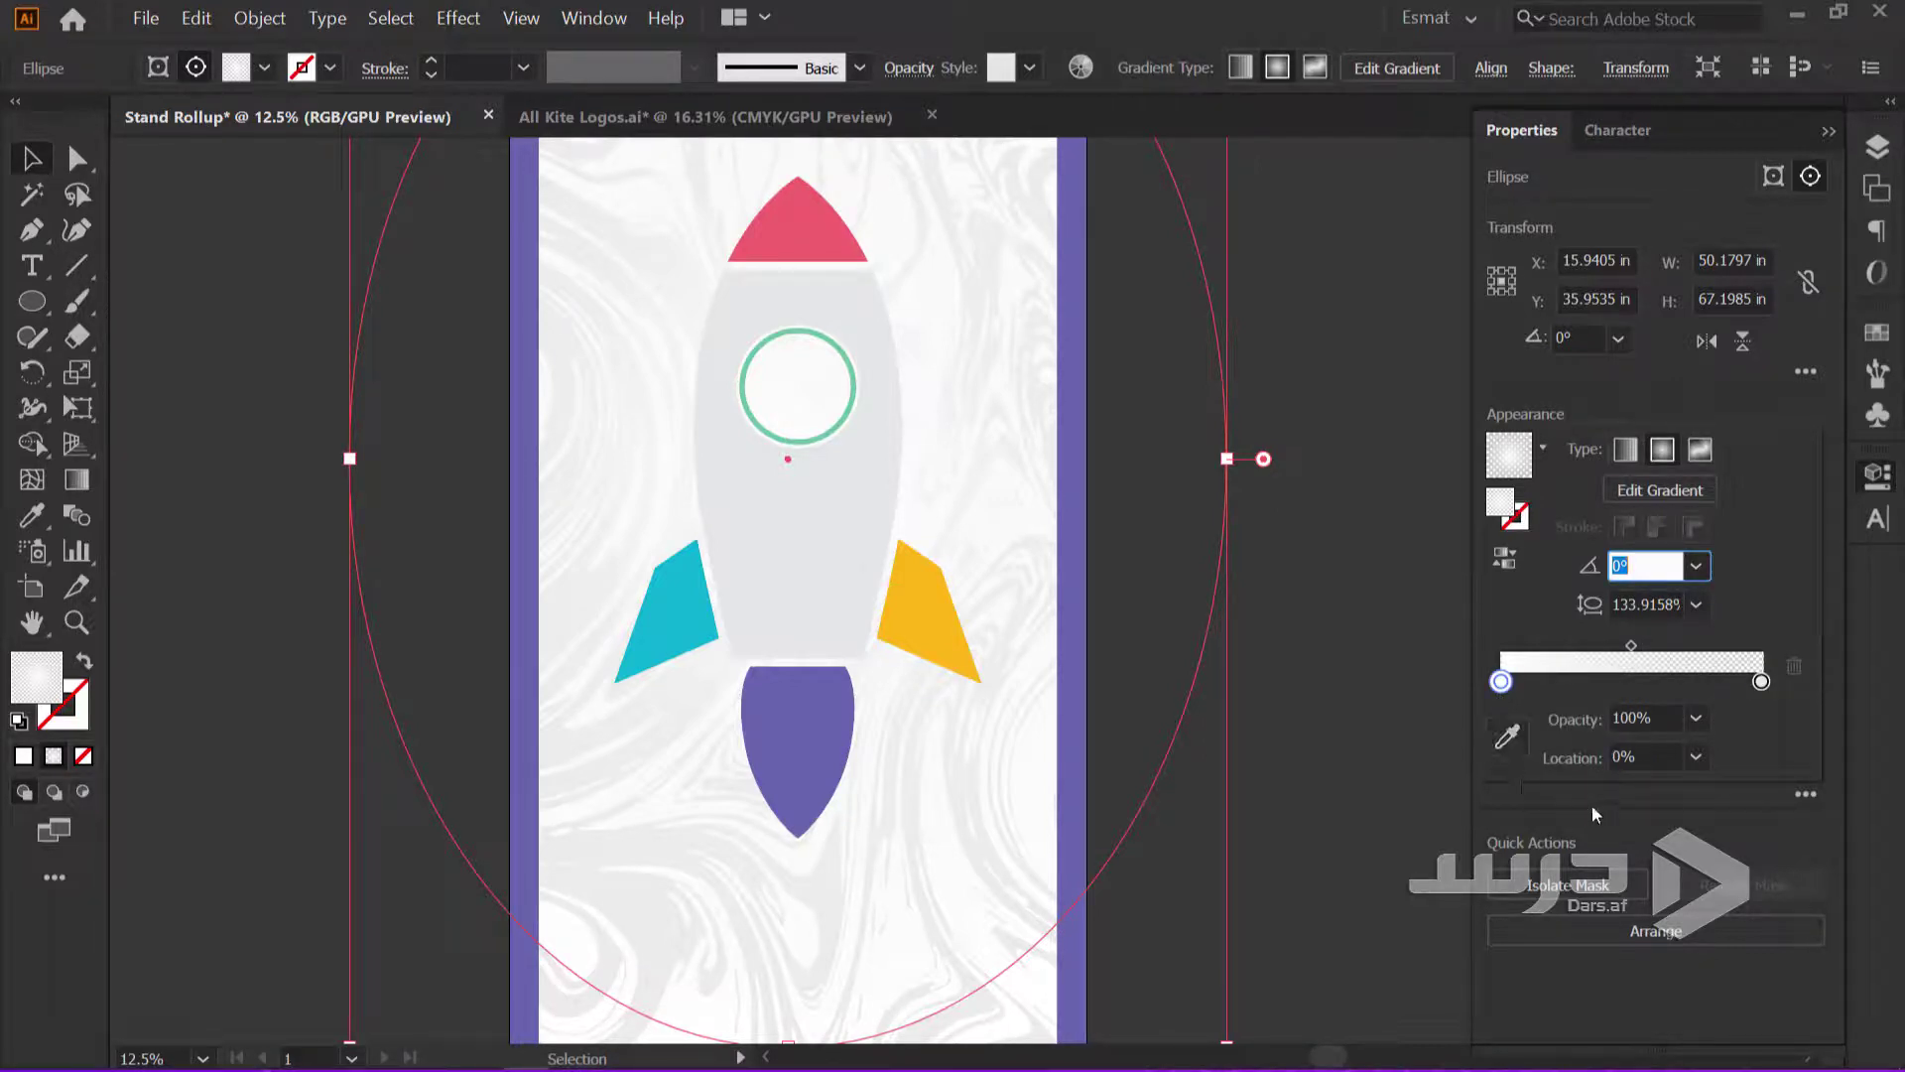
left_click(1771, 686)
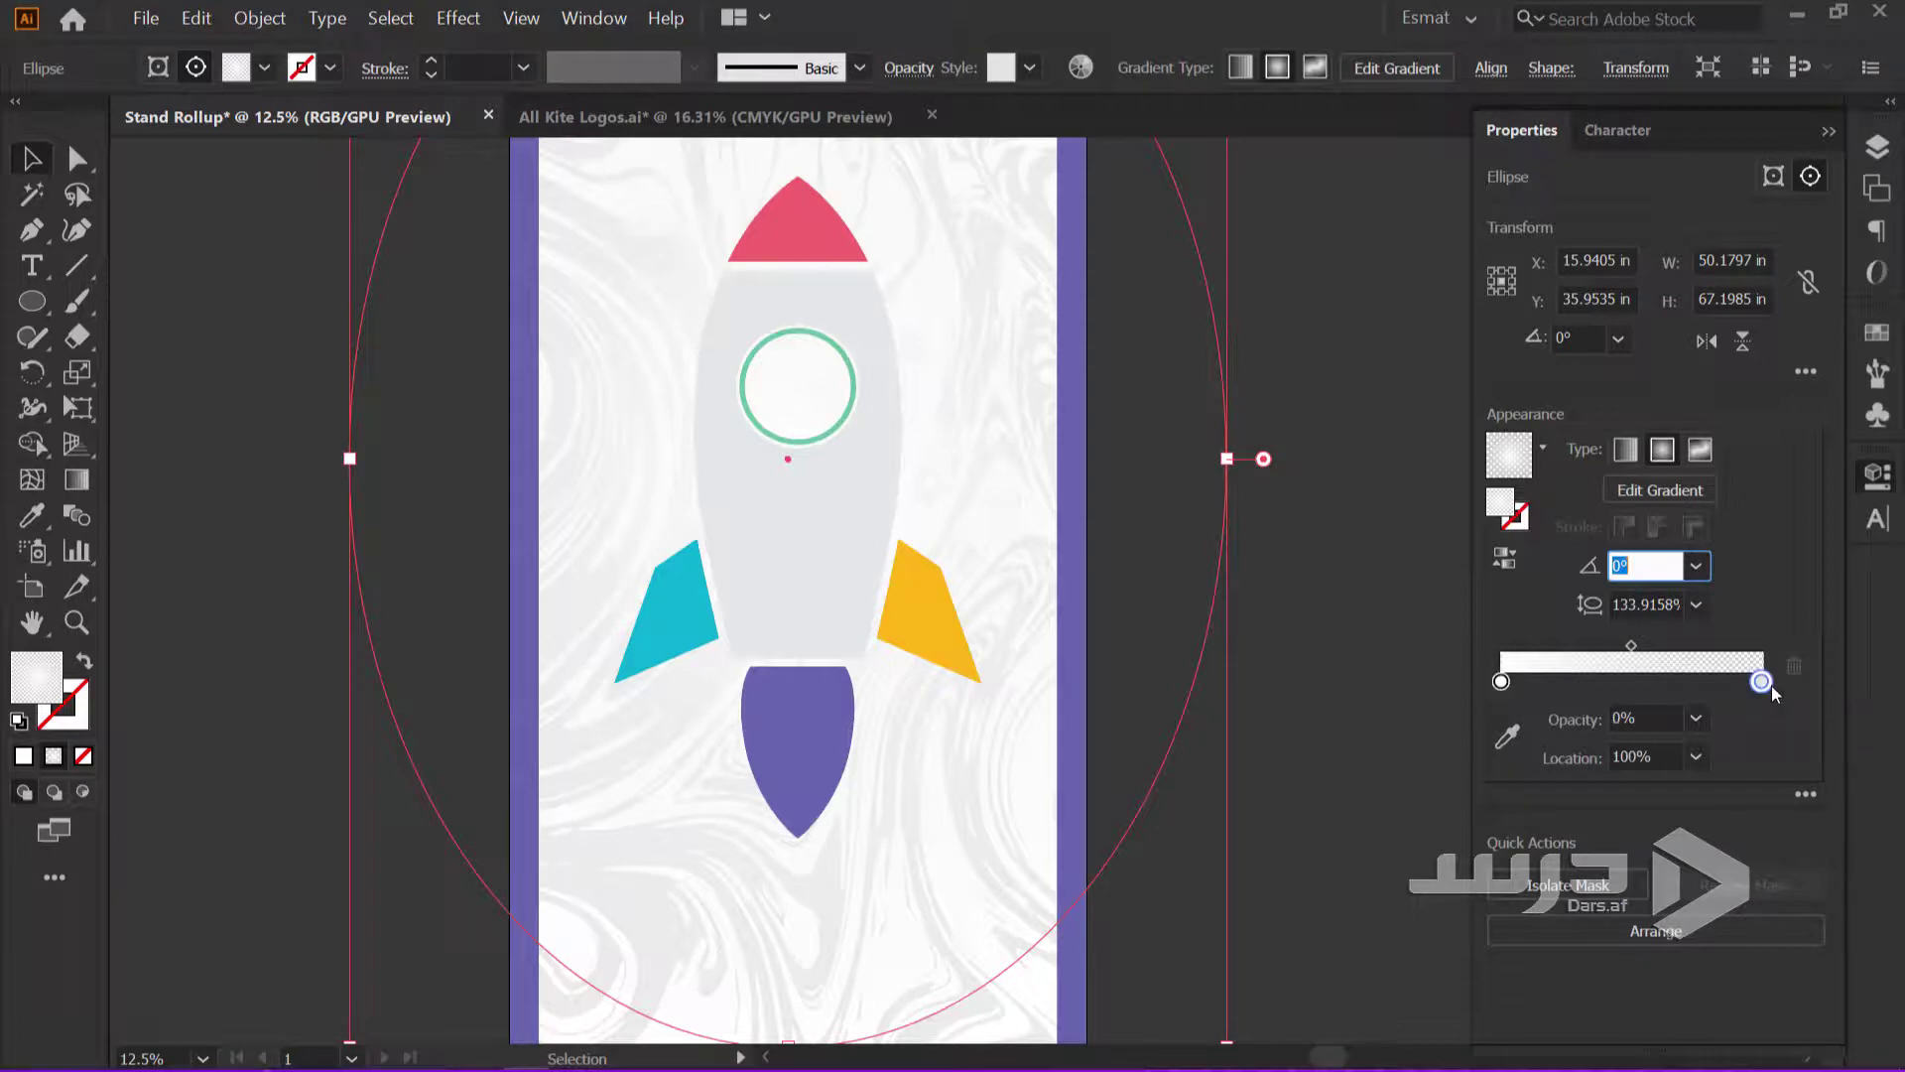
left_click(1696, 721)
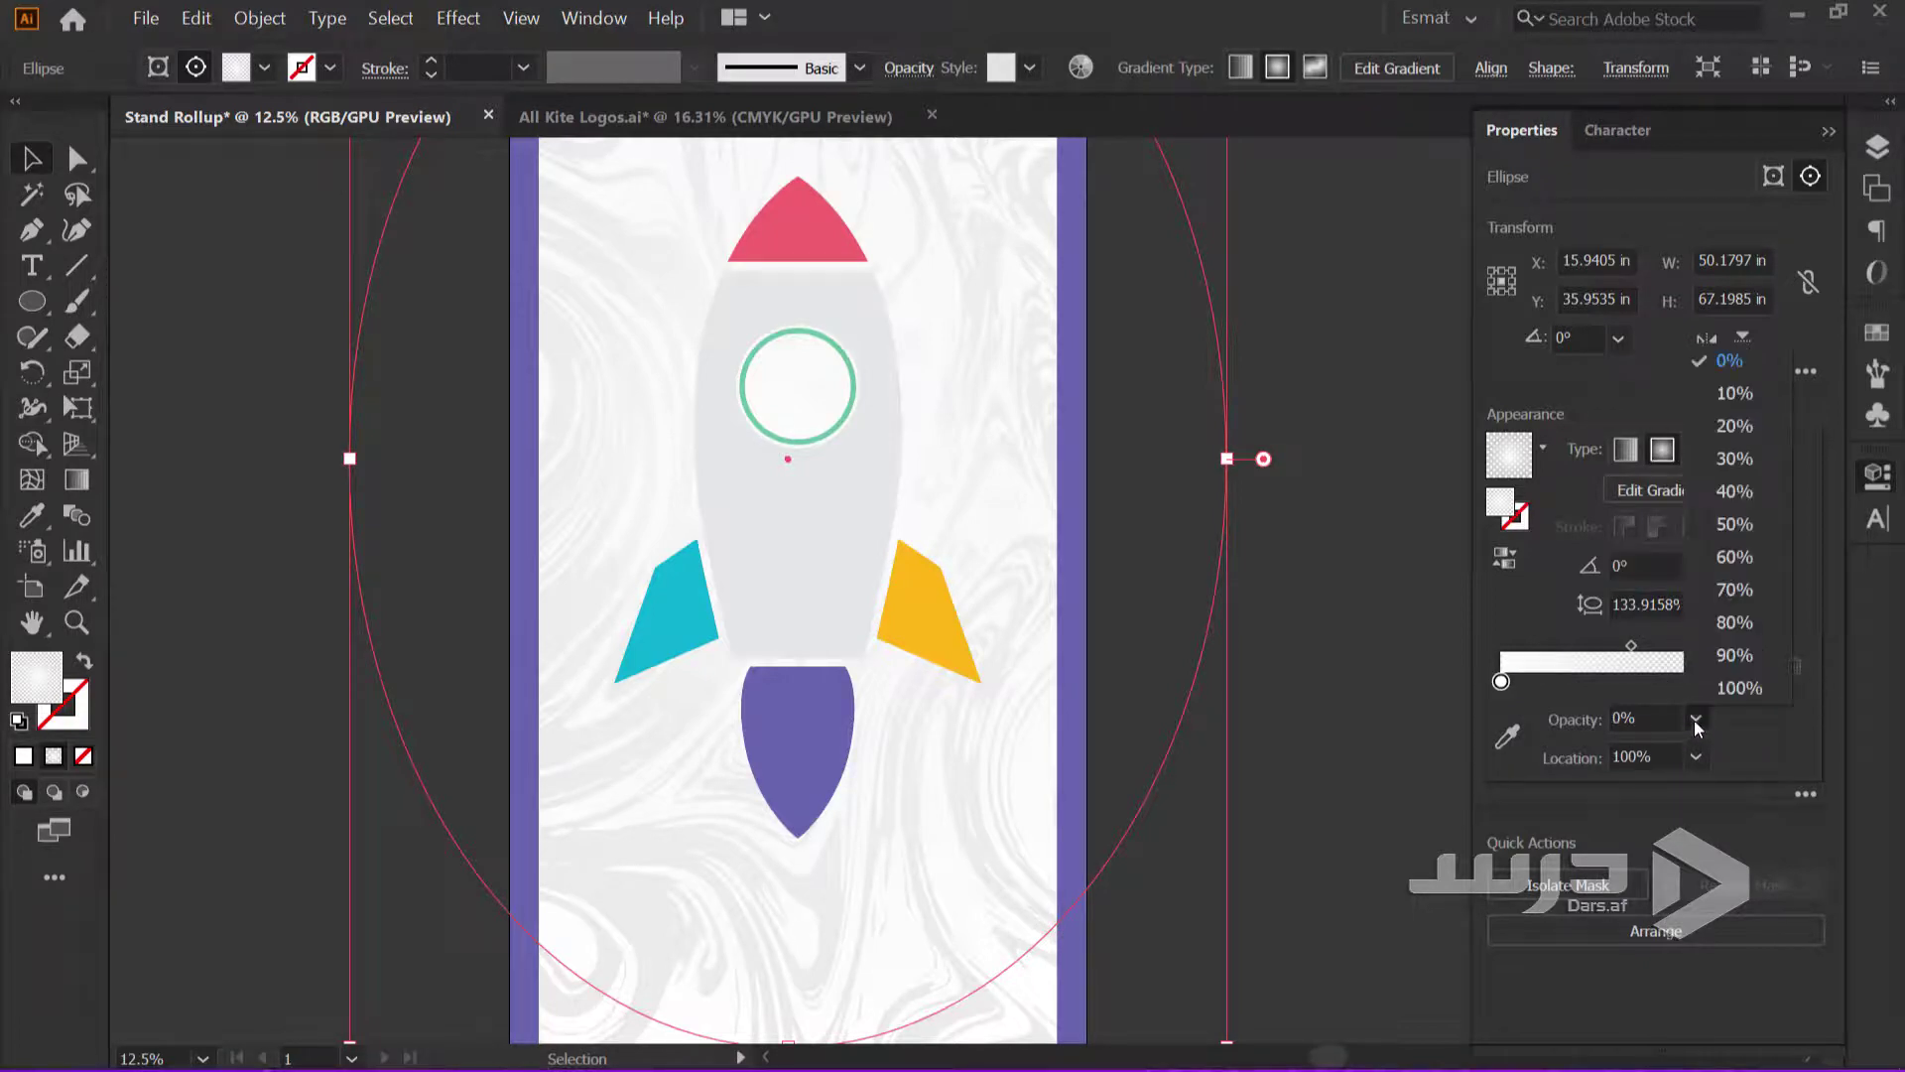
left_click(1746, 432)
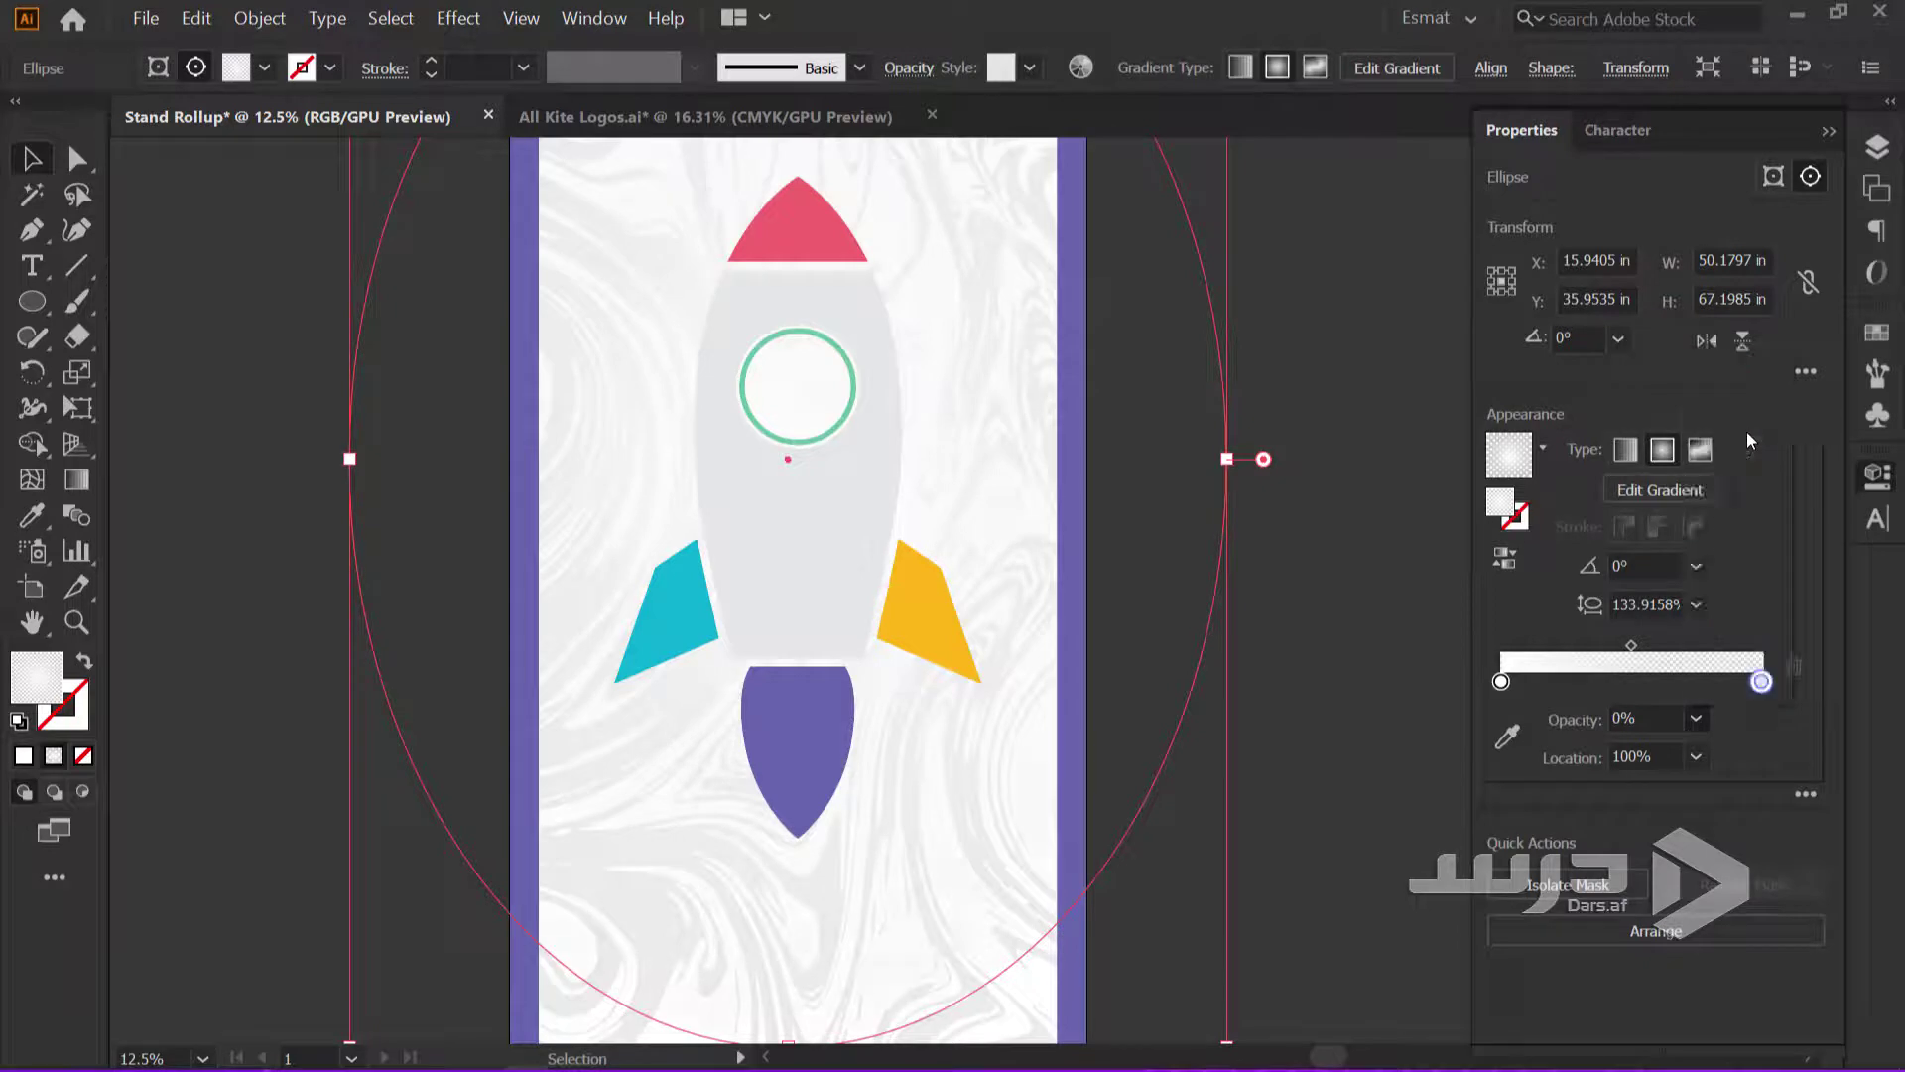
scroll(1343, 600, "up", 2)
Zoom the canvas from 12.5% to 25% on the rocket's porthole and fins
scroll(1344, 605, "up", 2)
scroll(1380, 522, "up", 1)
left_click(1379, 522)
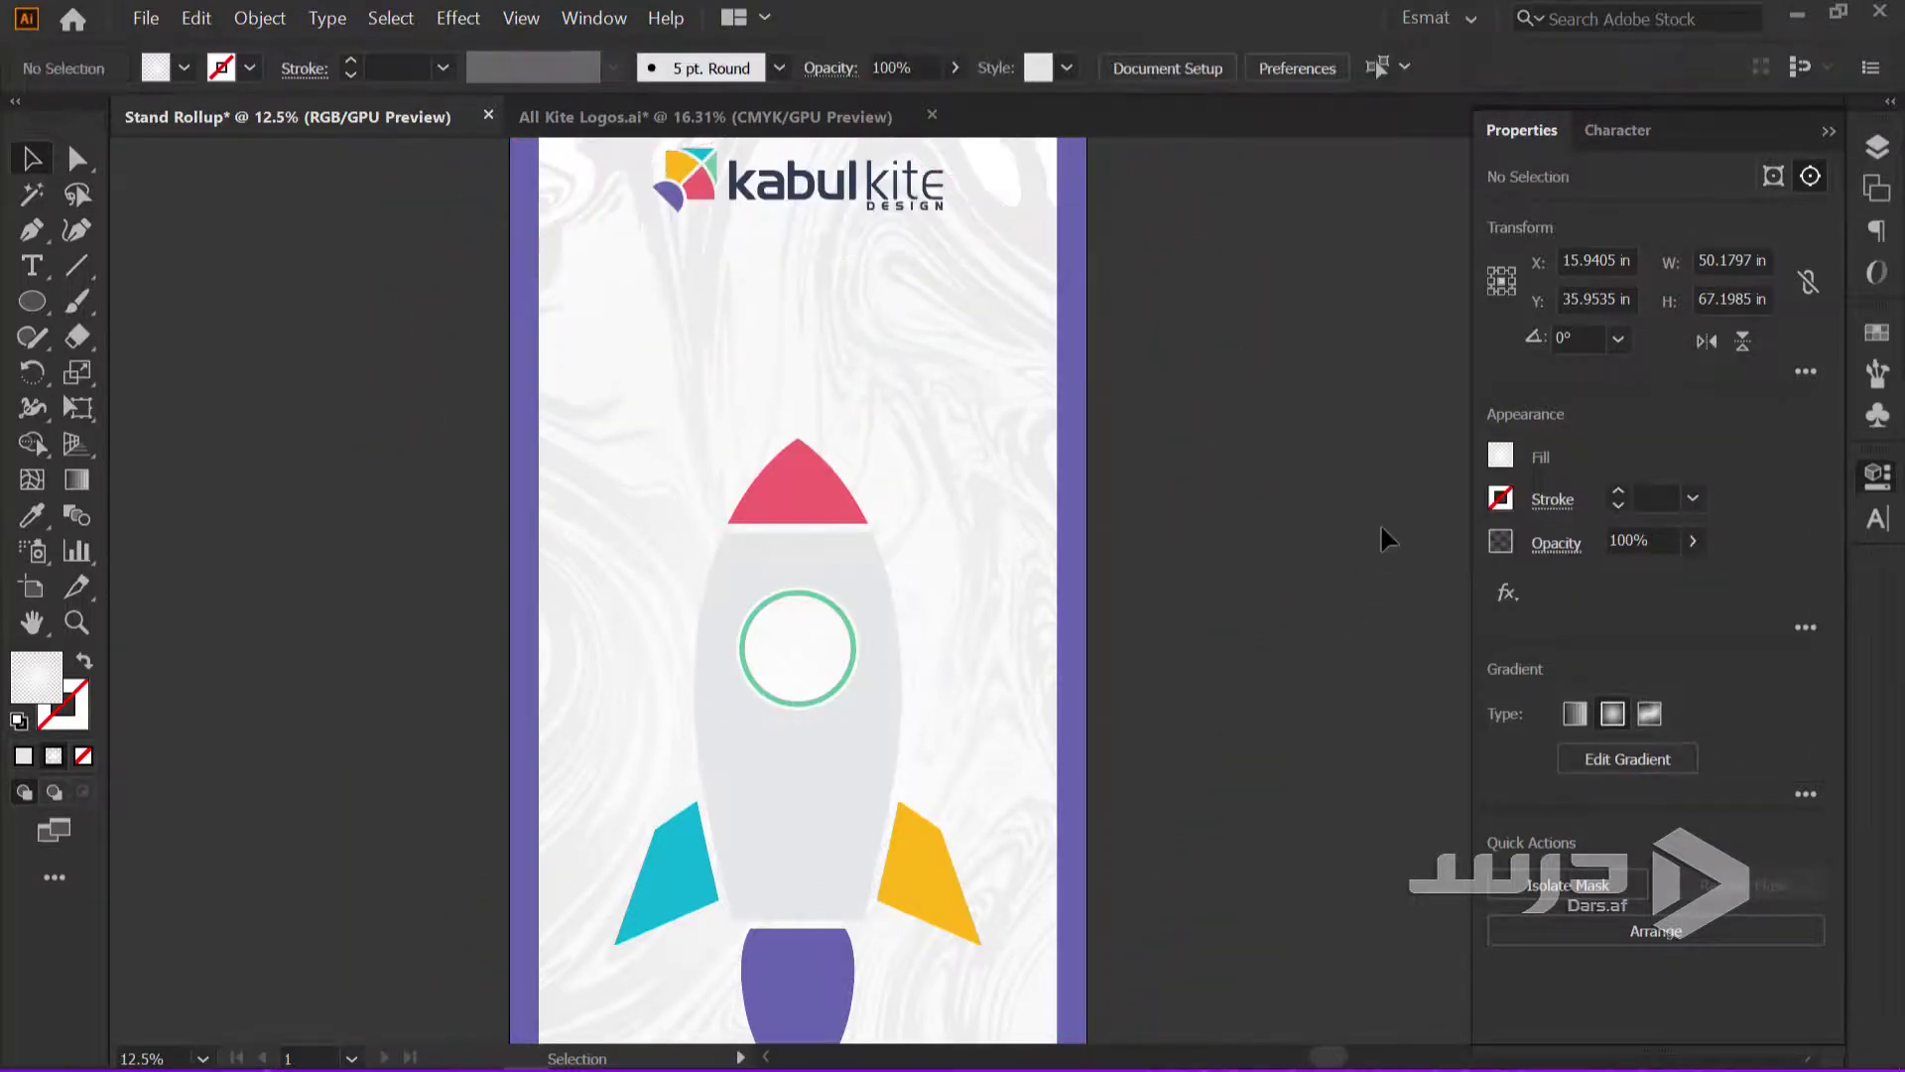
scroll(1243, 710, "up", 2)
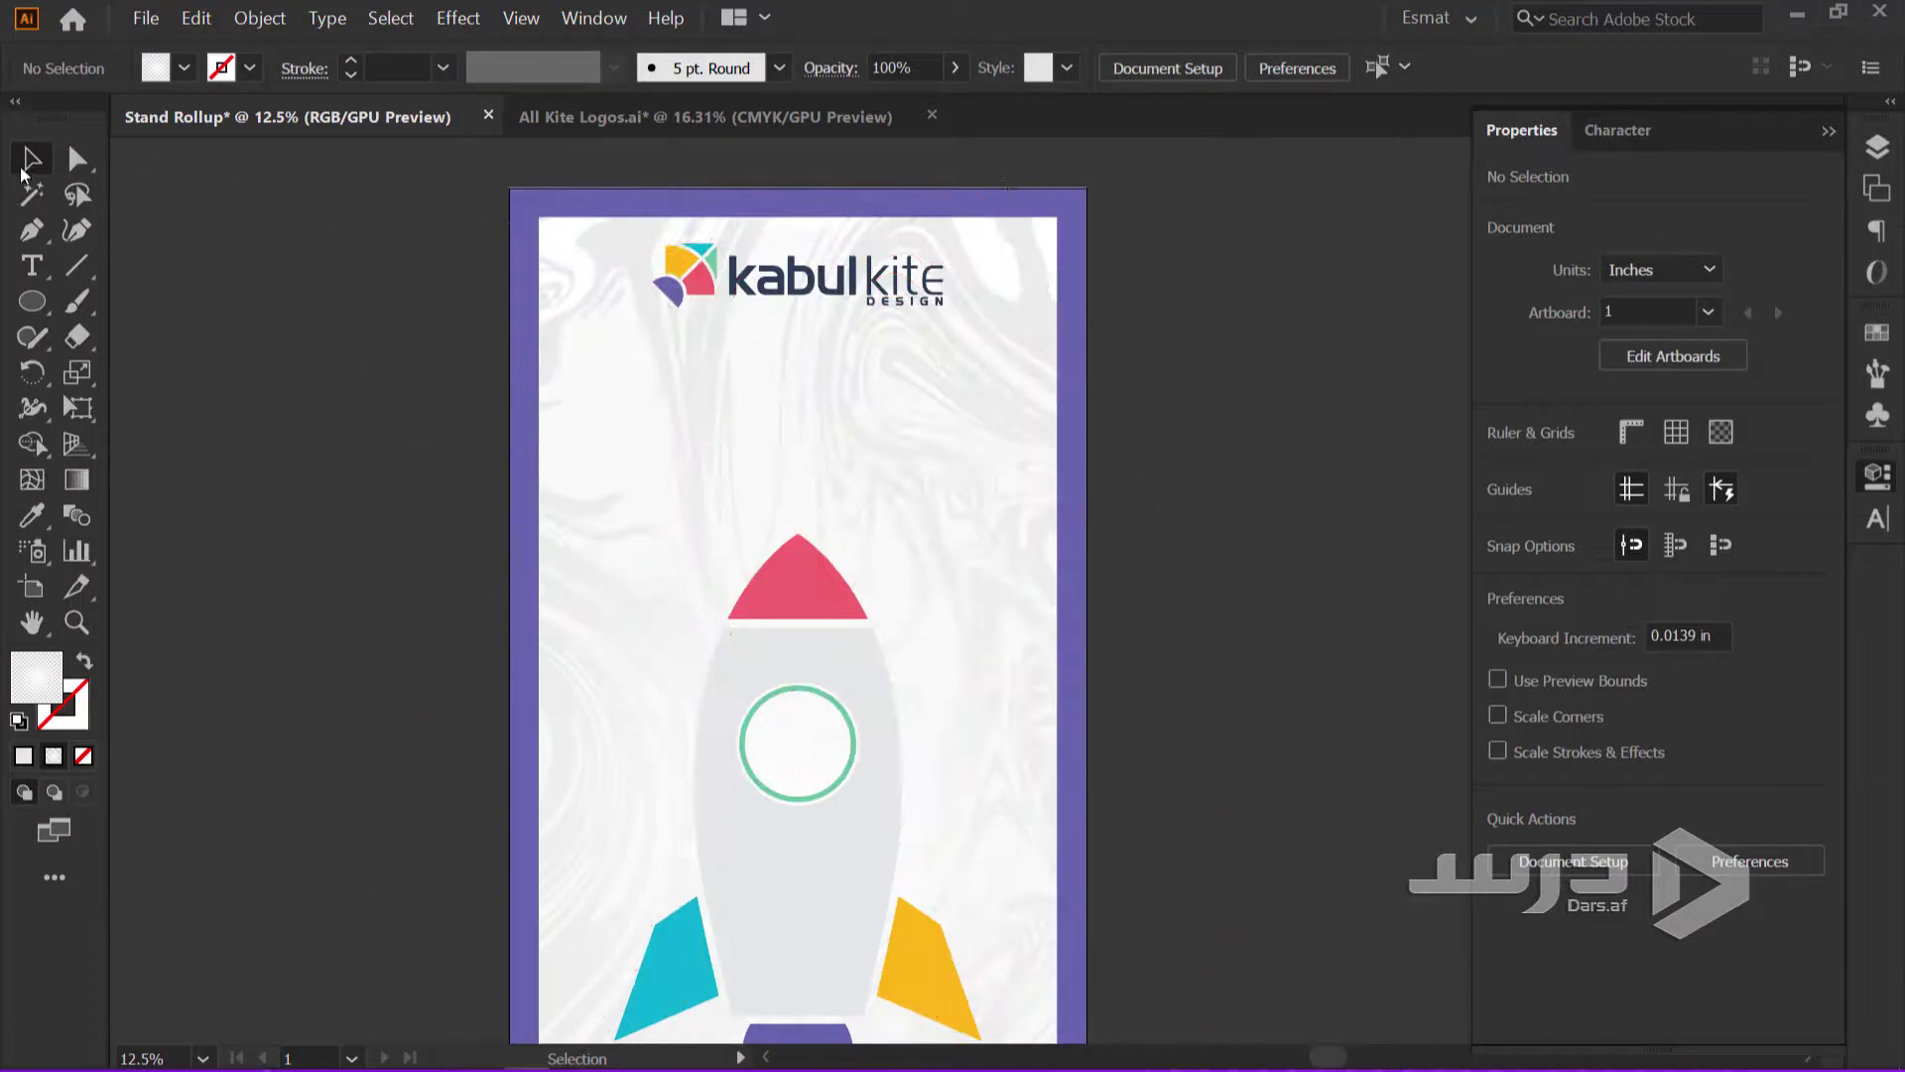
scroll(1046, 596, "down", 3)
scroll(1052, 600, "down", 2)
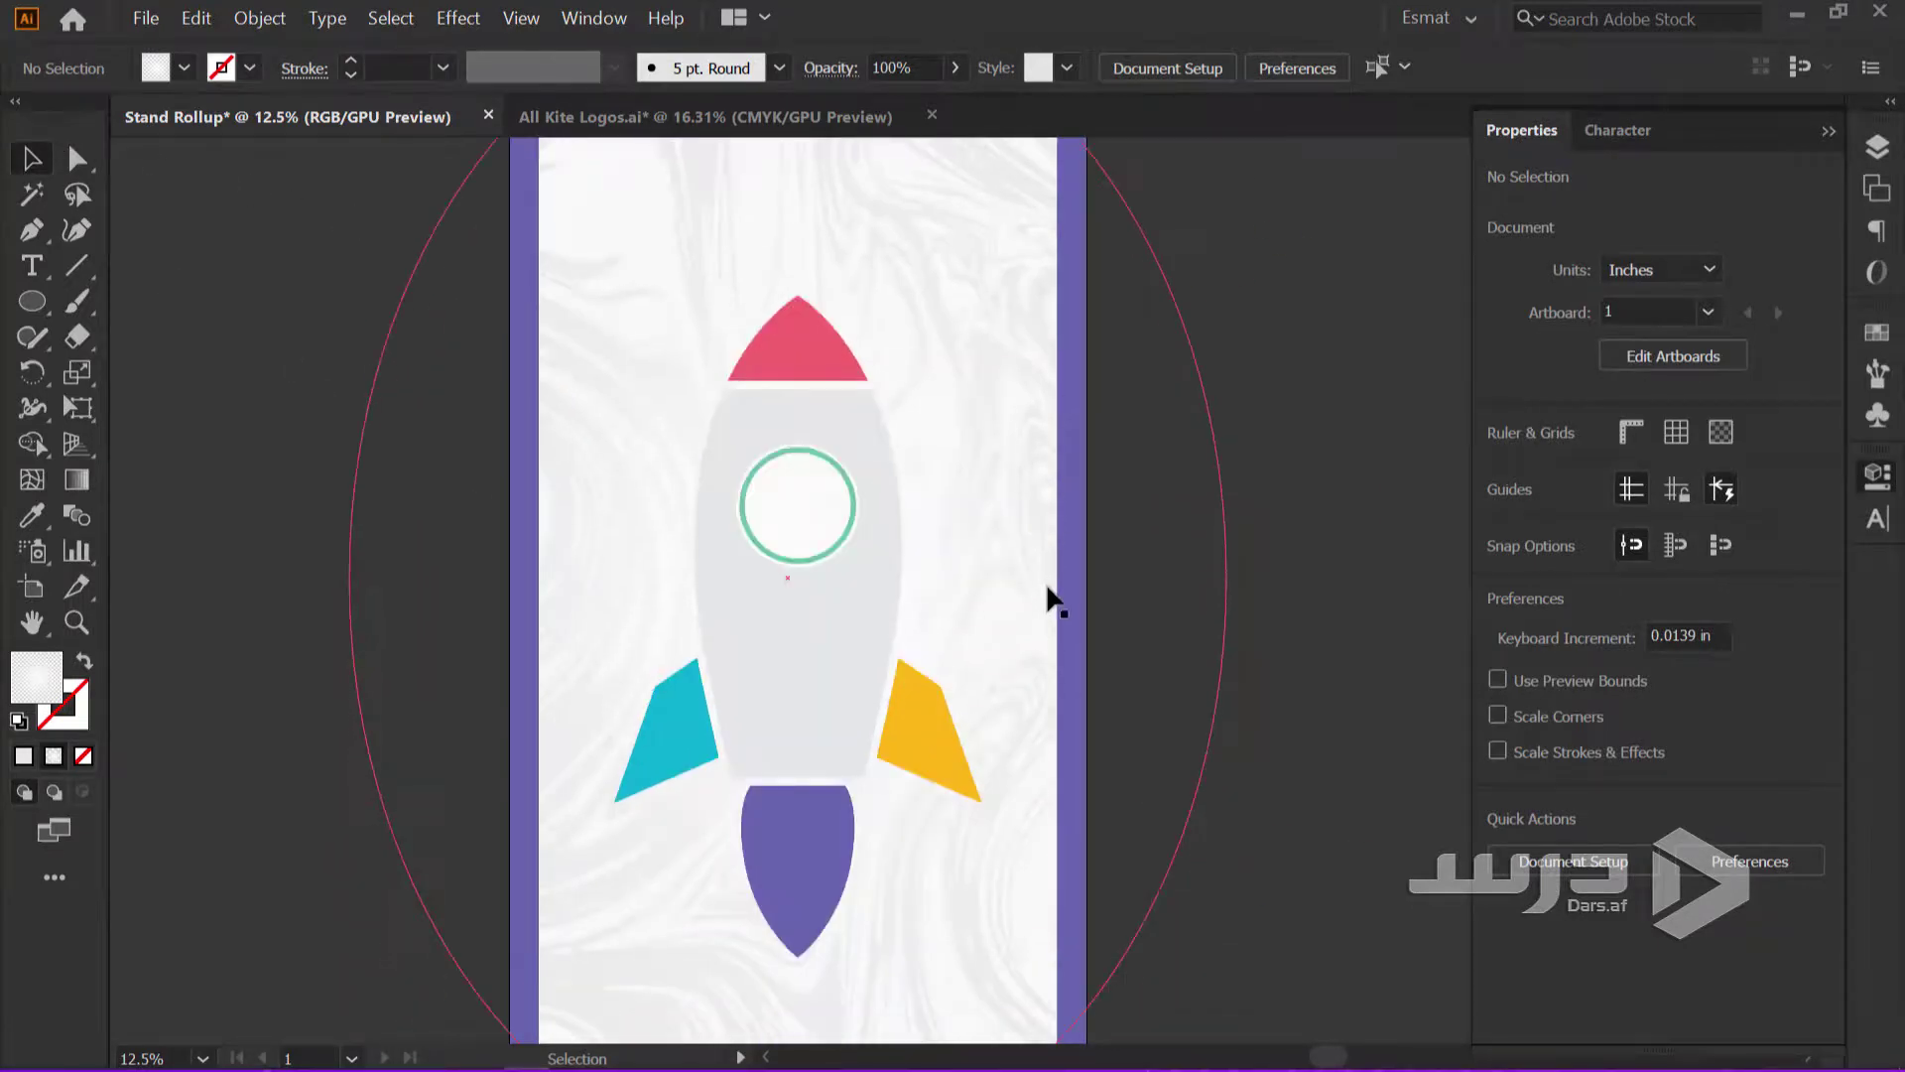
left_click(969, 638)
scroll(958, 635, "up", 5)
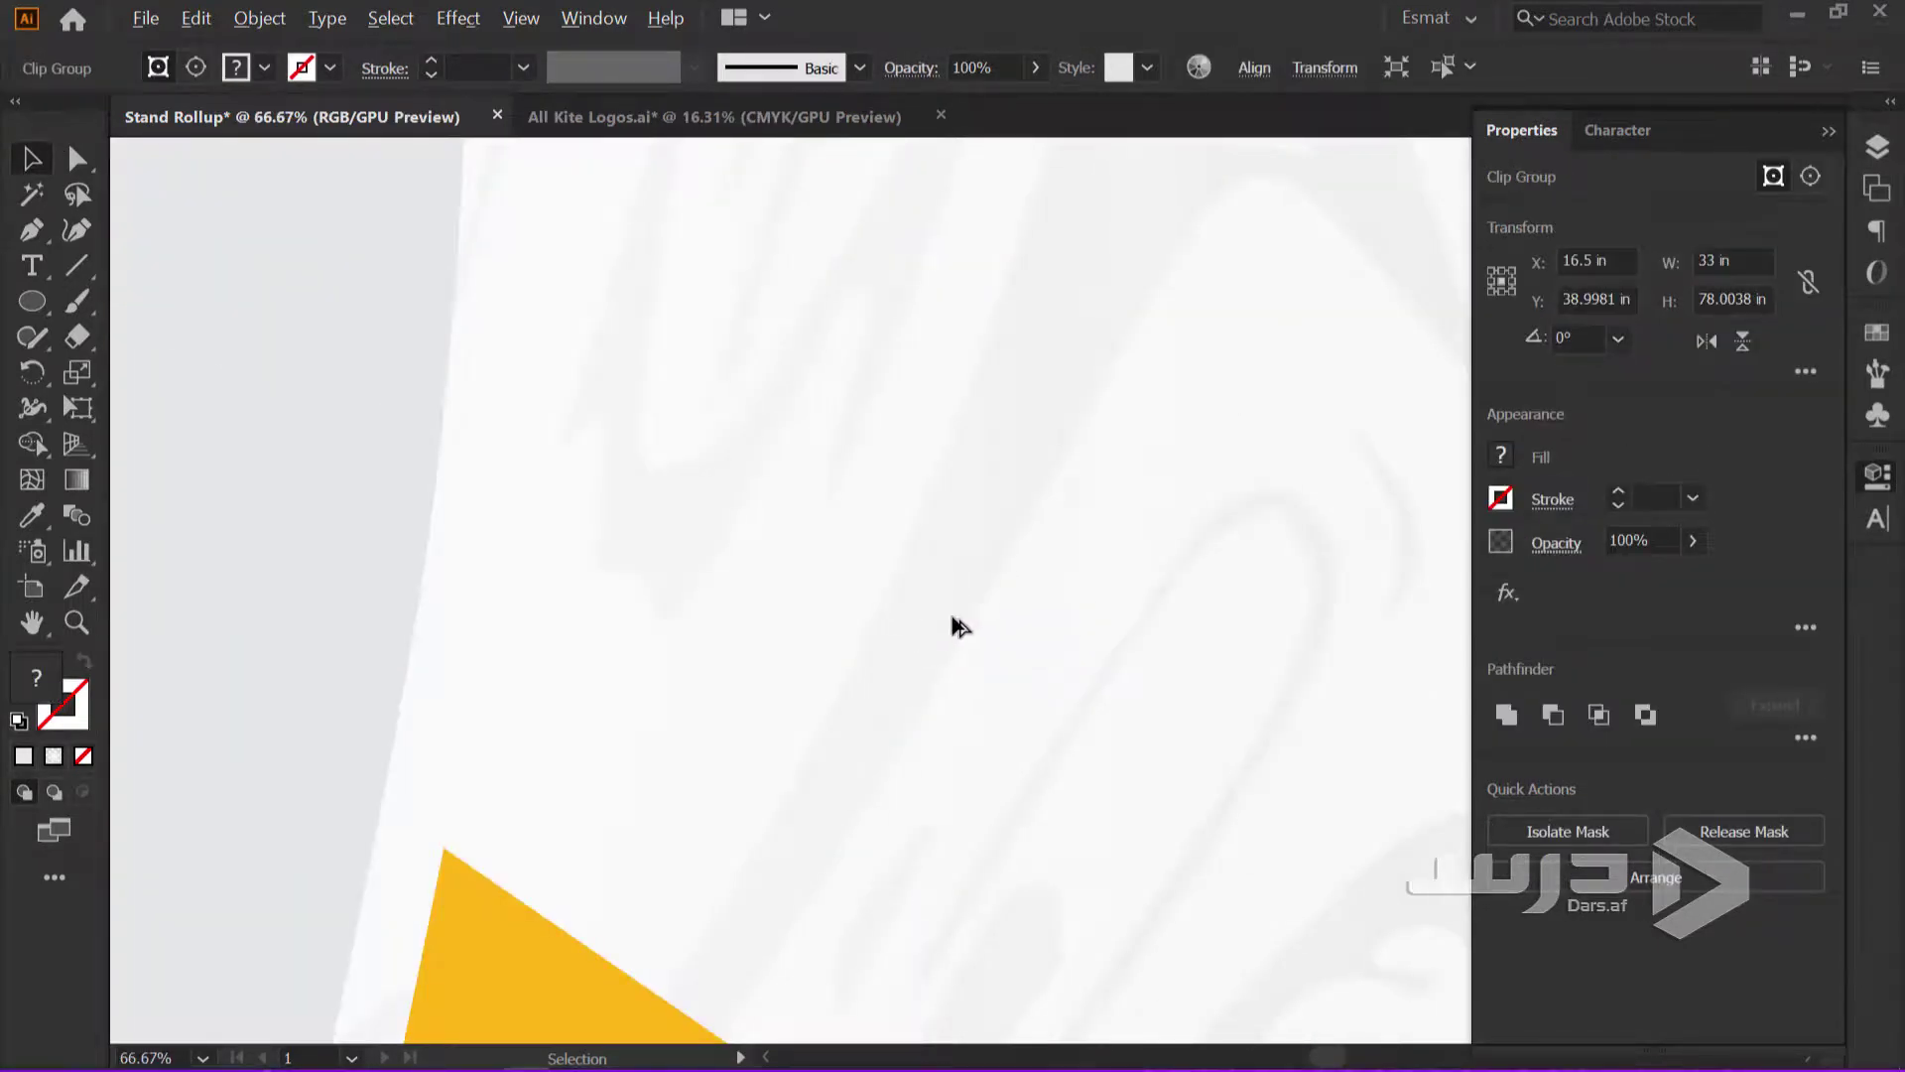
scroll(958, 628, "down", 5)
scroll(958, 630, "down", 2)
scroll(928, 660, "up", 2)
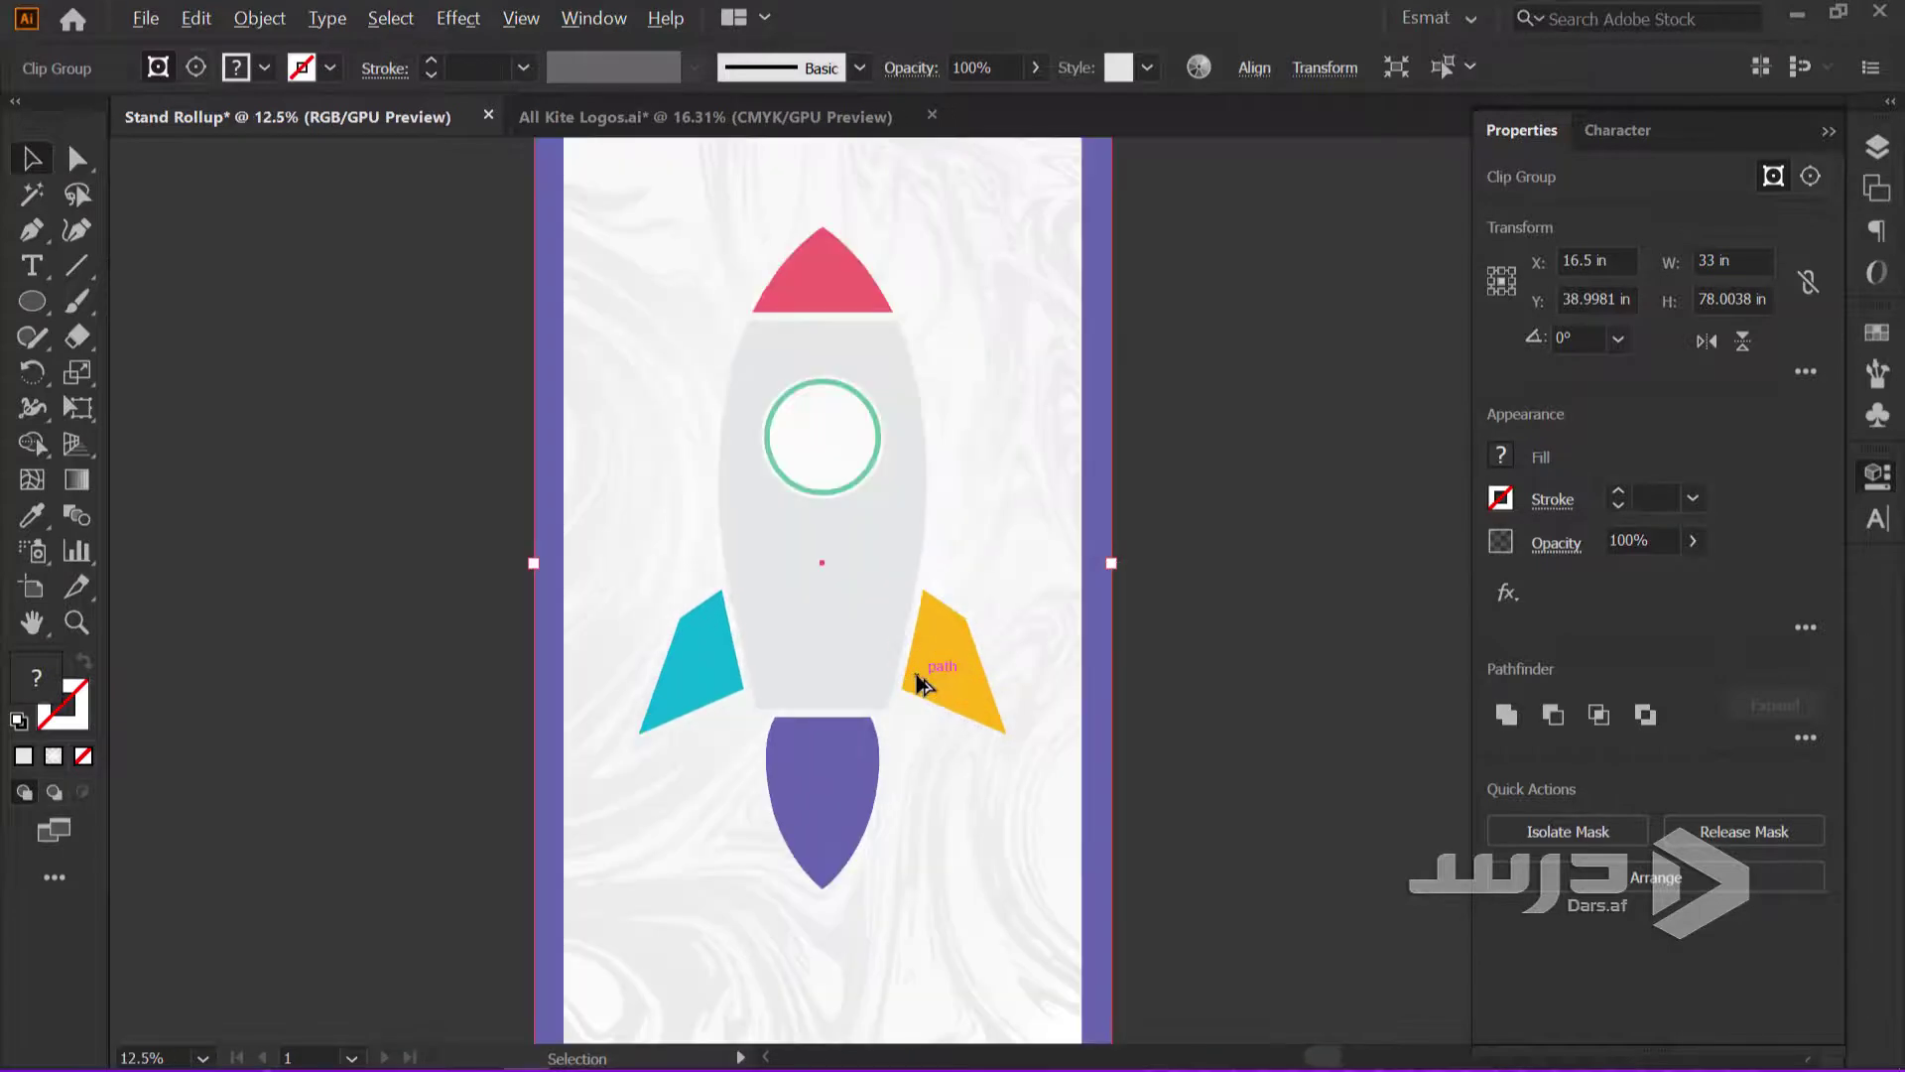
scroll(977, 685, "up", 3)
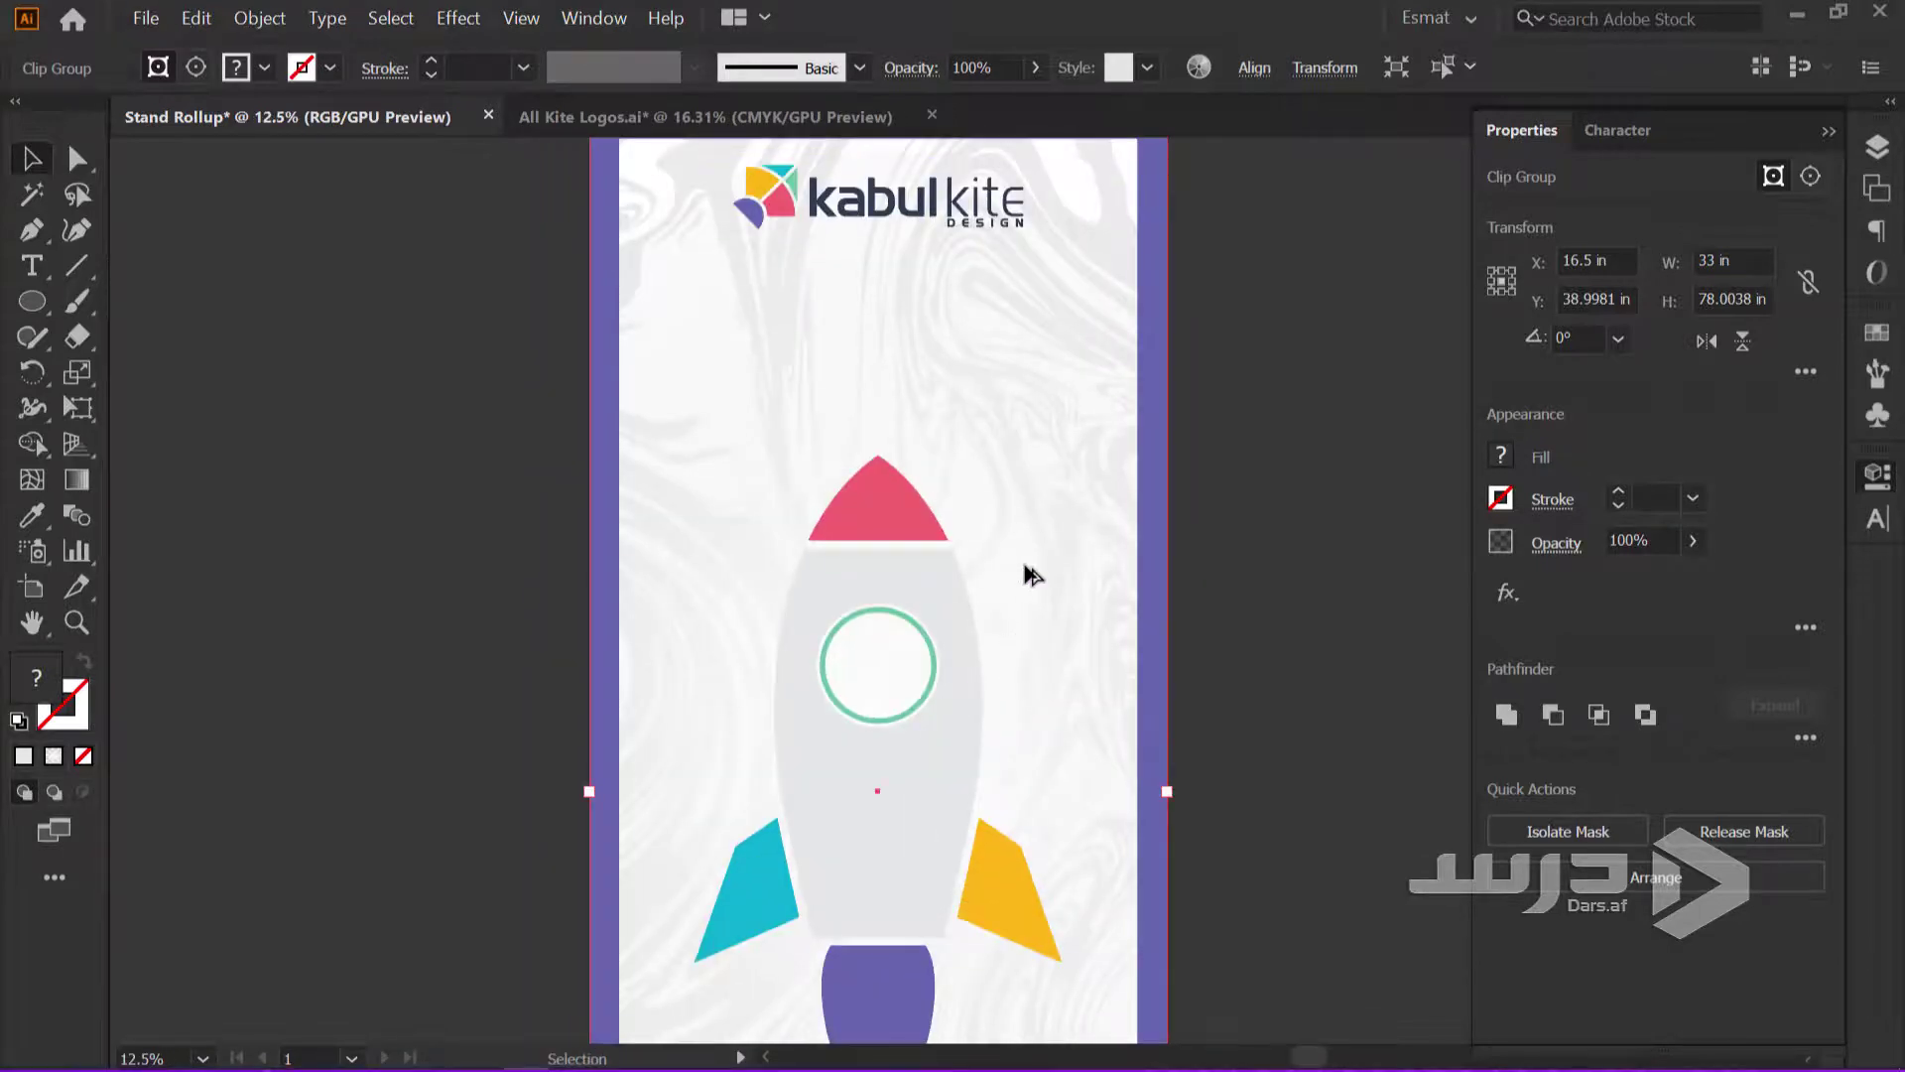
scroll(1032, 574, "down", 1)
left_click(1252, 676)
scroll(1256, 695, "down", 2)
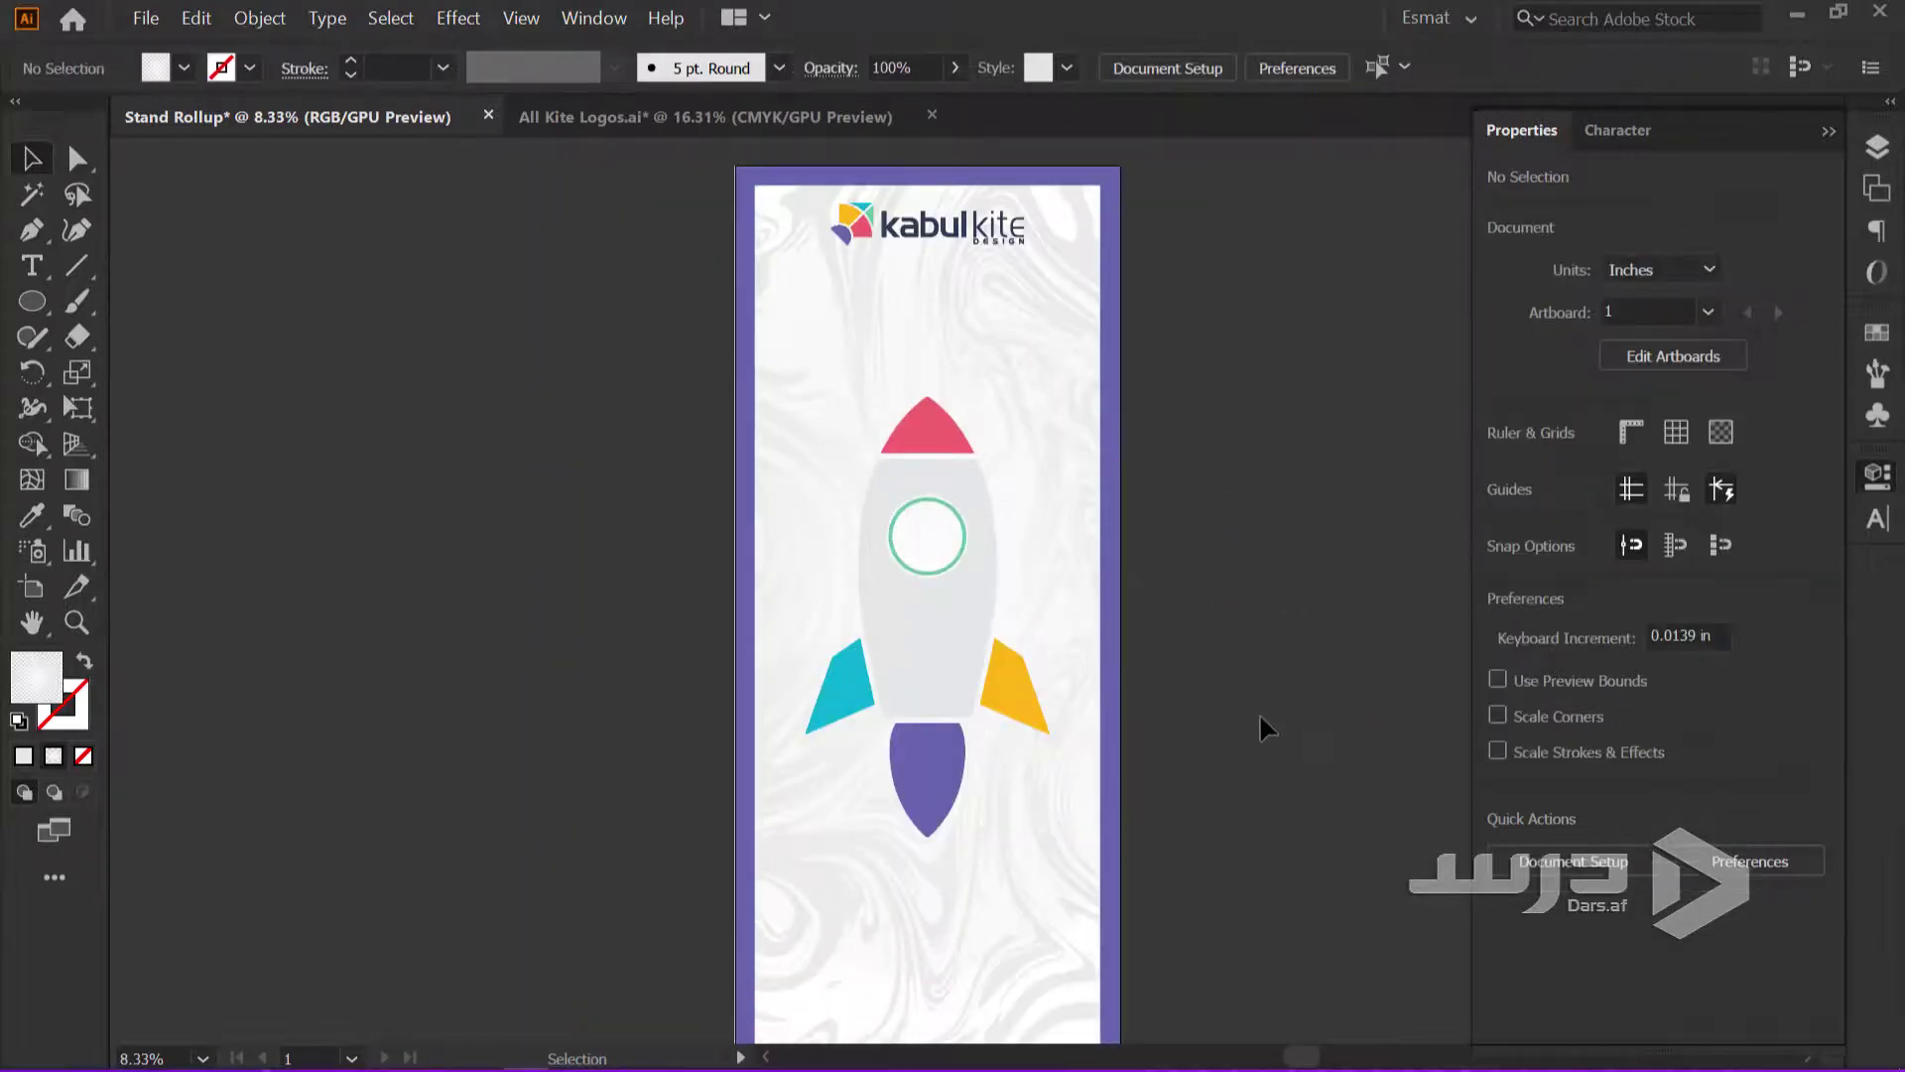
scroll(1261, 715, "up", 1)
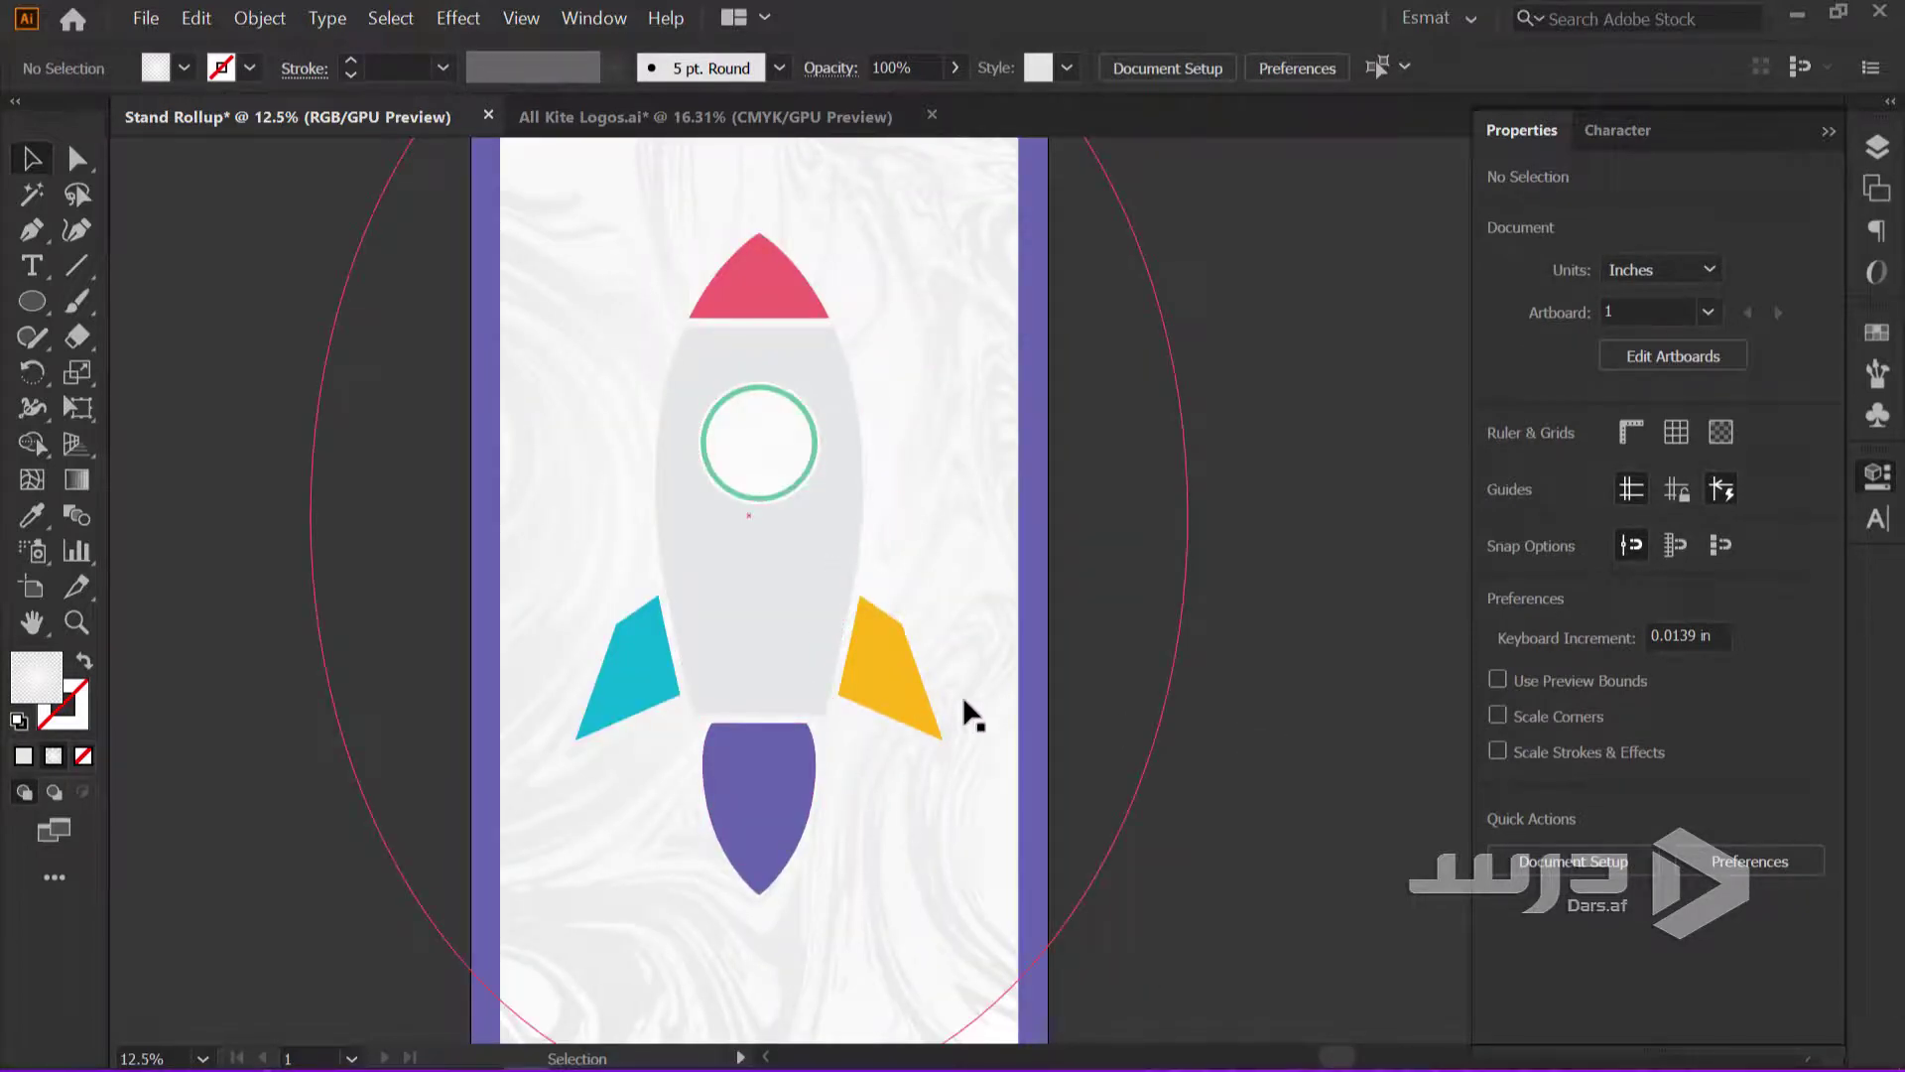
scroll(963, 694, "down", 1)
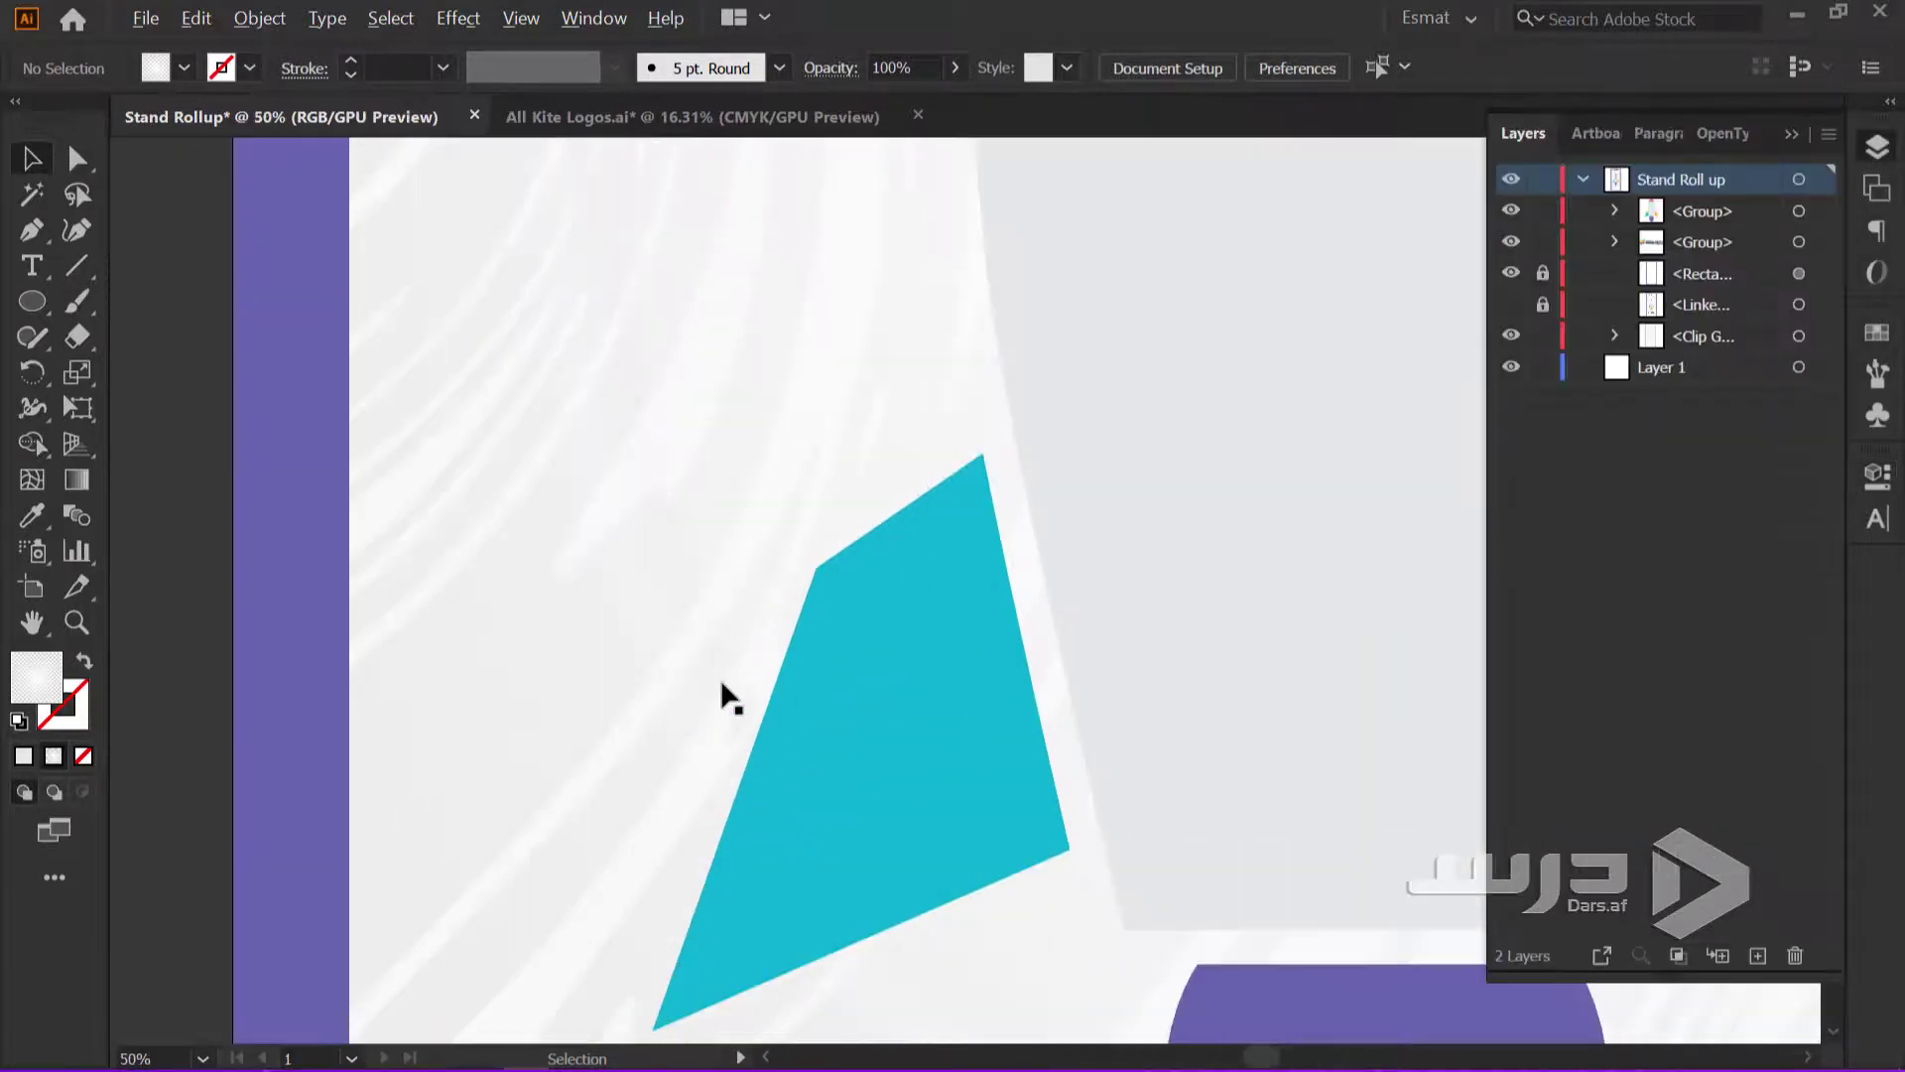
scroll(721, 682, "down", 1)
scroll(721, 683, "down", 1)
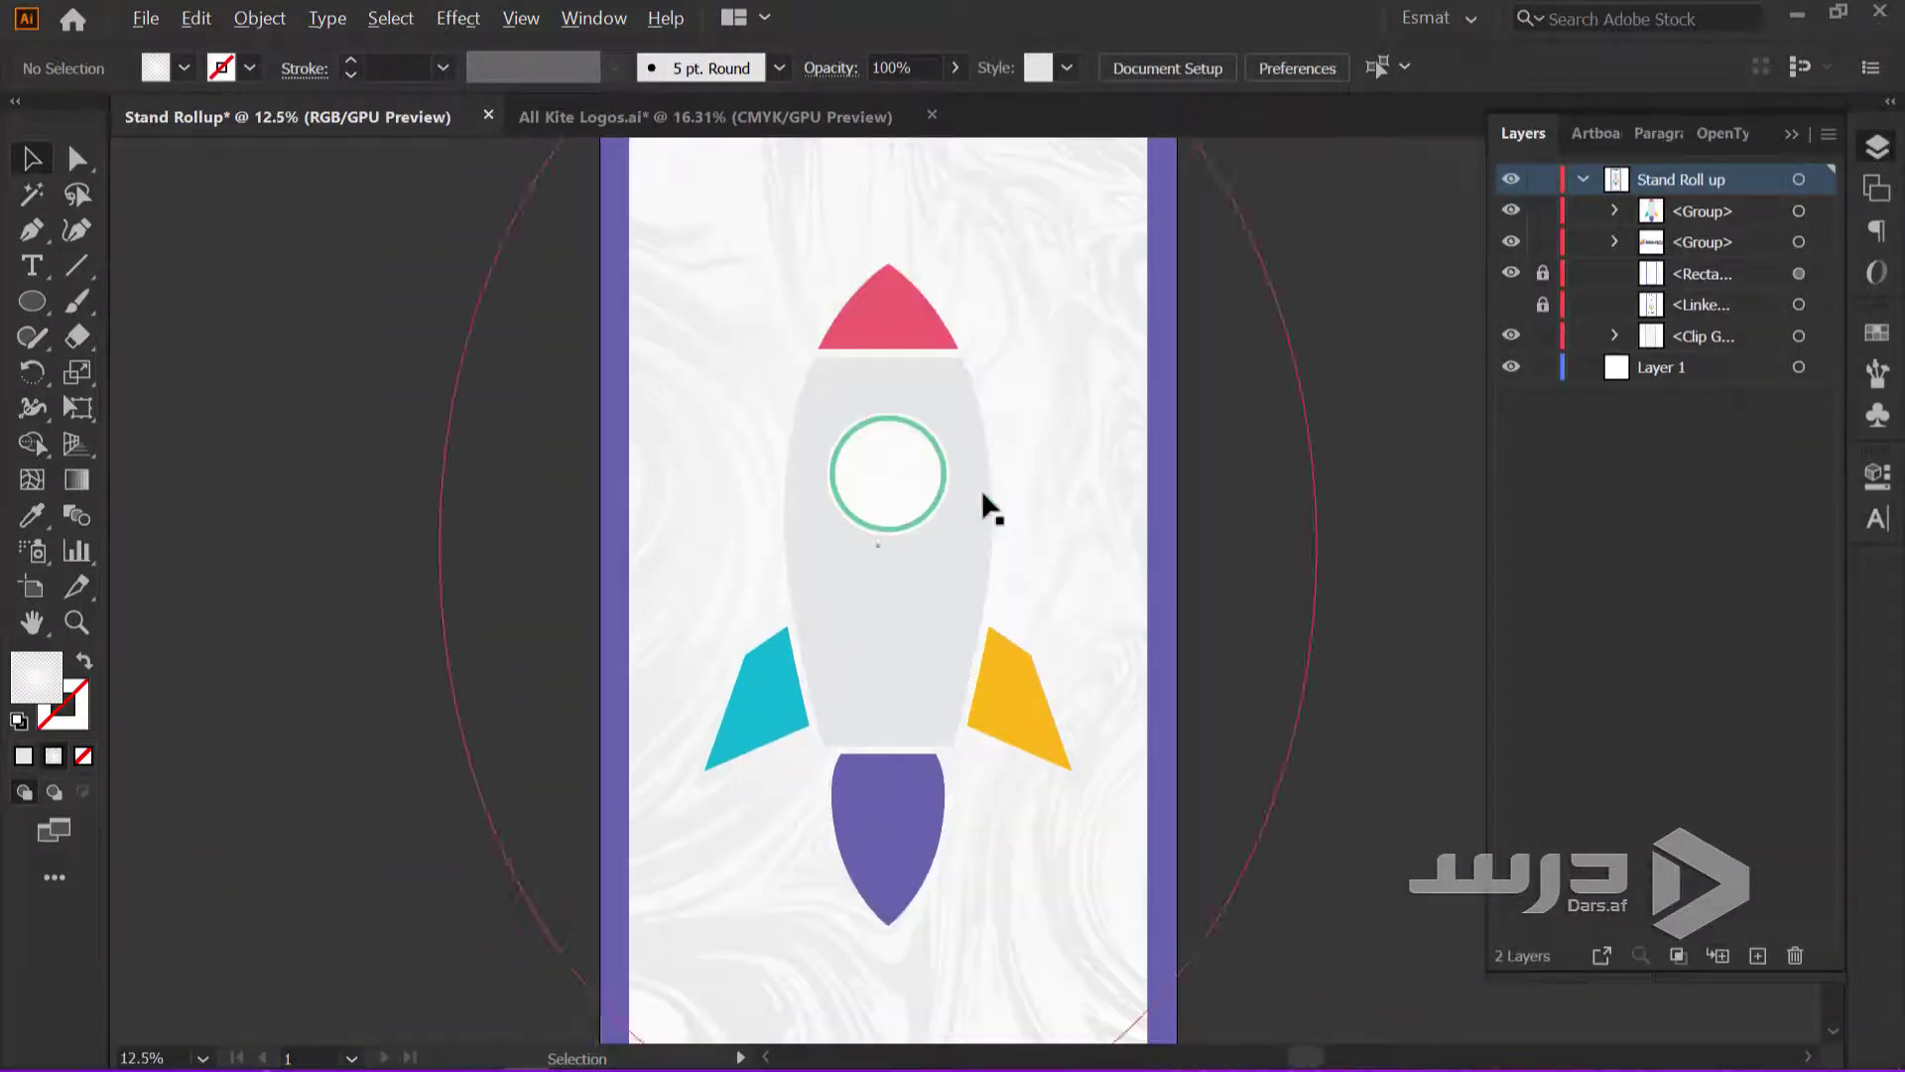
scroll(1141, 620, "up", 1)
scroll(911, 608, "down", 1)
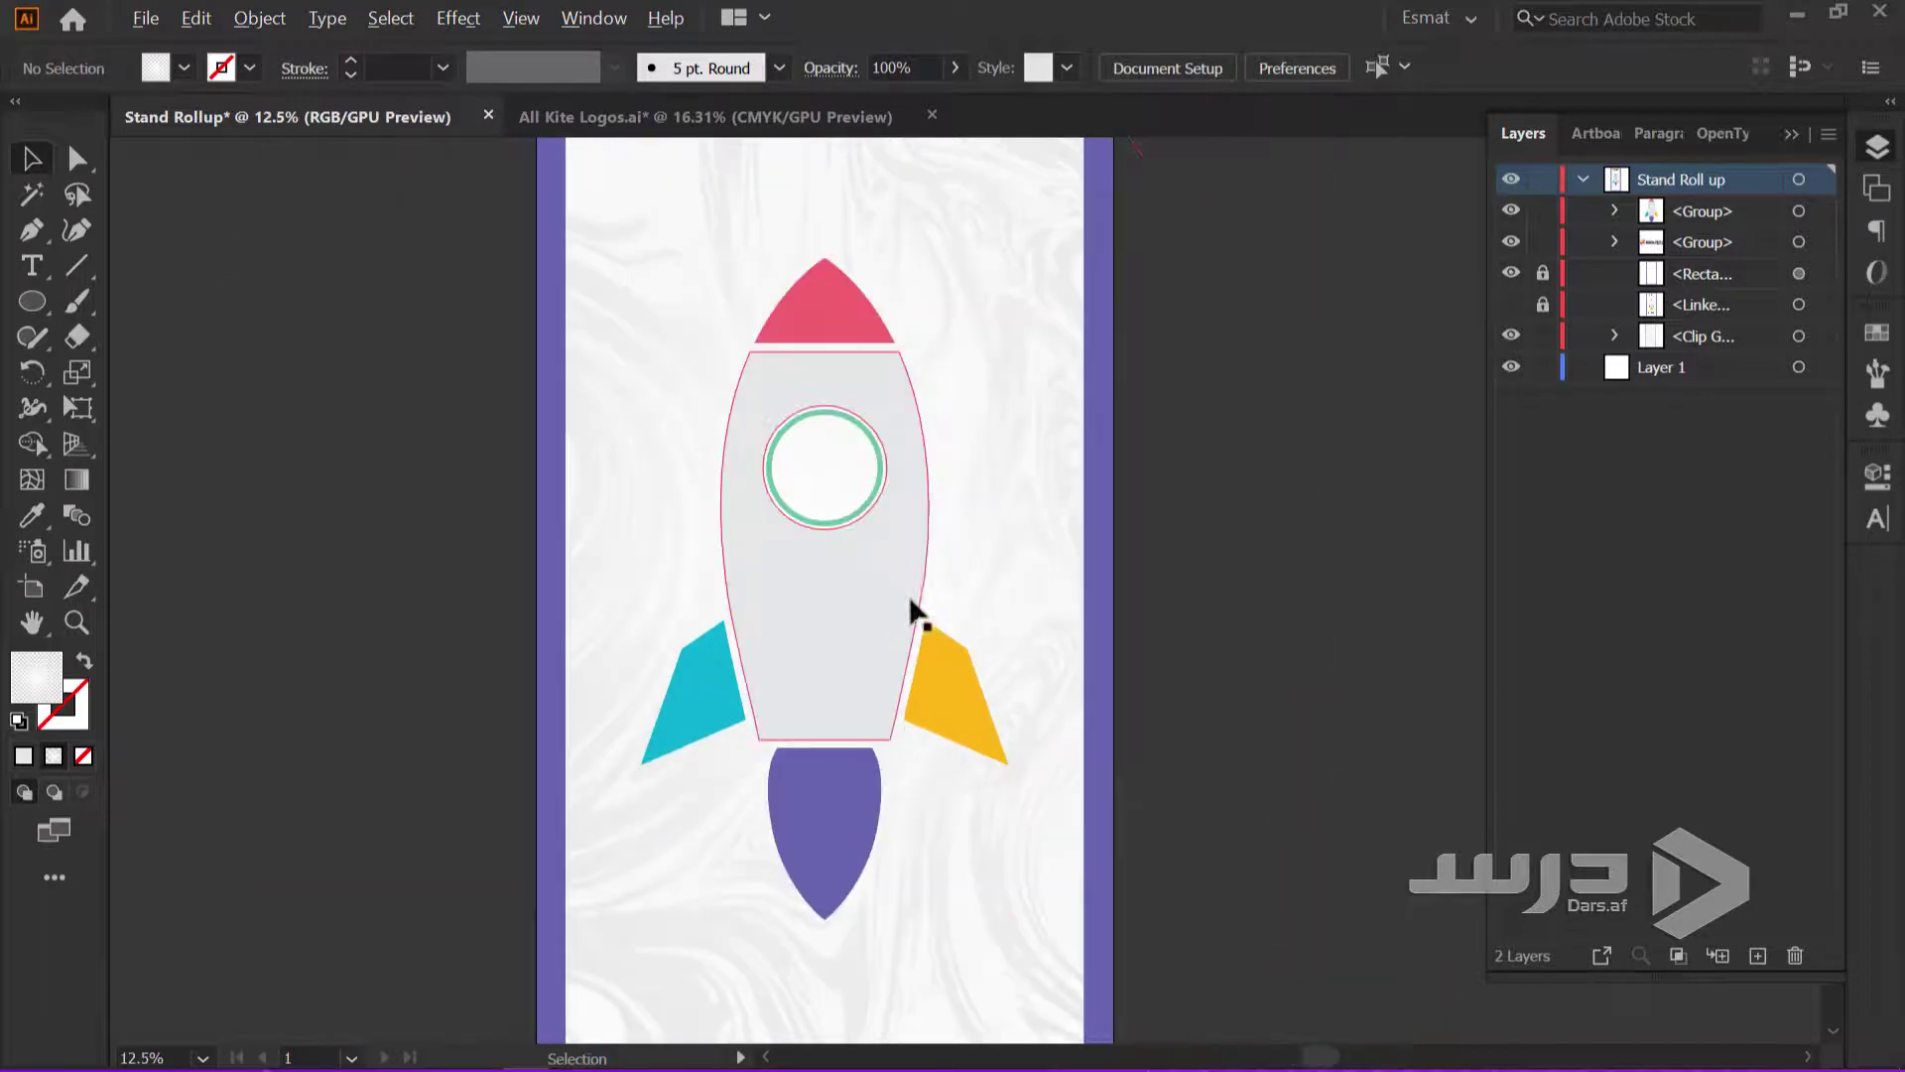
scroll(834, 534, "up", 1)
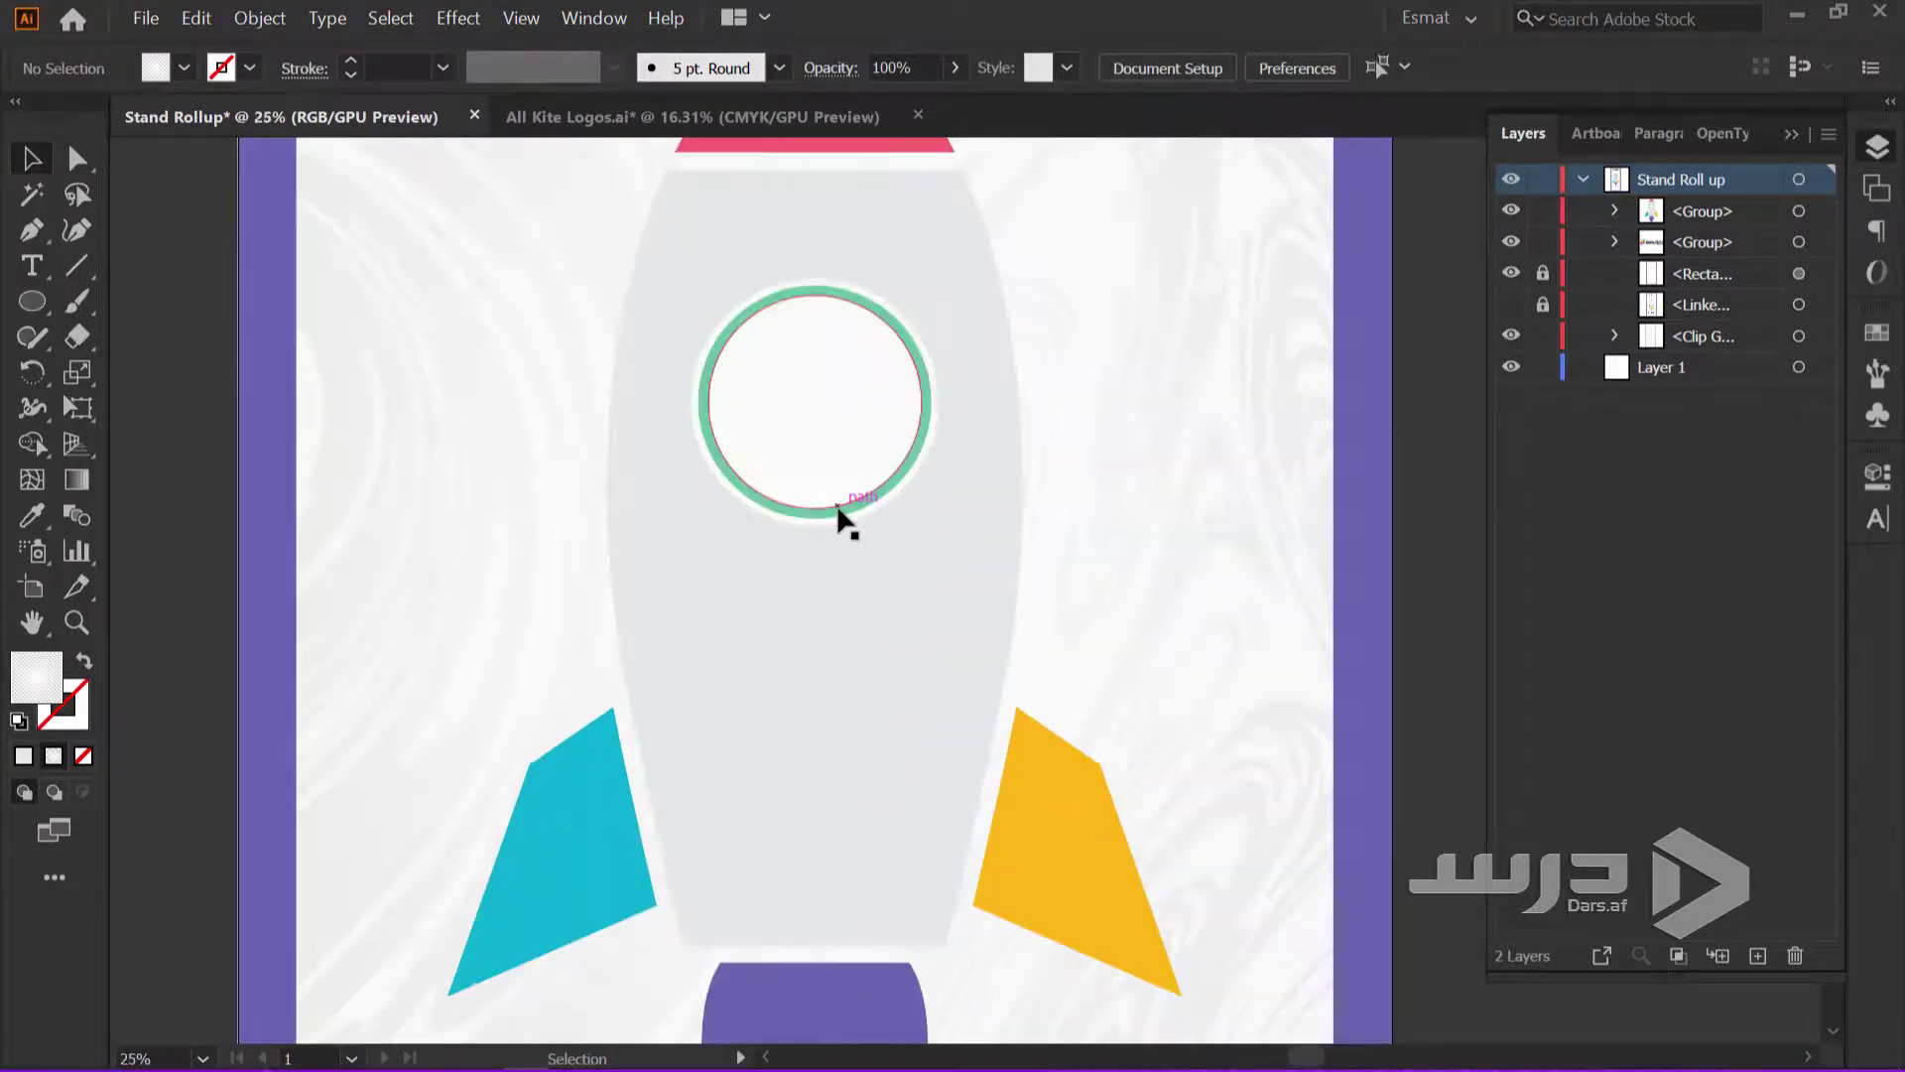
Recolour the rocket's porthole ring purple and its flame yellow-orange
double_click(836, 504)
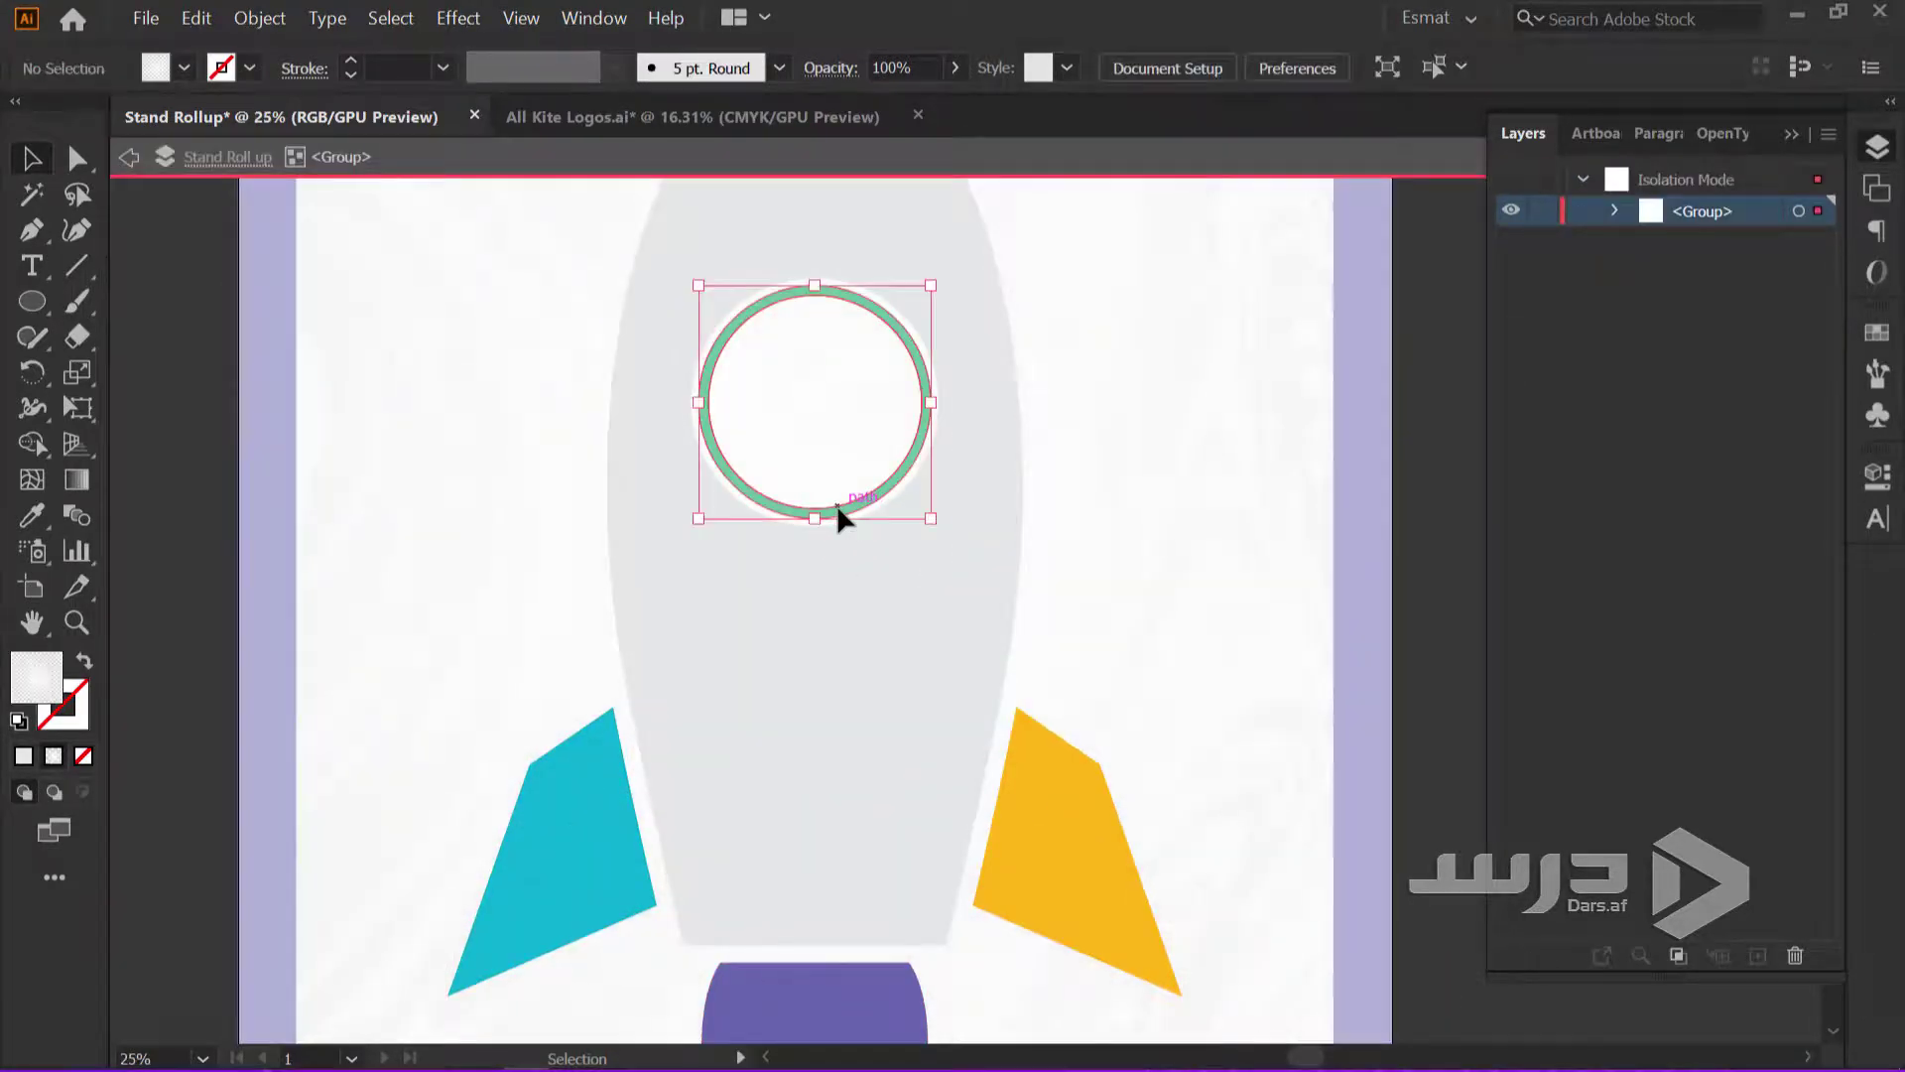
left_click(183, 68)
left_click(125, 229)
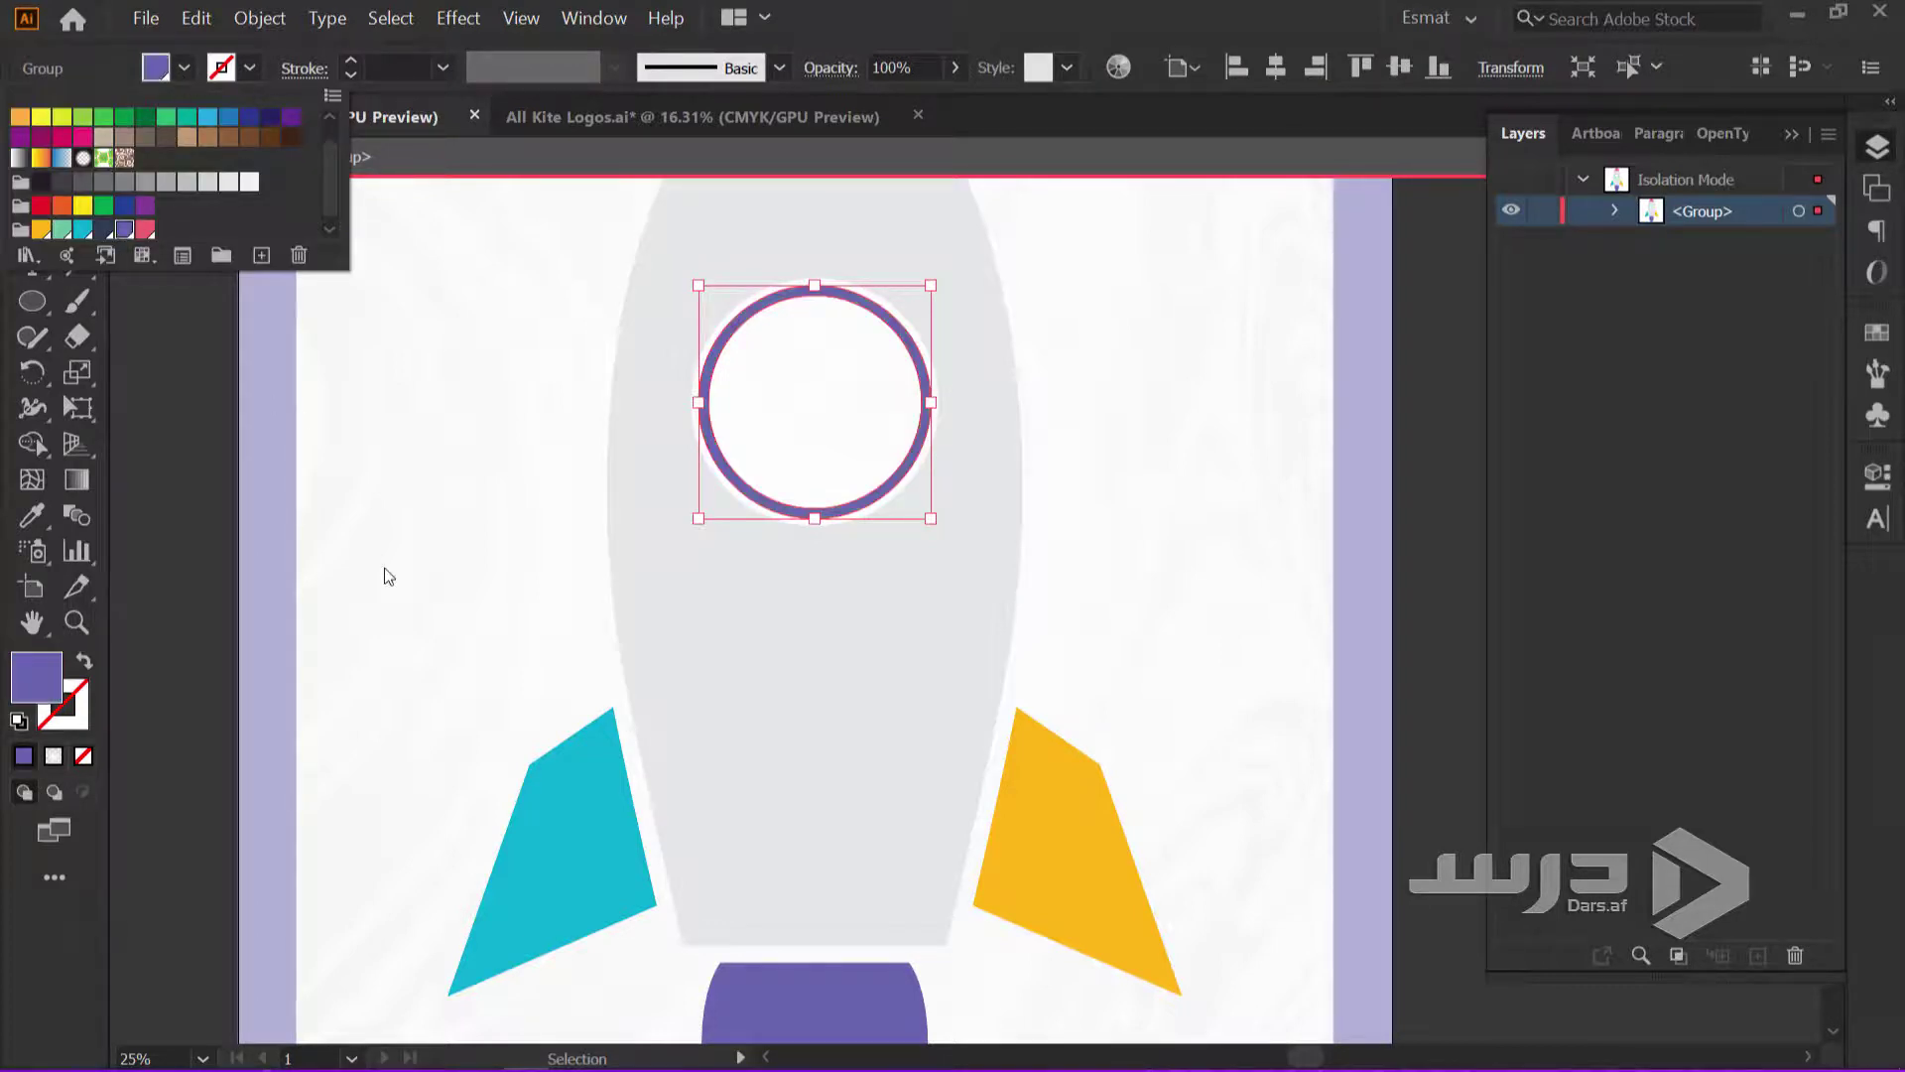
double_click(830, 1010)
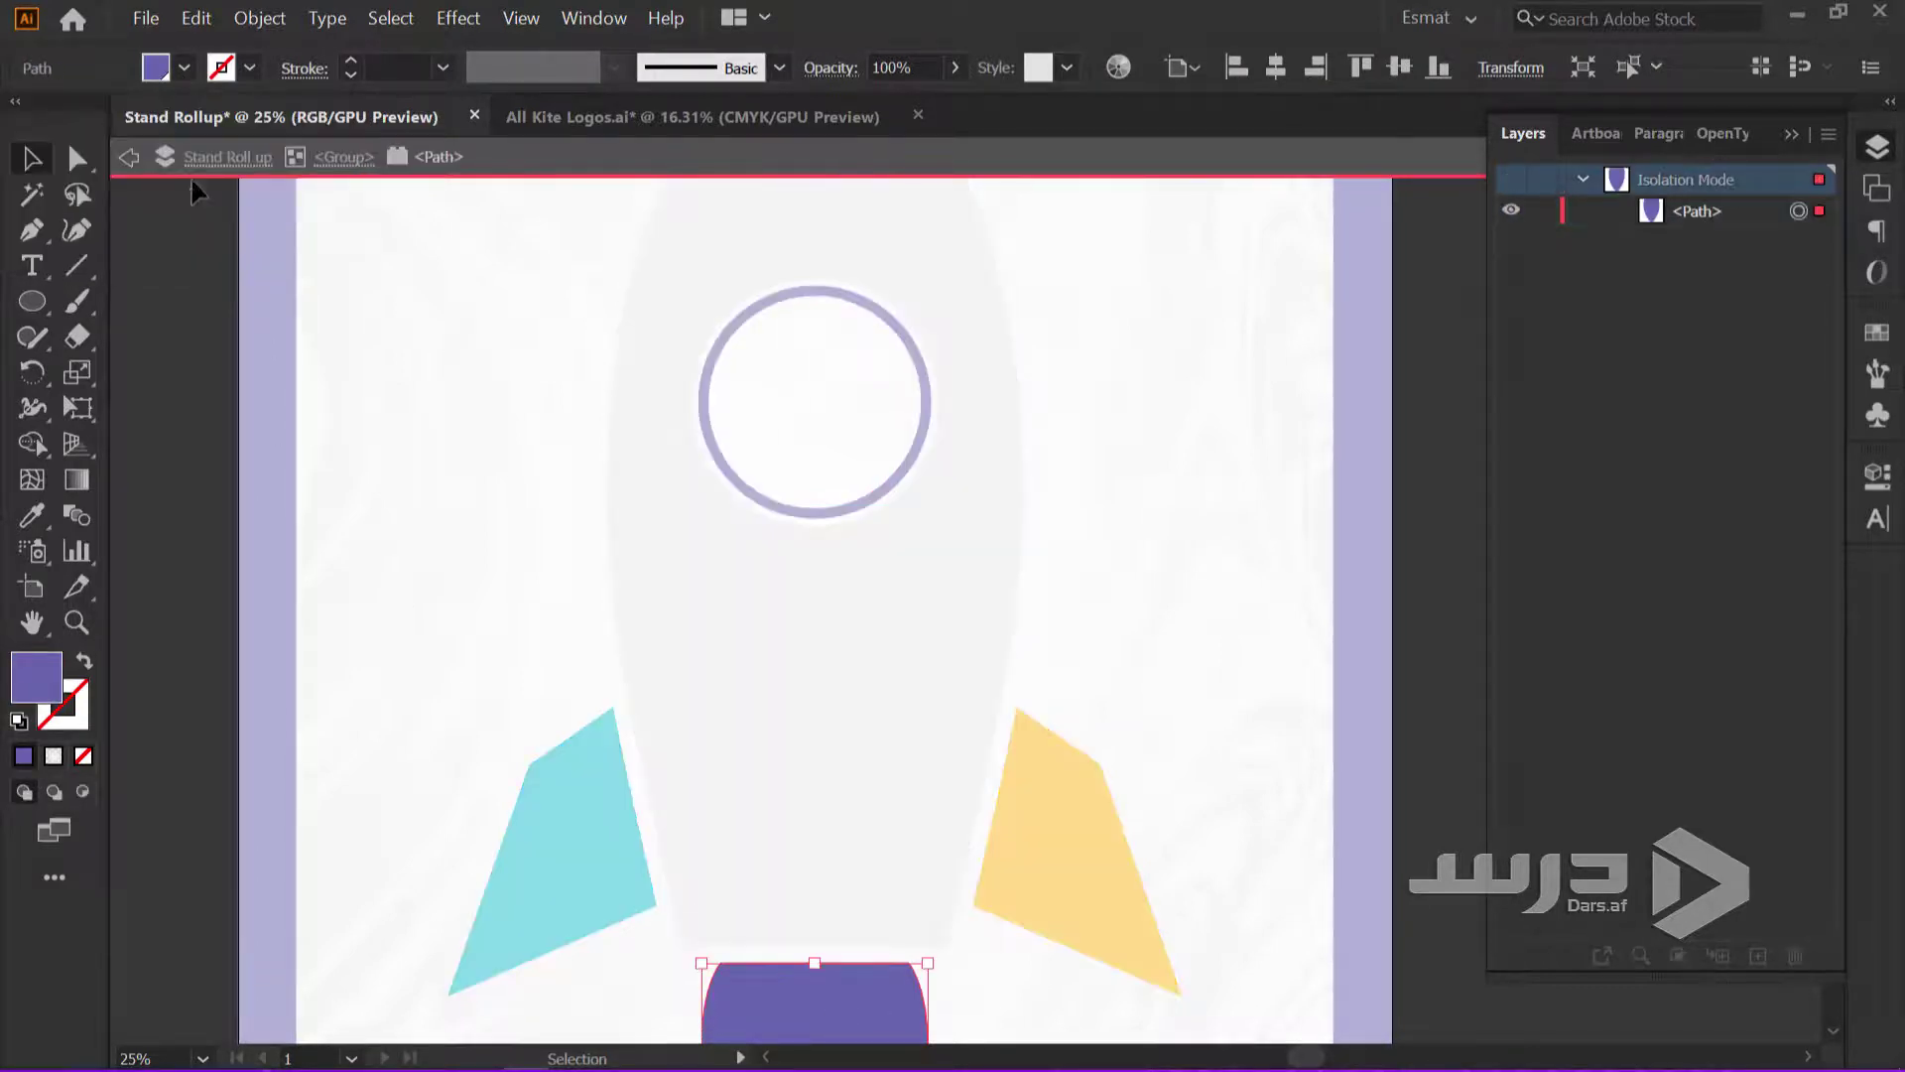
left_click(183, 68)
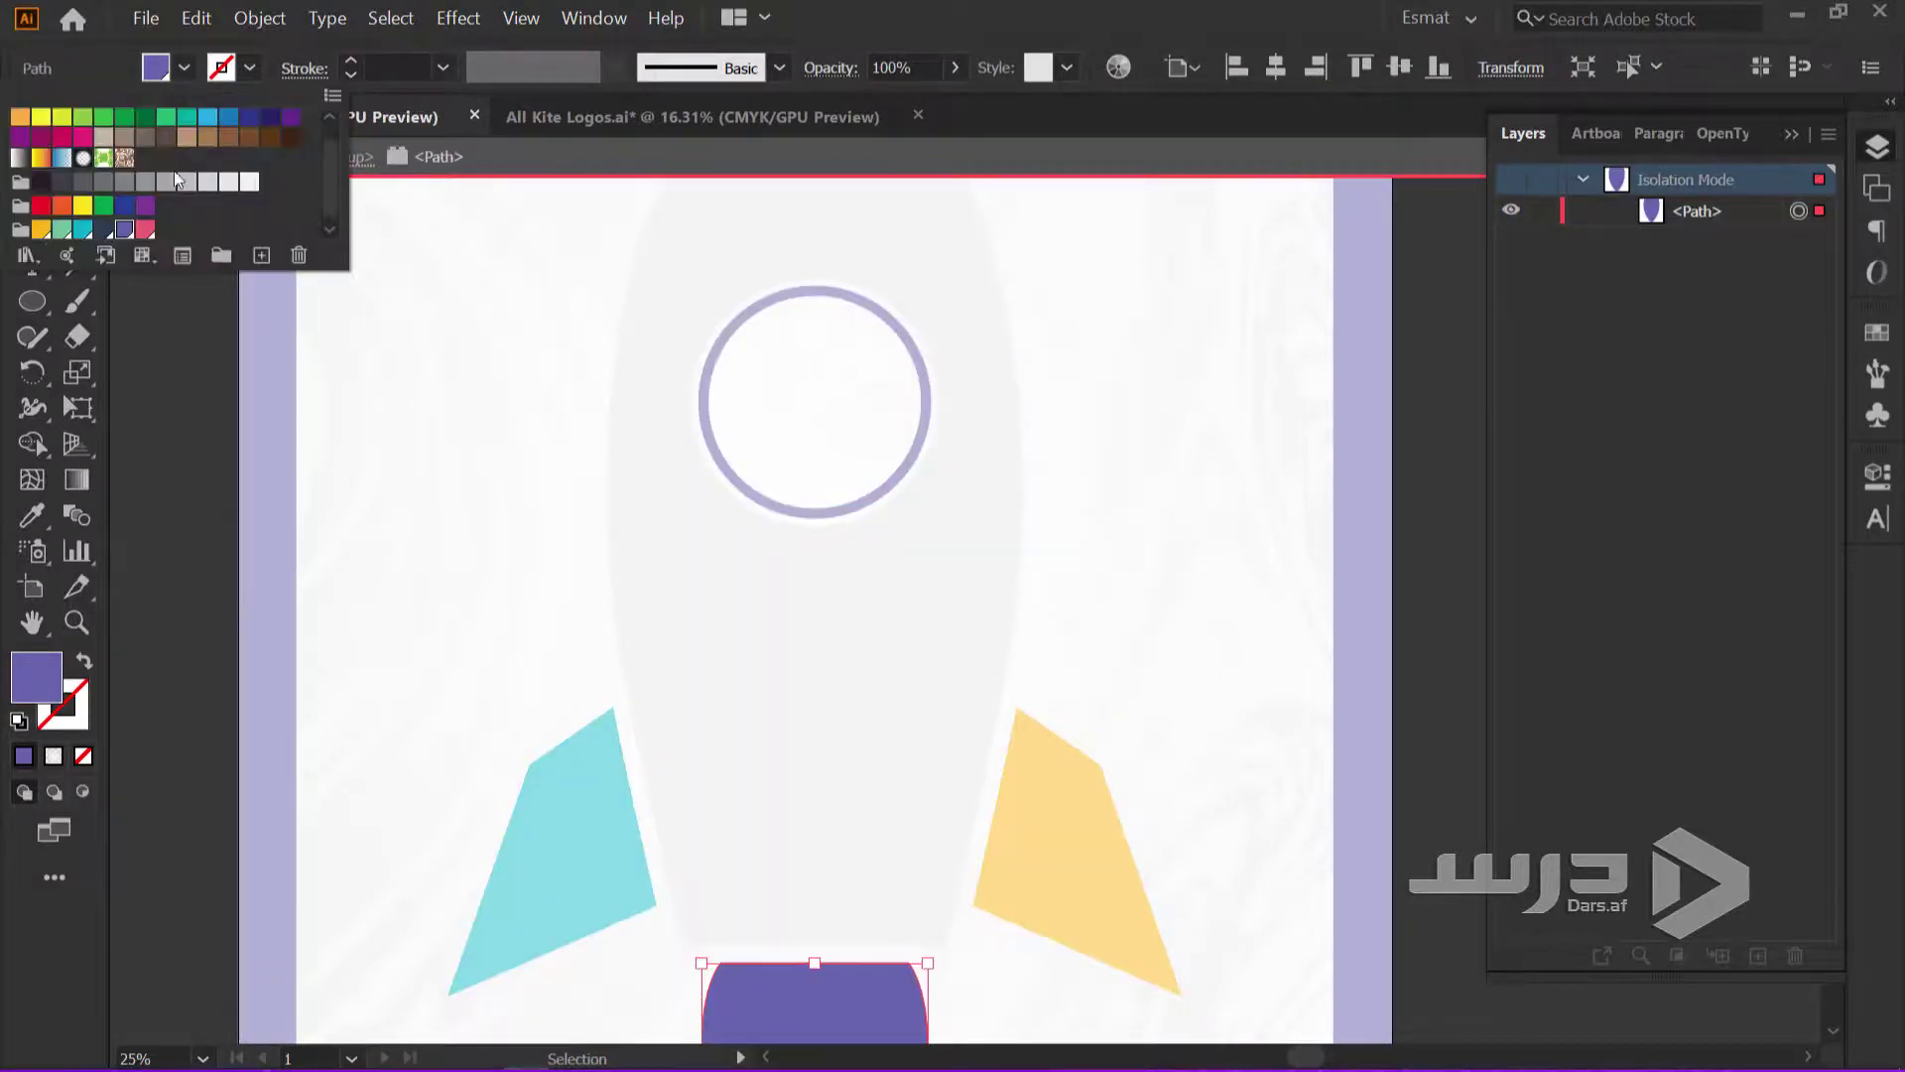
left_click(40, 229)
left_click(1095, 861)
Turn the right fin pink-red and the left fin mint green
double_click(1093, 857)
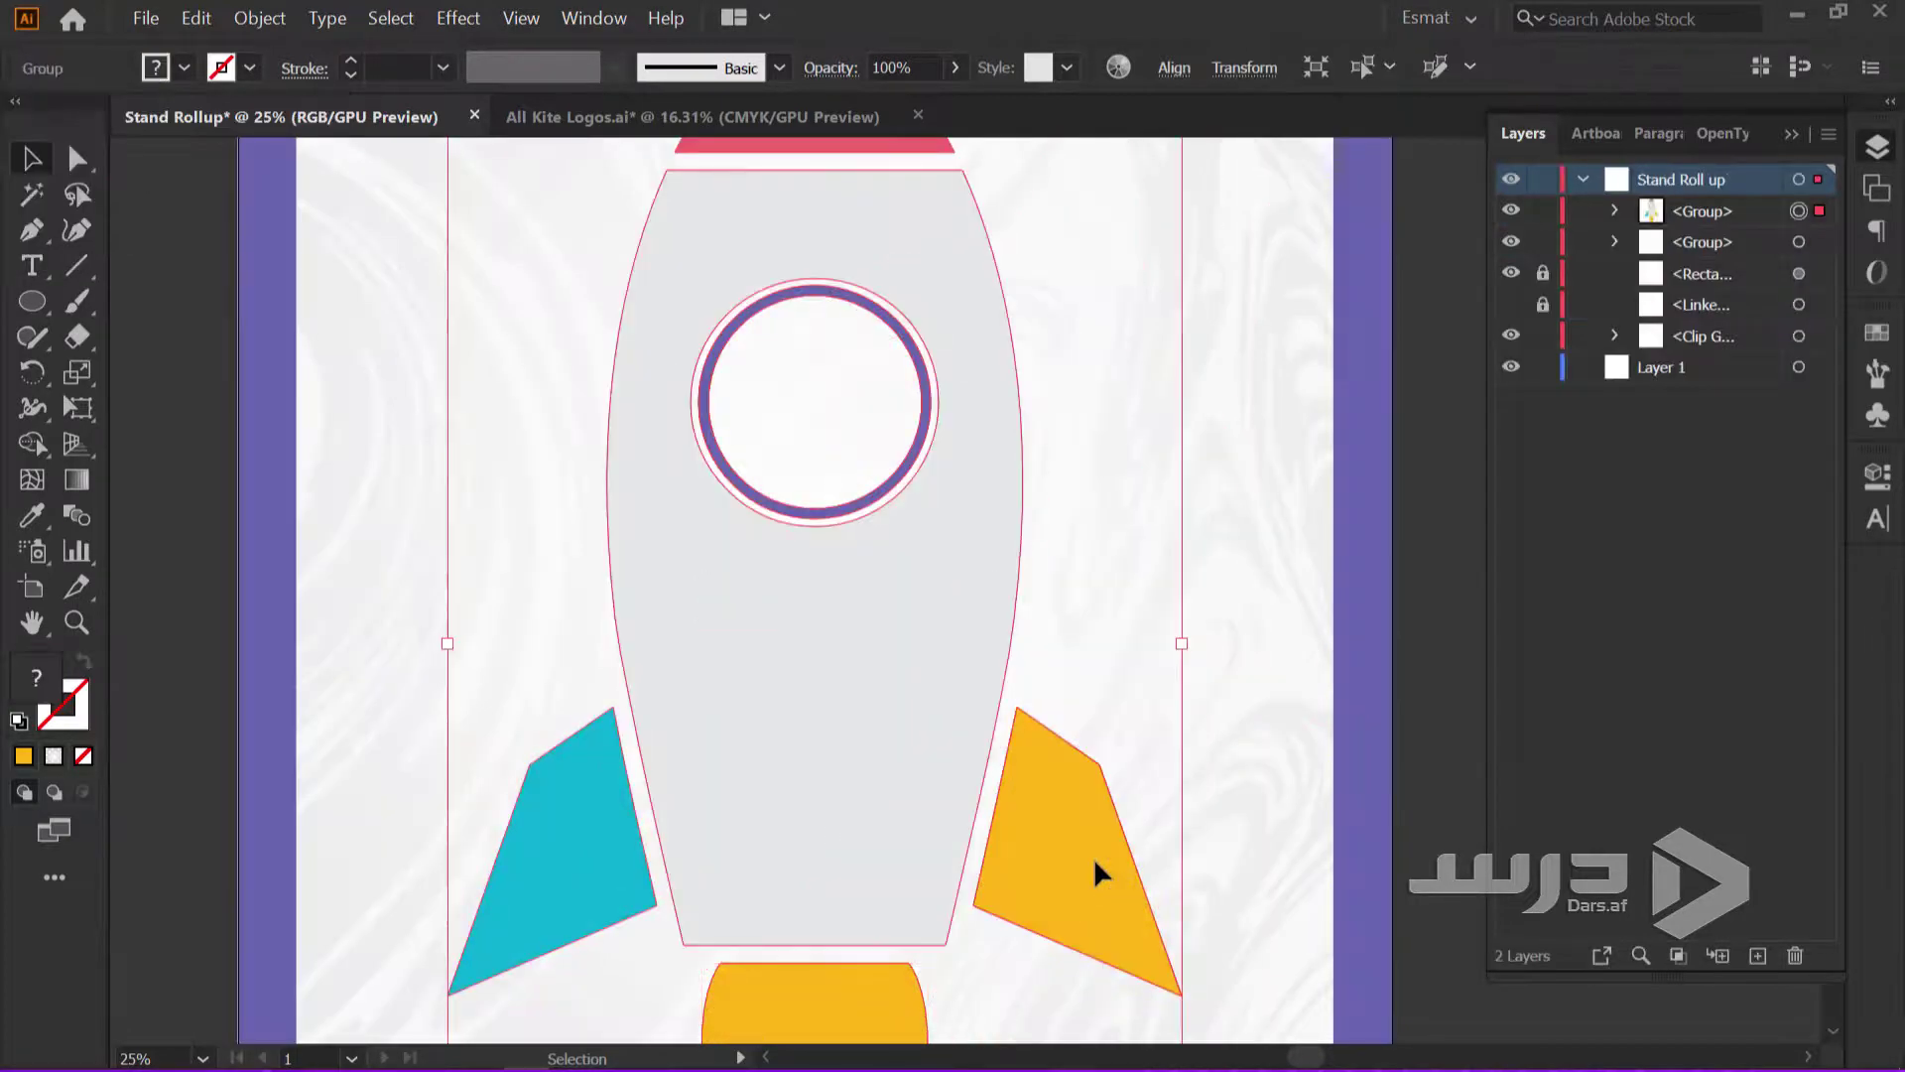
double_click(1055, 818)
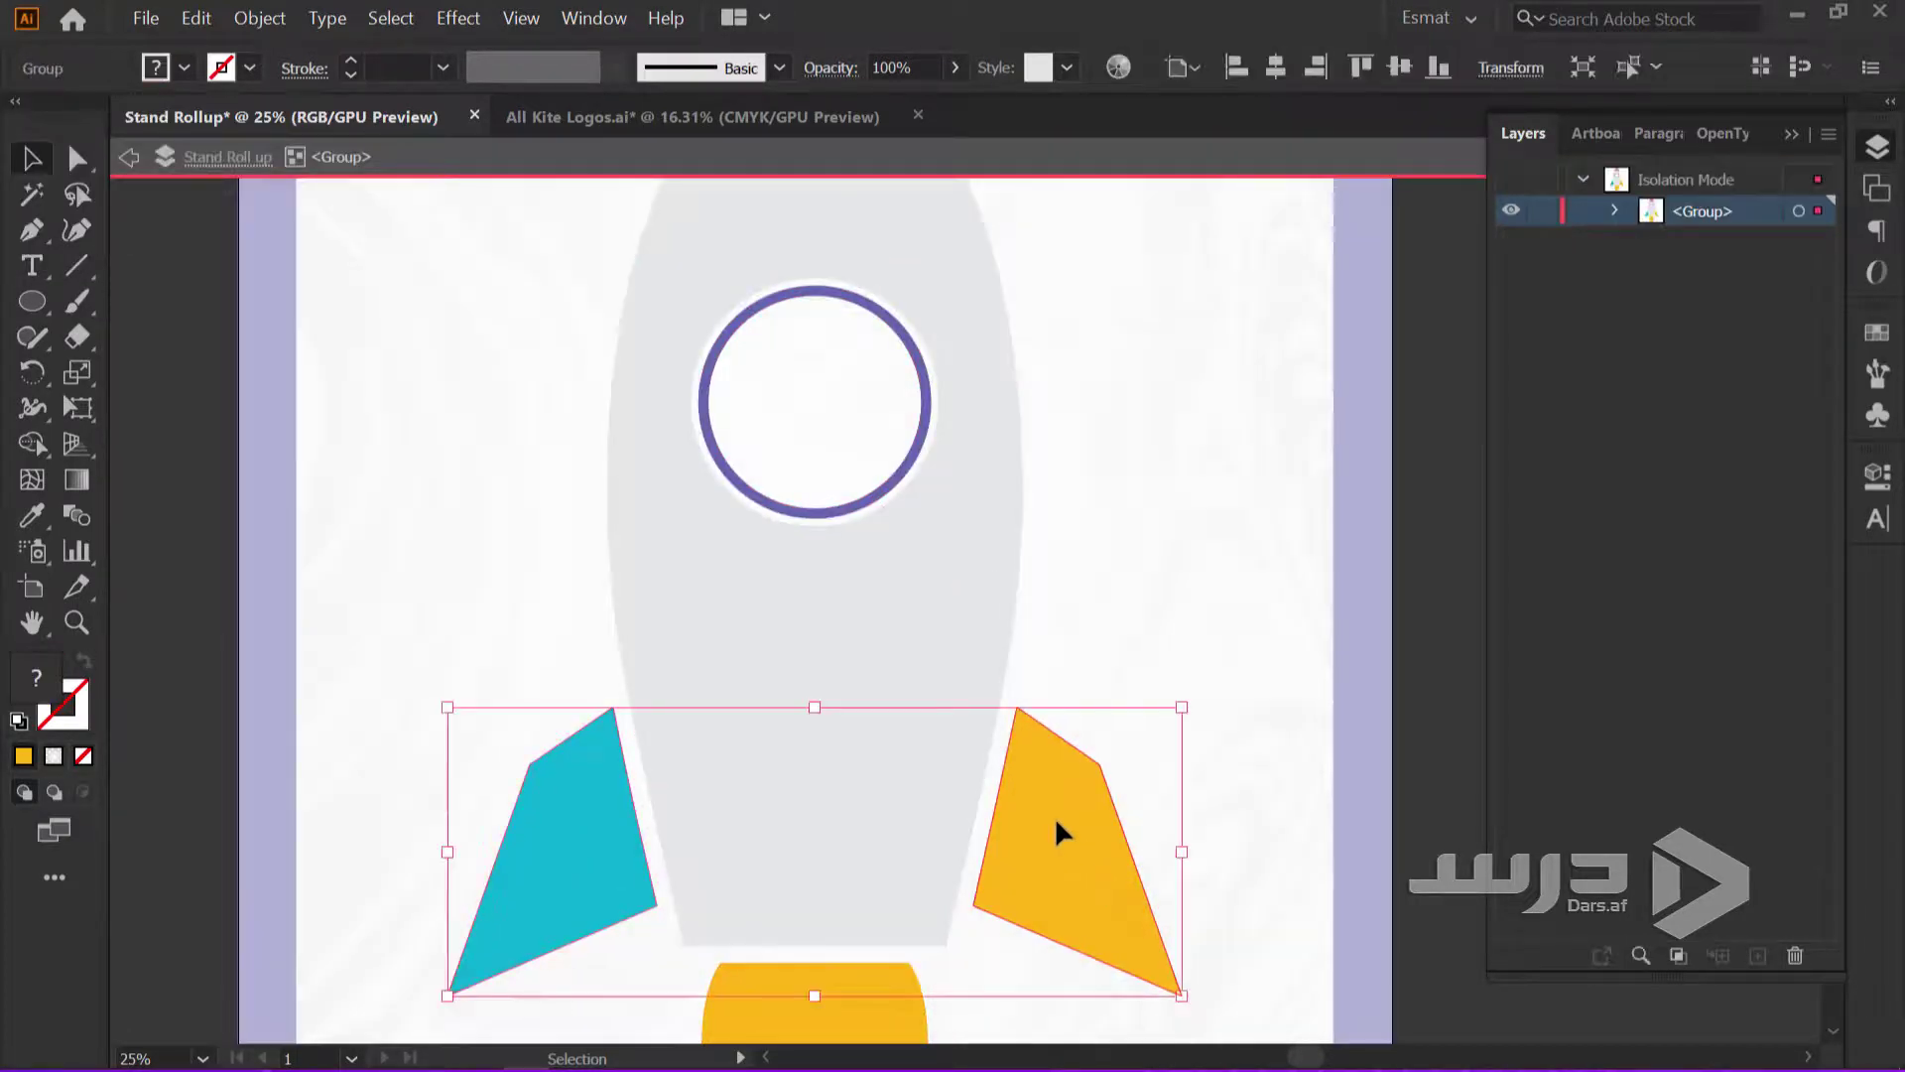
double_click(1056, 818)
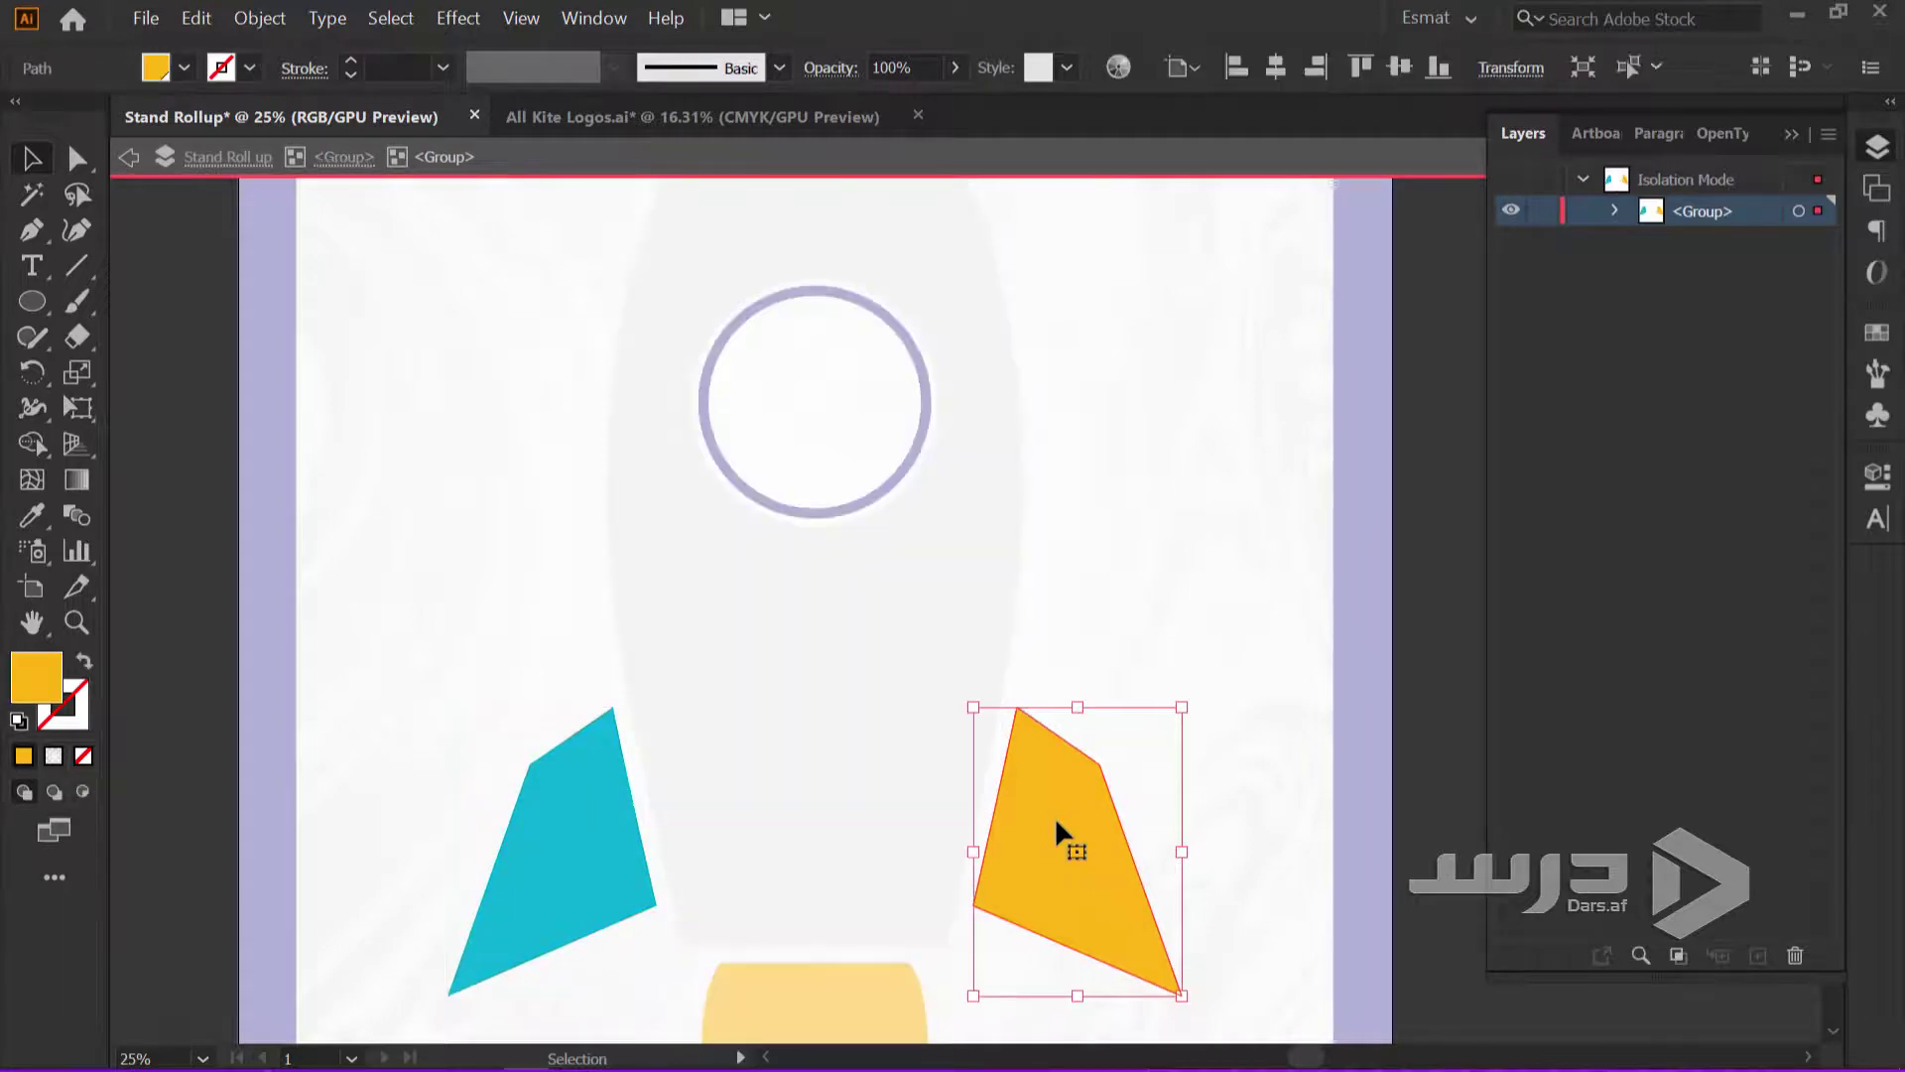
left_click(184, 67)
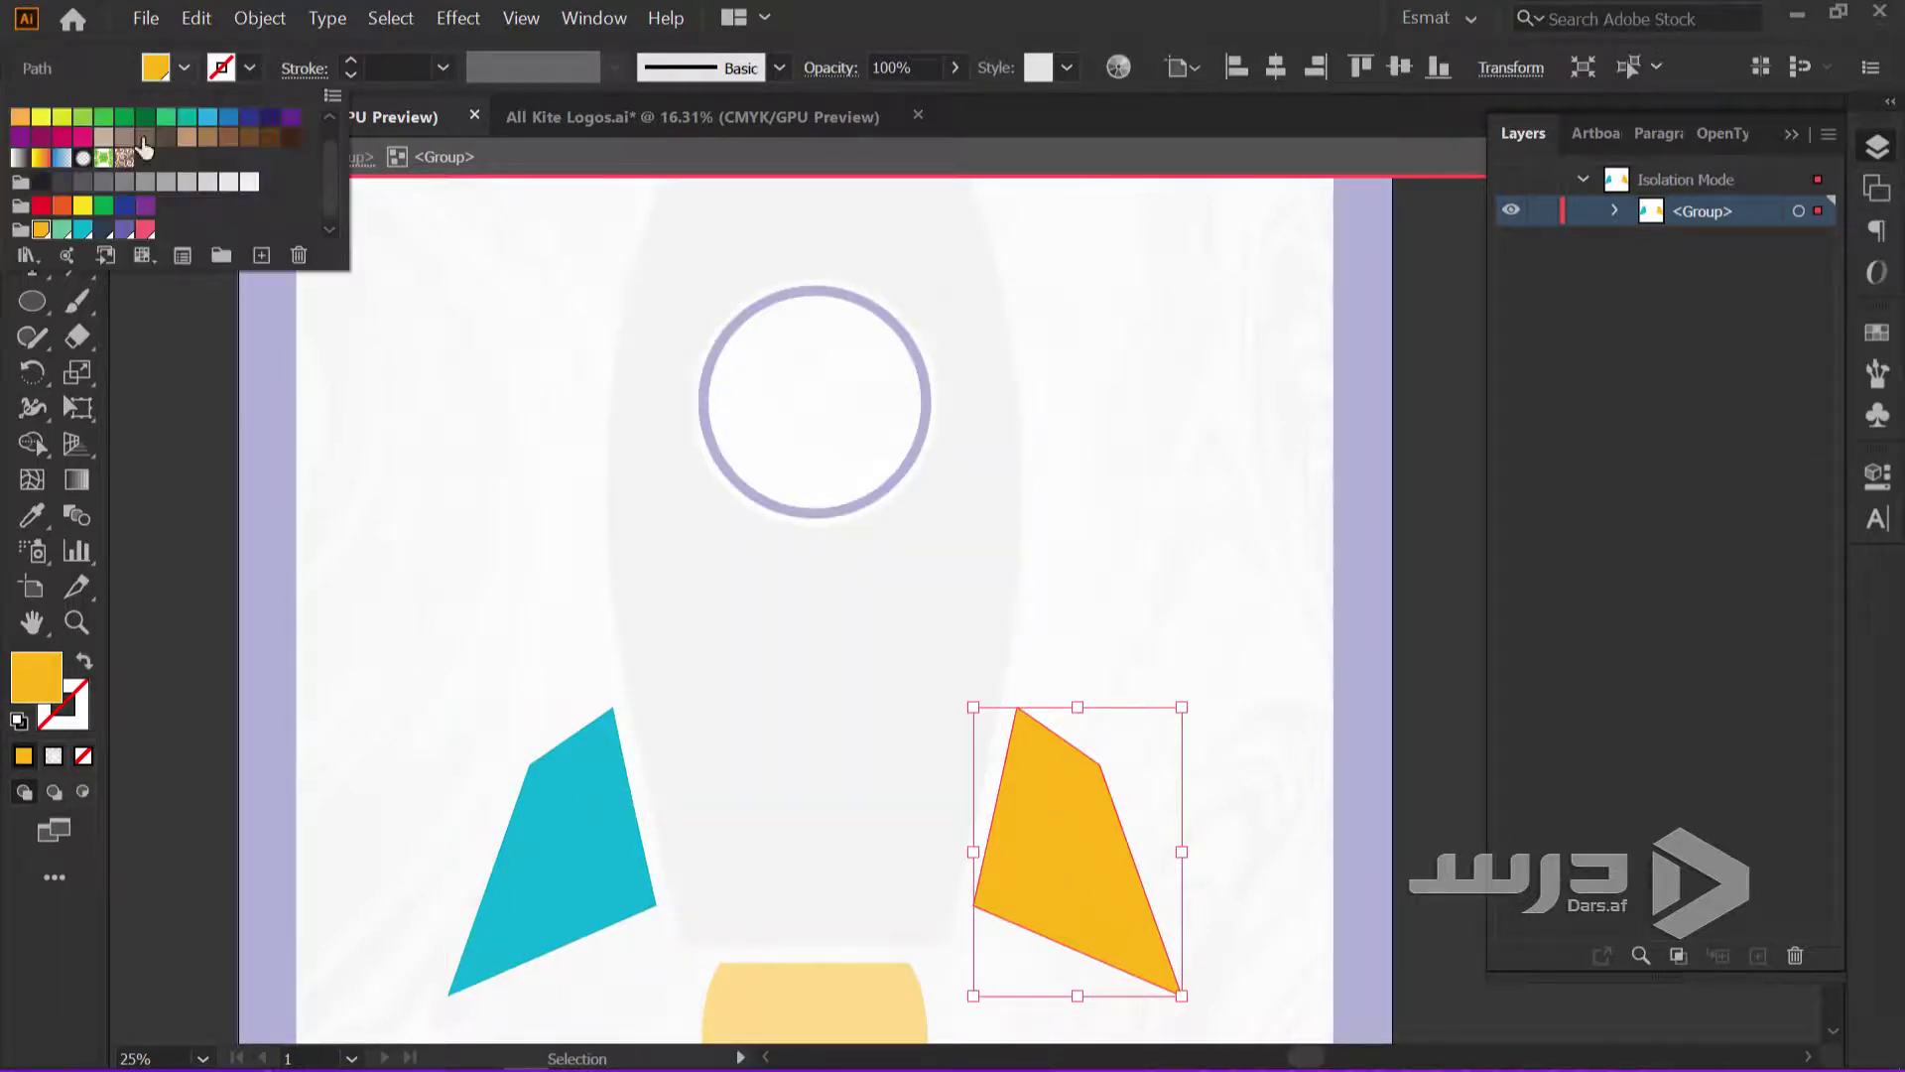
left_click(145, 229)
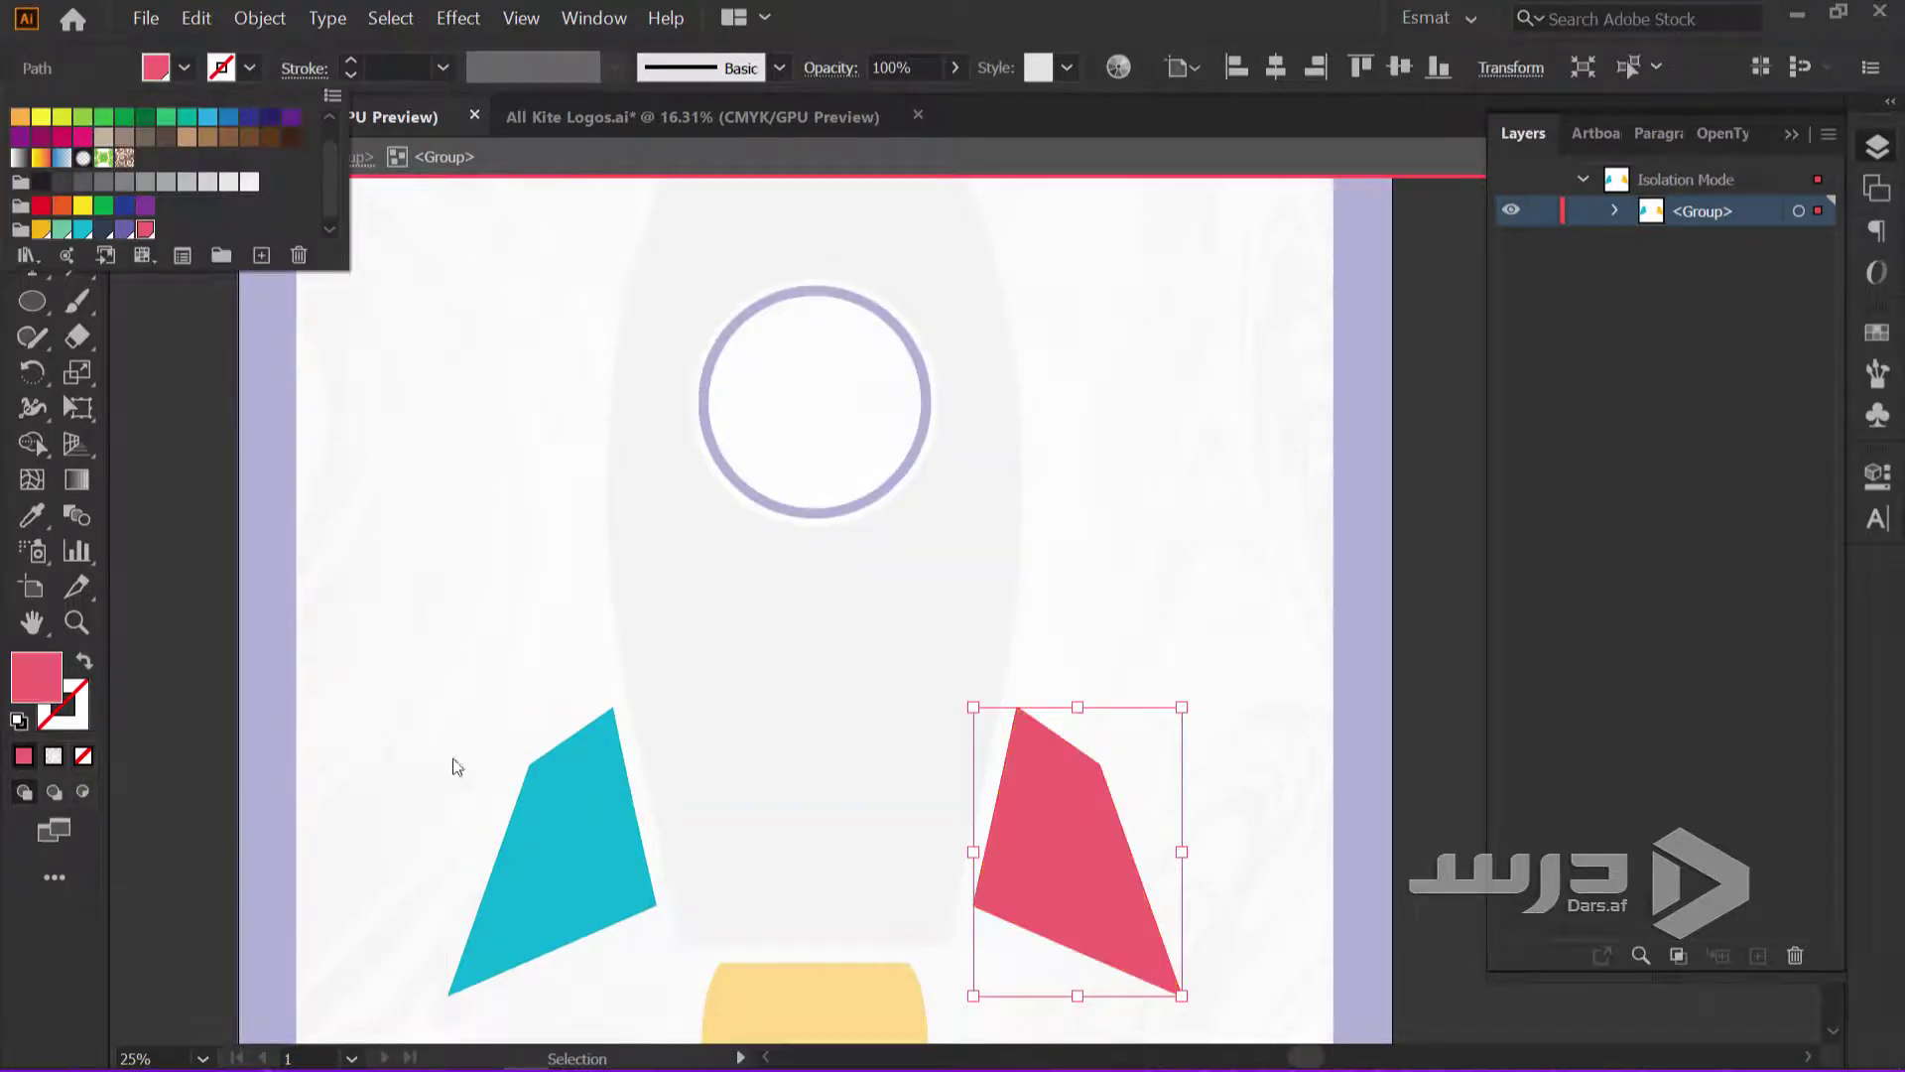
double_click(548, 840)
left_click(185, 68)
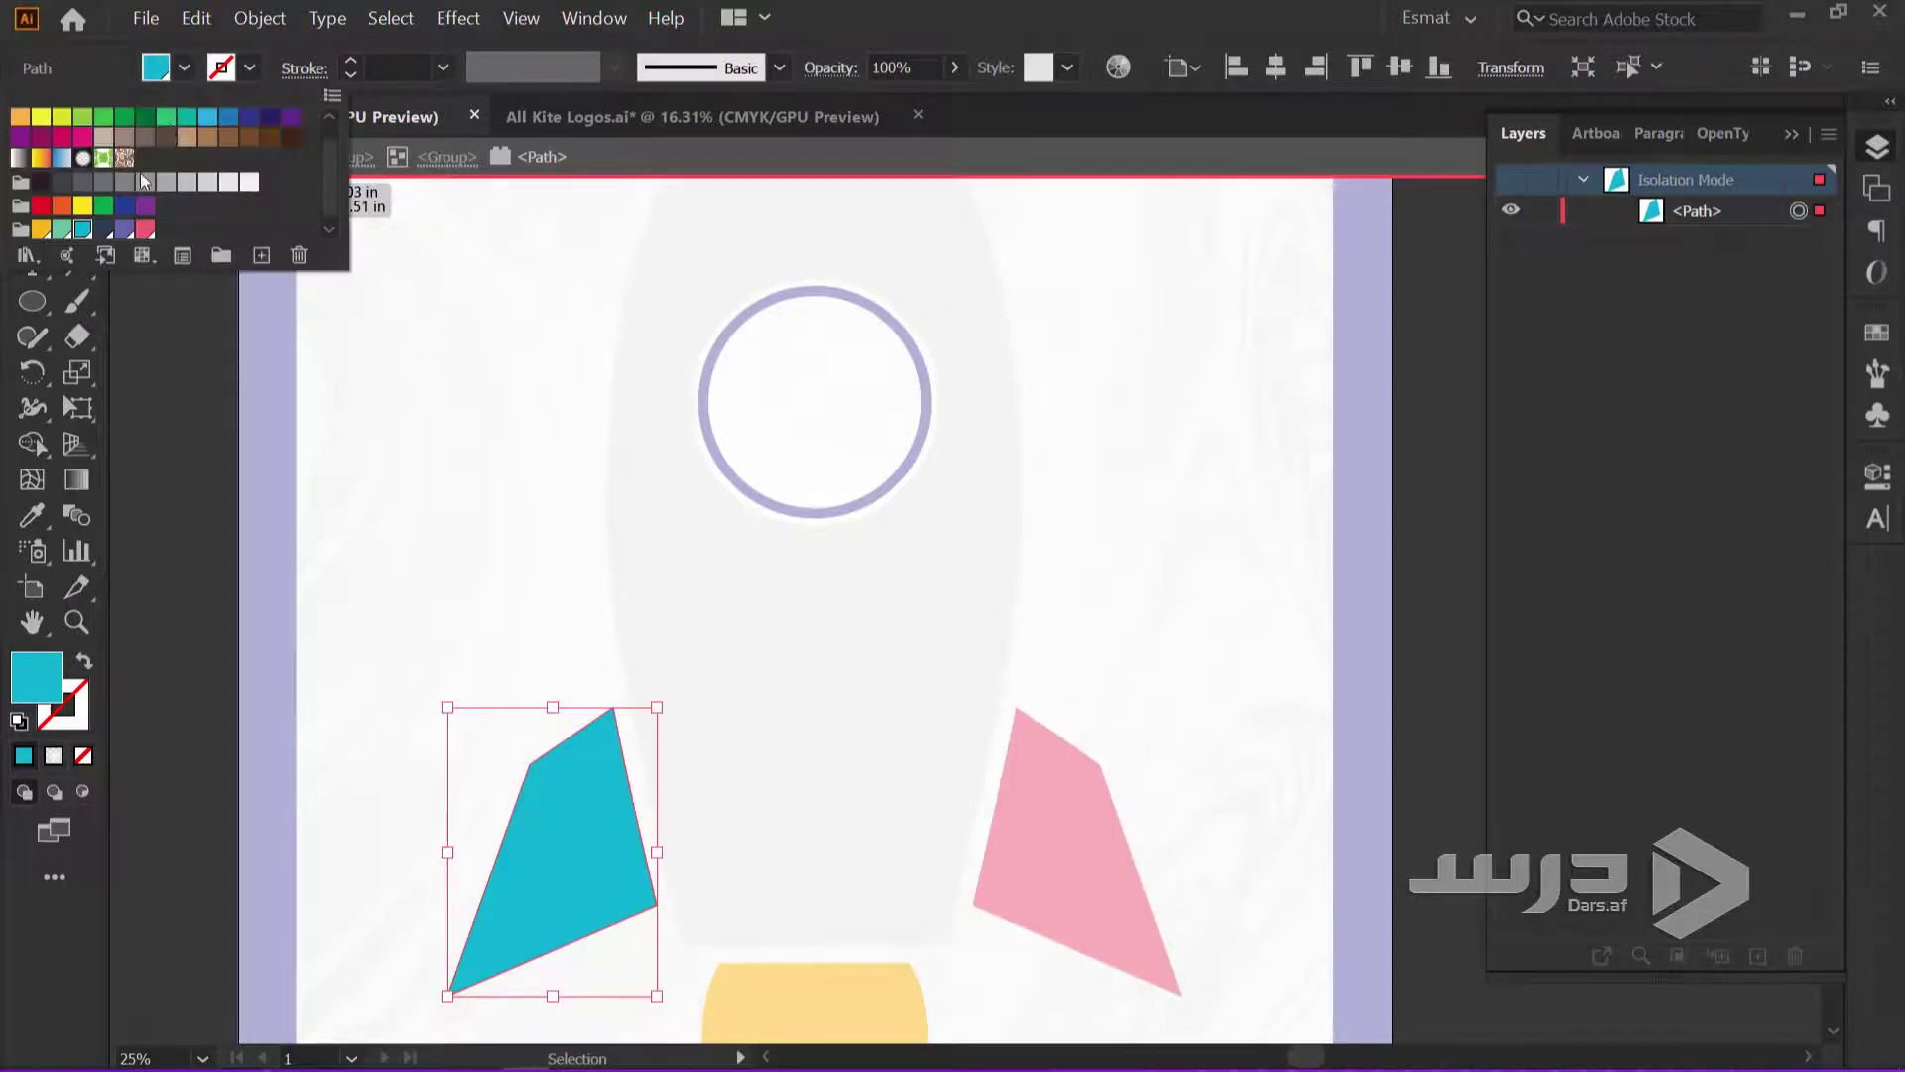
left_click(62, 230)
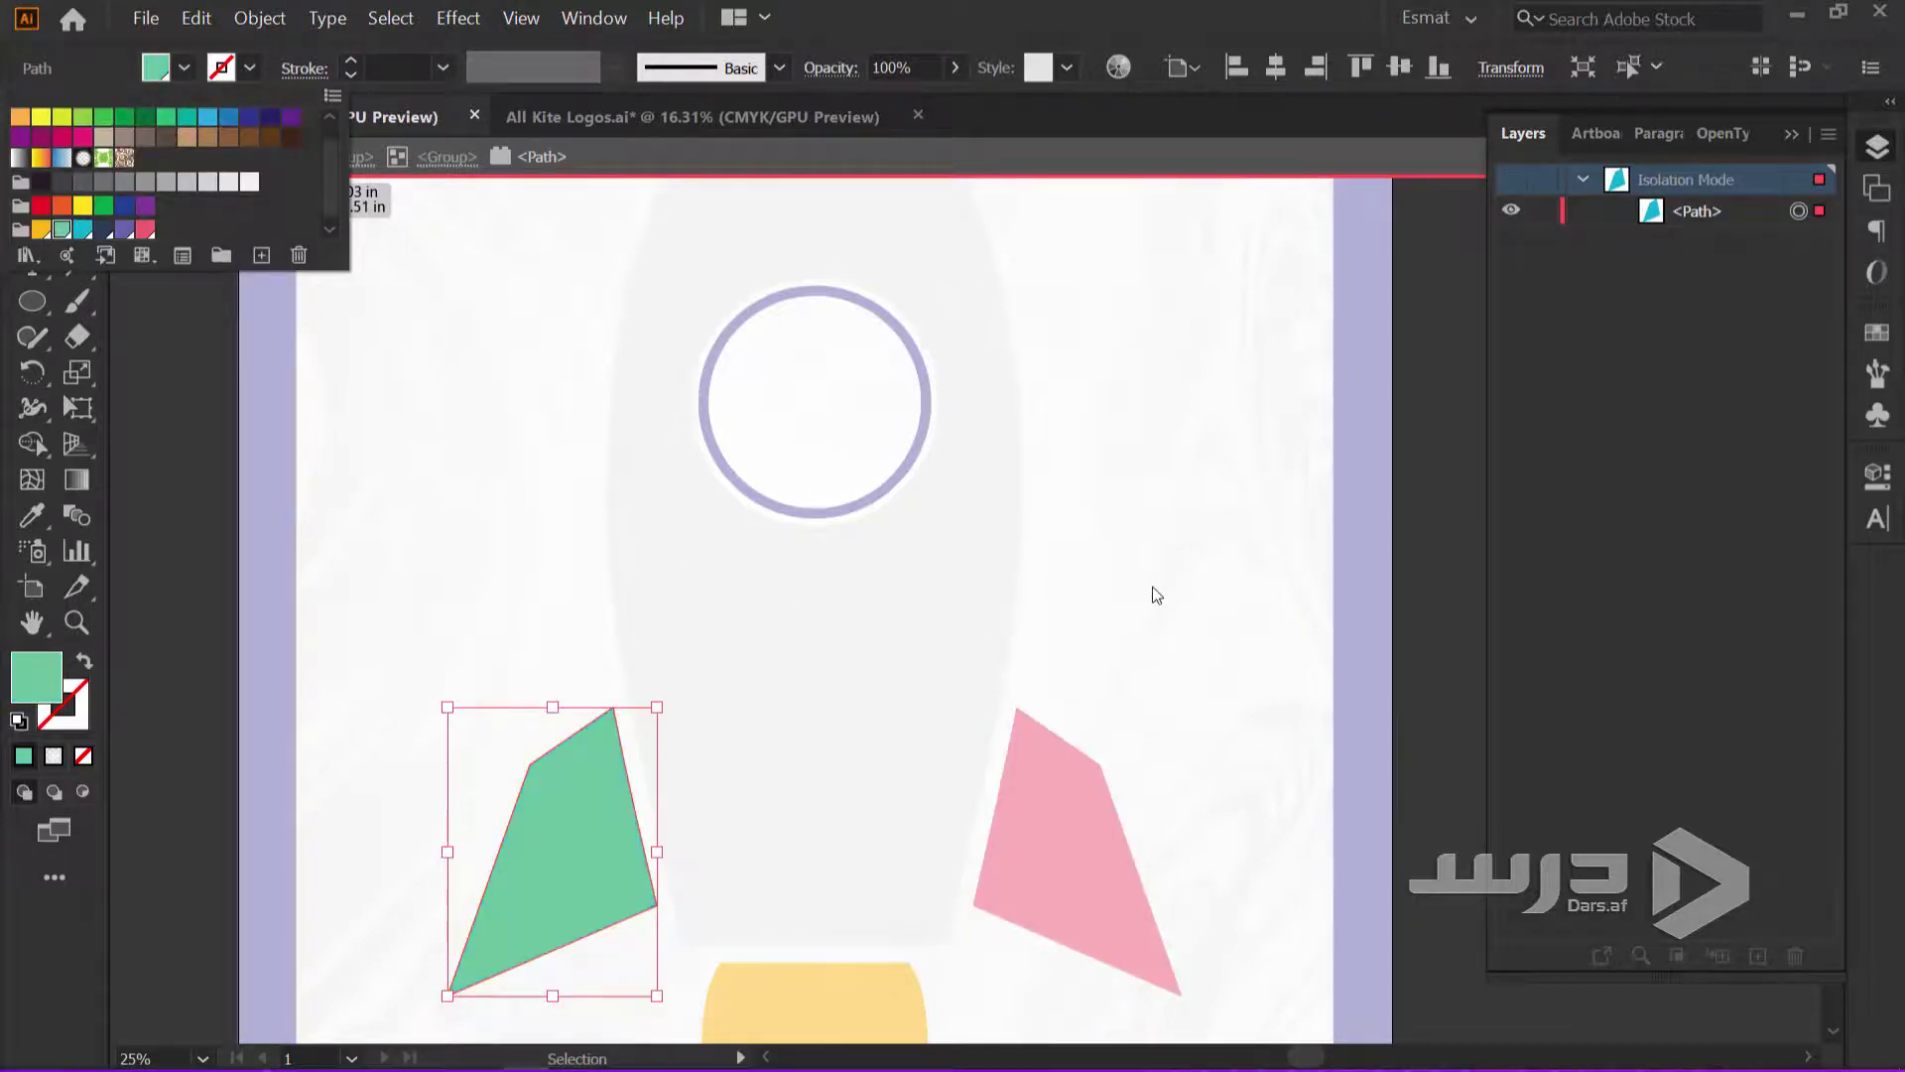
key("Escape")
Make the rocket's nose cone cyan and exit isolation mode
scroll(1159, 593, "up", 3)
double_click(788, 391)
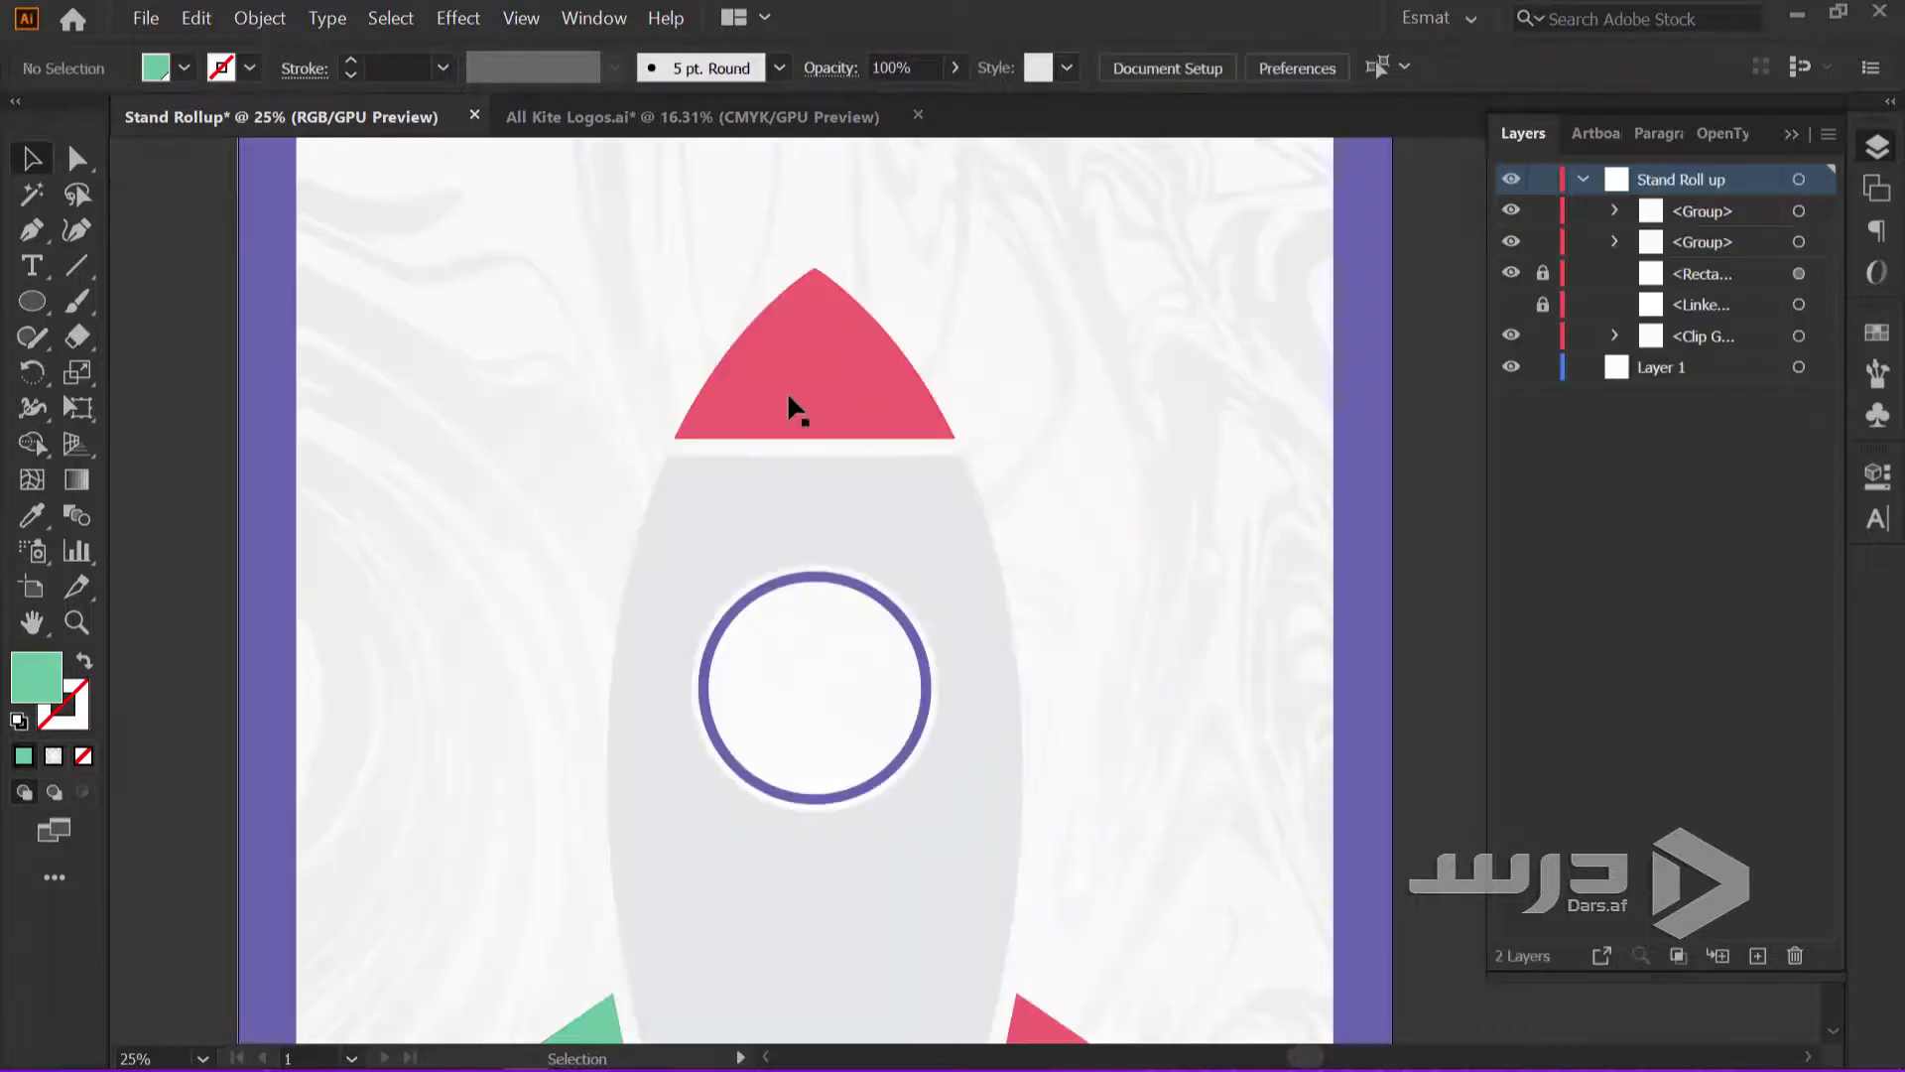
left_click(788, 391)
double_click(776, 333)
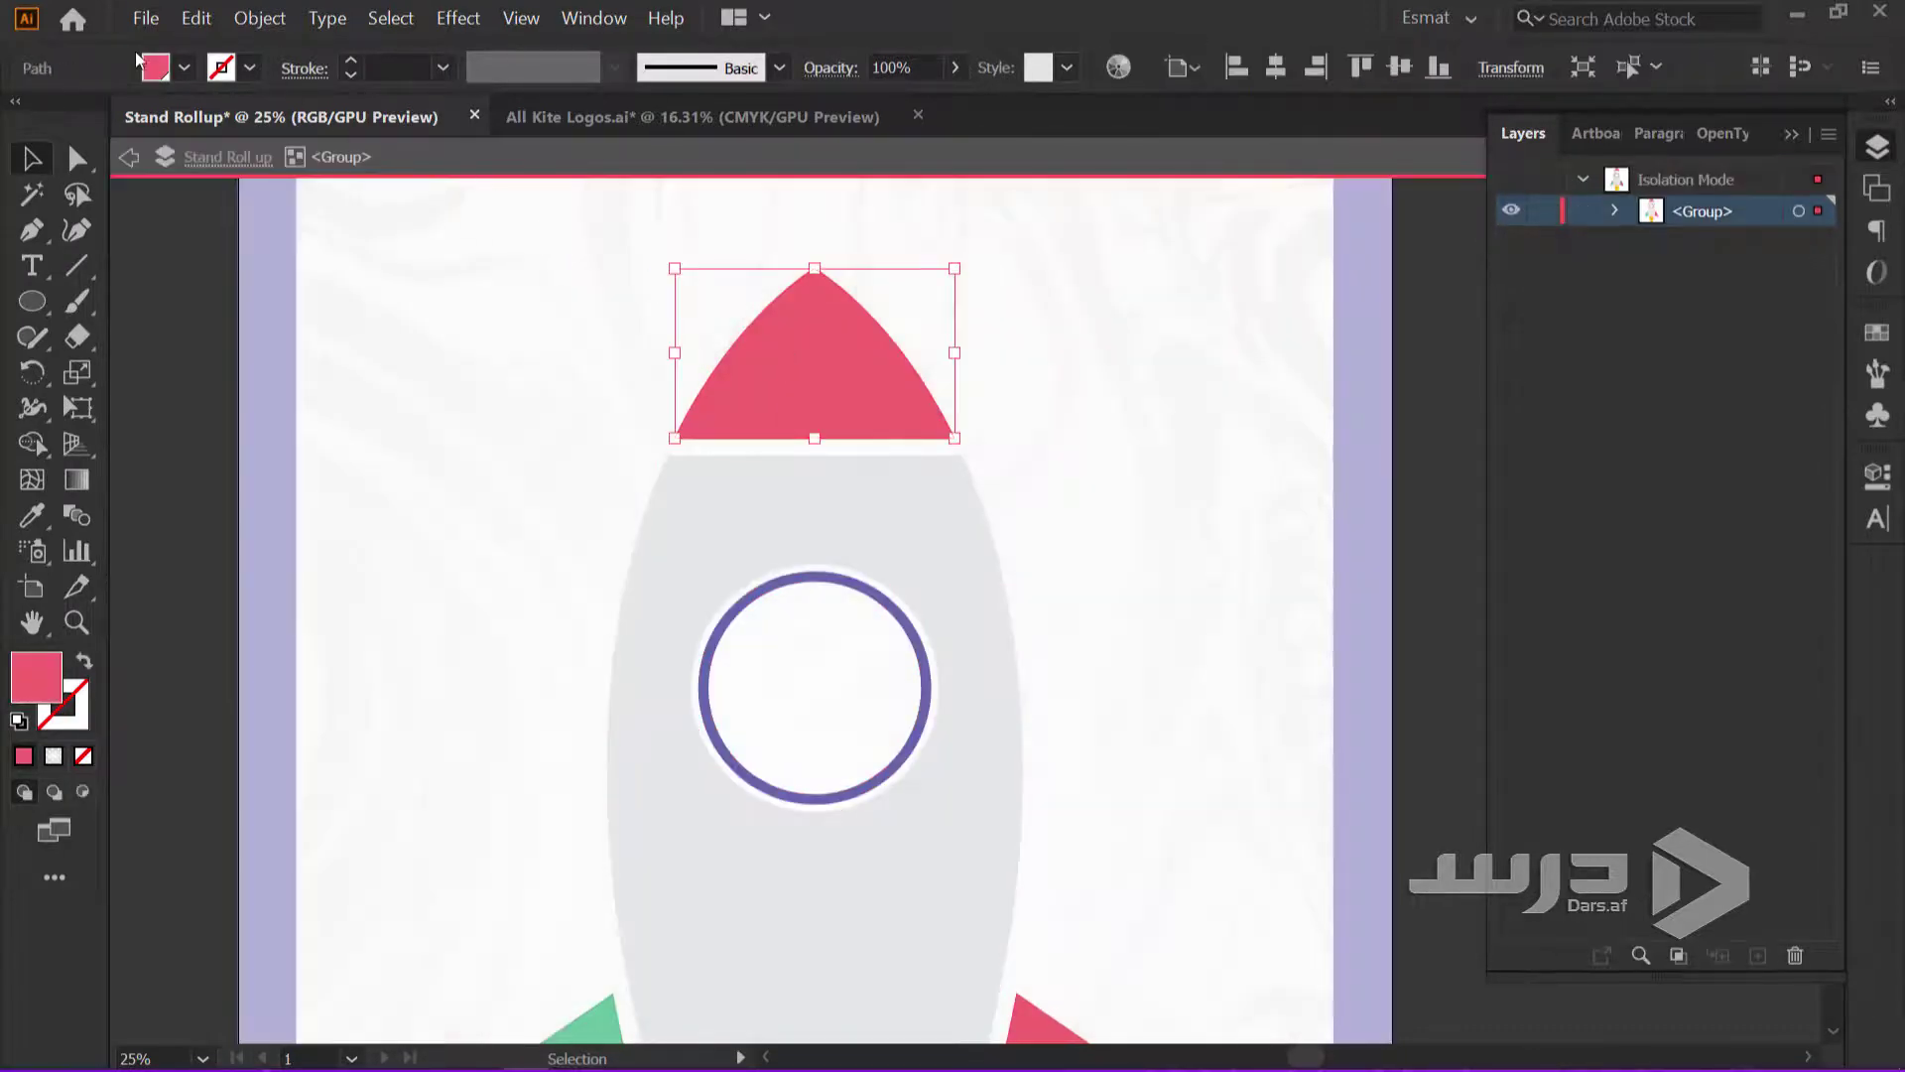
left_click(184, 68)
left_click(80, 231)
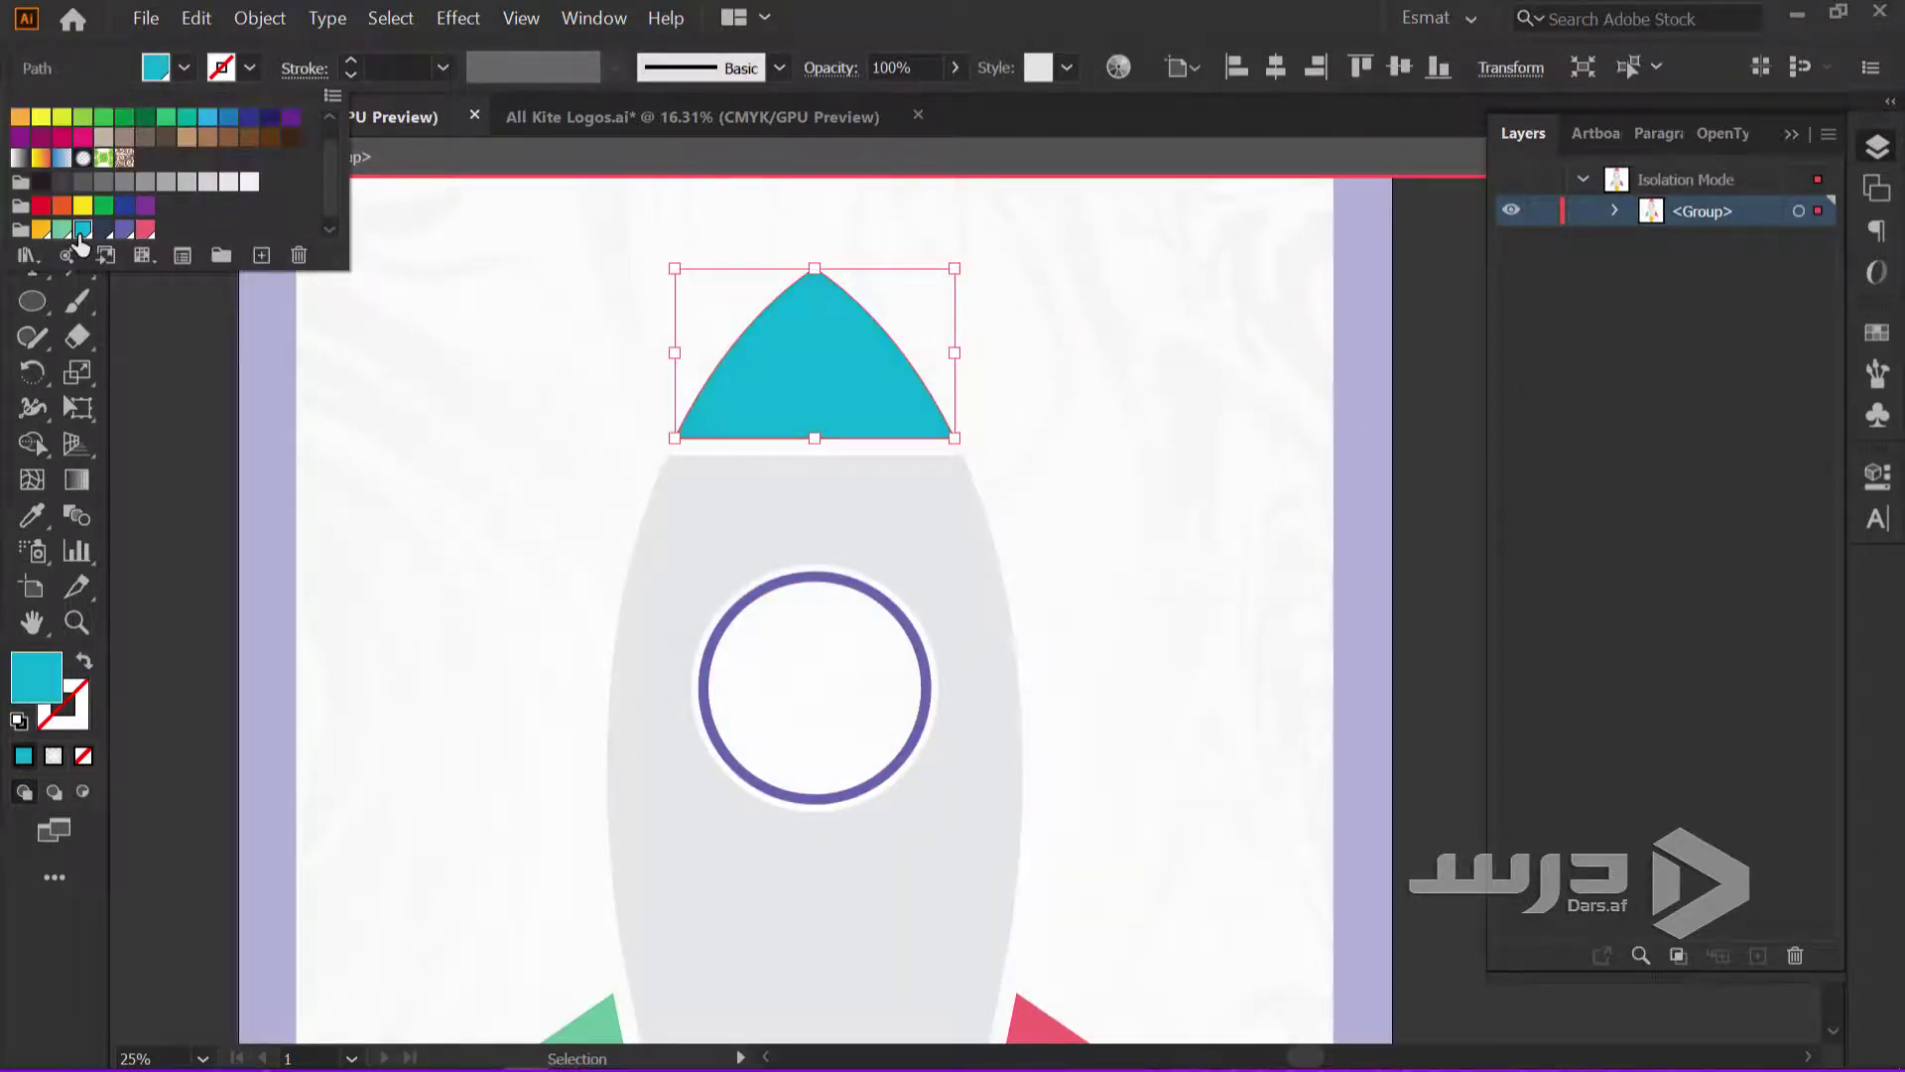
left_click(135, 353)
double_click(135, 353)
left_click(1051, 558)
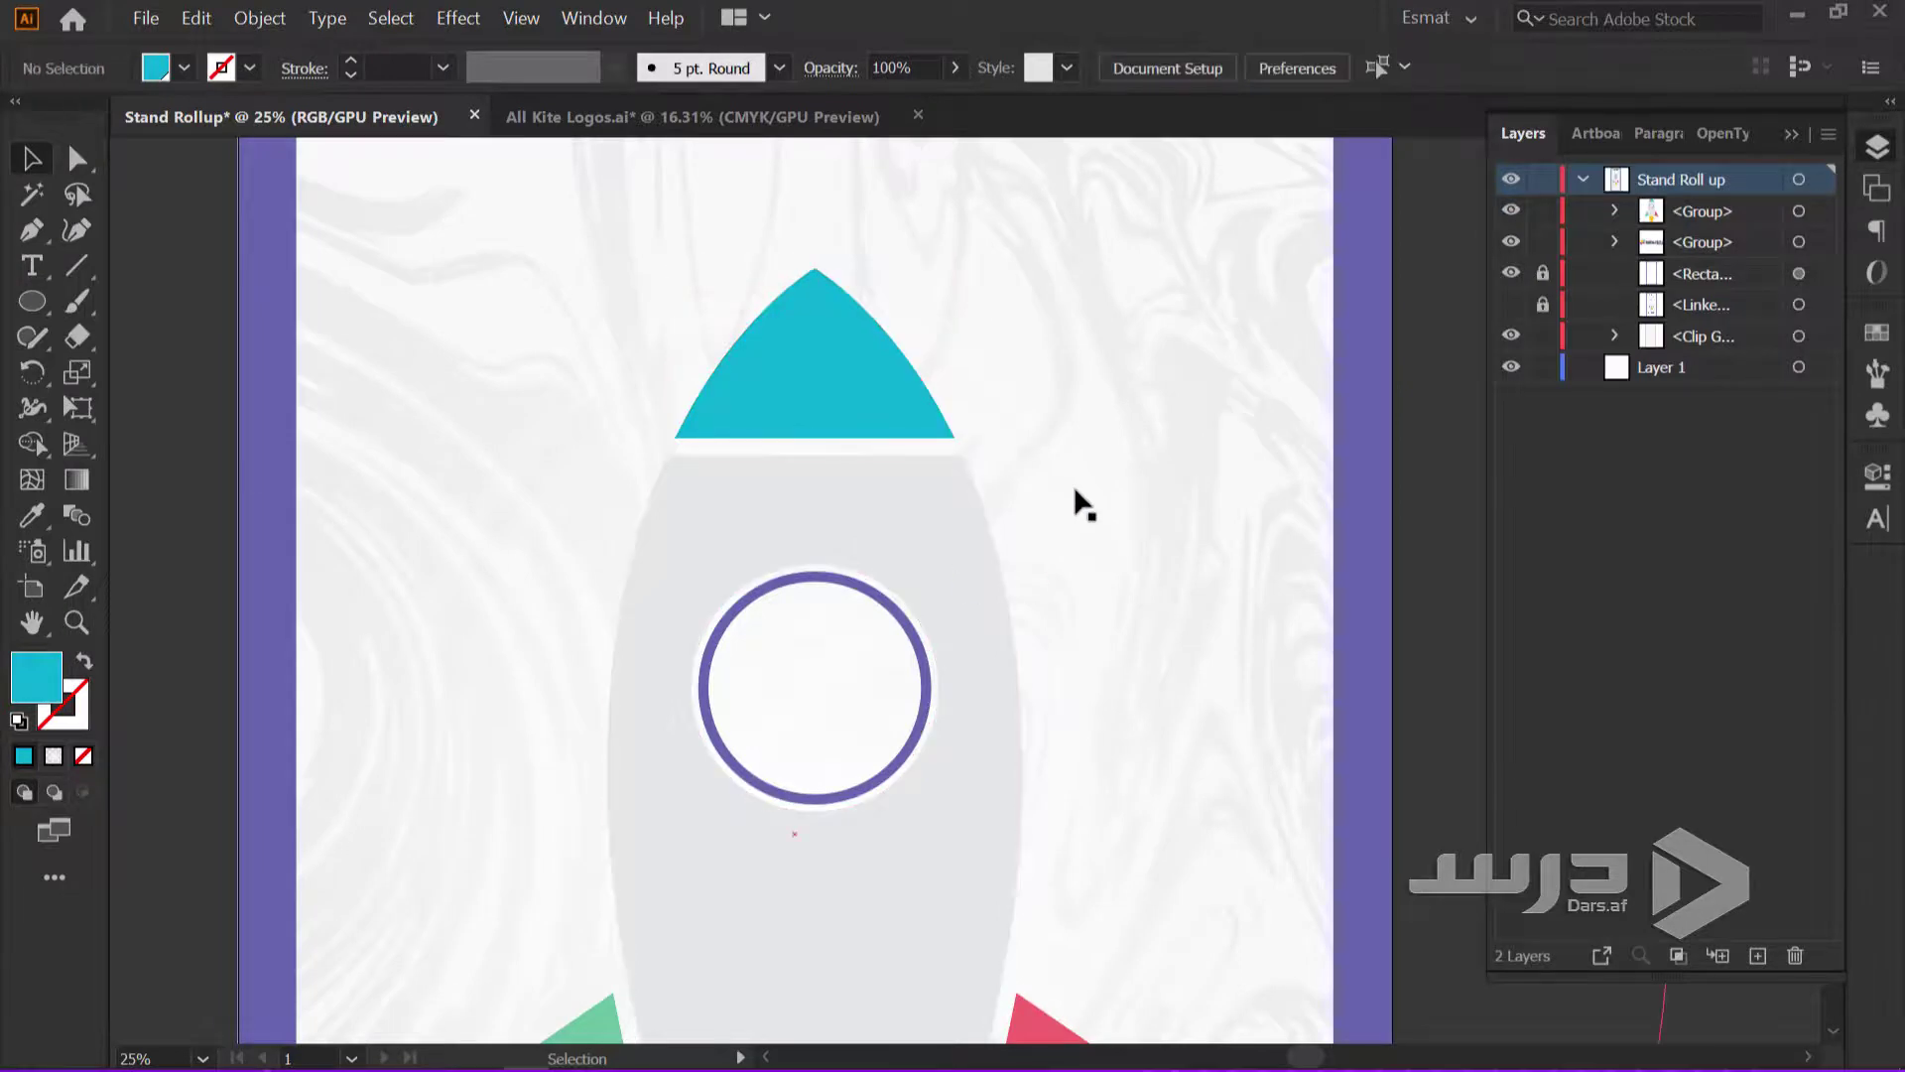
scroll(1074, 485, "down", 2)
Nudge the recoloured rocket group higher, centred beneath the kabul kite logo
scroll(1280, 566, "right", 3)
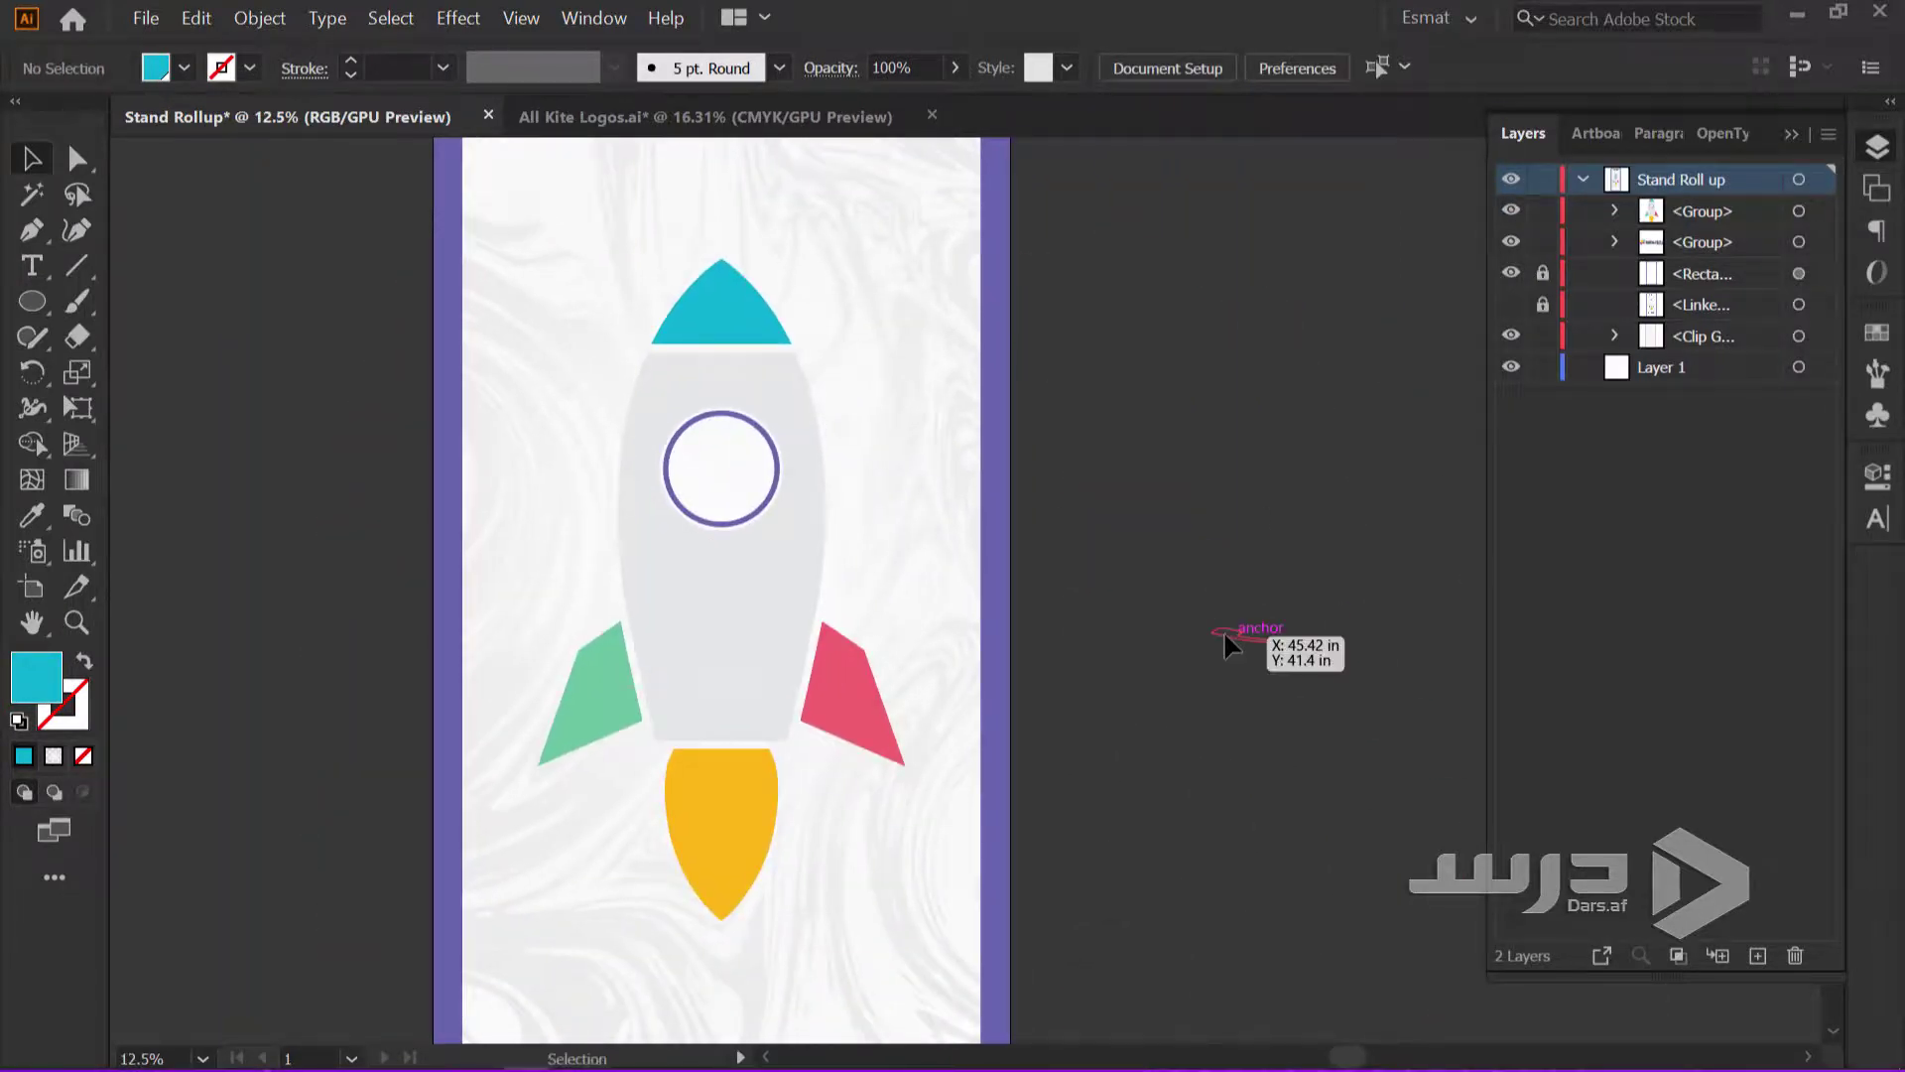
scroll(1225, 636, "down", 1)
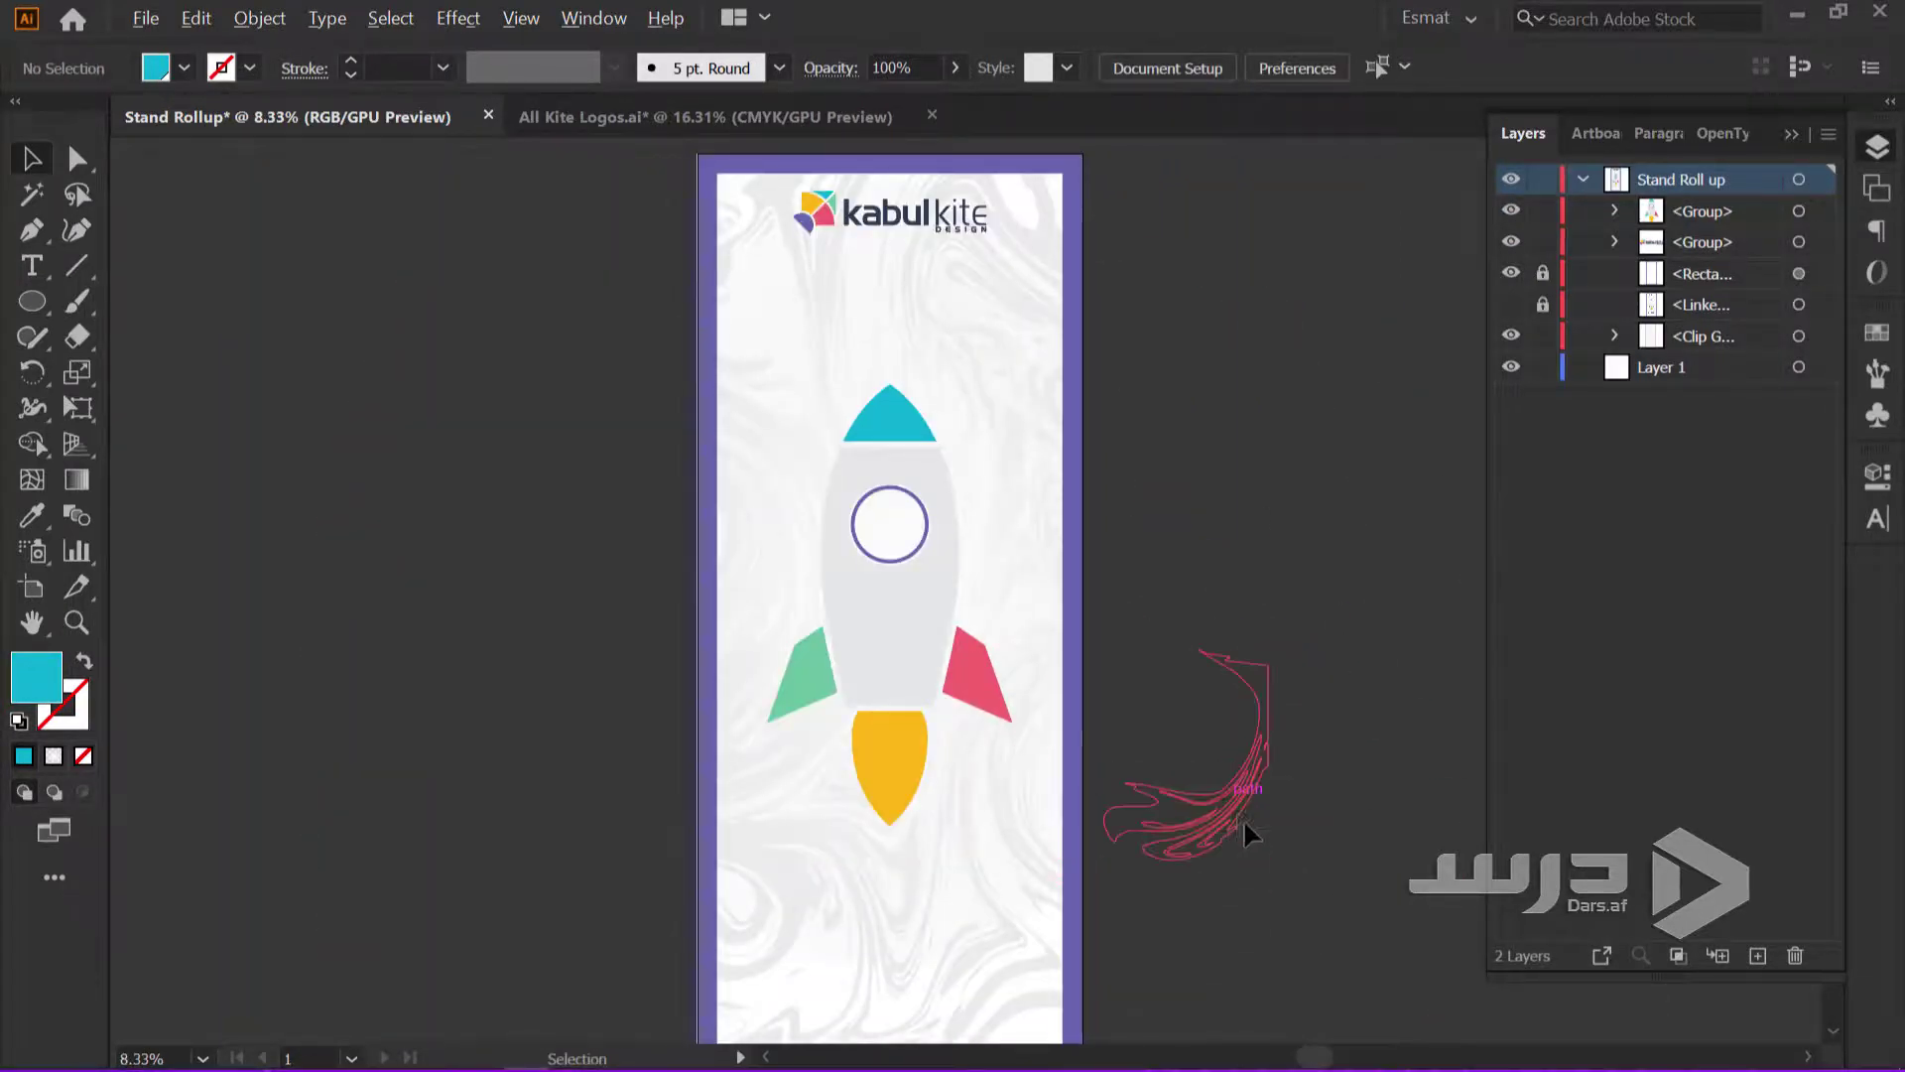
scroll(1245, 826, "down", 1)
scroll(1072, 668, "right", 2)
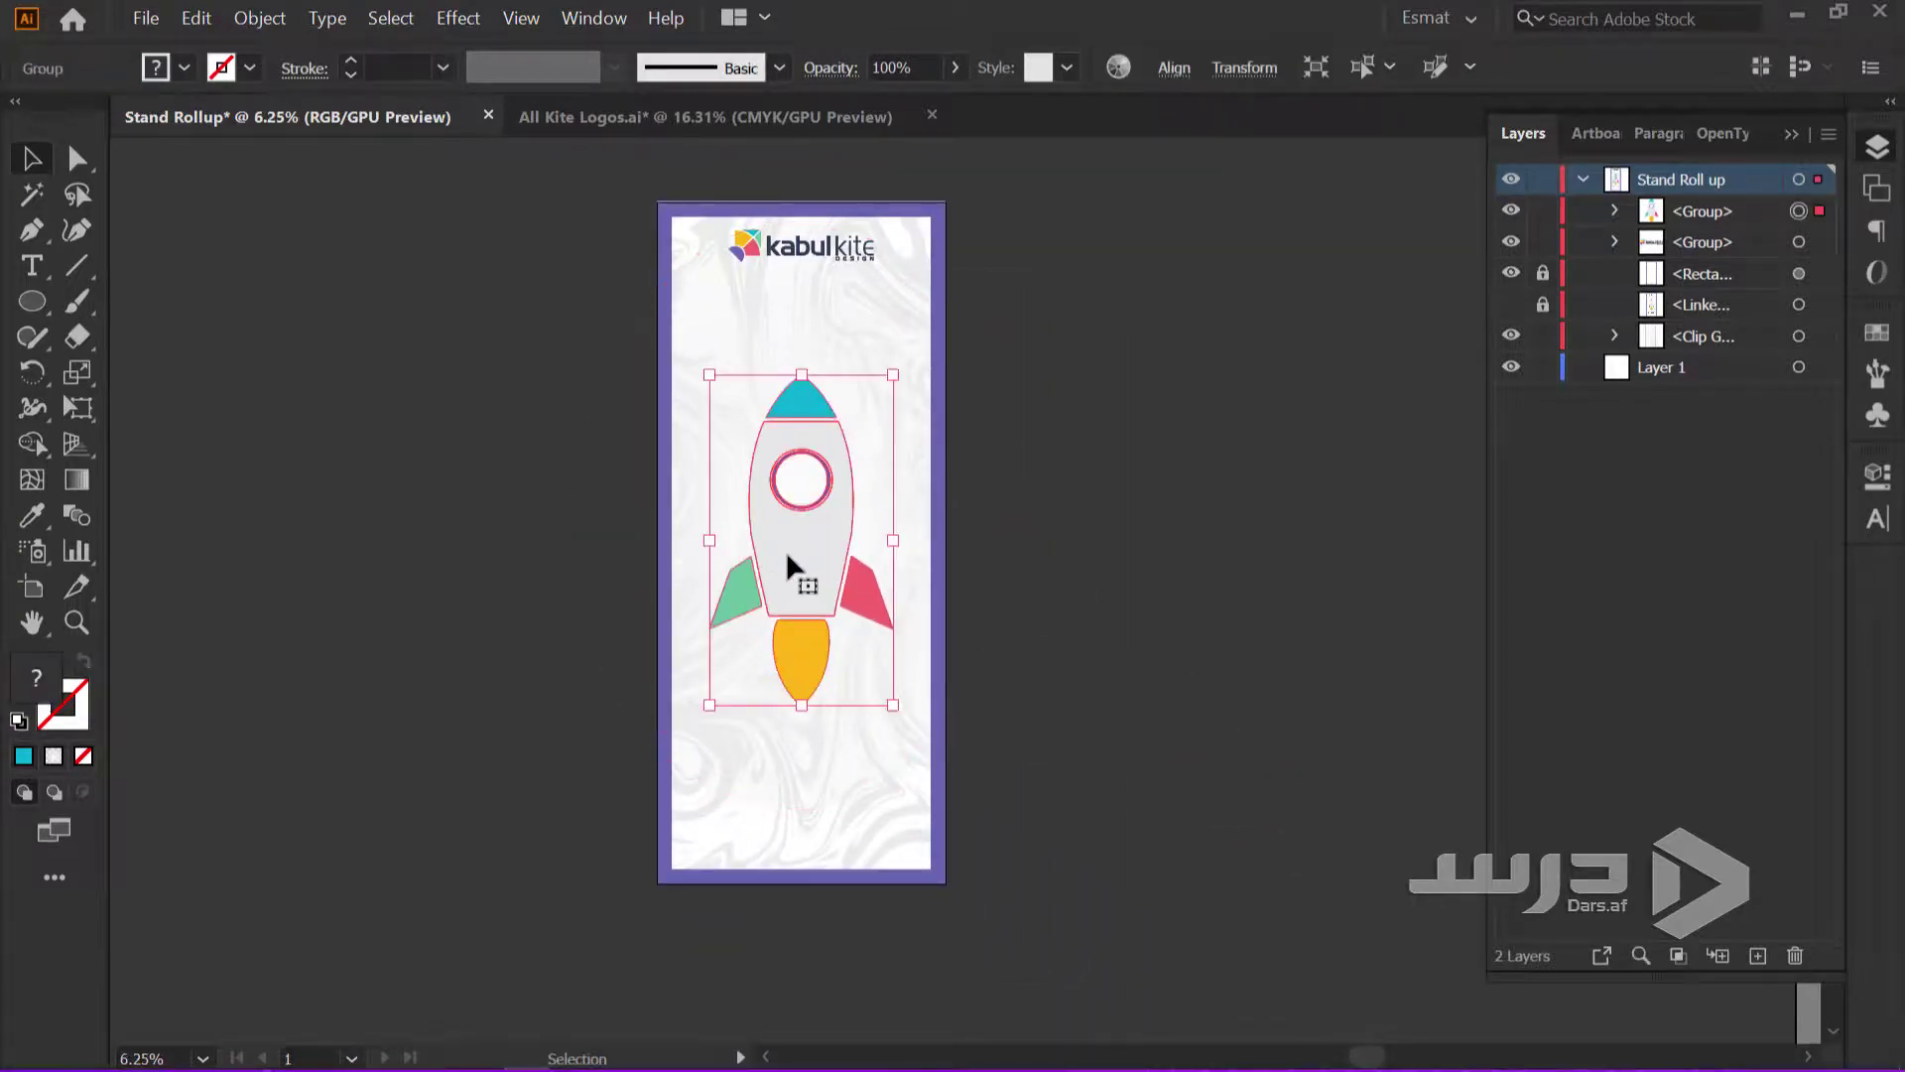
mouse_move(786, 551)
left_mouse_down()
mouse_move(803, 544)
mouse_move(803, 586)
left_mouse_up()
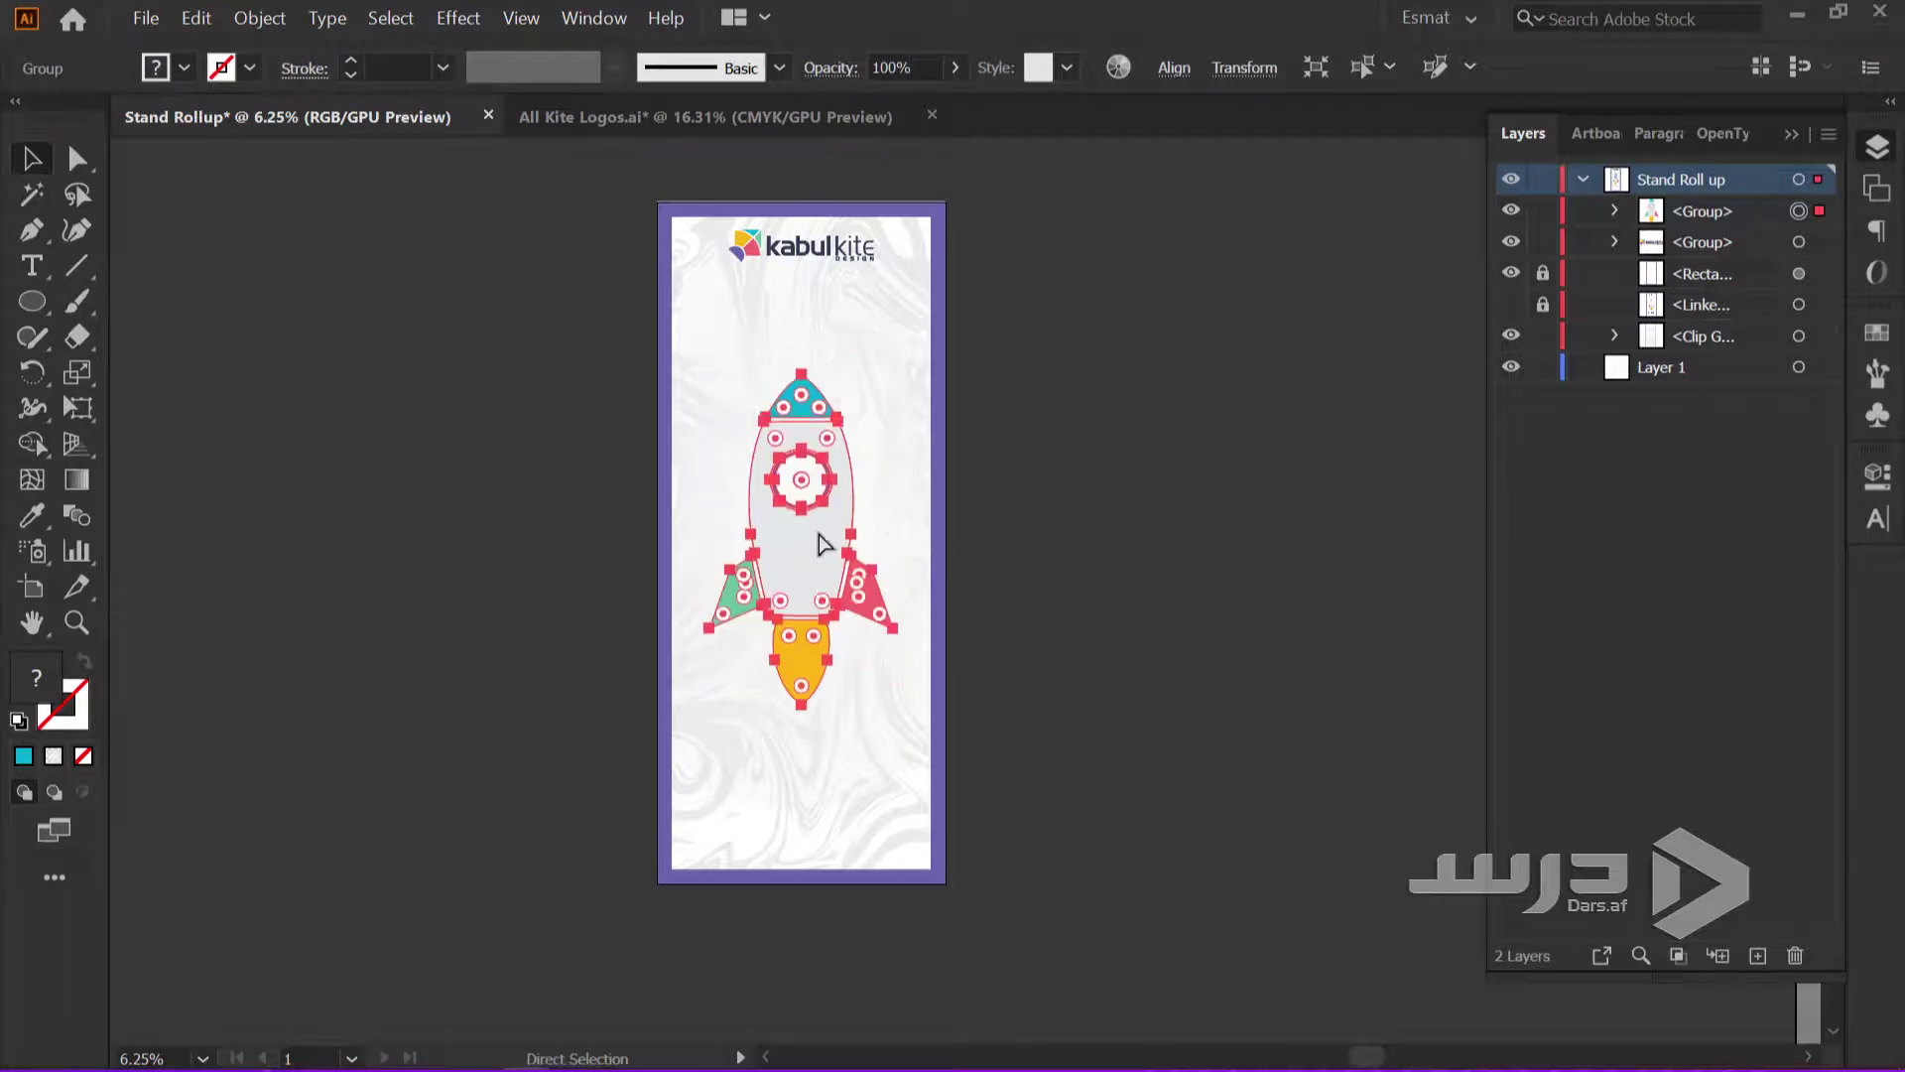
left_click(1174, 69)
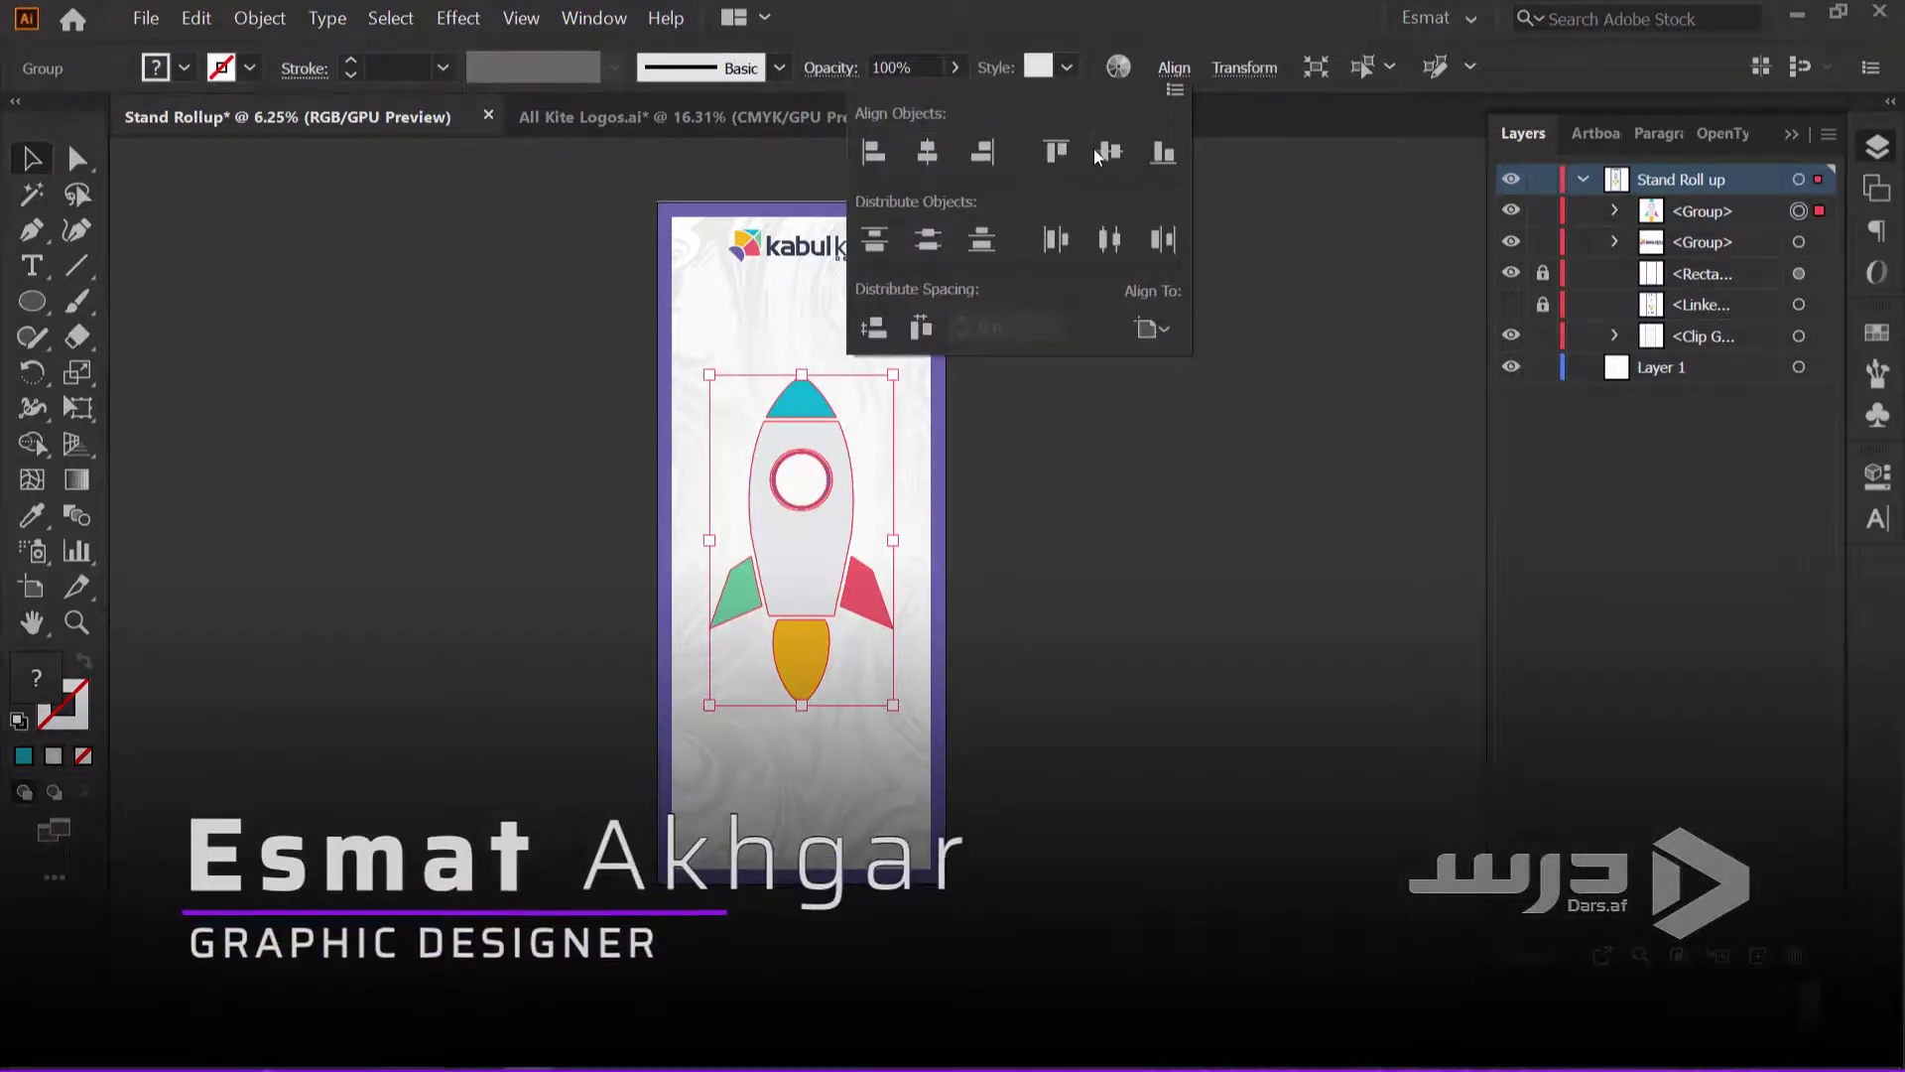
left_click(1109, 151)
left_click(1032, 447)
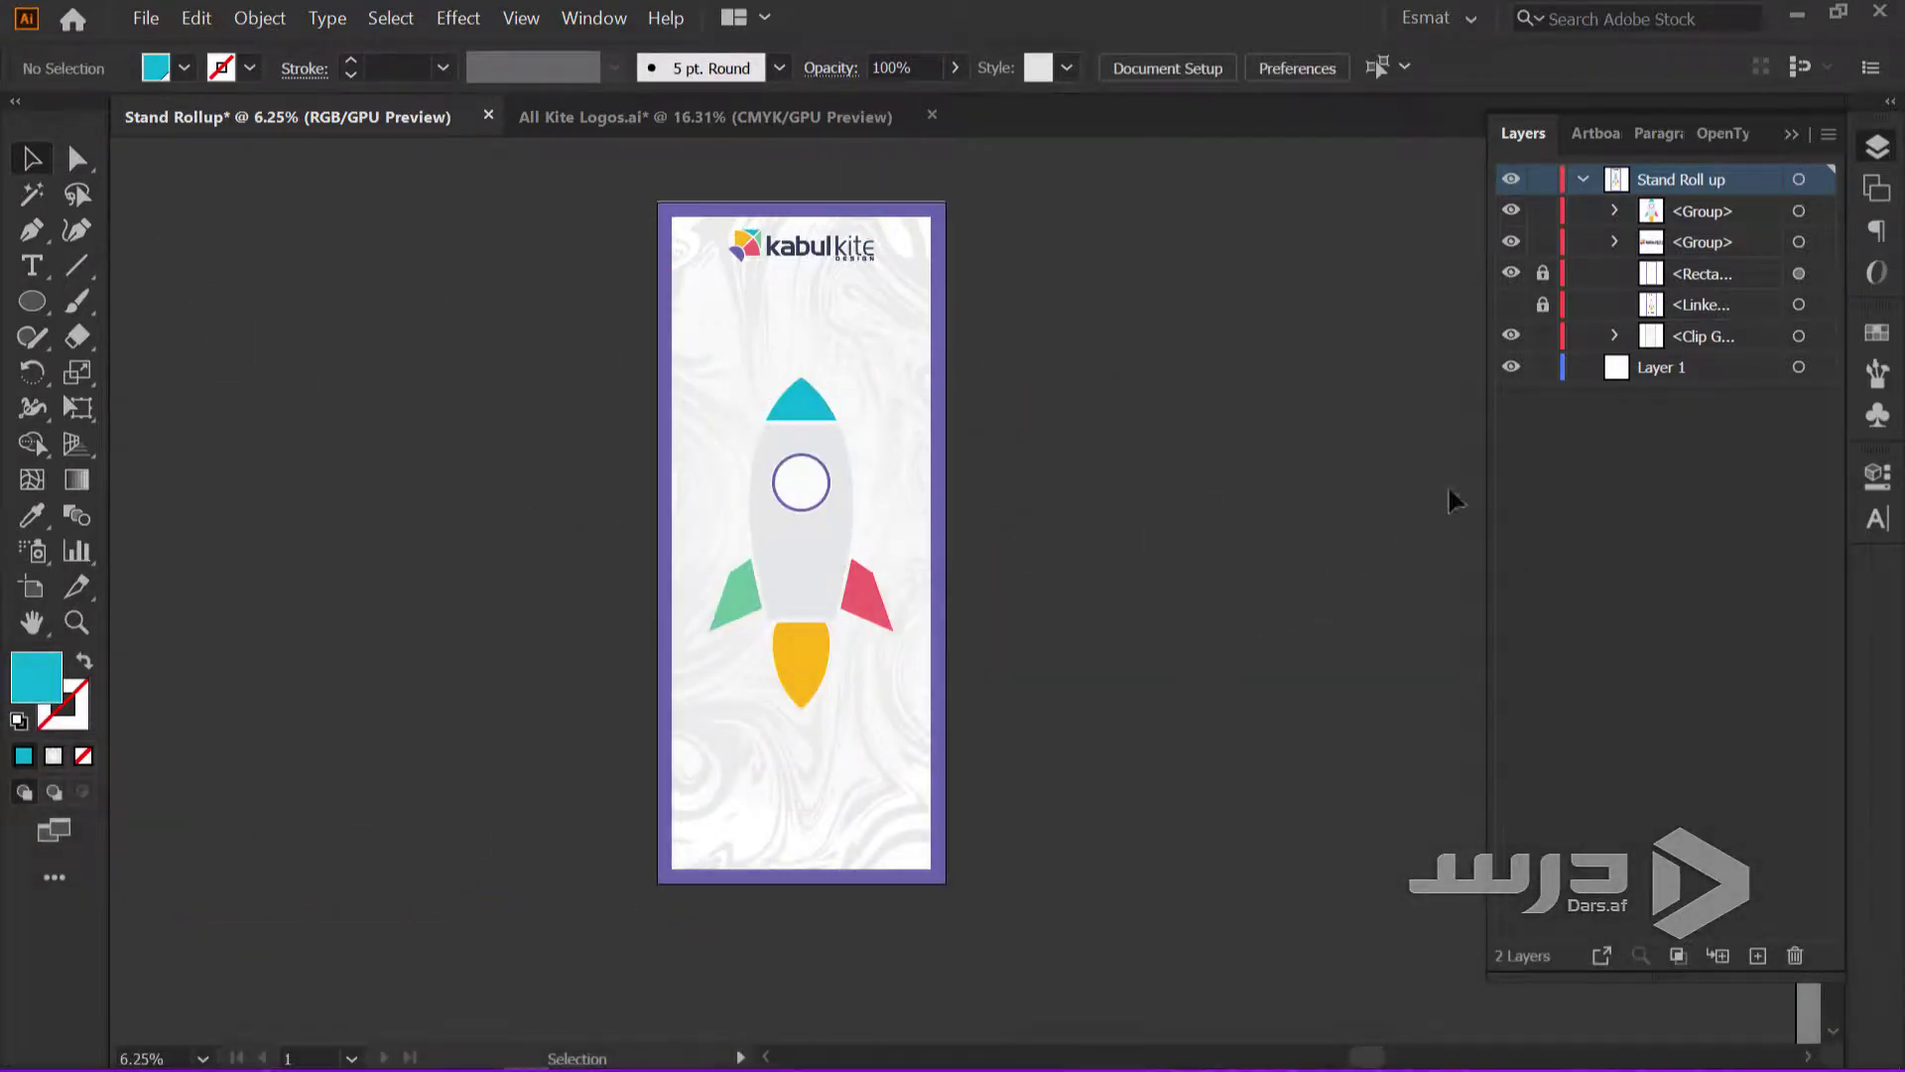
Lock the artwork group and the rocket group in the Layers panel
left_click(1533, 242)
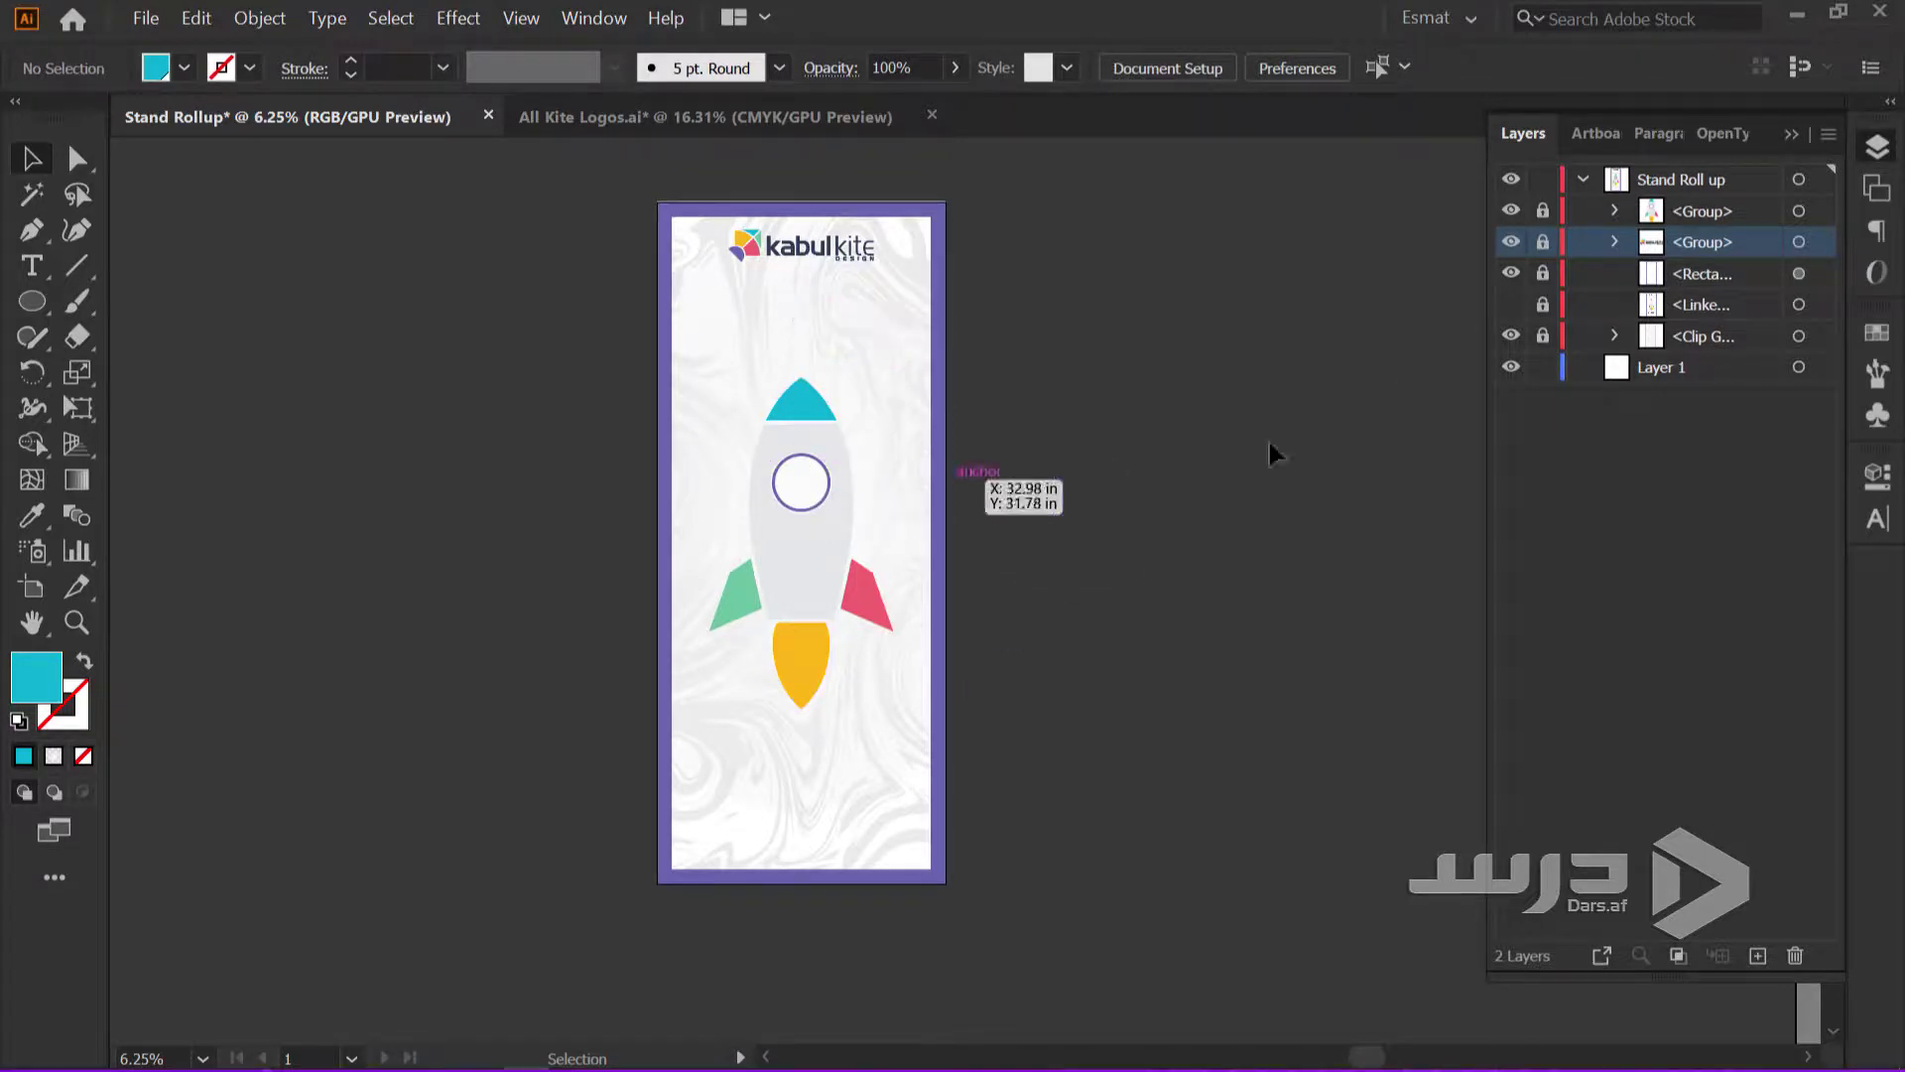
left_click(1663, 221)
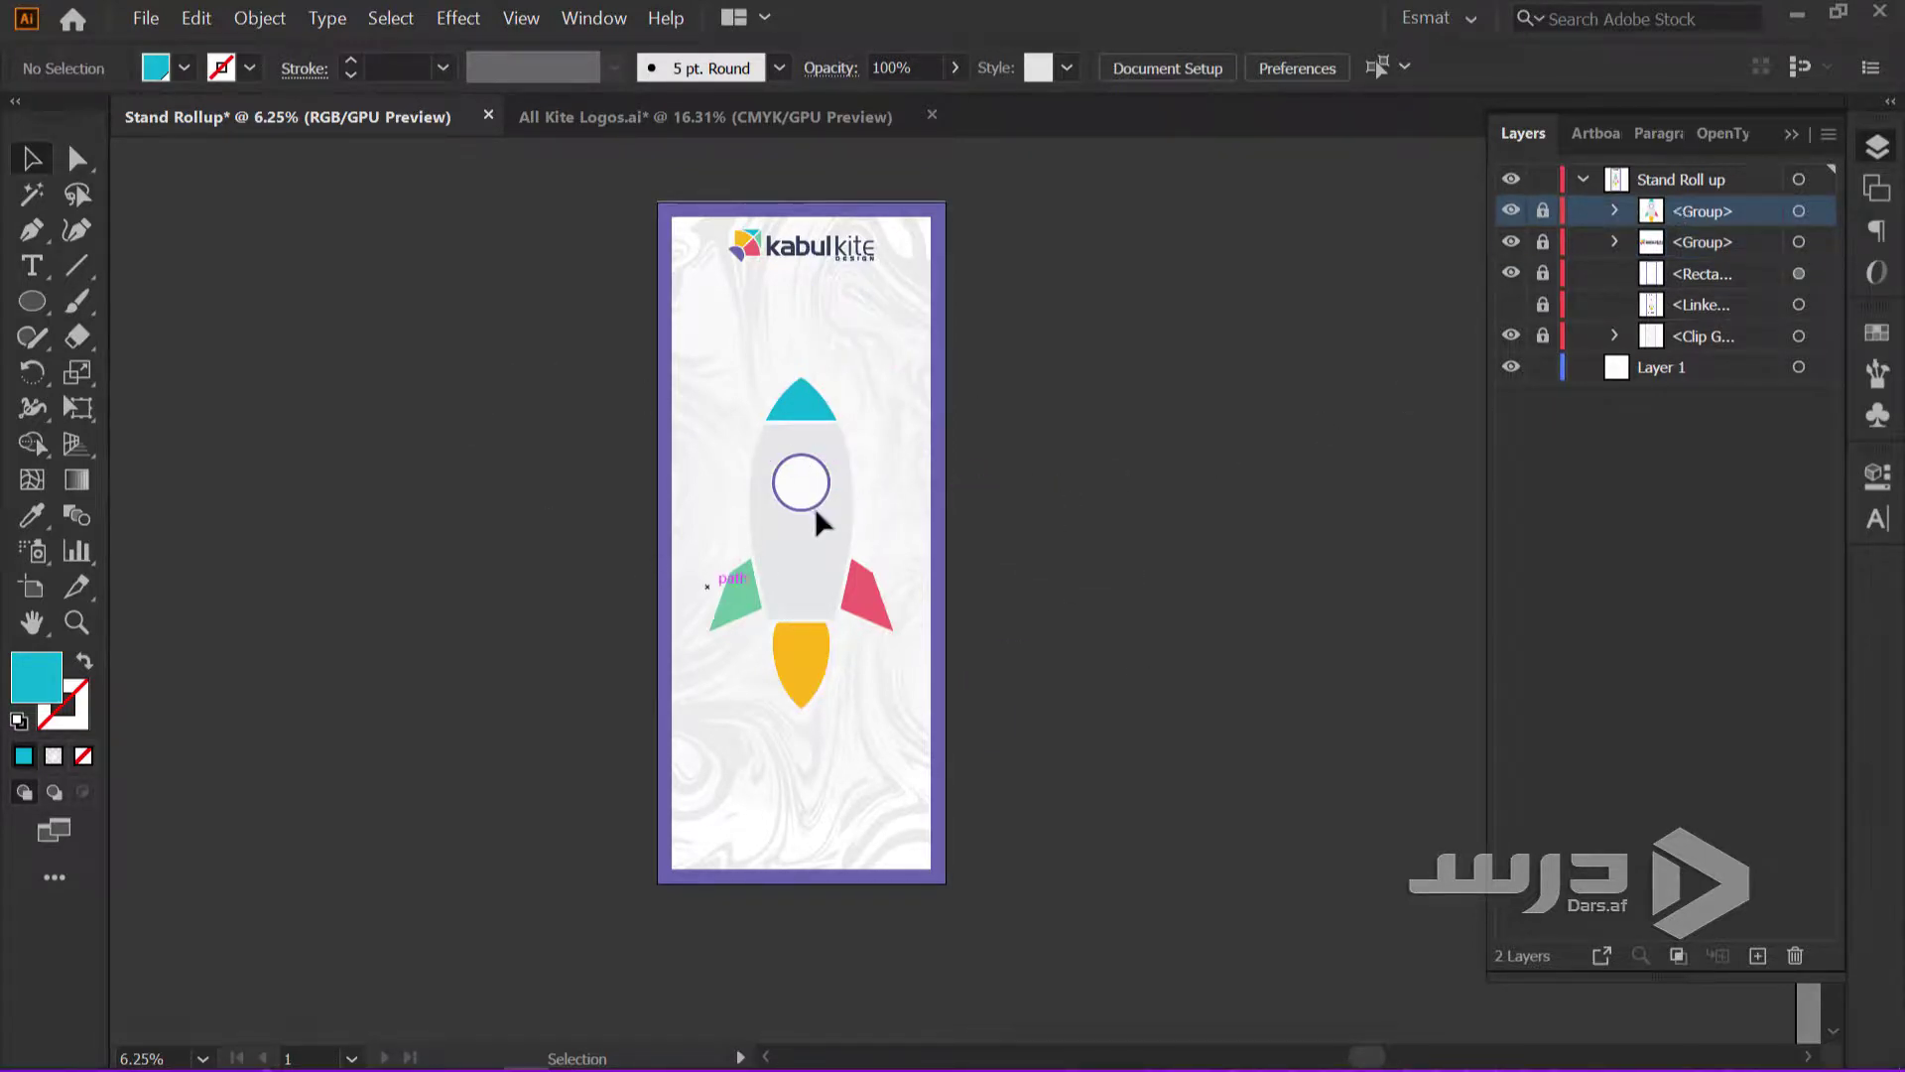
scroll(760, 288, "up", 2)
Draw a wide area-type frame under the logo and delete its Lorem ipsum placeholder
left_click_drag(813, 298, 760, 509)
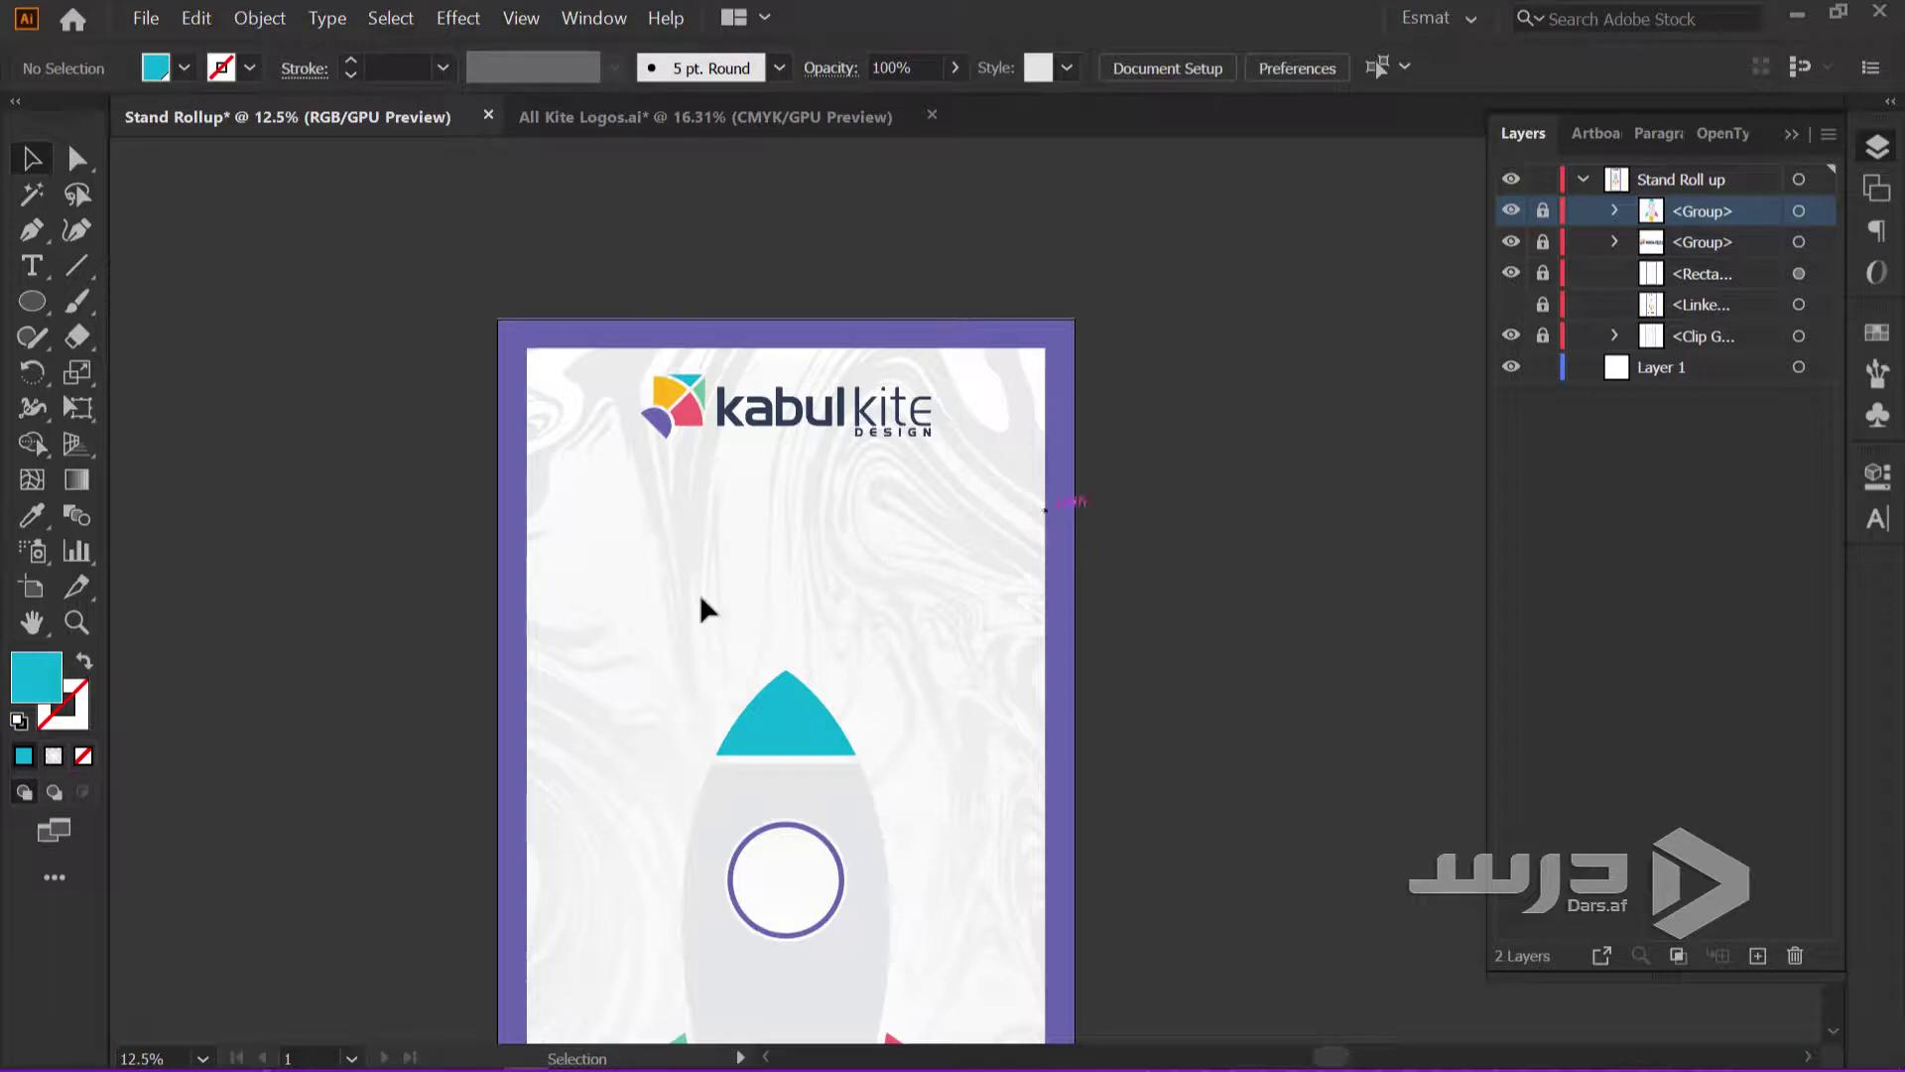
left_click(45, 276)
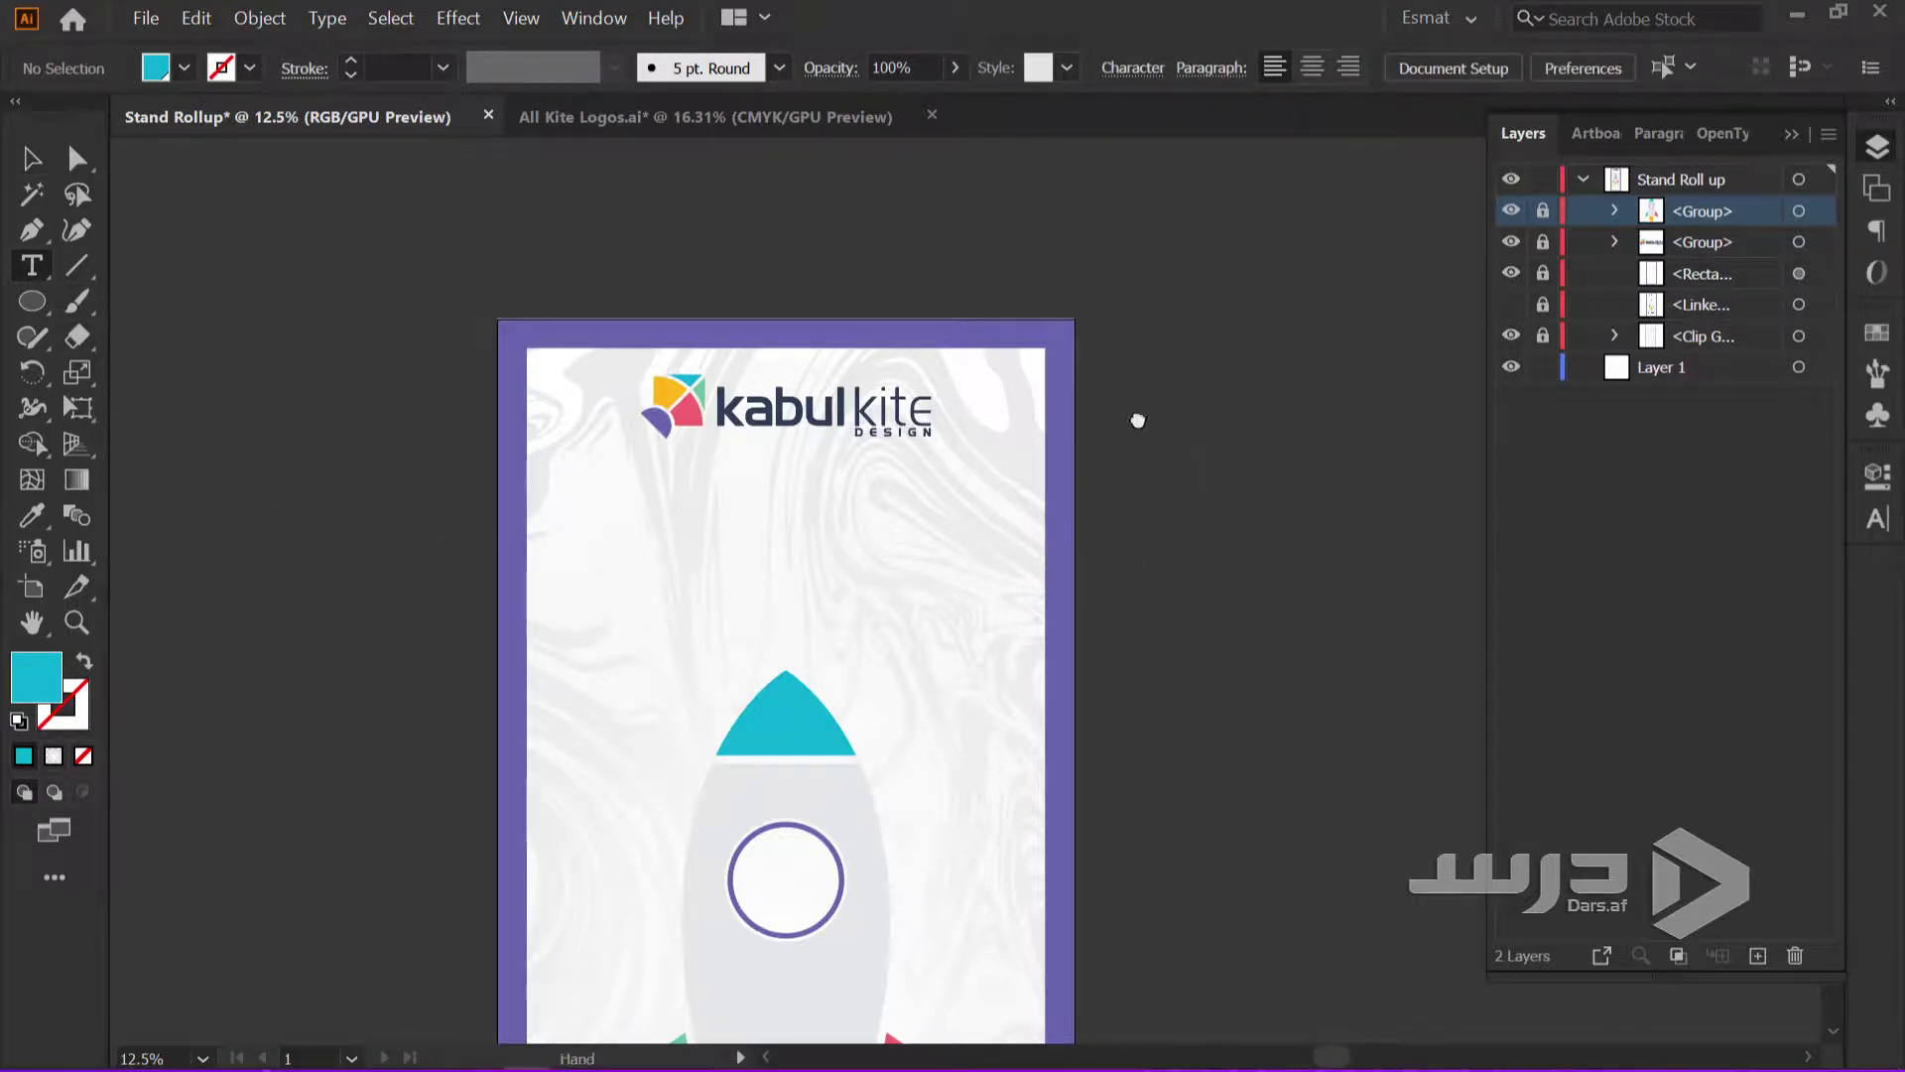
left_click_drag(1138, 421, 1056, 422)
key("ctrl+equal")
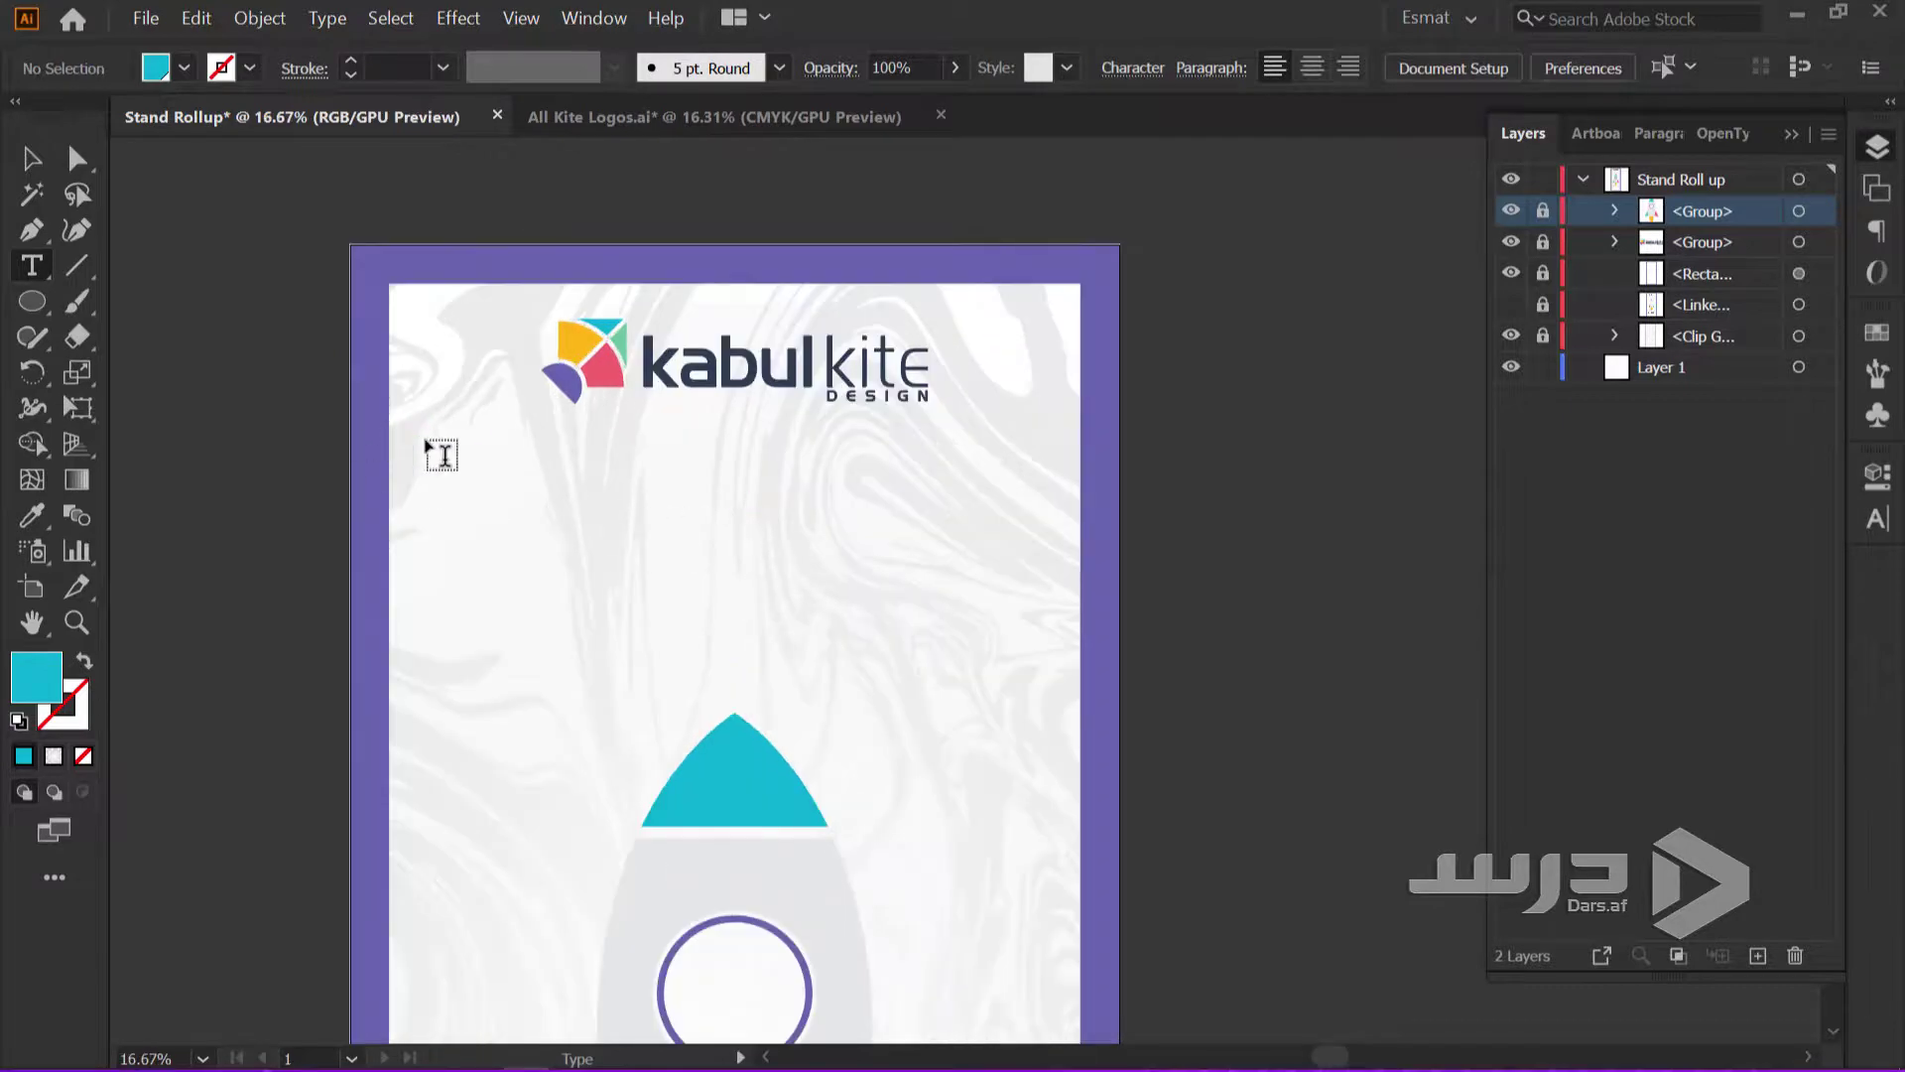
left_click_drag(425, 444, 1053, 660)
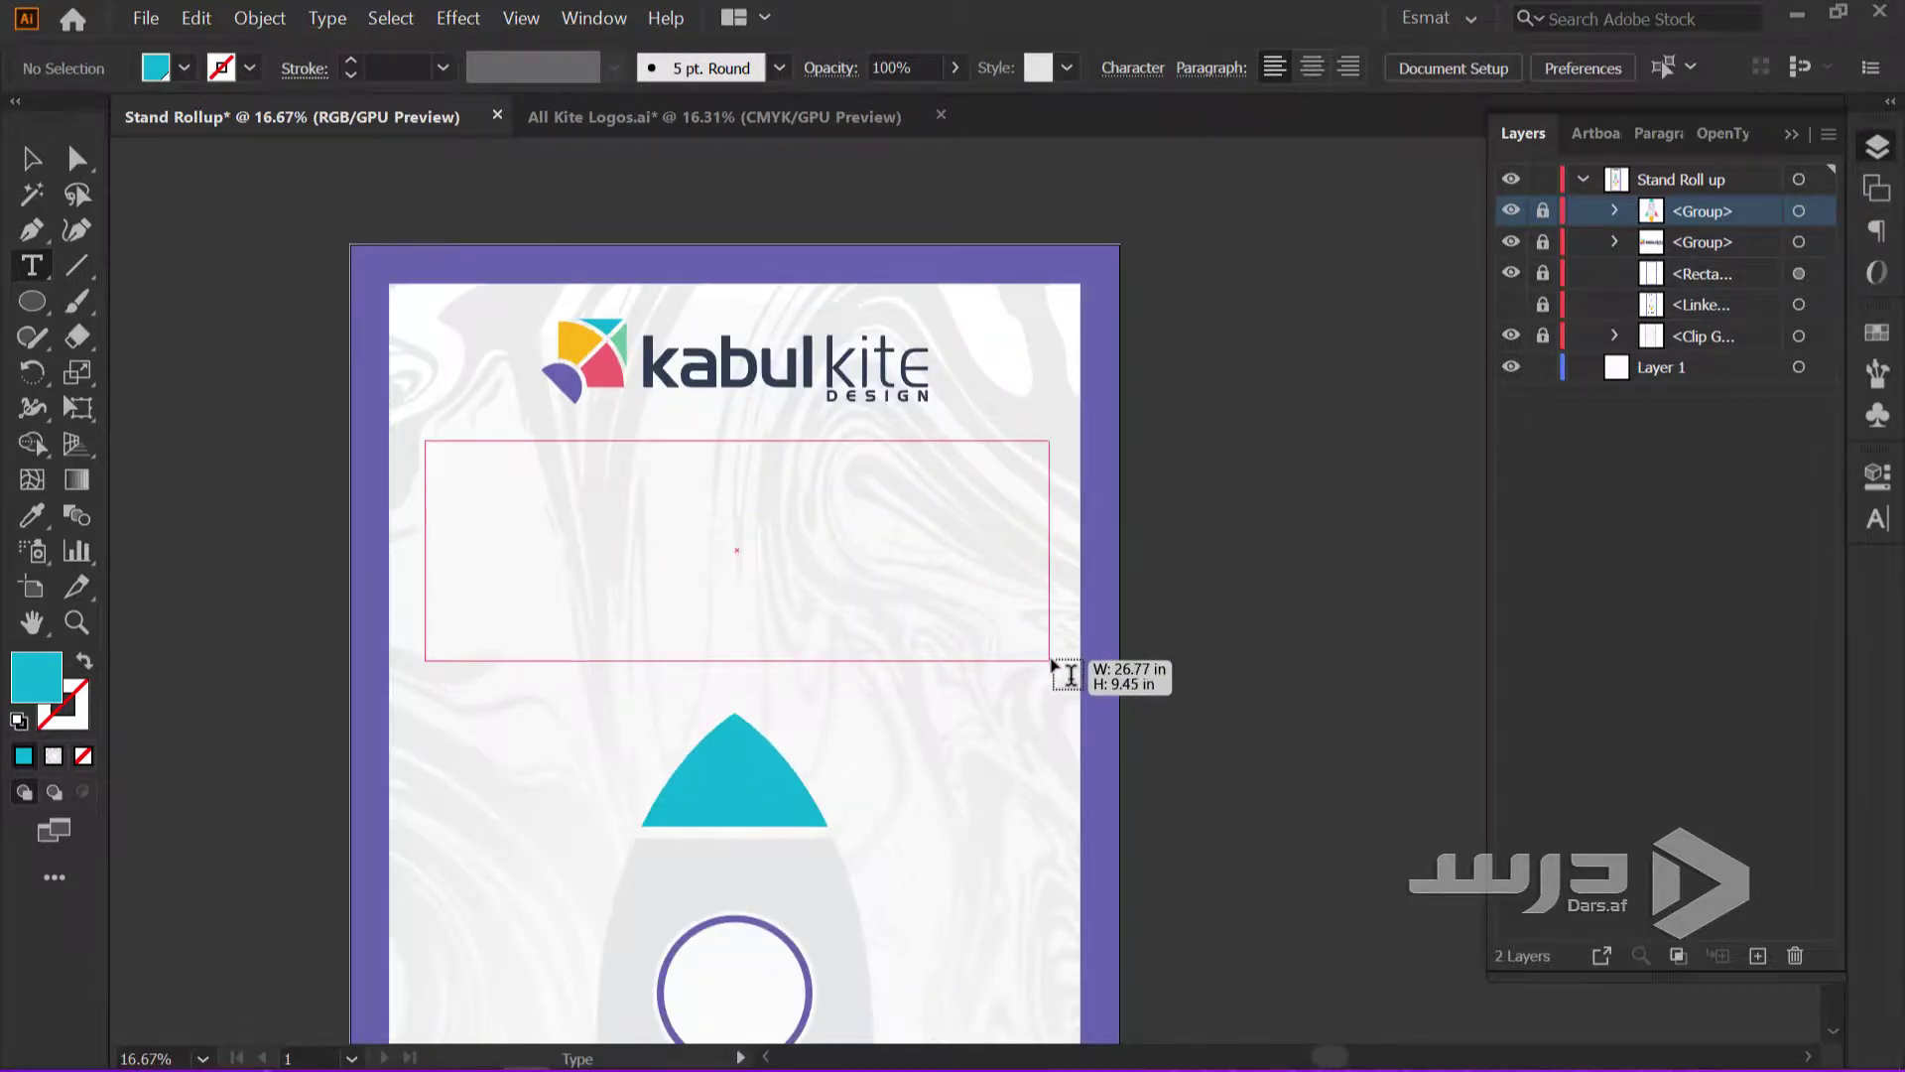
key("ctrl+equal")
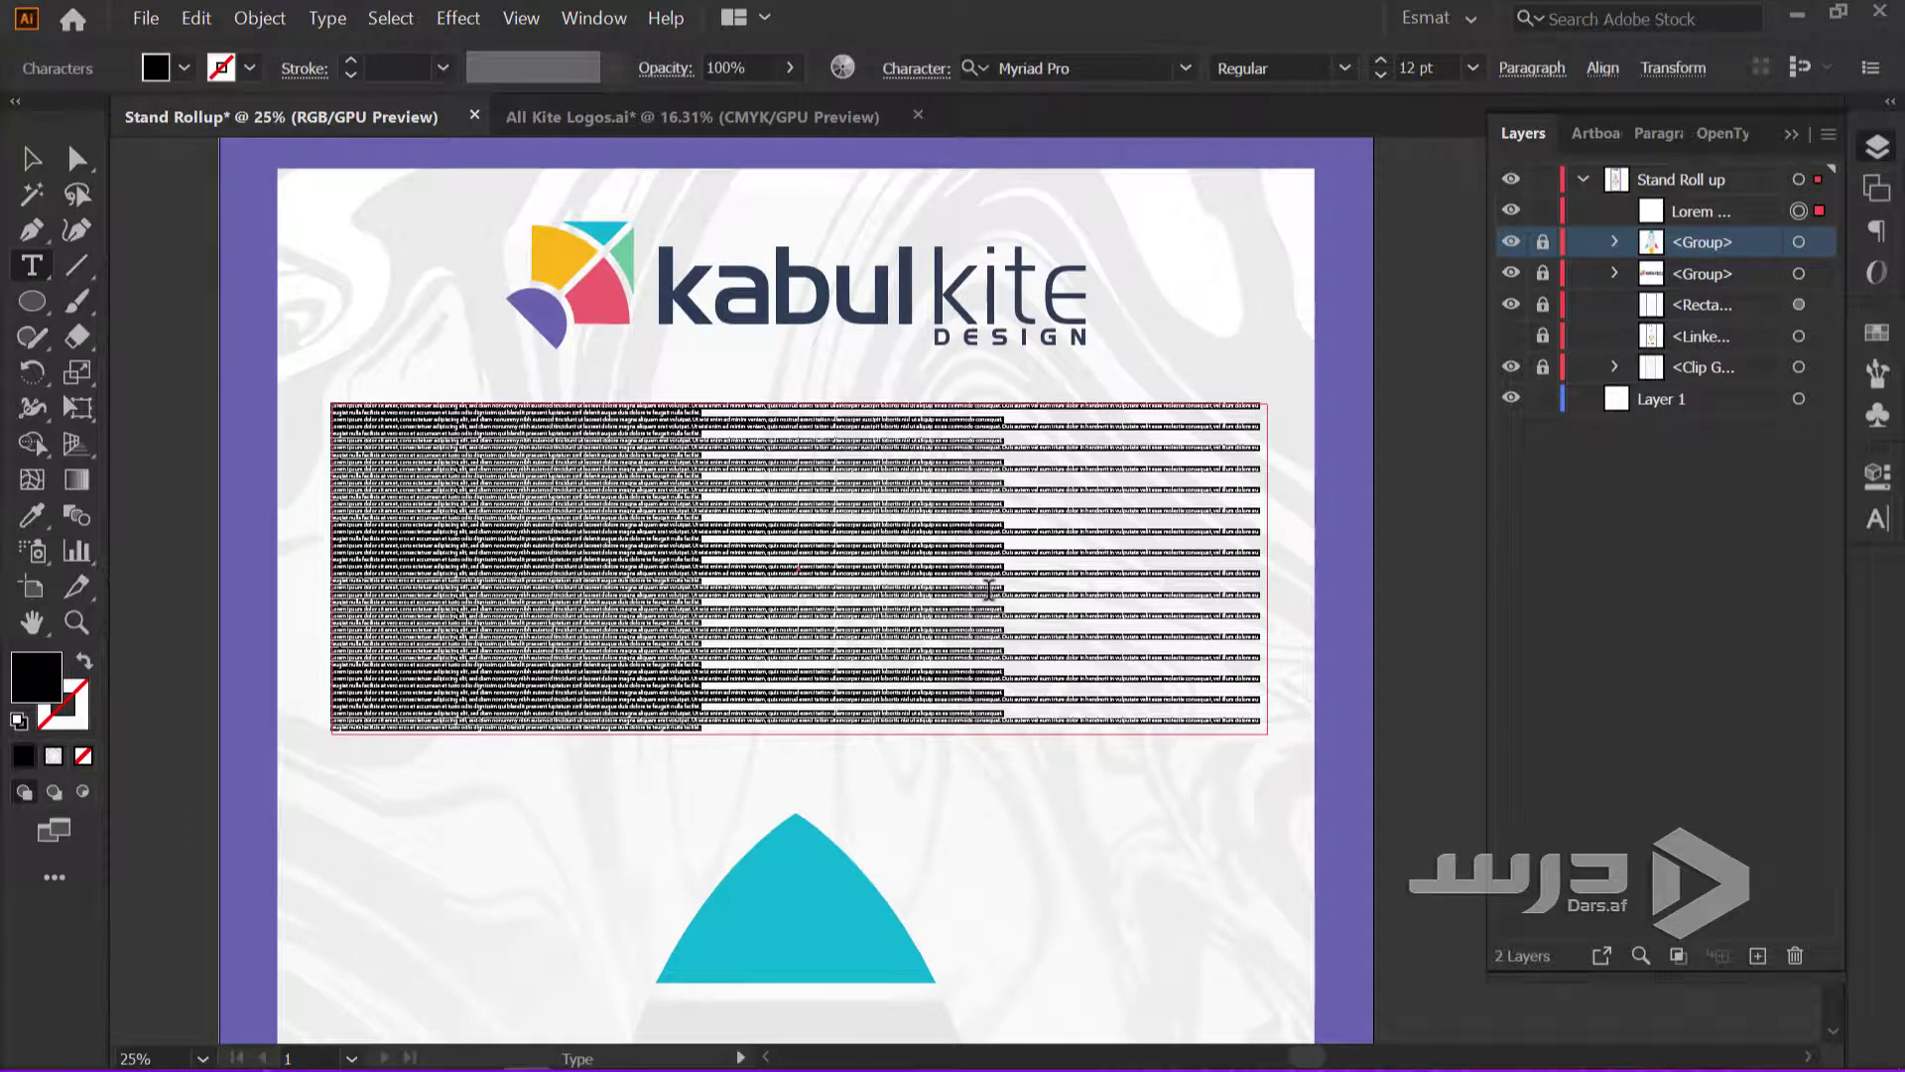
key("Delete")
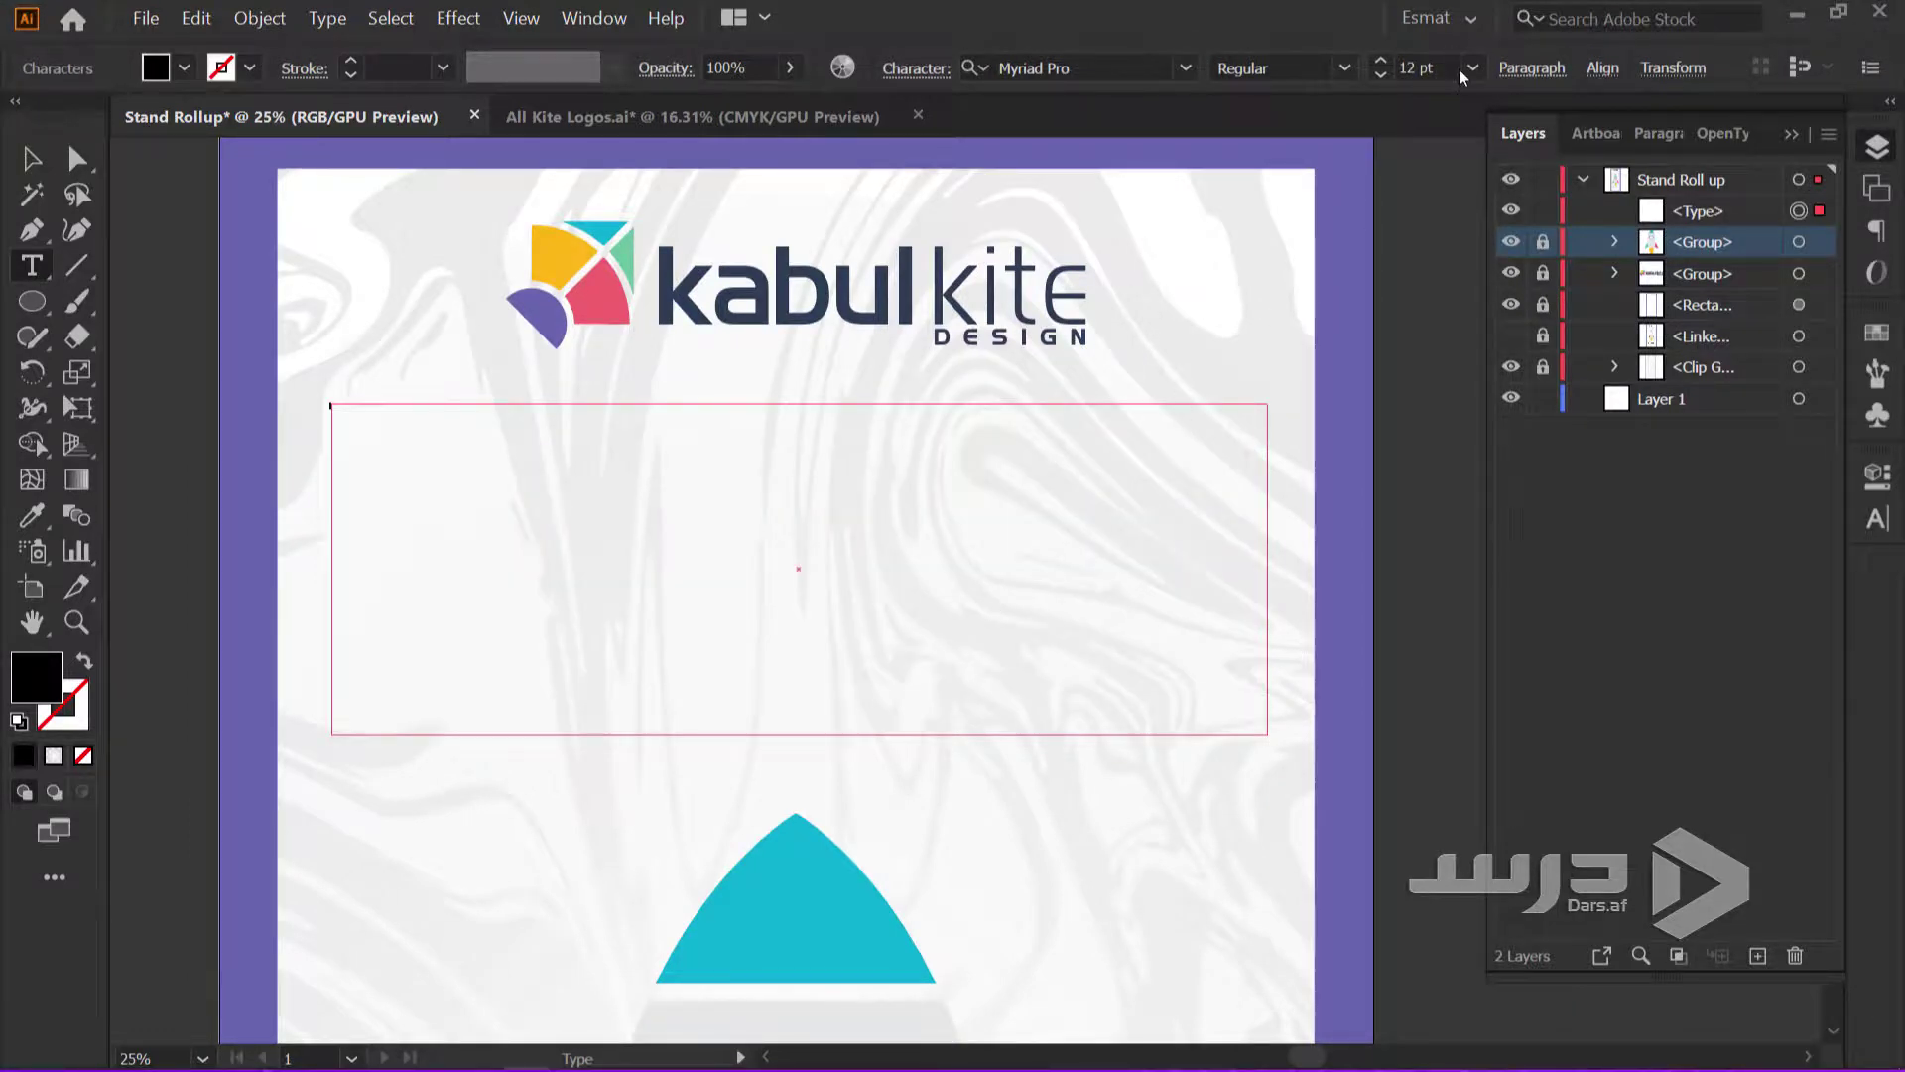
Set the font size to 72 pt and type the headline WE ARE AN INTERNATIONAL DESIGN STUDIO in English
left_click(1471, 67)
left_click(1513, 600)
type("صث ش")
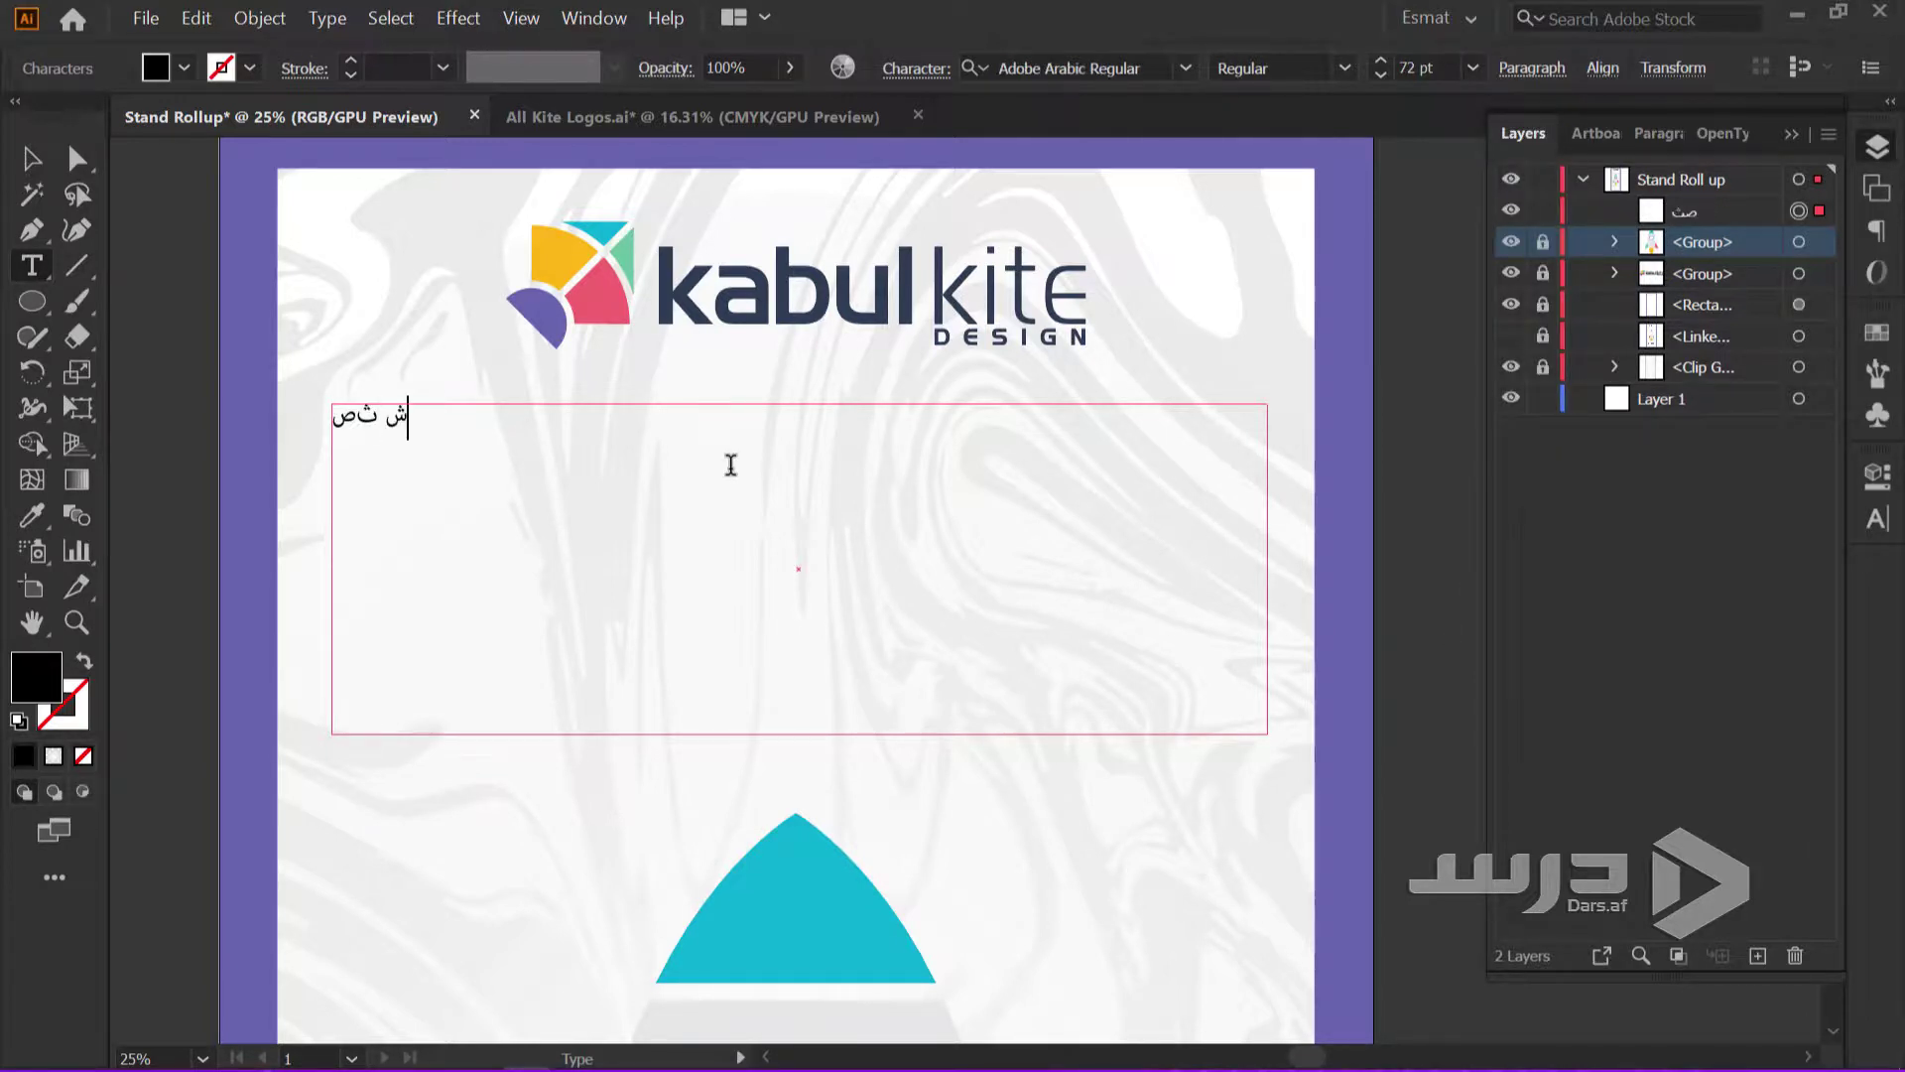
key("super+space")
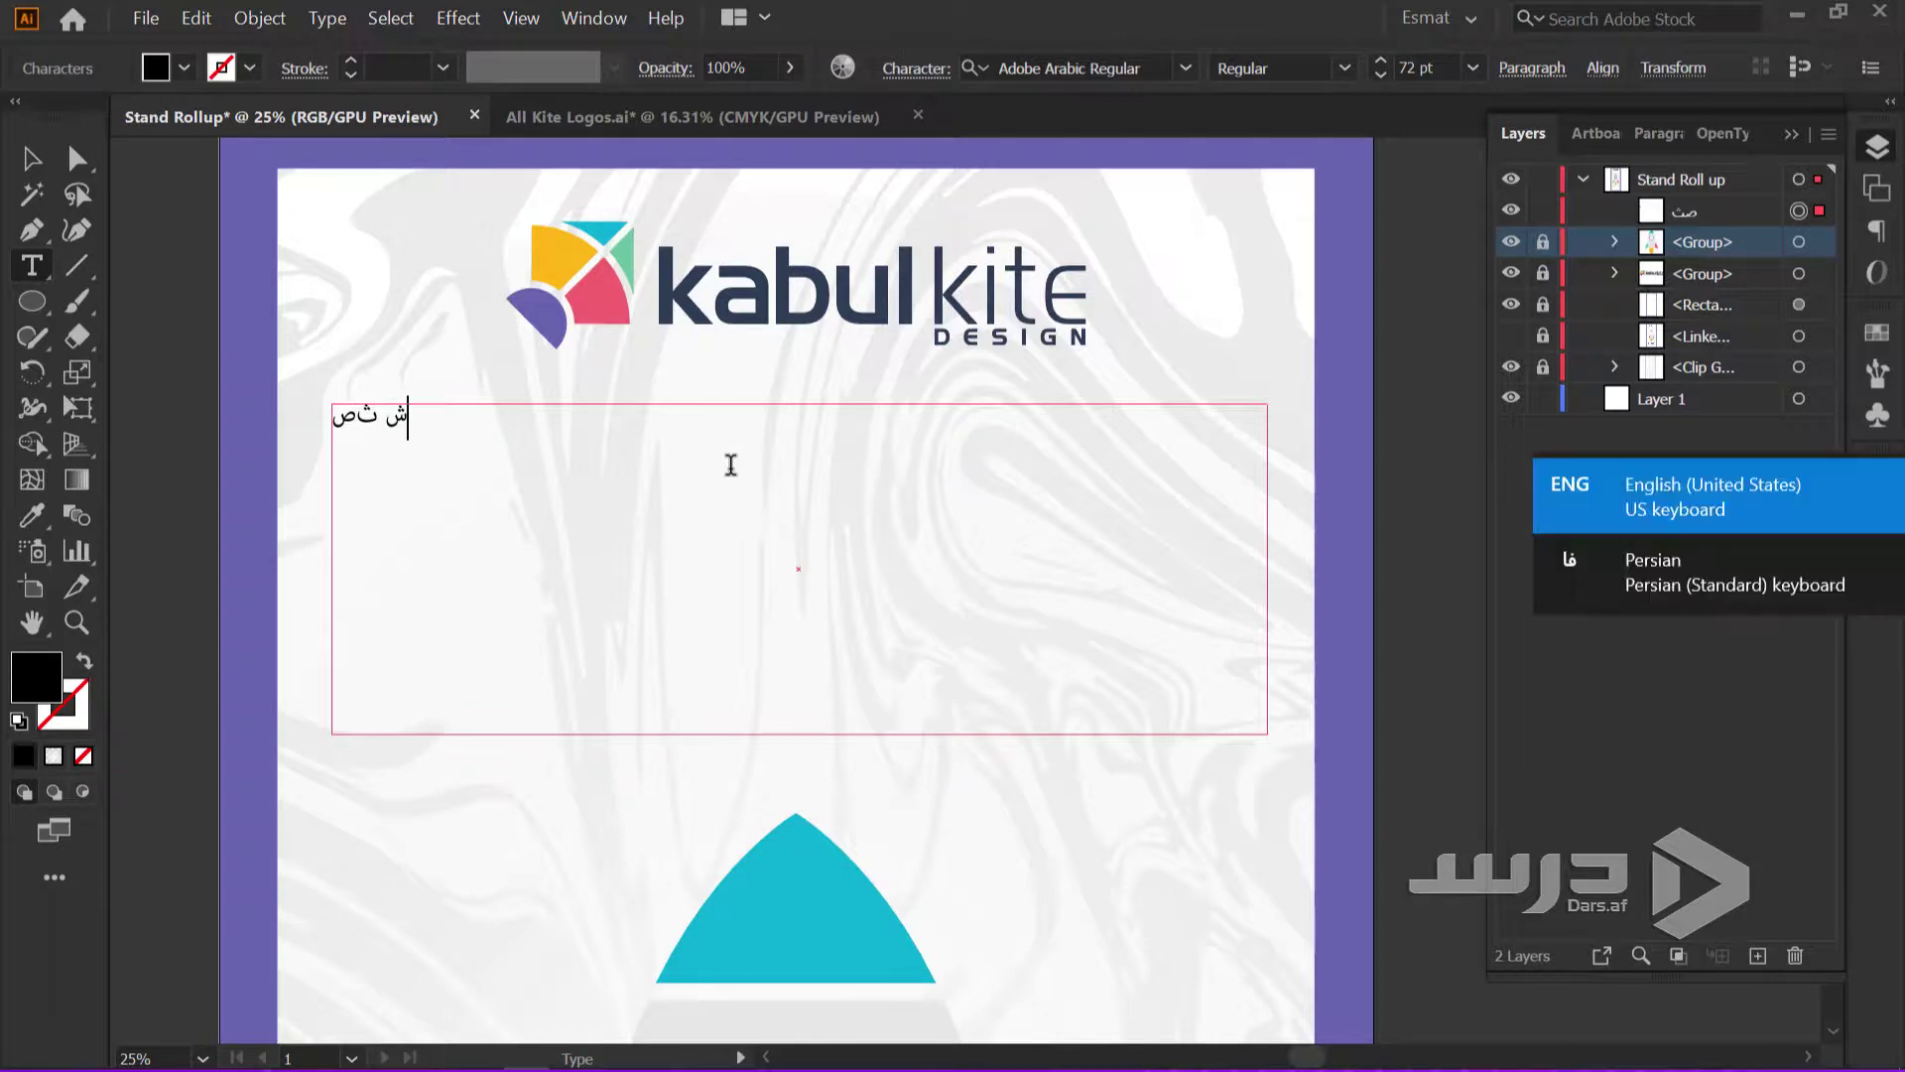
key("ctrl+a")
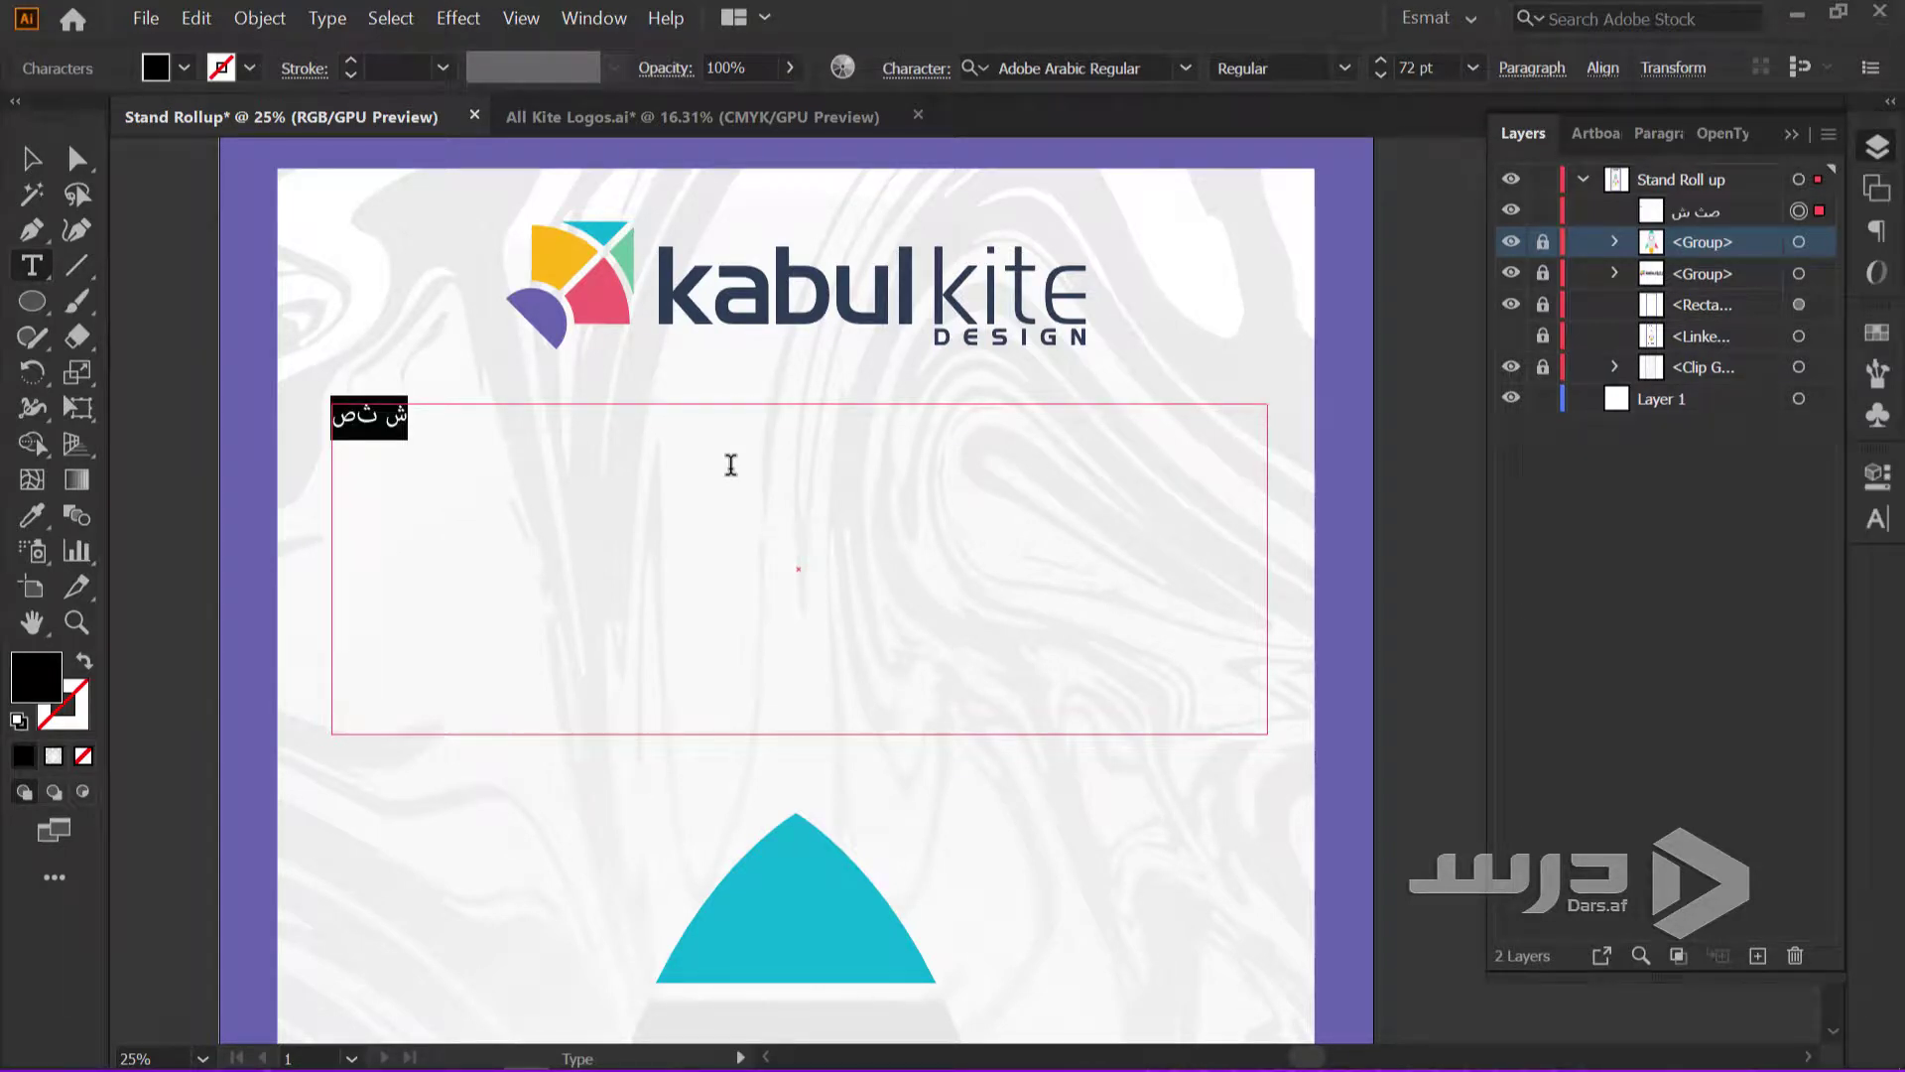
type("We")
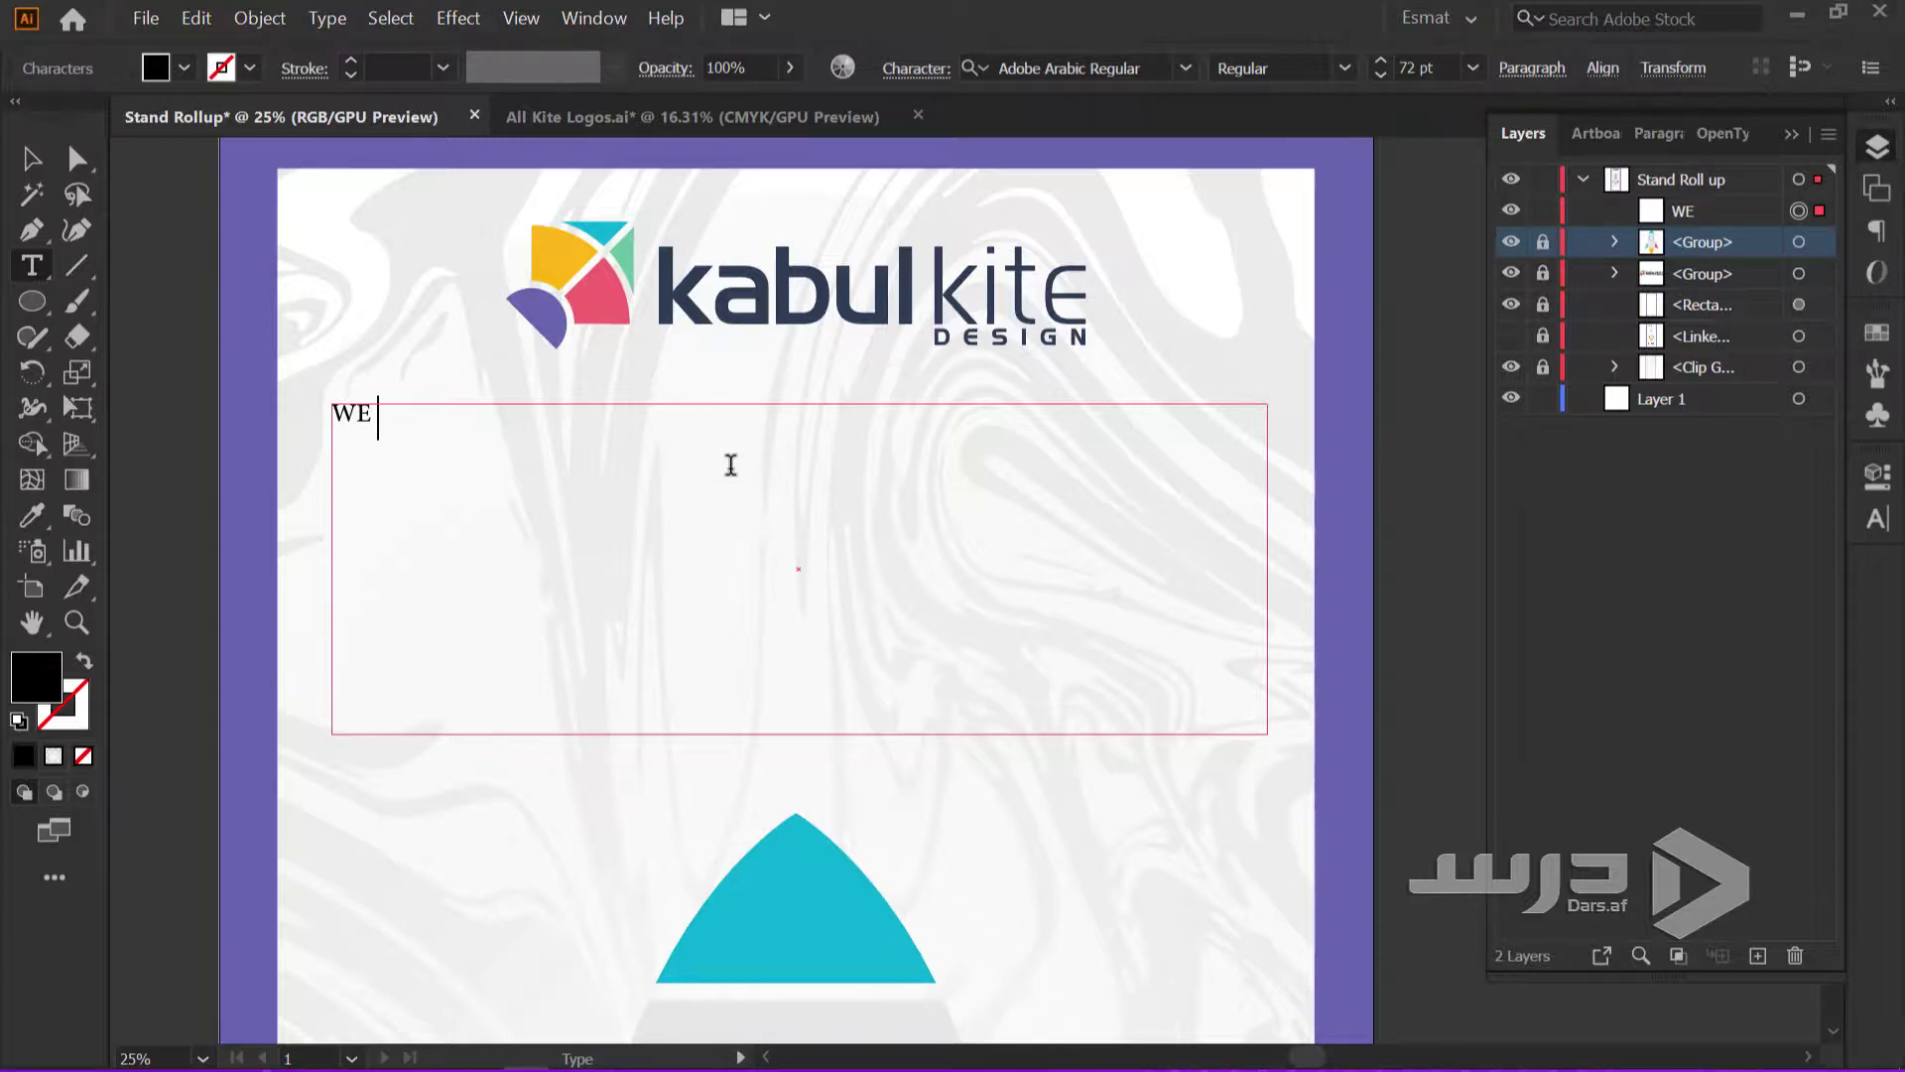
type("ARE A")
type("N INTERNATI")
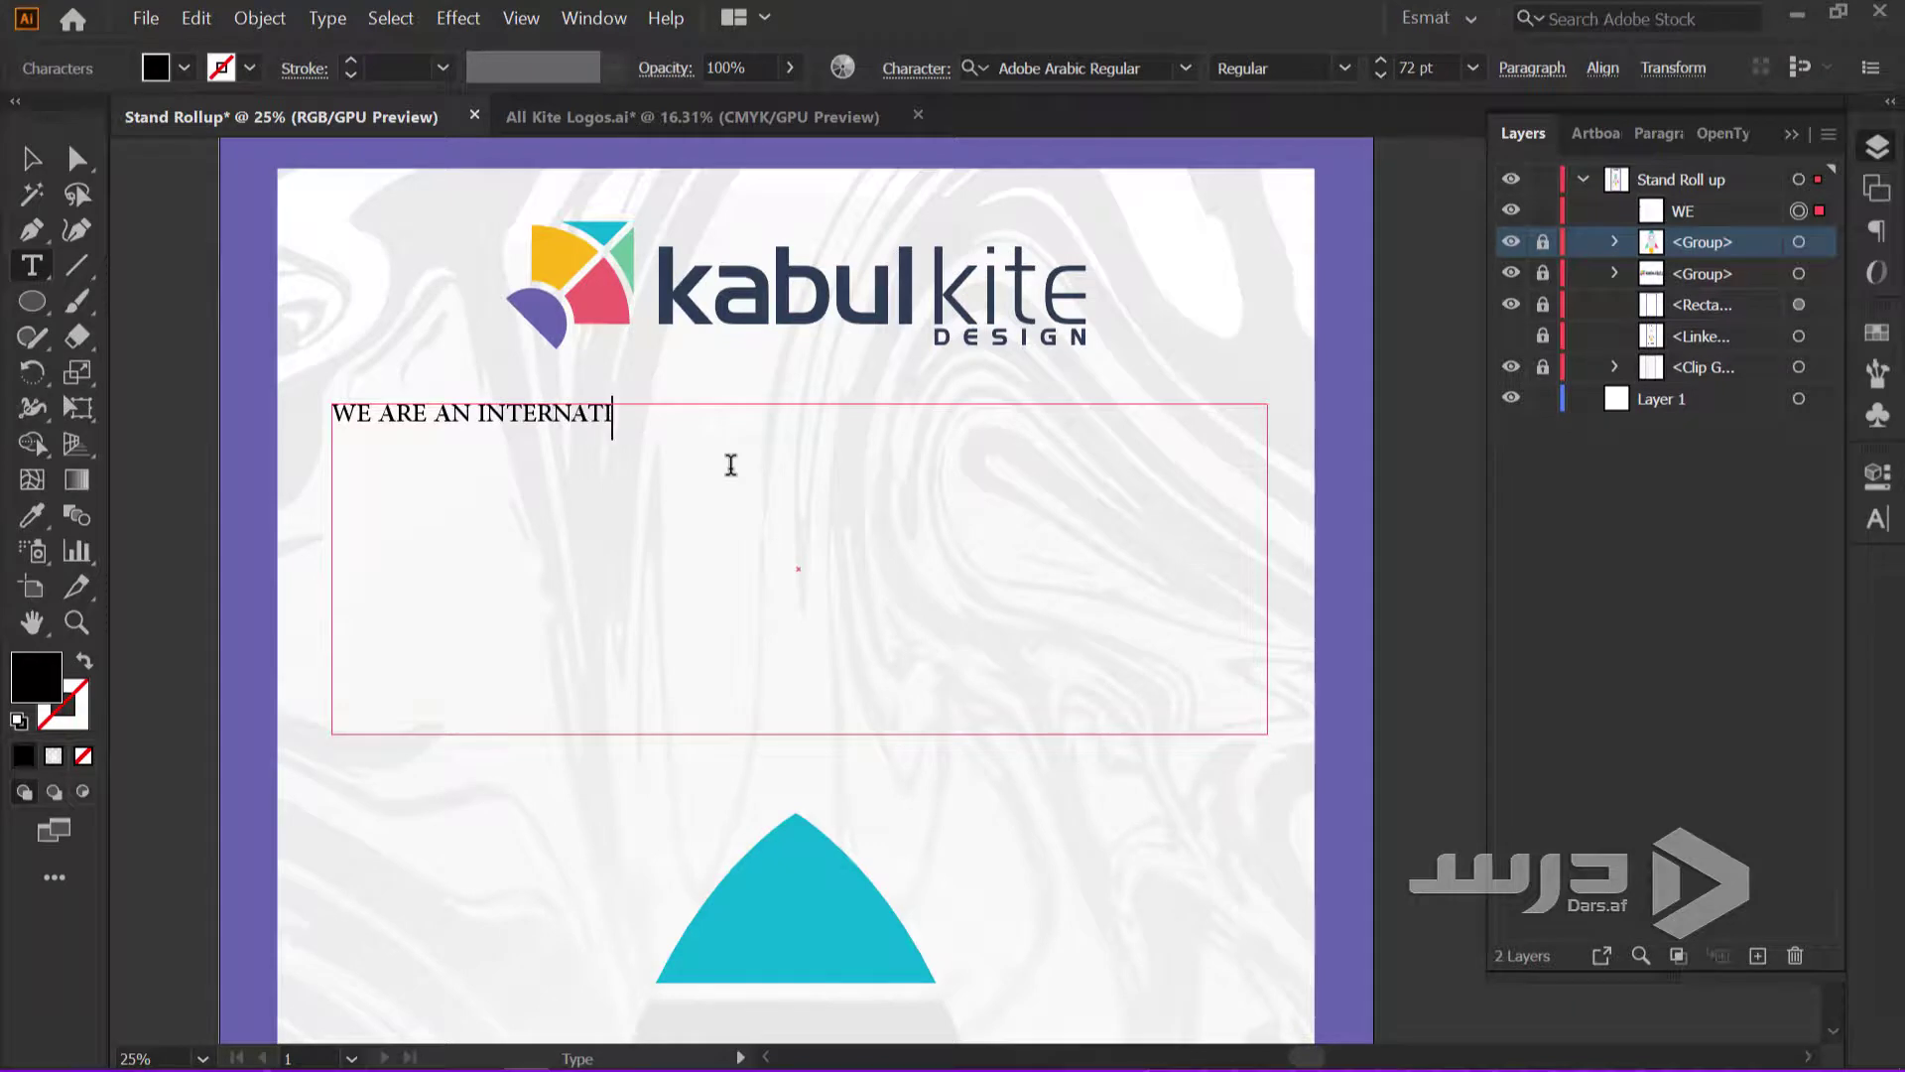
type("ONAL DE")
type("SIGN STUDIO")
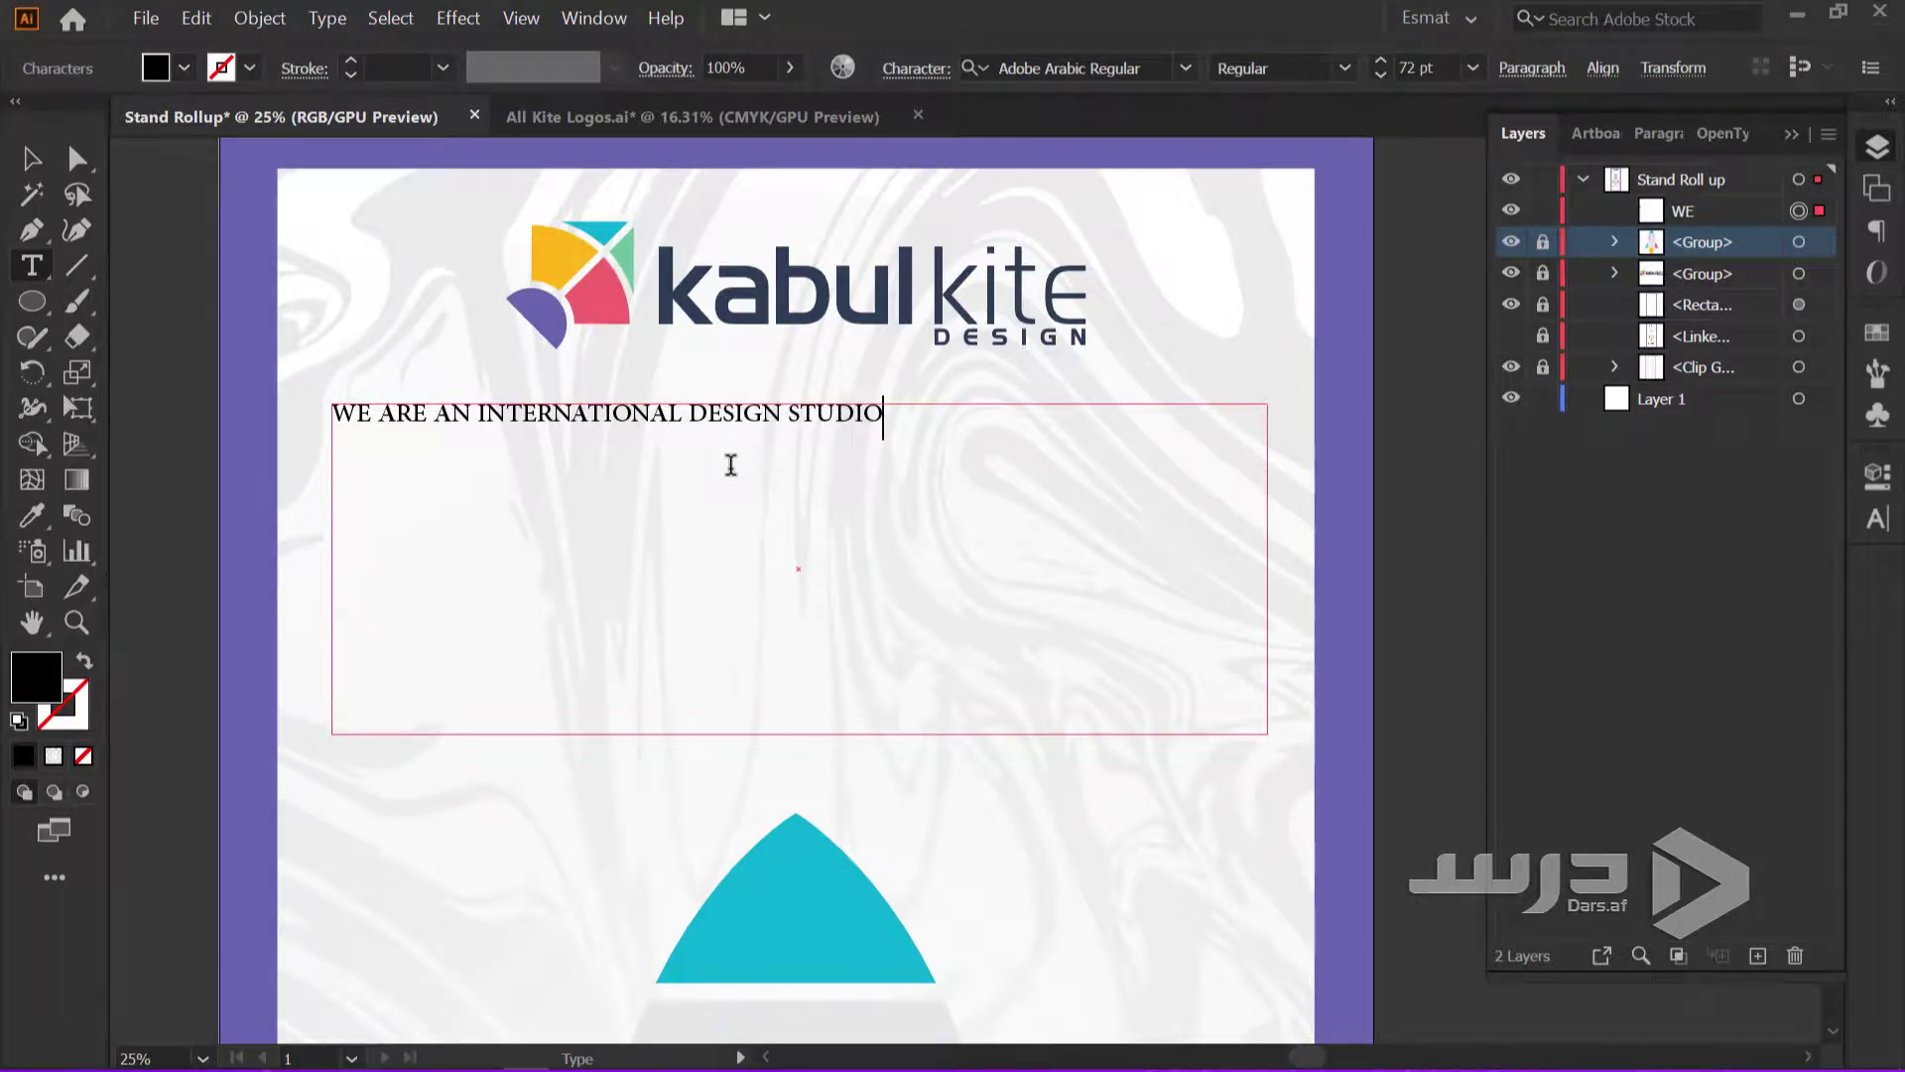
key("ctrl+a")
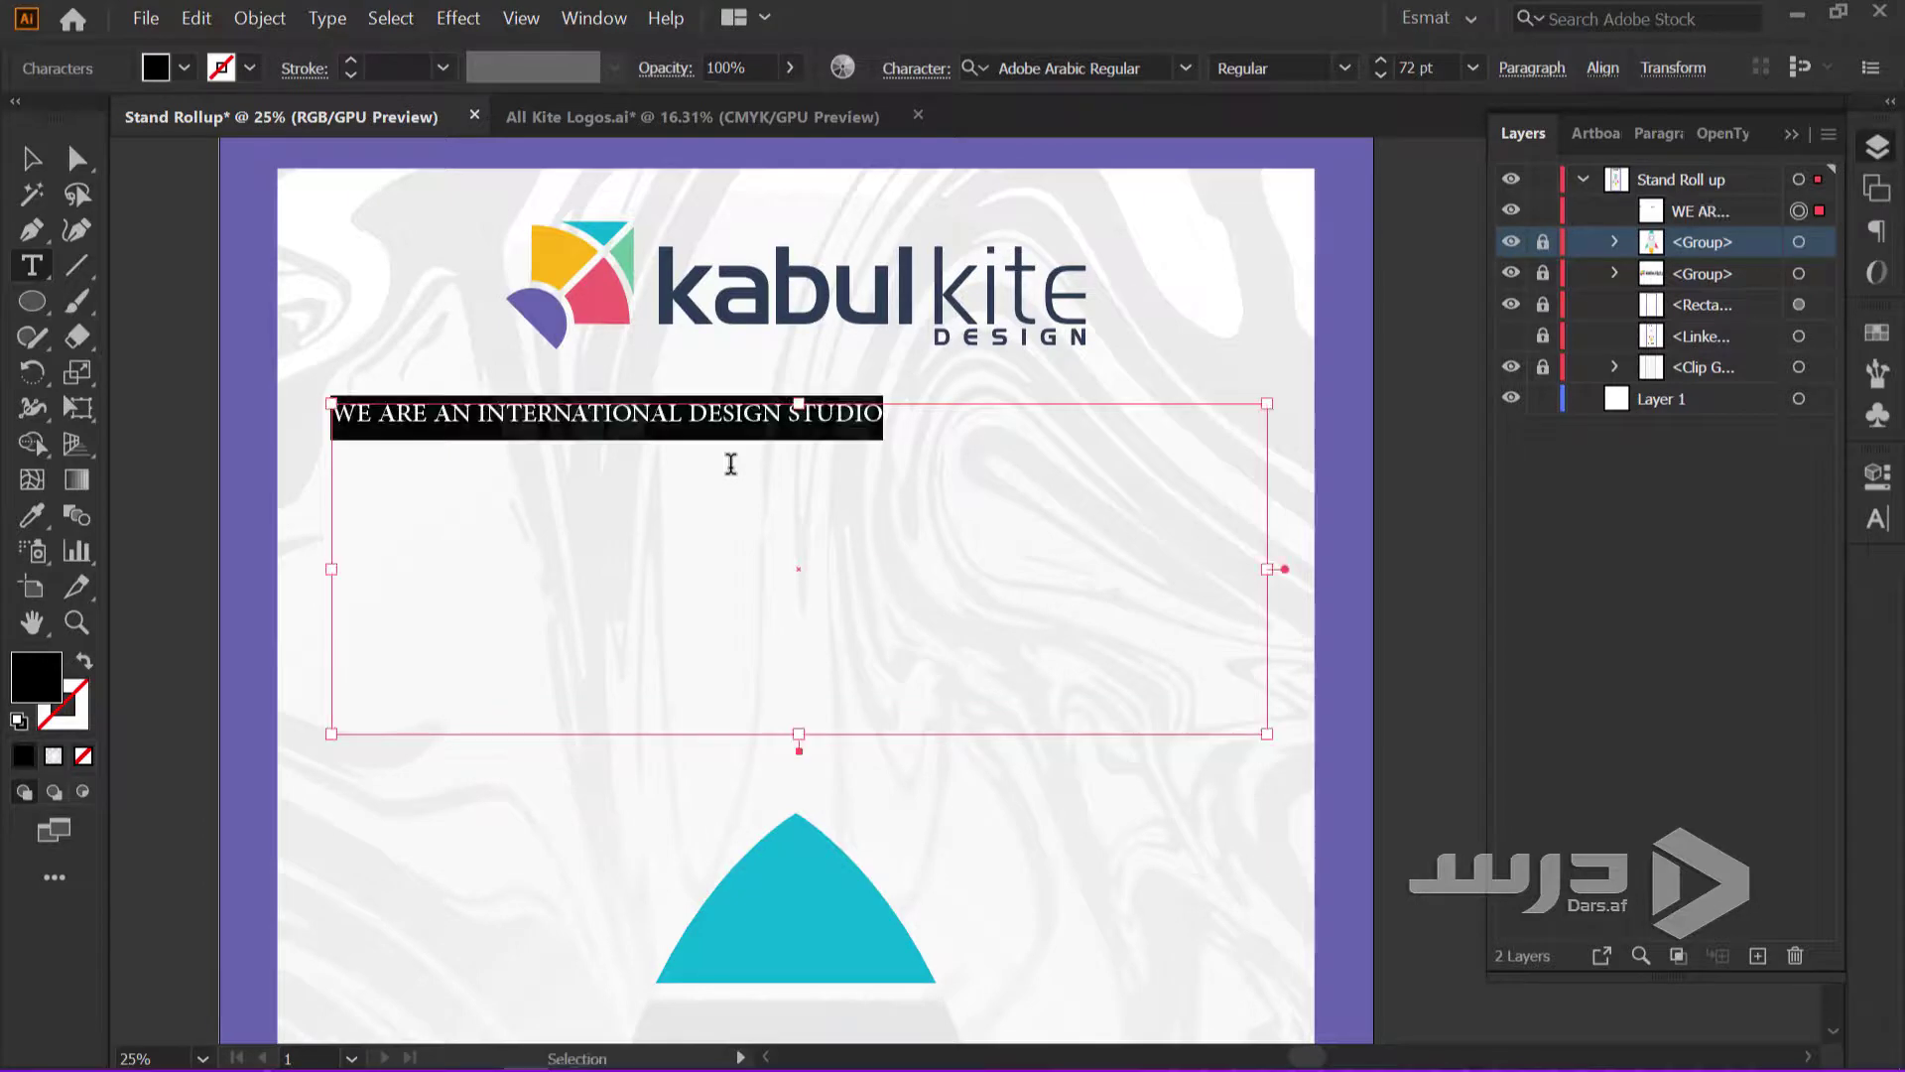
Set the whole headline in Poppins Thin
left_click(1145, 67)
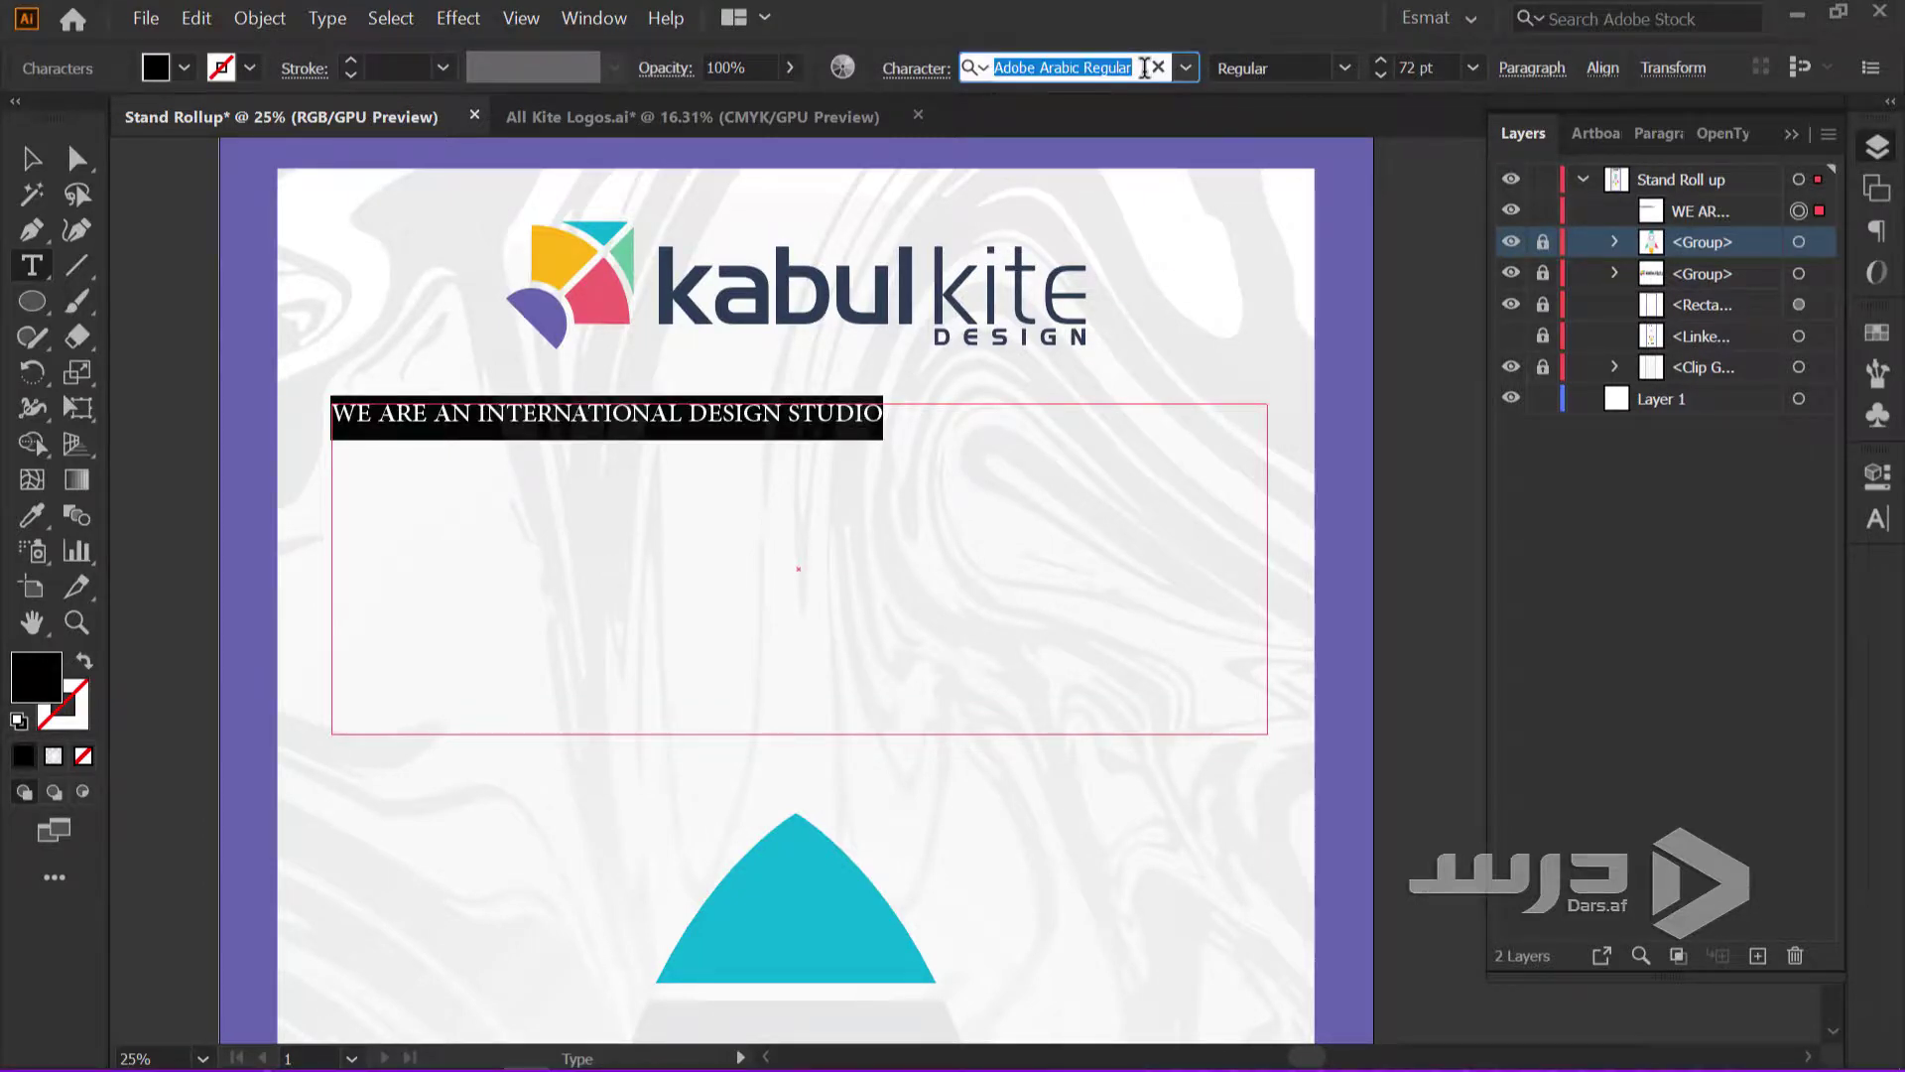
type("POP")
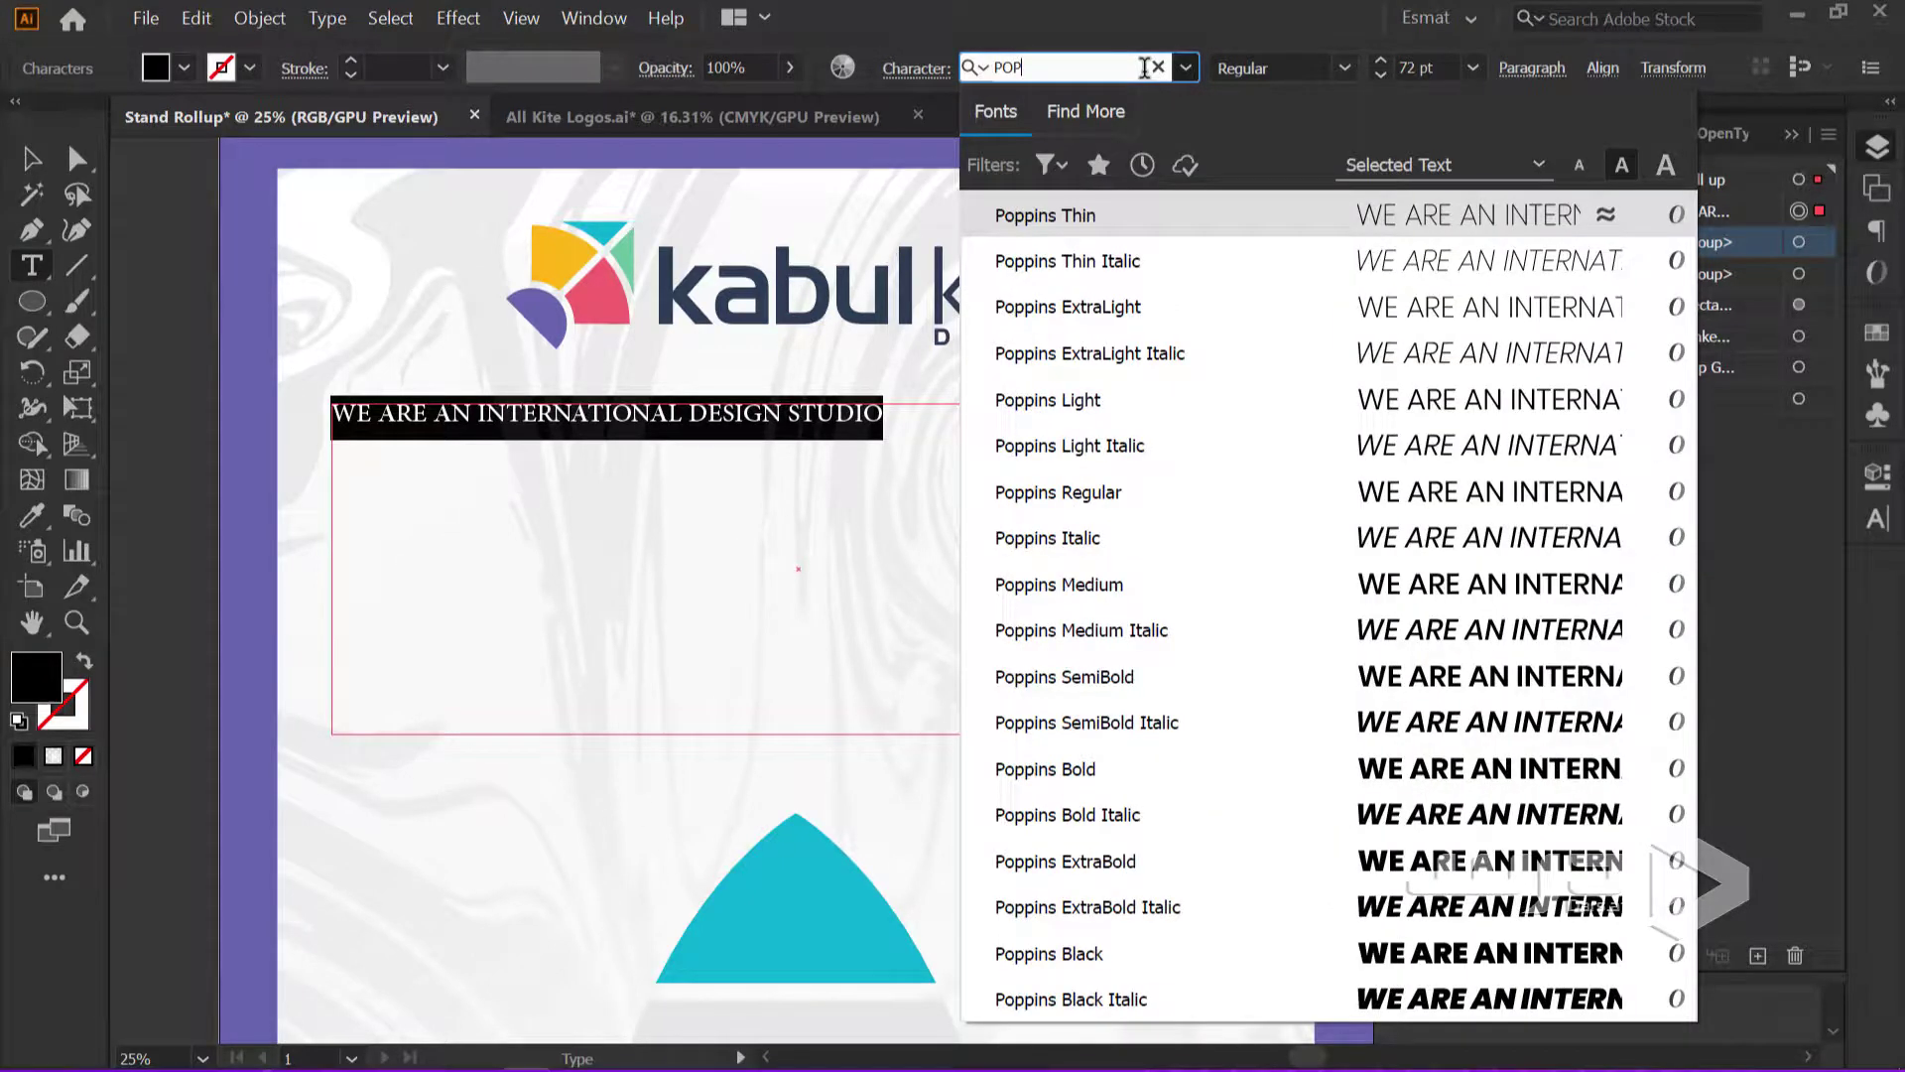
left_click(1204, 214)
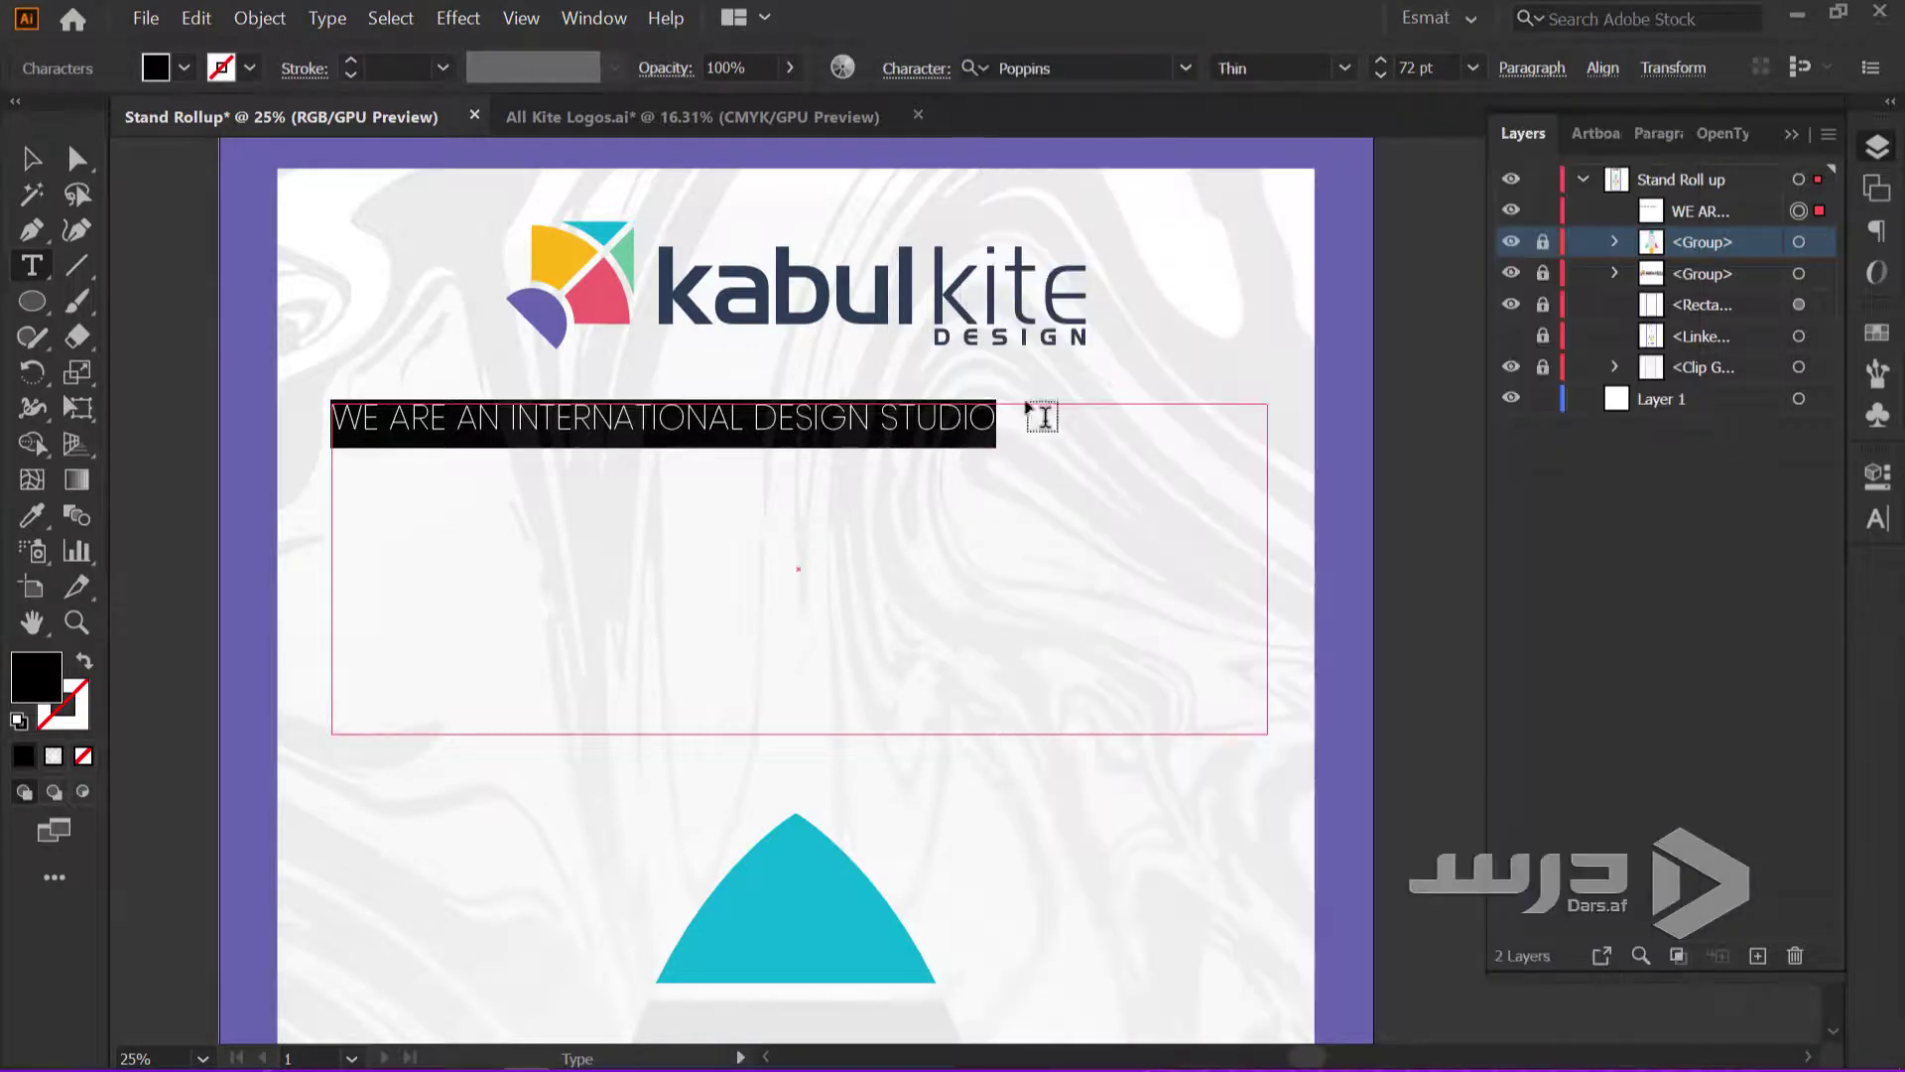
left_click(996, 422)
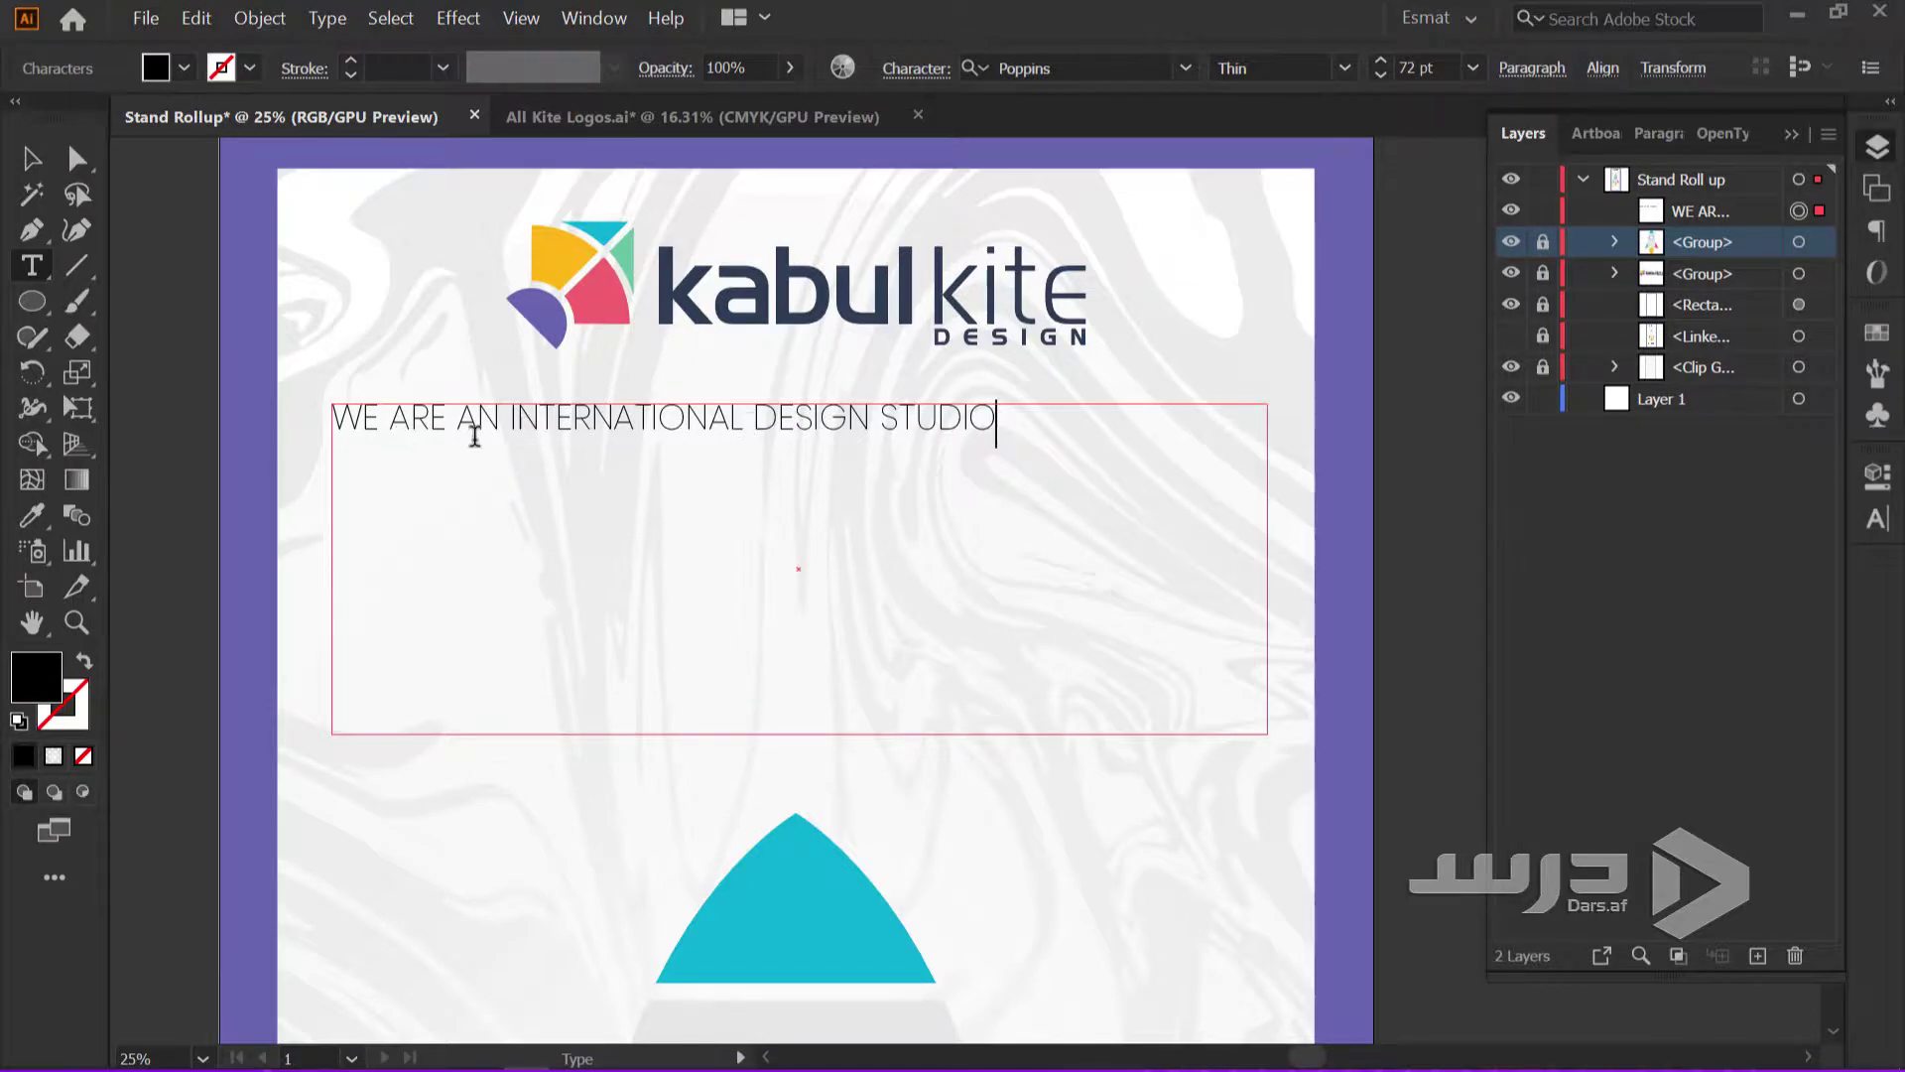
Make the words DESIGN STUDIO Poppins Bold
left_click_drag(752, 422, 1040, 421)
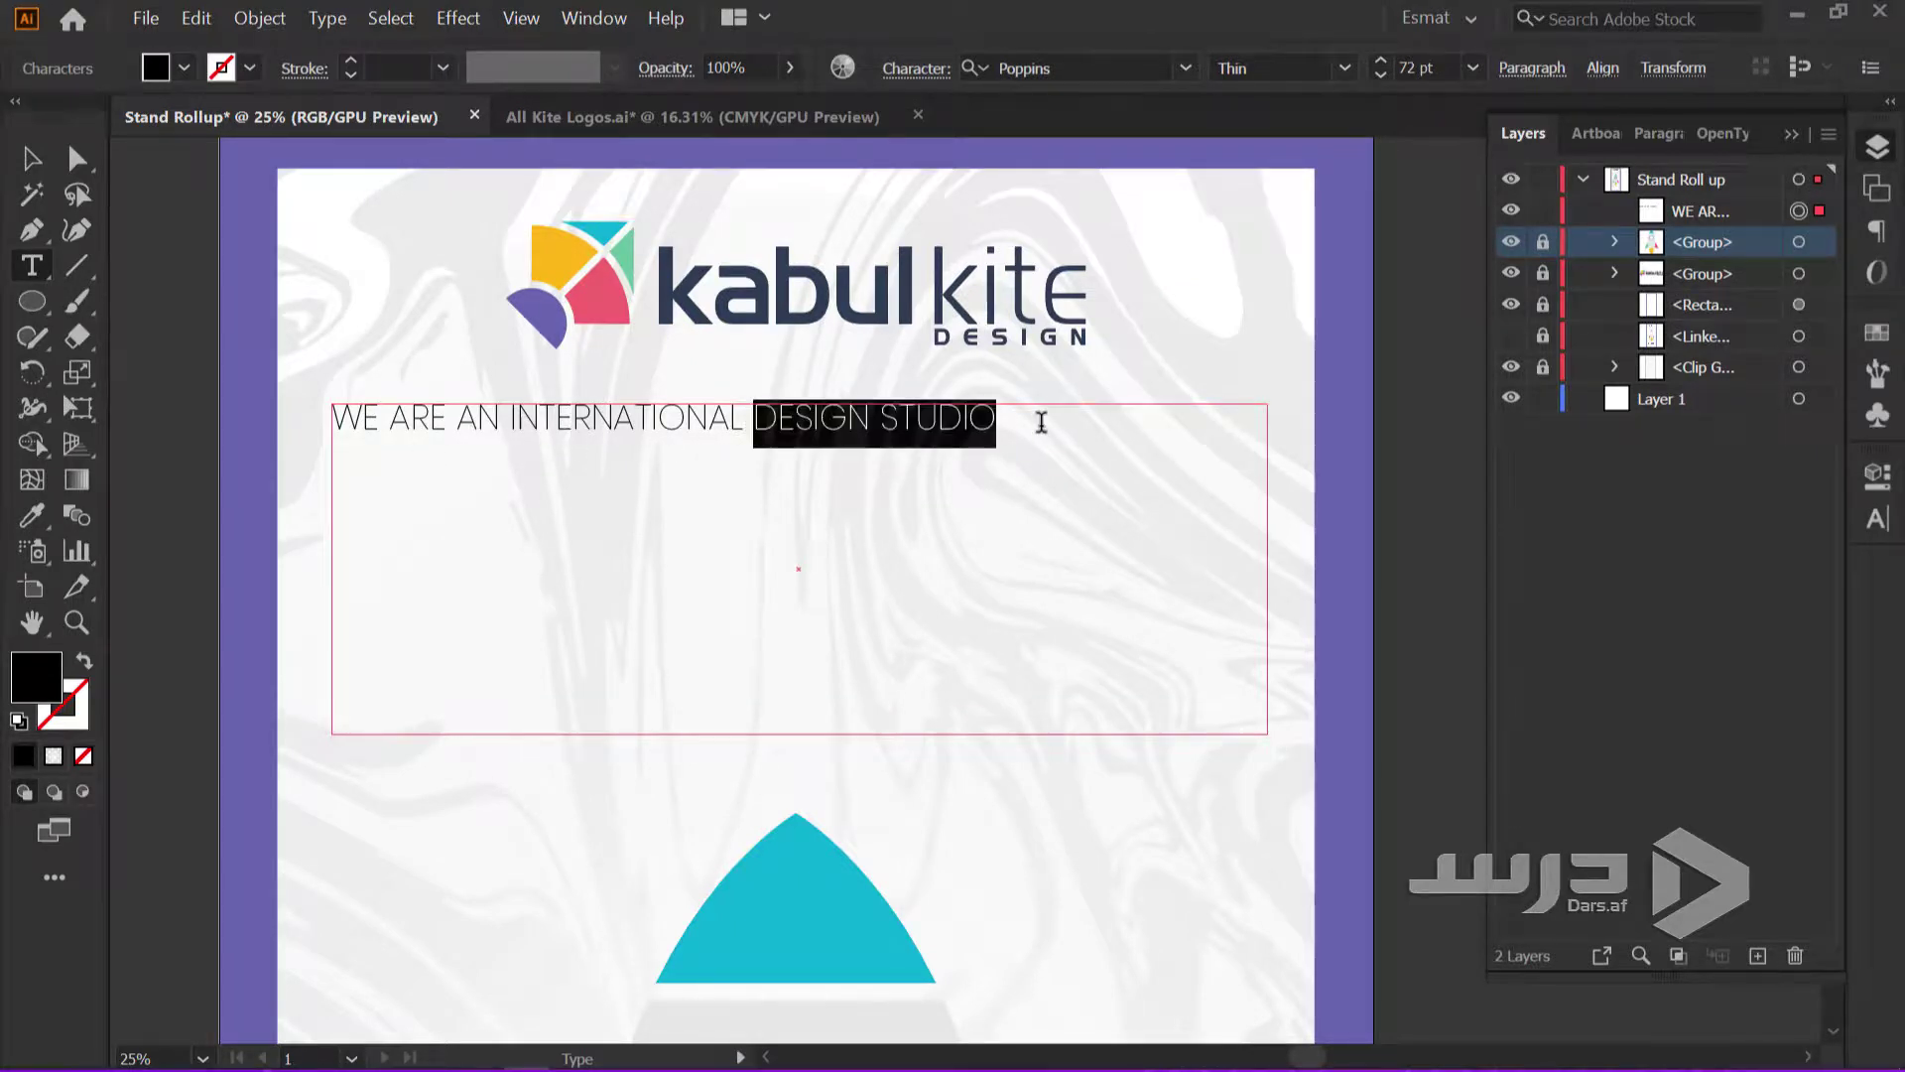
left_click(1353, 72)
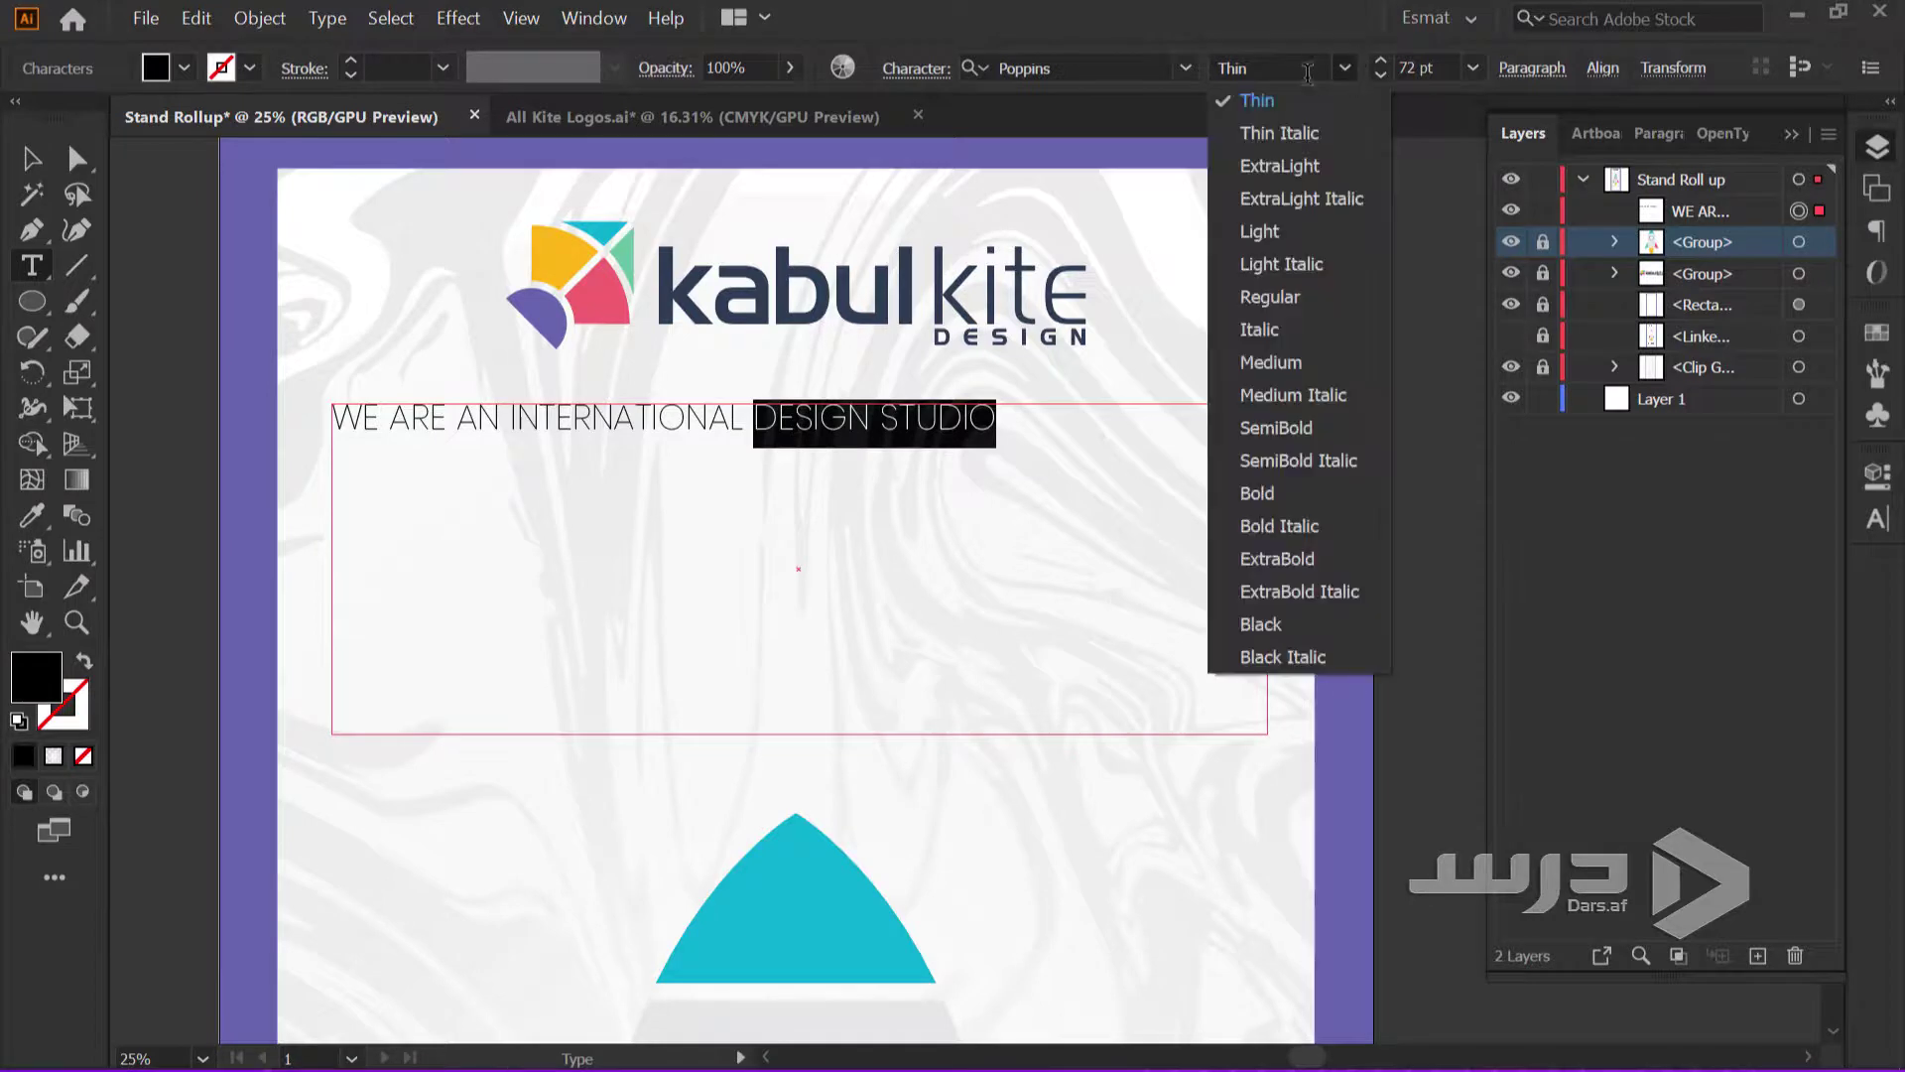
left_click(1306, 493)
left_click(751, 424)
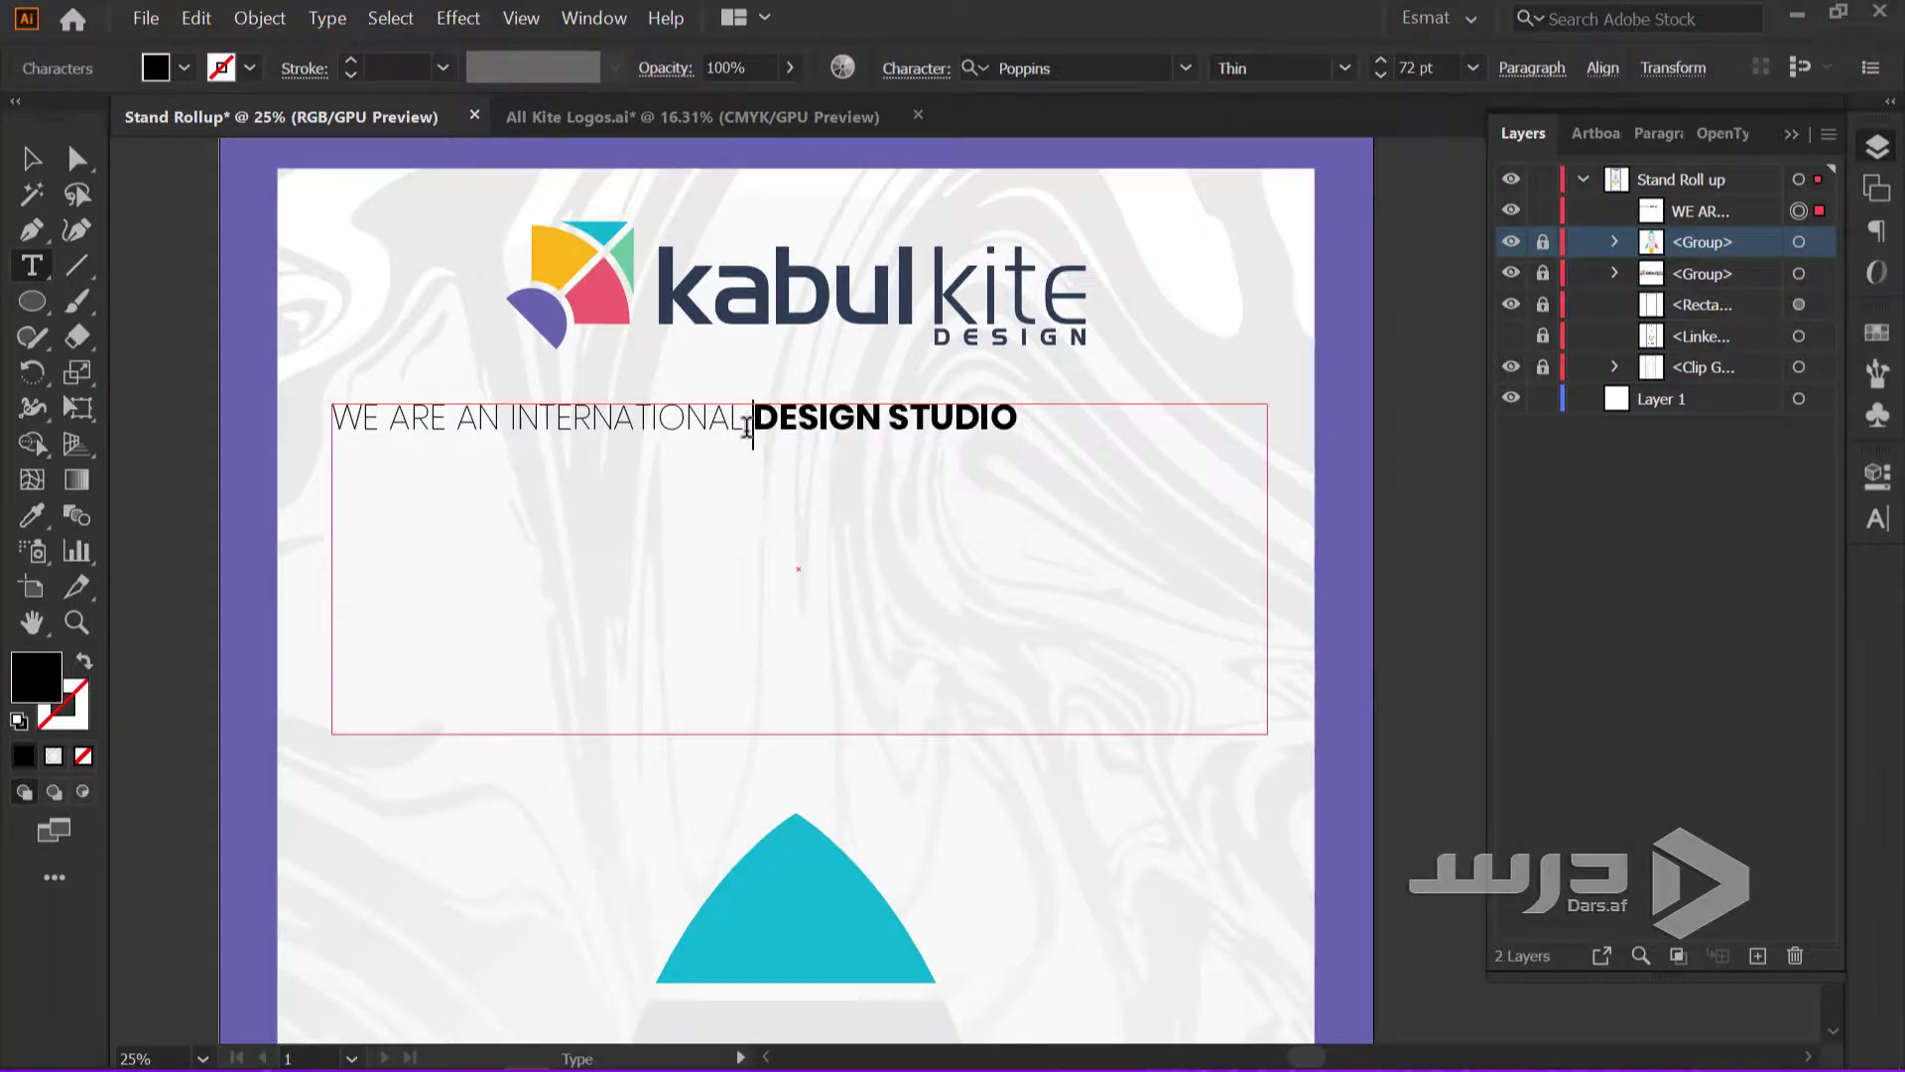
Move DESIGN STUDIO onto its own line and set WE ARE AN INTERNATIONAL to Poppins ExtraLight
key("Return")
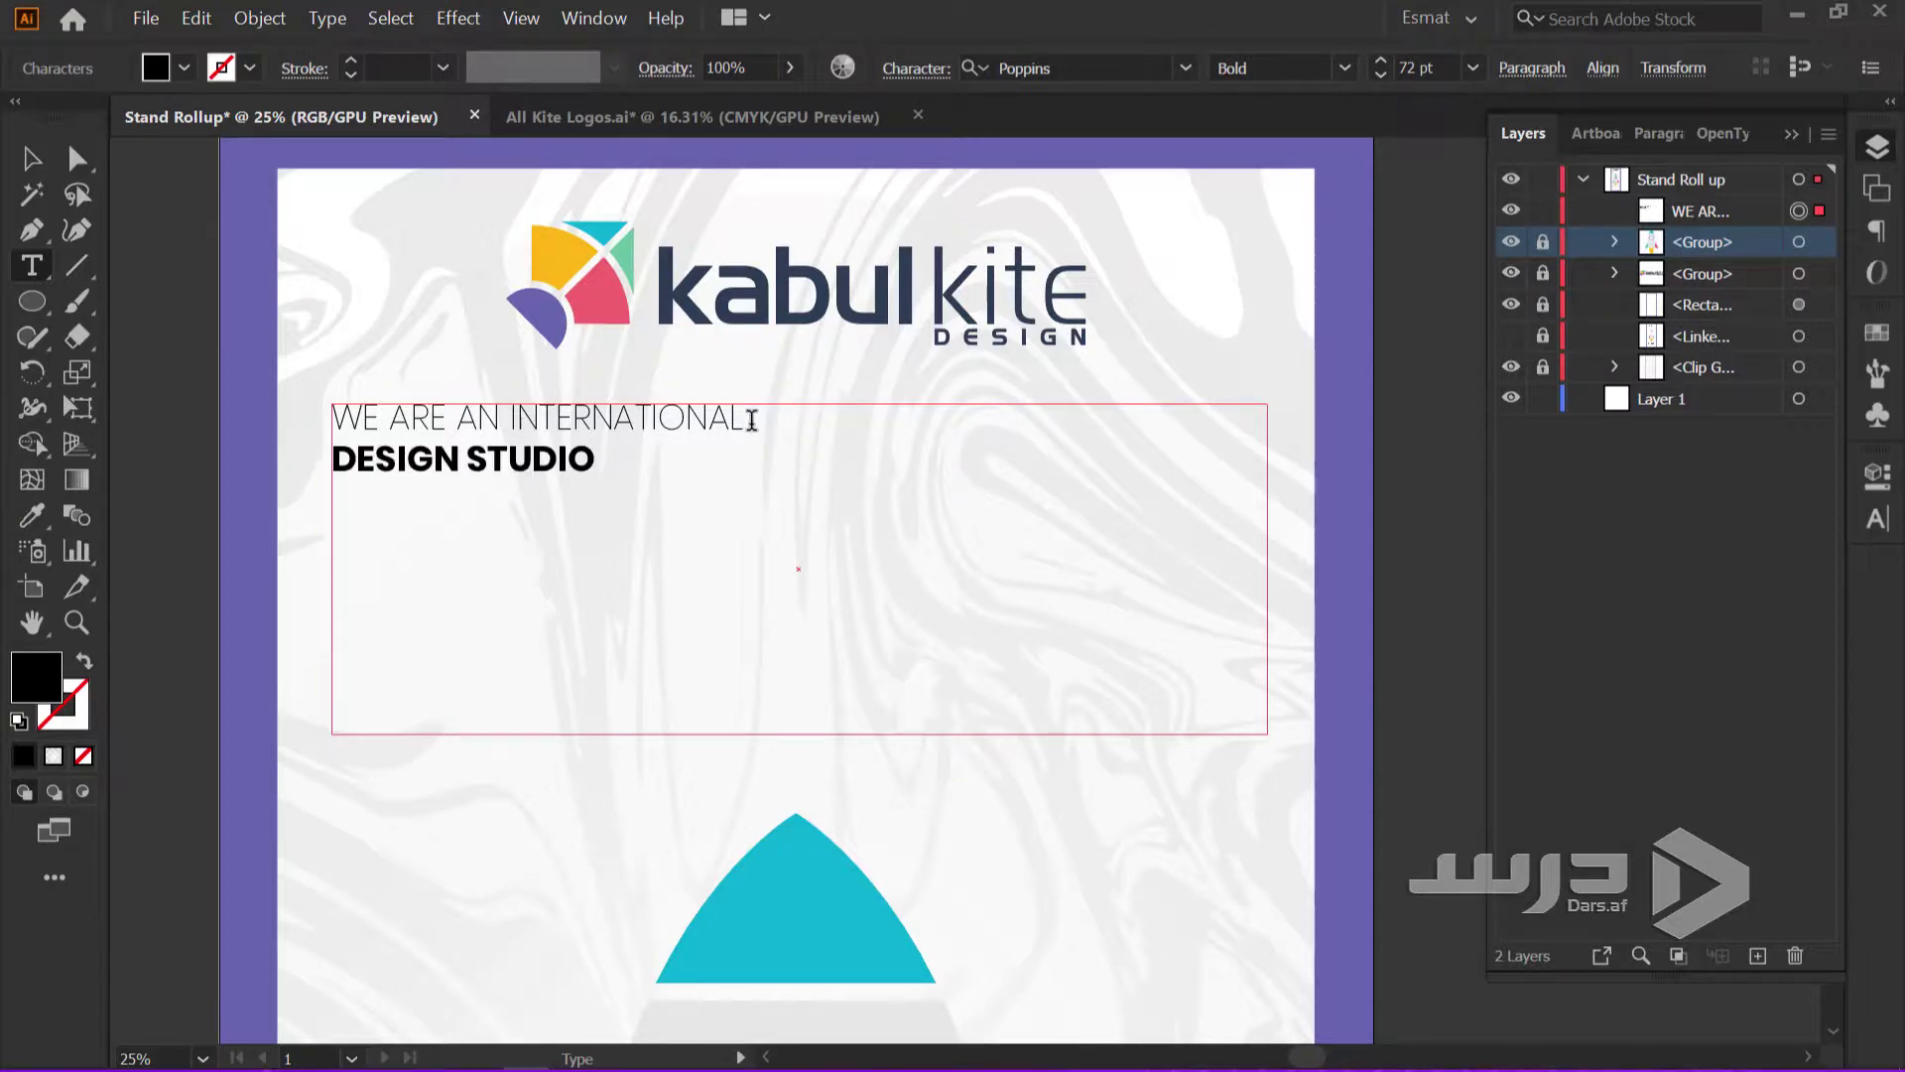
left_click_drag(752, 419, 298, 412)
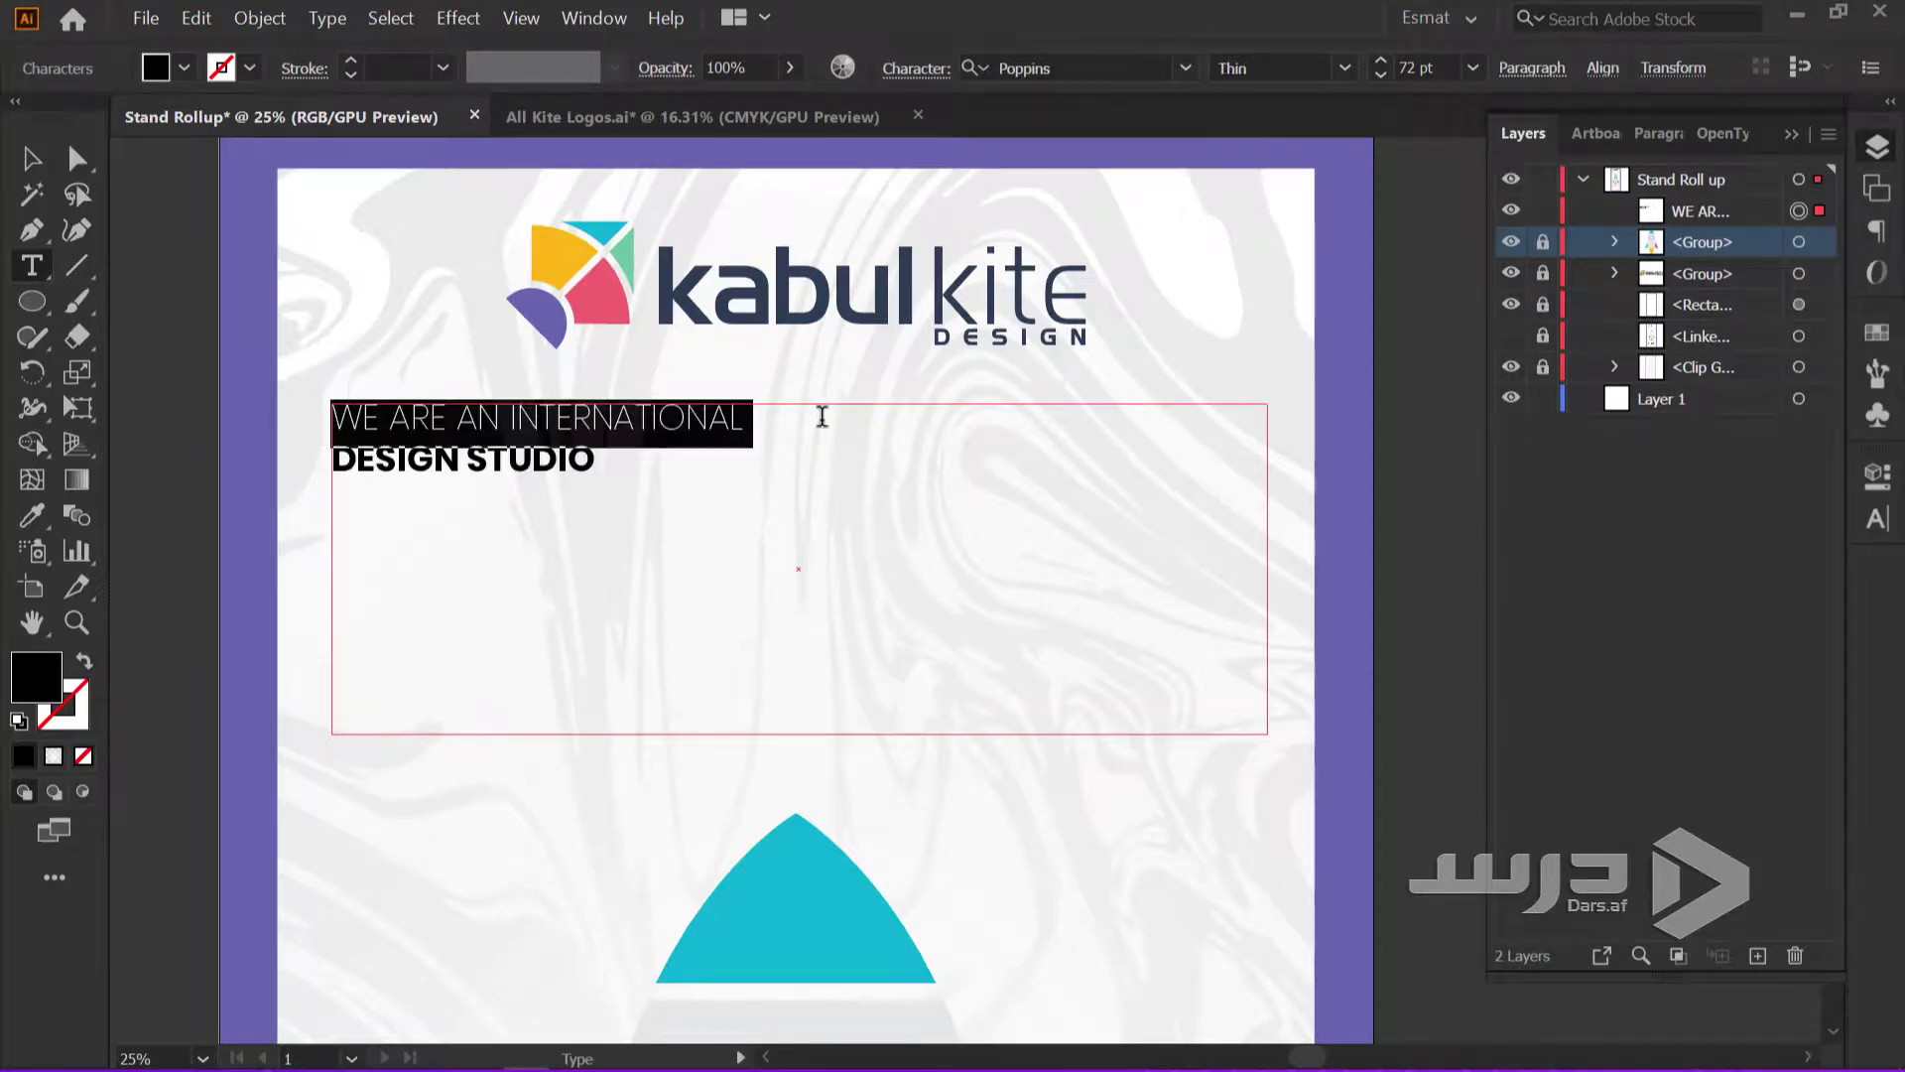
left_click(1344, 69)
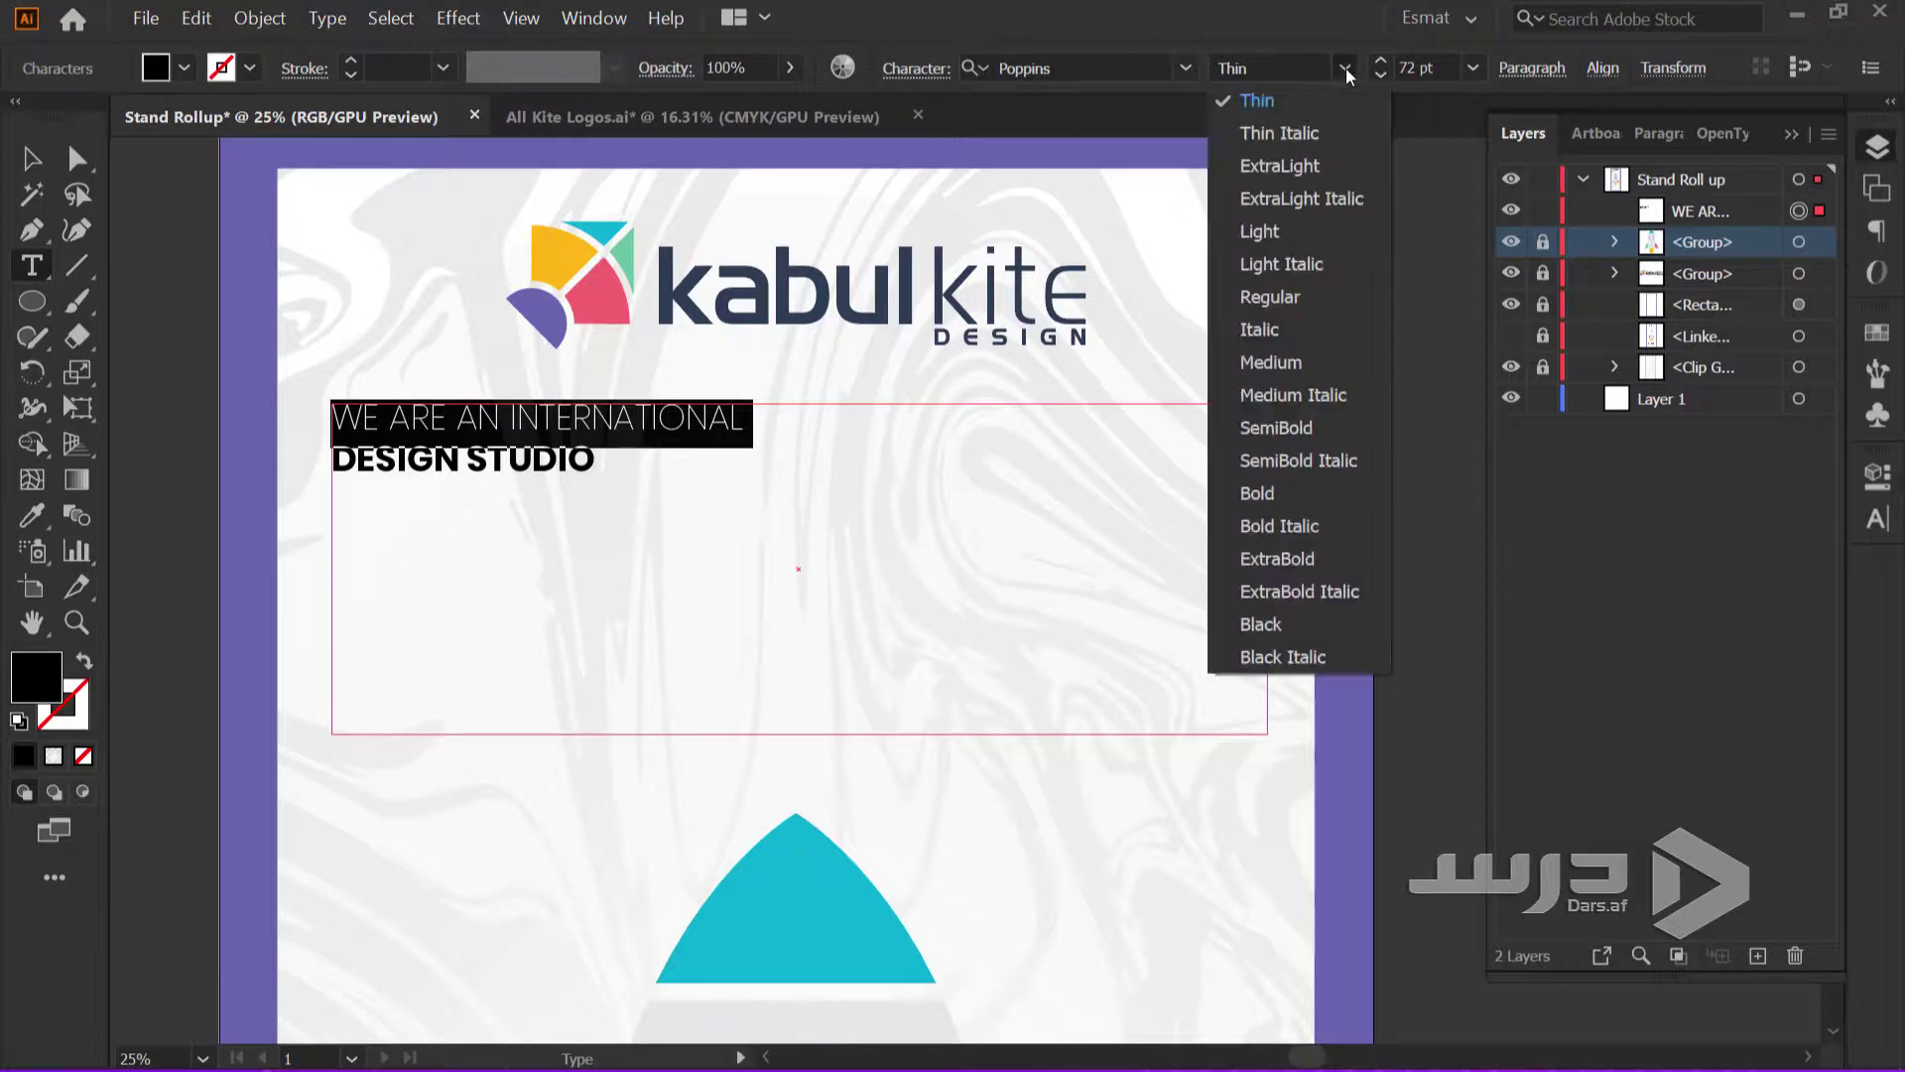
left_click(1326, 165)
left_click(730, 469)
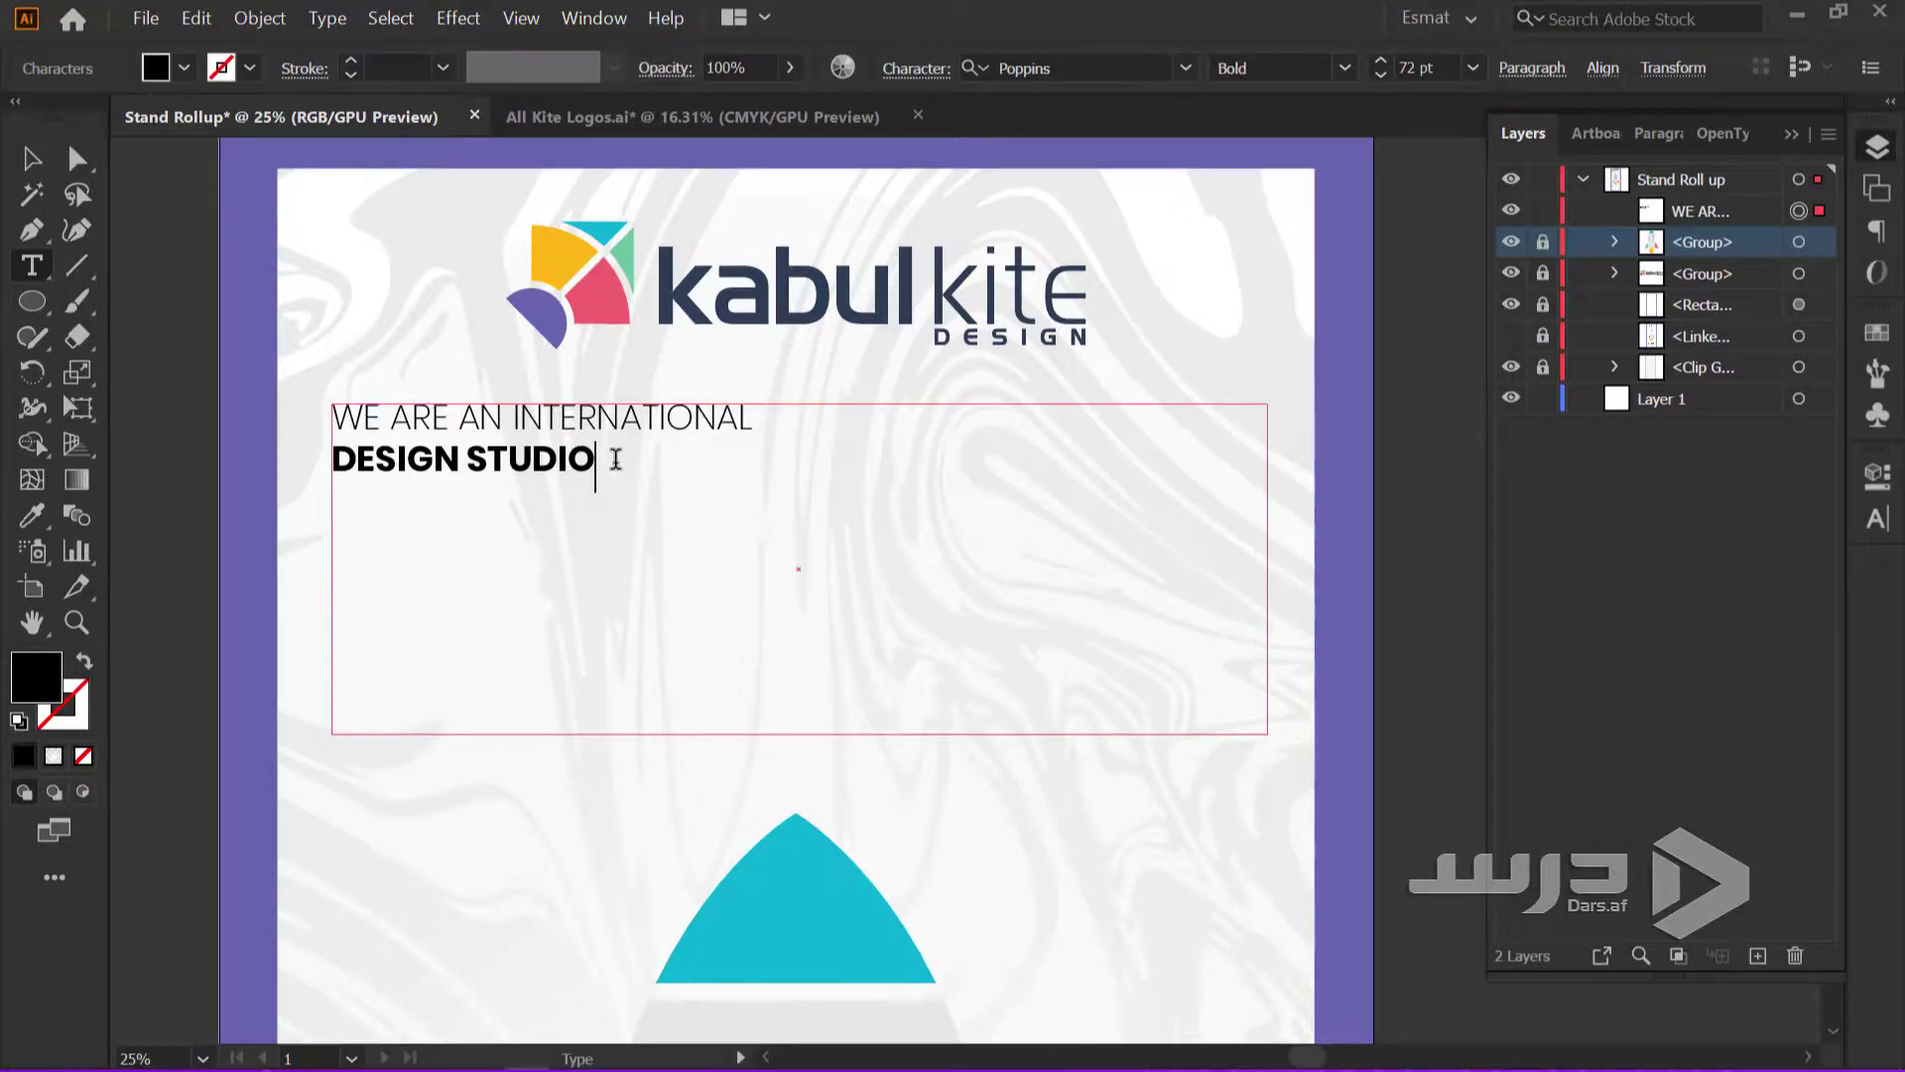
scroll(451, 454, "up", 2)
scroll(452, 455, "down", 1)
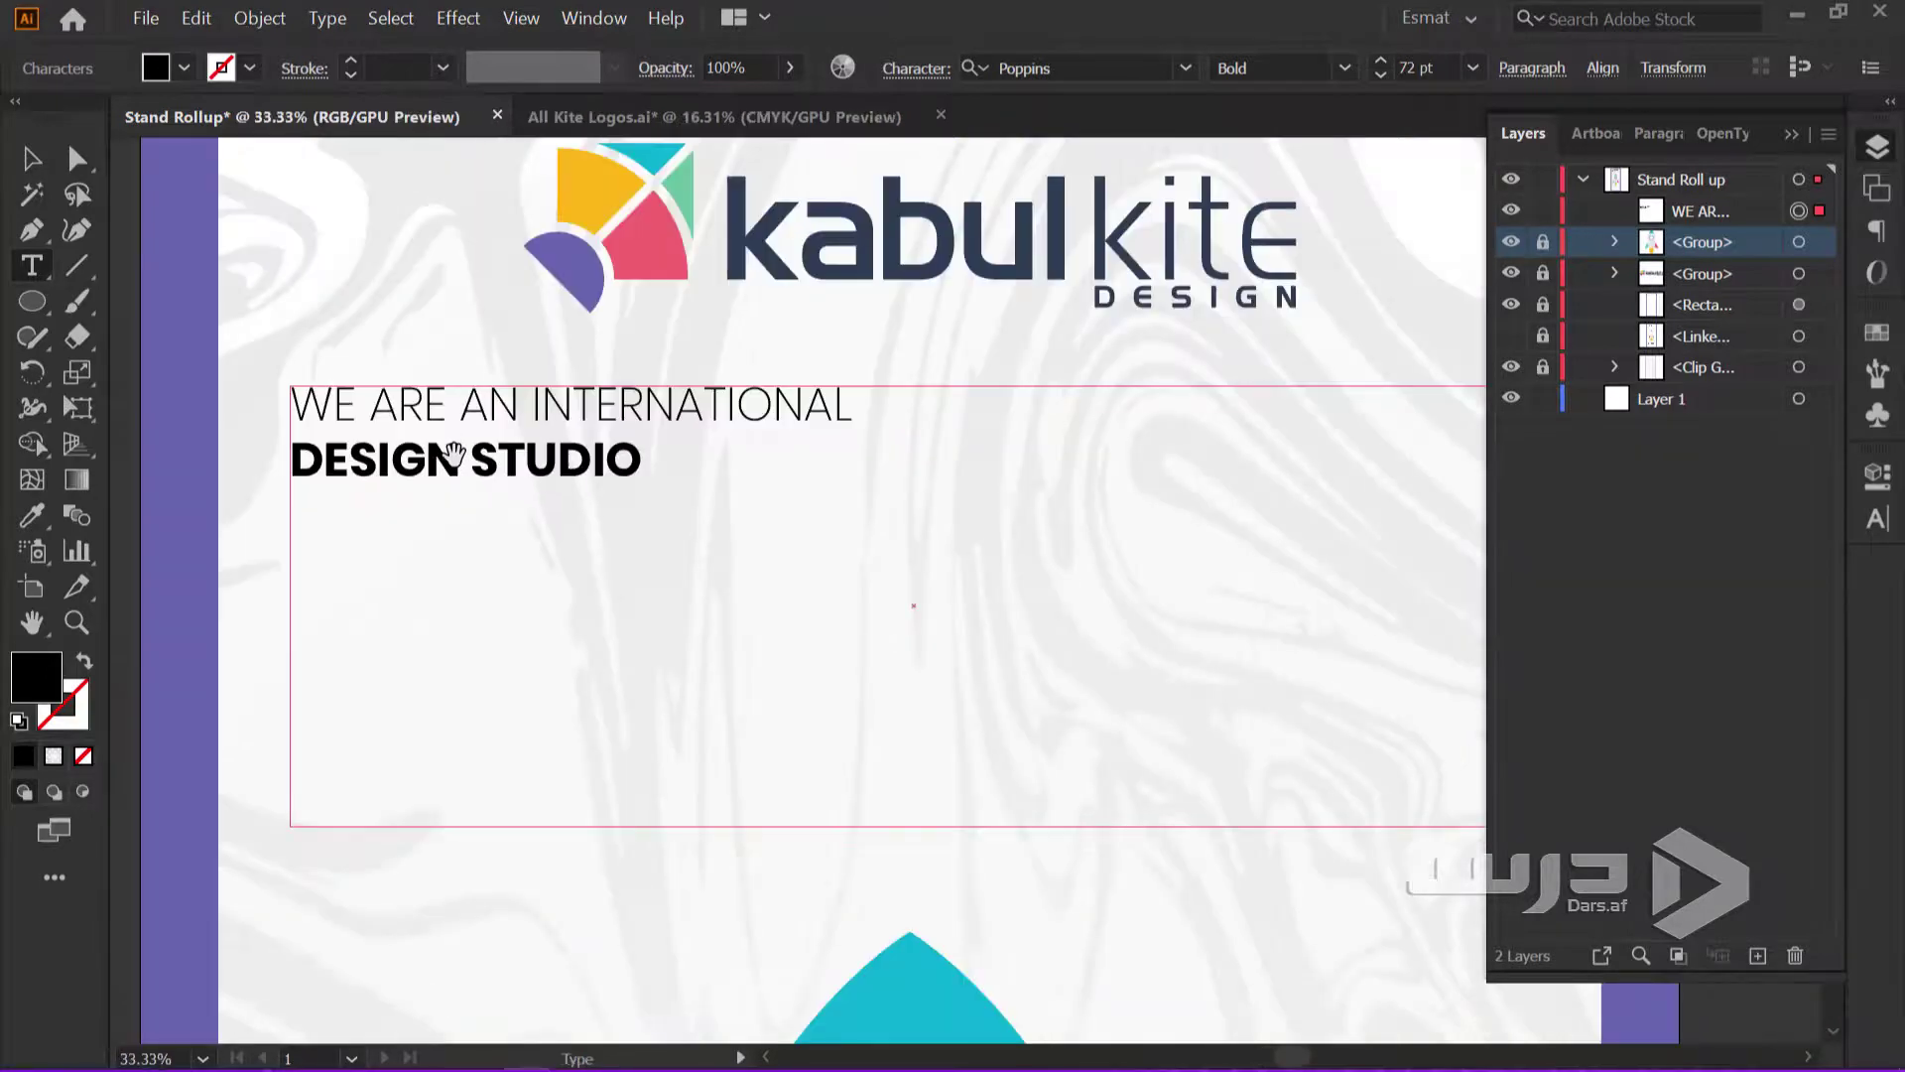
left_click(34, 162)
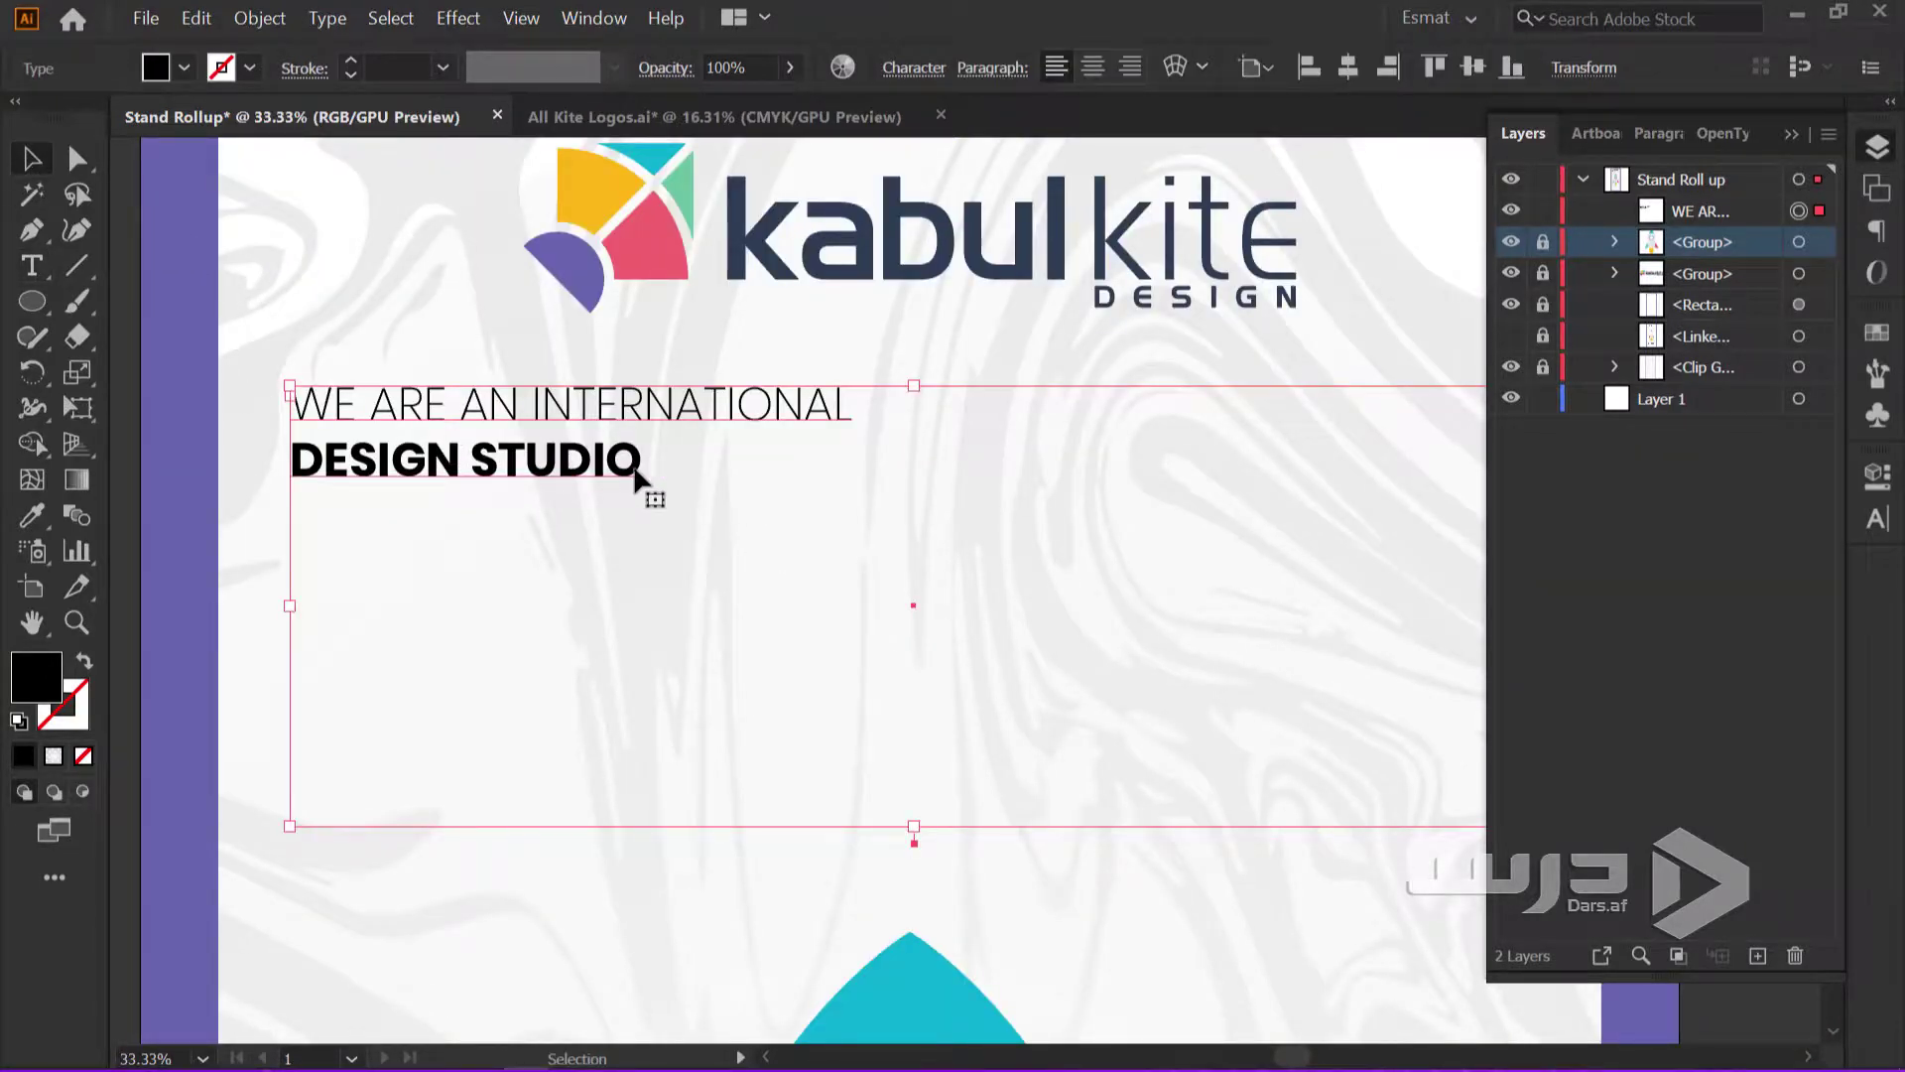
scroll(635, 478, "down", 1)
scroll(777, 446, "down", 4)
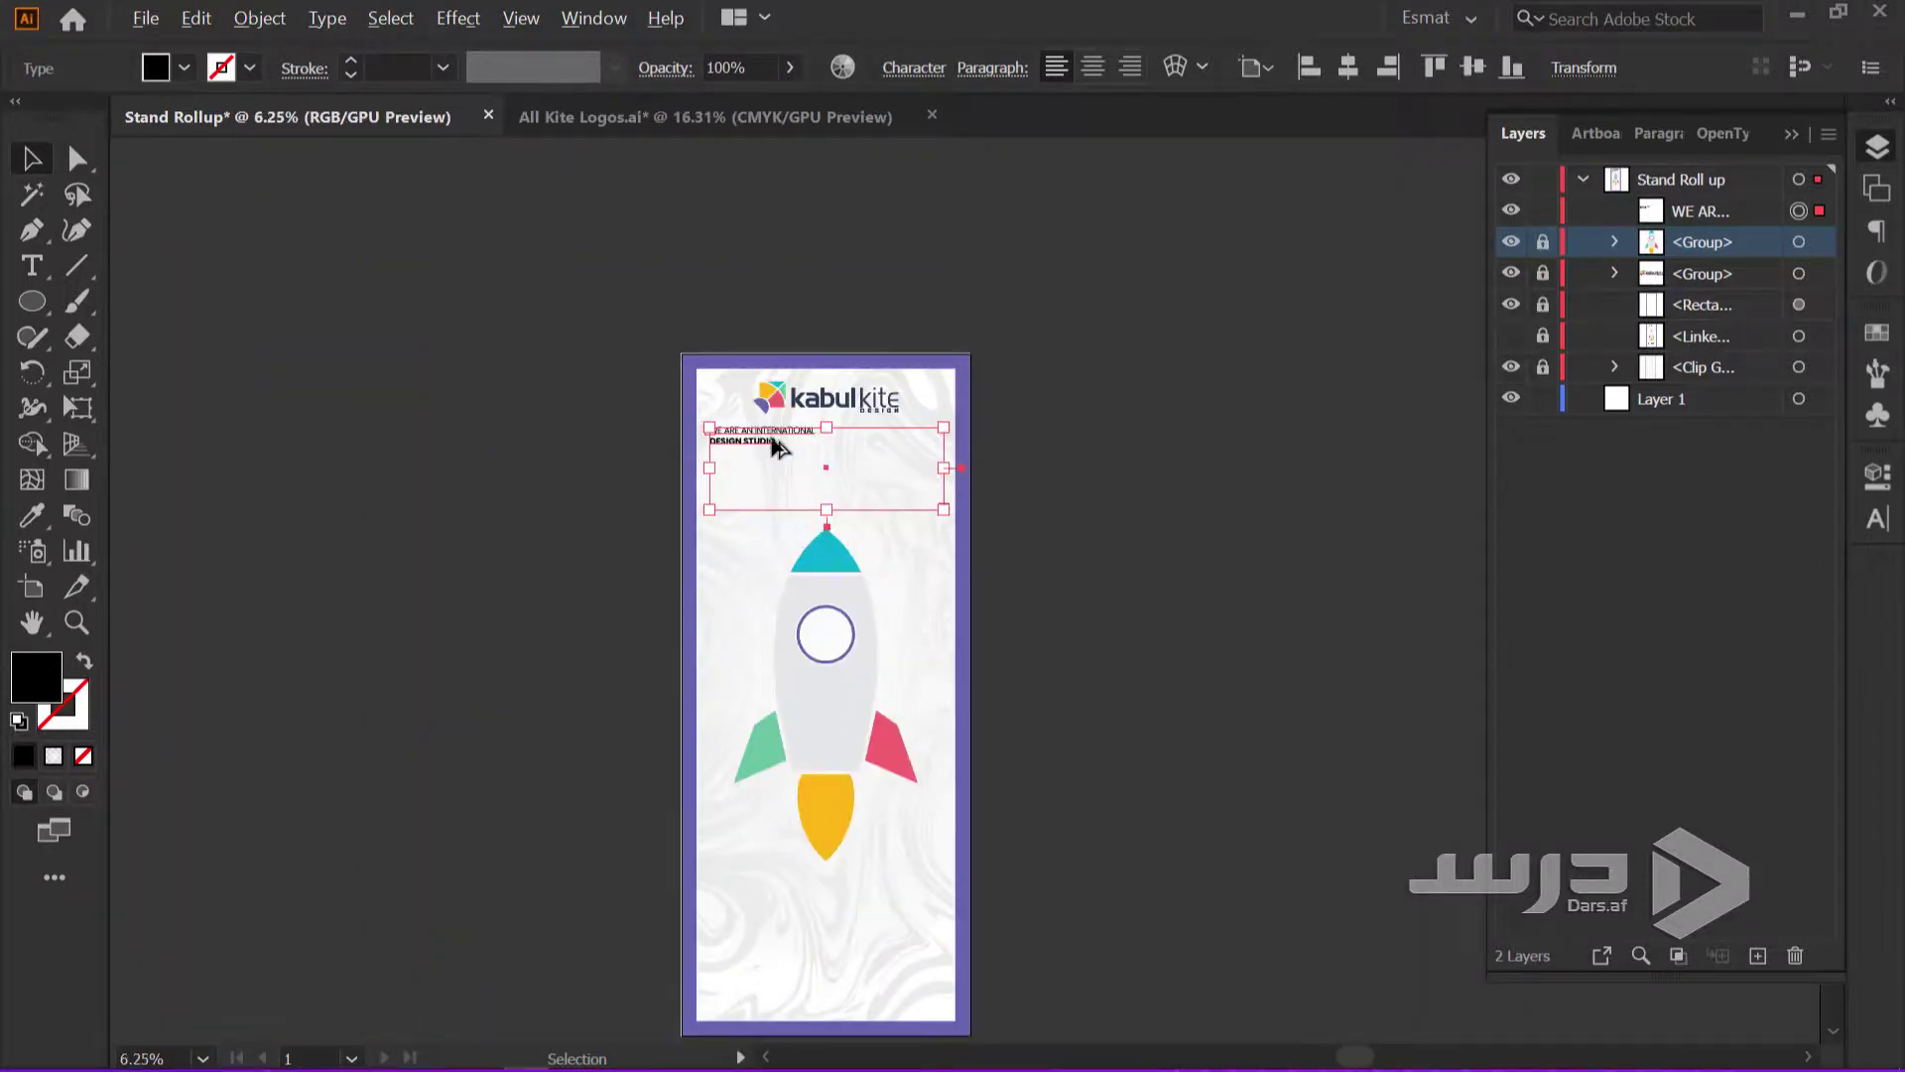
Copy the headline to the banner bottom and convert the top headline to outlines
left_click_drag(777, 447, 777, 909)
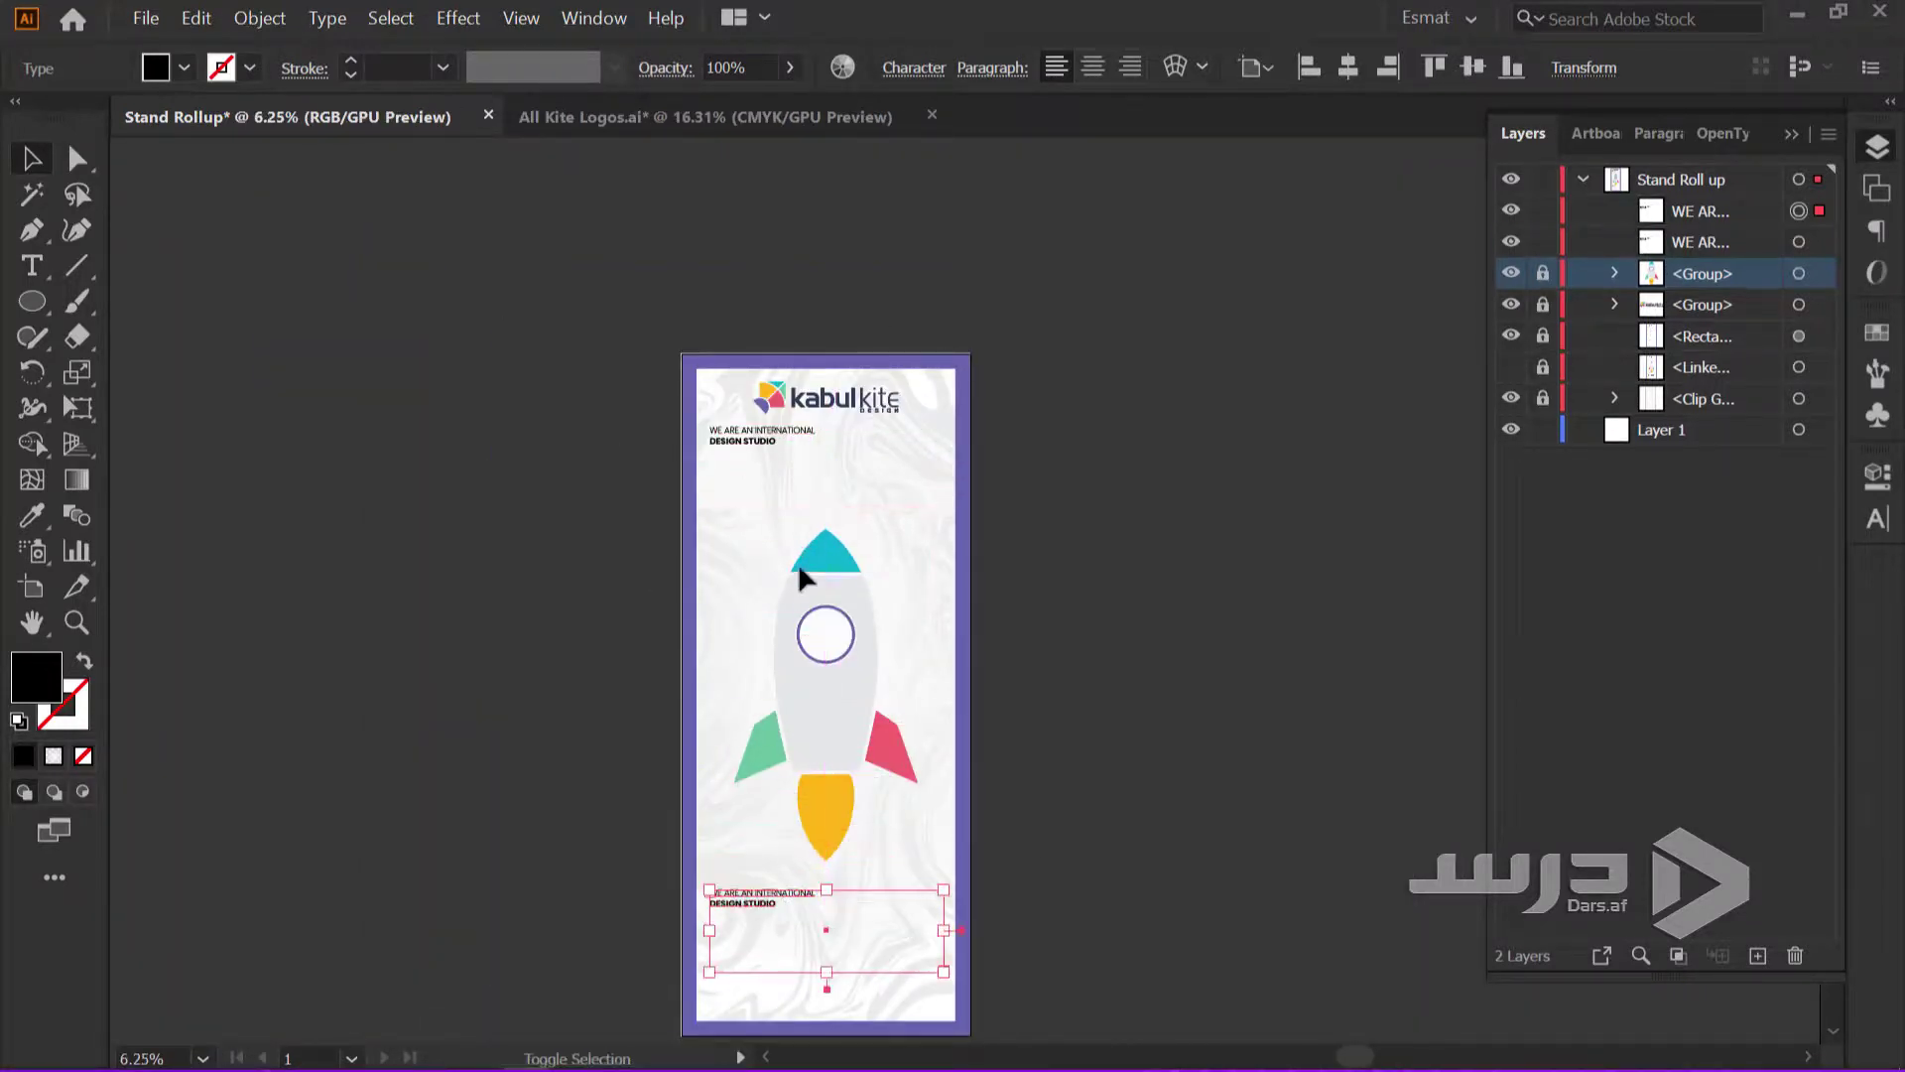
scroll(770, 442, "up", 2)
scroll(765, 443, "up", 1)
left_click(764, 442)
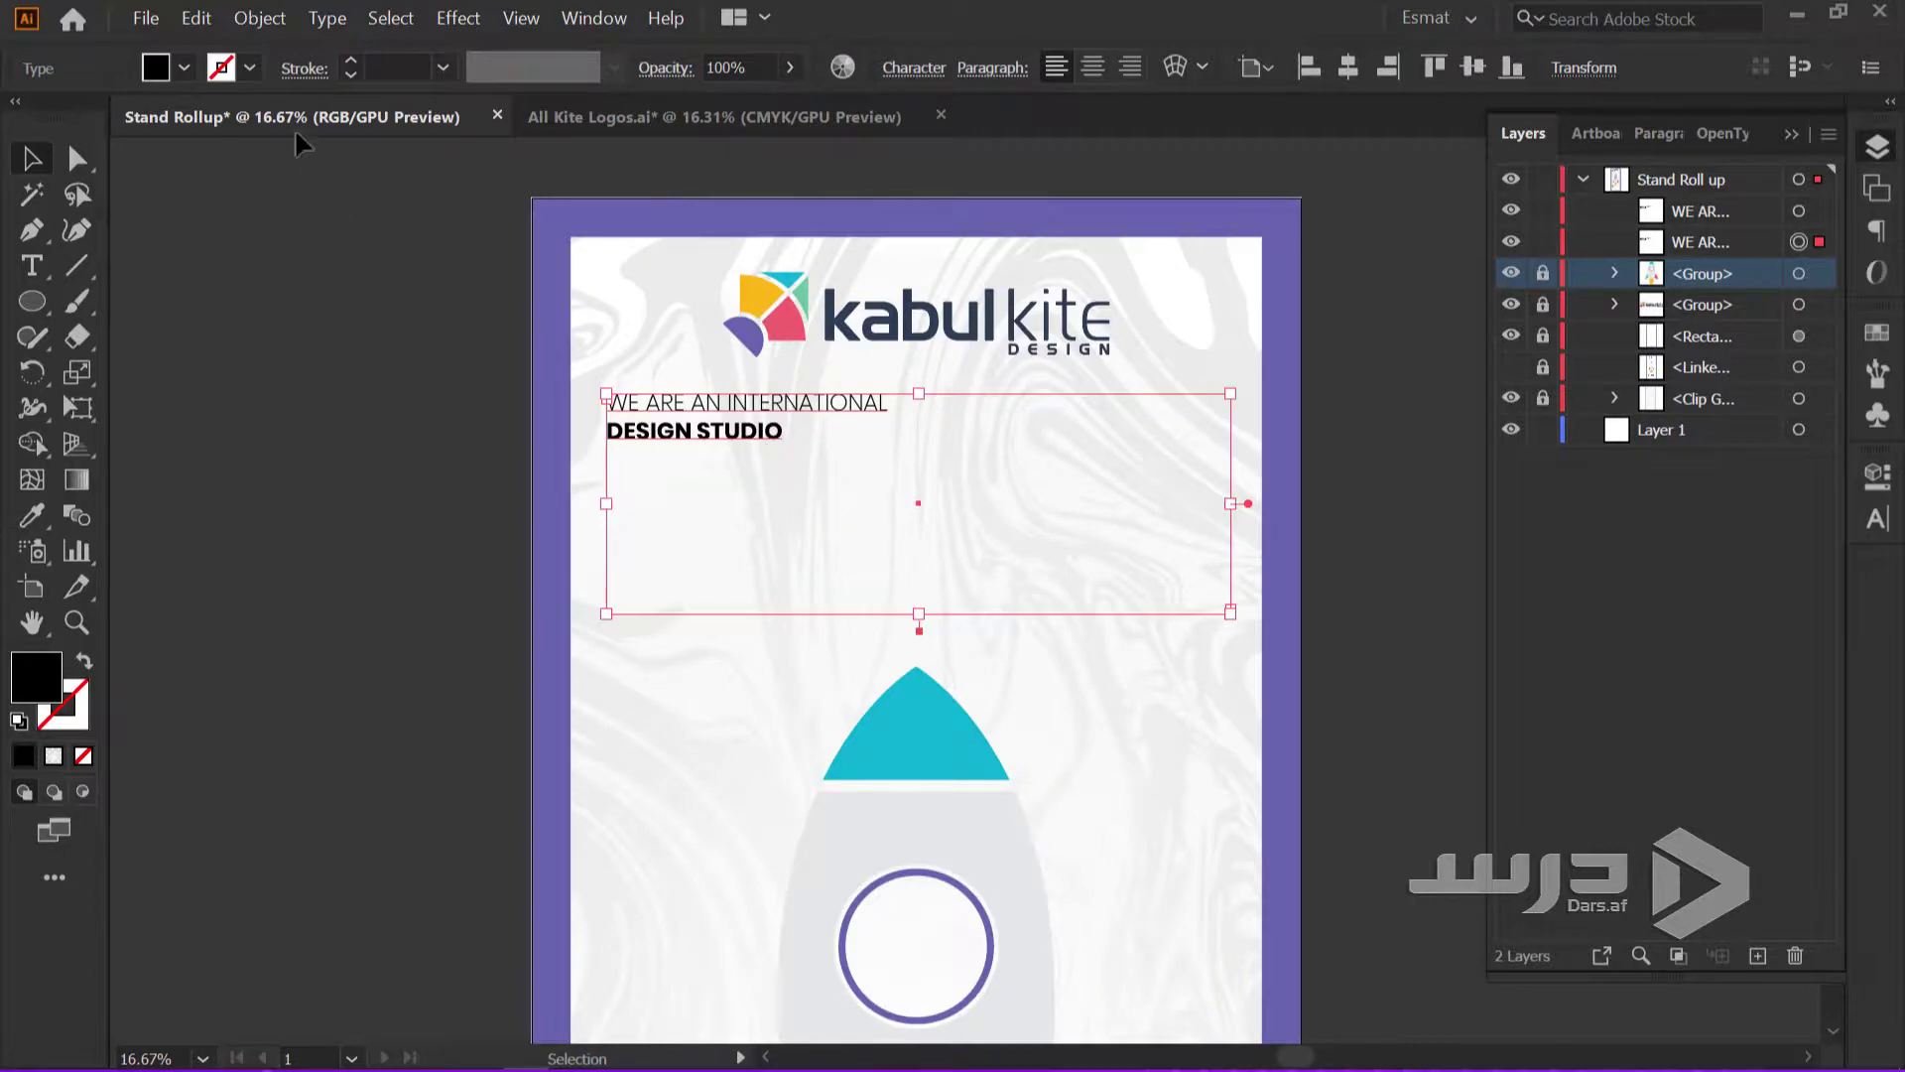
left_click(261, 18)
left_click(268, 272)
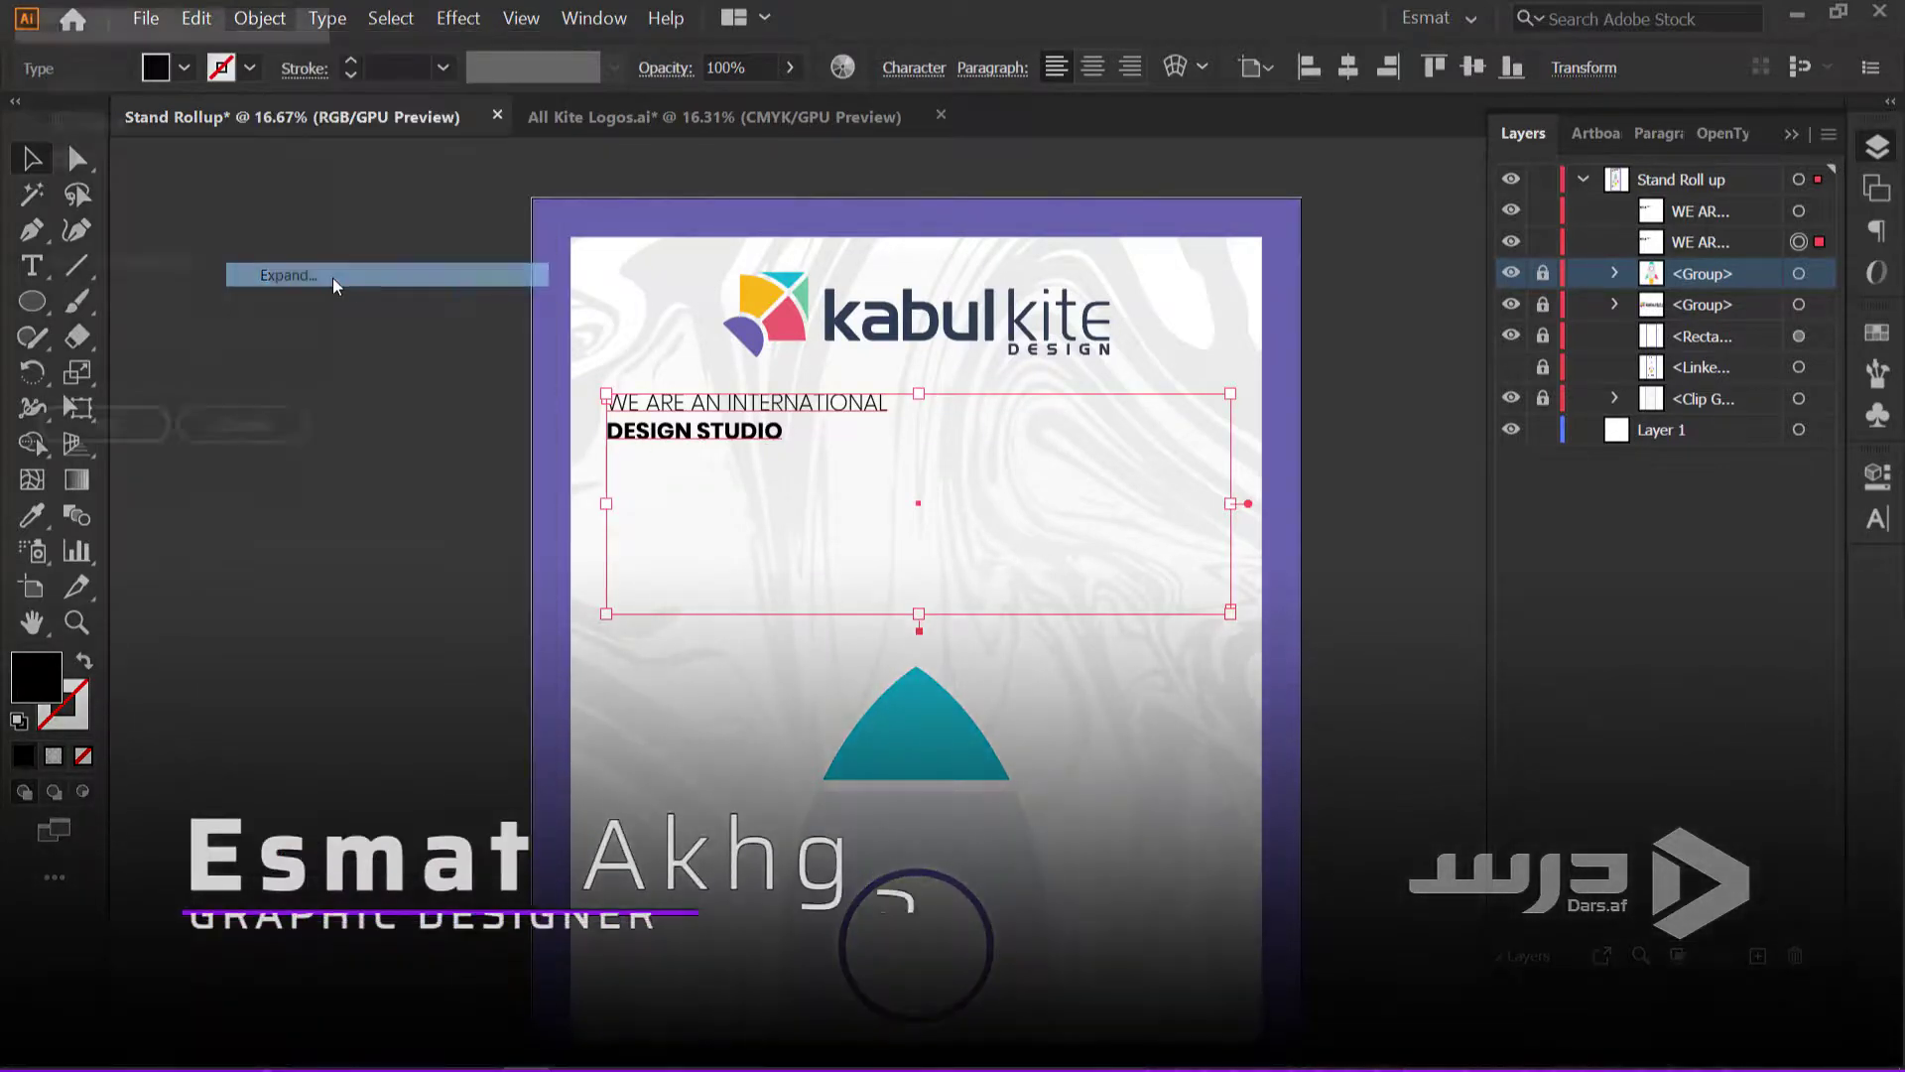
key("Return")
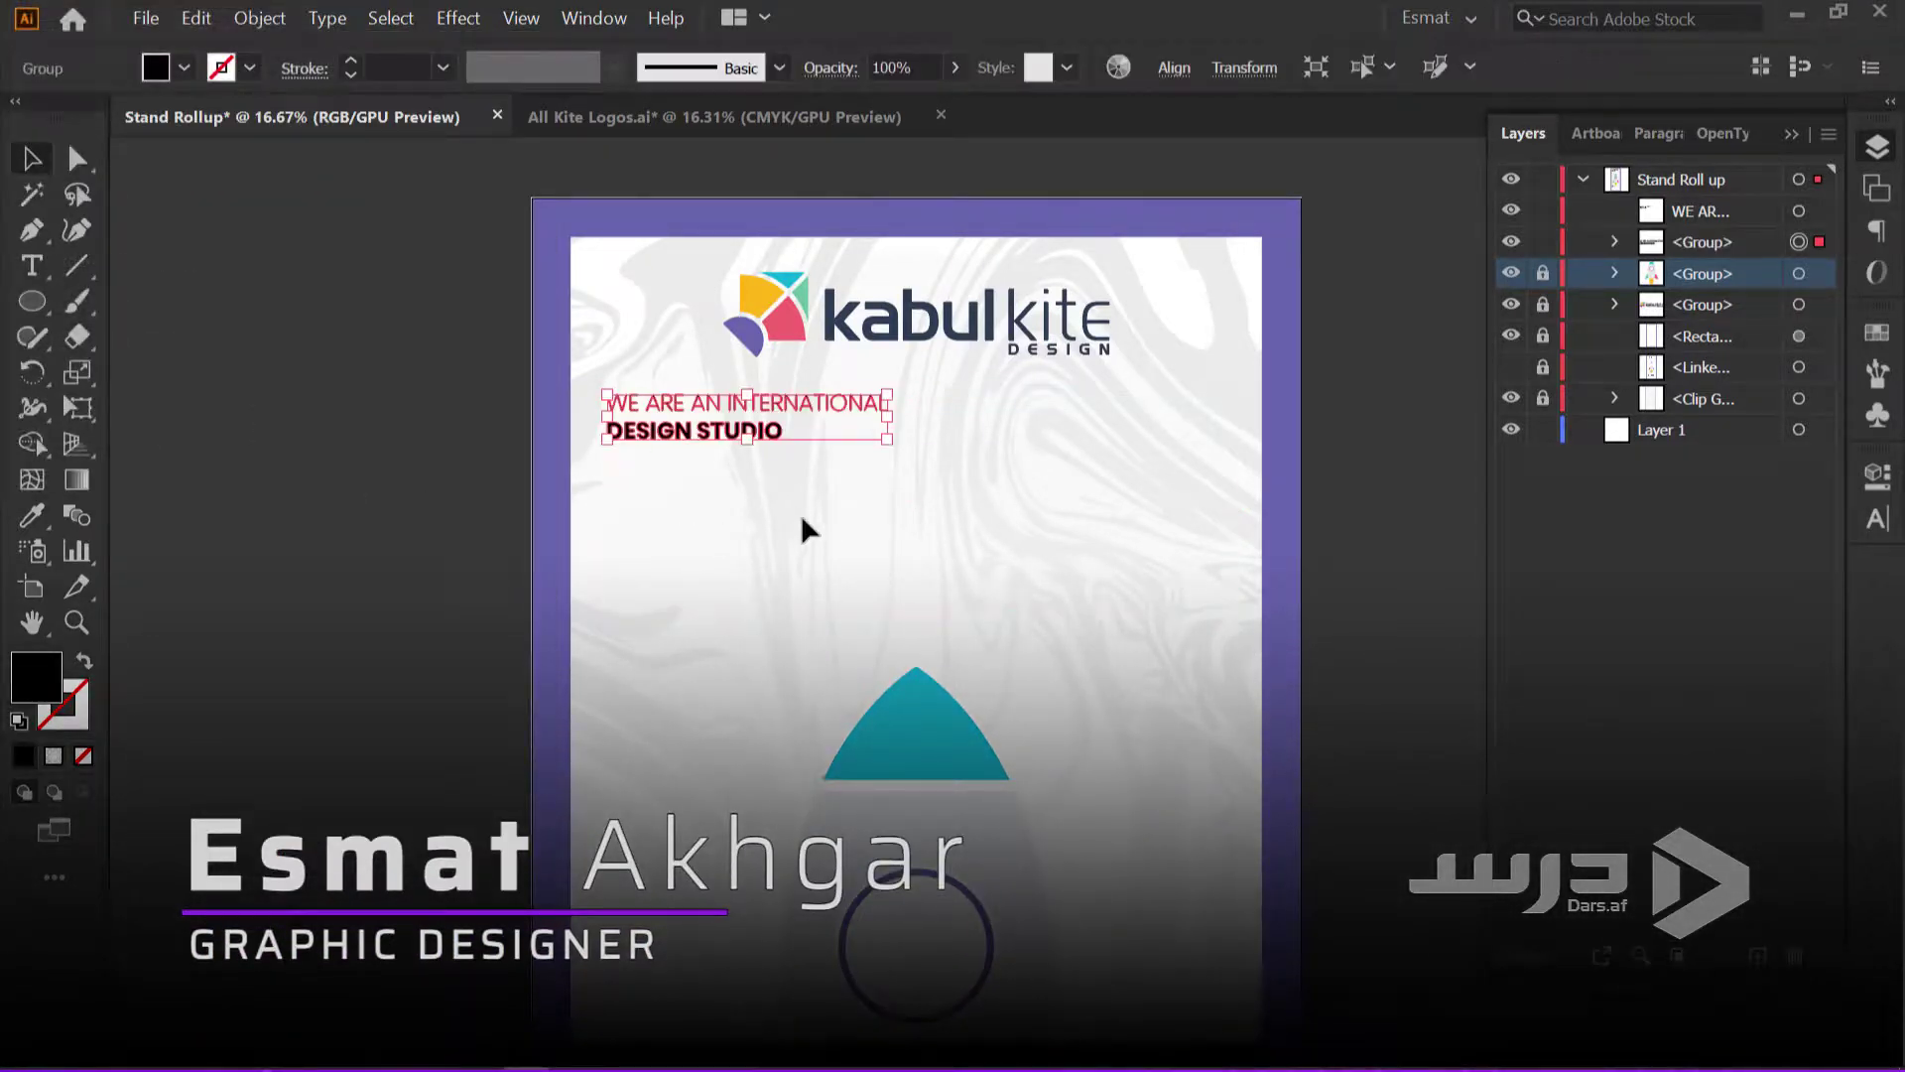
Scale the outlined DESIGN STUDIO up to match the width of WE ARE AN INTERNATIONAL
scroll(761, 425, "up", 2)
scroll(761, 424, "up", 1)
double_click(796, 465)
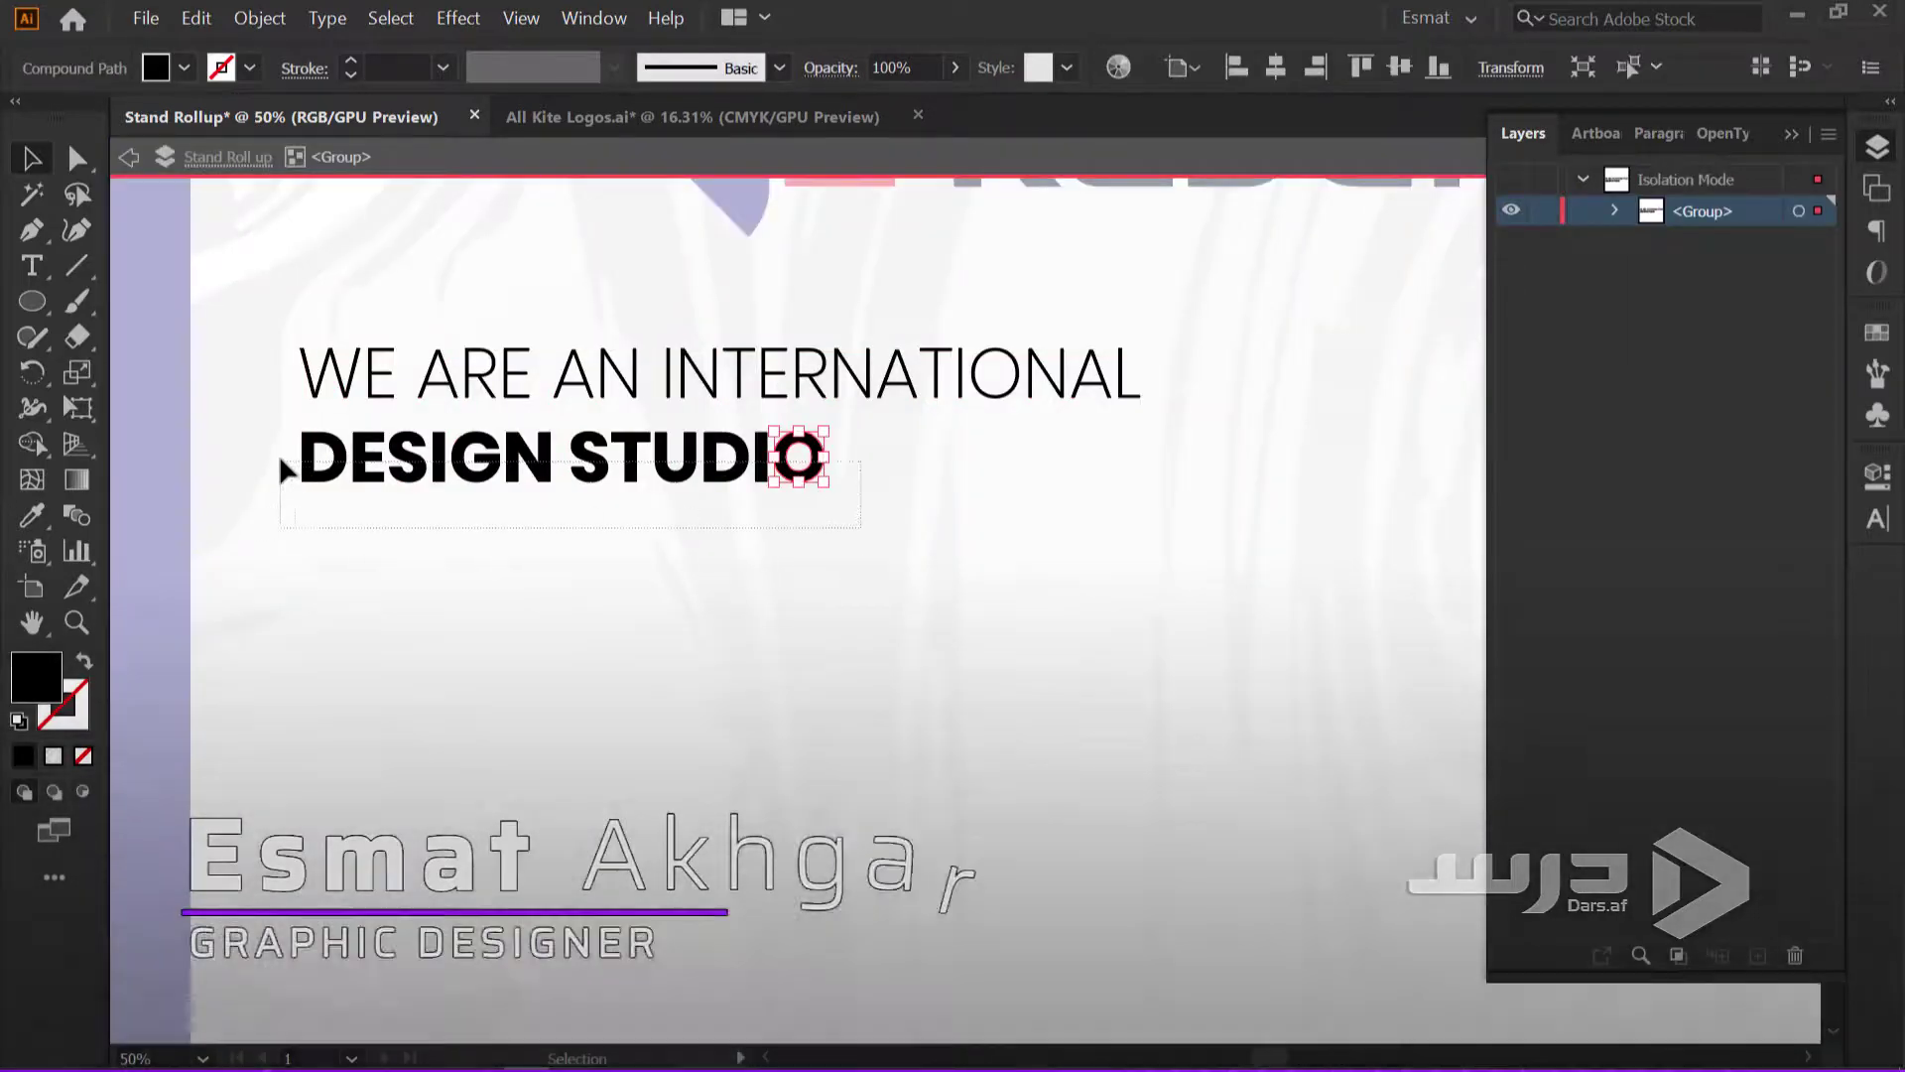
left_click_drag(289, 459, 800, 566)
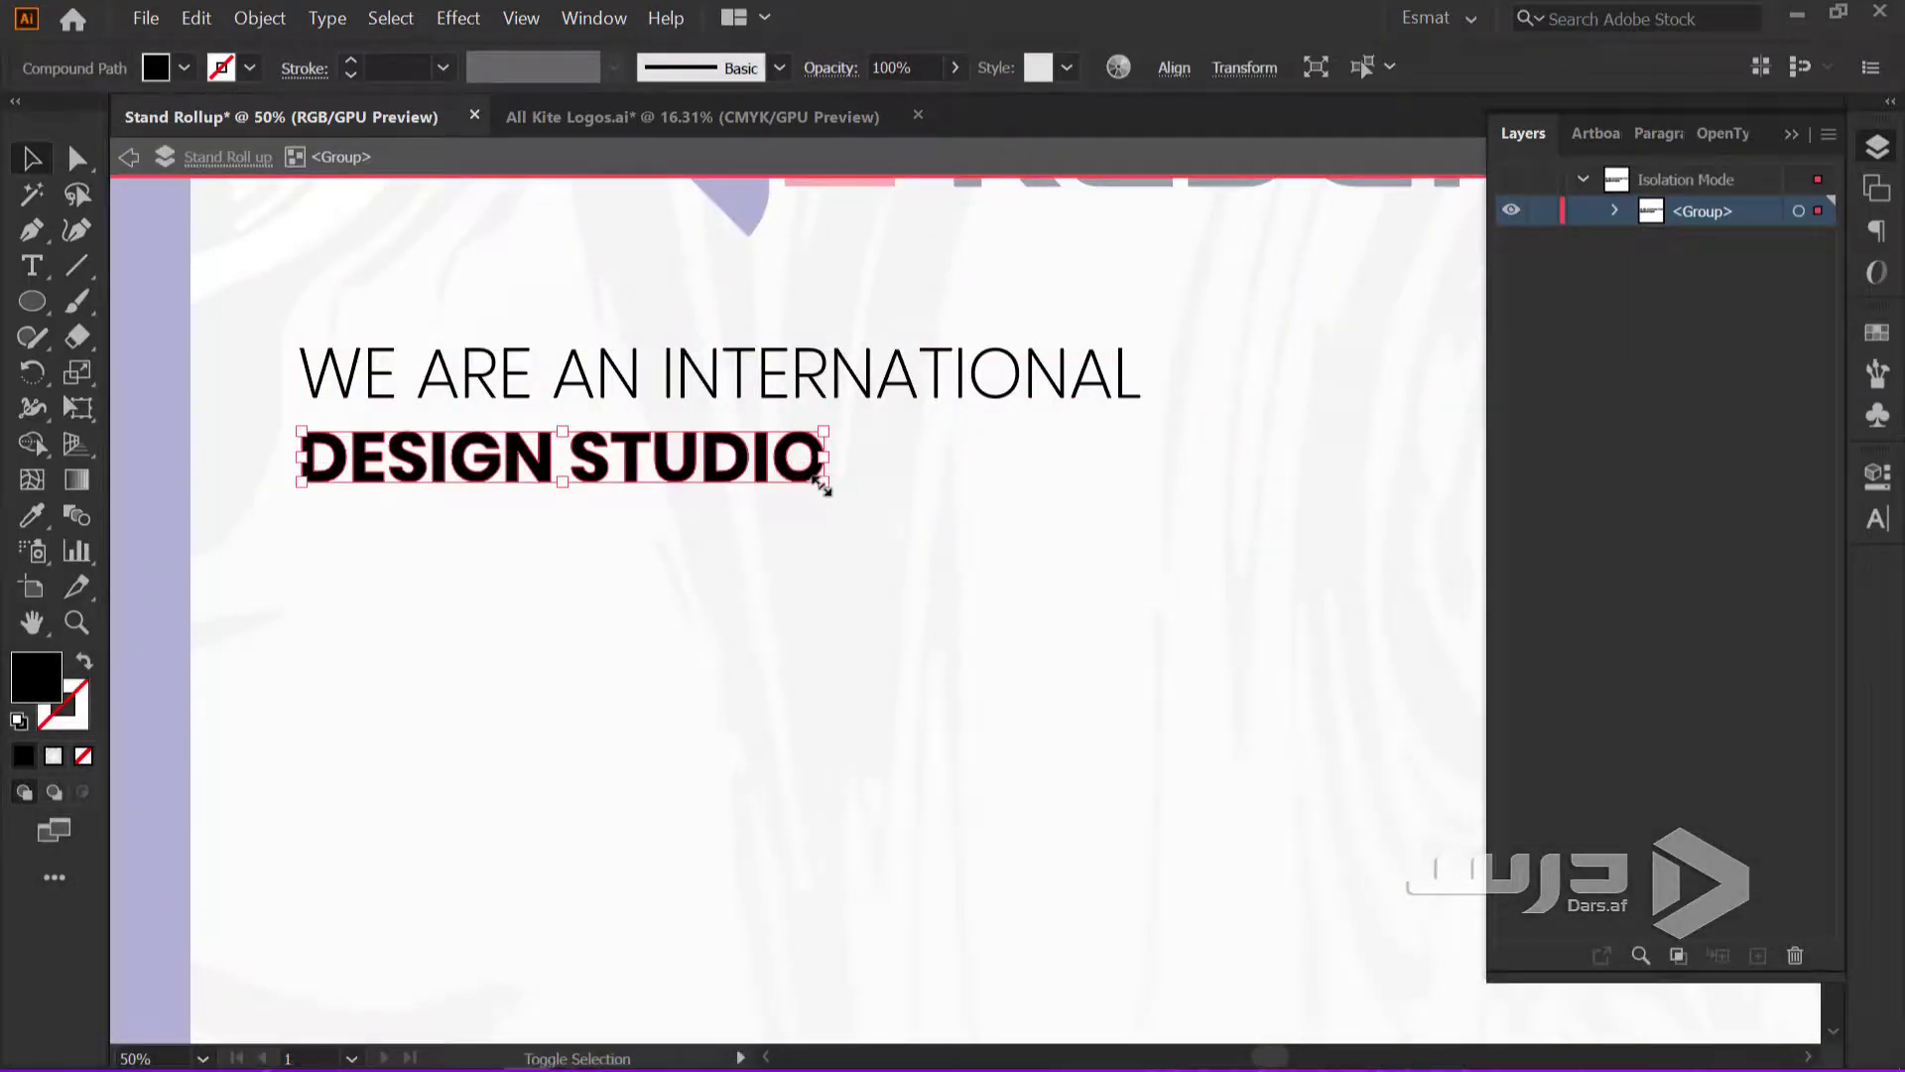
mouse_move(823, 487)
left_mouse_down()
mouse_move(886, 539)
mouse_move(1140, 620)
left_mouse_up()
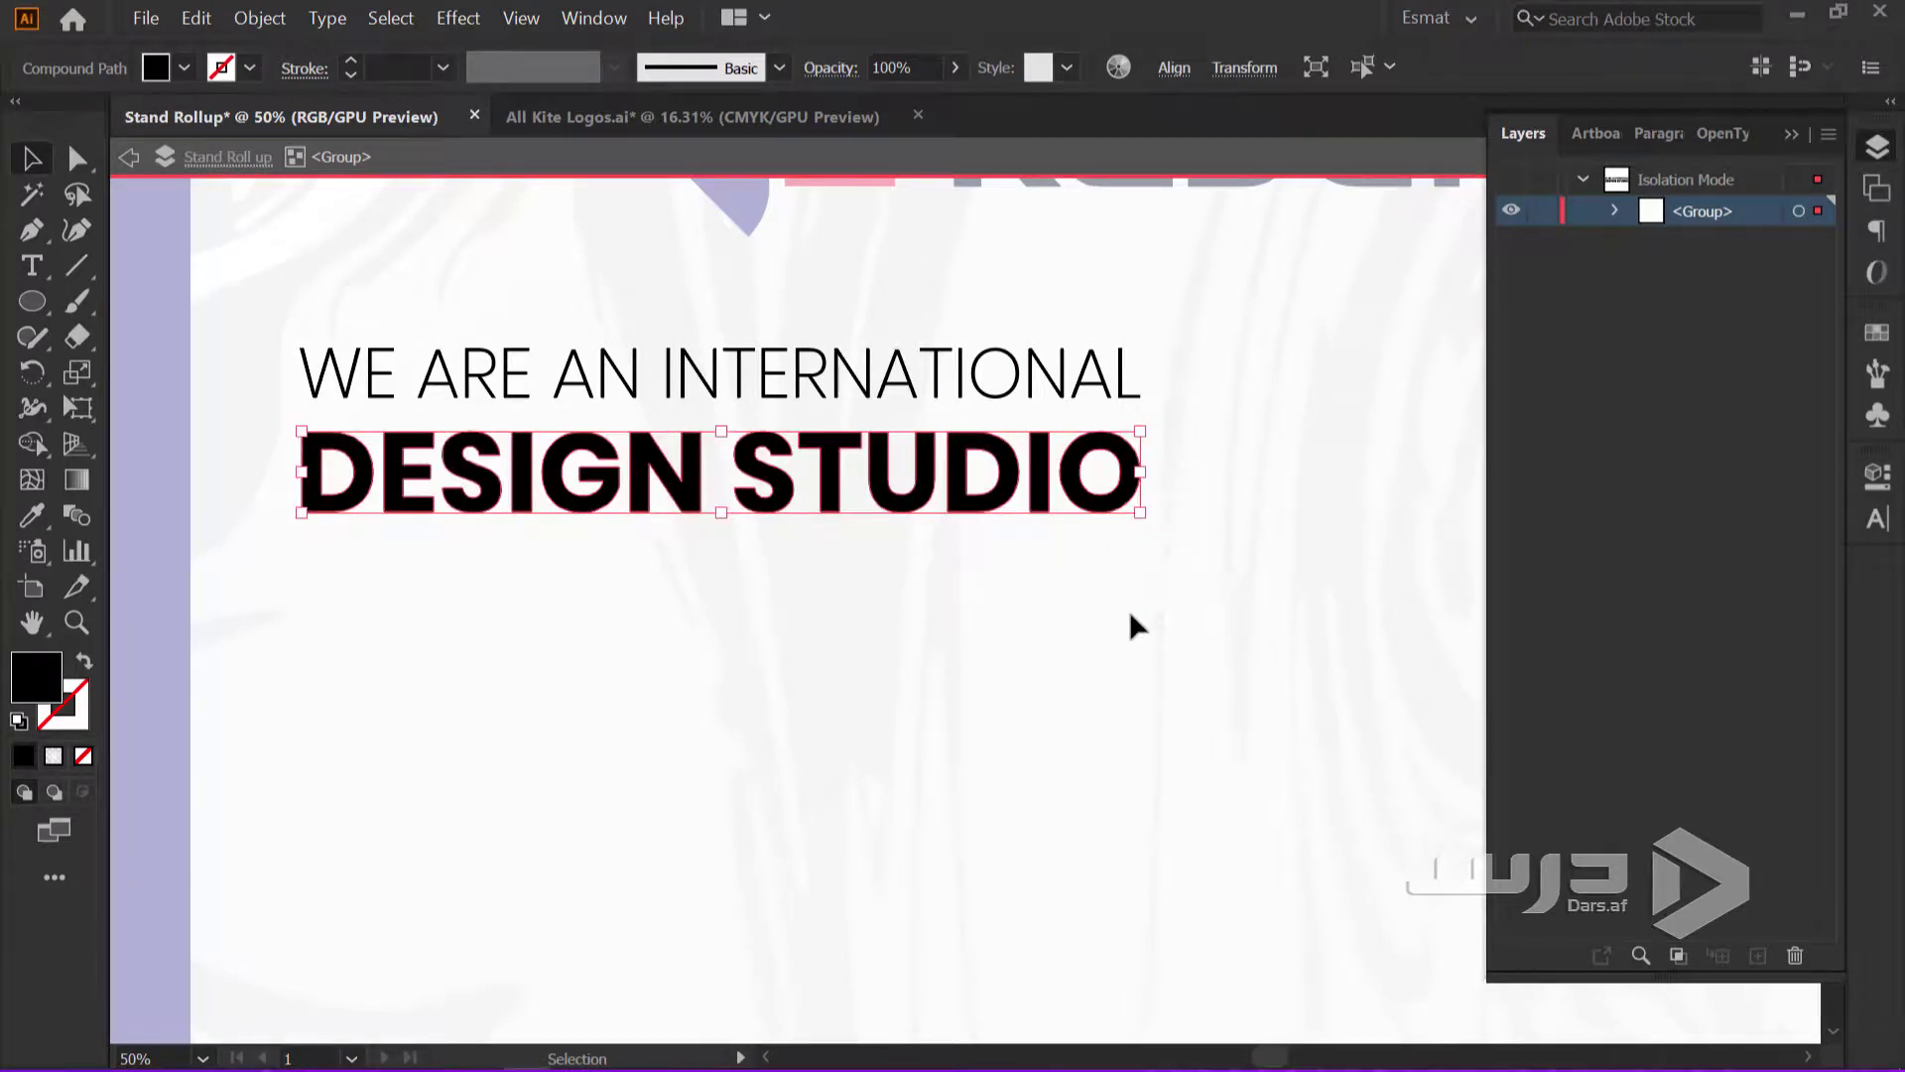
double_click(1129, 611)
Fill both headline lines with dark navy
left_click(319, 337, "shift")
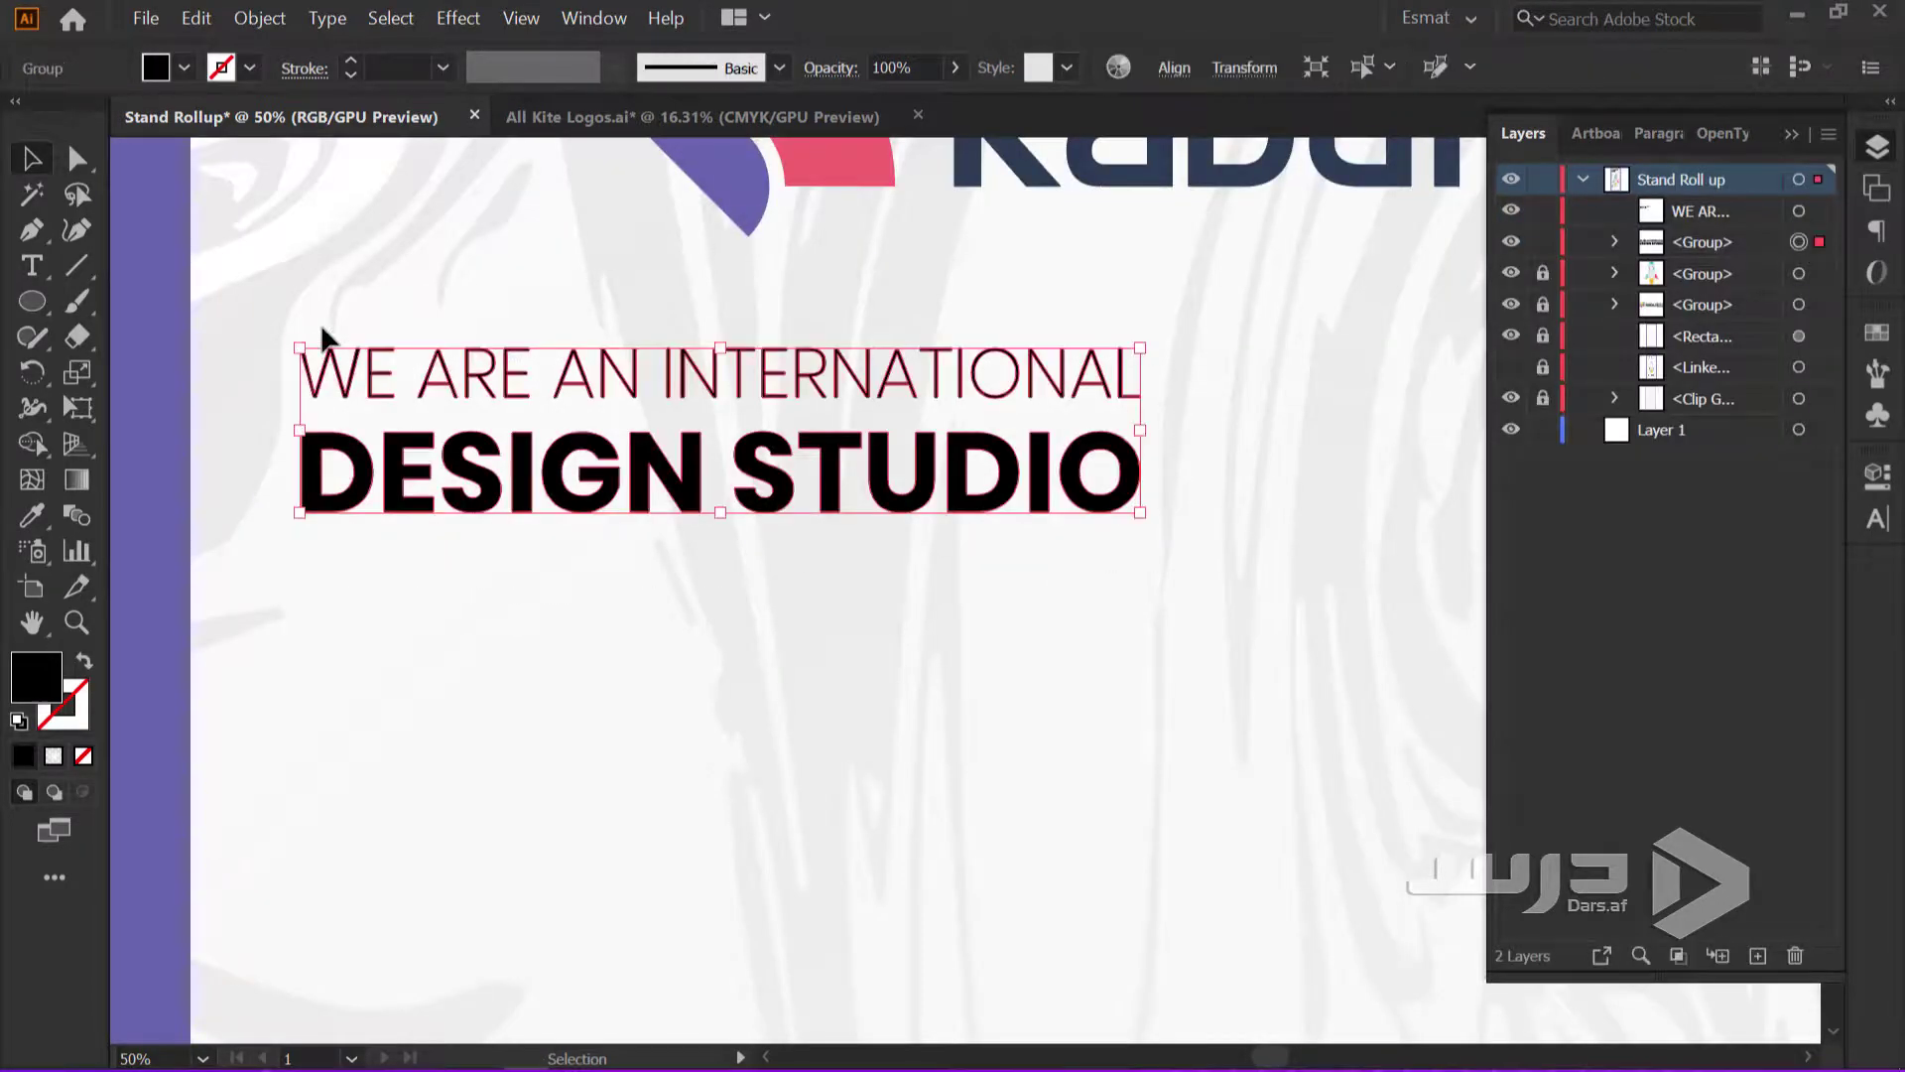
left_click(181, 70)
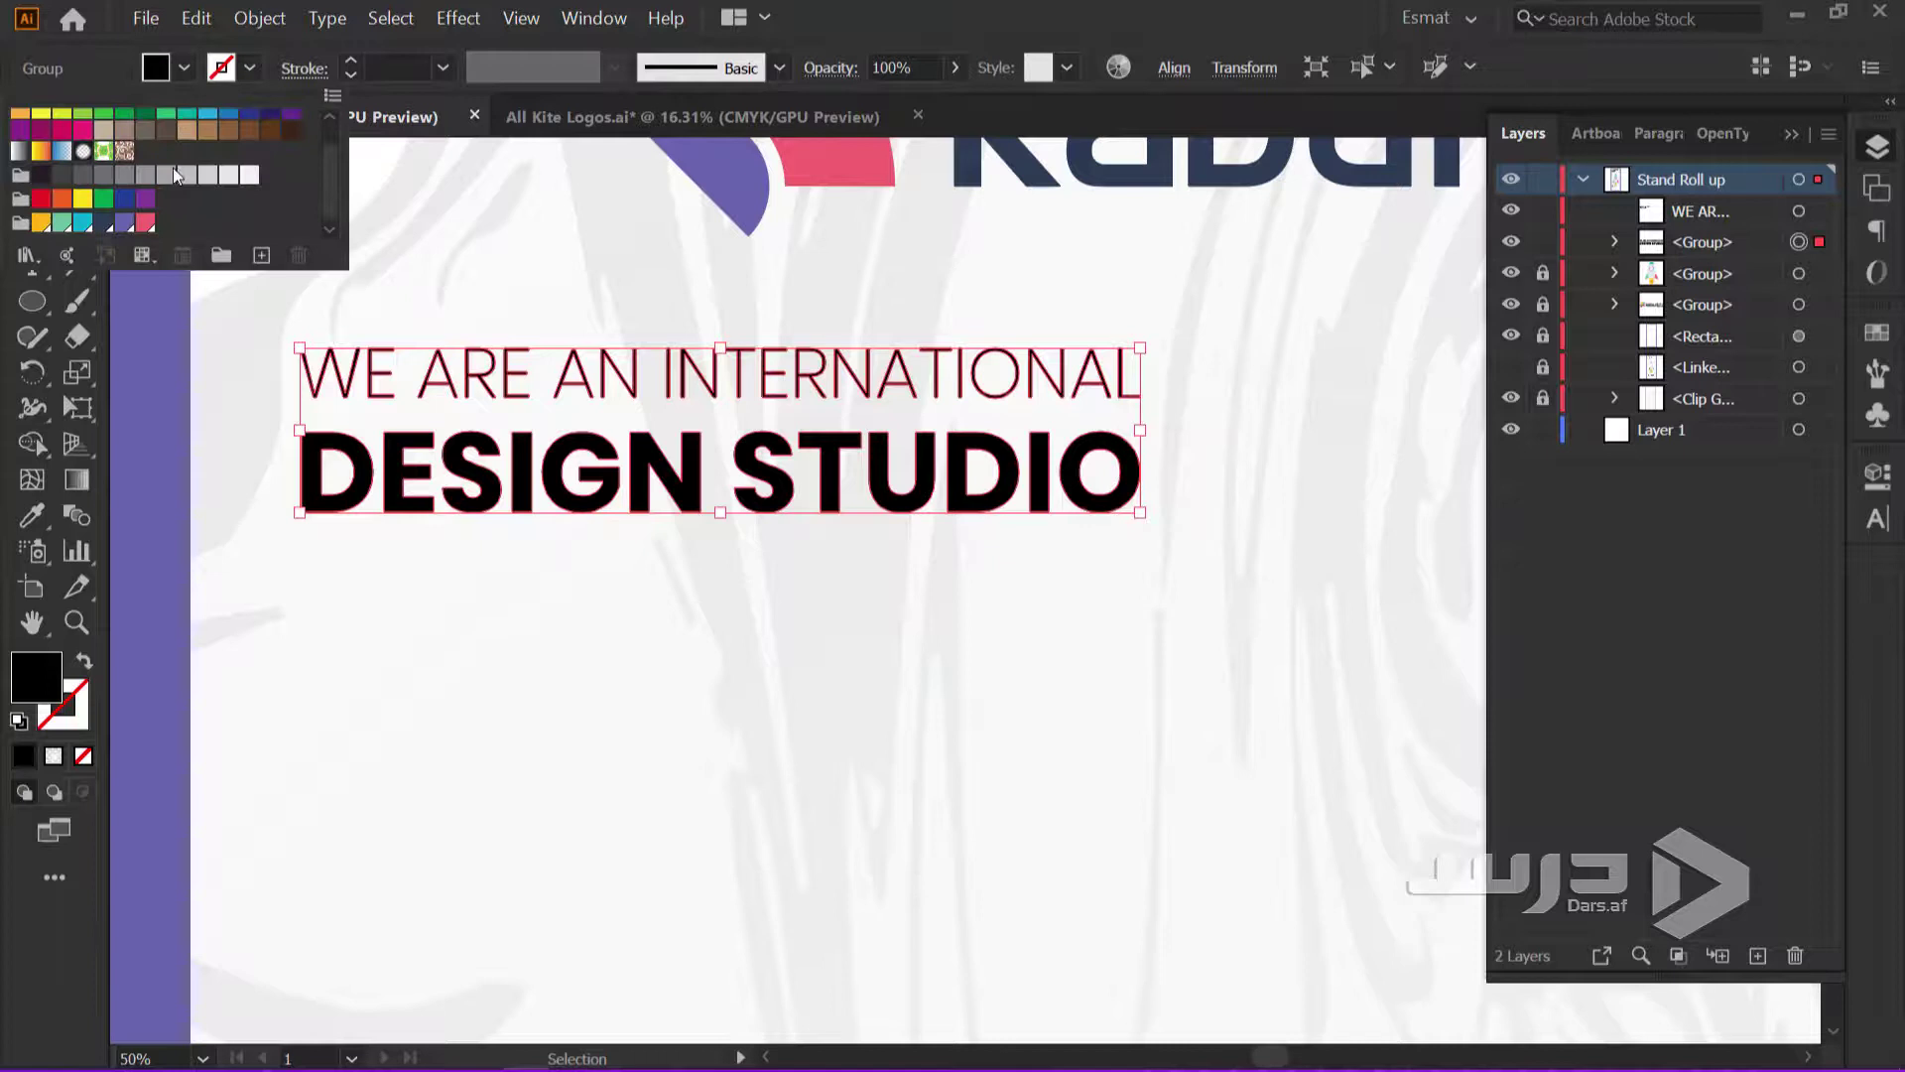
left_click(105, 223)
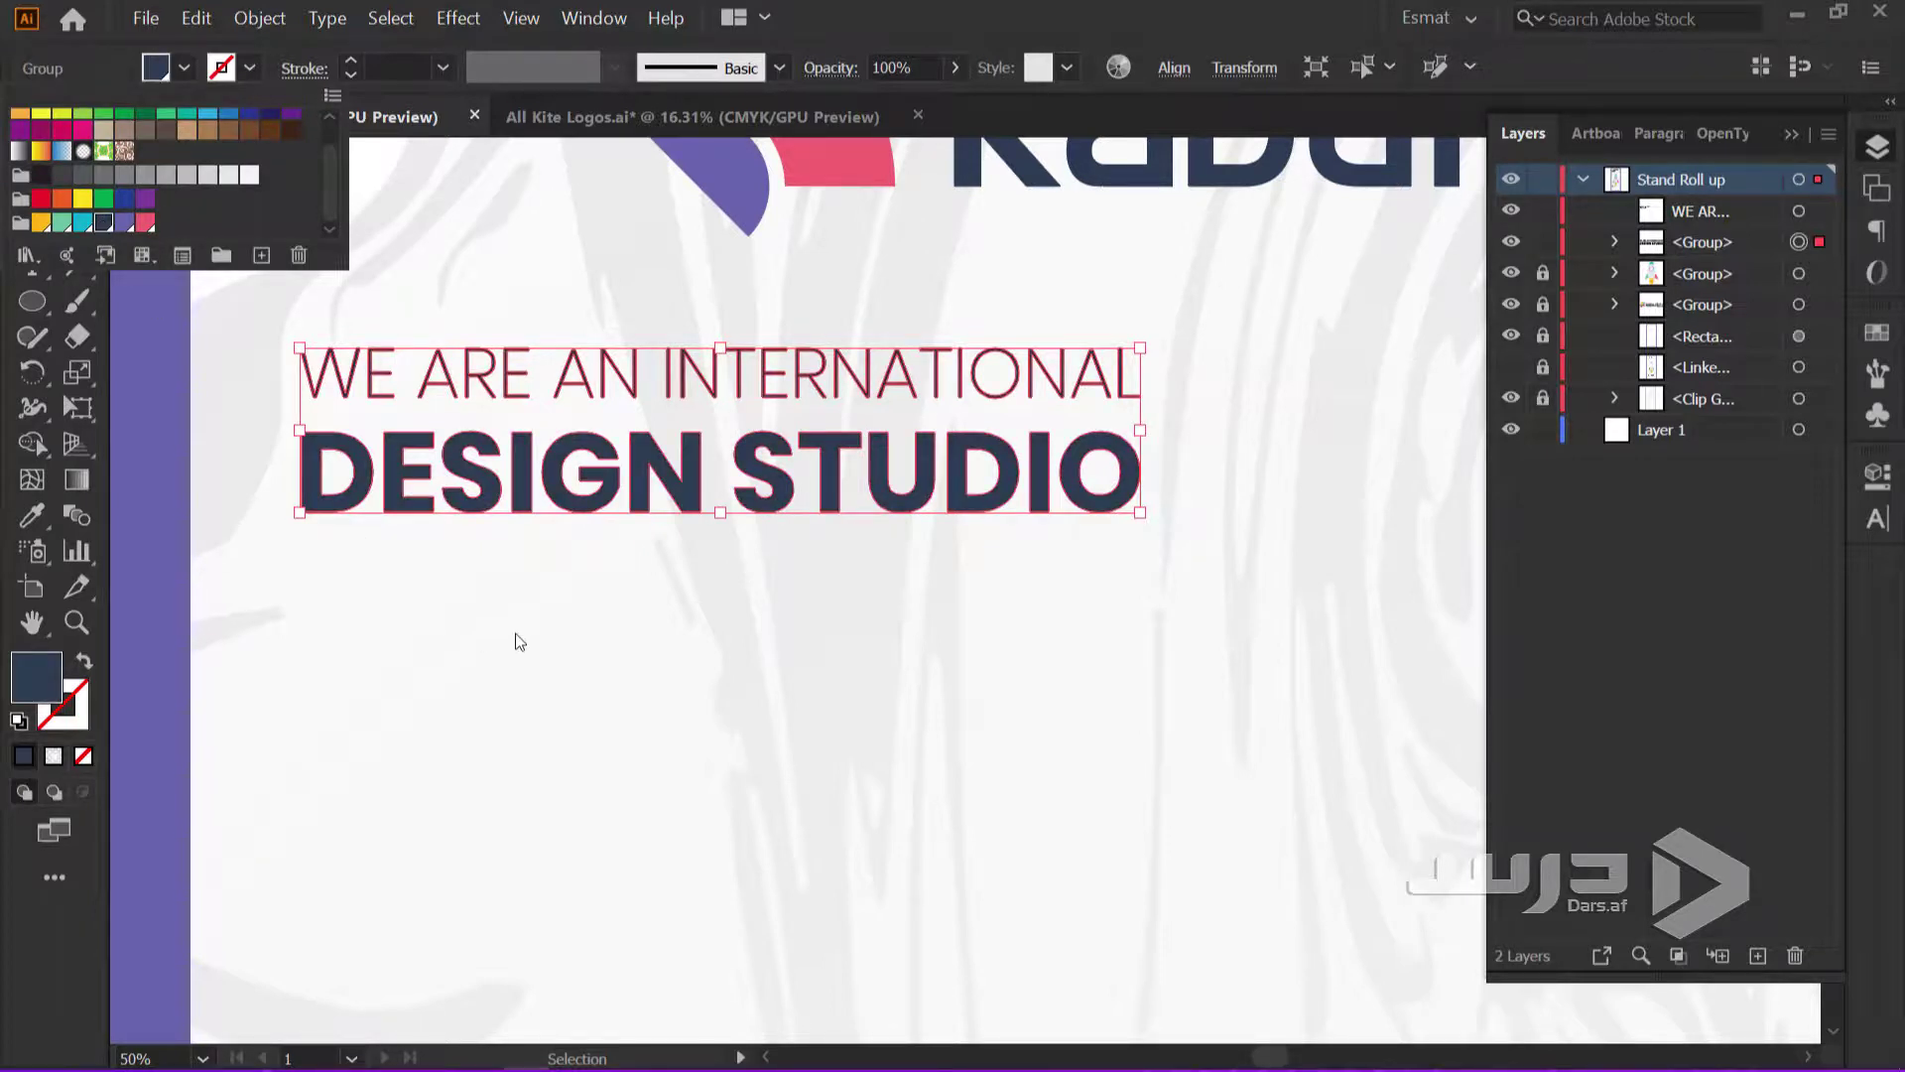
Scale the navy headline up, move it below the logo, and centre it horizontally
key("Escape")
scroll(514, 638, "down", 4)
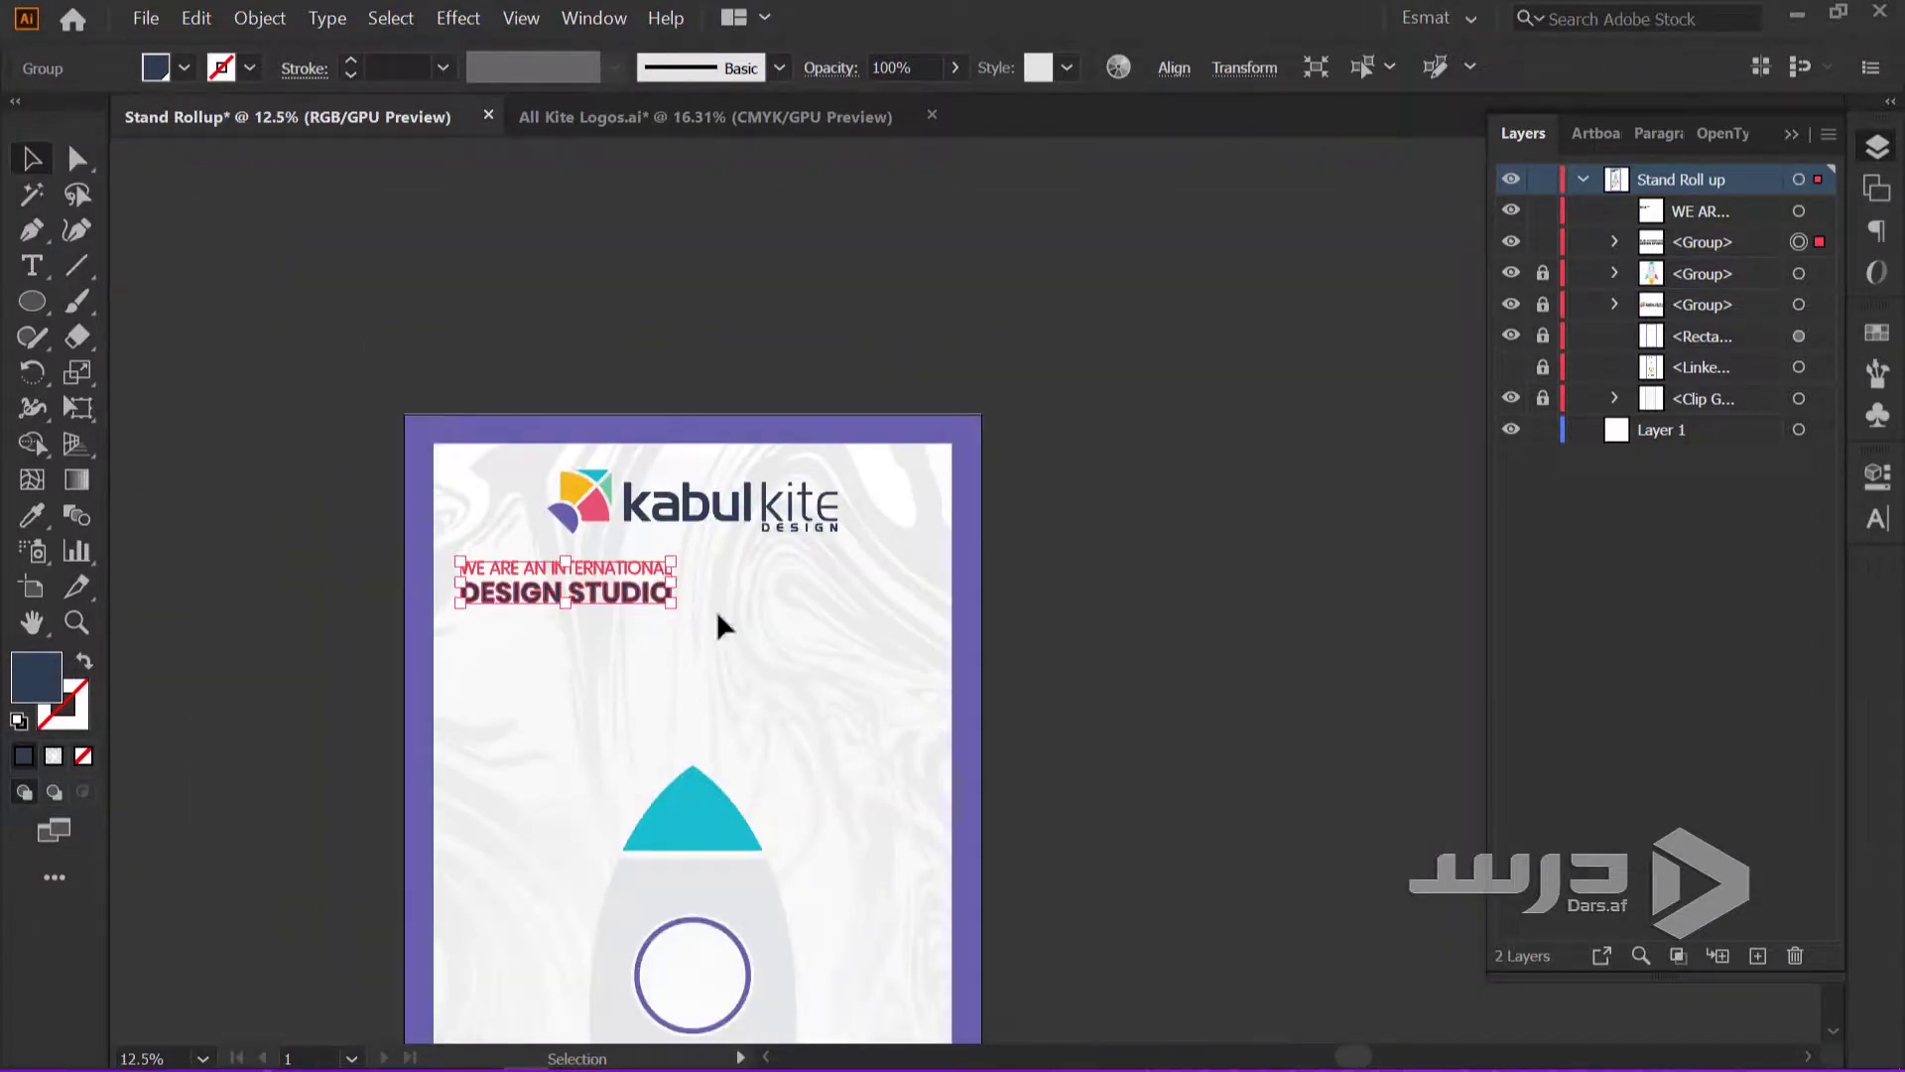
left_click_drag(671, 607, 872, 700)
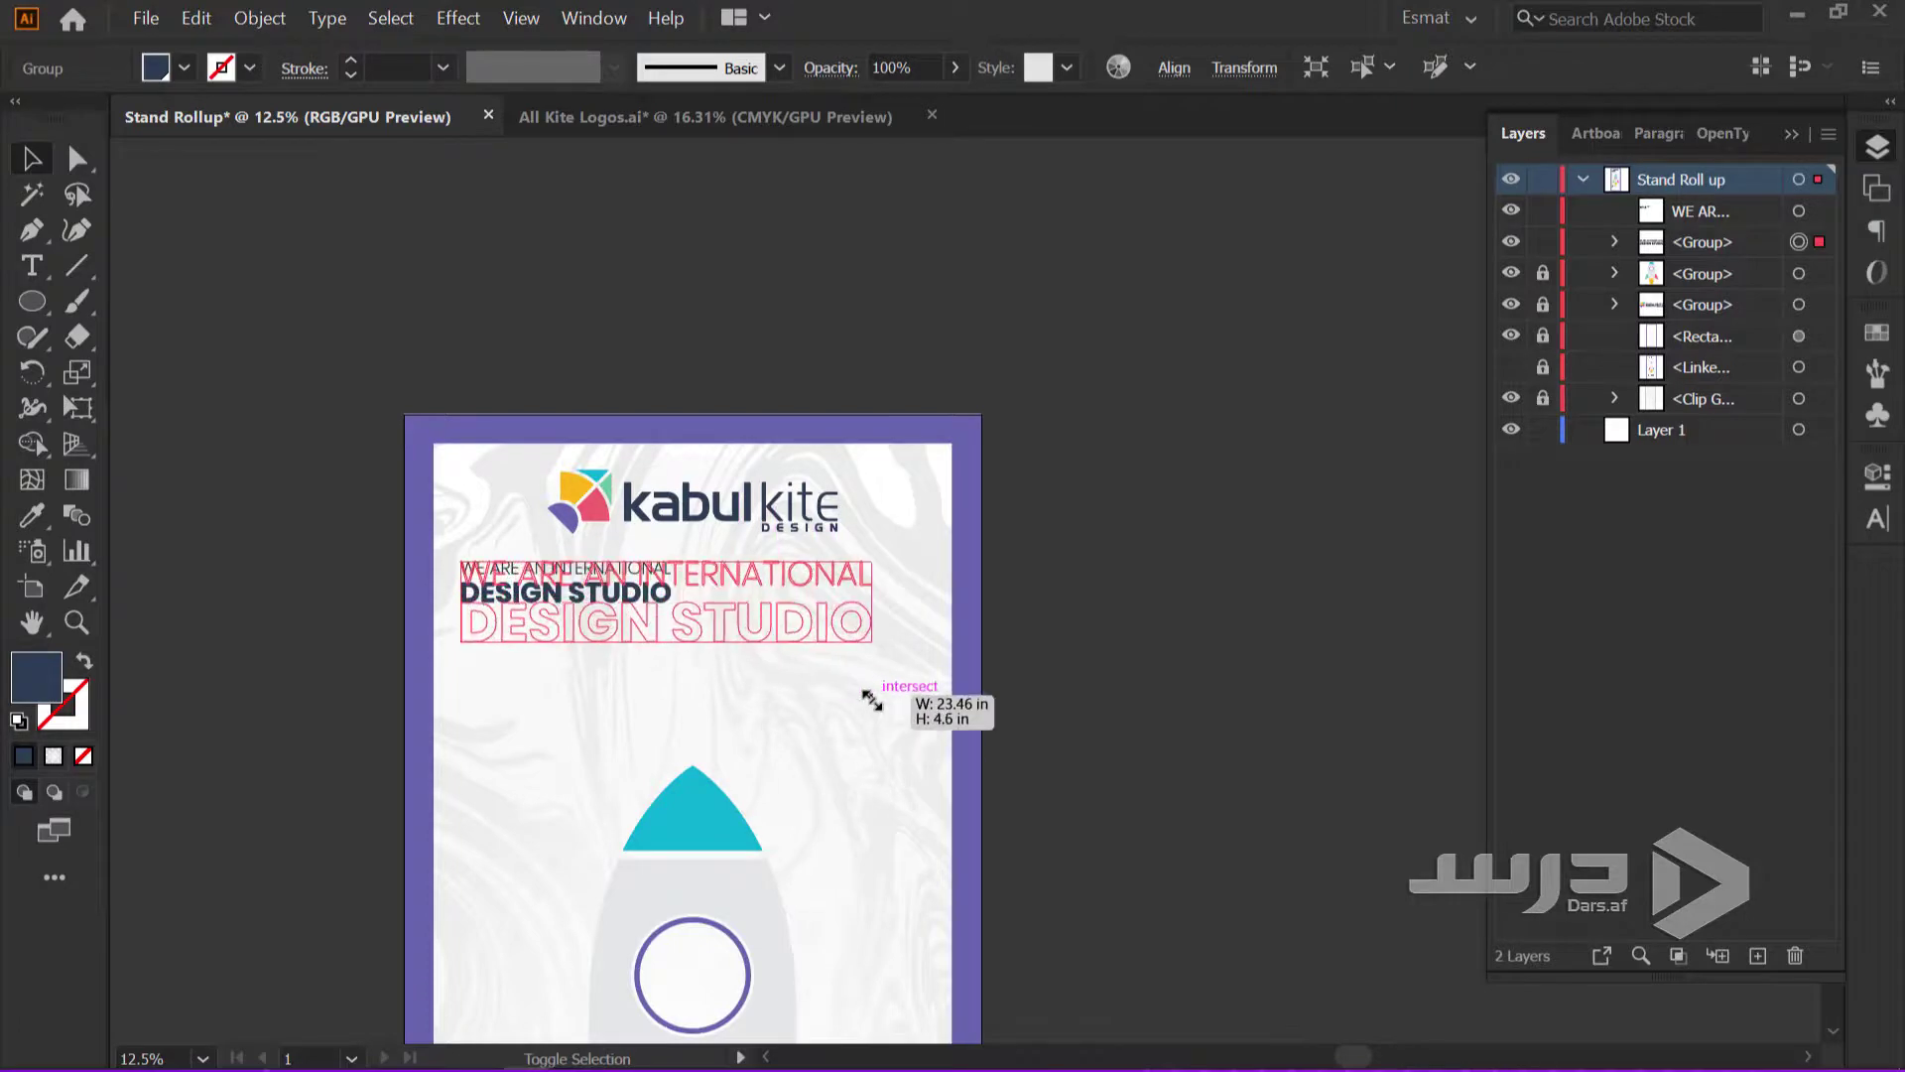
left_click_drag(728, 625, 755, 695)
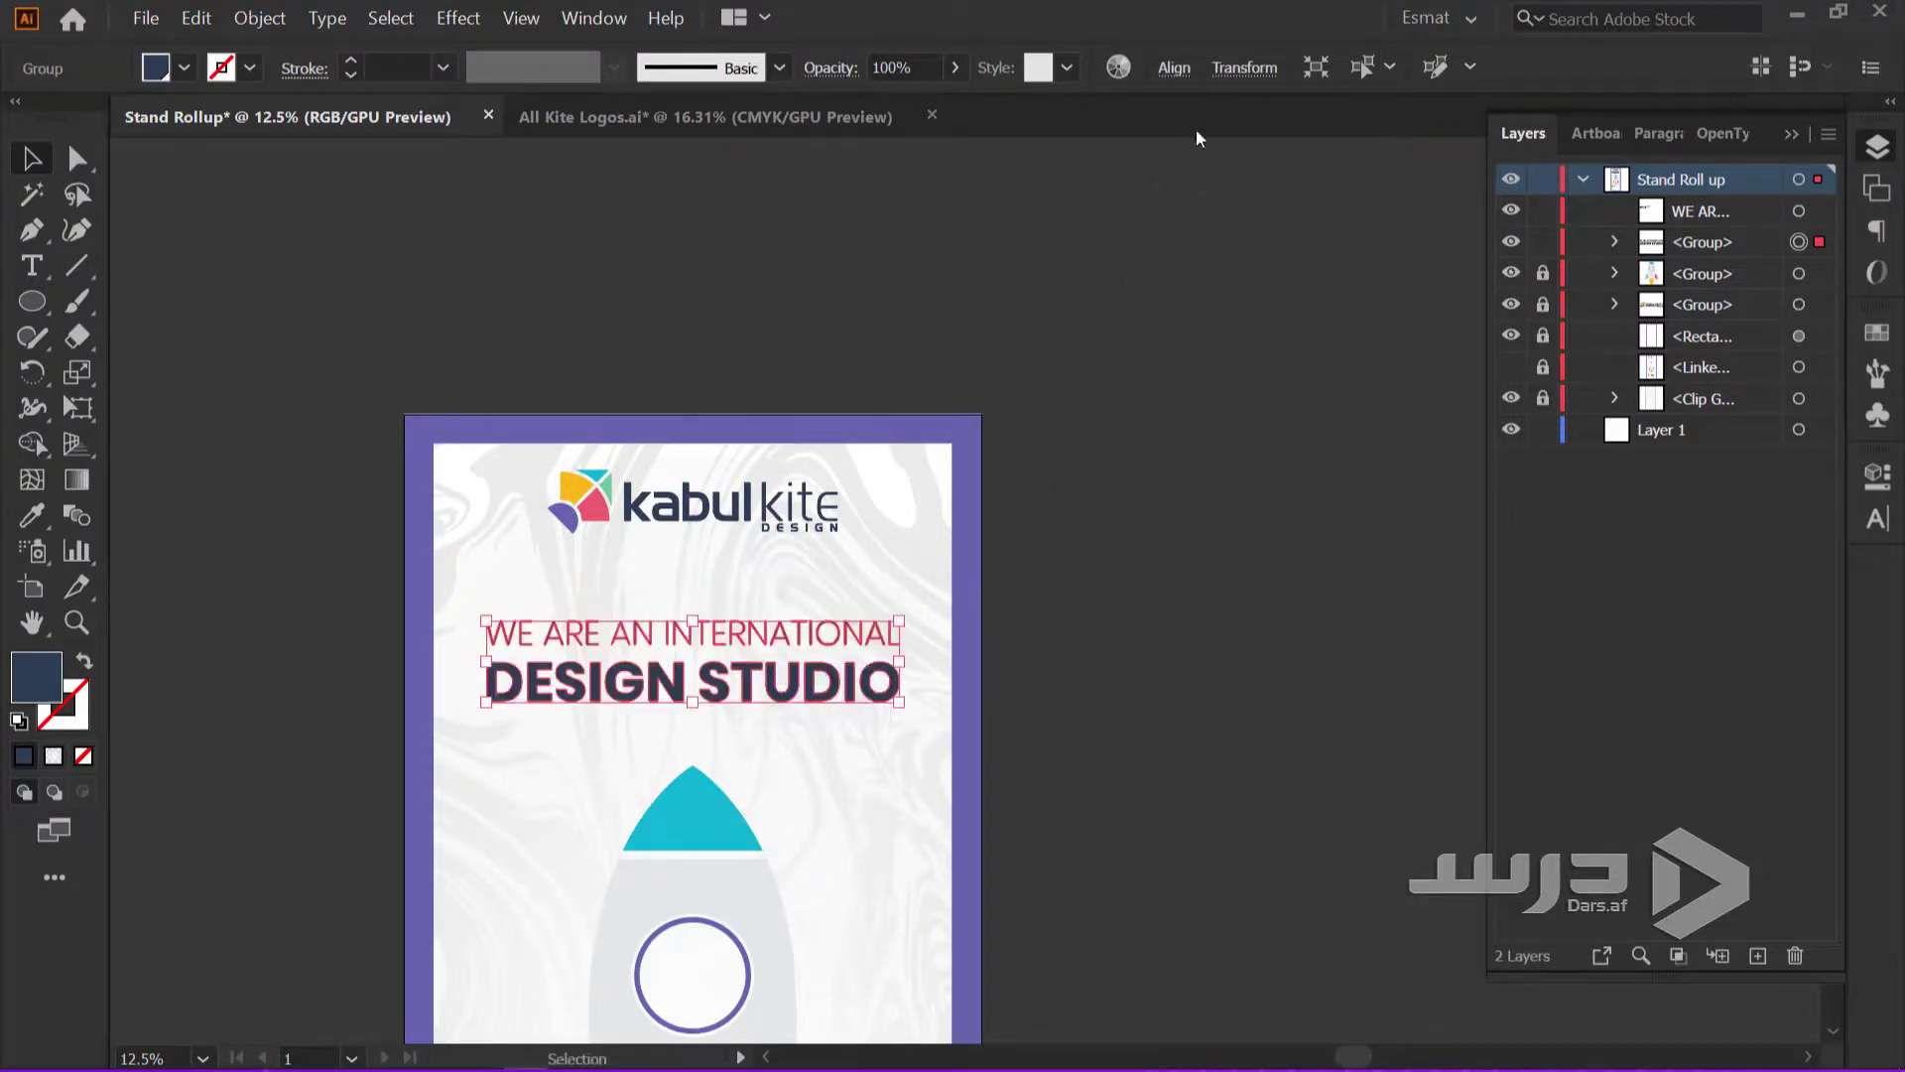
left_click(1176, 69)
left_click(927, 153)
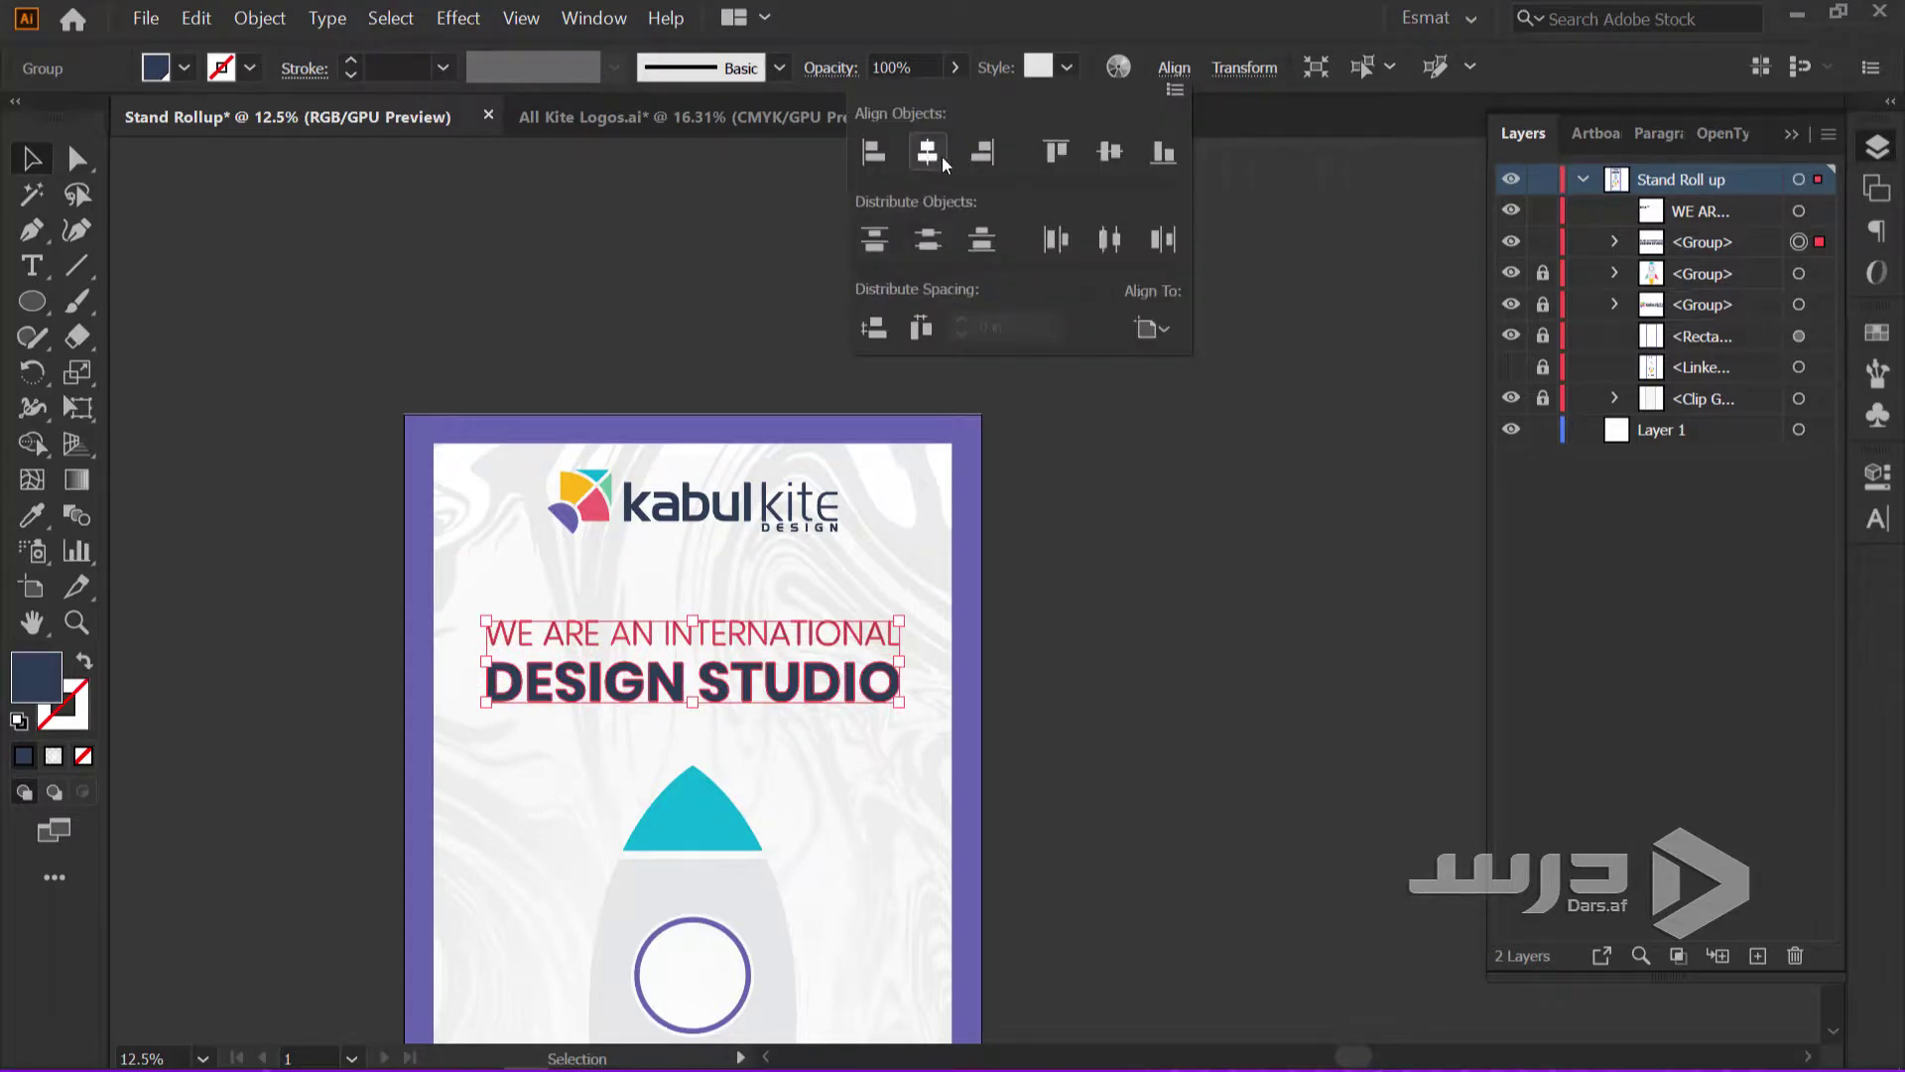
left_click(1296, 665)
Replace the lower copy's first line with WE HELP YOU BOOST
scroll(1027, 747, "down", 3)
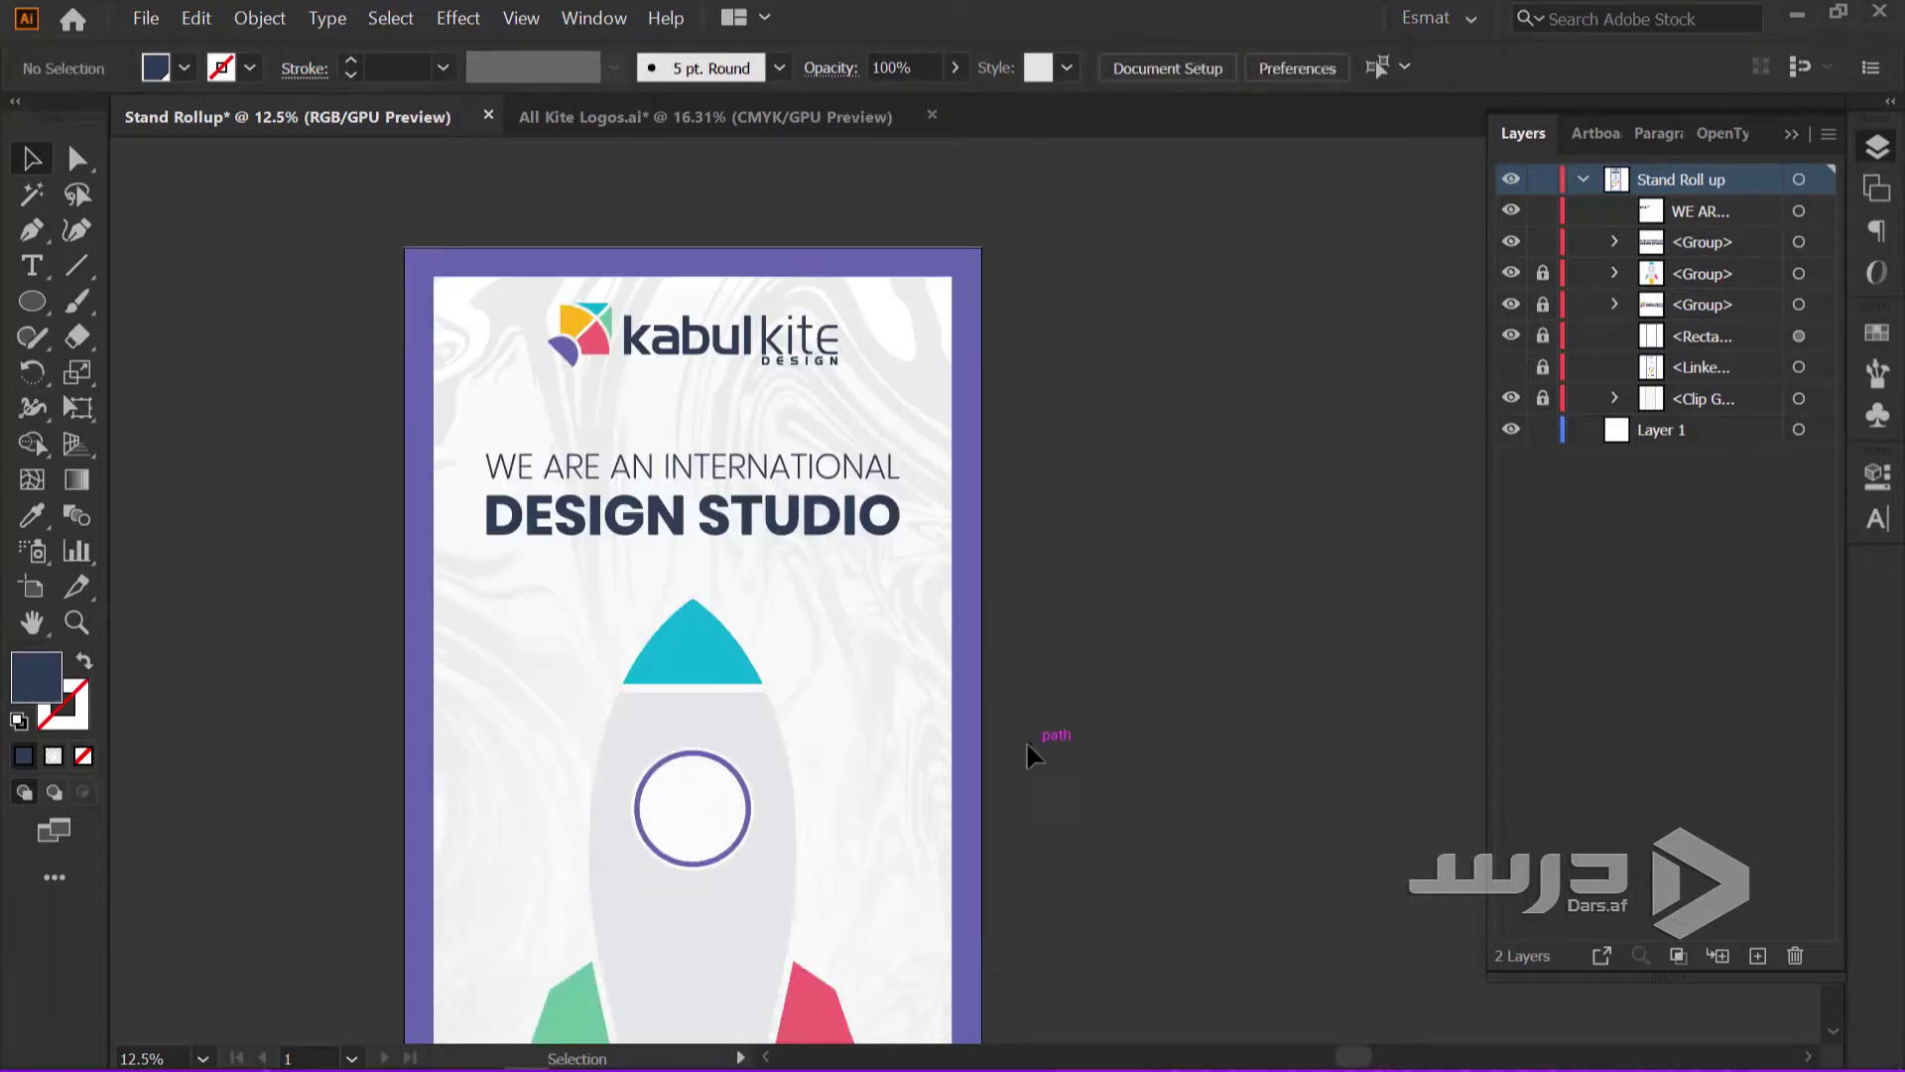
scroll(1027, 746, "down", 2)
scroll(914, 541, "down", 3)
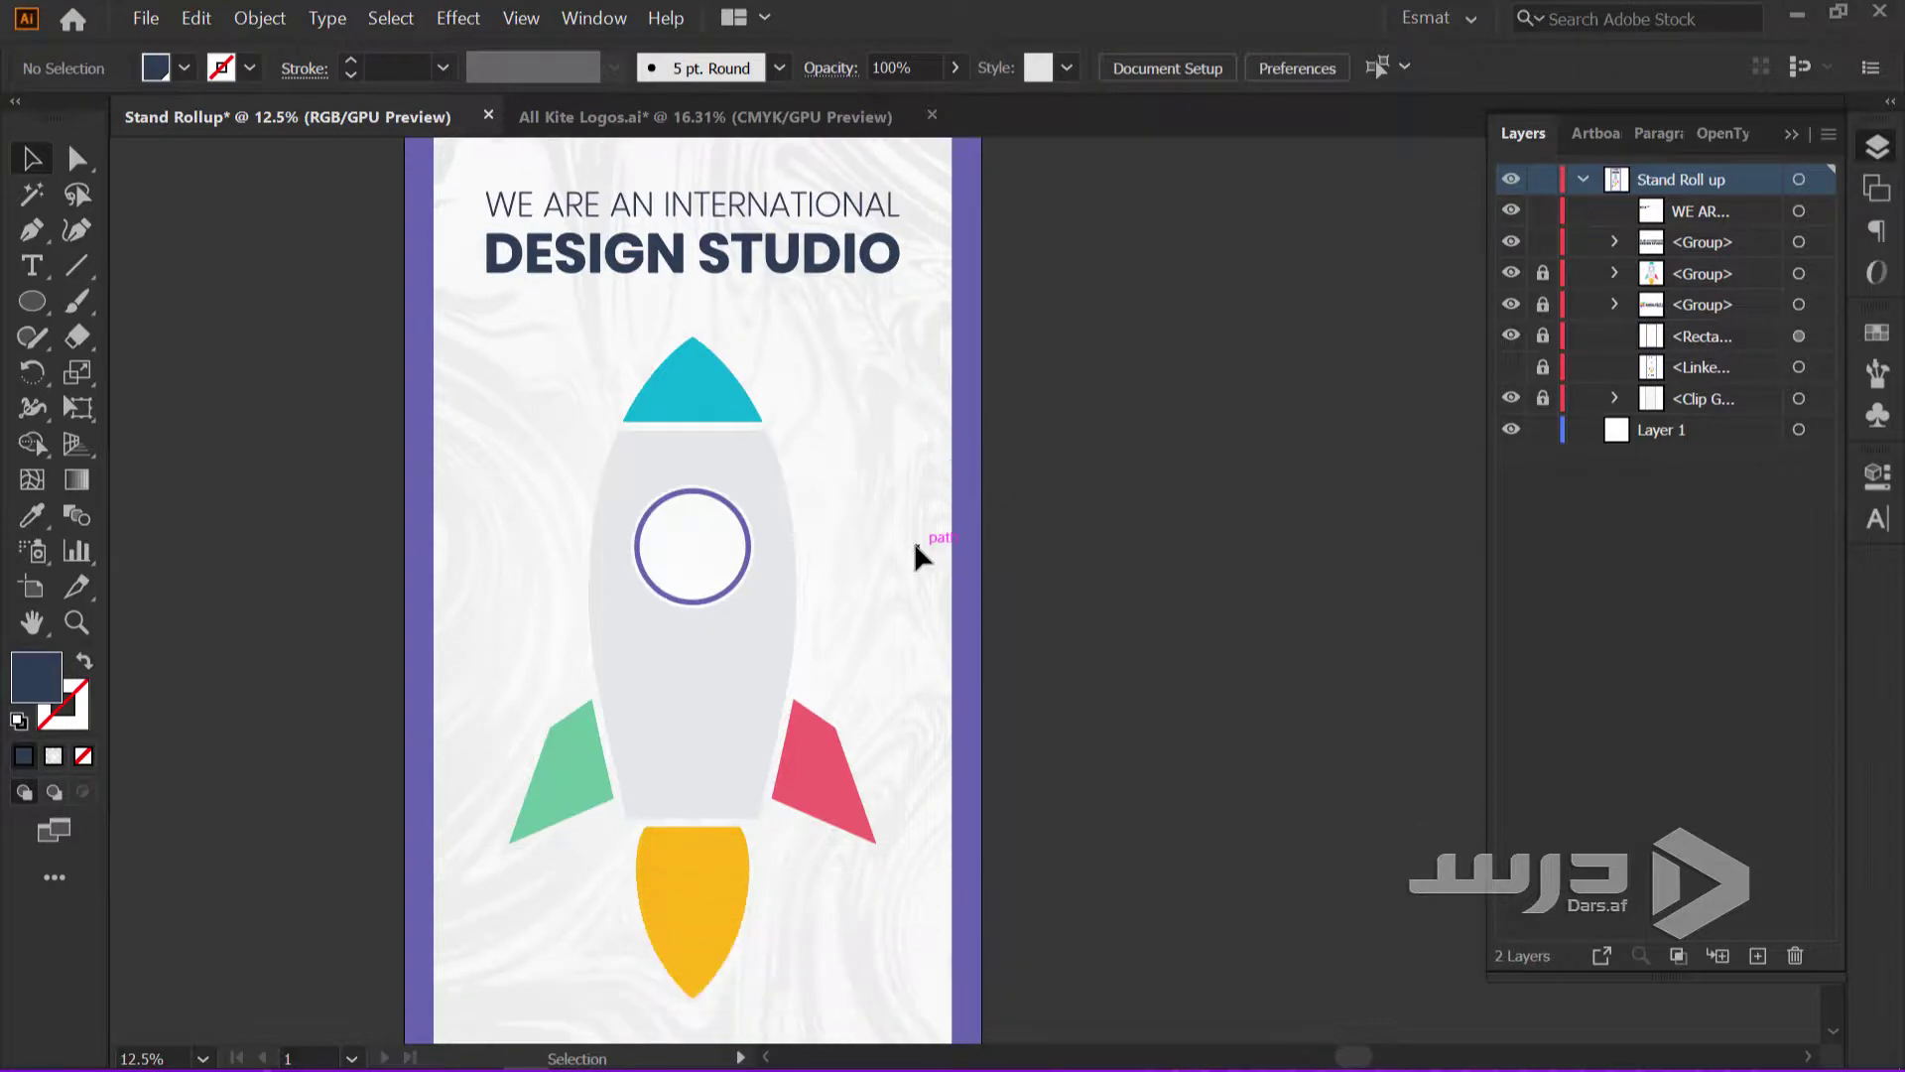
scroll(897, 544, "down", 2)
scroll(897, 546, "down", 2)
scroll(570, 804, "up", 1)
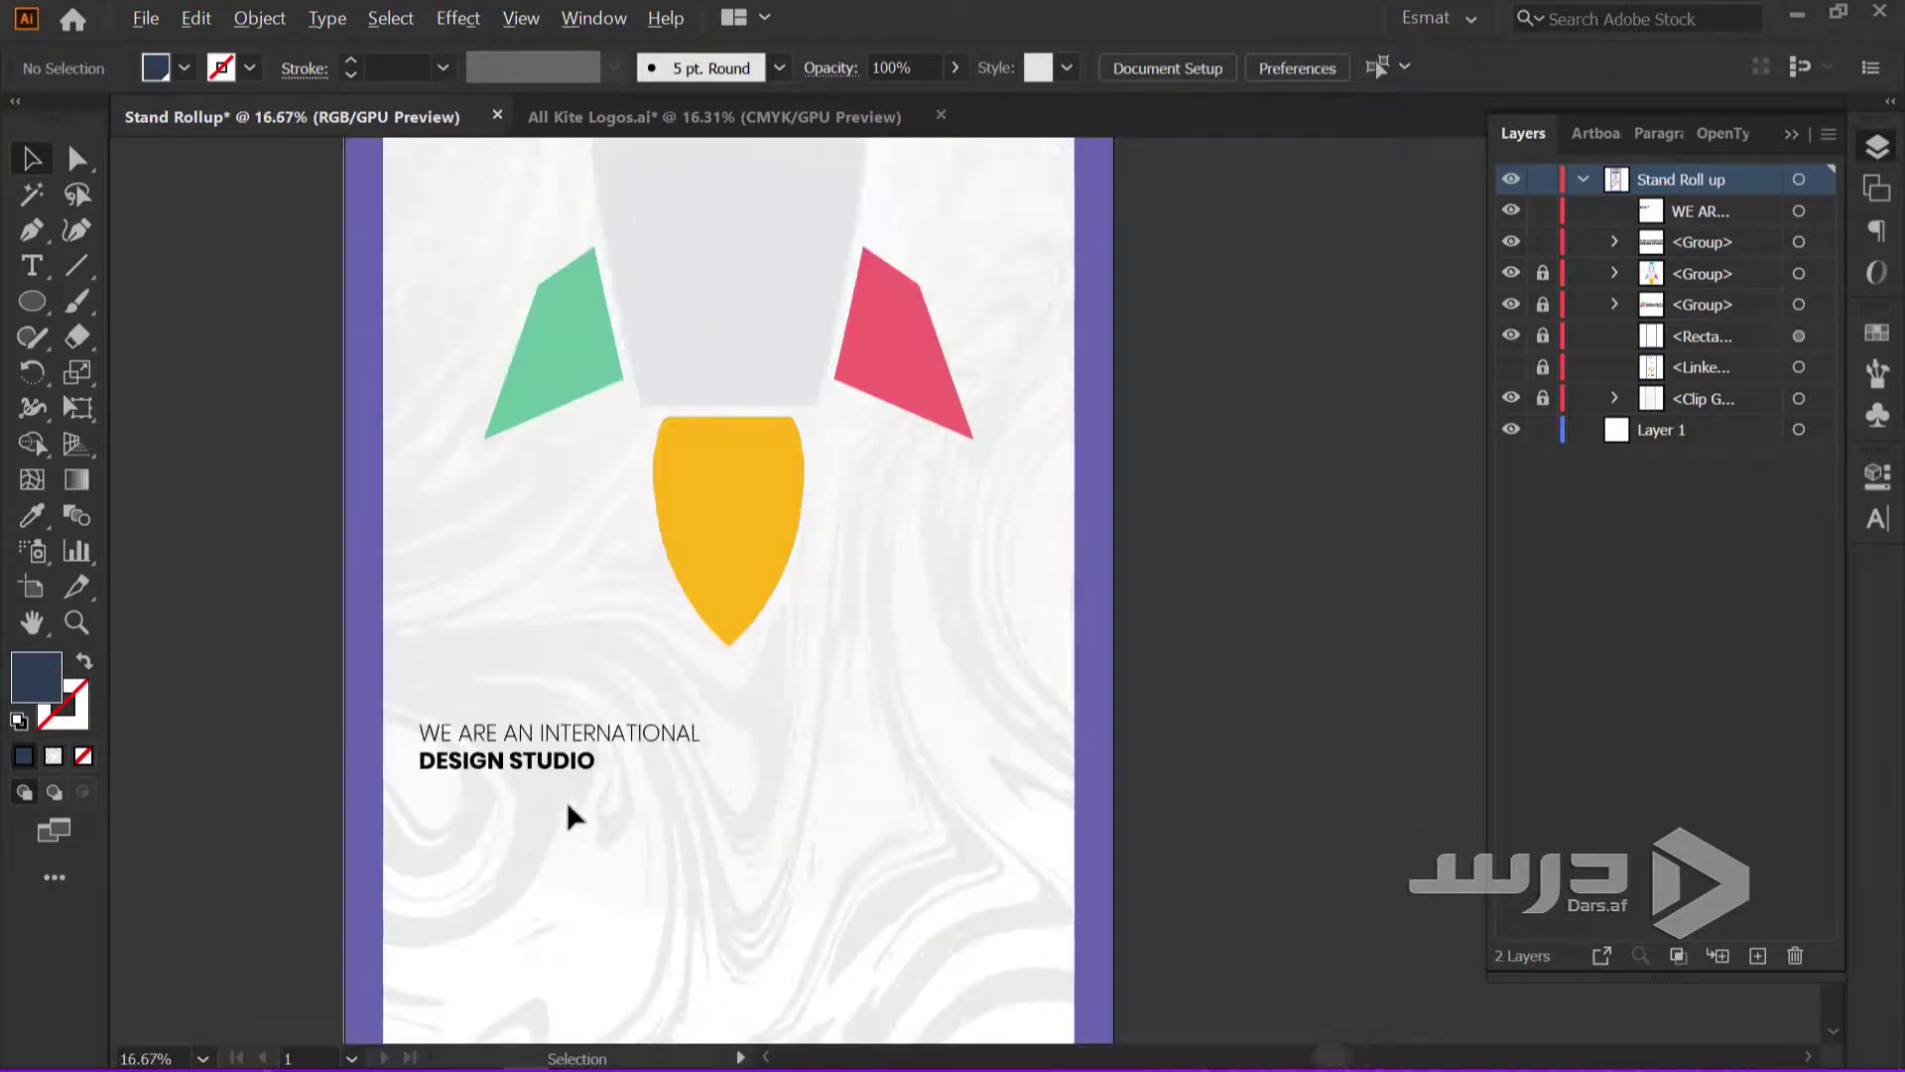
scroll(564, 802, "up", 3)
scroll(567, 798, "down", 1)
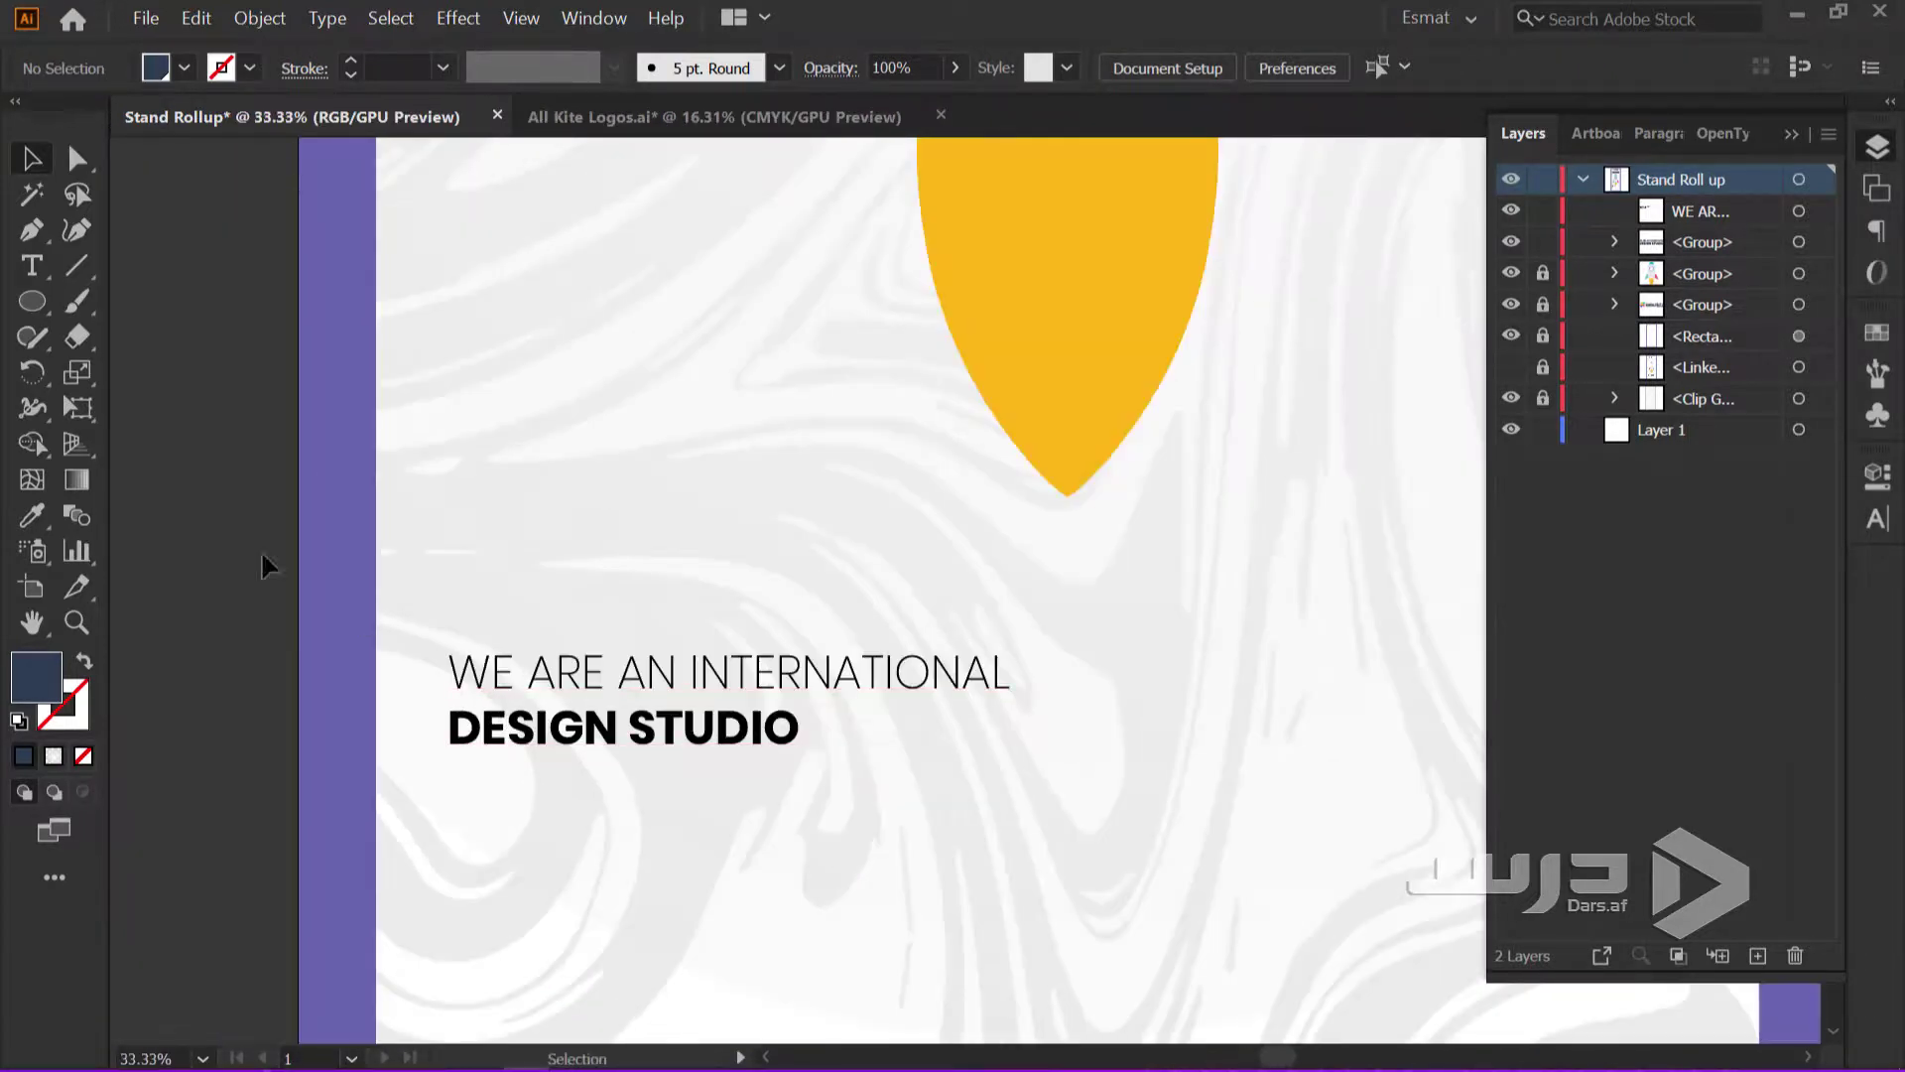
left_click(26, 275)
scroll(765, 795, "up", 1)
left_click(947, 655)
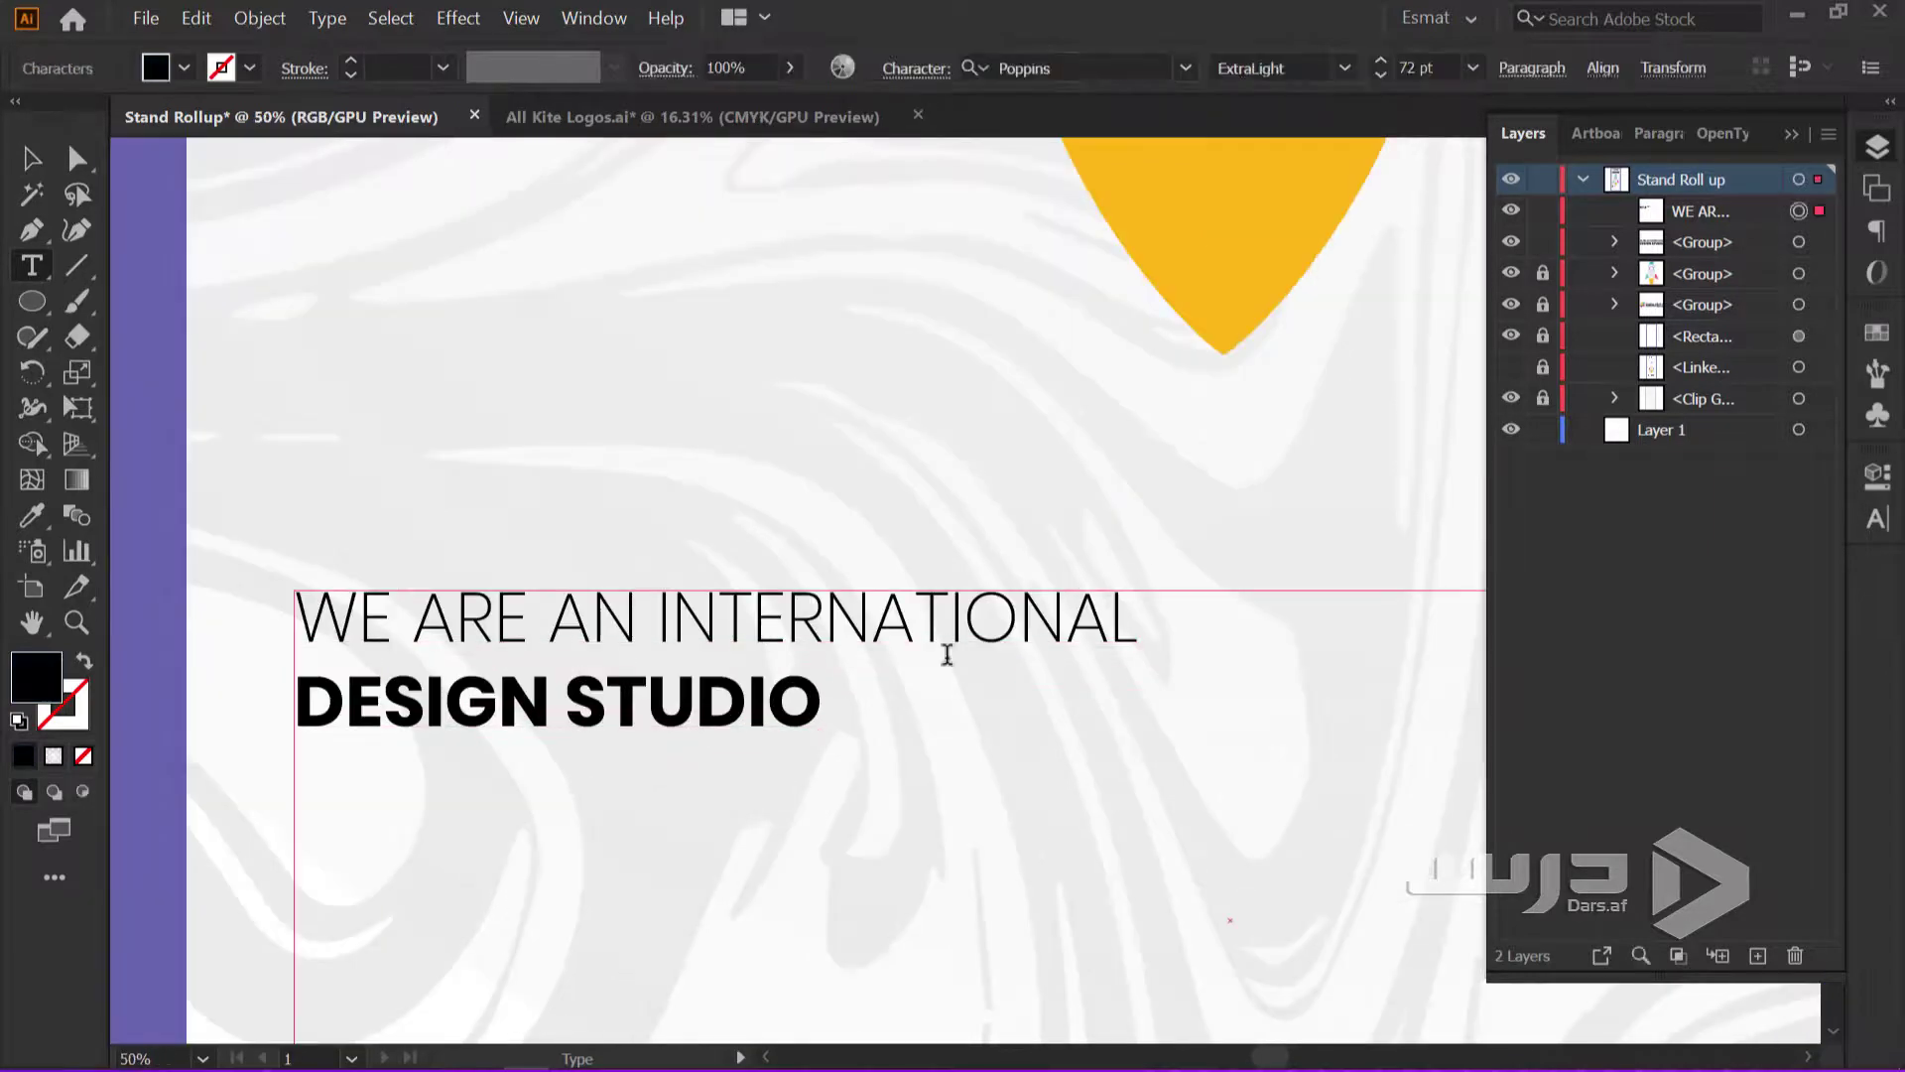
left_click_drag(1133, 623, 307, 601)
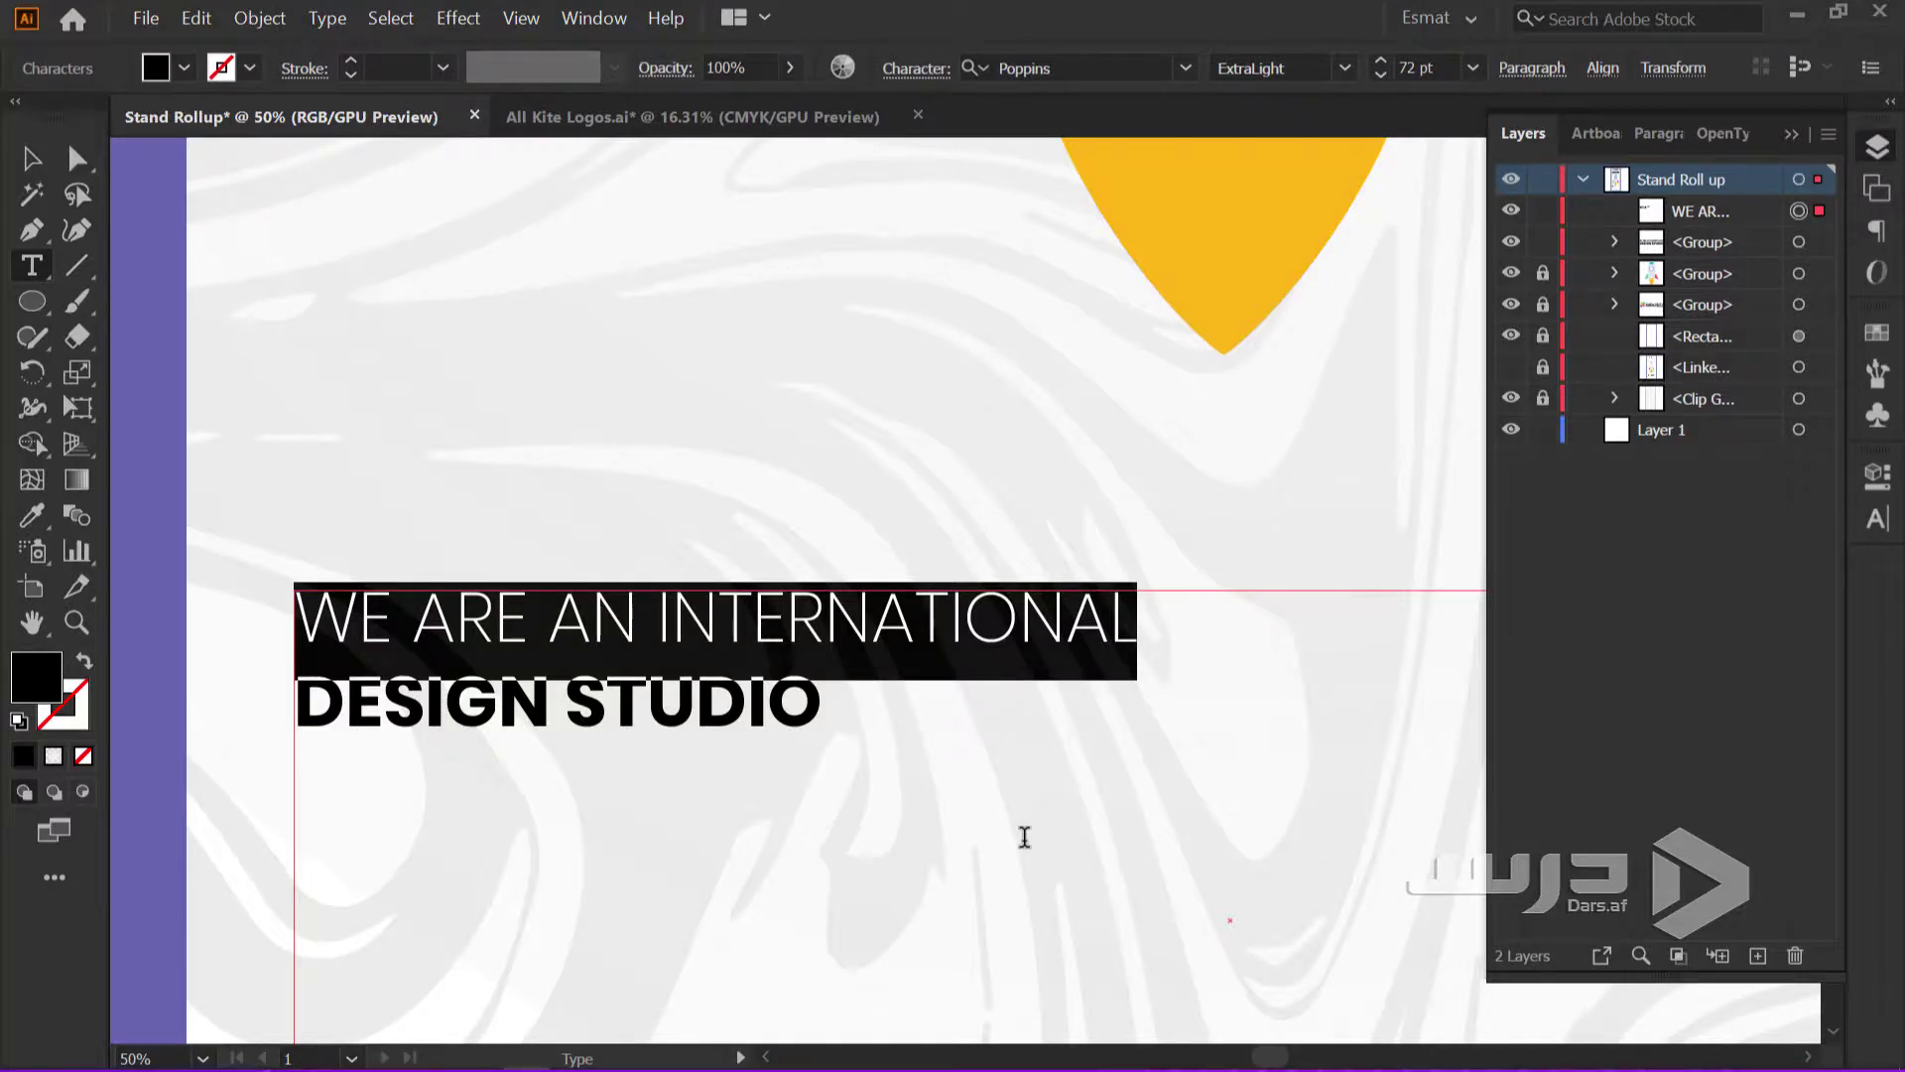
type("WE")
key("BackSpace")
key("BackSpace")
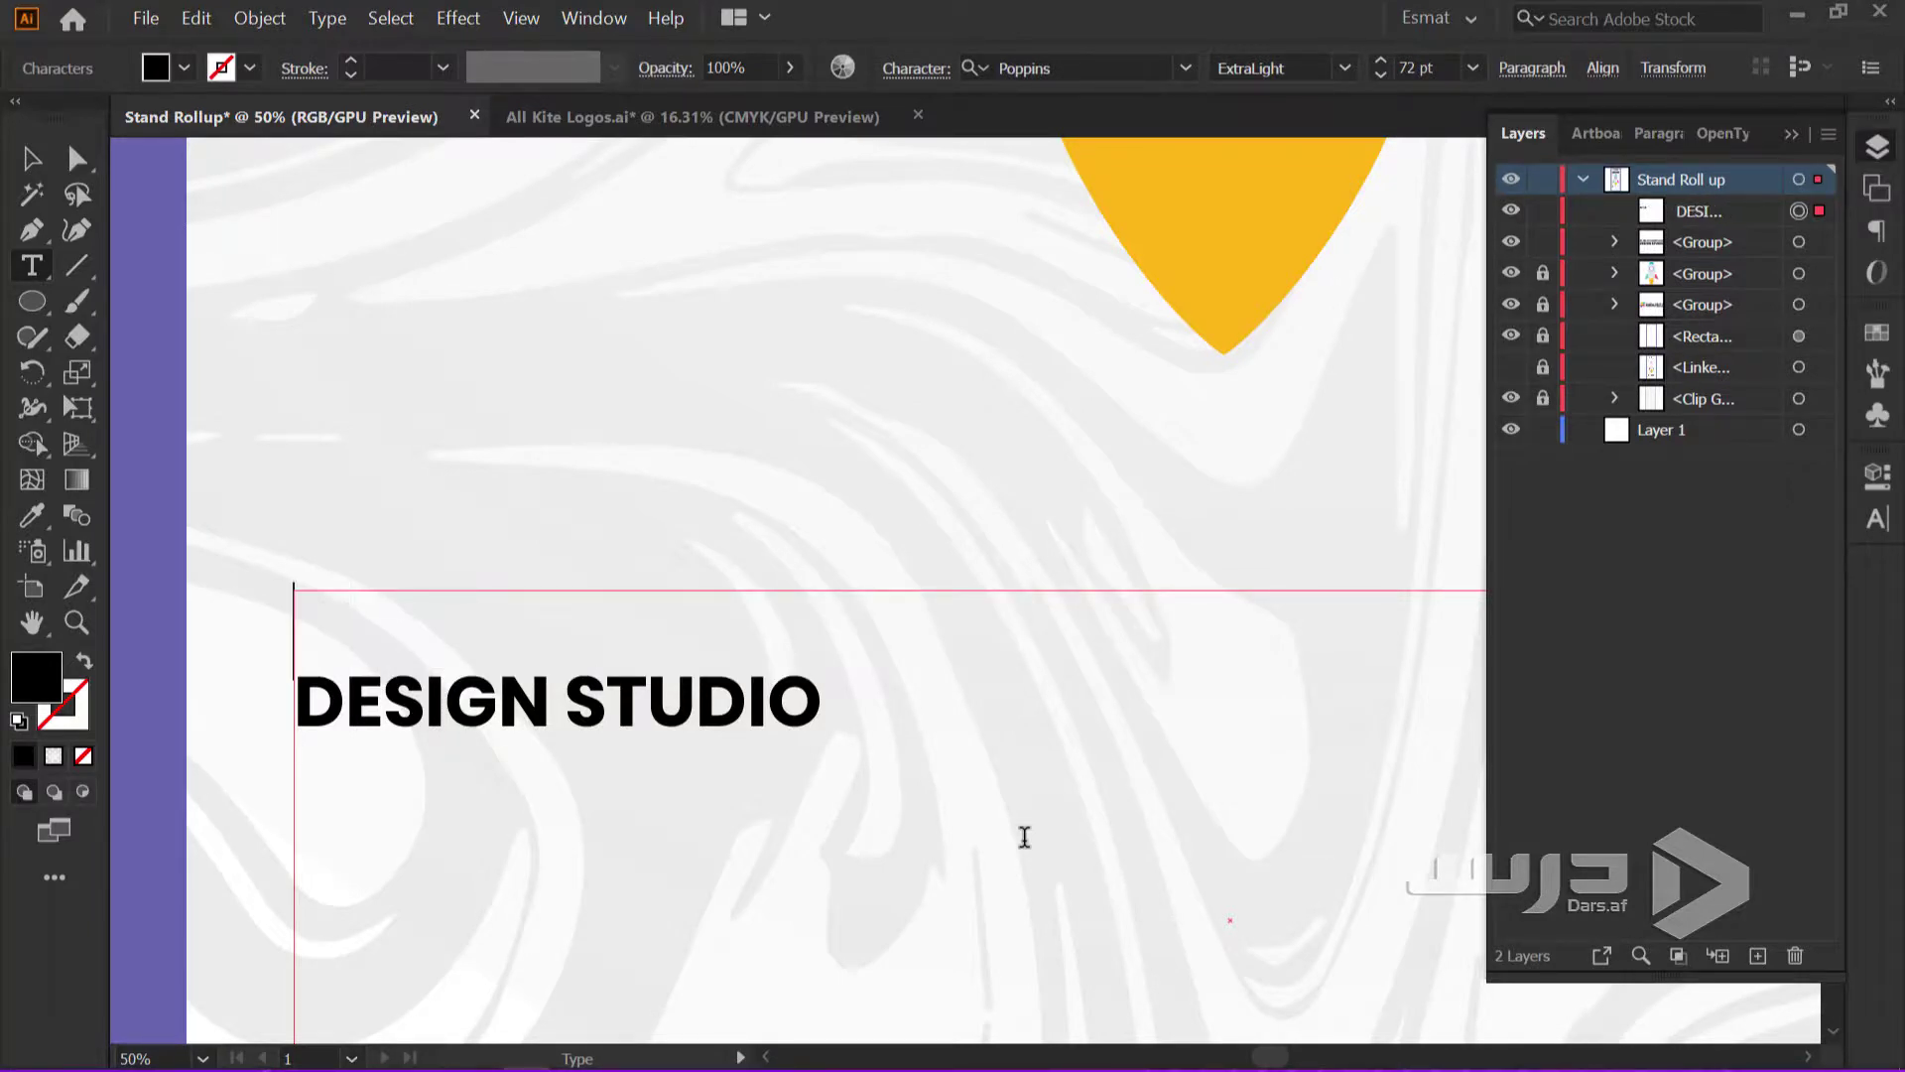
type("WE HE")
type("LP YOU ")
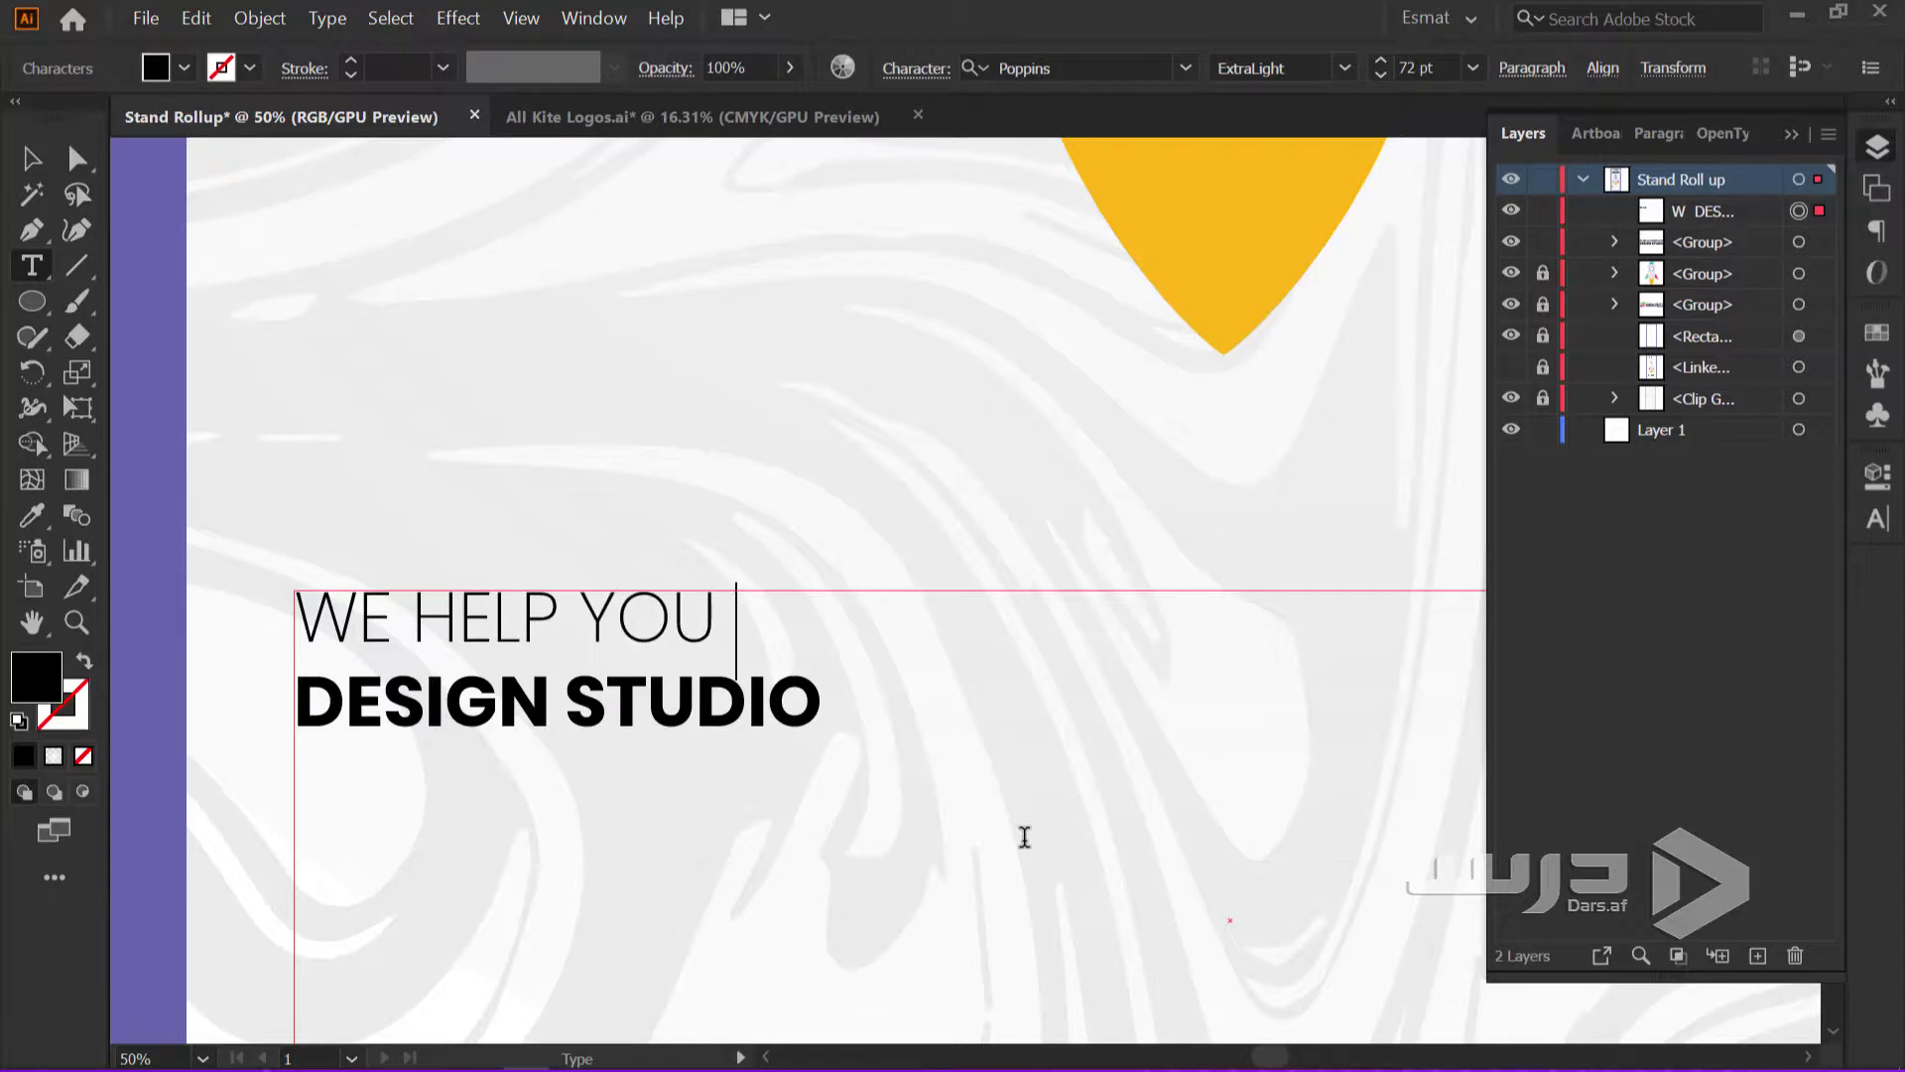
type("BOOST")
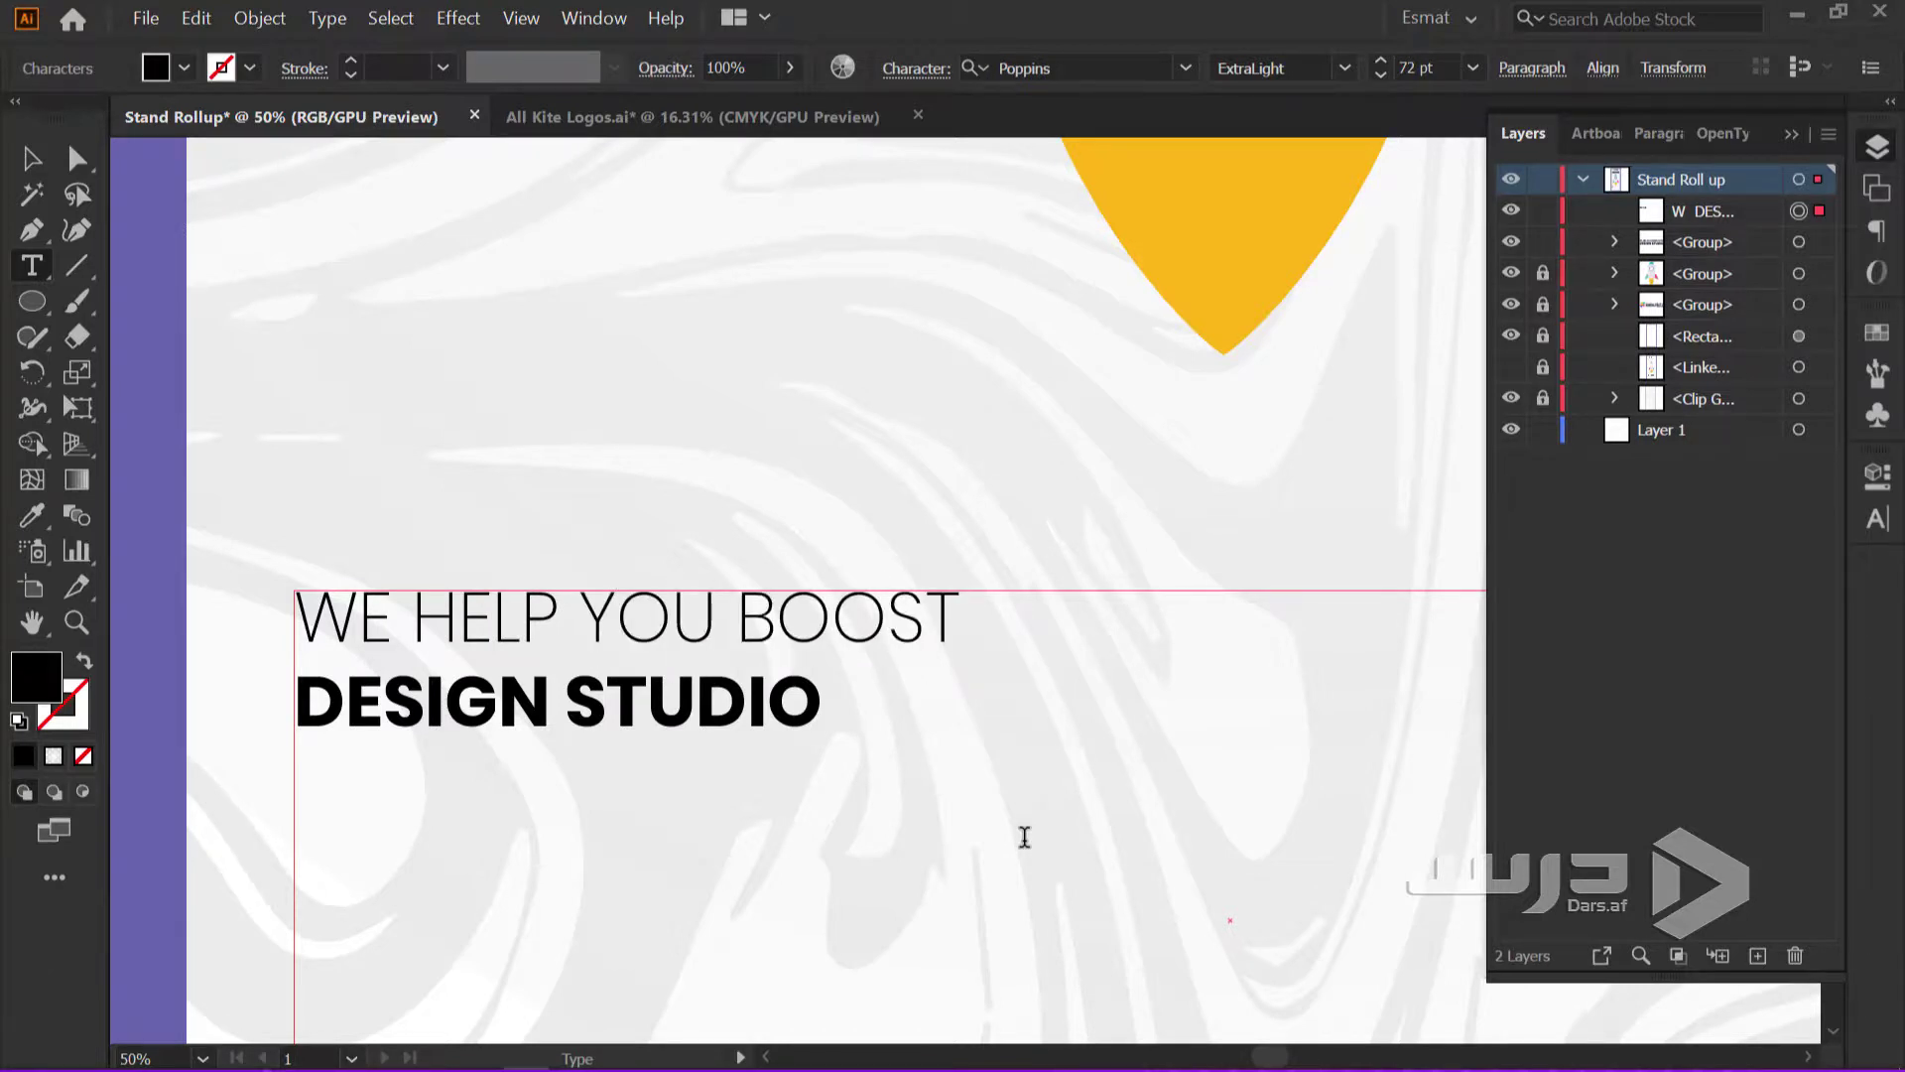
Replace DESIGN STUDIO in the lower copy with YOUR BUSINESS
key("Down")
key("shift+Left")
key("shift+Left")
key("shift+Left")
key("shift+Left")
key("shift+Left")
key("shift+Left")
key("shift+Left")
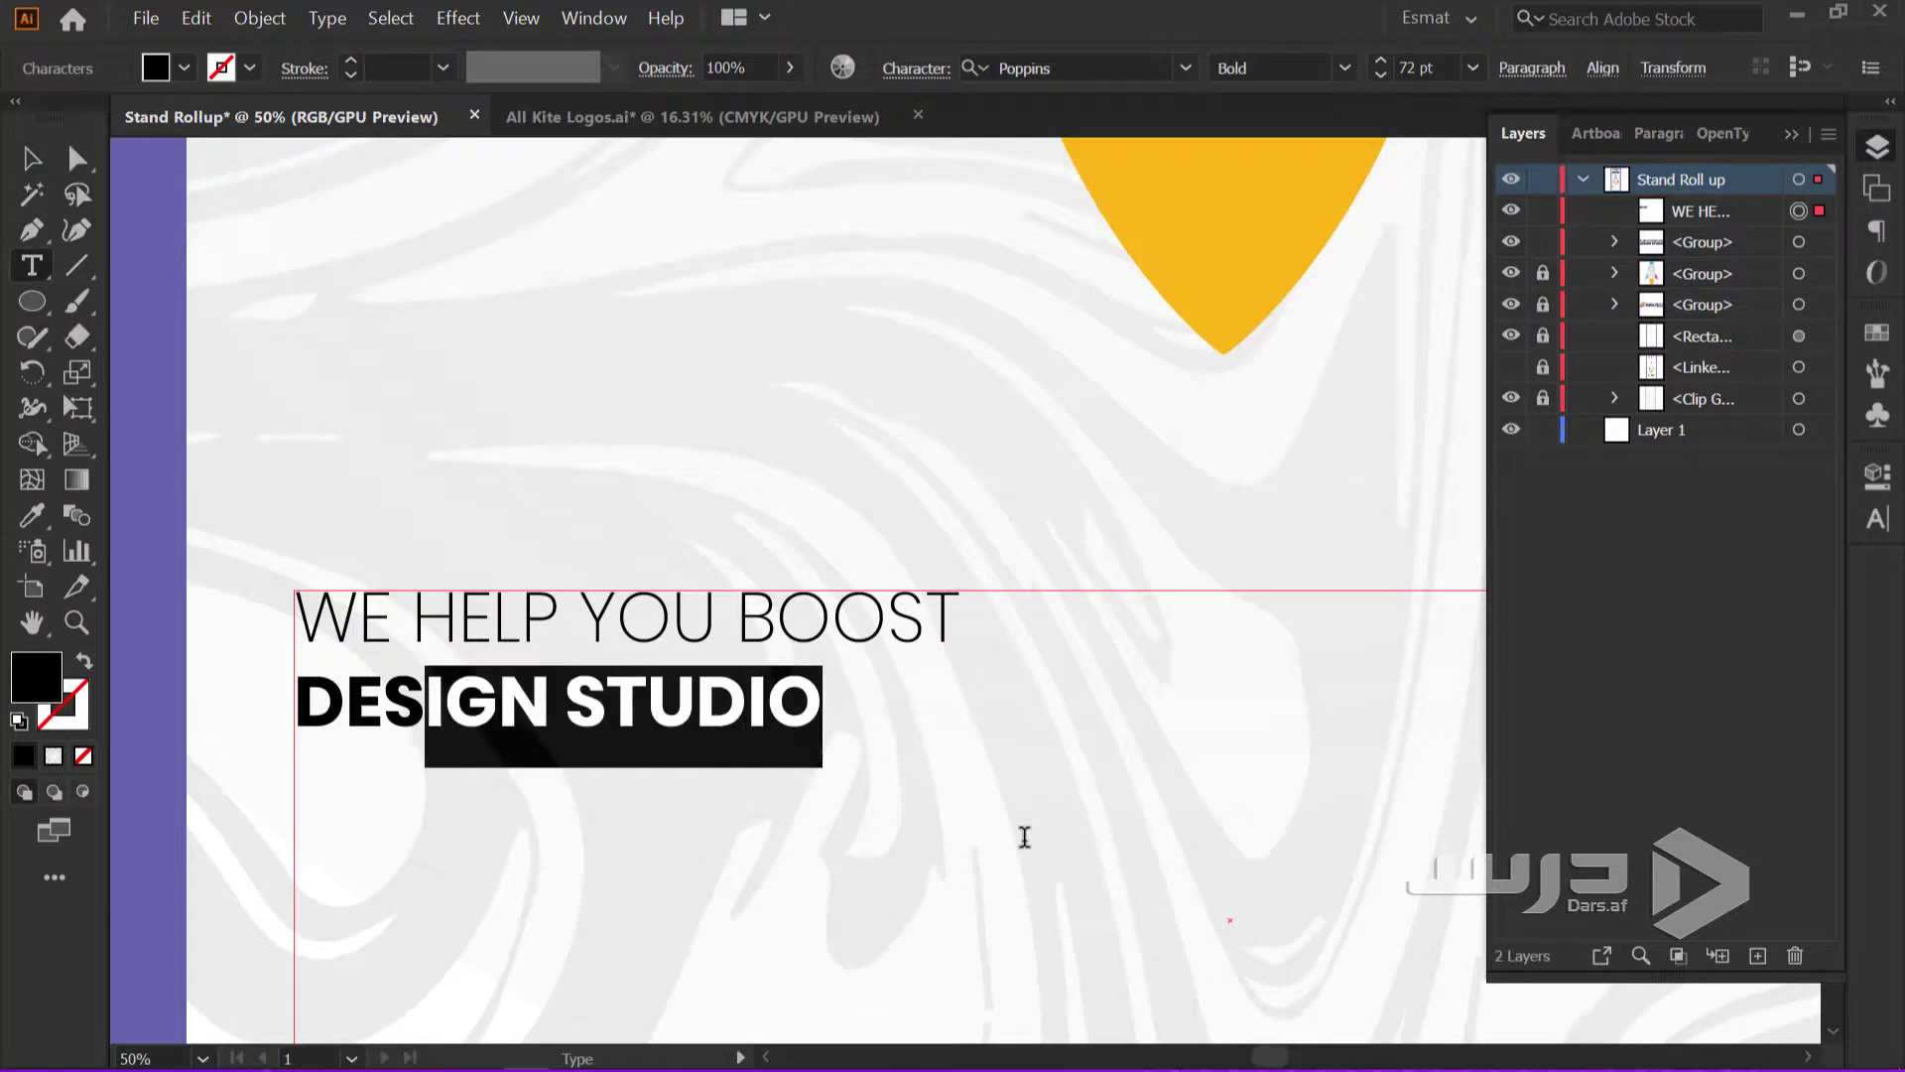
key("shift+Left")
key("shift+Left")
key("shift+Left")
type("YOUR")
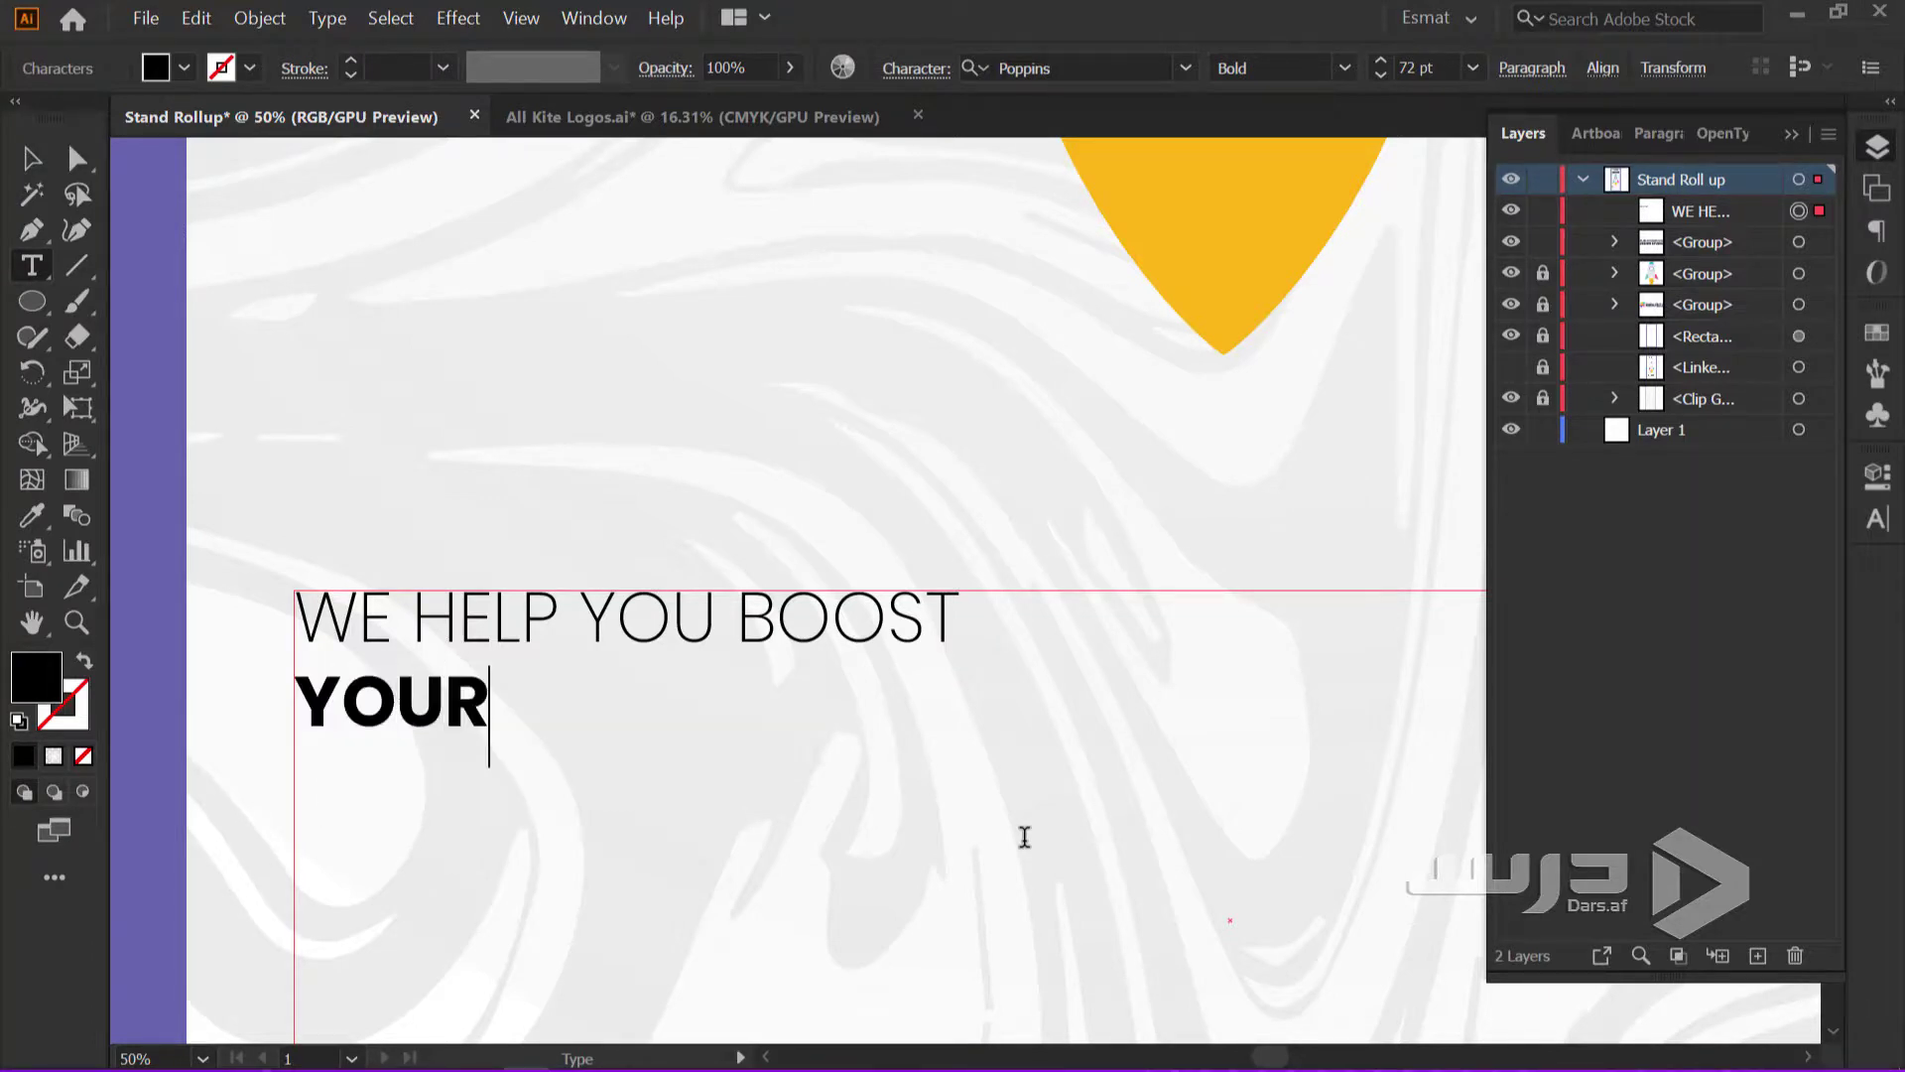
type(" BUSINESS")
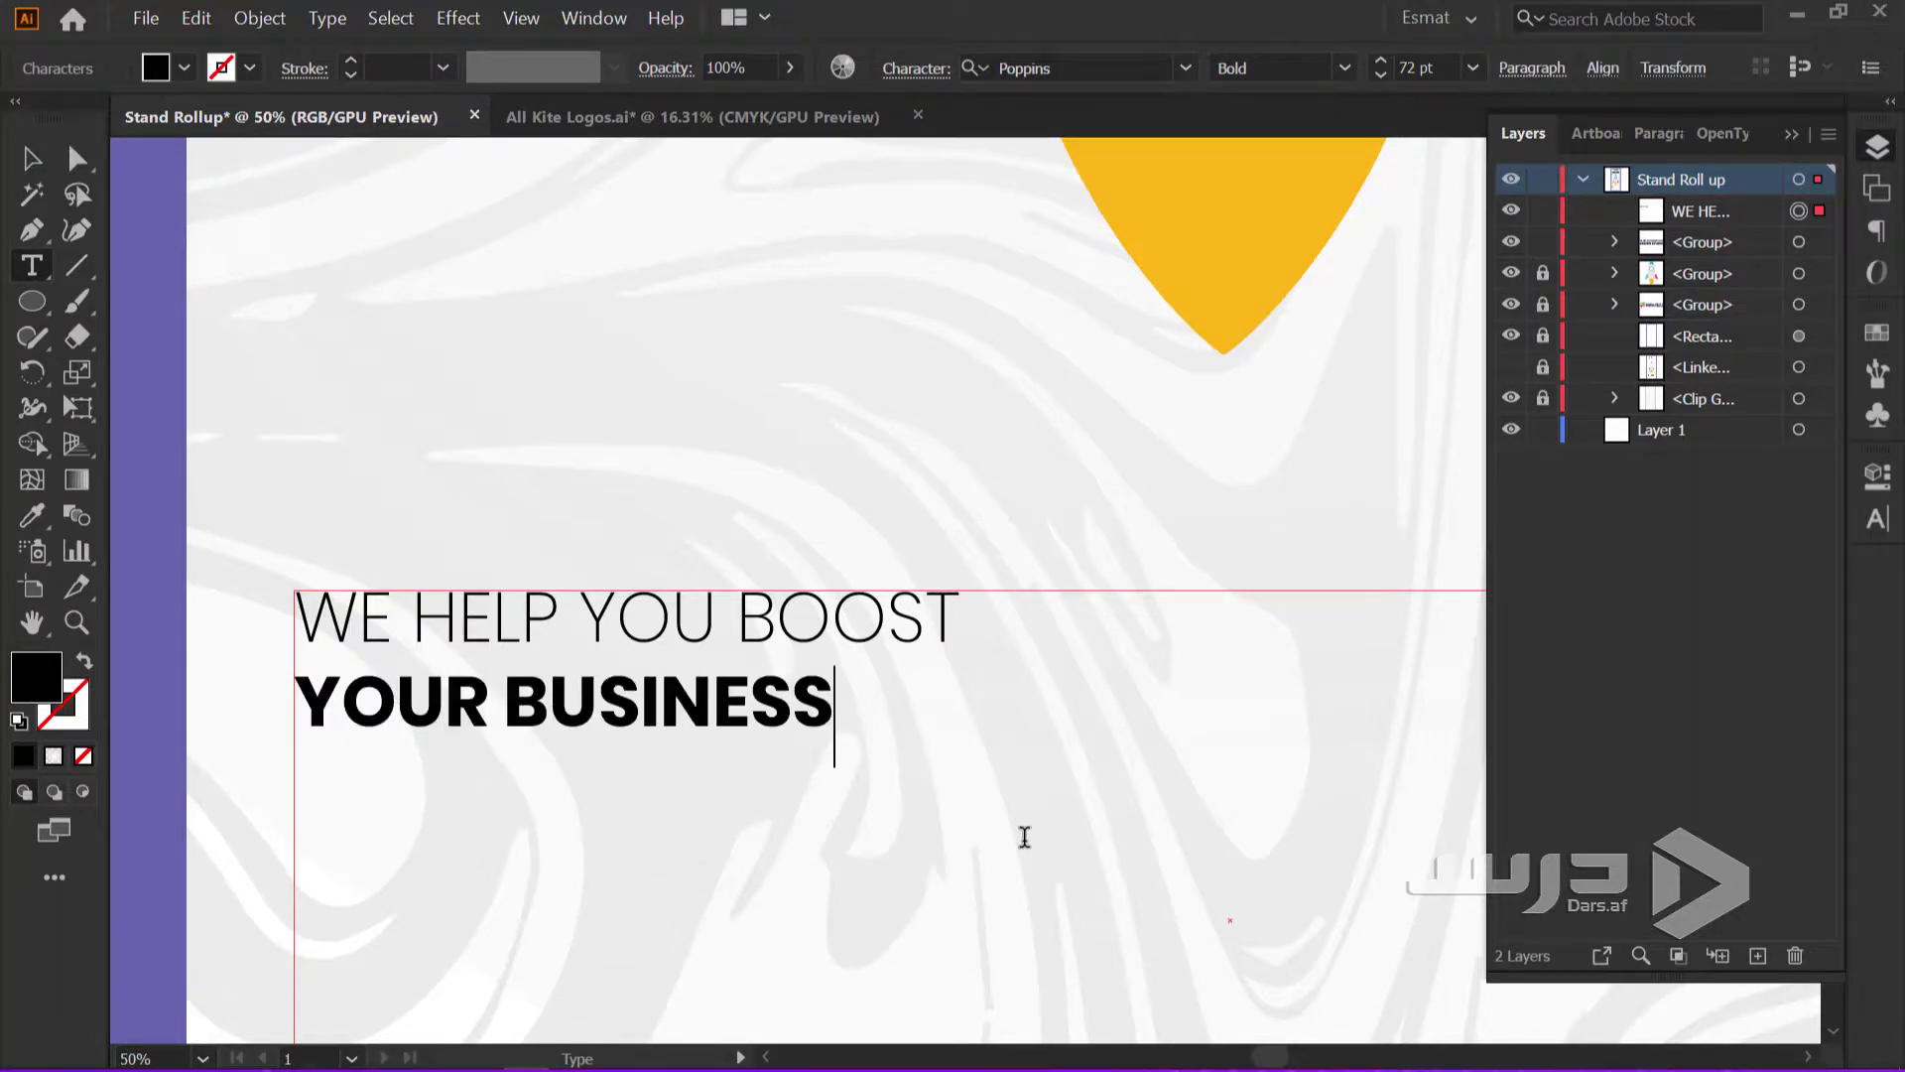
Convert the WE HELP YOU BOOST / YOUR BUSINESS text into outlines
left_click(33, 160)
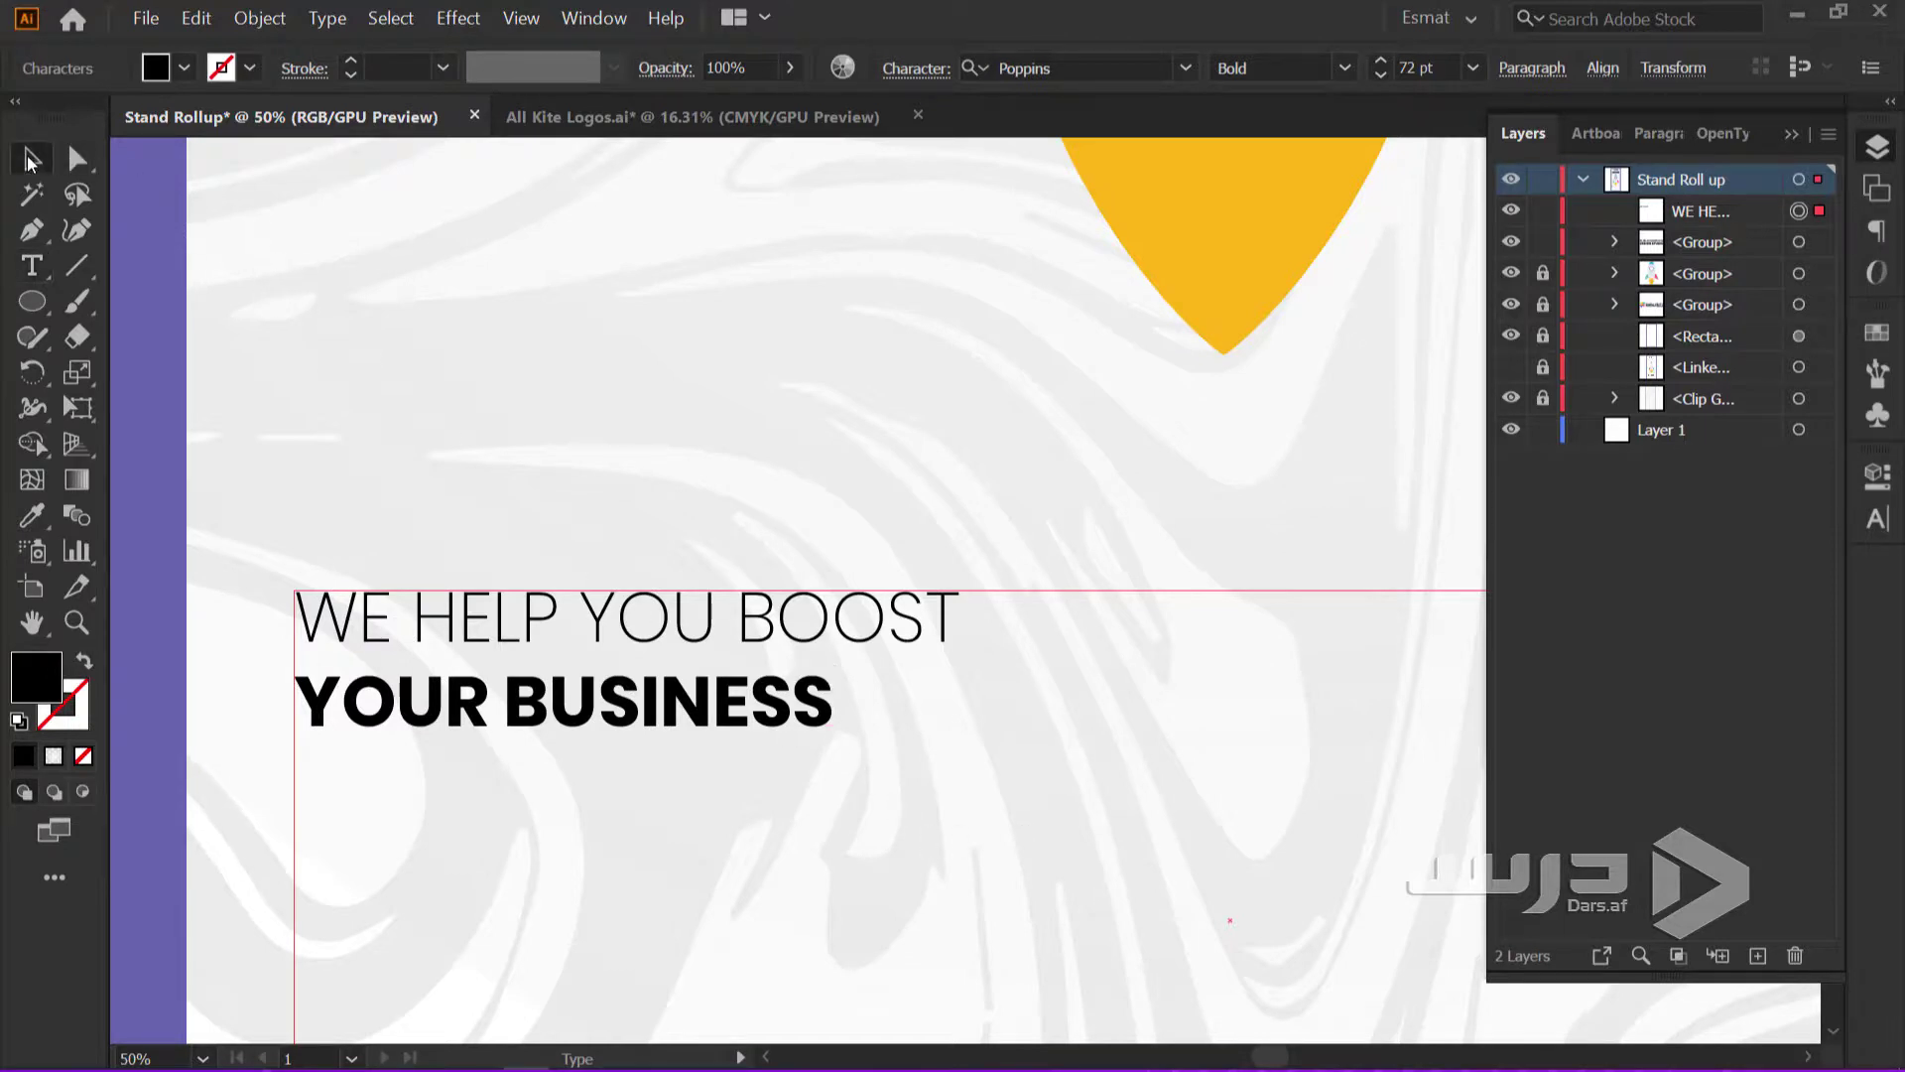
left_click(266, 17)
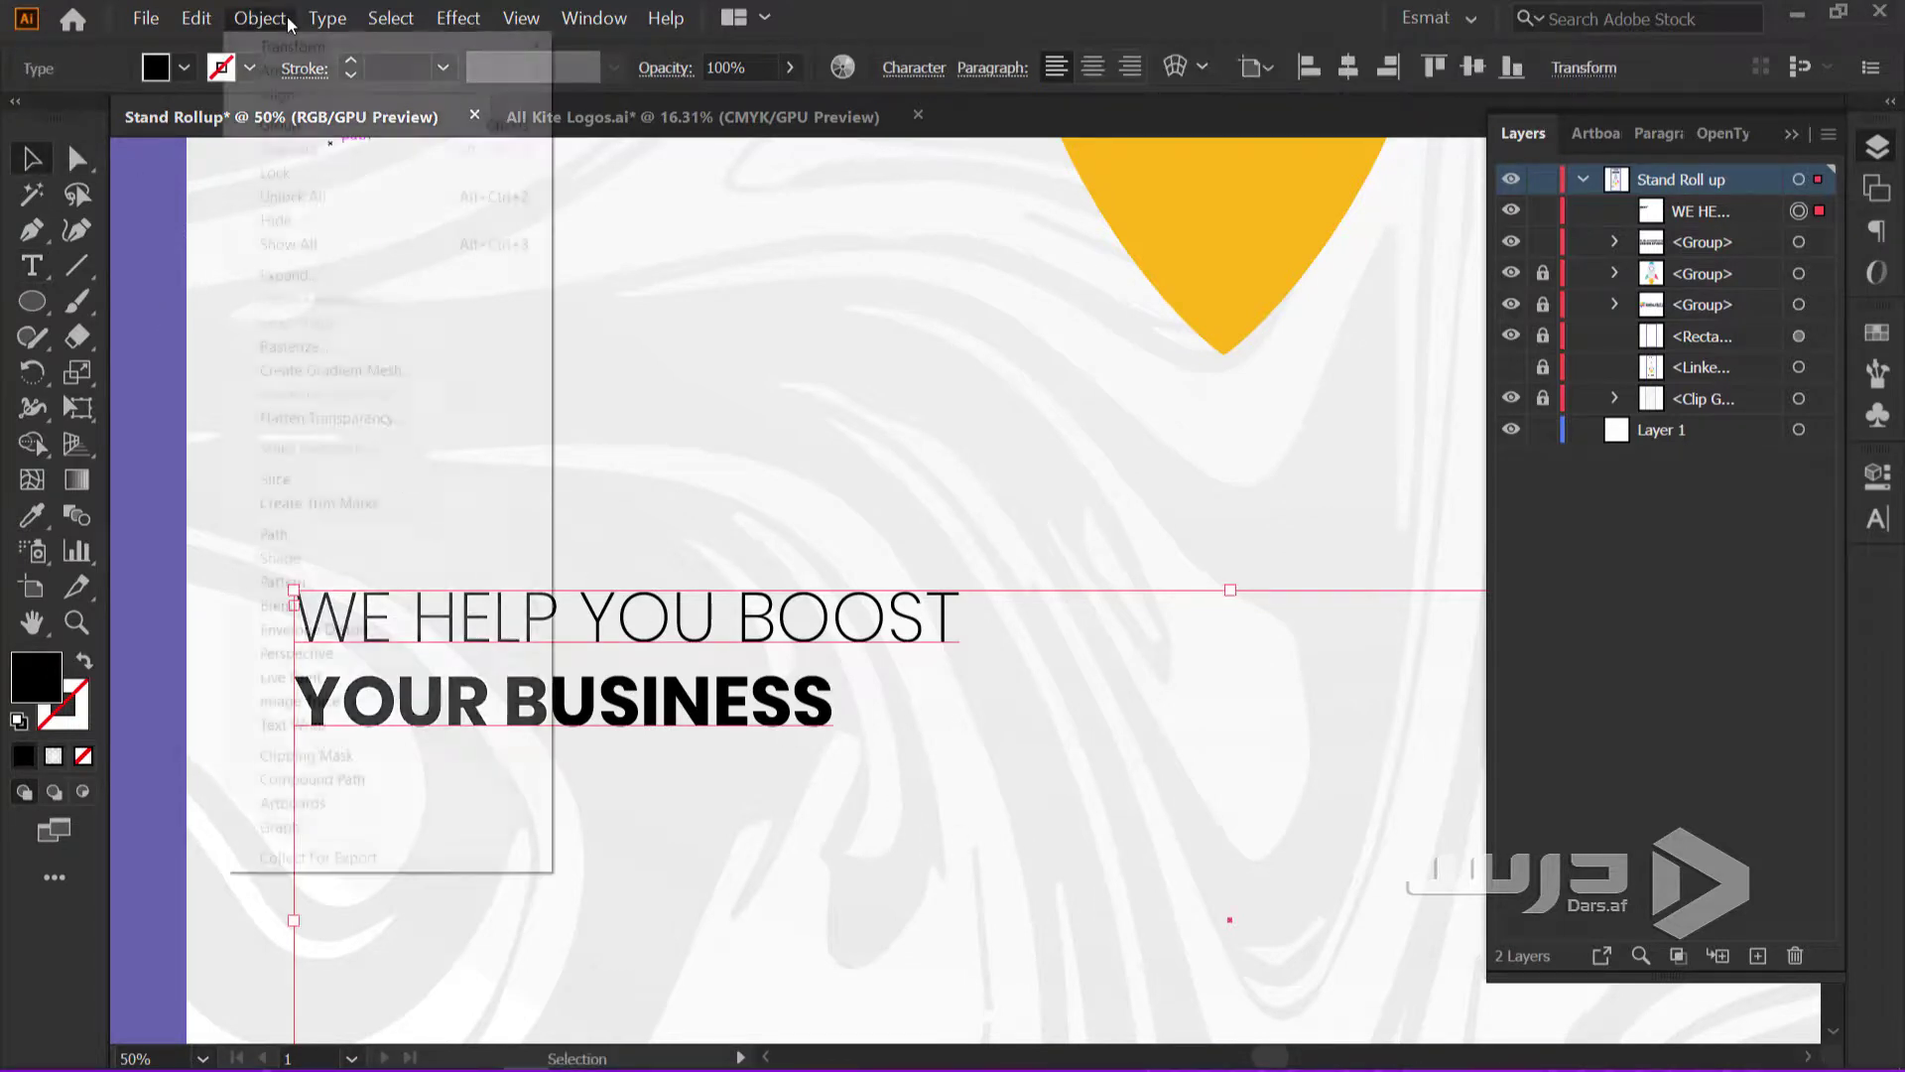
left_click(303, 276)
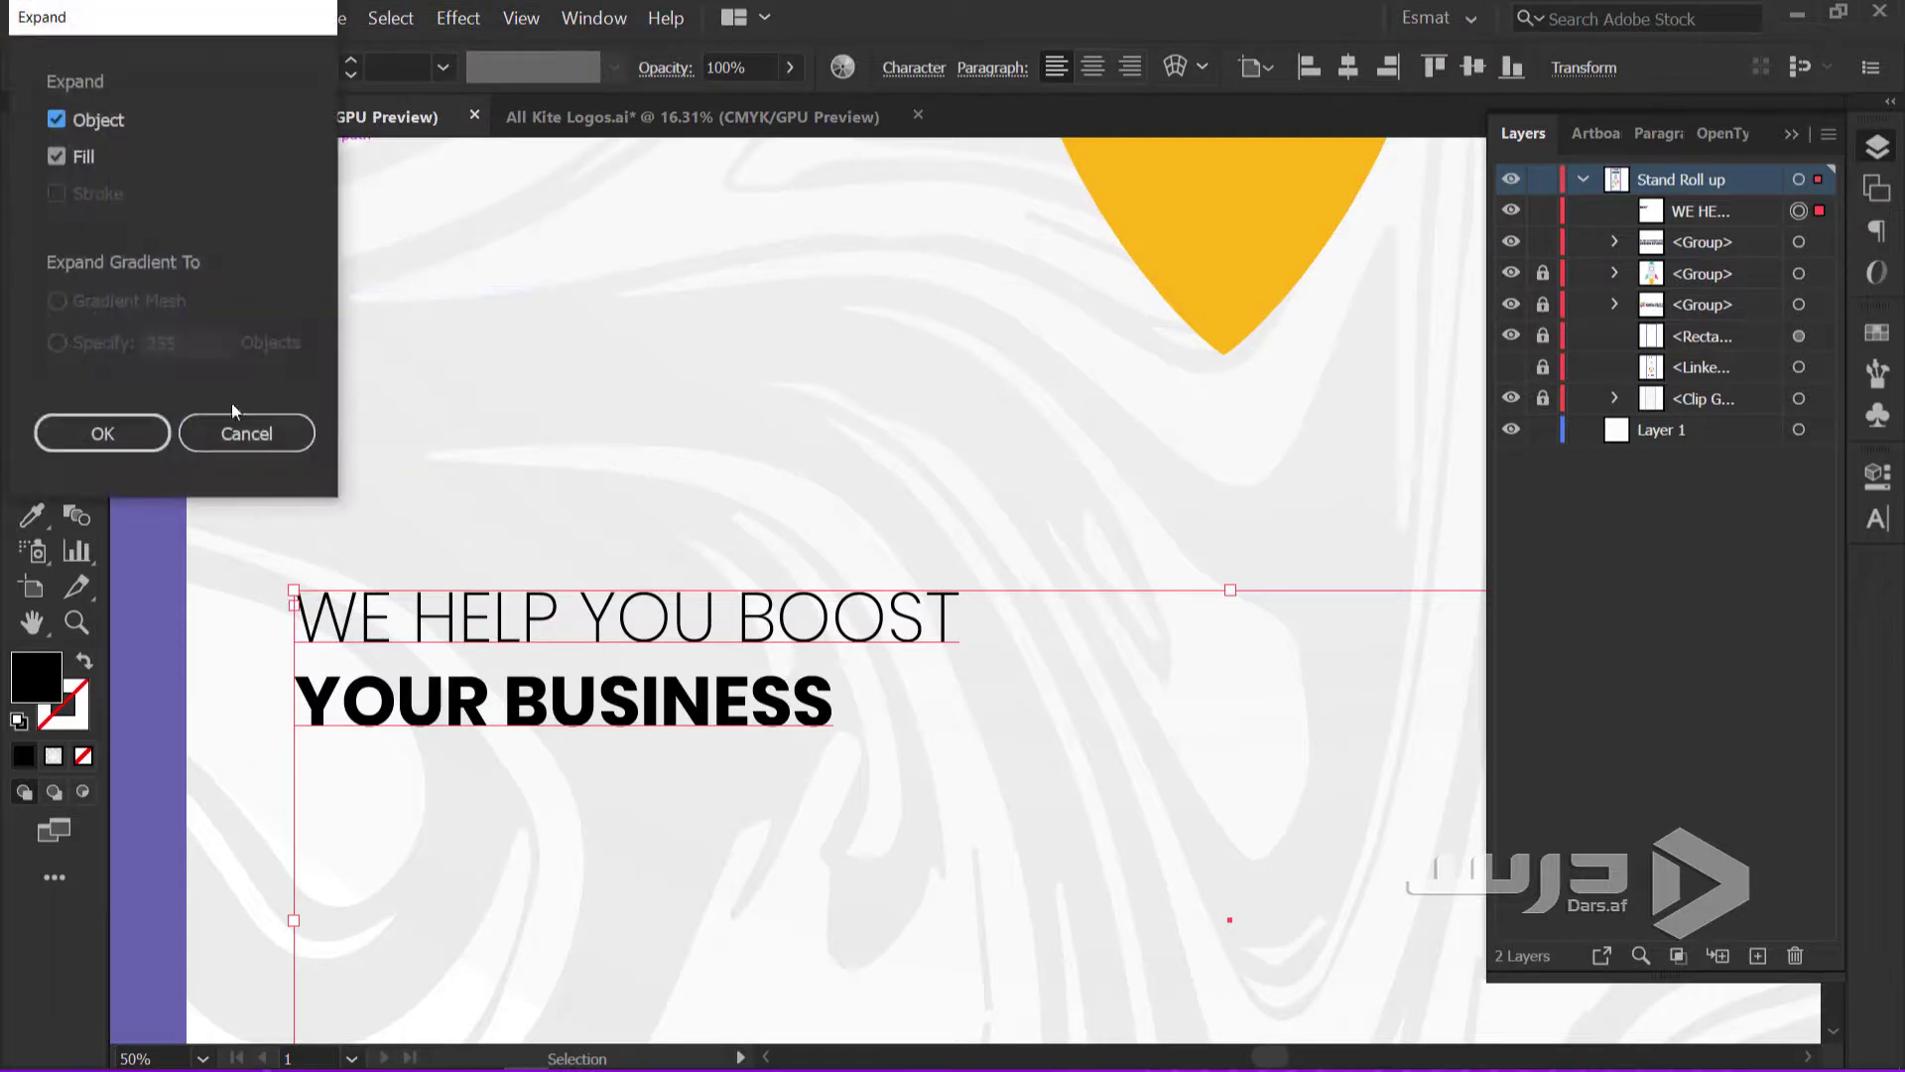
left_click(134, 427)
Widen YOUR BUSINESS to match the top line and fill it dark navy
double_click(812, 729)
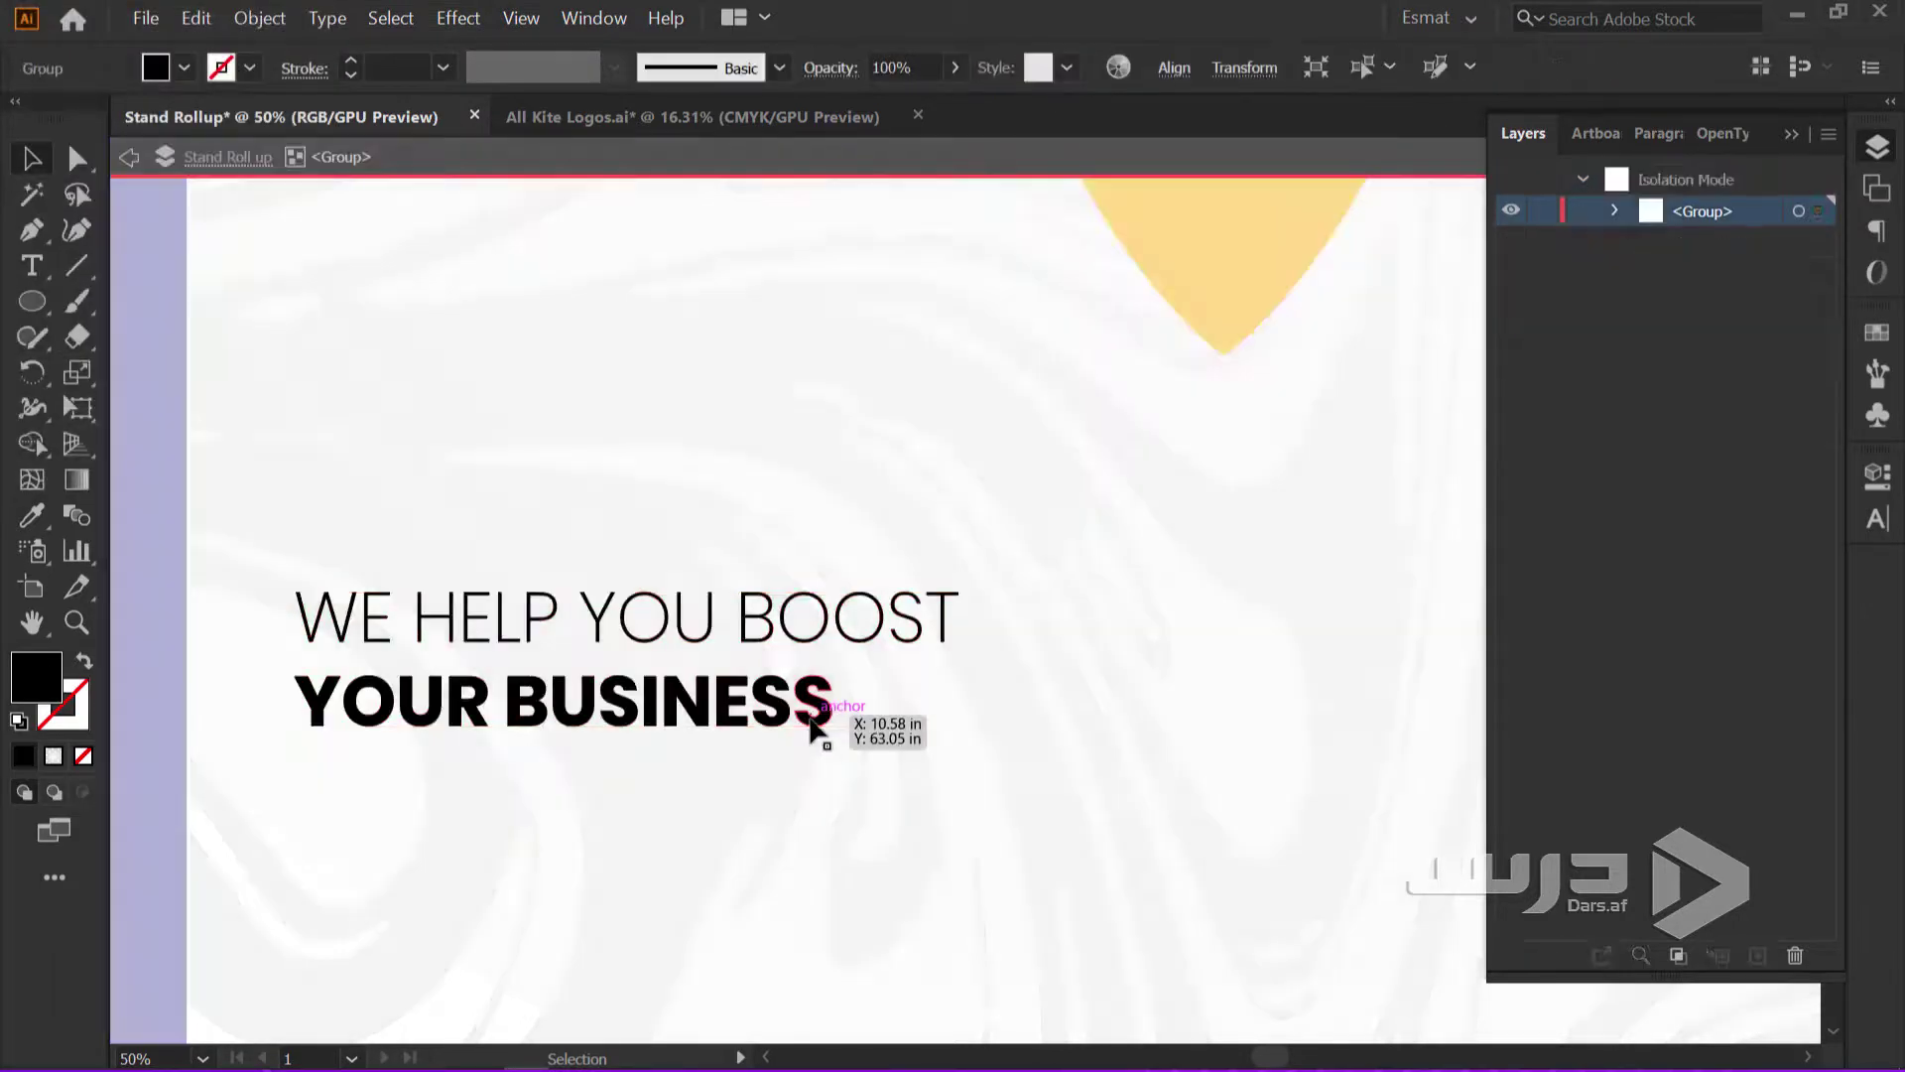
key("ctrl+a")
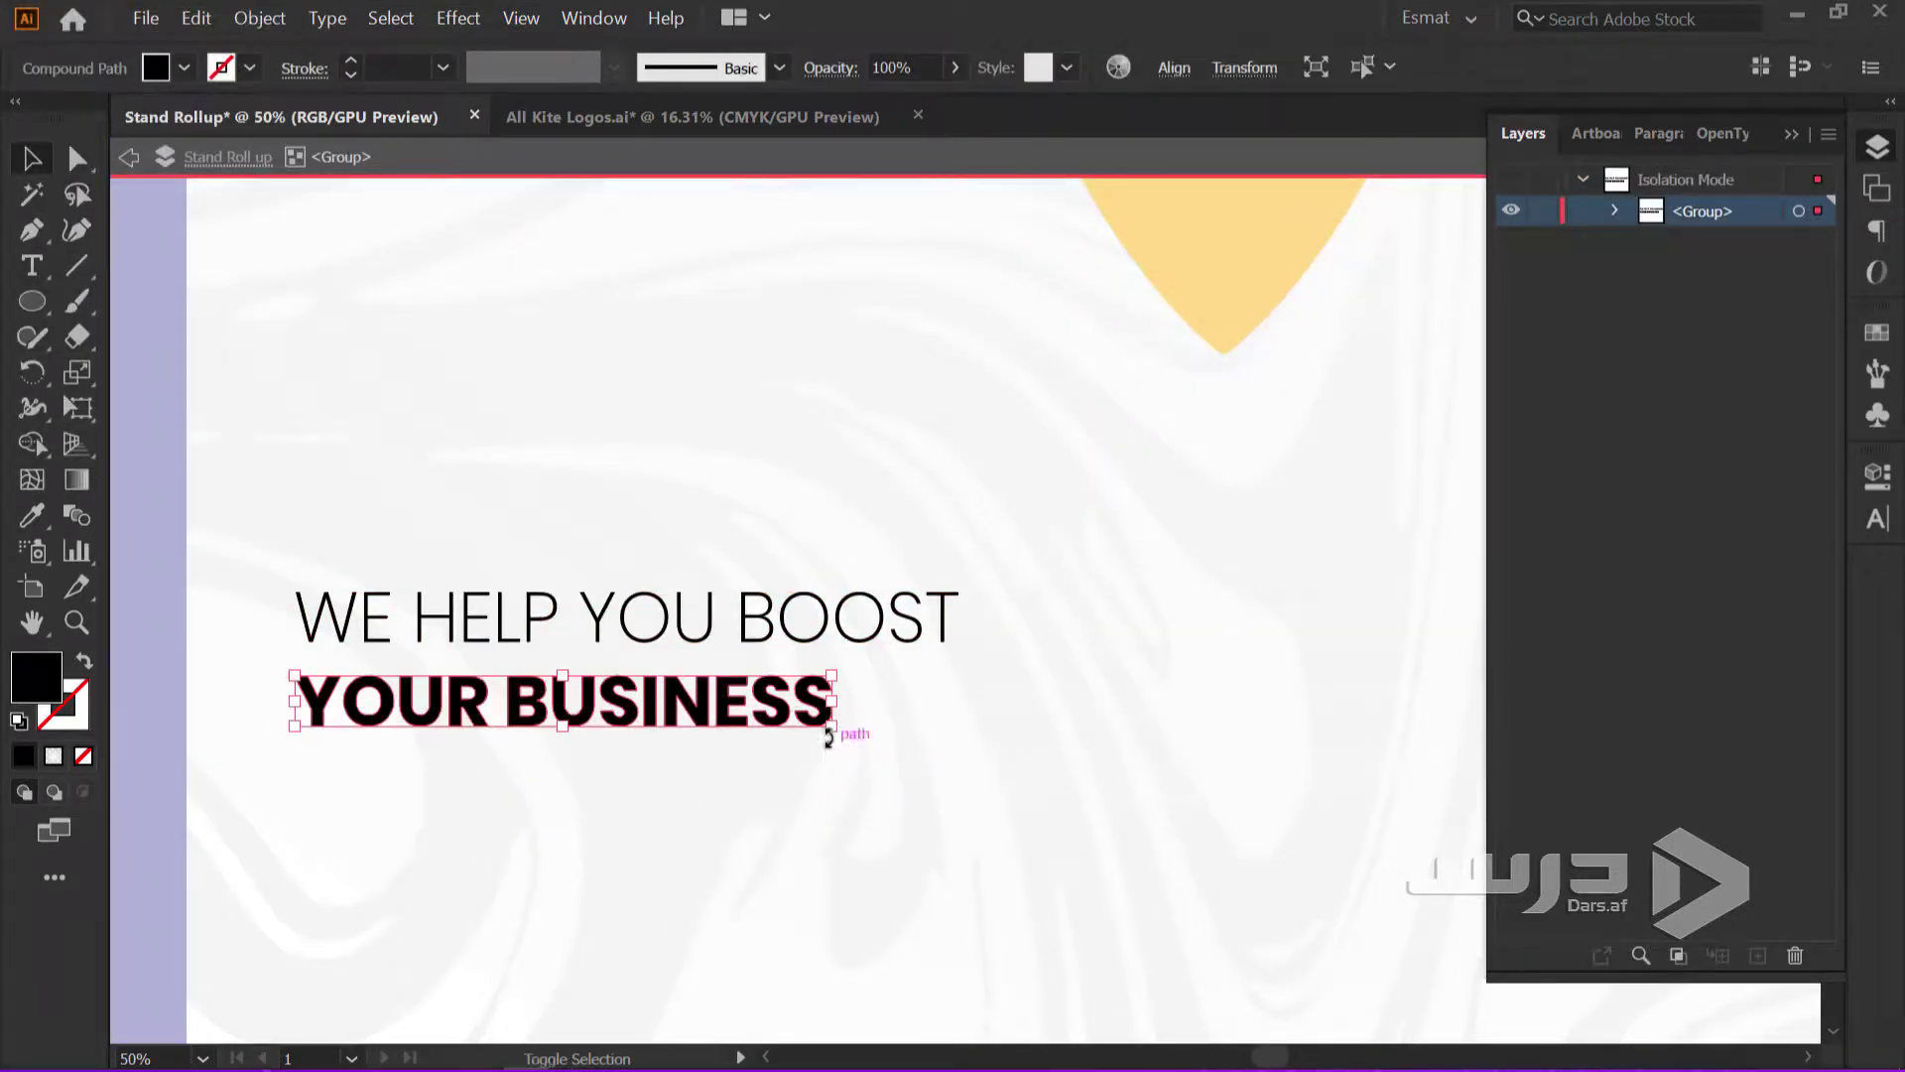
mouse_move(831, 735)
left_mouse_down()
mouse_move(956, 794)
mouse_move(274, 518)
left_mouse_up()
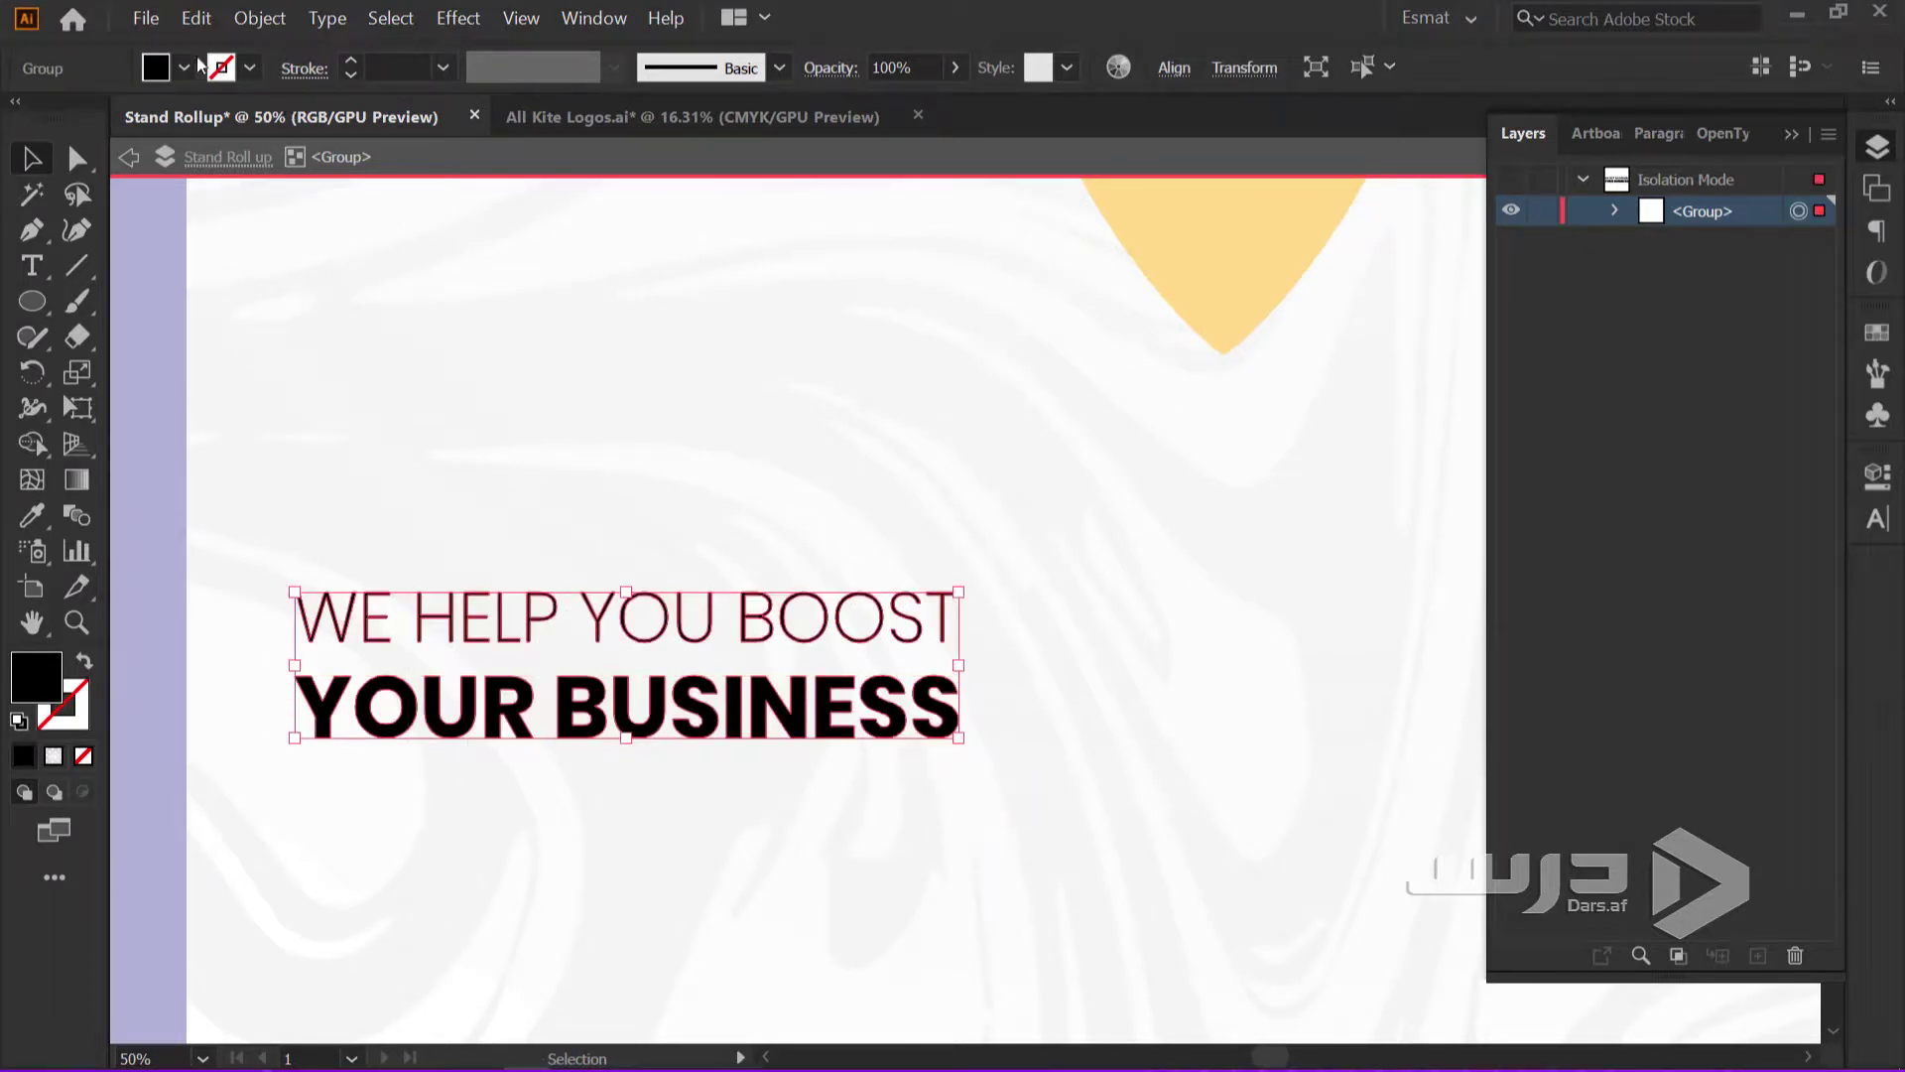
left_click(183, 68)
left_click(103, 224)
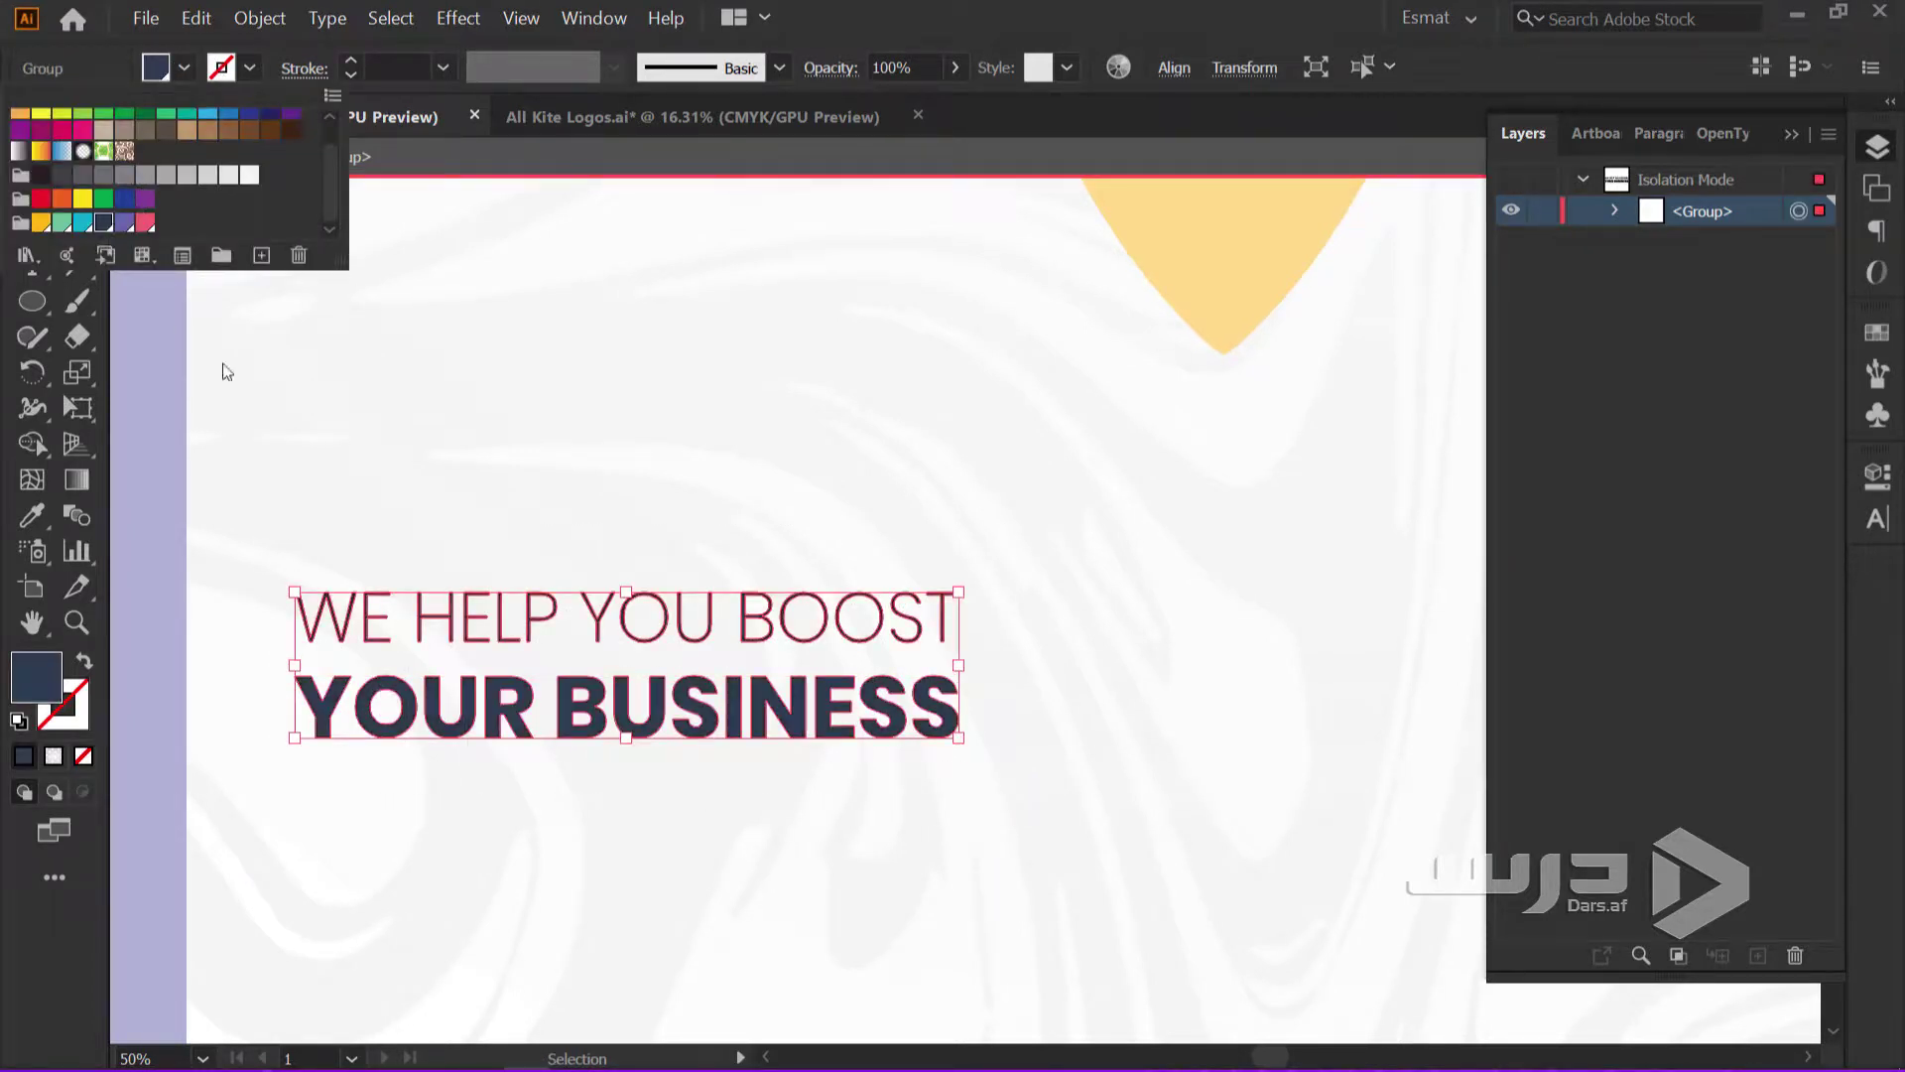
Fit the artboard in view and scale the lower headline group up
key("Escape")
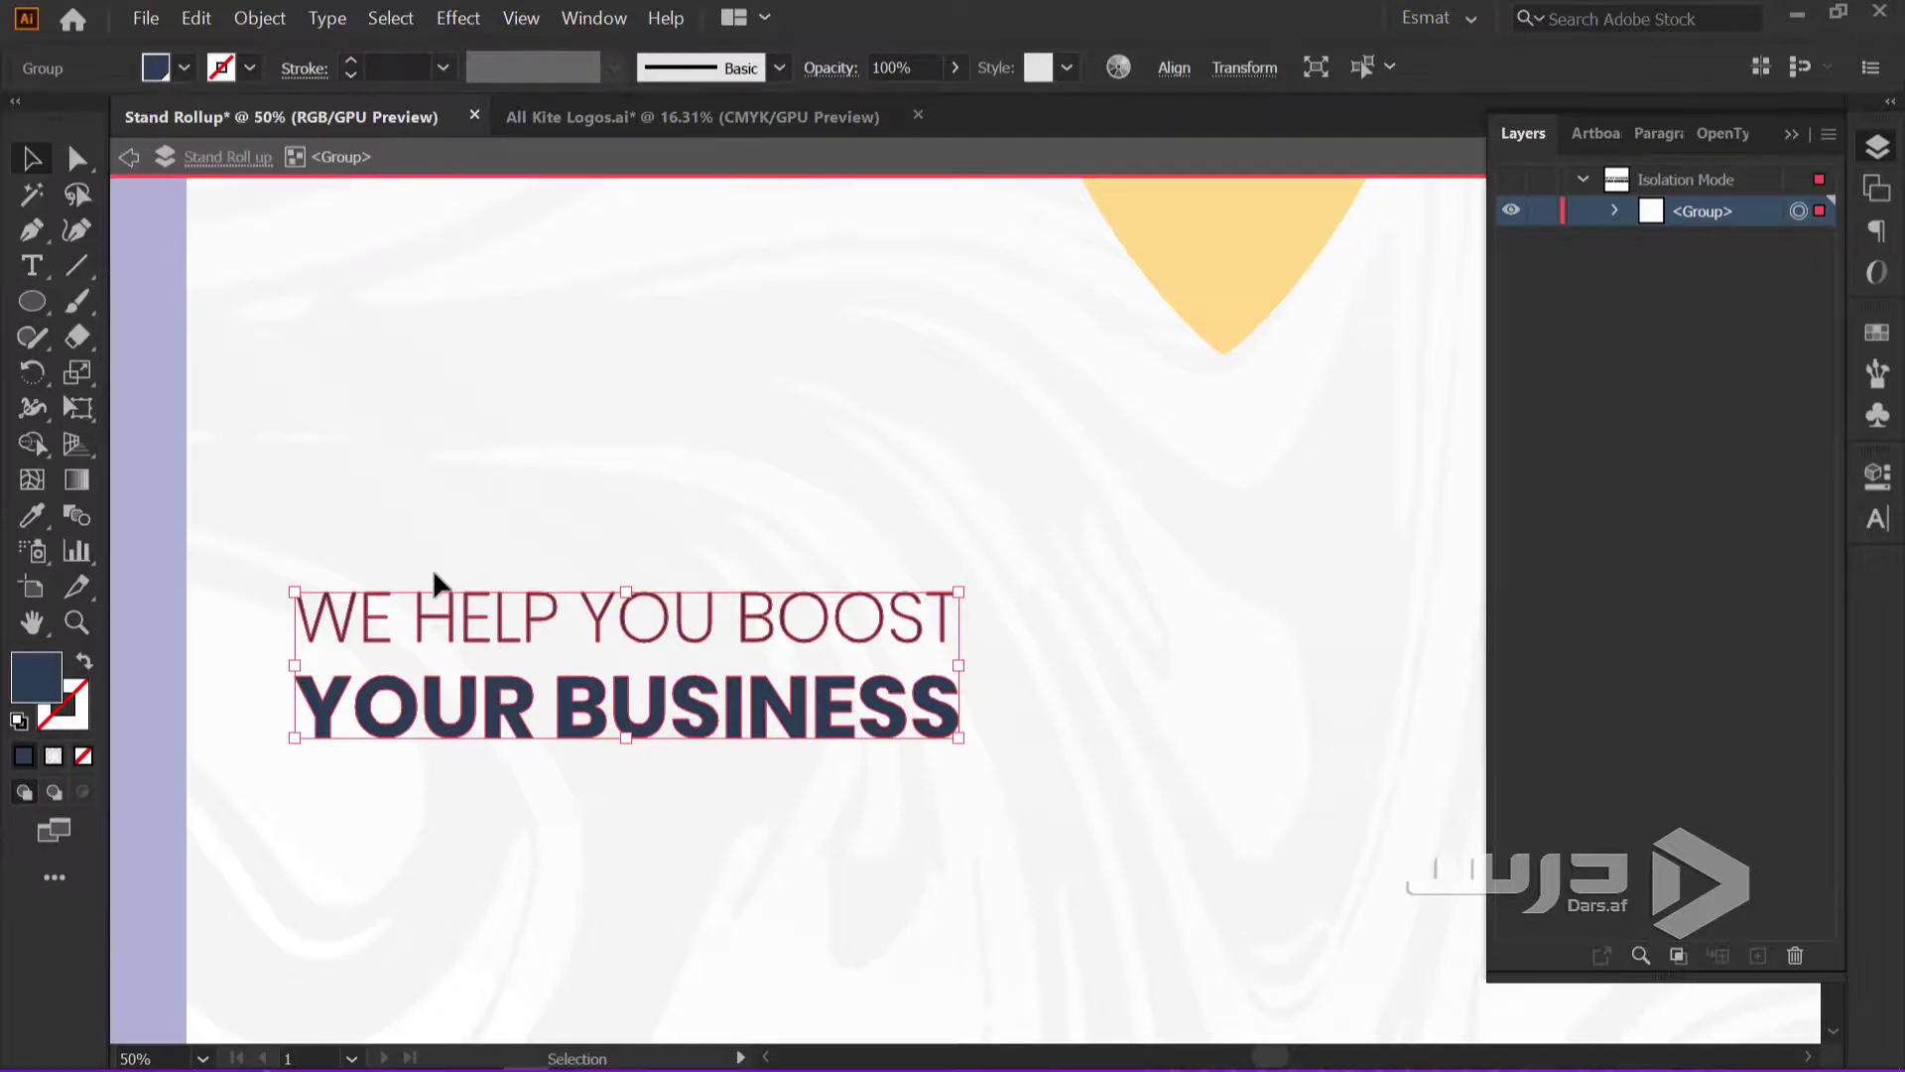
key("ctrl+0")
left_click_drag(613, 635, 997, 774)
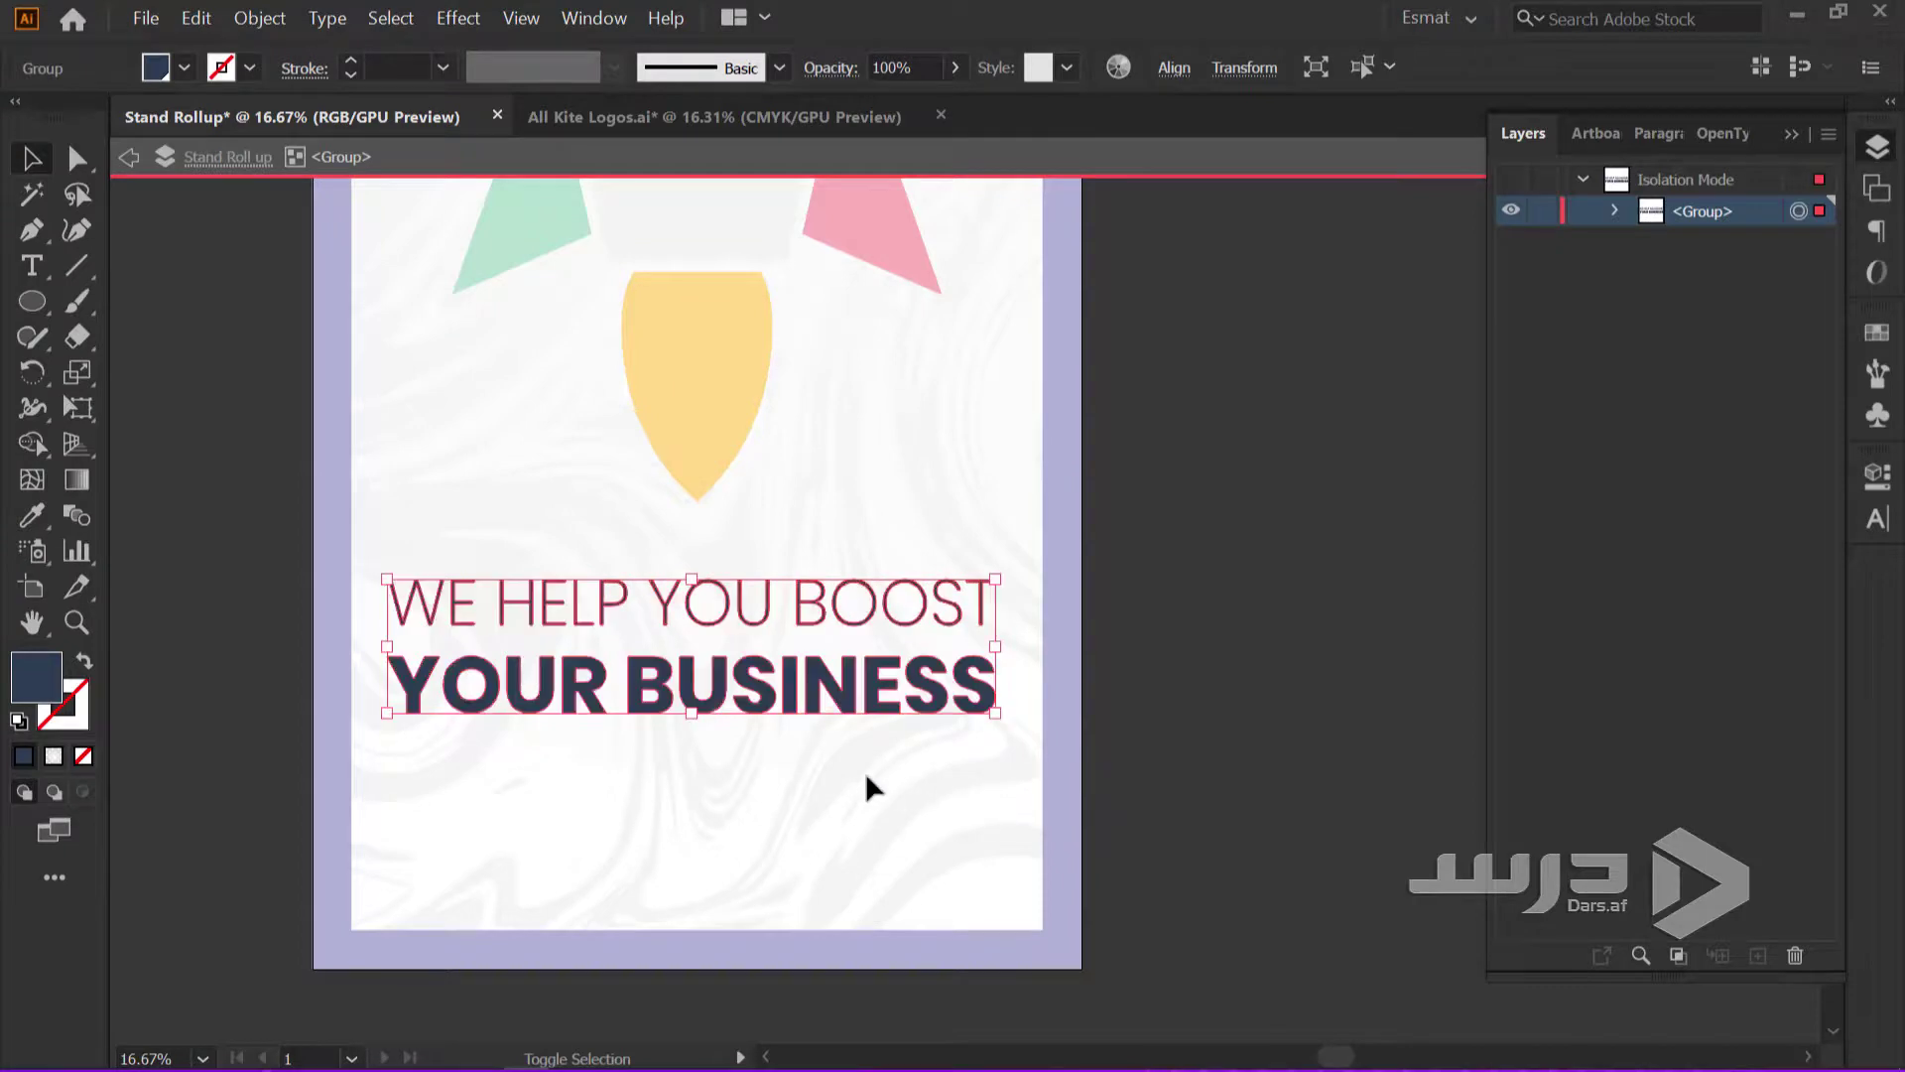
scroll(774, 595, "up", 5)
Exit isolation mode and move the lower headline group up under DESIGN STUDIO
double_click(749, 741)
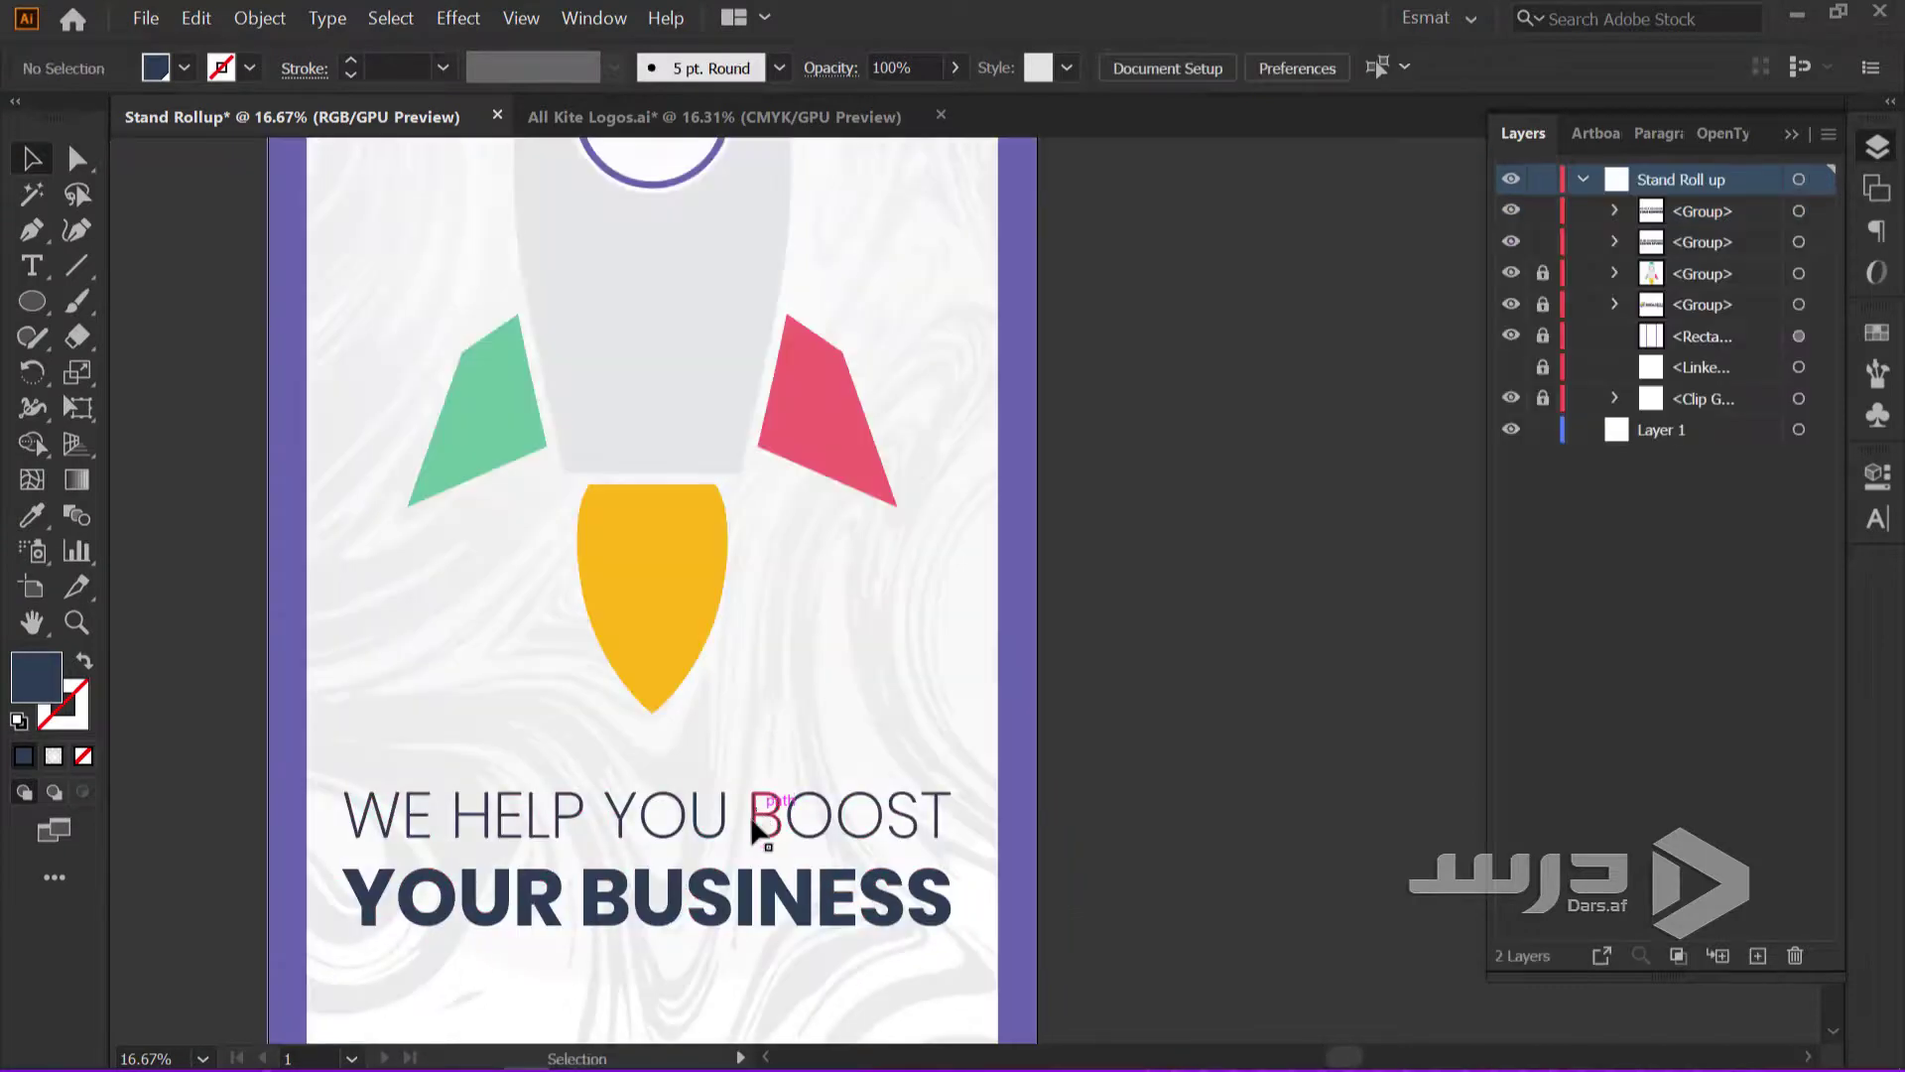
left_click_drag(748, 825, 780, 228)
scroll(740, 296, "down", 3)
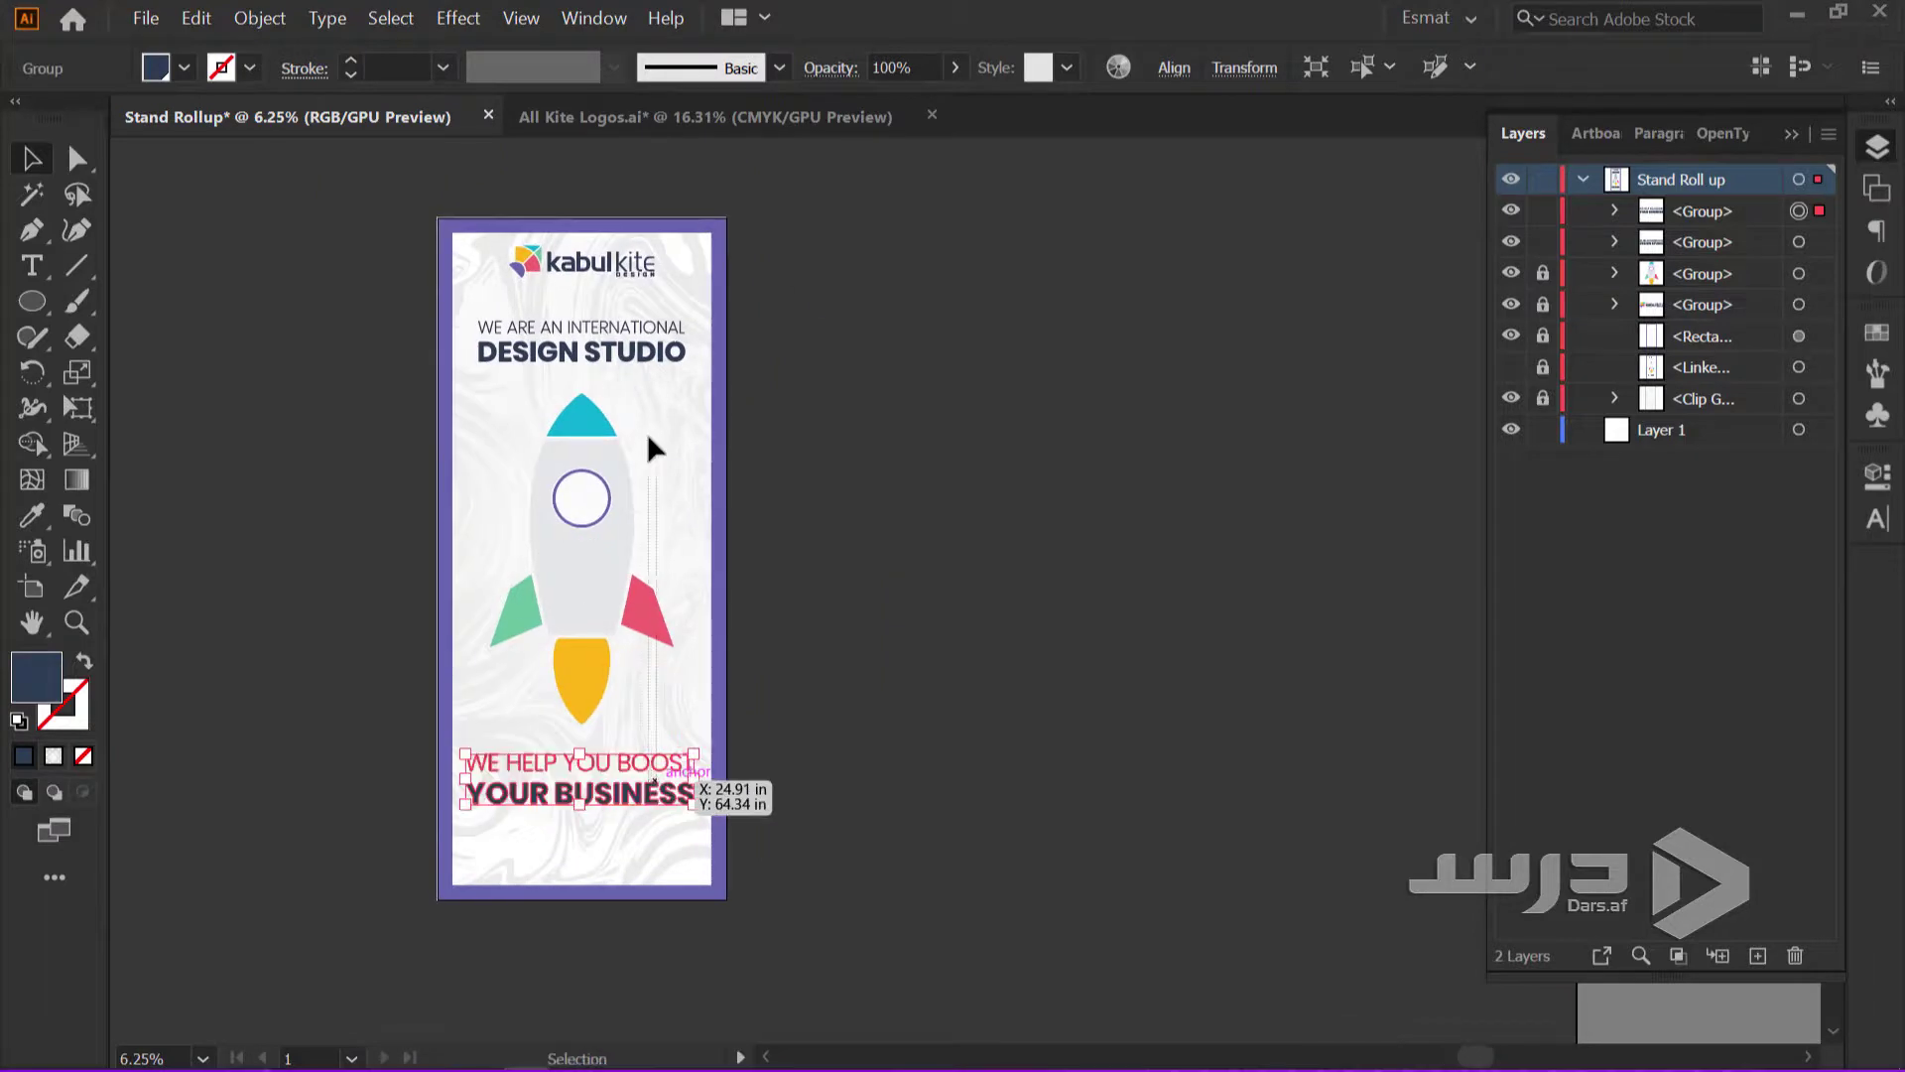
mouse_move(657, 791)
left_mouse_down()
mouse_move(631, 403)
mouse_move(629, 425)
left_mouse_up()
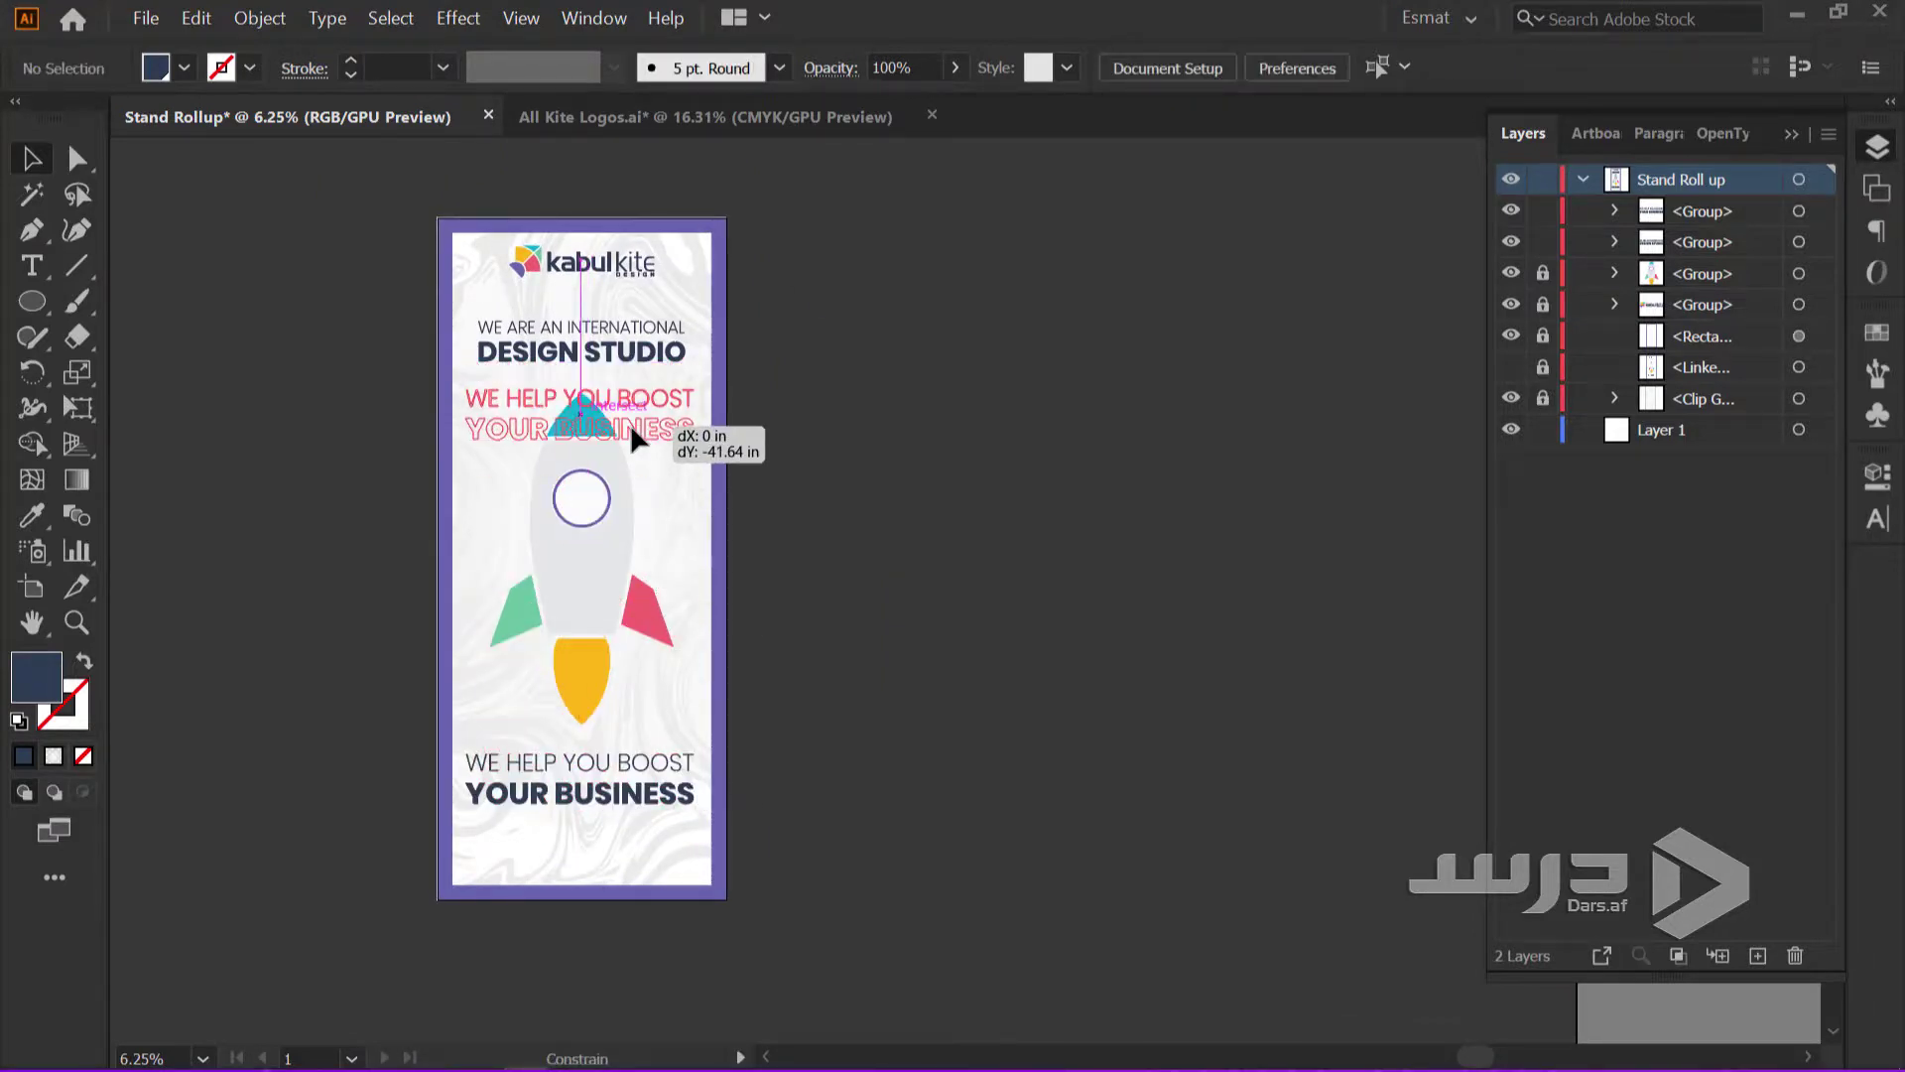
scroll(629, 425, "up", 2)
scroll(563, 392, "up", 1)
Widen the top title group and centre both text groups horizontally on the banner
left_click(562, 392)
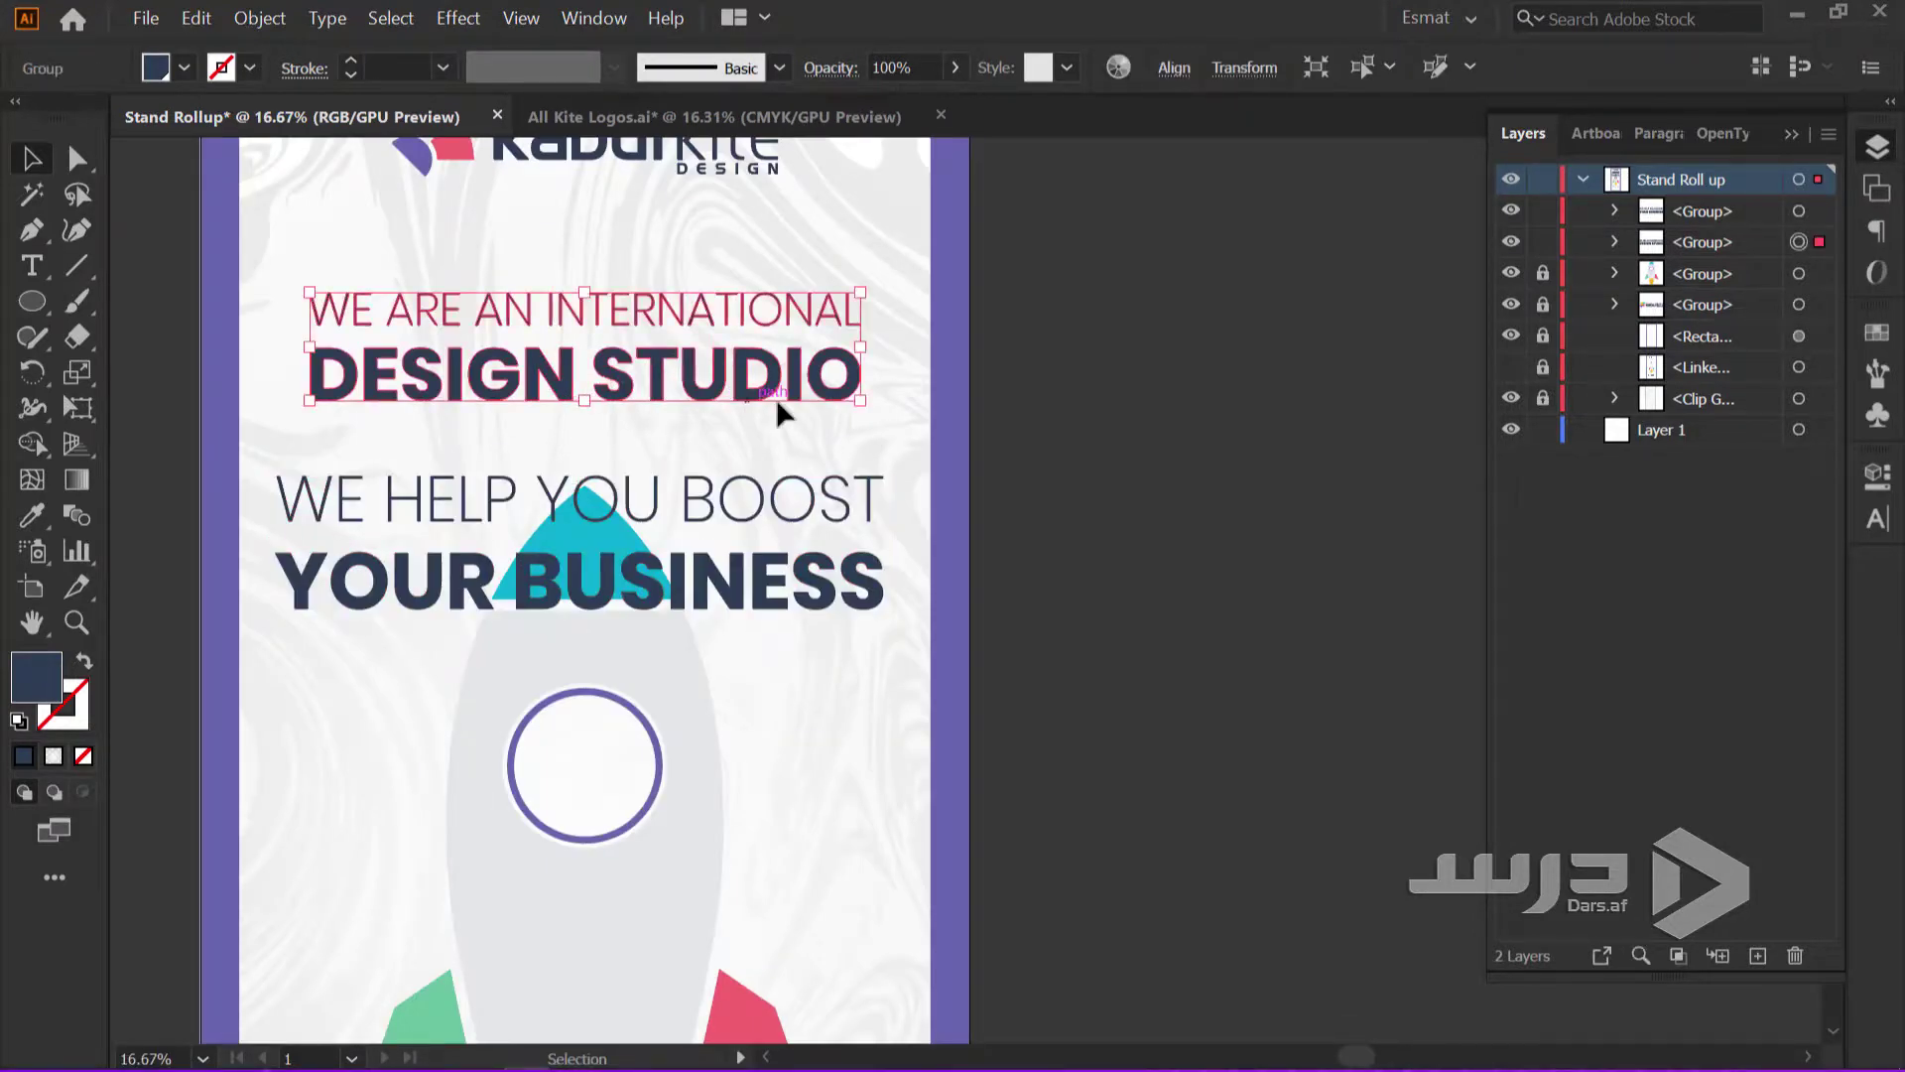
left_click_drag(844, 405, 884, 421)
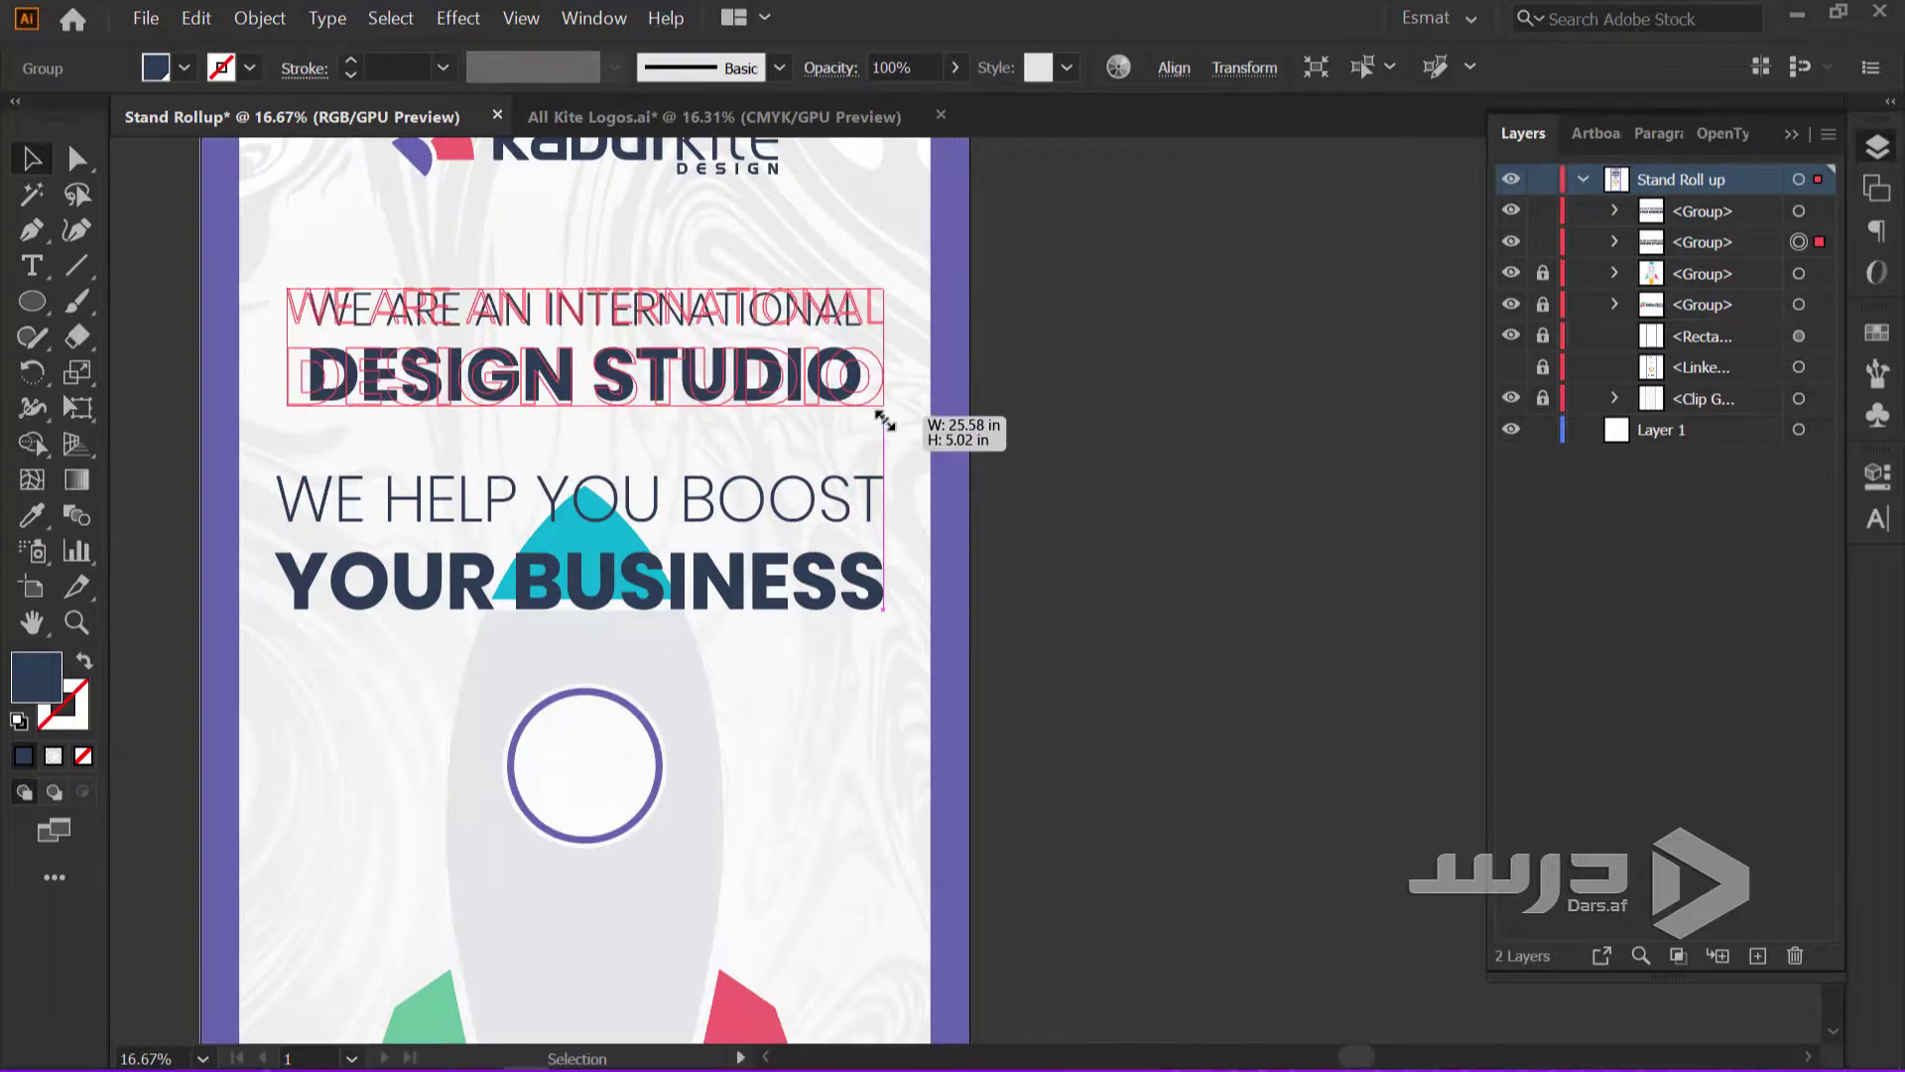
left_click_drag(887, 422, 884, 421)
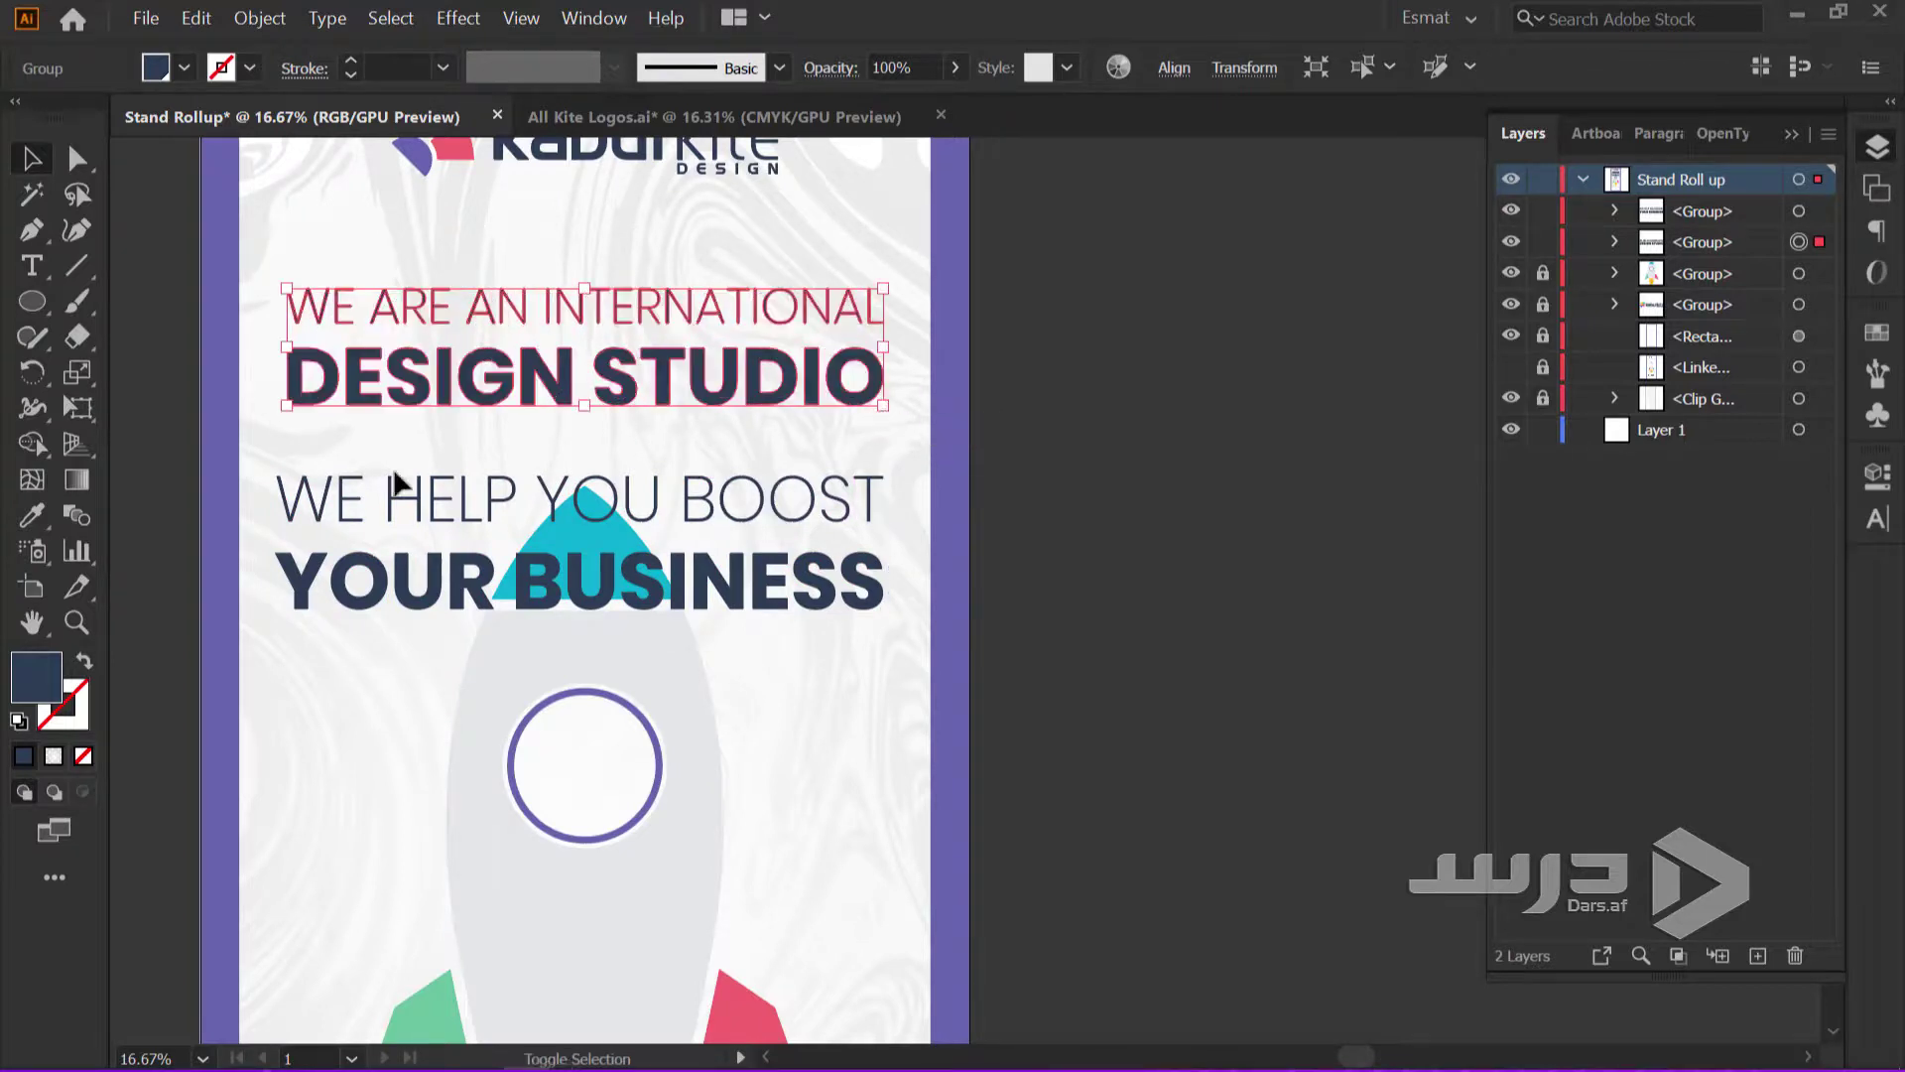
left_click_drag(288, 407, 273, 420)
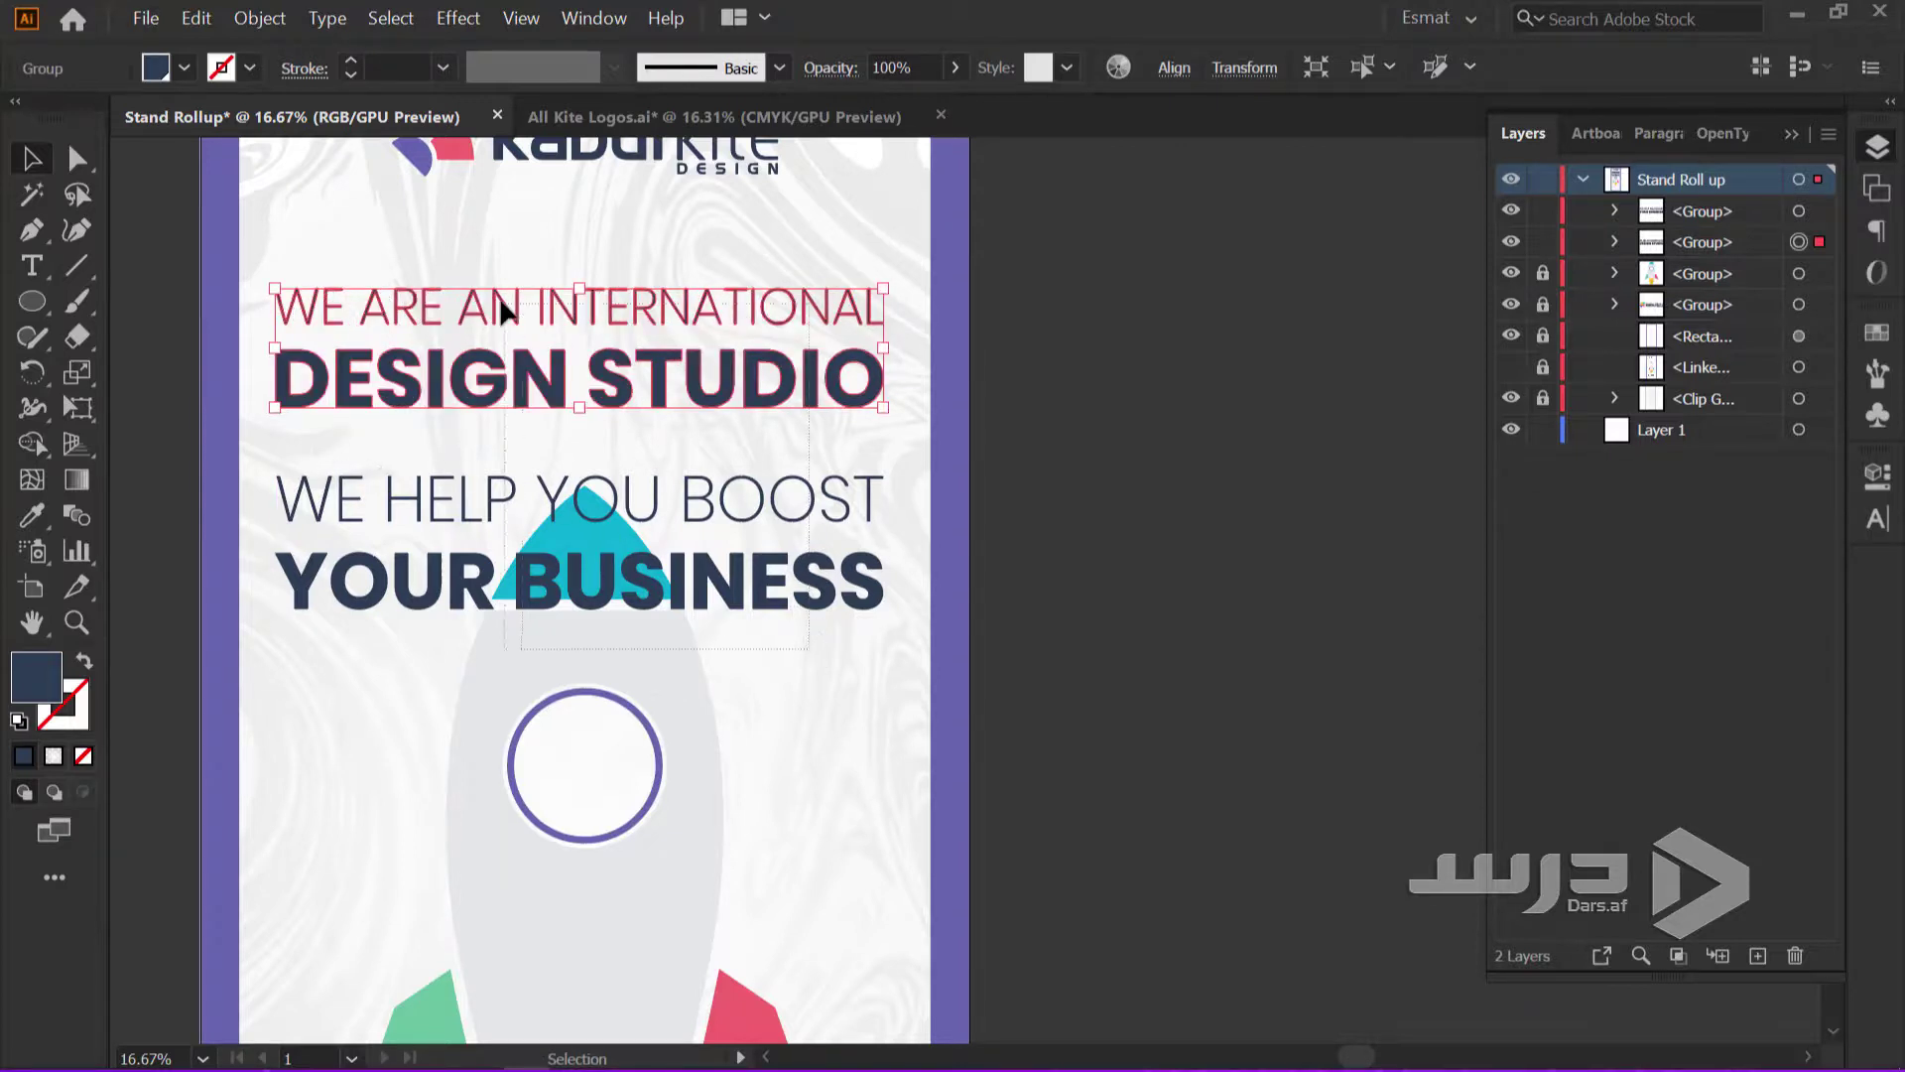
key("ctrl+a")
left_click(1173, 71)
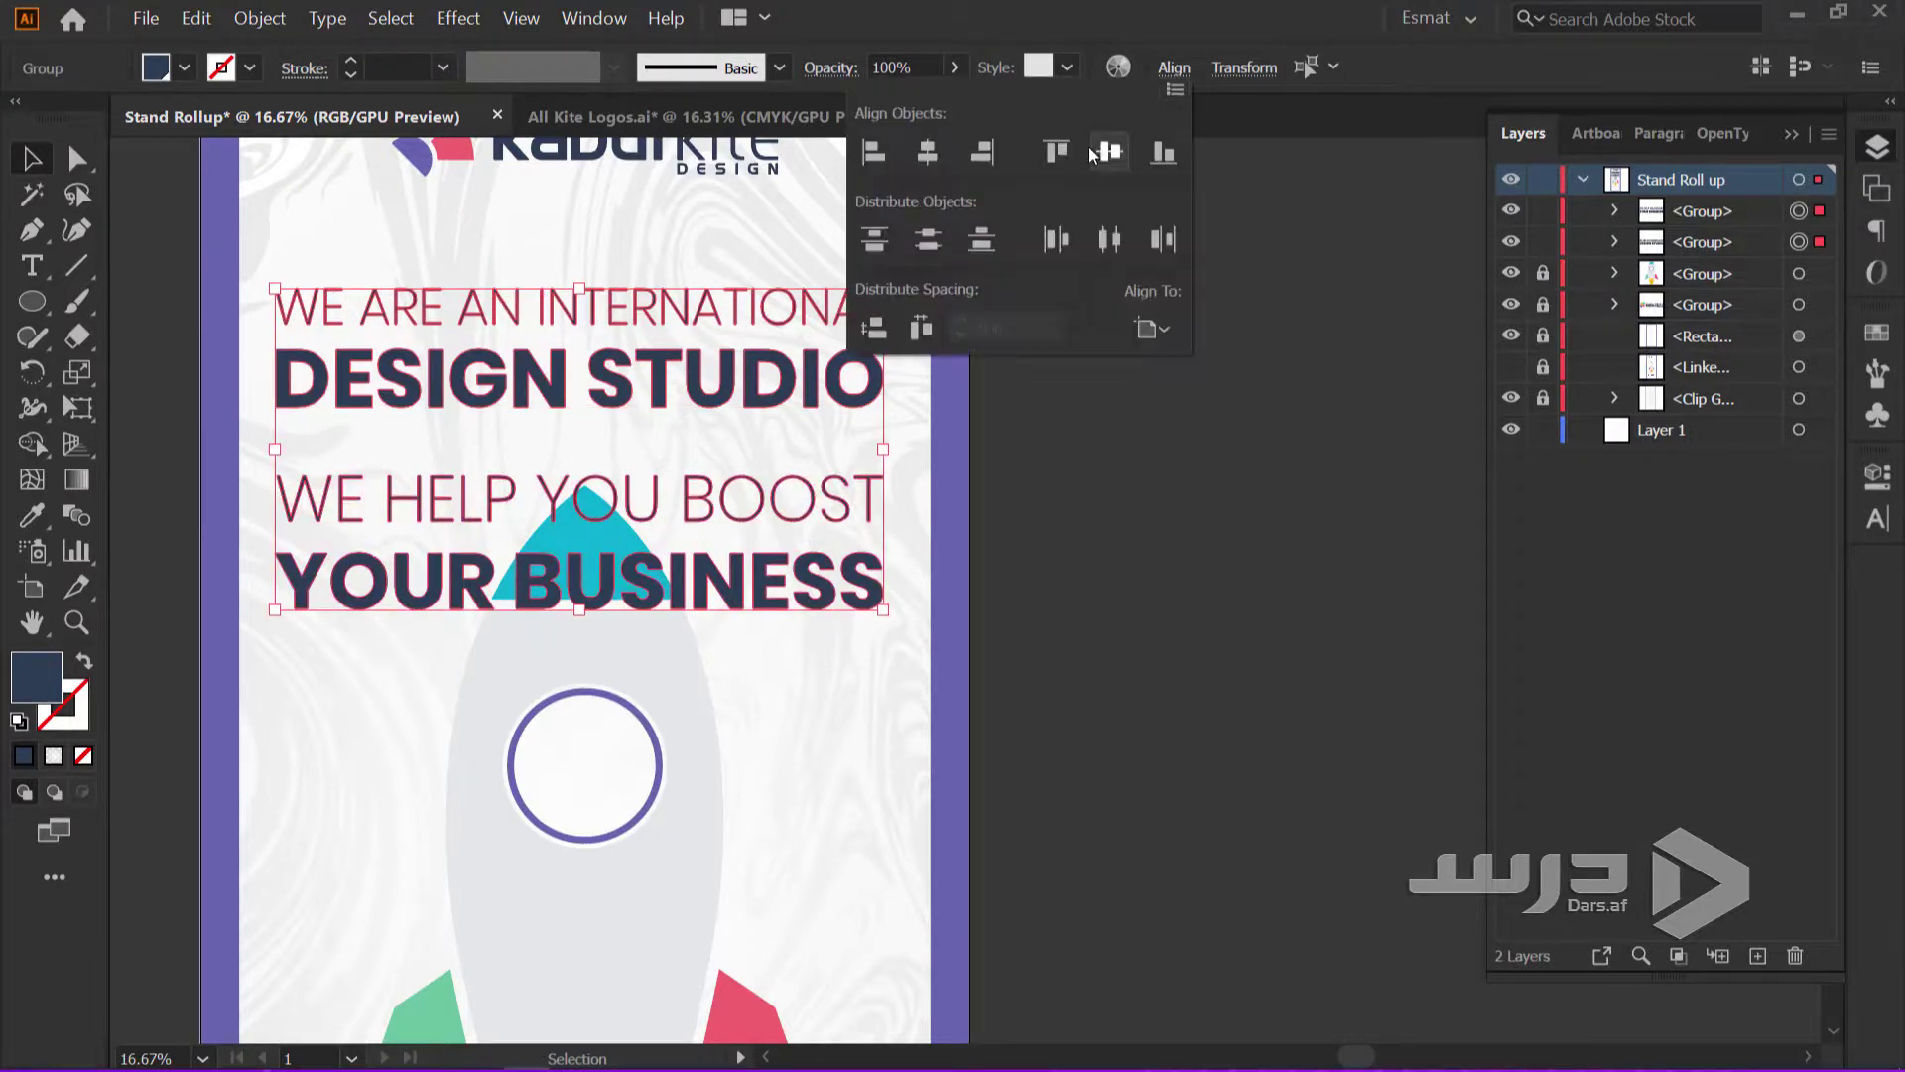
left_click(926, 164)
left_click(1183, 508)
Move the WE HELP YOU BOOST YOUR BUSINESS group down to the banner bottom
scroll(1052, 397, "down", 2)
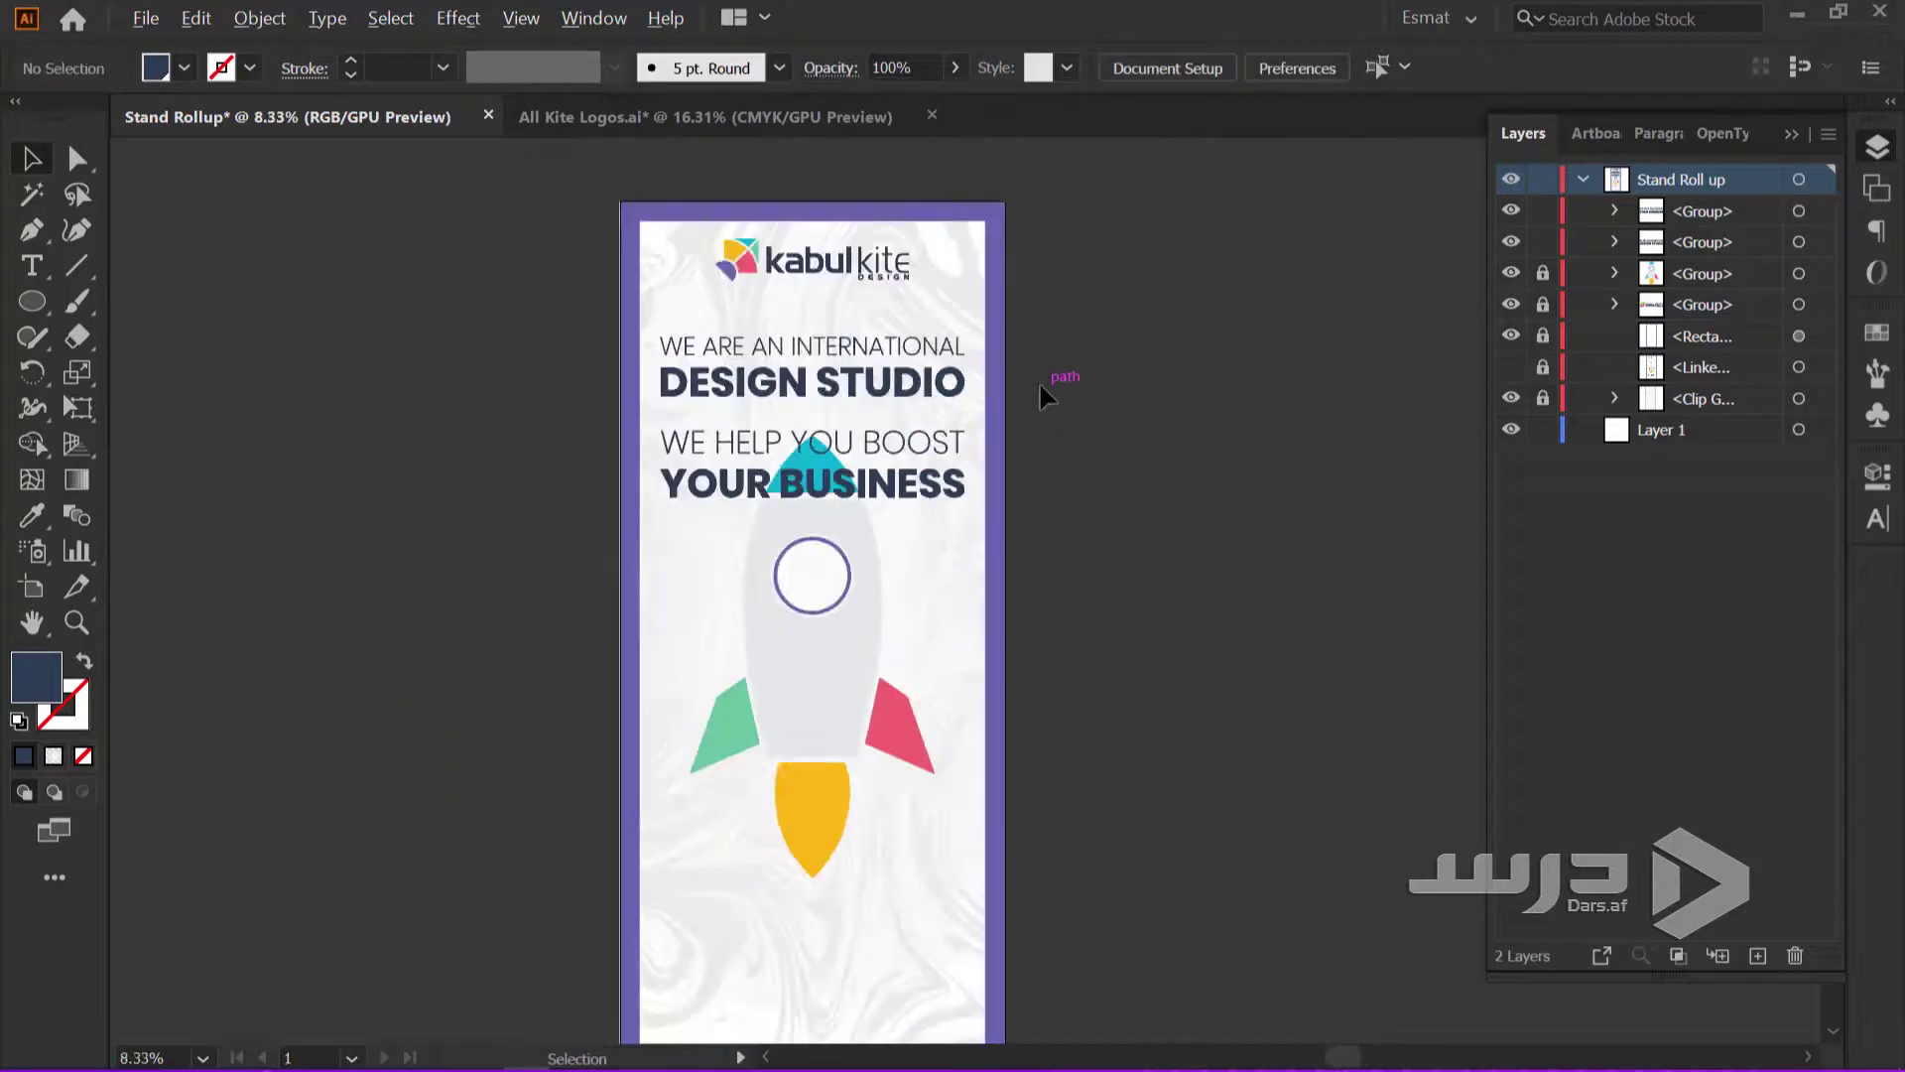
scroll(1101, 487, "down", 2)
left_click_drag(1002, 440, 1022, 686)
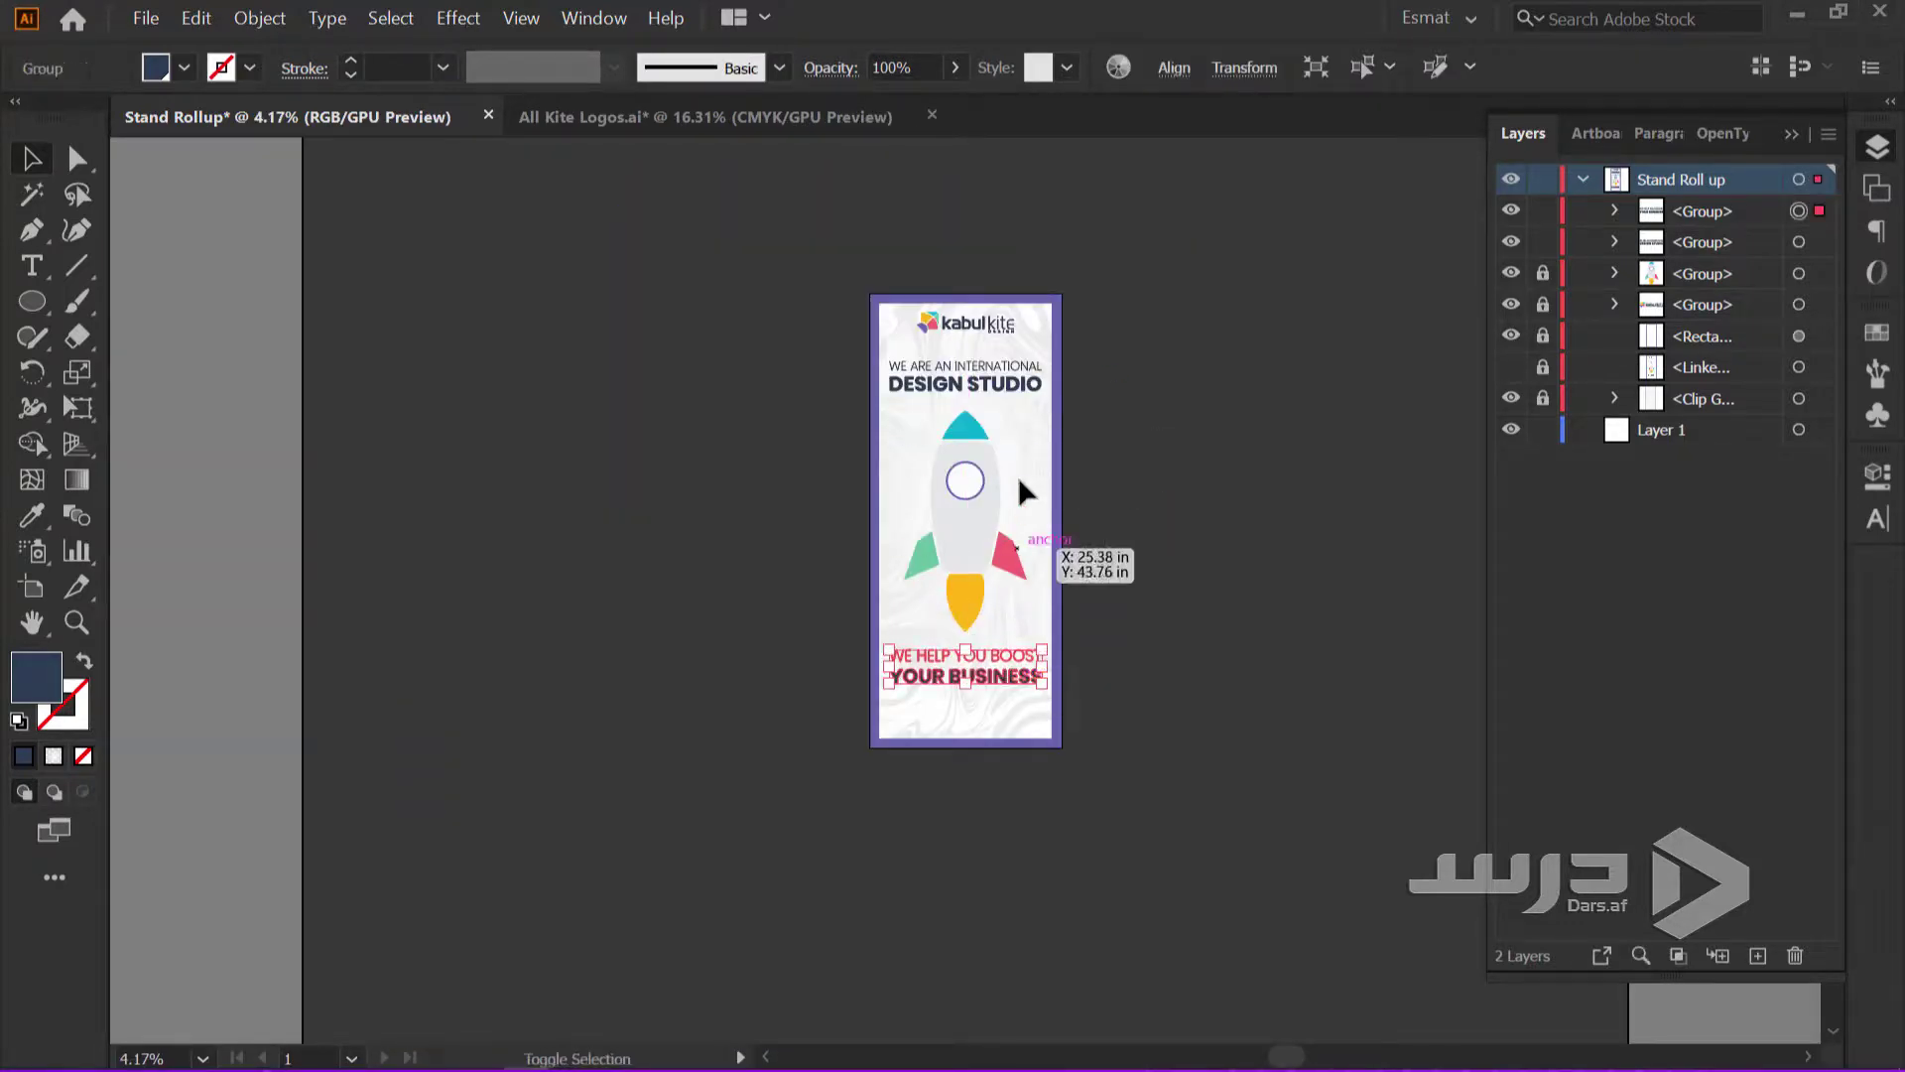
left_click(1141, 498)
scroll(1148, 554, "up", 1)
scroll(1147, 554, "up", 2)
mouse_move(794, 417)
left_mouse_down()
mouse_move(841, 857)
mouse_move(842, 340)
left_mouse_up()
scroll(846, 375, "down", 1)
scroll(899, 659, "down", 1)
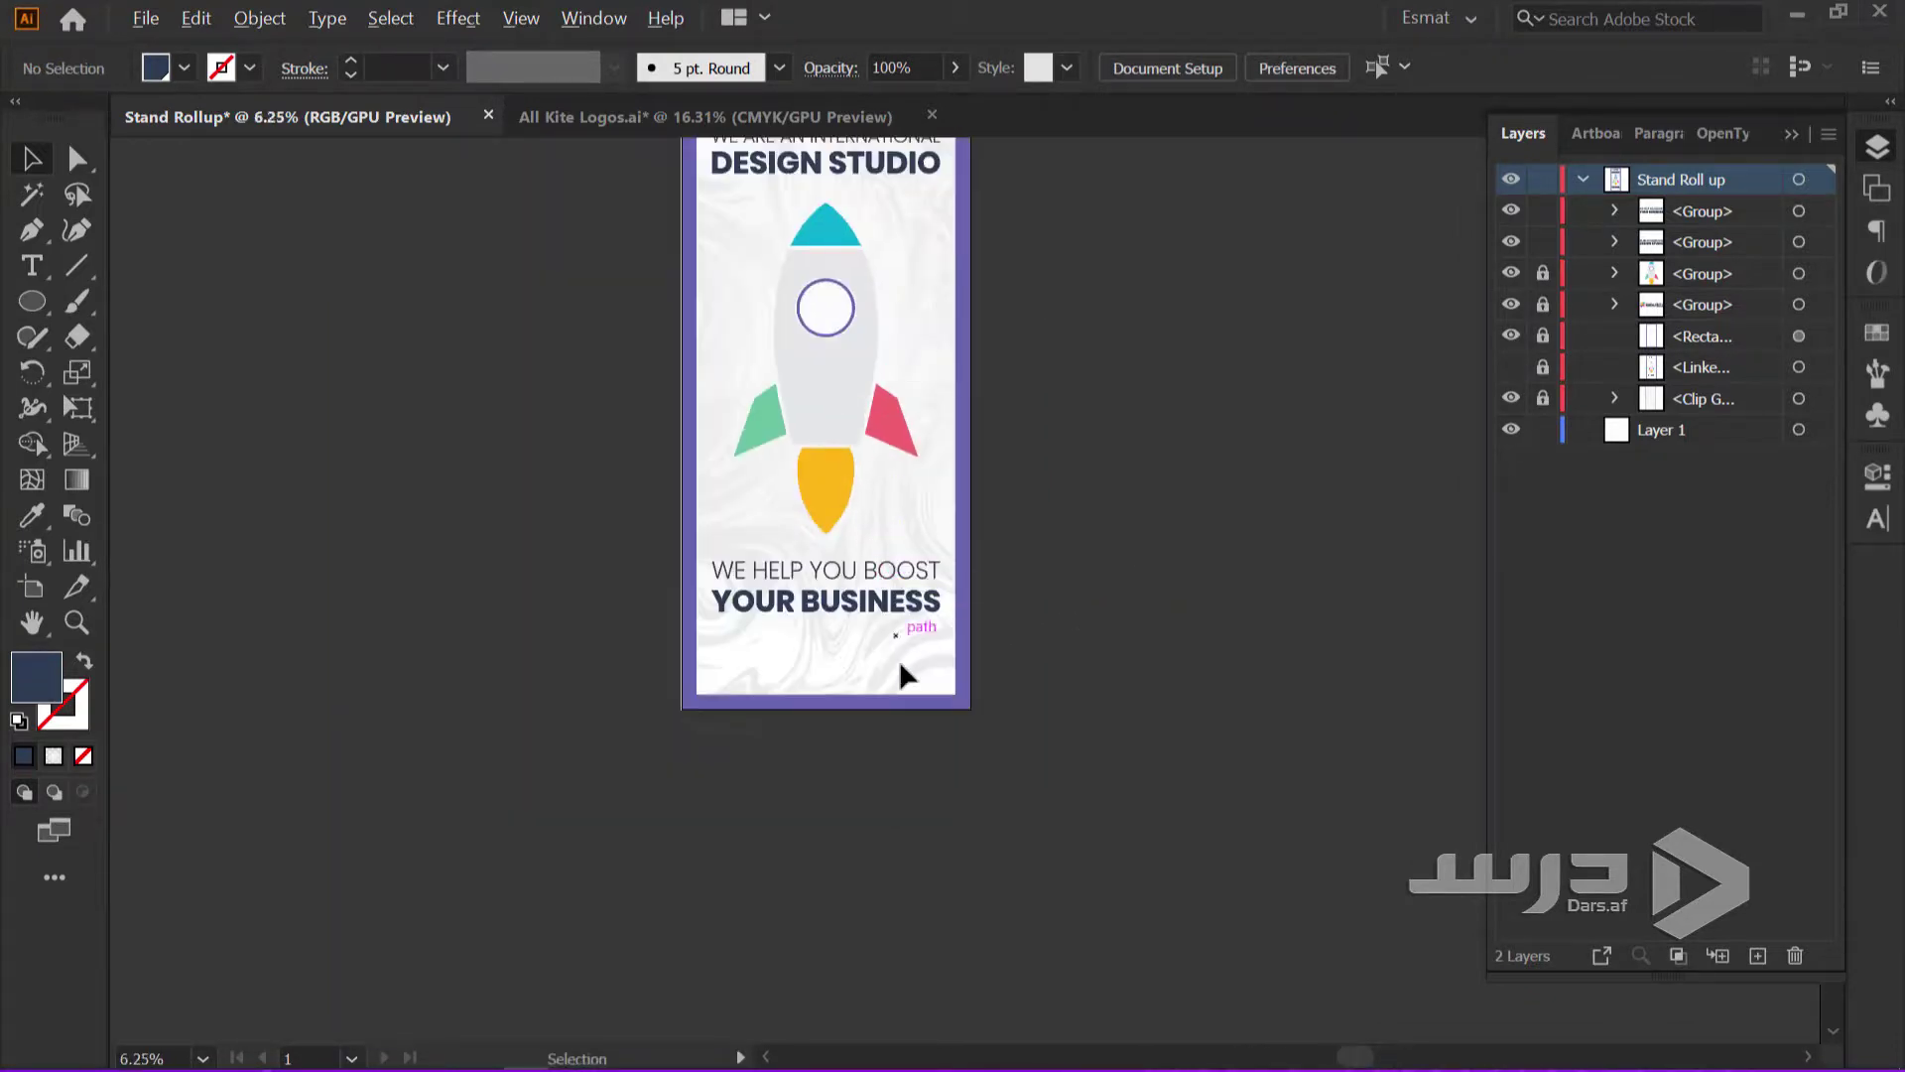
scroll(885, 694, "up", 3)
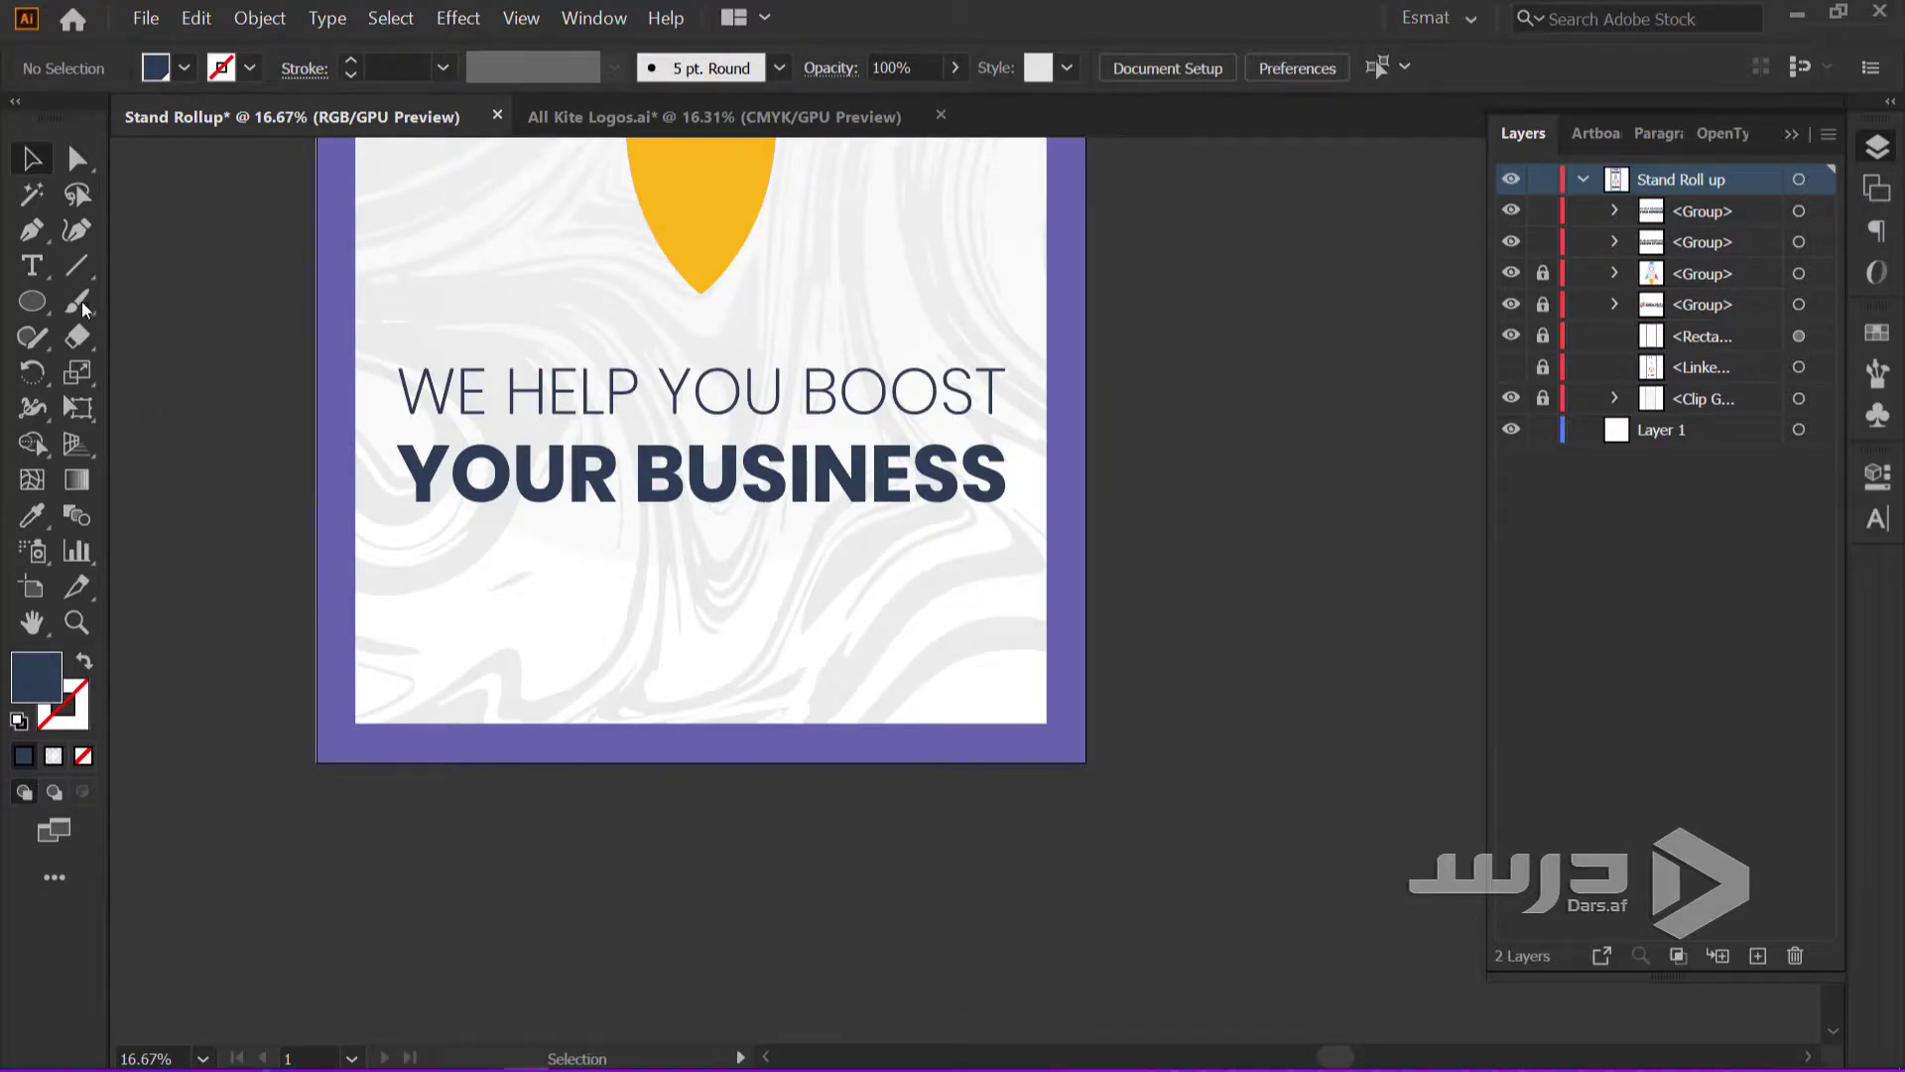
Draw a new text box below the artboard
left_click(39, 268)
left_click_drag(511, 834, 834, 900)
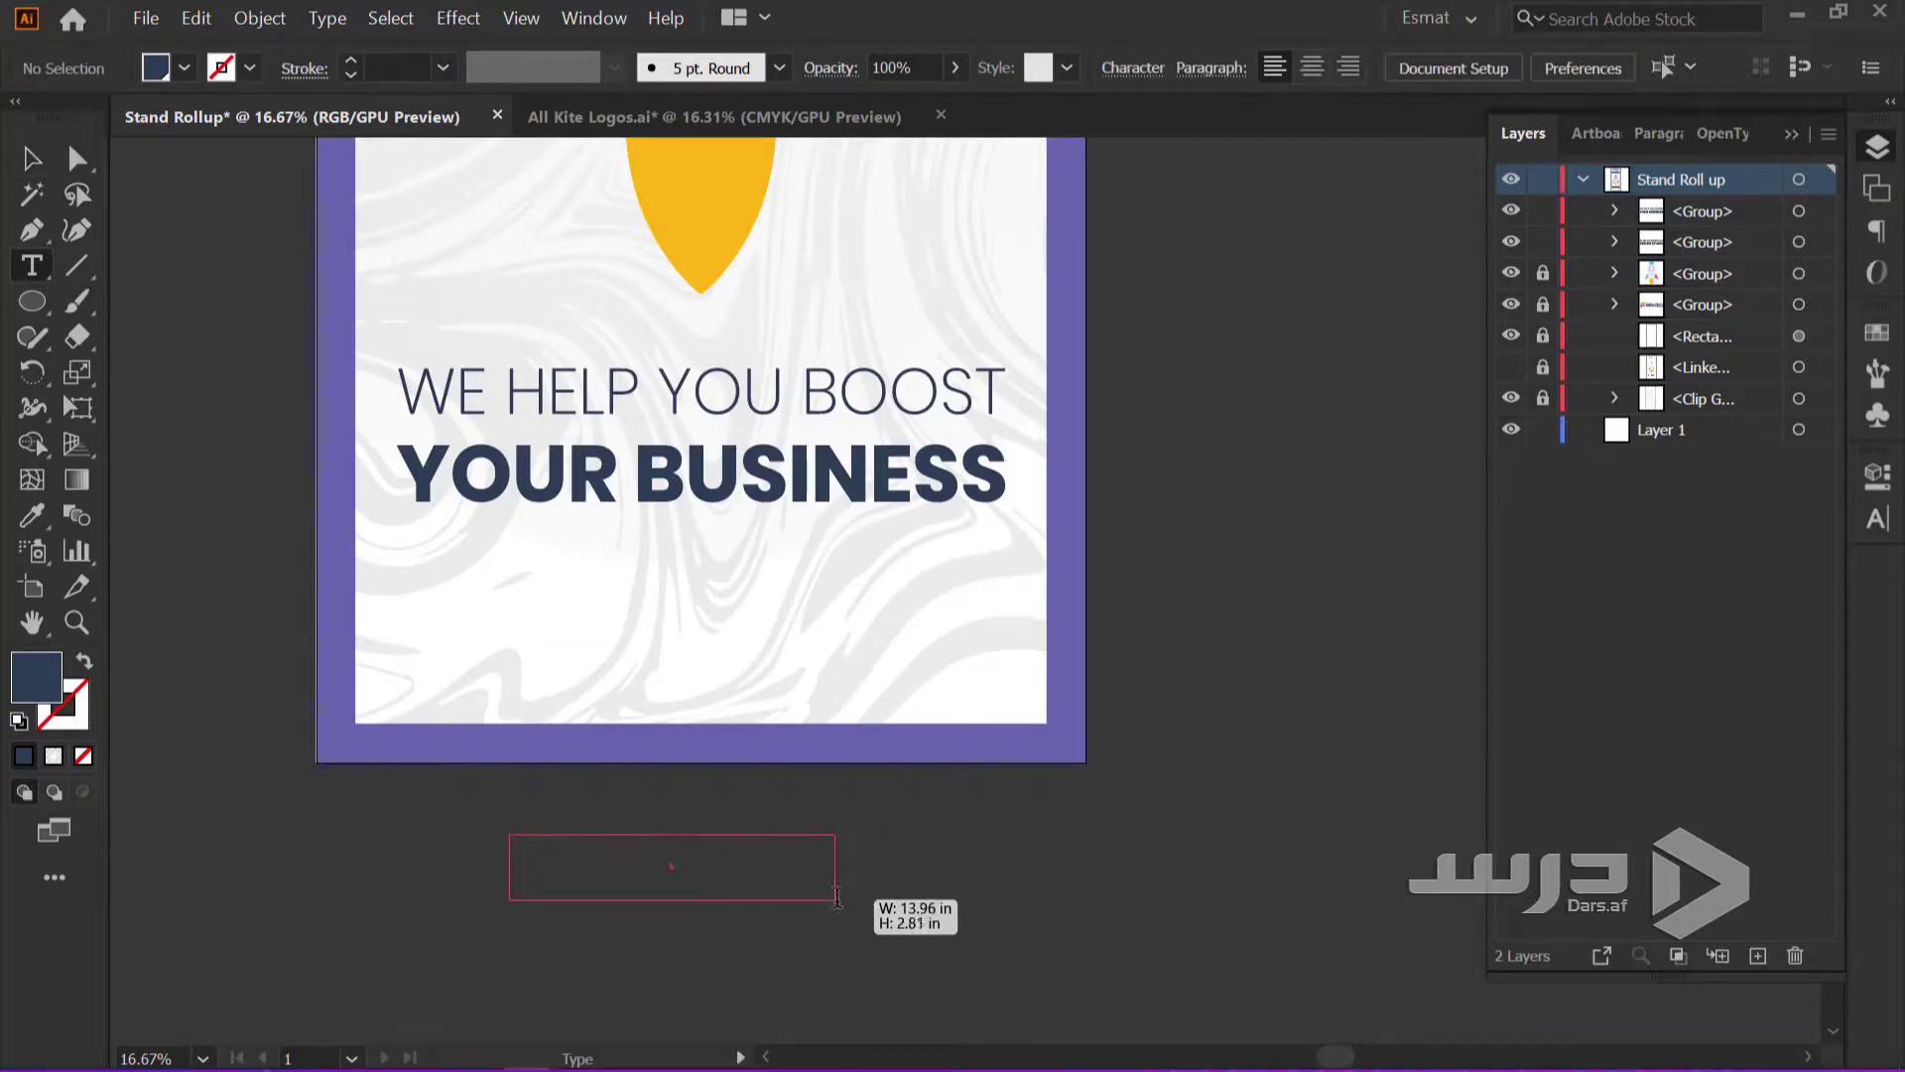
scroll(622, 900, "up", 2)
type("W")
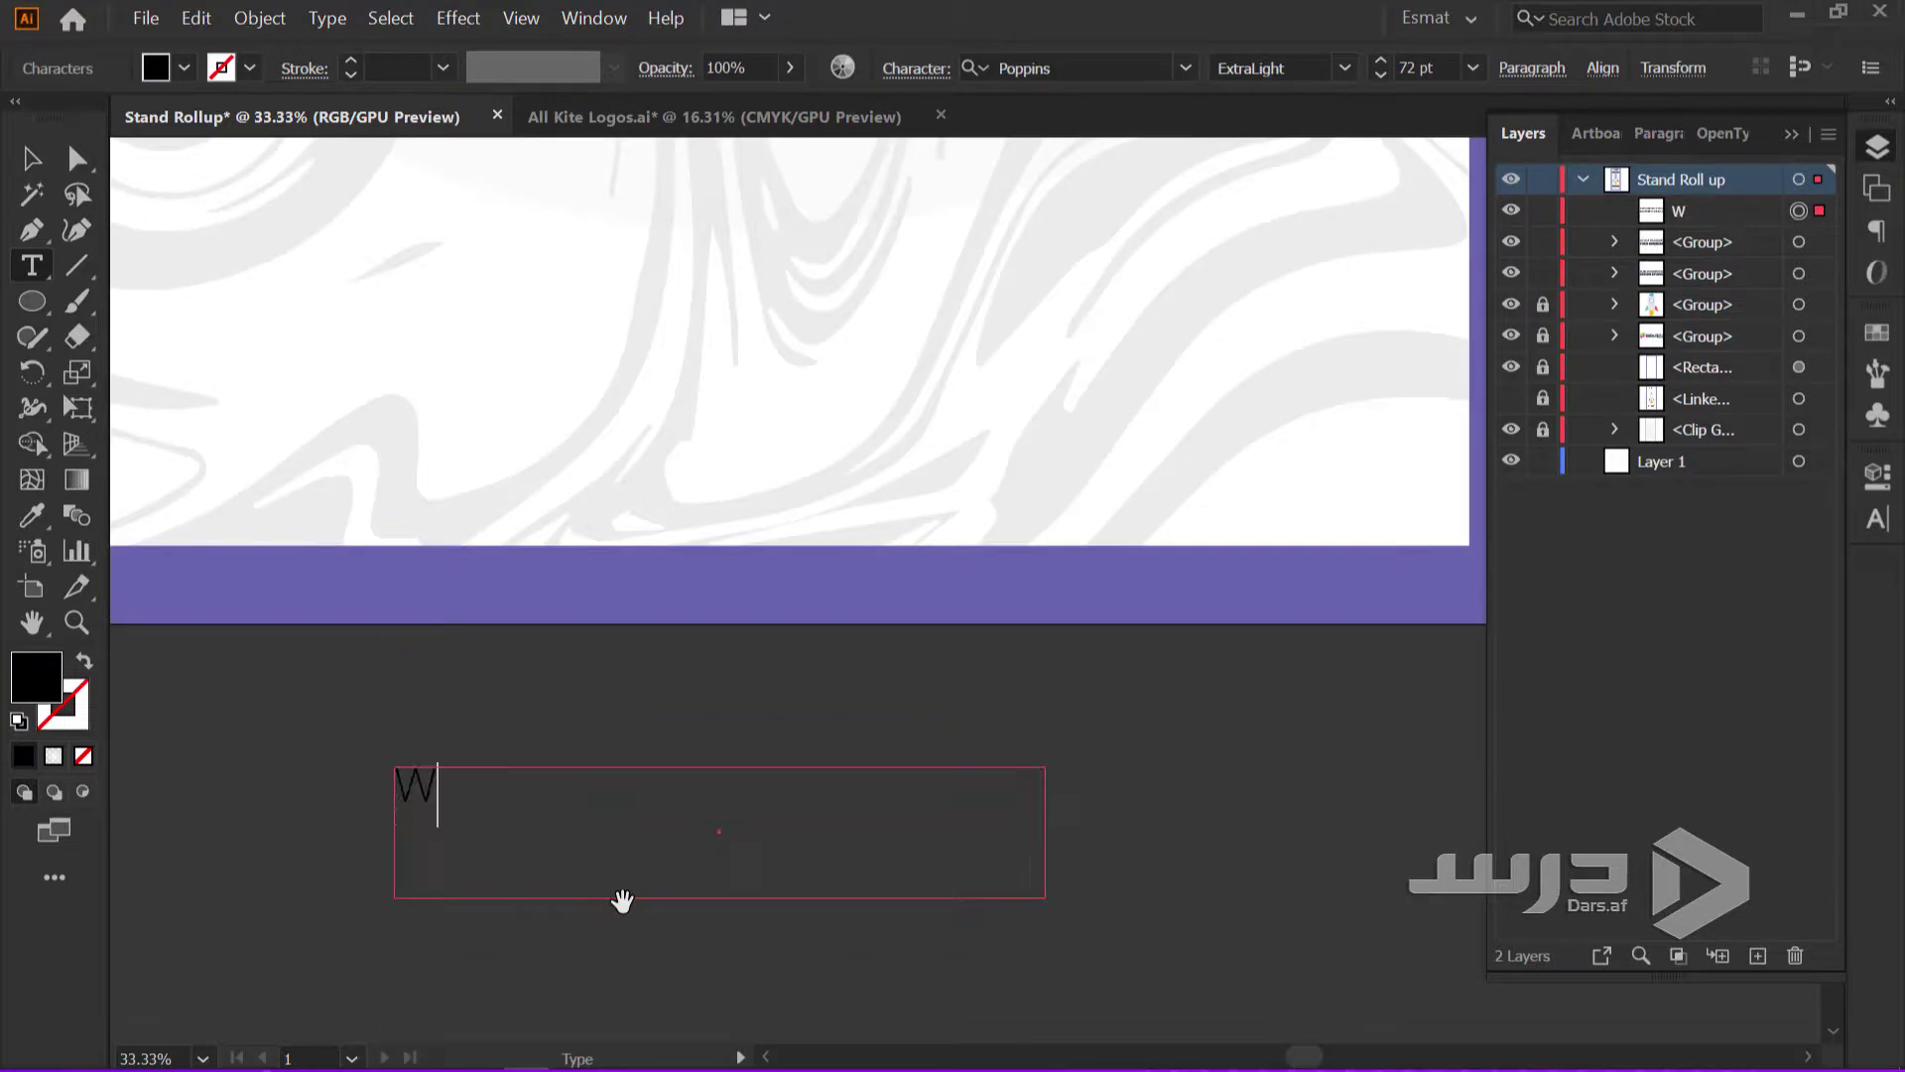
type("WWW")
key("BackSpace")
key("BackSpace")
key("BackSpace")
key("BackSpace")
type("WWWW")
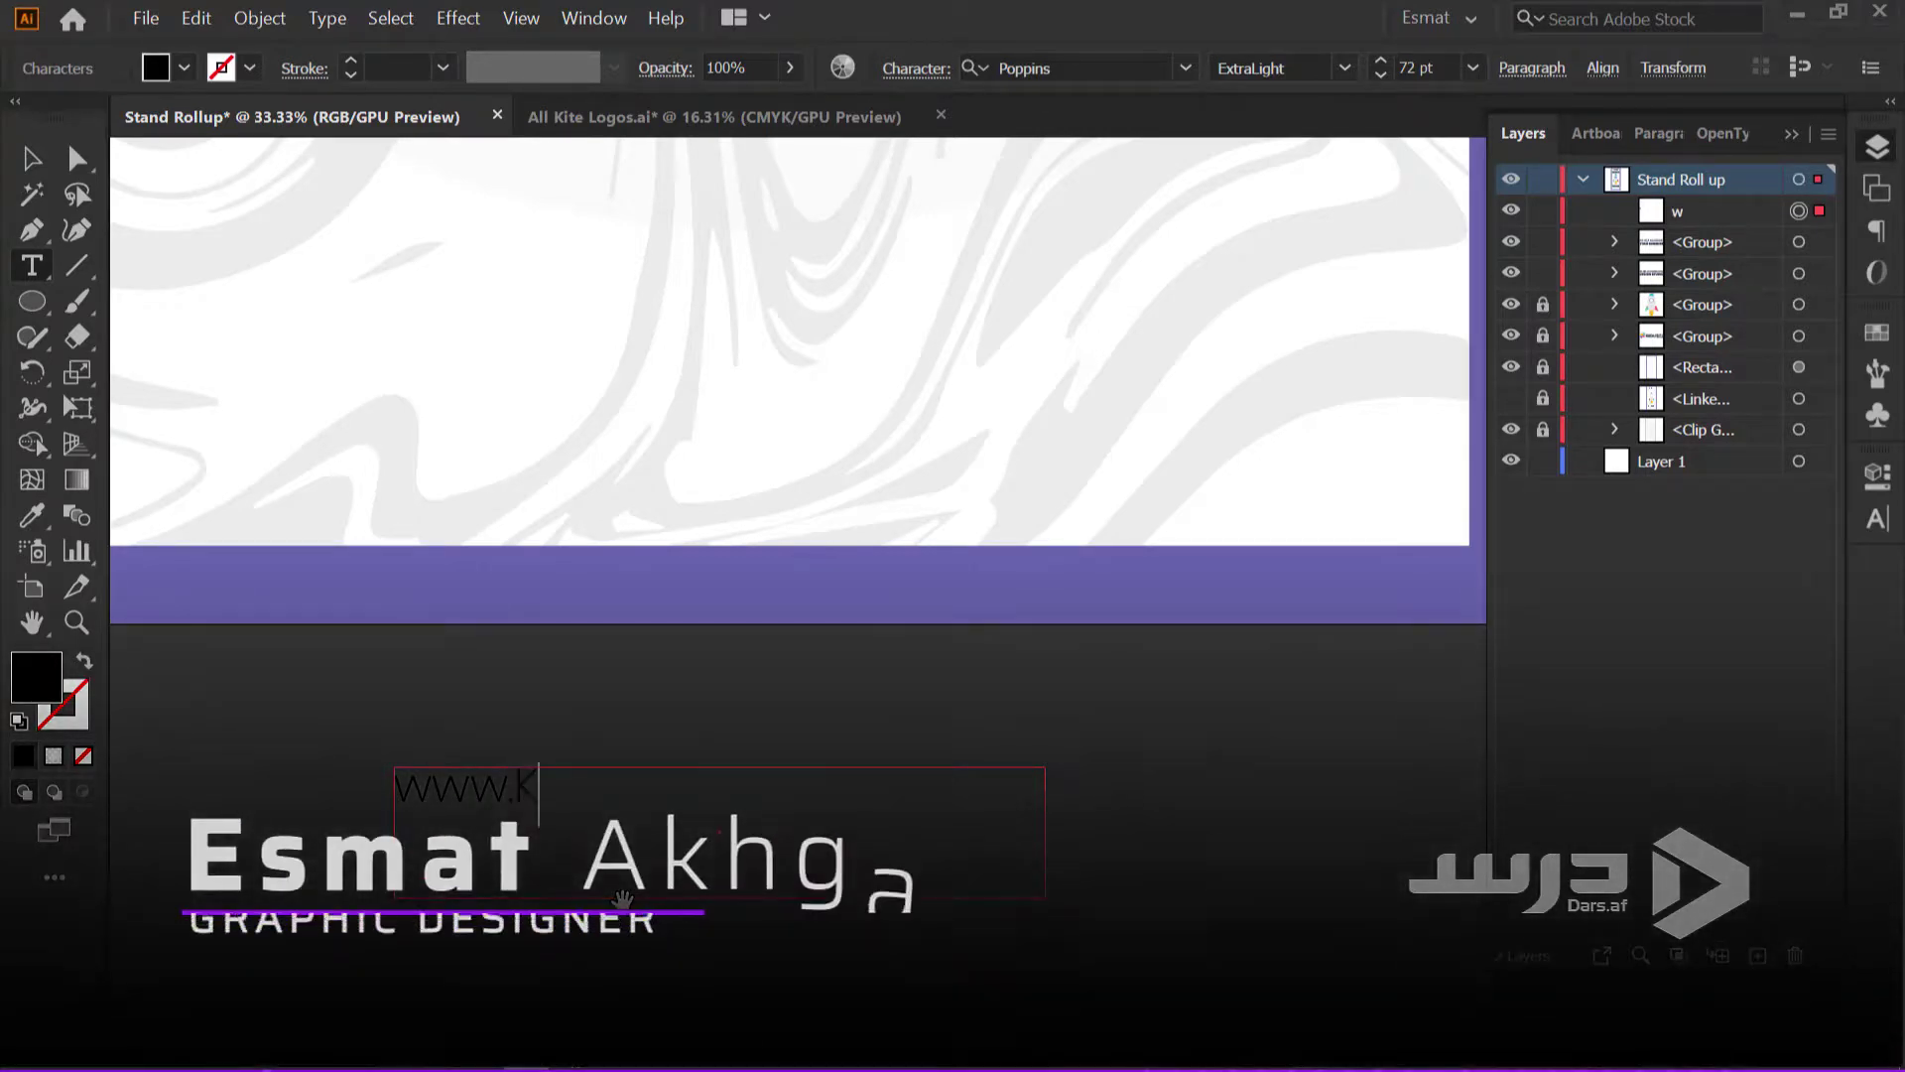
type("Kabulk")
type(".co")
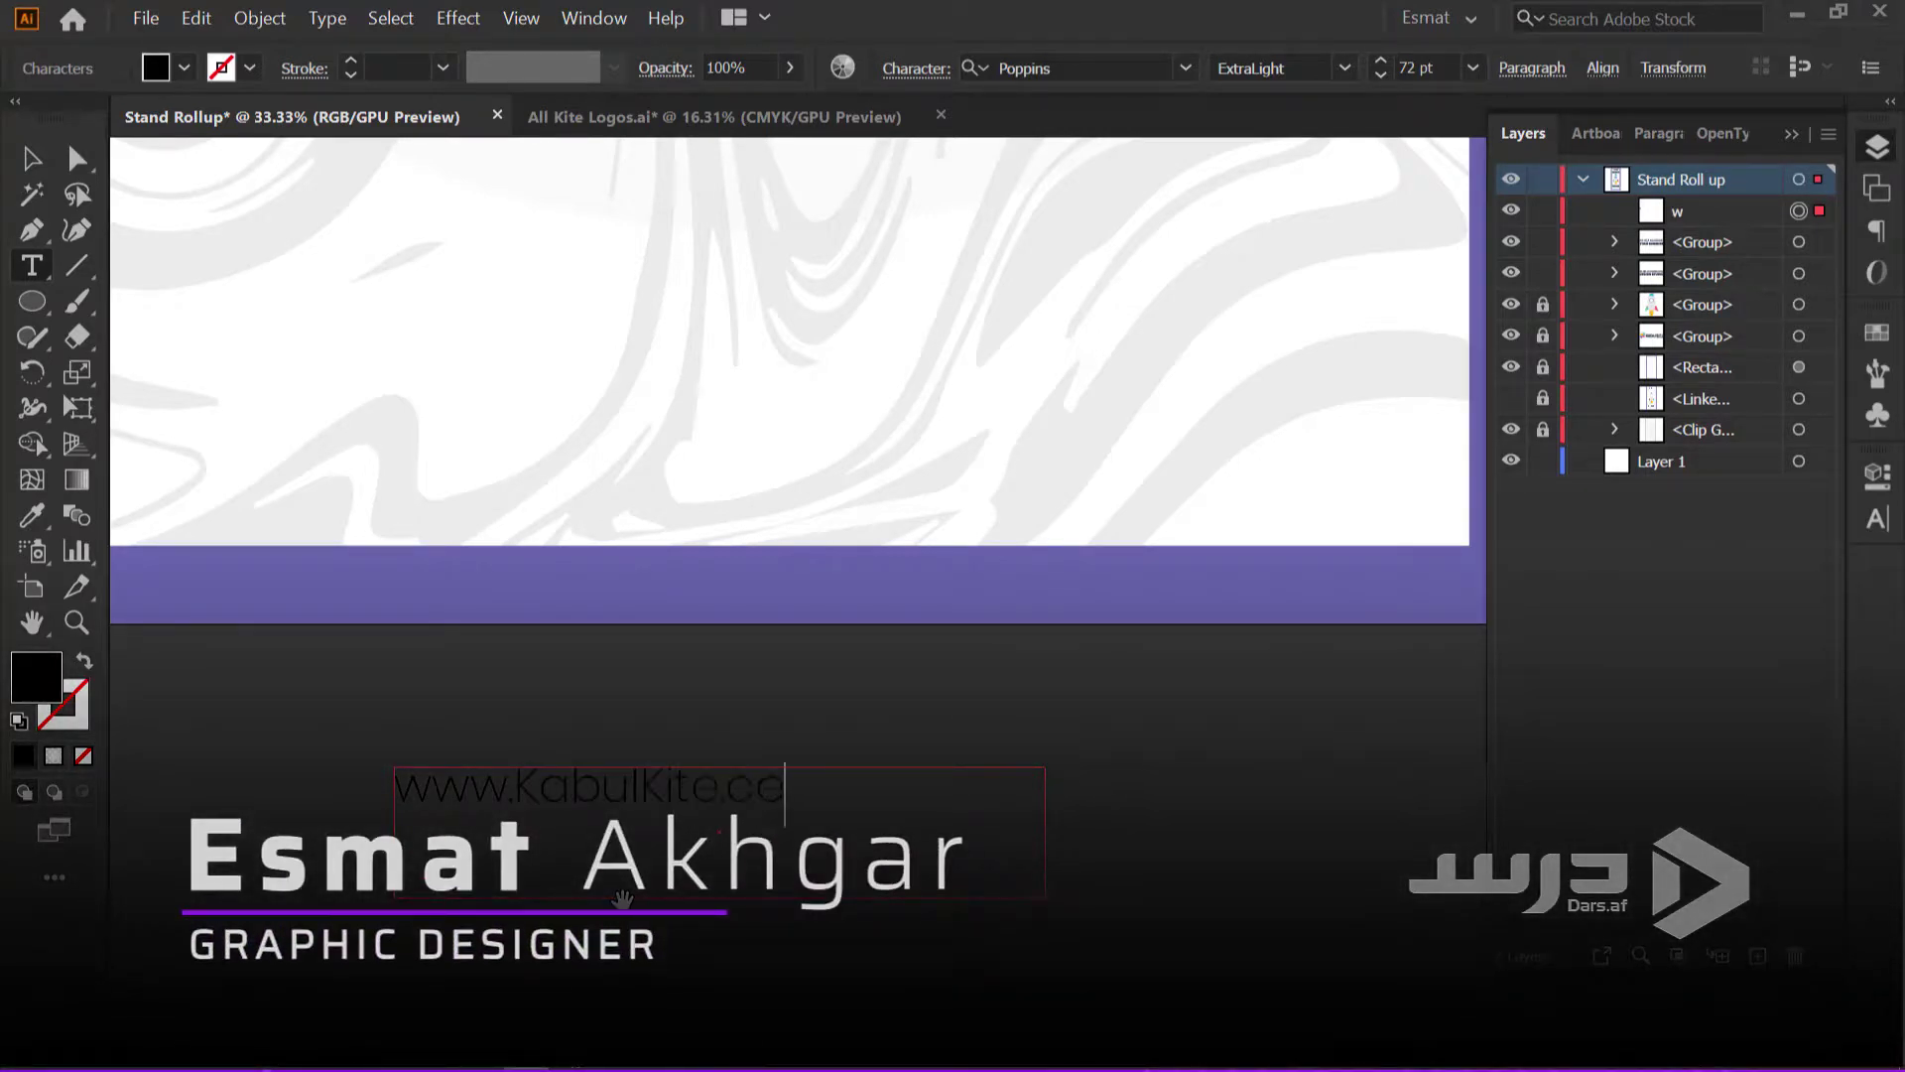
type("m")
key("ctrl+a")
scroll(1377, 523, "up", 1)
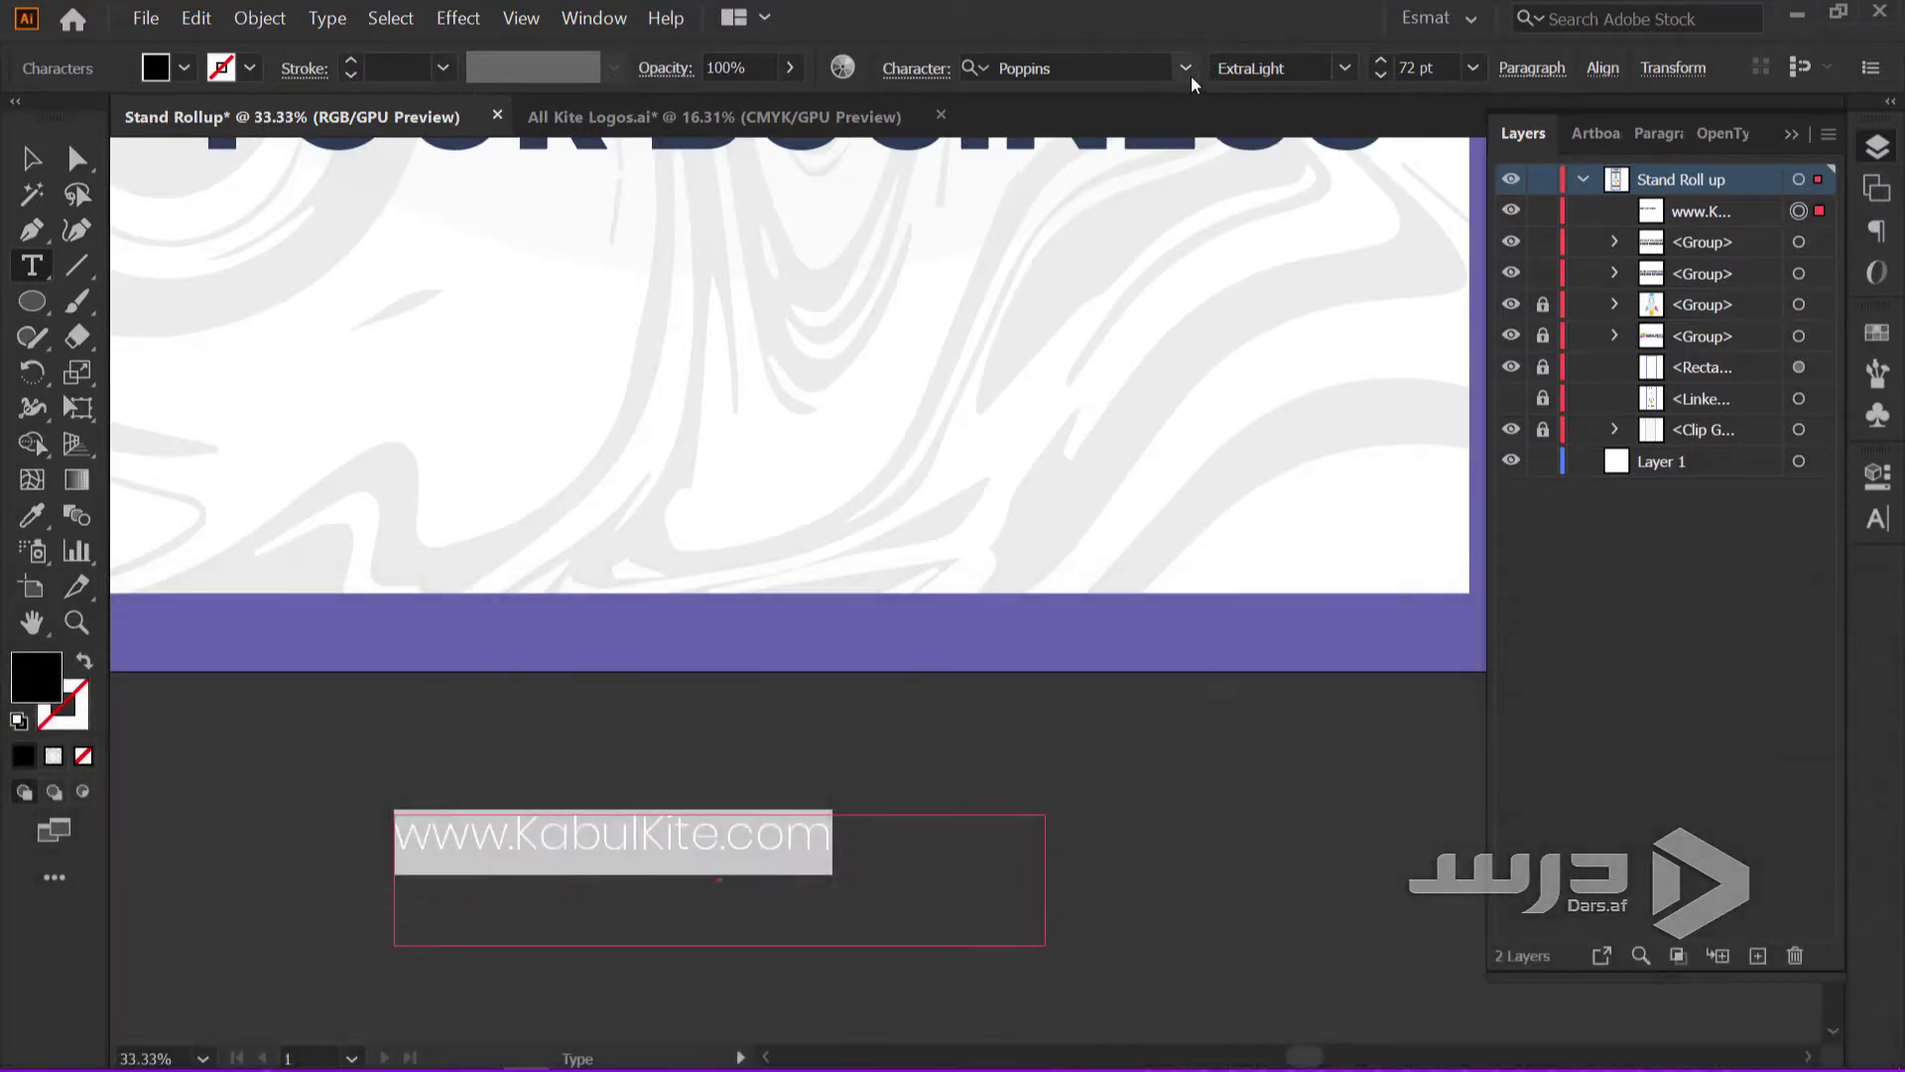
left_click(1344, 67)
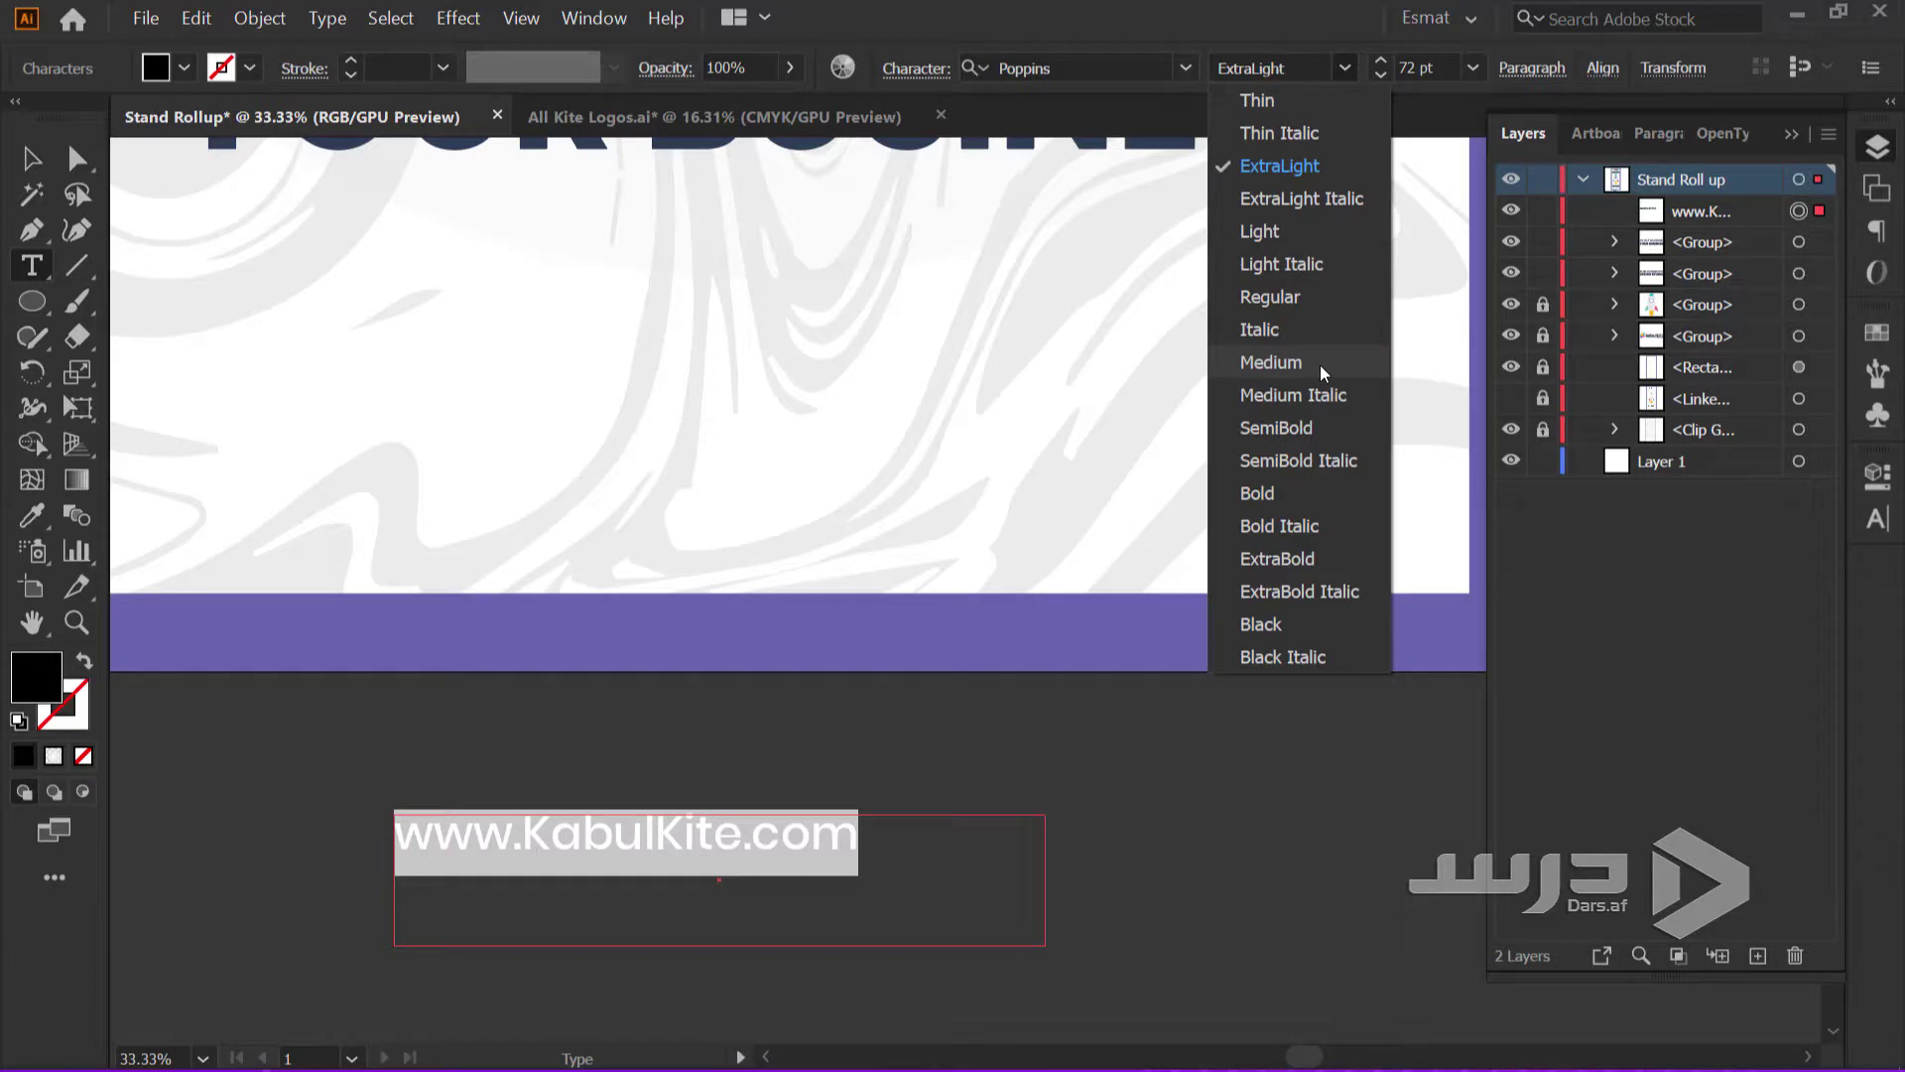
left_click(1317, 295)
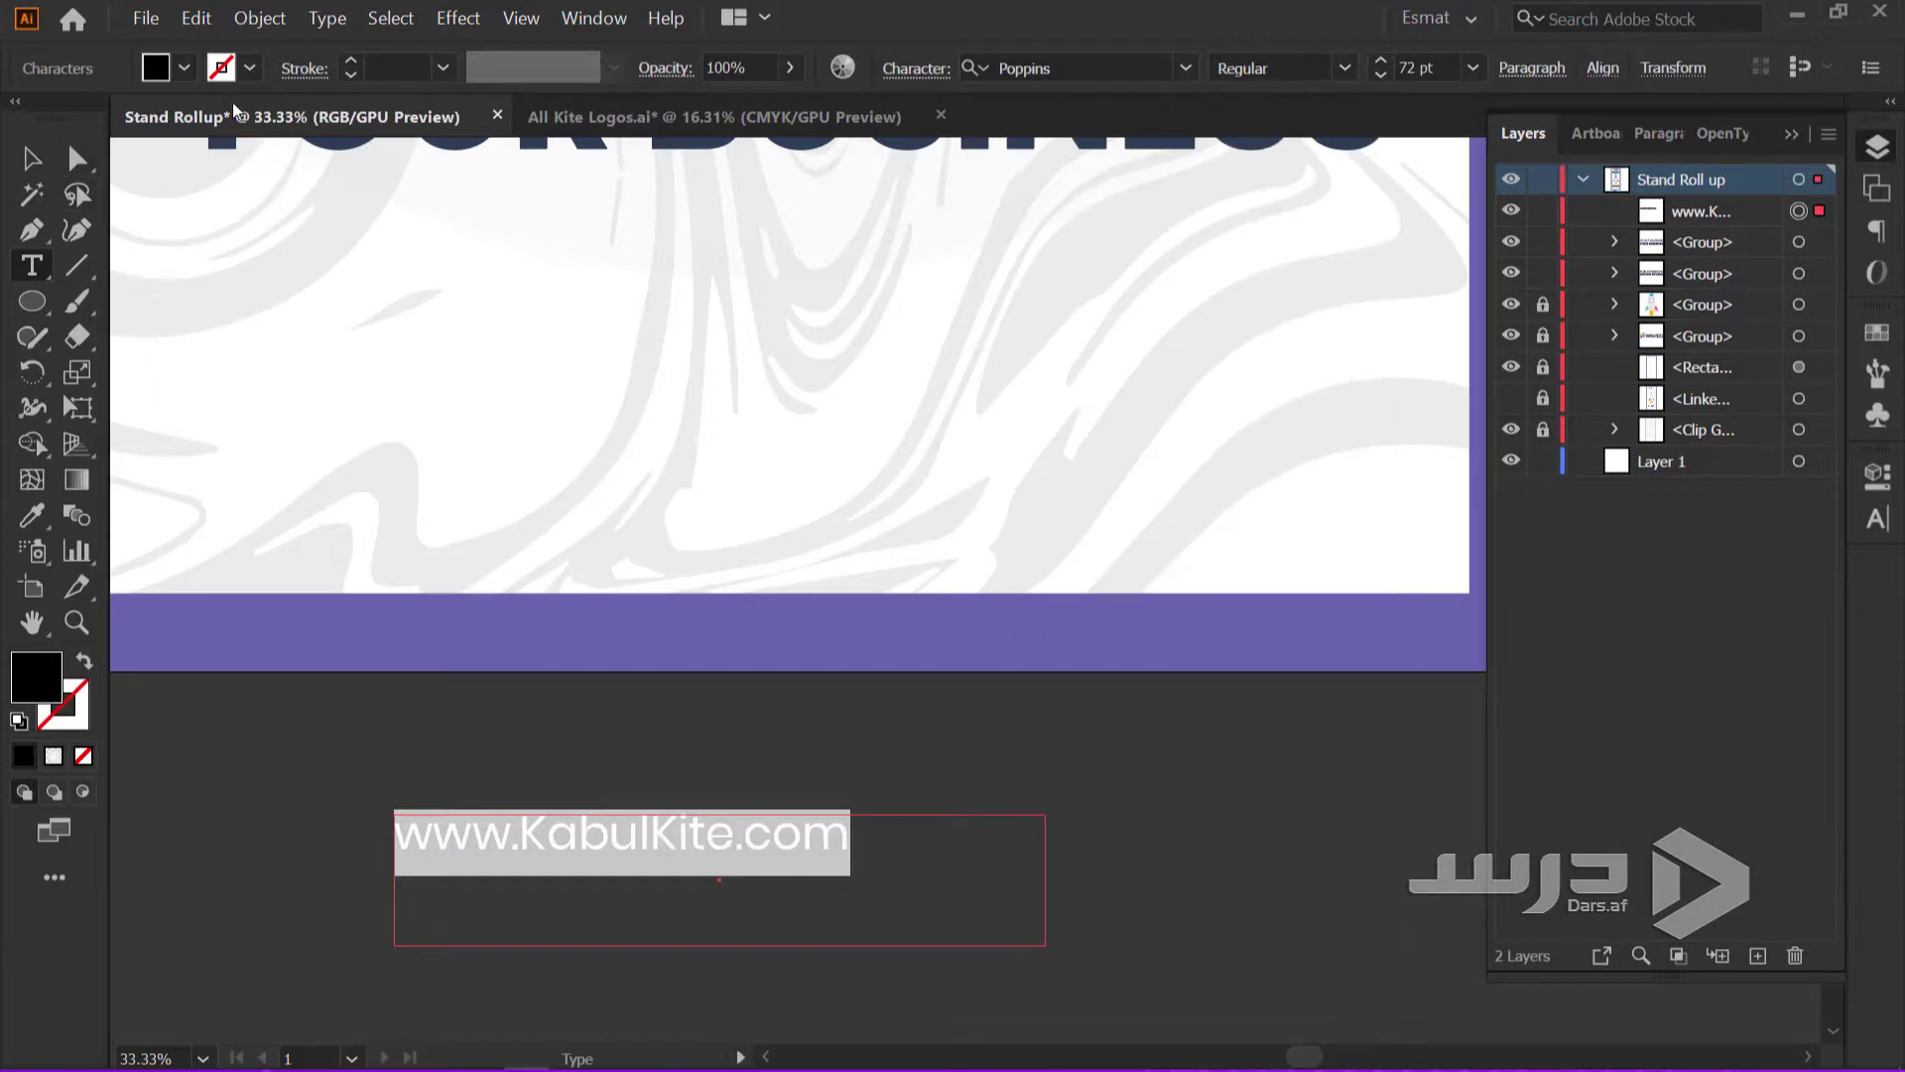
left_click(259, 18)
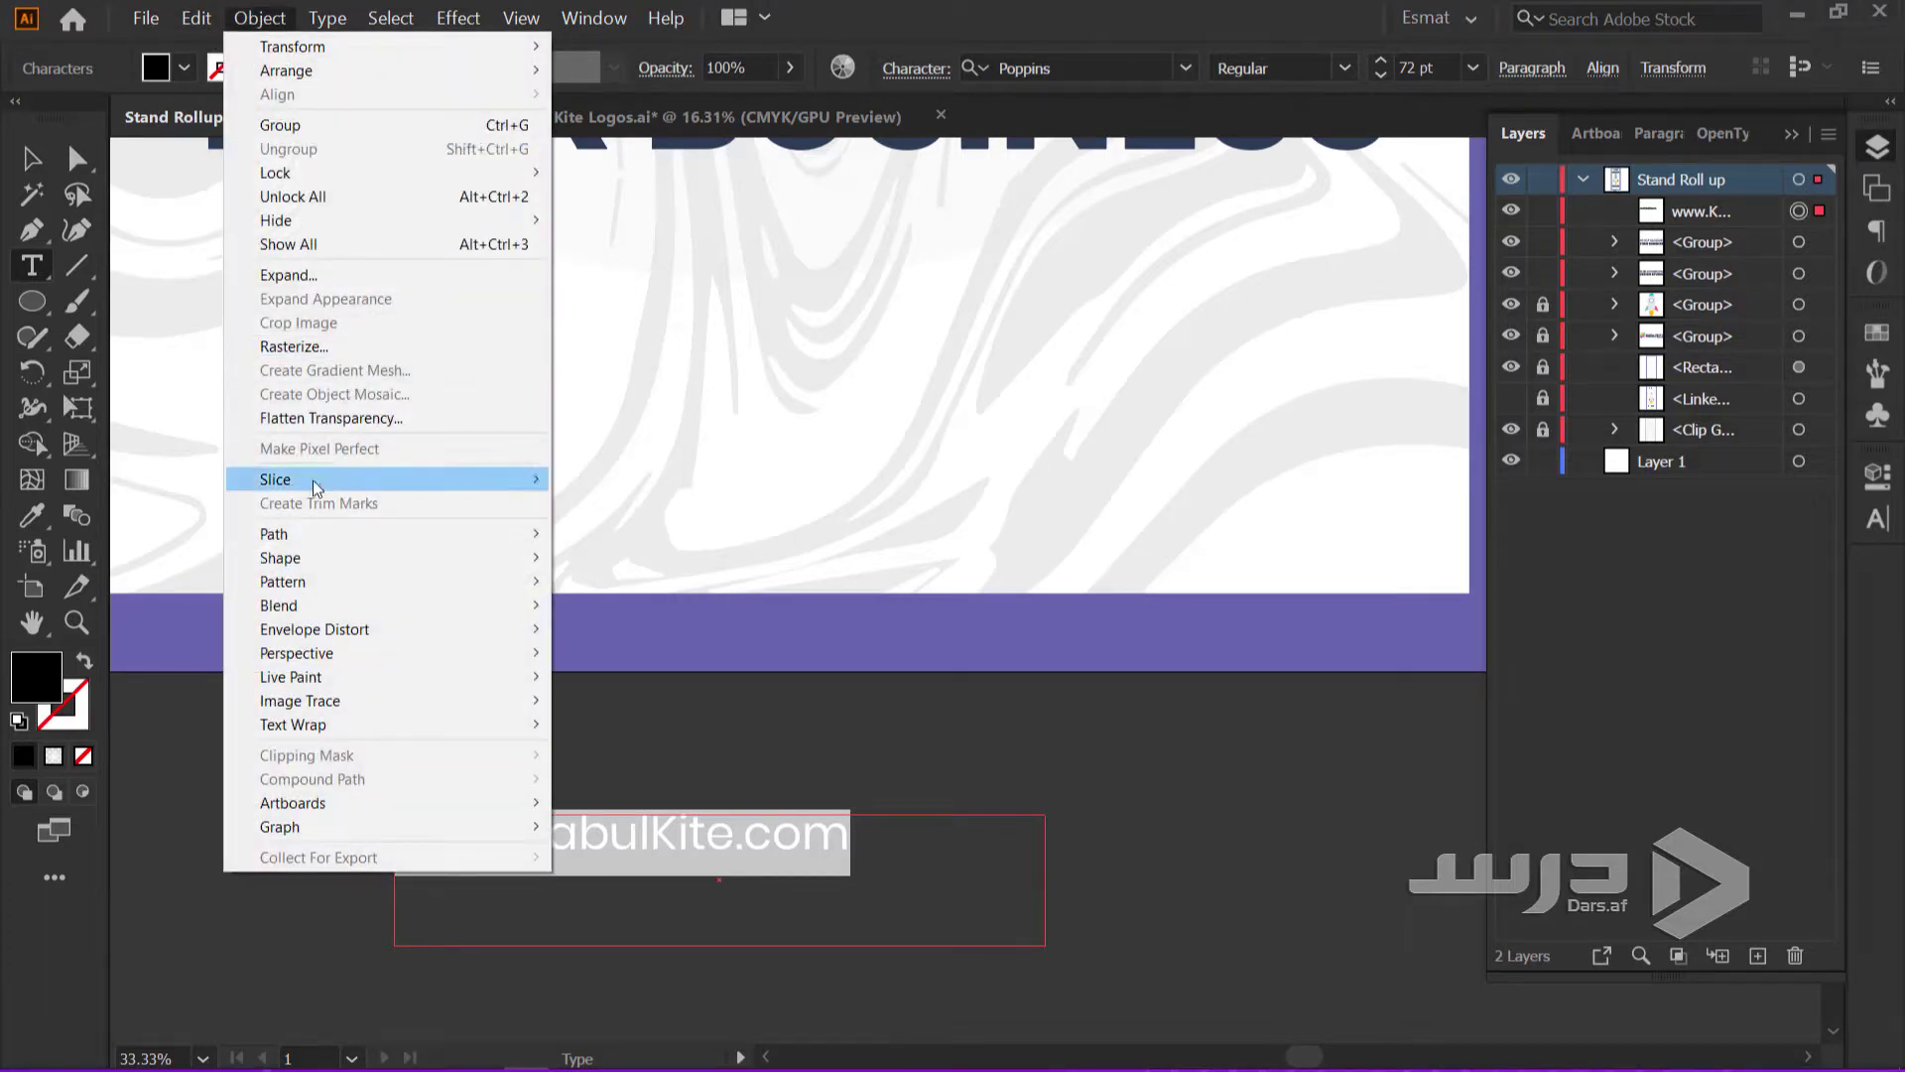
left_click(288, 275)
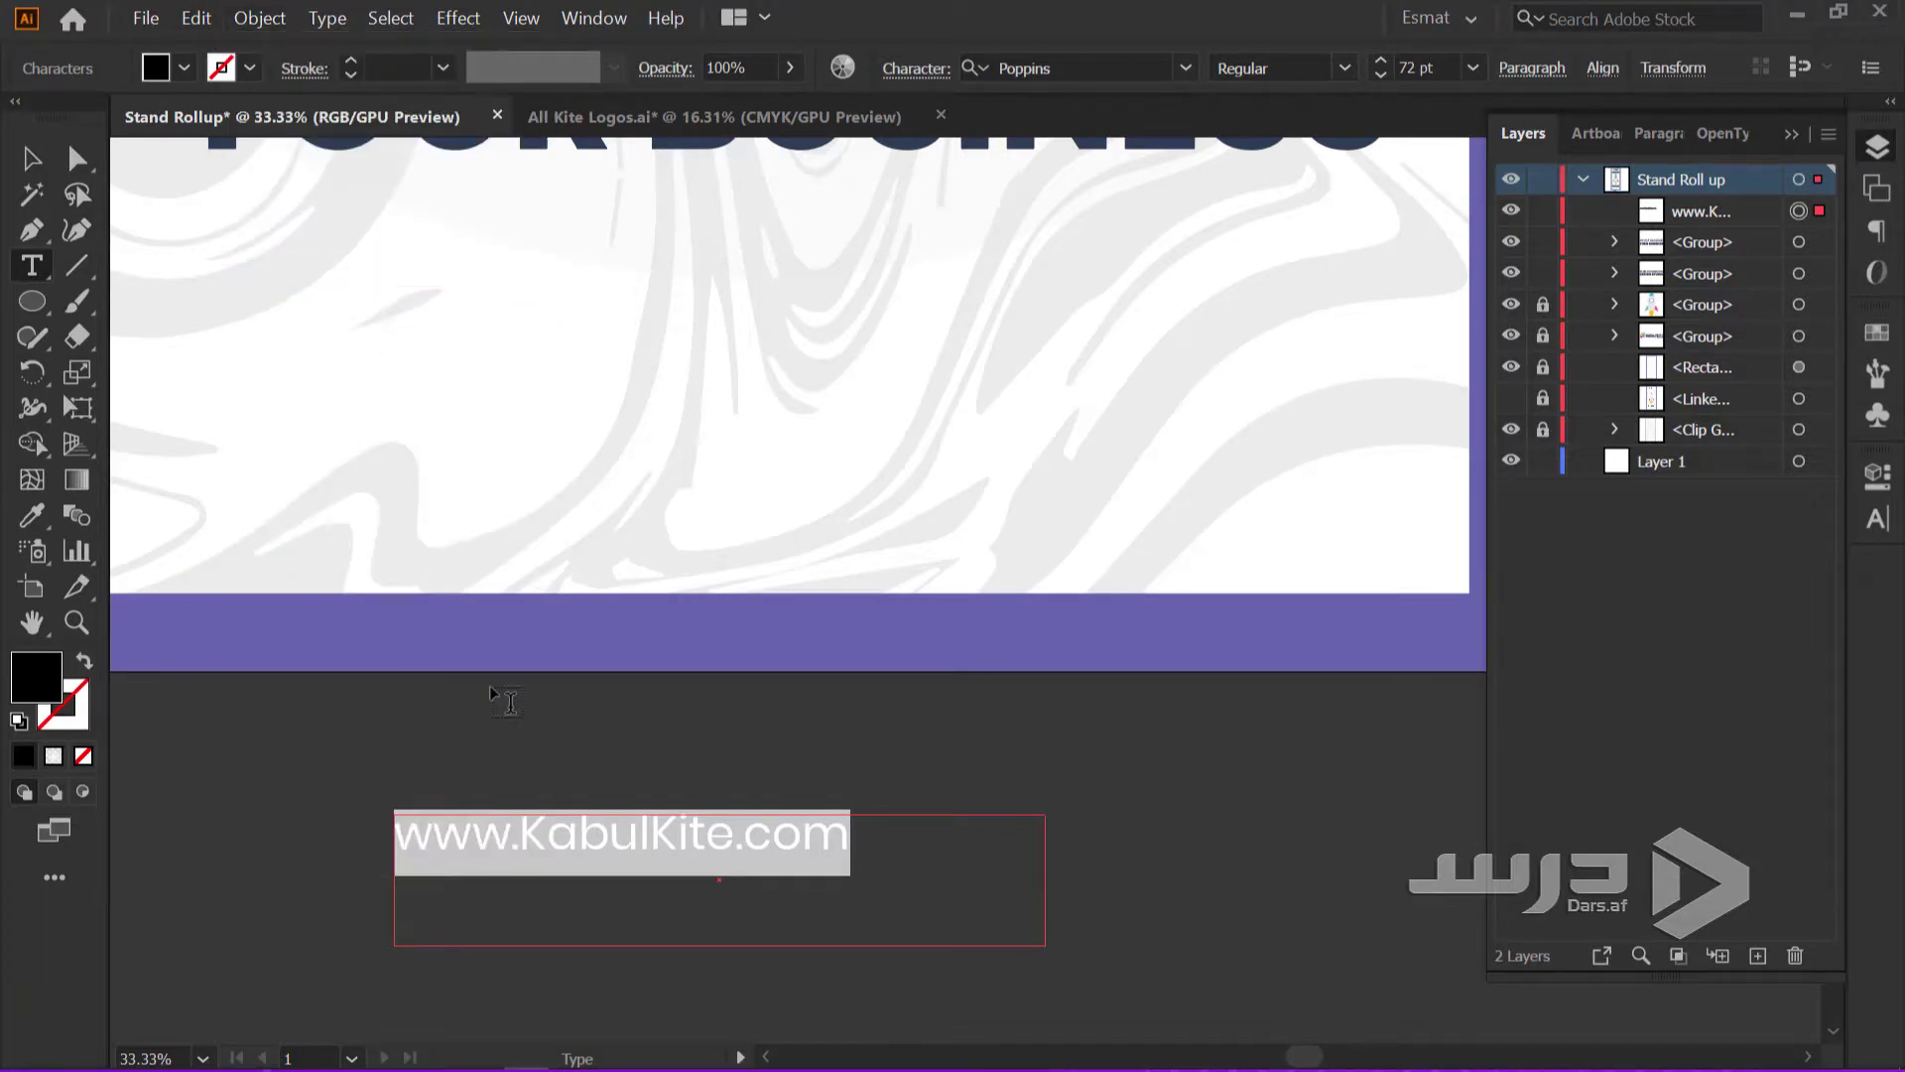
Outline the URL text, move it onto the artboard, and fill it dark navy
left_click(31, 159)
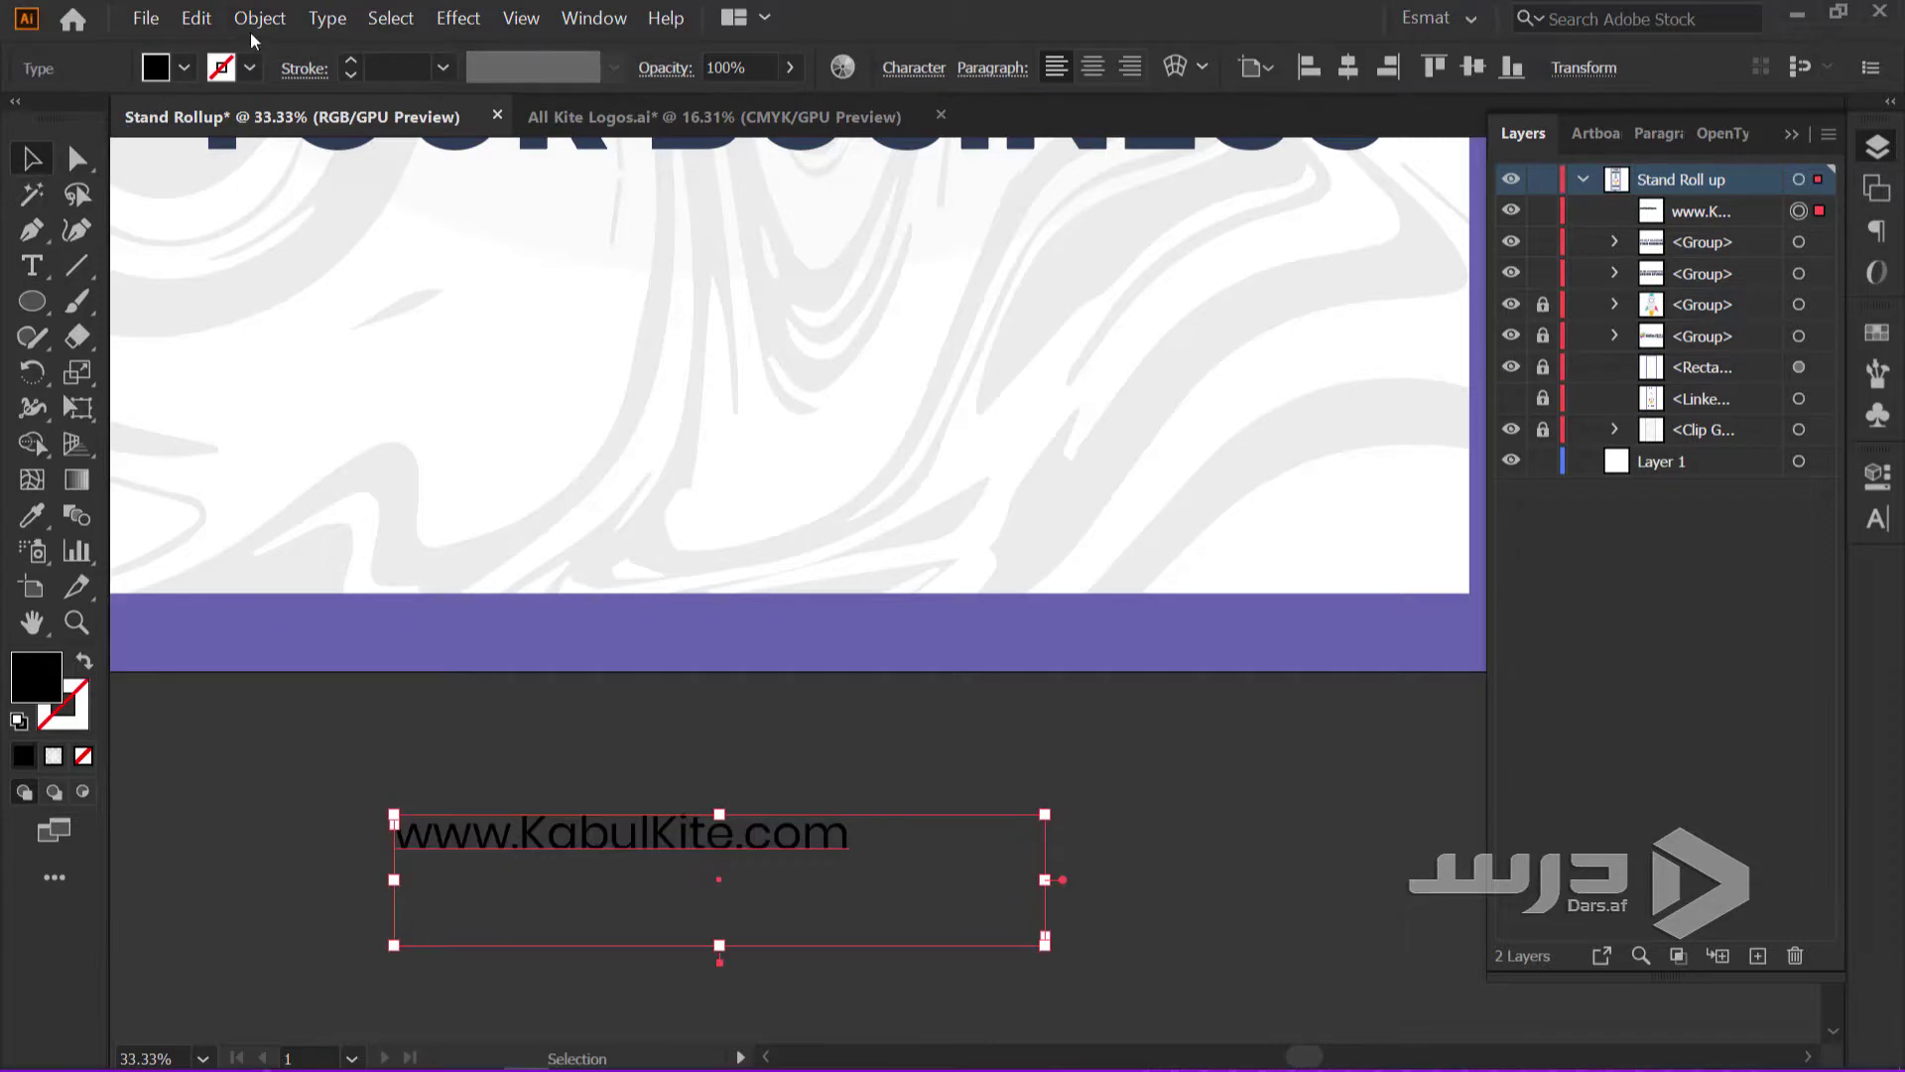
left_click(259, 18)
left_click(288, 275)
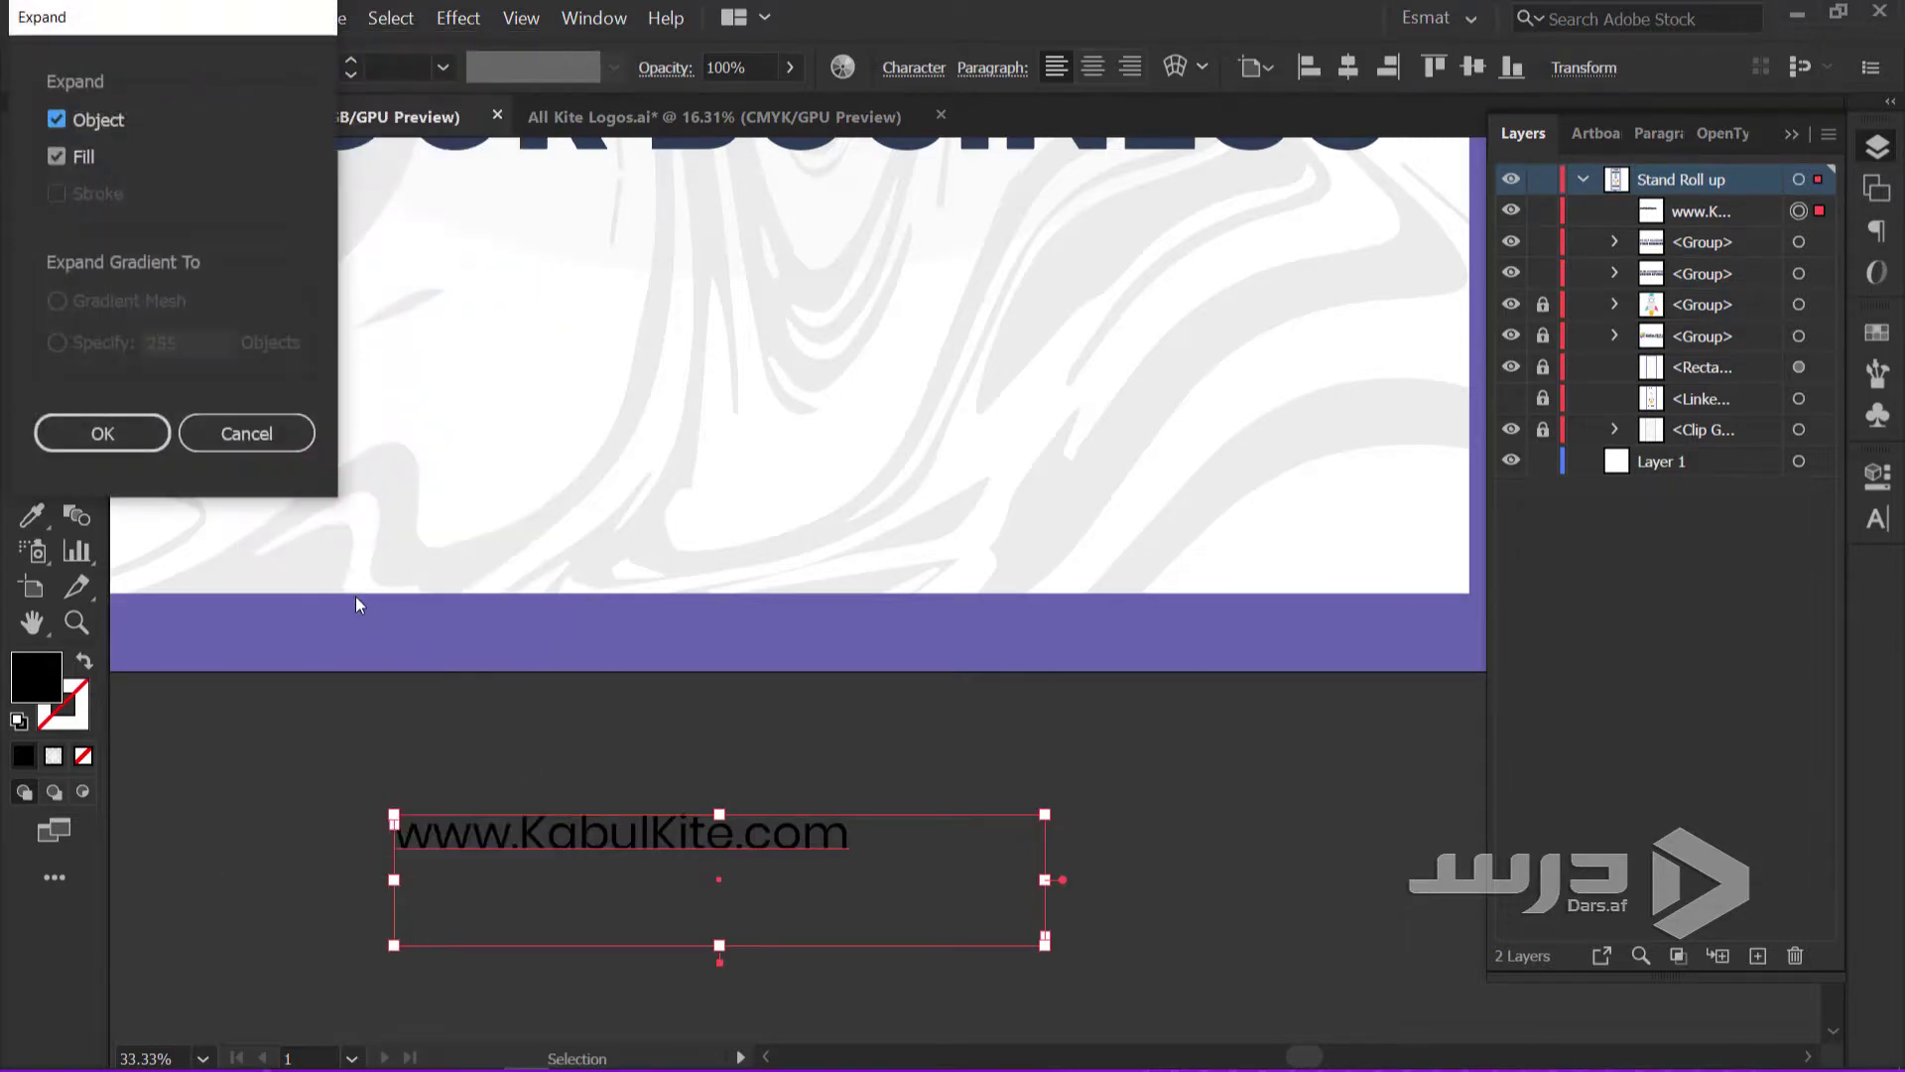
left_click(110, 434)
left_click_drag(635, 829, 619, 443)
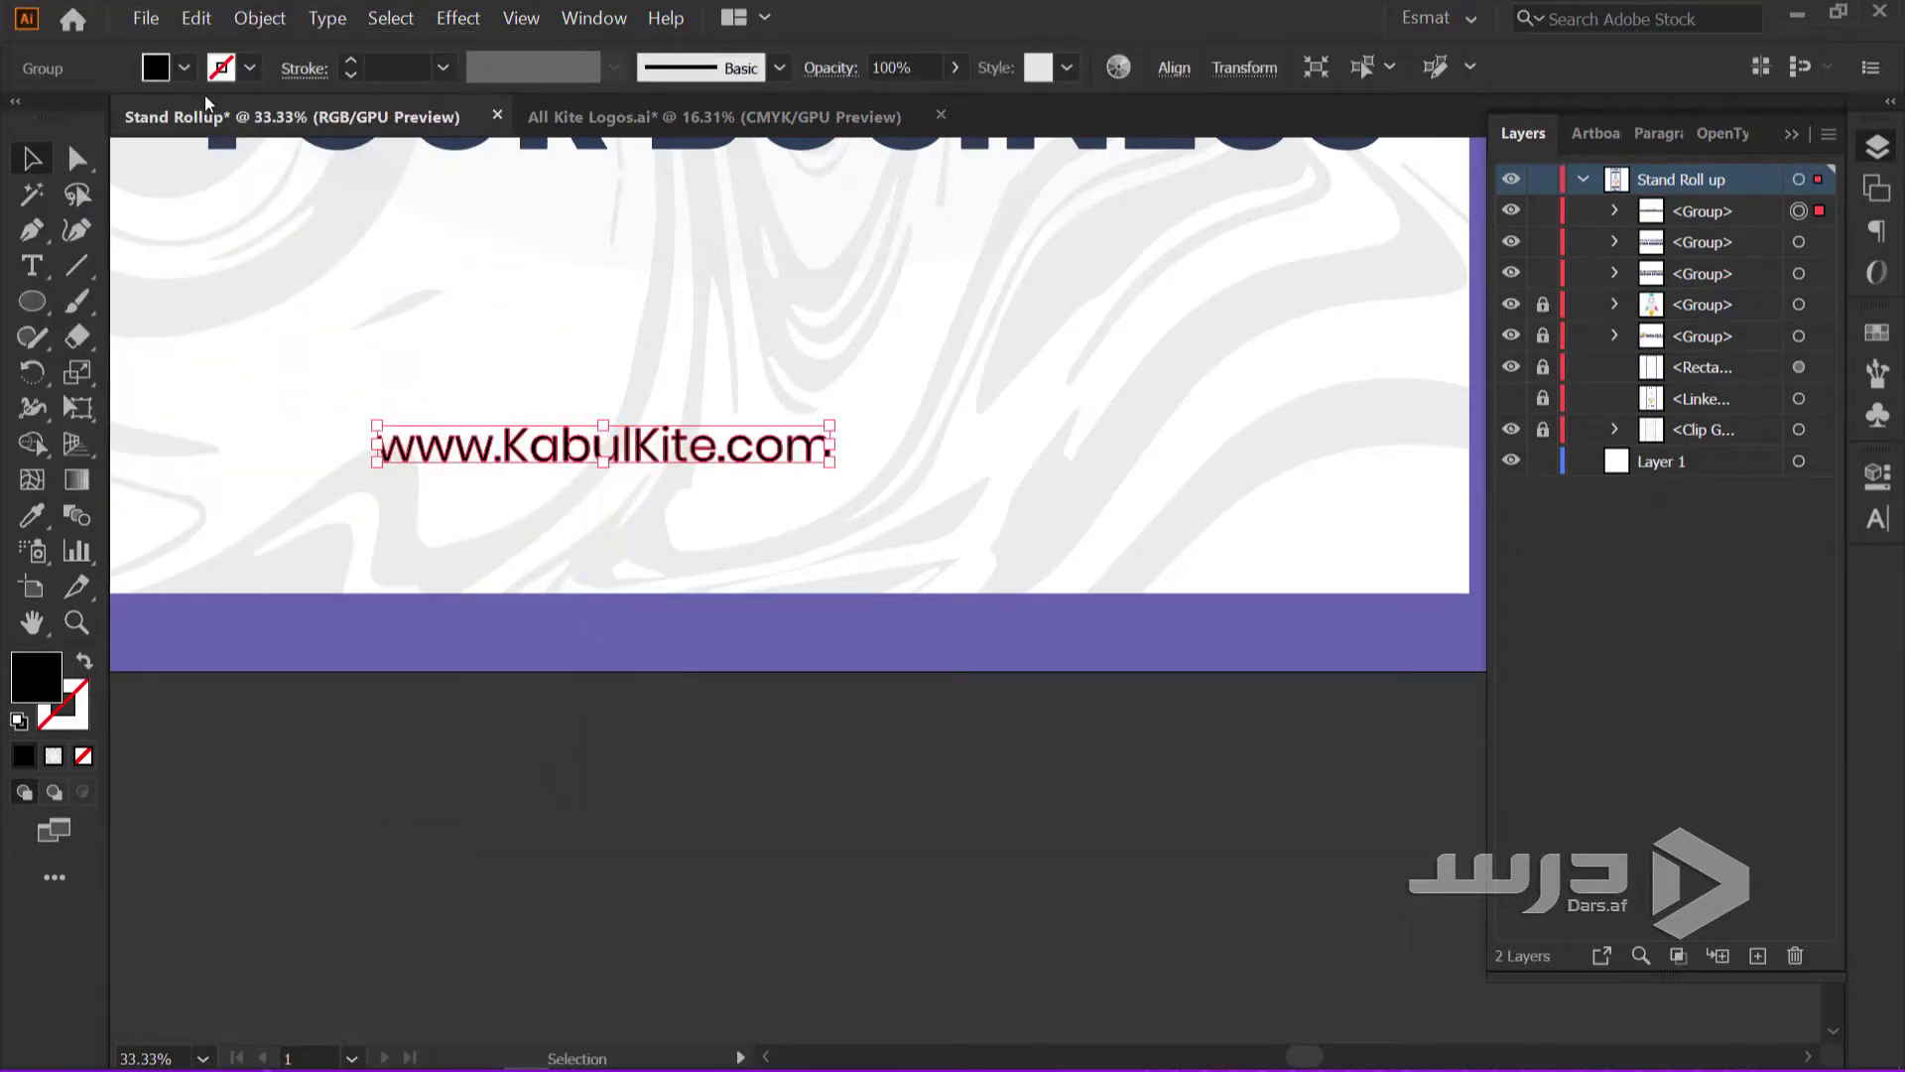
left_click(184, 69)
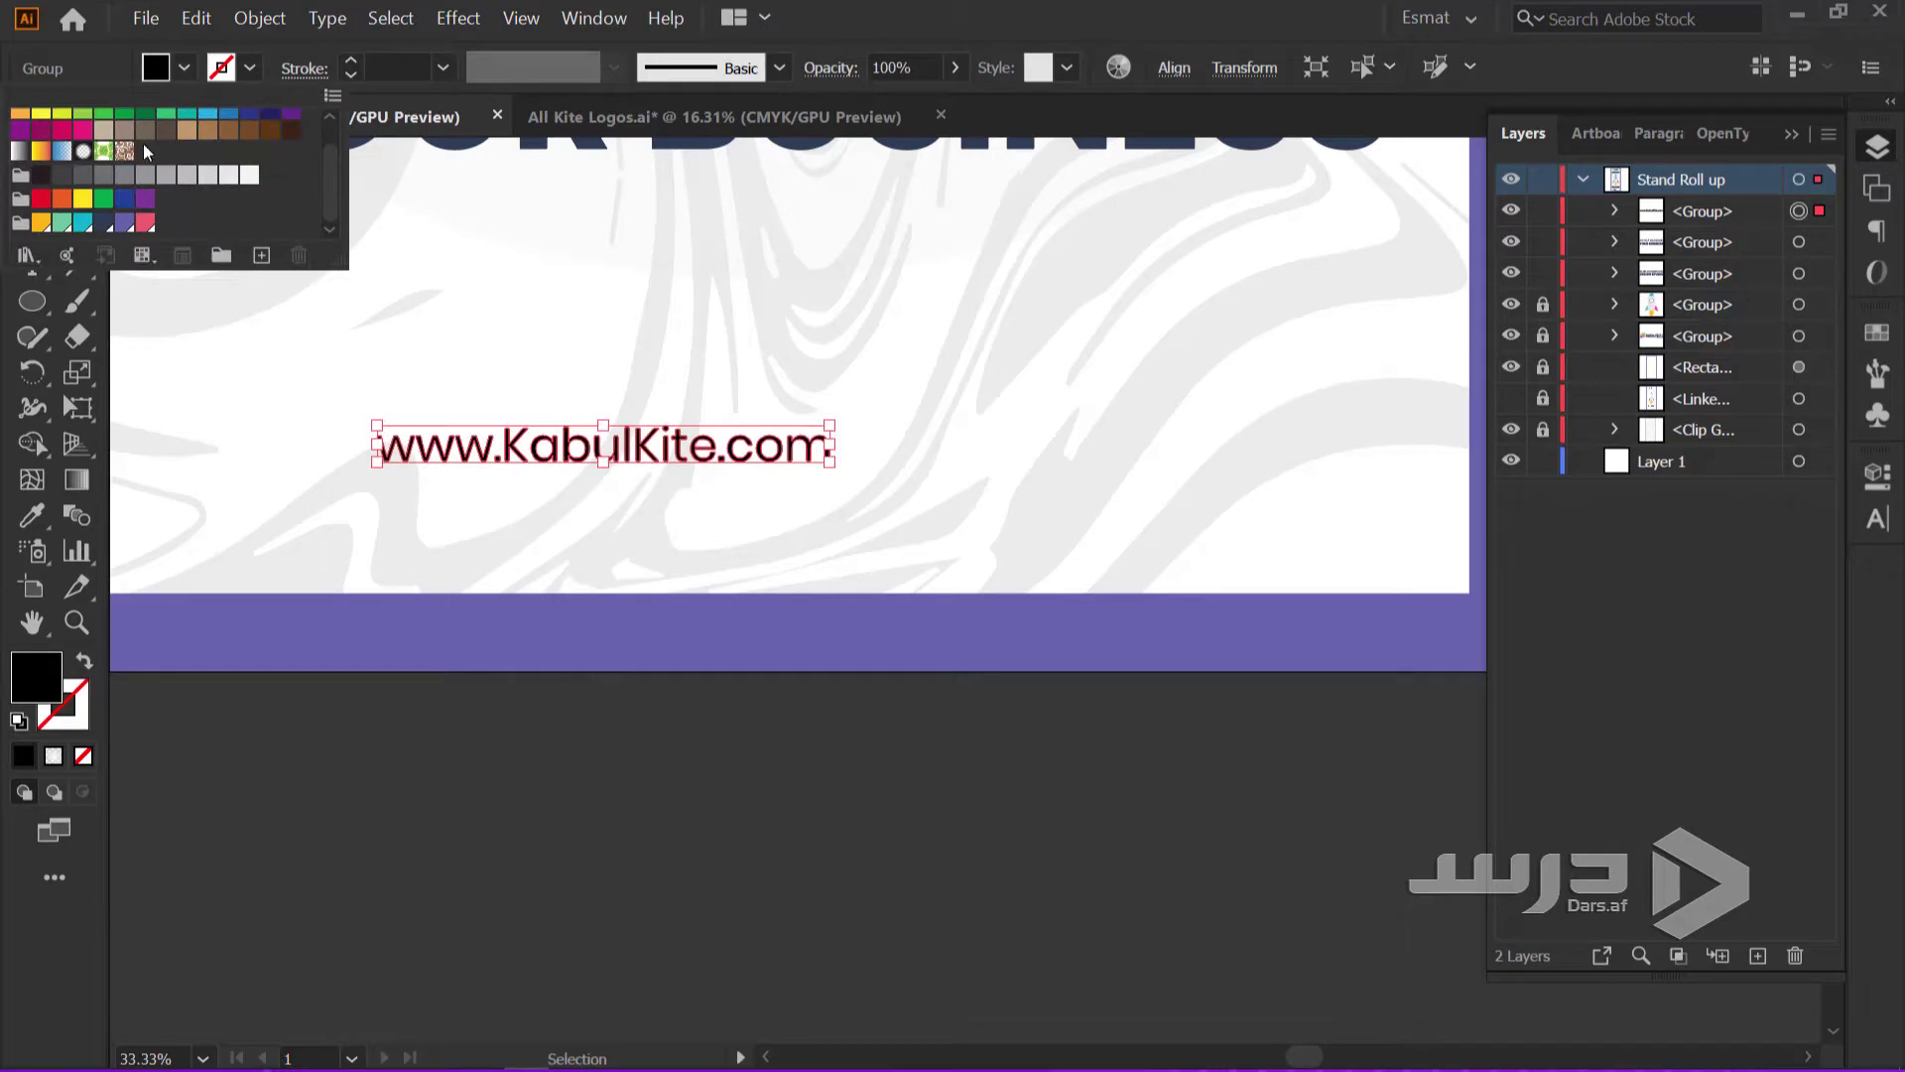
left_click(104, 224)
left_click(185, 70)
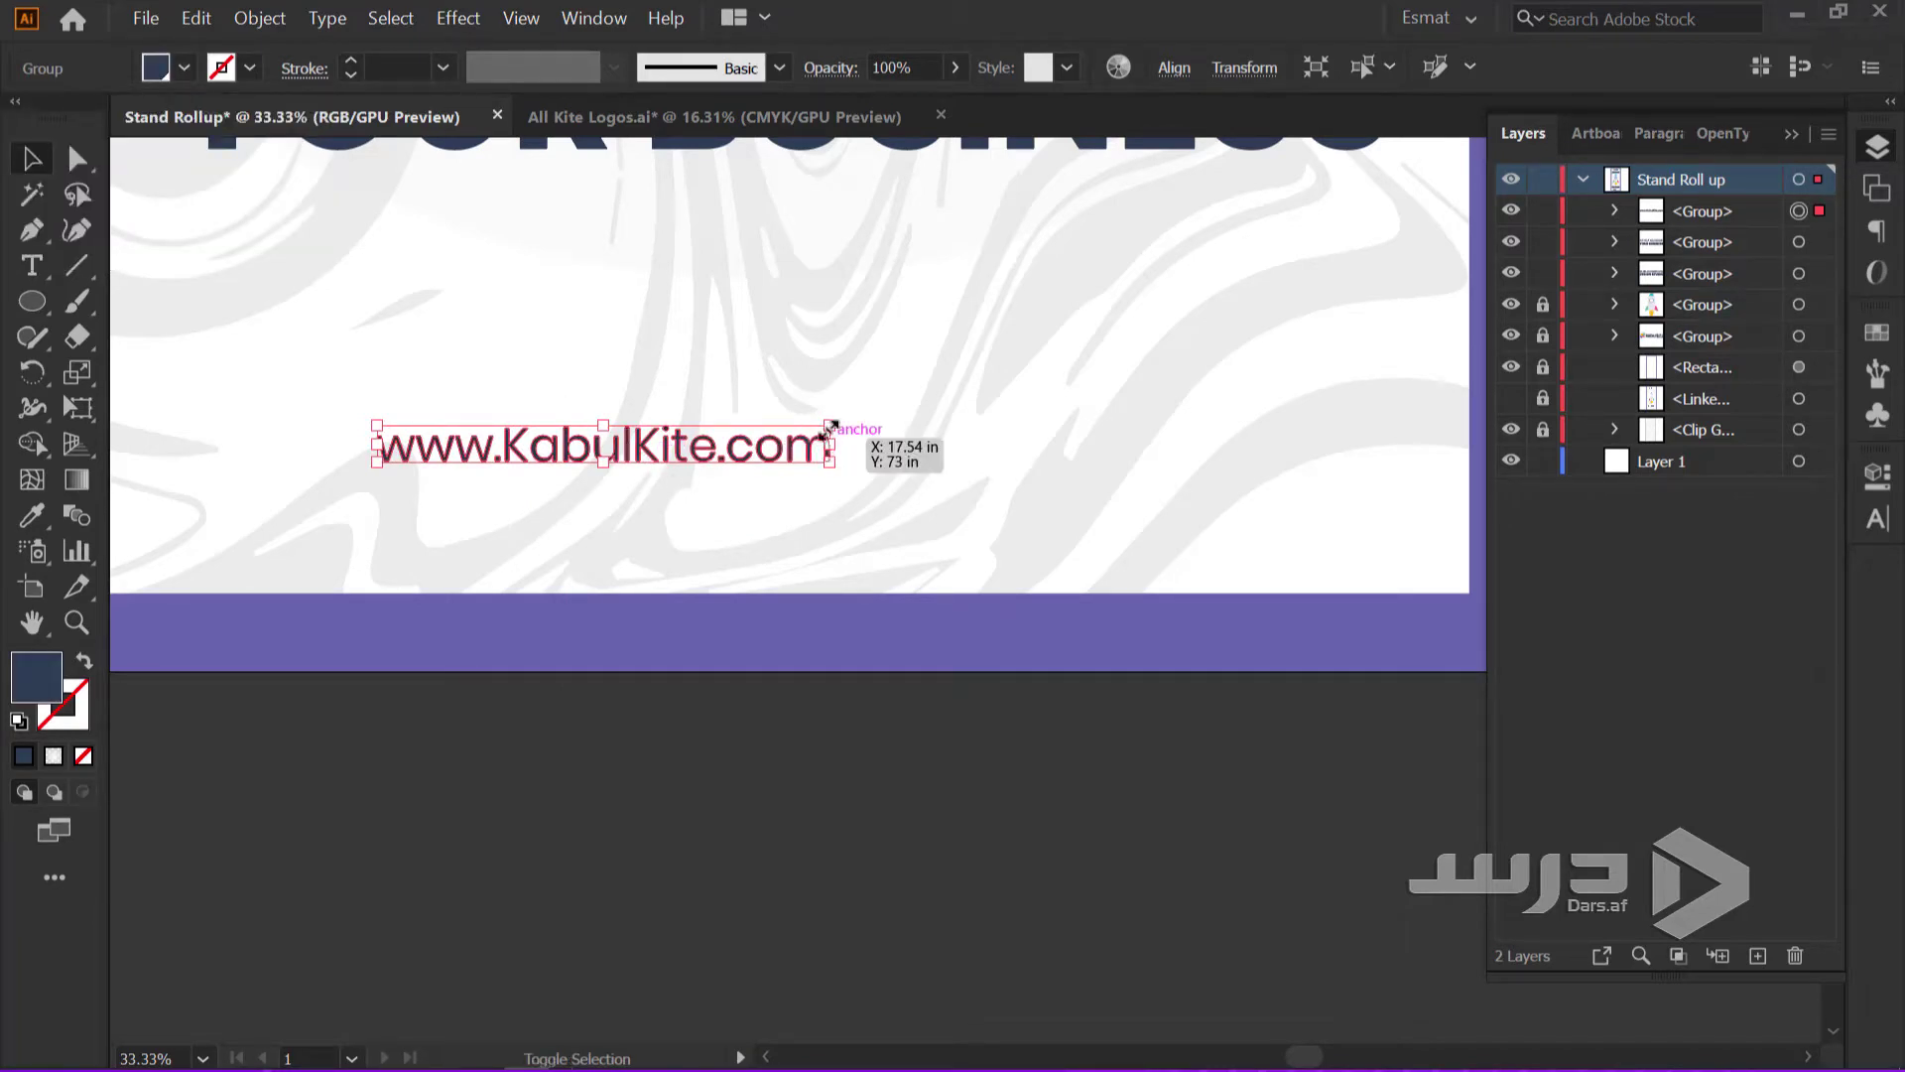
Scale the URL up and centre it horizontally on the artboard
mouse_move(827, 426)
left_mouse_down()
mouse_move(1012, 331)
mouse_move(944, 485)
left_mouse_up()
key("ctrl+minus")
key("ctrl+minus")
key("ctrl+minus")
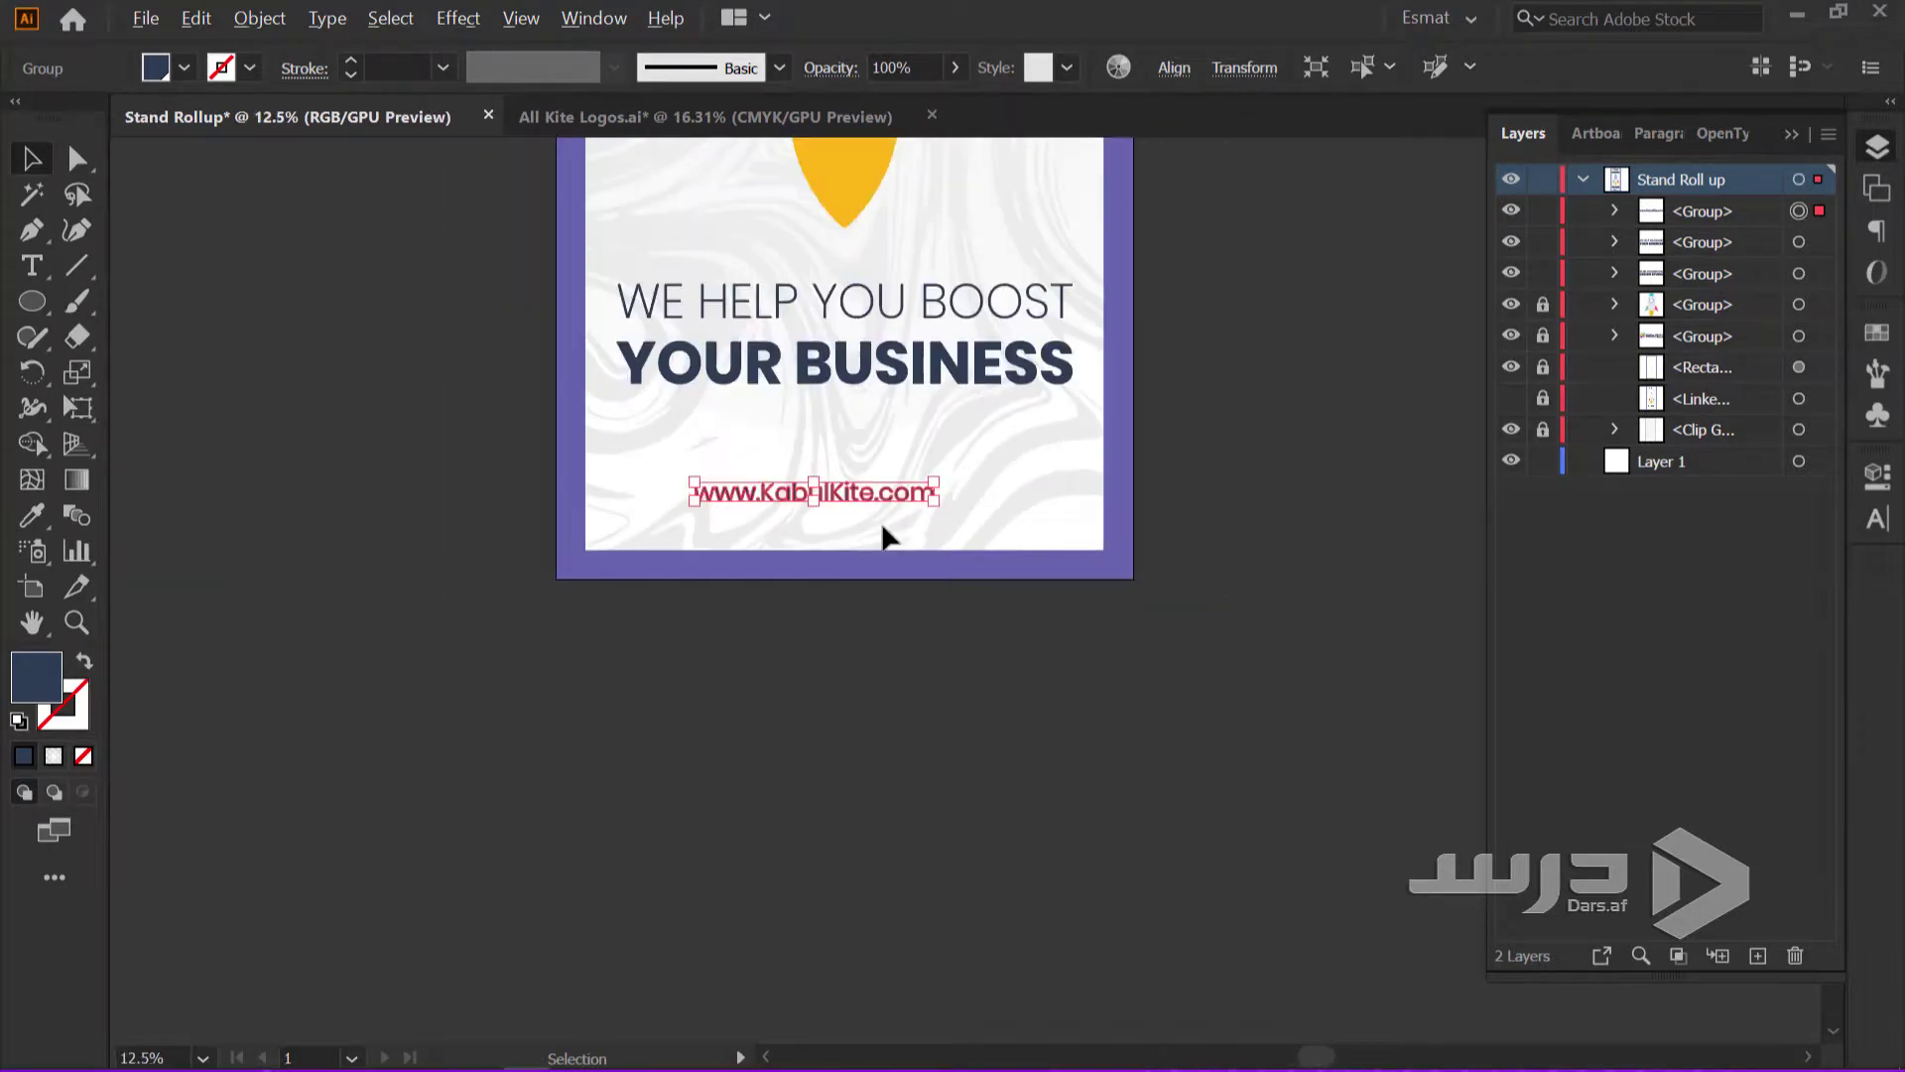
scroll(885, 535, "up", 3)
left_click(1175, 70)
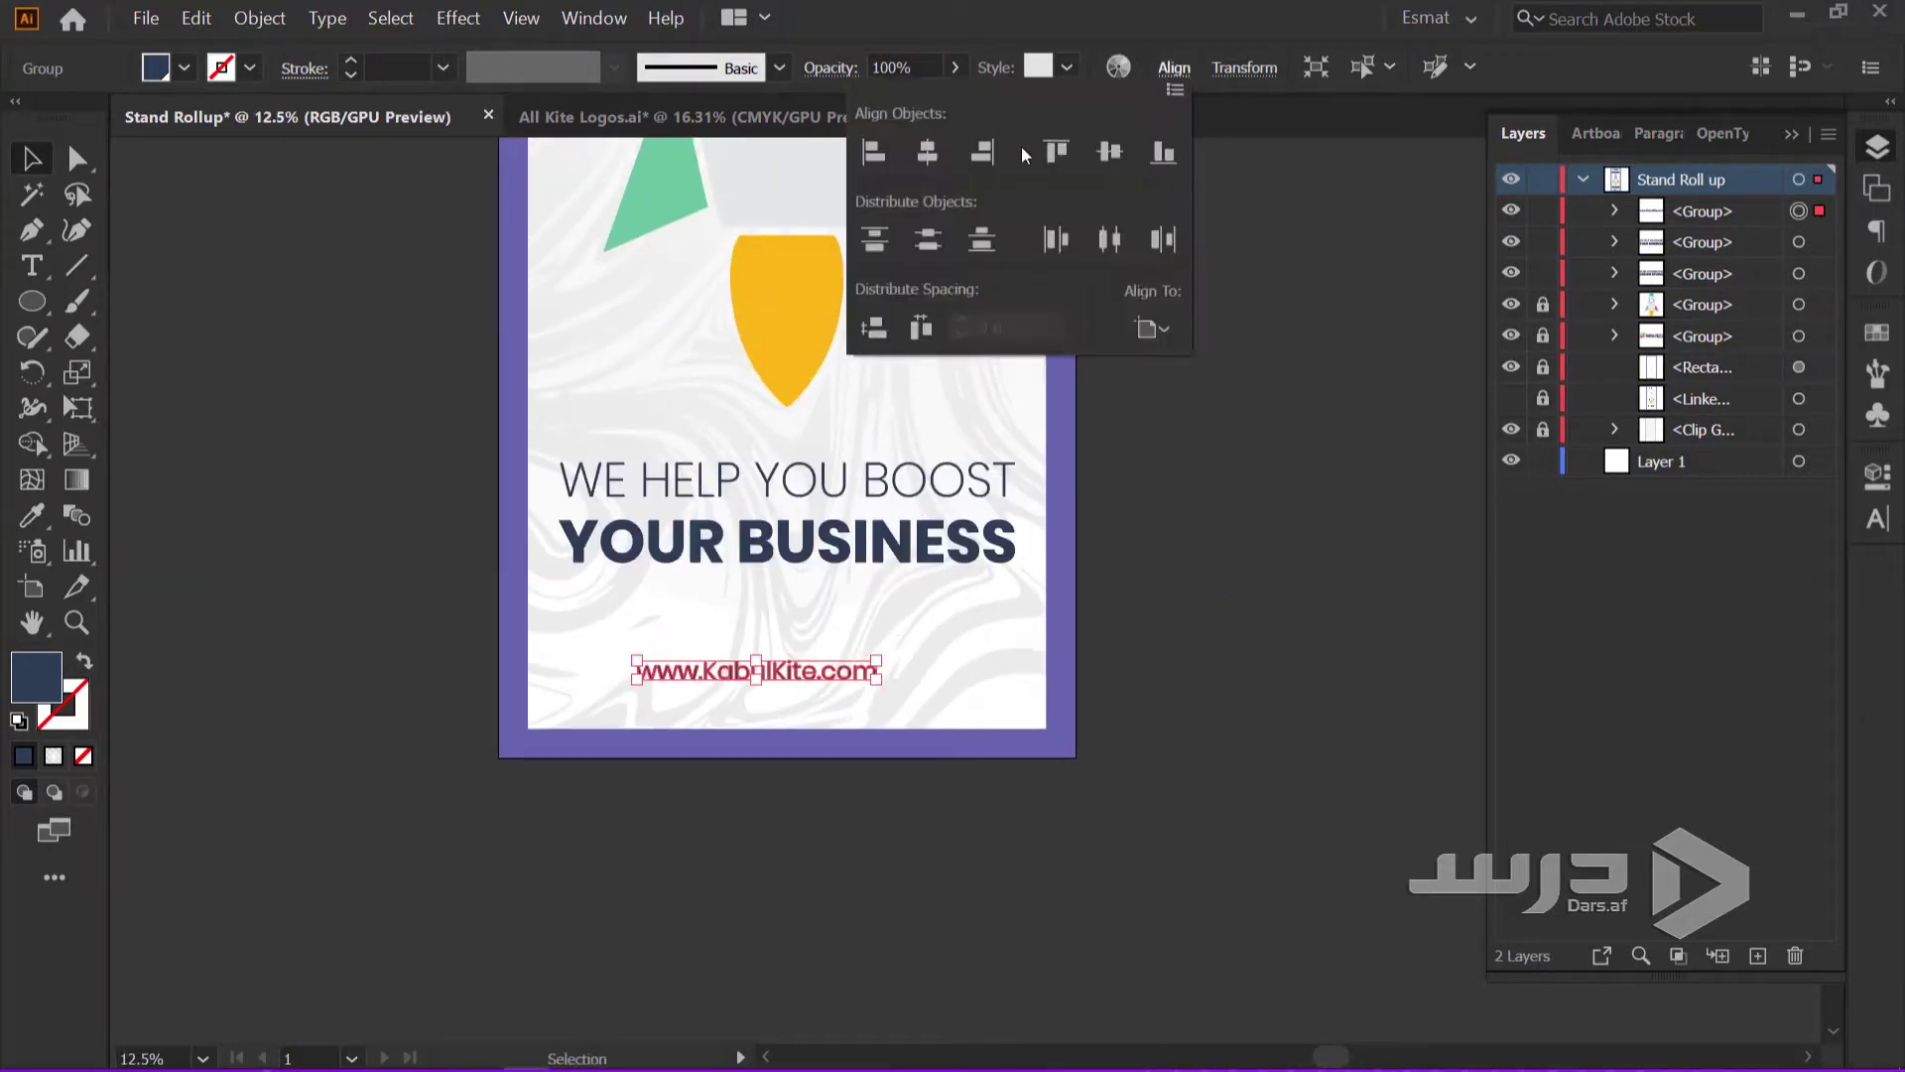
left_click(933, 156)
left_click(920, 798)
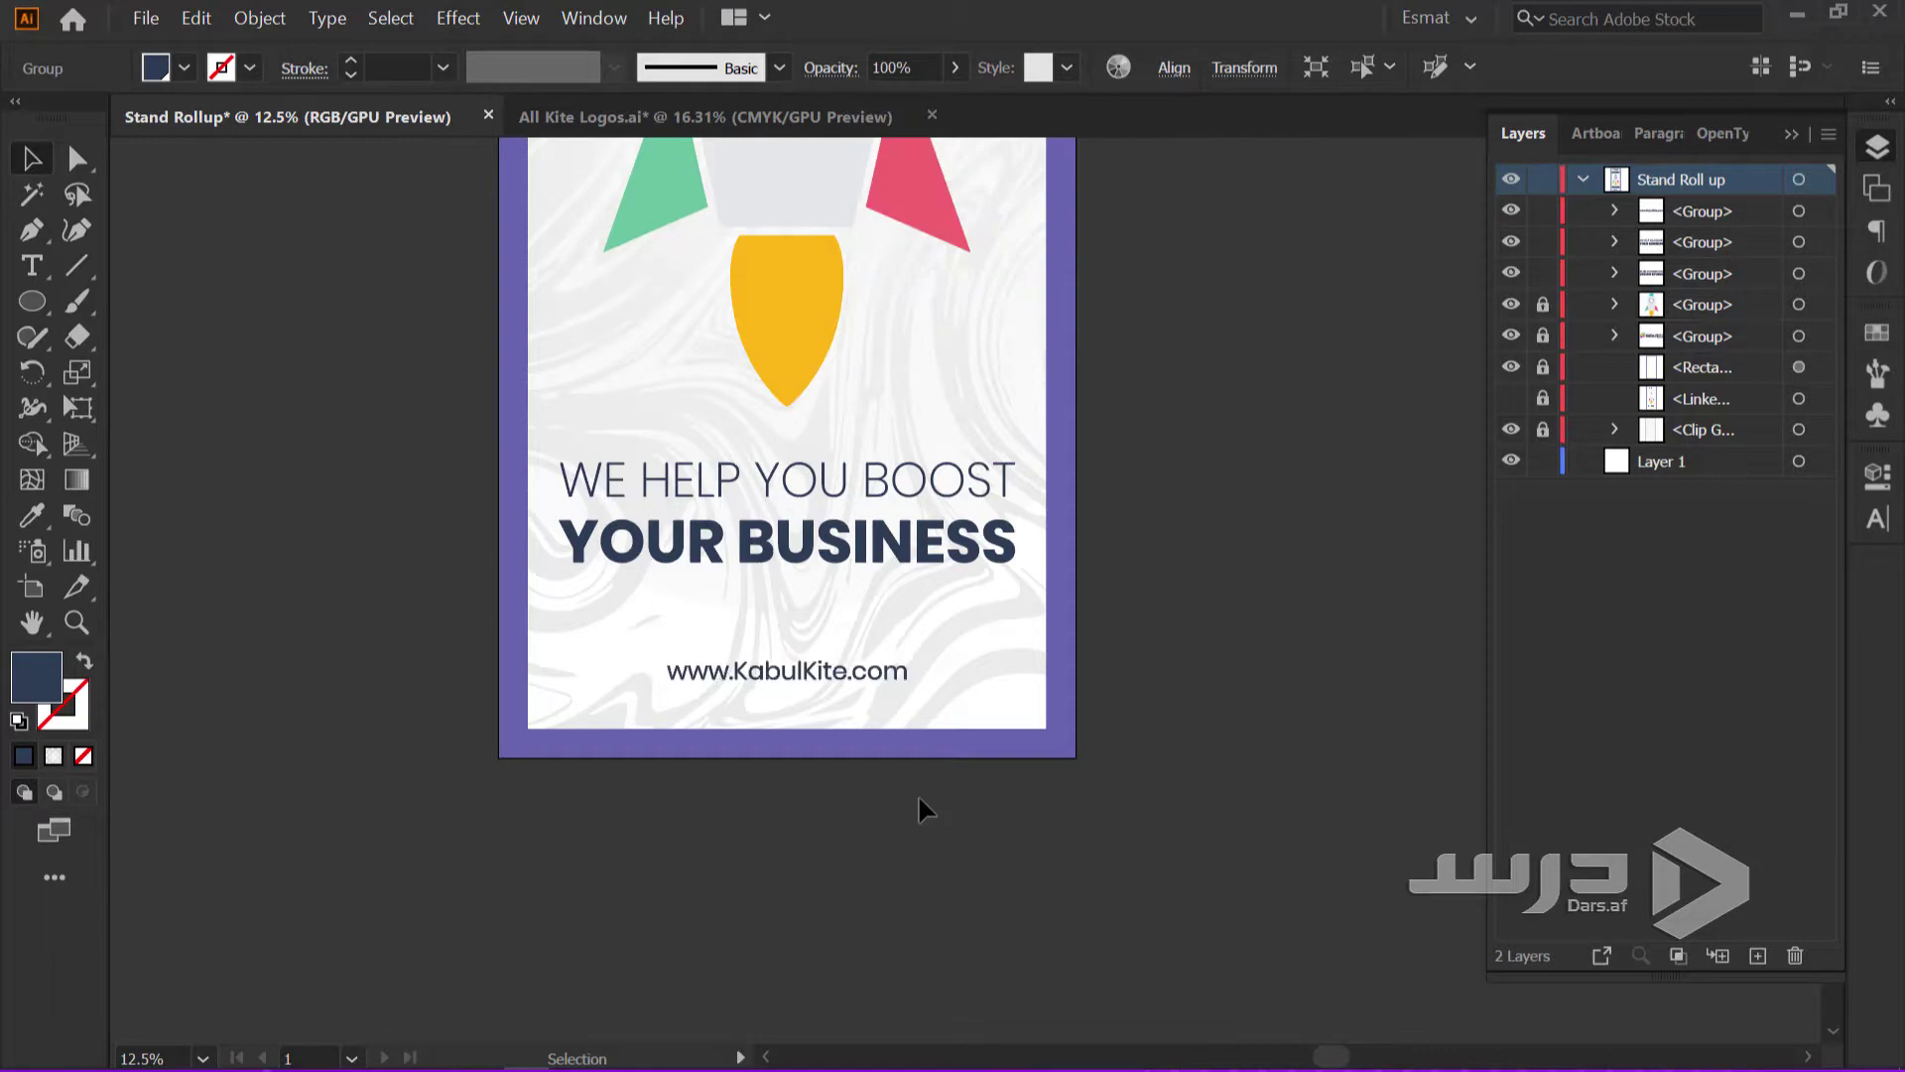
scroll(831, 733, "up", 2)
scroll(831, 732, "up", 1)
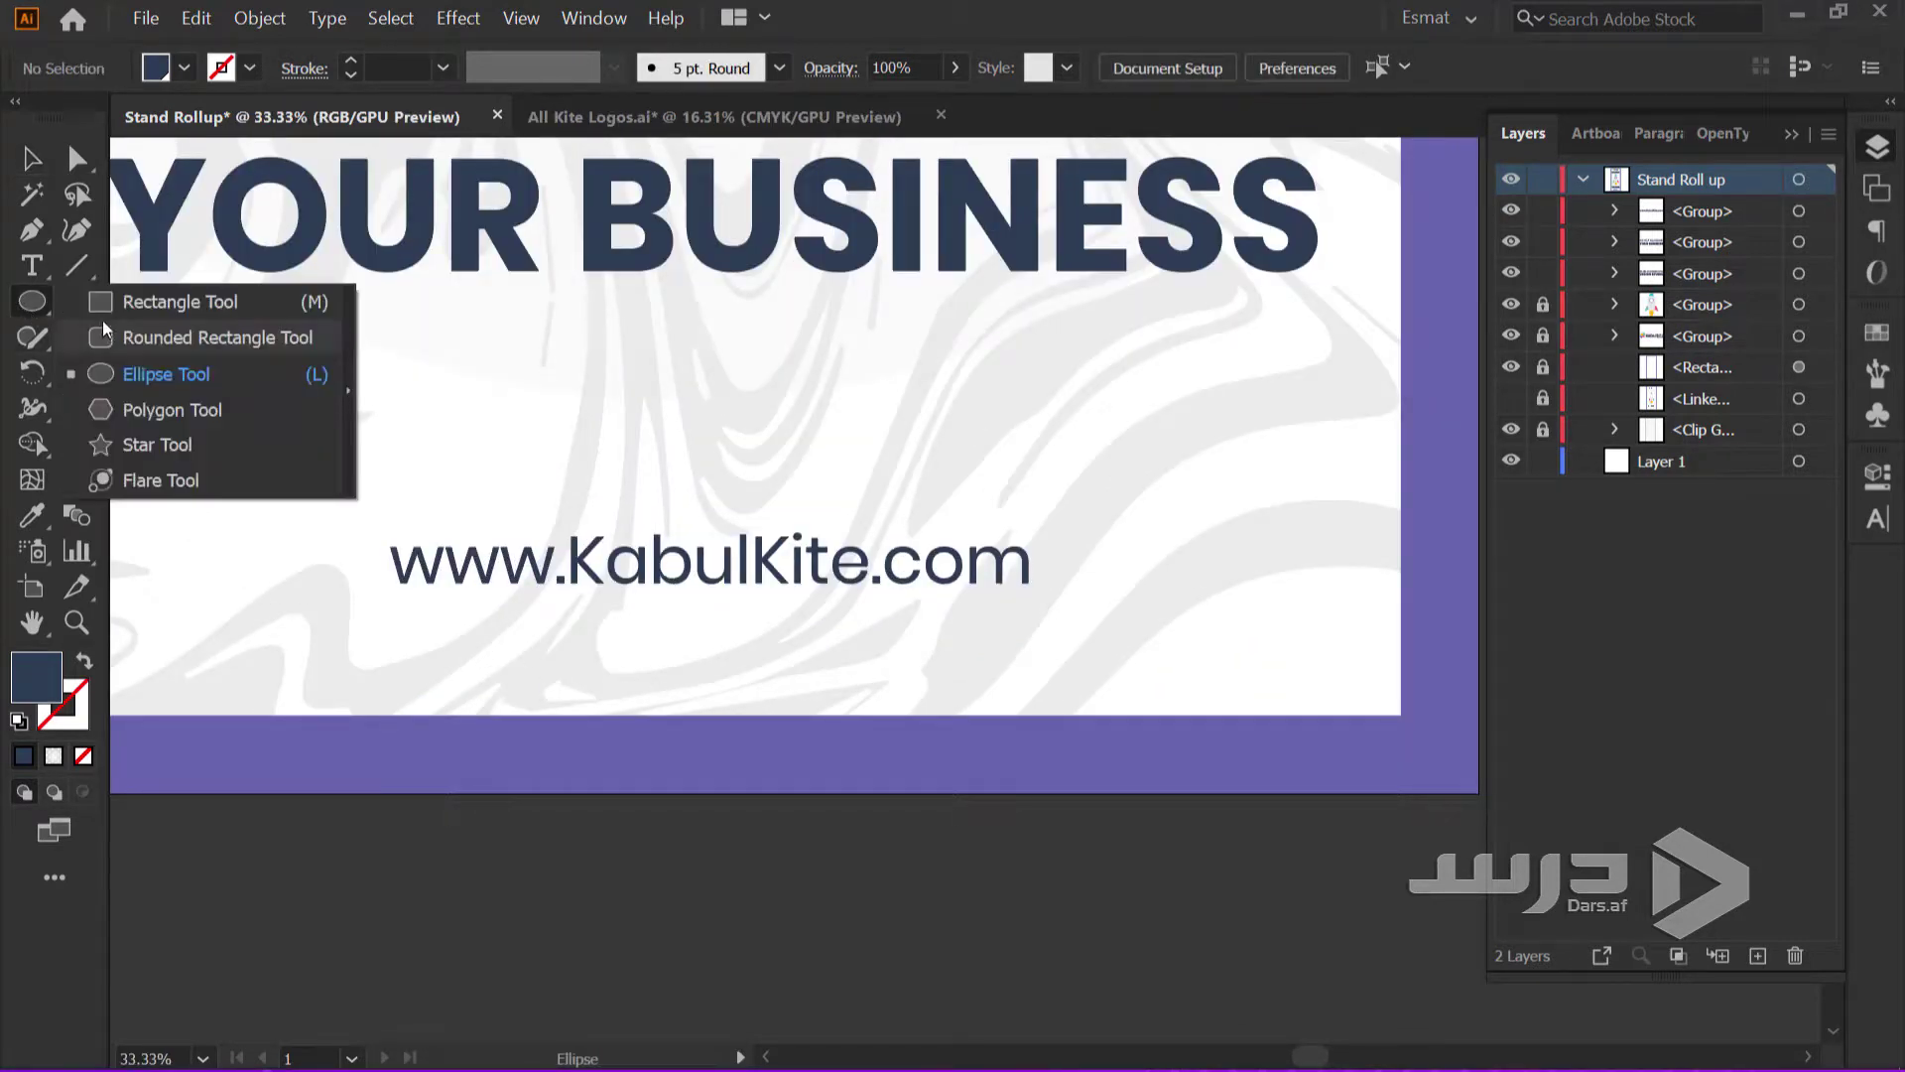
left_click_drag(22, 313, 103, 315)
scroll(484, 741, "up", 2)
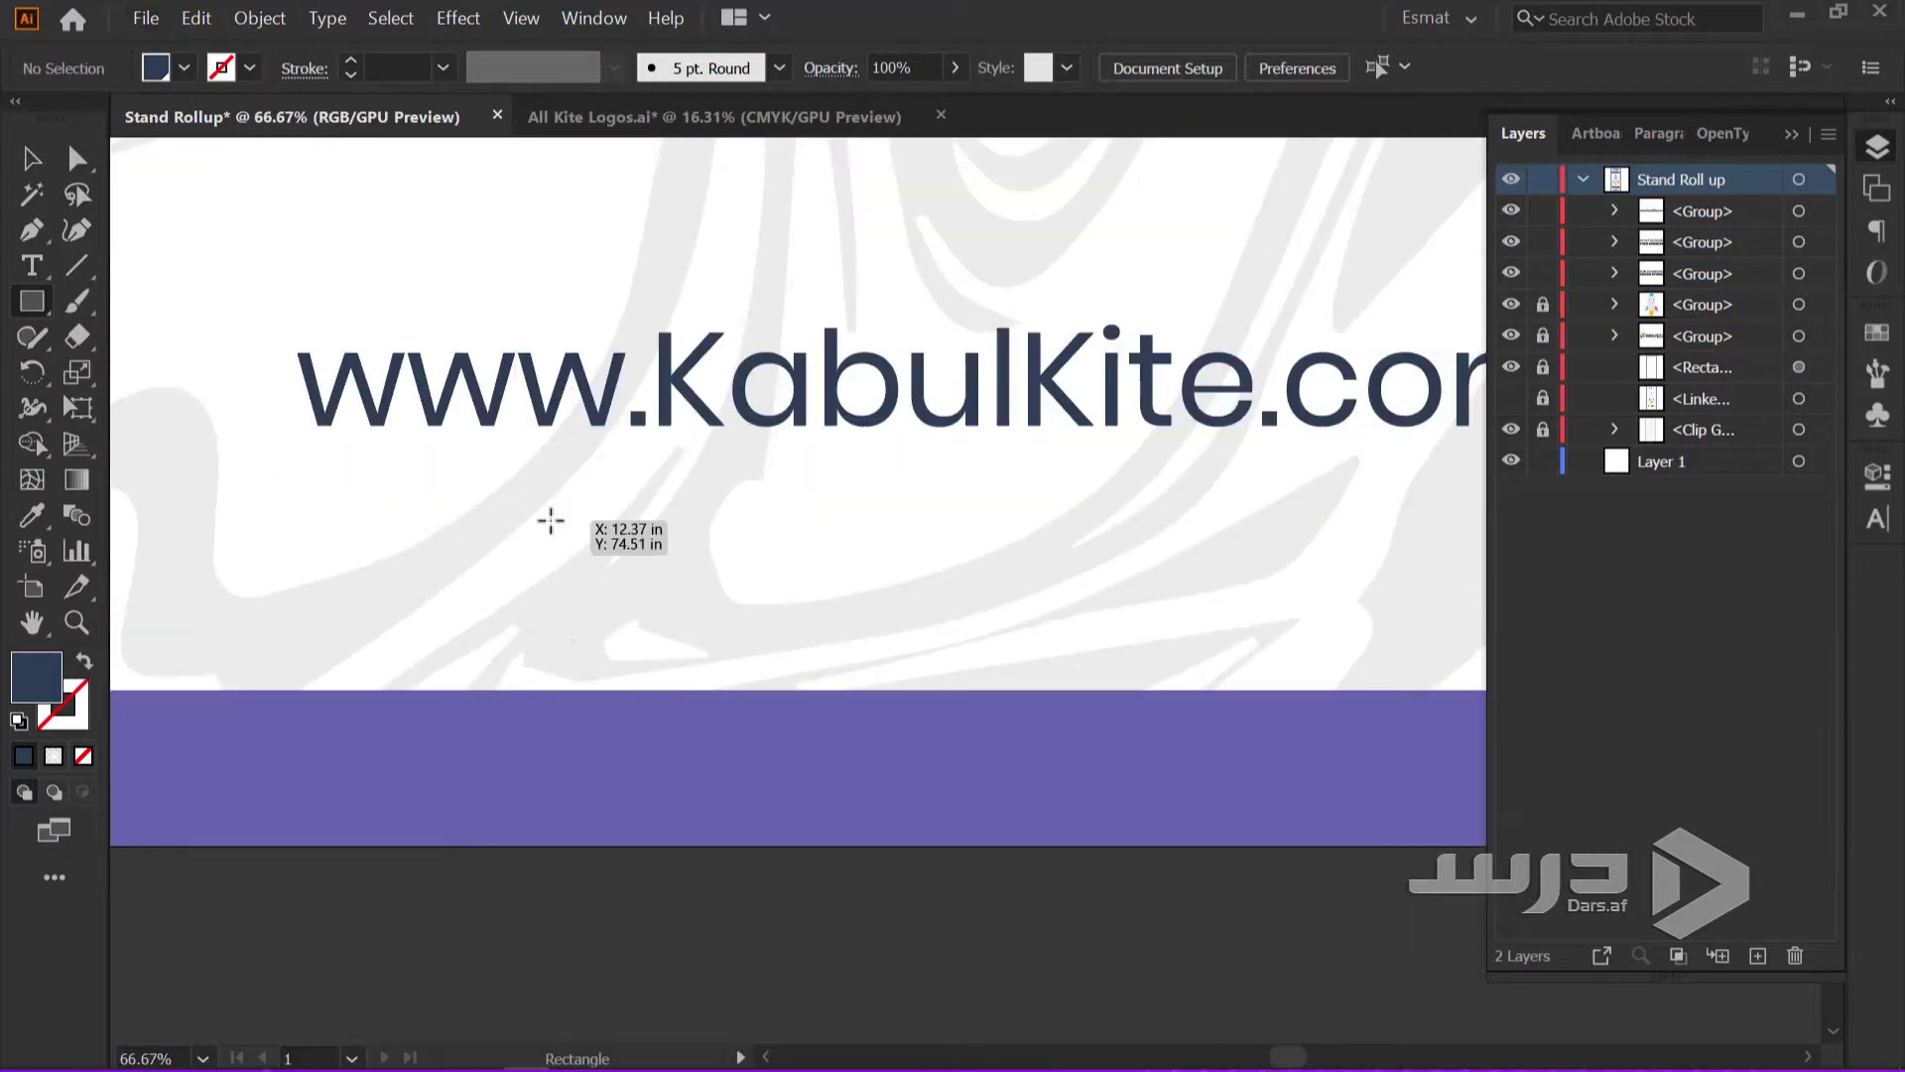
mouse_move(551, 521)
left_mouse_down()
mouse_move(621, 613)
mouse_move(710, 598)
mouse_move(665, 570)
mouse_move(664, 586)
mouse_move(992, 602)
left_mouse_up()
left_click(46, 173)
Alt-drag copies of the square to the right in a horizontal row
scroll(681, 596, "up", 4, "alt")
mouse_move(1161, 625)
left_mouse_down()
mouse_move(1278, 650)
mouse_move(1339, 632)
left_mouse_up()
scroll(936, 693, "down", 2, "alt")
scroll(742, 709, "down", 1, "alt")
left_click(849, 660)
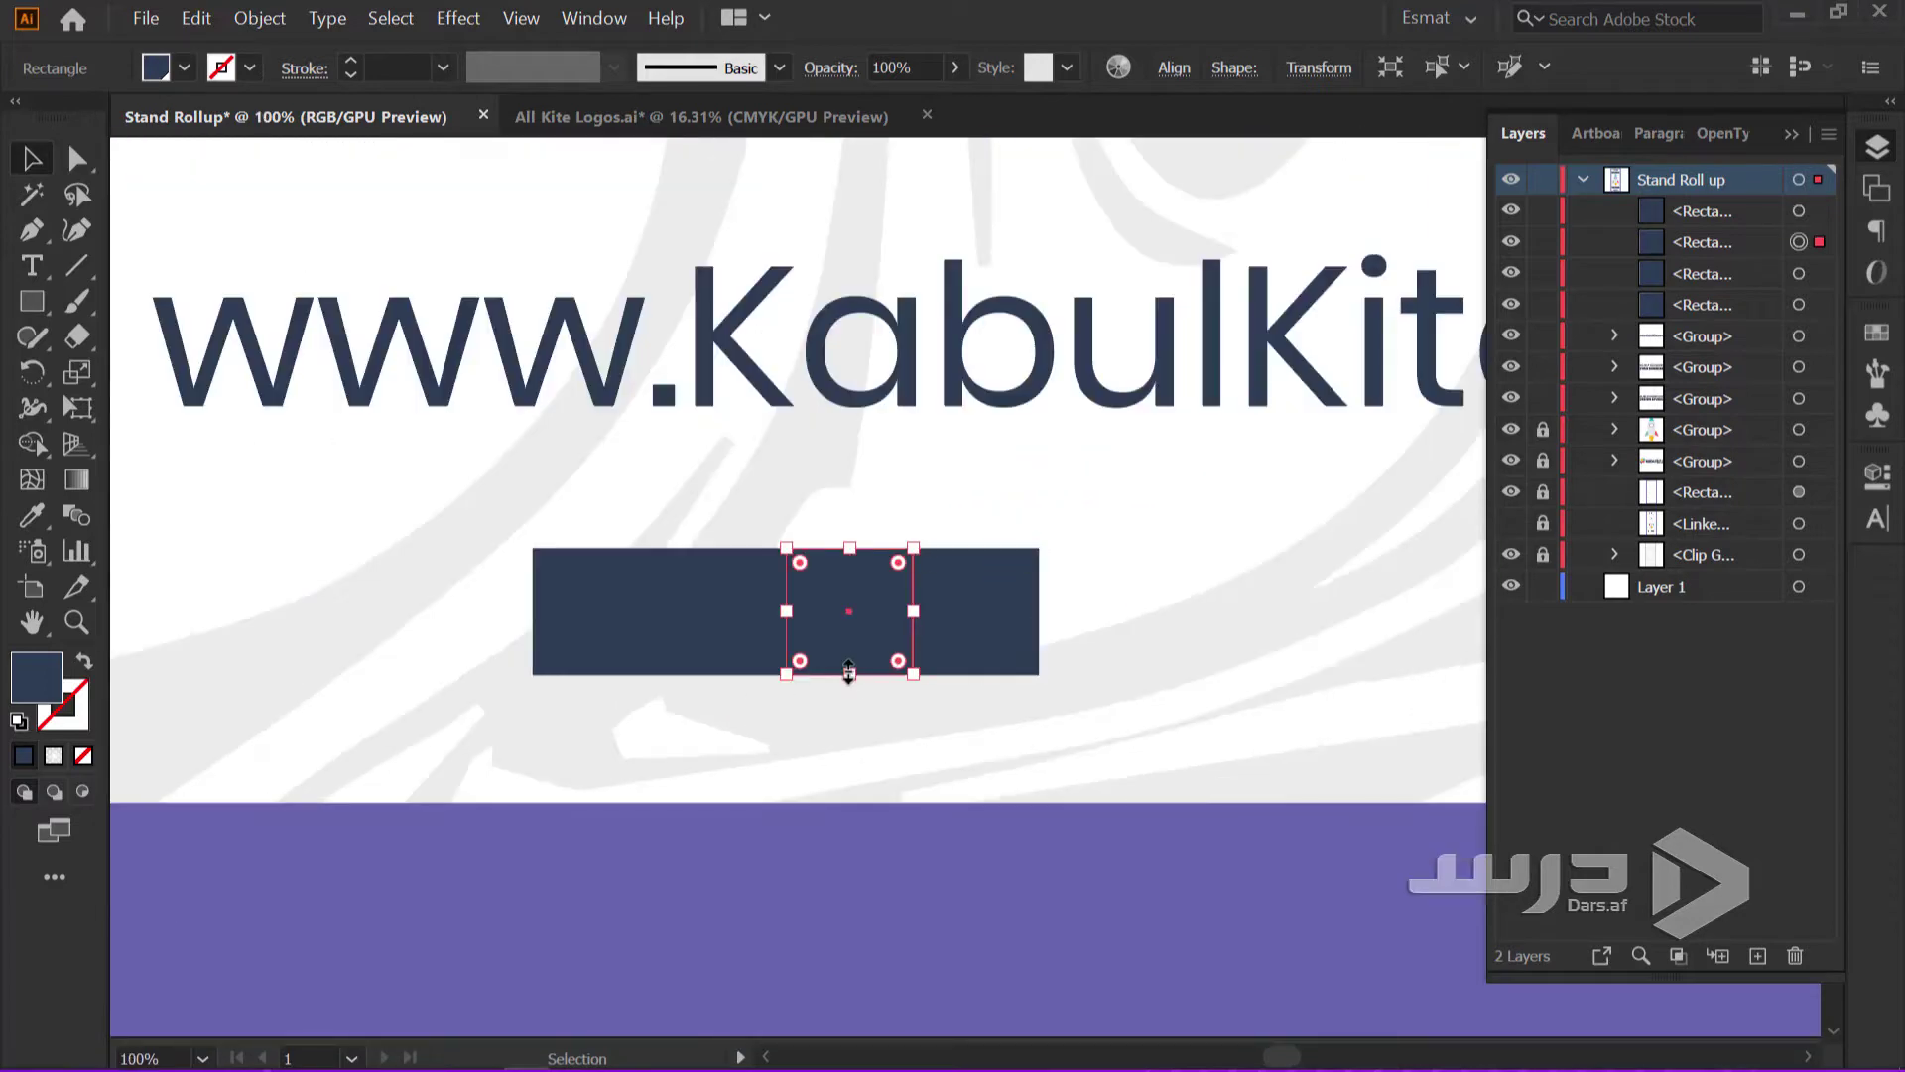
left_click_drag(843, 665, 1098, 673)
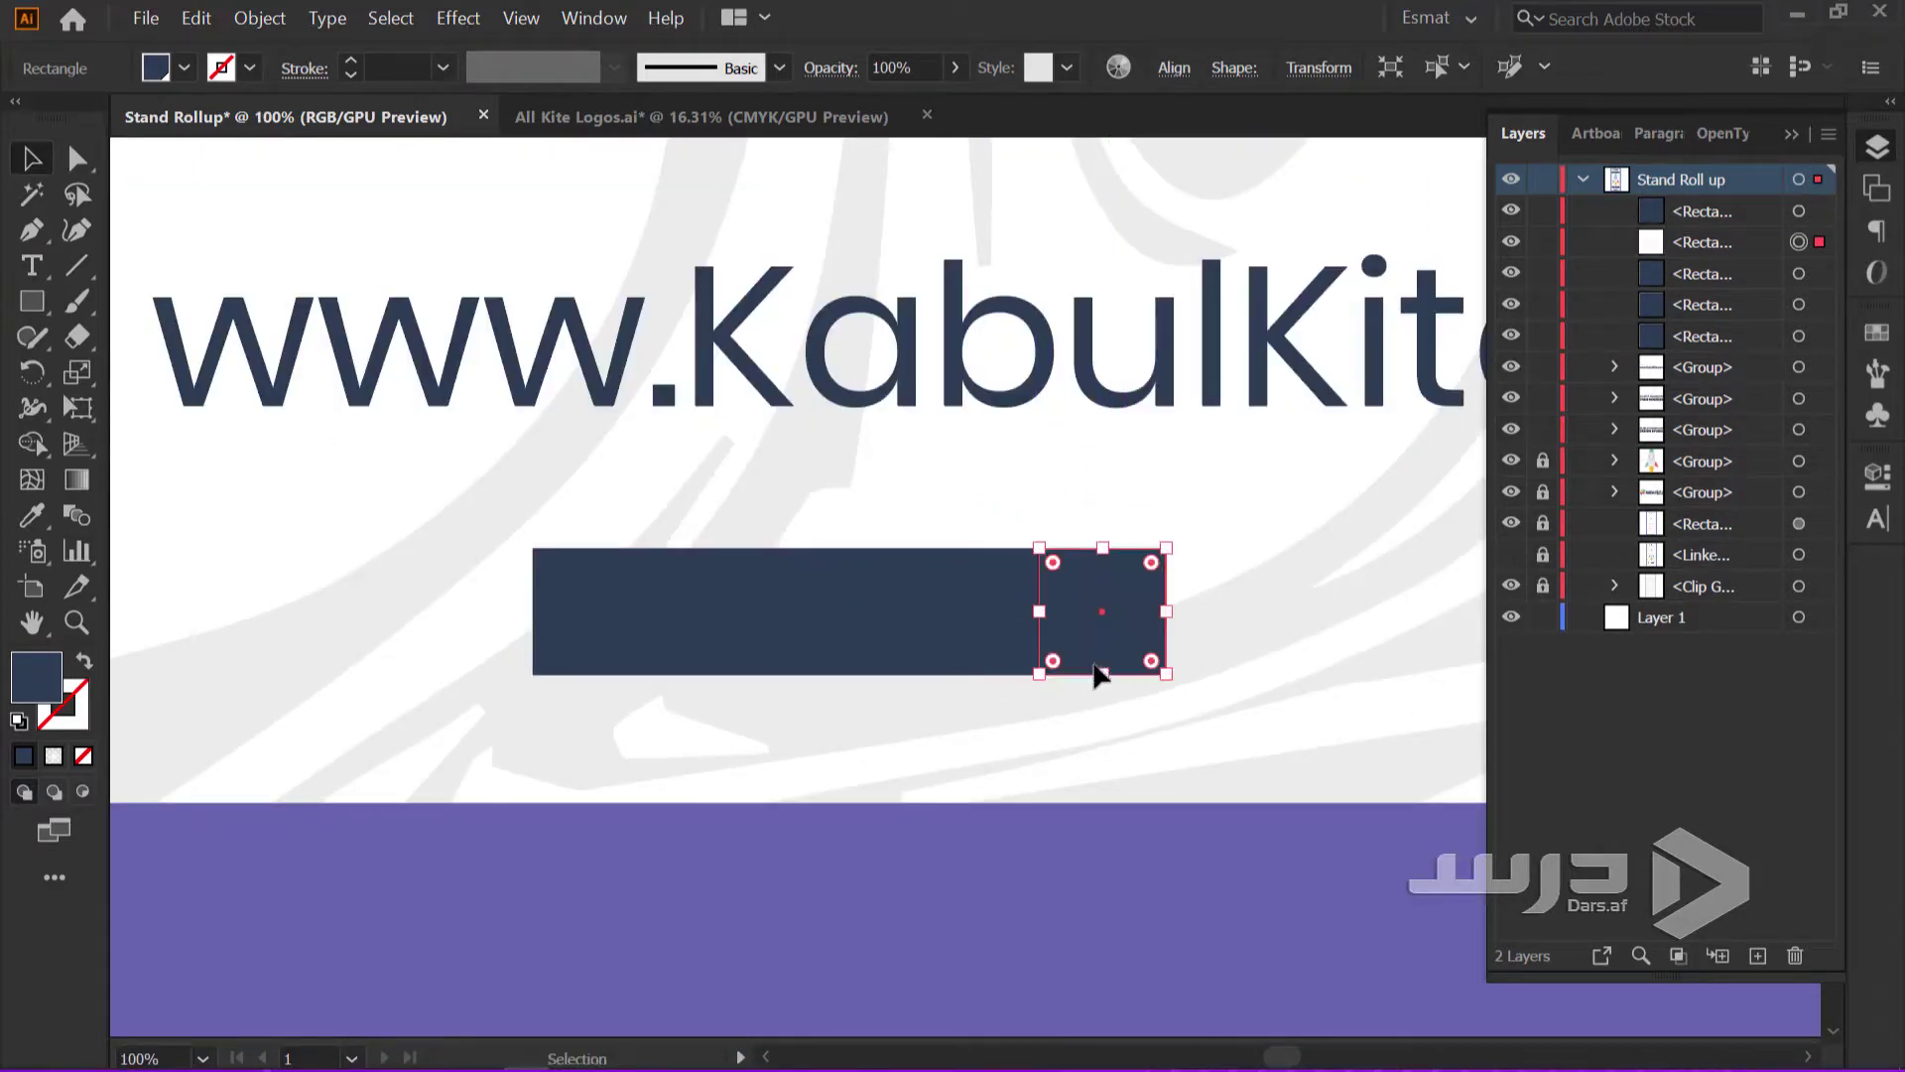
Delete the extra overlapping copies so three evenly spaced squares remain
left_click(957, 635)
left_click(712, 643)
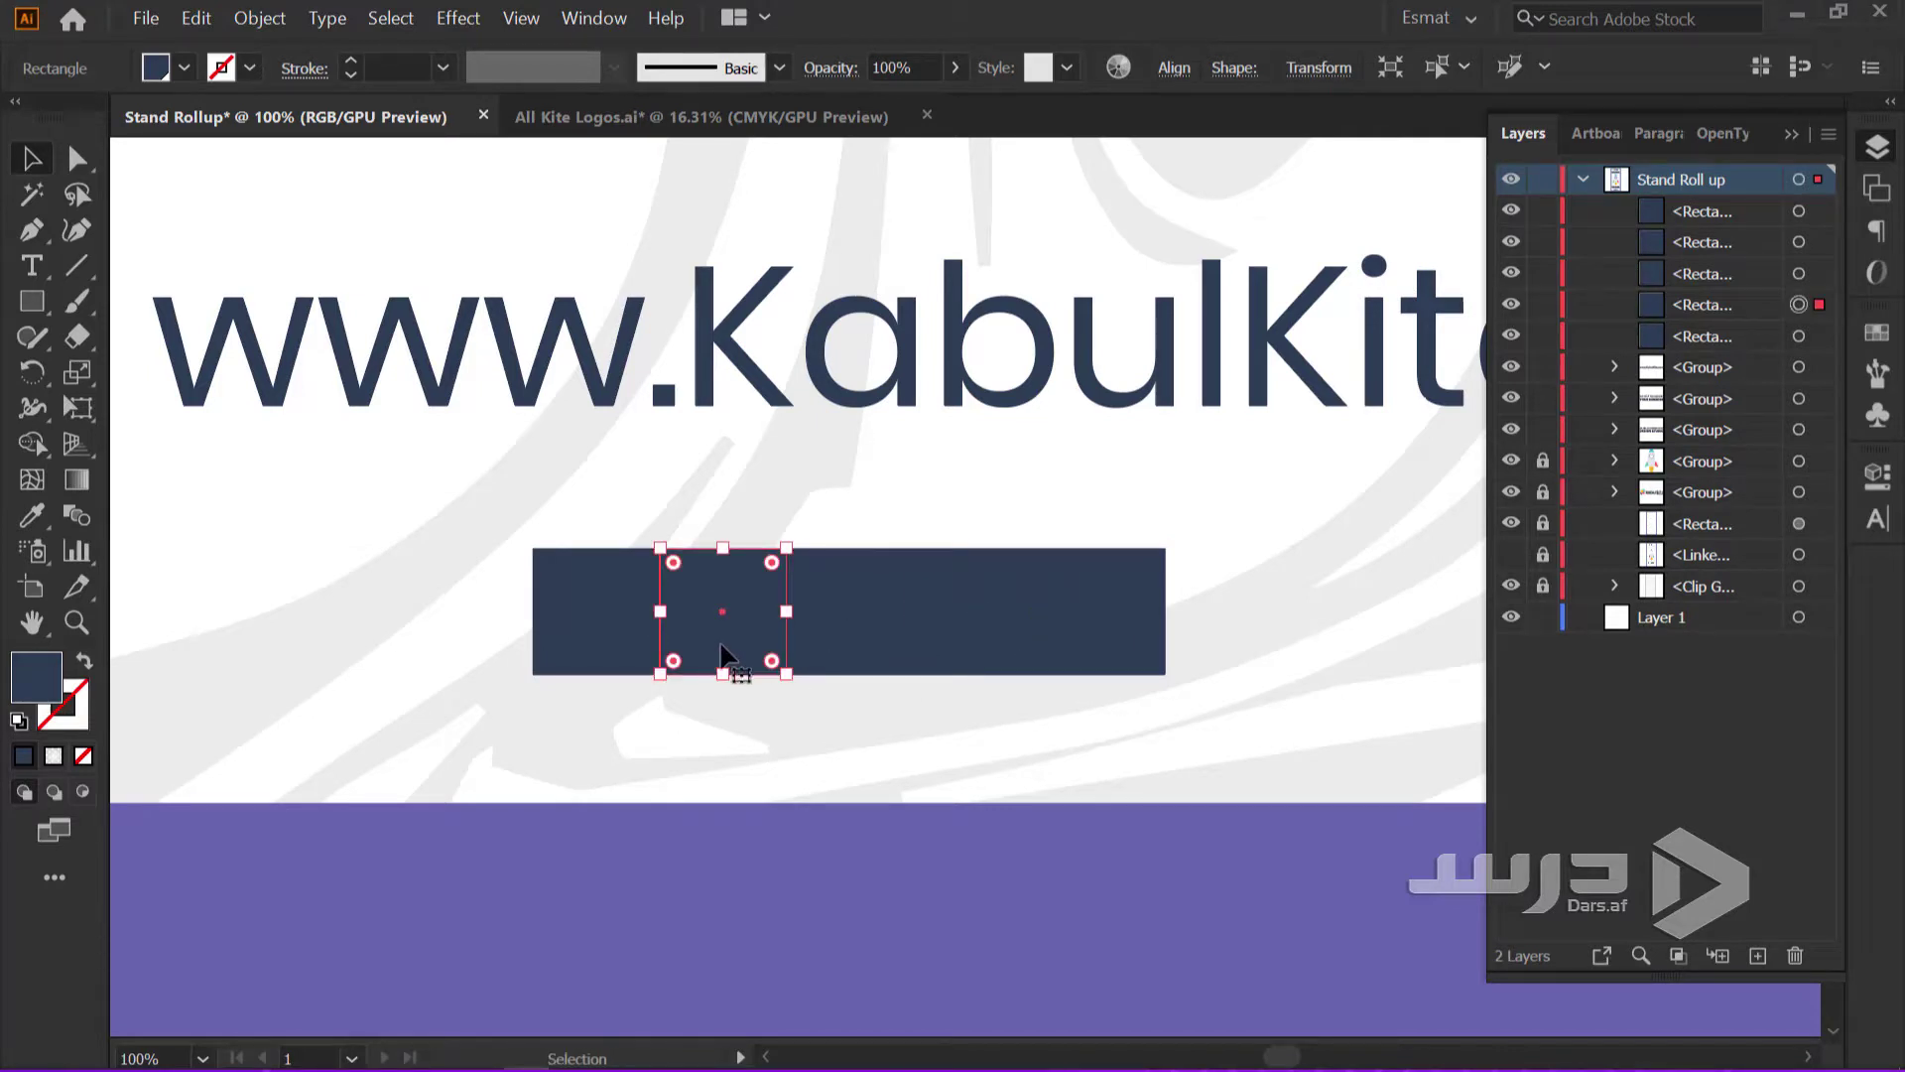
key("Delete")
left_click(953, 611)
key("Delete")
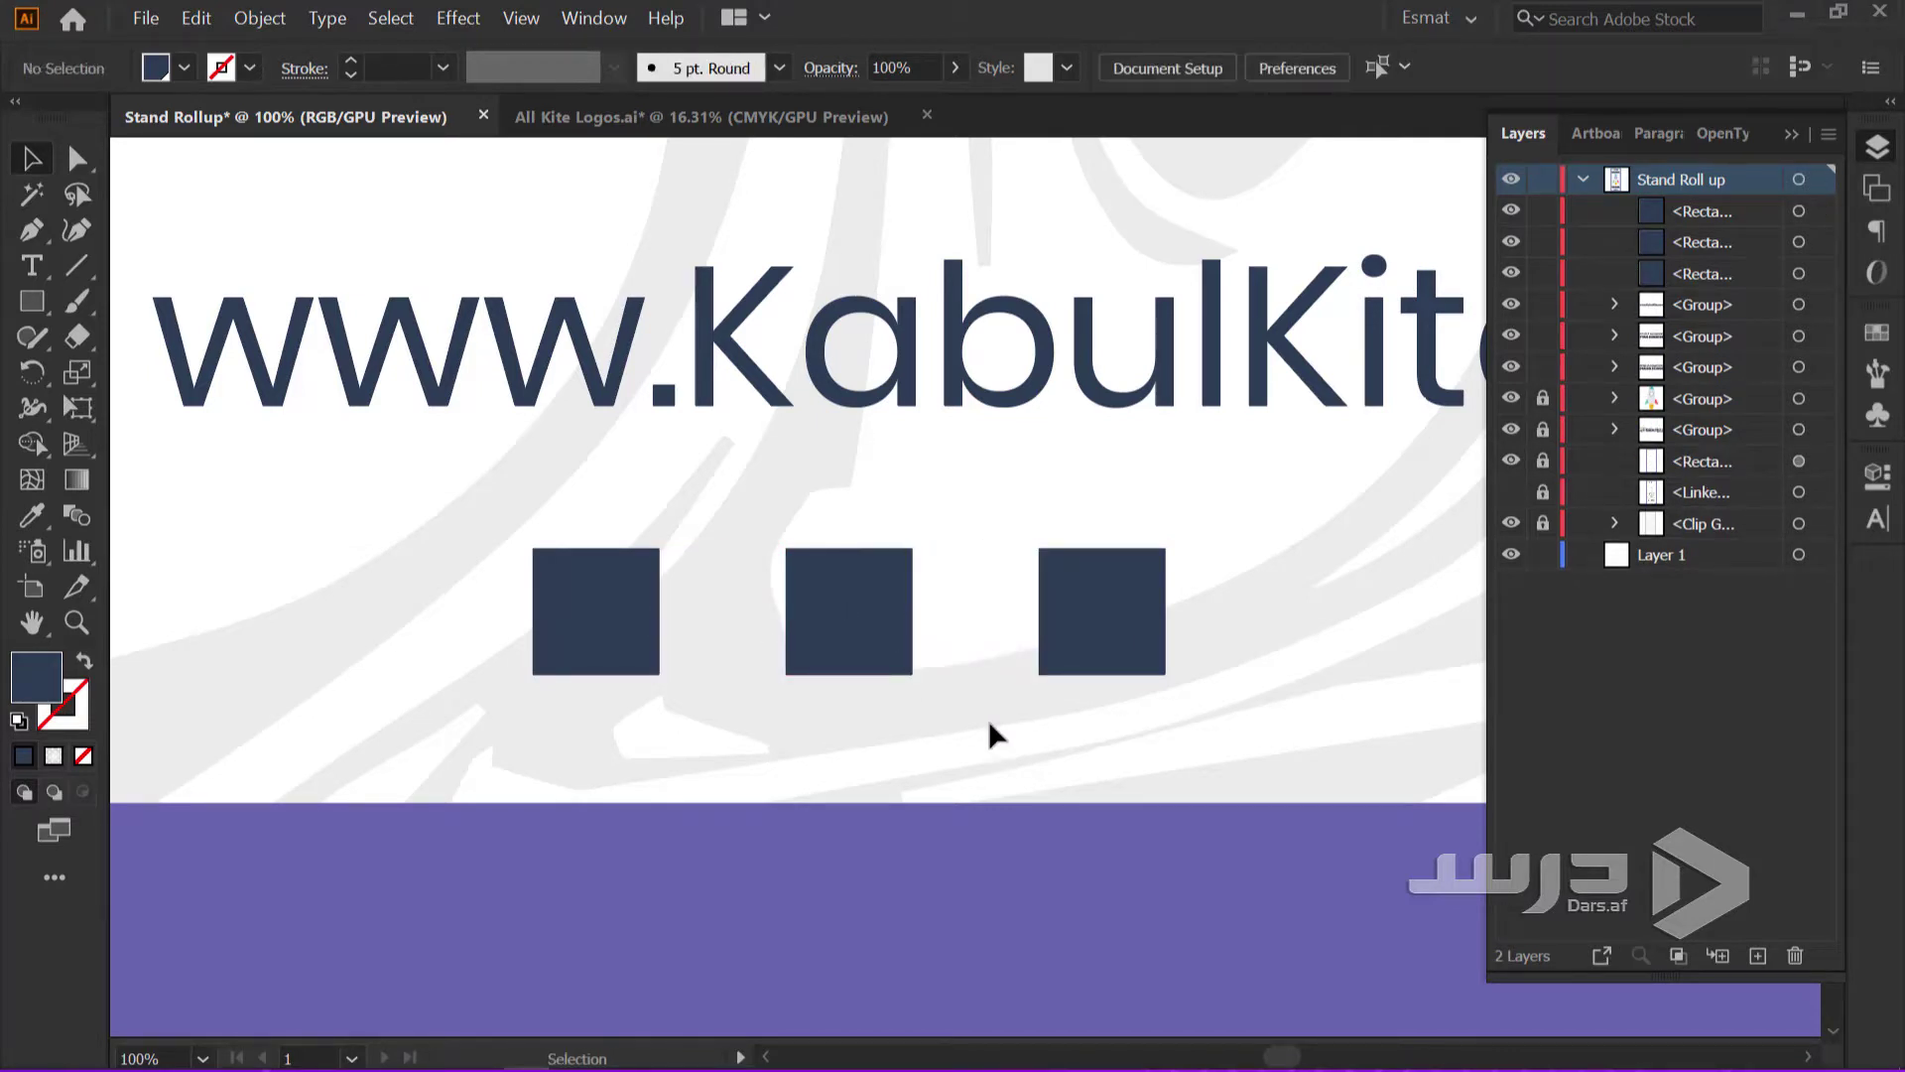
key("ctrl+a")
left_click(617, 612)
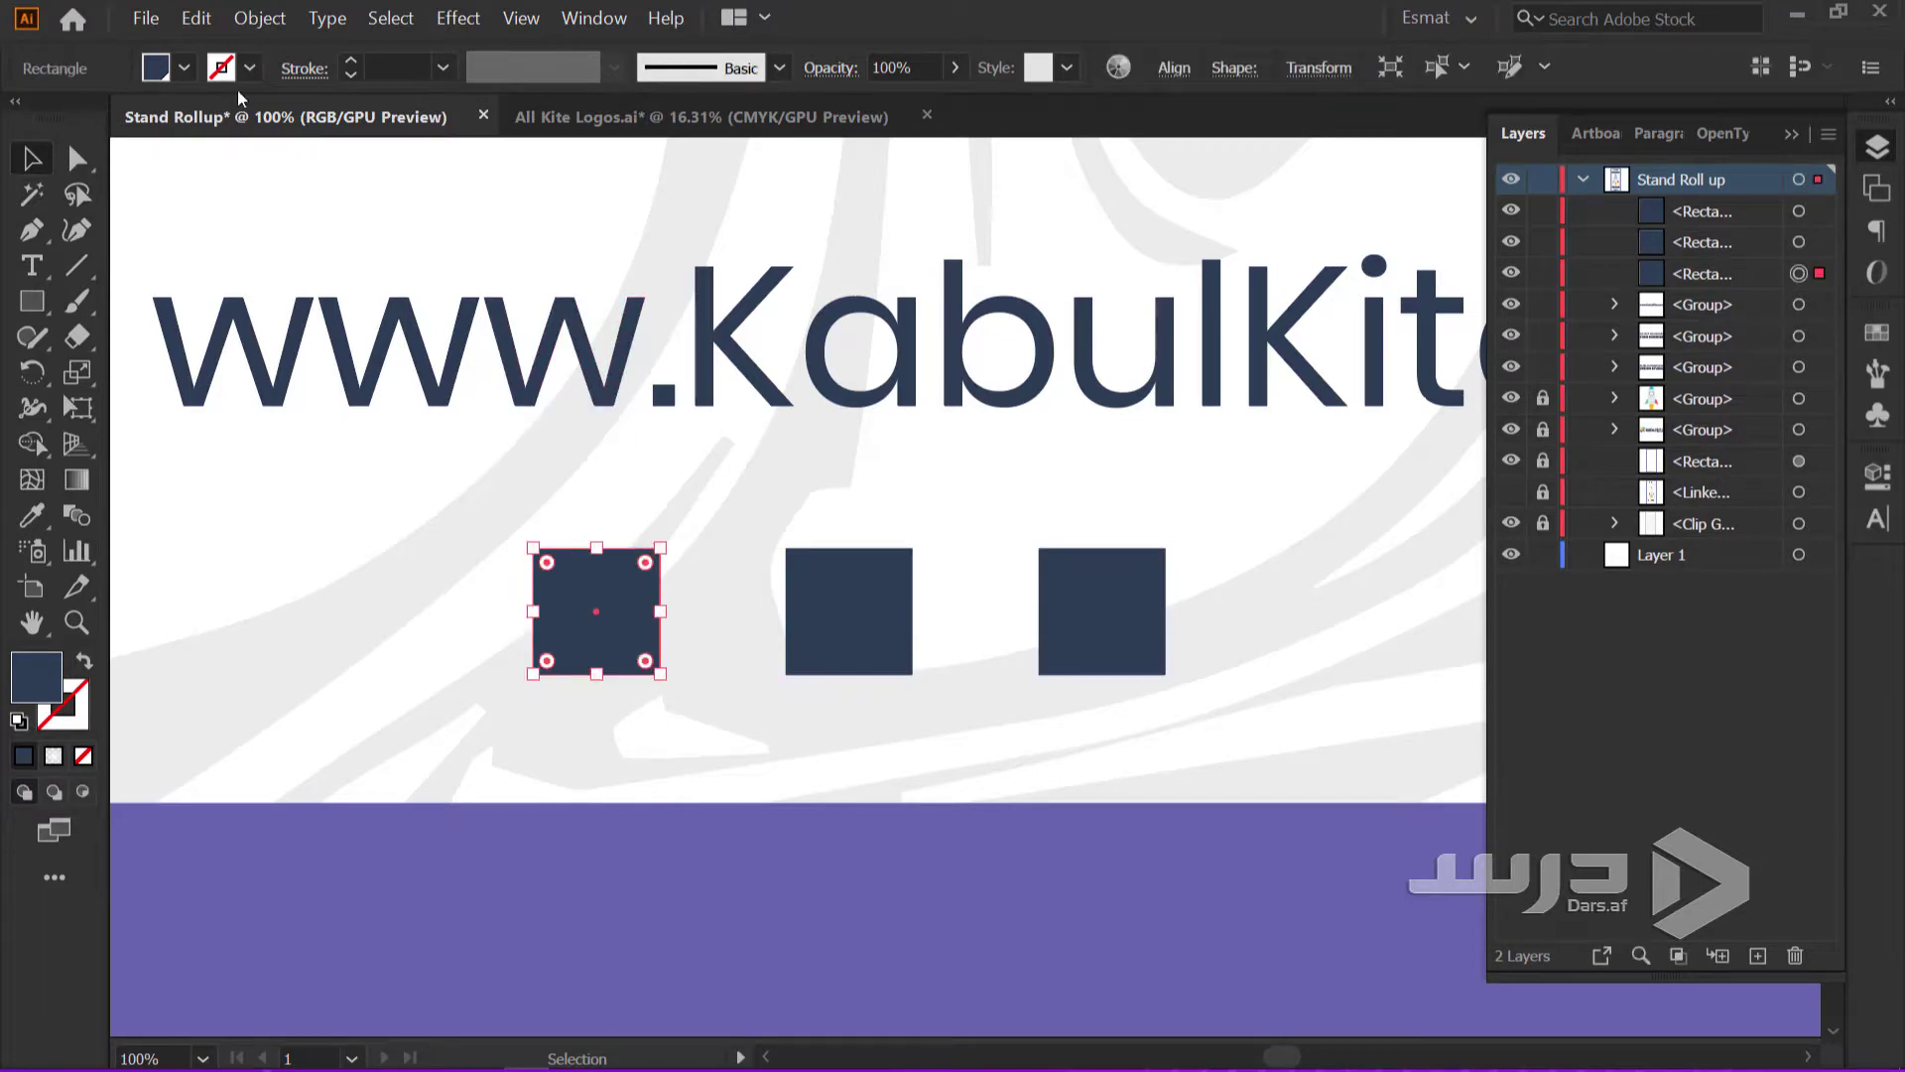
Fill the left square cyan and the middle square mint green from the Fill swatches
left_click(183, 69)
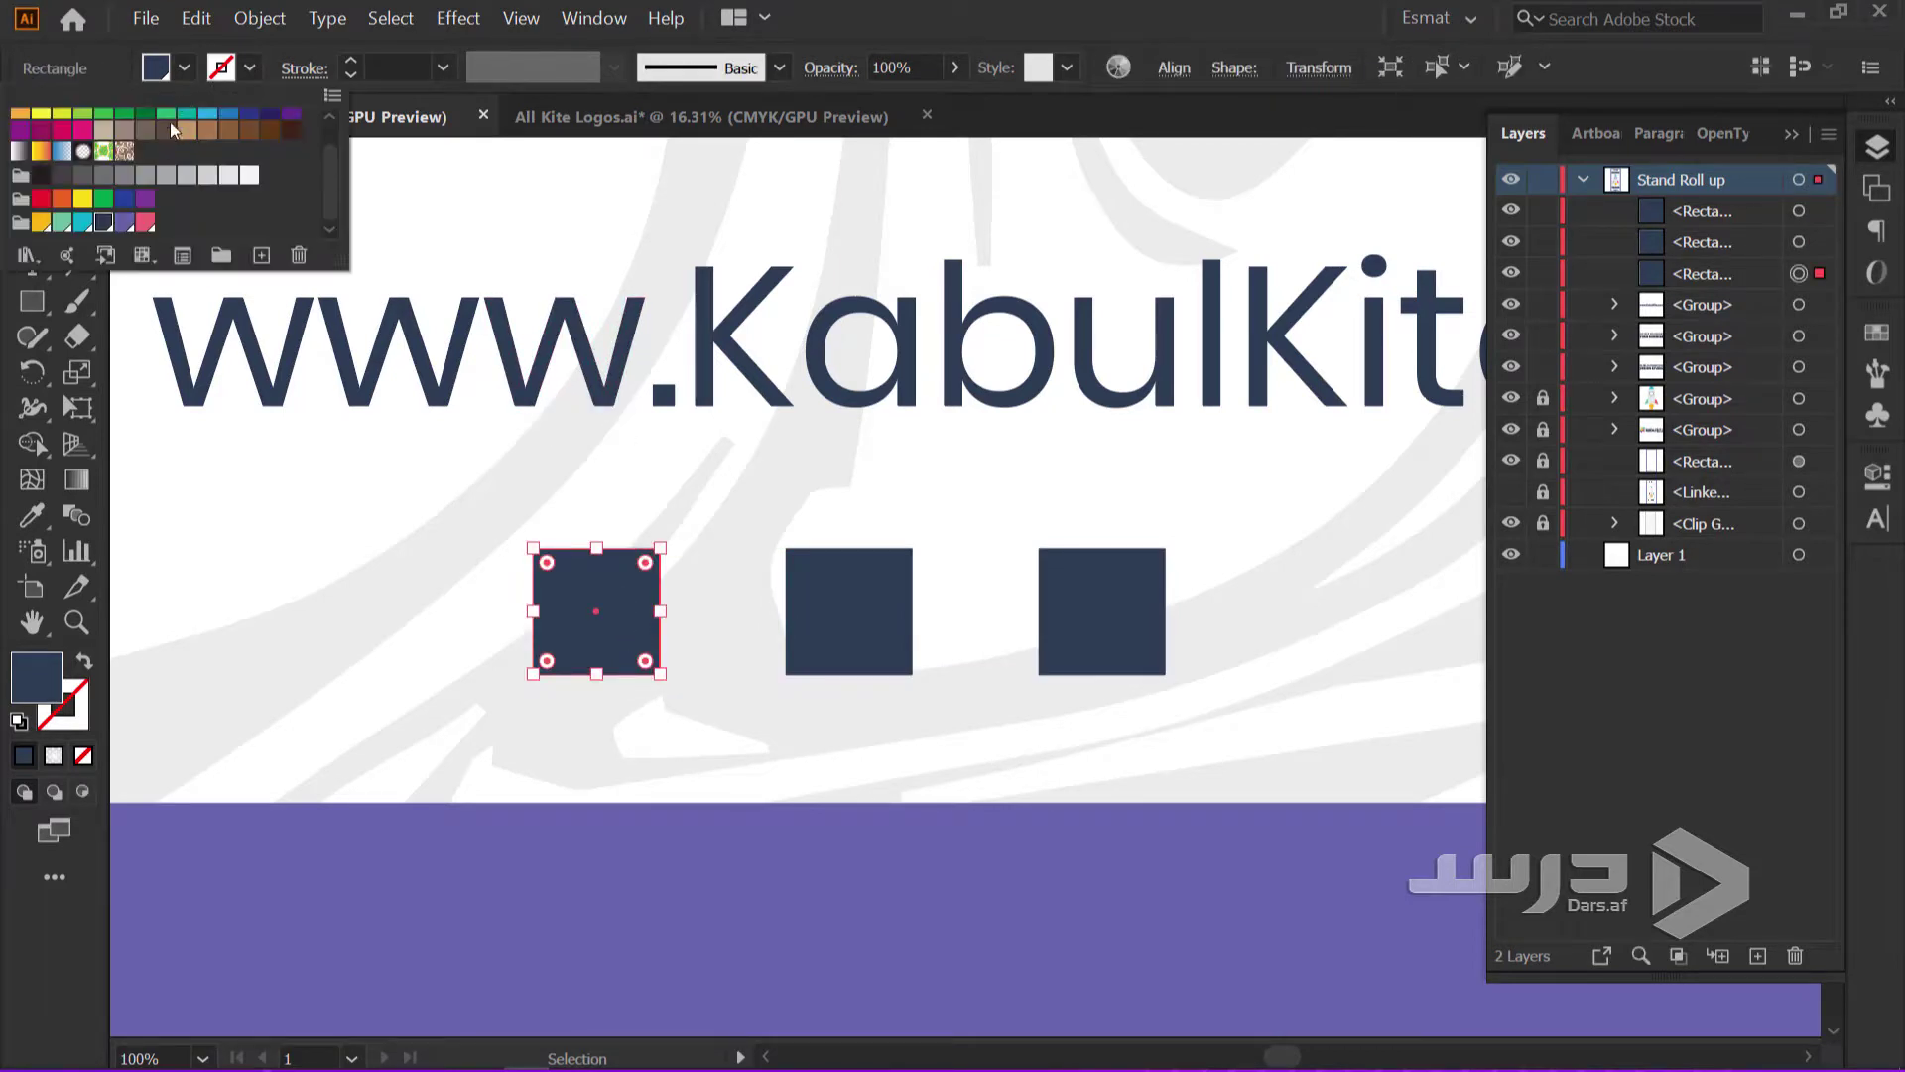
left_click(86, 225)
left_click(825, 615)
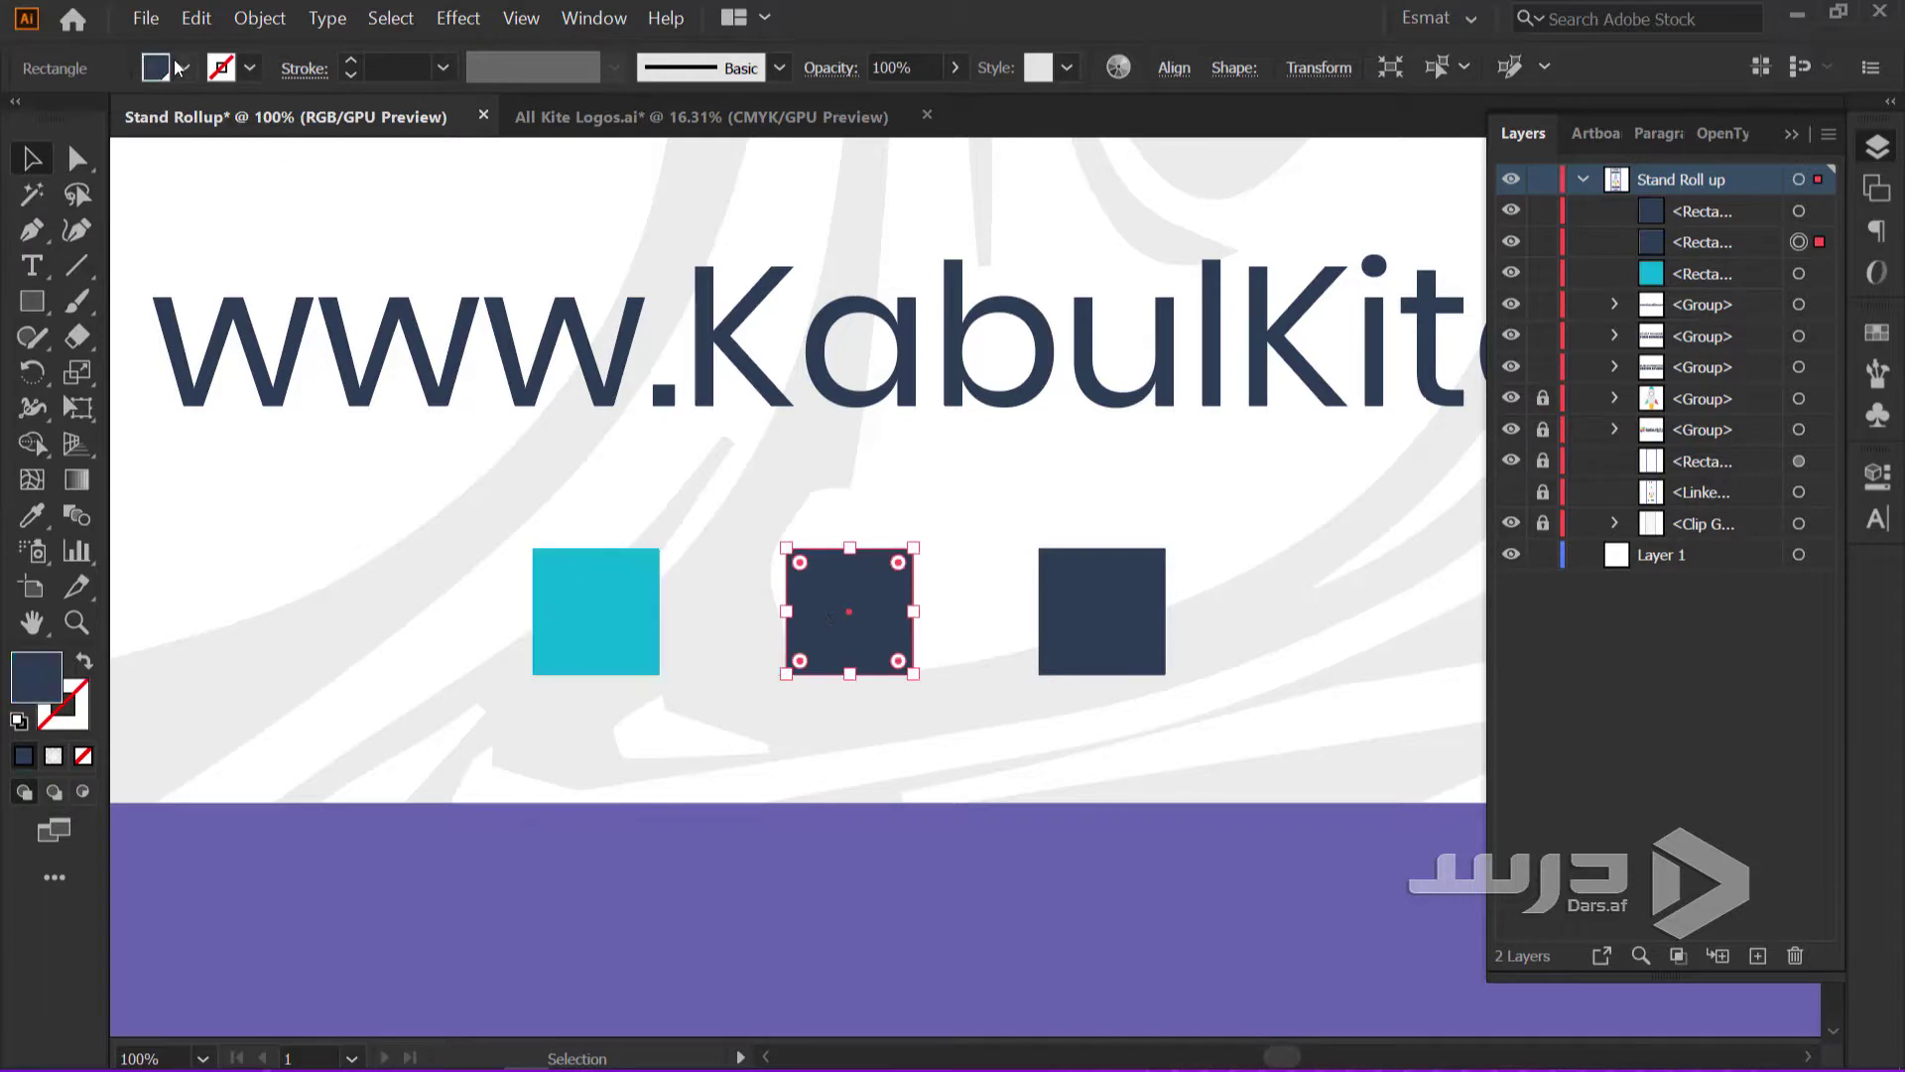
left_click(181, 67)
left_click(61, 222)
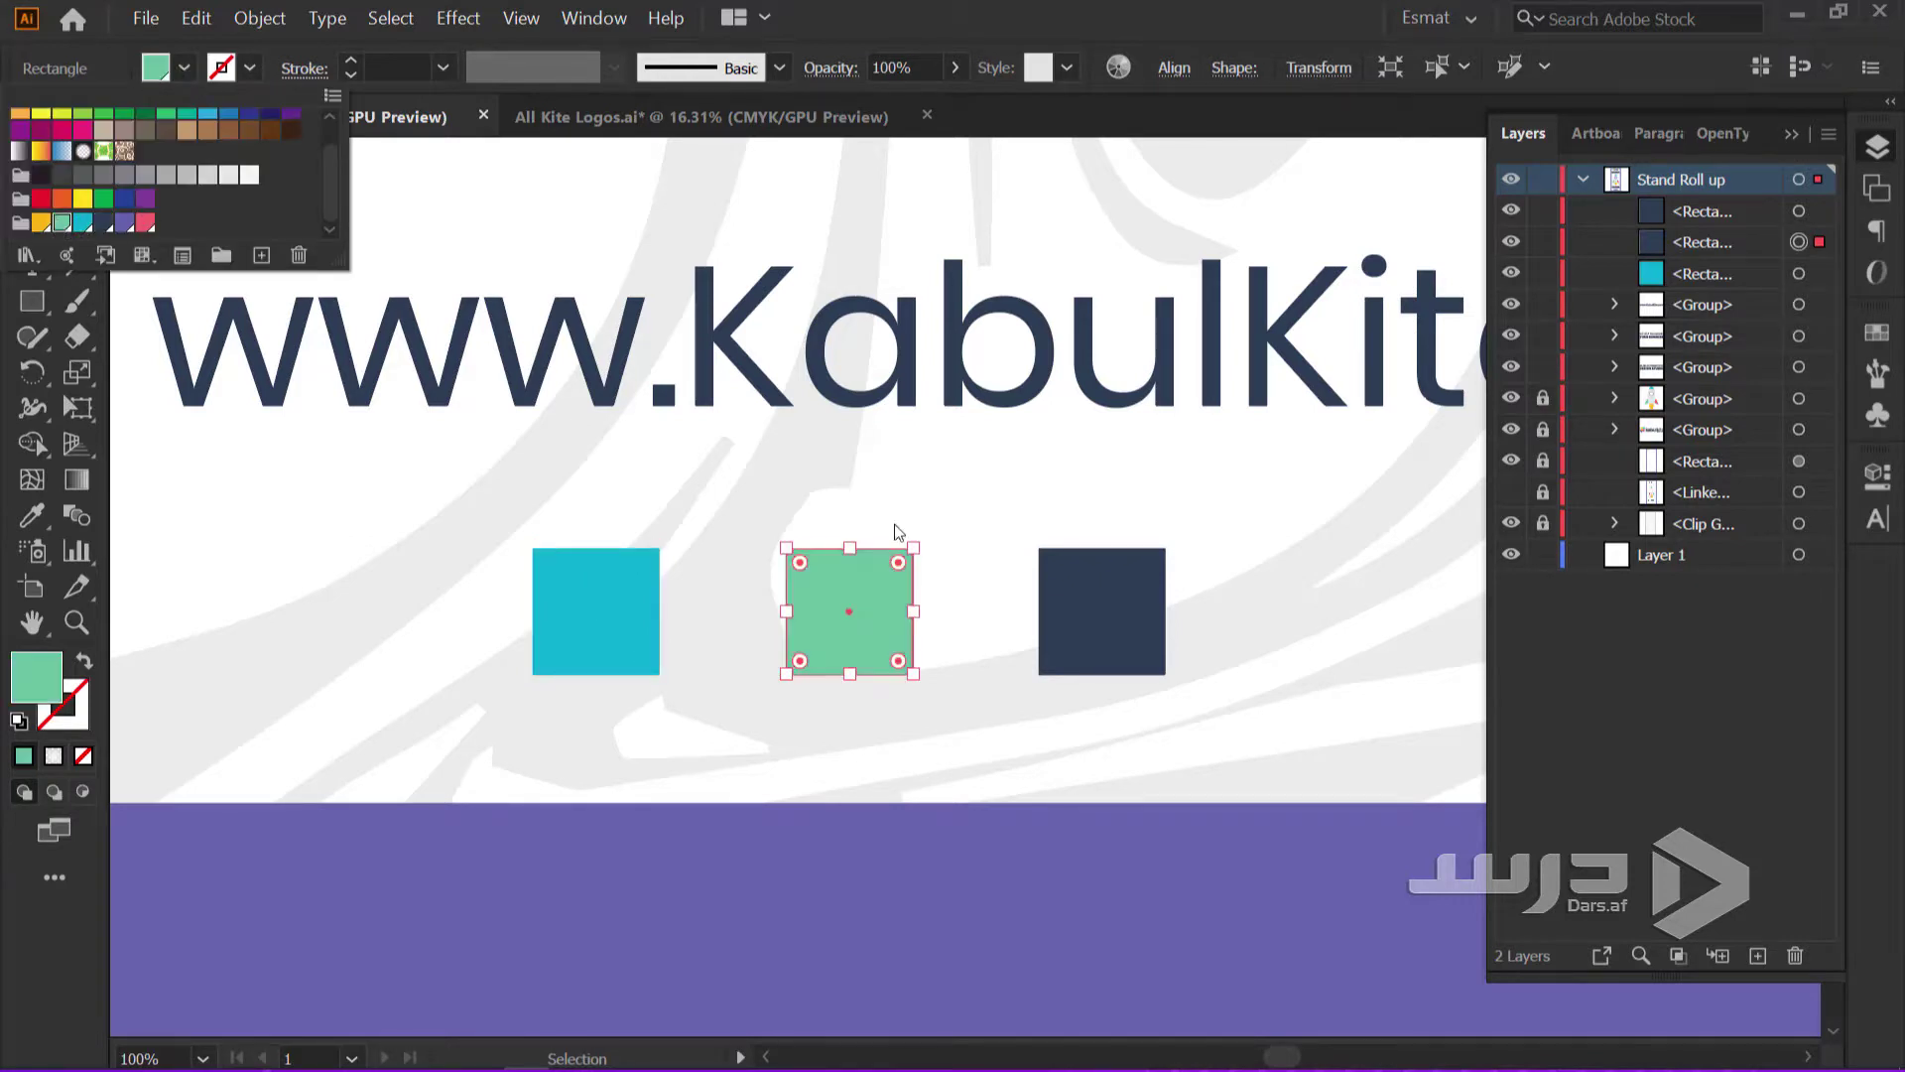
Fill the right square pink-red, replacing an accidental purple, and exit isolation mode
double_click(1134, 606)
left_click(175, 70)
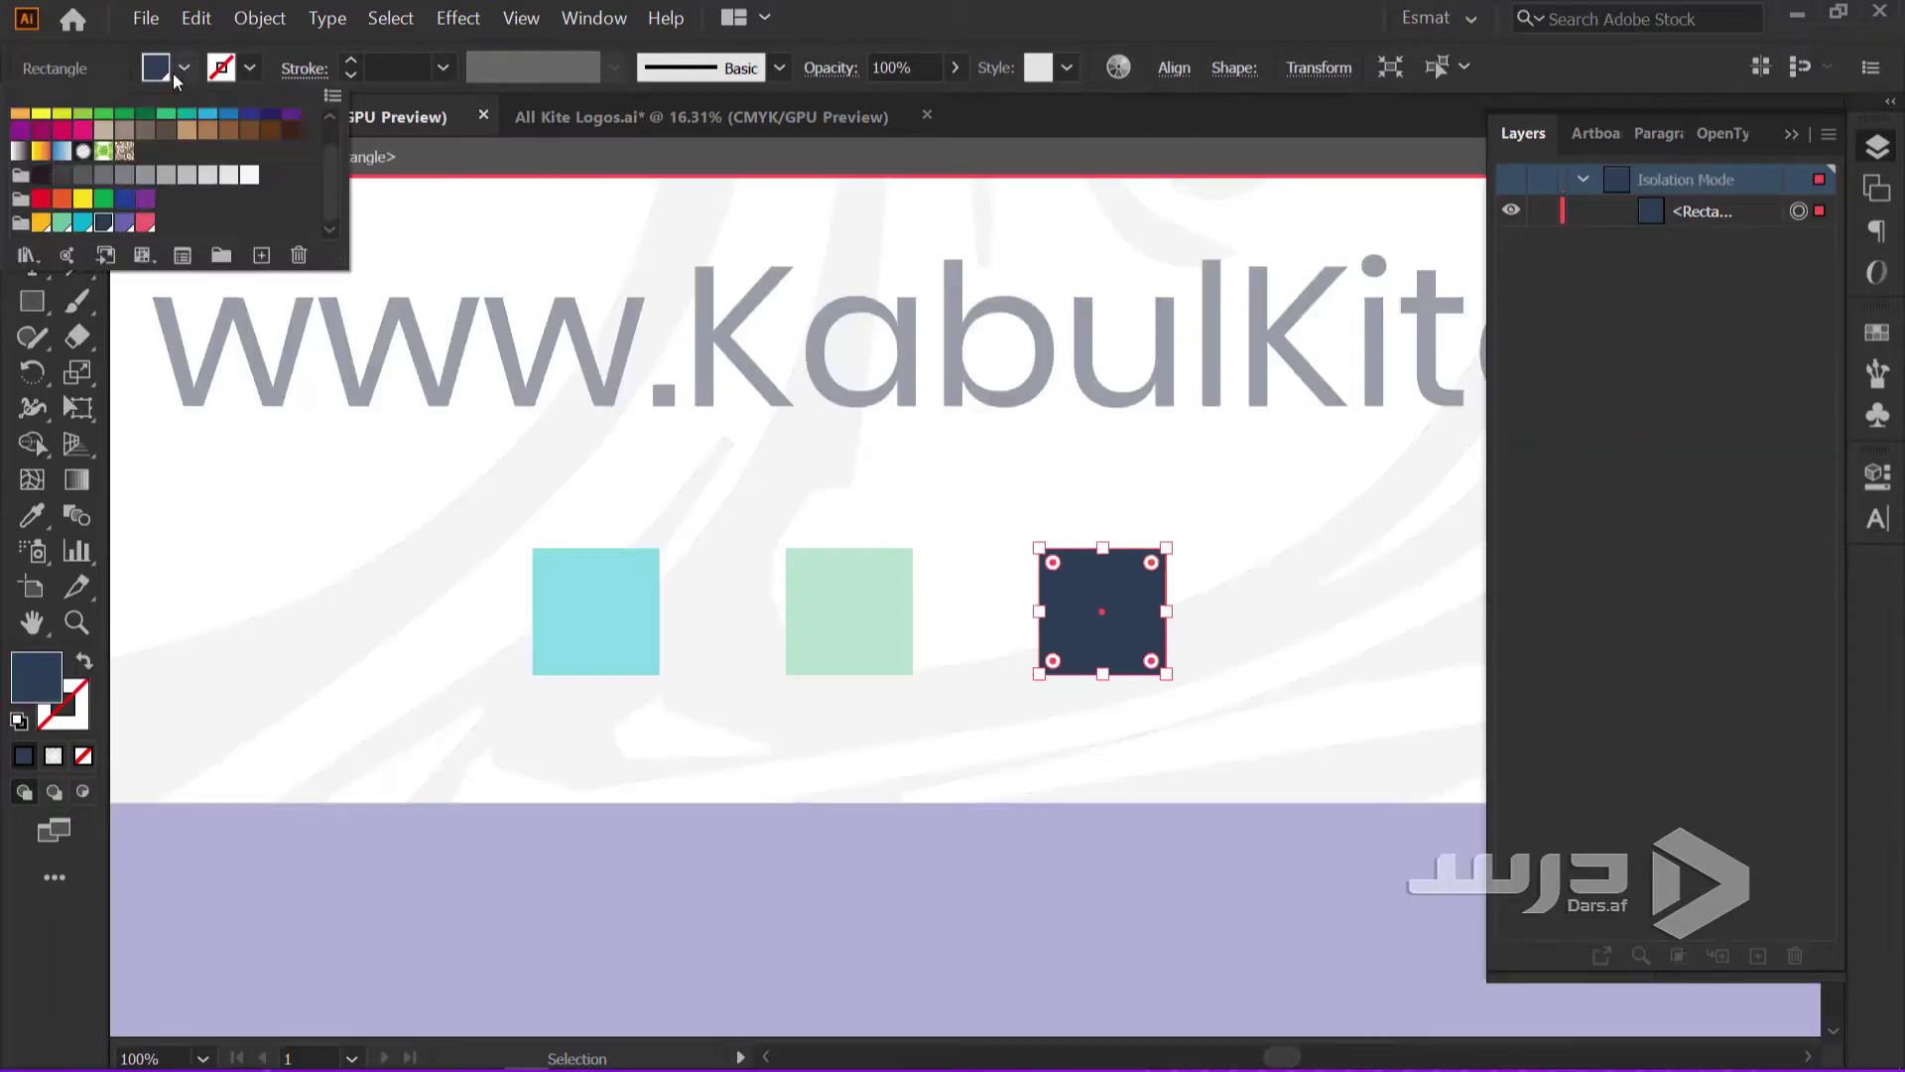
left_click(122, 224)
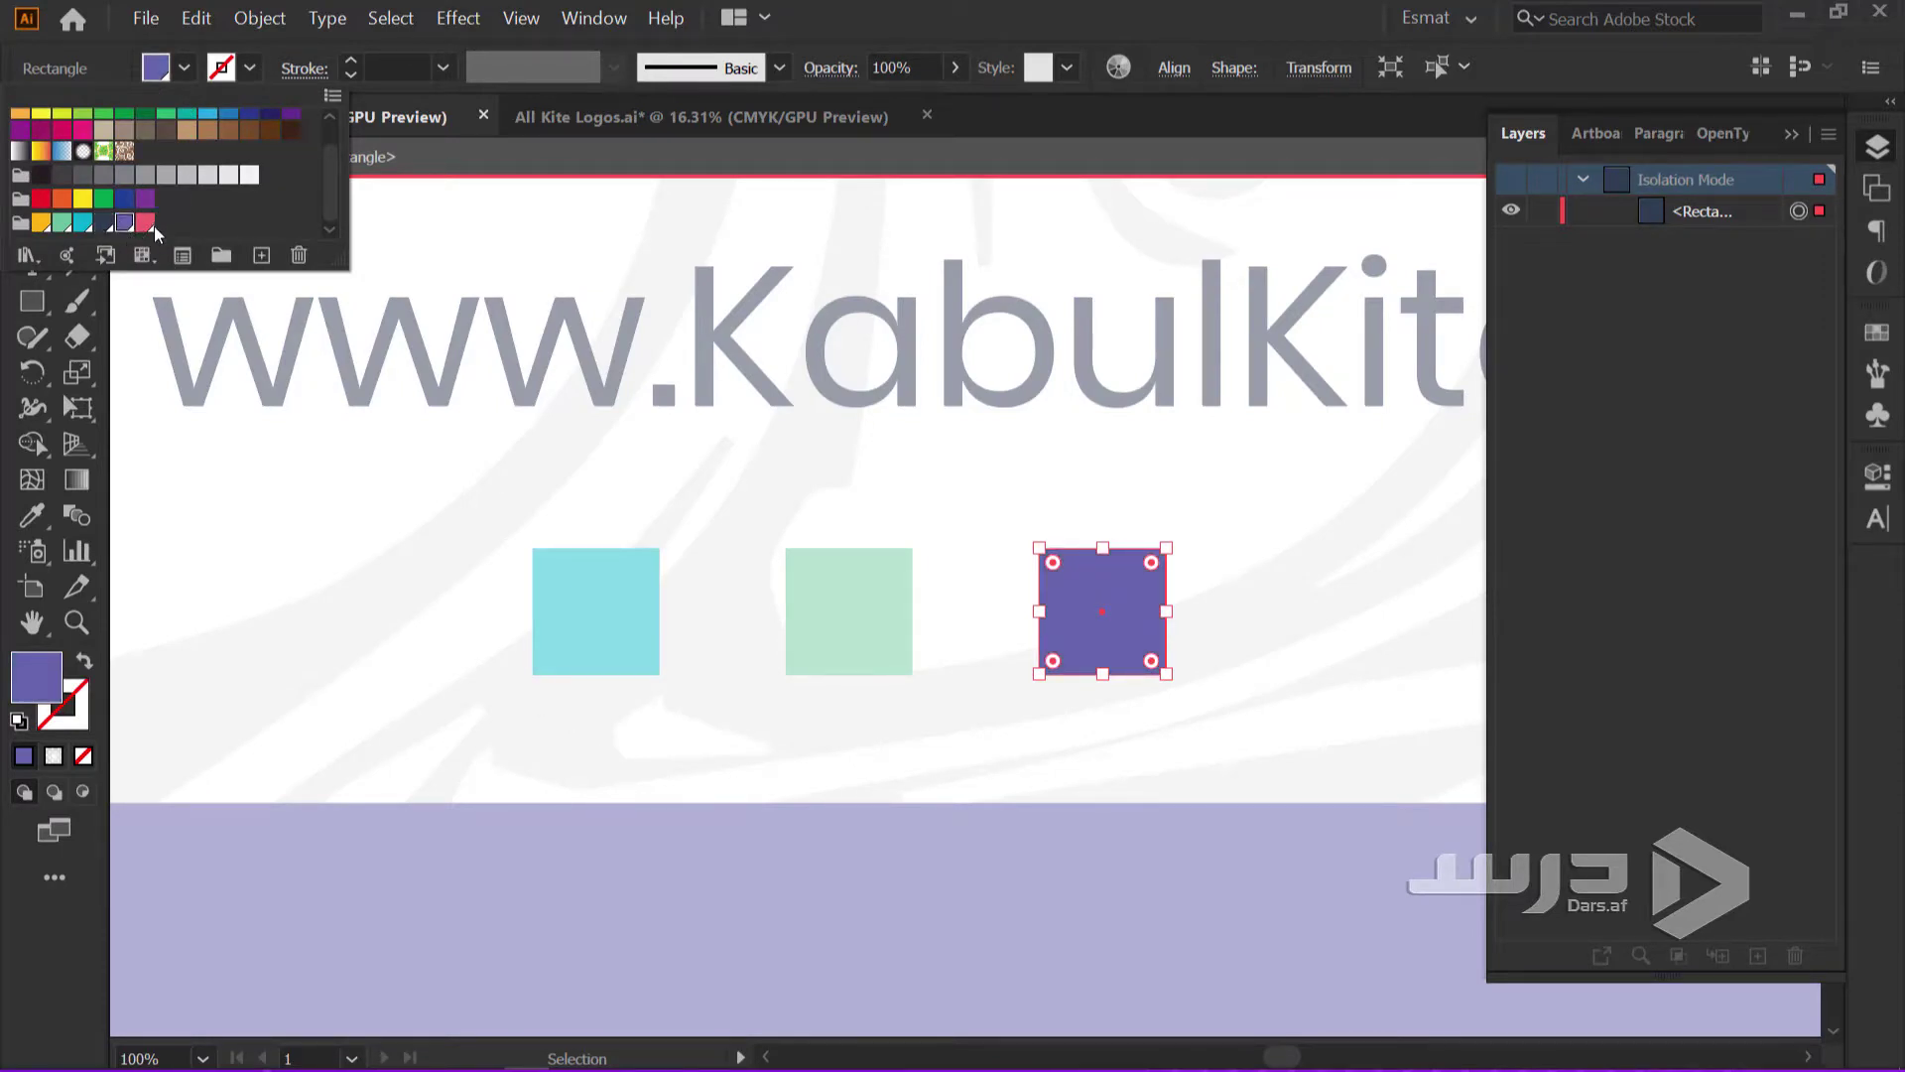
left_click(145, 222)
key("Escape")
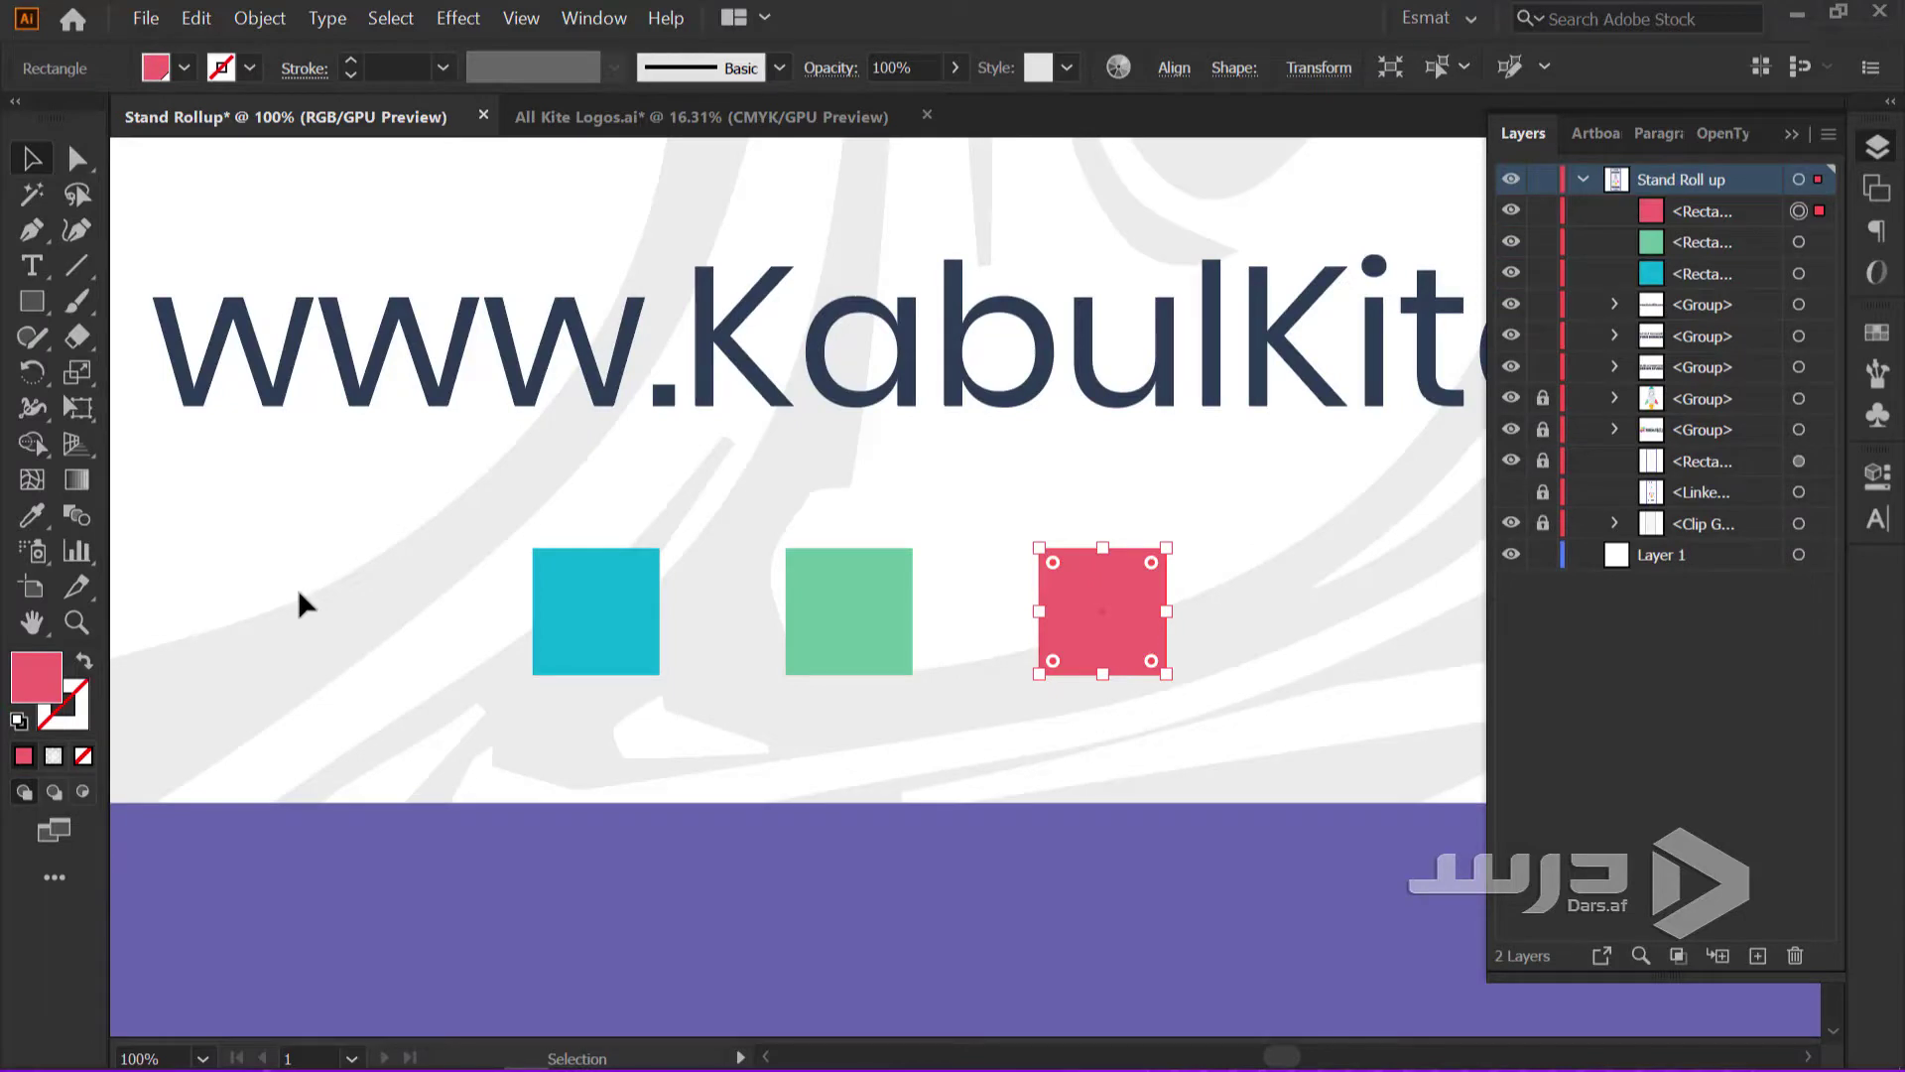
scroll(543, 683, "down", 2)
Group the three coloured squares with Ctrl+G
left_click_drag(533, 687, 838, 643)
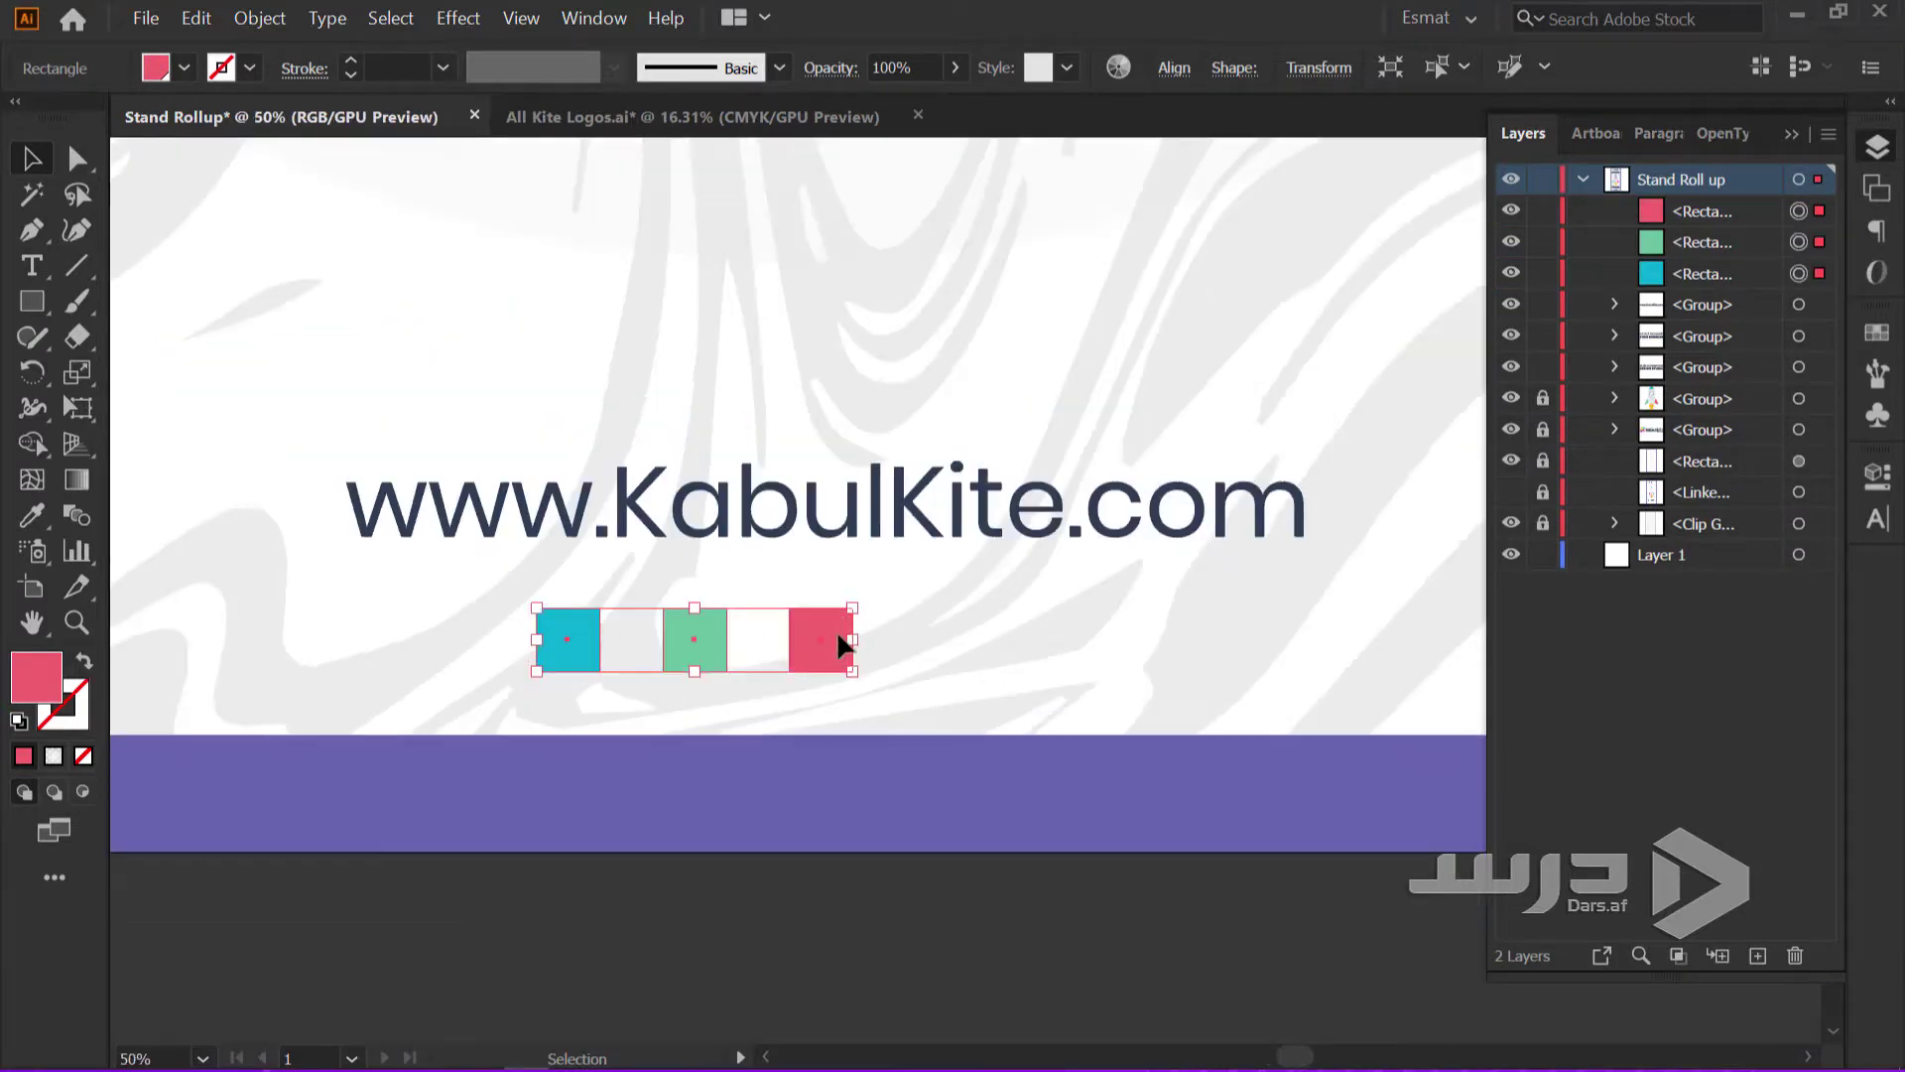
key("ctrl+g")
key("v")
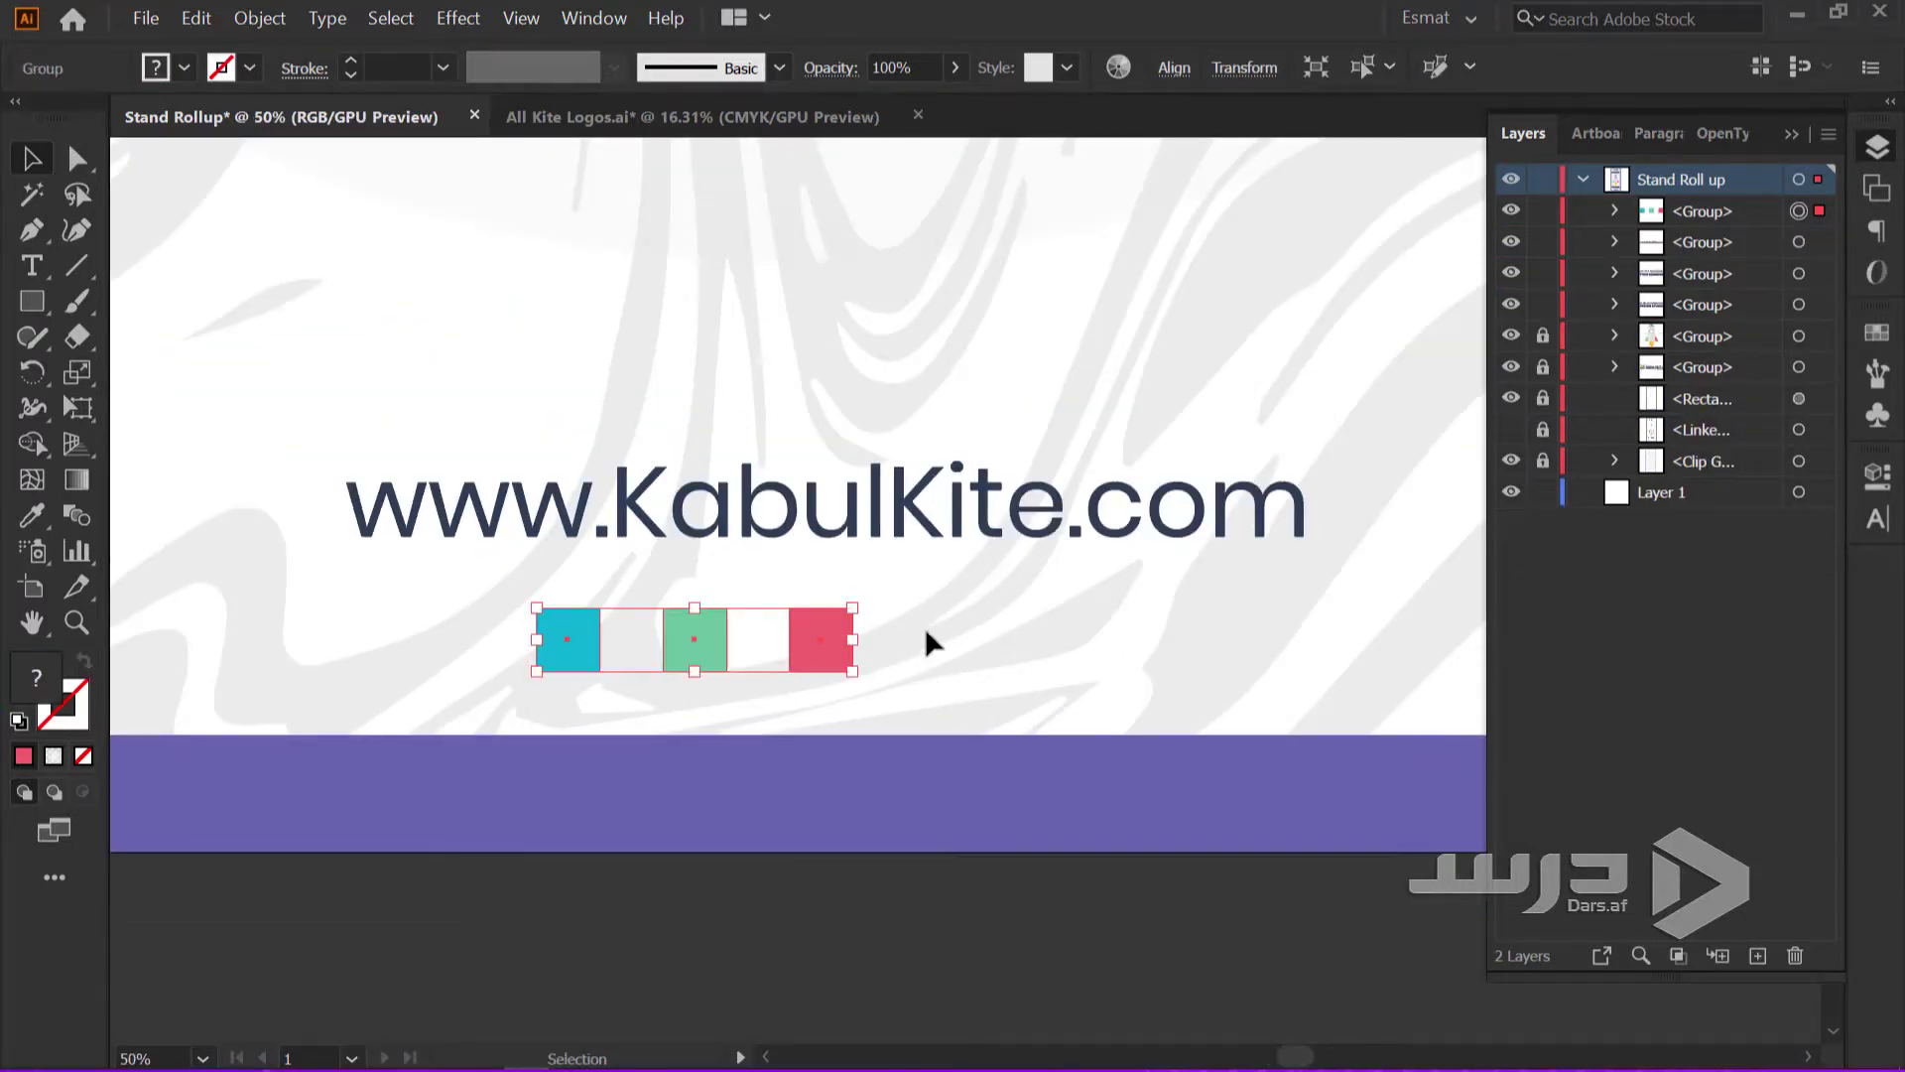
Centre the square group, URL and both headlines horizontally on the artboard
scroll(925, 633, "down", 5)
left_click_drag(921, 647, 802, 494)
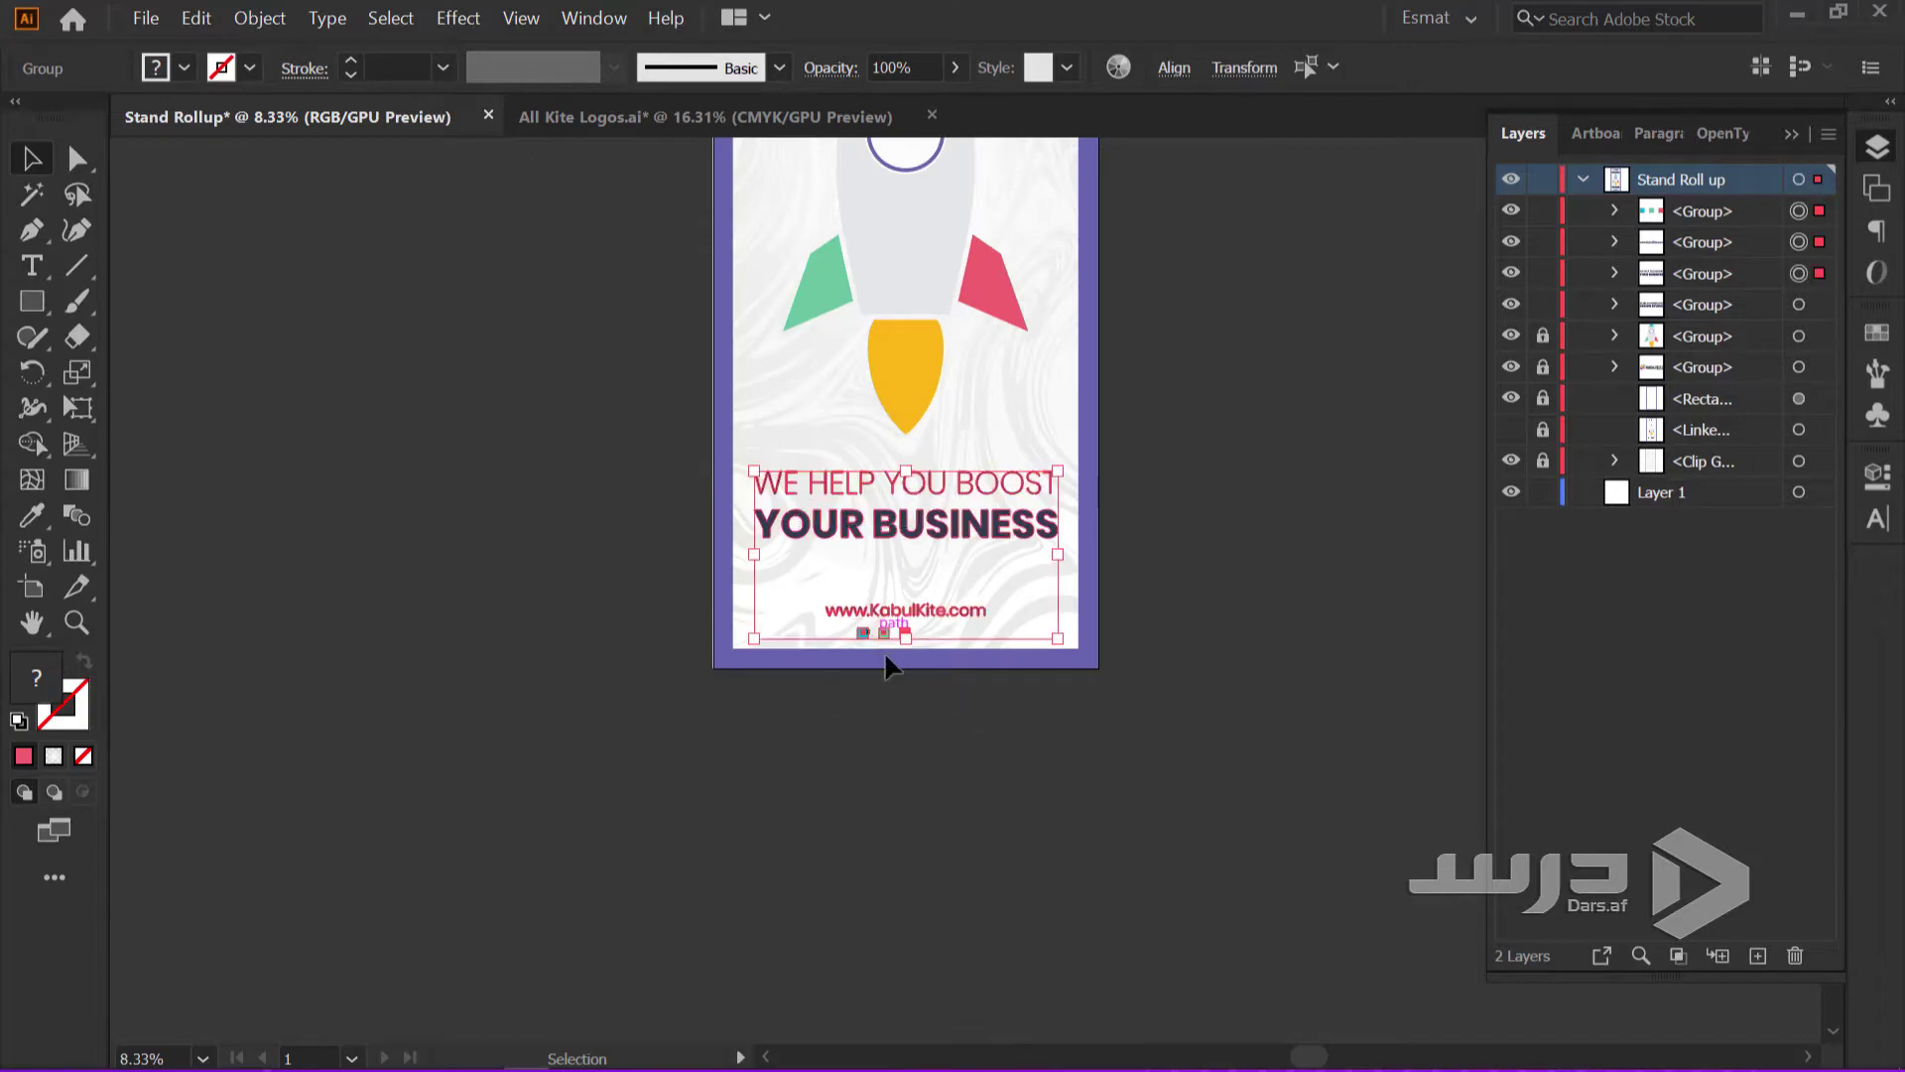
scroll(922, 722, "down", 3)
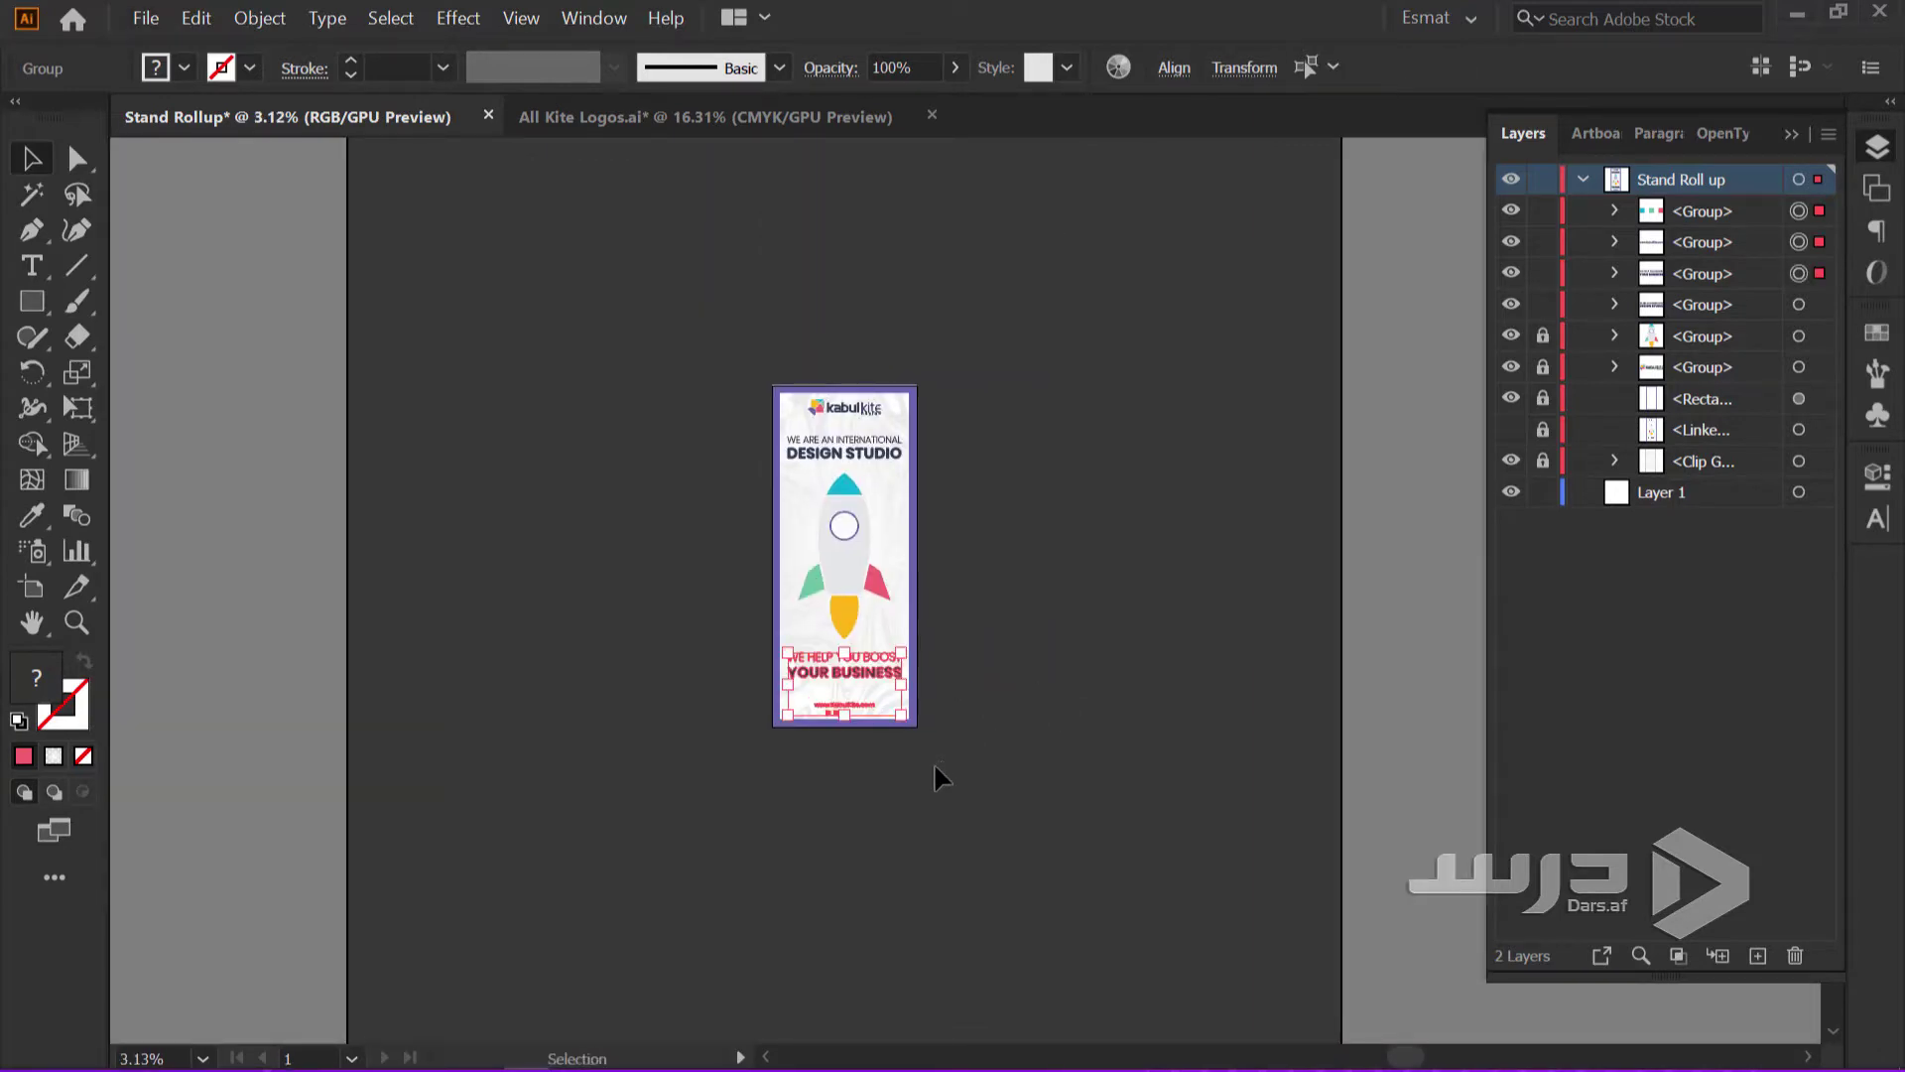
left_click_drag(785, 349, 789, 347)
left_click(1174, 69)
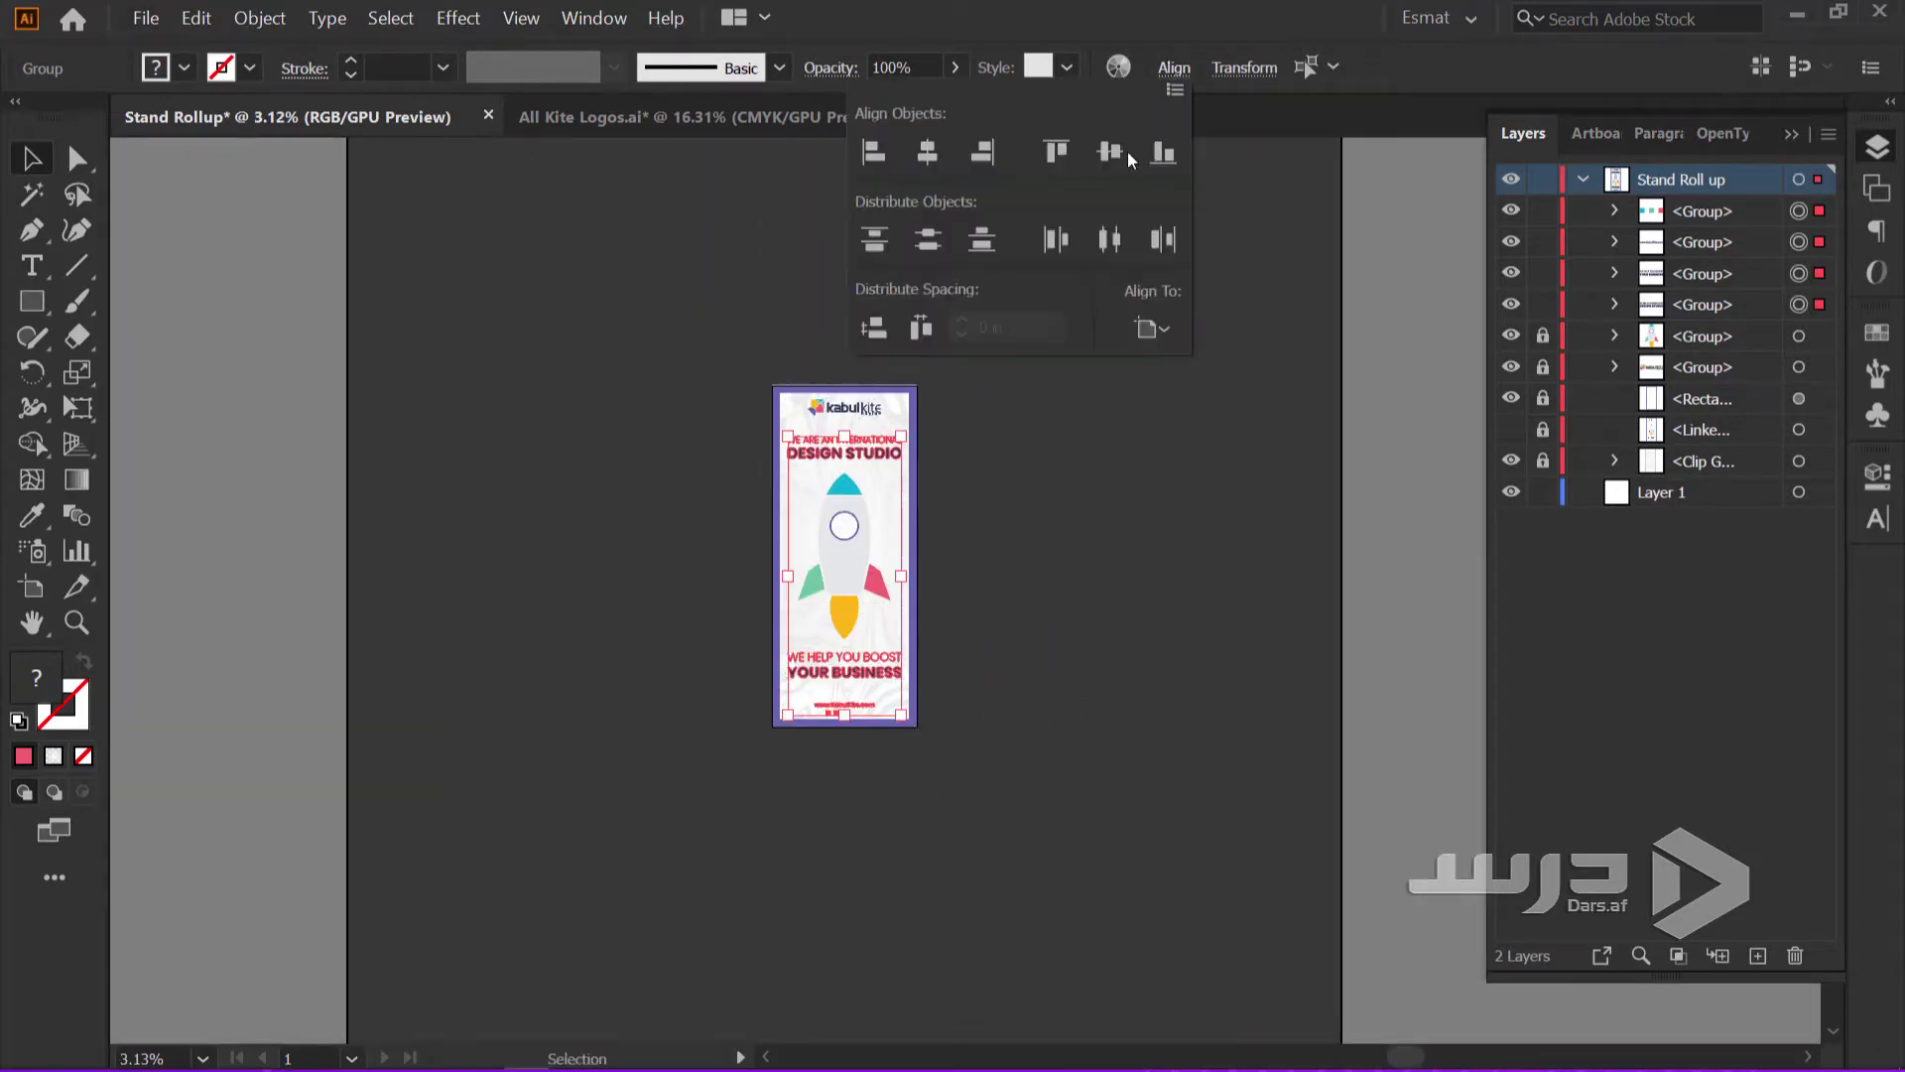
left_click(1085, 439)
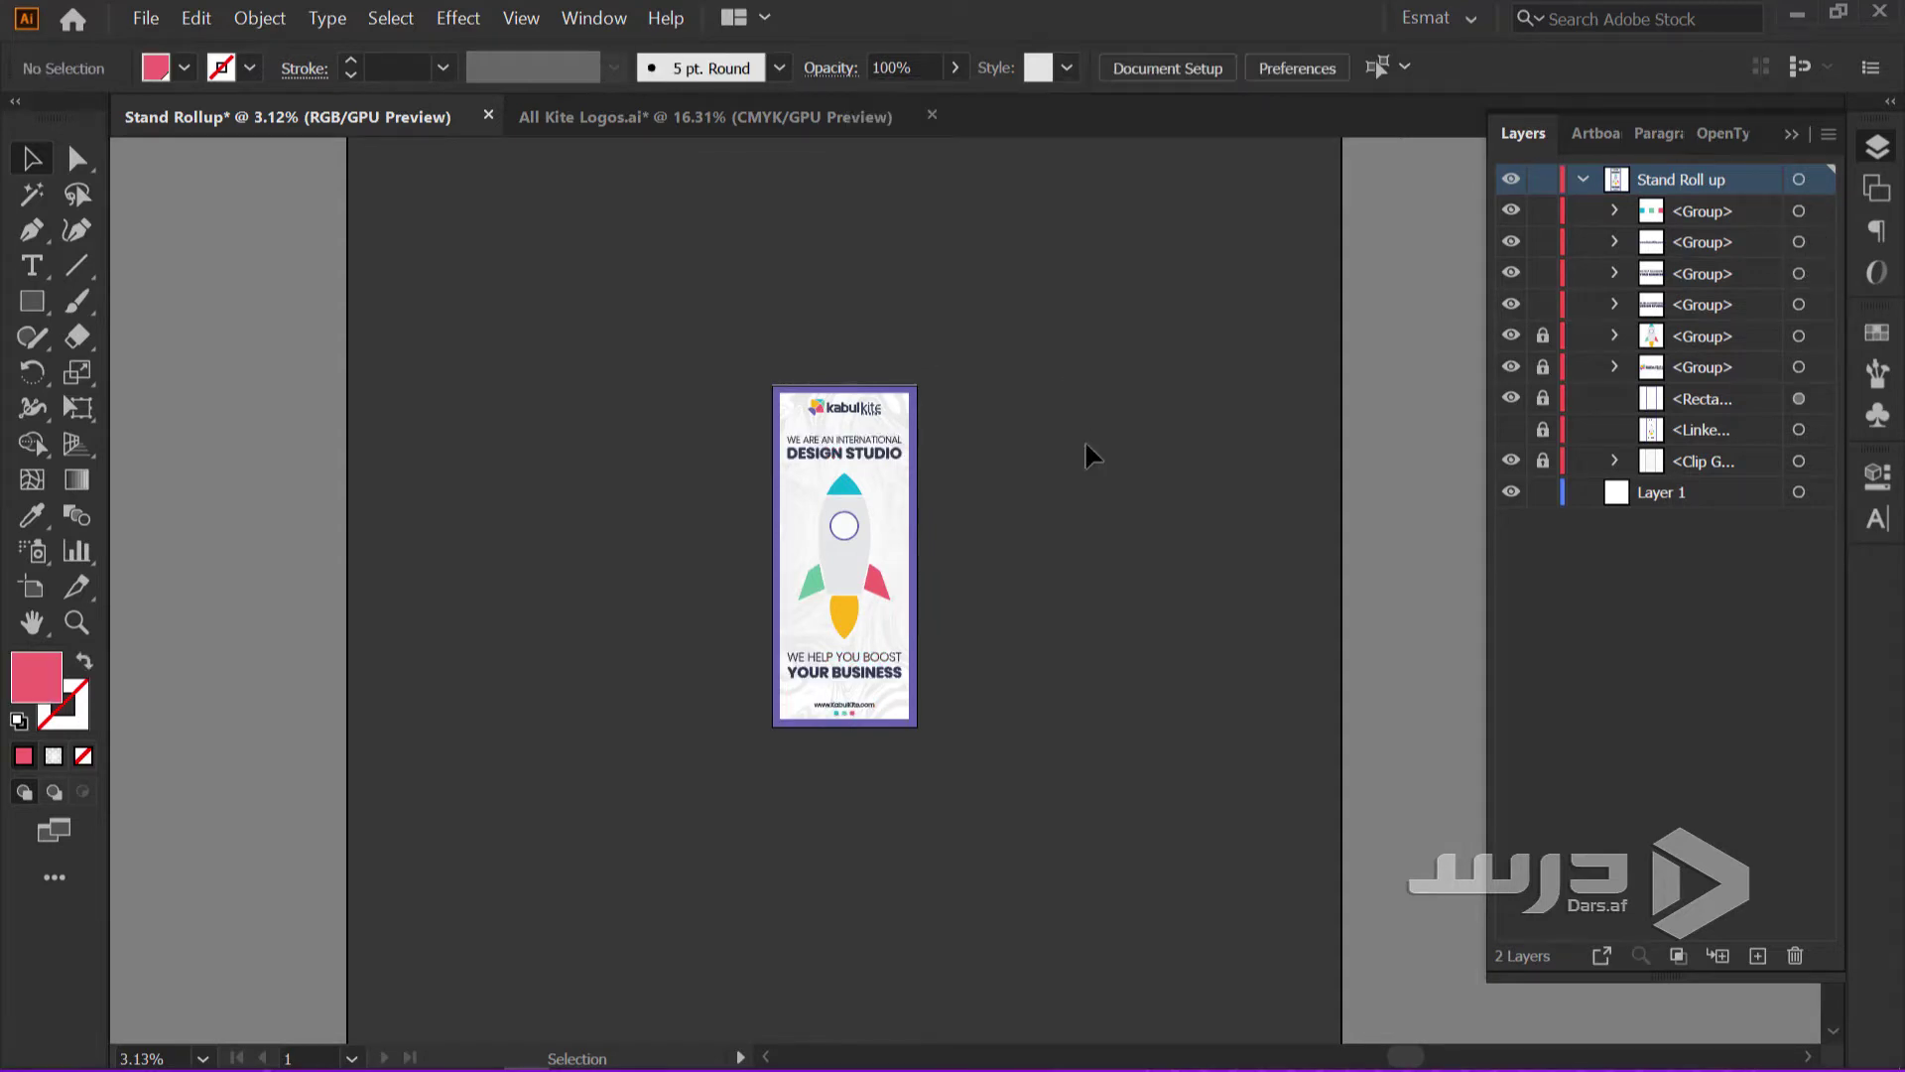
scroll(1085, 439, "up", 1)
scroll(1039, 562, "up", 1)
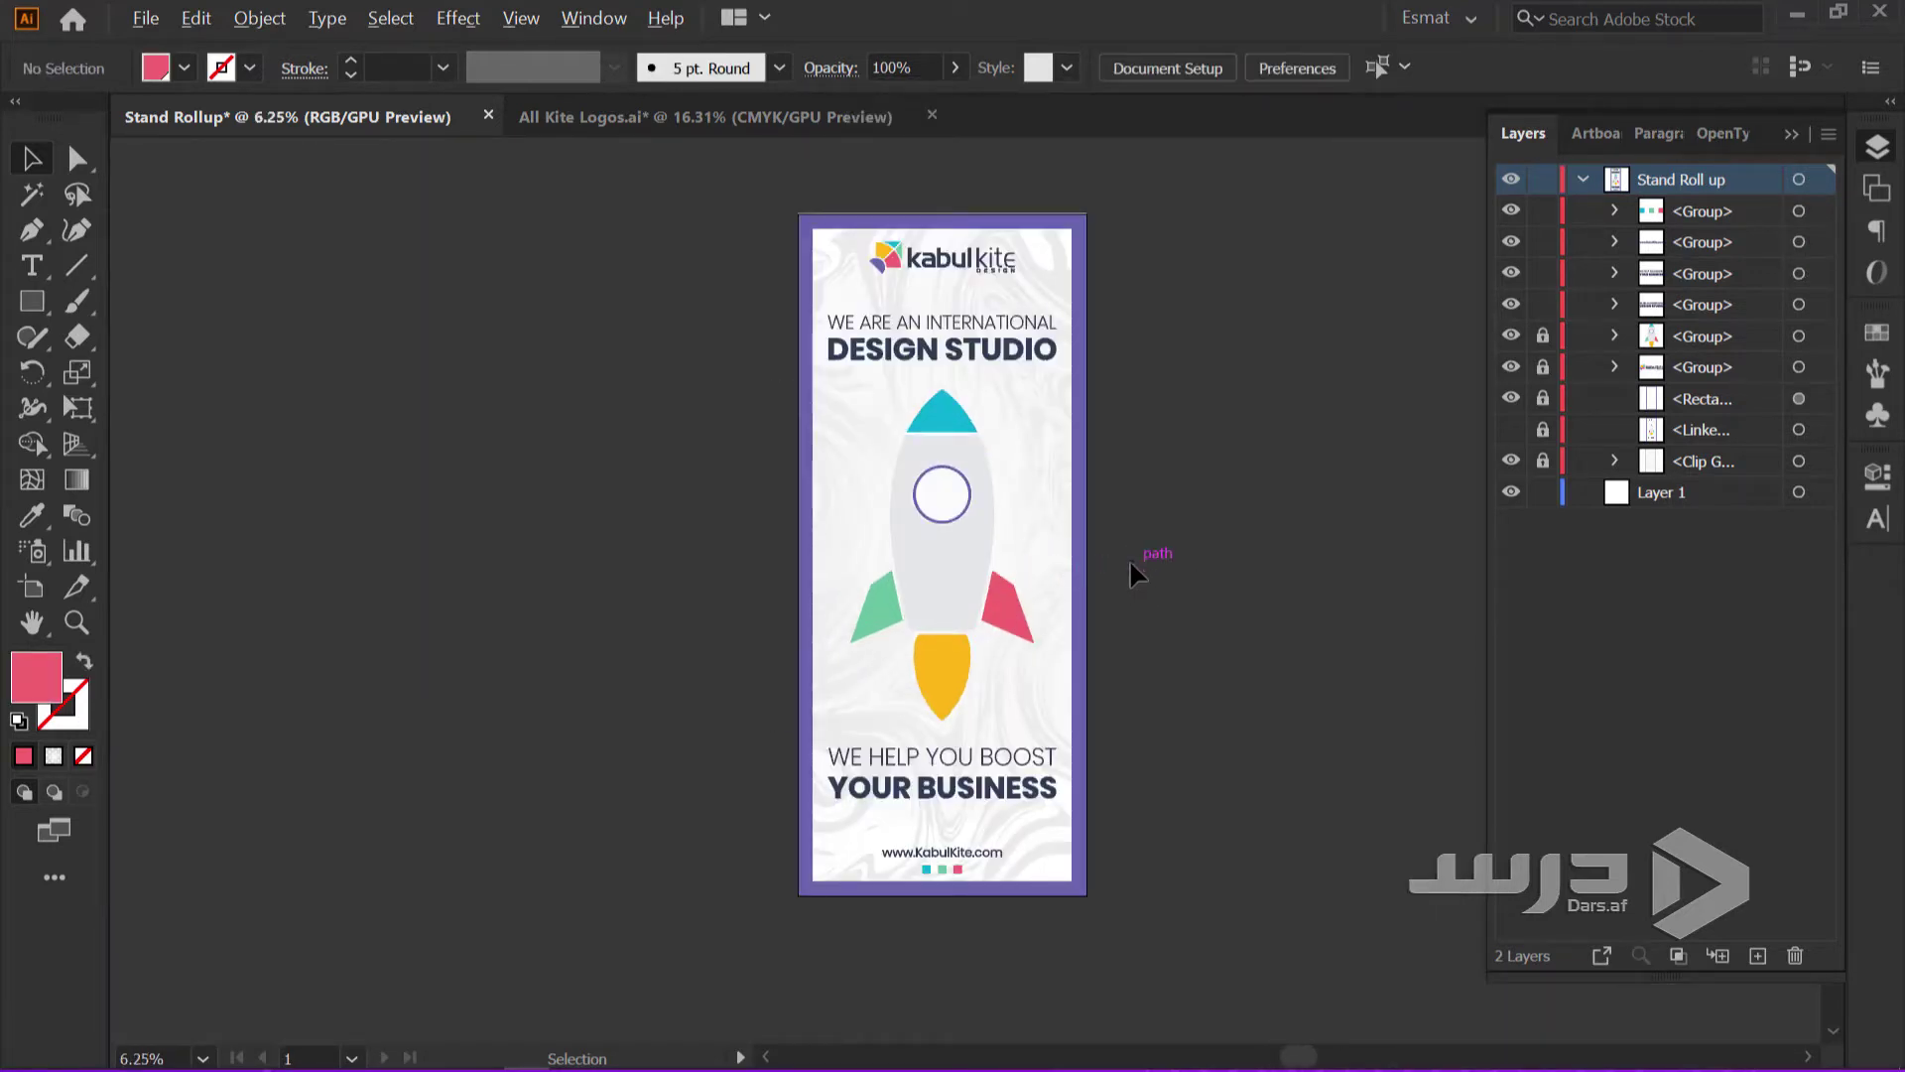
scroll(1130, 574, "up", 1)
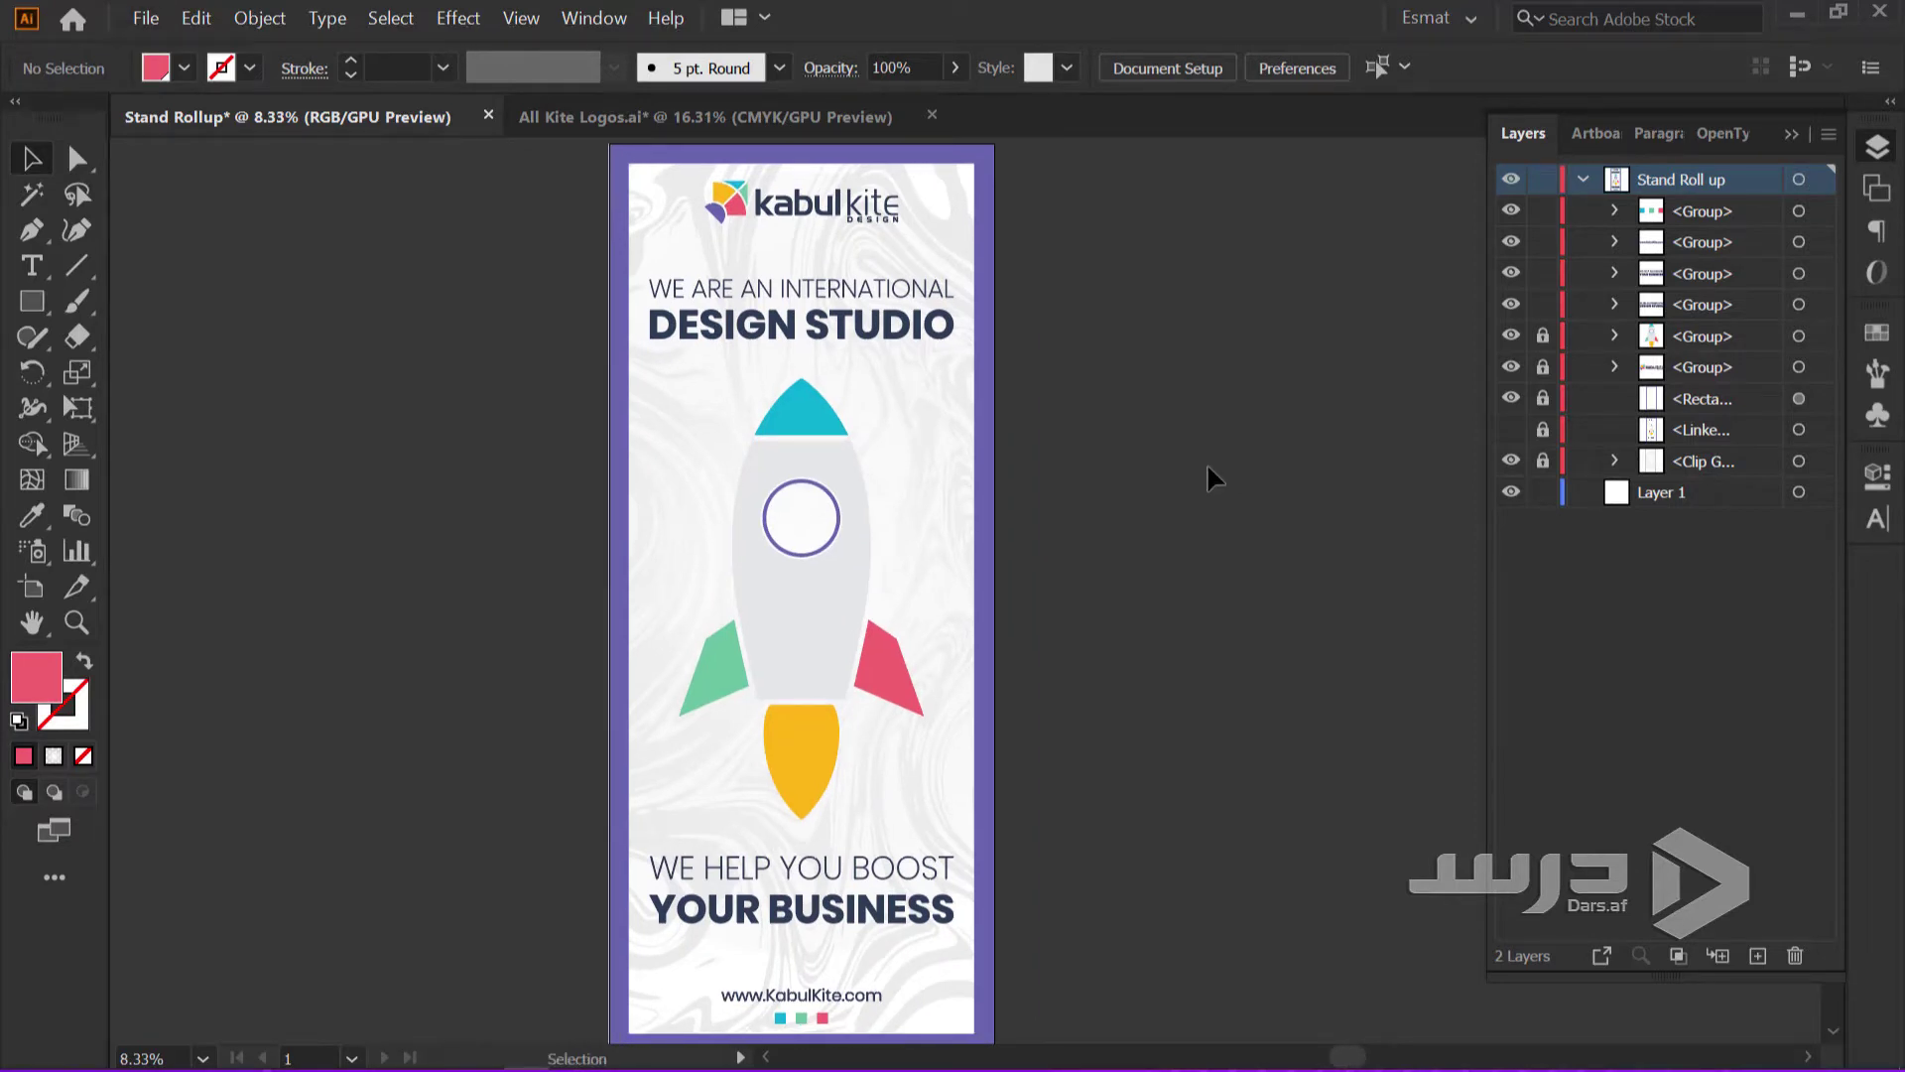
scroll(1208, 467, "down", 1)
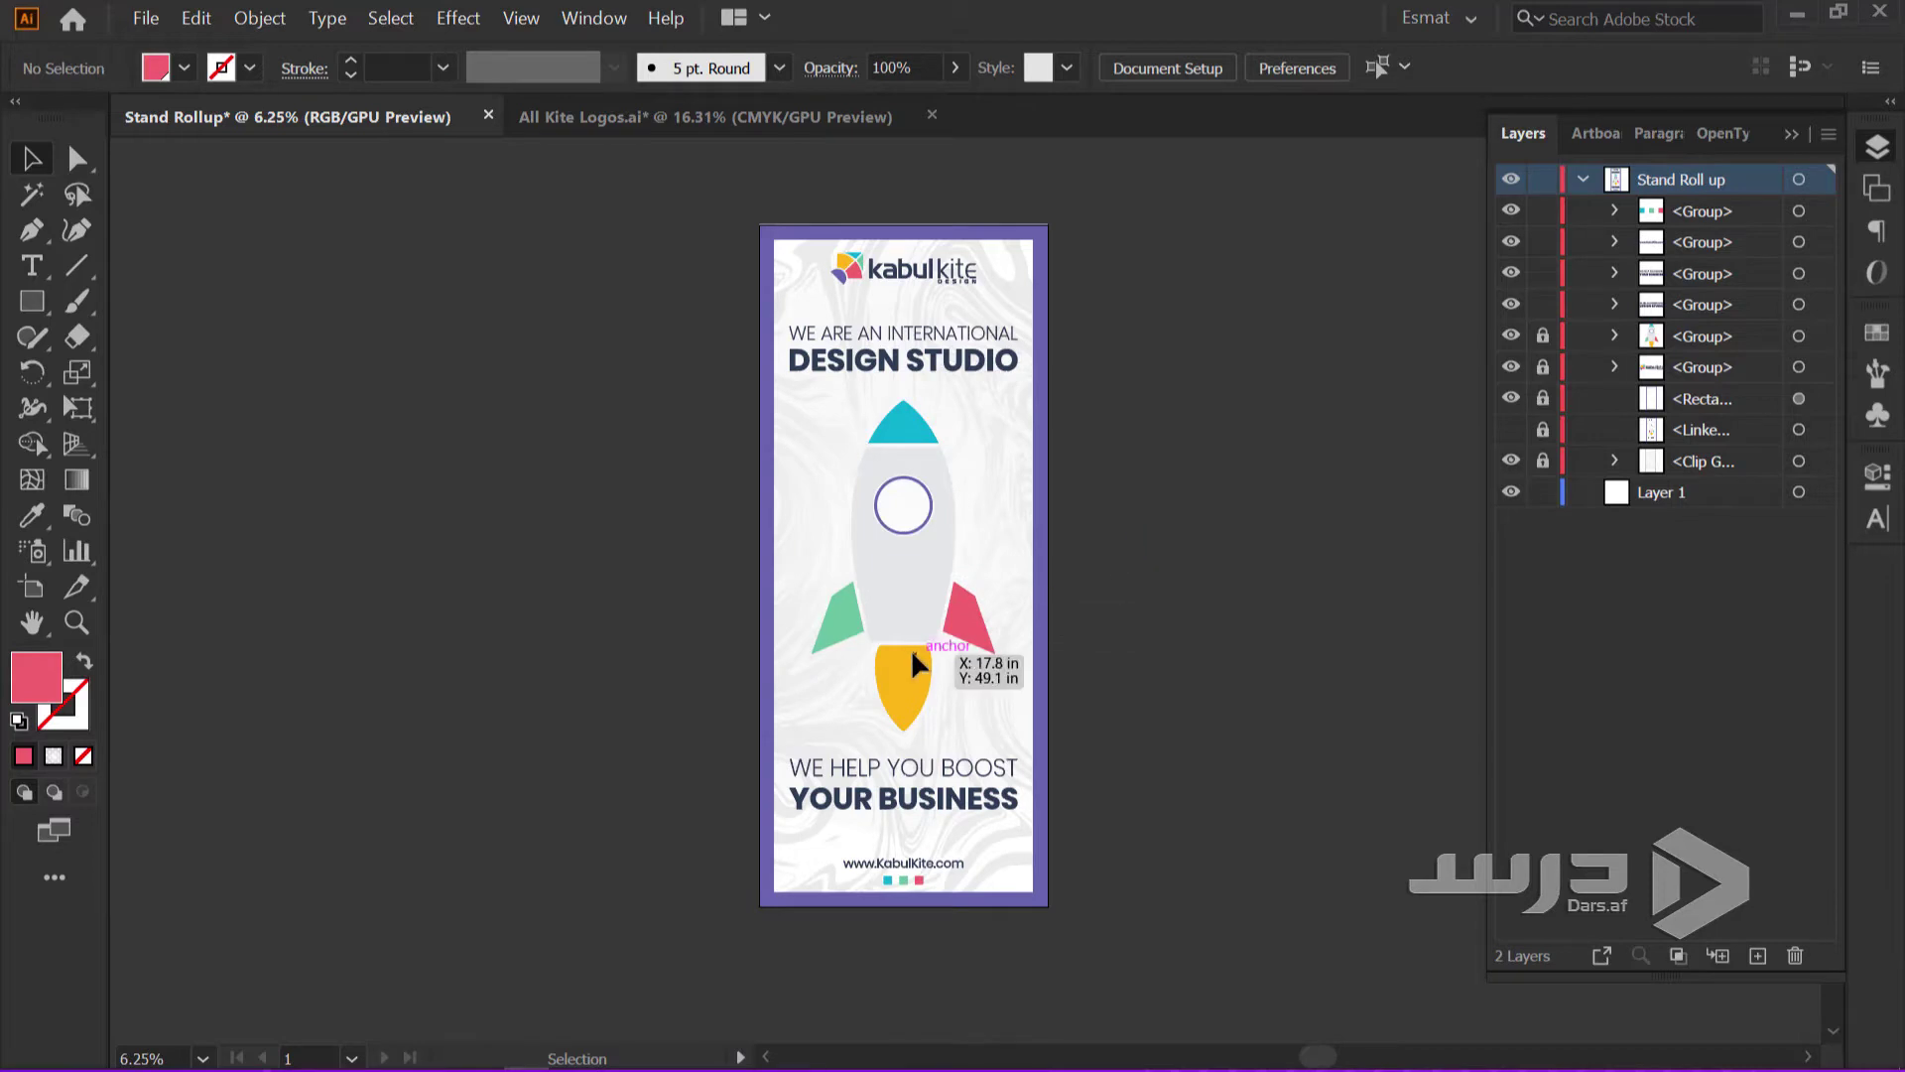